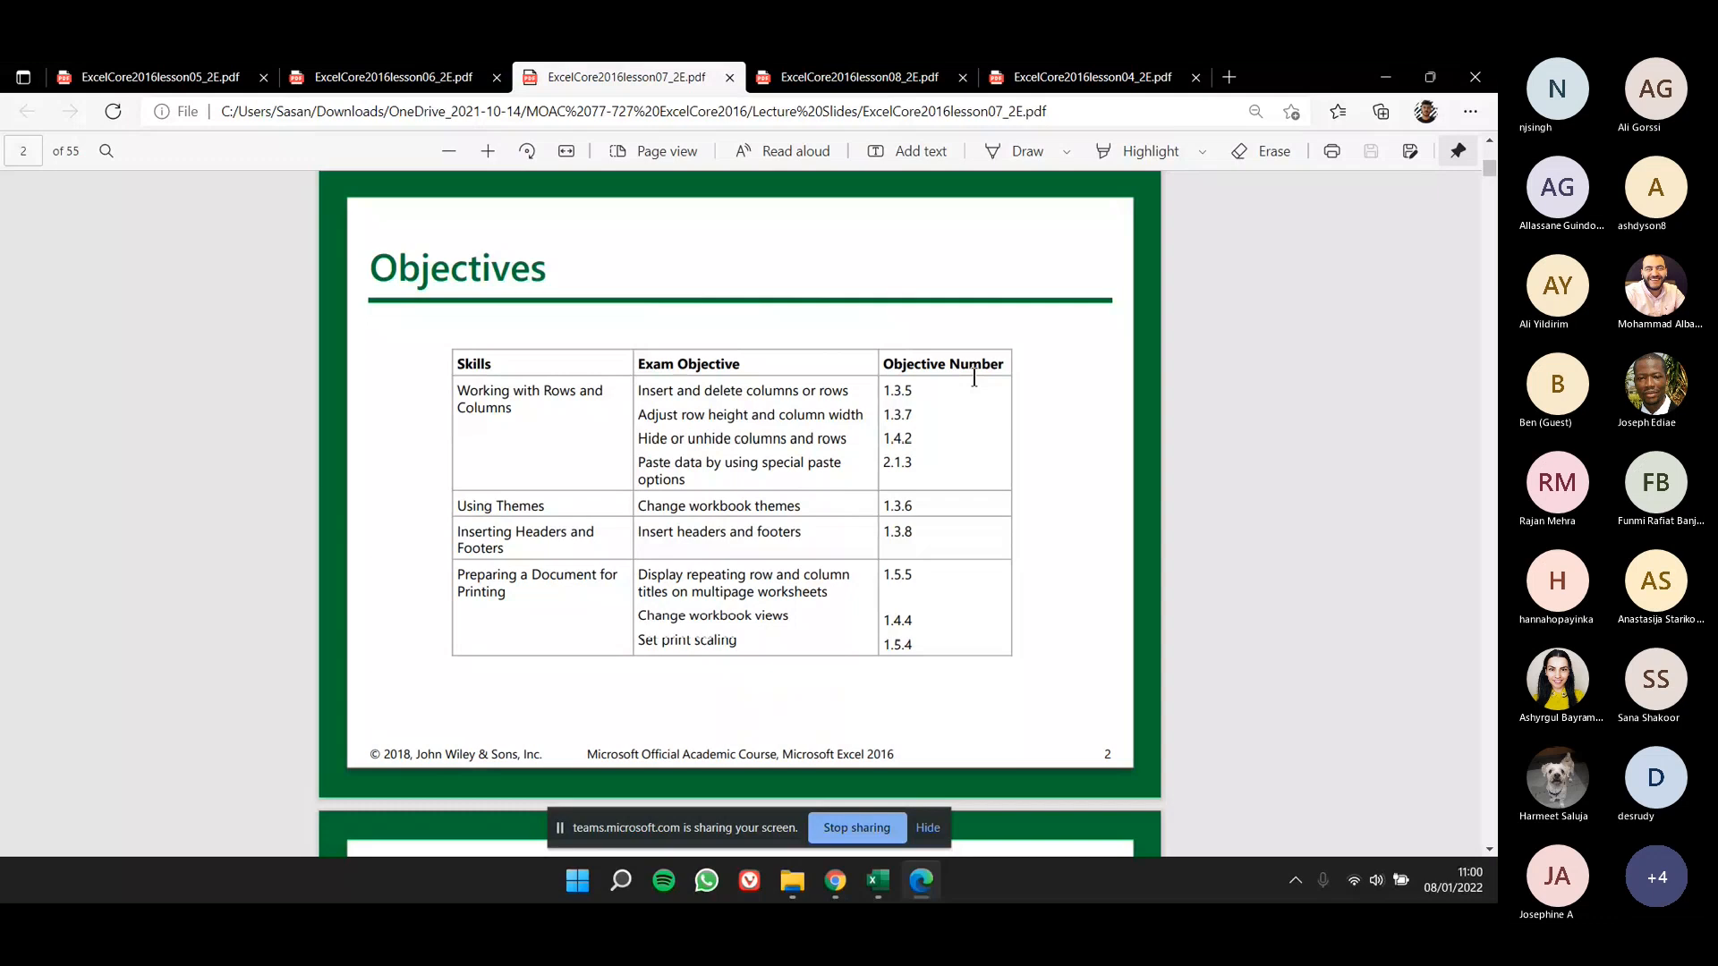
- Look through the lesson 7 objectives and Software Orientation slides in the PDF
{"action": "scroll", "coordinate": [1028, 429], "scroll_direction": "down", "scroll_amount": 10}
{"action": "scroll", "coordinate": [948, 519], "scroll_direction": "down", "scroll_amount": 5}
{"action": "scroll", "coordinate": [947, 523], "scroll_direction": "up", "scroll_amount": 3}
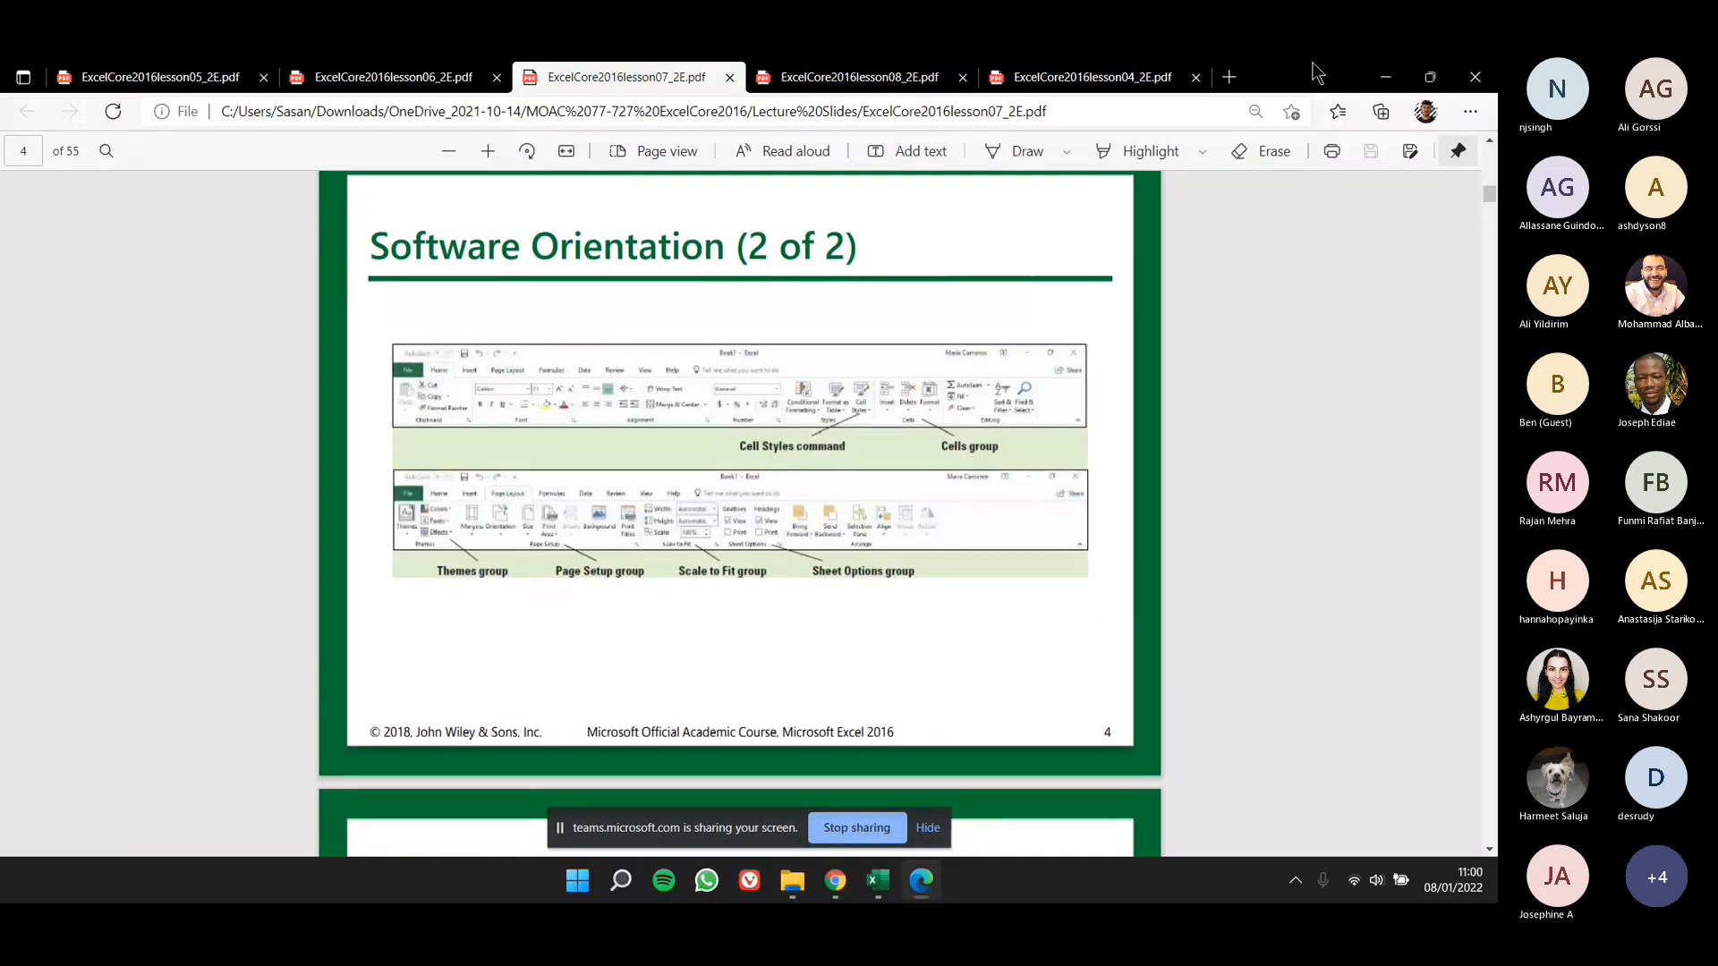
- Switch to Excel and open the recent workbook 07 Messenger Row-Column
{"action": "left_click", "coordinate": [1385, 77]}
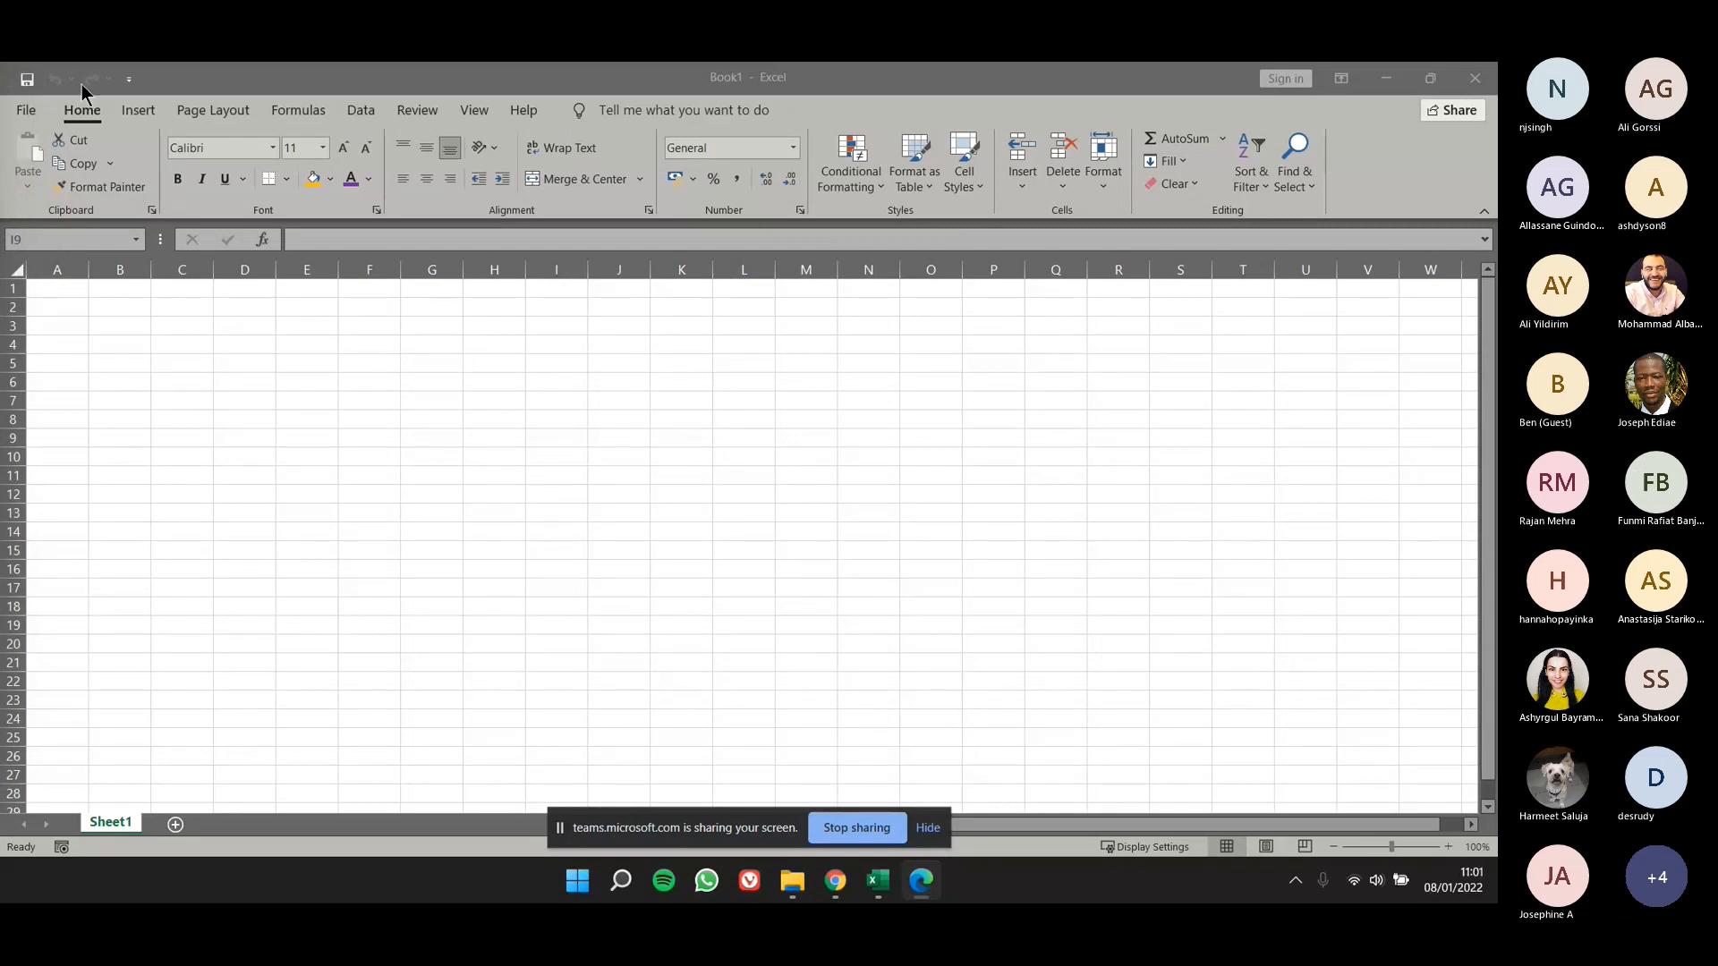
{"action": "left_click", "coordinate": [217, 109]}
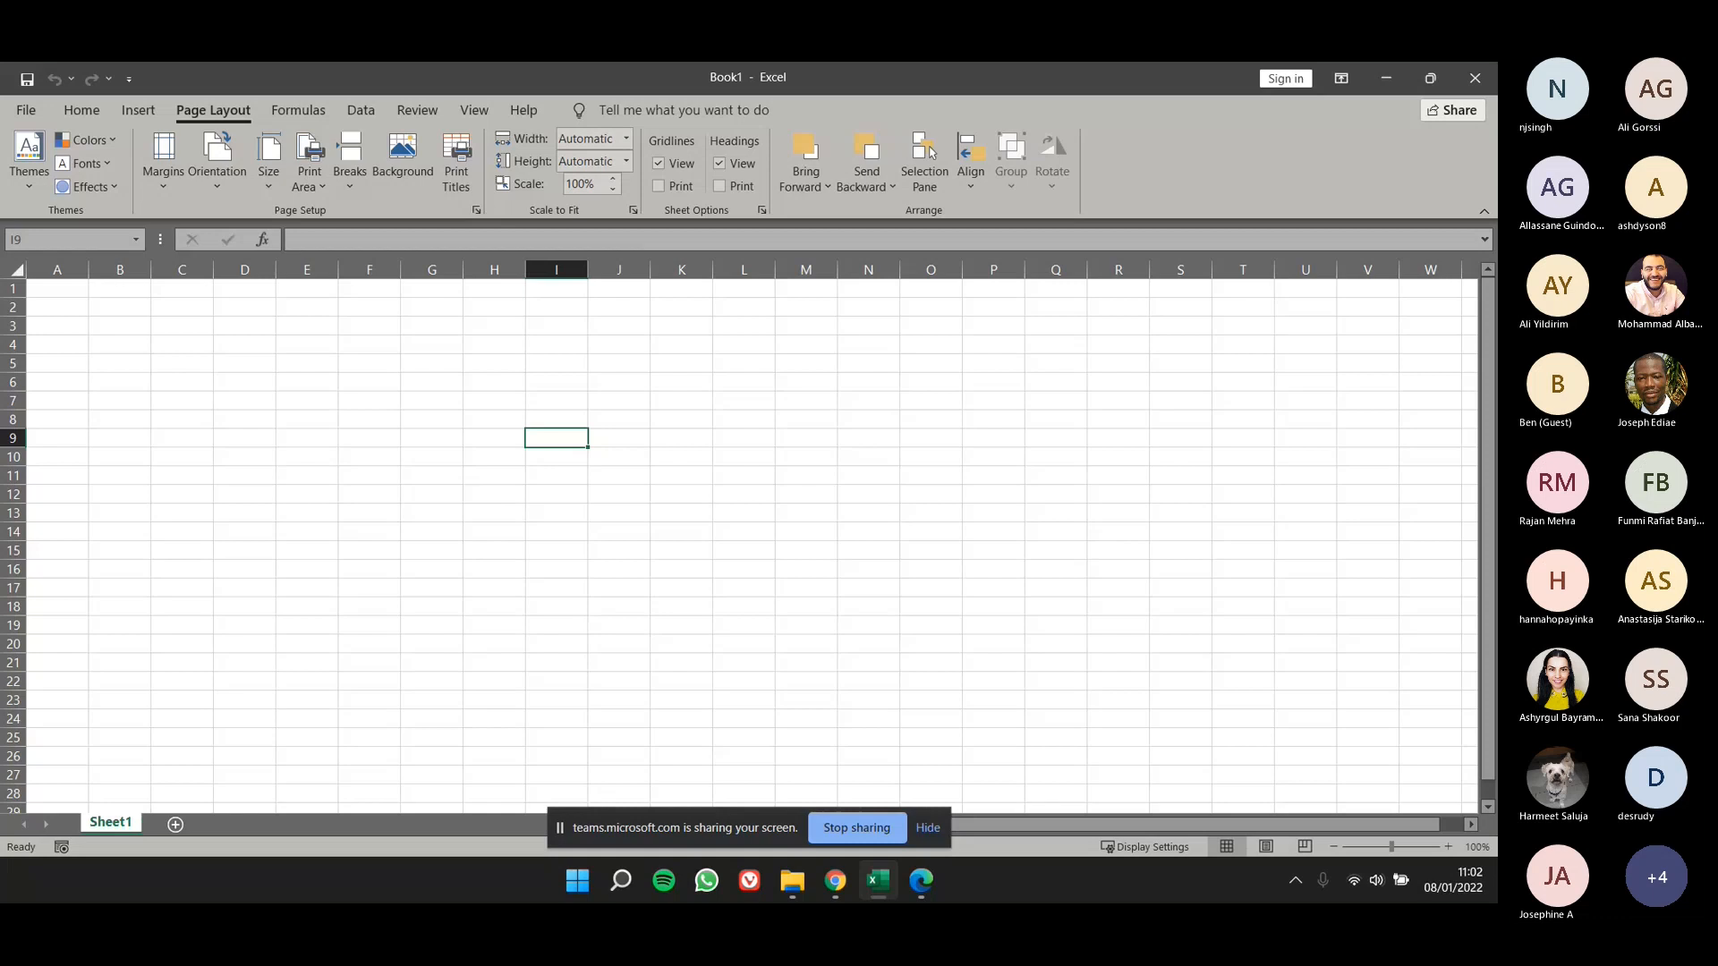
{"action": "left_click", "coordinate": [465, 418]}
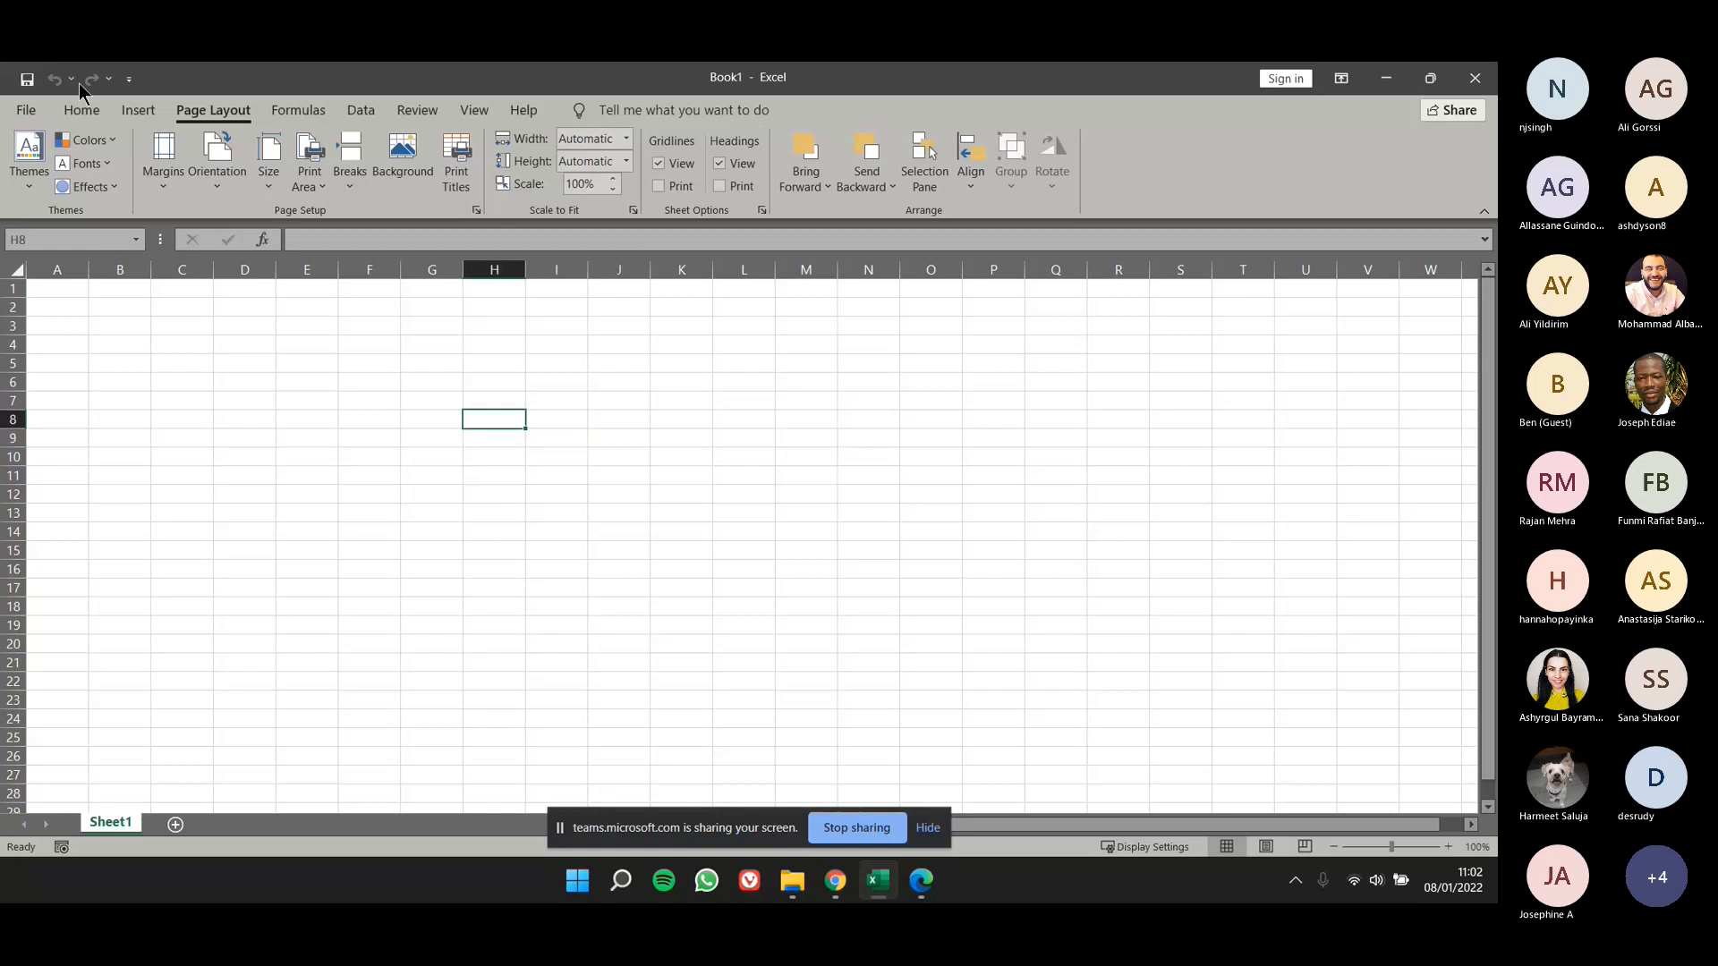
{"action": "left_click", "coordinate": [27, 110]}
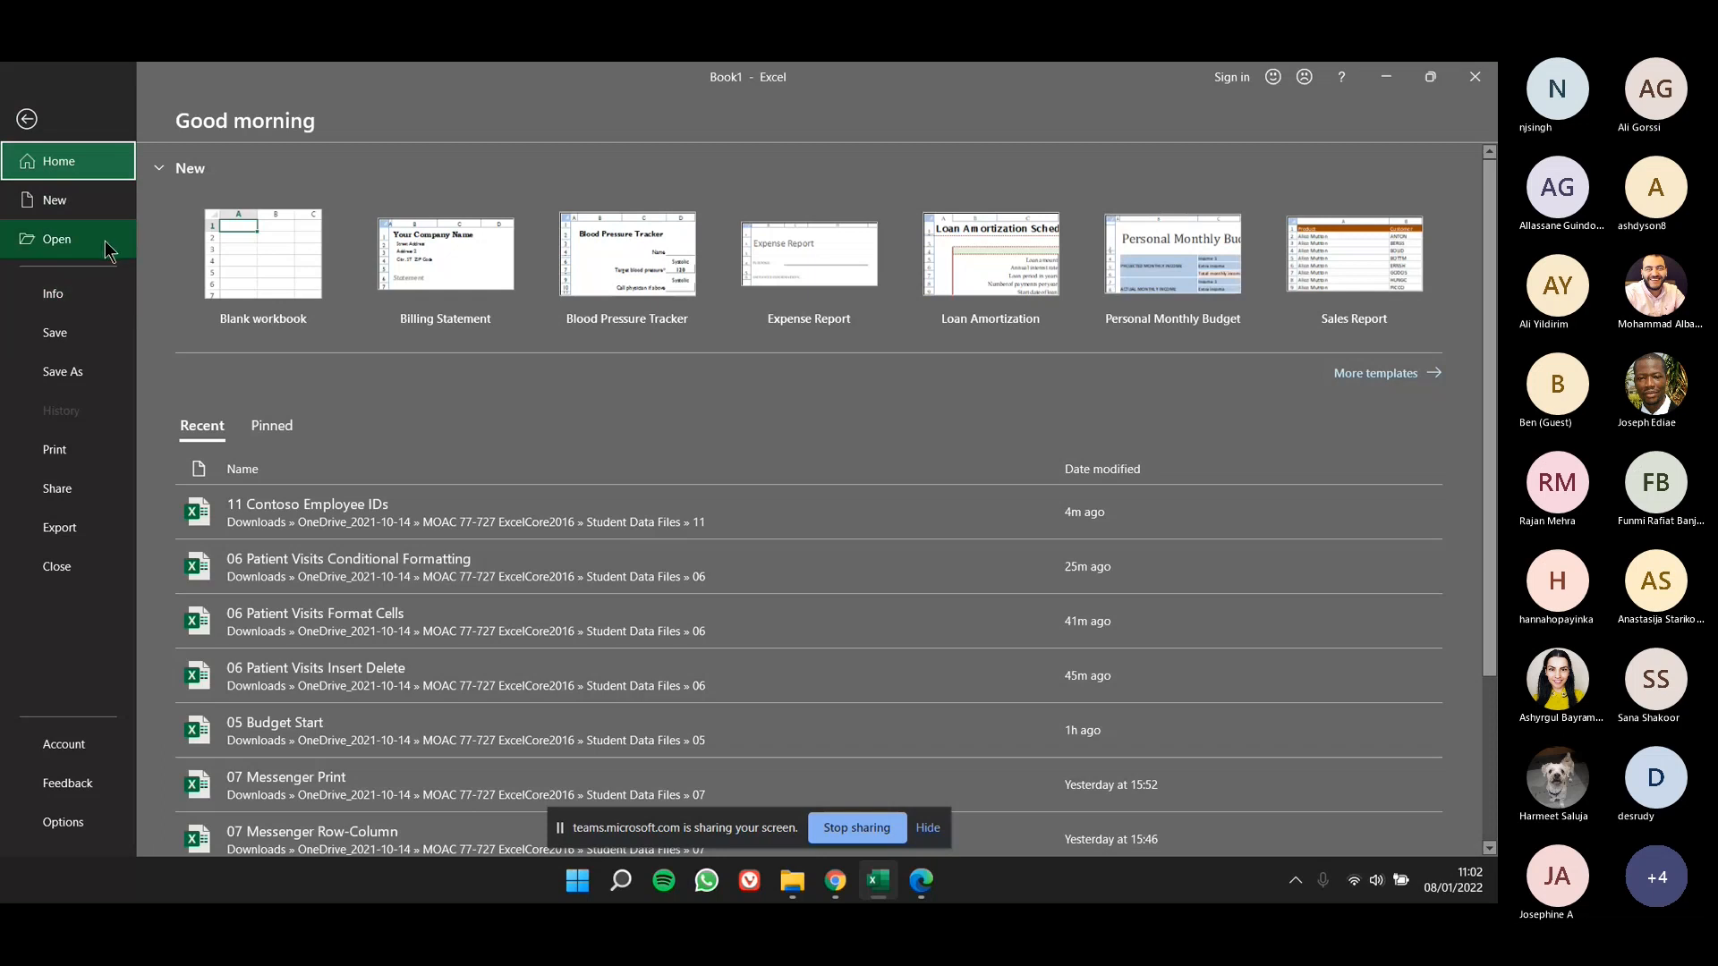
{"action": "left_click", "coordinate": [1028, 837]}
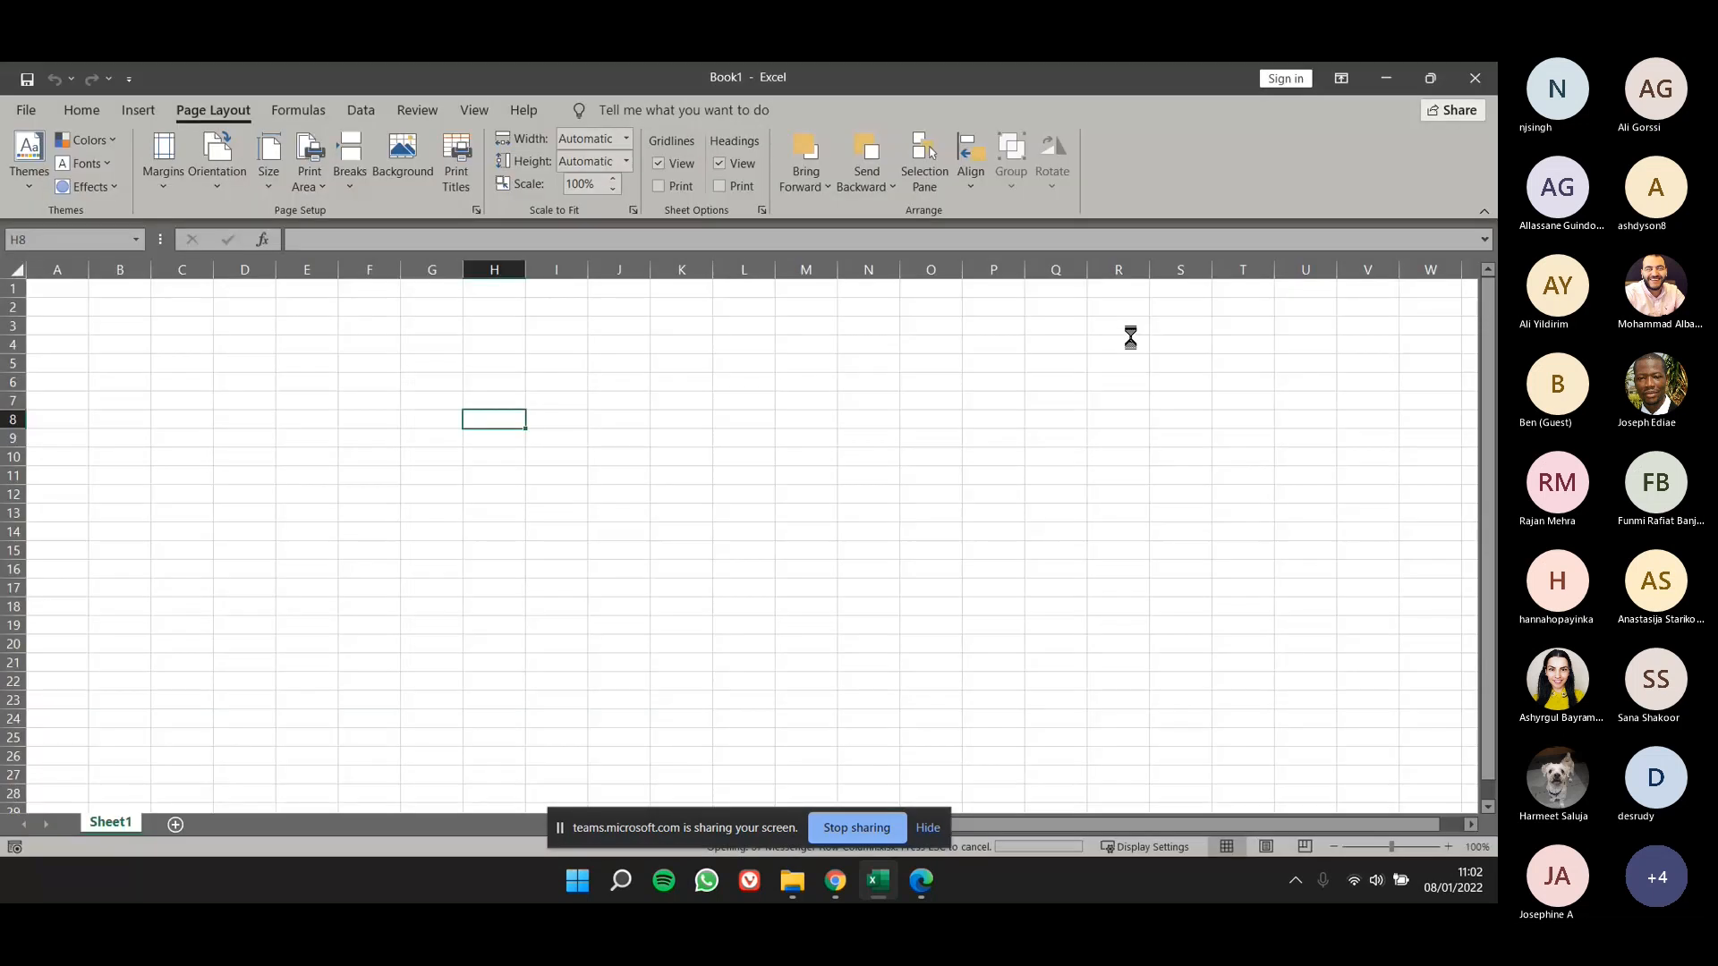
{"action": "left_click", "coordinate": [1482, 234]}
{"action": "left_click", "coordinate": [964, 394]}
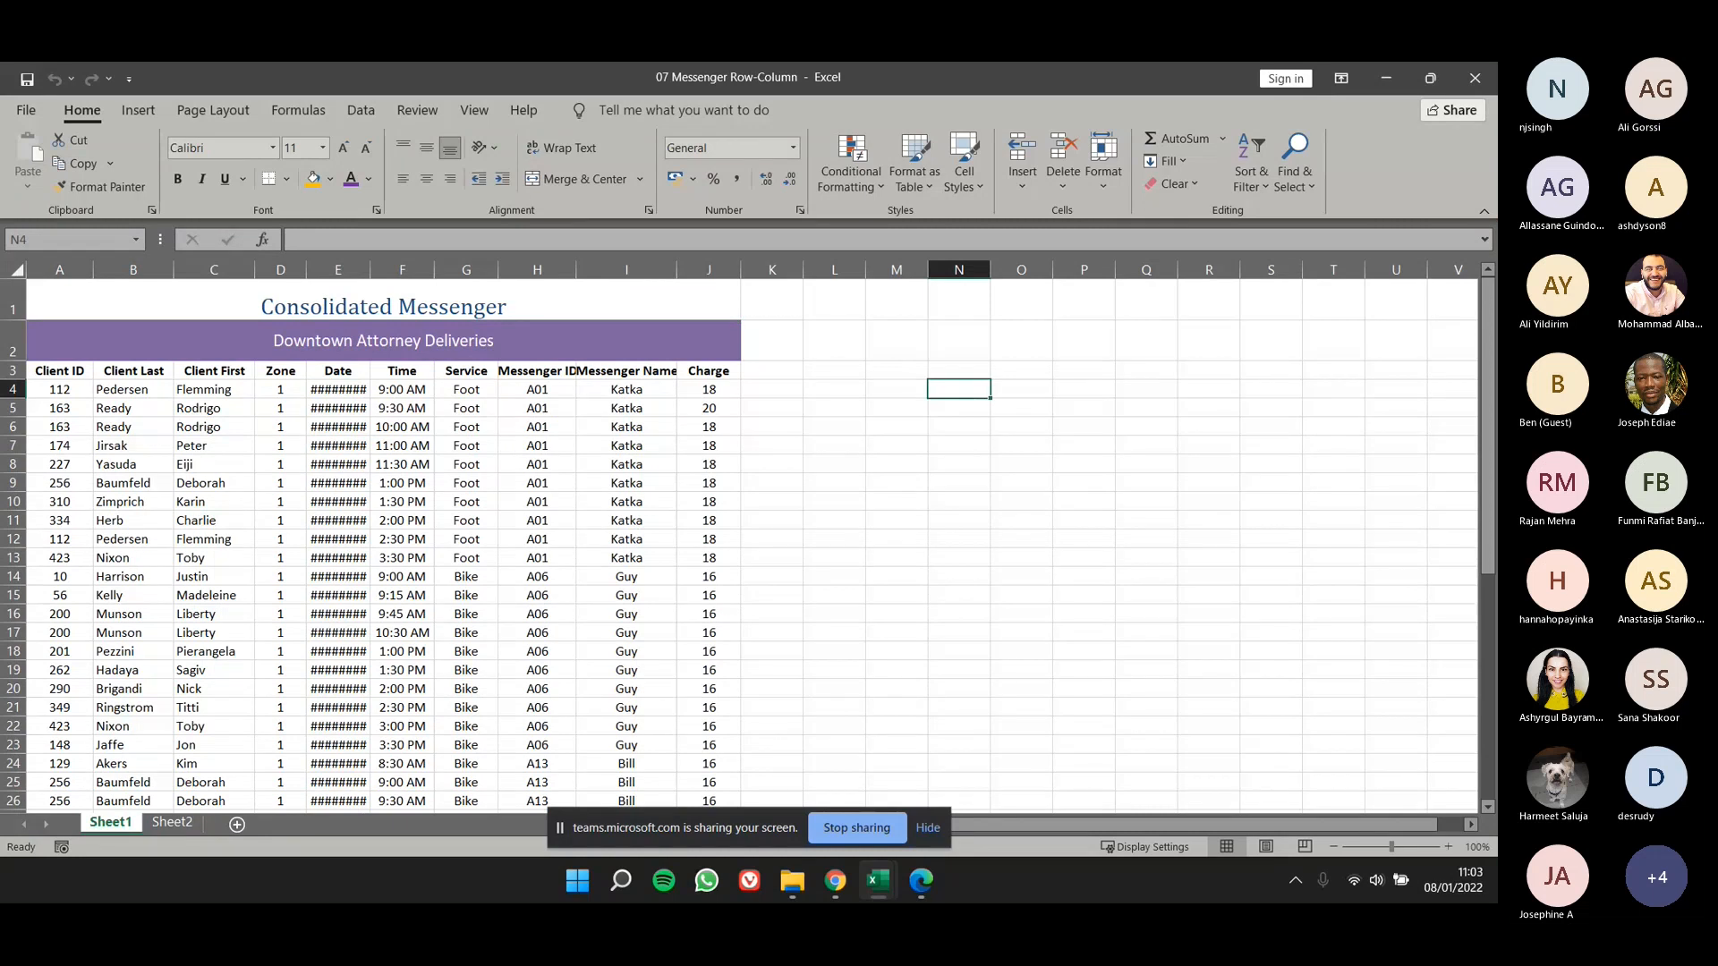
- Insert a blank column before the Messenger ID column and undo the insertion
{"action": "left_click", "coordinate": [440, 393]}
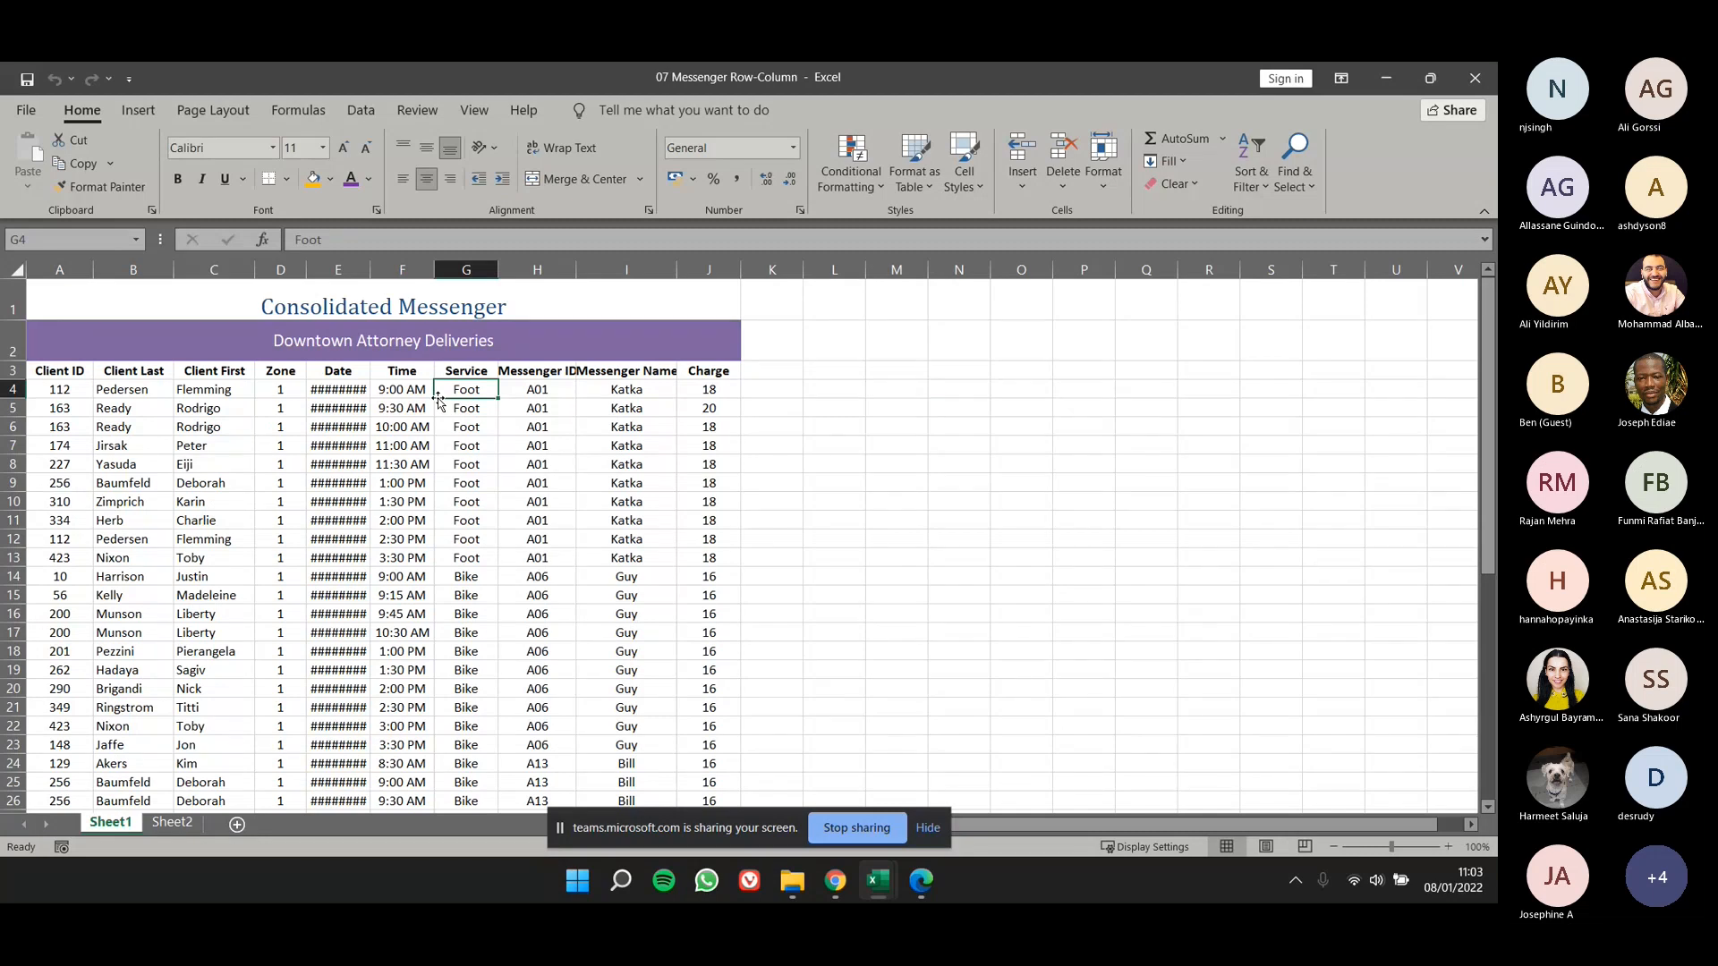
{"action": "left_click", "coordinate": [540, 269]}
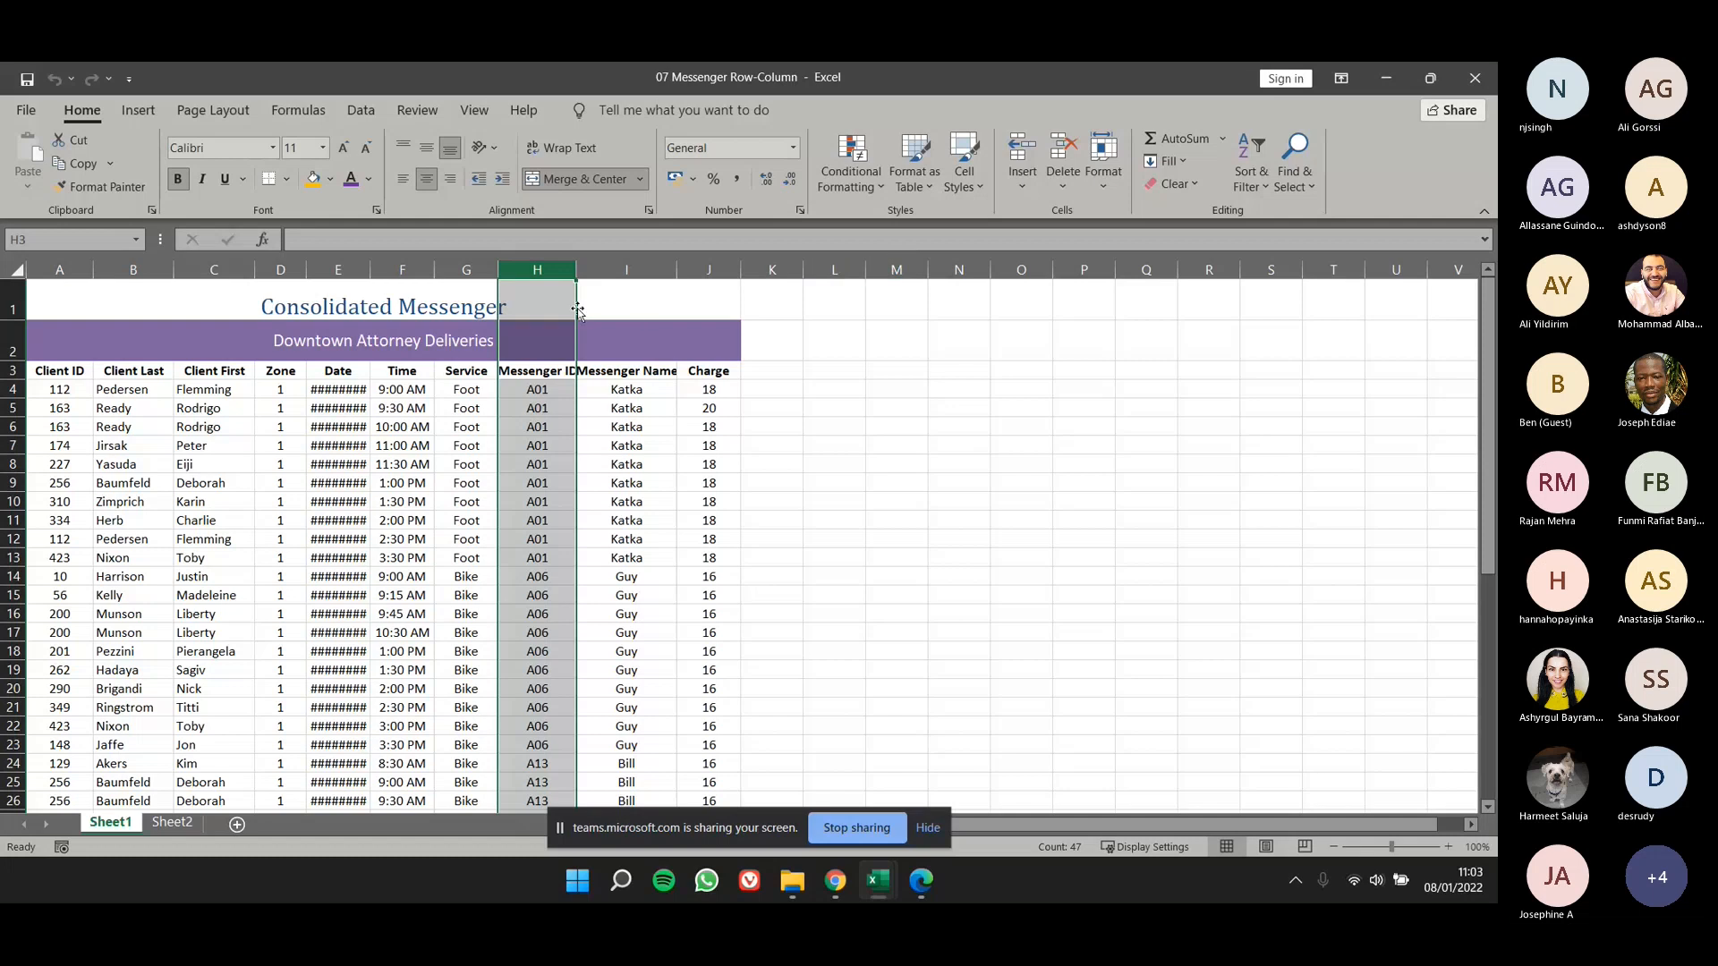
{"action": "left_click", "coordinate": [693, 408]}
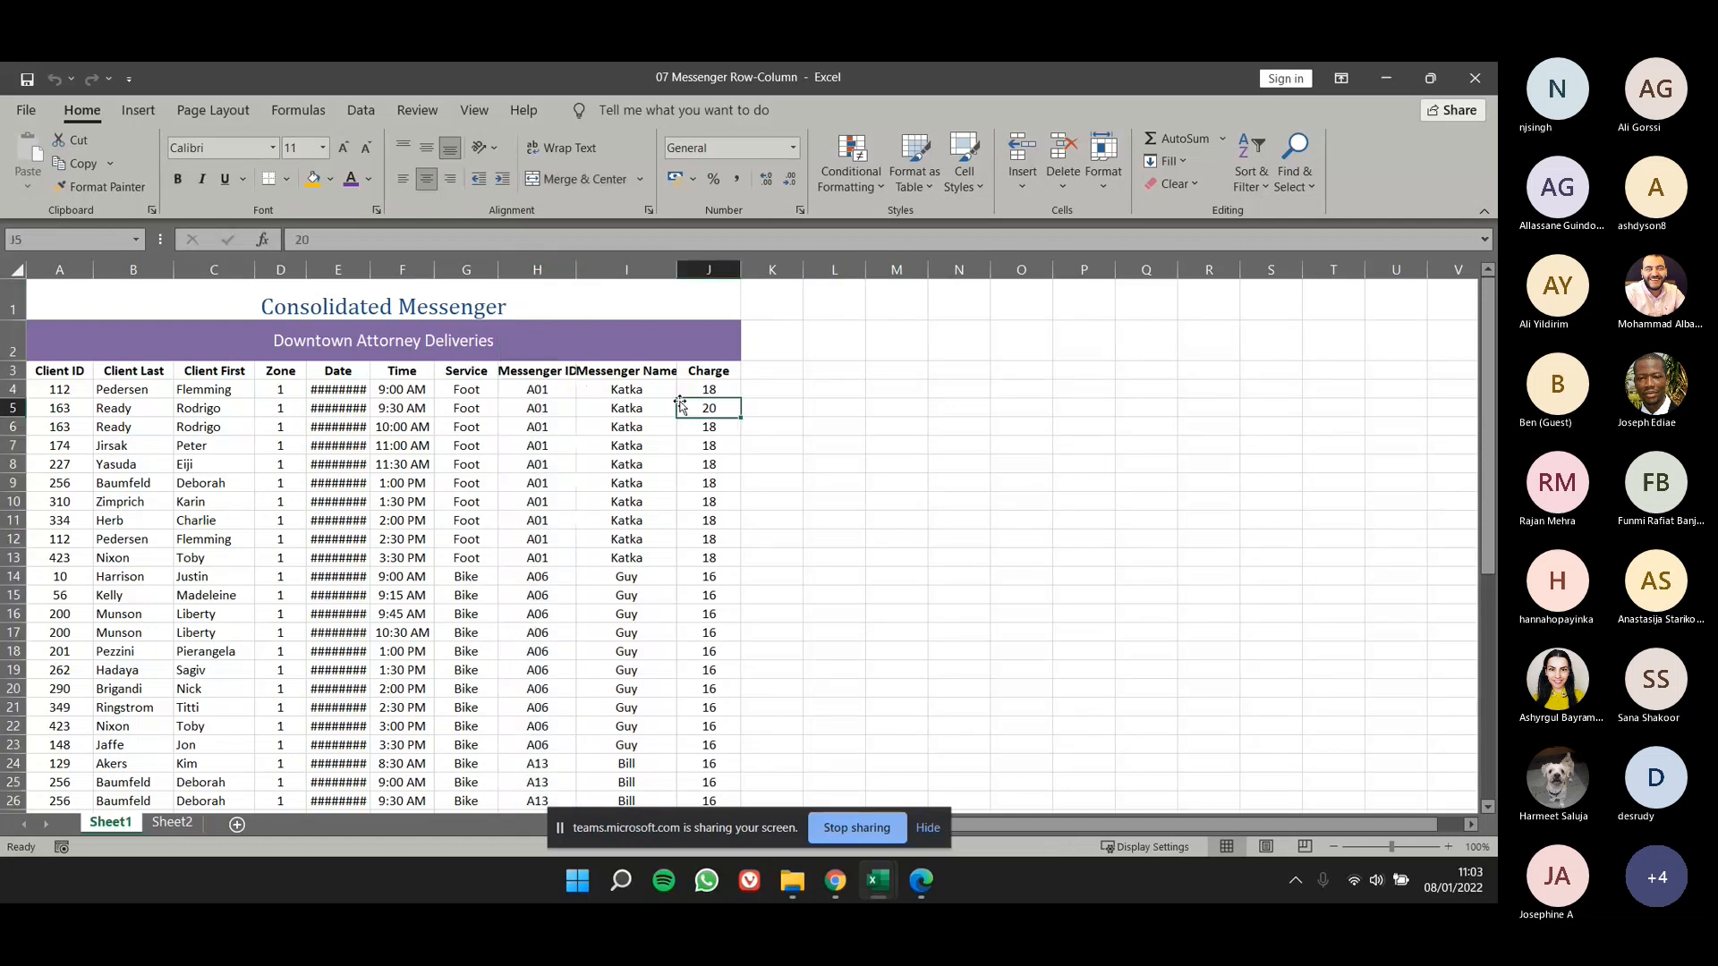
{"action": "left_click", "coordinate": [562, 273]}
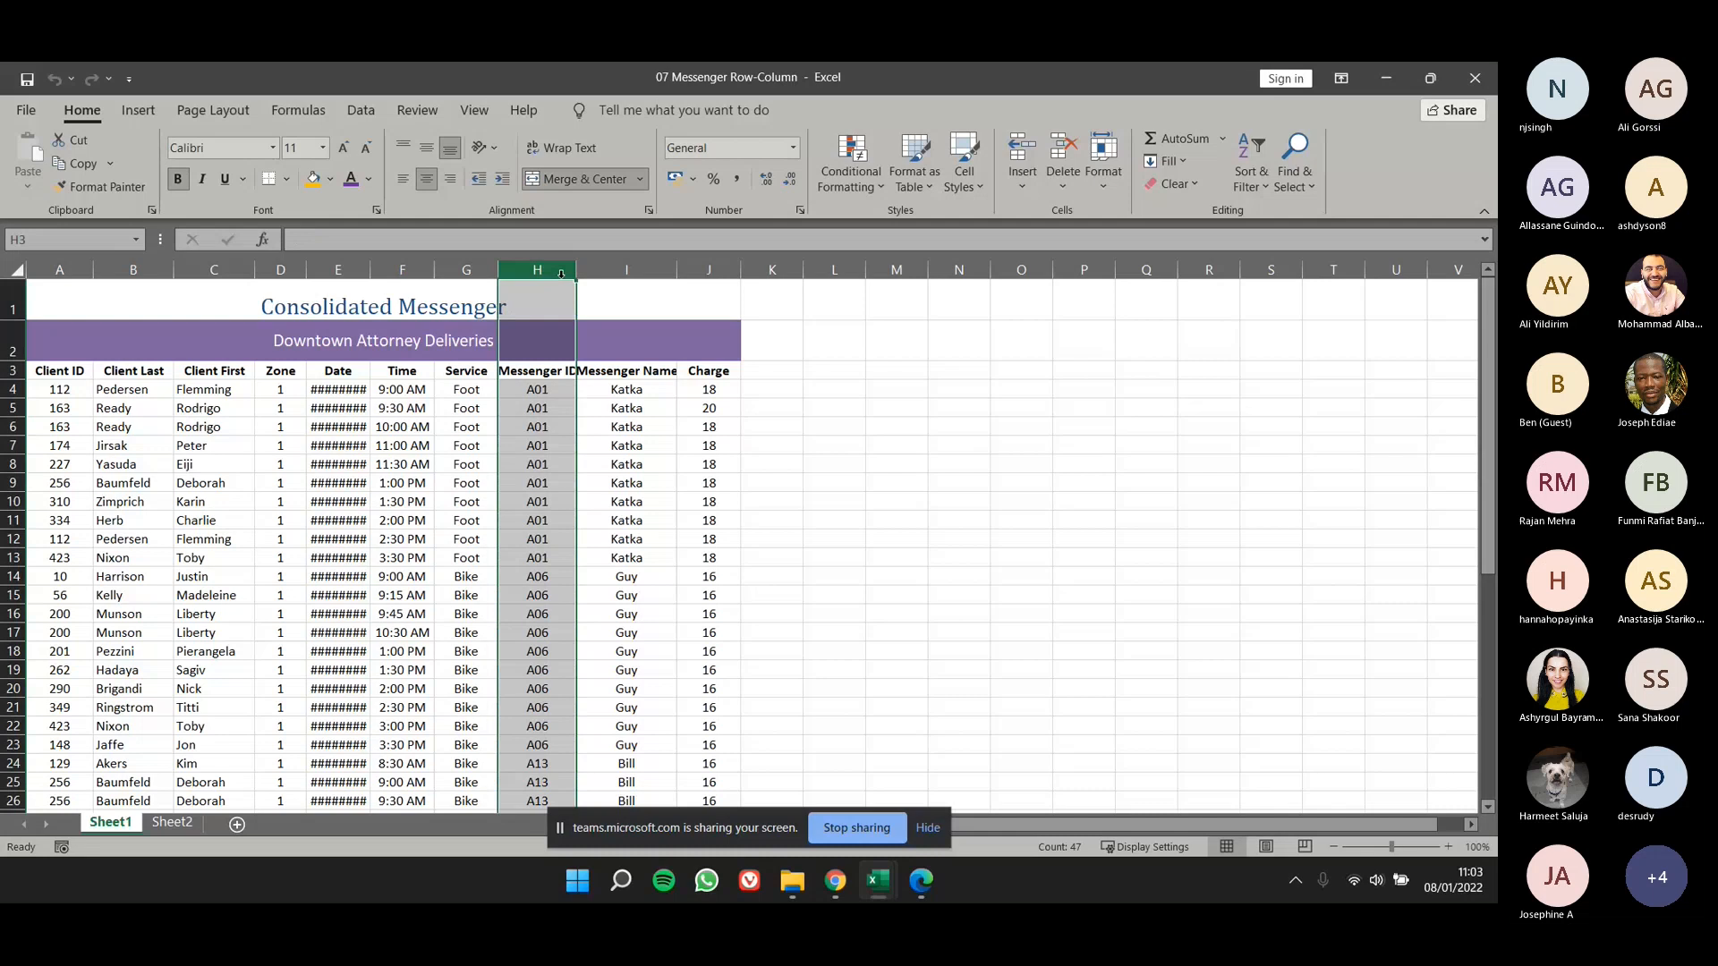
{"action": "right_click", "coordinate": [559, 275]}
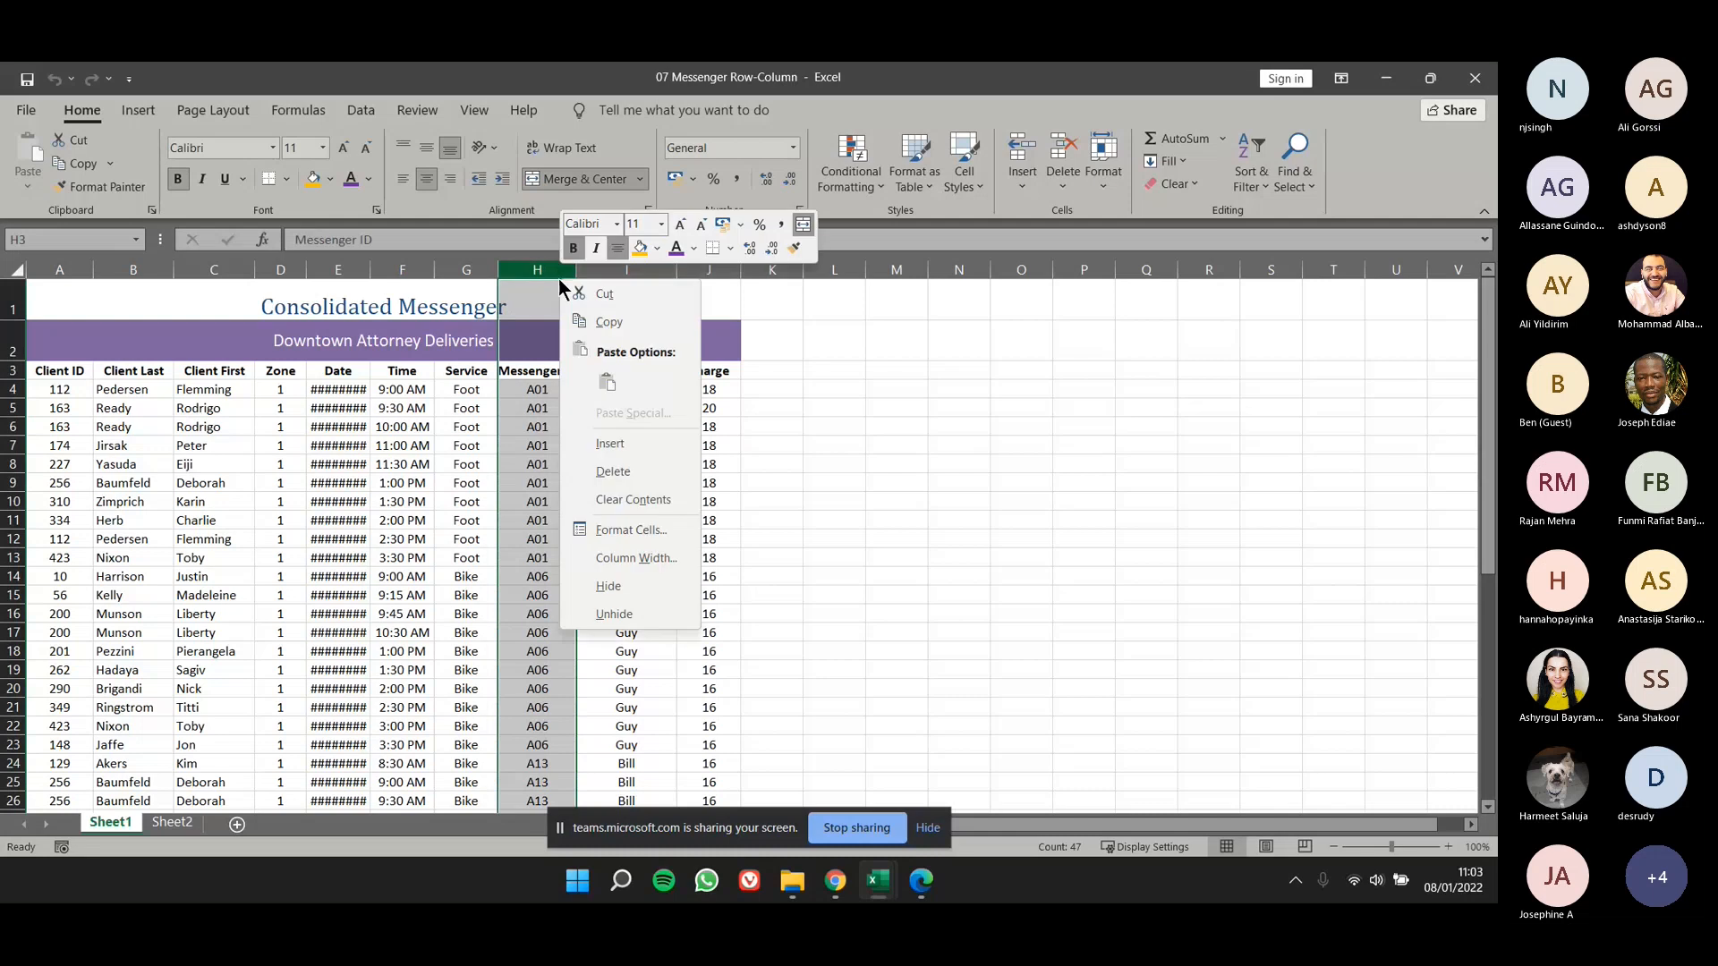
{"action": "left_click", "coordinate": [608, 443]}
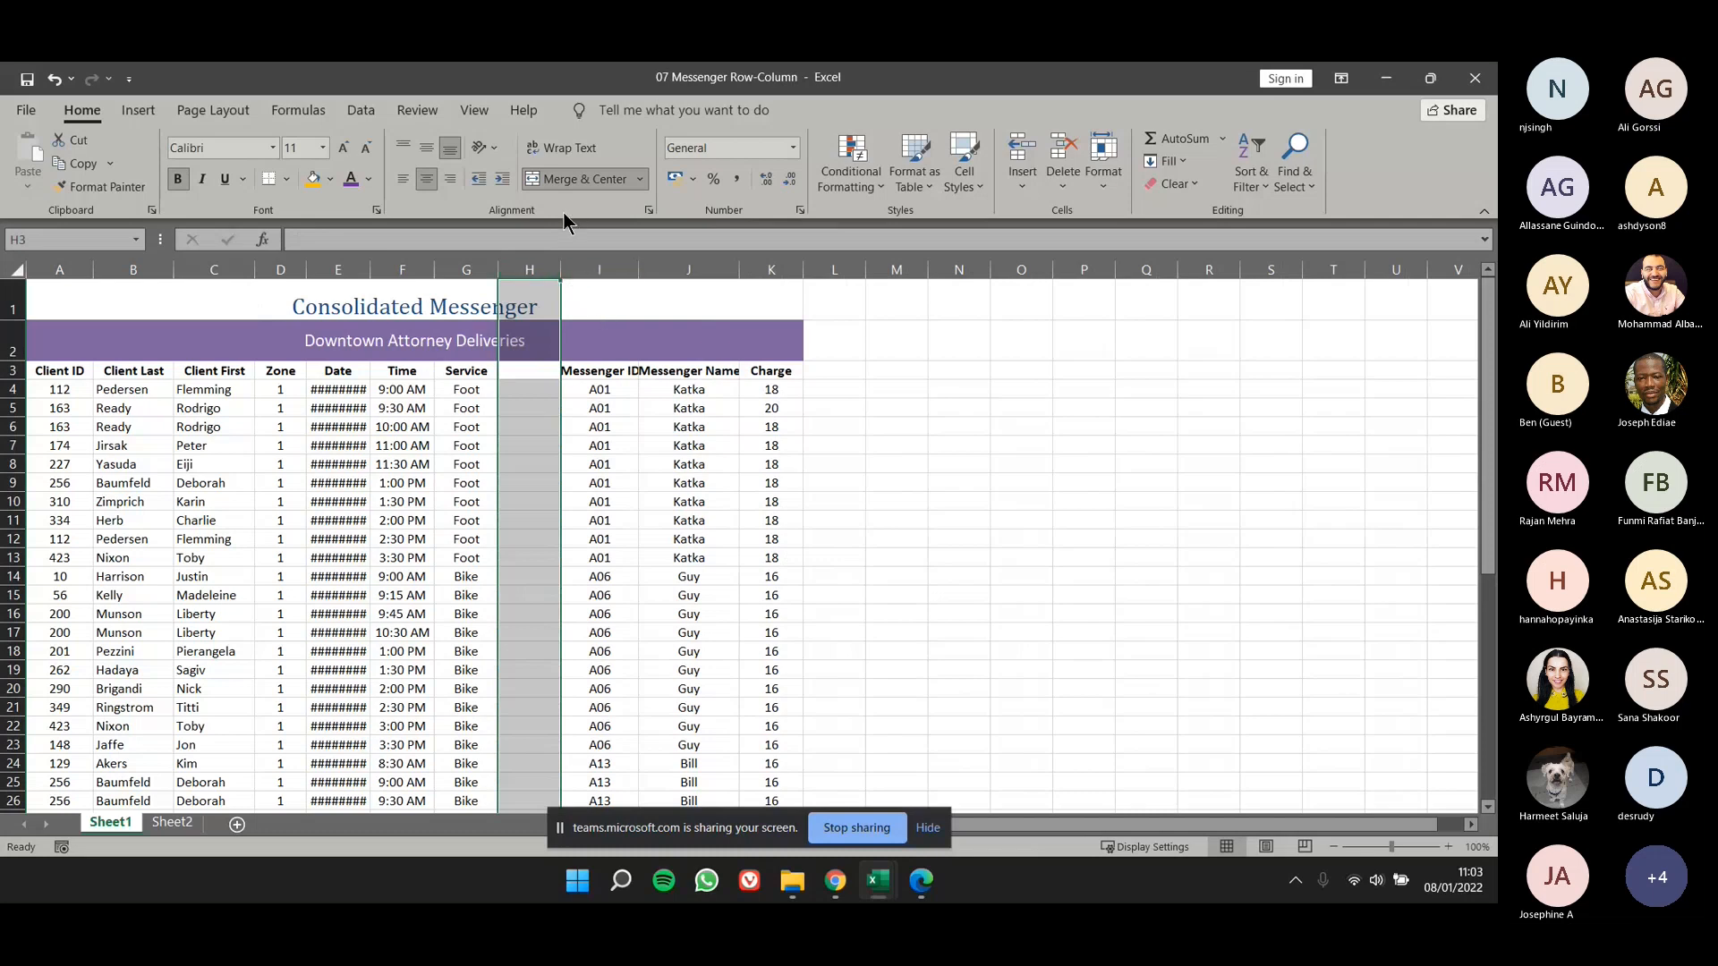
{"action": "key", "text": "ctrl+z"}
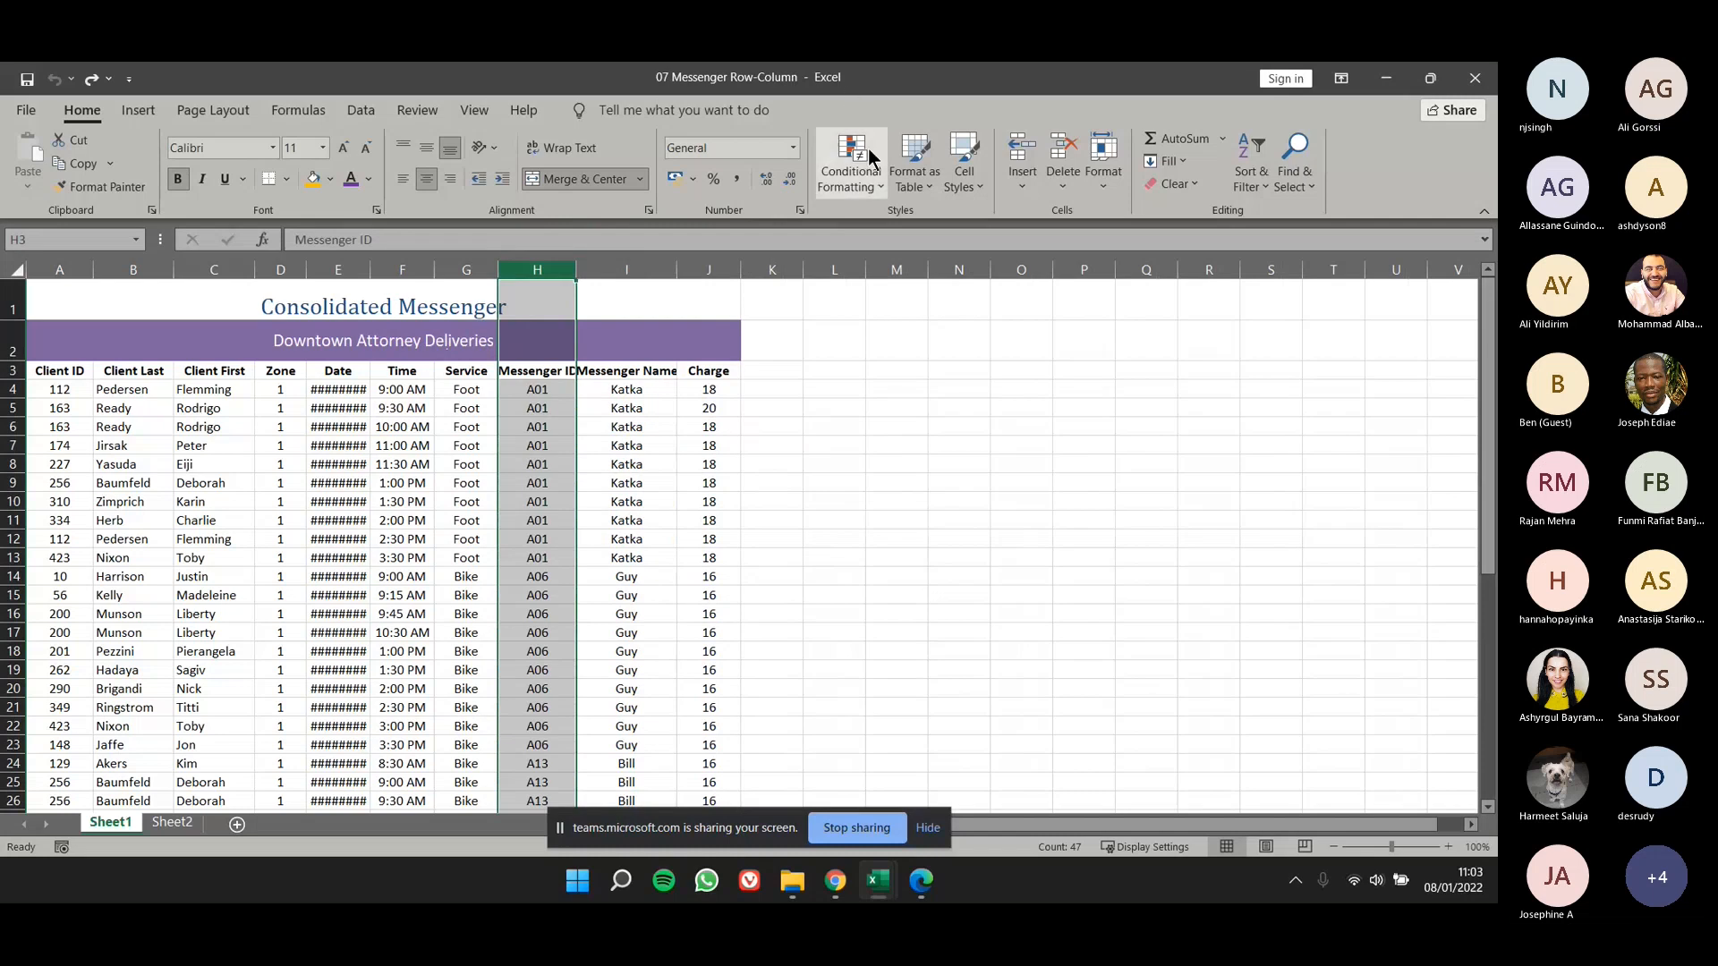
- Insert a blank sheet column between Service and Messenger ID, and delete that column again
{"action": "left_click", "coordinate": [1035, 182]}
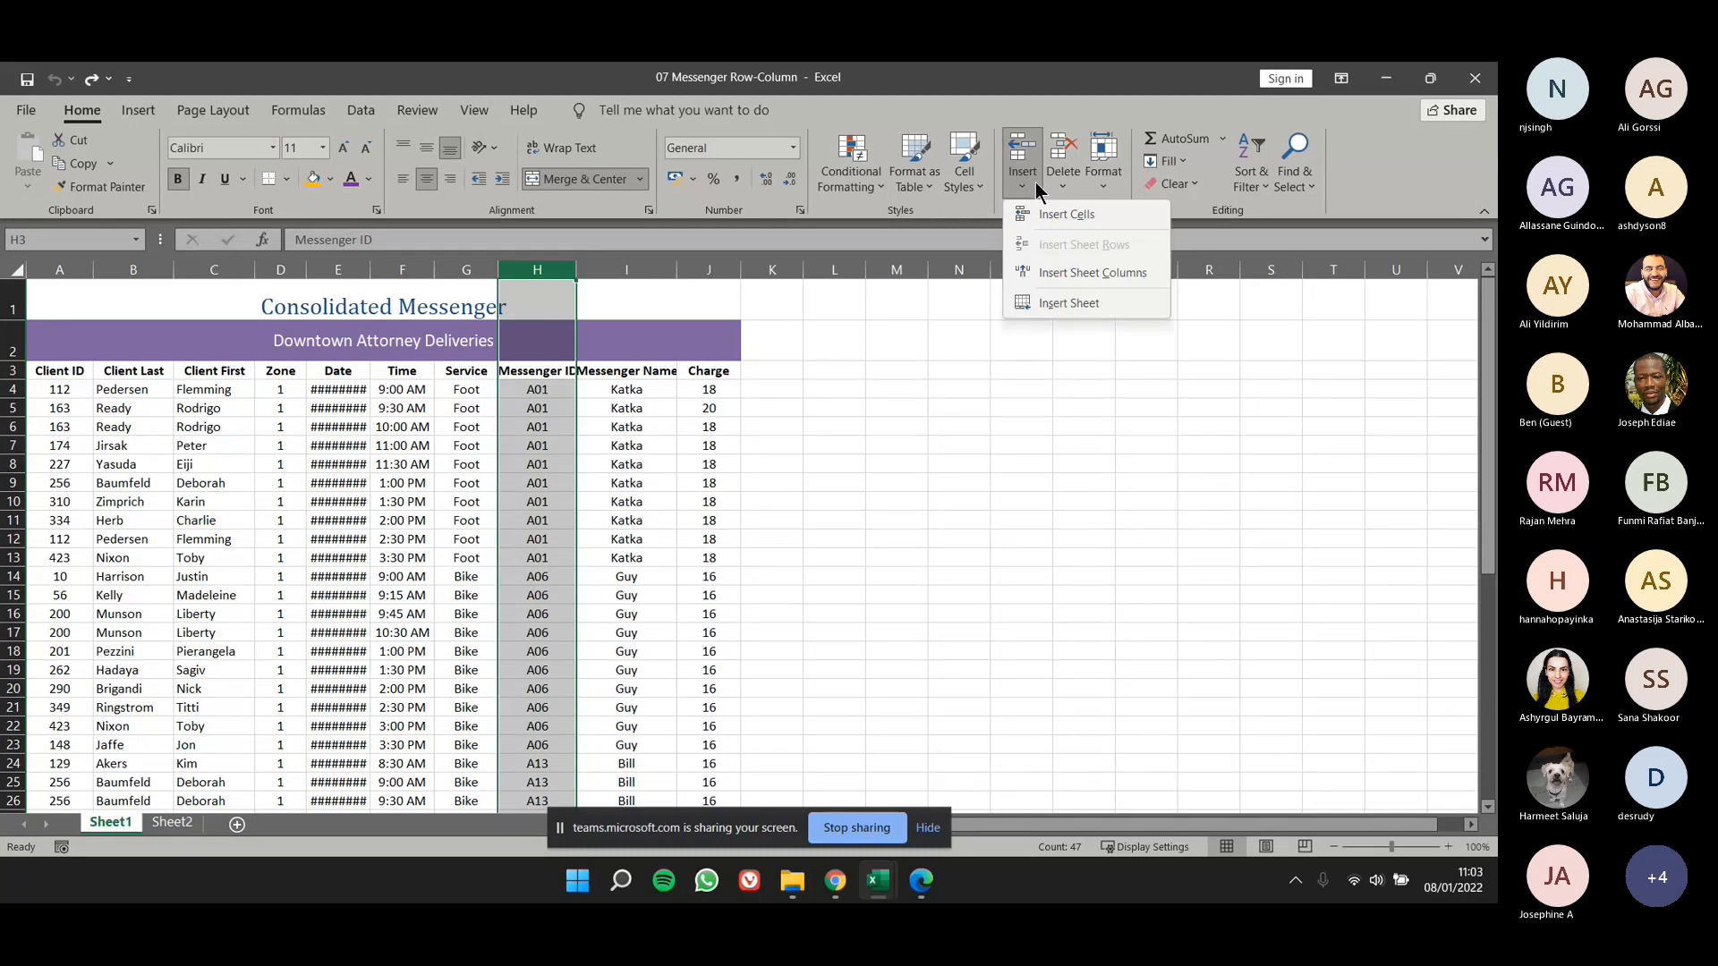
{"action": "left_click", "coordinate": [1054, 273]}
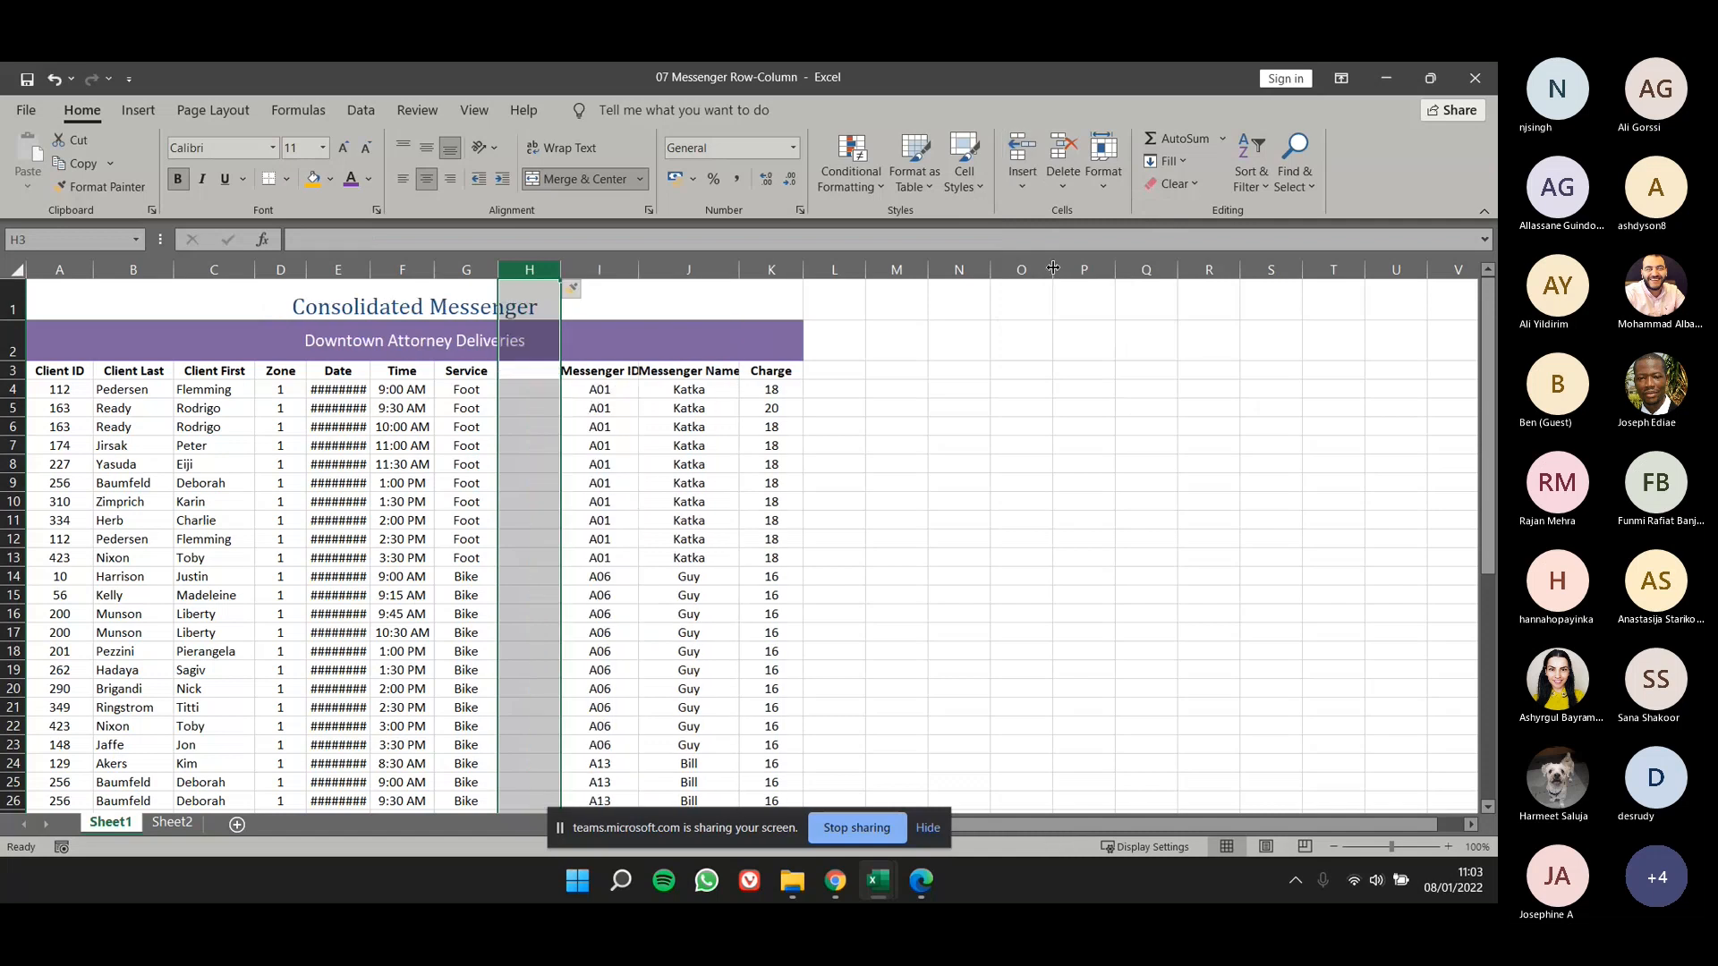
{"action": "right_click", "coordinate": [547, 266]}
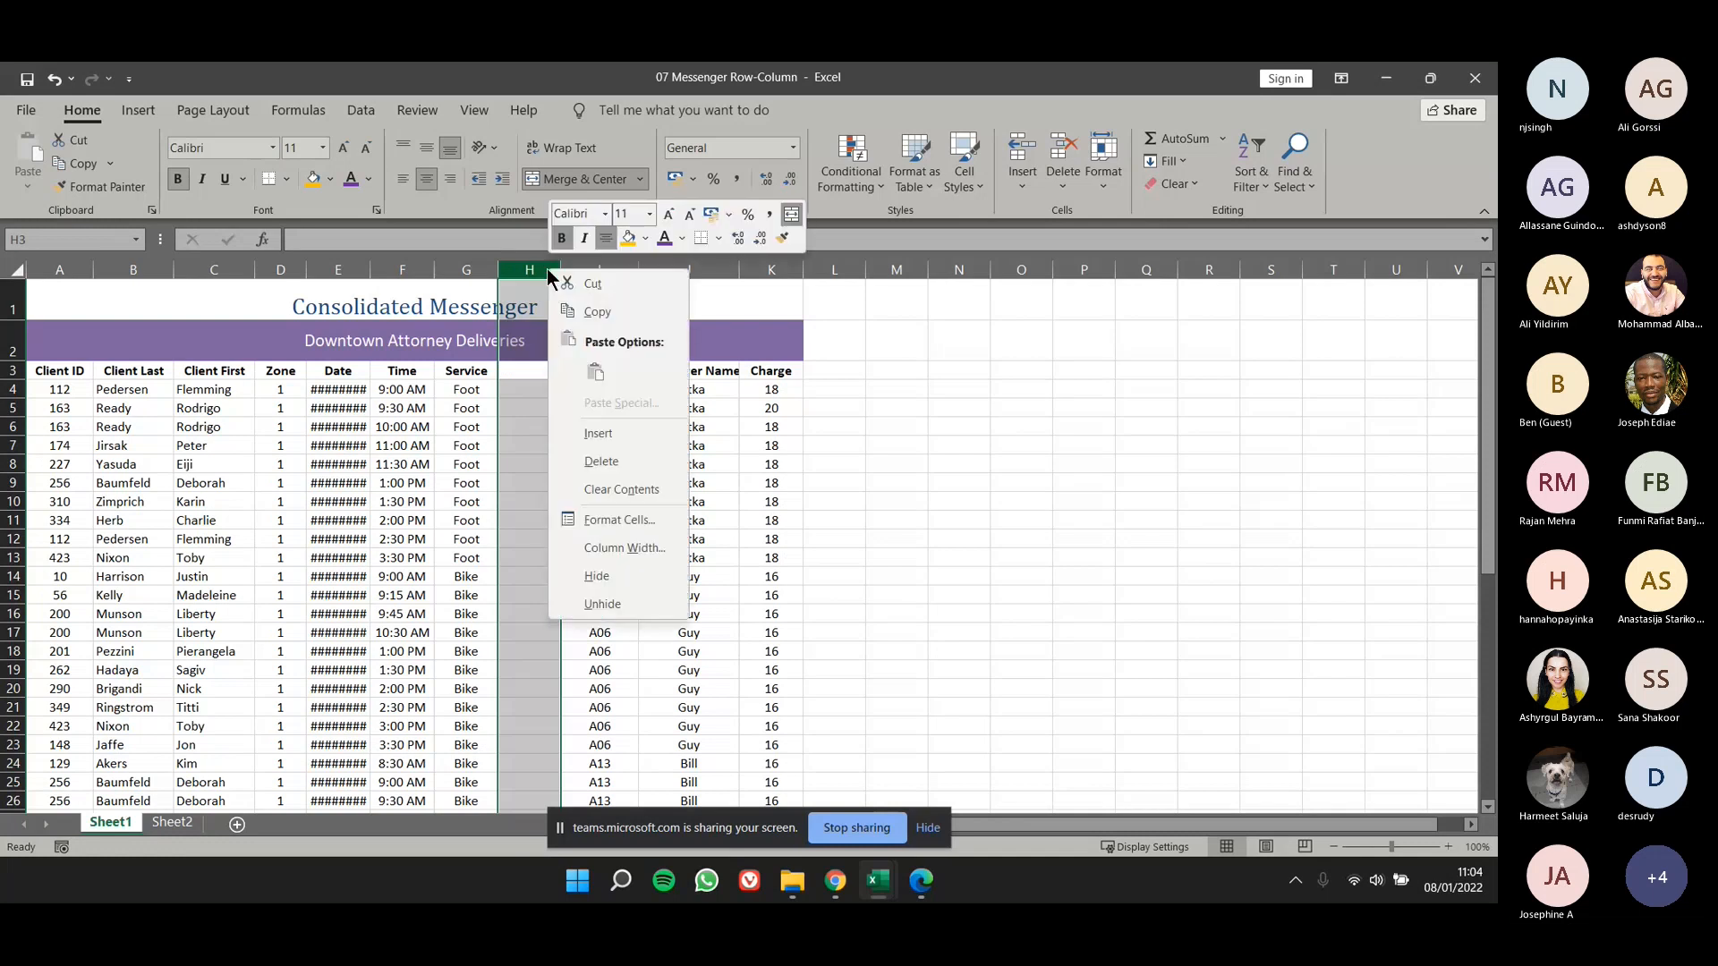
{"action": "left_click", "coordinate": [602, 462]}
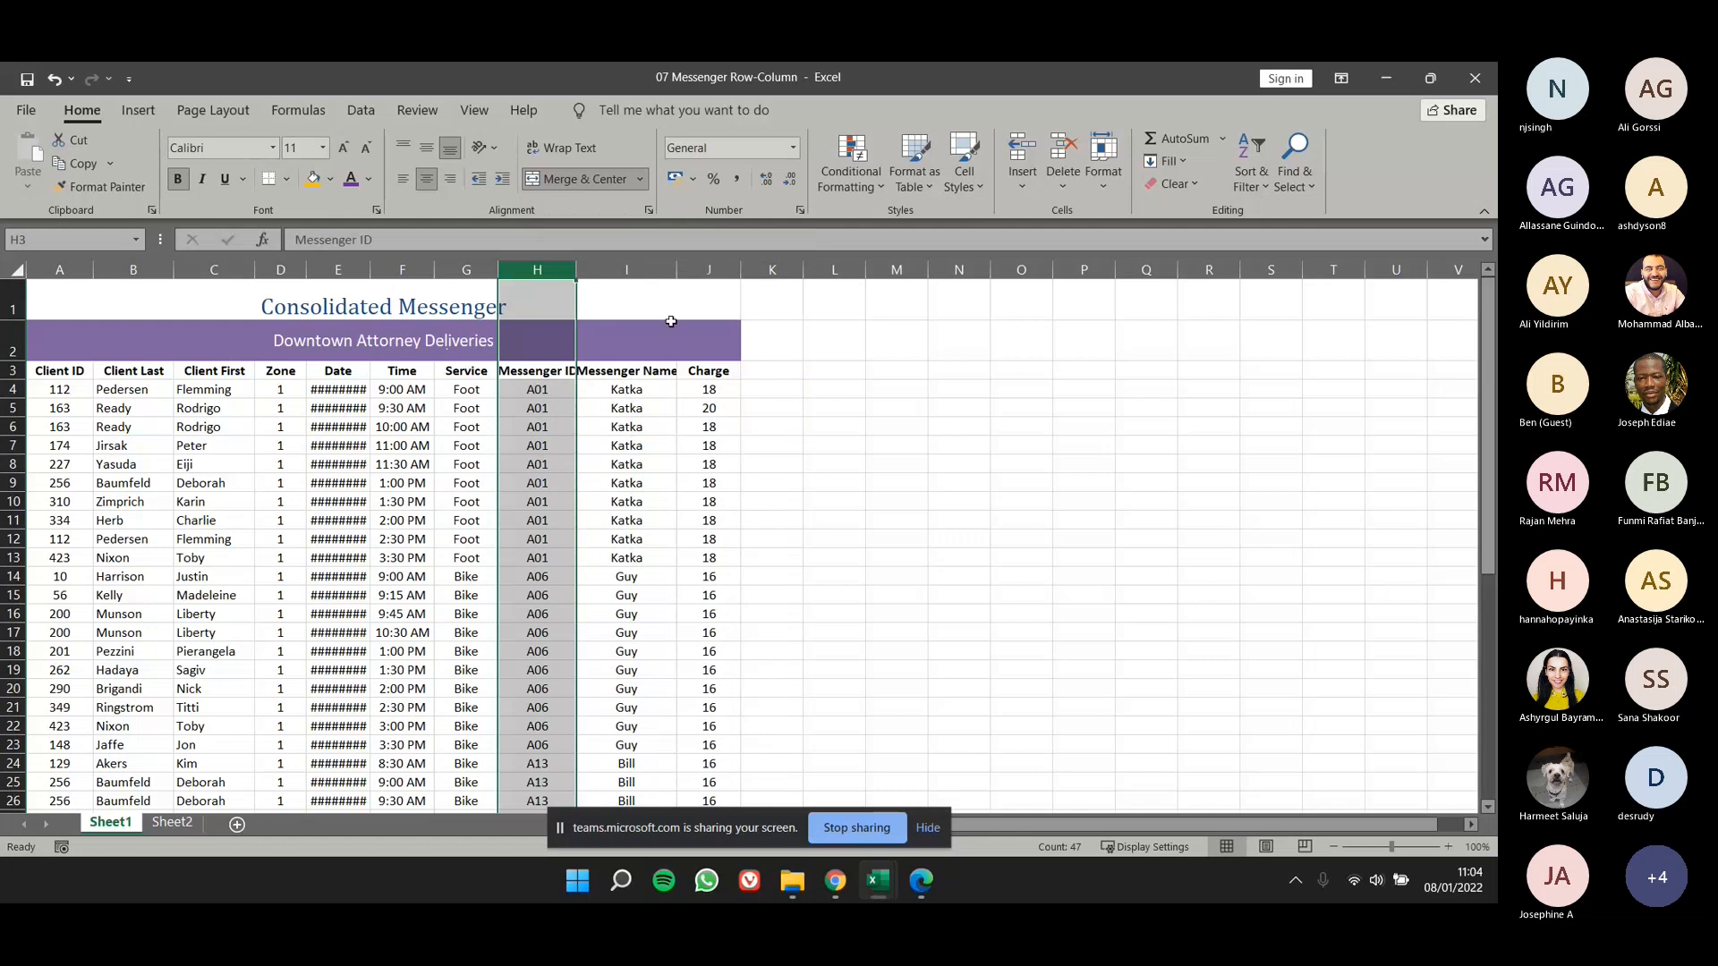
- Undo the column deletion and delete the blank column H with Delete Sheet Columns
{"action": "key", "text": "ctrl+z"}
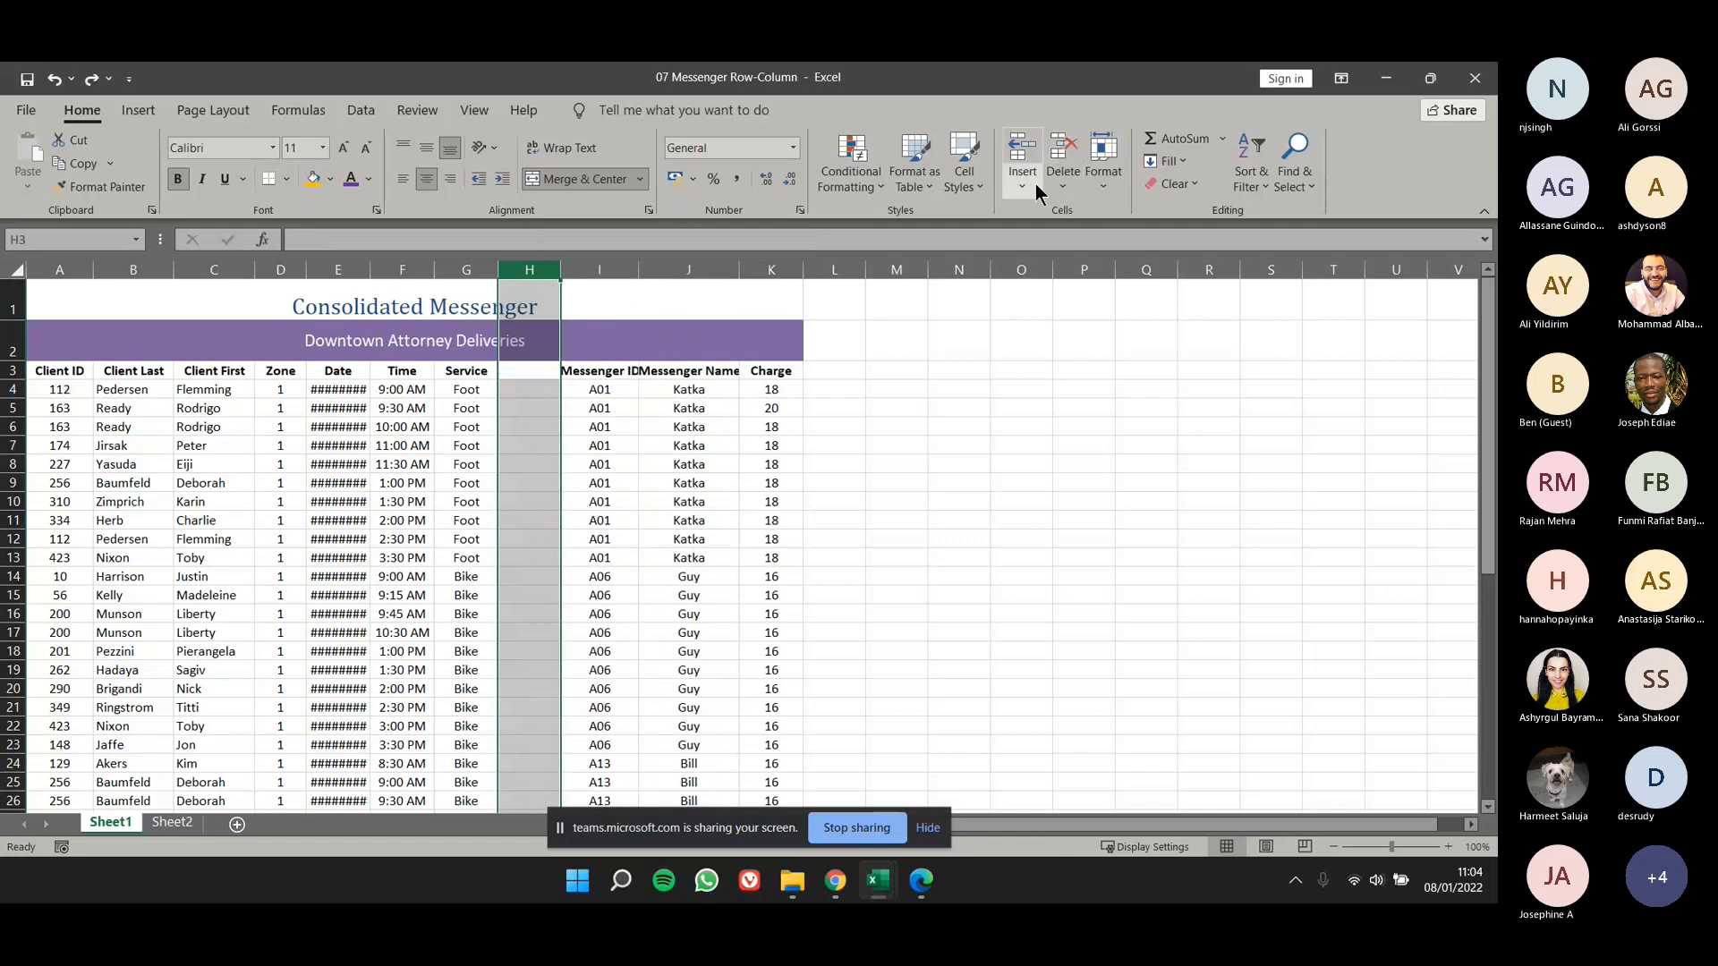
{"action": "left_click", "coordinate": [1070, 179]}
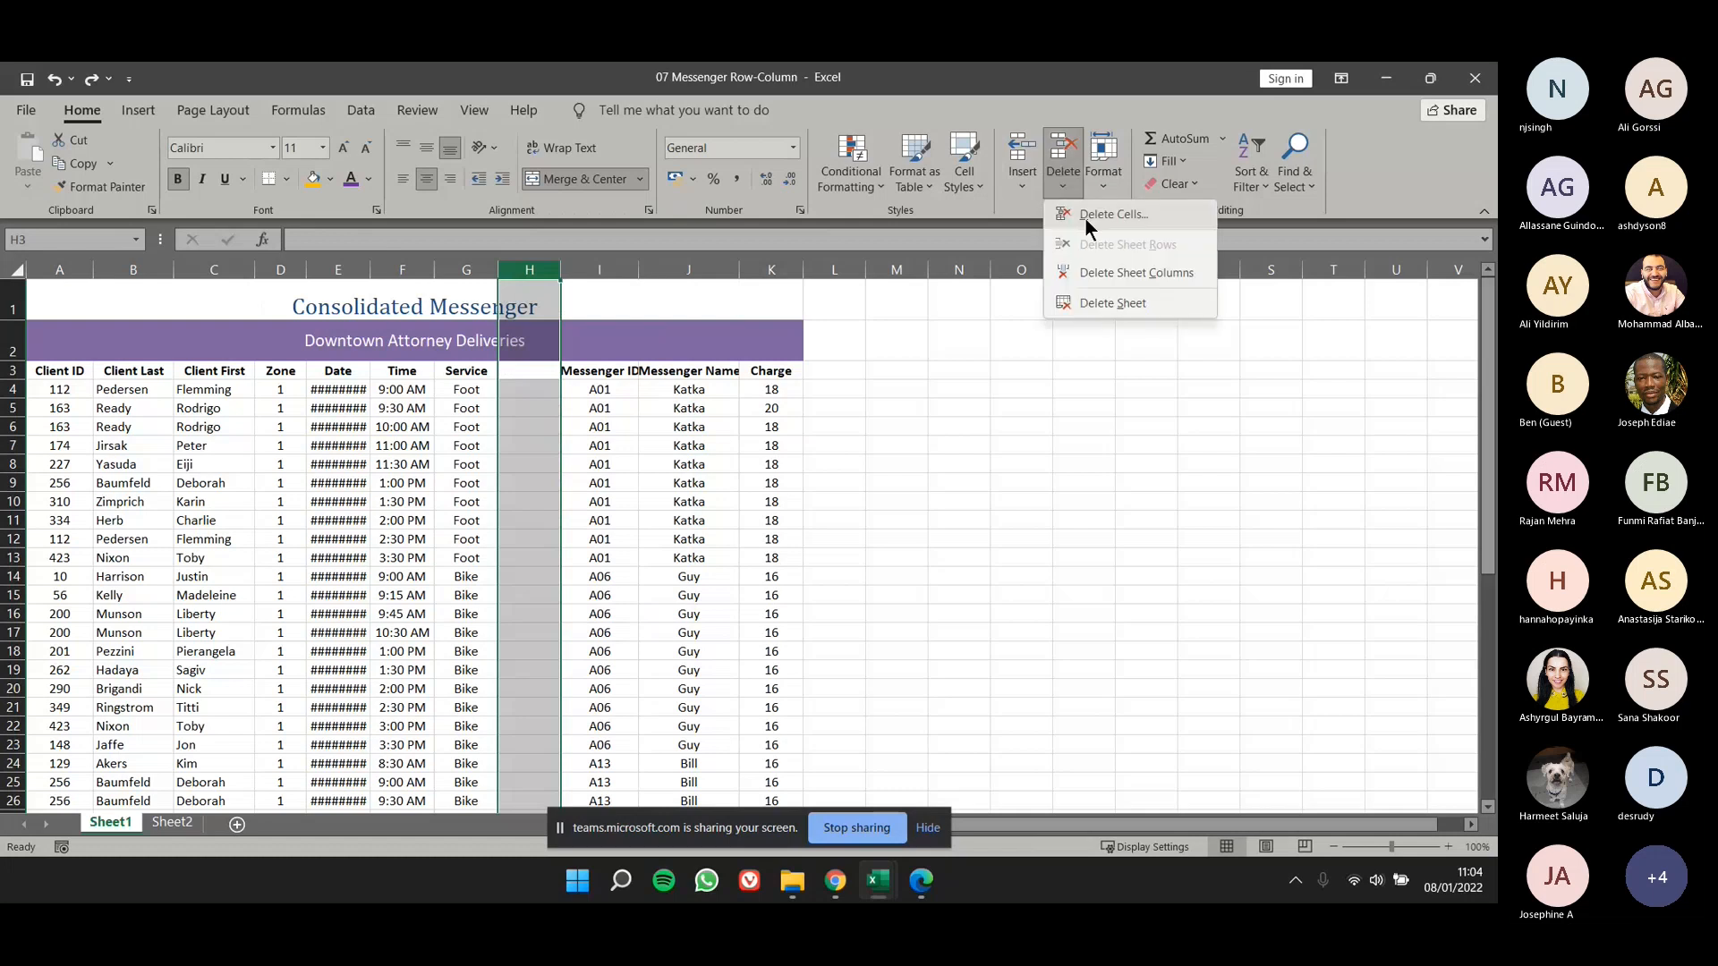
{"action": "left_click", "coordinate": [1103, 269]}
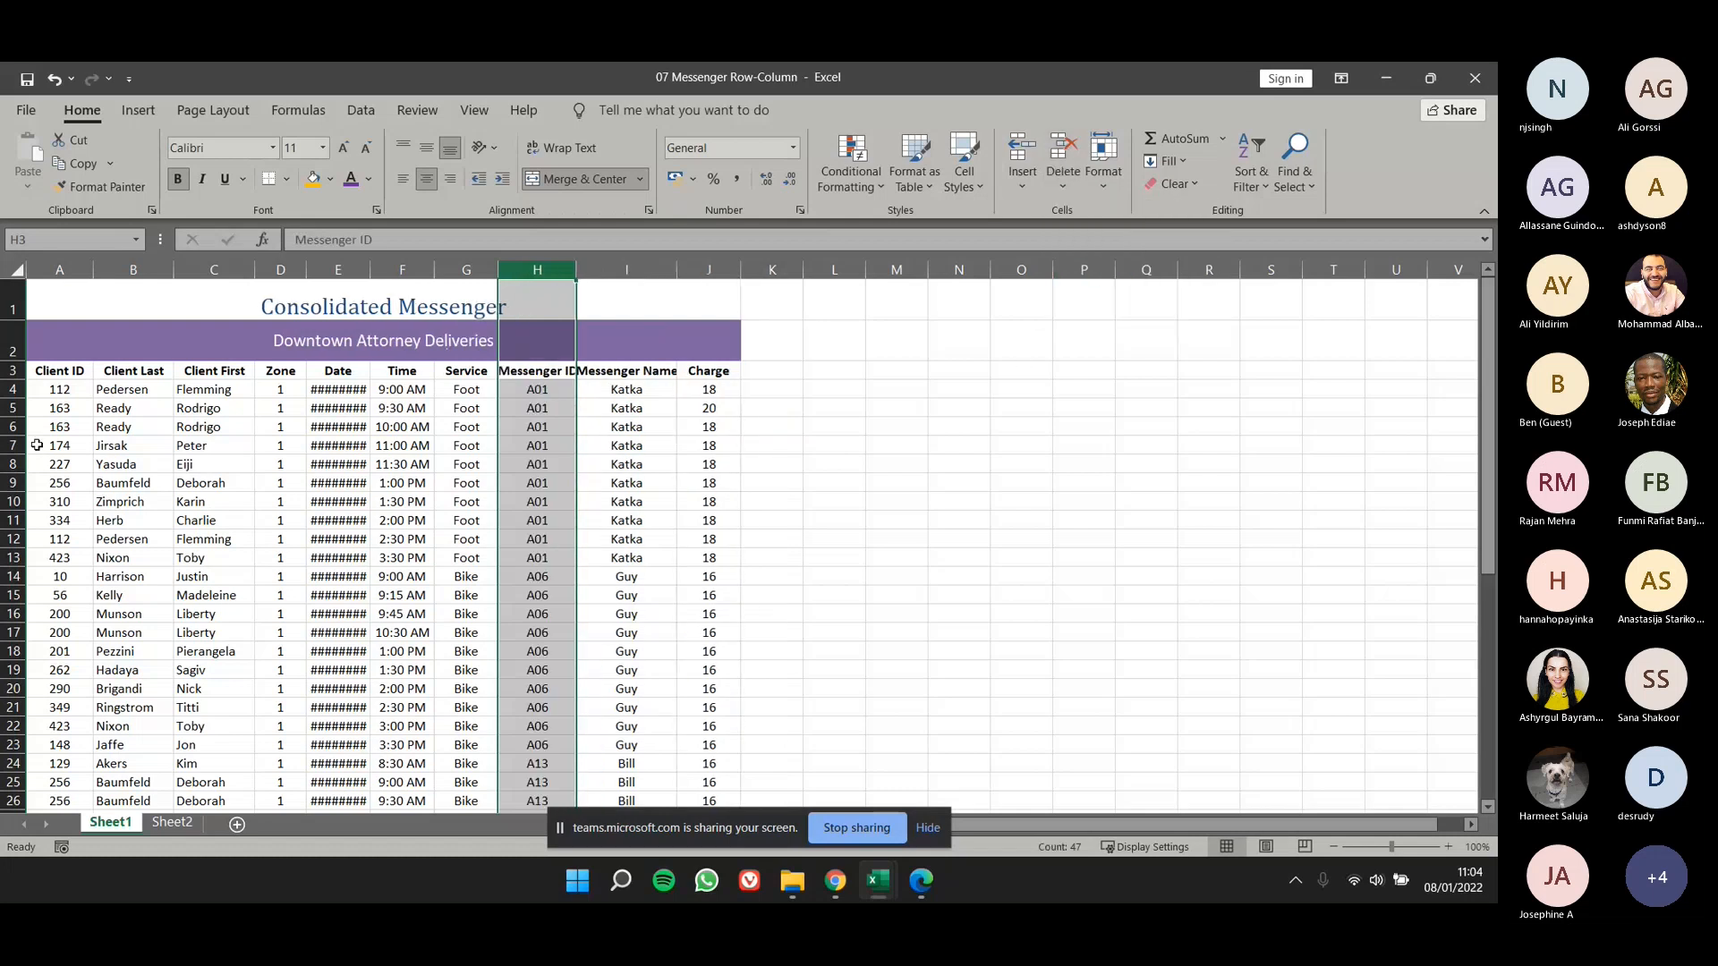
- Try inserting five blank rows at rows 4 to 8 and undo the insertion
{"action": "left_click_drag", "start_coordinate": [14, 392], "coordinate": [17, 463]}
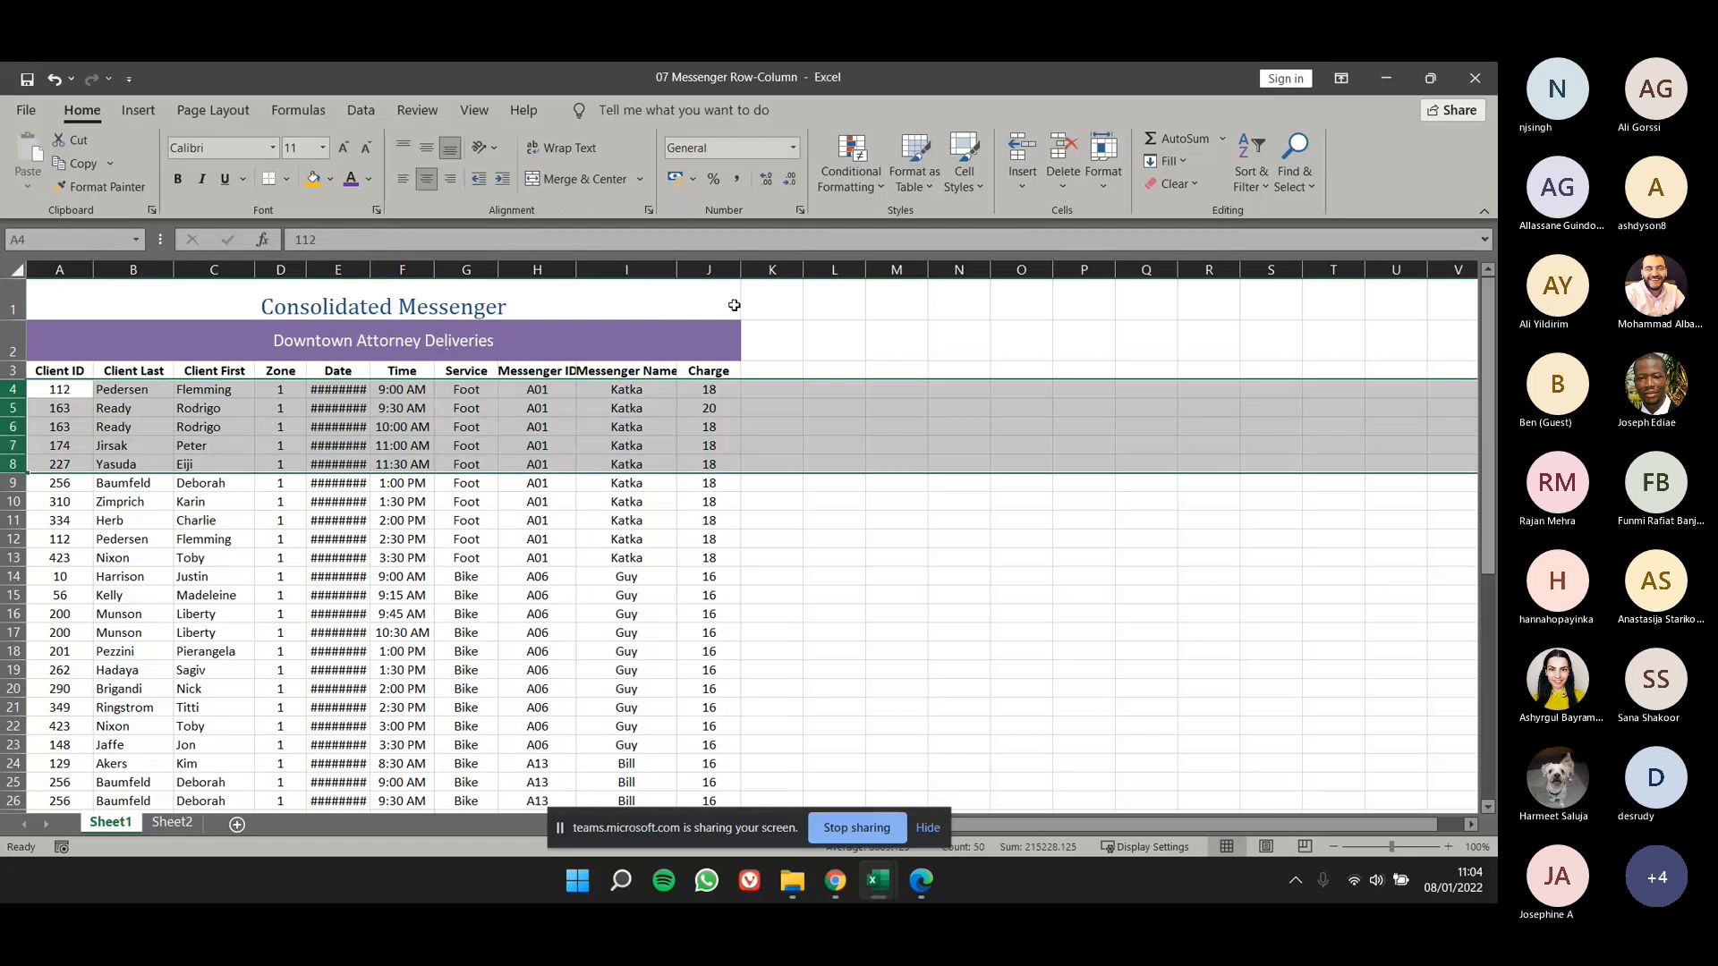
{"action": "left_click", "coordinate": [1022, 185]}
{"action": "left_click", "coordinate": [1045, 238]}
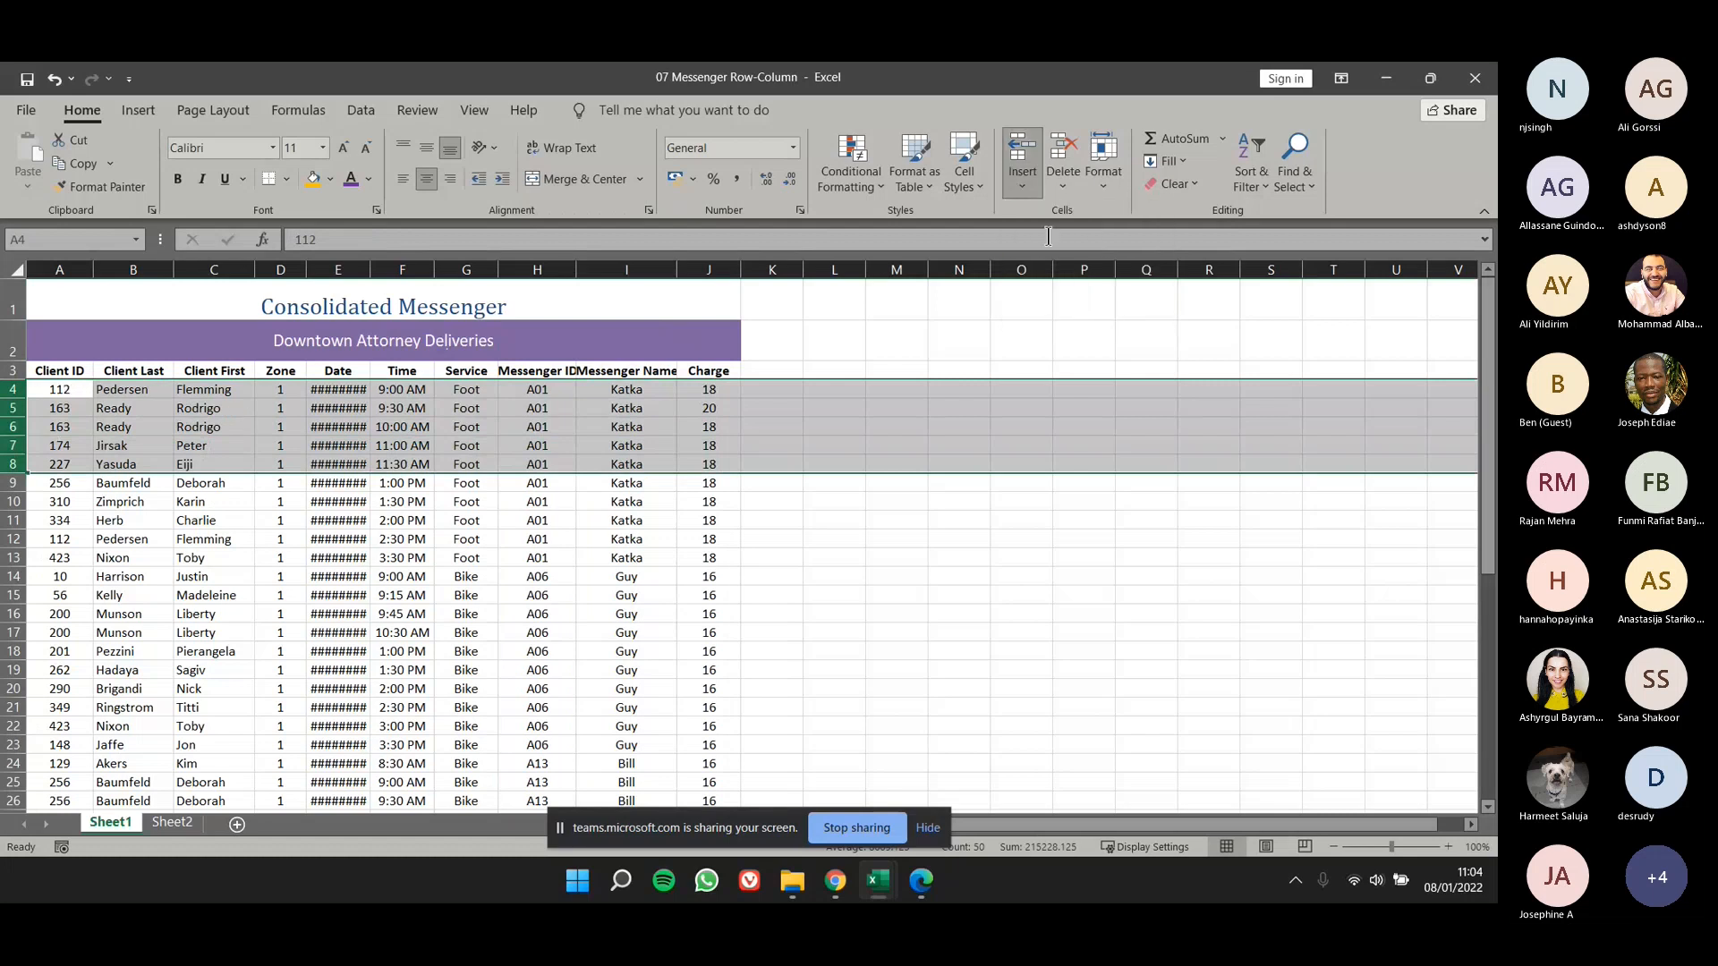
{"action": "key", "text": "ctrl+z"}
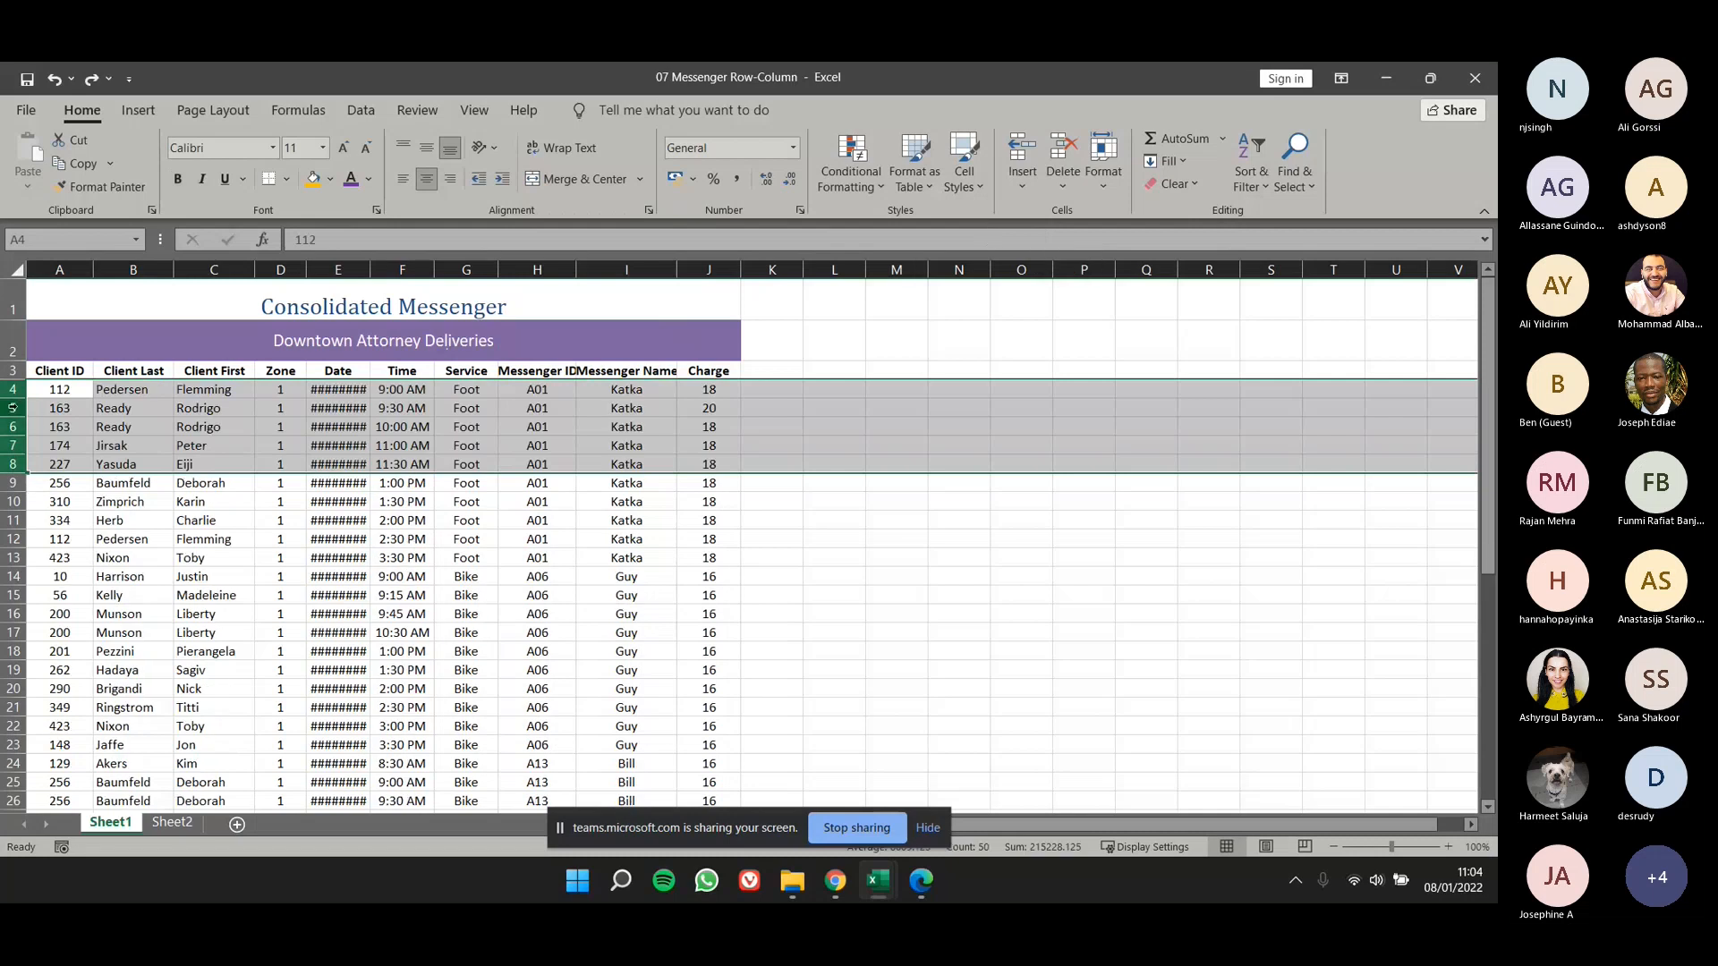
- Insert three blank sheet rows at rows 5 to 7 of the delivery table
{"action": "left_click_drag", "start_coordinate": [13, 408], "coordinate": [14, 444]}
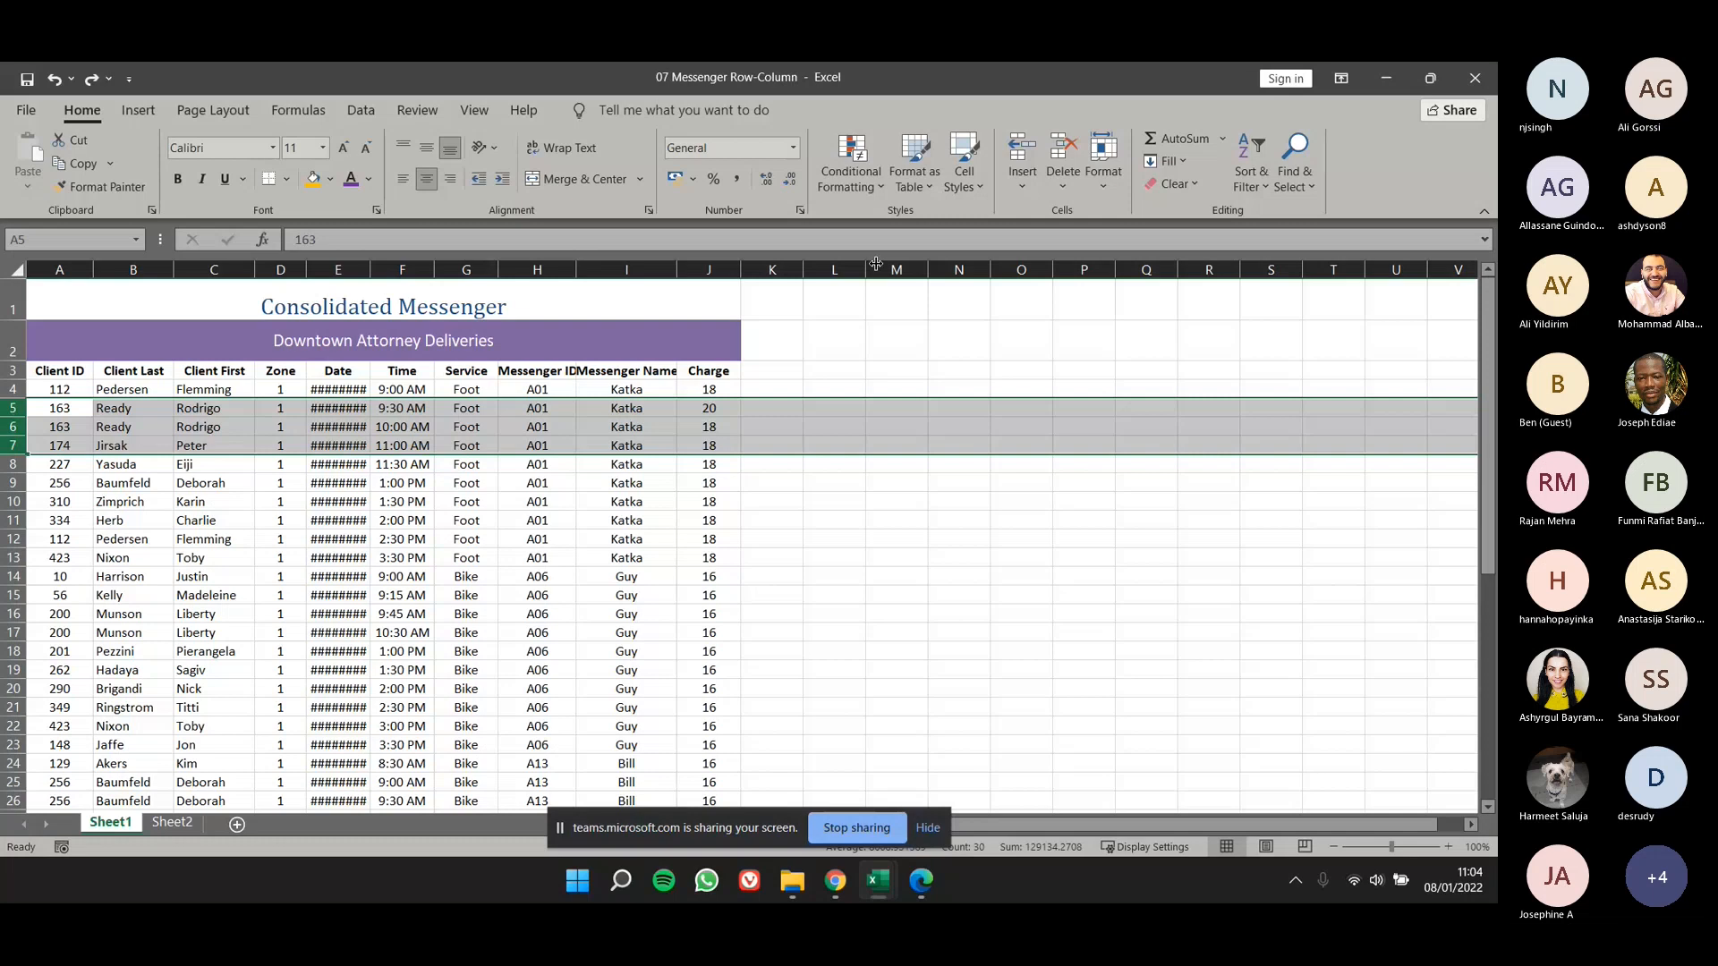
{"action": "left_click", "coordinate": [1027, 188]}
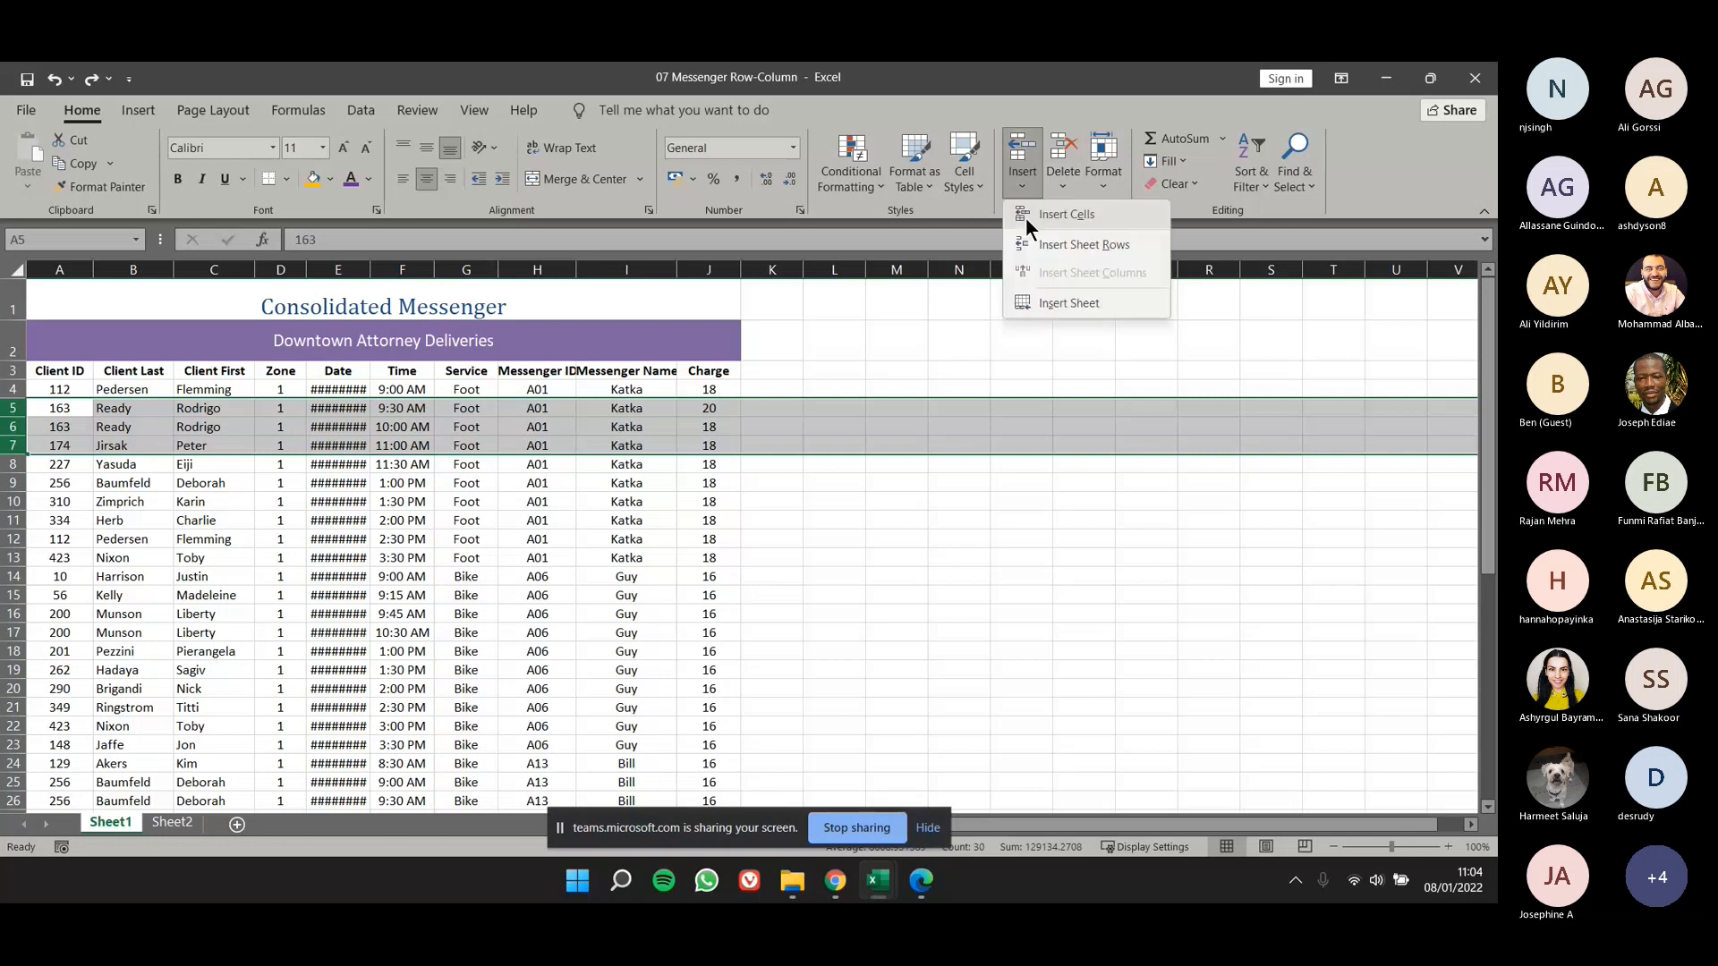
{"action": "left_click", "coordinate": [1078, 244]}
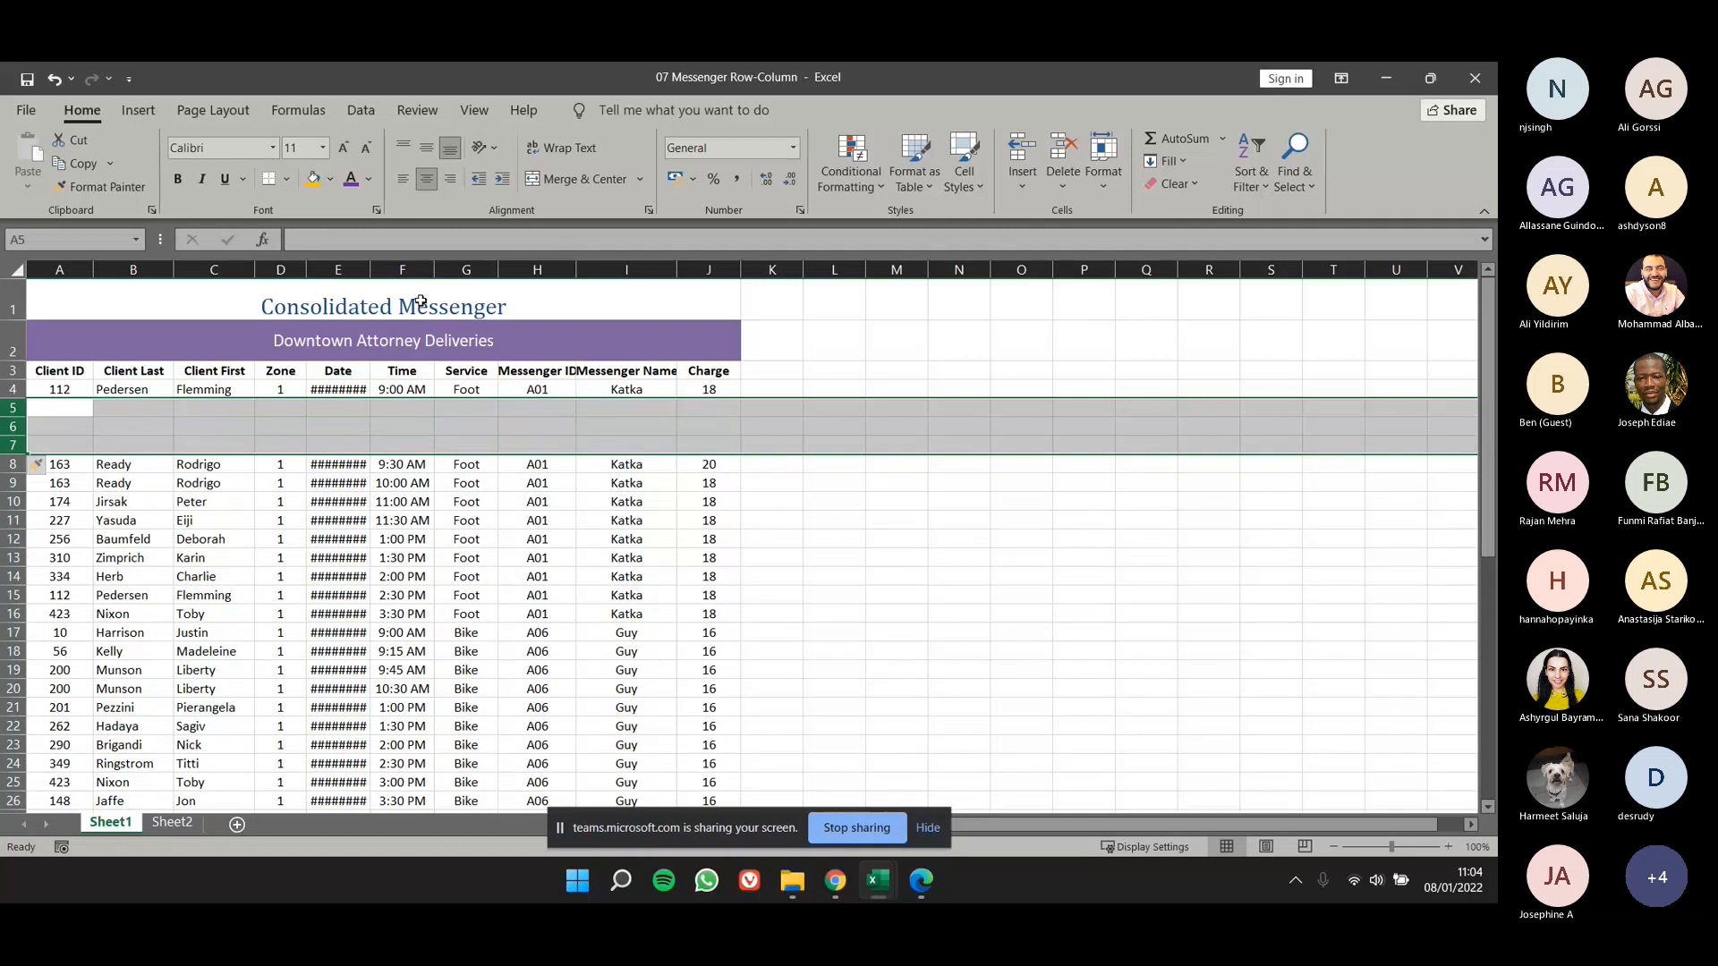
{"action": "left_click", "coordinate": [479, 522]}
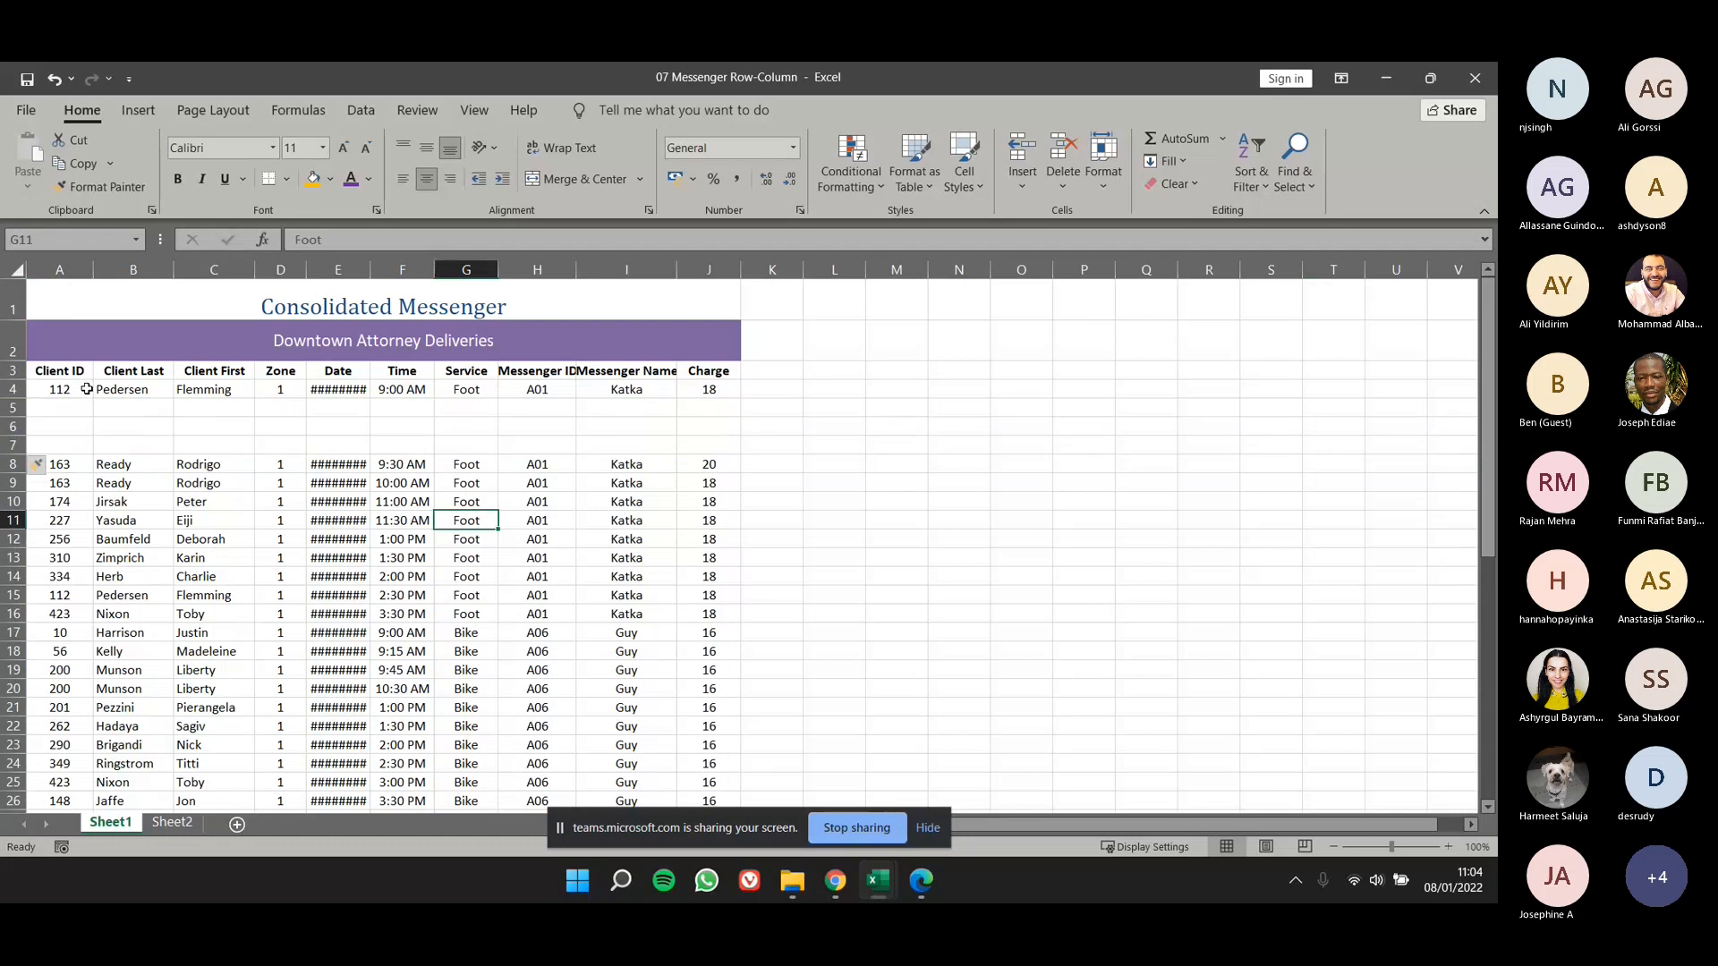
- Delete the three blank rows 5 to 7 from the delivery table
{"action": "left_click_drag", "start_coordinate": [12, 408], "coordinate": [11, 445]}
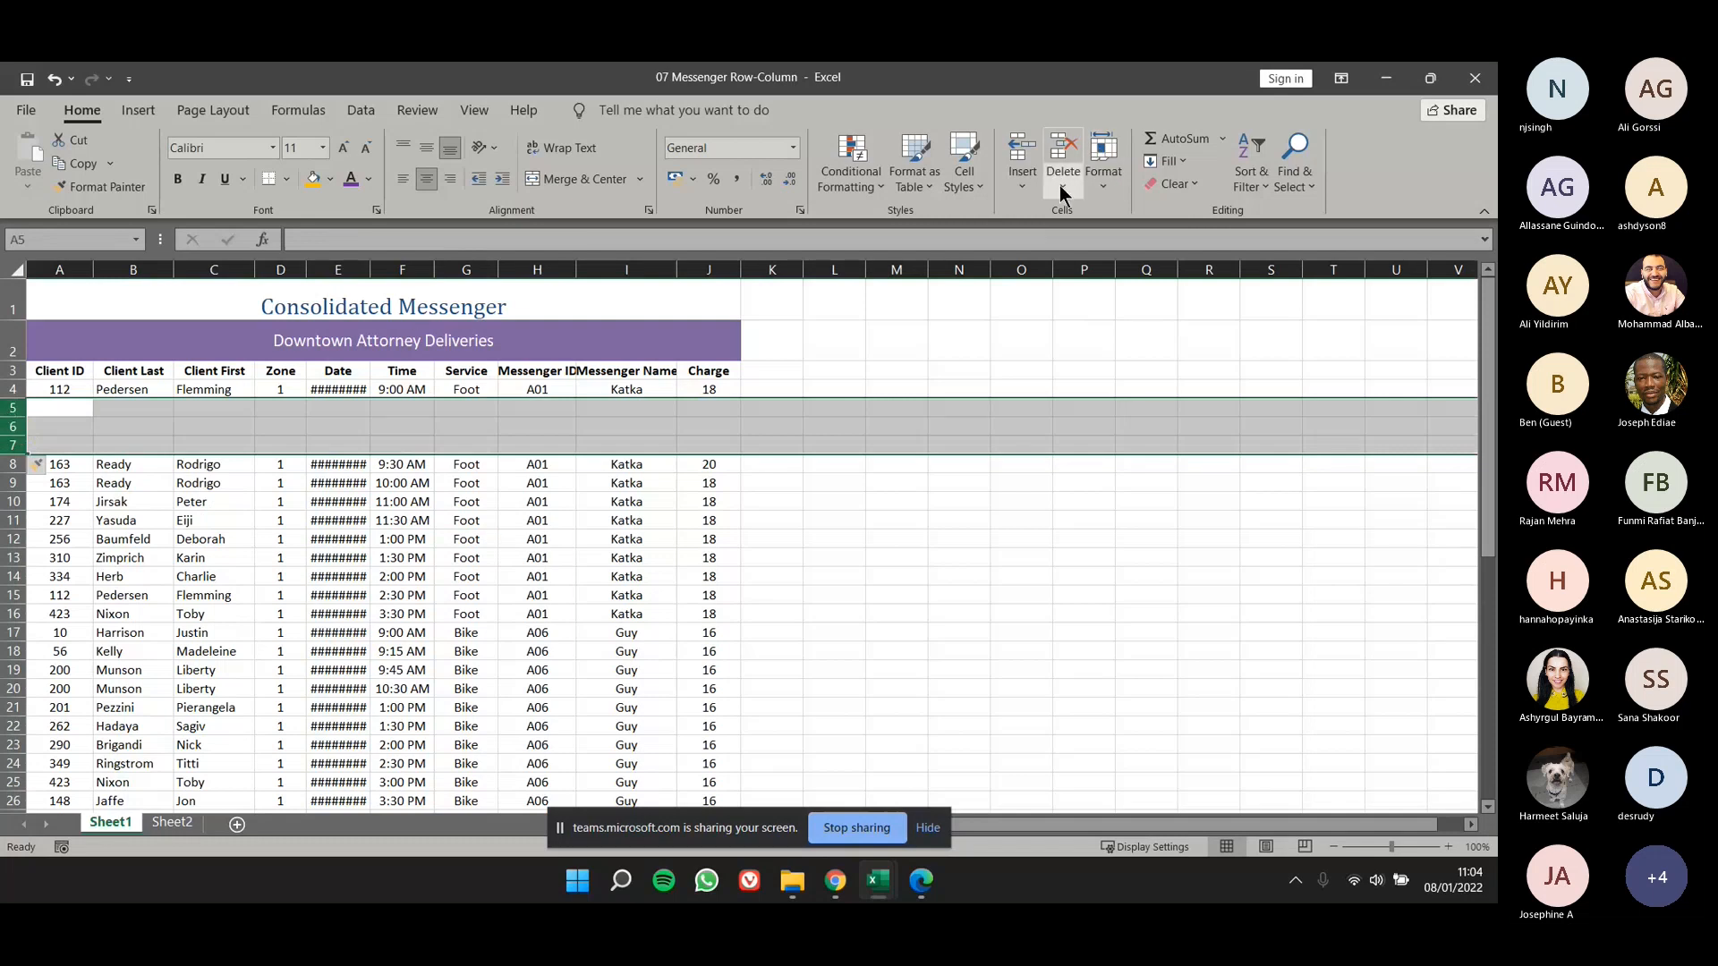
{"action": "right_click", "coordinate": [11, 429]}
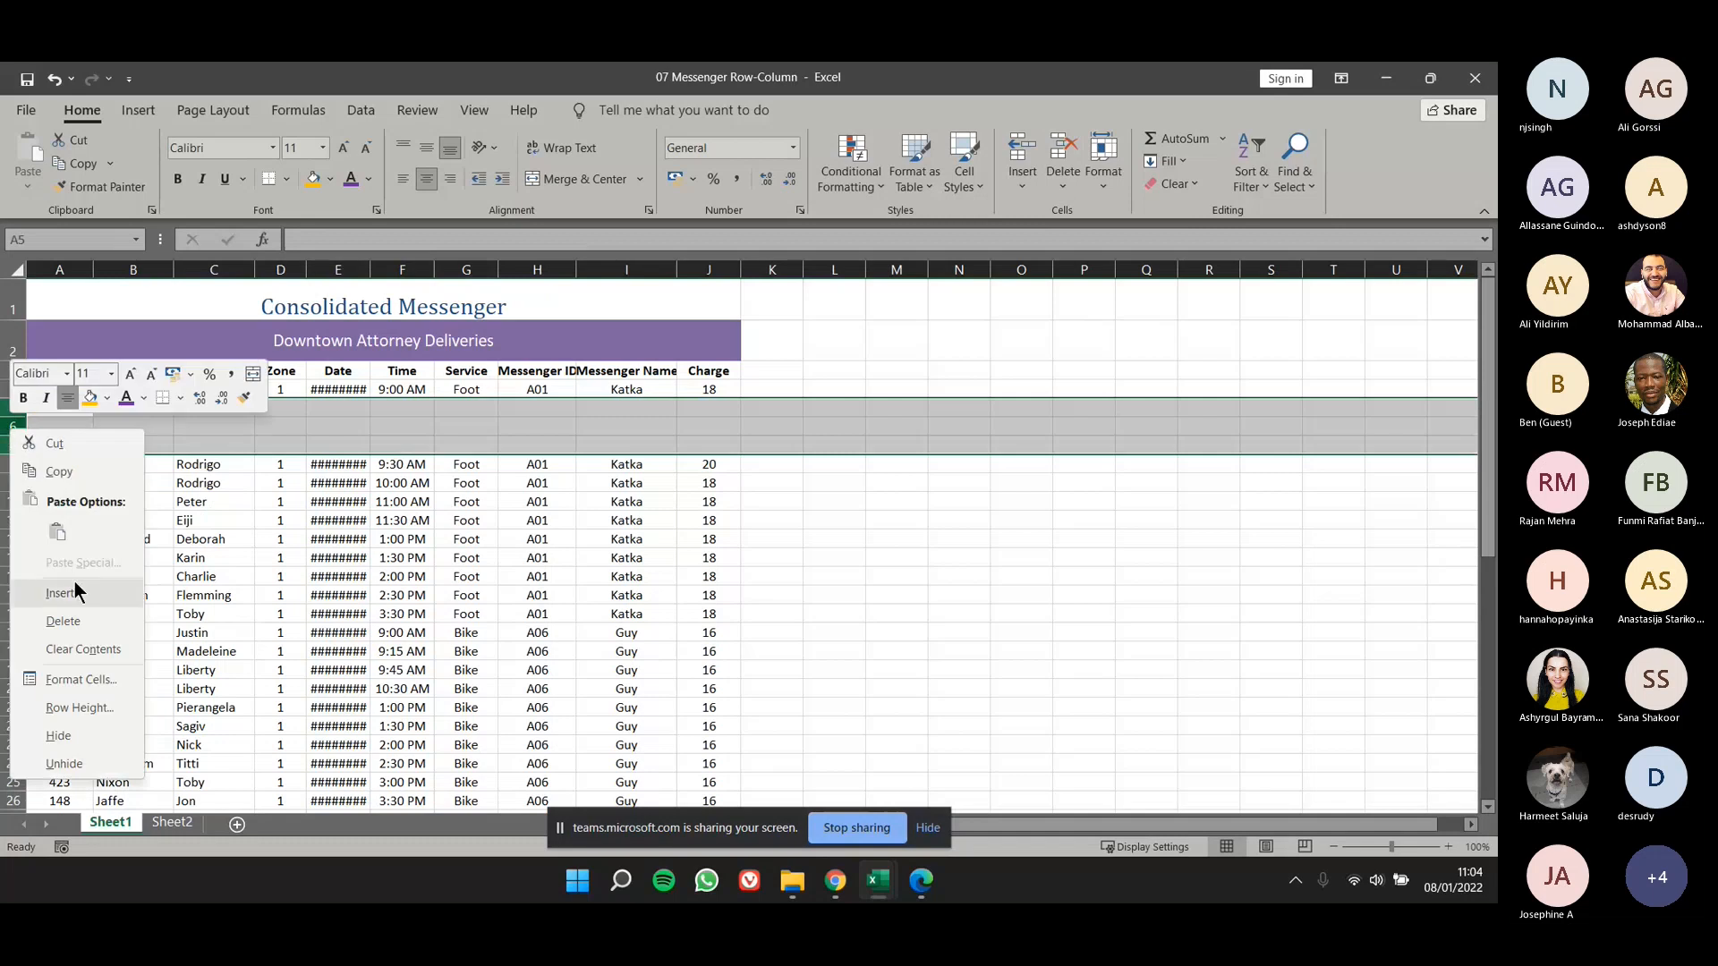
{"action": "left_click", "coordinate": [78, 621]}
{"action": "left_click", "coordinate": [402, 520]}
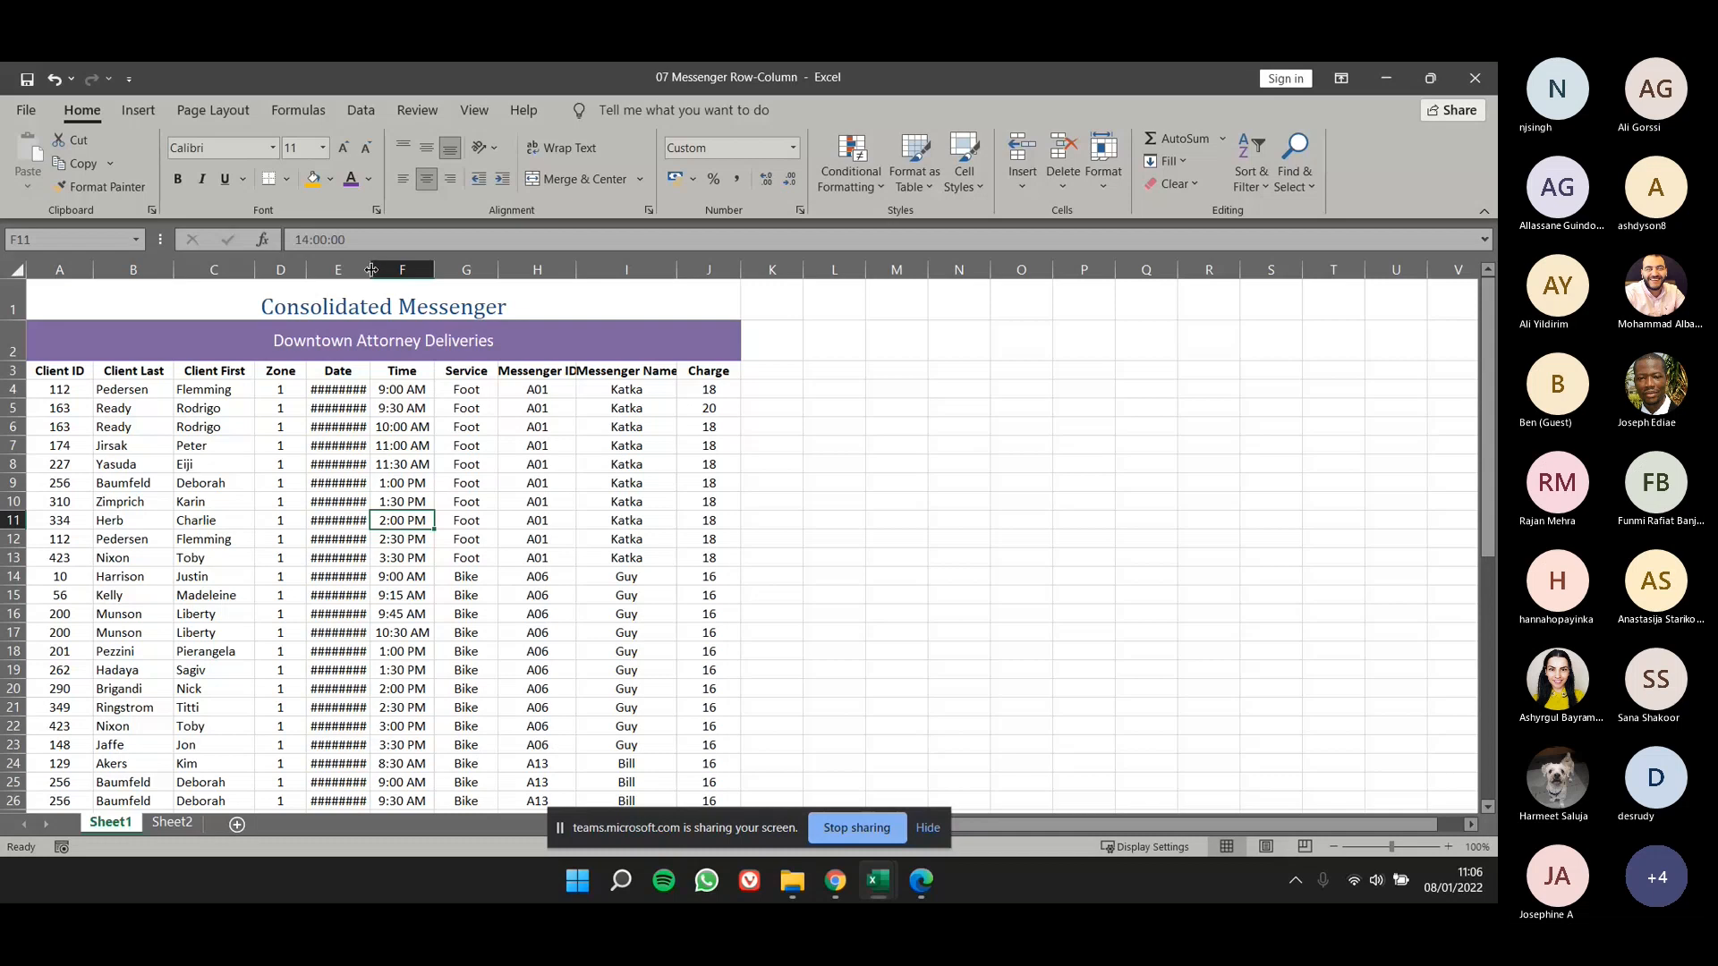
- Widen the Date column so its dates fit, and undo the width change
{"action": "scroll", "coordinate": [333, 428], "scroll_direction": "up", "scroll_amount": 3}
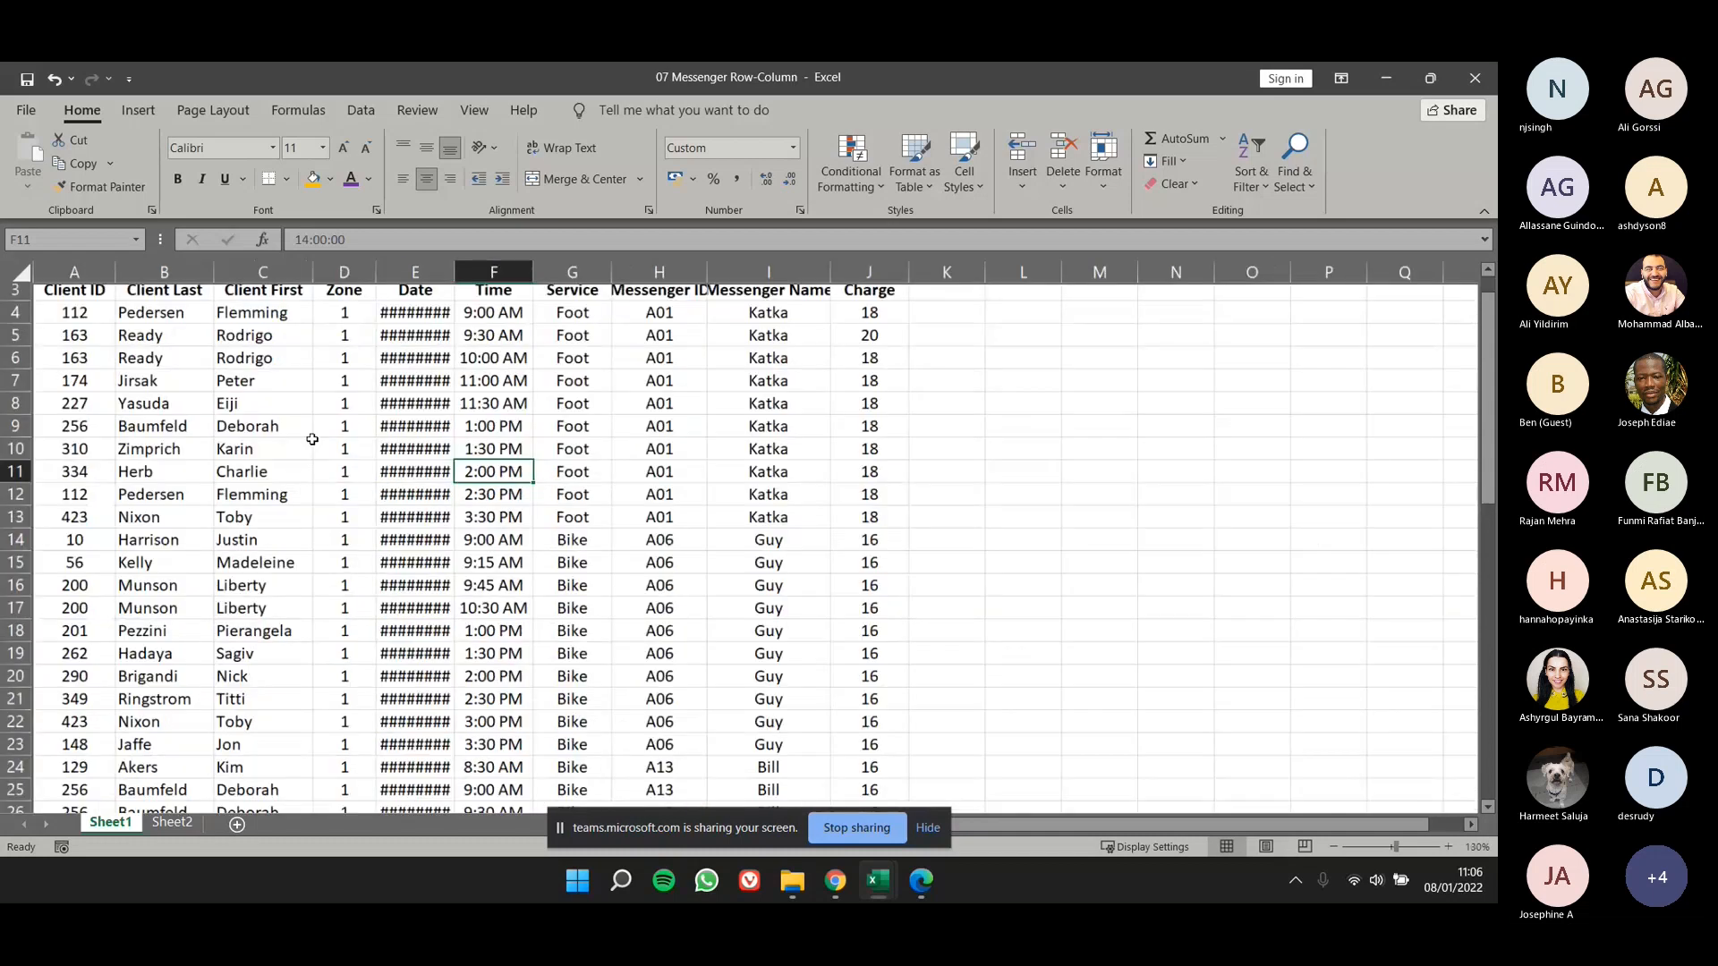
{"action": "left_click_drag", "start_coordinate": [492, 448], "coordinate": [498, 557]}
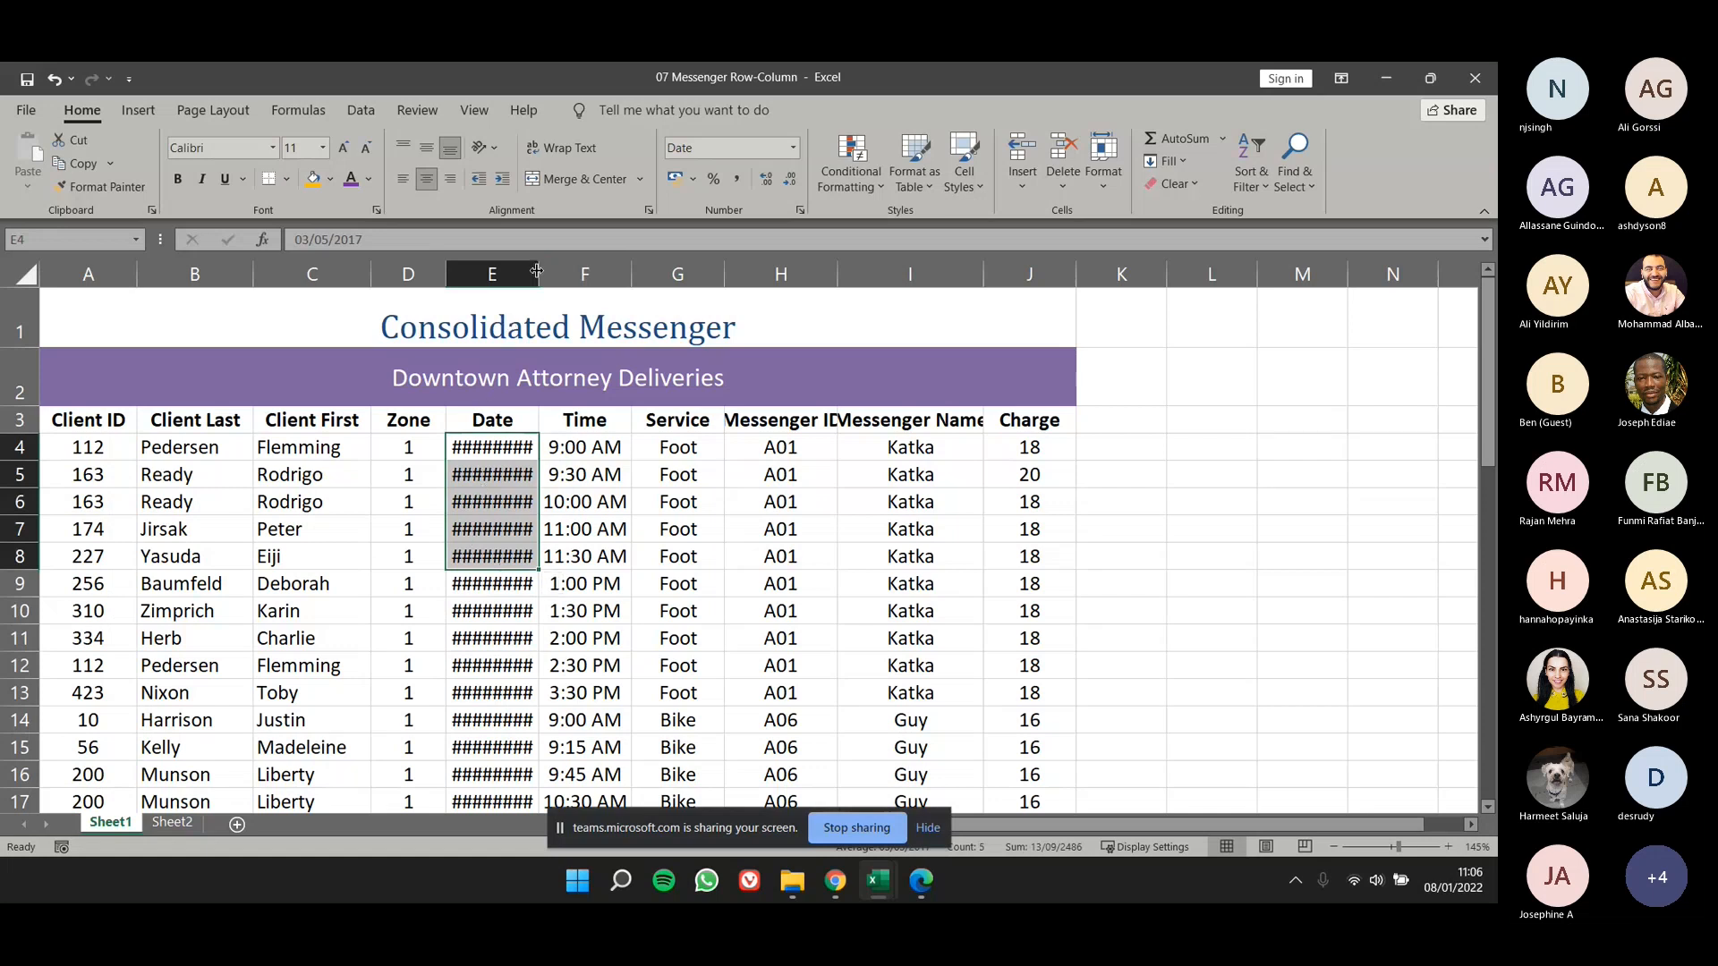
{"action": "left_click_drag", "start_coordinate": [536, 270], "coordinate": [537, 270]}
{"action": "left_click_drag", "start_coordinate": [540, 273], "coordinate": [590, 273]}
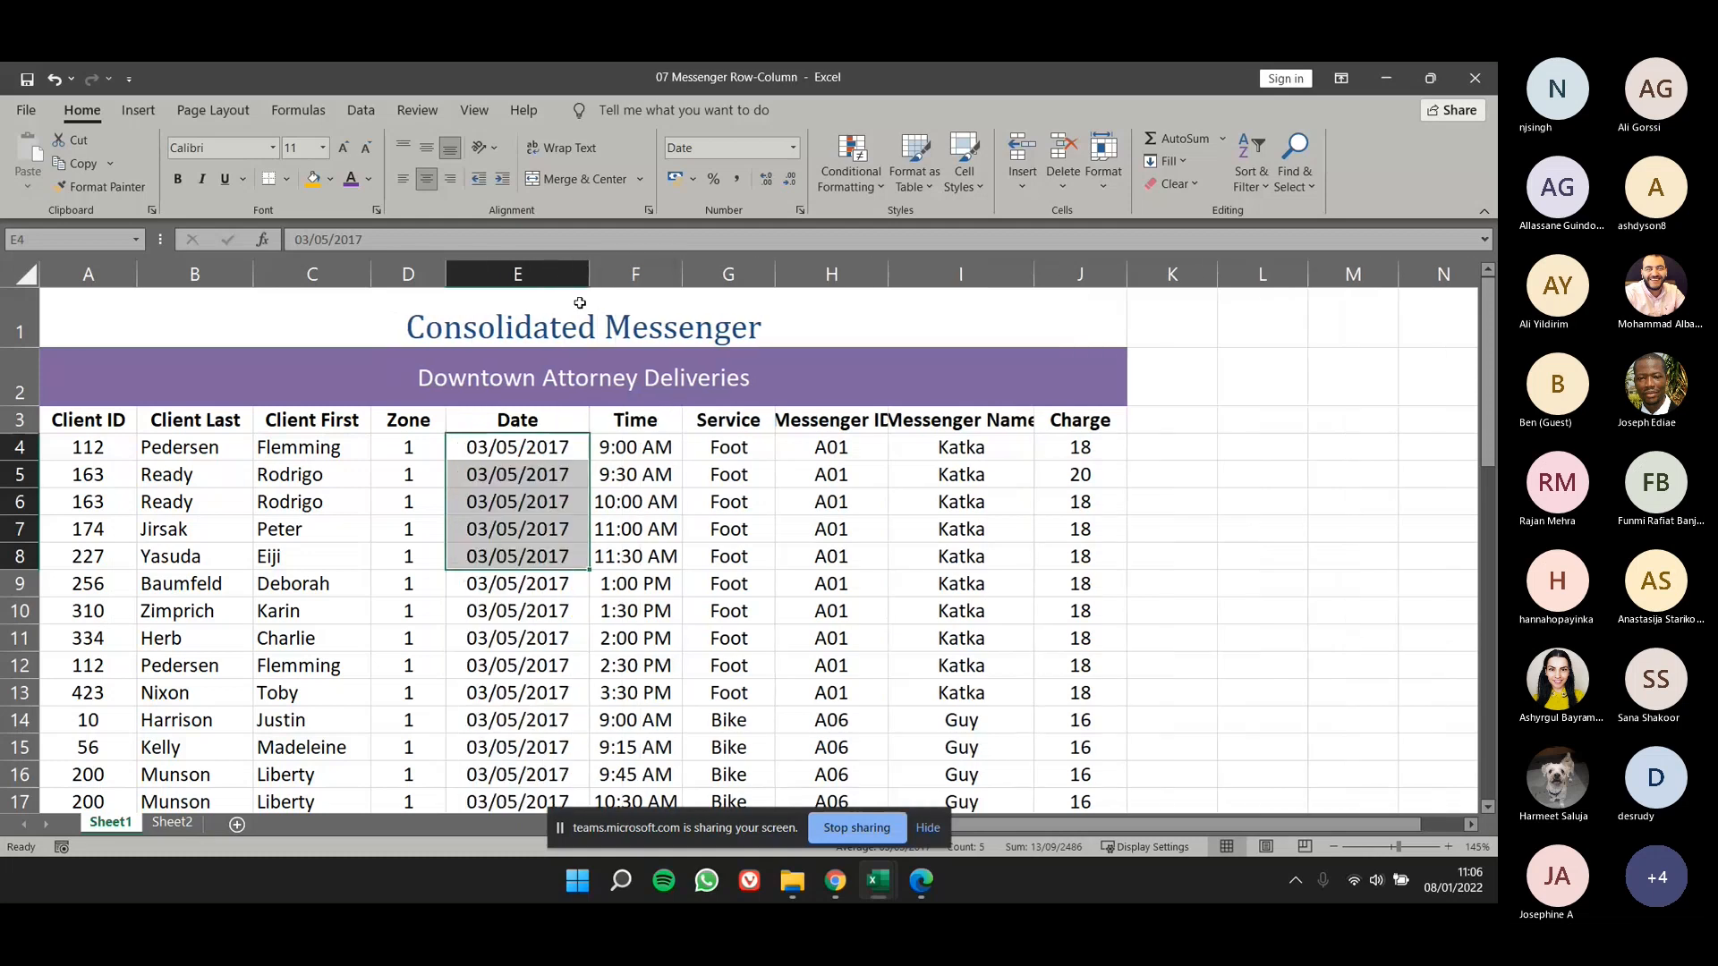
{"action": "key", "text": "ctrl+z"}
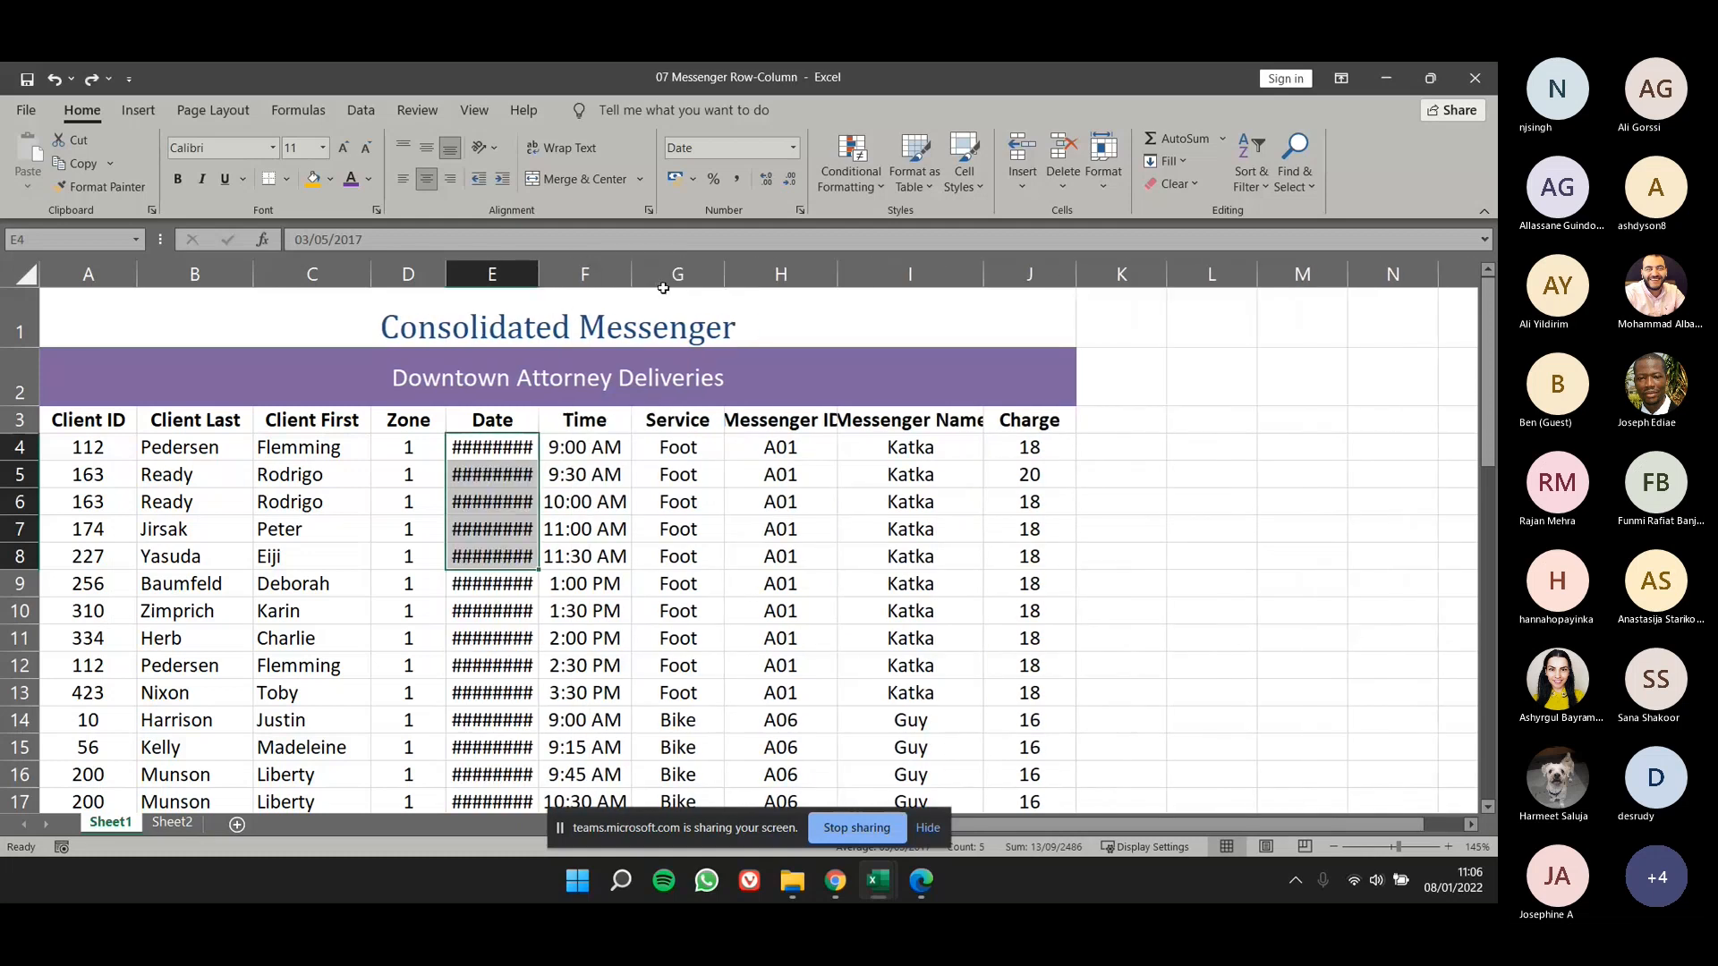
- Try AutoFit on the Date column's width, and undo the change
{"action": "double_click", "coordinate": [537, 273]}
{"action": "left_click", "coordinate": [696, 615]}
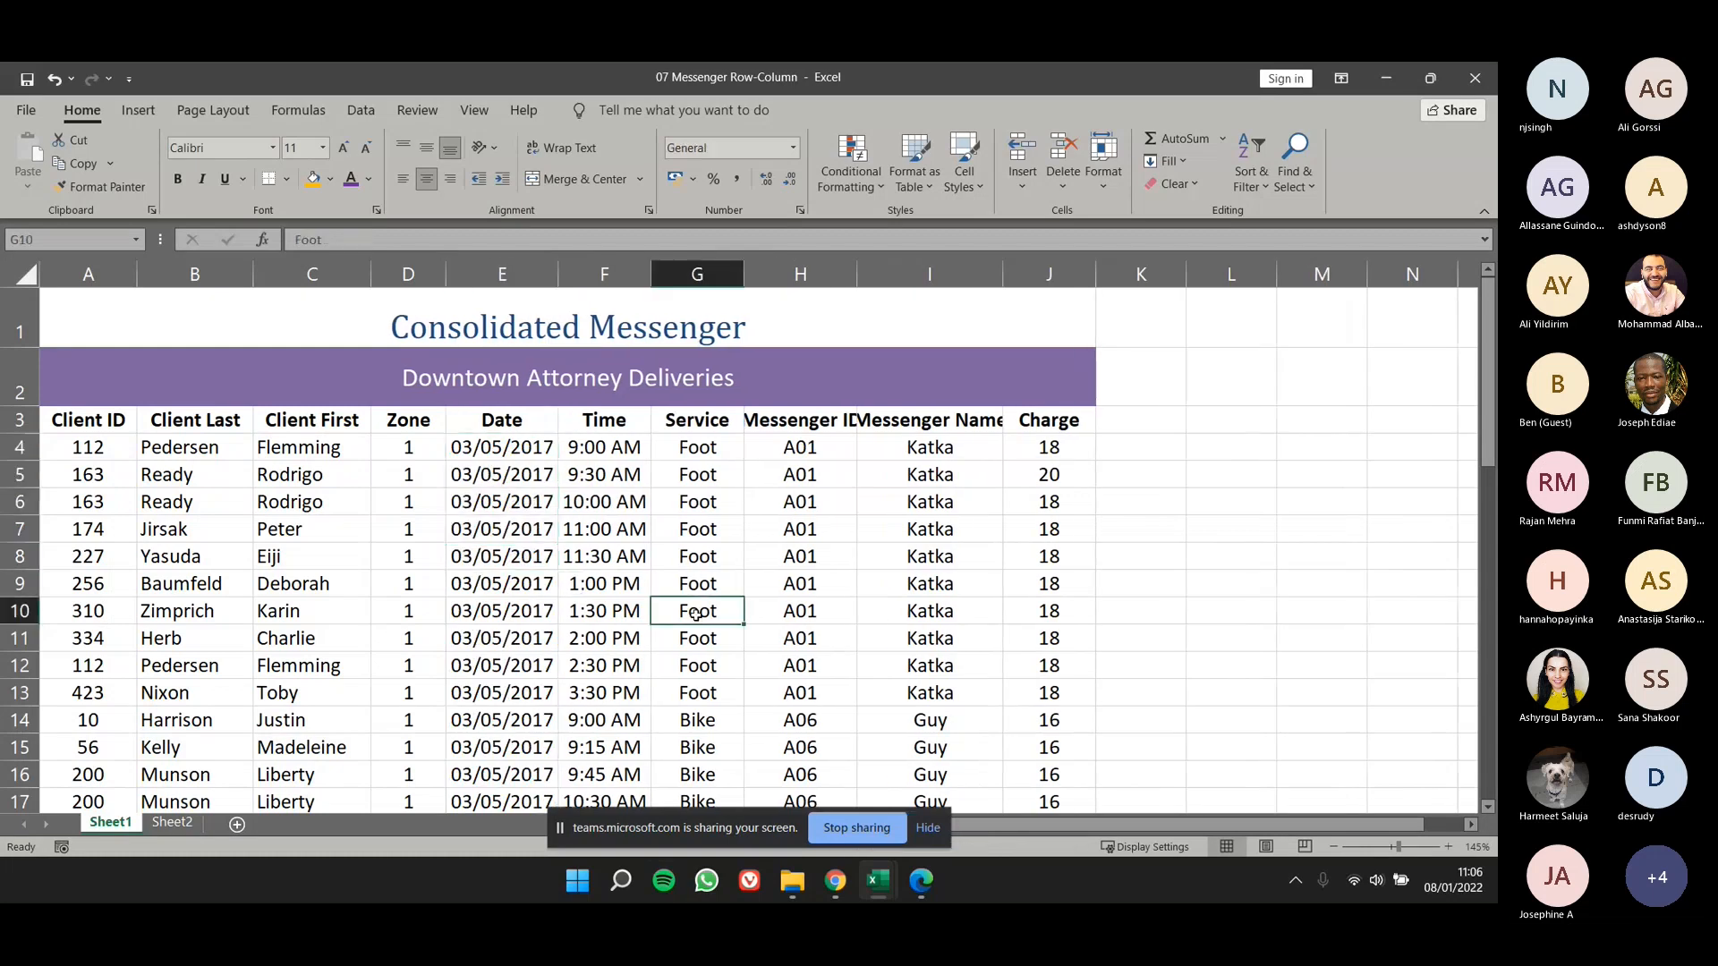
{"action": "key", "text": "ctrl+z"}
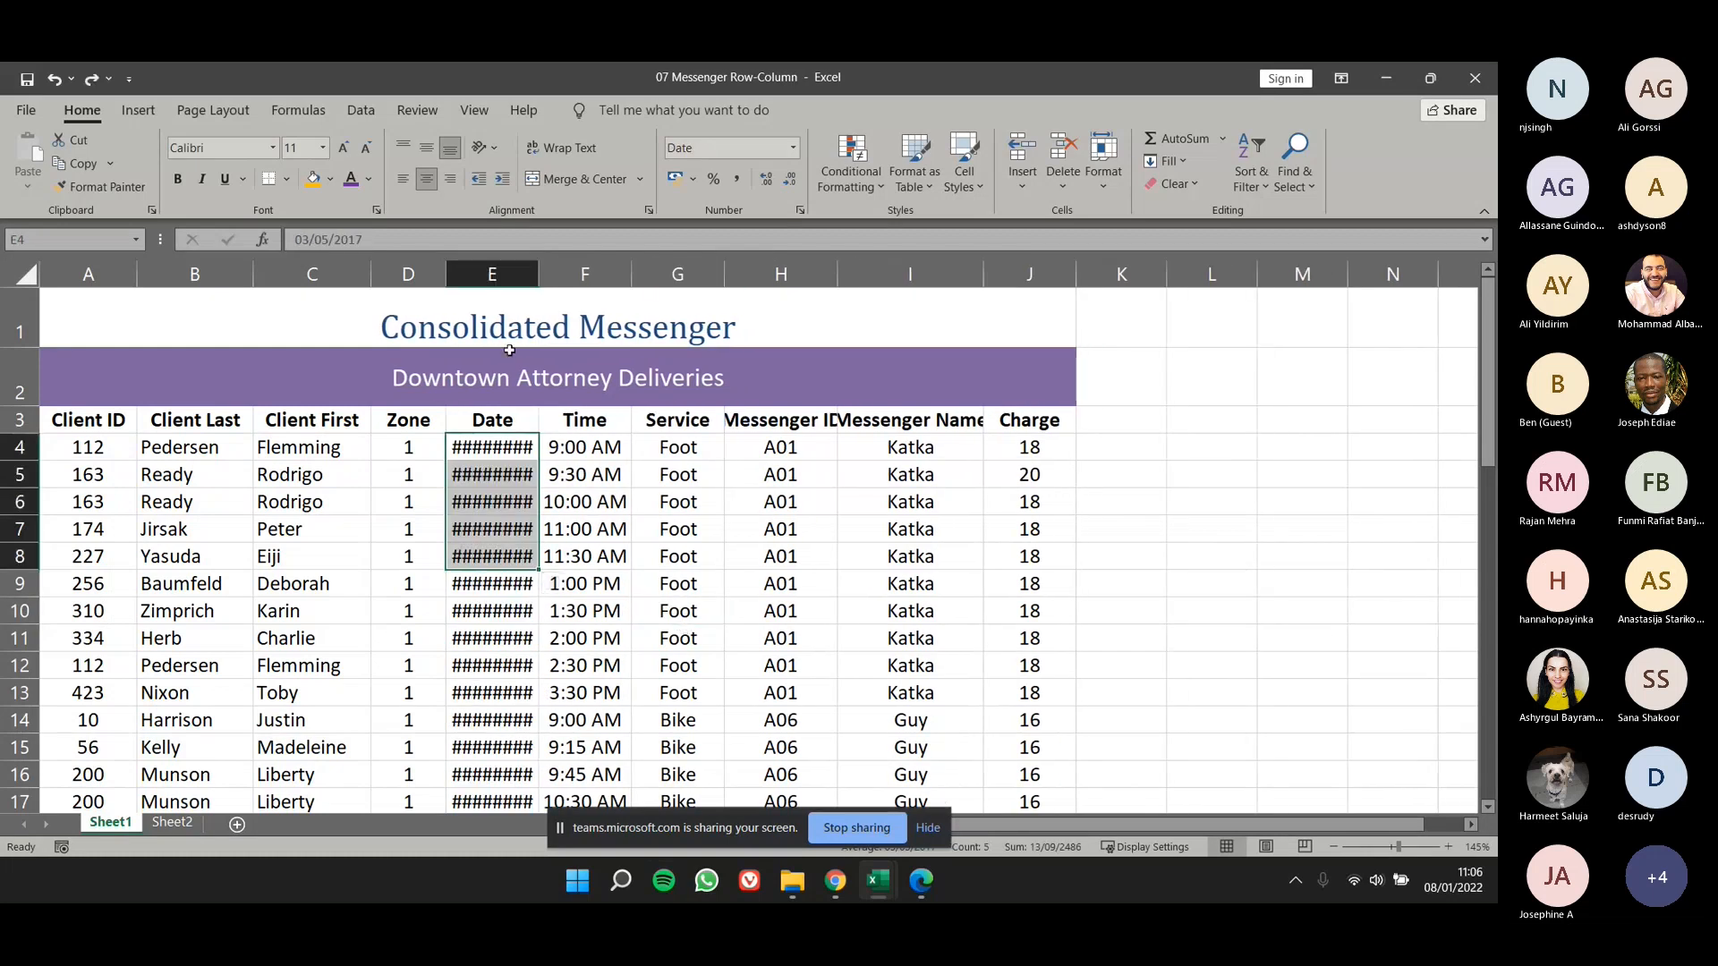
- Narrow the Messenger ID, Time and Zone columns so their contents no longer fit
{"action": "left_click_drag", "start_coordinate": [836, 276], "coordinate": [809, 275]}
{"action": "left_click_drag", "start_coordinate": [630, 274], "coordinate": [599, 274]}
{"action": "left_click_drag", "start_coordinate": [438, 265], "coordinate": [388, 274]}
{"action": "left_click", "coordinate": [365, 574]}
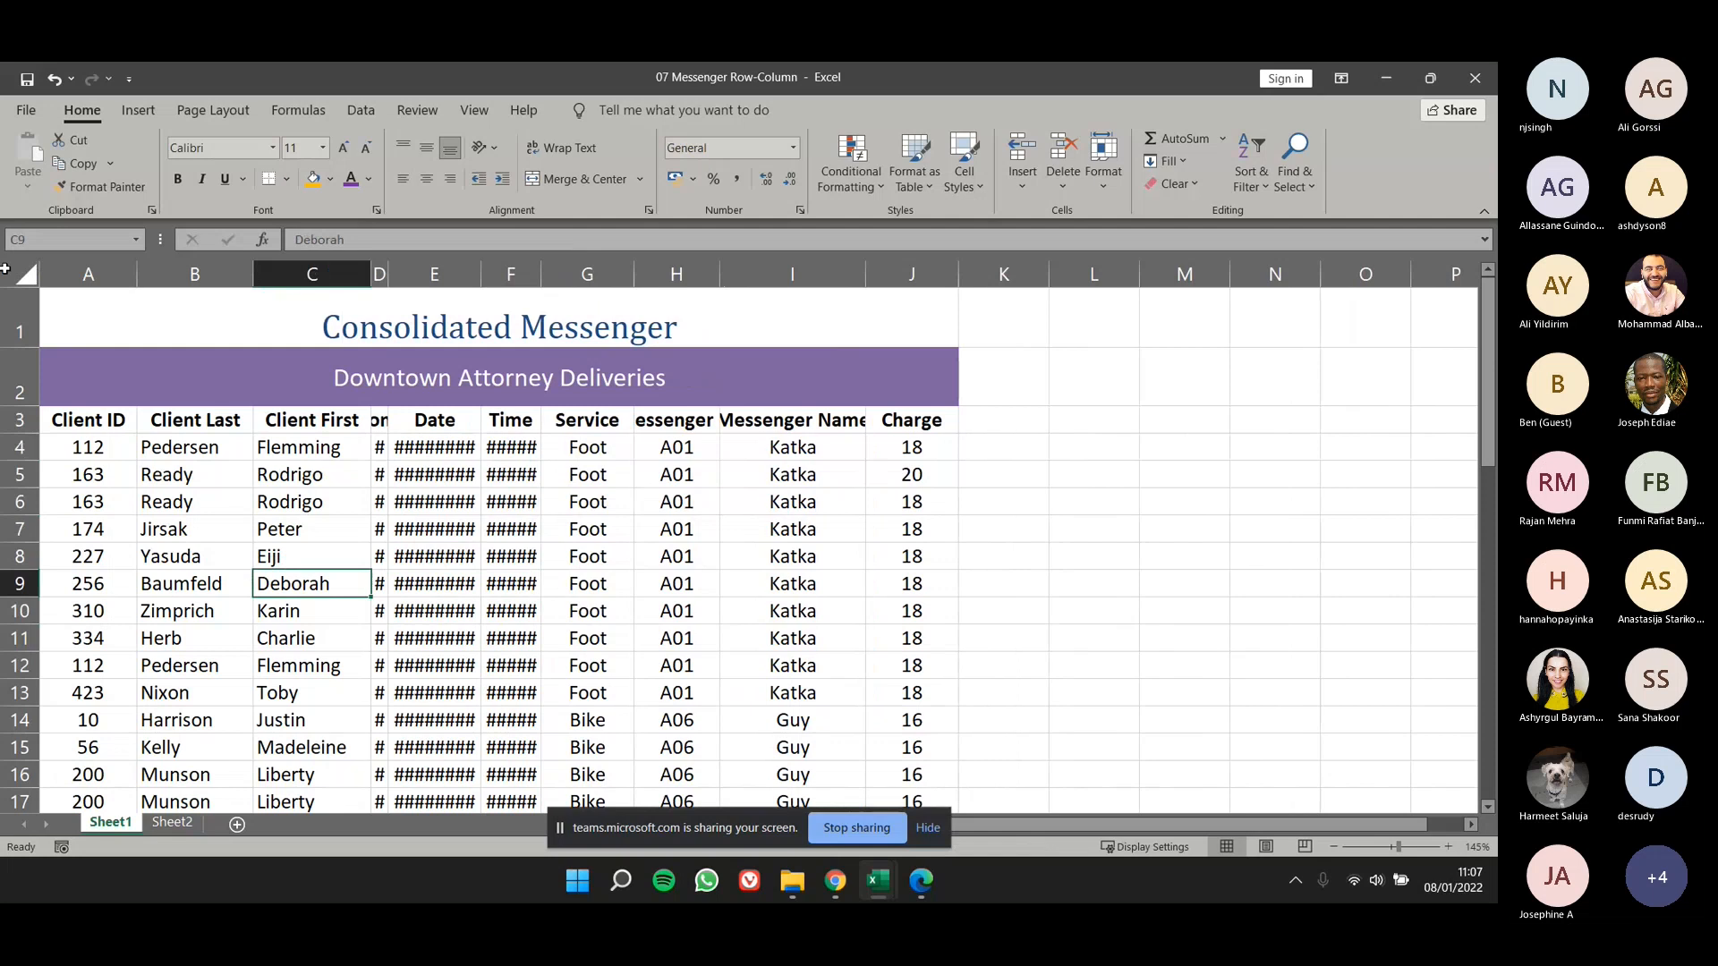
- Try auto-fitting the Zone and Date columns individually, and undo both width changes
{"action": "left_click", "coordinate": [25, 276]}
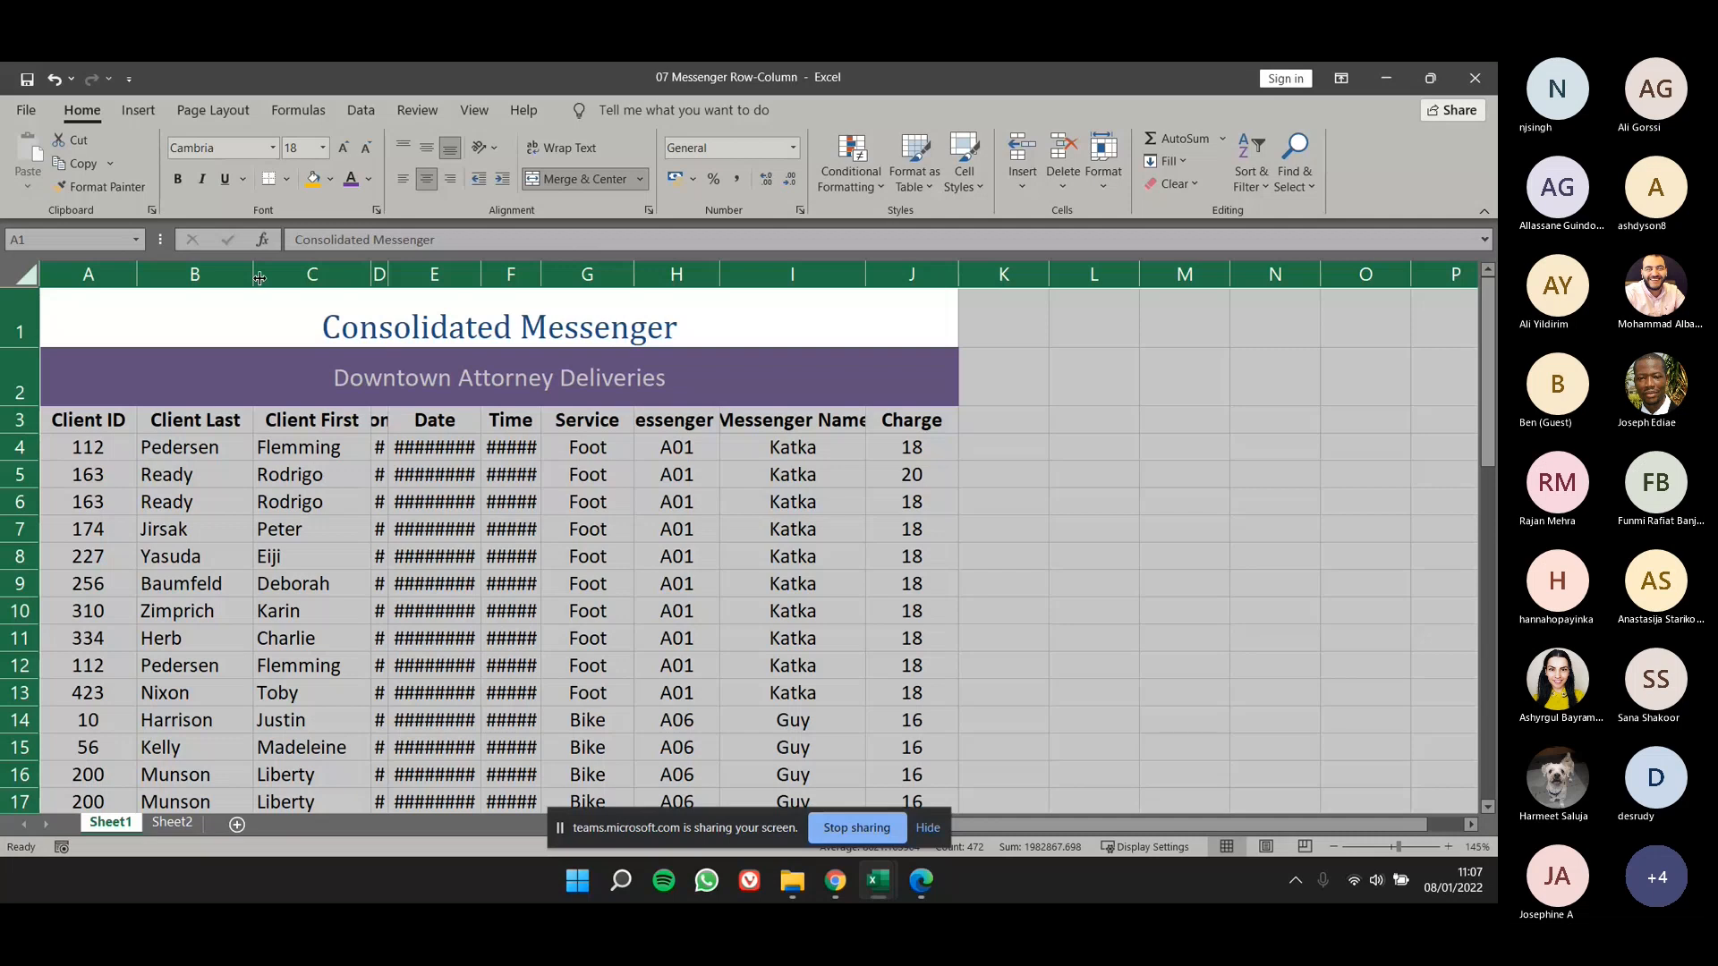
{"action": "left_click", "coordinate": [401, 443]}
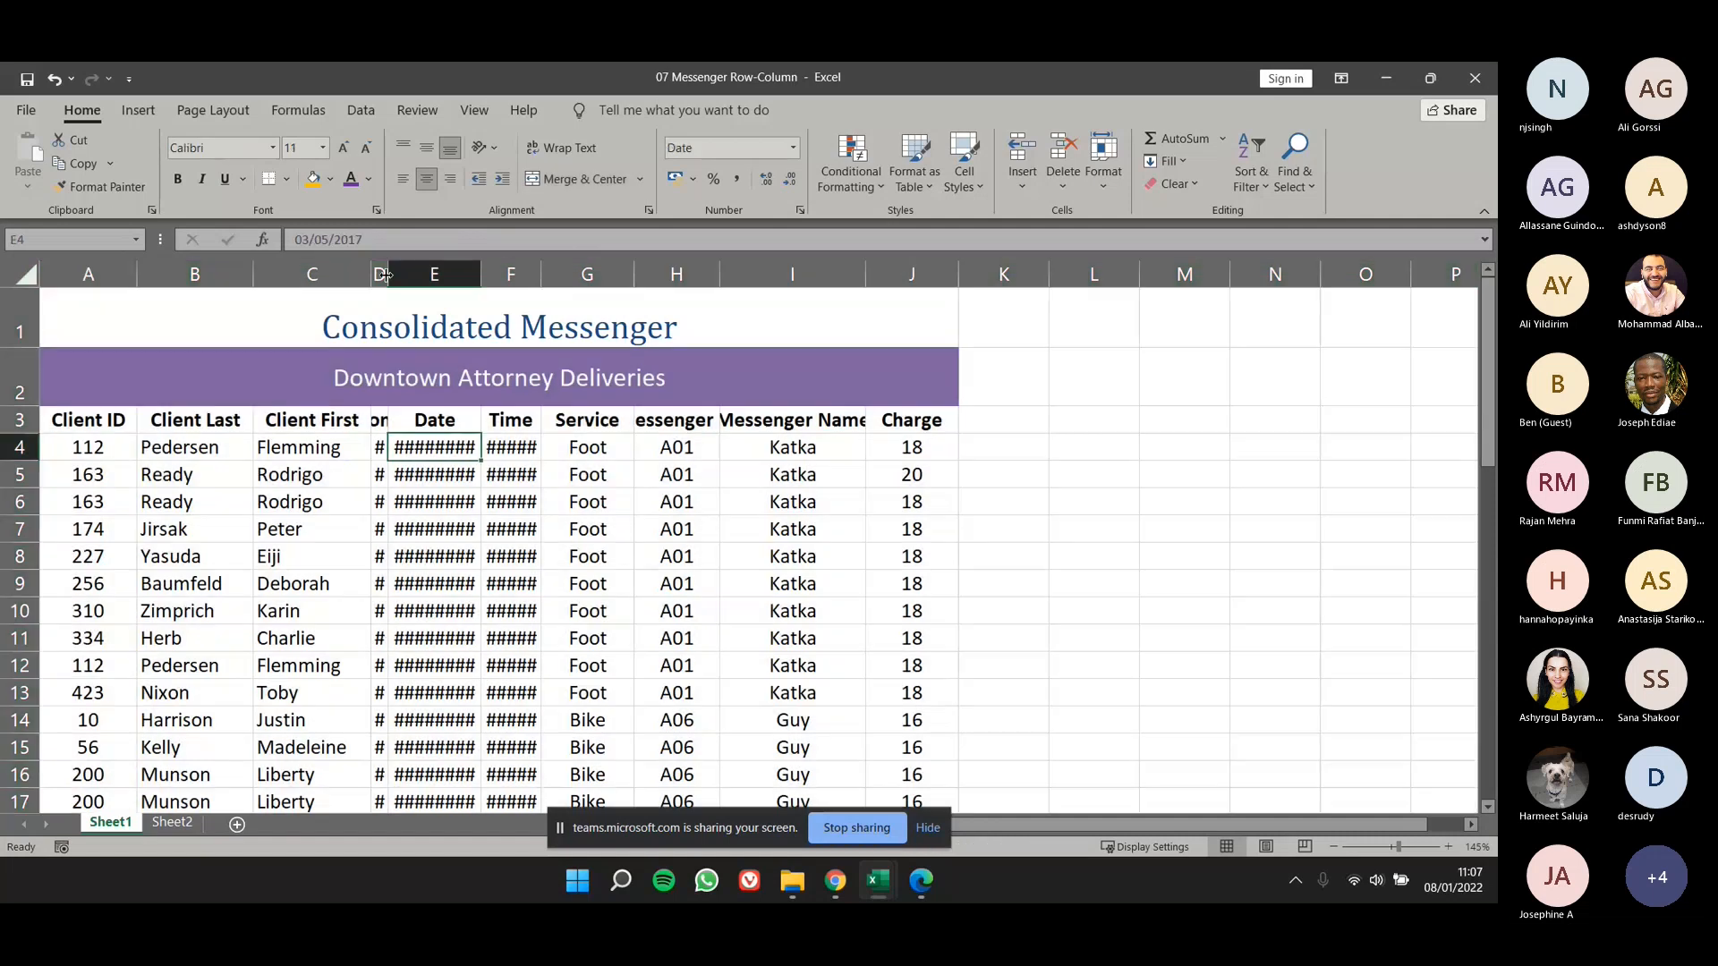
{"action": "double_click", "coordinate": [387, 274]}
{"action": "double_click", "coordinate": [513, 270]}
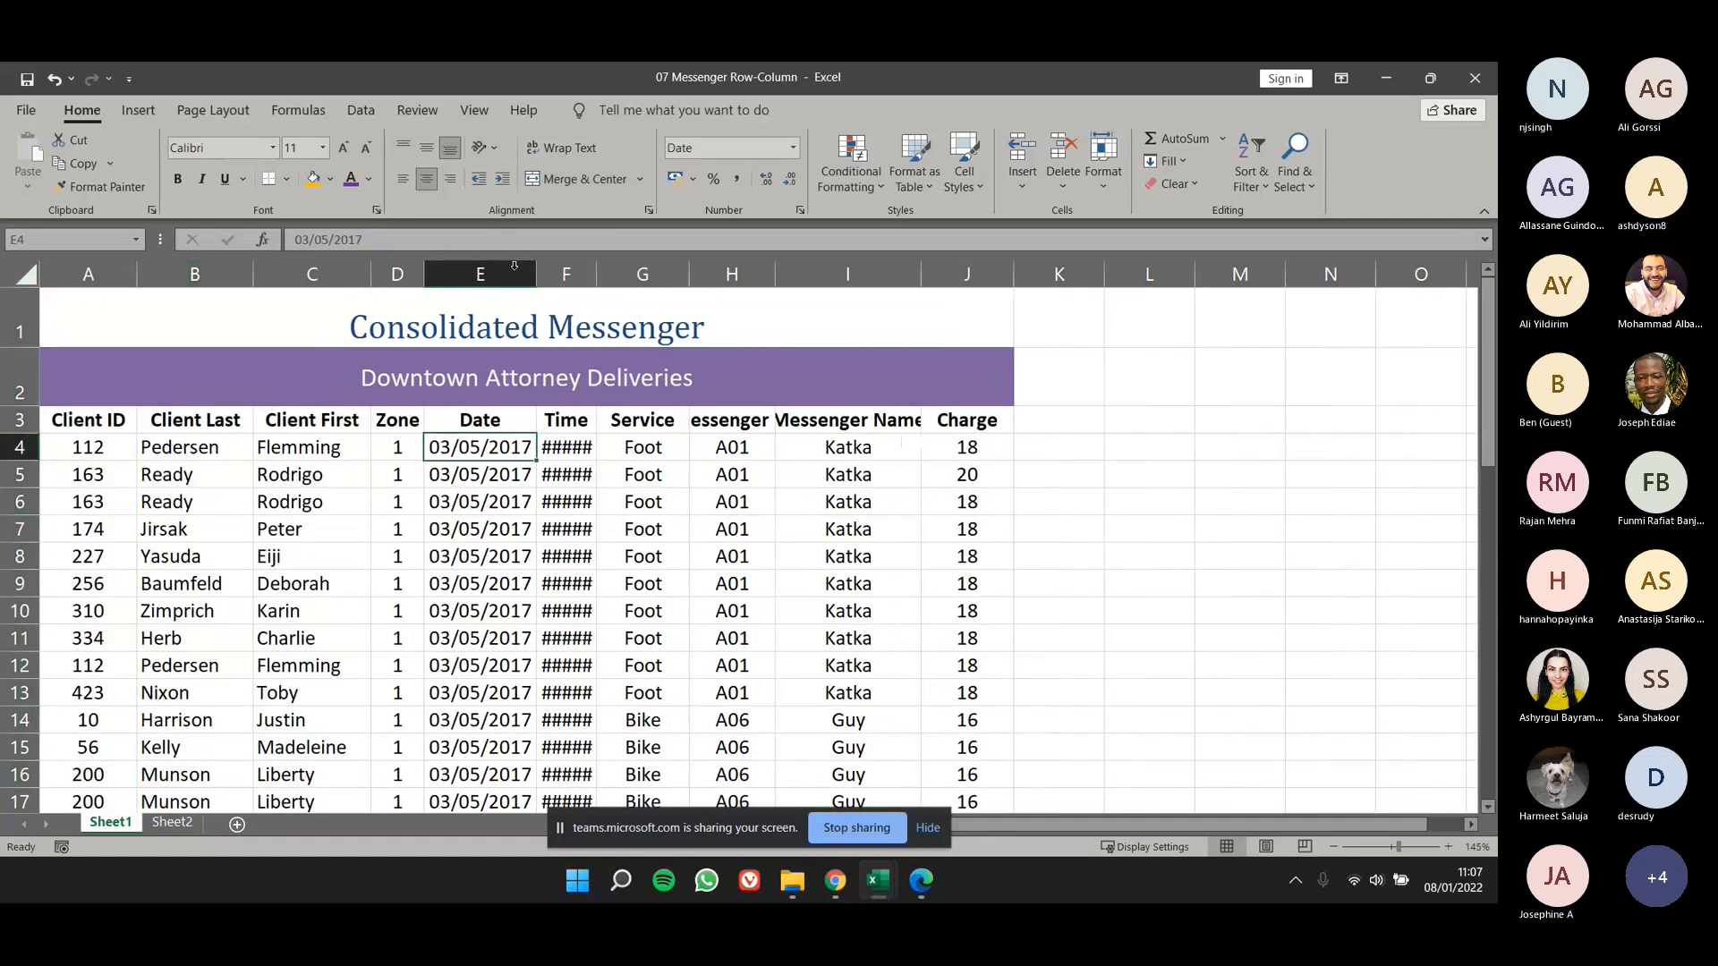
{"action": "key", "text": "ctrl+z"}
{"action": "key", "text": "ctrl+z"}
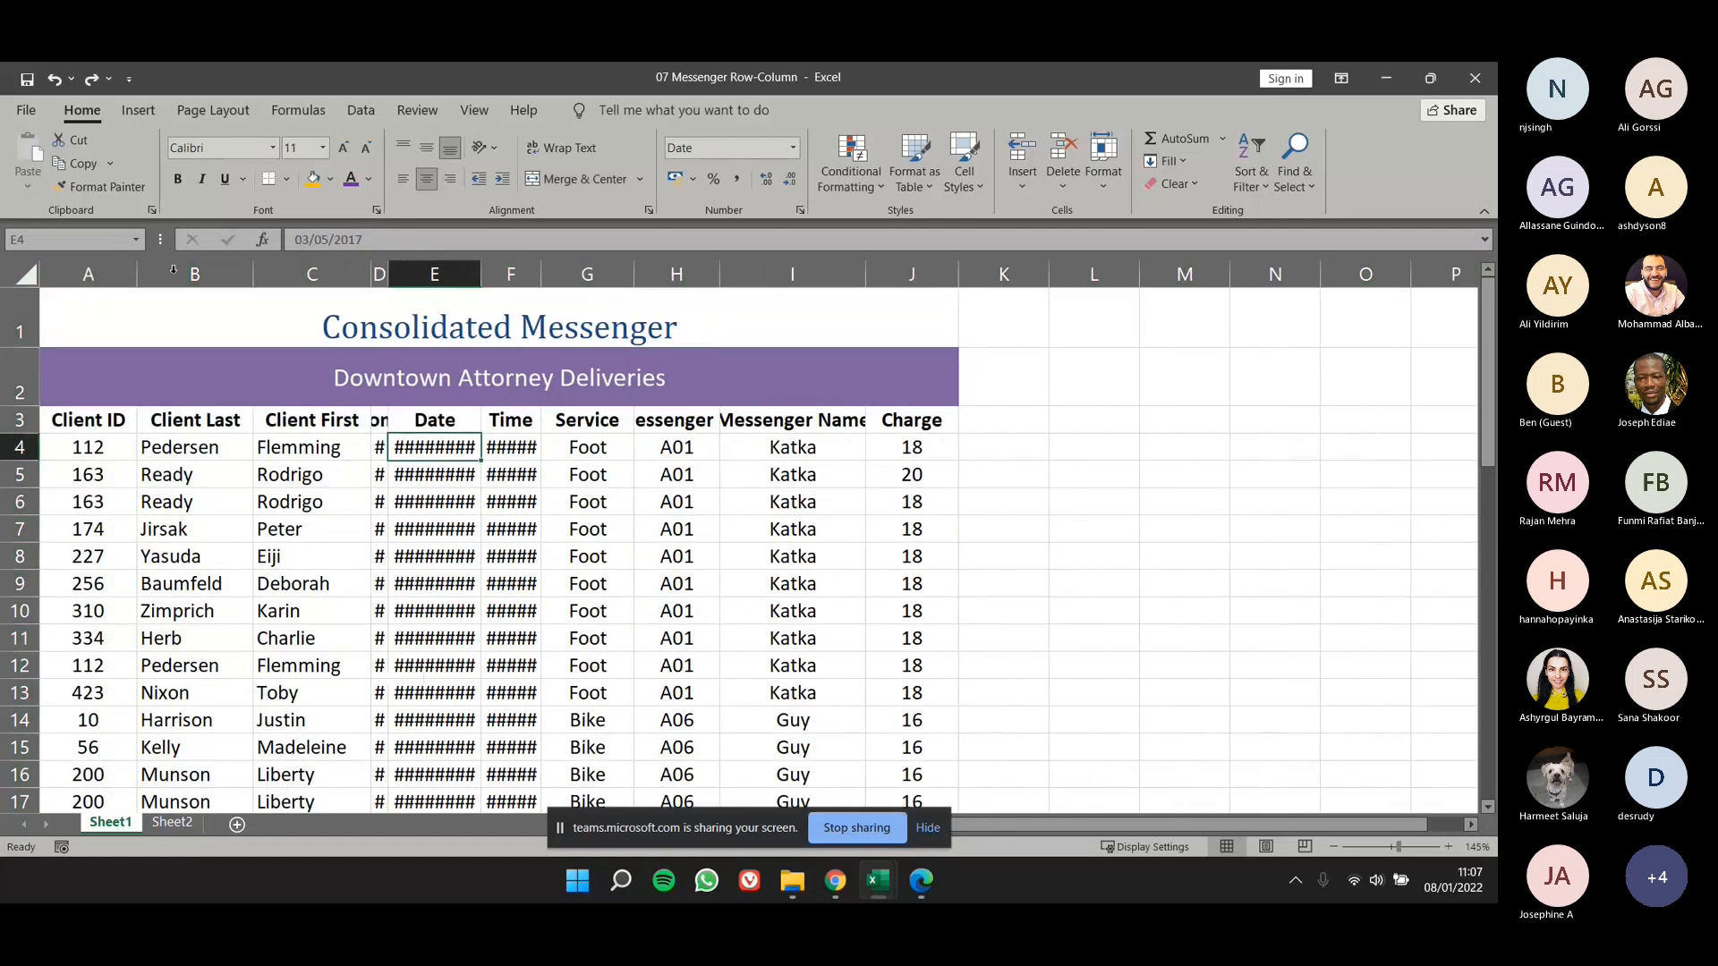
- AutoFit the width of every column in the sheet to its contents at once
{"action": "left_click", "coordinate": [27, 275]}
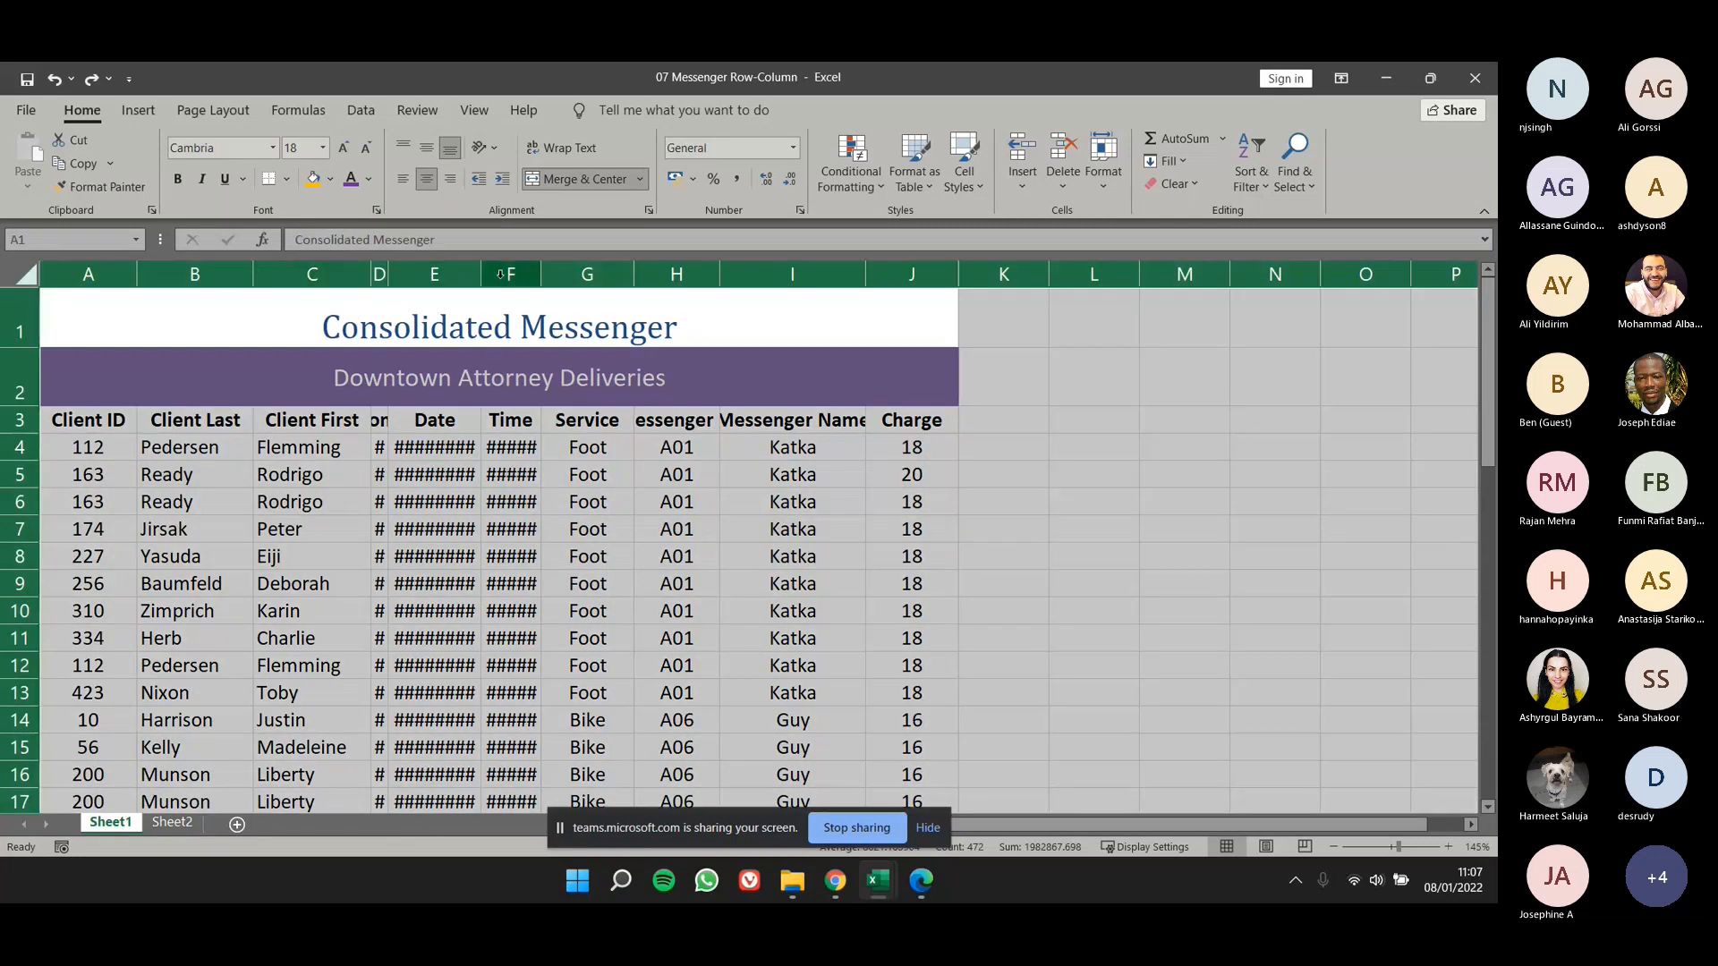
{"action": "double_click", "coordinate": [134, 275]}
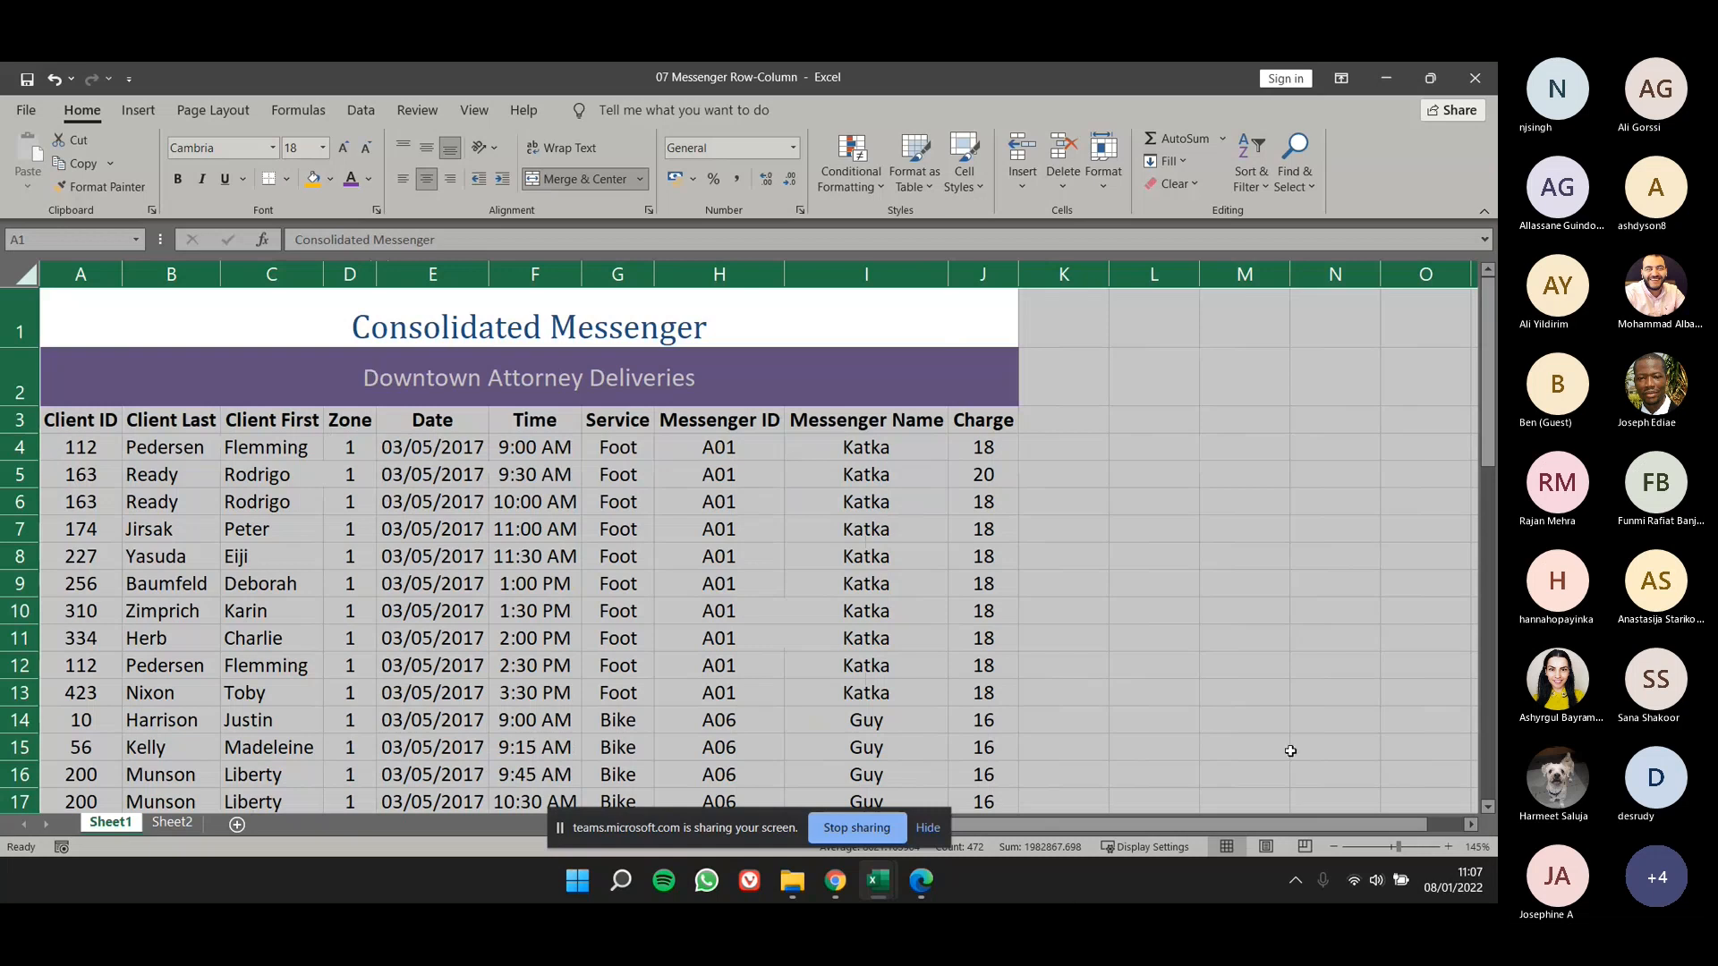
{"action": "left_click", "coordinate": [866, 584]}
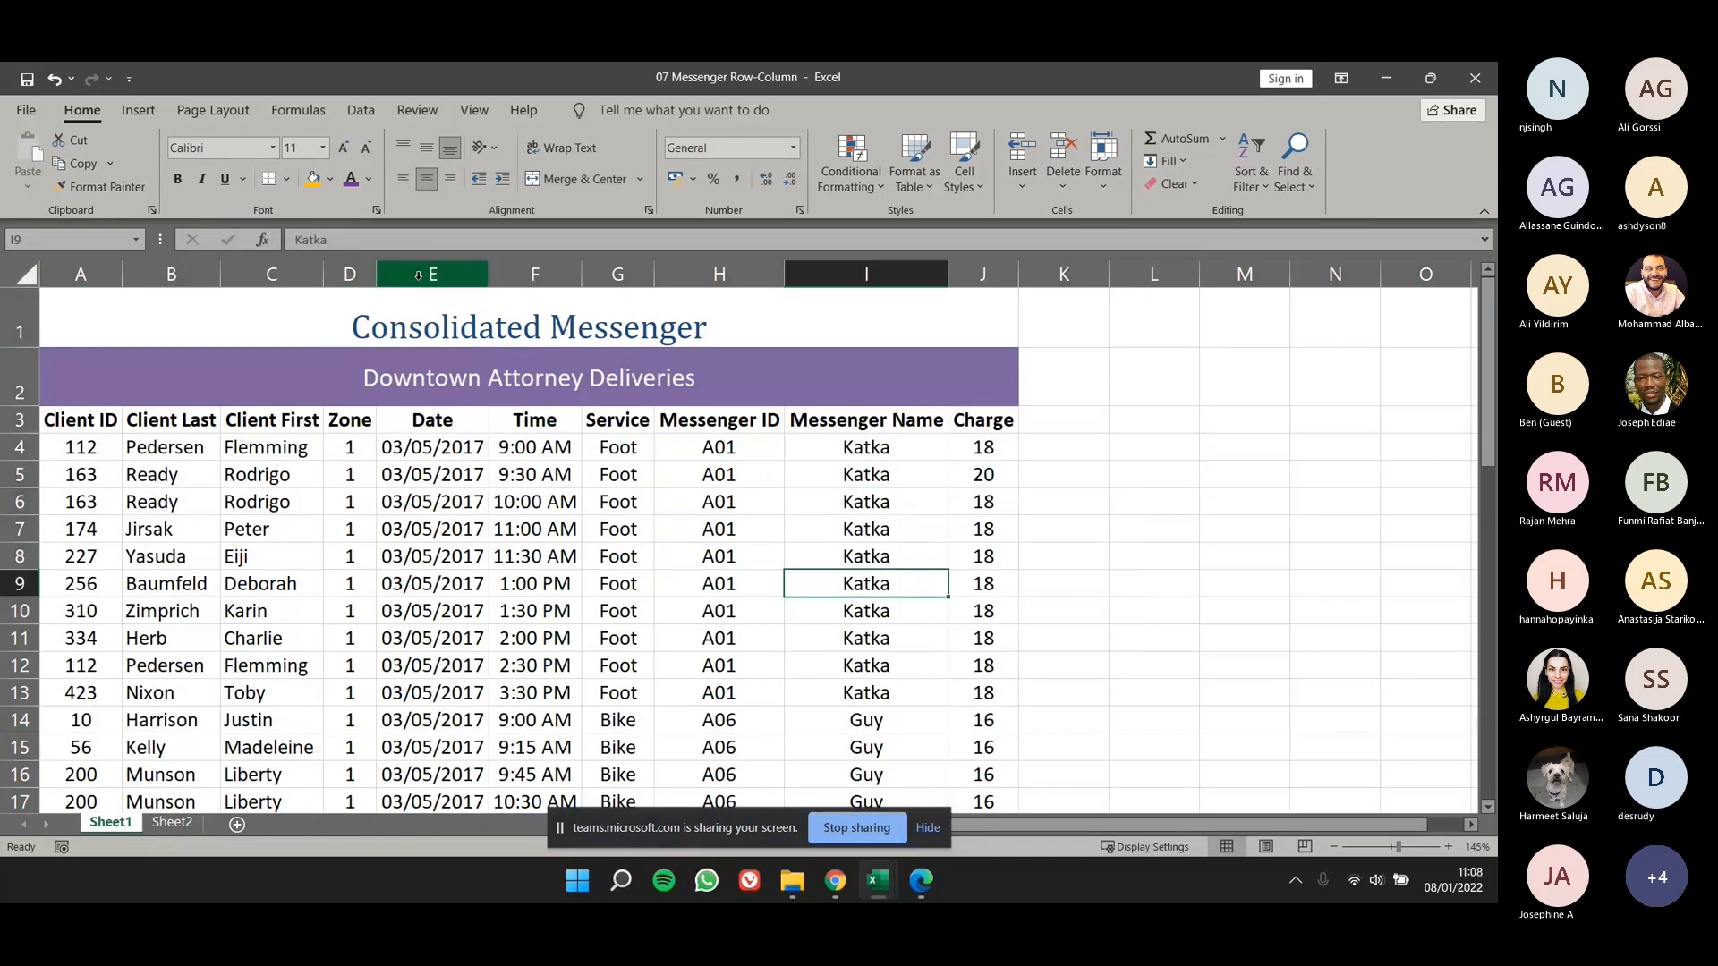
{"action": "left_click_drag", "start_coordinate": [457, 270], "coordinate": [553, 273]}
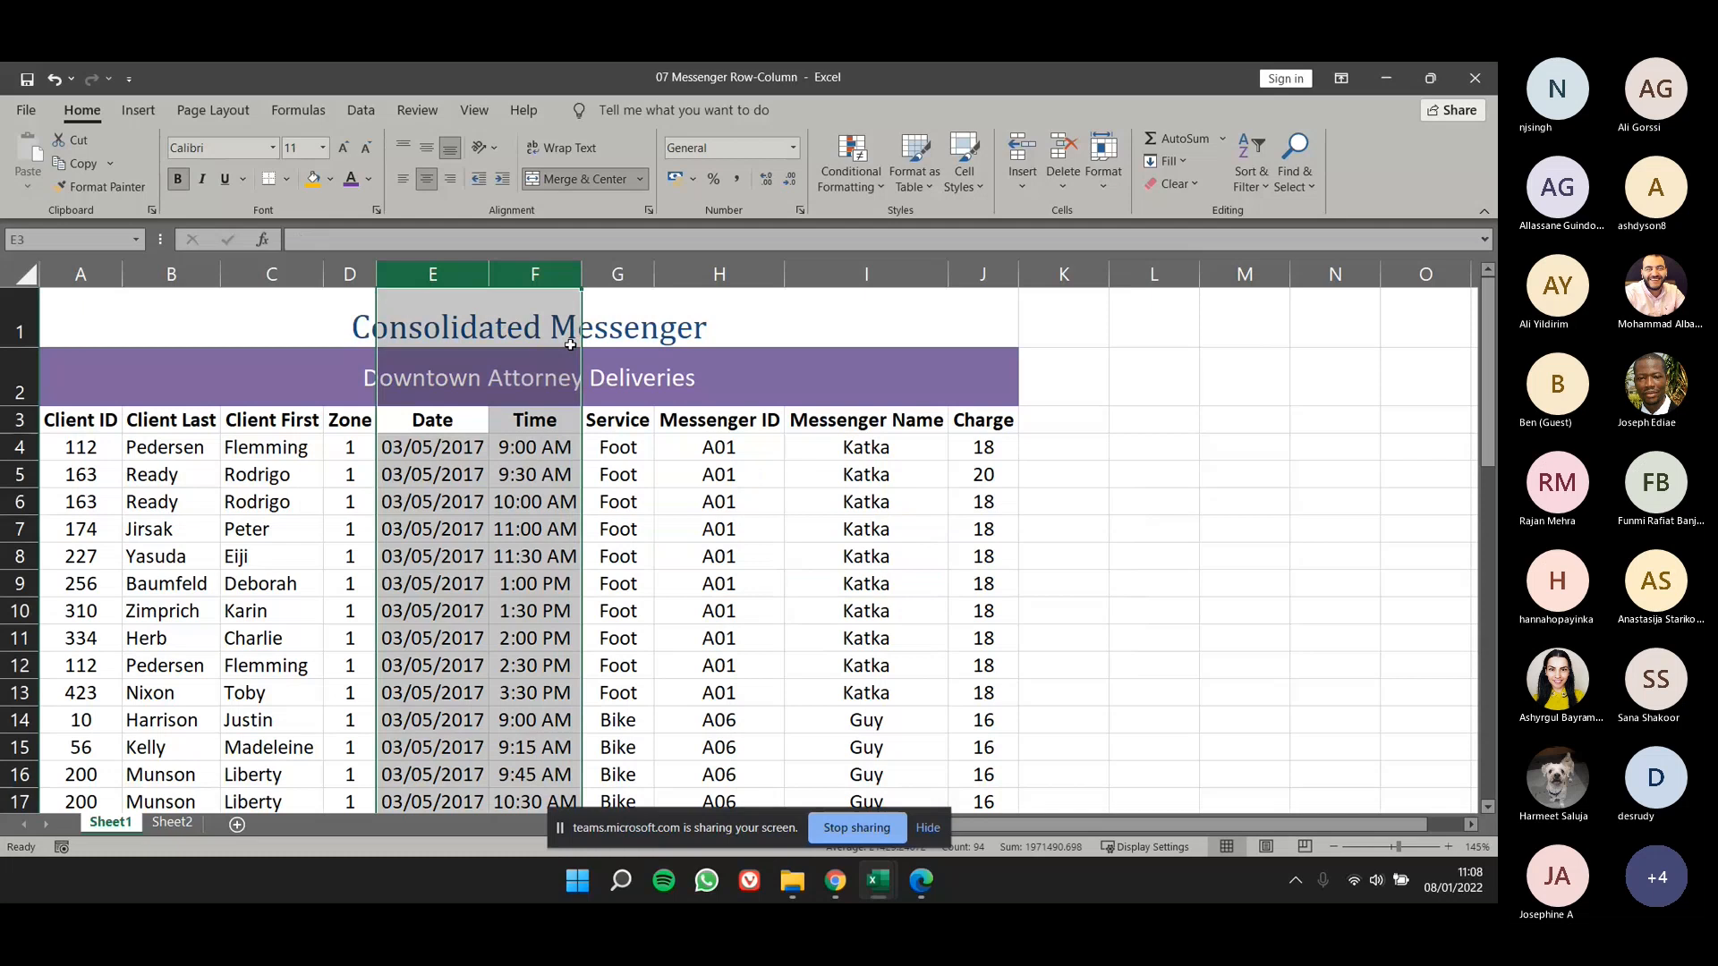
{"action": "left_click", "coordinate": [570, 358]}
{"action": "left_click_drag", "start_coordinate": [108, 275], "coordinate": [982, 274]}
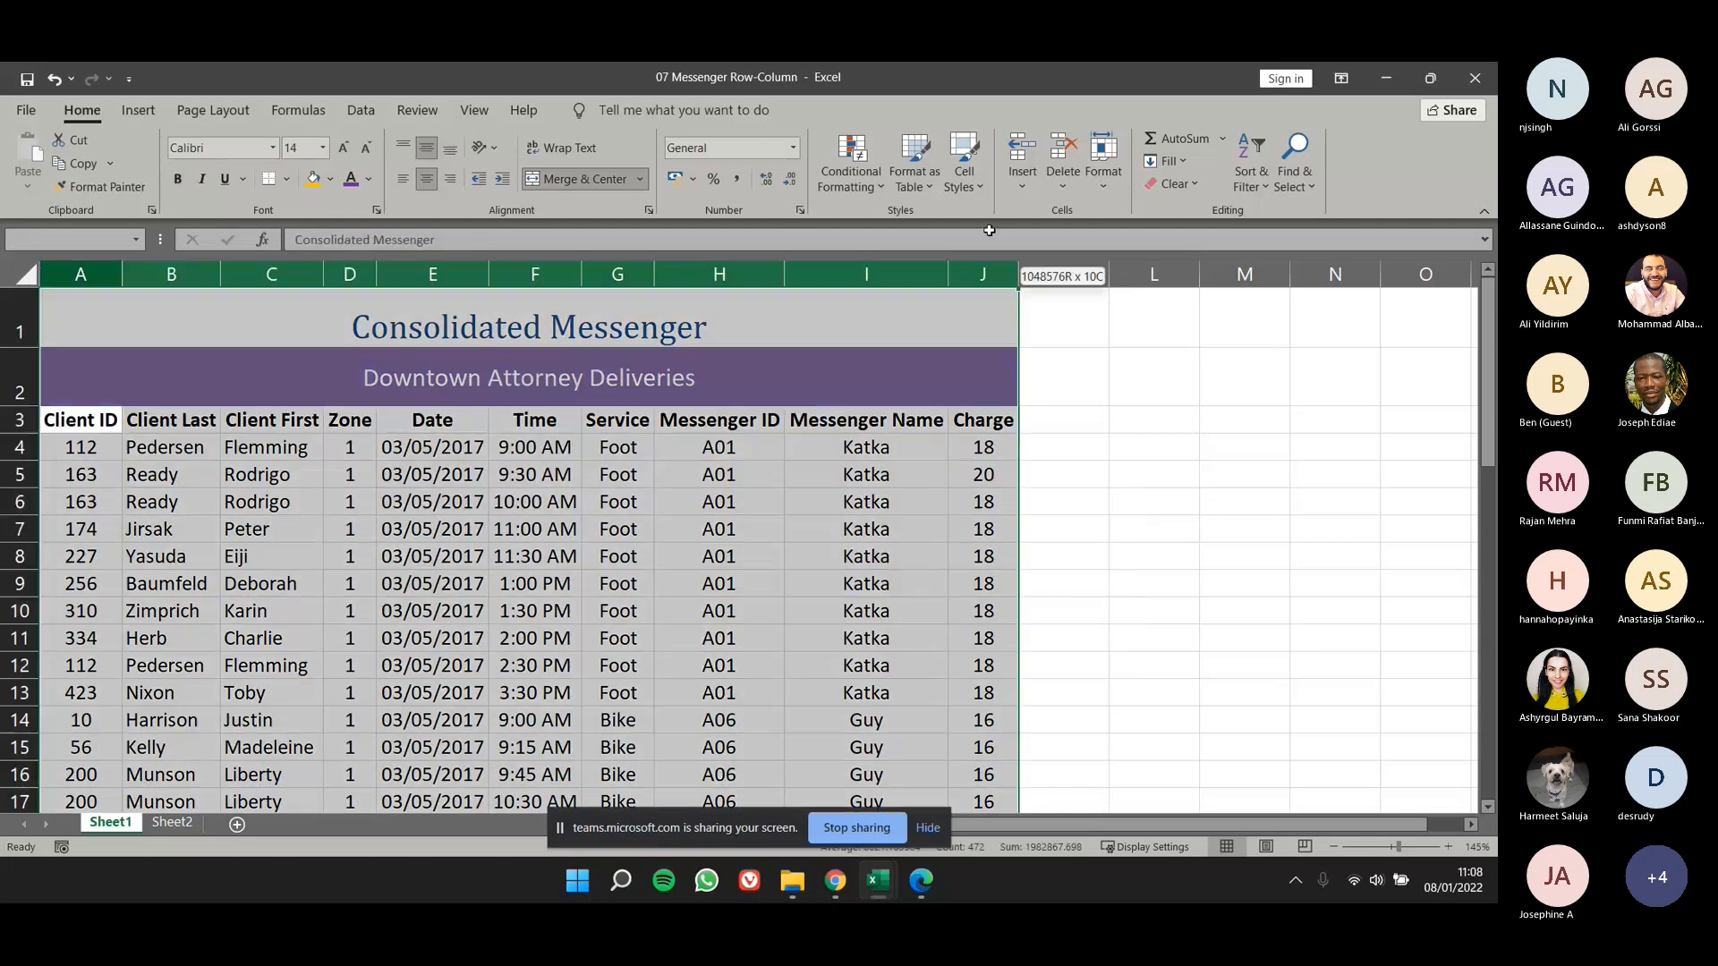
{"action": "left_click", "coordinate": [1098, 187]}
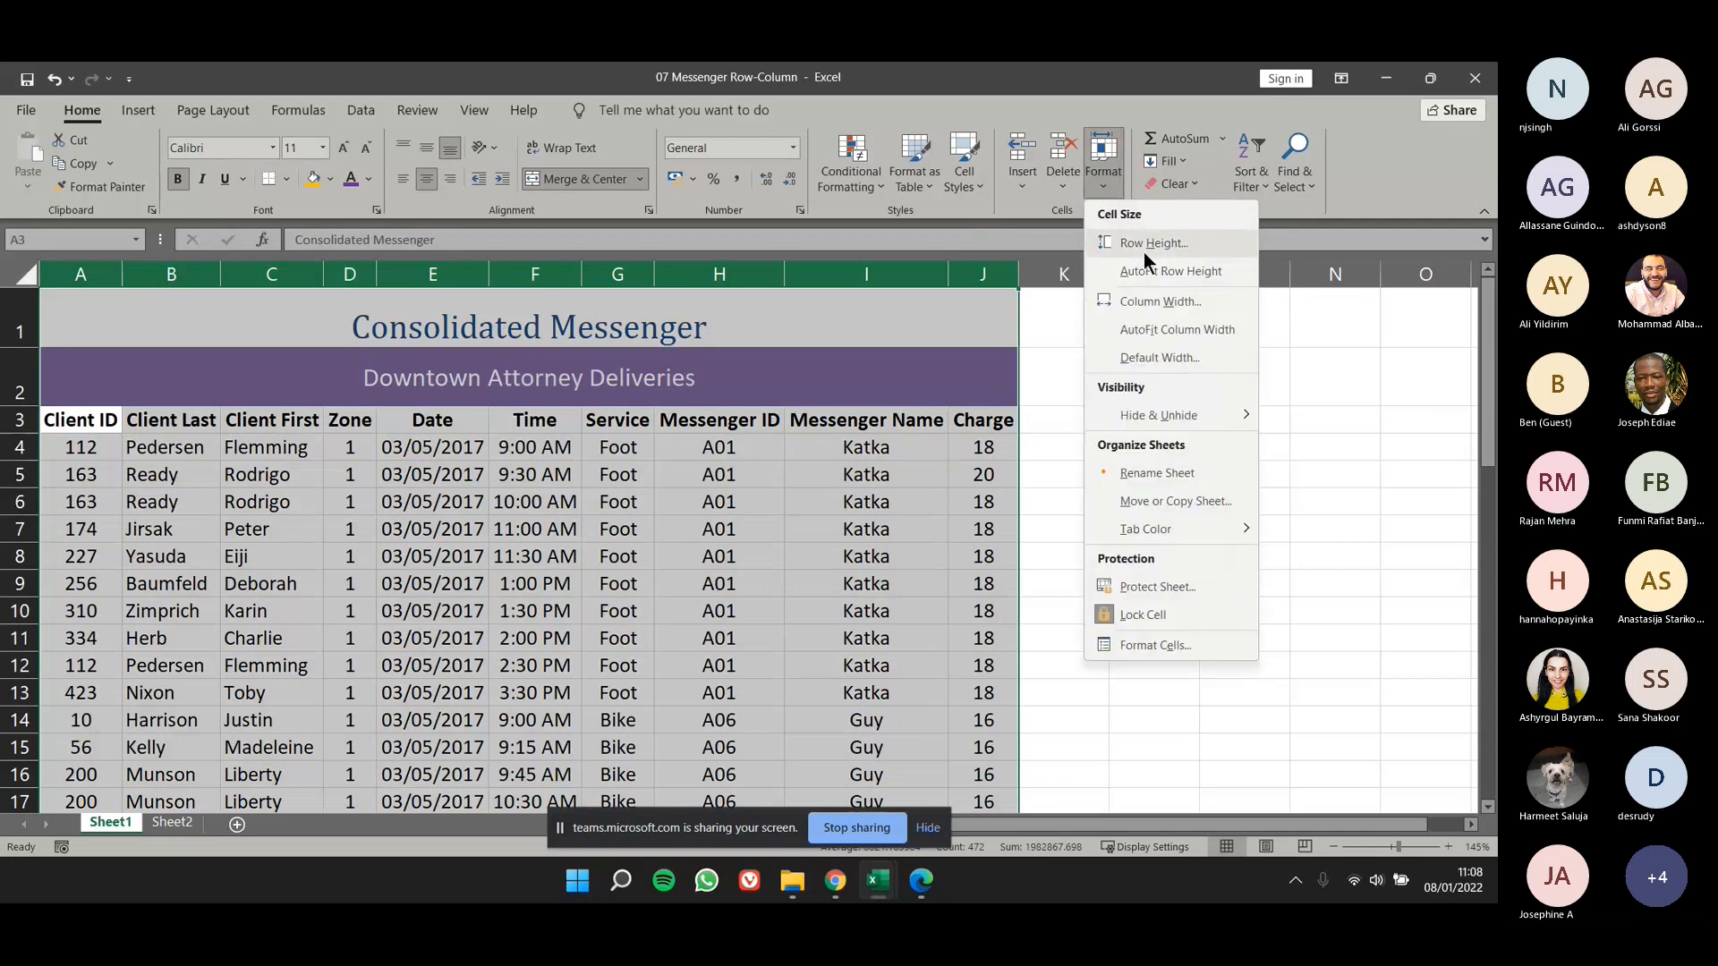
{"action": "left_click", "coordinate": [1073, 355]}
- Set the height of row 1, which holds the Consolidated Messenger title, to 40
{"action": "left_click", "coordinate": [1089, 297]}
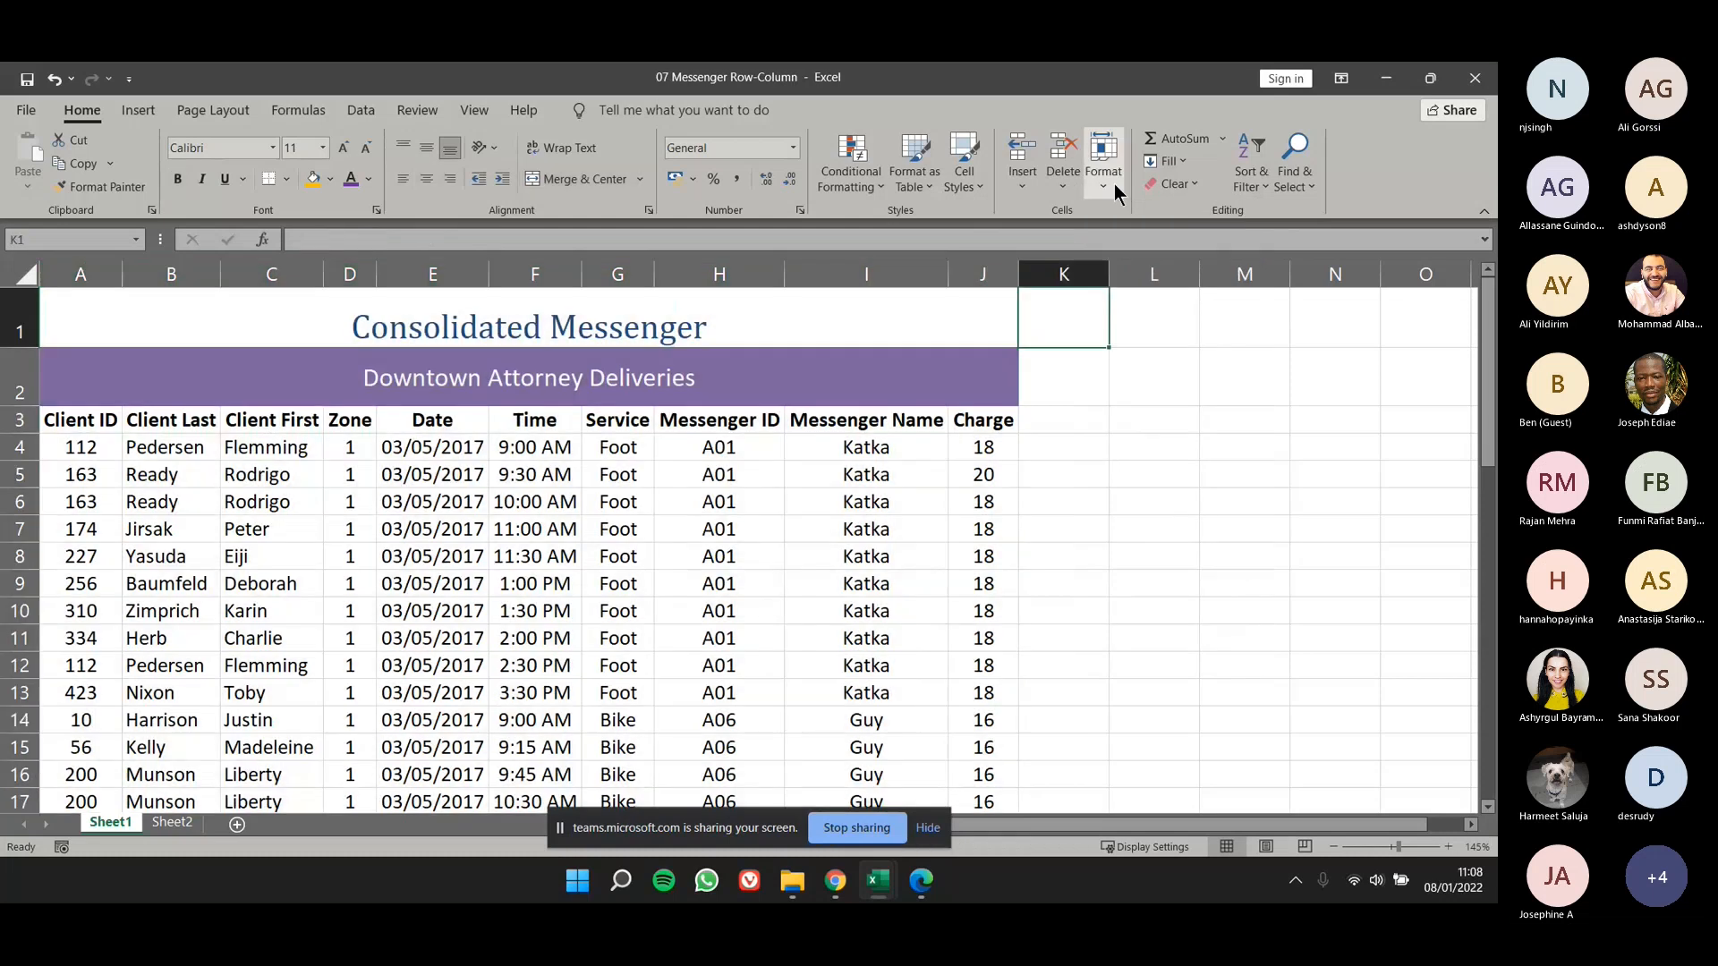
{"action": "left_click", "coordinate": [1114, 184]}
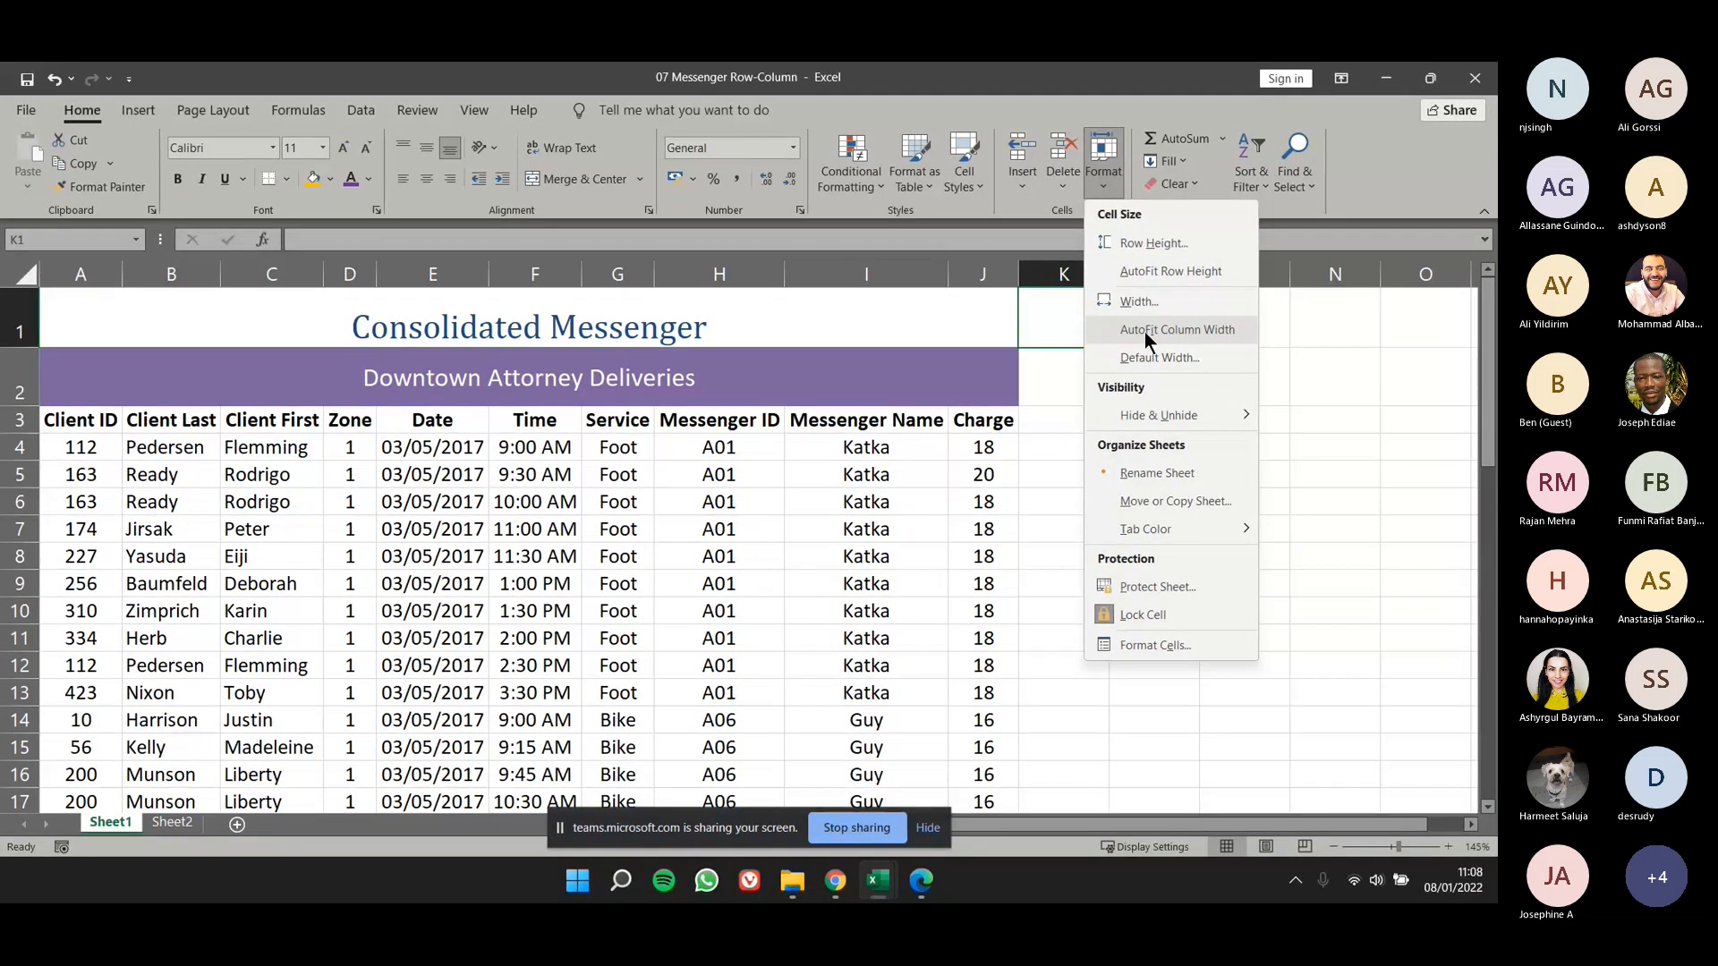
{"action": "left_click", "coordinate": [1175, 246]}
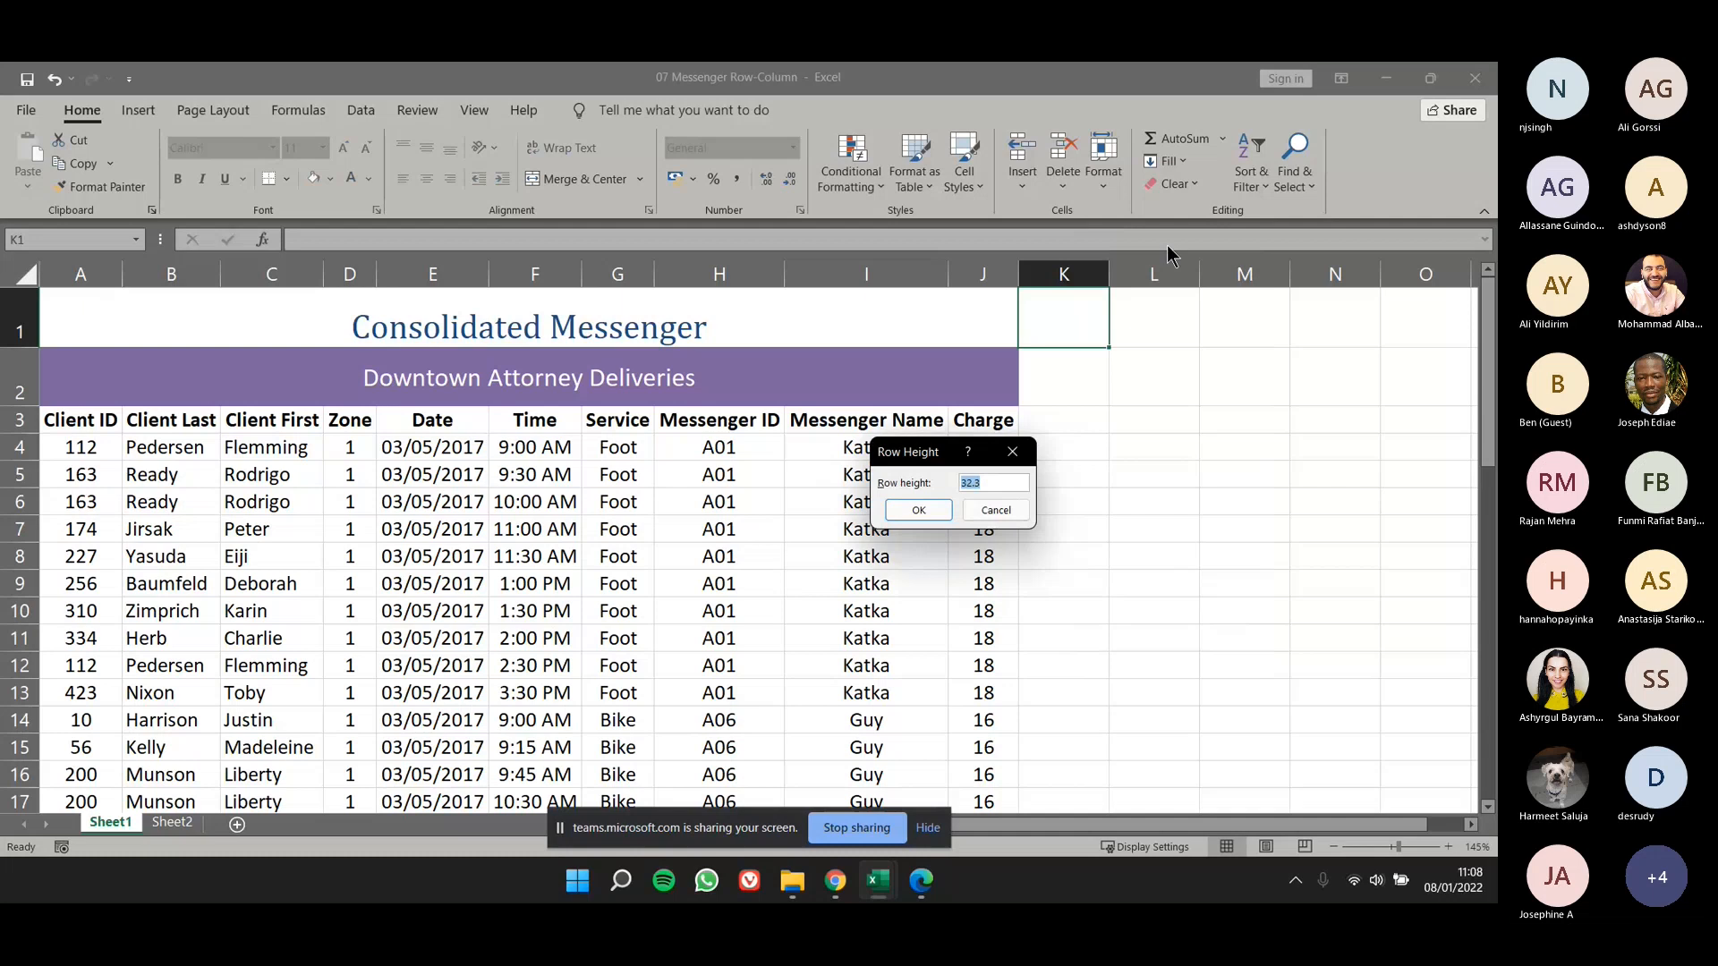
{"action": "type", "text": "40"}
{"action": "key", "text": "Return"}
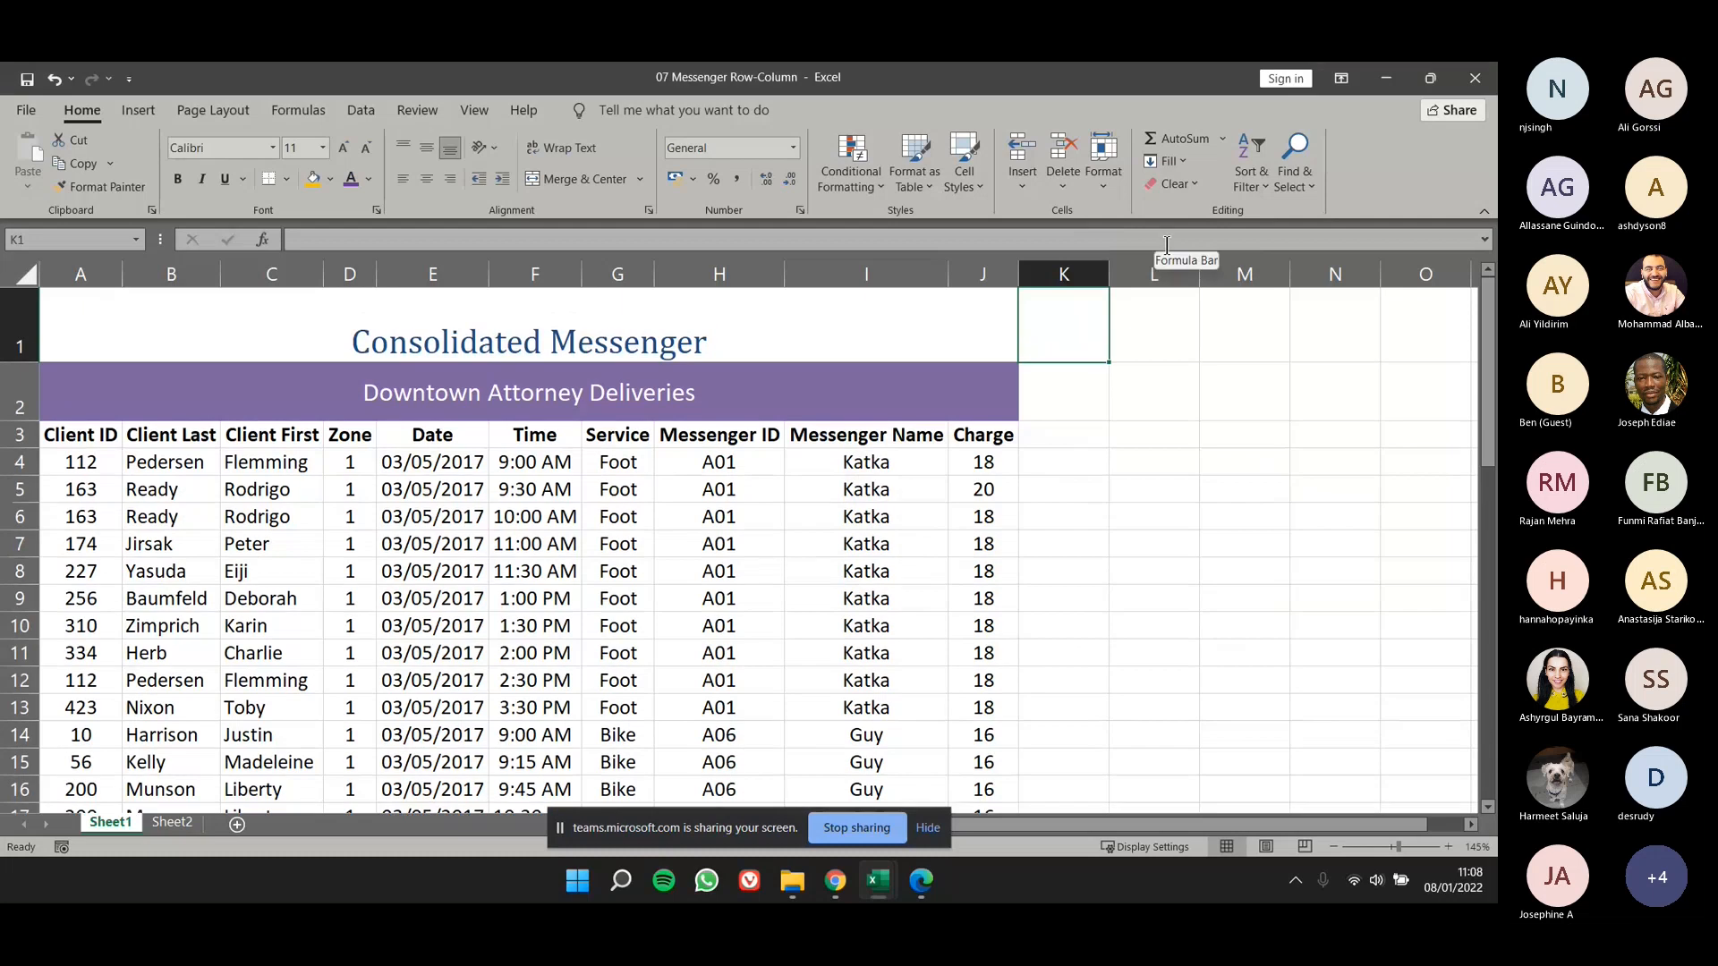
- Try making header row 3 taller by hand, and undo the height change
{"action": "left_click", "coordinate": [788, 340]}
{"action": "left_click", "coordinate": [530, 438]}
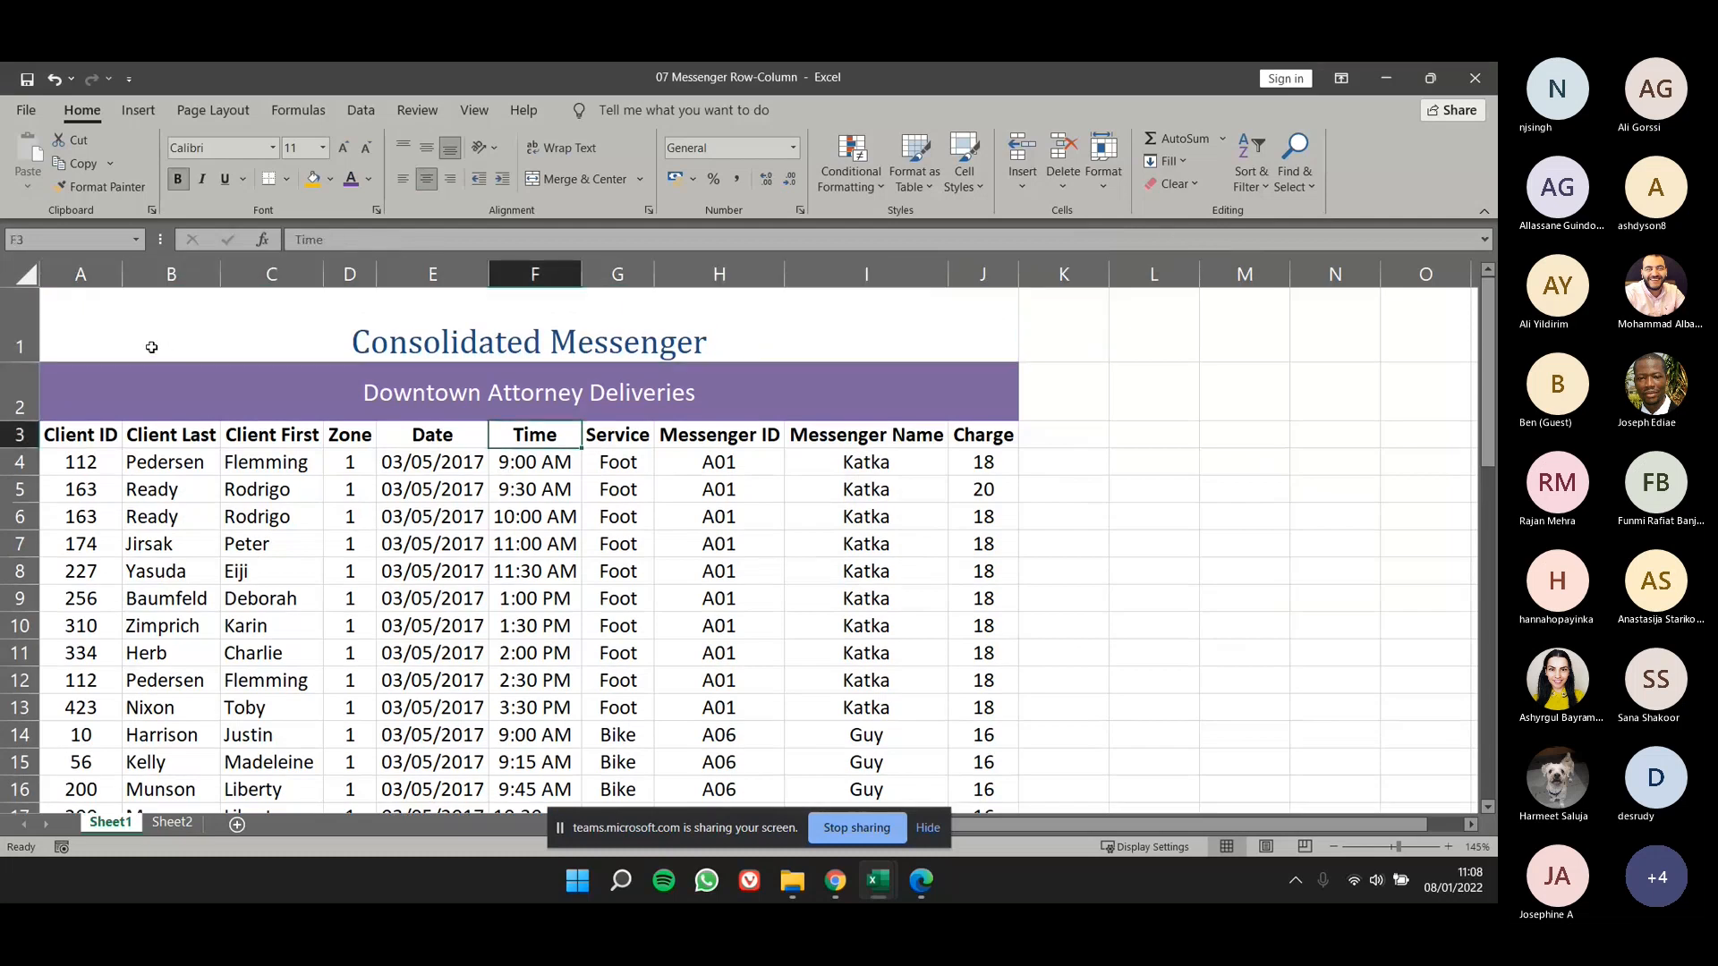
{"action": "scroll", "coordinate": [157, 412], "scroll_direction": "down", "scroll_amount": 1}
{"action": "scroll", "coordinate": [111, 411], "scroll_direction": "up", "scroll_amount": 1}
{"action": "left_click_drag", "start_coordinate": [16, 448], "coordinate": [16, 487]}
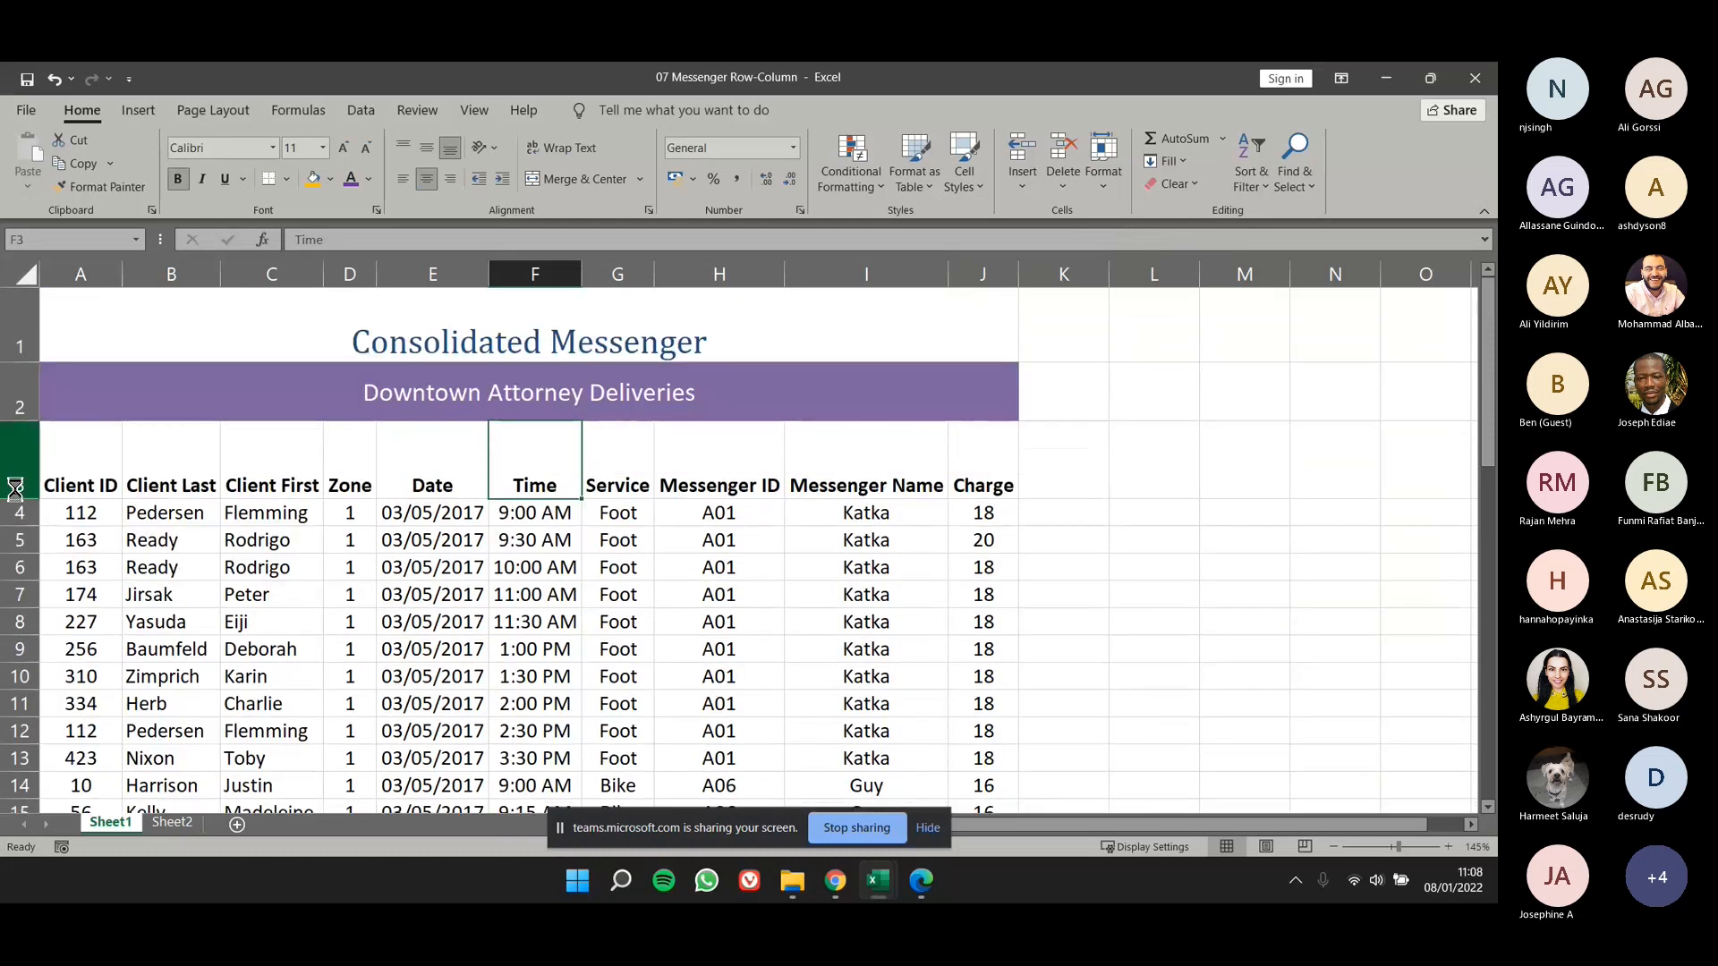
{"action": "key", "text": "ctrl+z"}
- Set the height of rows 3 to 12 to 20 and compare them with the rows below
{"action": "left_click_drag", "start_coordinate": [20, 435], "coordinate": [20, 680]}
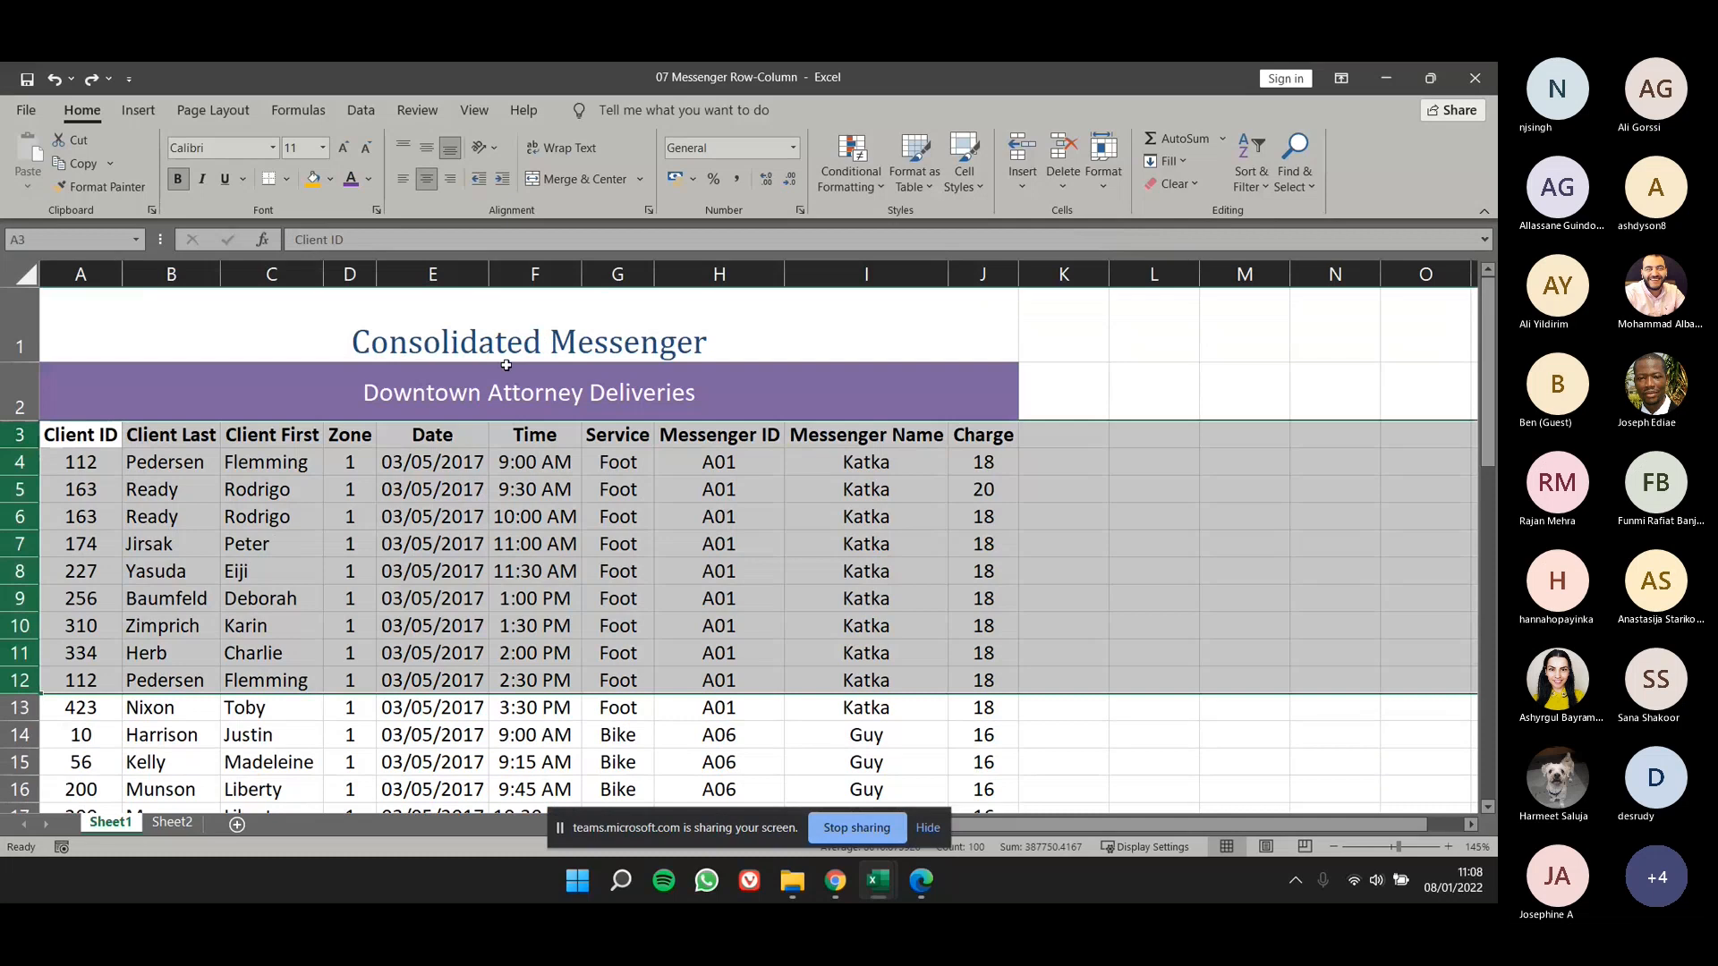
{"action": "left_click", "coordinate": [1103, 184]}
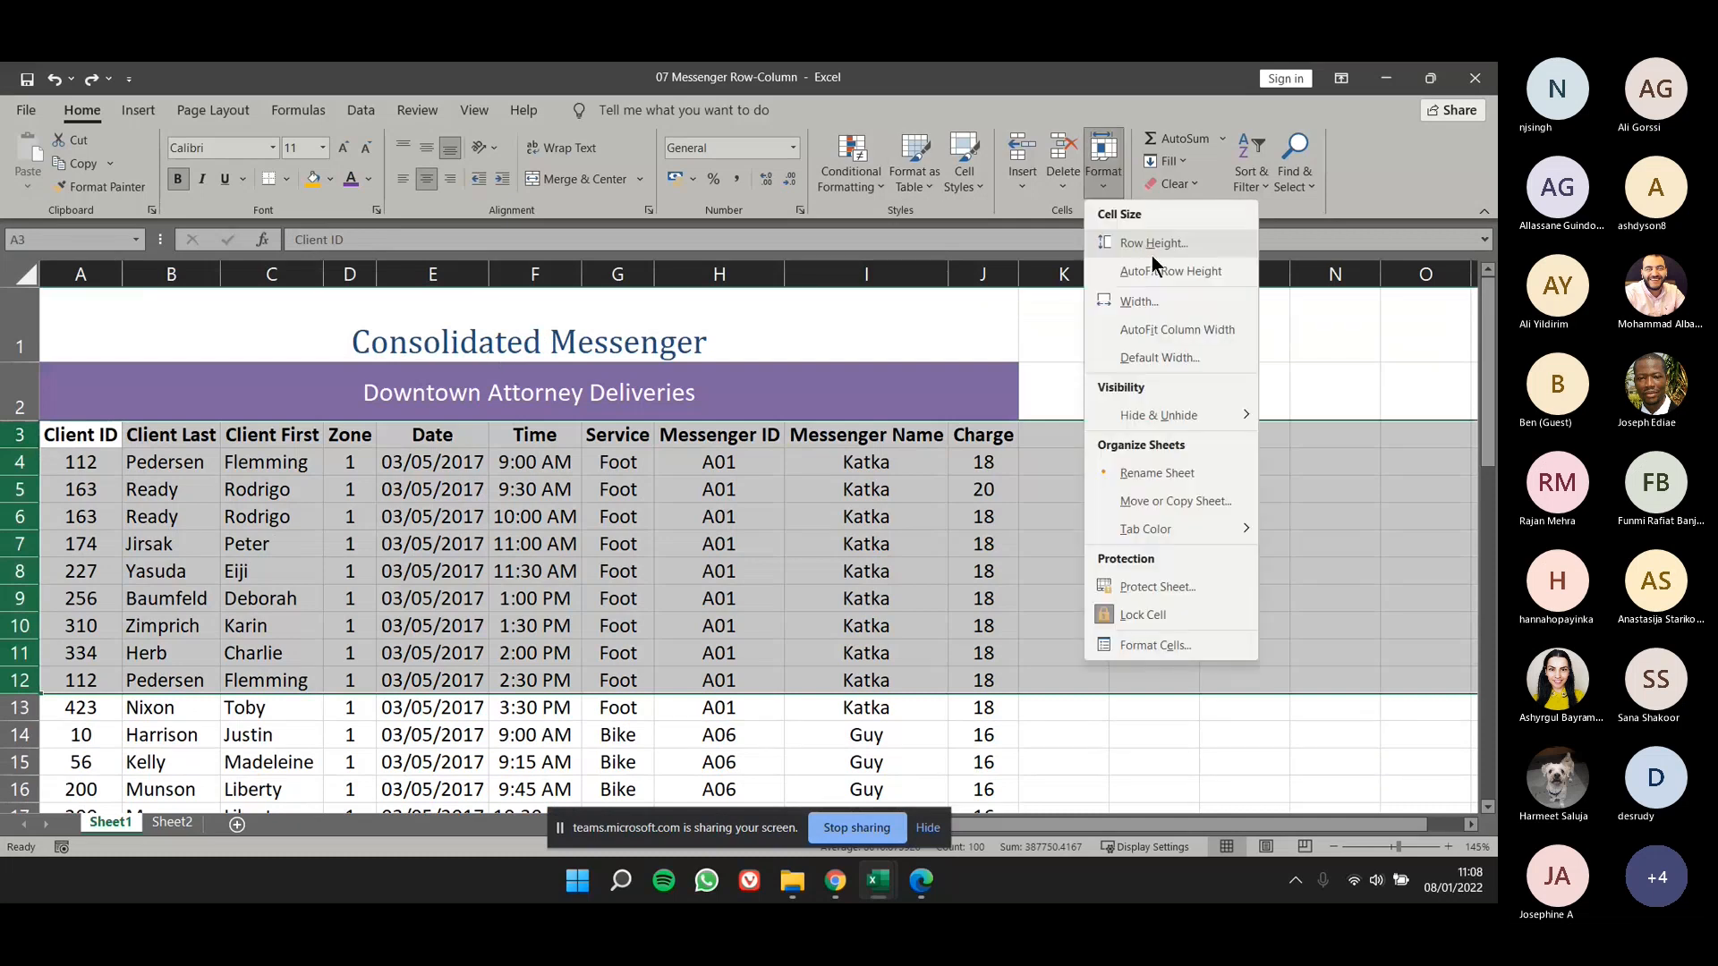
{"action": "left_click", "coordinate": [1150, 245]}
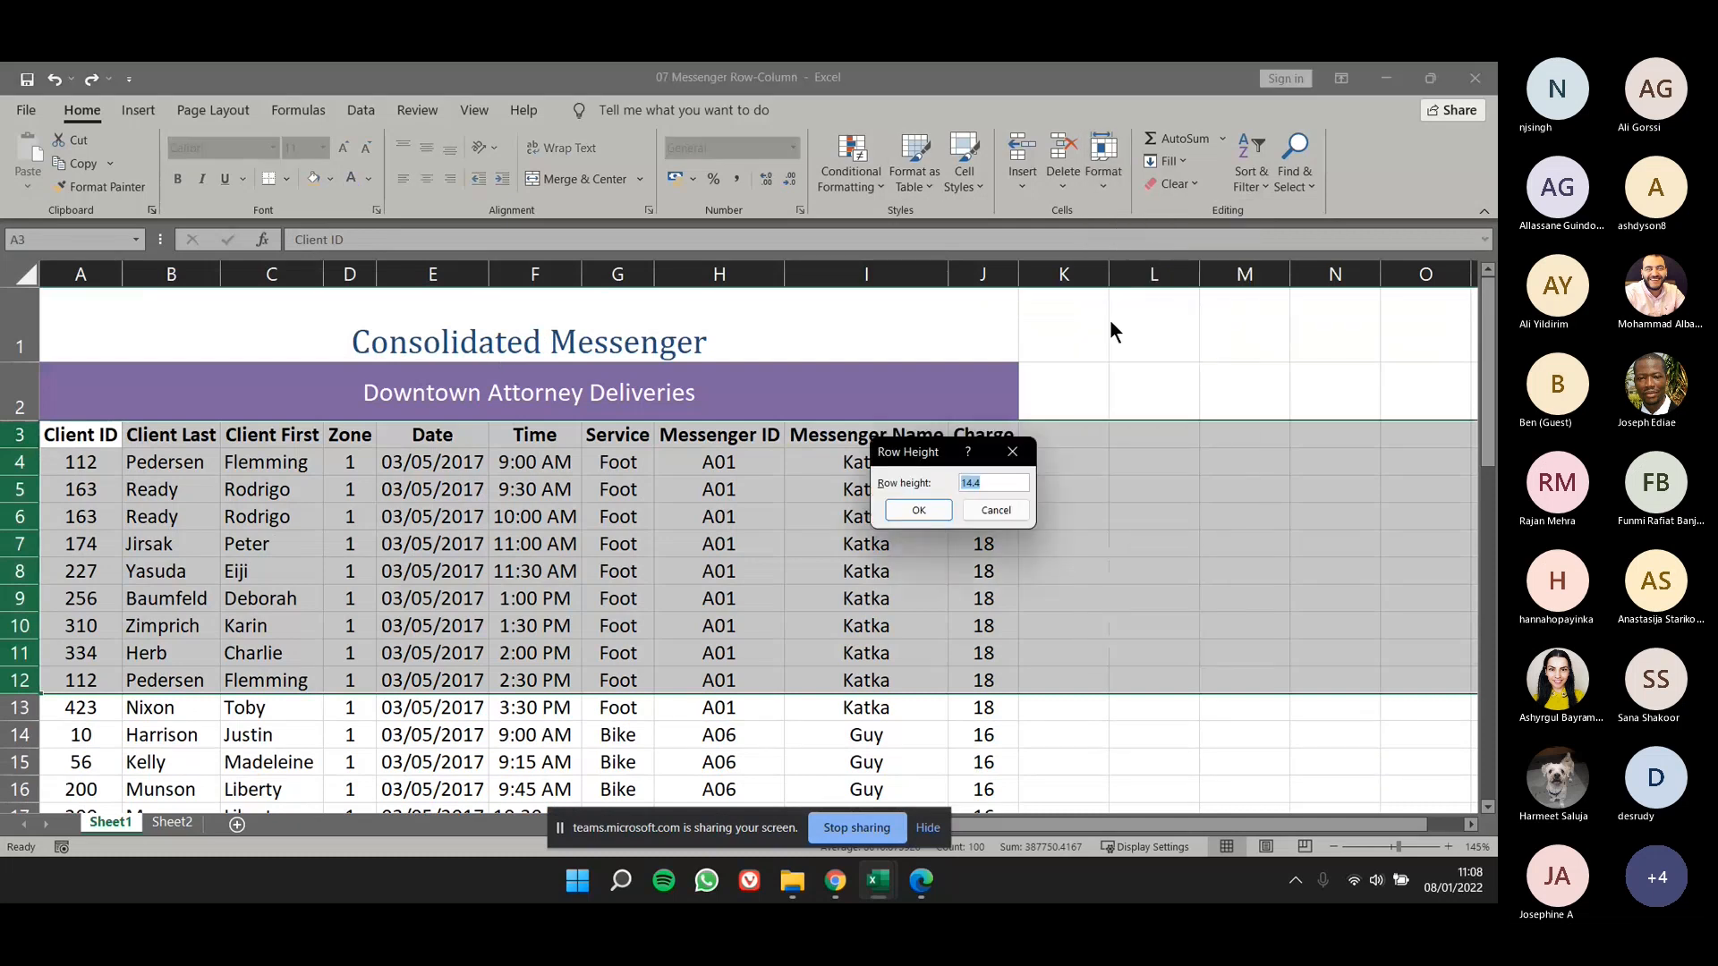
{"action": "type", "text": "20"}
{"action": "key", "text": "Return"}
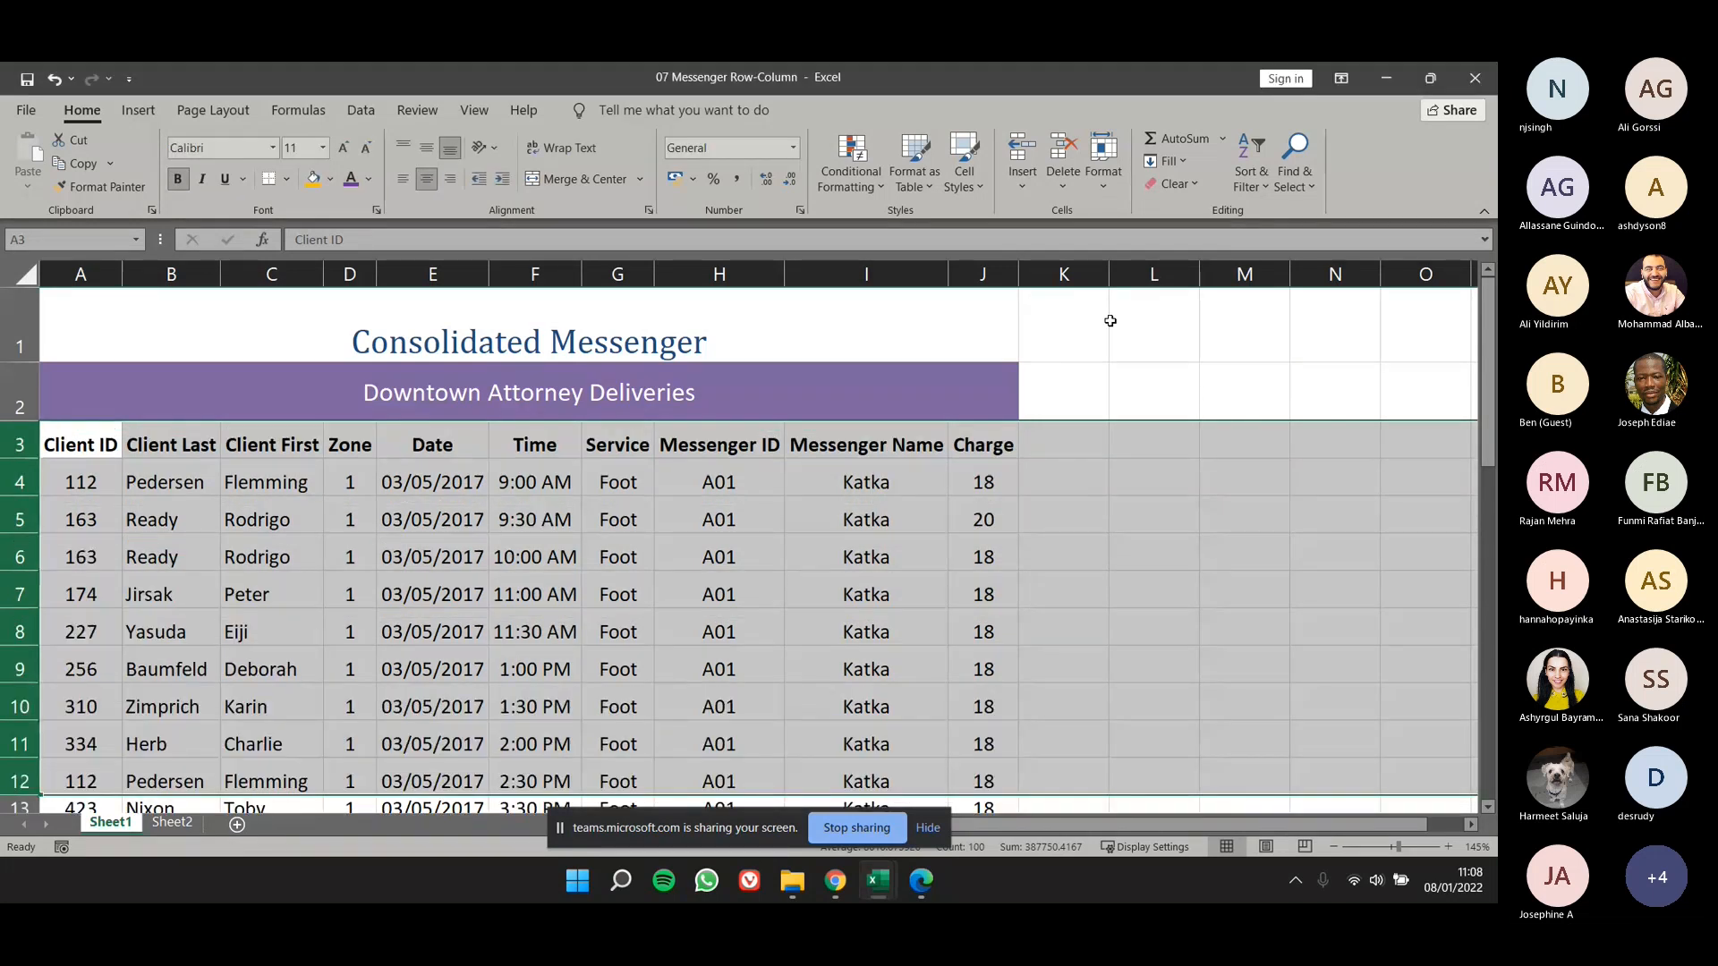
{"action": "scroll", "coordinate": [1025, 371], "scroll_direction": "down", "scroll_amount": 1}
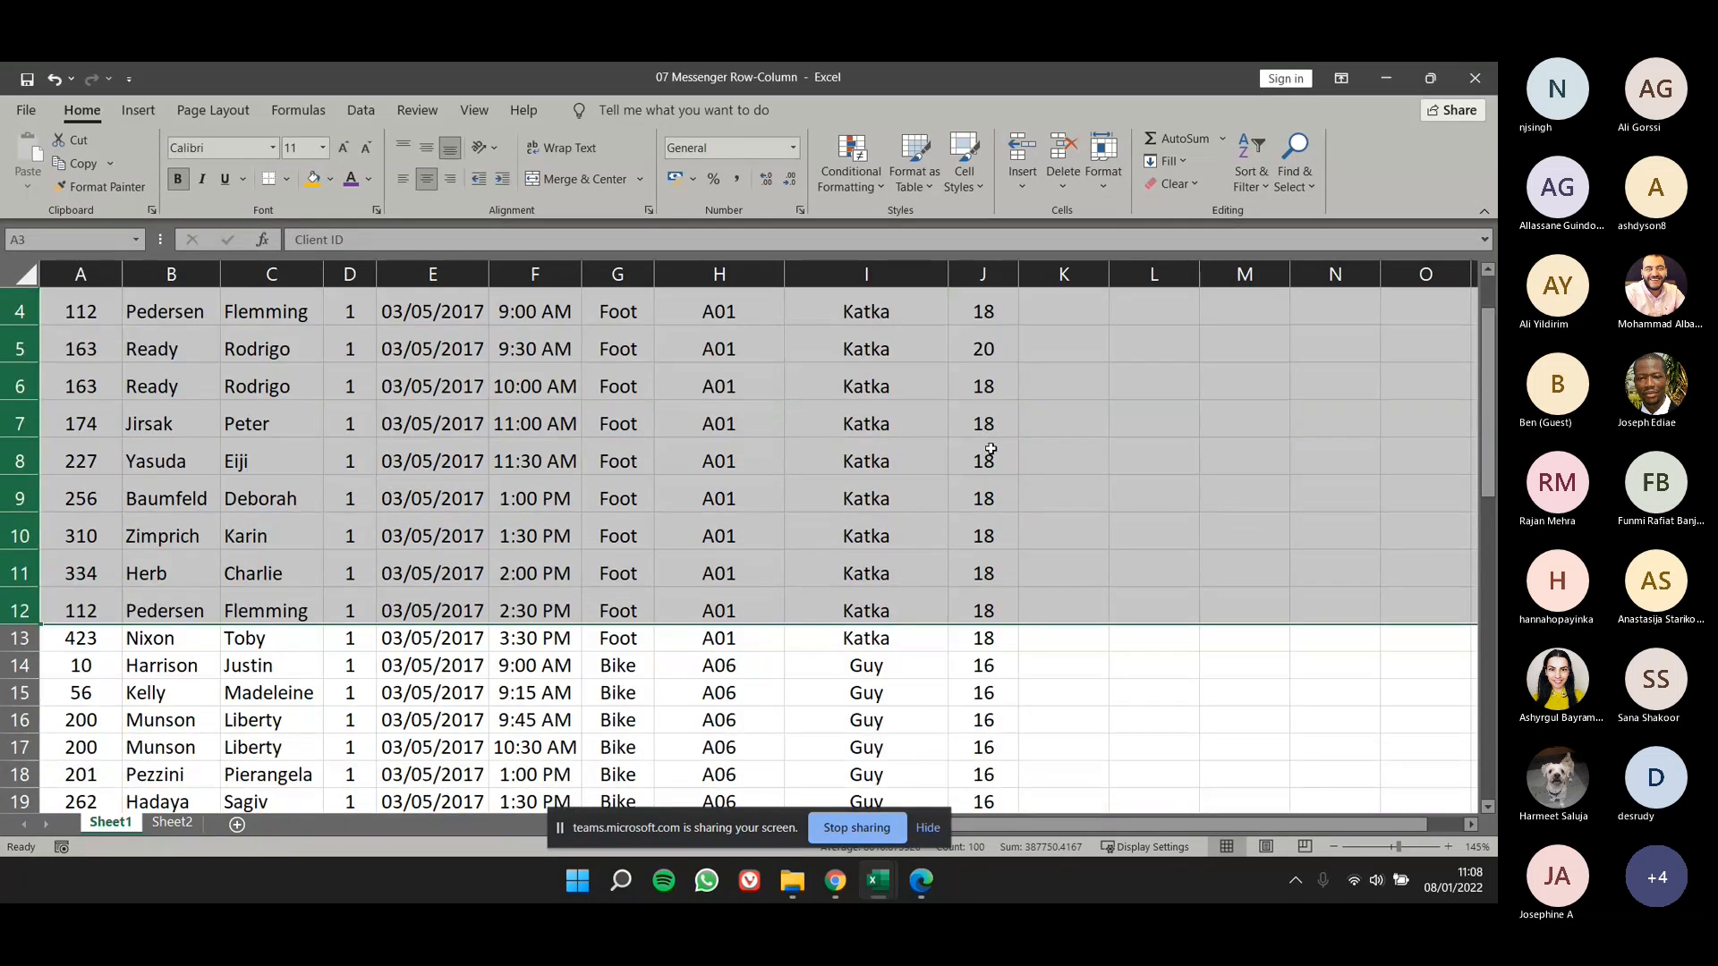
{"action": "scroll", "coordinate": [991, 449], "scroll_direction": "up", "scroll_amount": 1}
{"action": "scroll", "coordinate": [990, 449], "scroll_direction": "down", "scroll_amount": 1}
{"action": "scroll", "coordinate": [1023, 477], "scroll_direction": "up", "scroll_amount": 1}
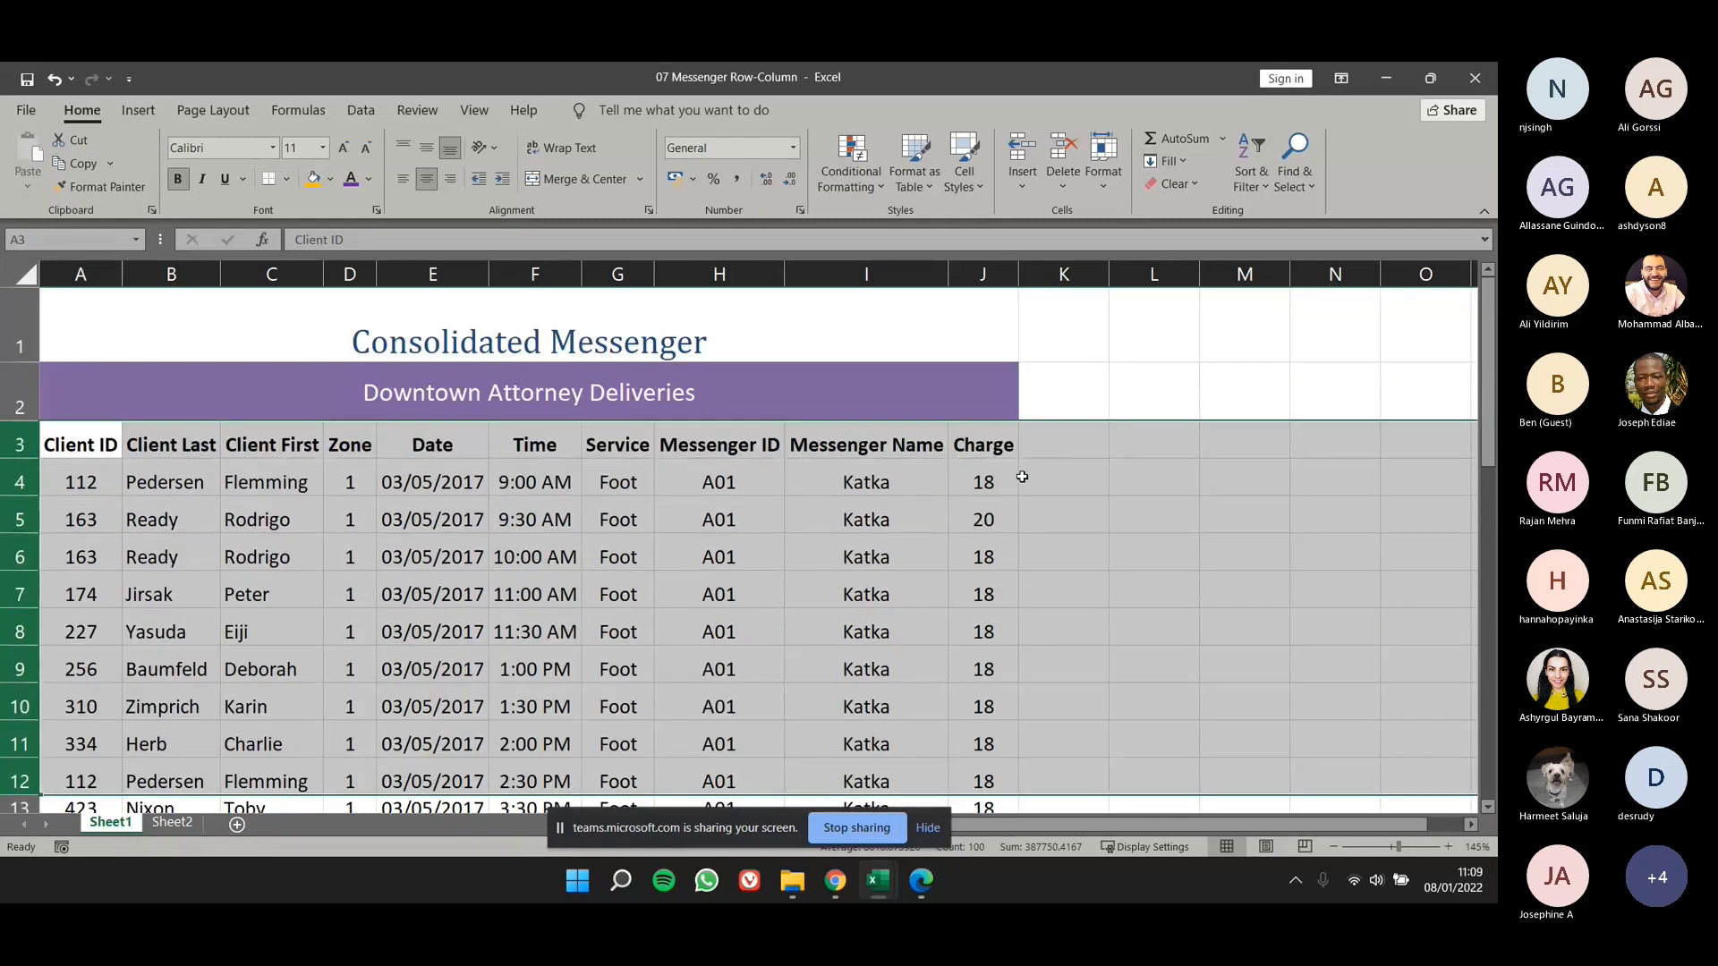
- AutoFit the height of rows 3 to 12 to their contents
{"action": "left_click", "coordinate": [1094, 192]}
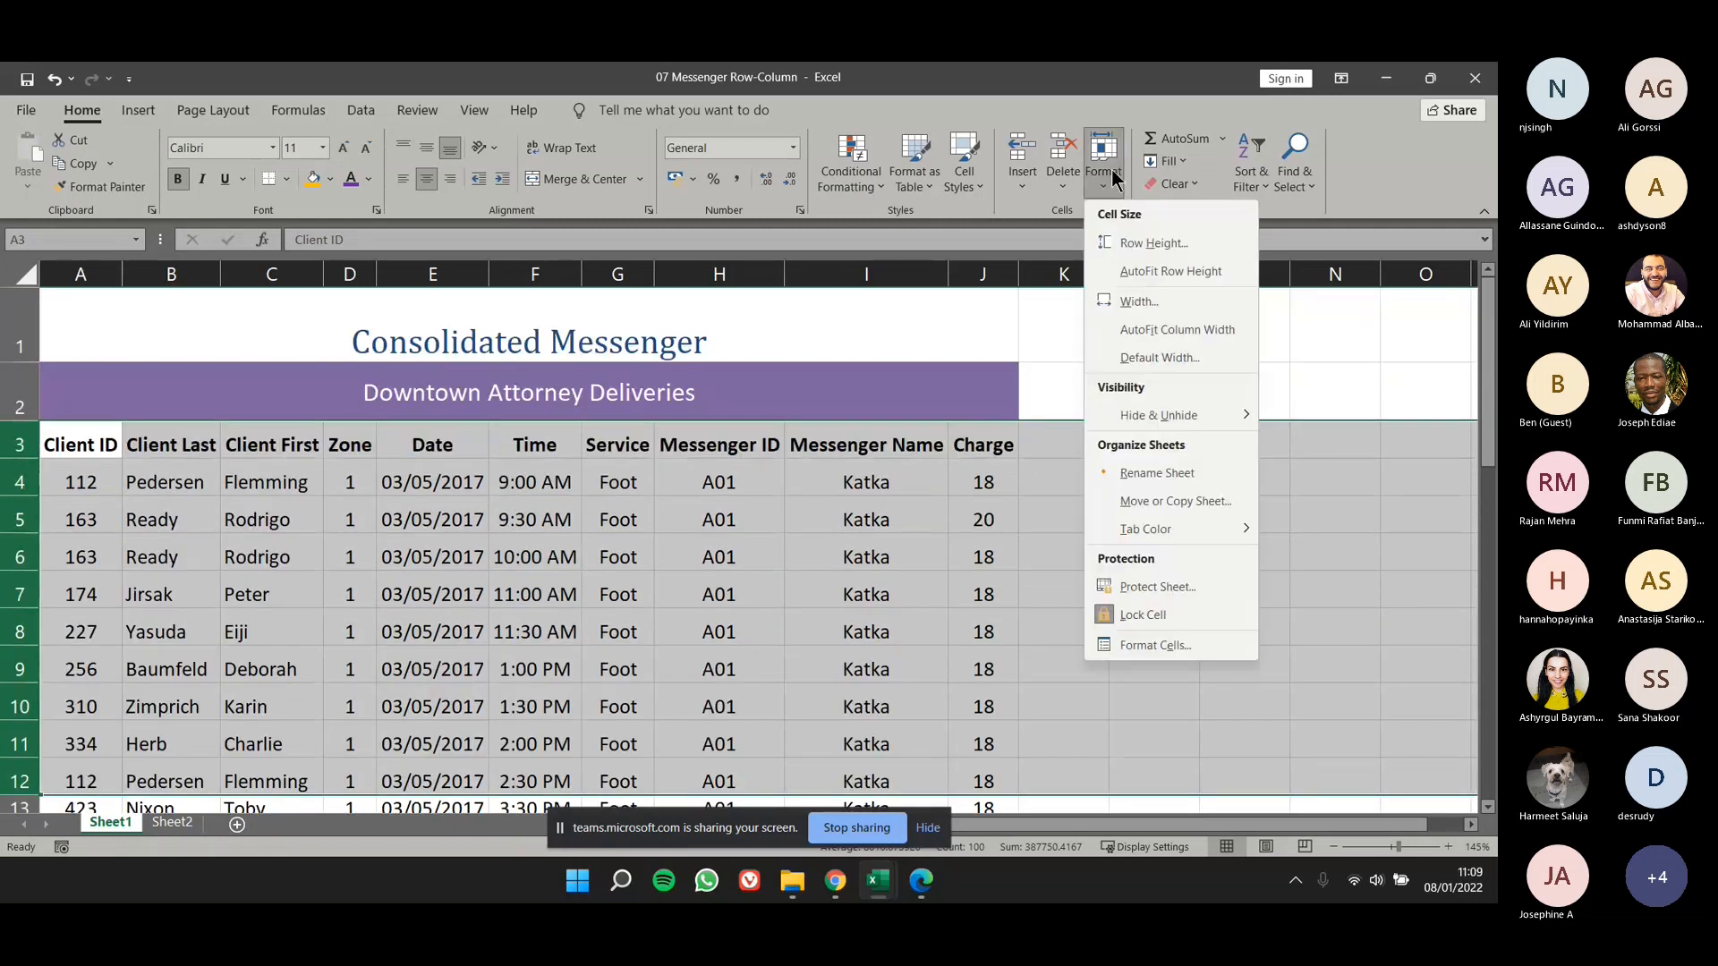
{"action": "left_click", "coordinate": [1142, 270]}
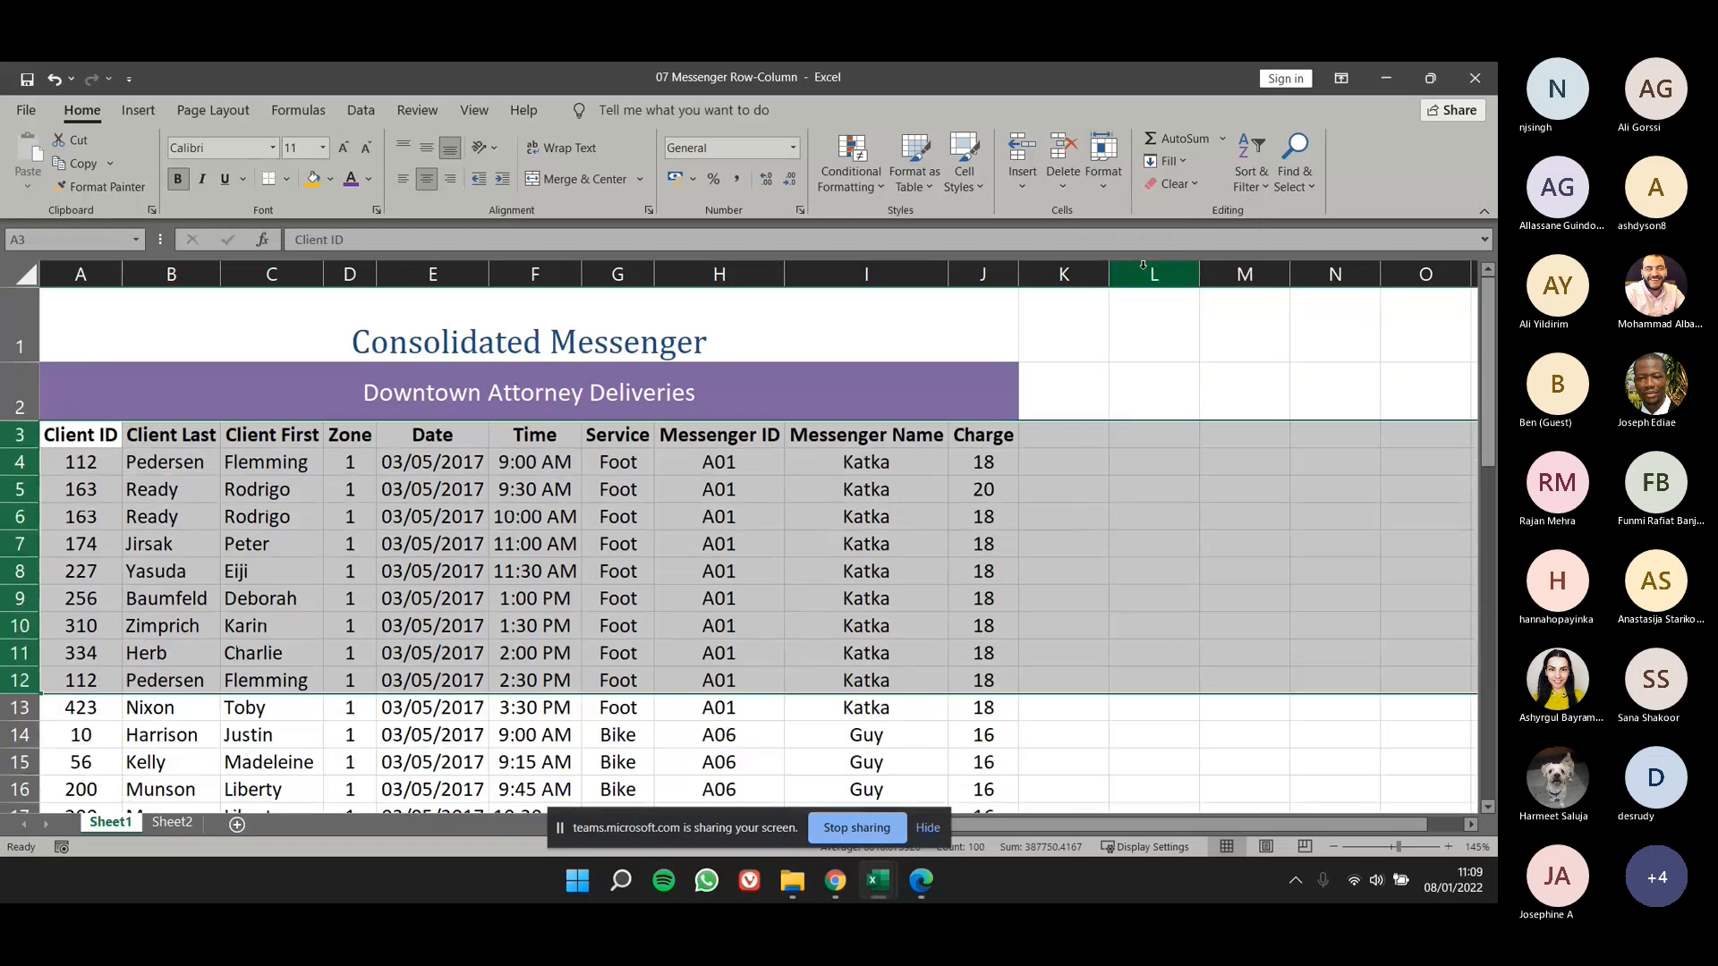
{"action": "left_click", "coordinate": [1111, 506]}
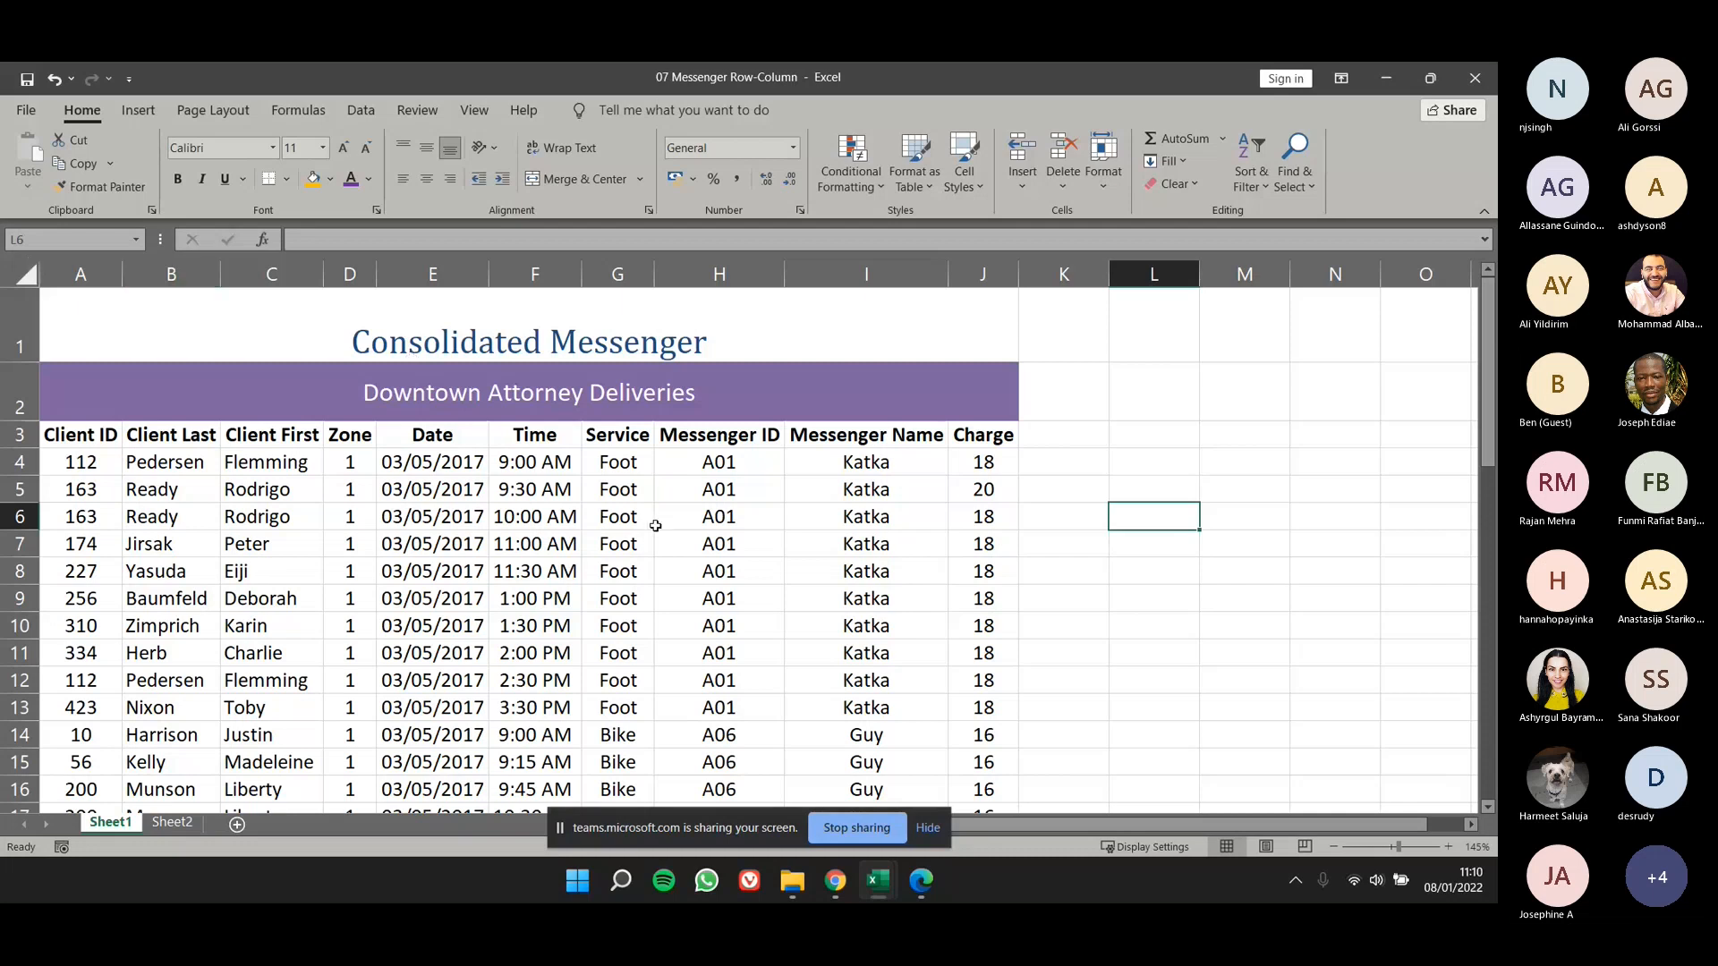
- Hide the Time column (column F) of the delivery table
{"action": "scroll", "coordinate": [655, 526], "scroll_direction": "down", "scroll_amount": 1}
{"action": "scroll", "coordinate": [486, 532], "scroll_direction": "down", "scroll_amount": 1}
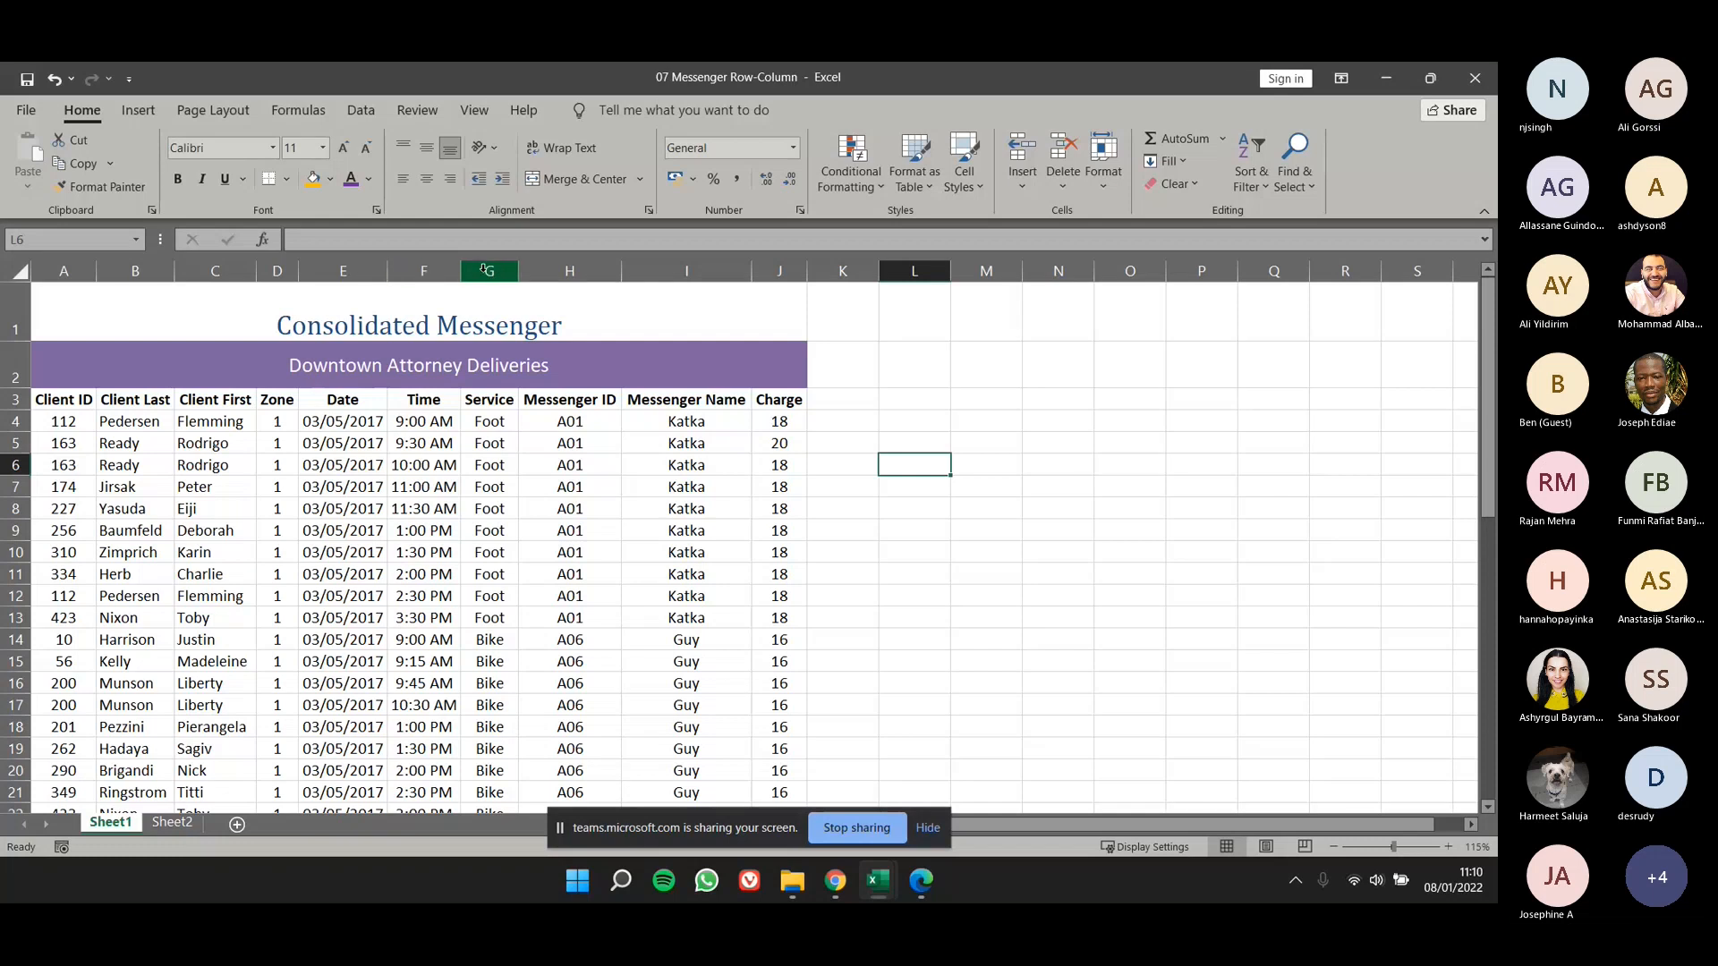
{"action": "left_click", "coordinate": [424, 271]}
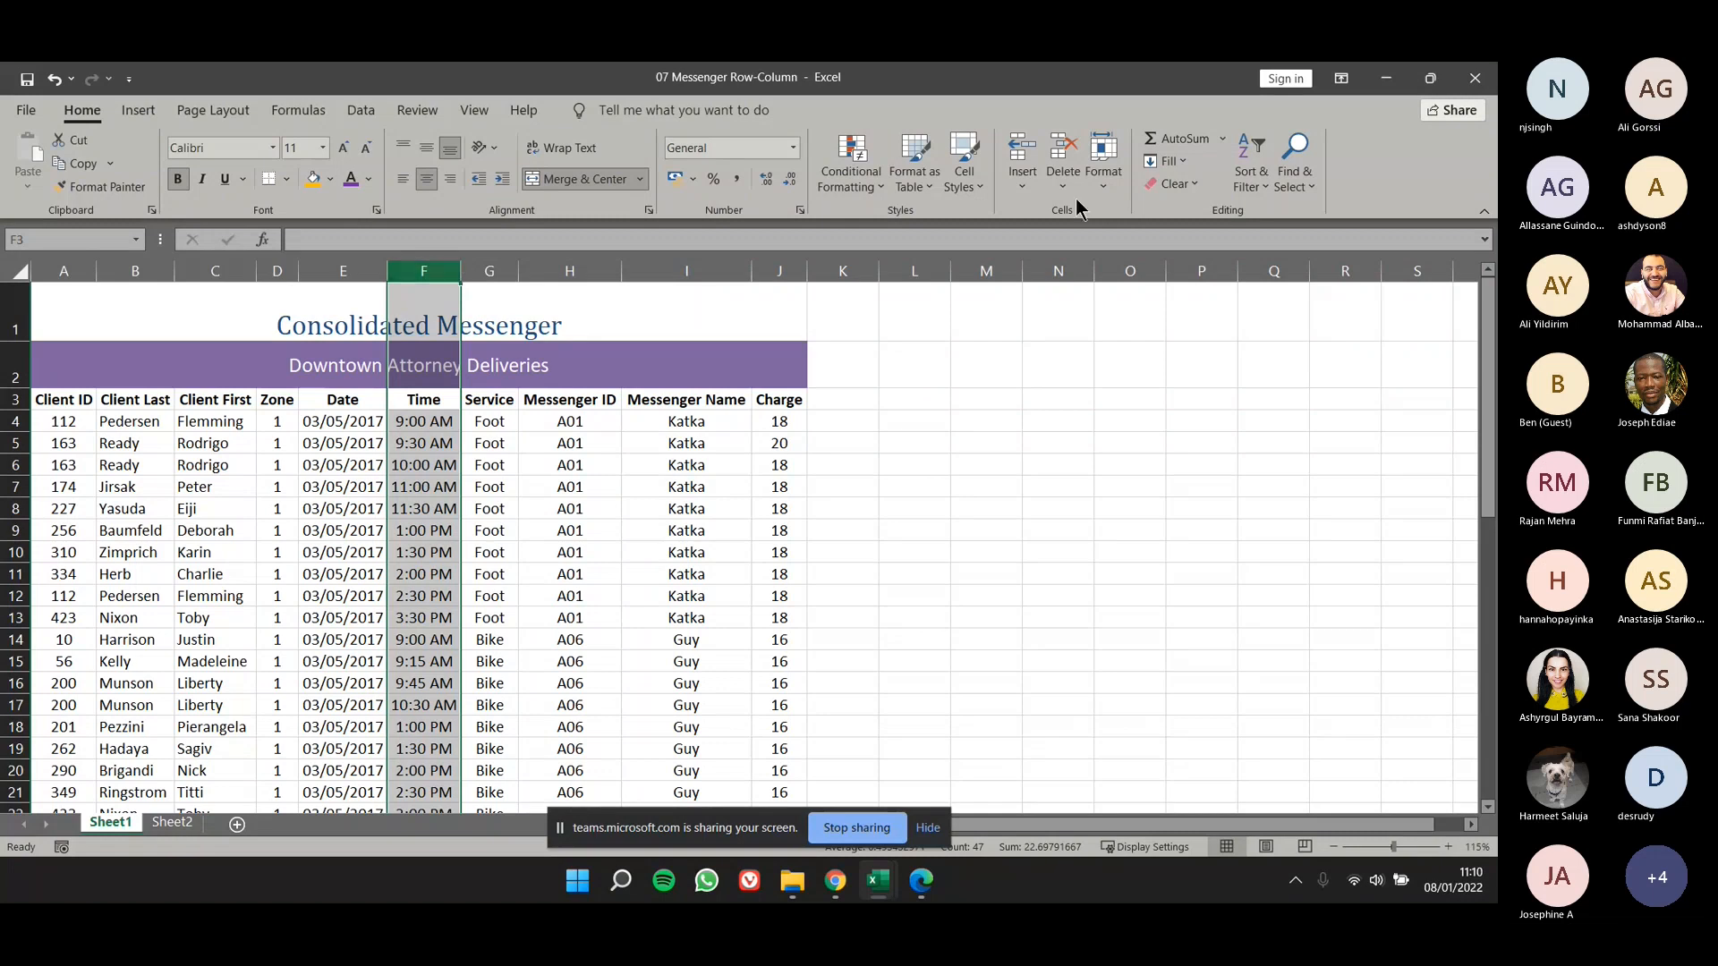
{"action": "left_click", "coordinate": [1096, 183]}
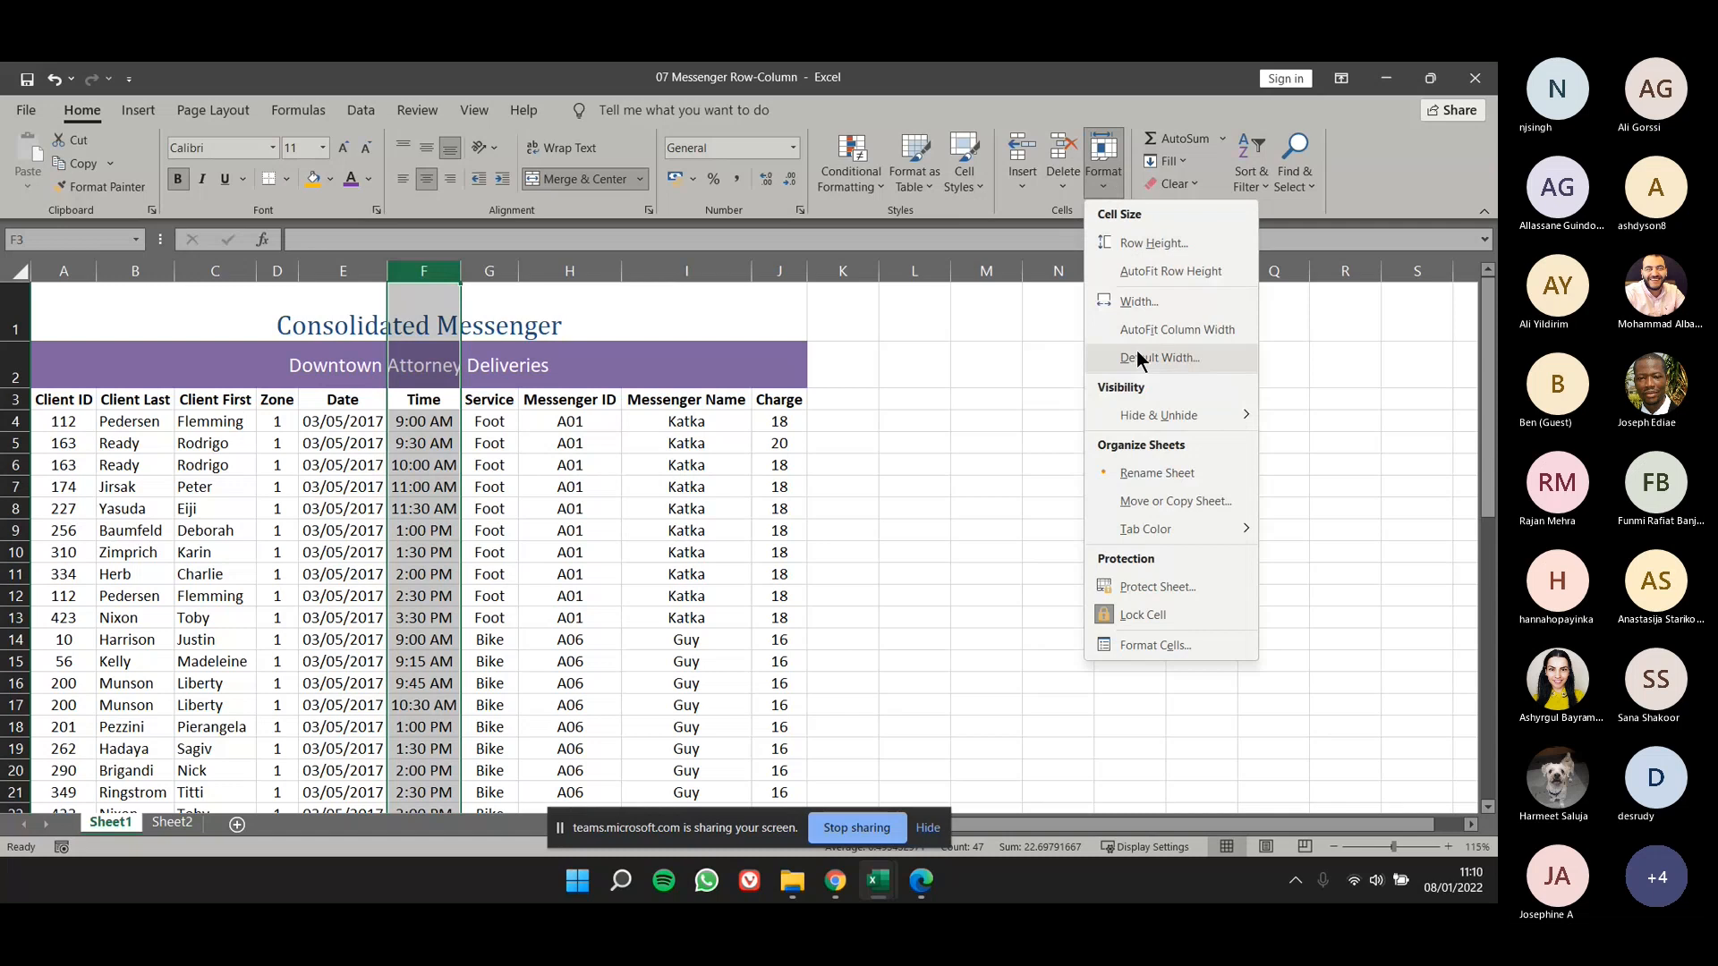
{"action": "mouse_move", "coordinate": [1152, 422]}
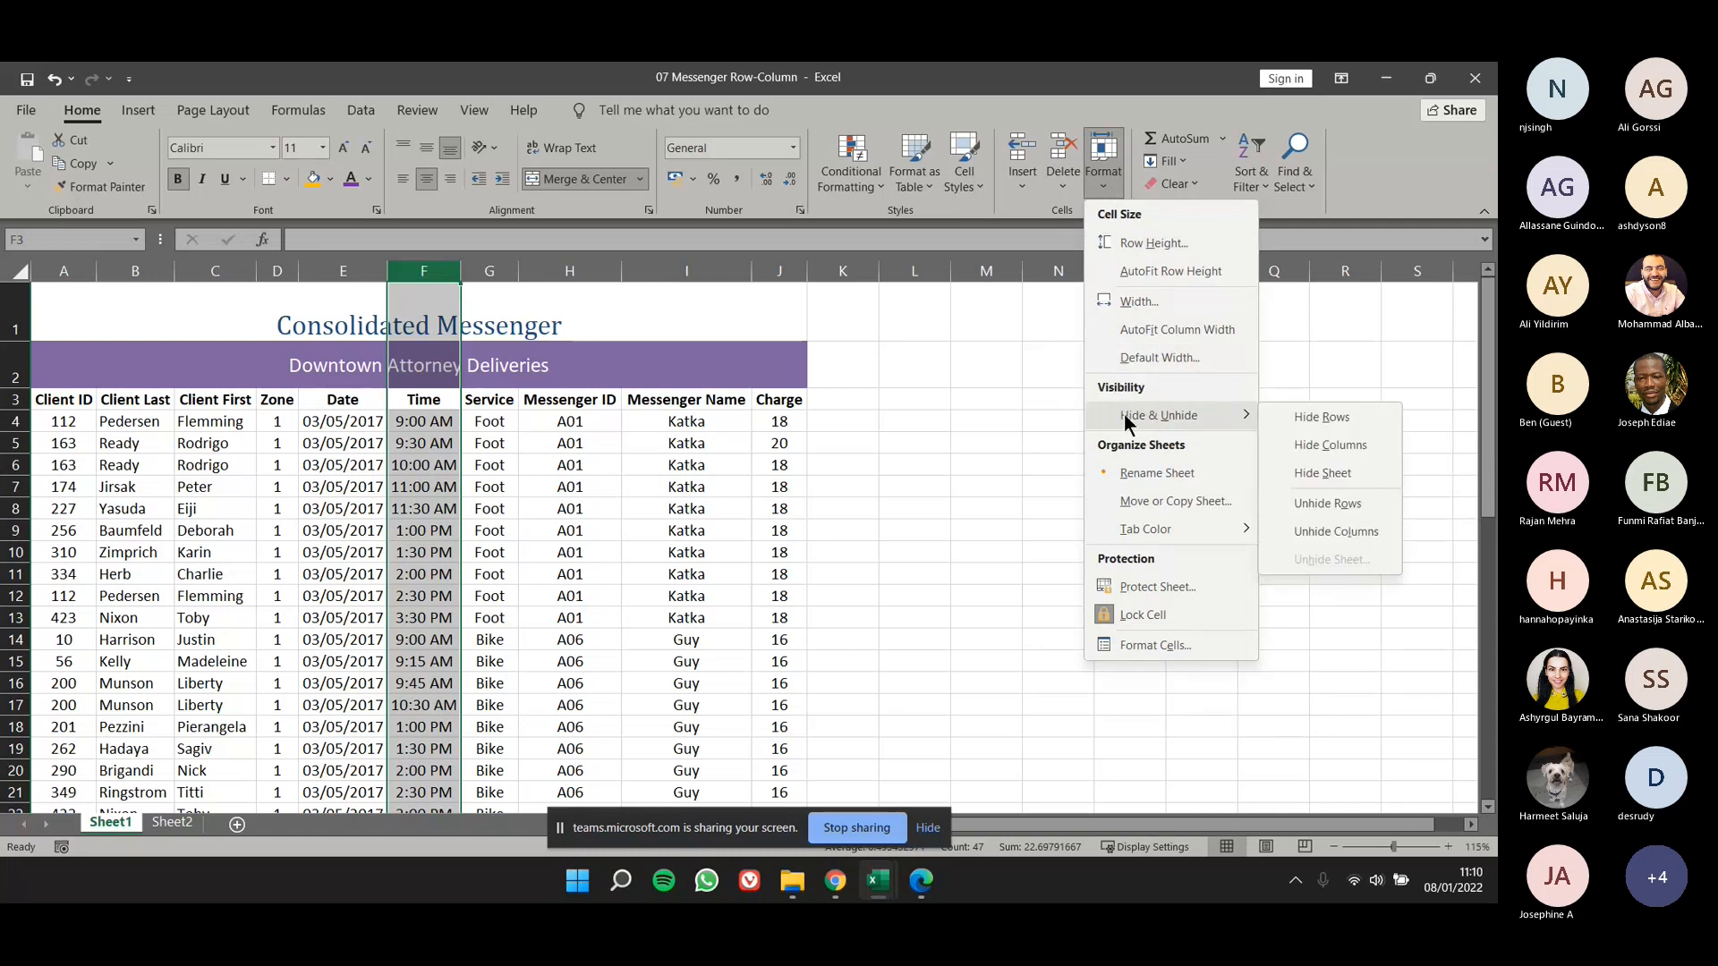
{"action": "left_click", "coordinate": [1317, 455]}
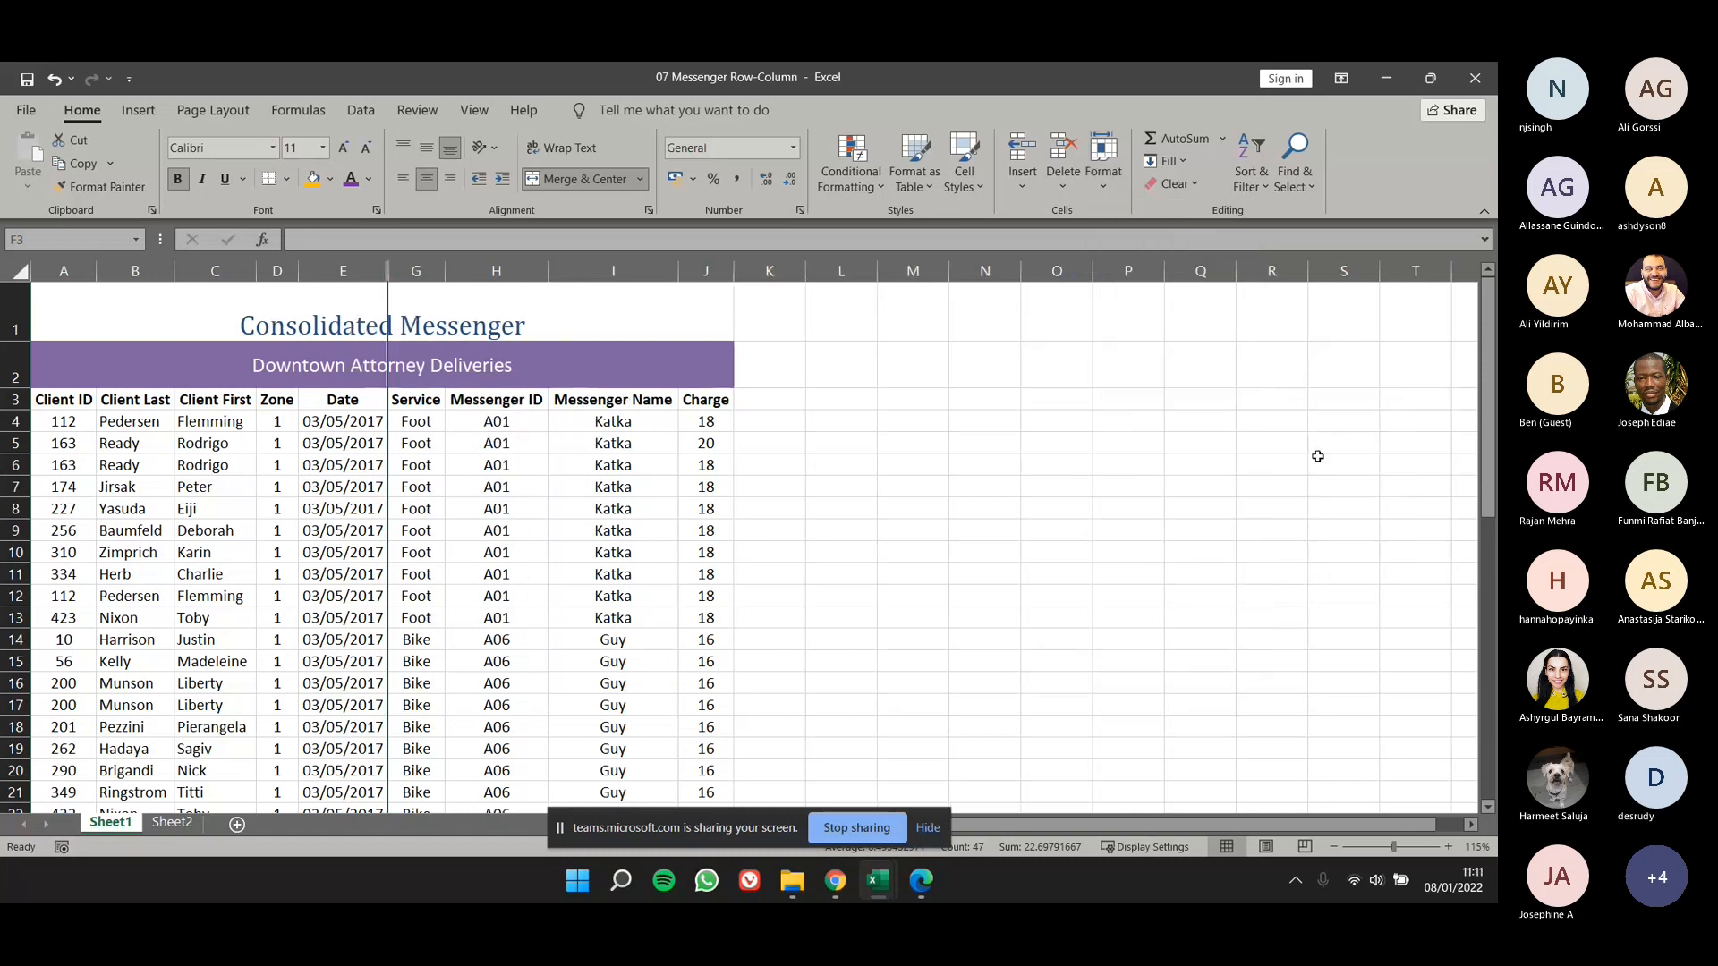
{"action": "left_click", "coordinate": [1068, 497]}
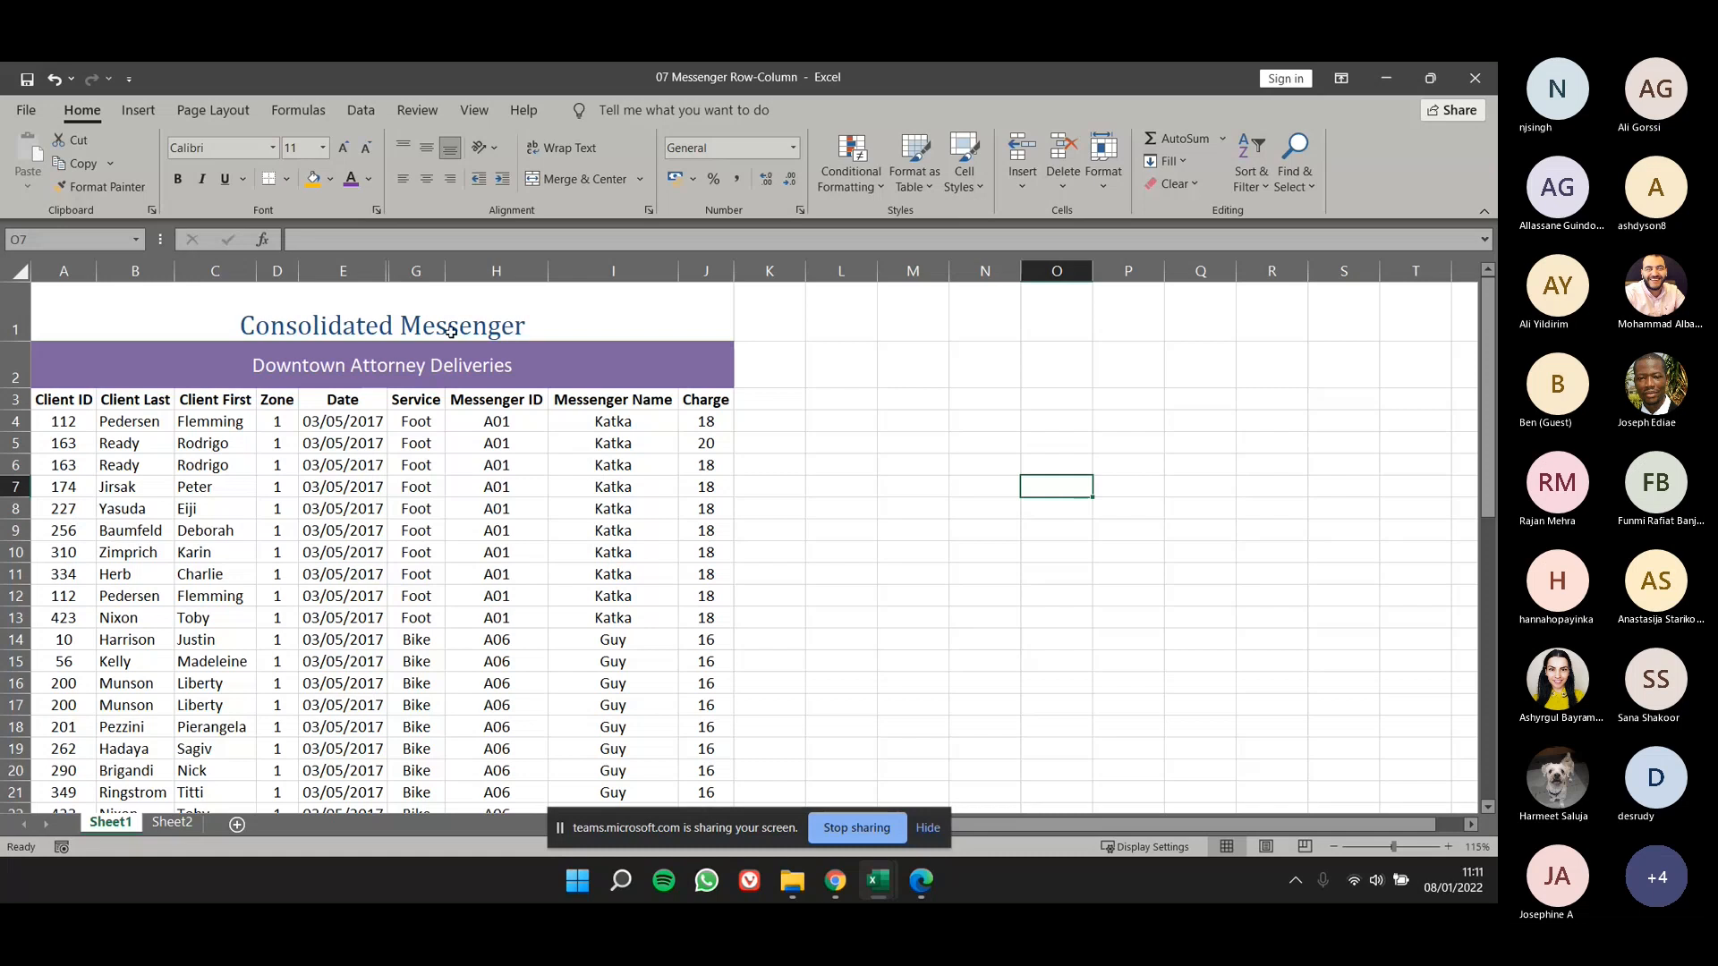
{"action": "scroll", "coordinate": [379, 286], "scroll_direction": "up", "scroll_amount": 4}
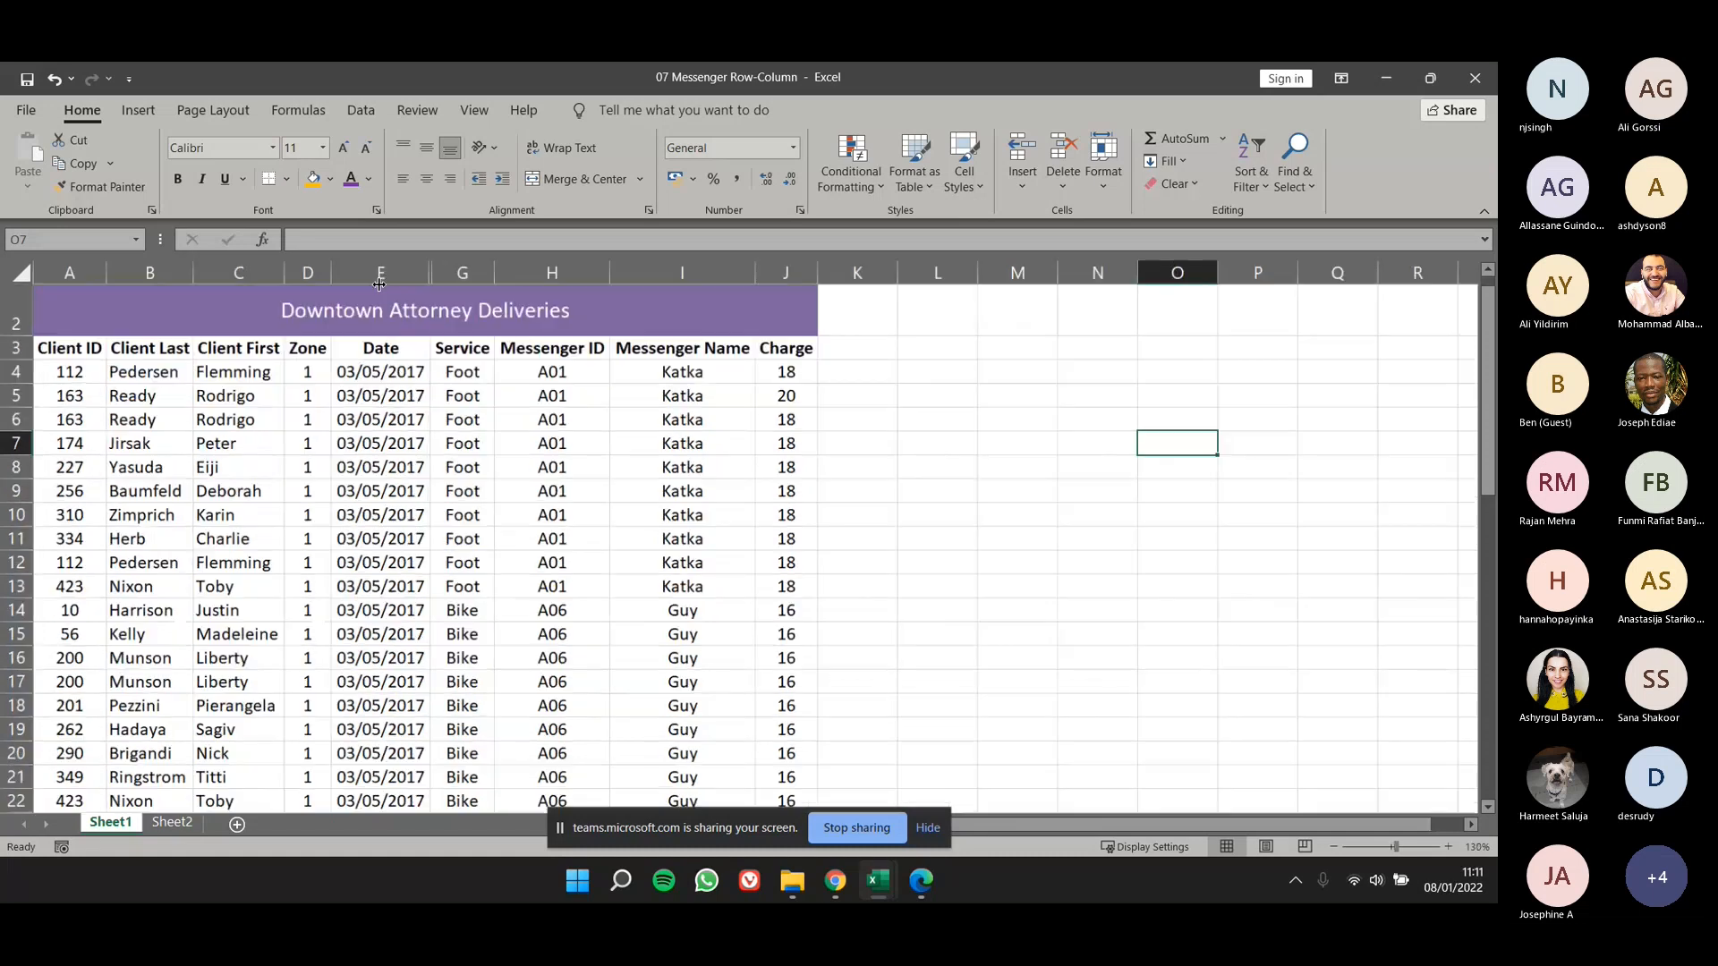
- Unhide the Time column by selecting columns E to G across the gap, and undo the unhiding
{"action": "left_click", "coordinate": [398, 376]}
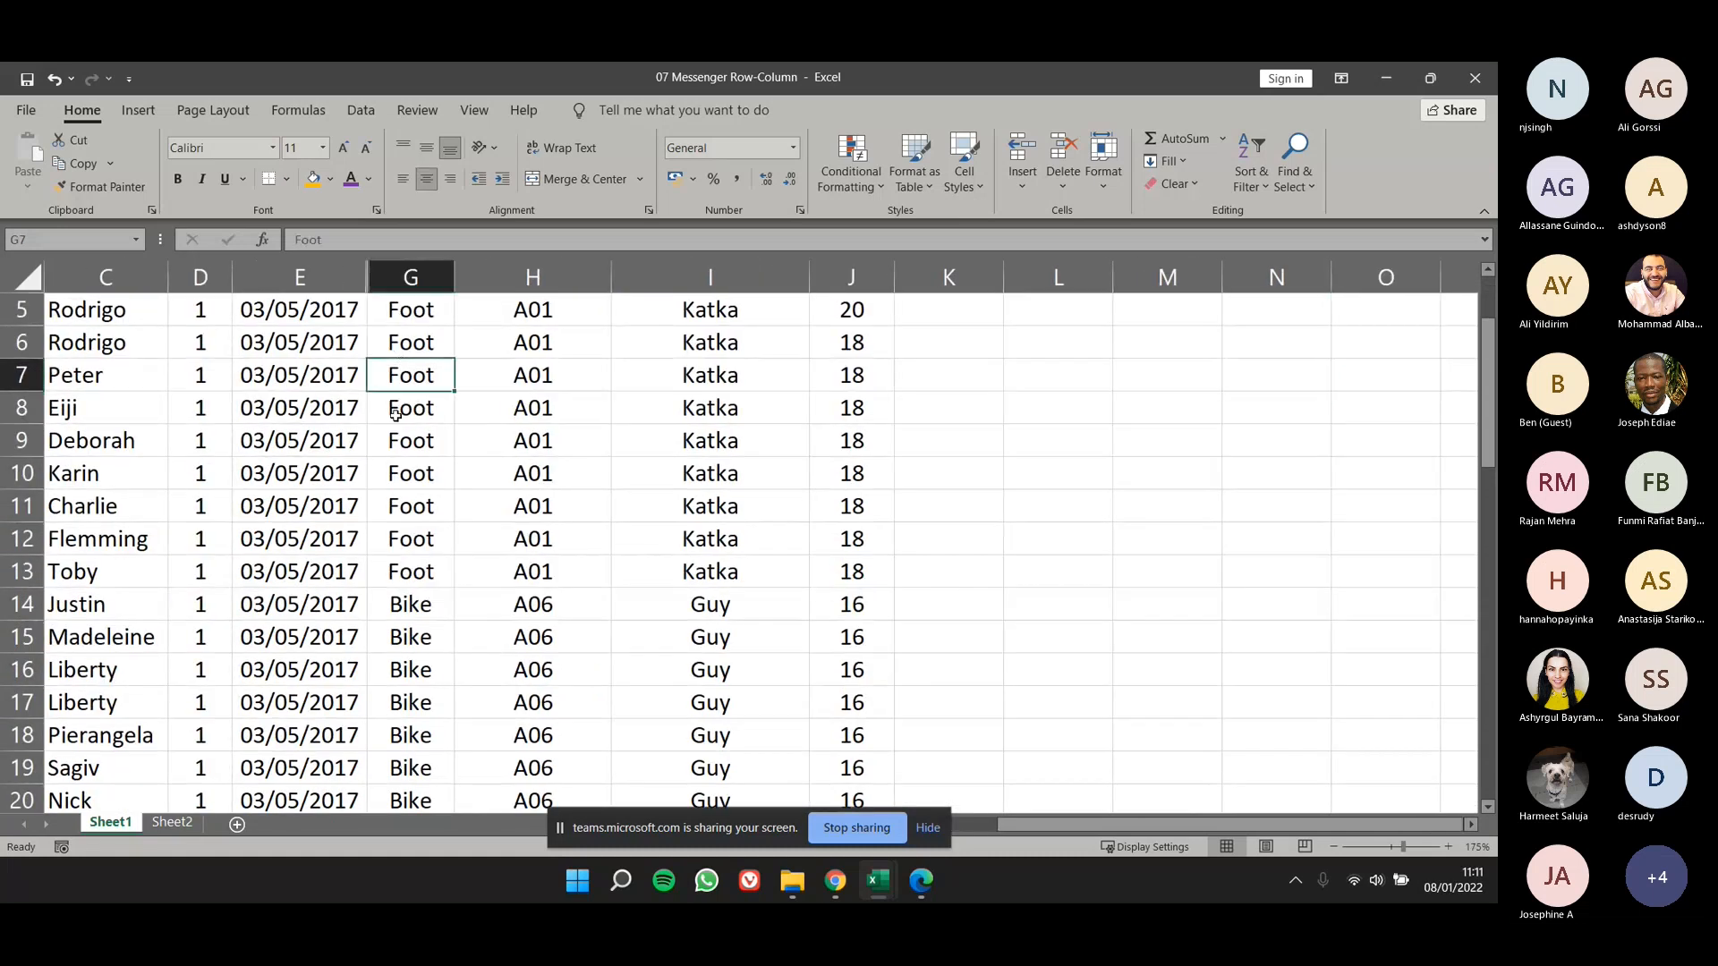
{"action": "scroll", "coordinate": [412, 412], "scroll_direction": "up", "scroll_amount": 2}
{"action": "left_click", "coordinate": [872, 564]}
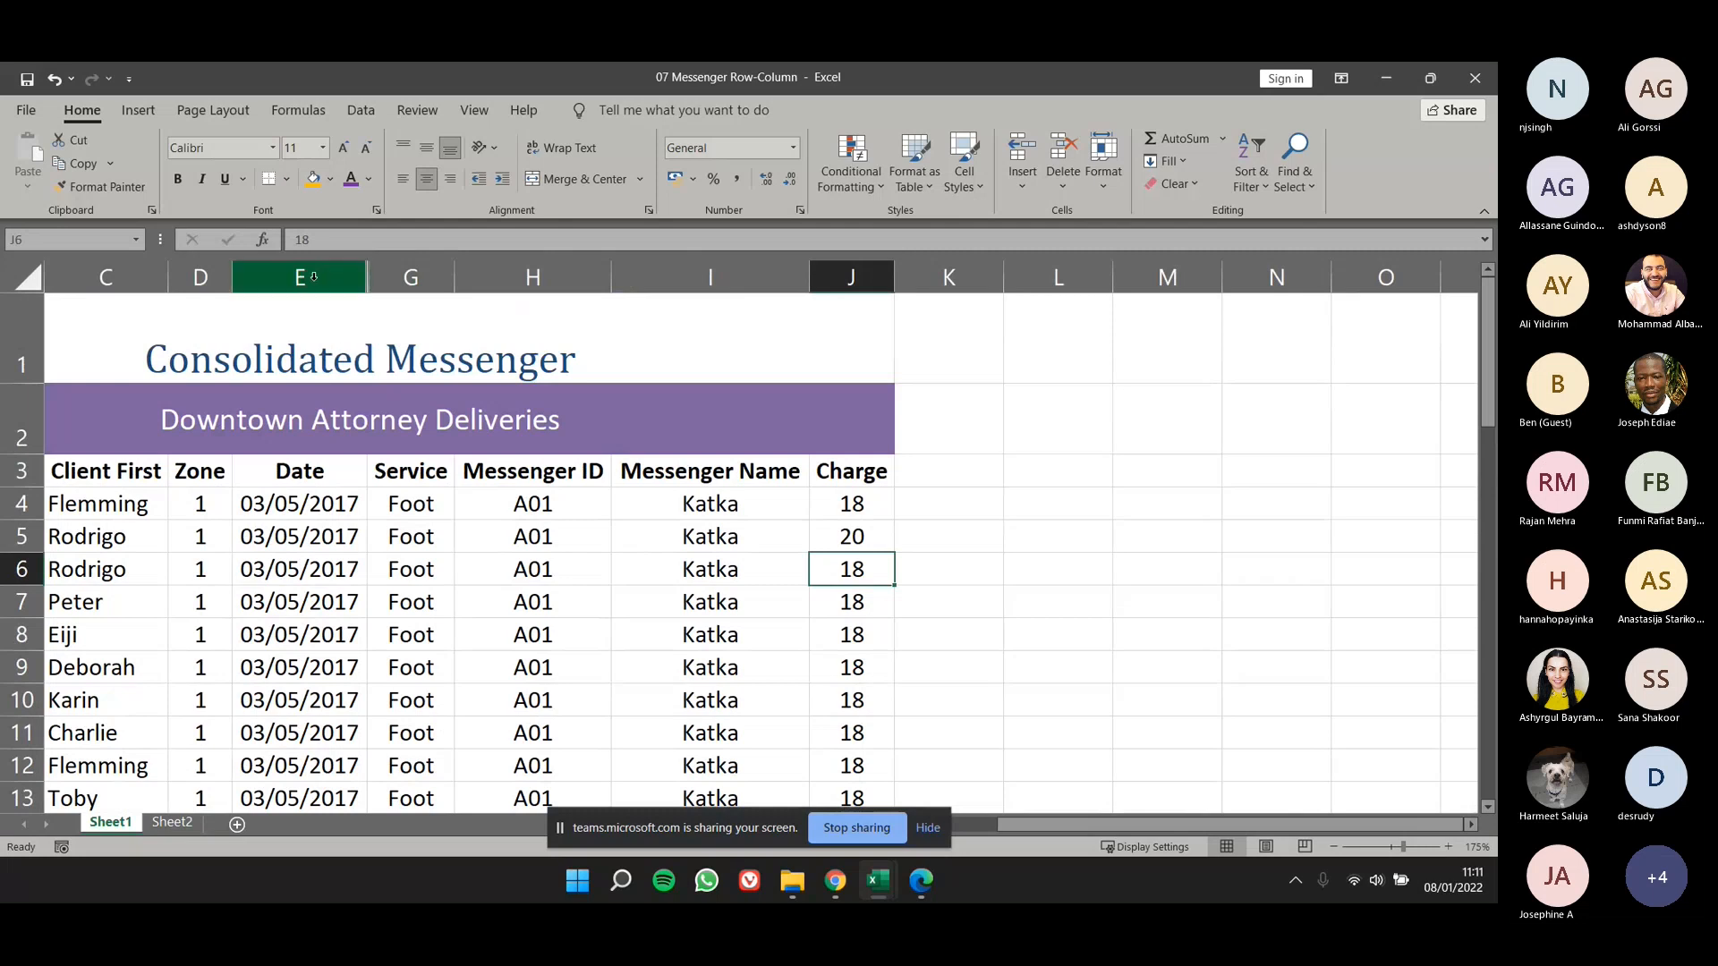
{"action": "left_click_drag", "start_coordinate": [313, 277], "coordinate": [413, 280]}
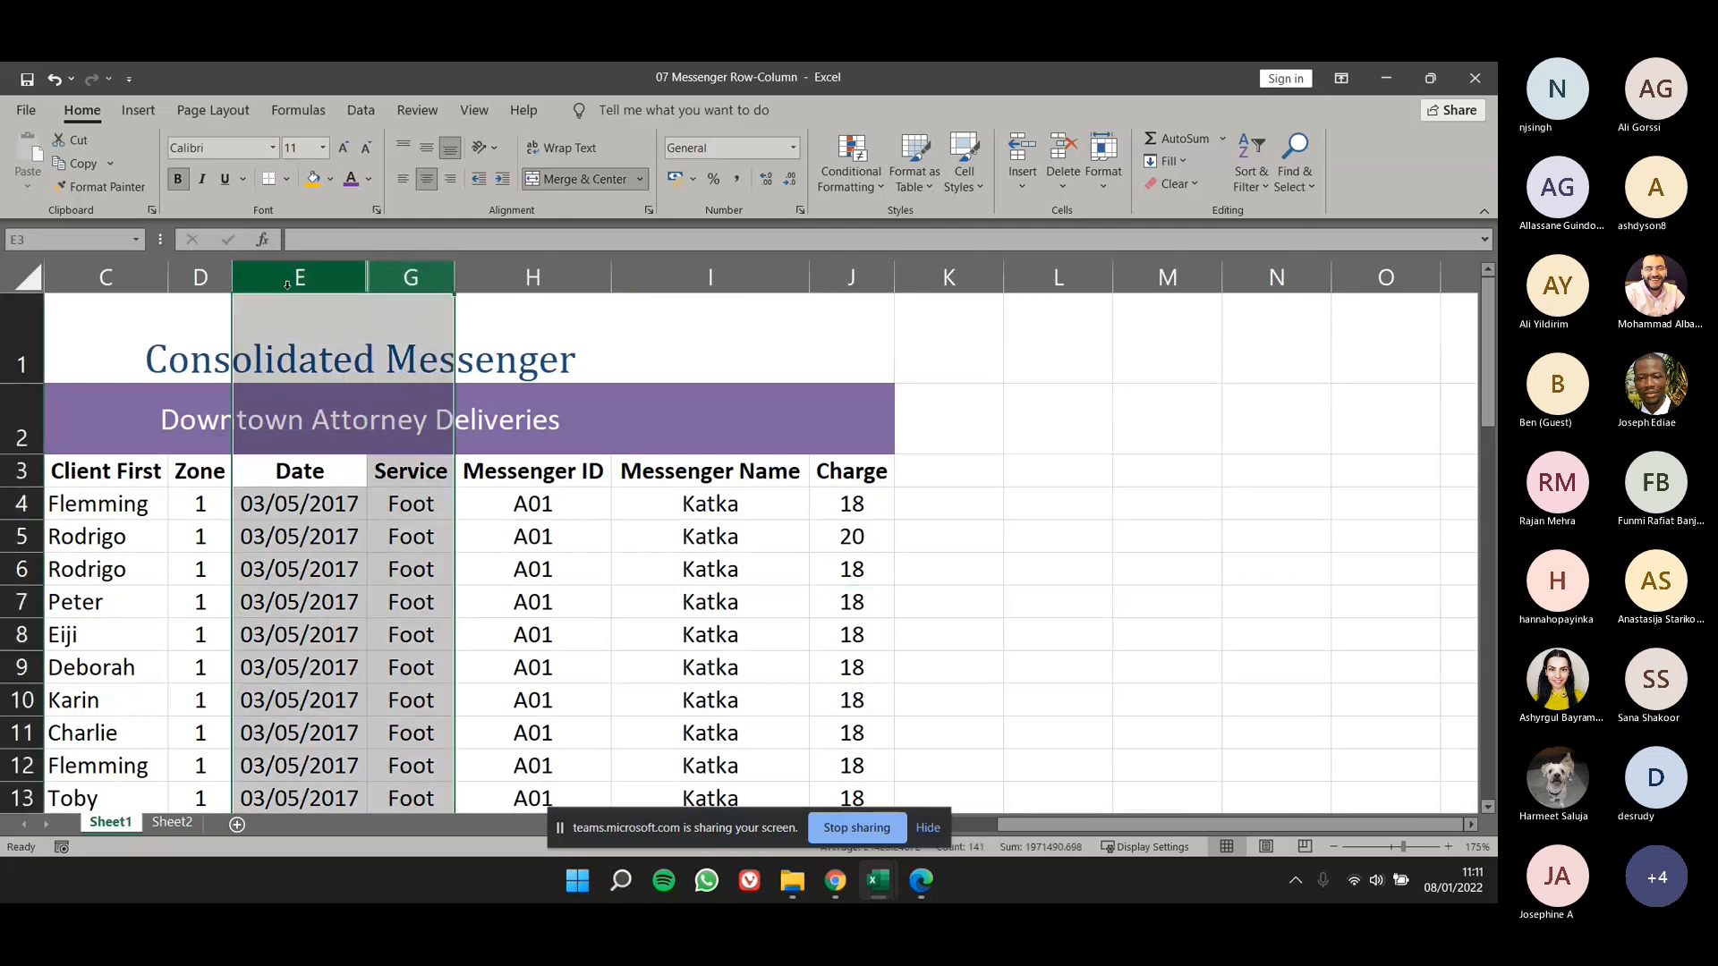
{"action": "left_click", "coordinate": [389, 281]}
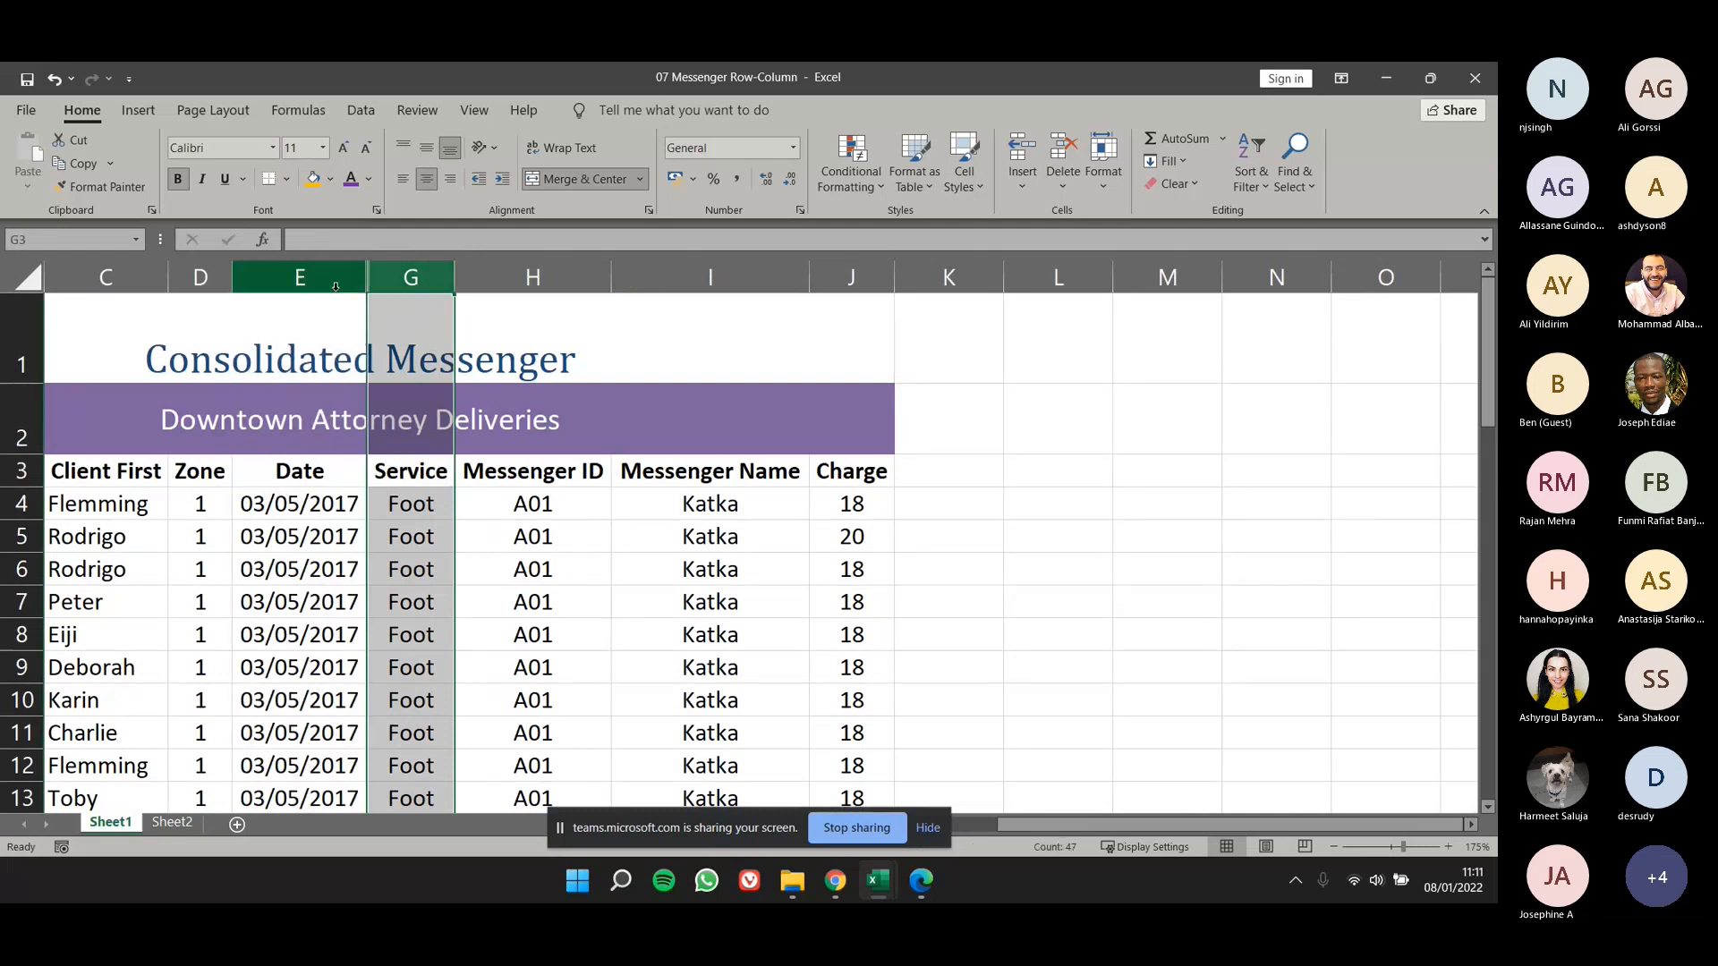
{"action": "left_click", "coordinate": [328, 277]}
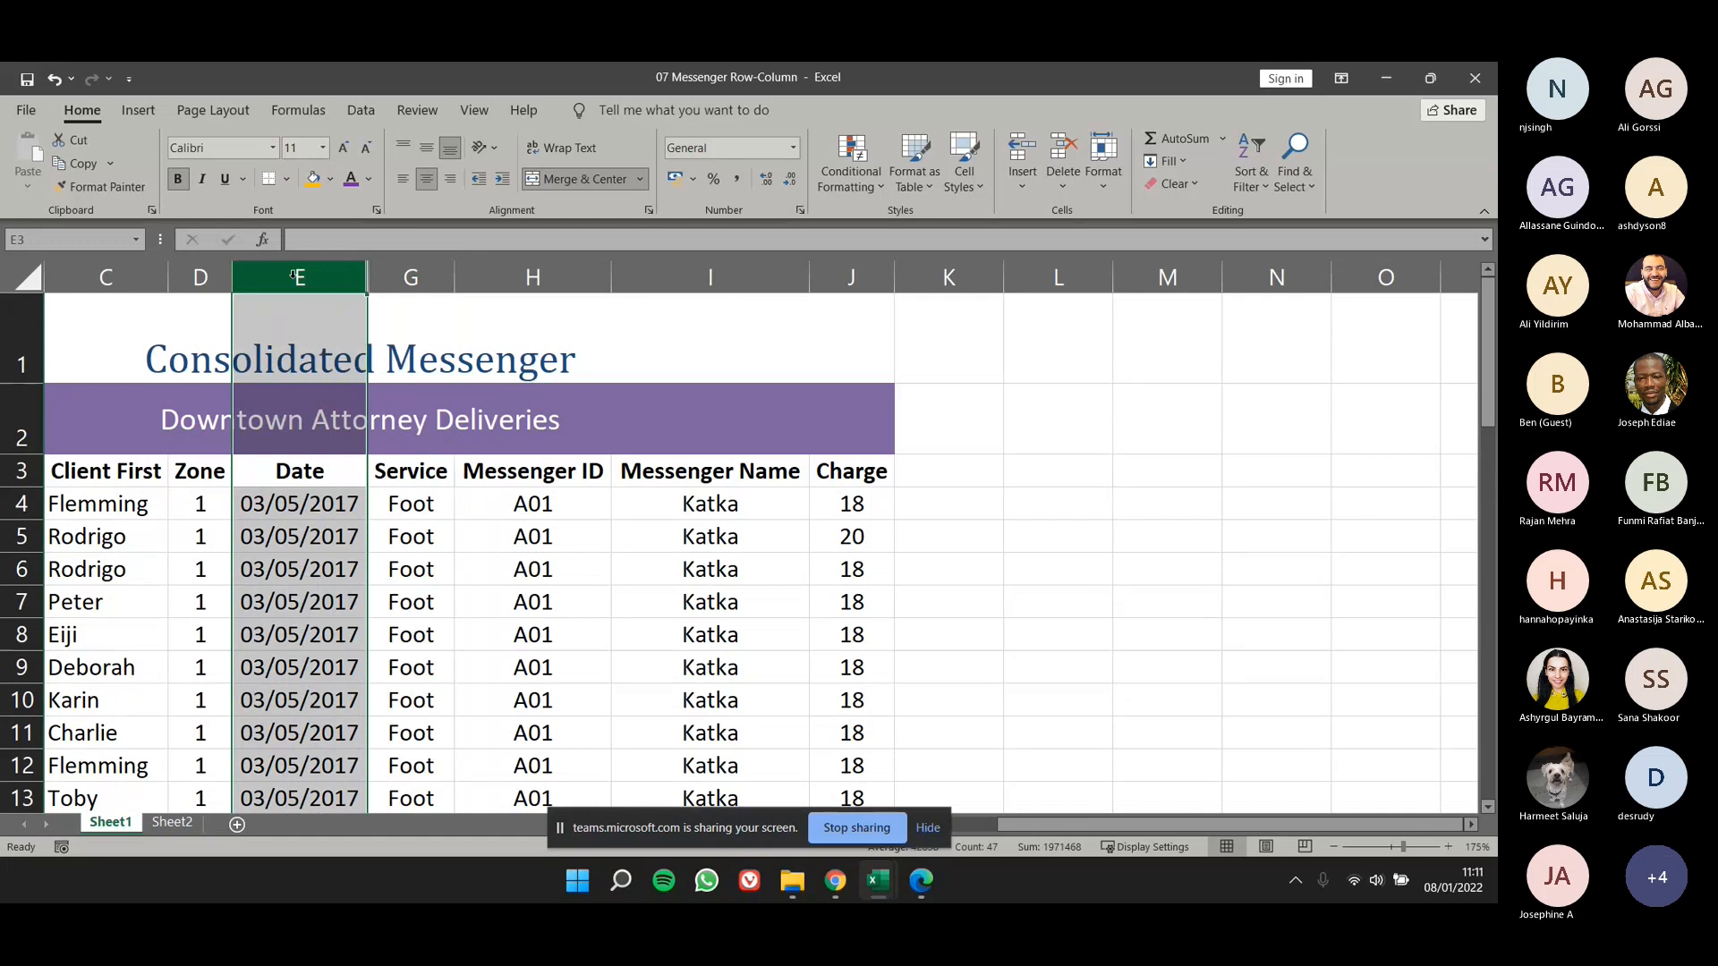
{"action": "left_click_drag", "start_coordinate": [294, 277], "coordinate": [395, 277]}
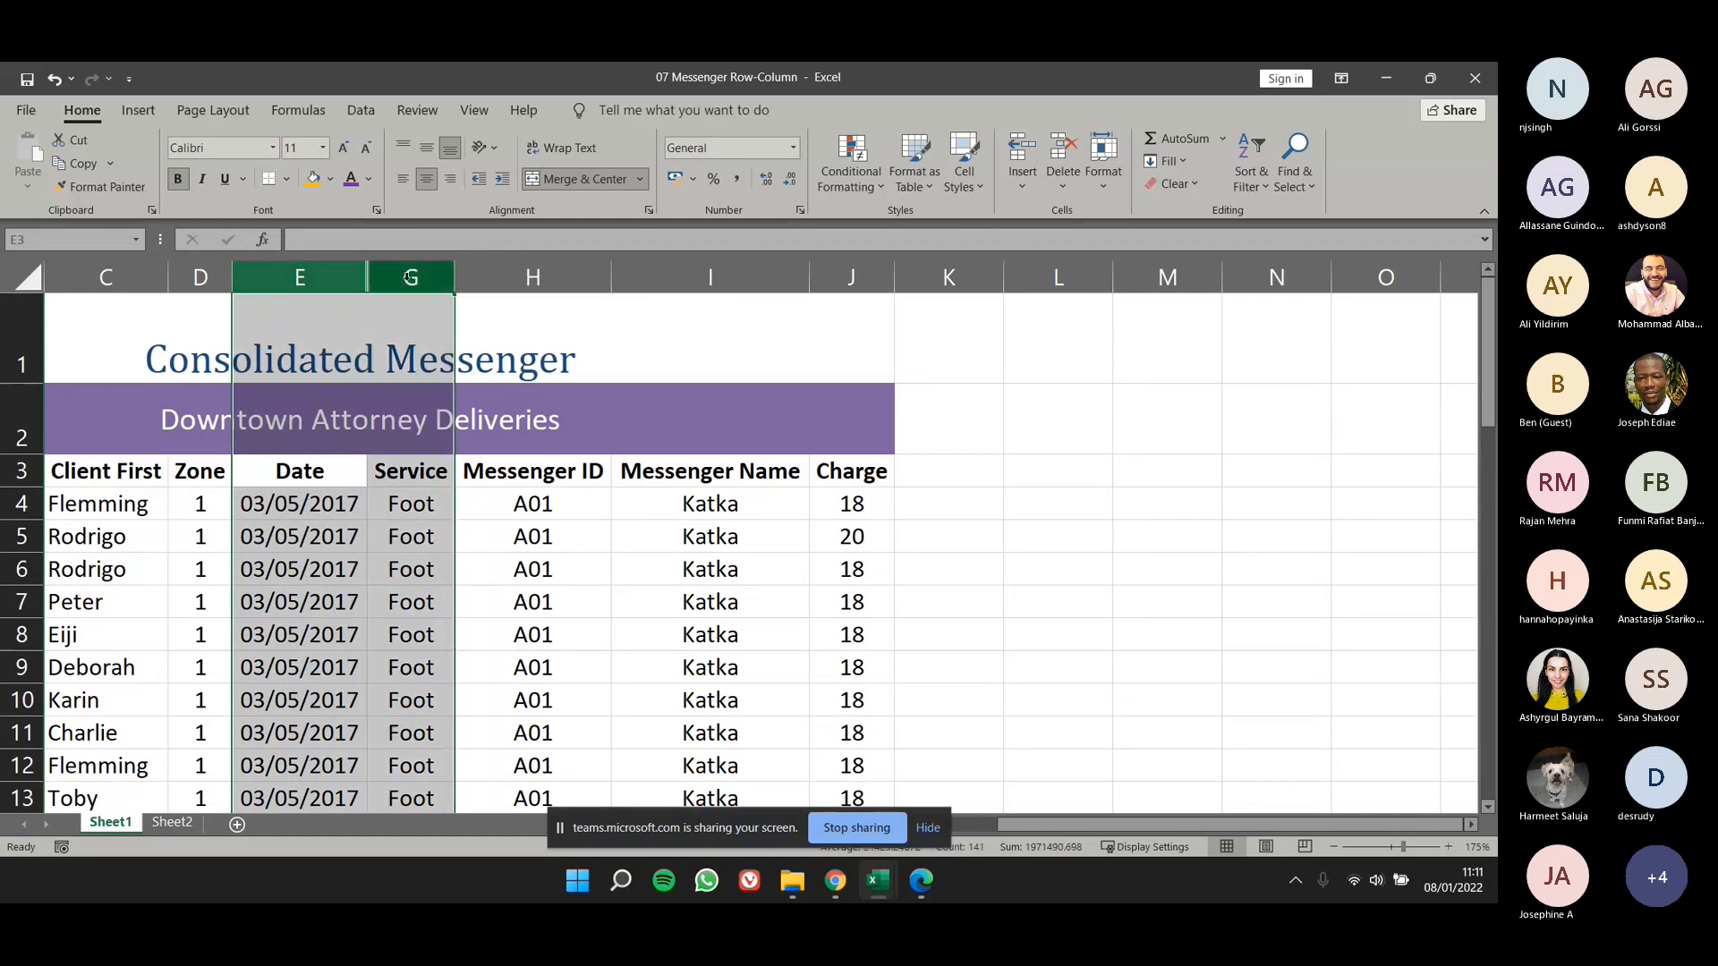
{"action": "right_click", "coordinate": [409, 279]}
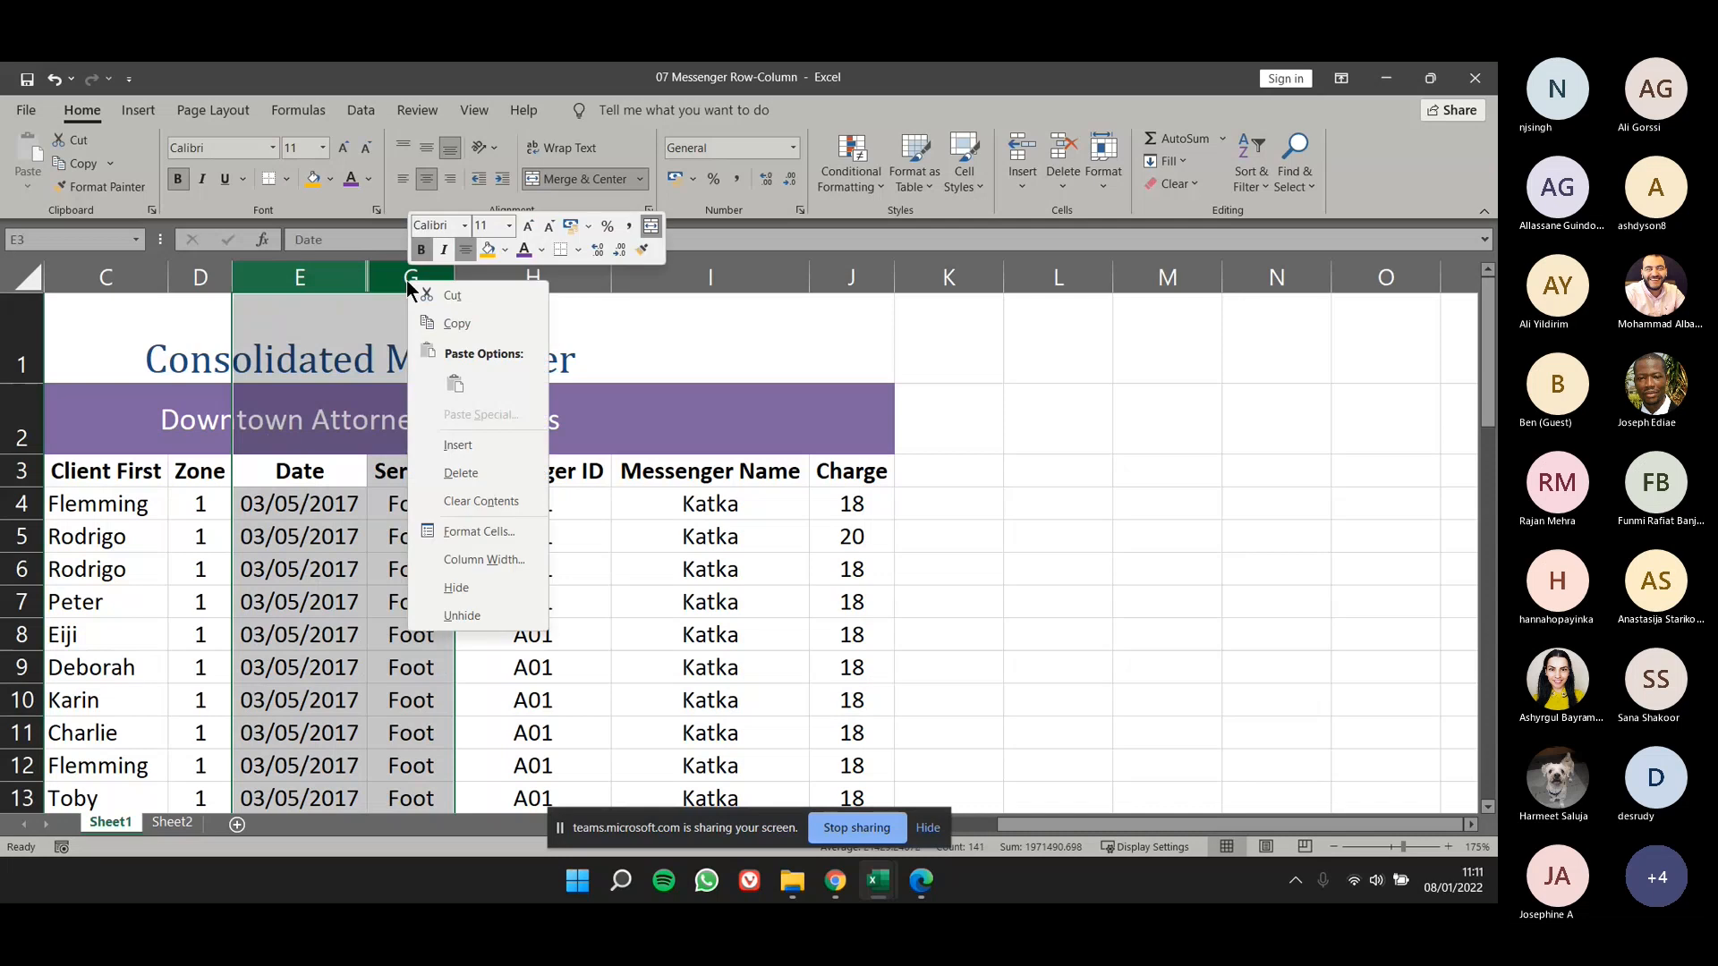
{"action": "left_click", "coordinate": [460, 617]}
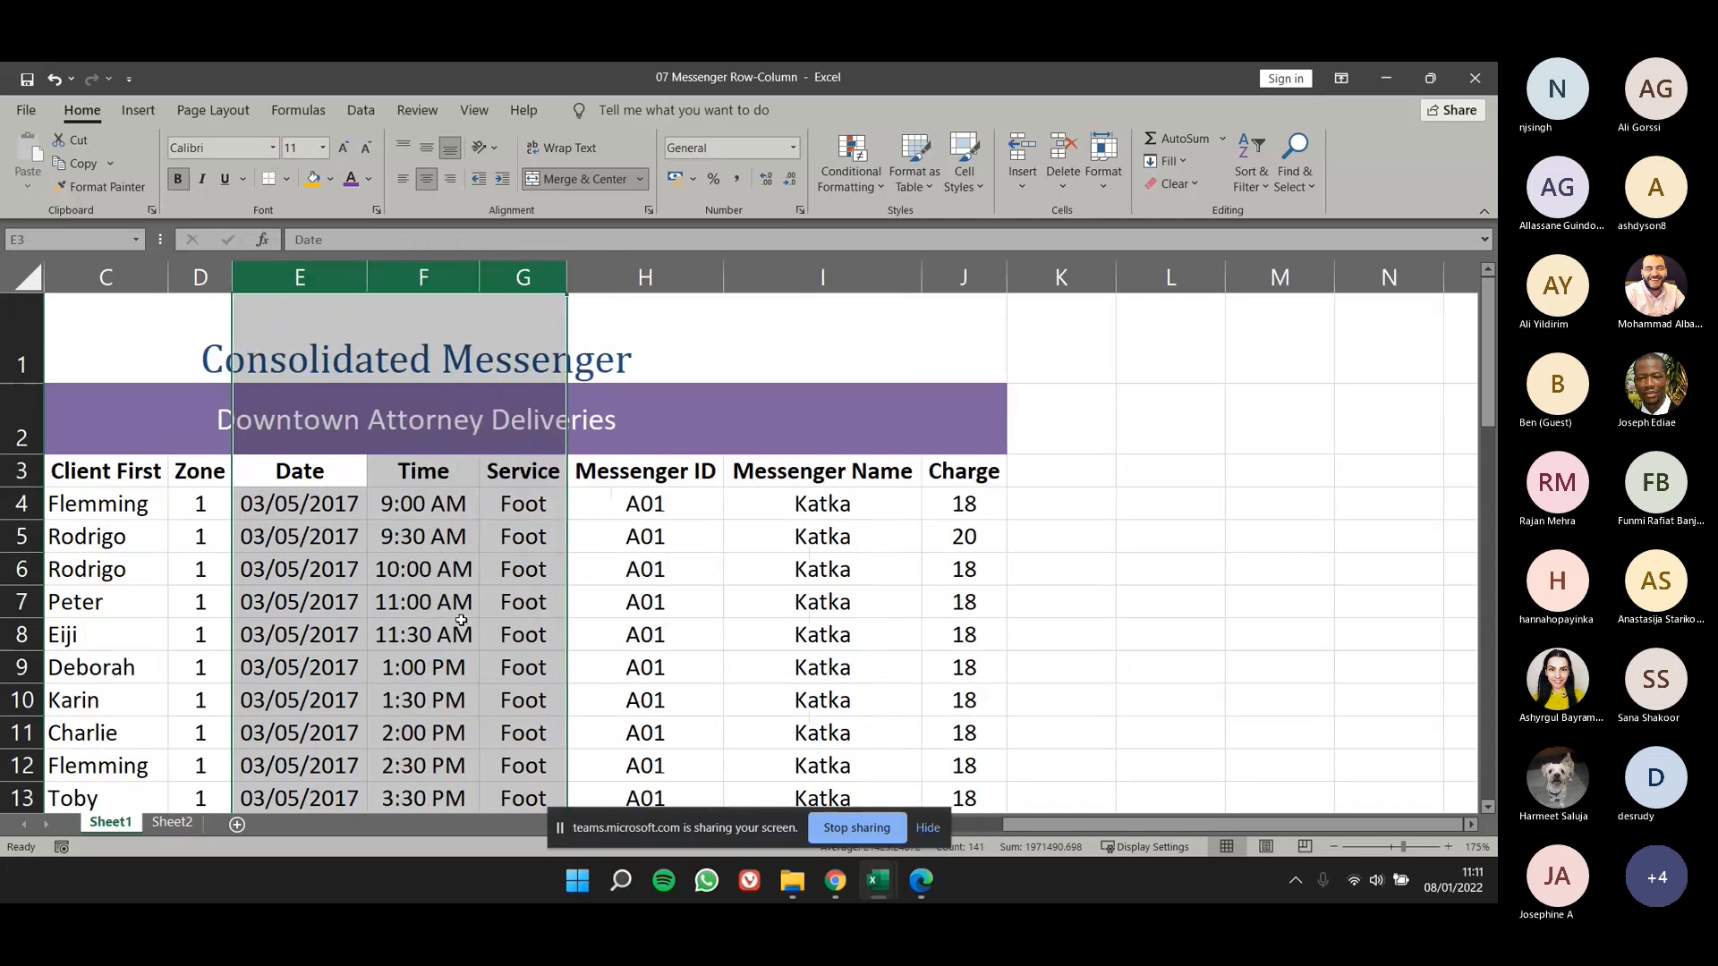
{"action": "left_click", "coordinate": [587, 600]}
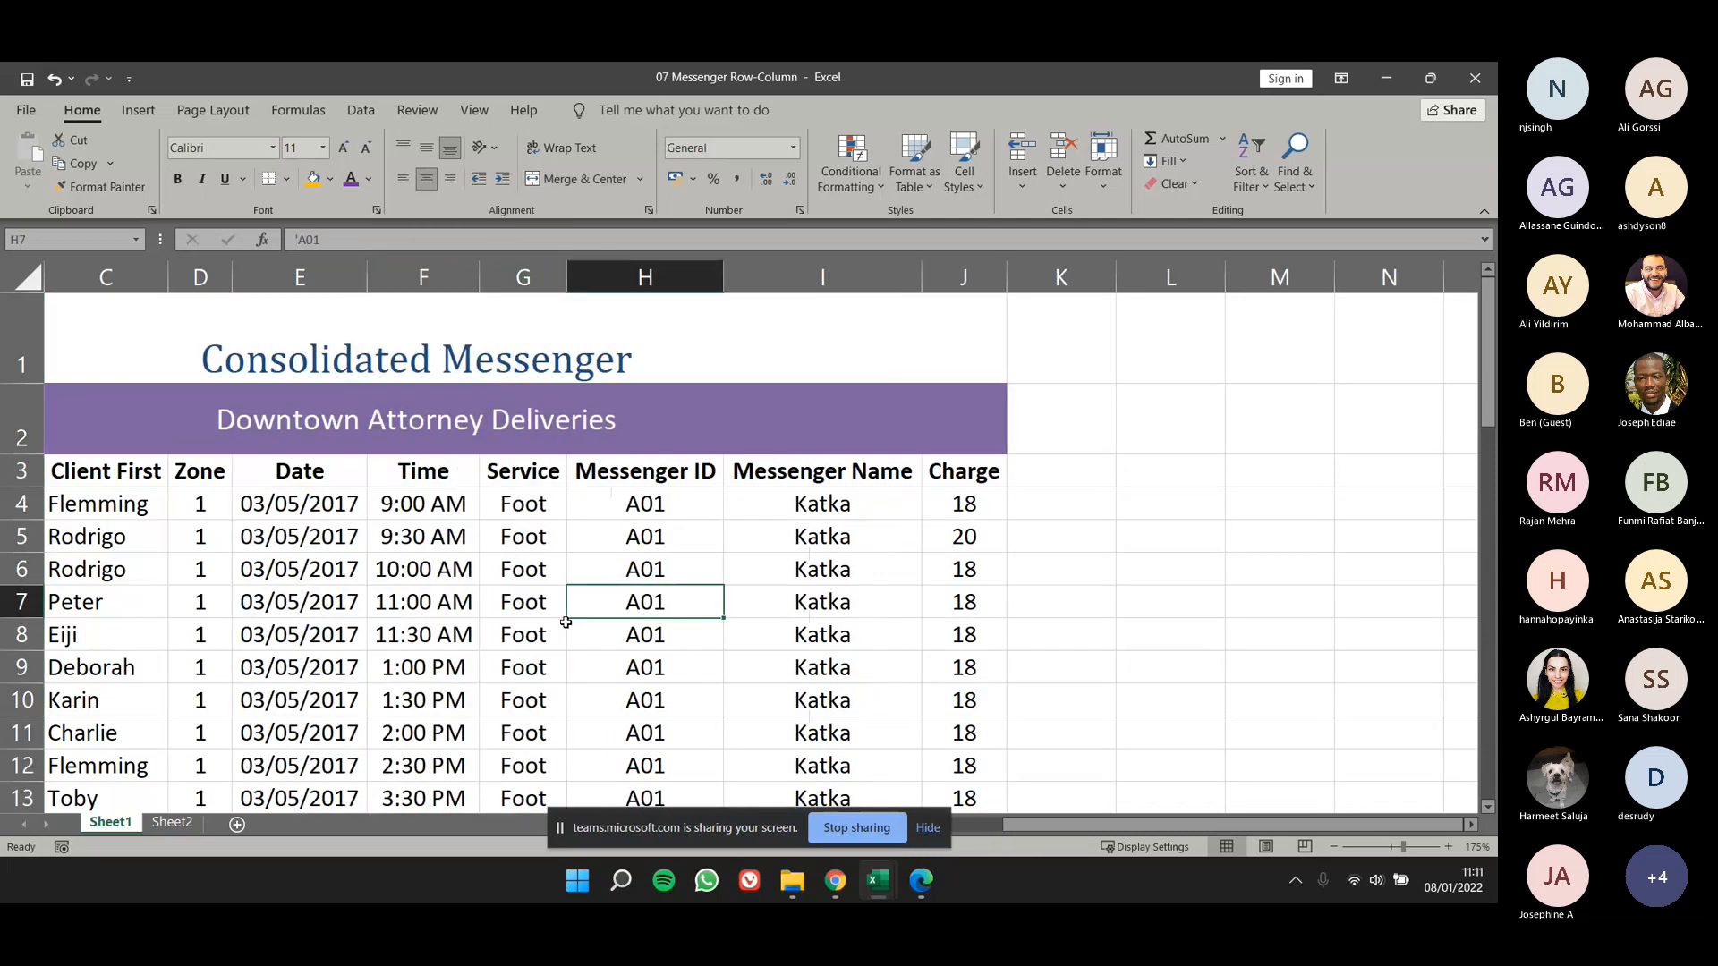
{"action": "key", "text": "ctrl+z"}
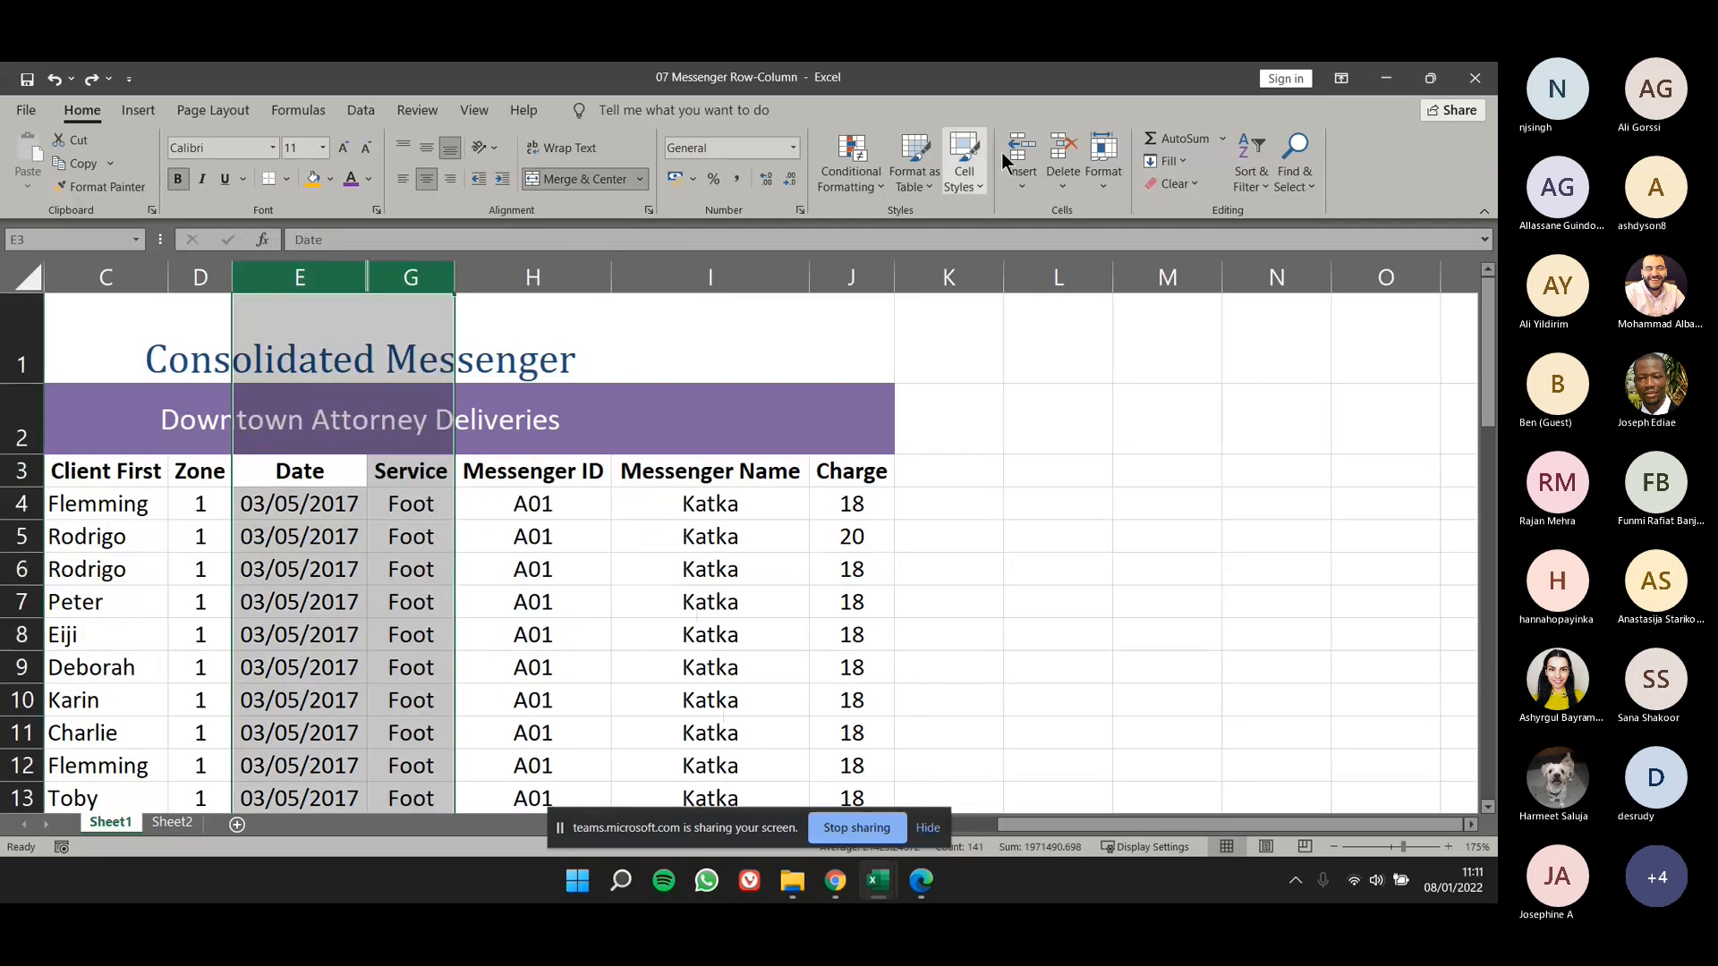
- Bring back the hidden Time column between Date and Service with the Unhide Columns command
{"action": "left_click", "coordinate": [1095, 186]}
{"action": "mouse_move", "coordinate": [1189, 417]}
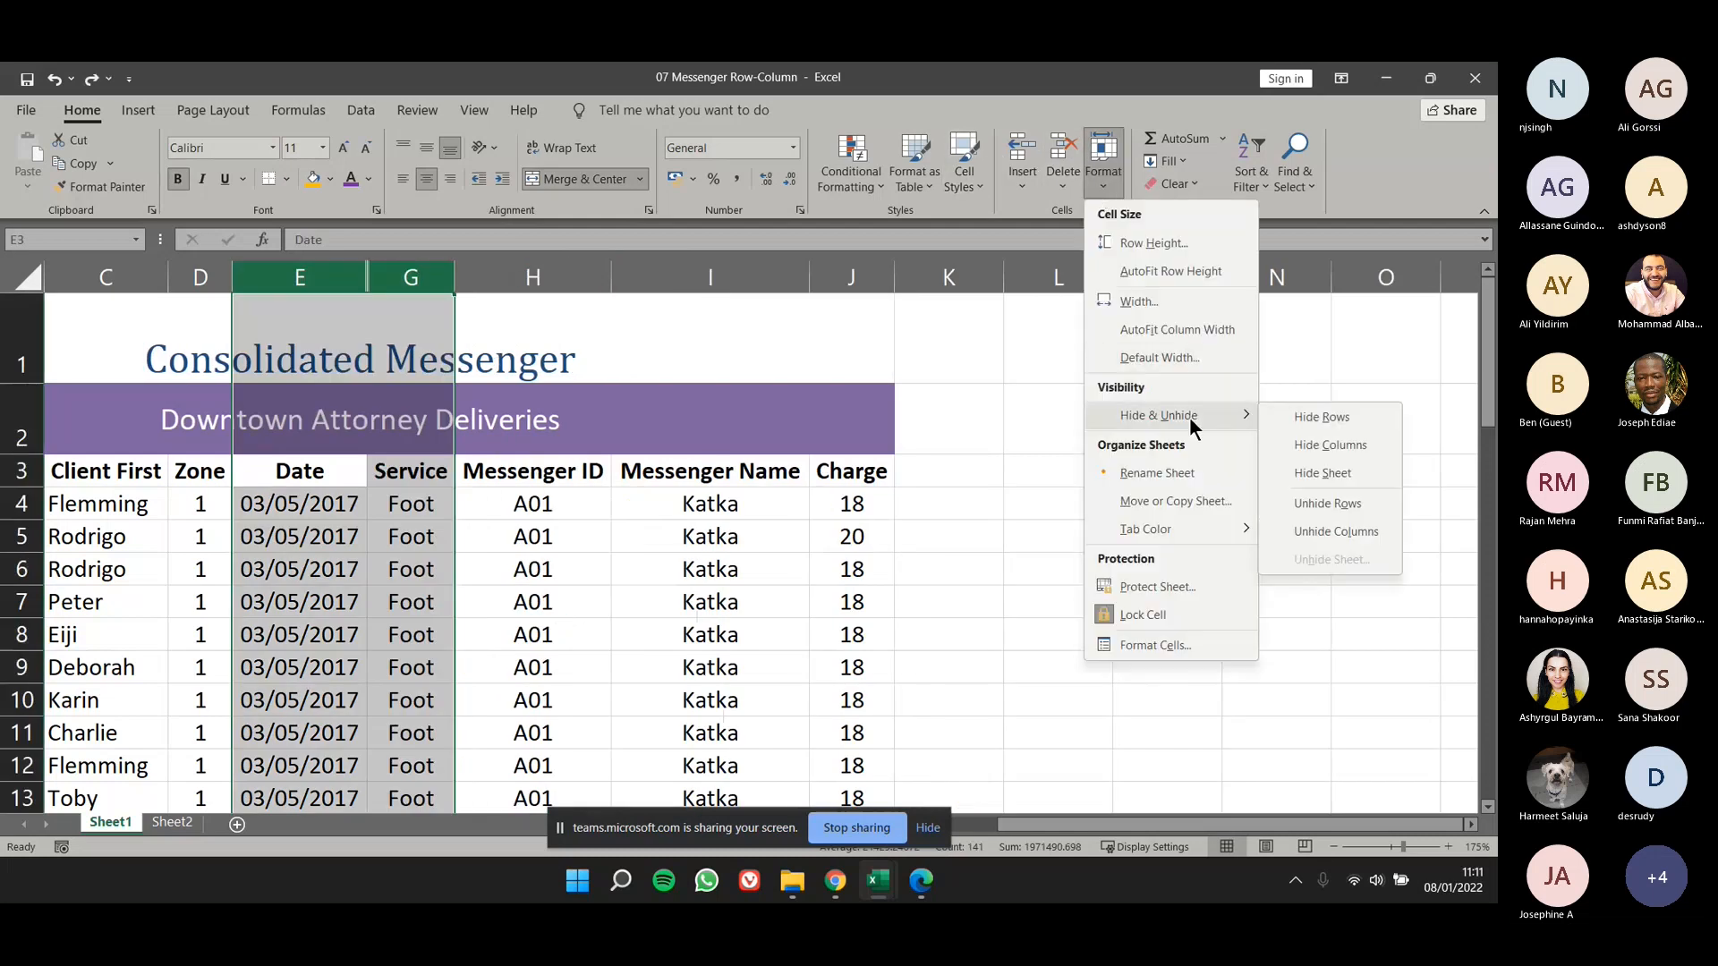
{"action": "left_click", "coordinate": [1333, 533]}
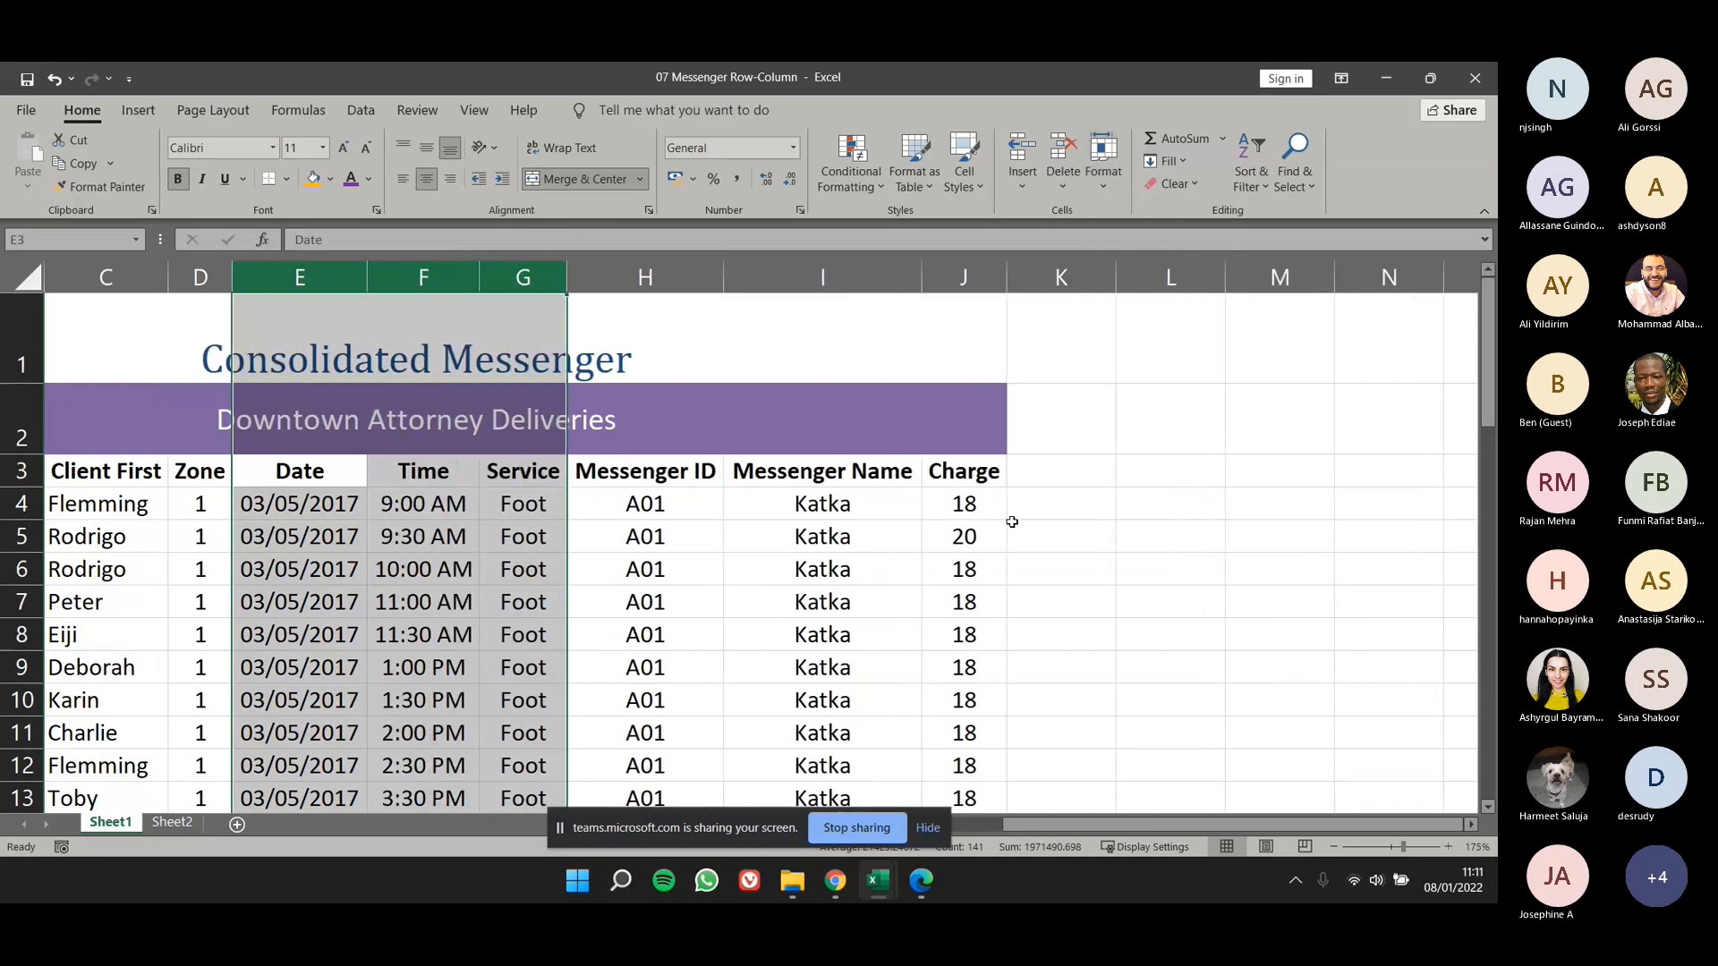
- Hide rows 6 to 15 of the delivery table and clear the row selection
{"action": "scroll", "coordinate": [597, 517], "scroll_direction": "down", "scroll_amount": 3}
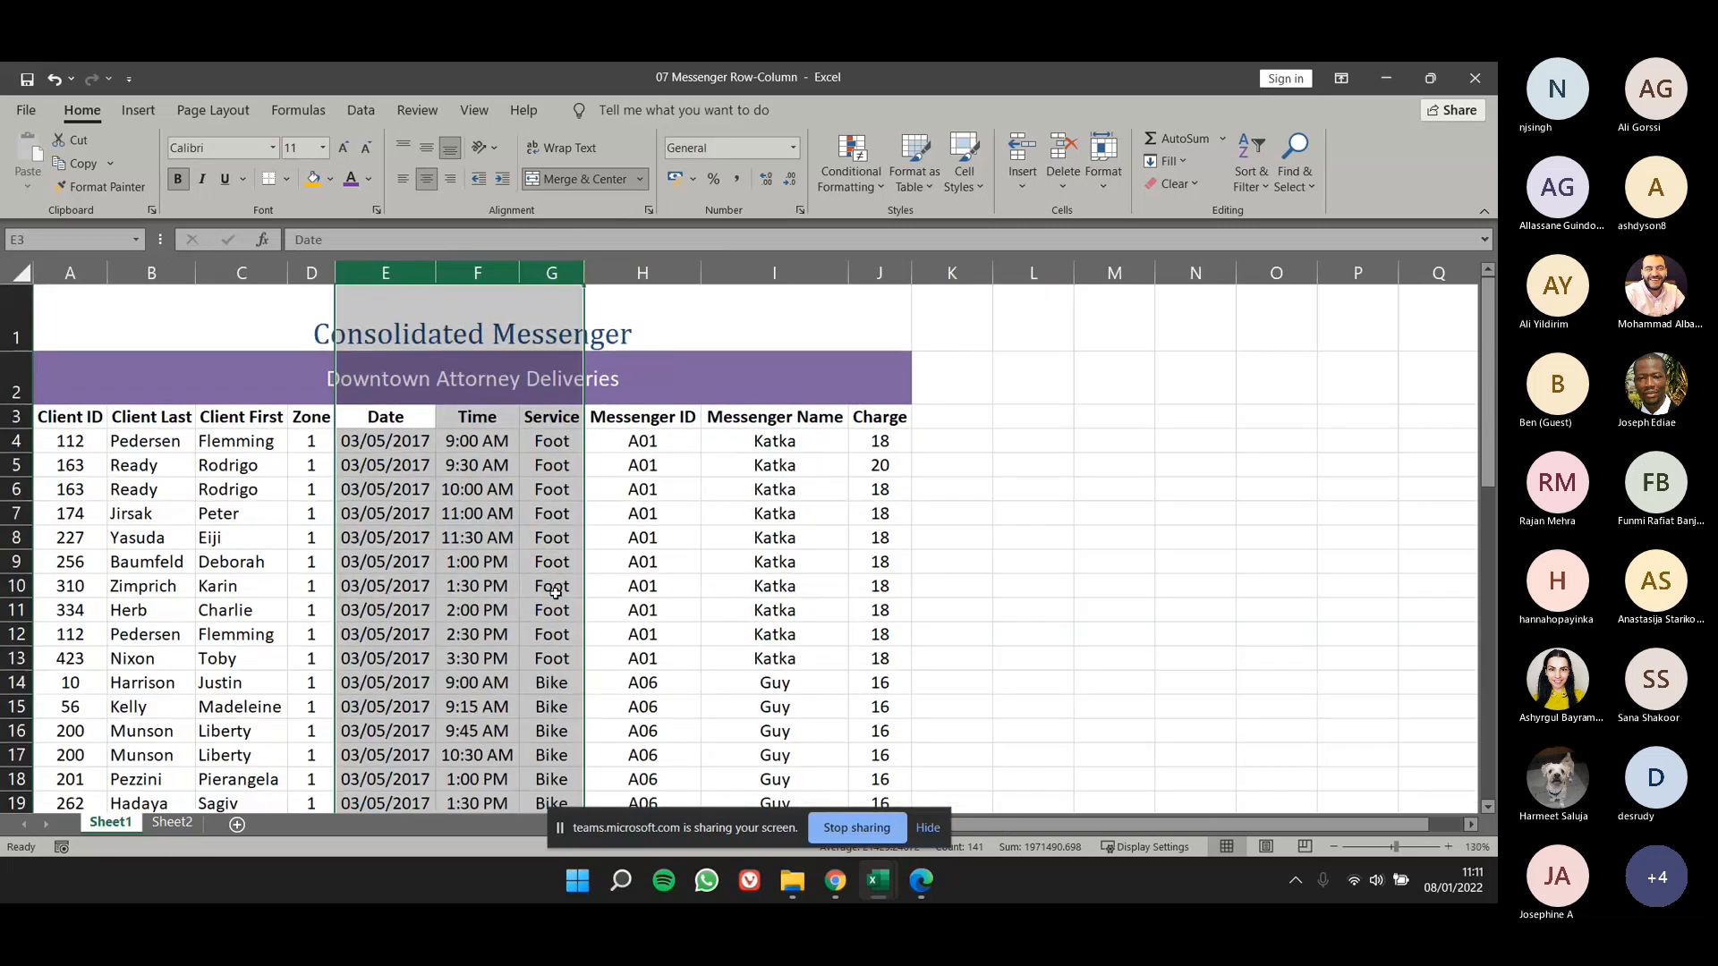
{"action": "scroll", "coordinate": [448, 649], "scroll_direction": "down", "scroll_amount": 1}
{"action": "left_click", "coordinate": [214, 662]}
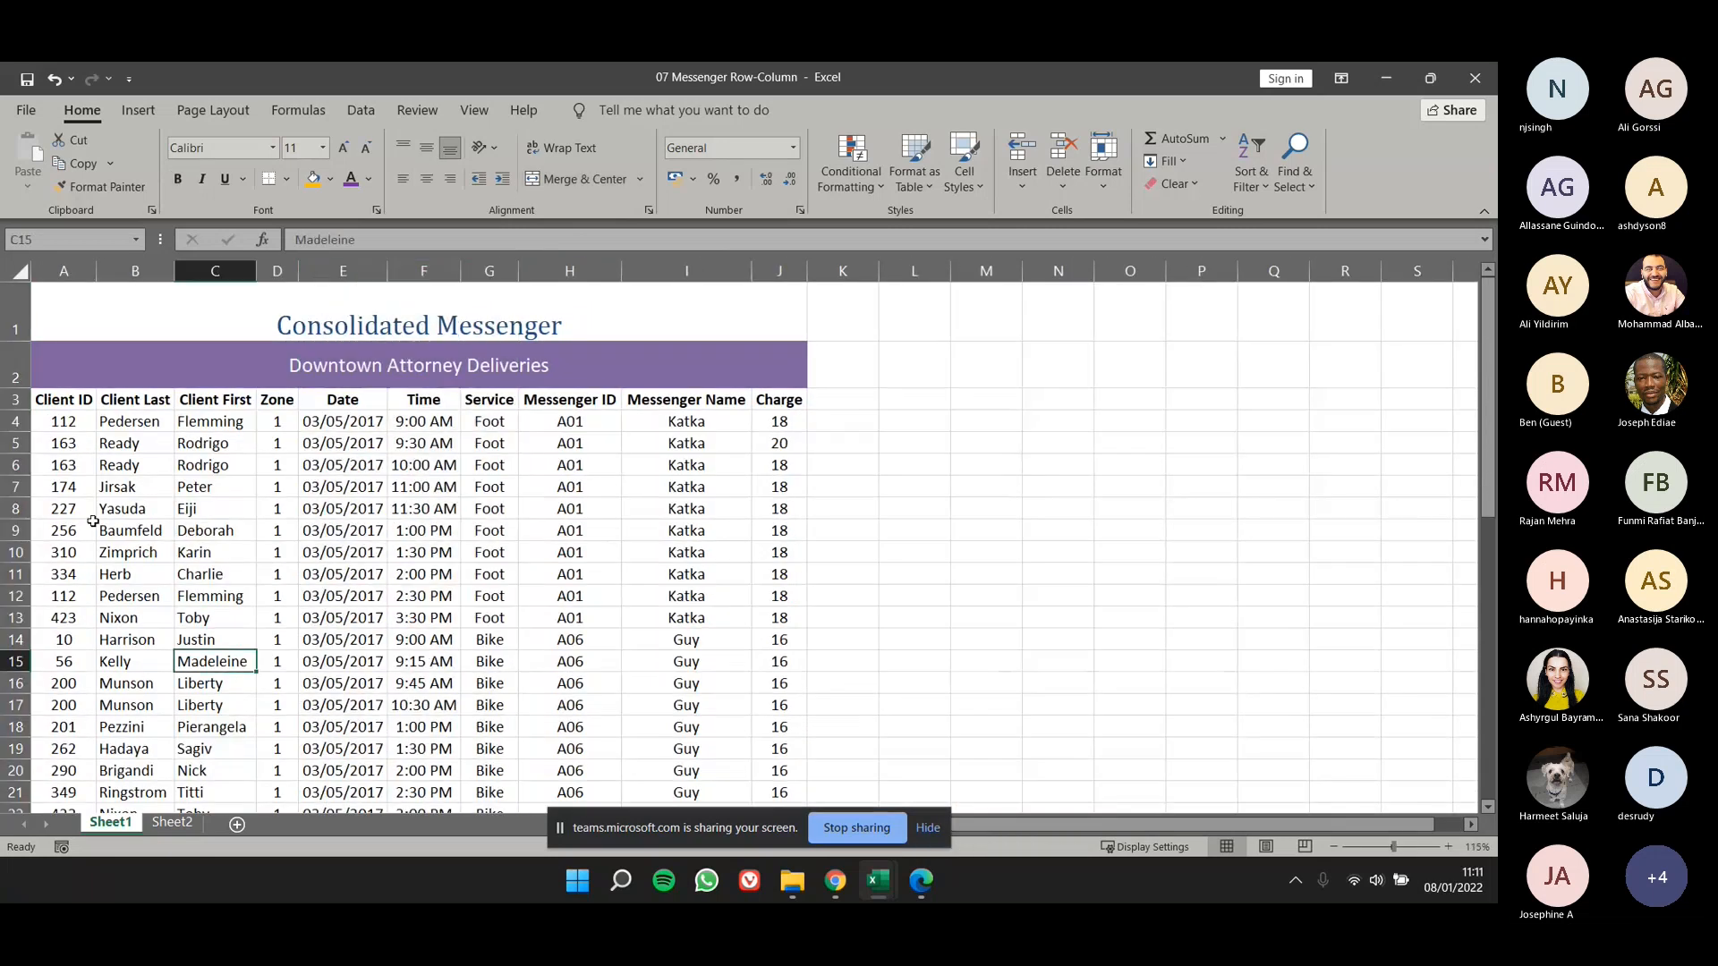
{"action": "left_click_drag", "start_coordinate": [16, 465], "coordinate": [10, 664]}
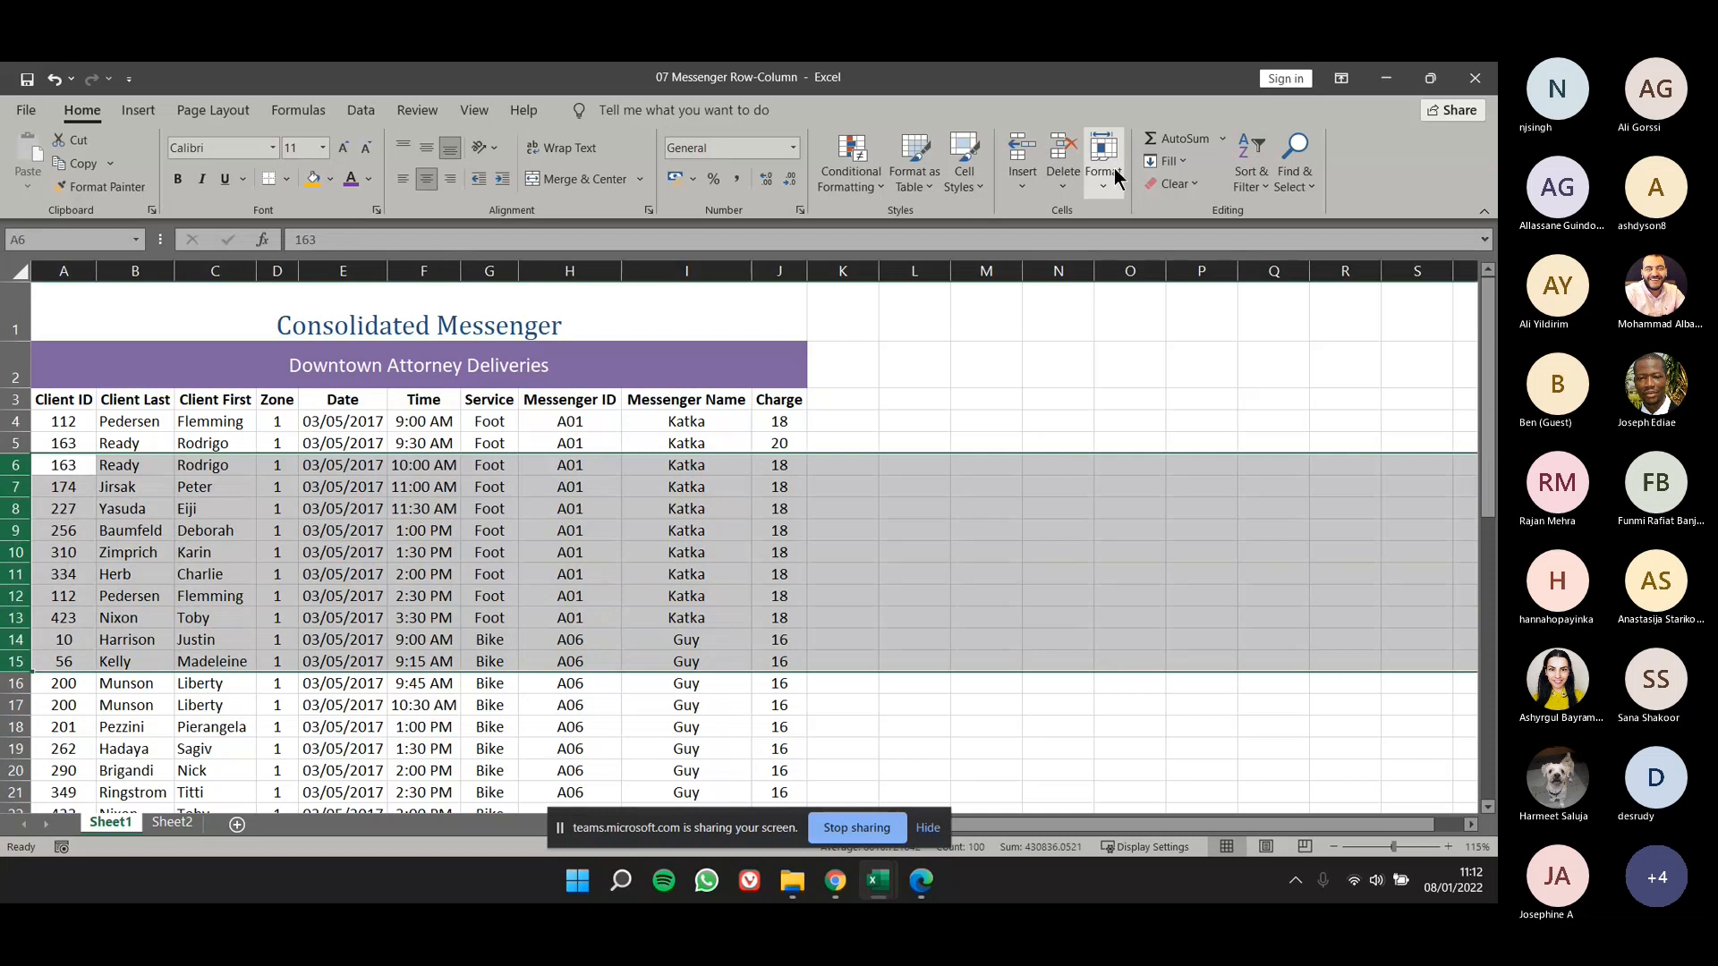
{"action": "right_click", "coordinate": [24, 513]}
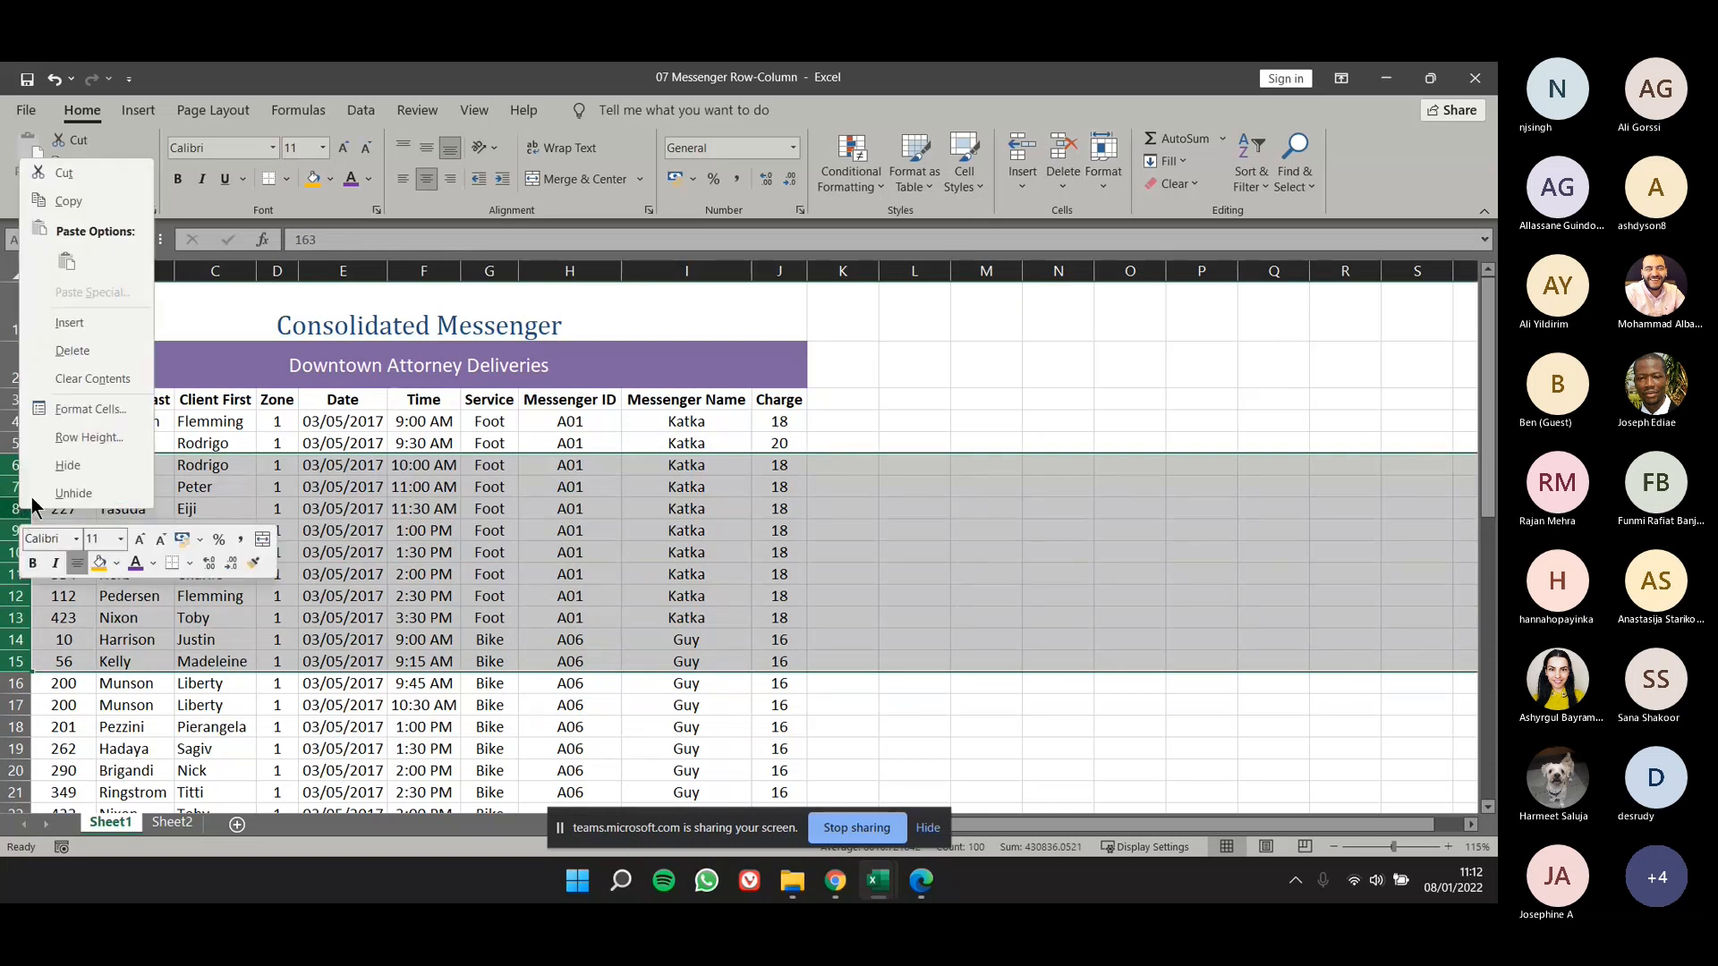
{"action": "left_click", "coordinate": [56, 470]}
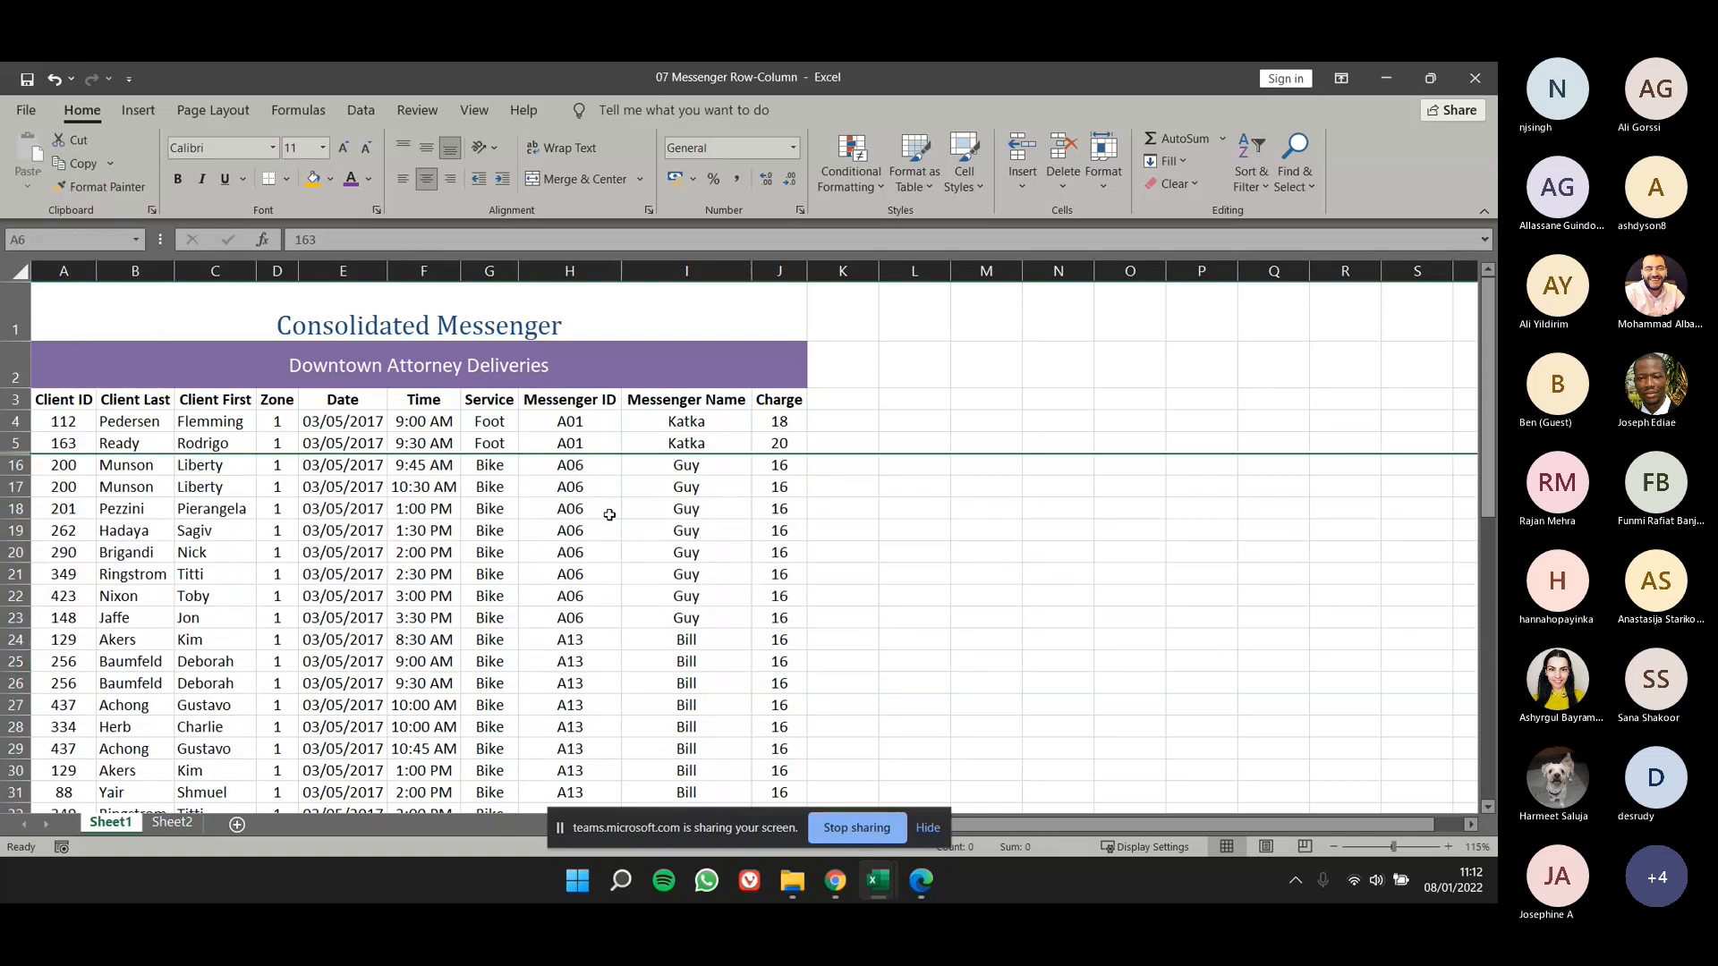
{"action": "left_click", "coordinate": [270, 571]}
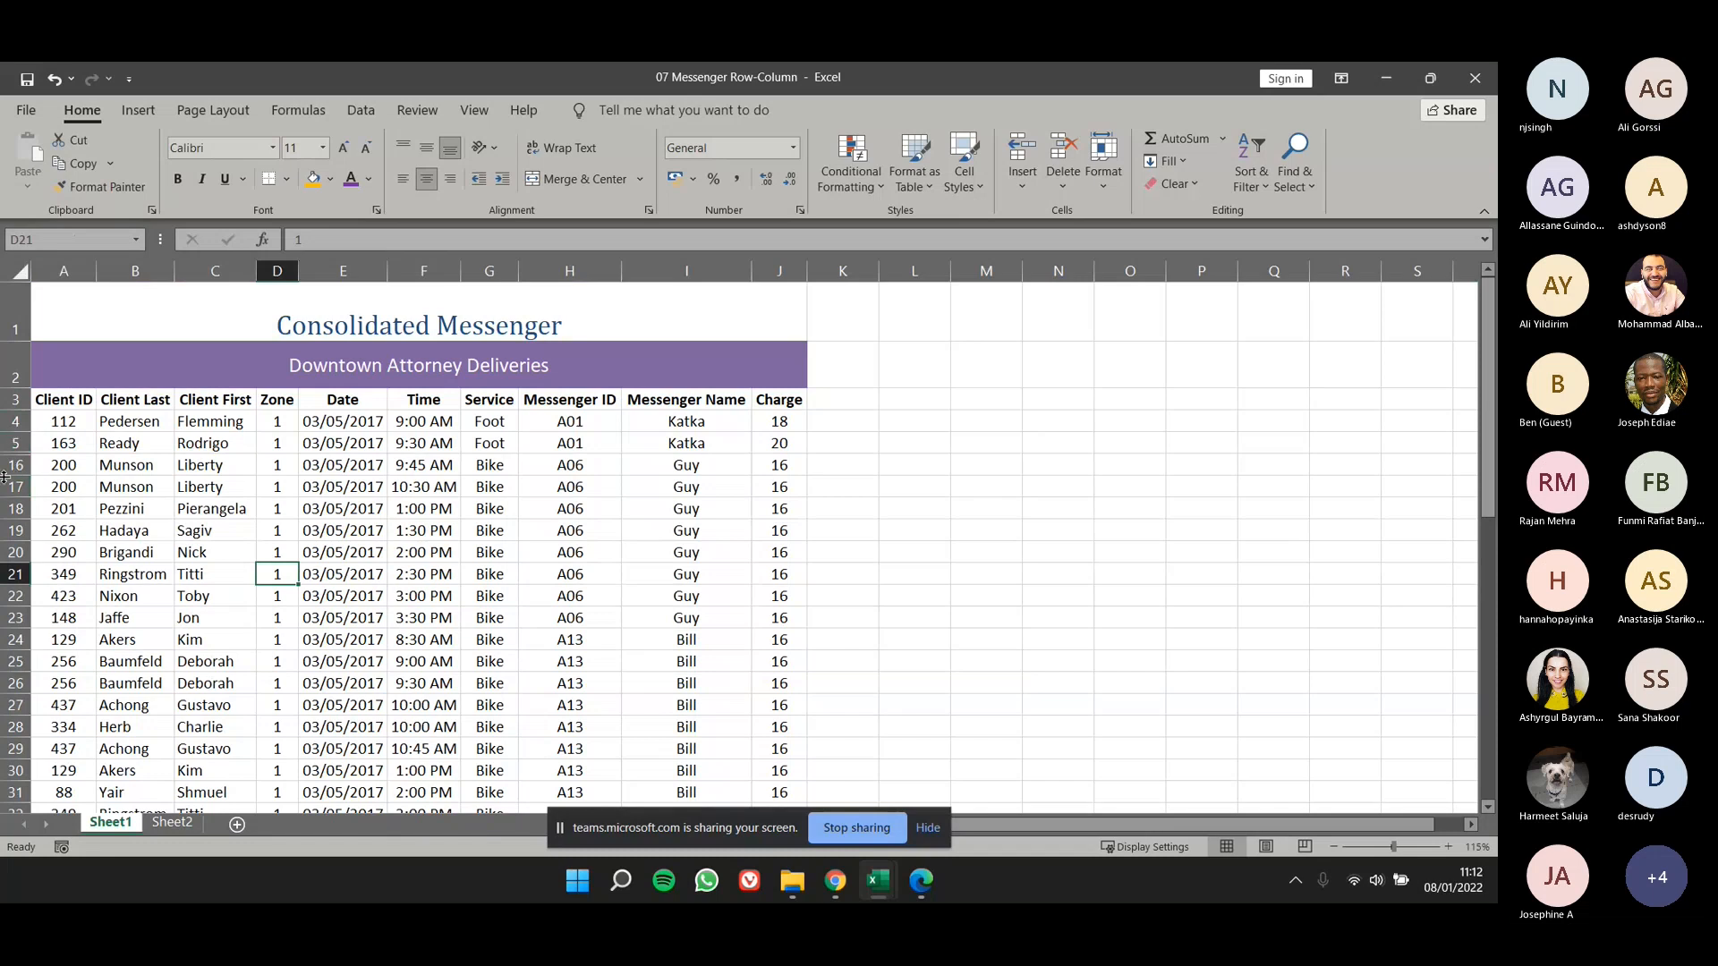
- Unhide rows 6 to 15 by selecting the adjoining rows 5 and 16
{"action": "scroll", "coordinate": [9, 475], "scroll_direction": "up", "scroll_amount": 3, "text": "ctrl"}
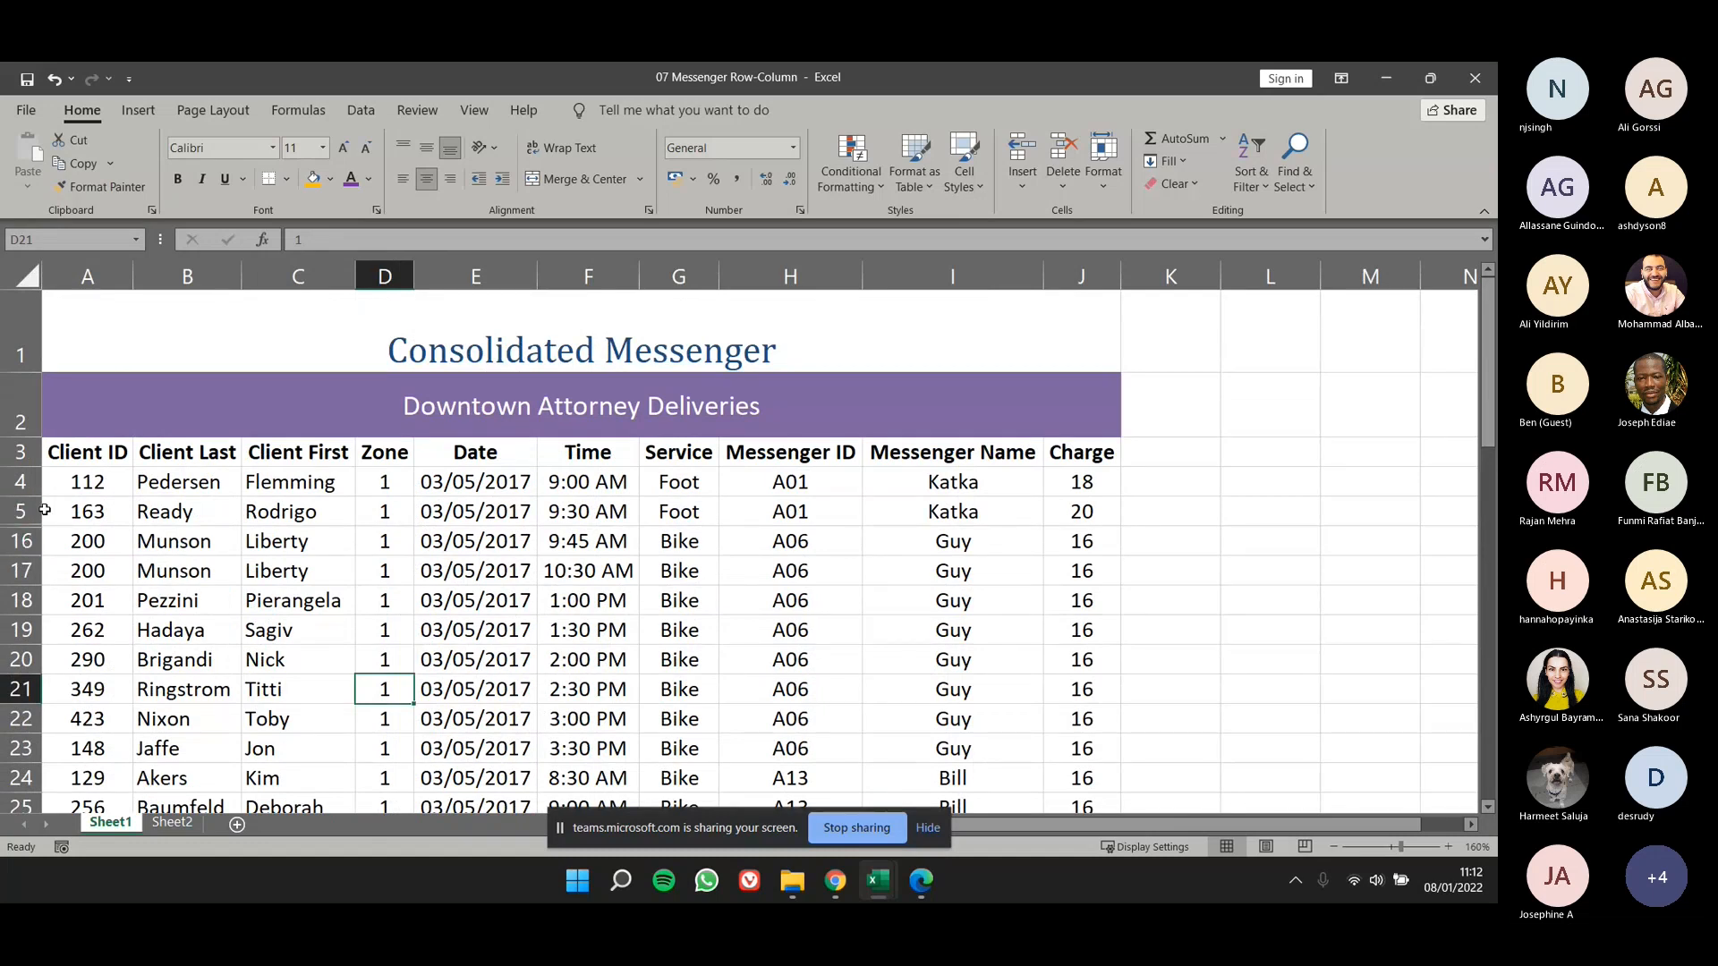
{"action": "left_click_drag", "start_coordinate": [21, 512], "coordinate": [22, 542]}
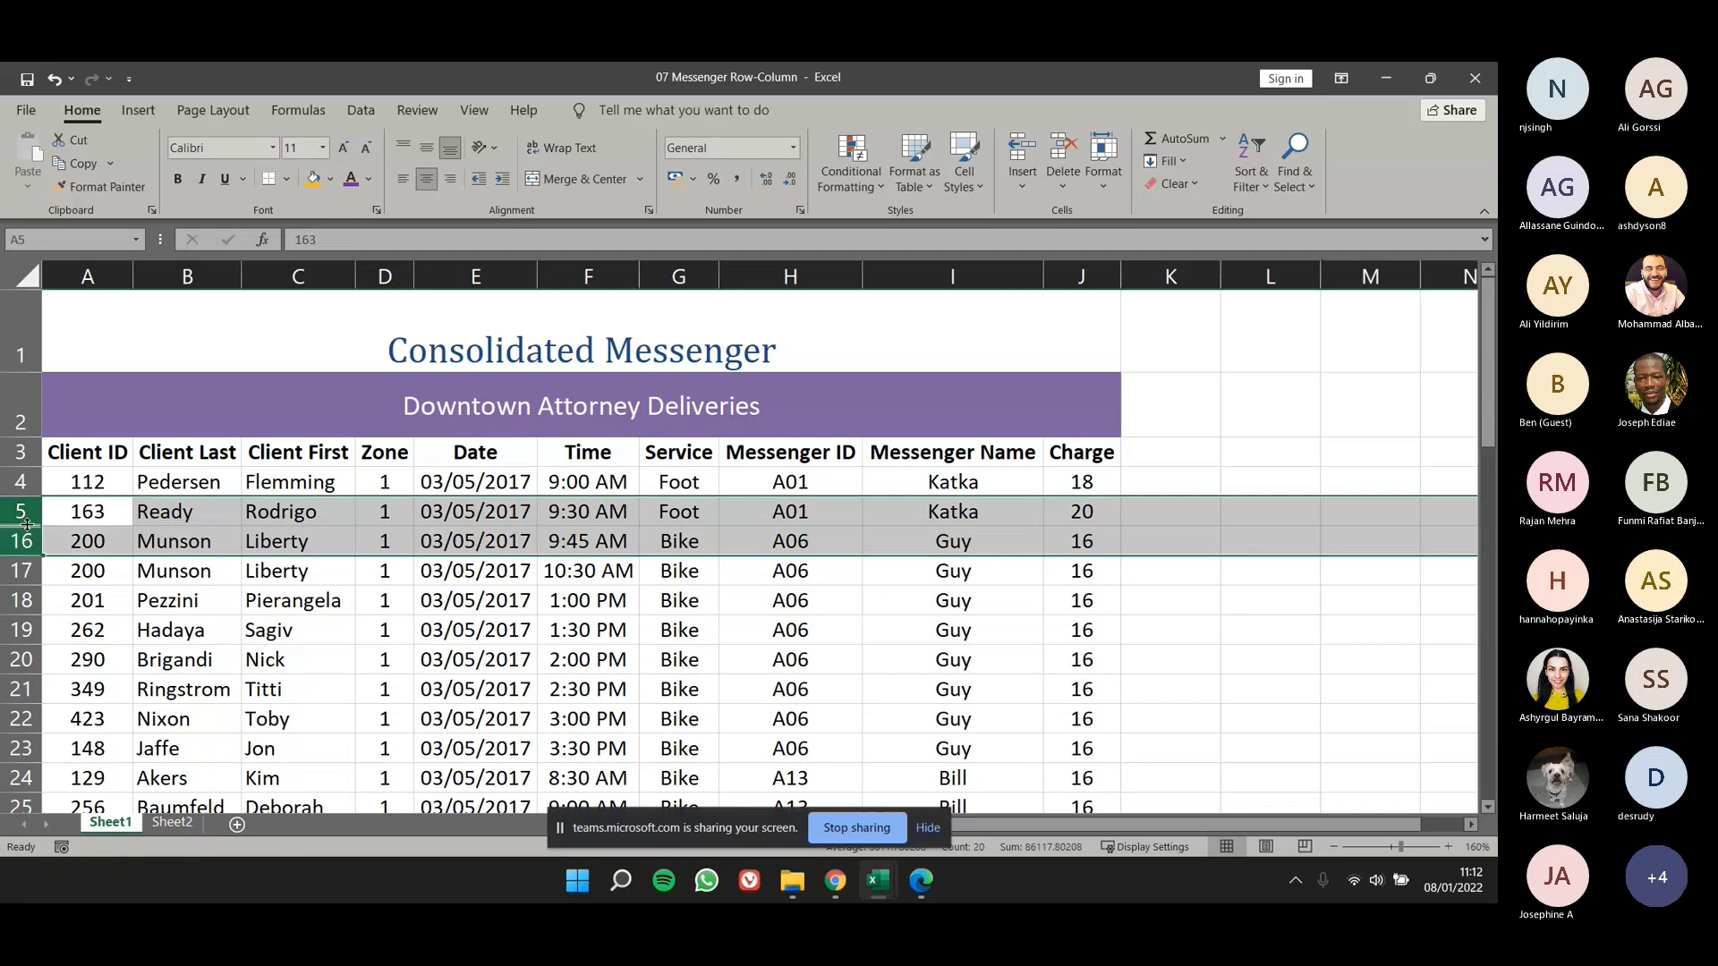
{"action": "right_click", "coordinate": [27, 520]}
{"action": "left_click", "coordinate": [79, 497]}
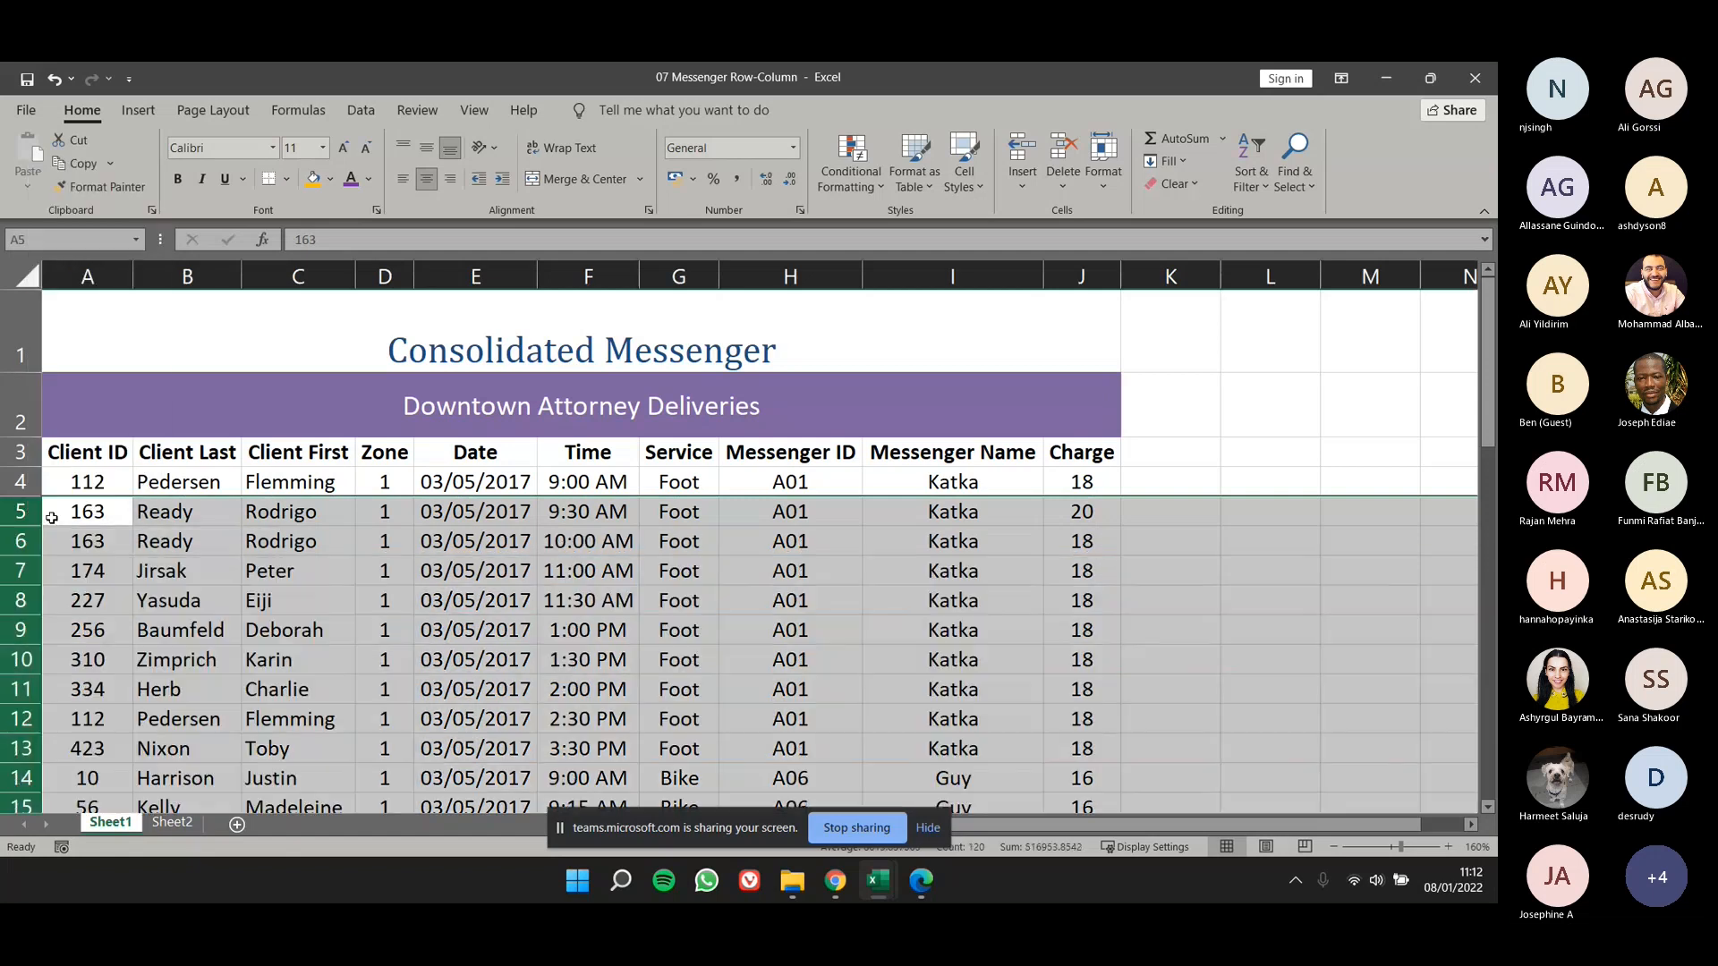
{"action": "scroll", "coordinate": [208, 555], "scroll_direction": "down", "scroll_amount": 2, "text": "ctrl"}
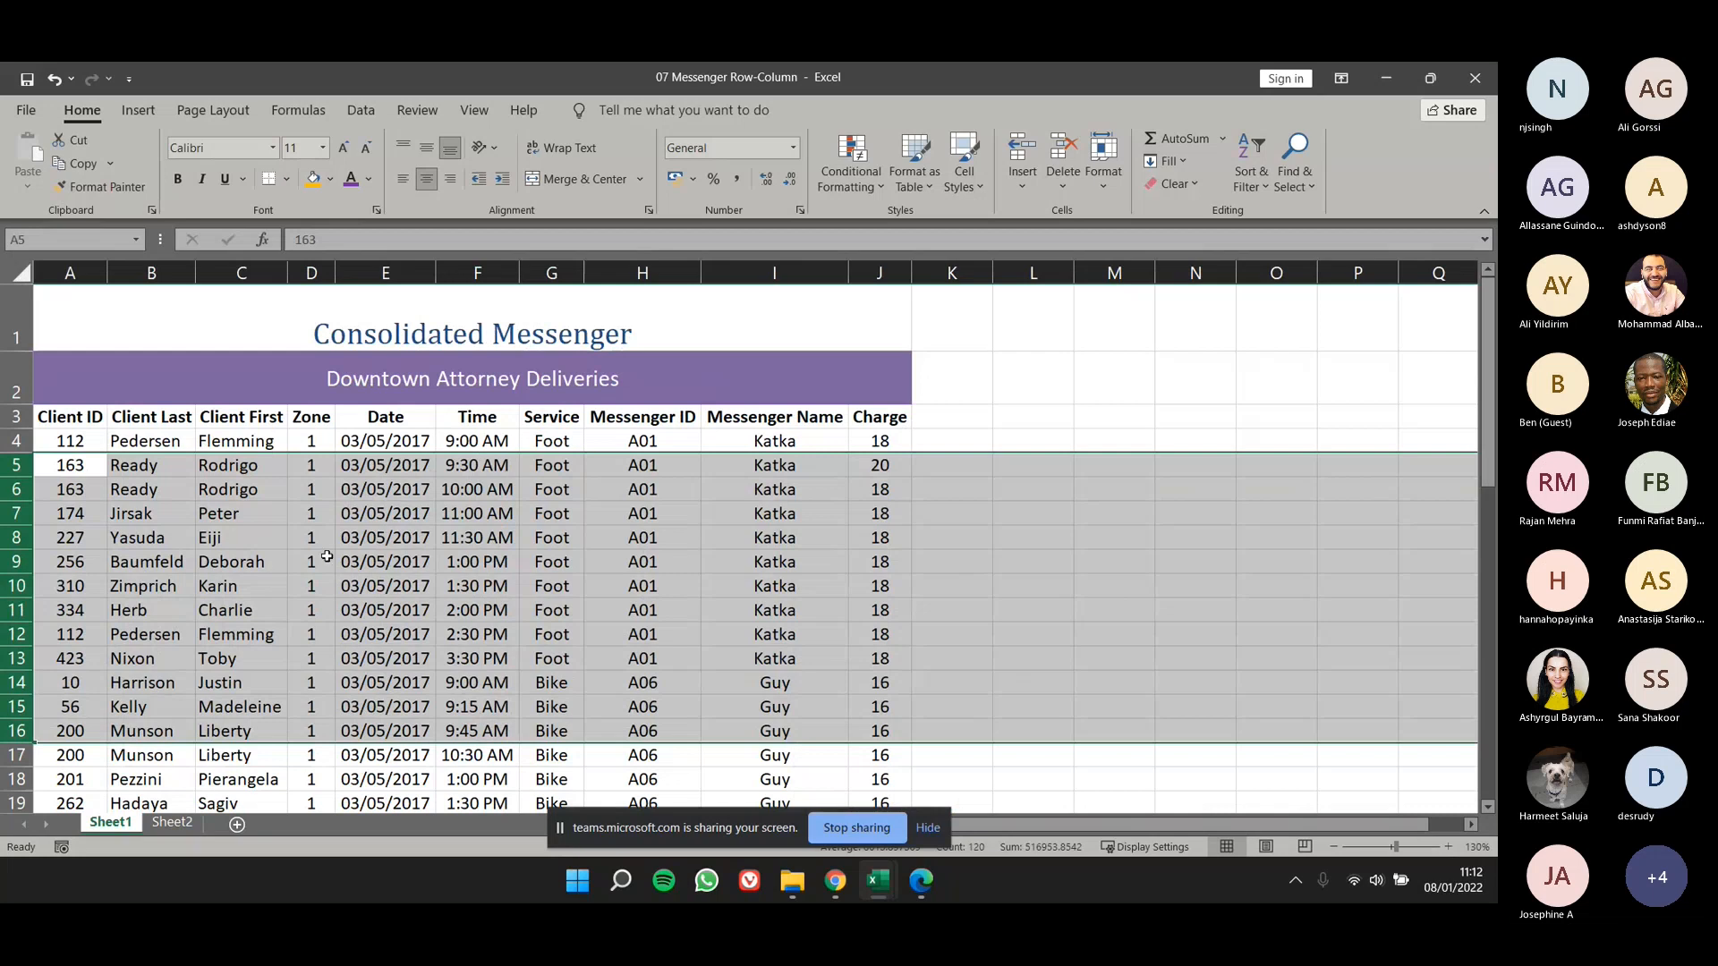
{"action": "key", "text": "alt+Tab"}
{"action": "scroll", "coordinate": [354, 460], "scroll_direction": "down", "scroll_amount": 1}
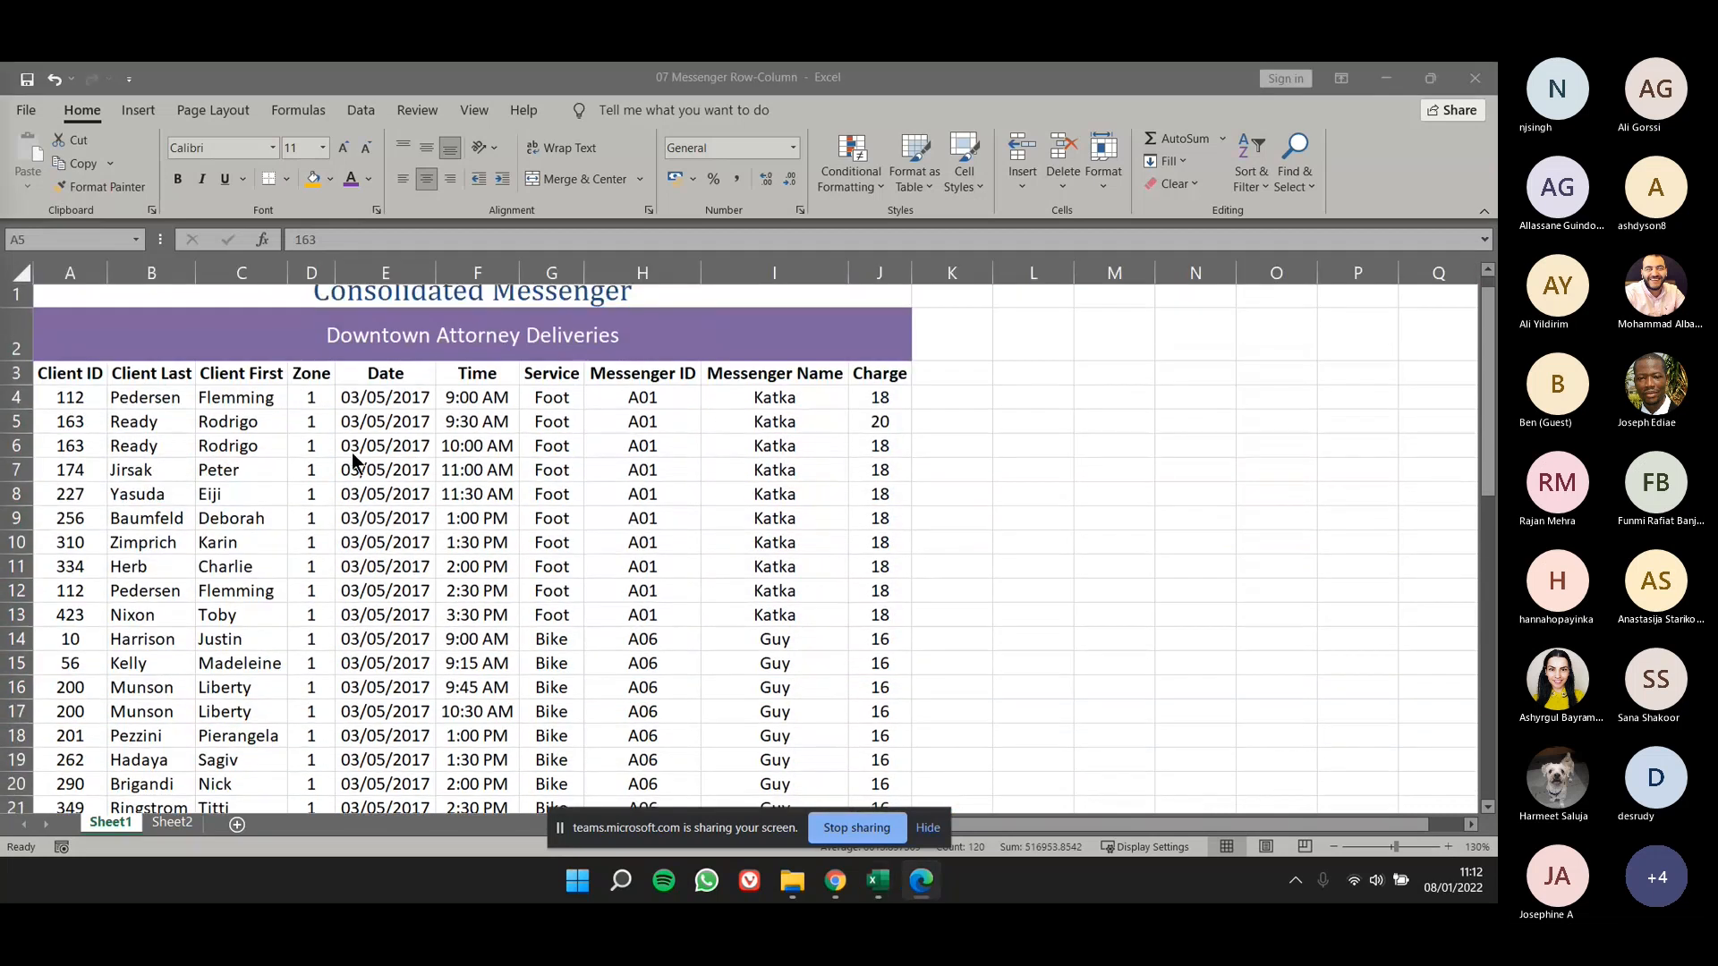
{"action": "scroll", "coordinate": [353, 460], "scroll_direction": "up", "scroll_amount": 1}
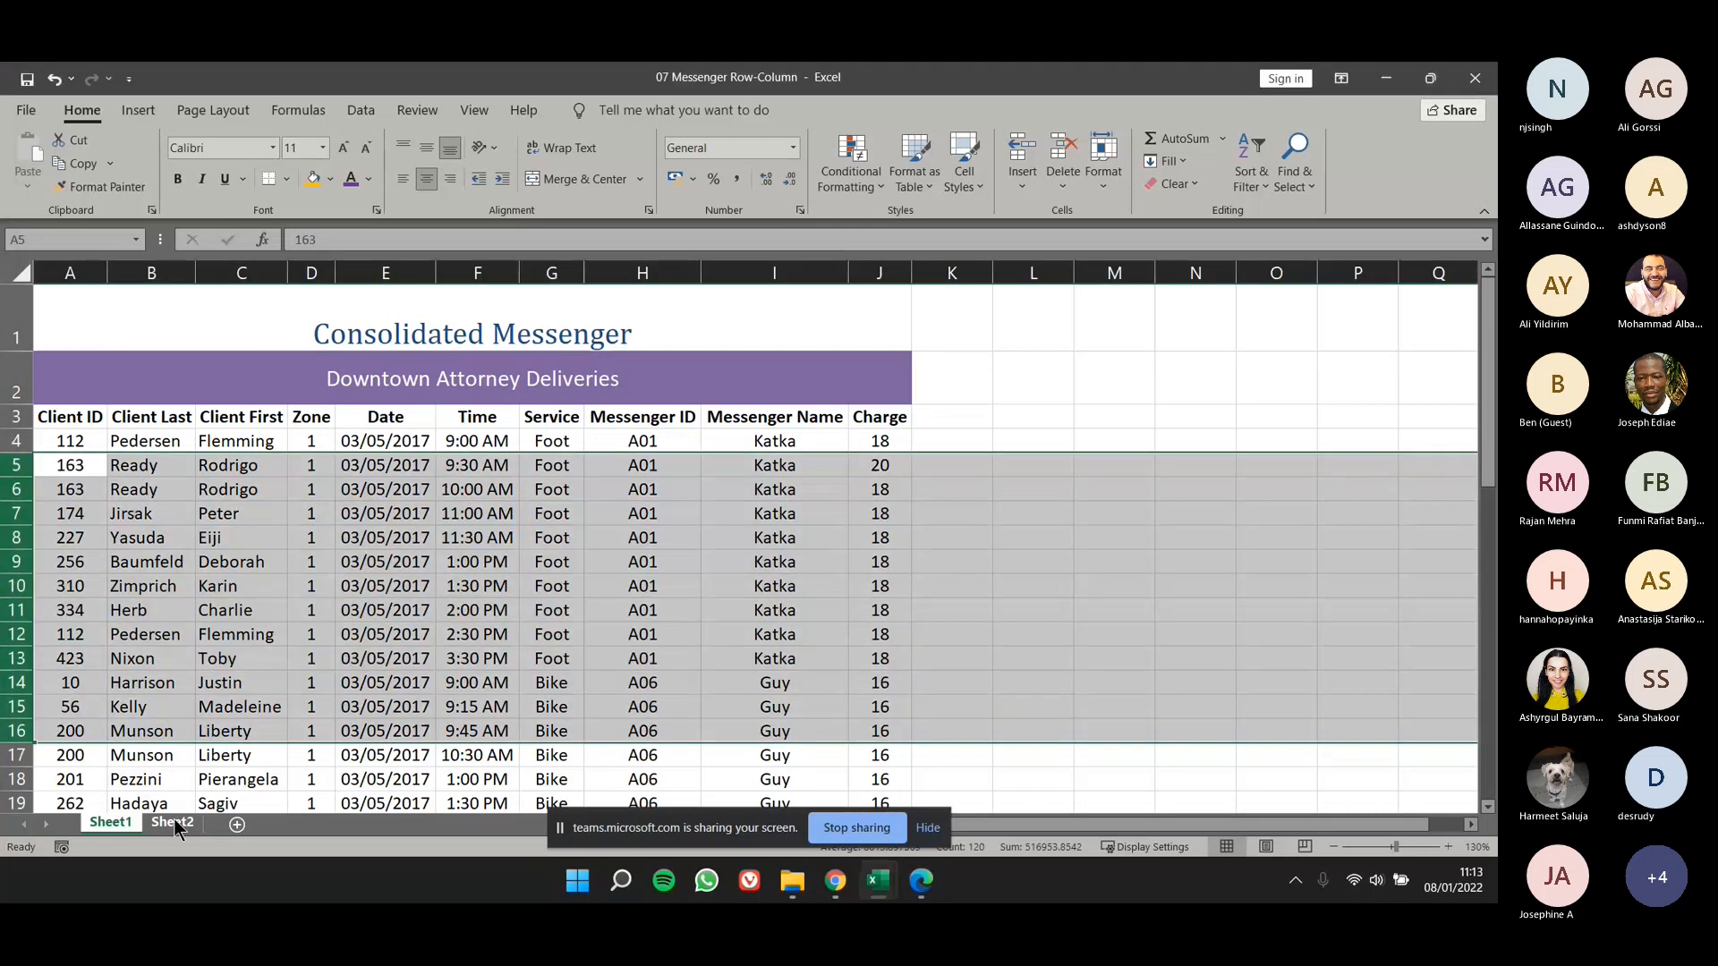
- Copy rows 2 to 7 of the 2017 Totals per Messenger table on Sheet2
{"action": "left_click", "coordinate": [174, 821]}
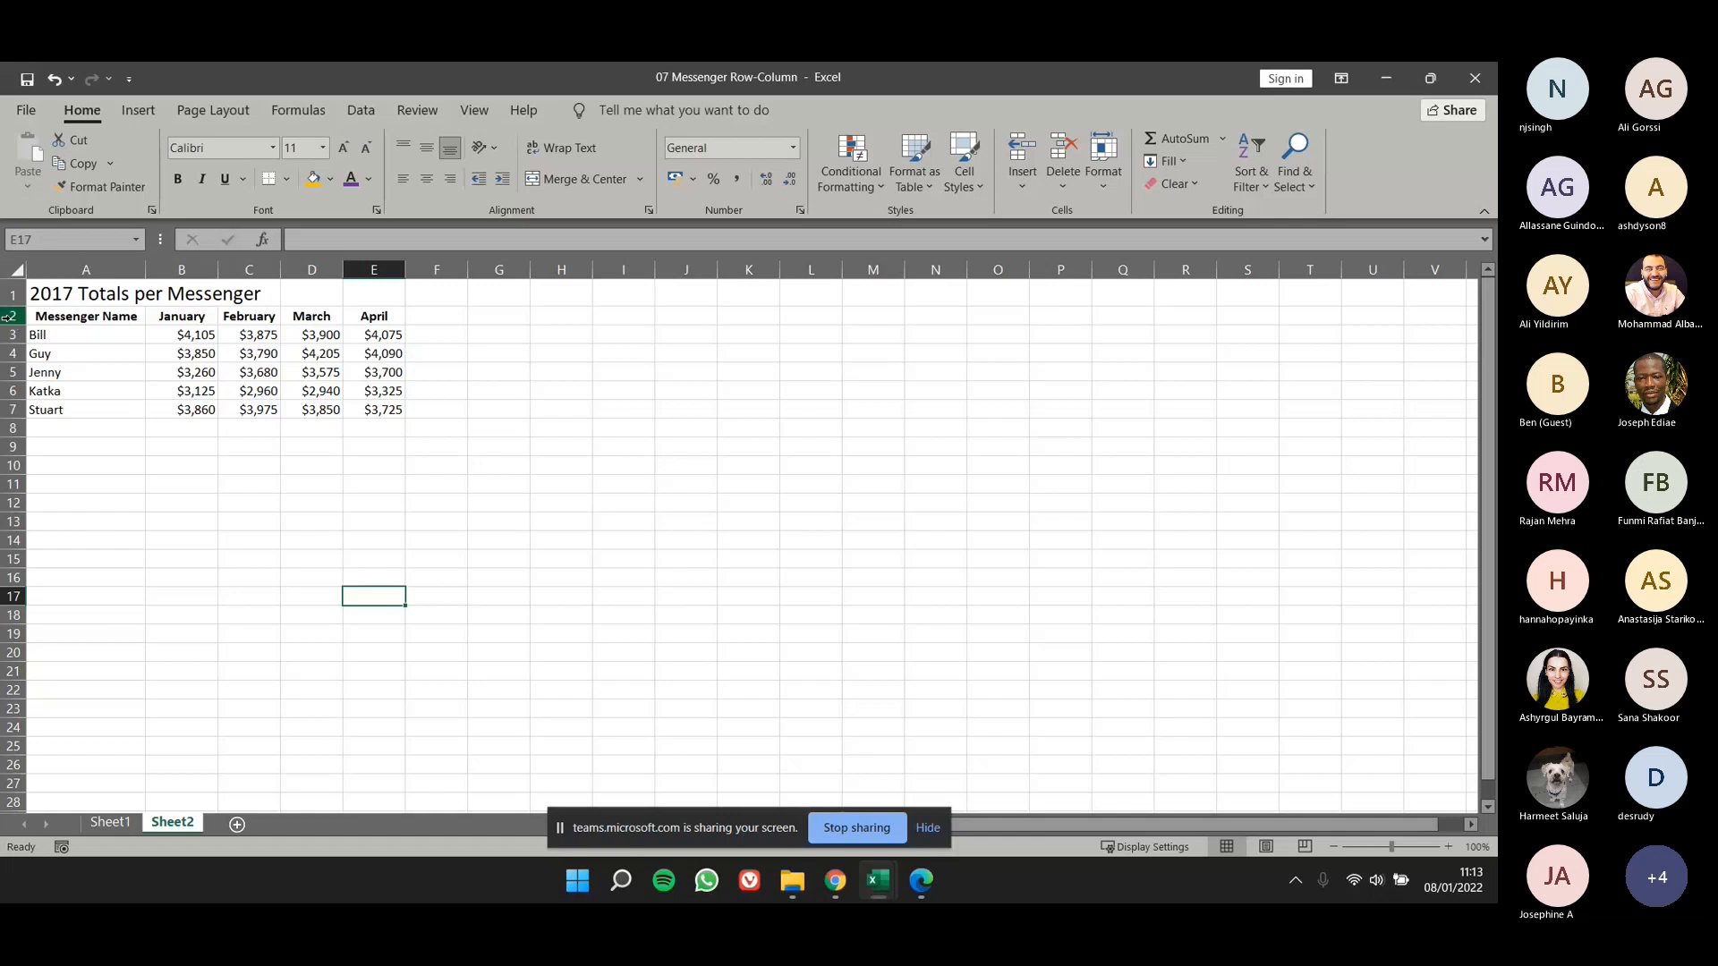
{"action": "left_click_drag", "start_coordinate": [8, 316], "coordinate": [10, 412]}
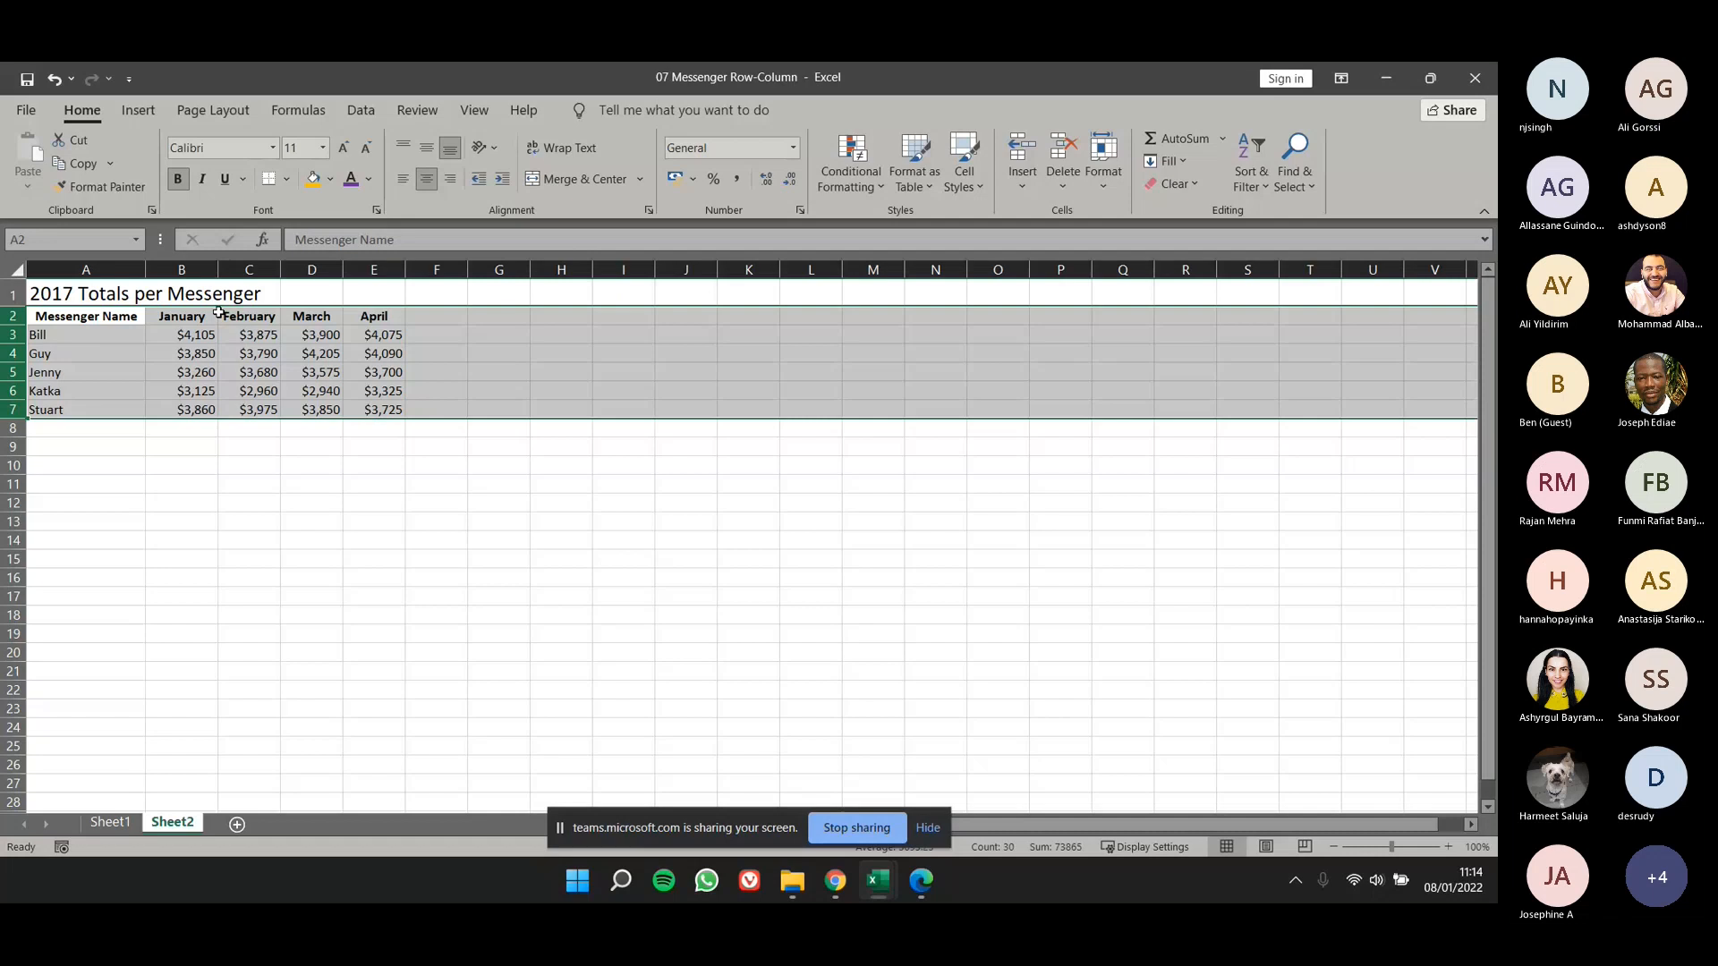
{"action": "key", "text": "ctrl+c"}
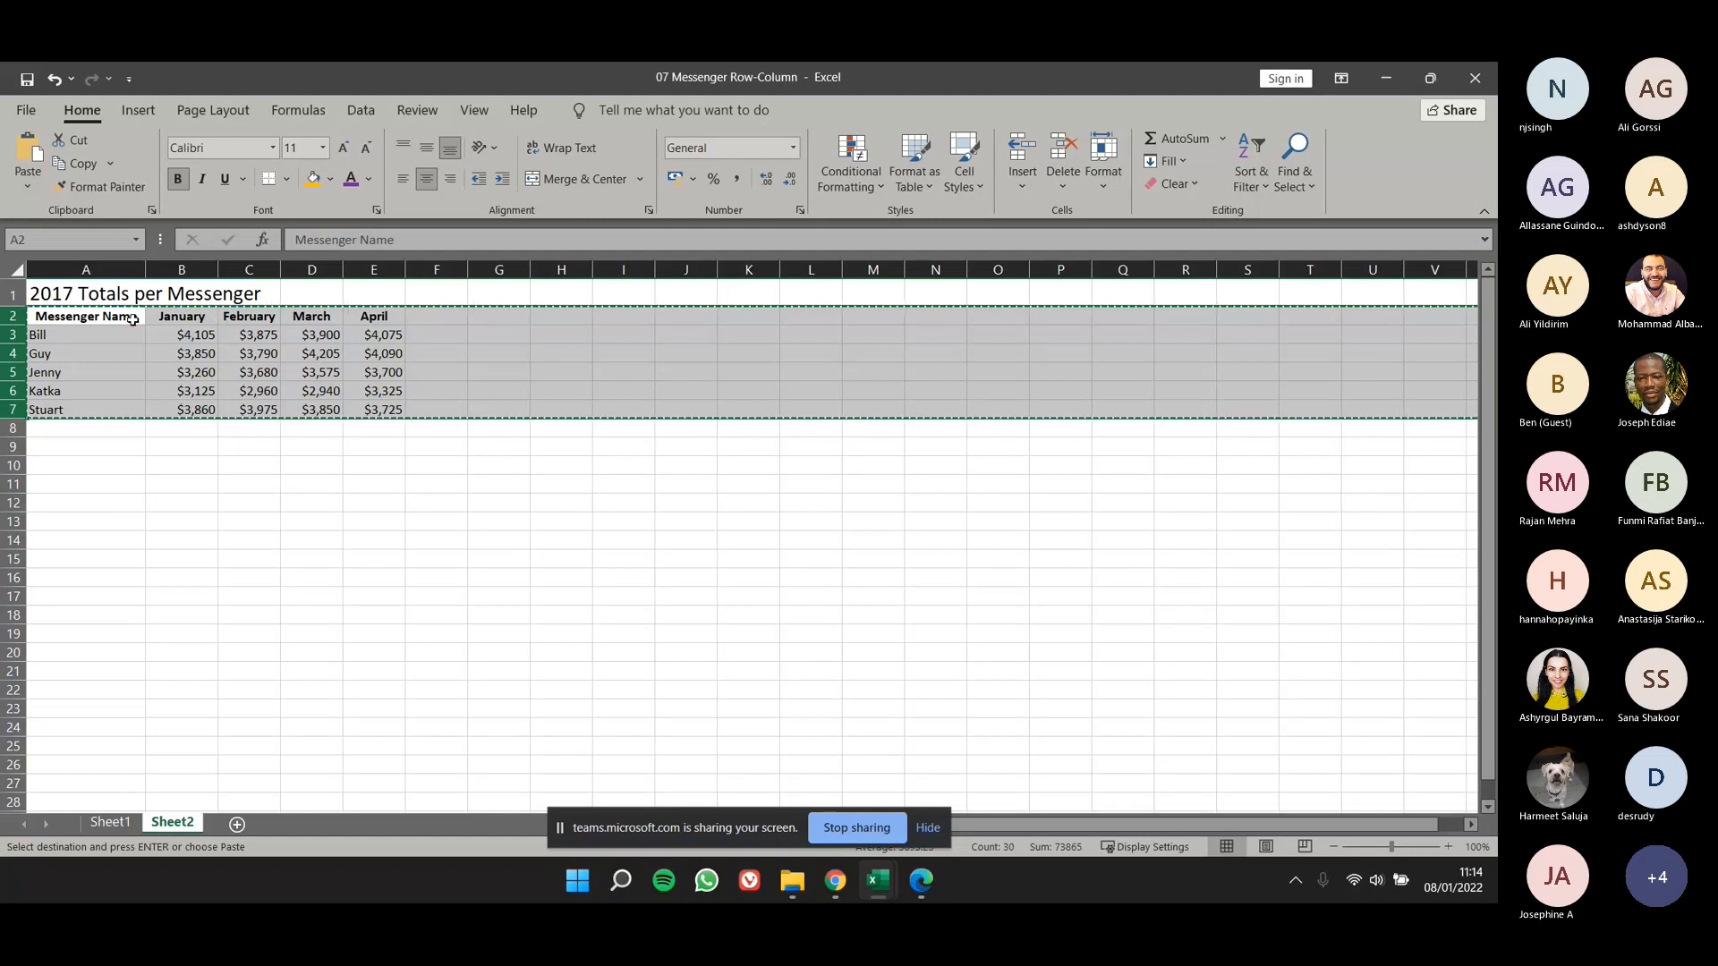
- Try to paste the copied rows over themselves using Paste Special with All and Transpose
{"action": "left_click", "coordinate": [31, 188]}
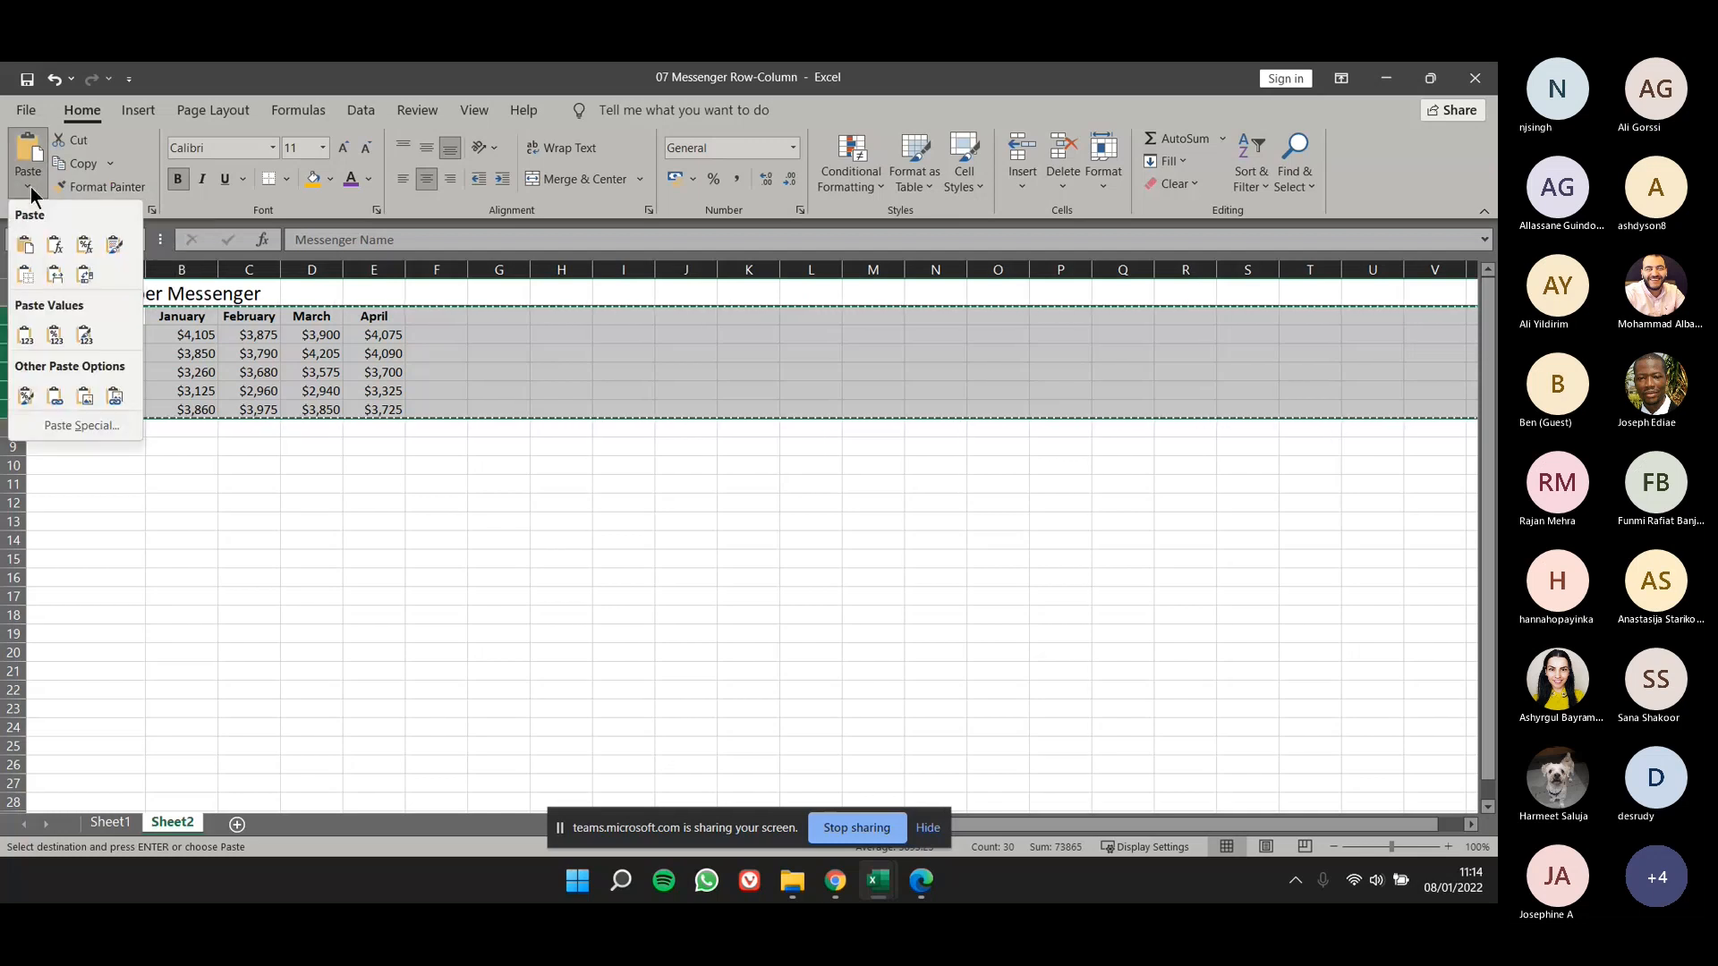
{"action": "left_click", "coordinate": [61, 426]}
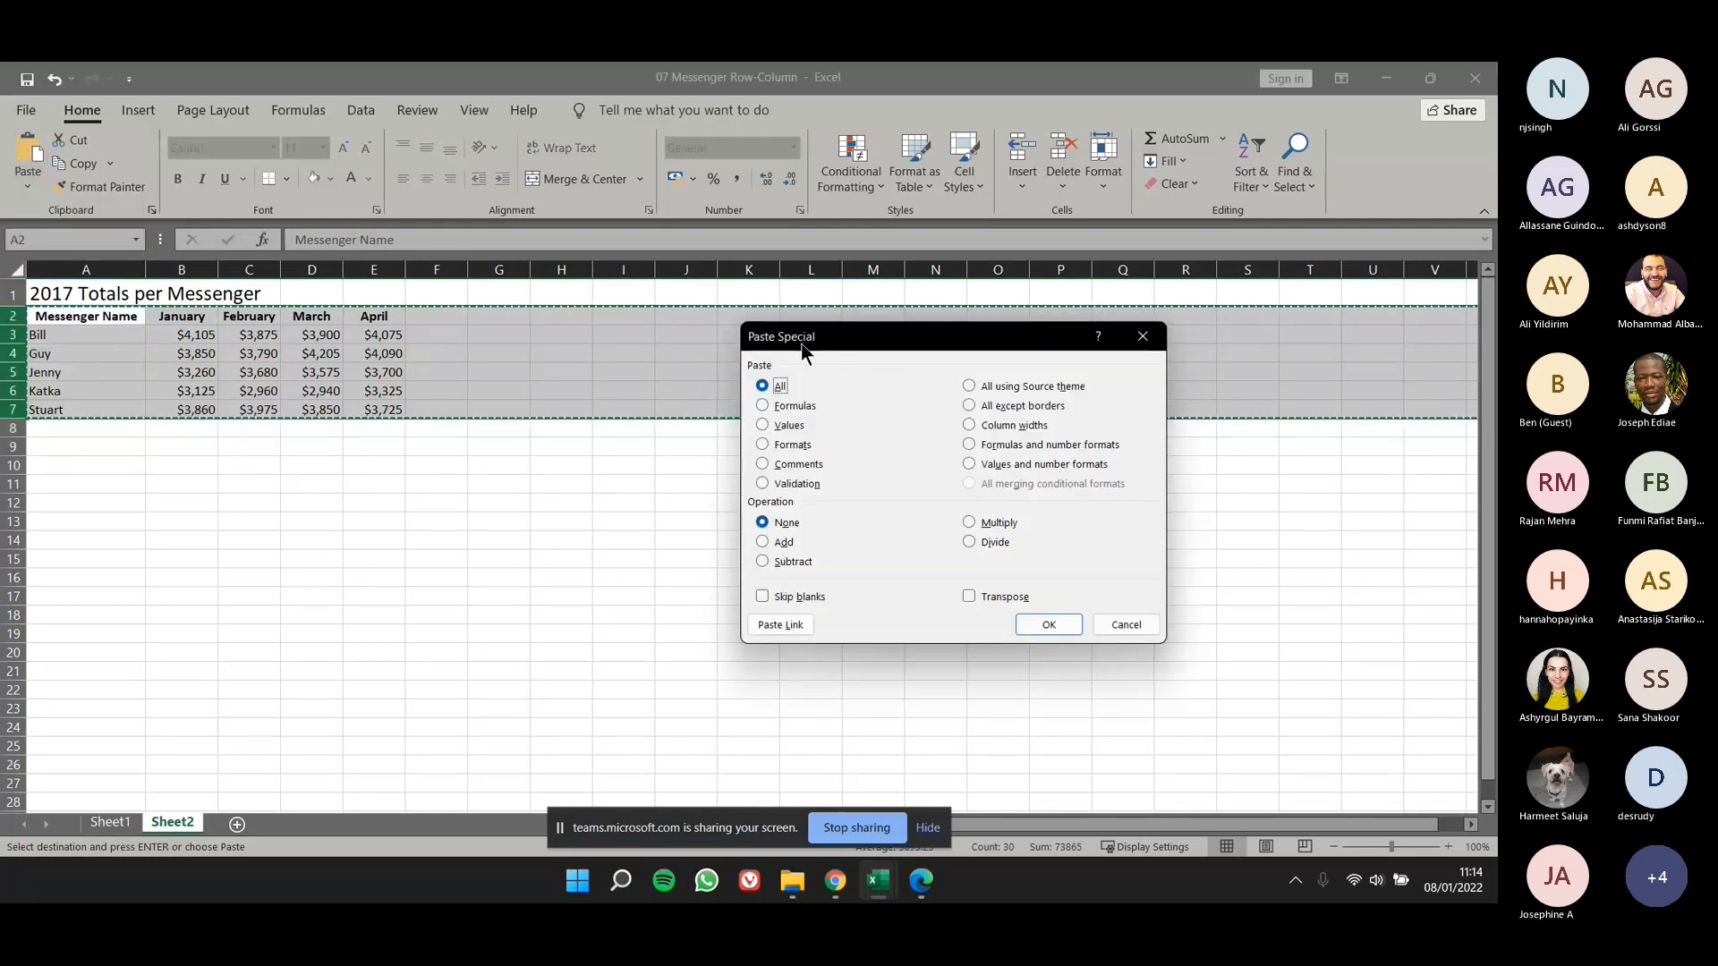
{"action": "left_click_drag", "start_coordinate": [798, 350], "coordinate": [678, 376]}
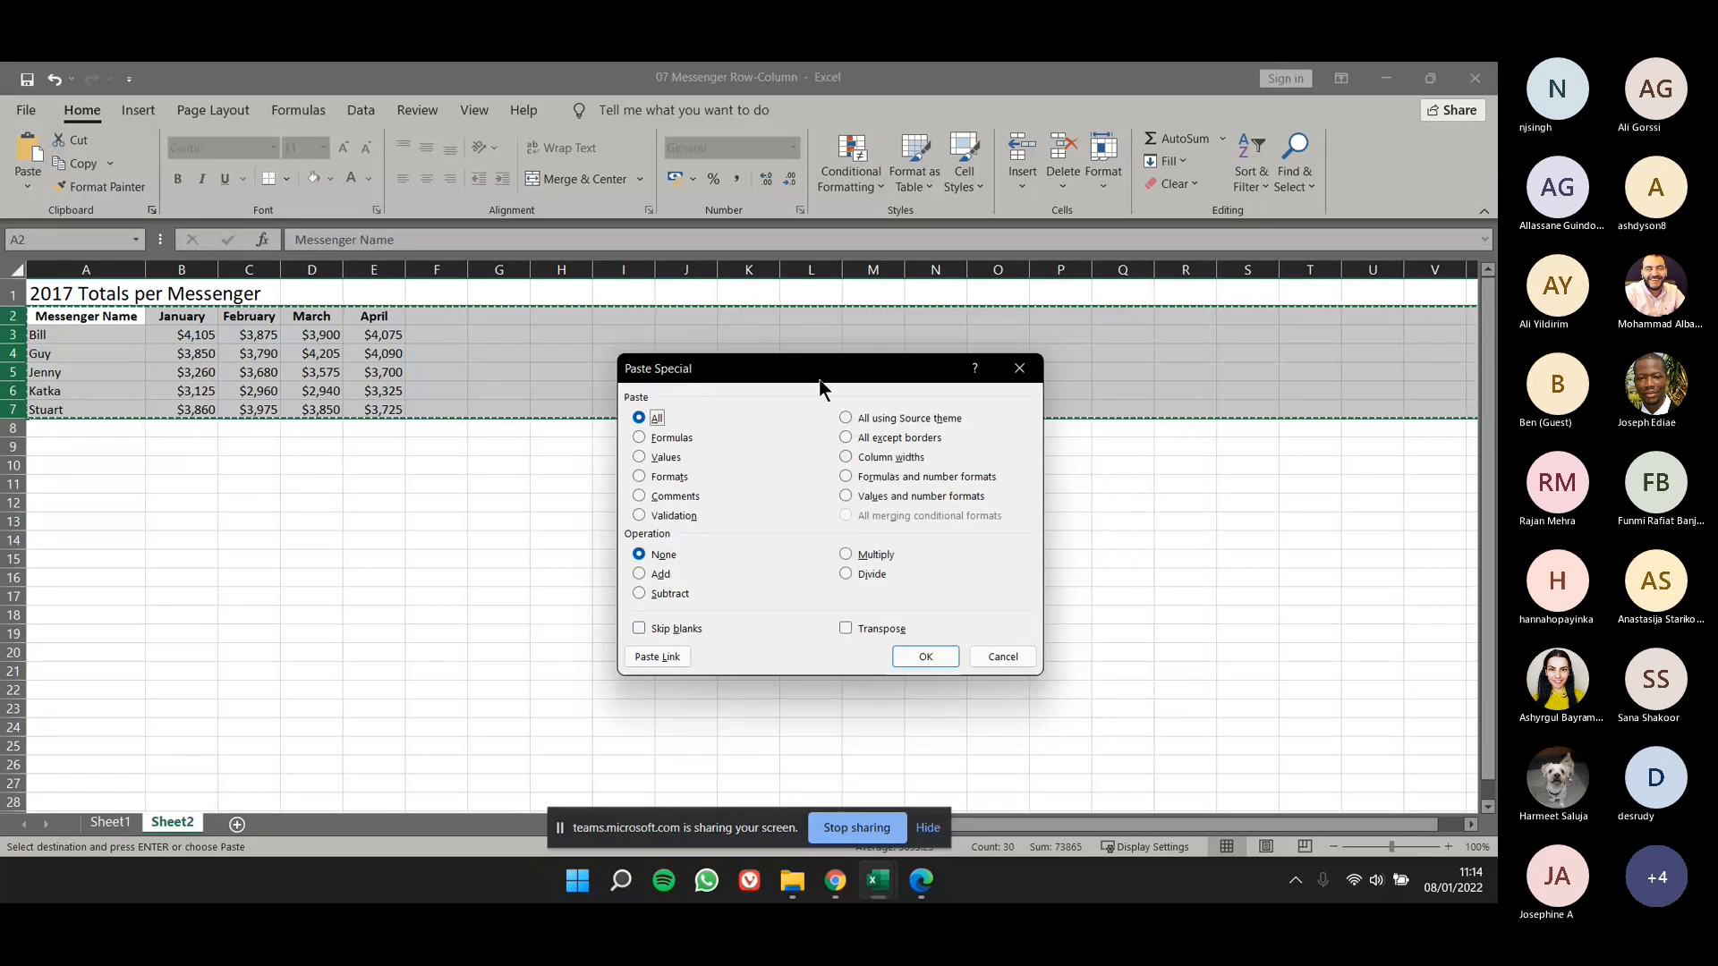
{"action": "left_click_drag", "start_coordinate": [819, 385], "coordinate": [812, 403]}
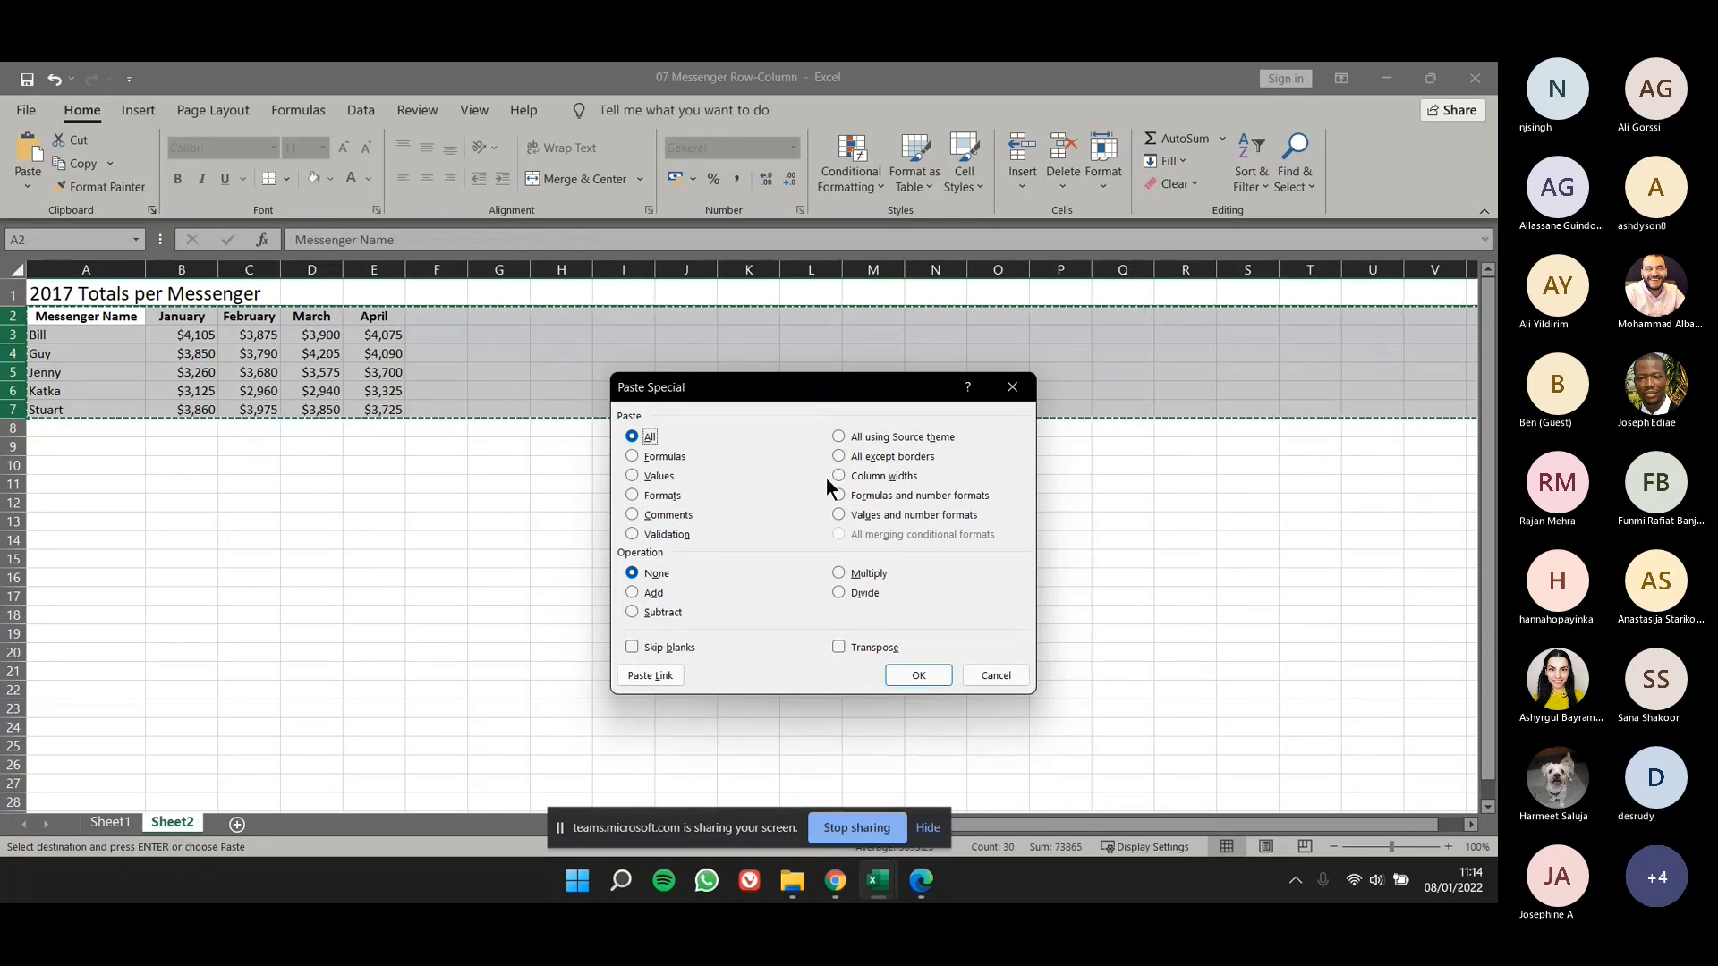
{"action": "left_click", "coordinate": [839, 652]}
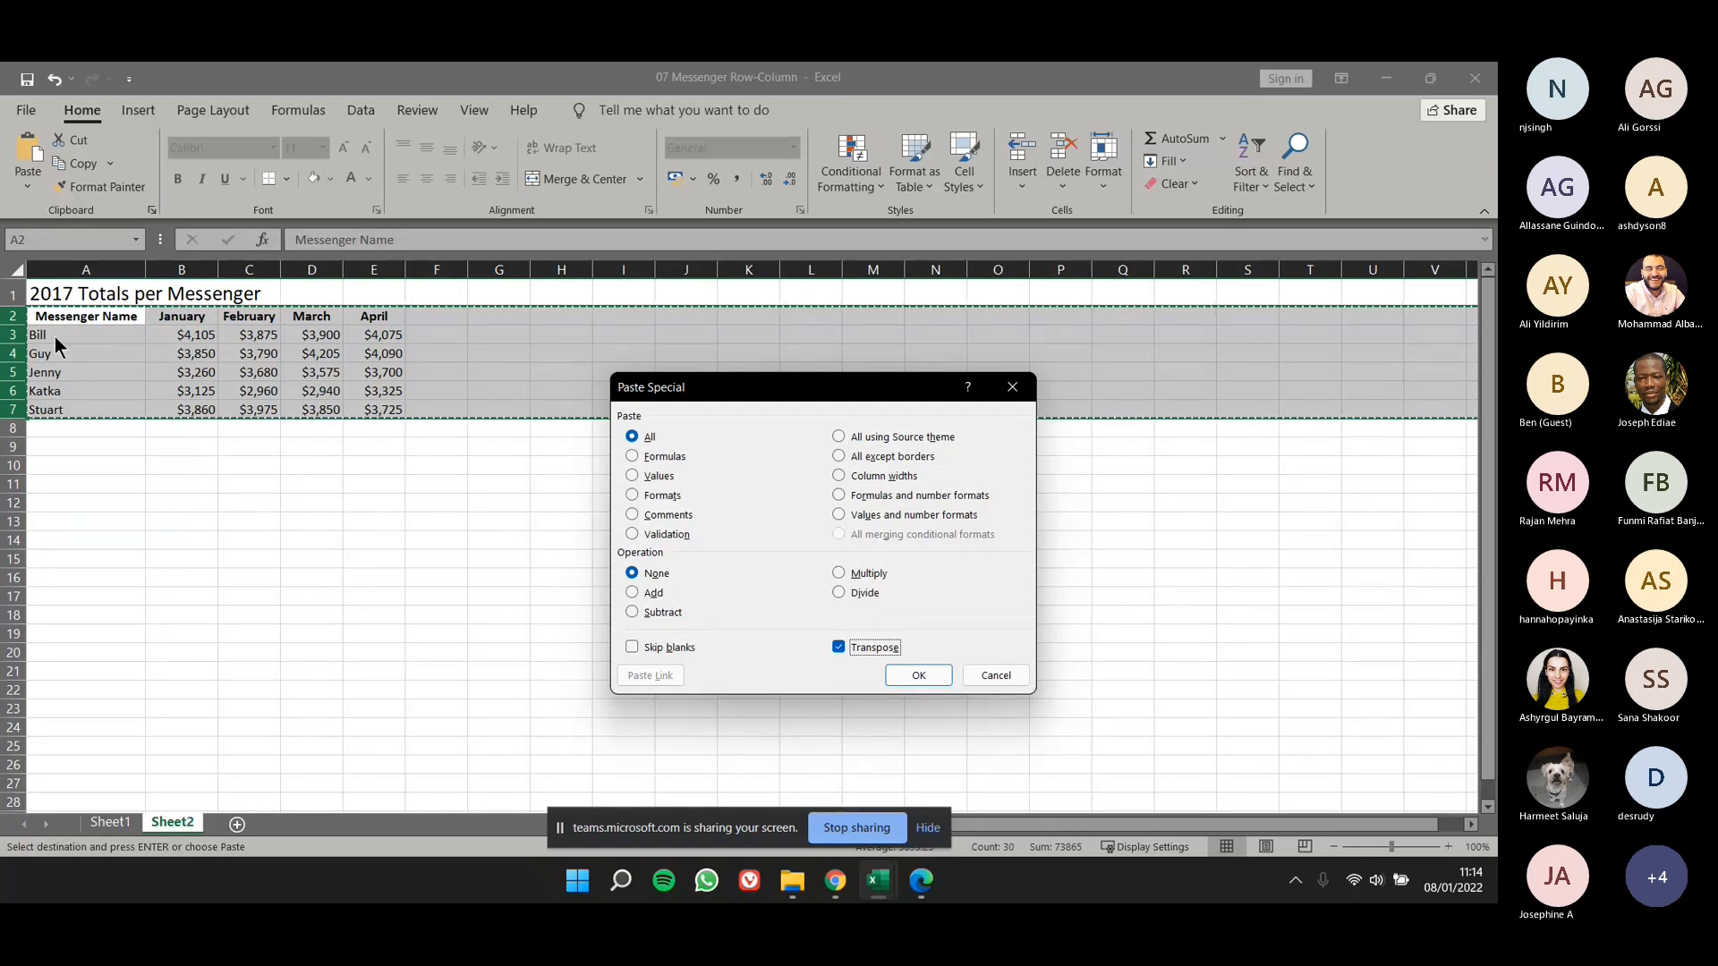
{"action": "left_click", "coordinate": [915, 685]}
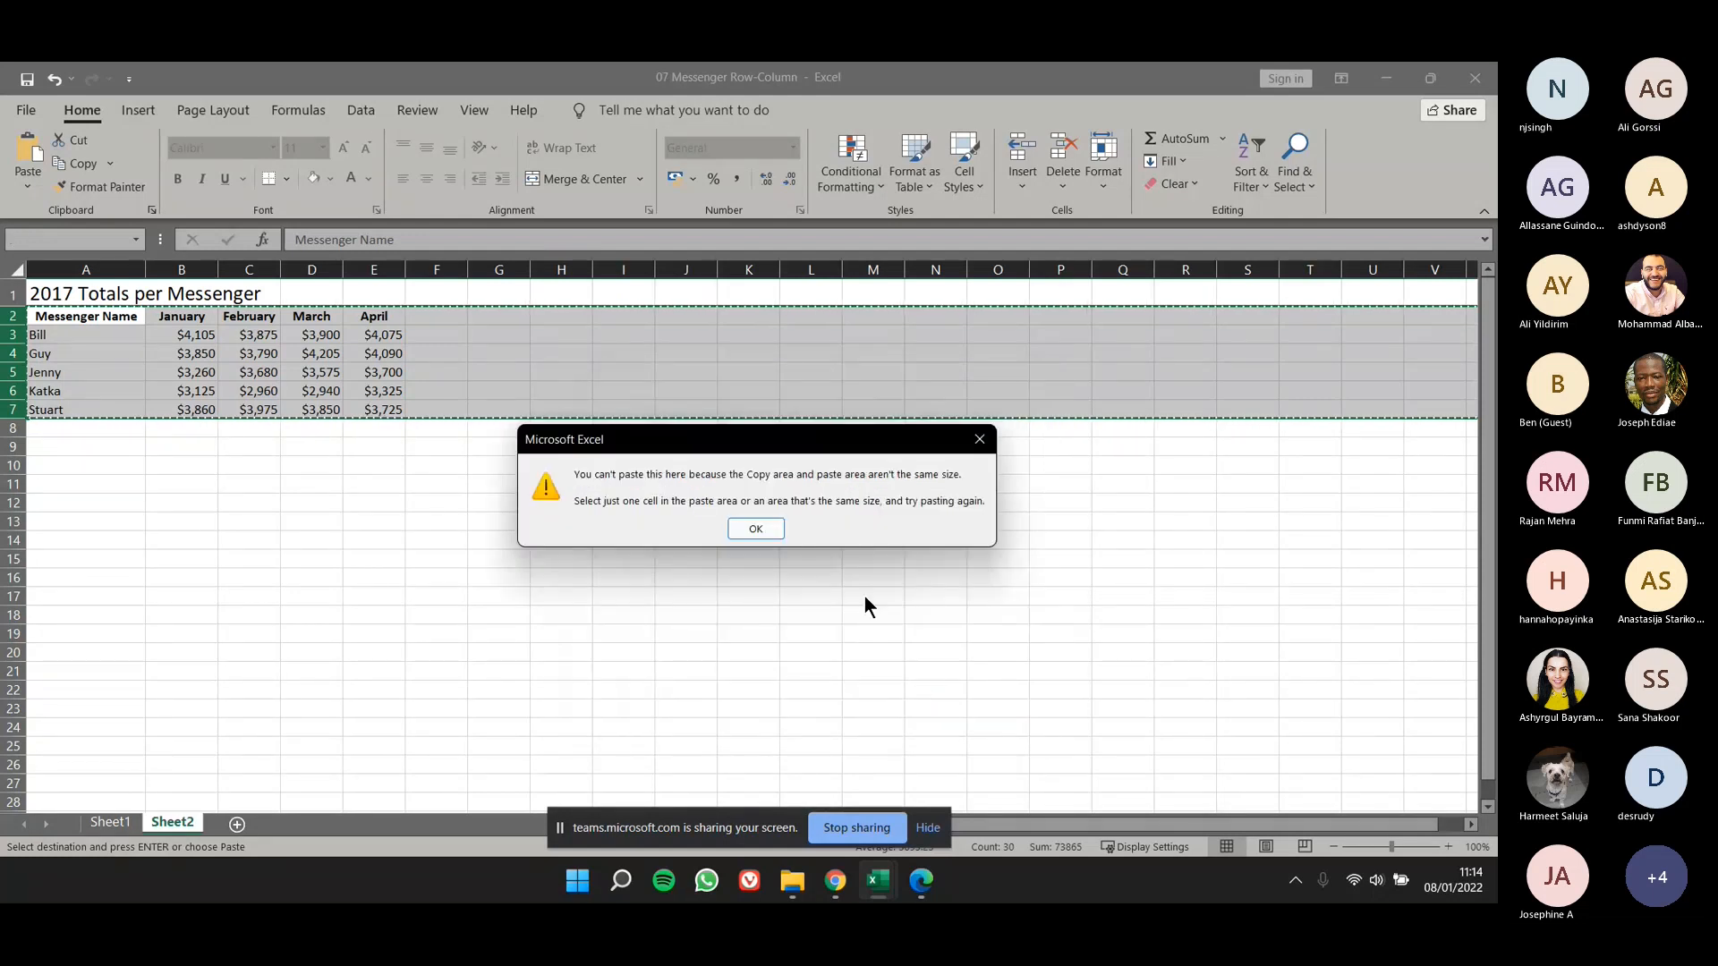
{"action": "left_click", "coordinate": [781, 528]}
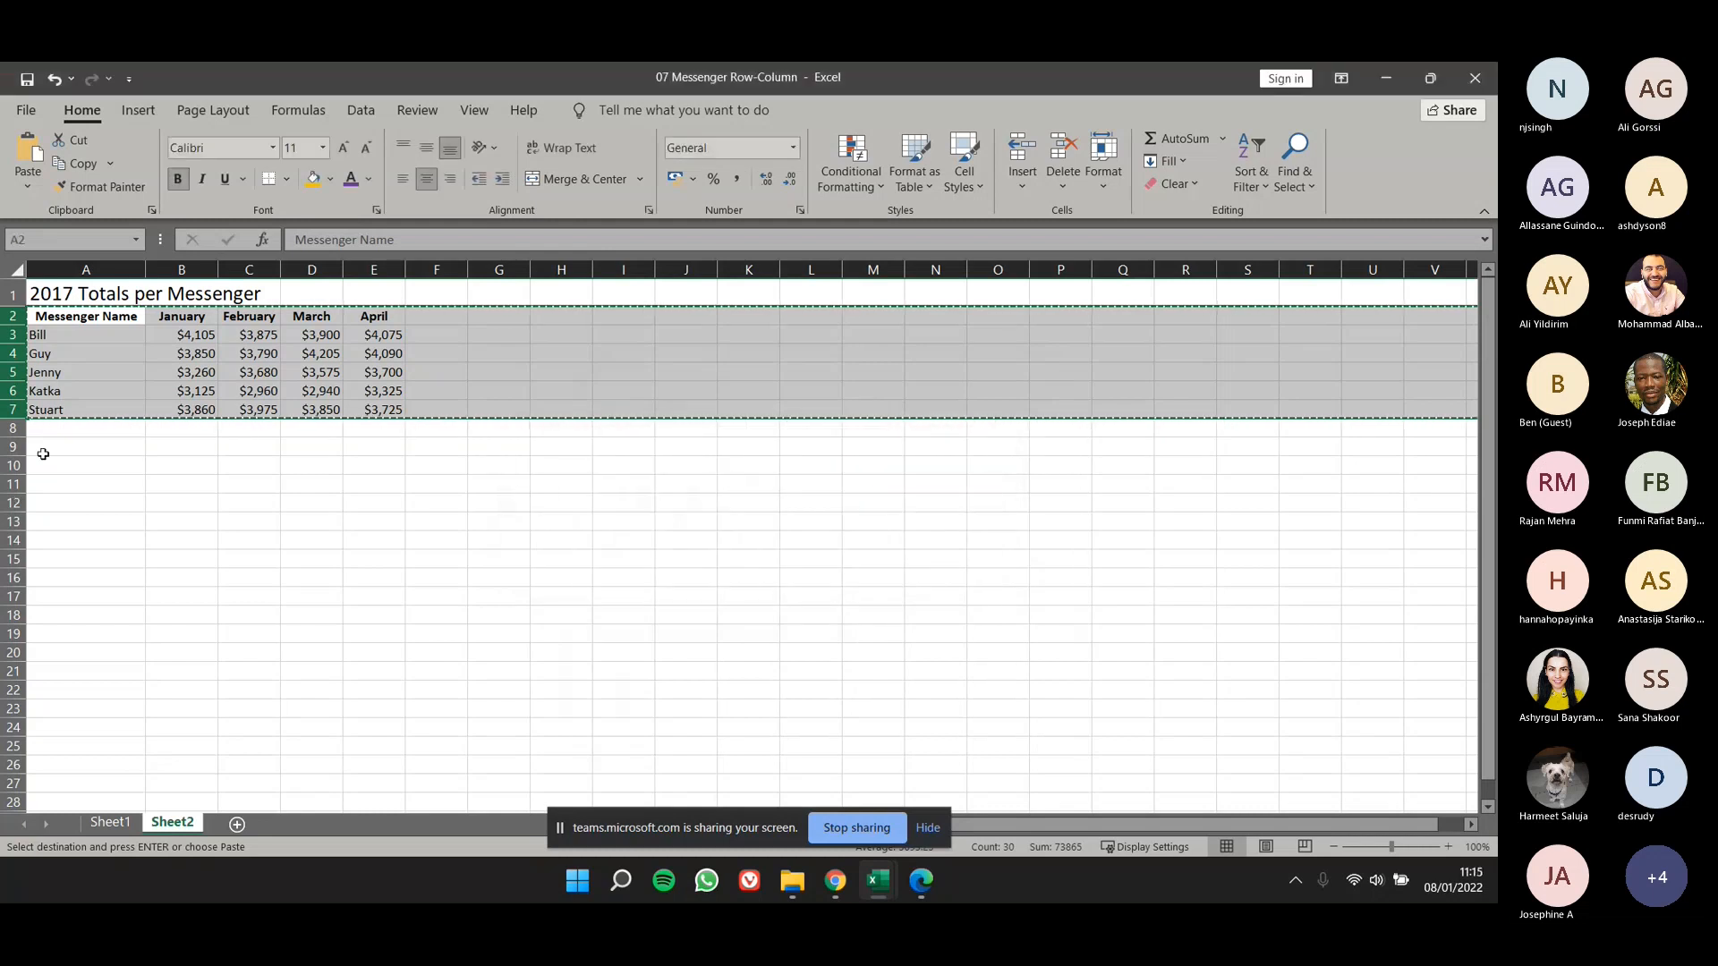
- Paste the copied rows at cell A9 on Sheet2 using Paste Special with Transpose, and clear the selection
{"action": "left_click", "coordinate": [43, 454]}
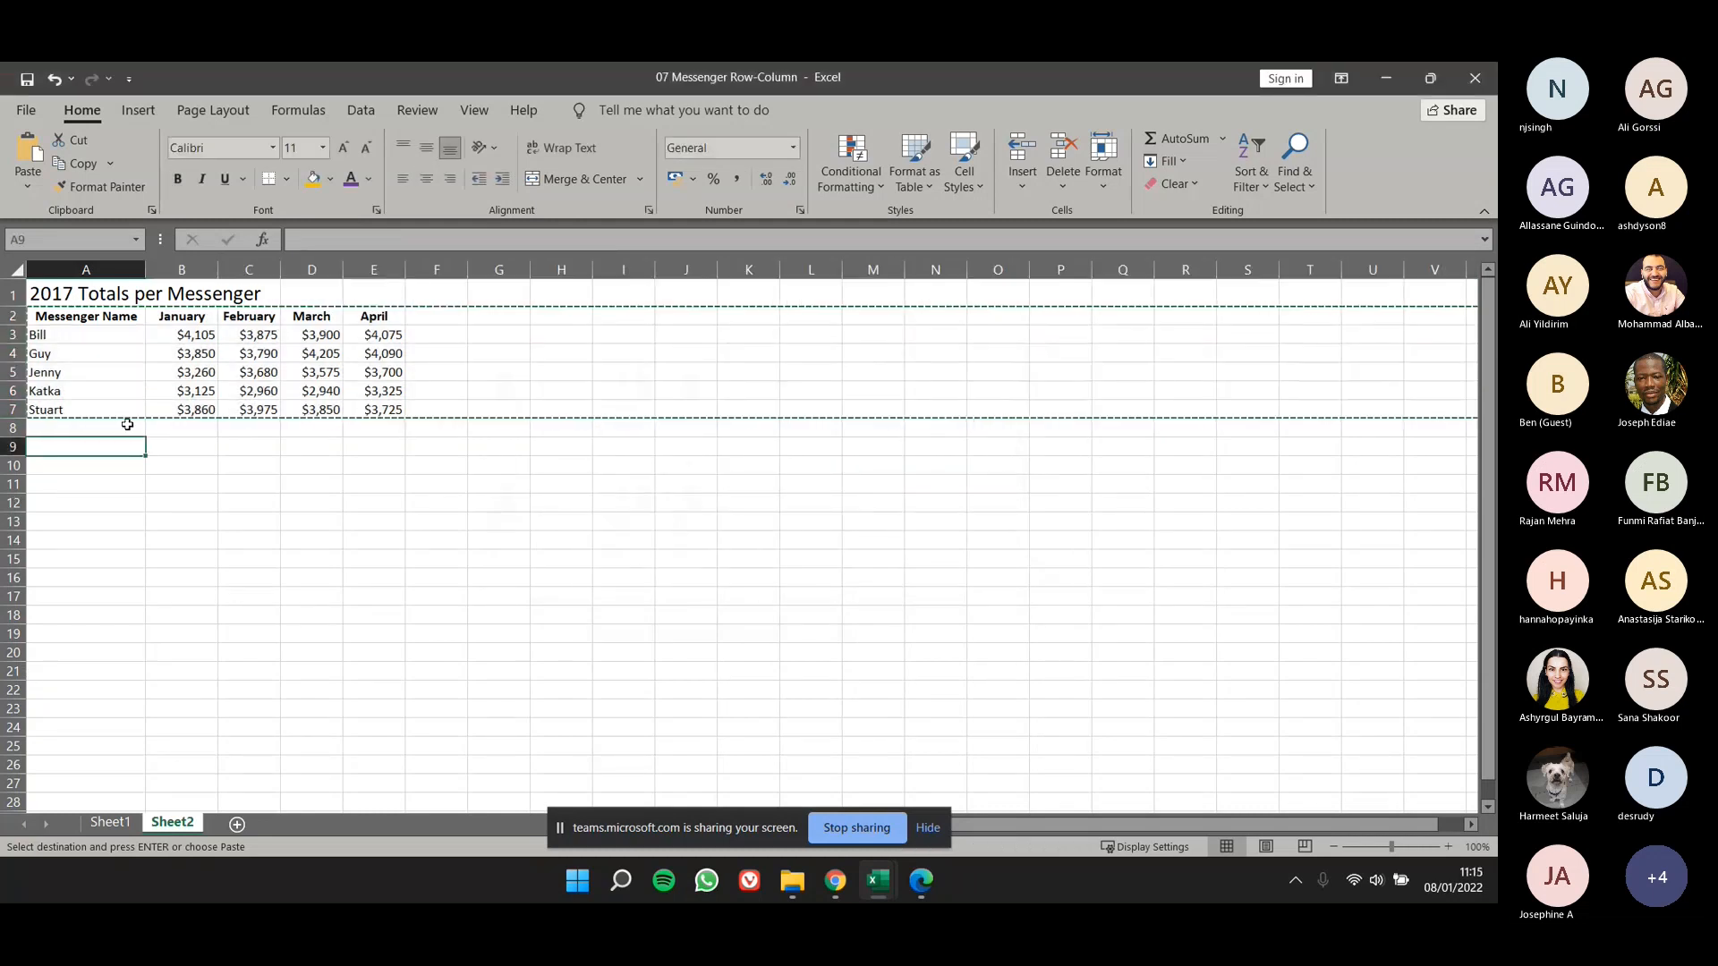
{"action": "left_click", "coordinate": [28, 185]}
{"action": "left_click", "coordinate": [55, 420]}
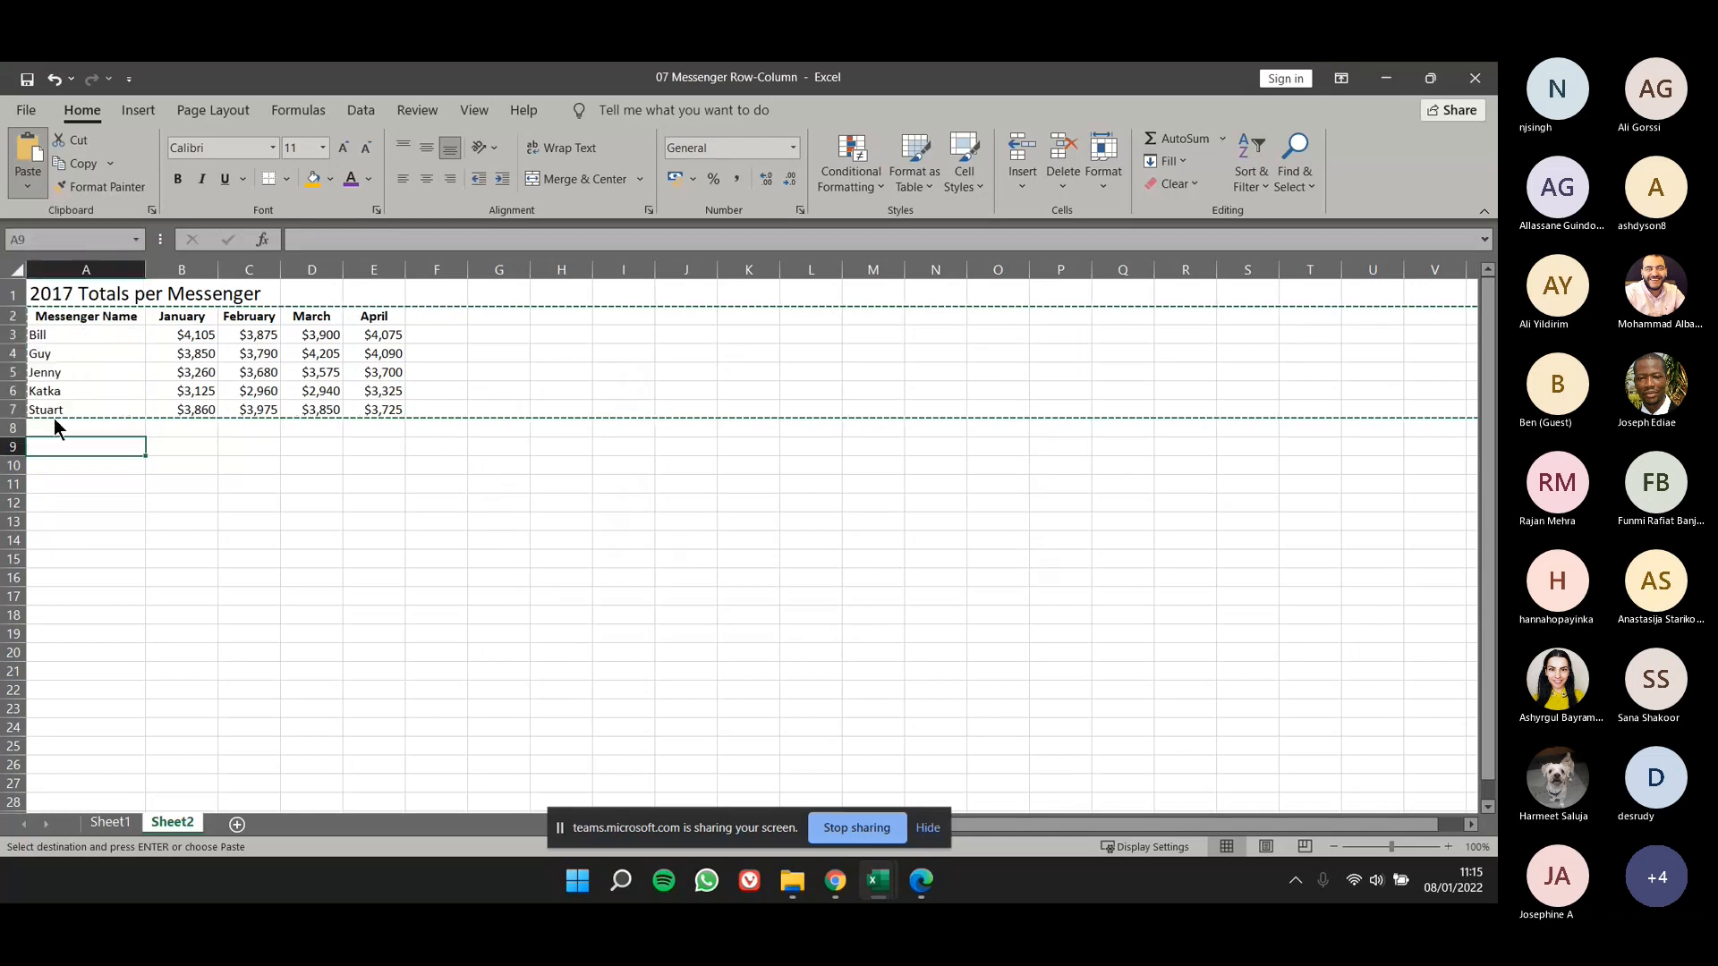
{"action": "left_click", "coordinate": [859, 647]}
{"action": "left_click", "coordinate": [918, 675]}
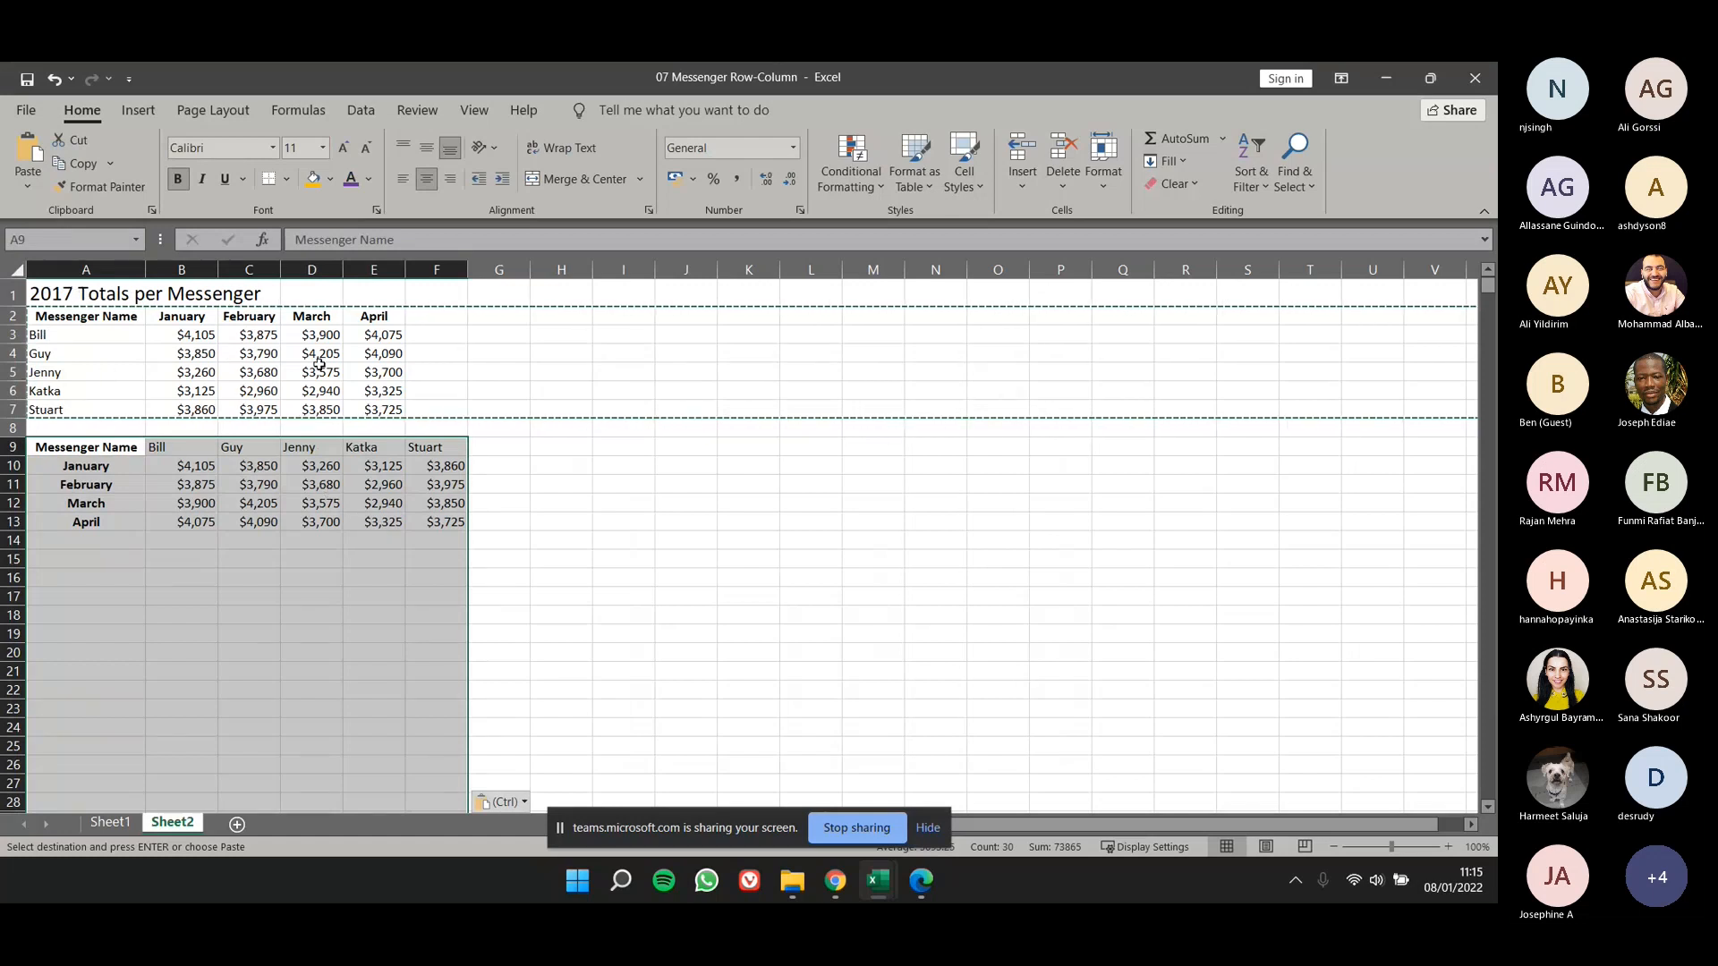
{"action": "left_click", "coordinate": [295, 525]}
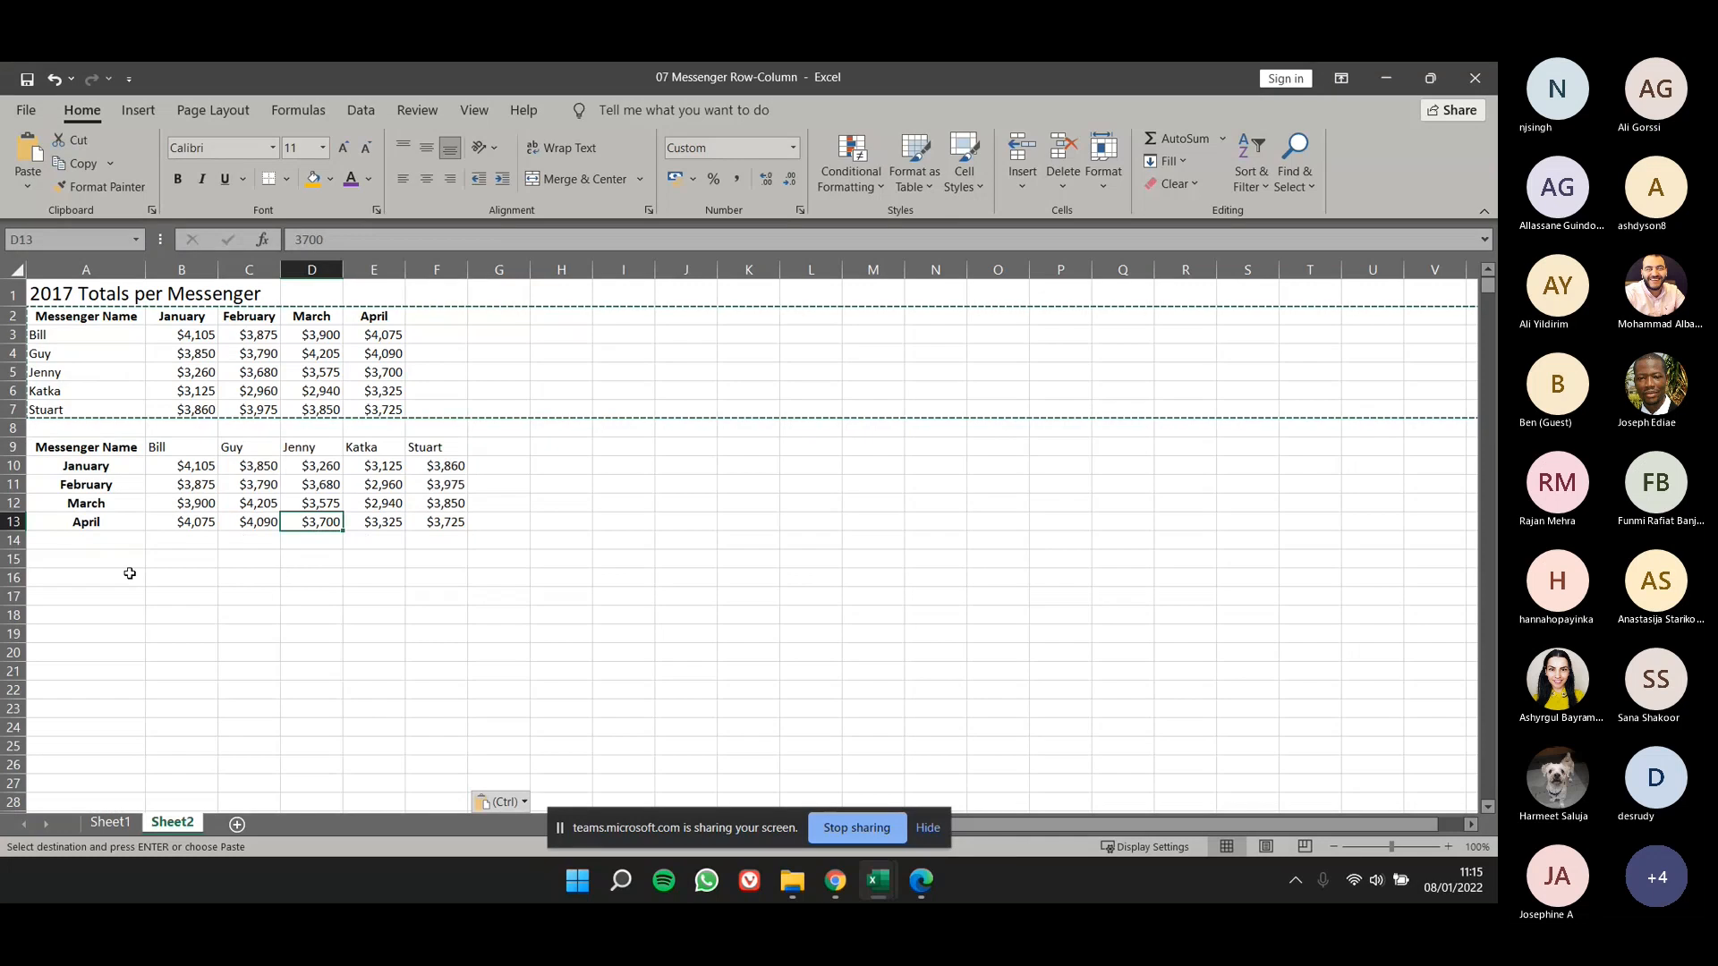
- Compare the messenger names and month headings of the original table with those of the transposed table
{"action": "left_click", "coordinate": [89, 347]}
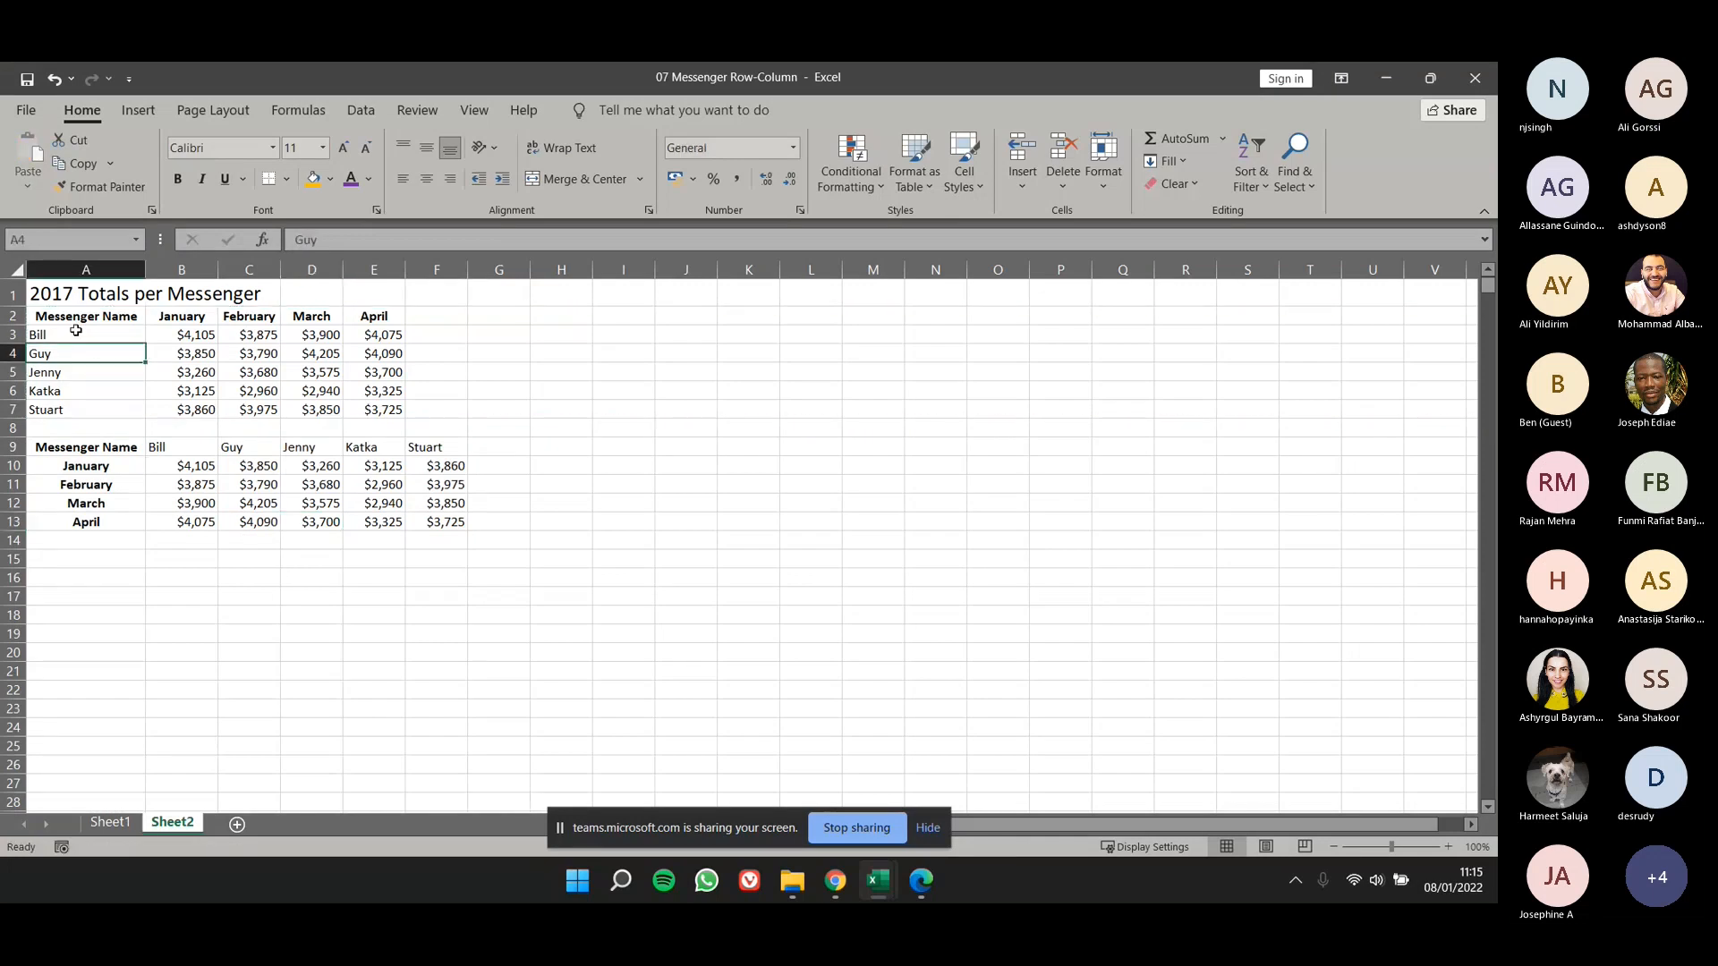
{"action": "left_click_drag", "start_coordinate": [76, 332], "coordinate": [76, 409]}
{"action": "left_click_drag", "start_coordinate": [165, 447], "coordinate": [438, 447]}
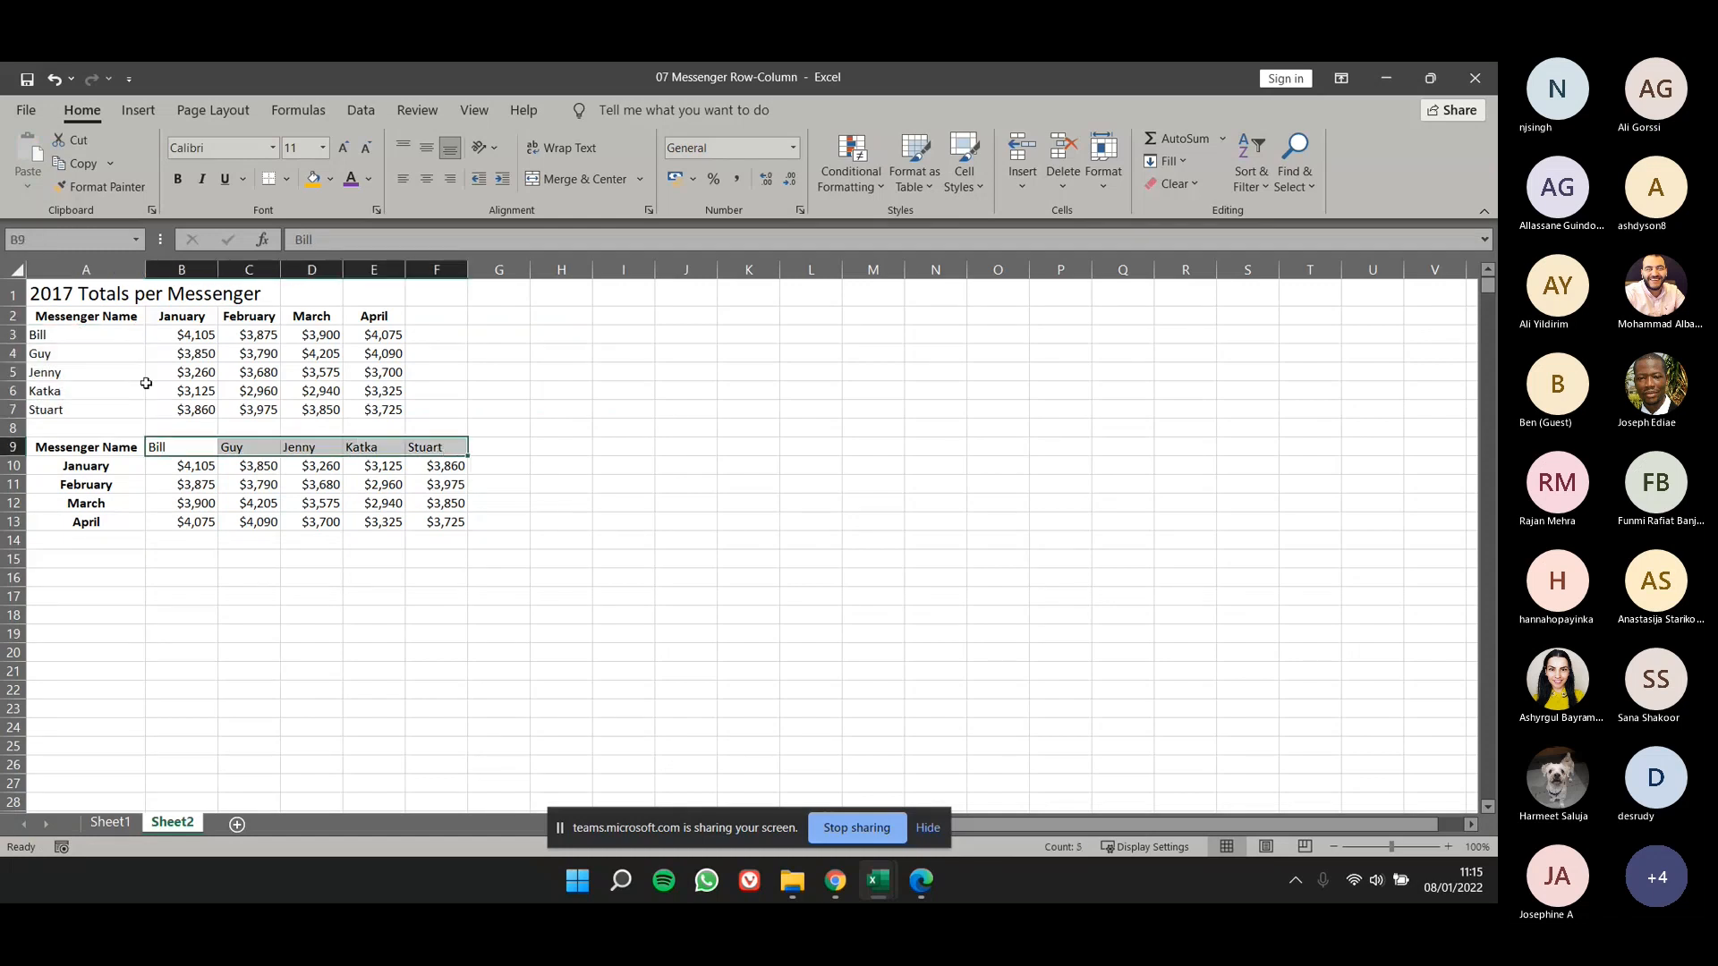
{"action": "left_click_drag", "start_coordinate": [169, 317], "coordinate": [380, 317]}
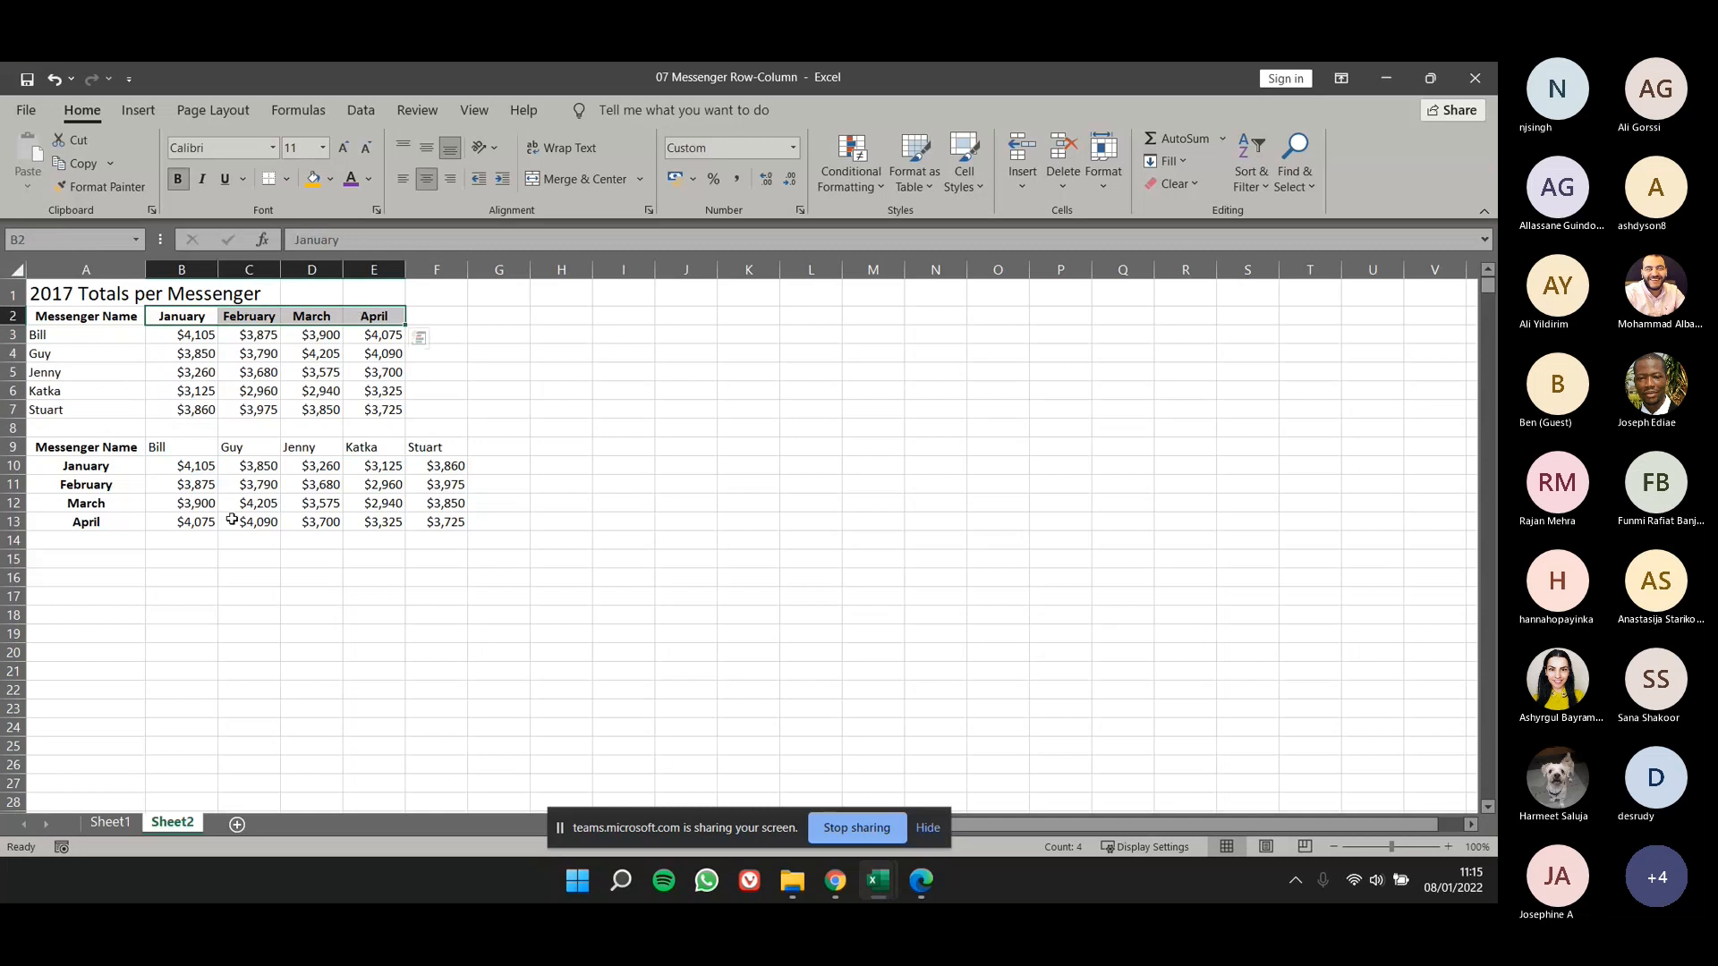
{"action": "left_click_drag", "start_coordinate": [80, 466], "coordinate": [82, 522]}
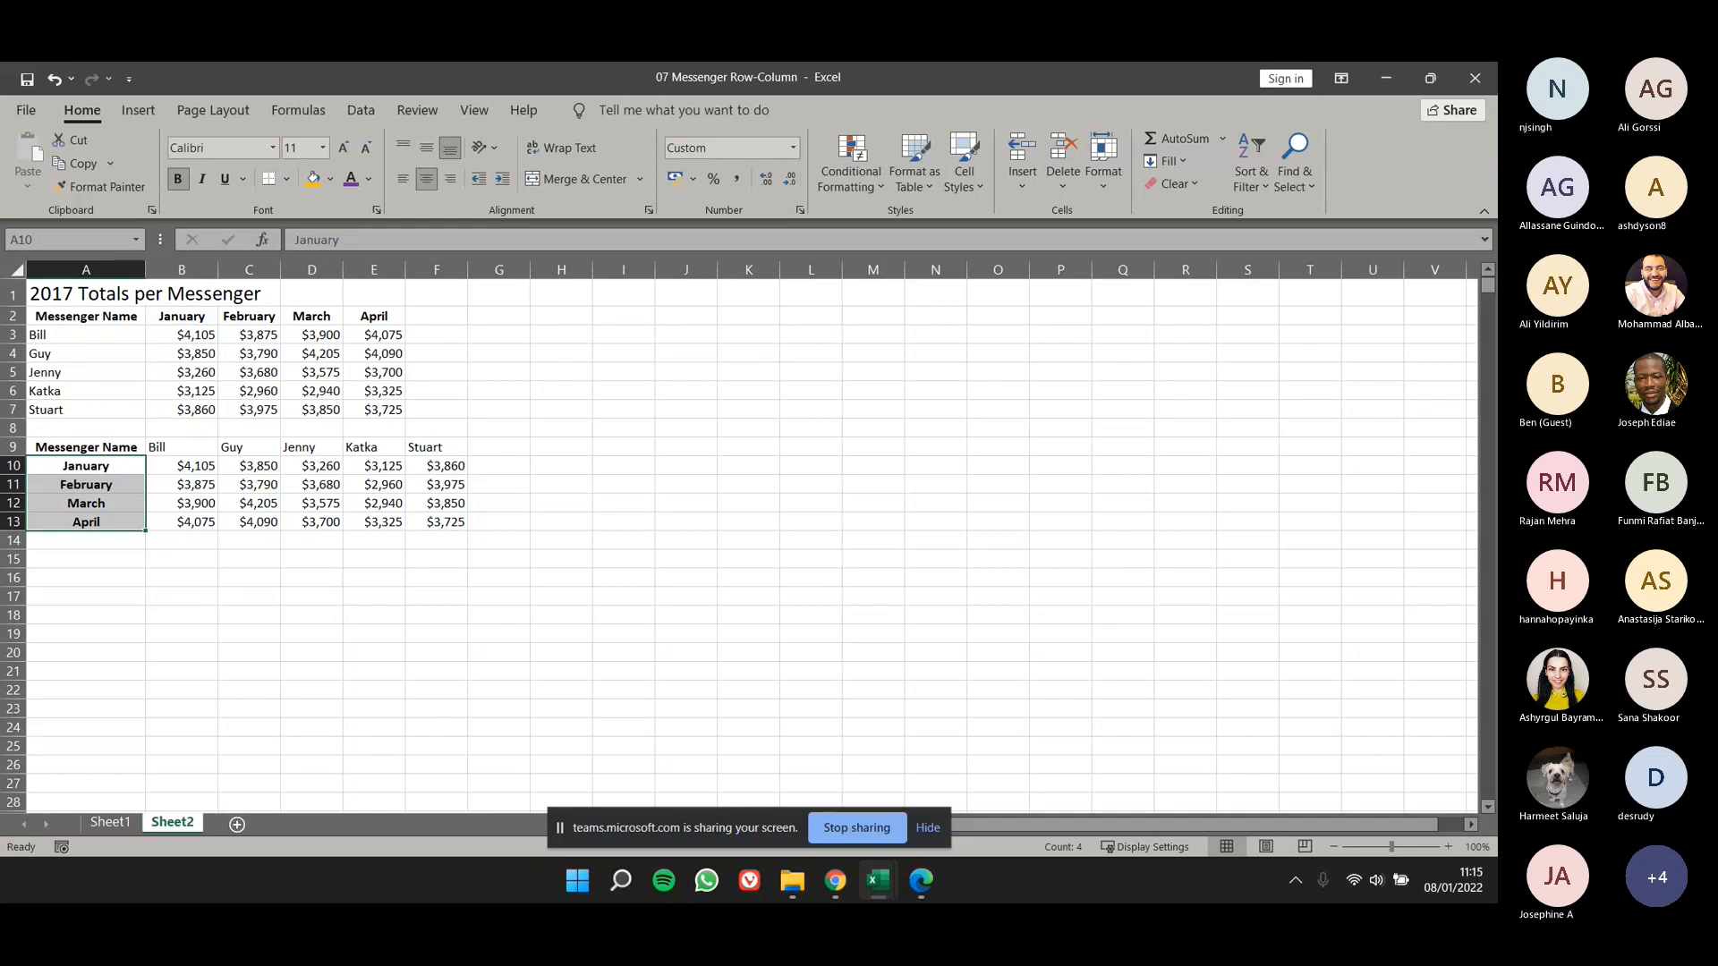
{"action": "left_click", "coordinate": [484, 537]}
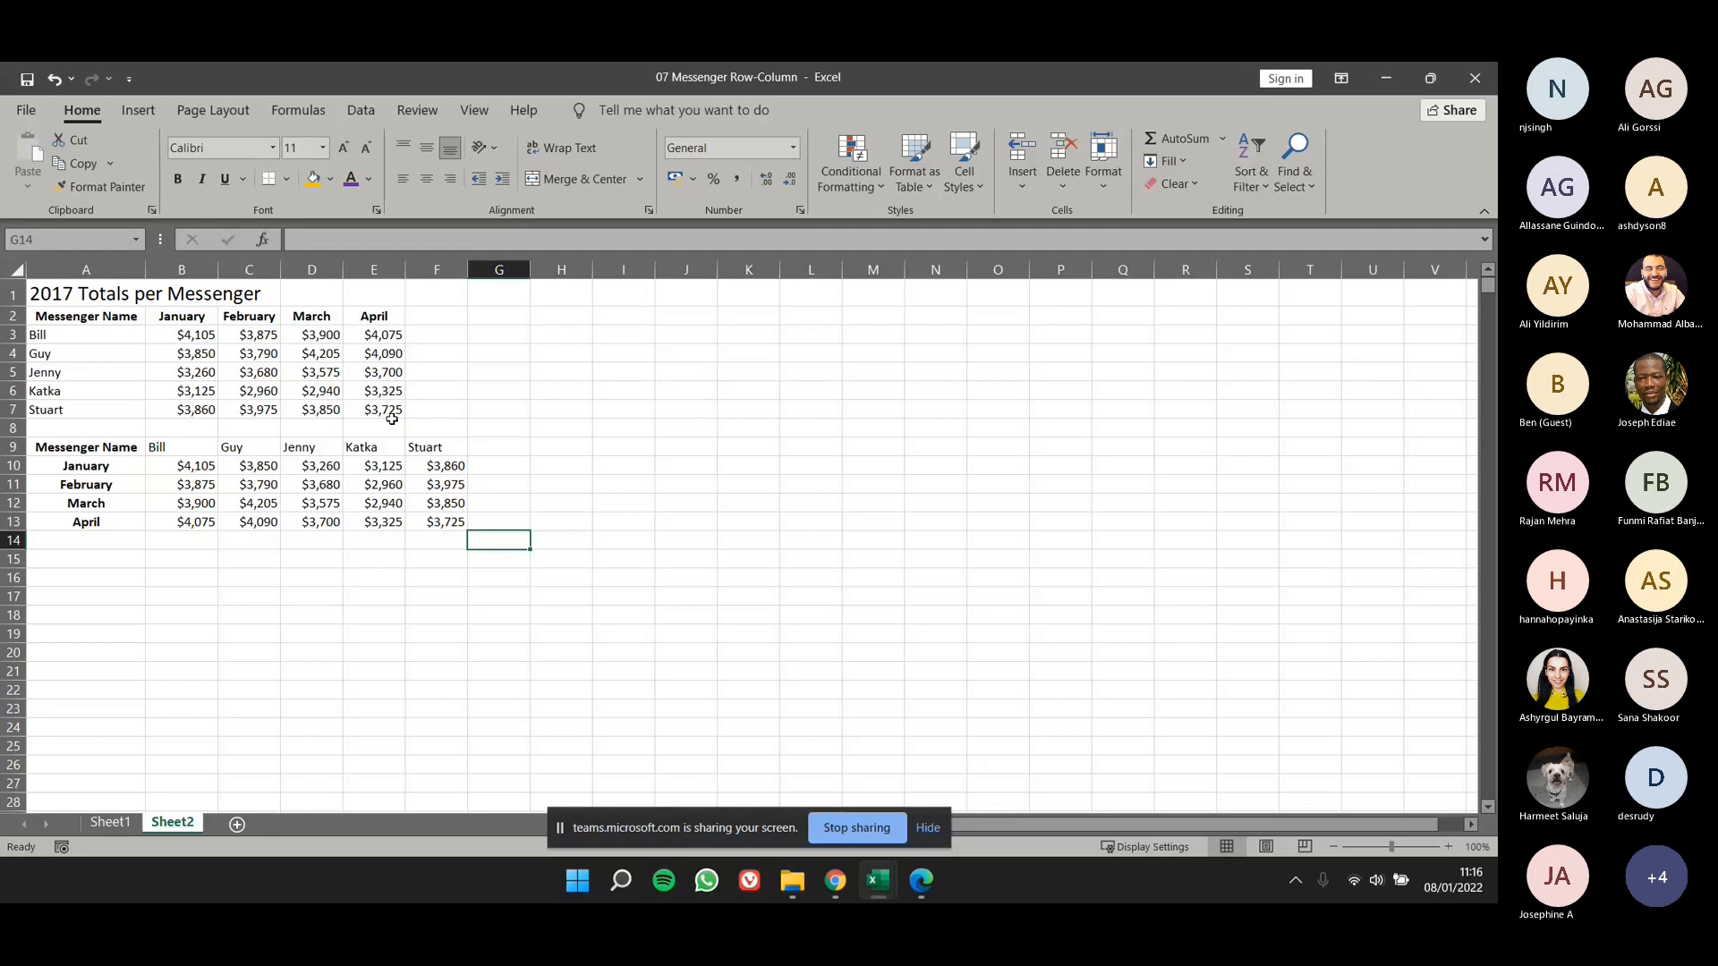
- Try an orange fill on cells C2:E5 of the original totals table, and undo the fill
{"action": "left_click_drag", "start_coordinate": [224, 318], "coordinate": [376, 372]}
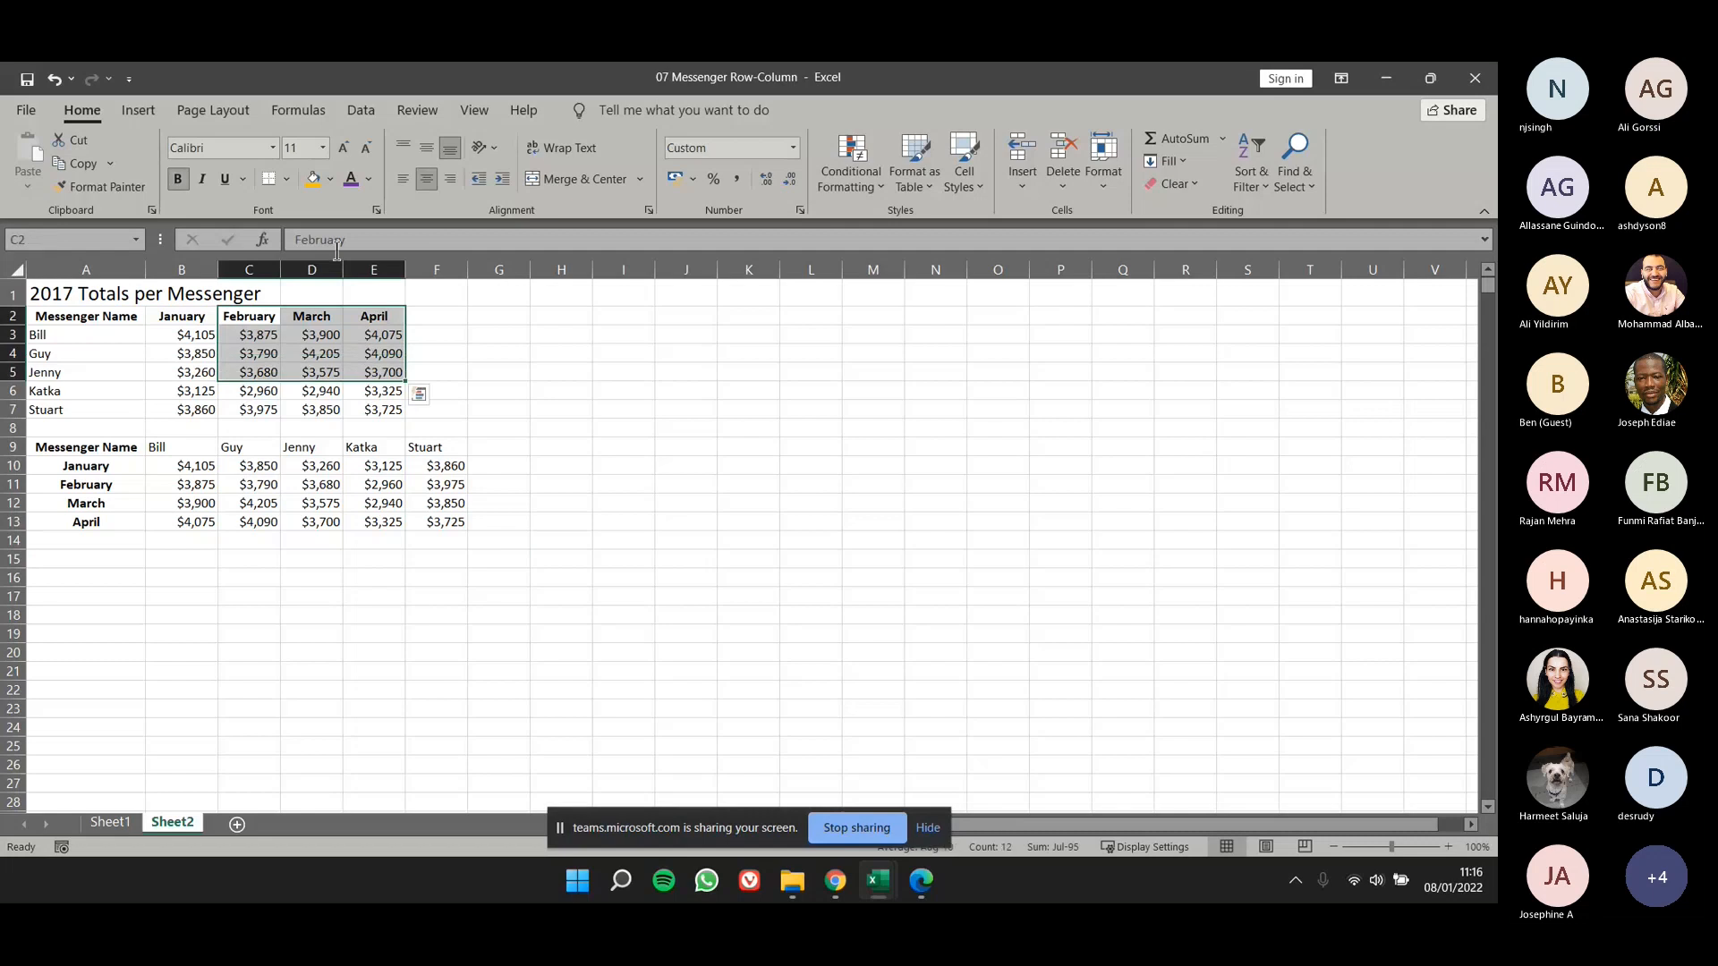
{"action": "left_click", "coordinate": [313, 178]}
{"action": "left_click", "coordinate": [505, 429]}
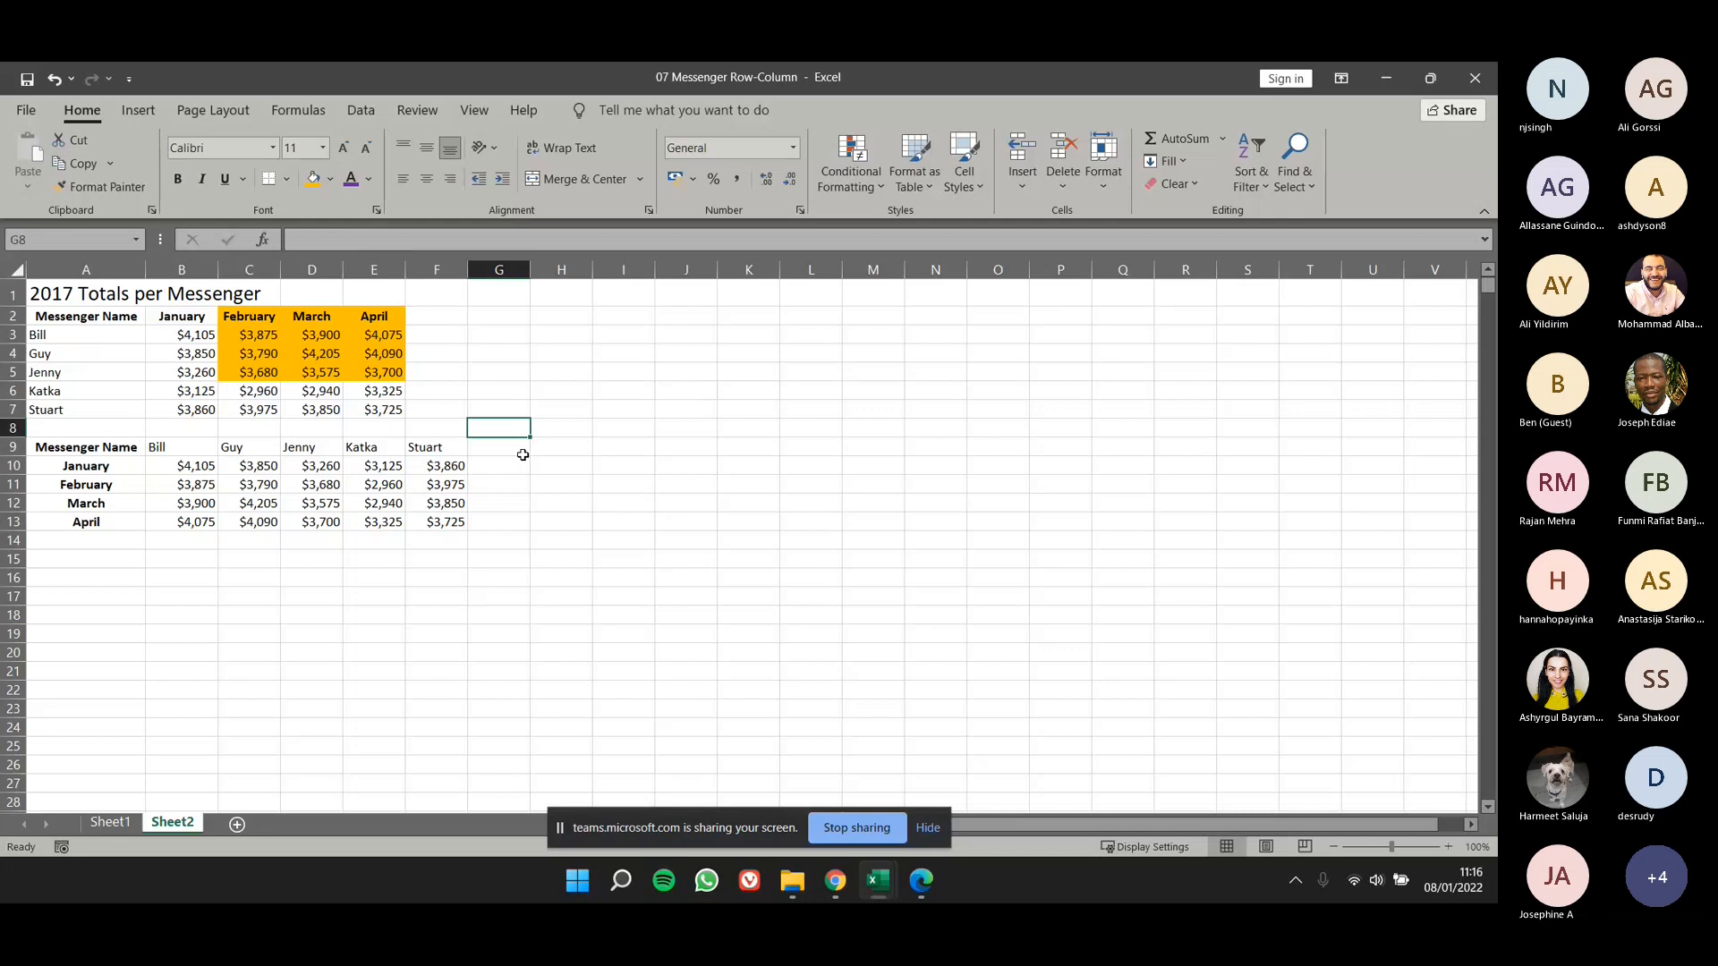
{"action": "key", "text": "ctrl+z"}
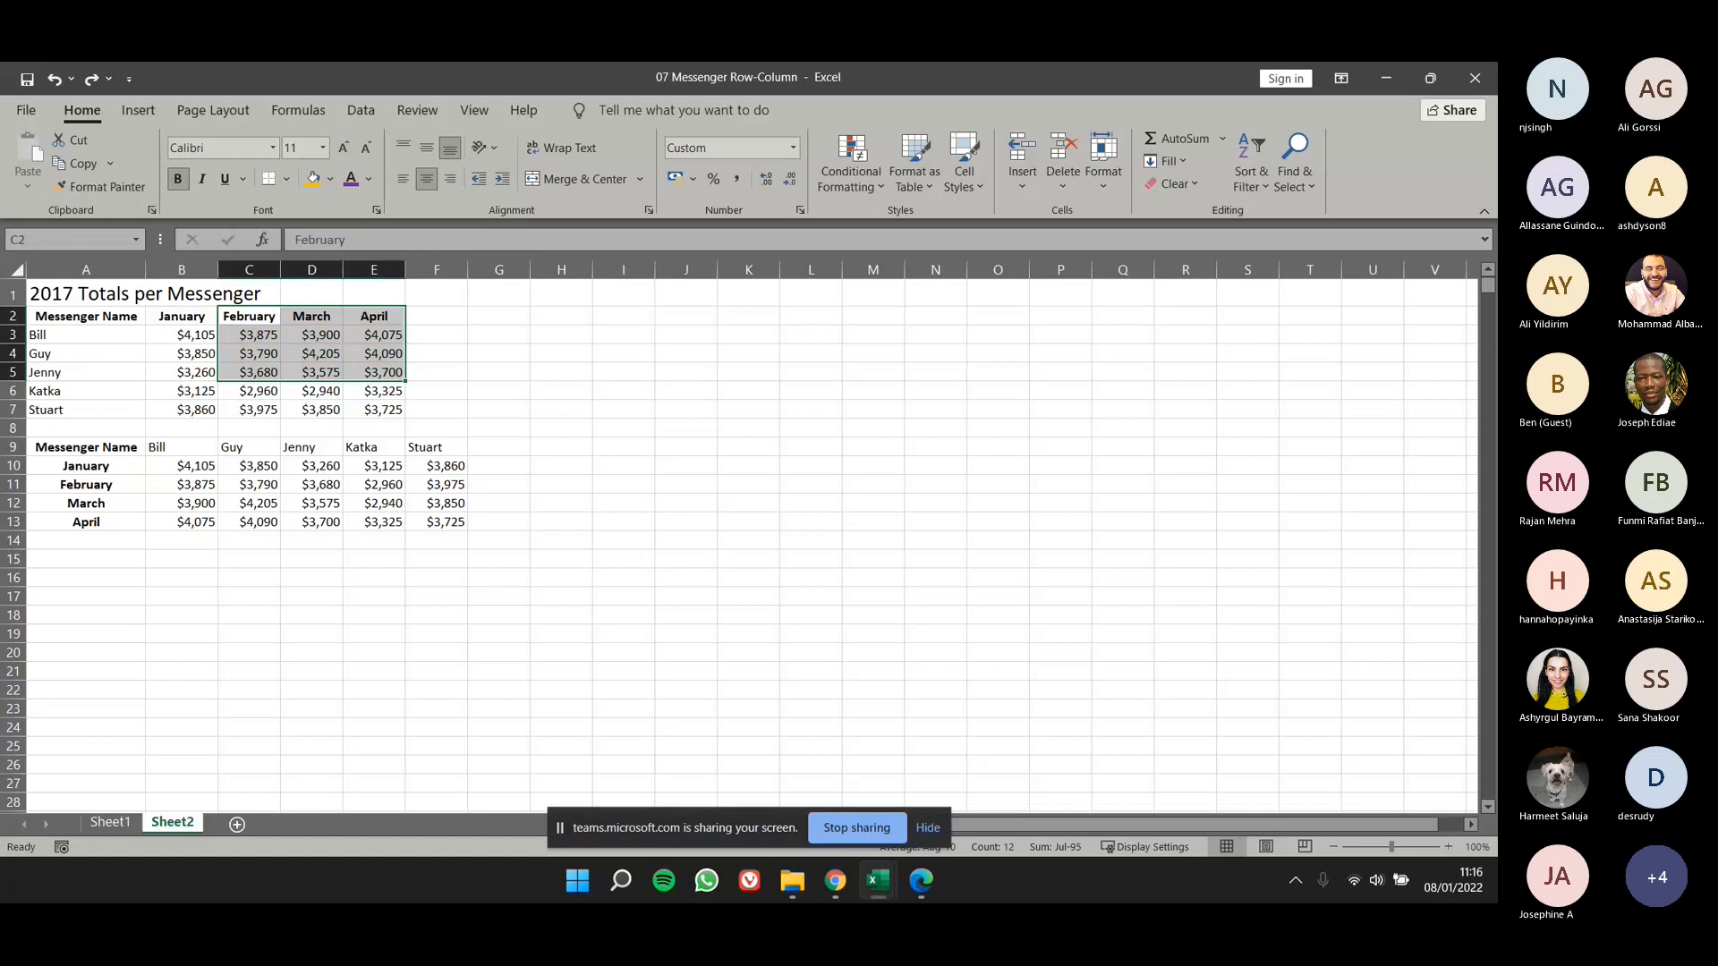
- Switch to Sheet1 and apply the Ion Boardroom theme to the workbook
{"action": "left_click", "coordinate": [251, 113]}
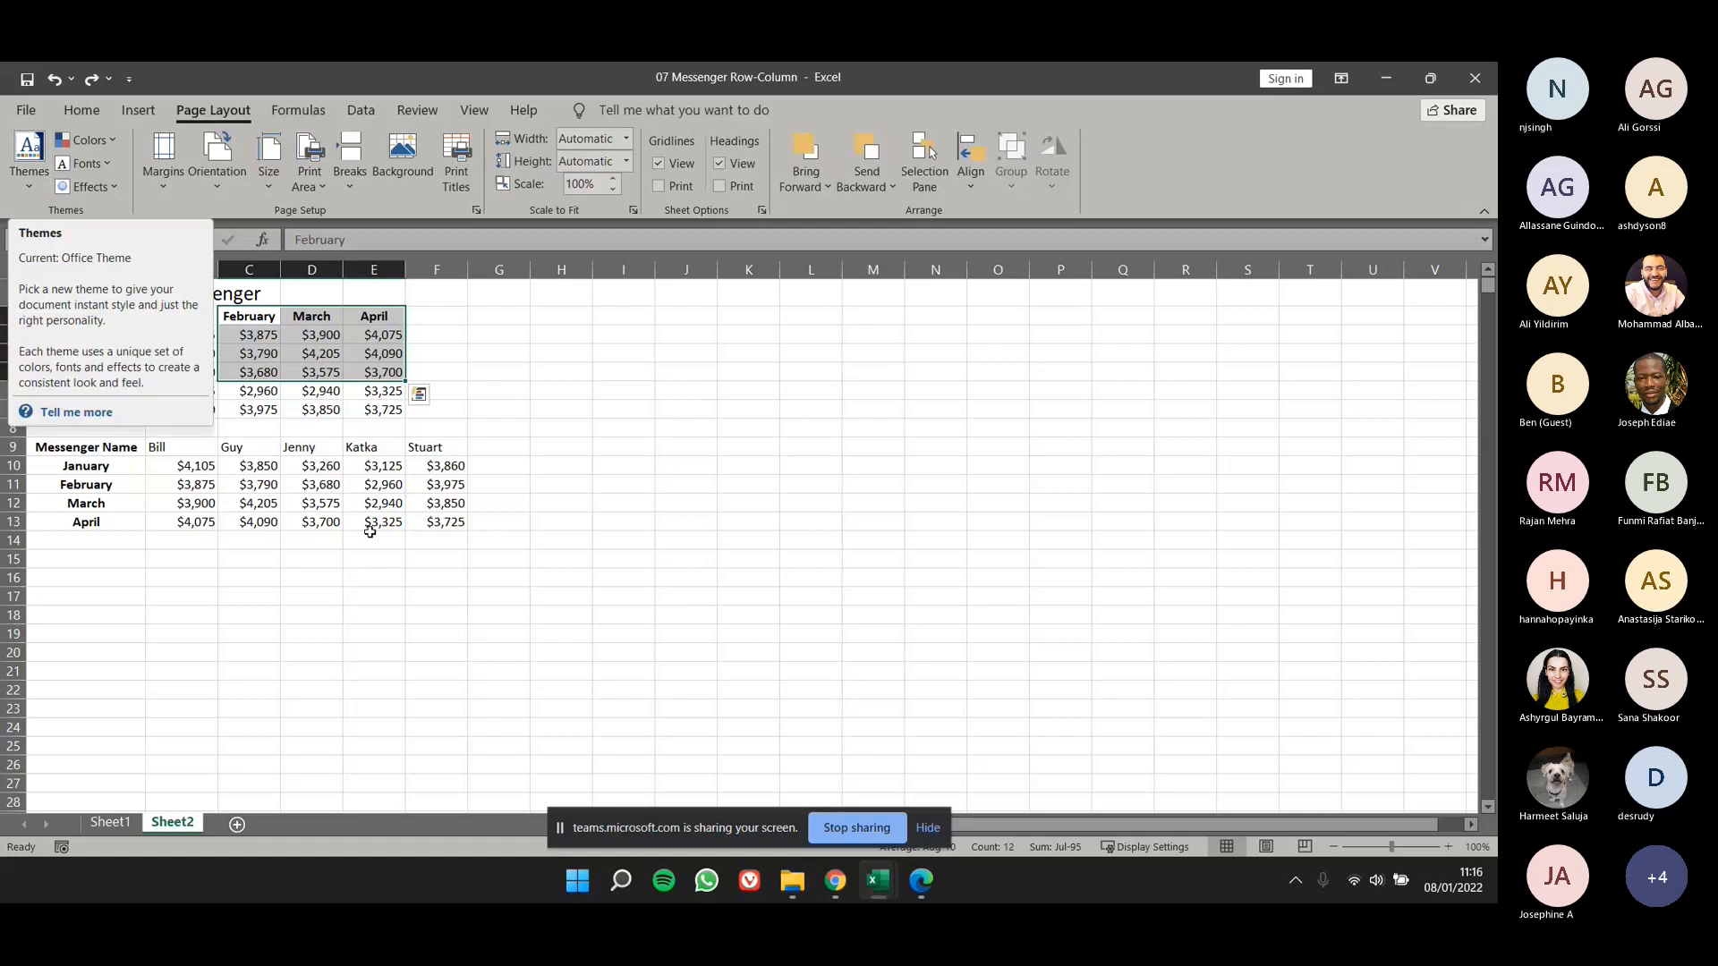
{"action": "left_click", "coordinate": [130, 821]}
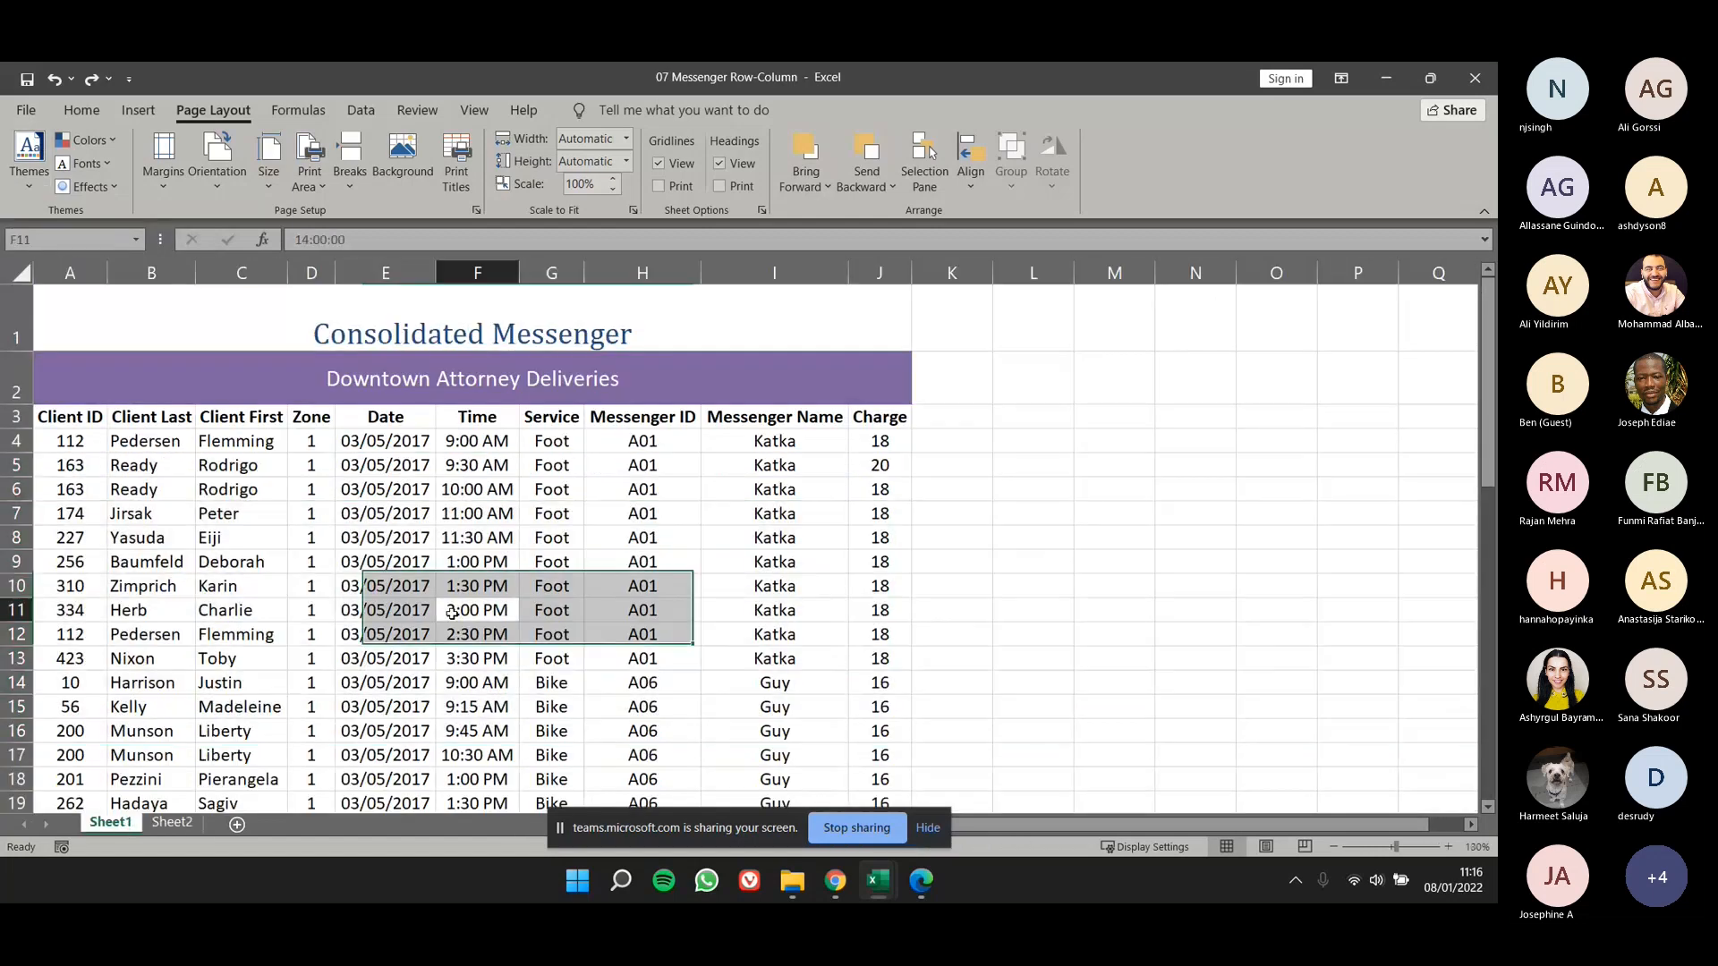
{"action": "scroll", "coordinate": [469, 474], "scroll_direction": "down", "scroll_amount": 2}
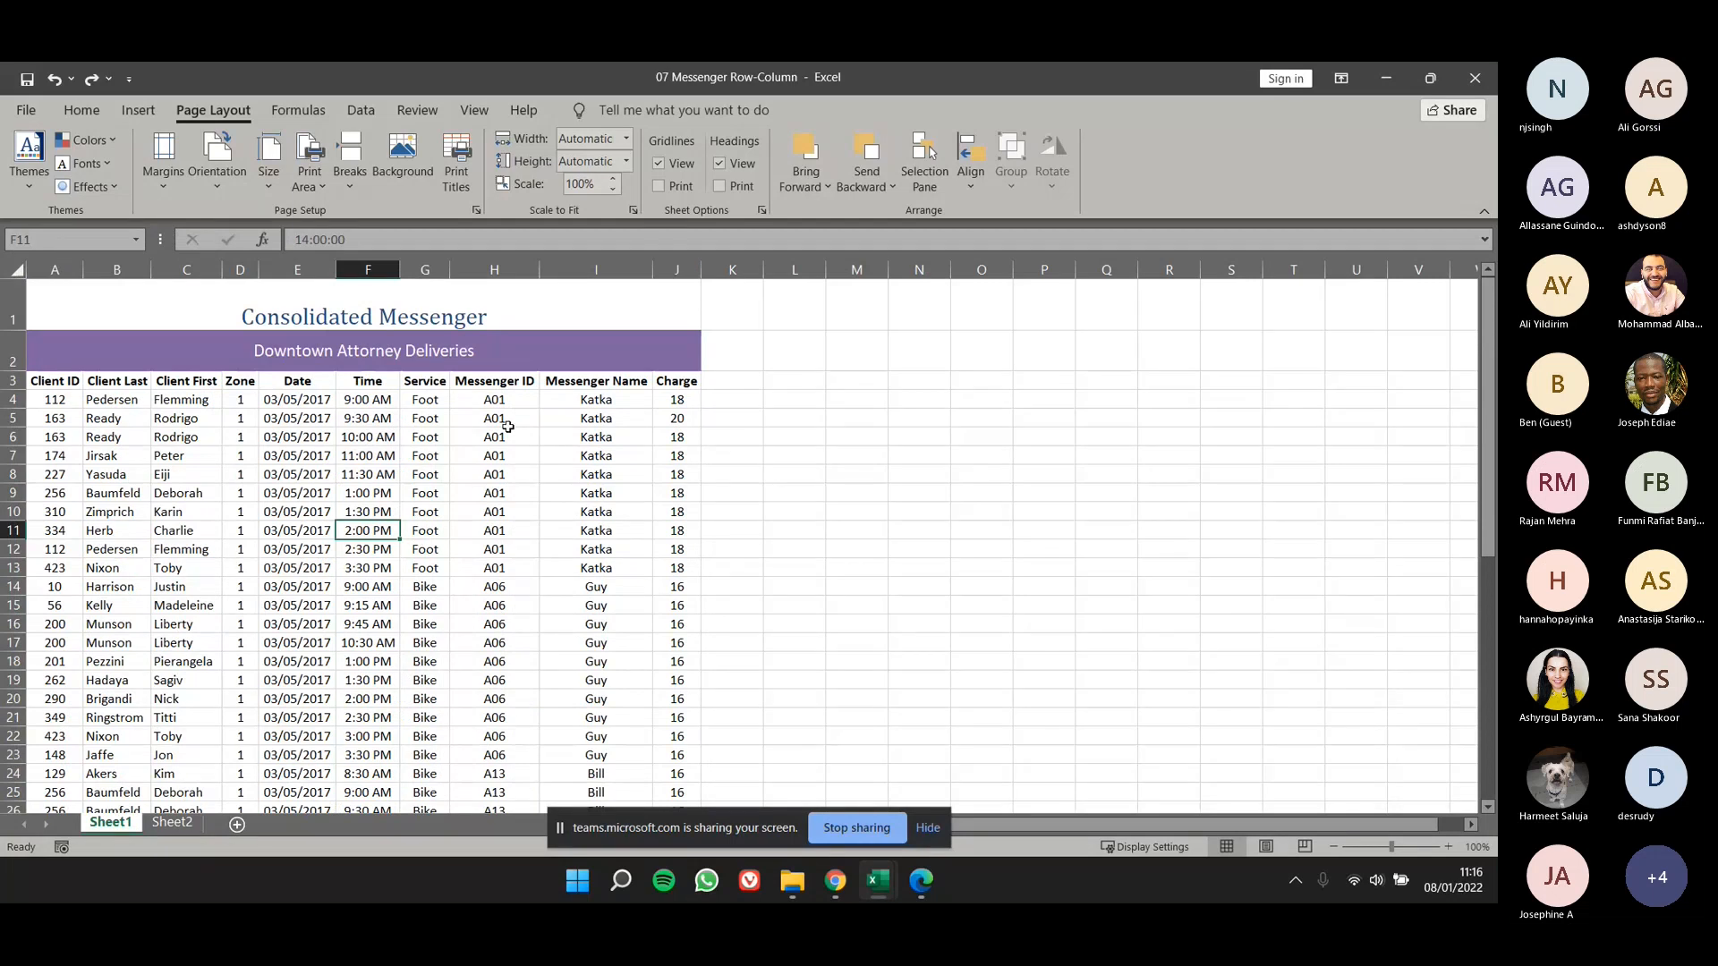
{"action": "left_click_drag", "start_coordinate": [253, 315], "coordinate": [400, 664]}
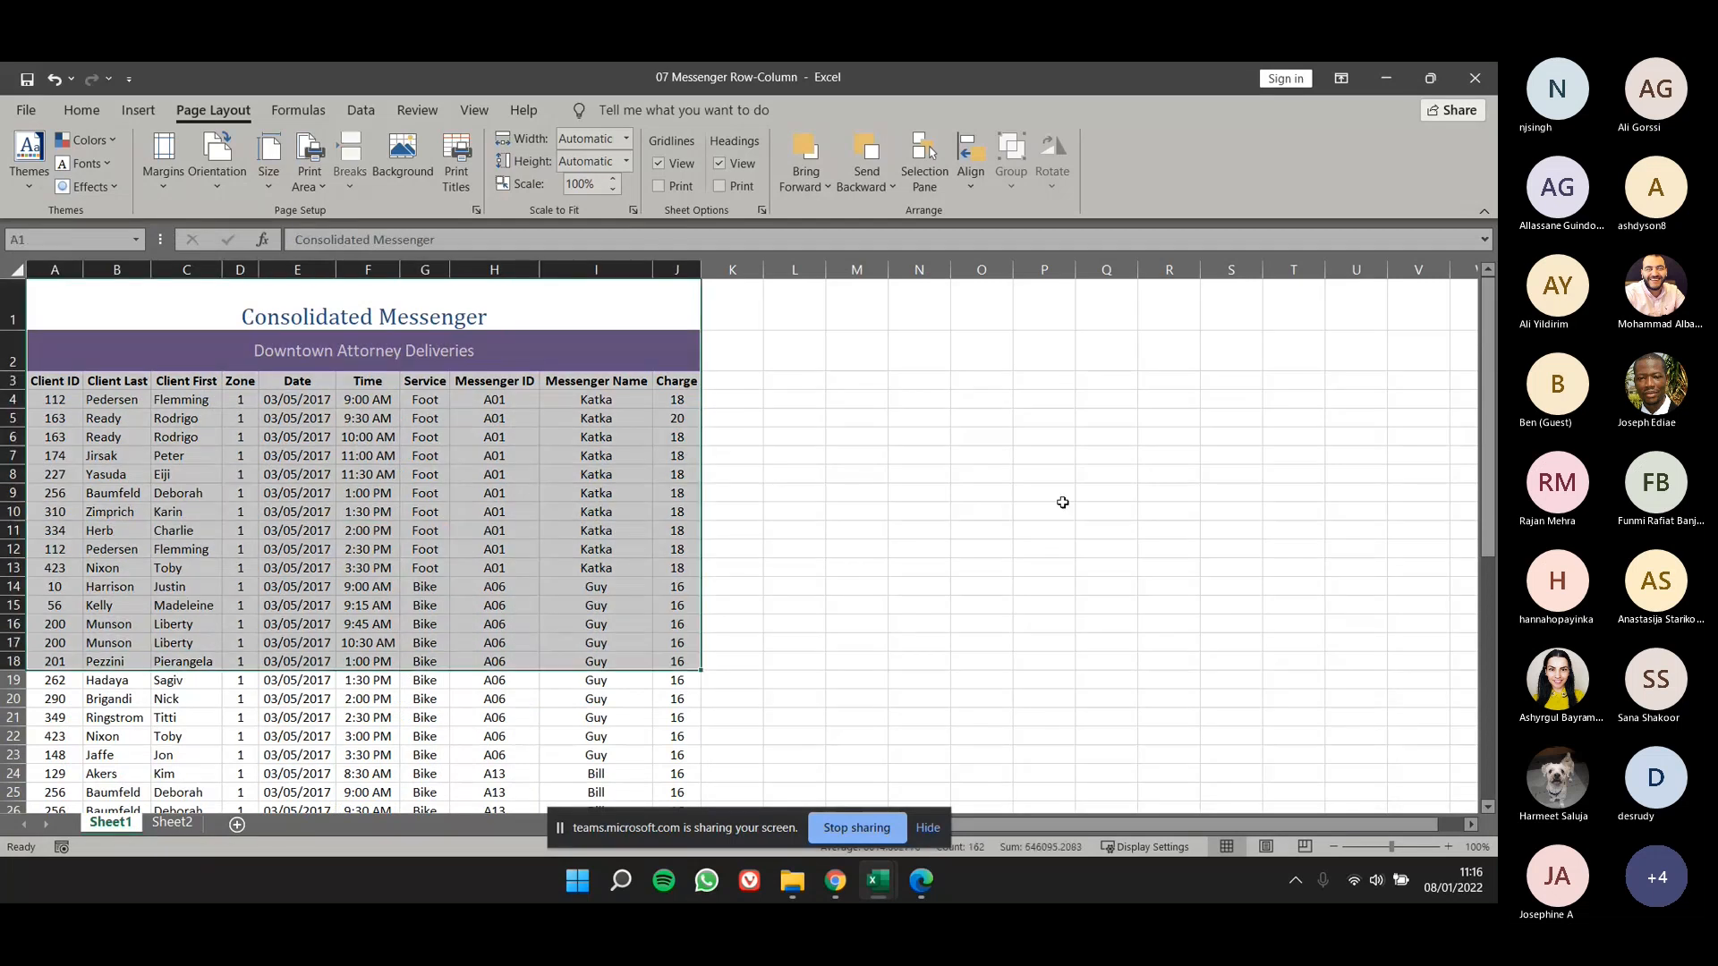
{"action": "left_click", "coordinate": [1044, 511]}
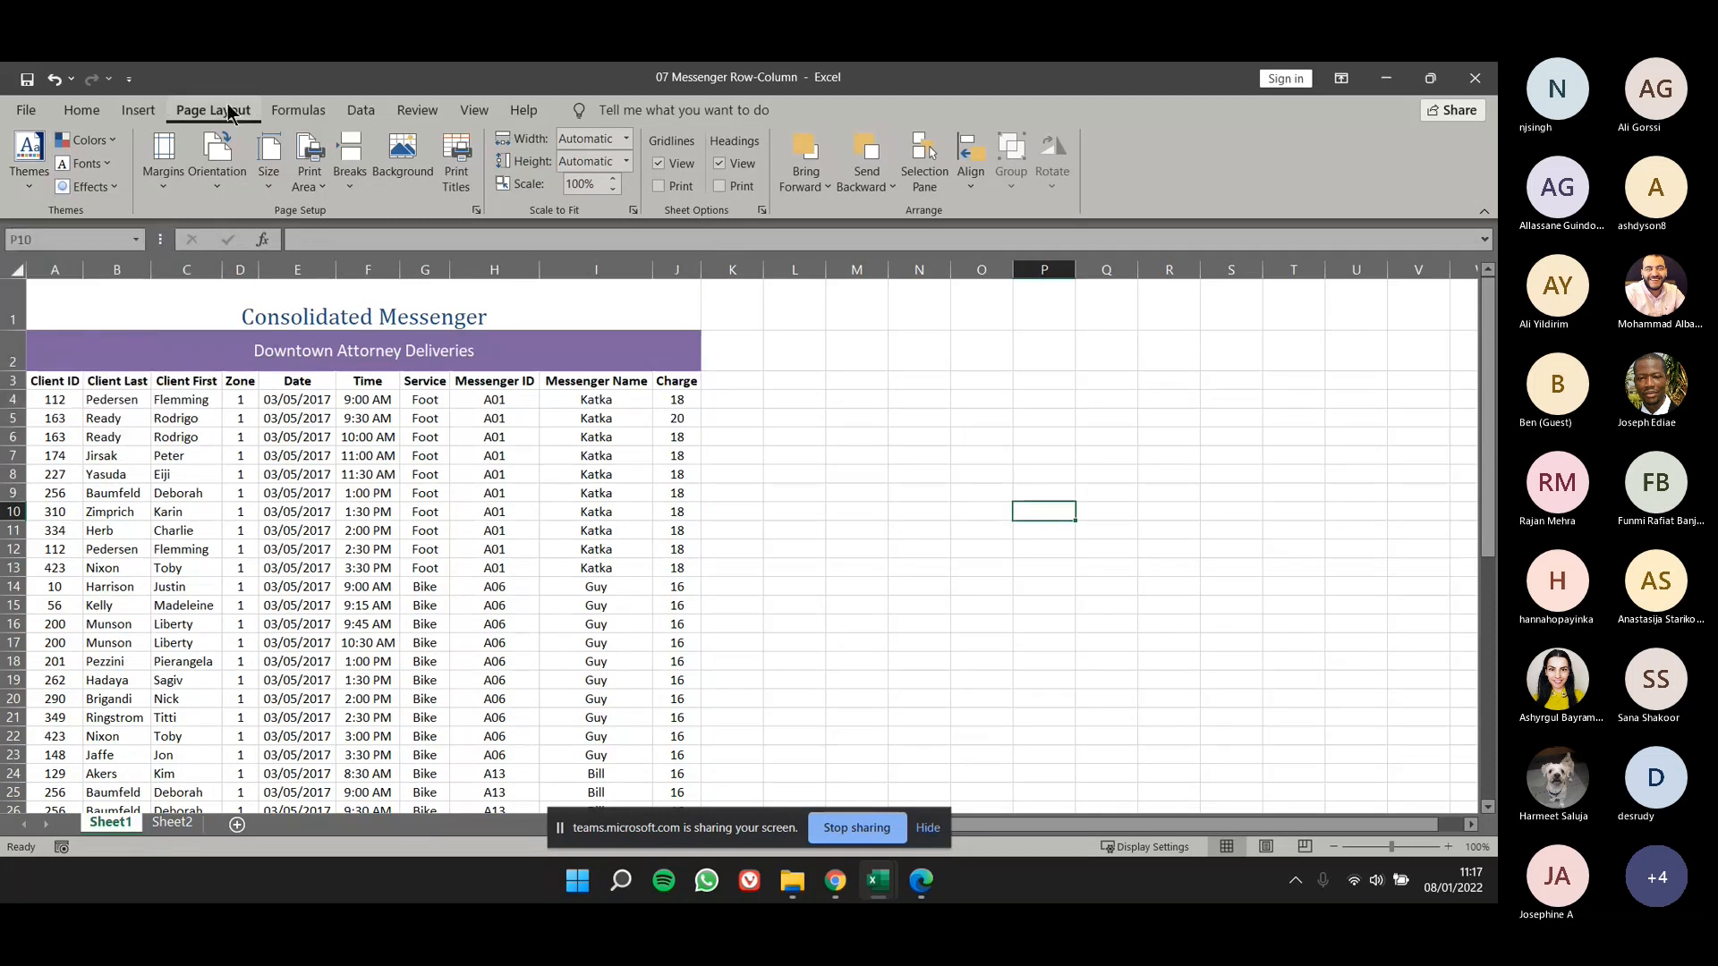
{"action": "left_click", "coordinate": [27, 165]}
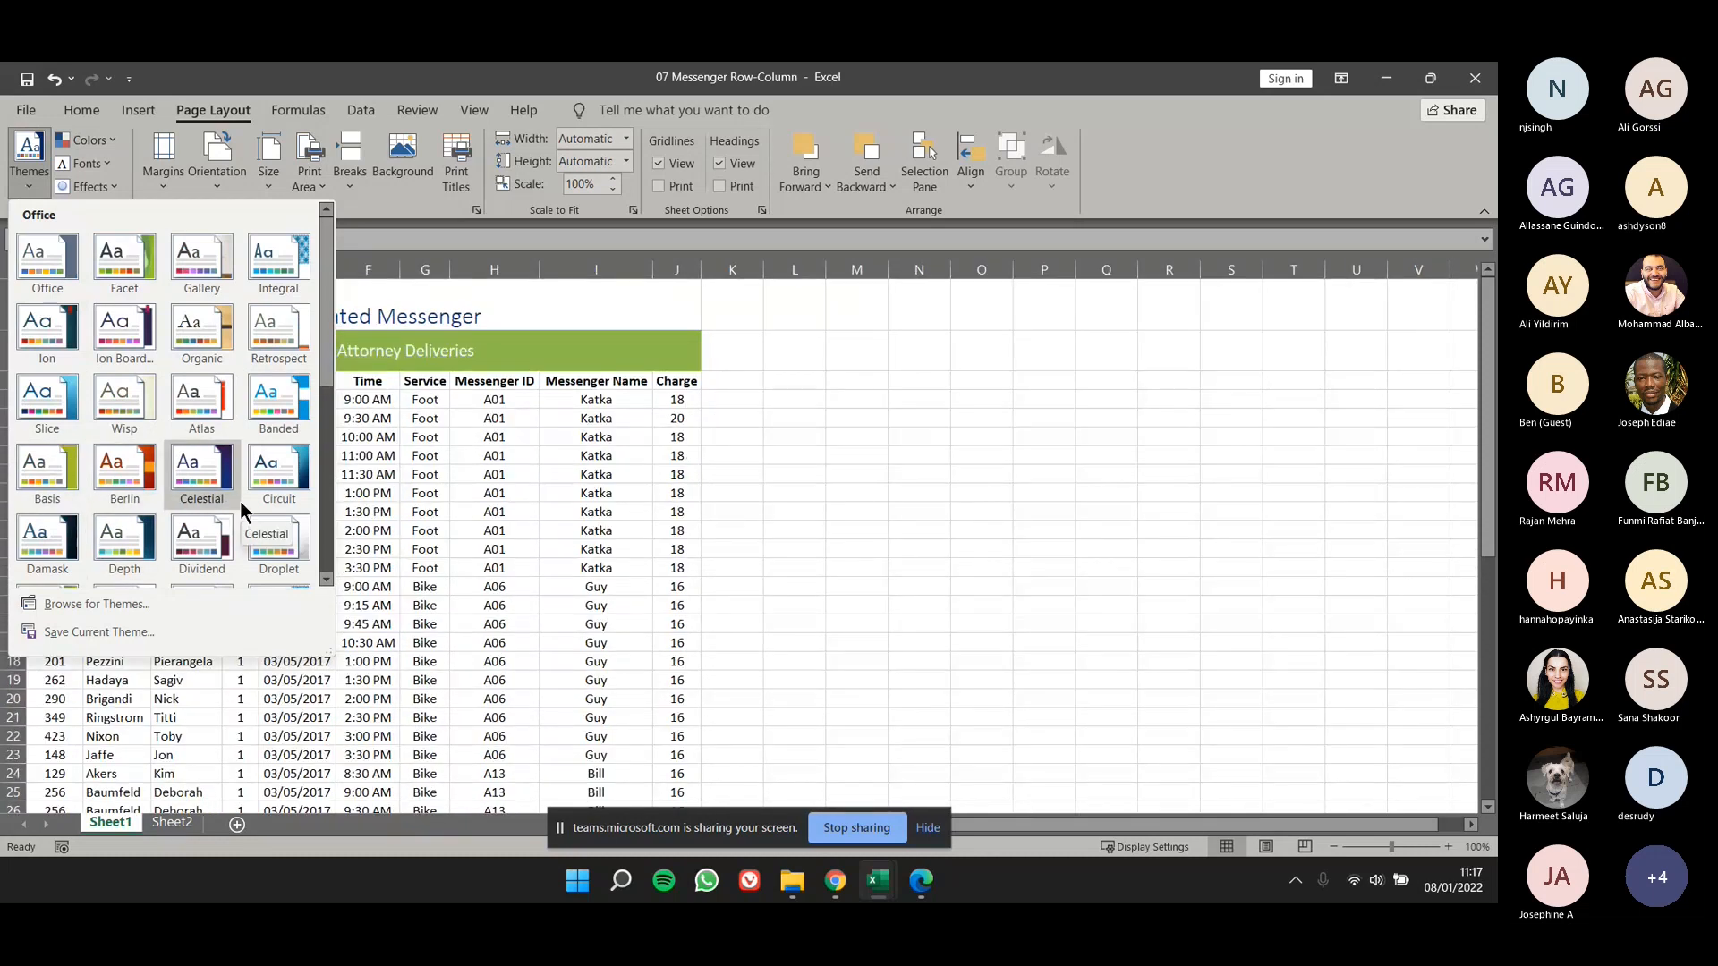
{"action": "scroll", "coordinate": [166, 419], "scroll_direction": "down", "scroll_amount": 3}
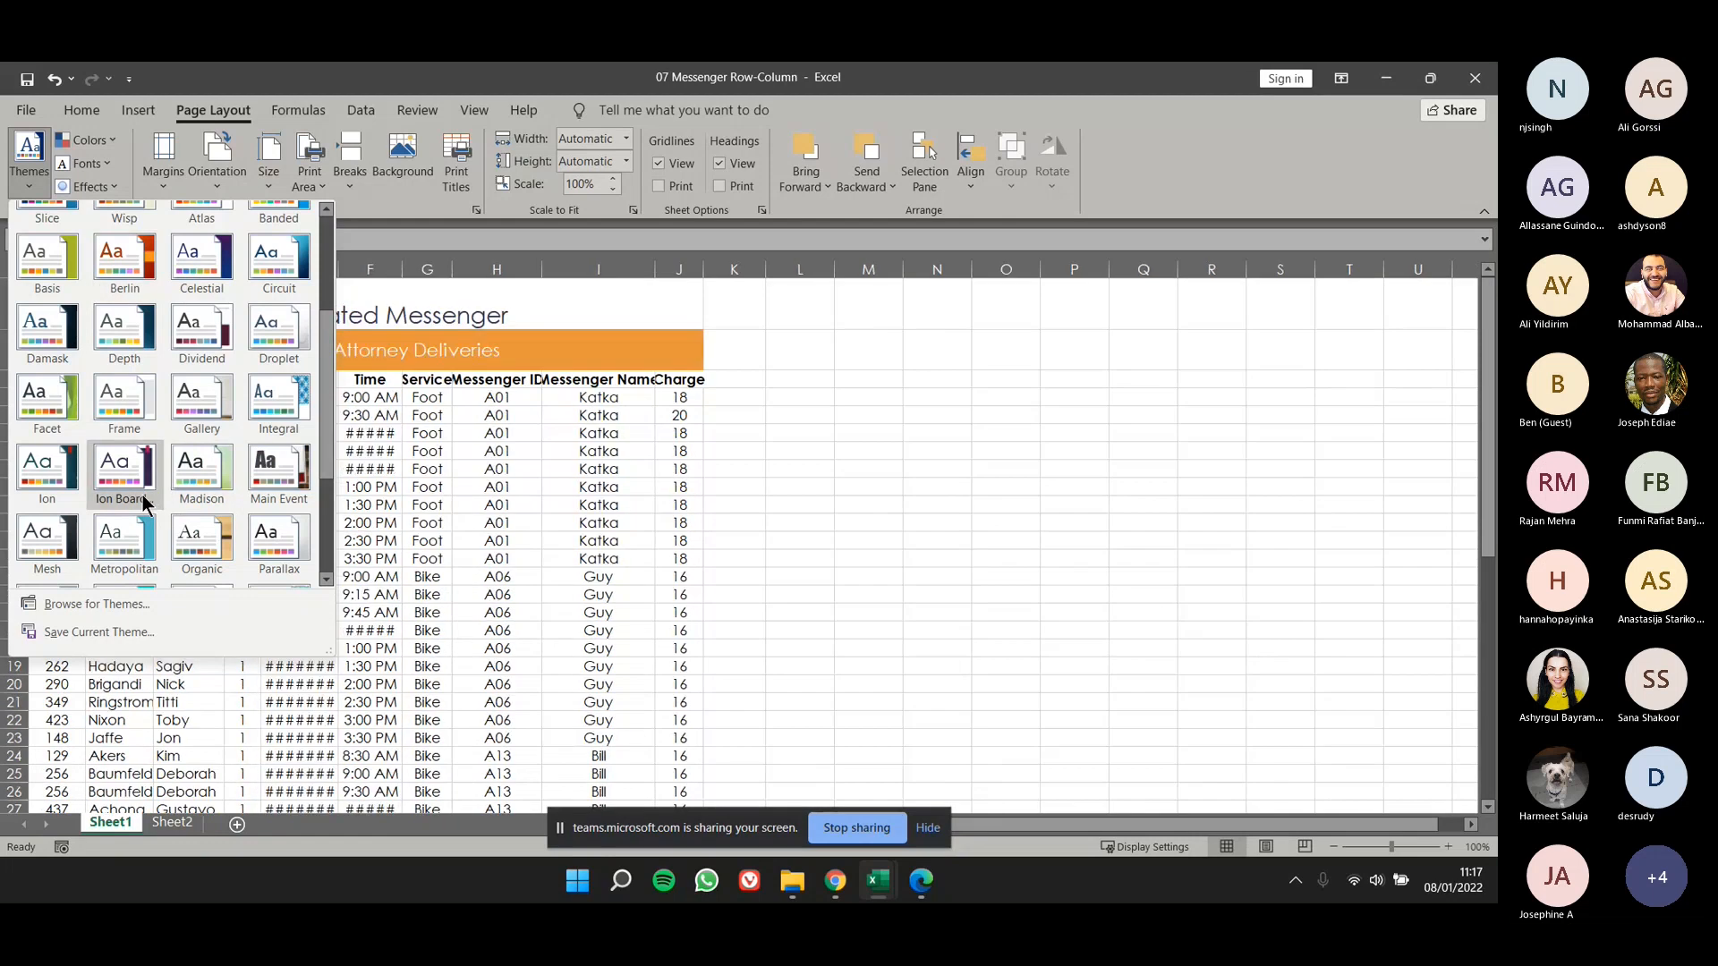
{"action": "left_click", "coordinate": [142, 496]}
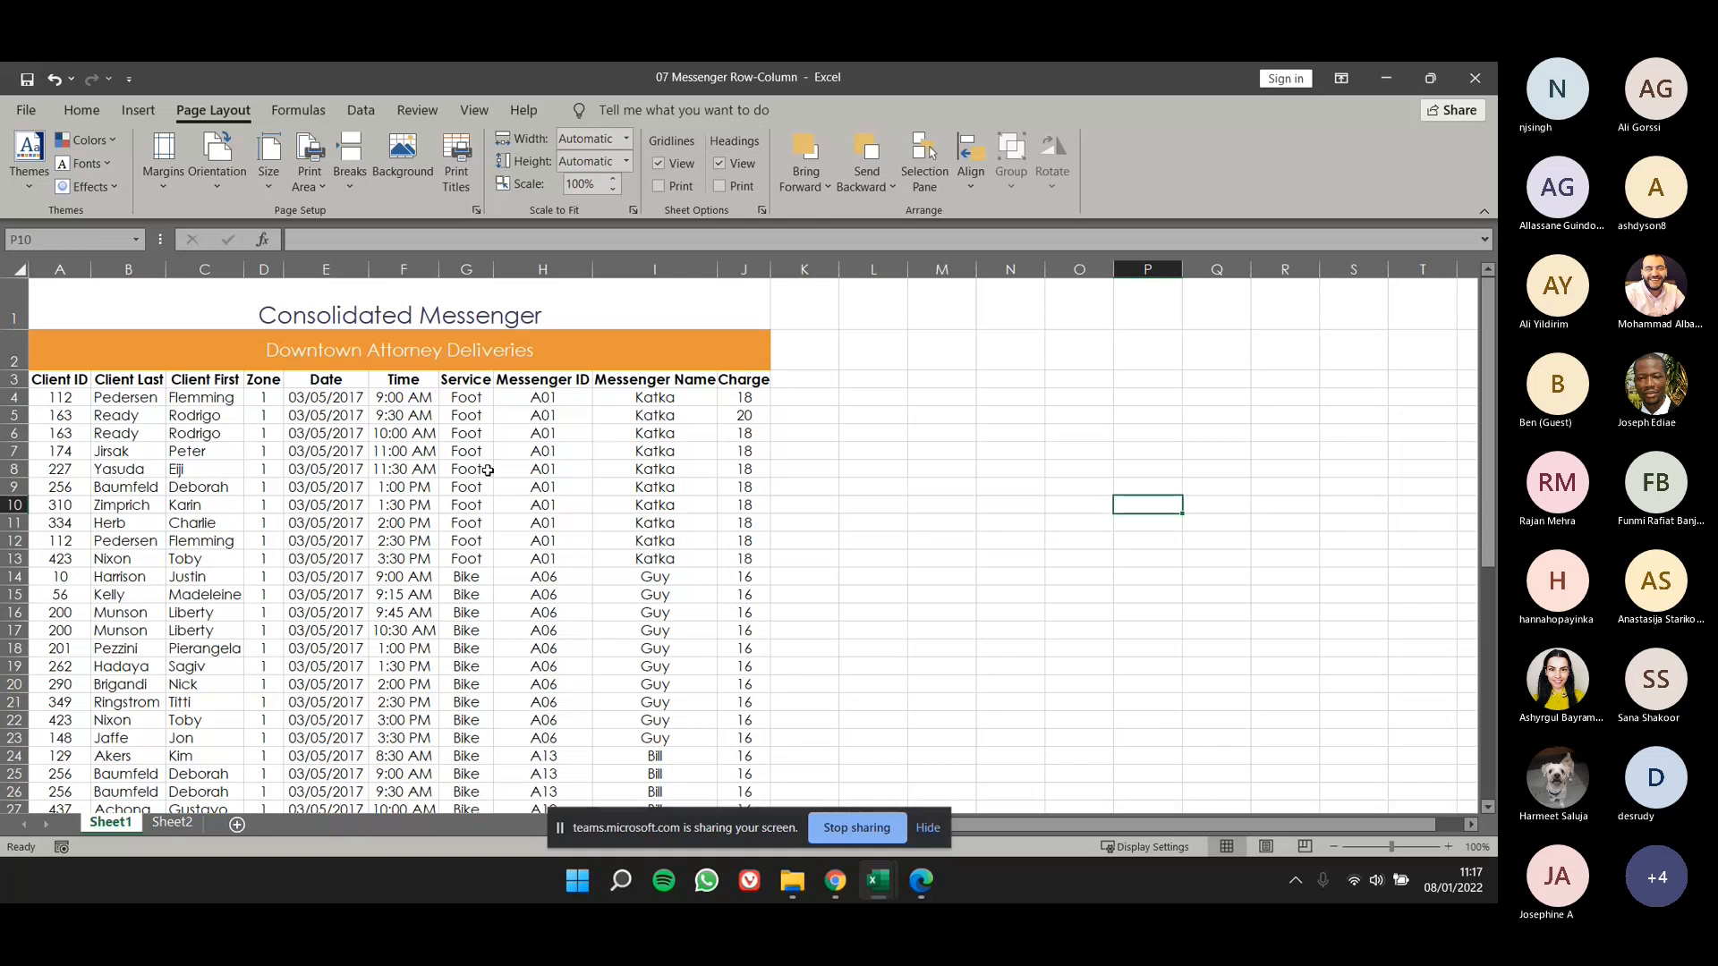
{"action": "left_click_drag", "start_coordinate": [462, 345], "coordinate": [480, 408]}
{"action": "left_click", "coordinate": [509, 362]}
{"action": "left_click_drag", "start_coordinate": [326, 398], "coordinate": [349, 531]}
{"action": "left_click", "coordinate": [347, 524]}
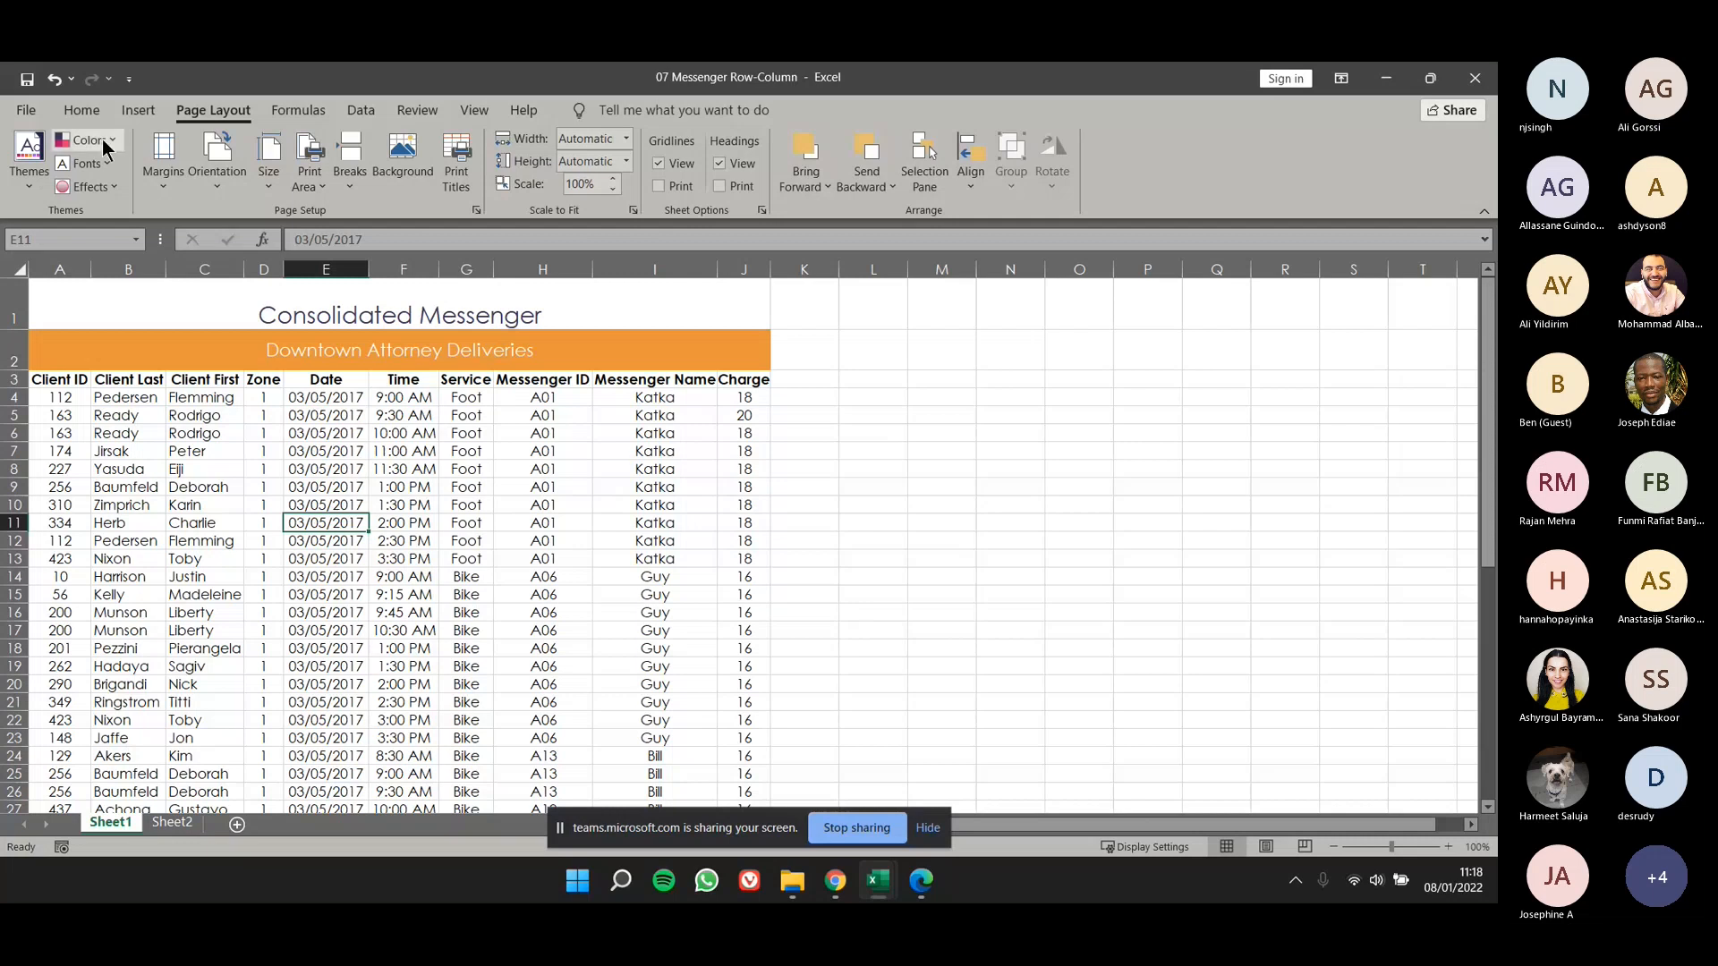
- Close the 07 Messenger Row-Column workbook without saving its changes
{"action": "left_click", "coordinate": [26, 110]}
{"action": "left_click", "coordinate": [53, 563]}
{"action": "left_click", "coordinate": [753, 532]}
- Open the 07 Messenger Header-Footer workbook from the 07 folder of Student Data Files
{"action": "left_click", "coordinate": [29, 114]}
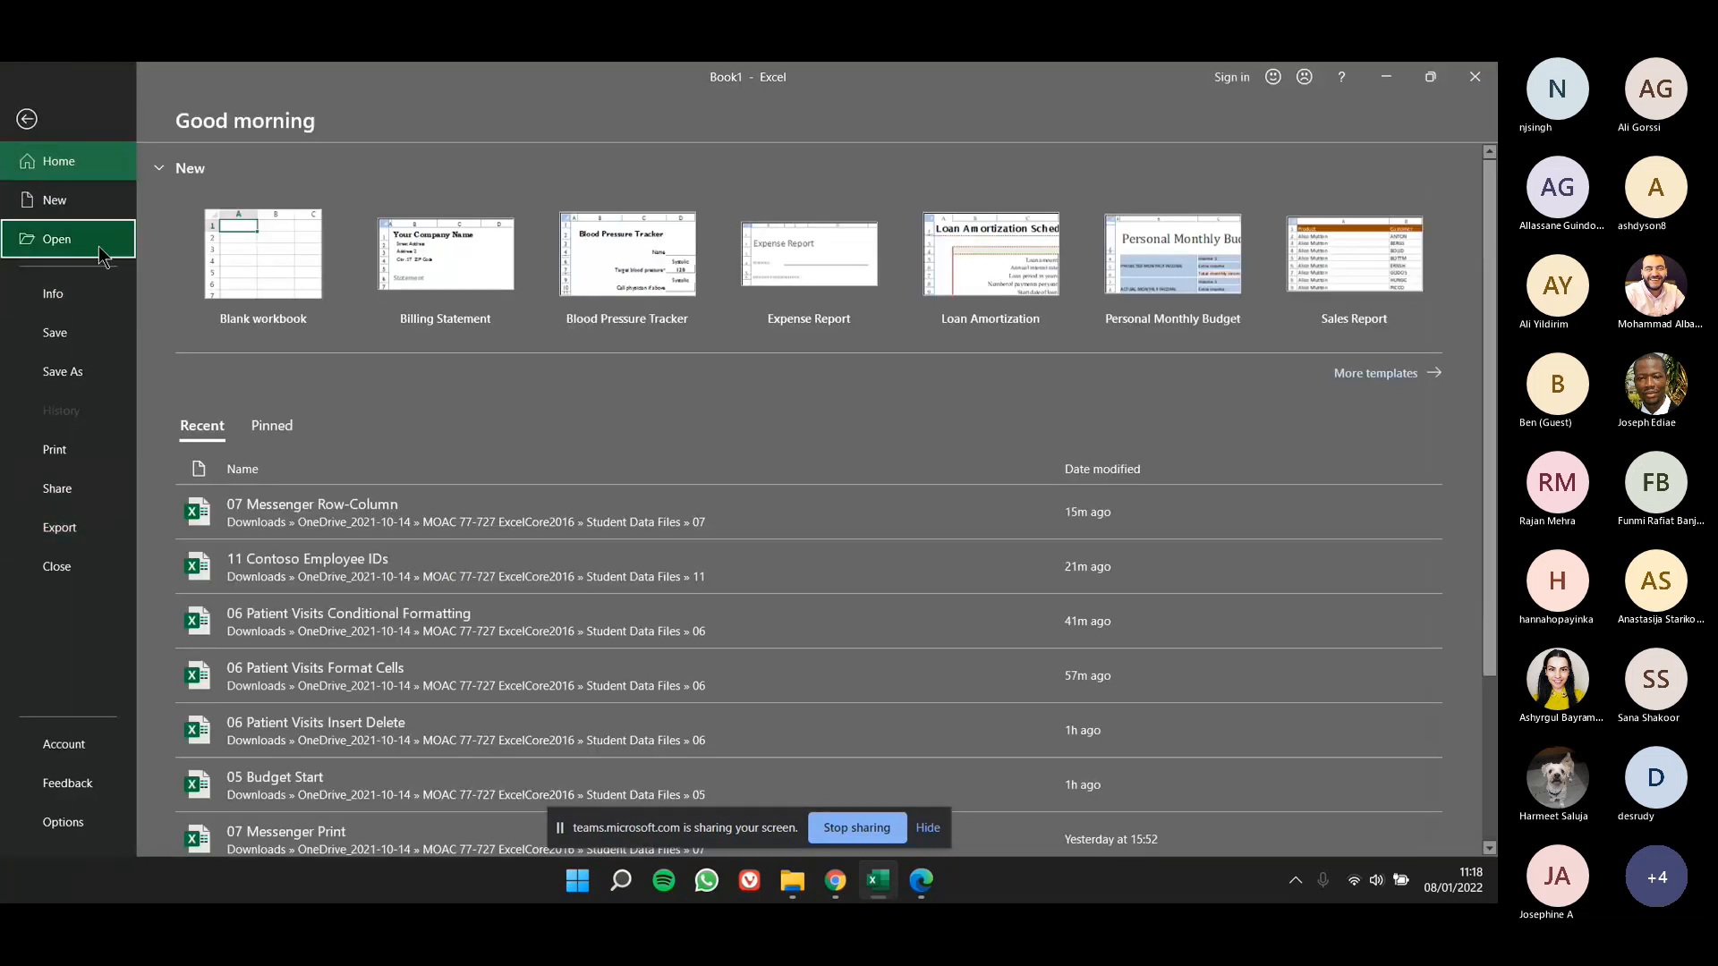
{"action": "left_click", "coordinate": [100, 251]}
{"action": "left_click", "coordinate": [241, 288]}
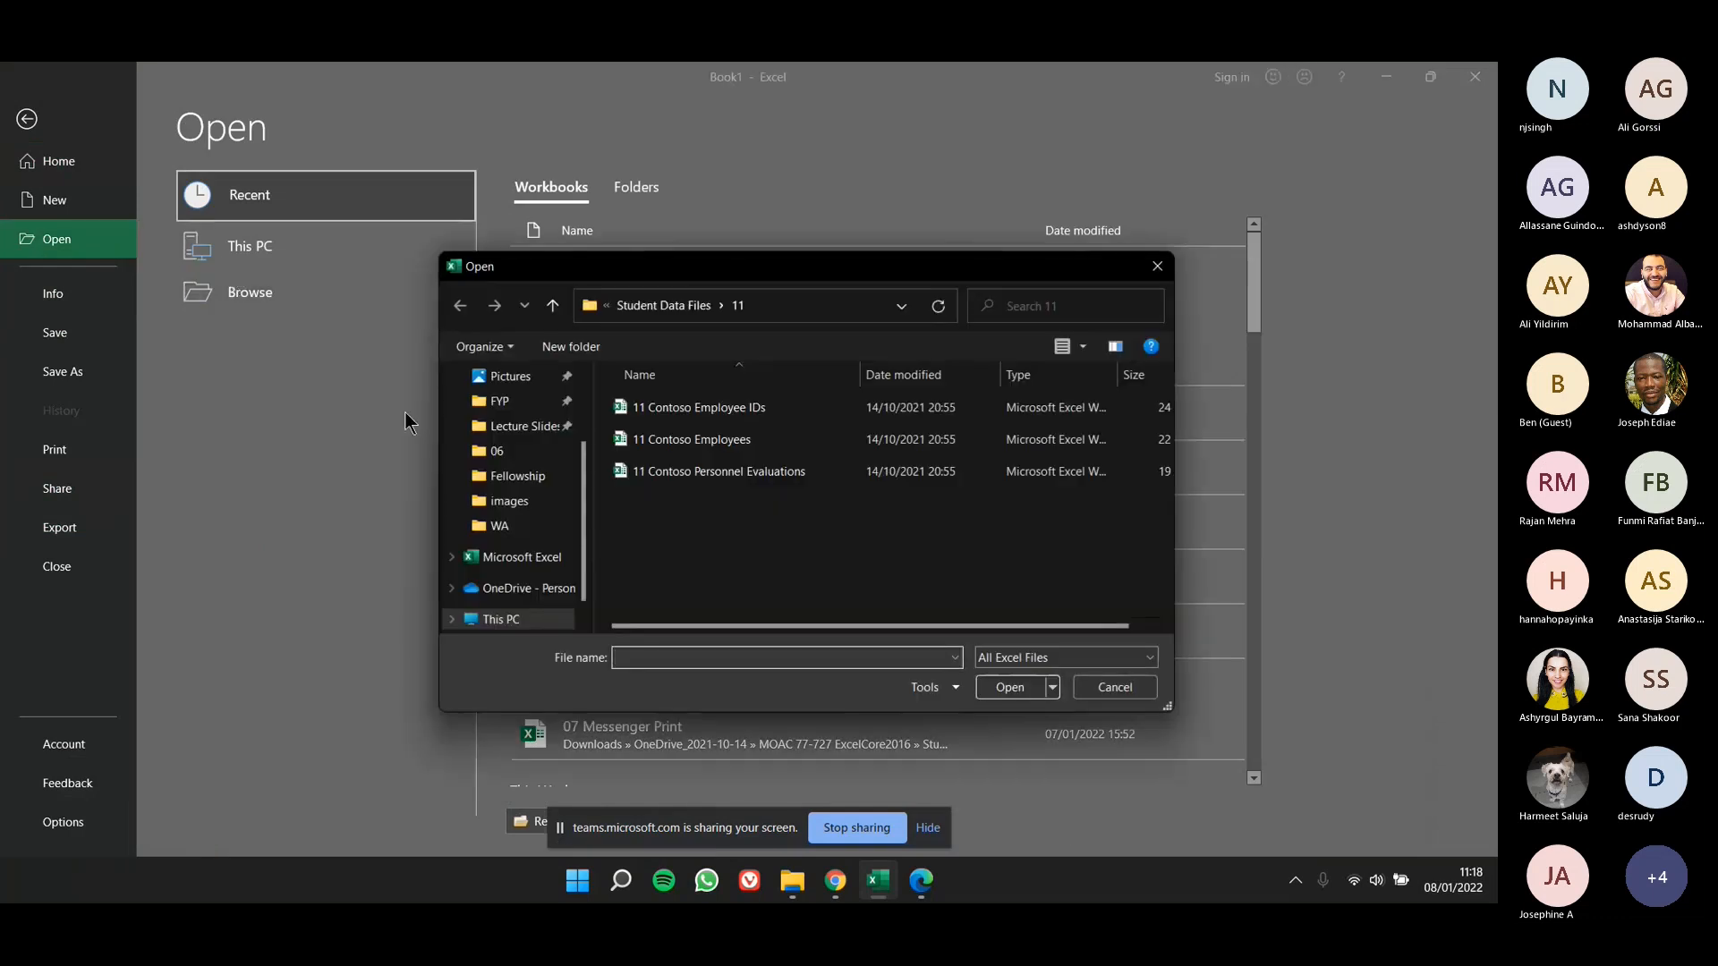
{"action": "left_click", "coordinate": [702, 306]}
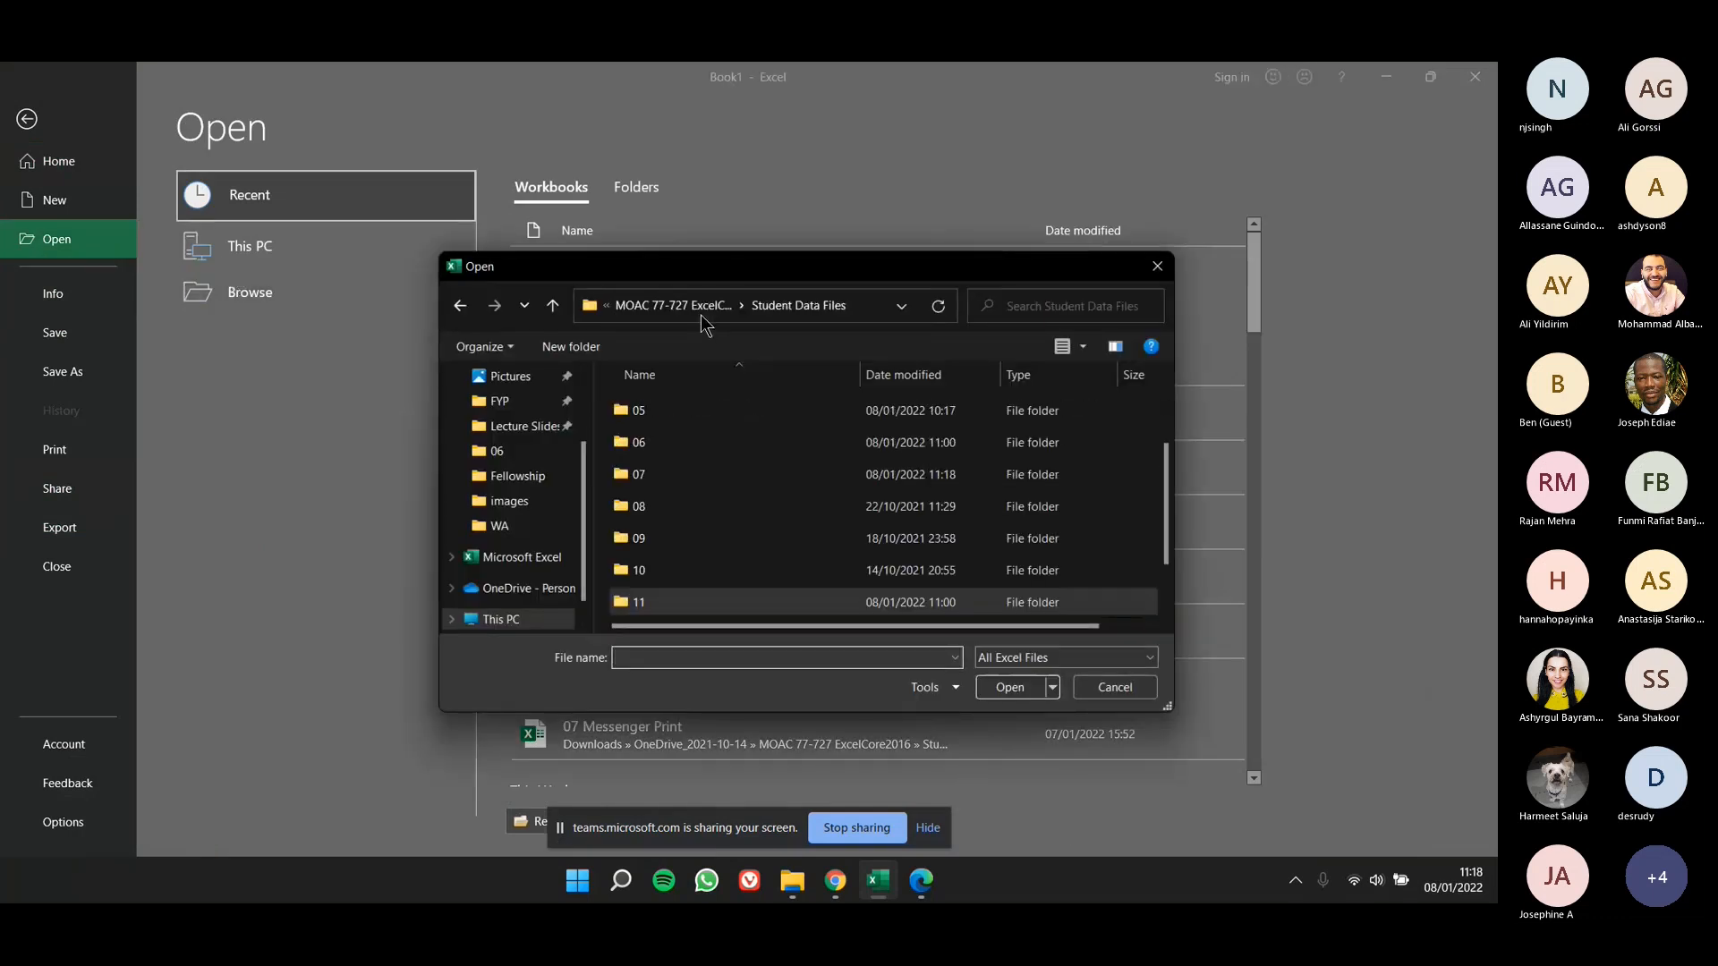
{"action": "left_click", "coordinate": [720, 477]}
{"action": "double_click", "coordinate": [720, 477]}
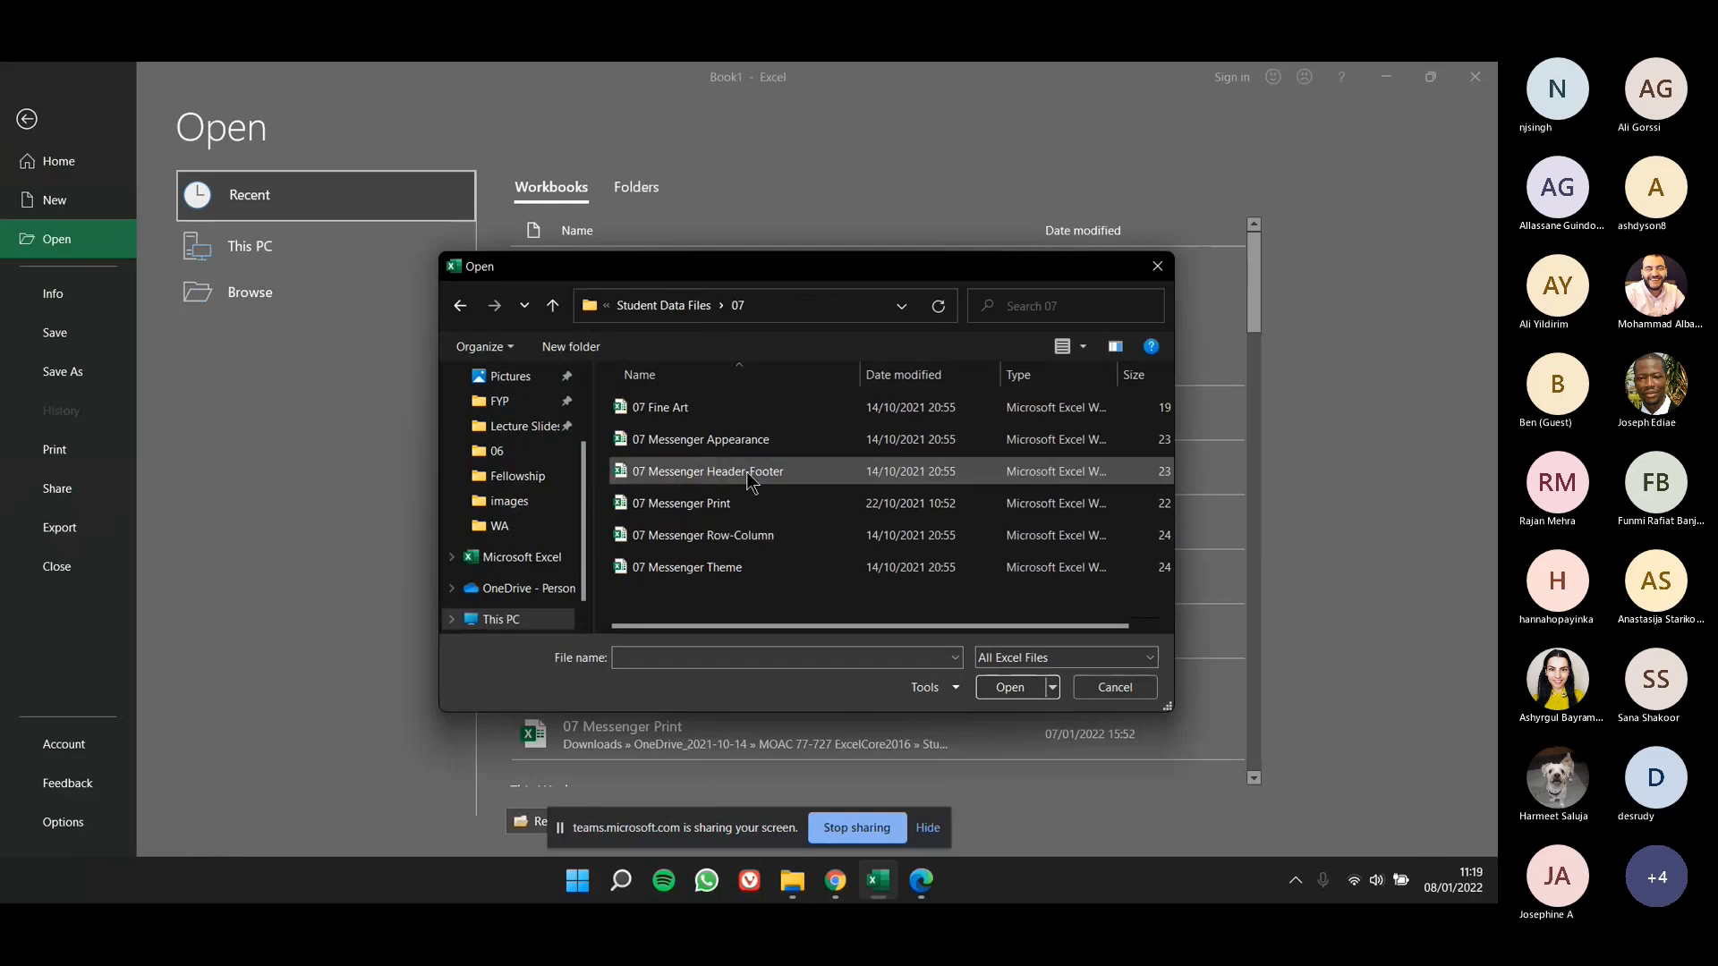
{"action": "double_click", "coordinate": [747, 472]}
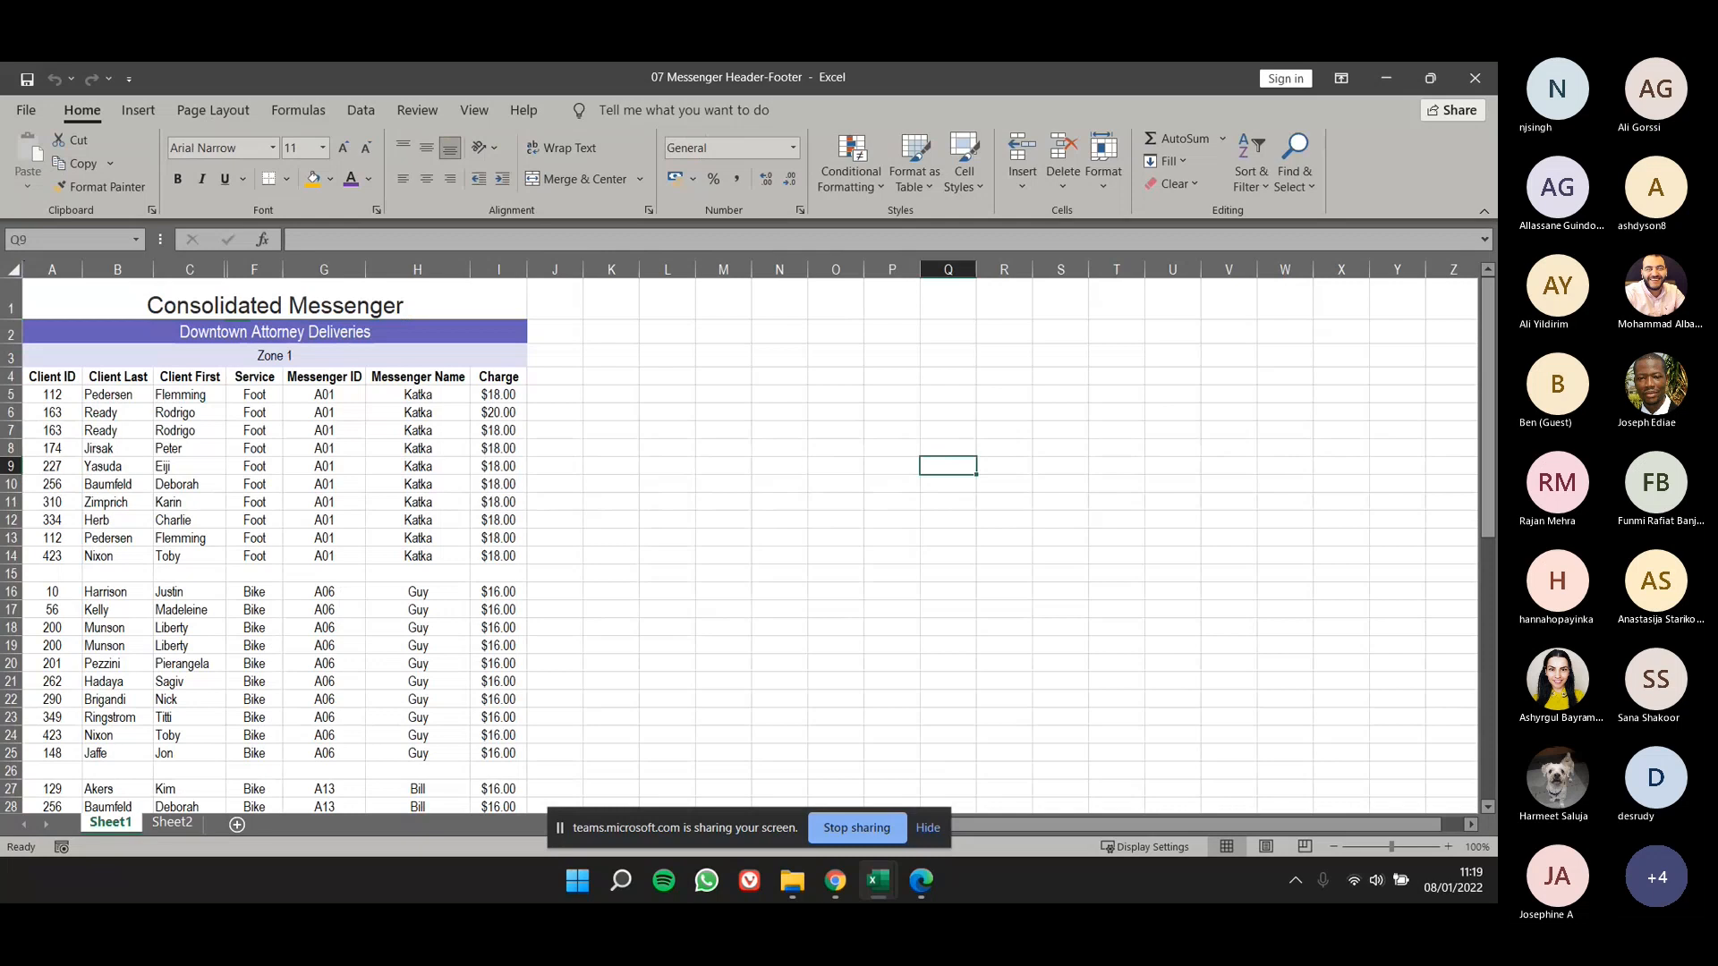
- Show Sheet1 in Page Layout view
{"action": "left_click", "coordinate": [220, 111]}
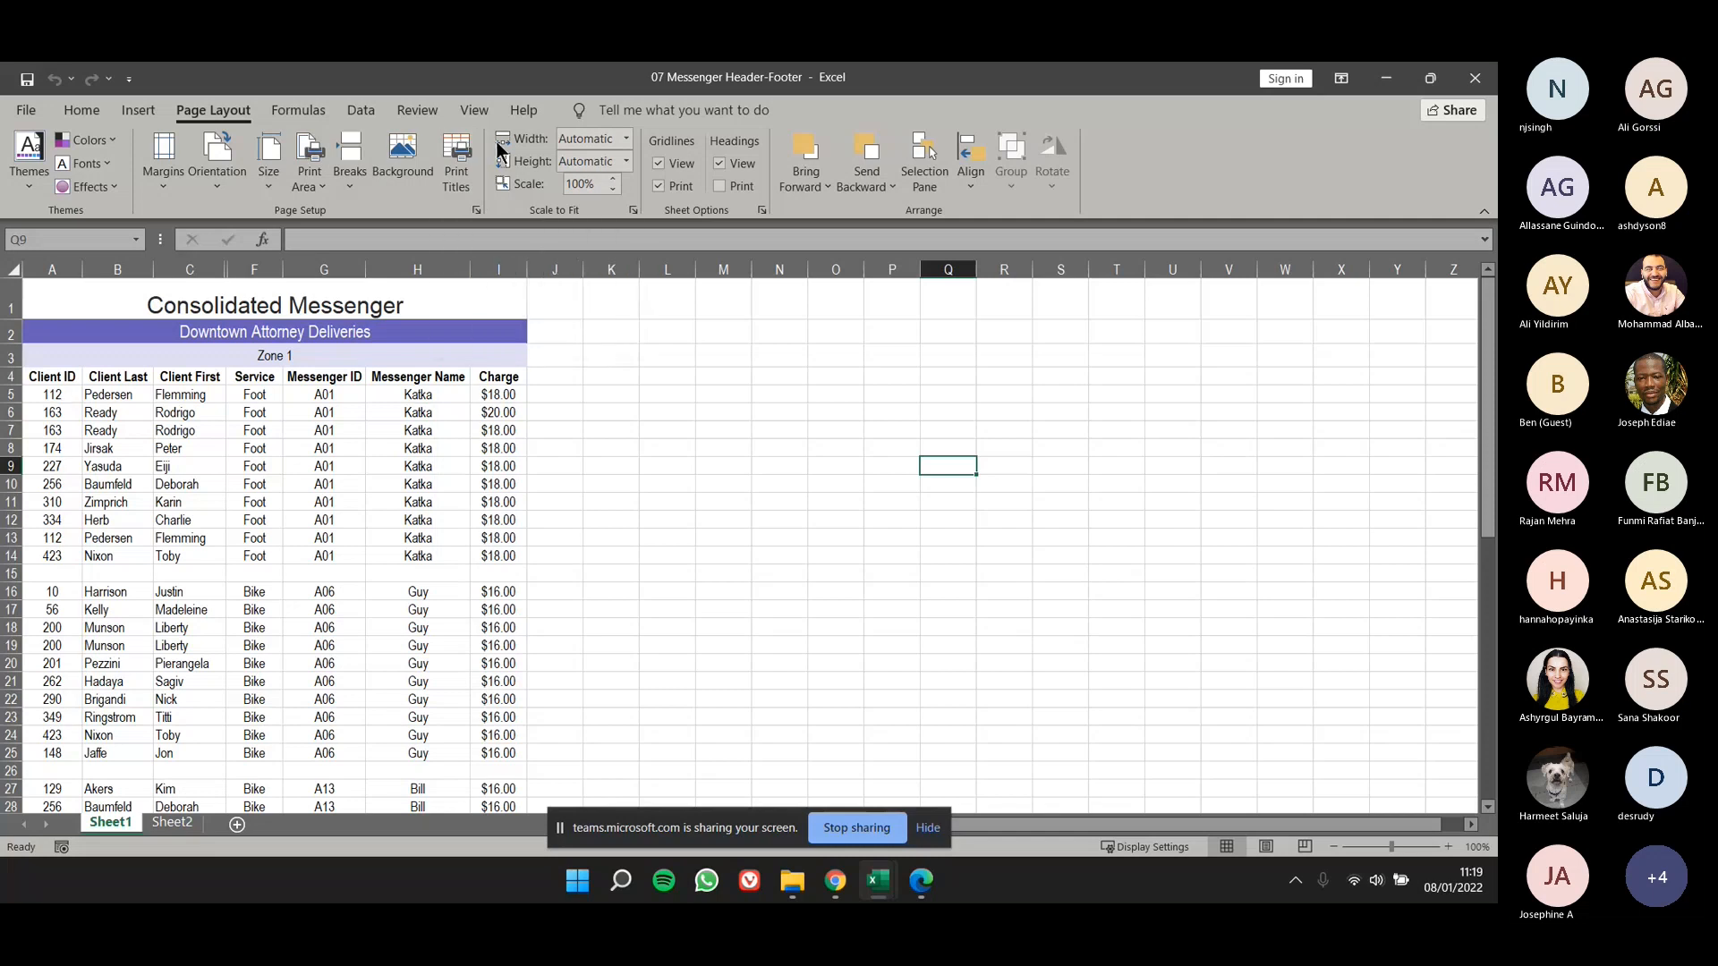
{"action": "left_click", "coordinate": [494, 108]}
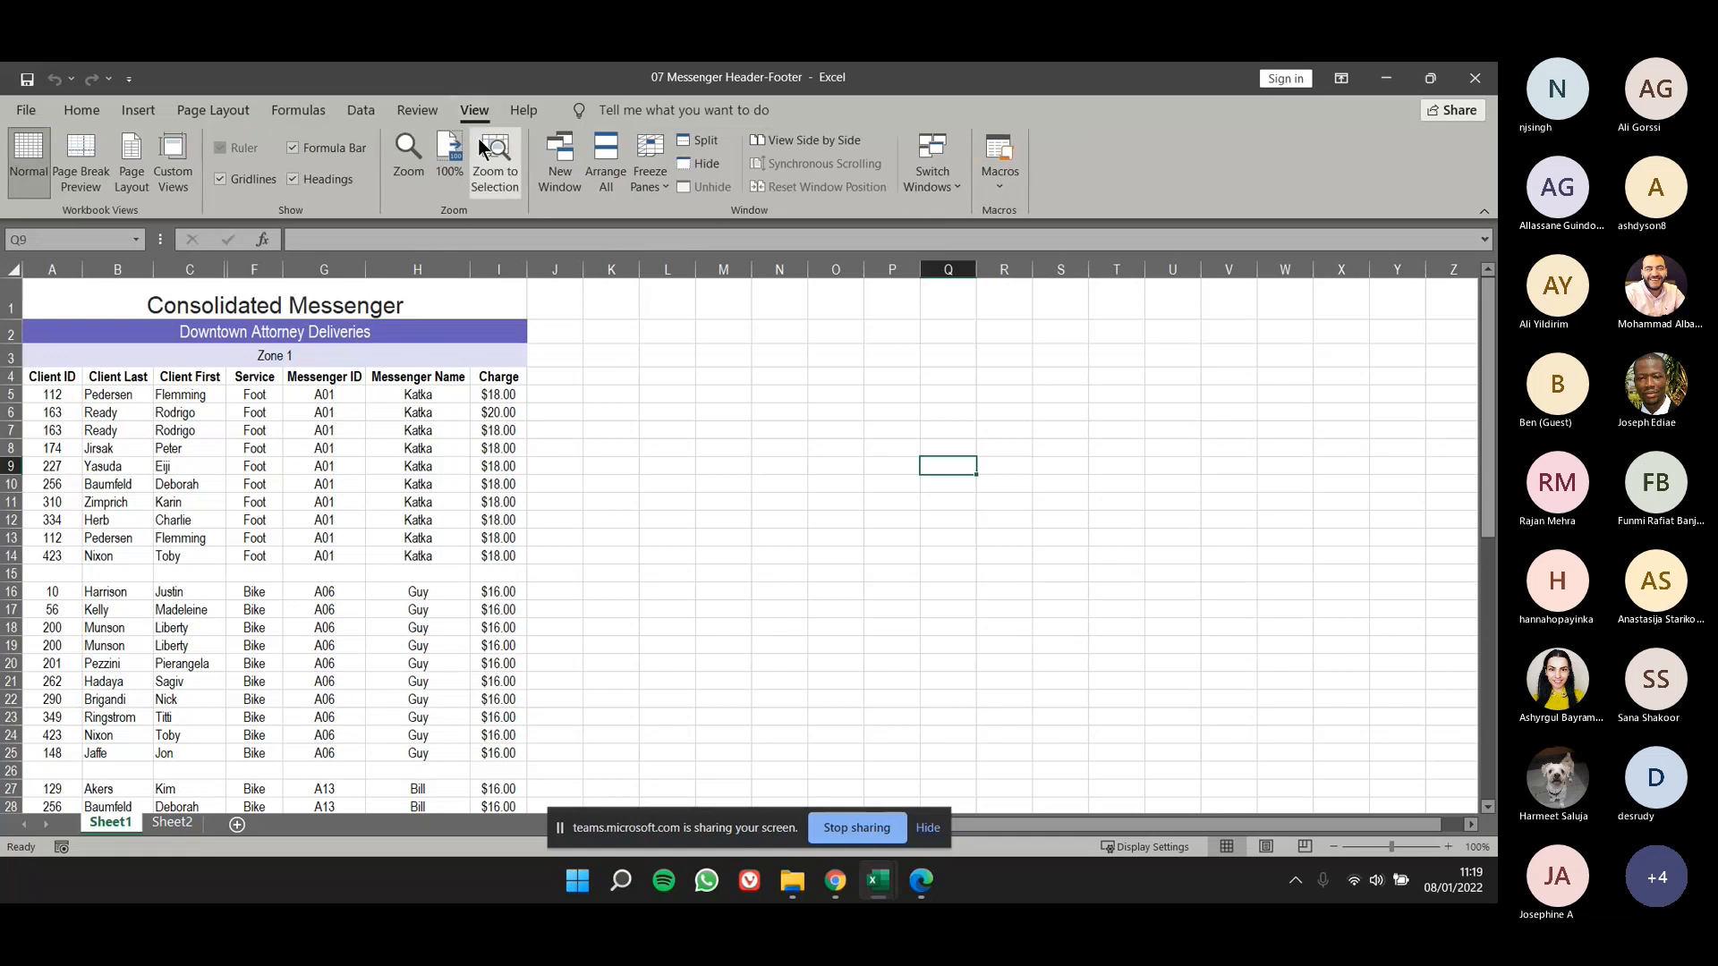
{"action": "left_click", "coordinate": [132, 184]}
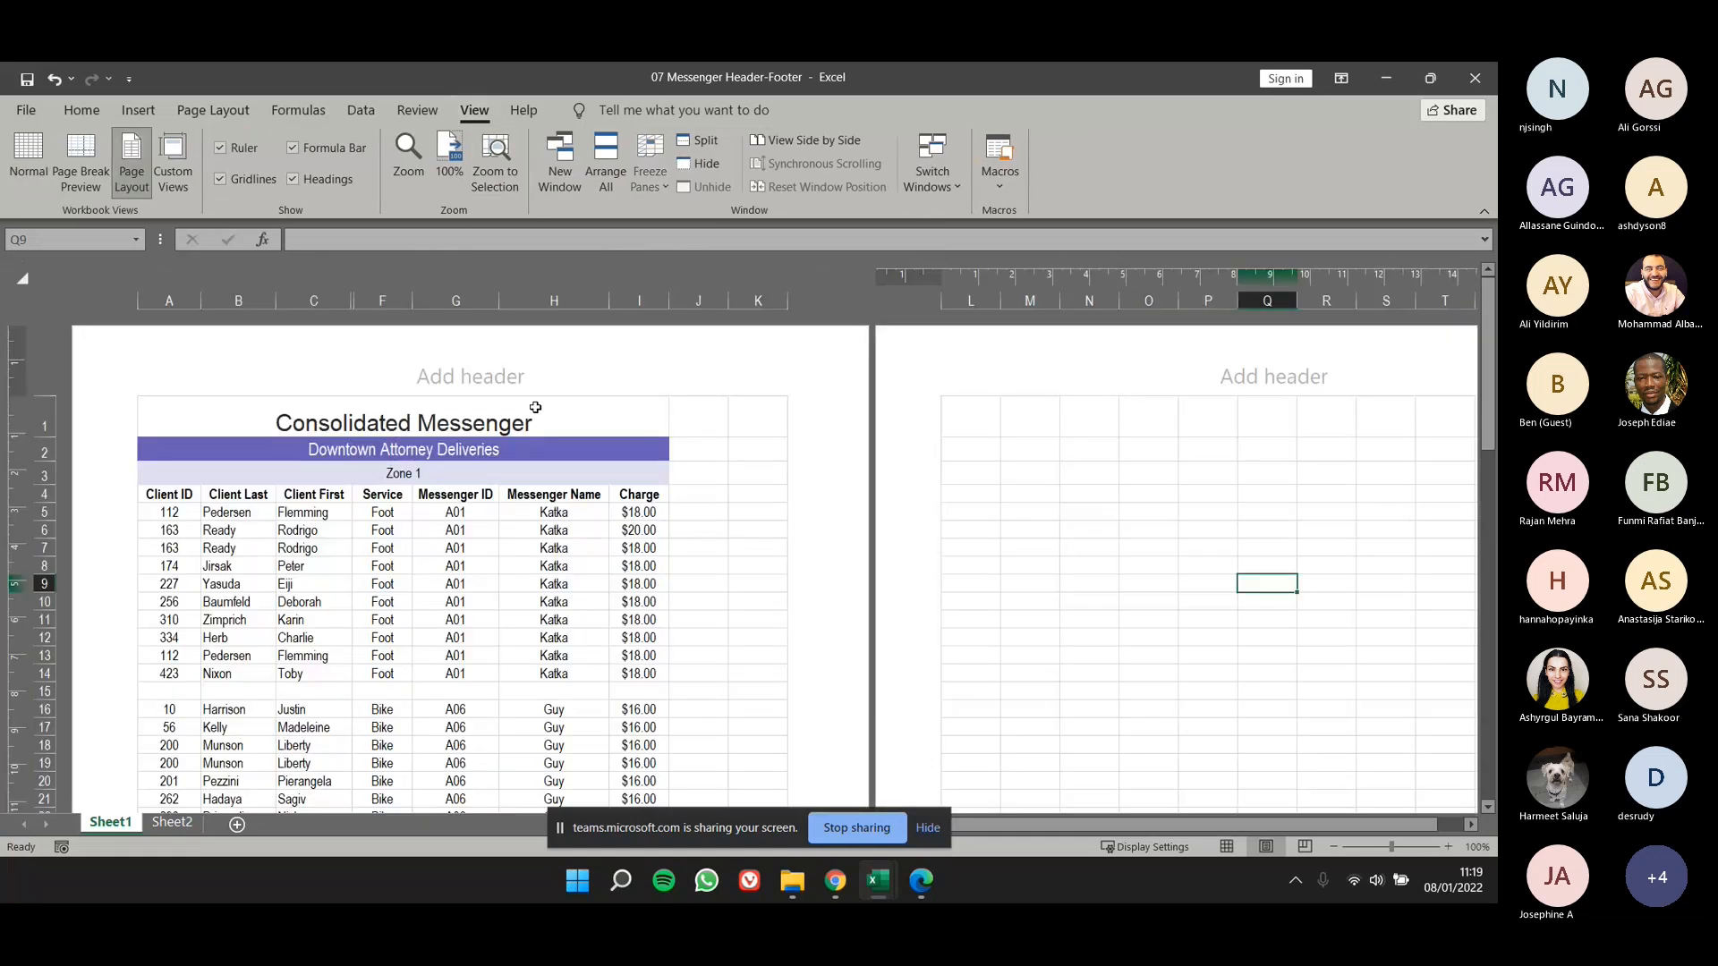
- Examine the center header and footer sections of the first page without changing them
{"action": "left_click", "coordinate": [458, 379]}
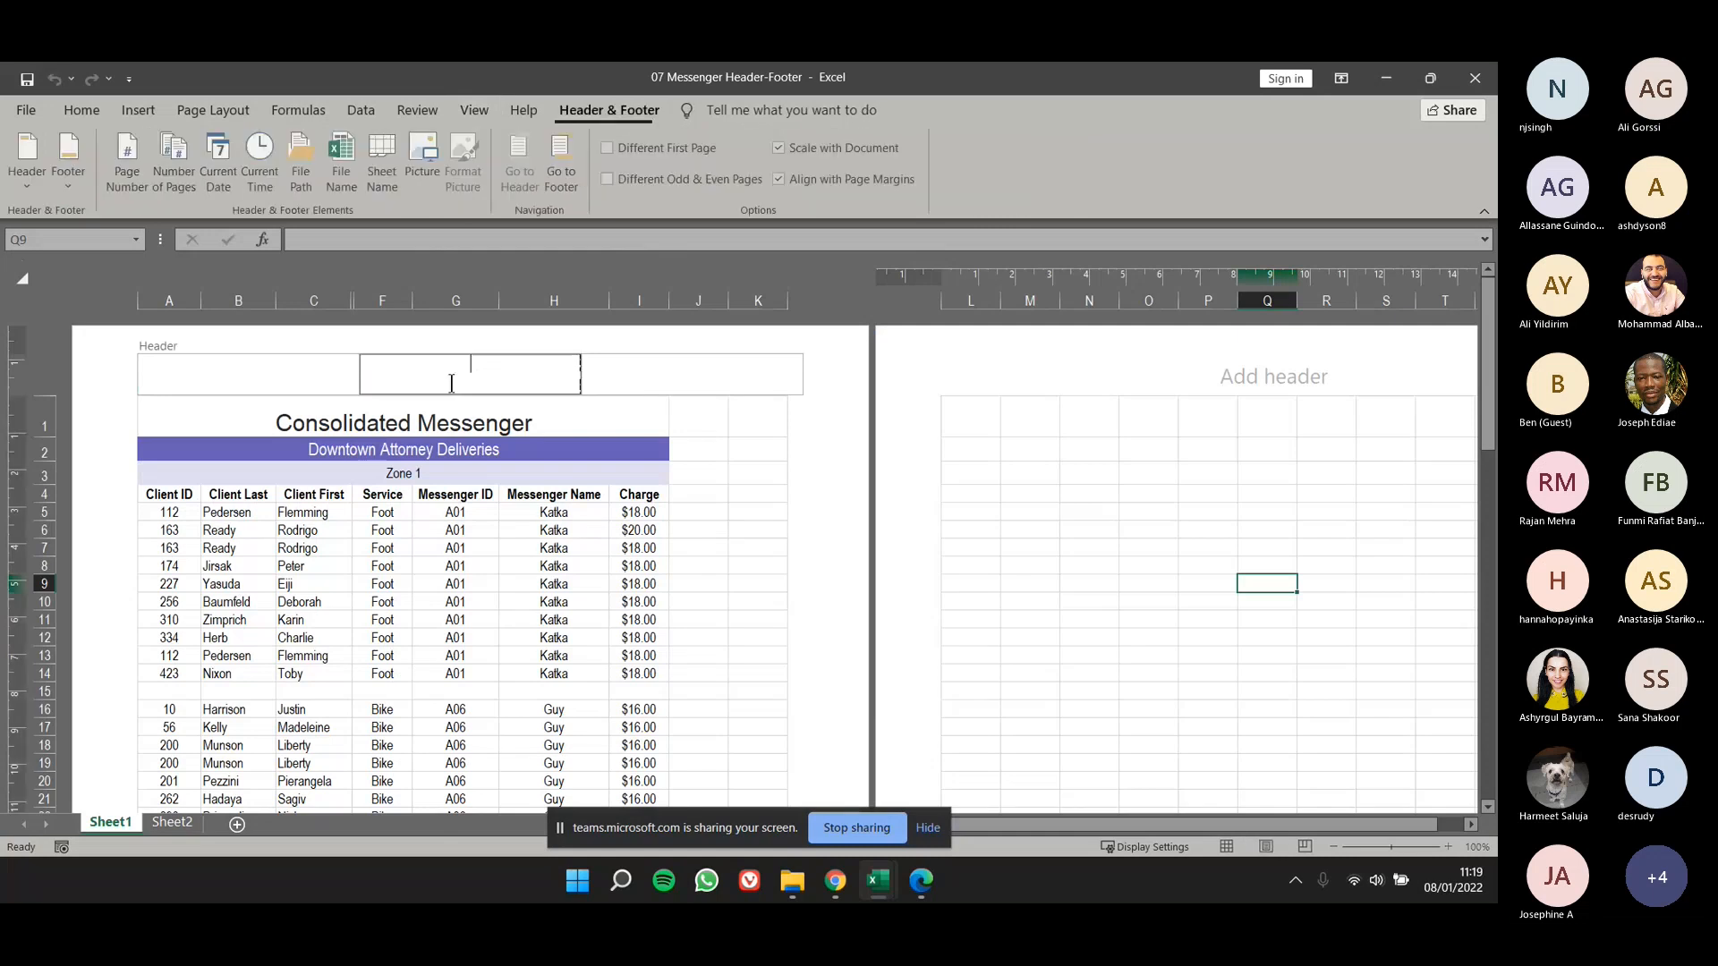
{"action": "left_click", "coordinate": [698, 470]}
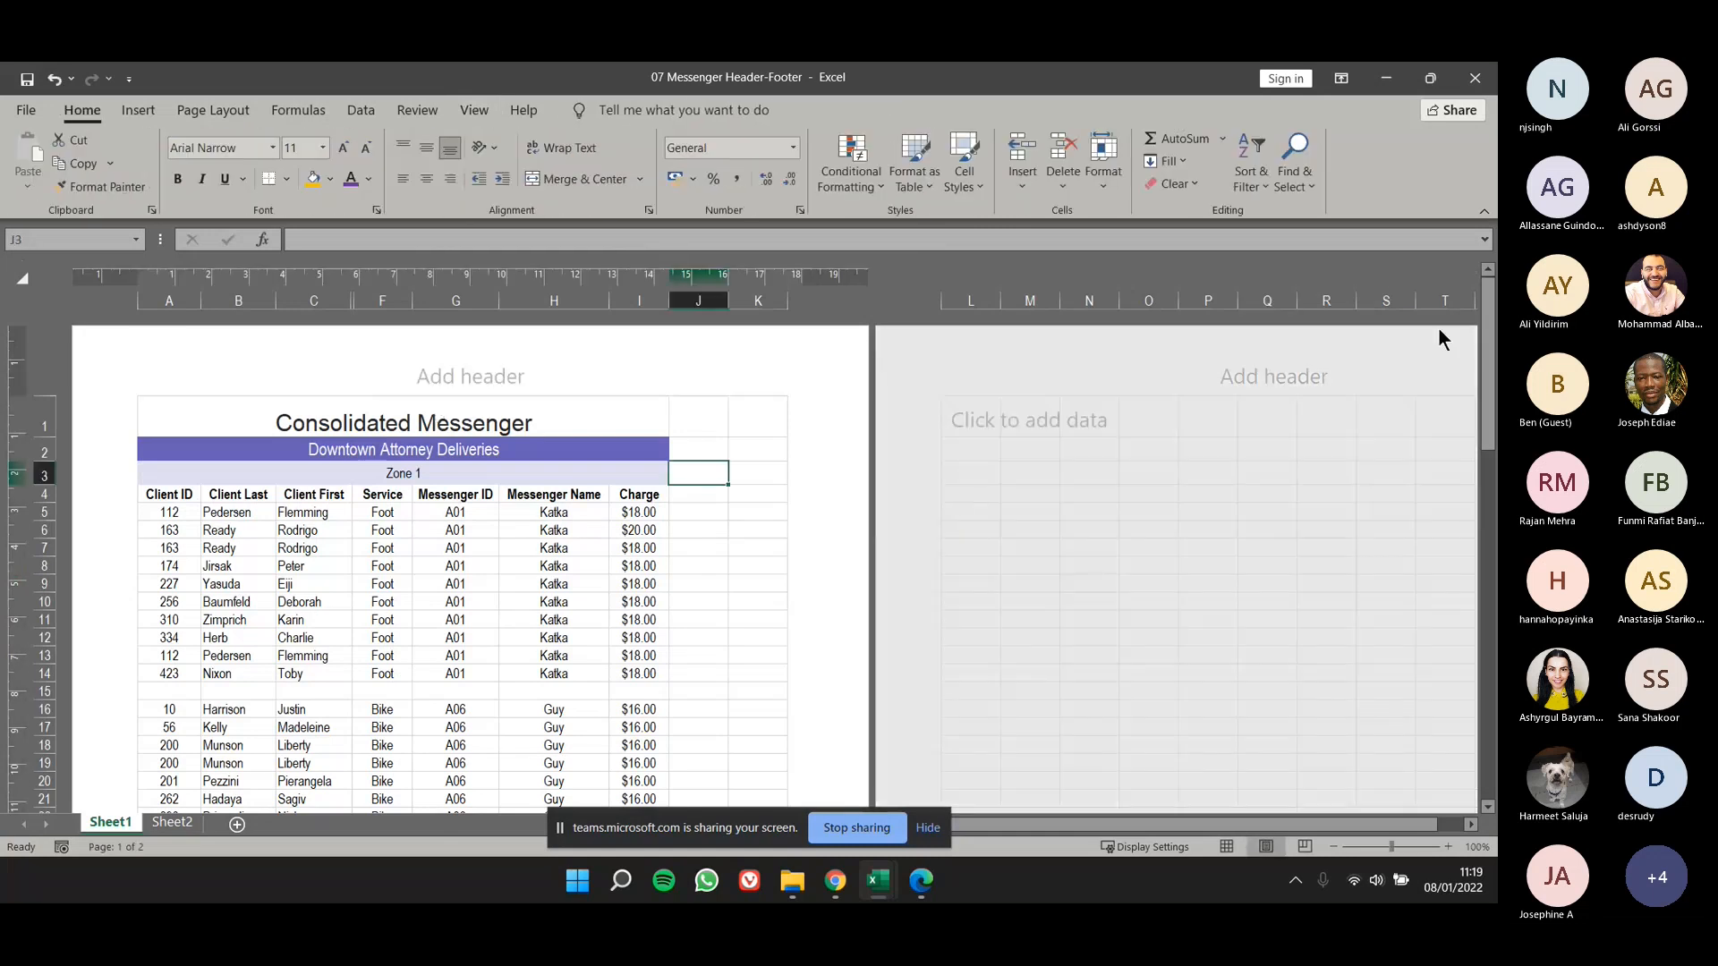
{"action": "scroll", "coordinate": [1404, 555], "scroll_direction": "down", "scroll_amount": 9}
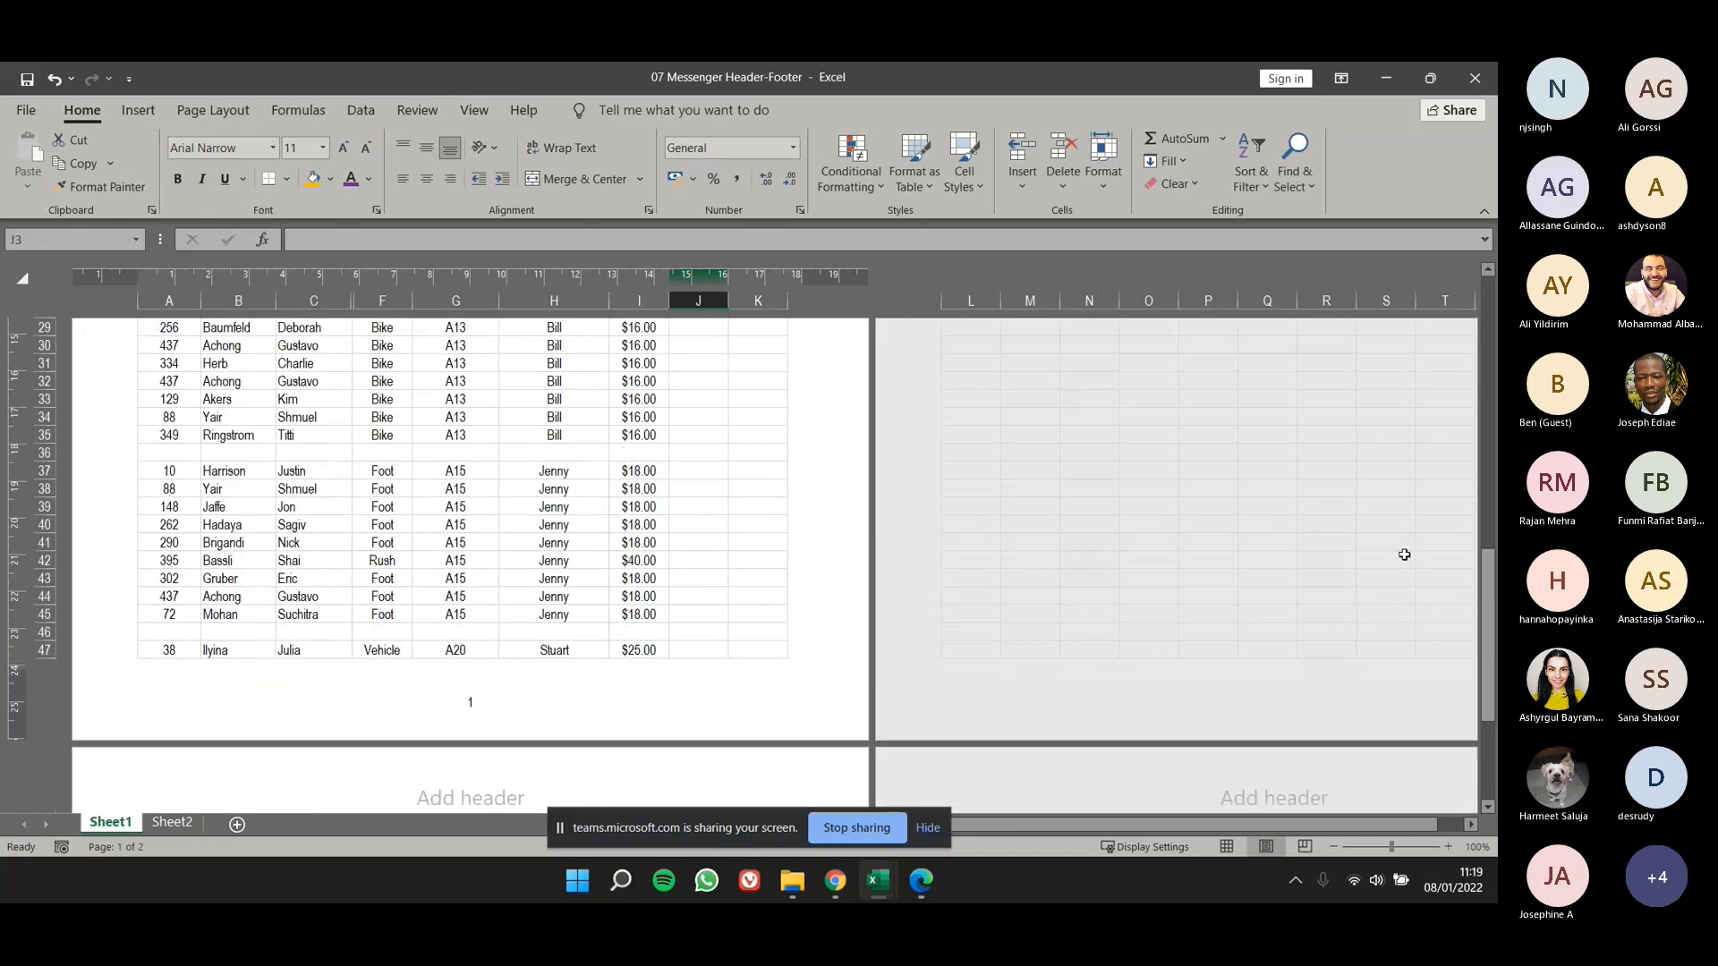
{"action": "left_click", "coordinate": [501, 690]}
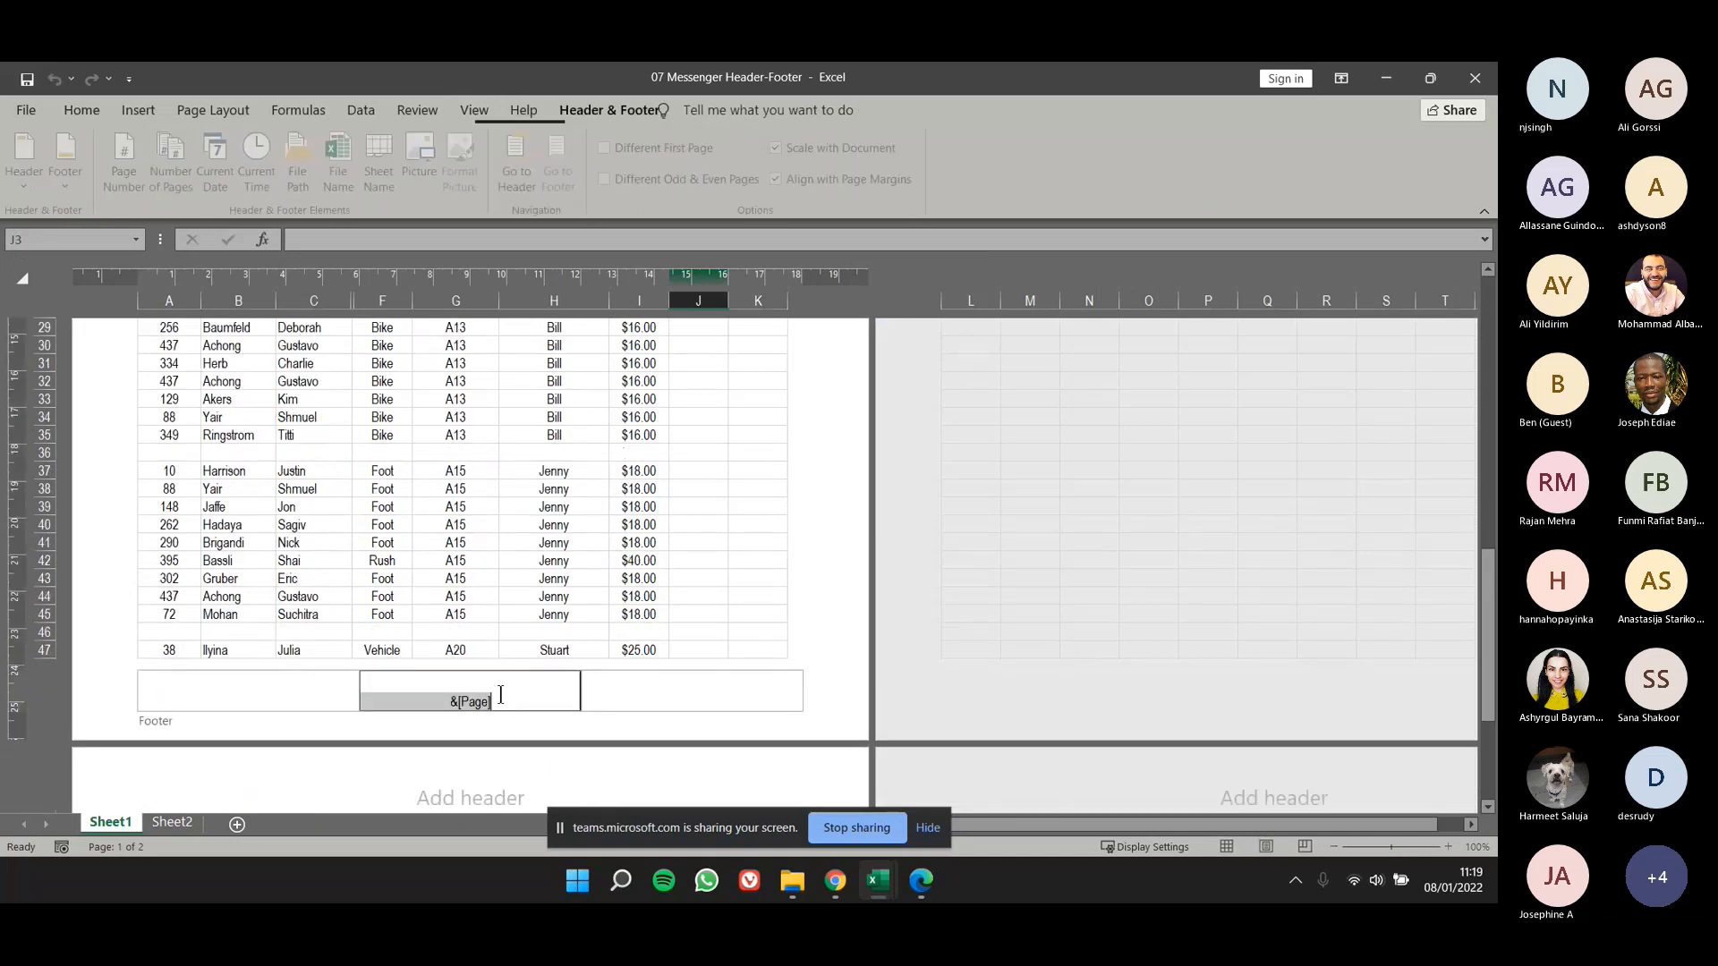
{"action": "left_click", "coordinate": [524, 738]}
{"action": "left_click_drag", "start_coordinate": [1486, 608], "coordinate": [1489, 309]}
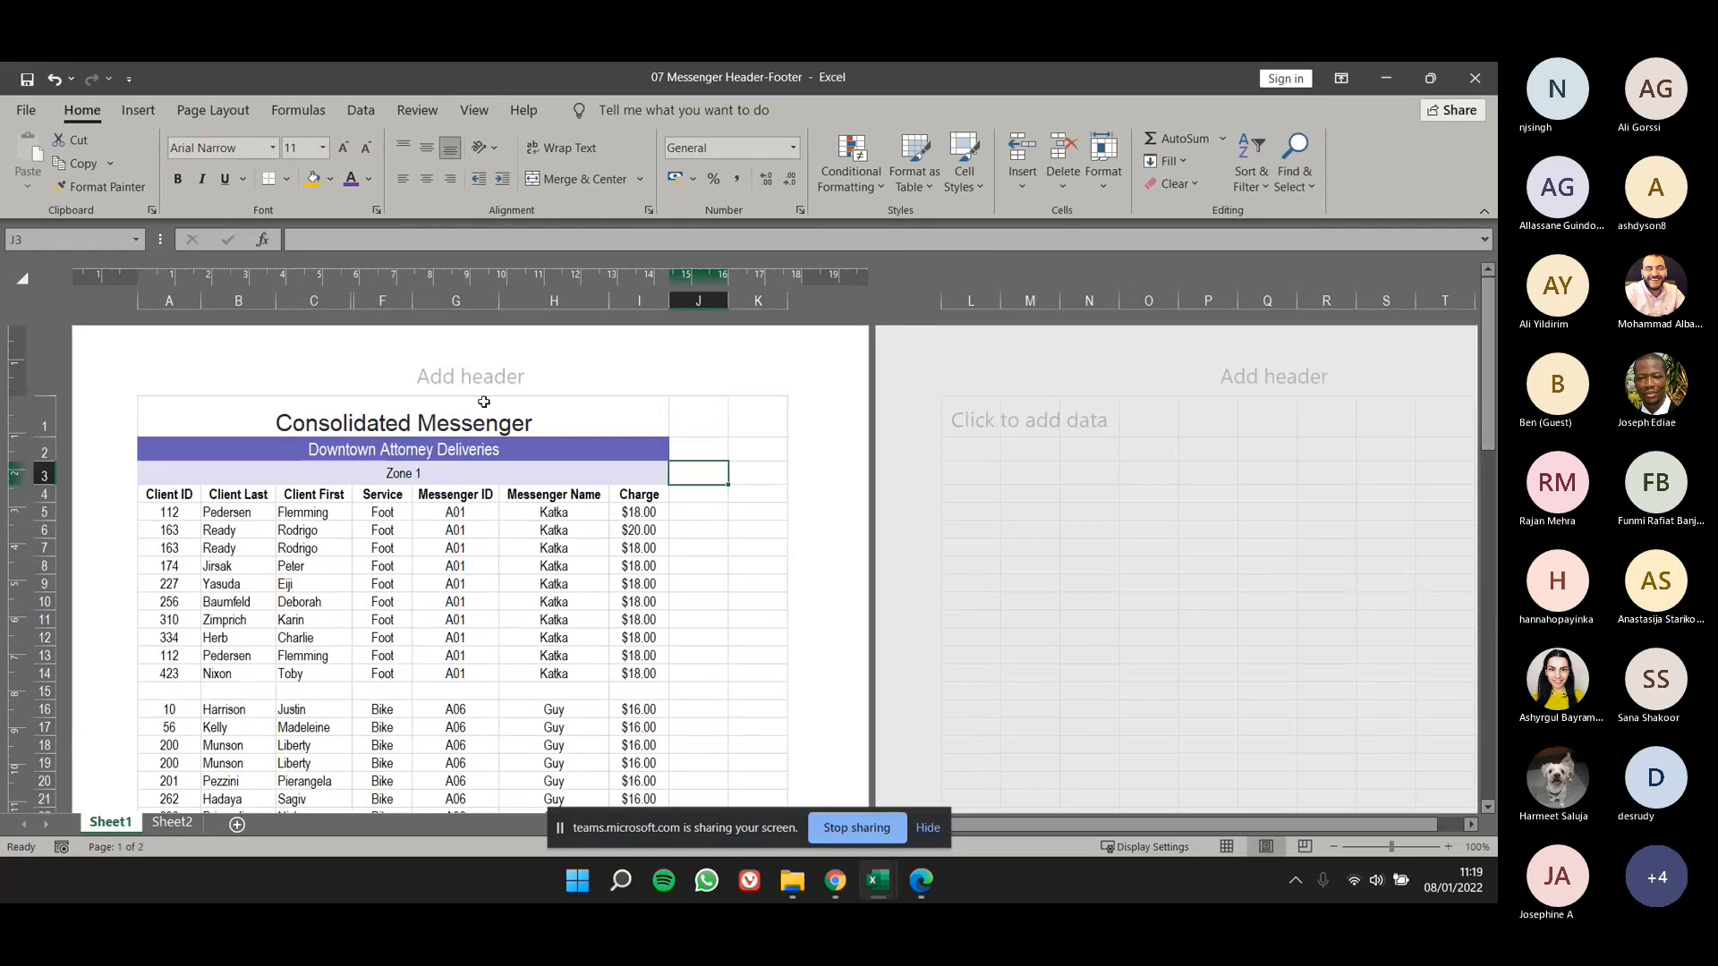
- Examine the left and center header sections on the first page of Sheet1 without adding content
{"action": "left_click", "coordinate": [316, 373]}
{"action": "key", "text": "Tab"}
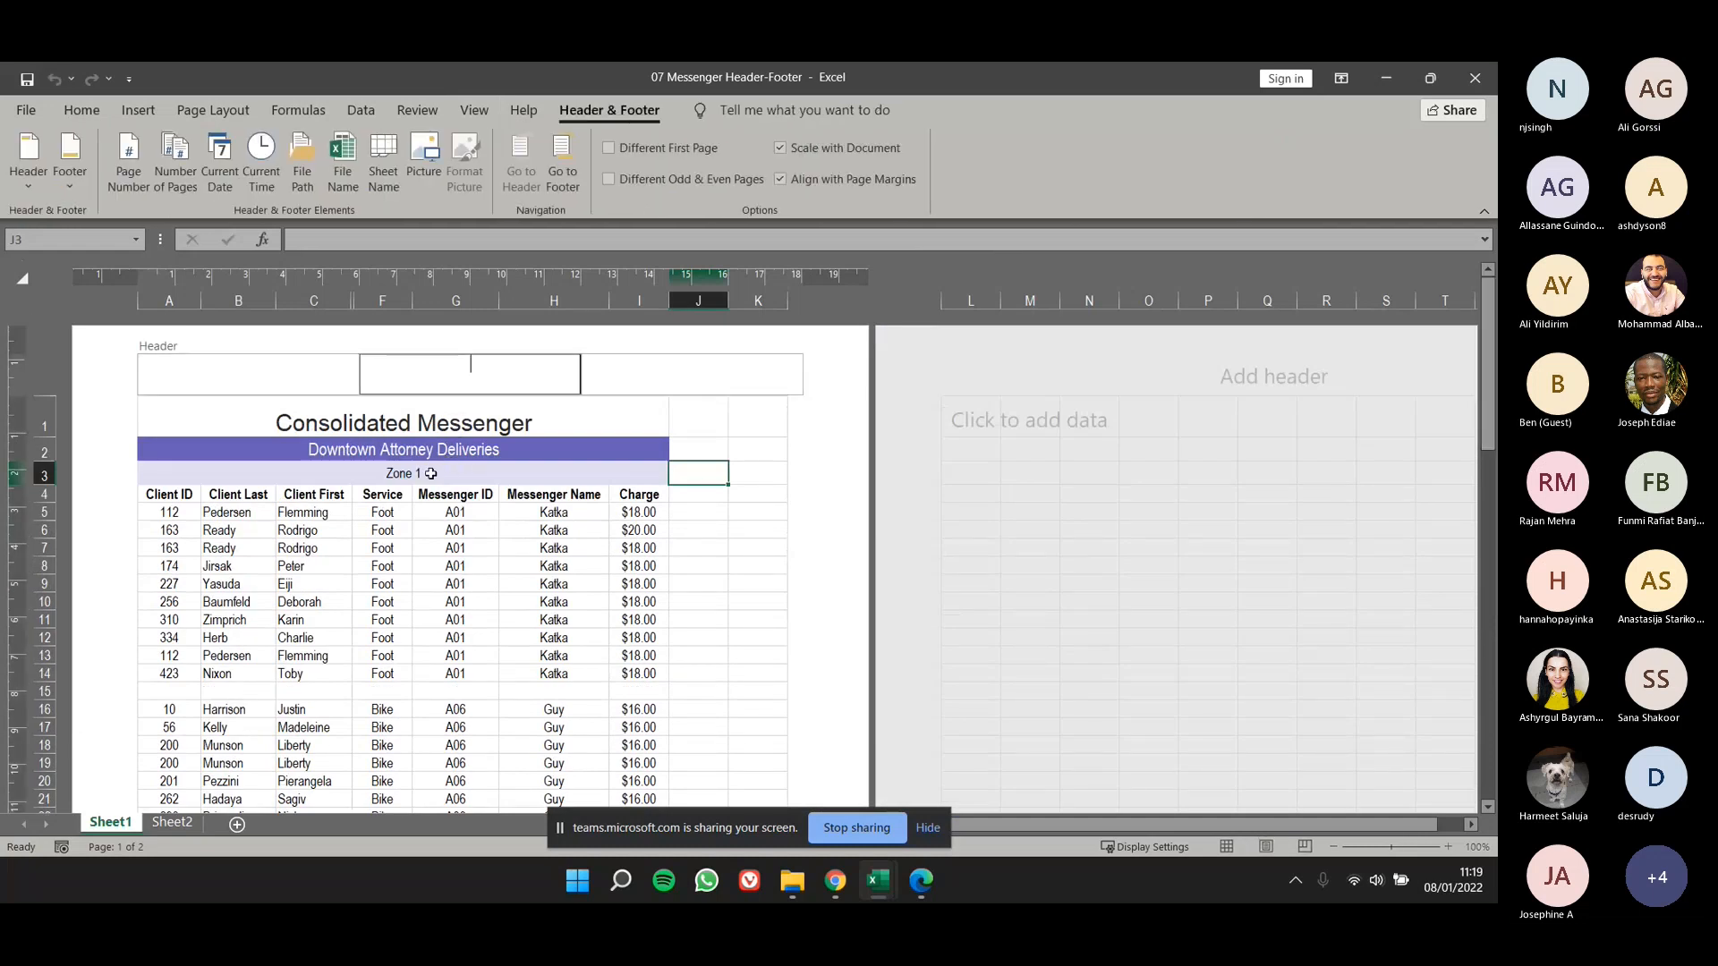
{"action": "left_click", "coordinate": [382, 547]}
{"action": "left_click", "coordinate": [418, 392]}
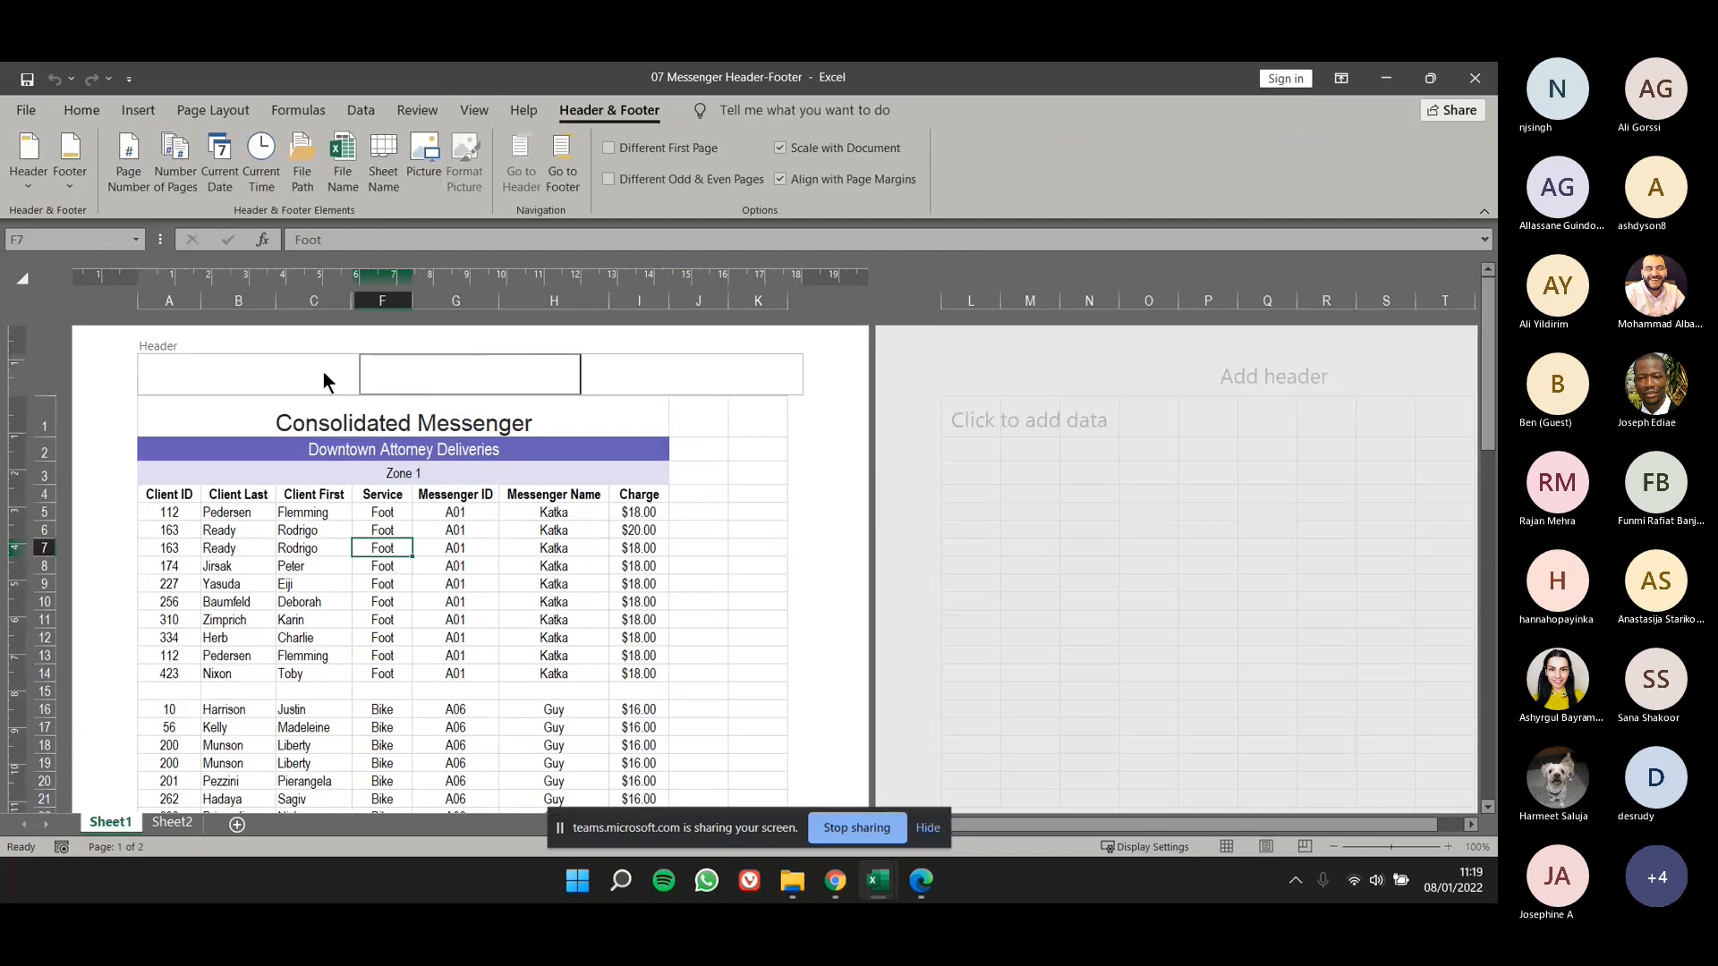
{"action": "left_click", "coordinate": [257, 376]}
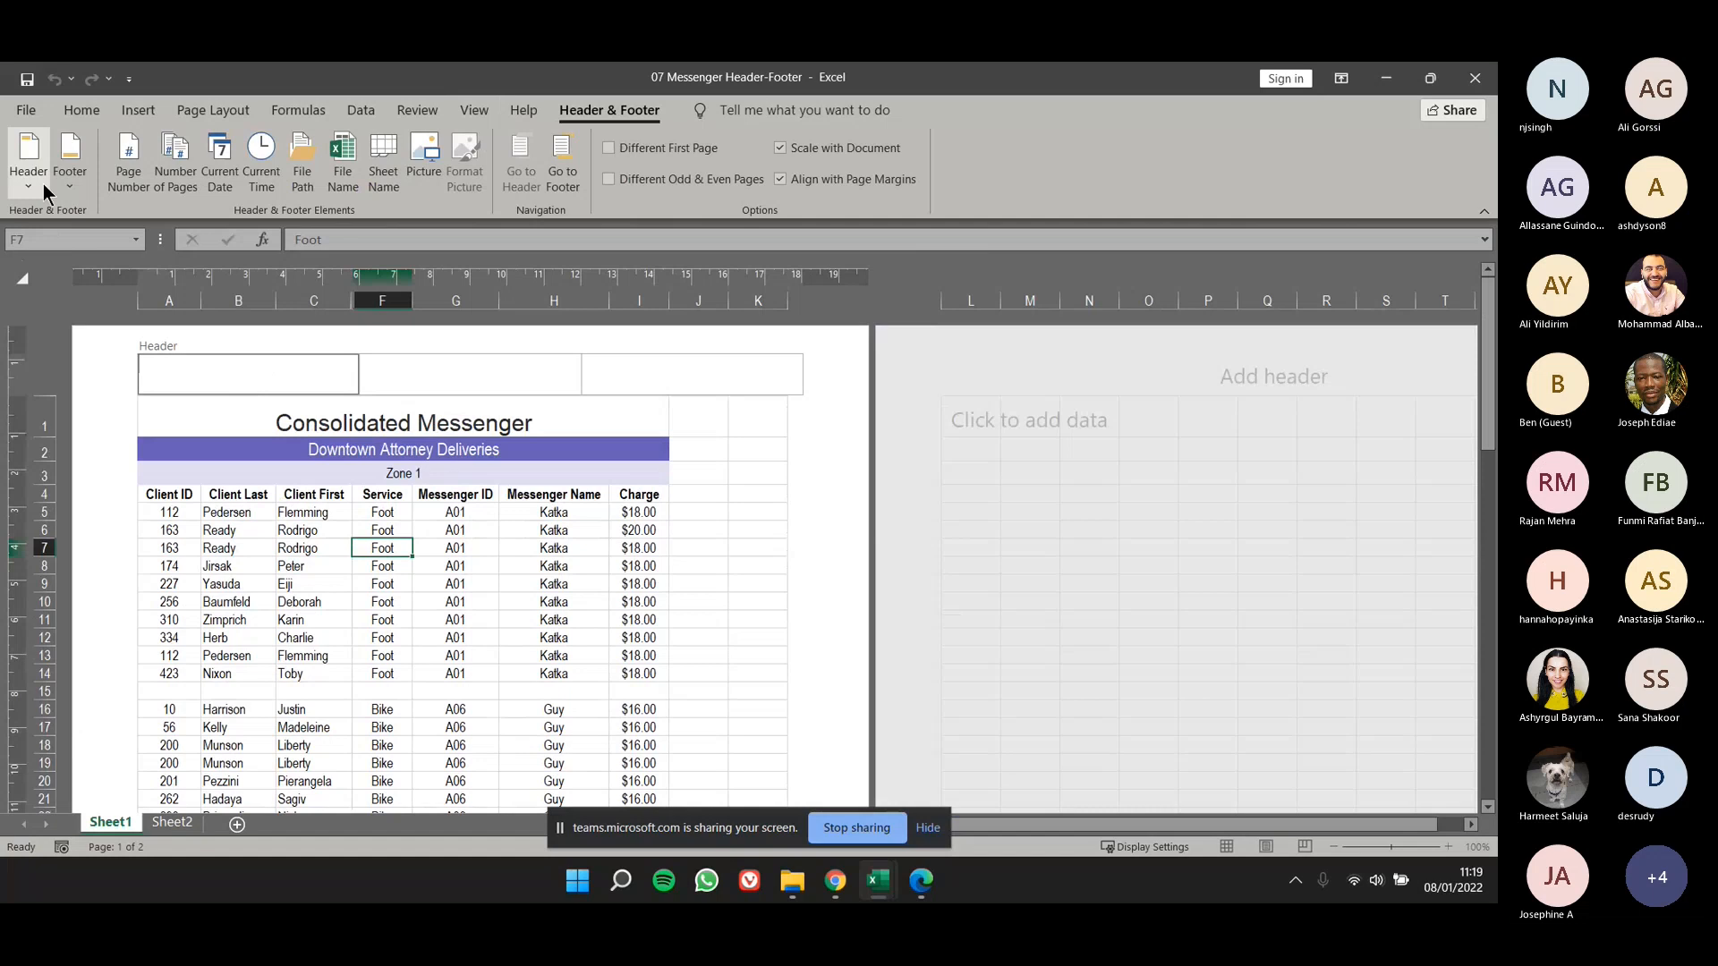
{"action": "left_click", "coordinate": [419, 529]}
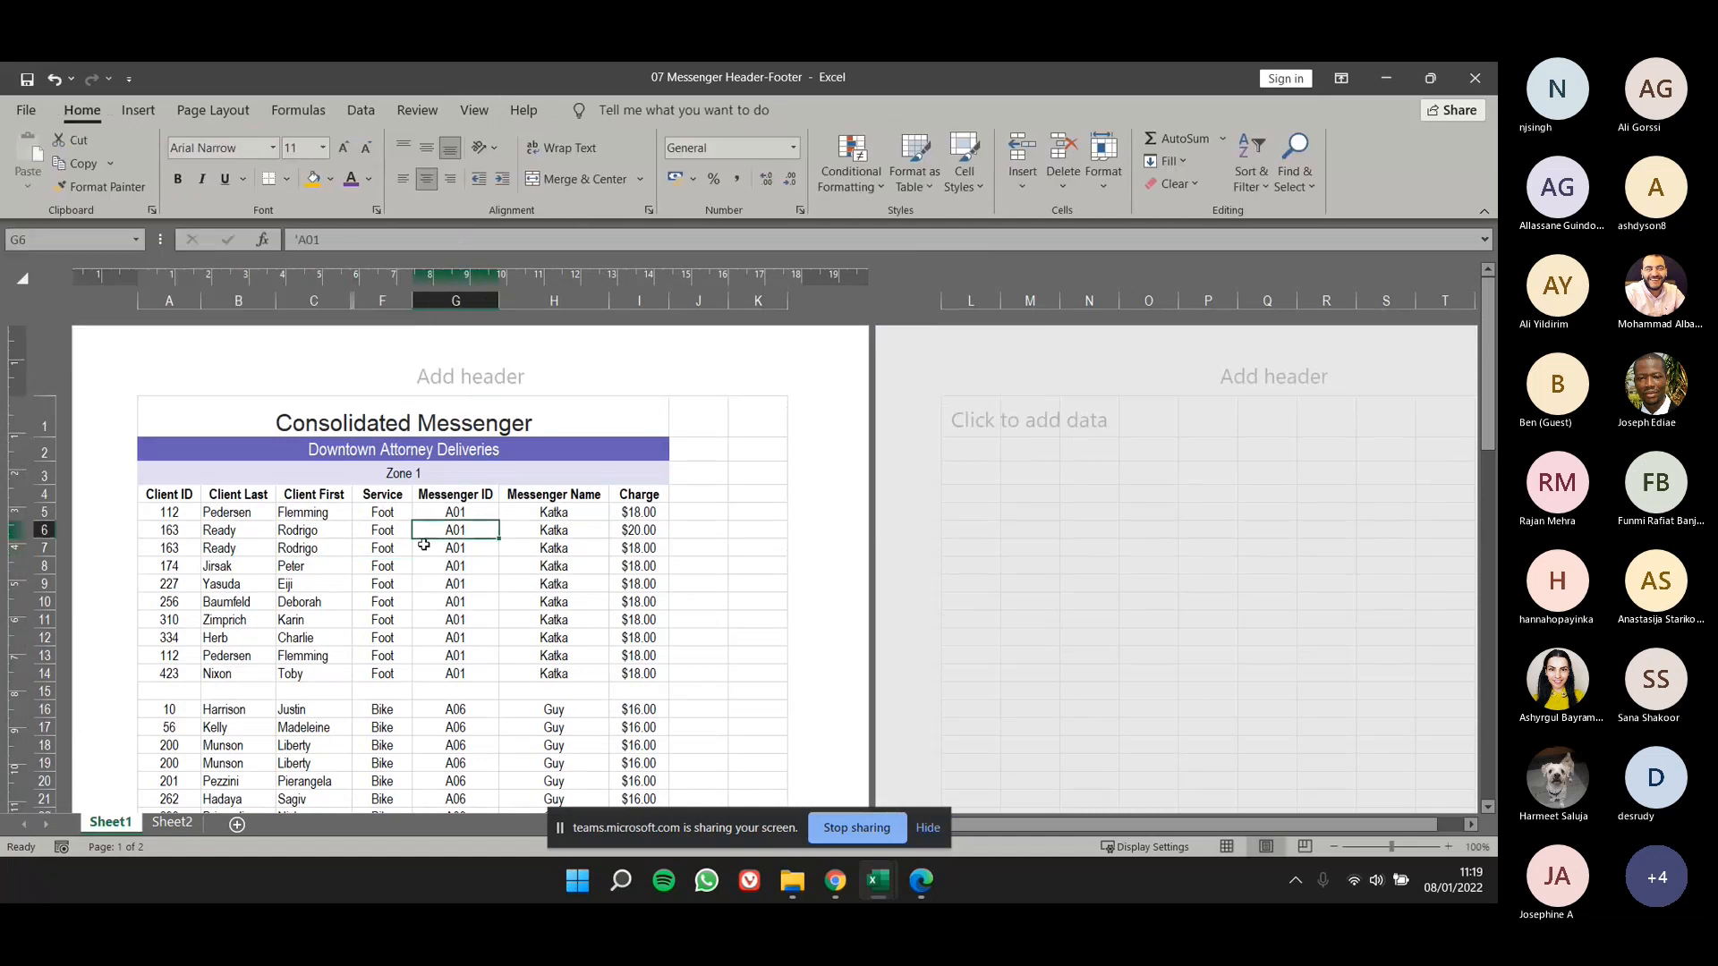
- Switch Sheet1 to Normal view and back to Page Layout view
{"action": "left_click", "coordinate": [472, 111]}
{"action": "left_click", "coordinate": [28, 161]}
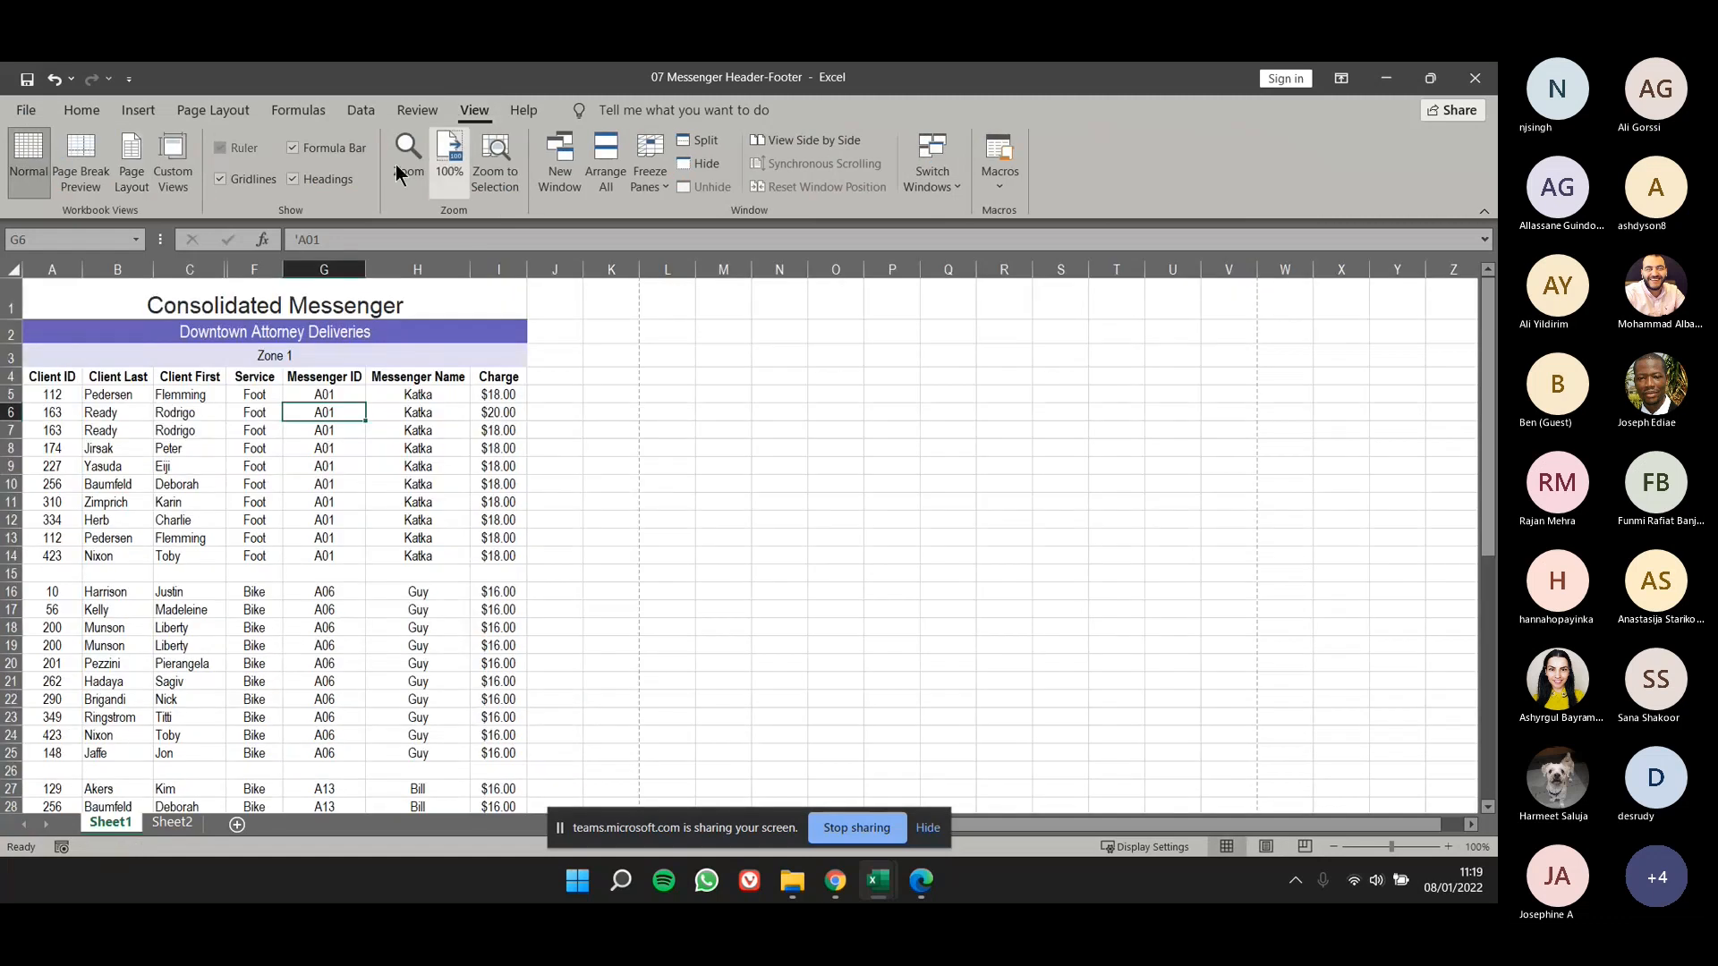
{"action": "left_click", "coordinate": [132, 179]}
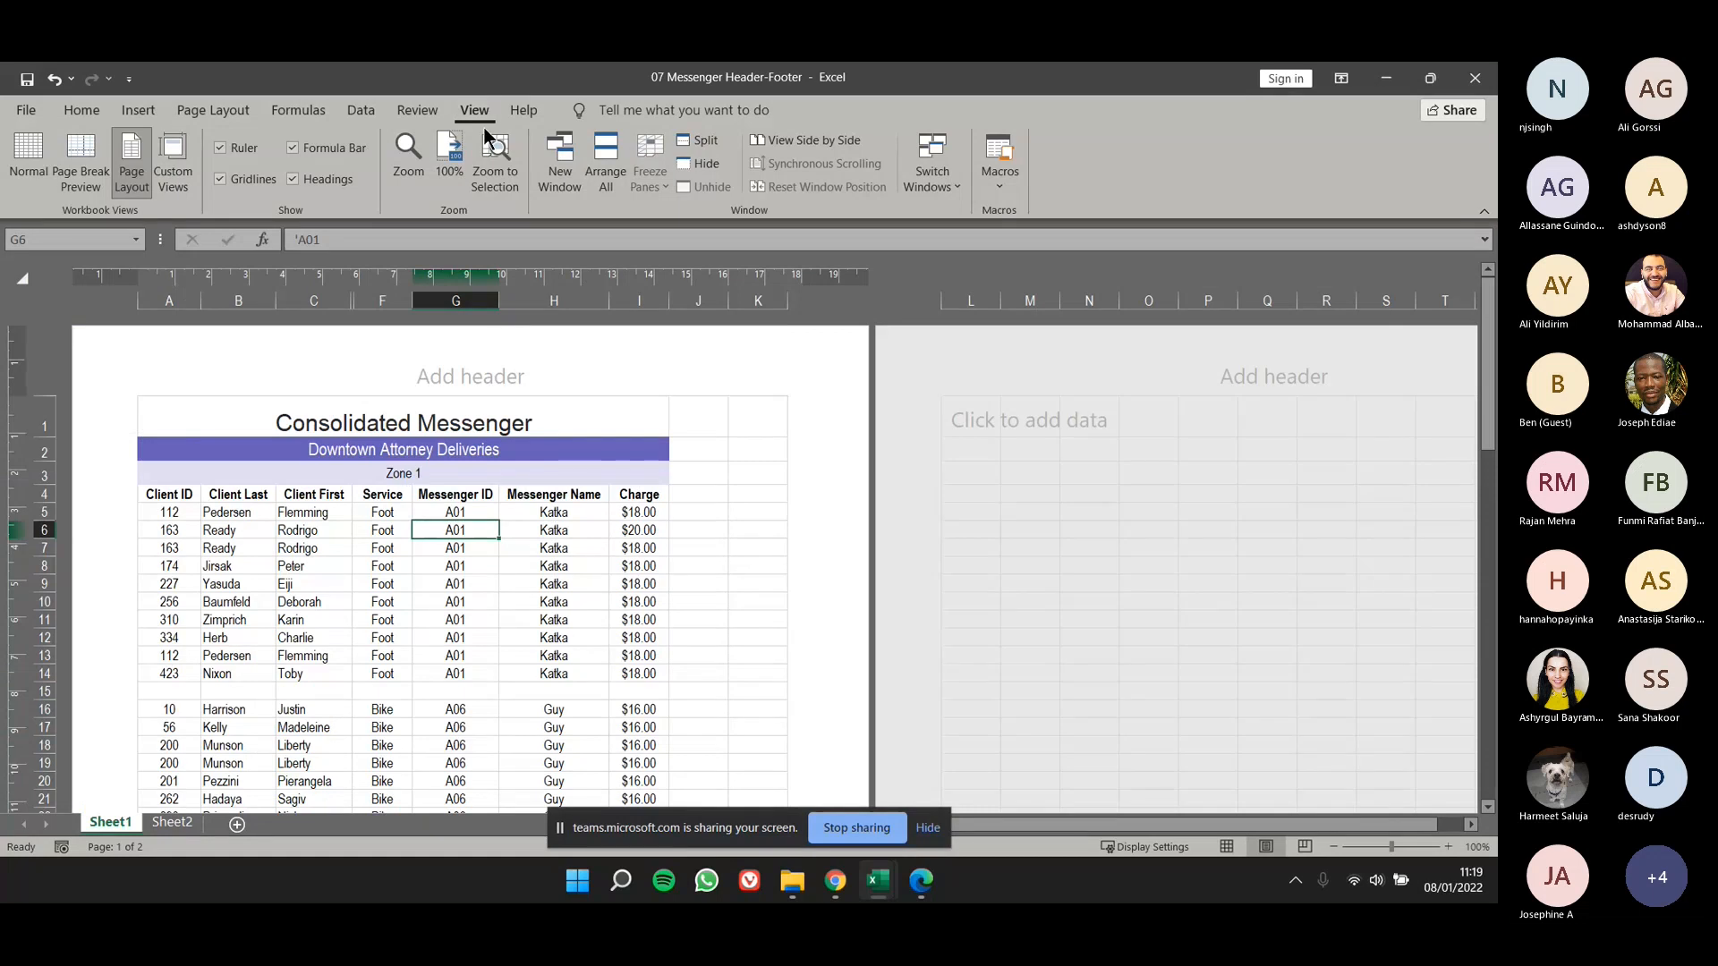
- Insert the current time element in the center header section of the first page
{"action": "left_click", "coordinate": [465, 373]}
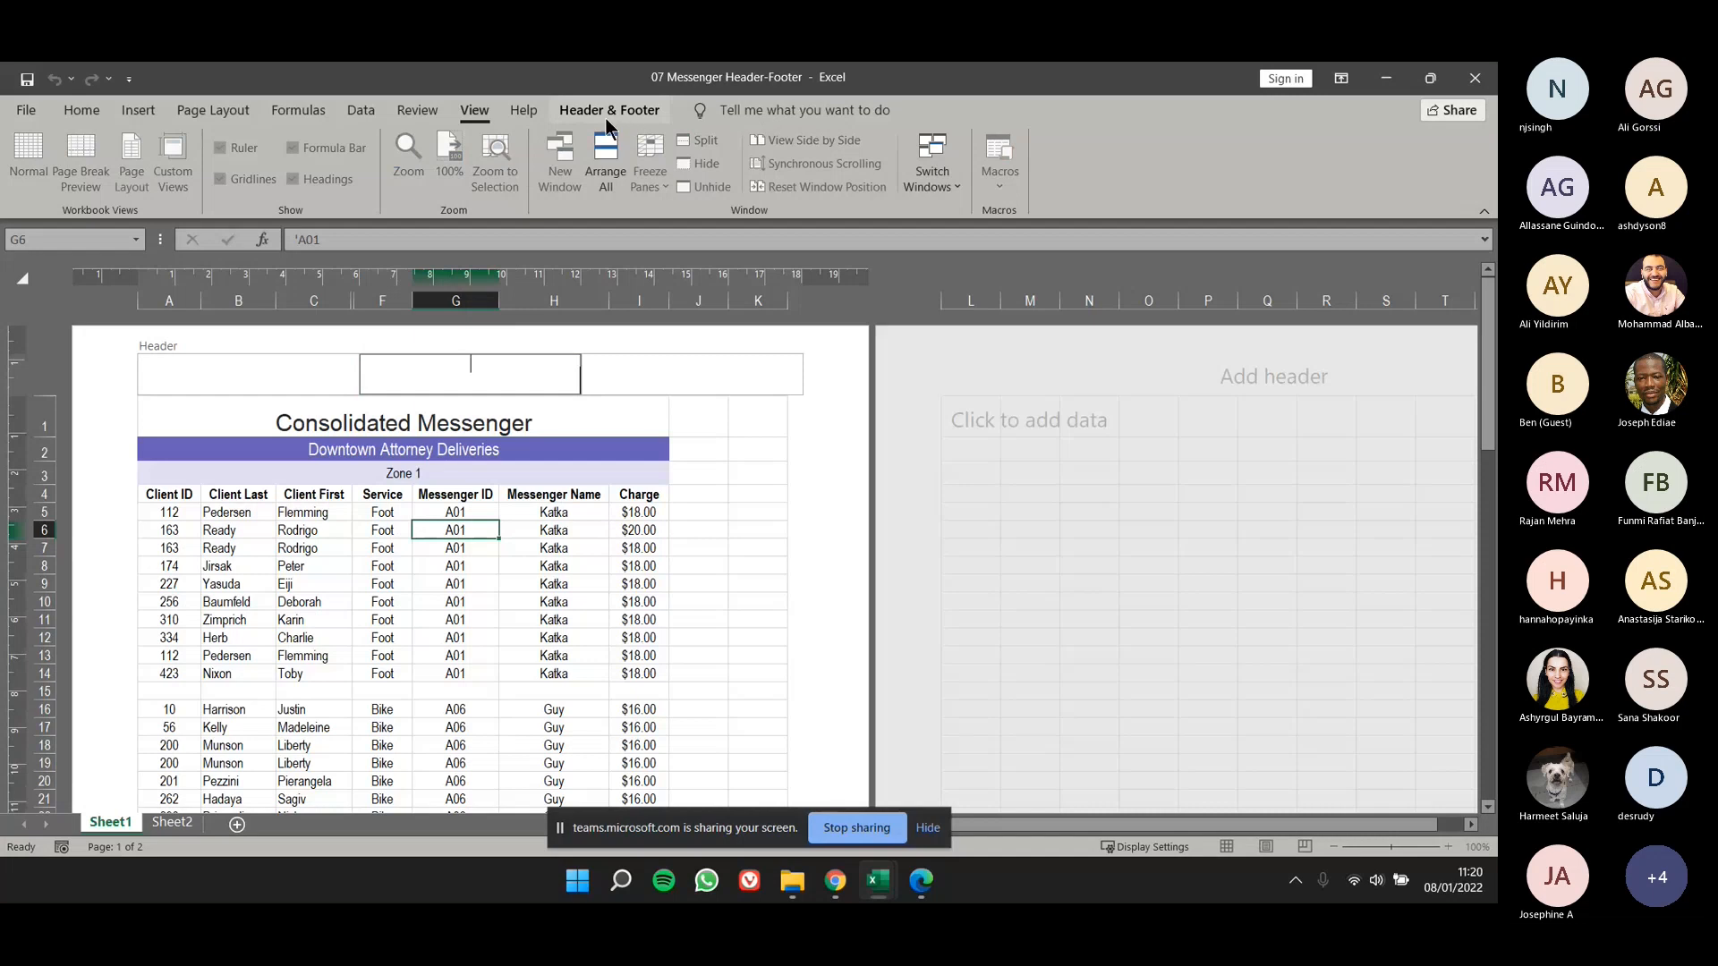
{"action": "left_click", "coordinate": [481, 494]}
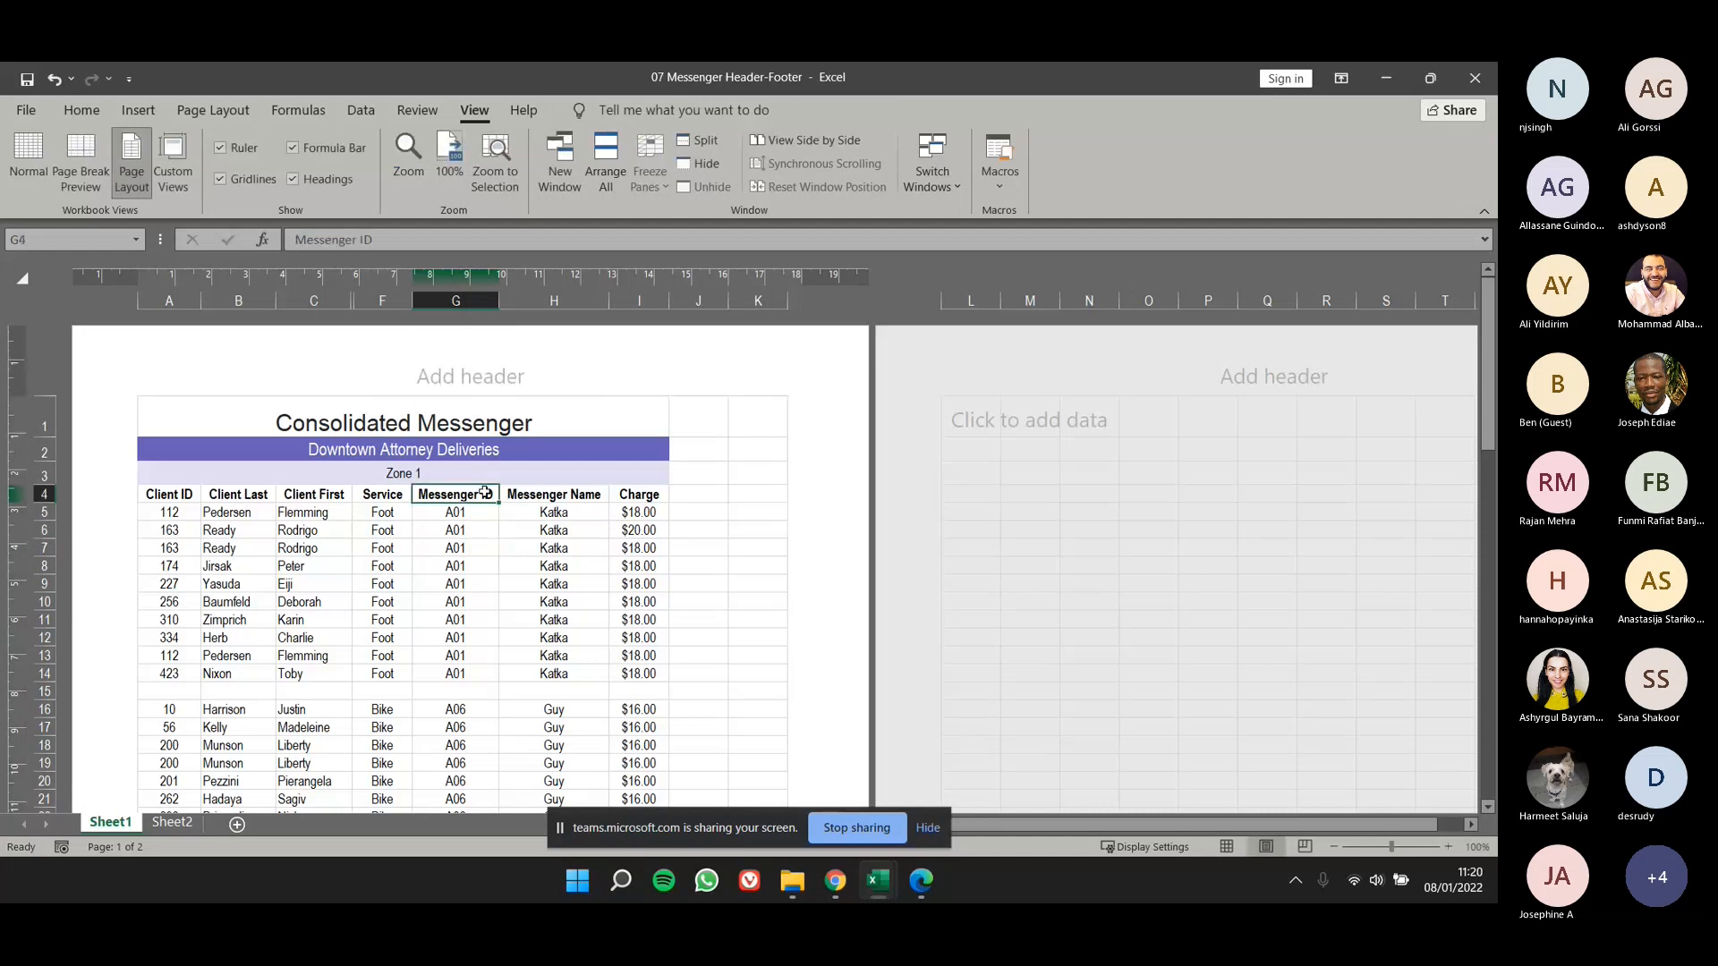
{"action": "left_click", "coordinate": [480, 370]}
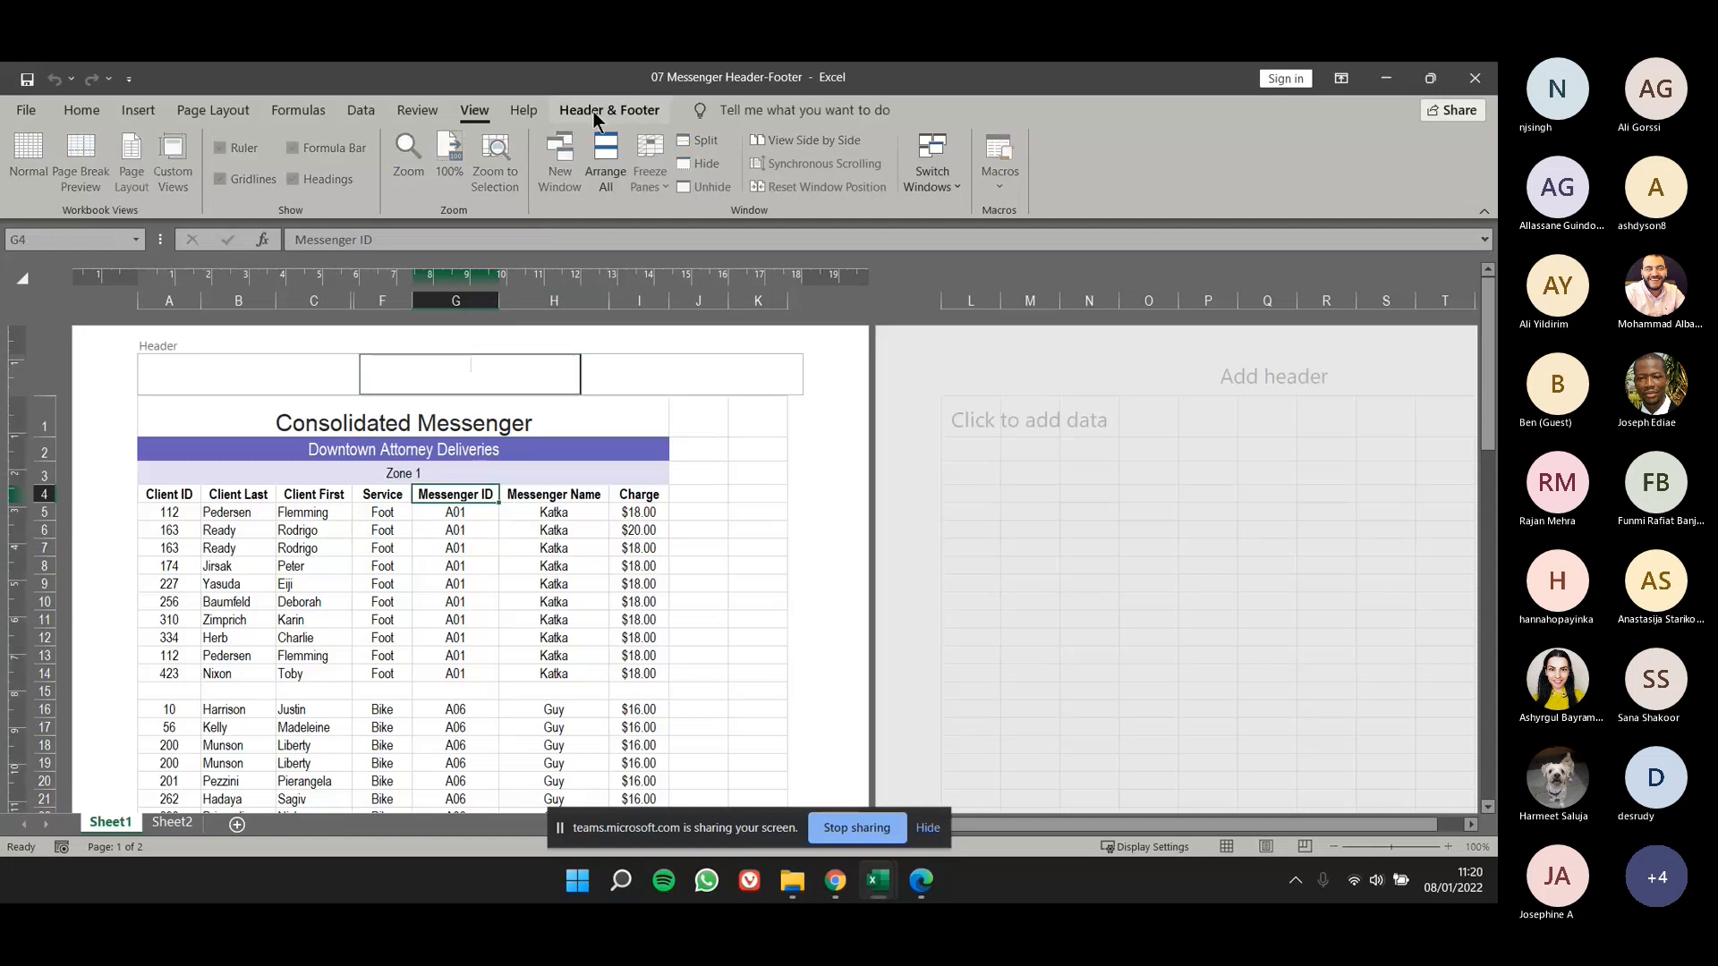
{"action": "left_click", "coordinate": [593, 111]}
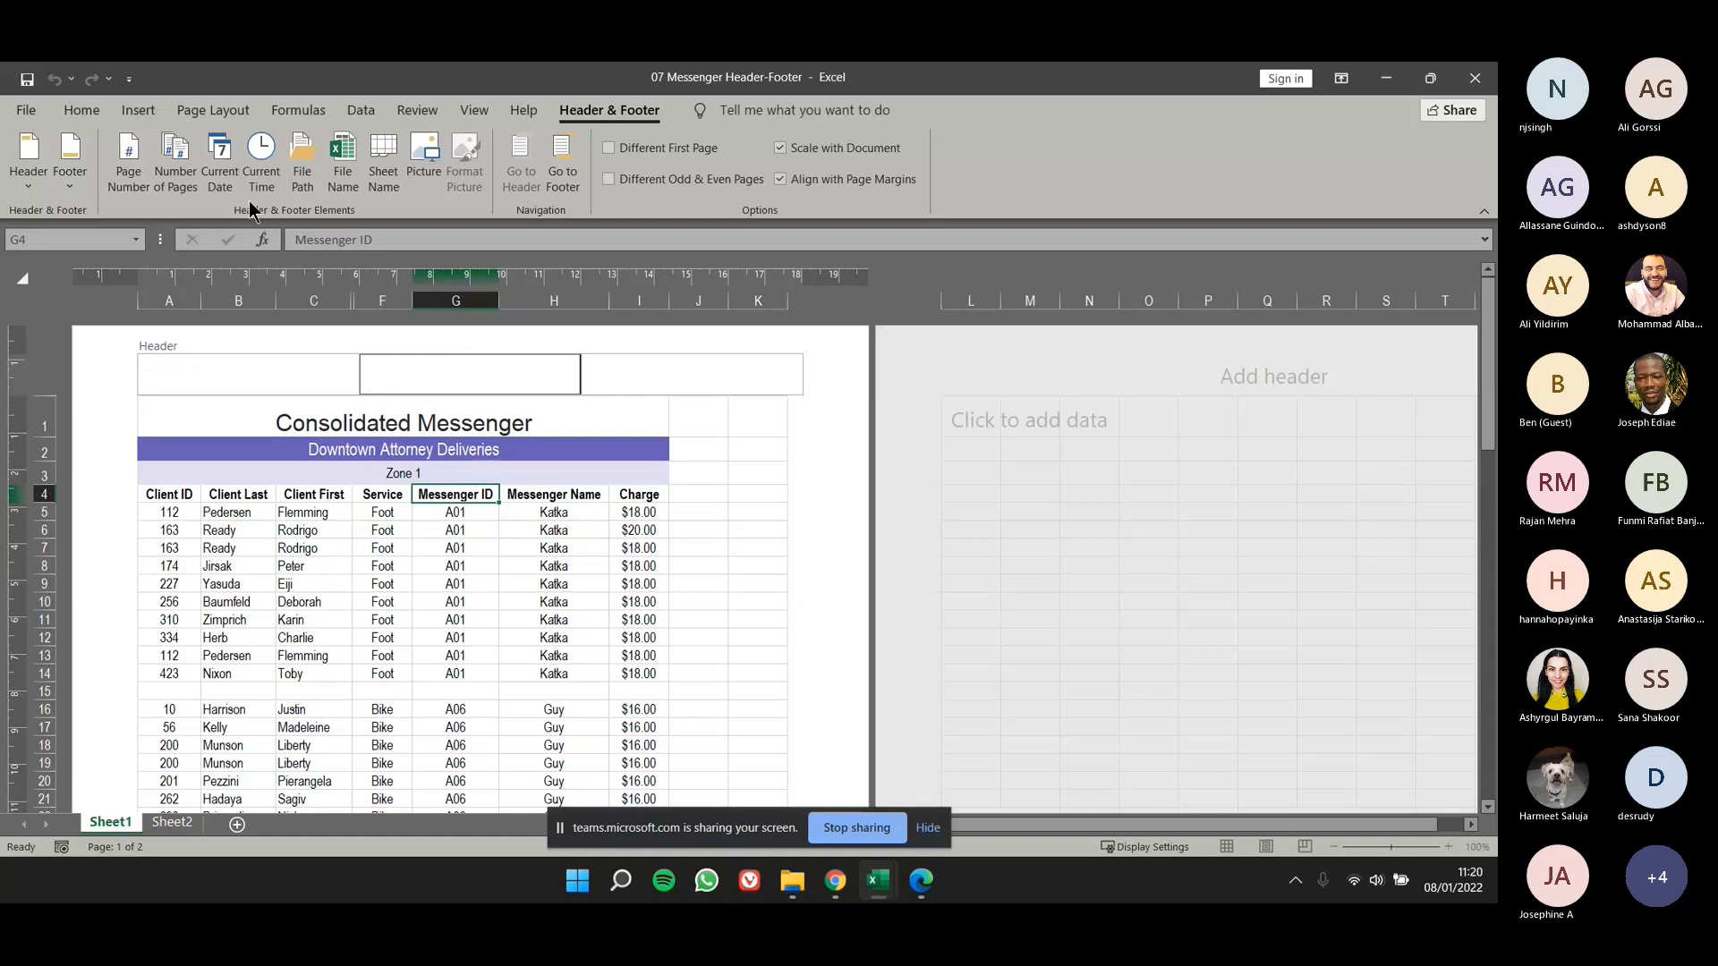
{"action": "left_click", "coordinate": [271, 175]}
{"action": "left_click", "coordinate": [382, 566]}
- Replace the time element in the center header section with the current date element
{"action": "left_click", "coordinate": [457, 370]}
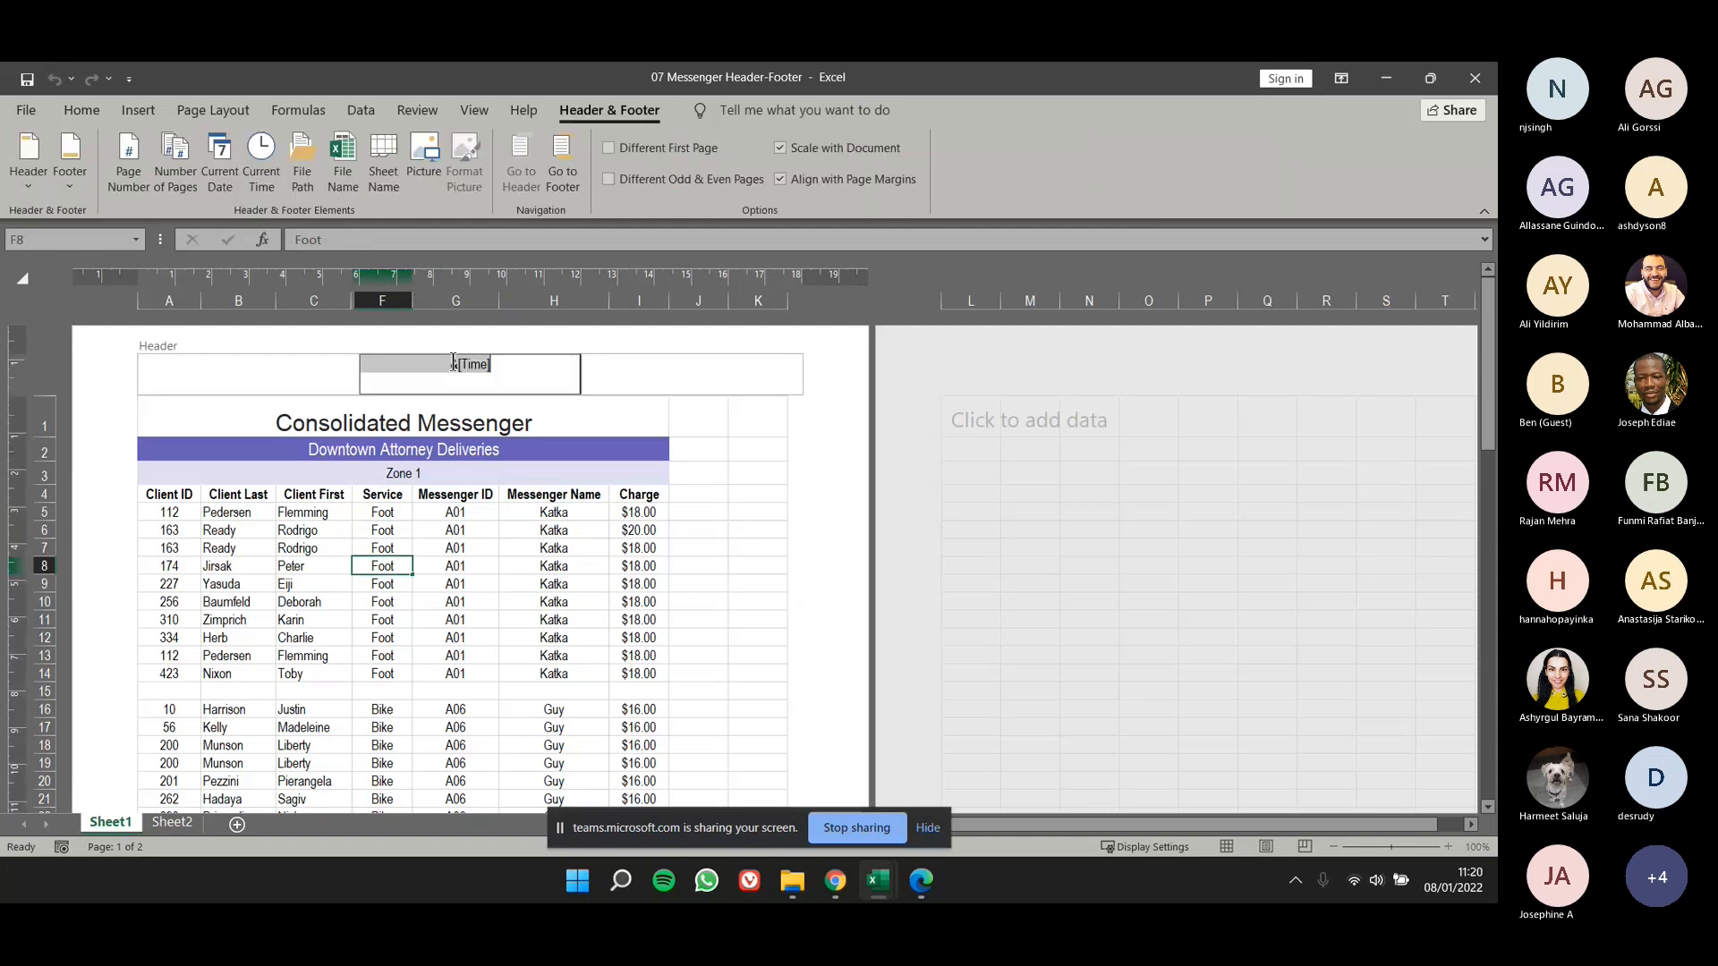
{"action": "left_click", "coordinate": [220, 176]}
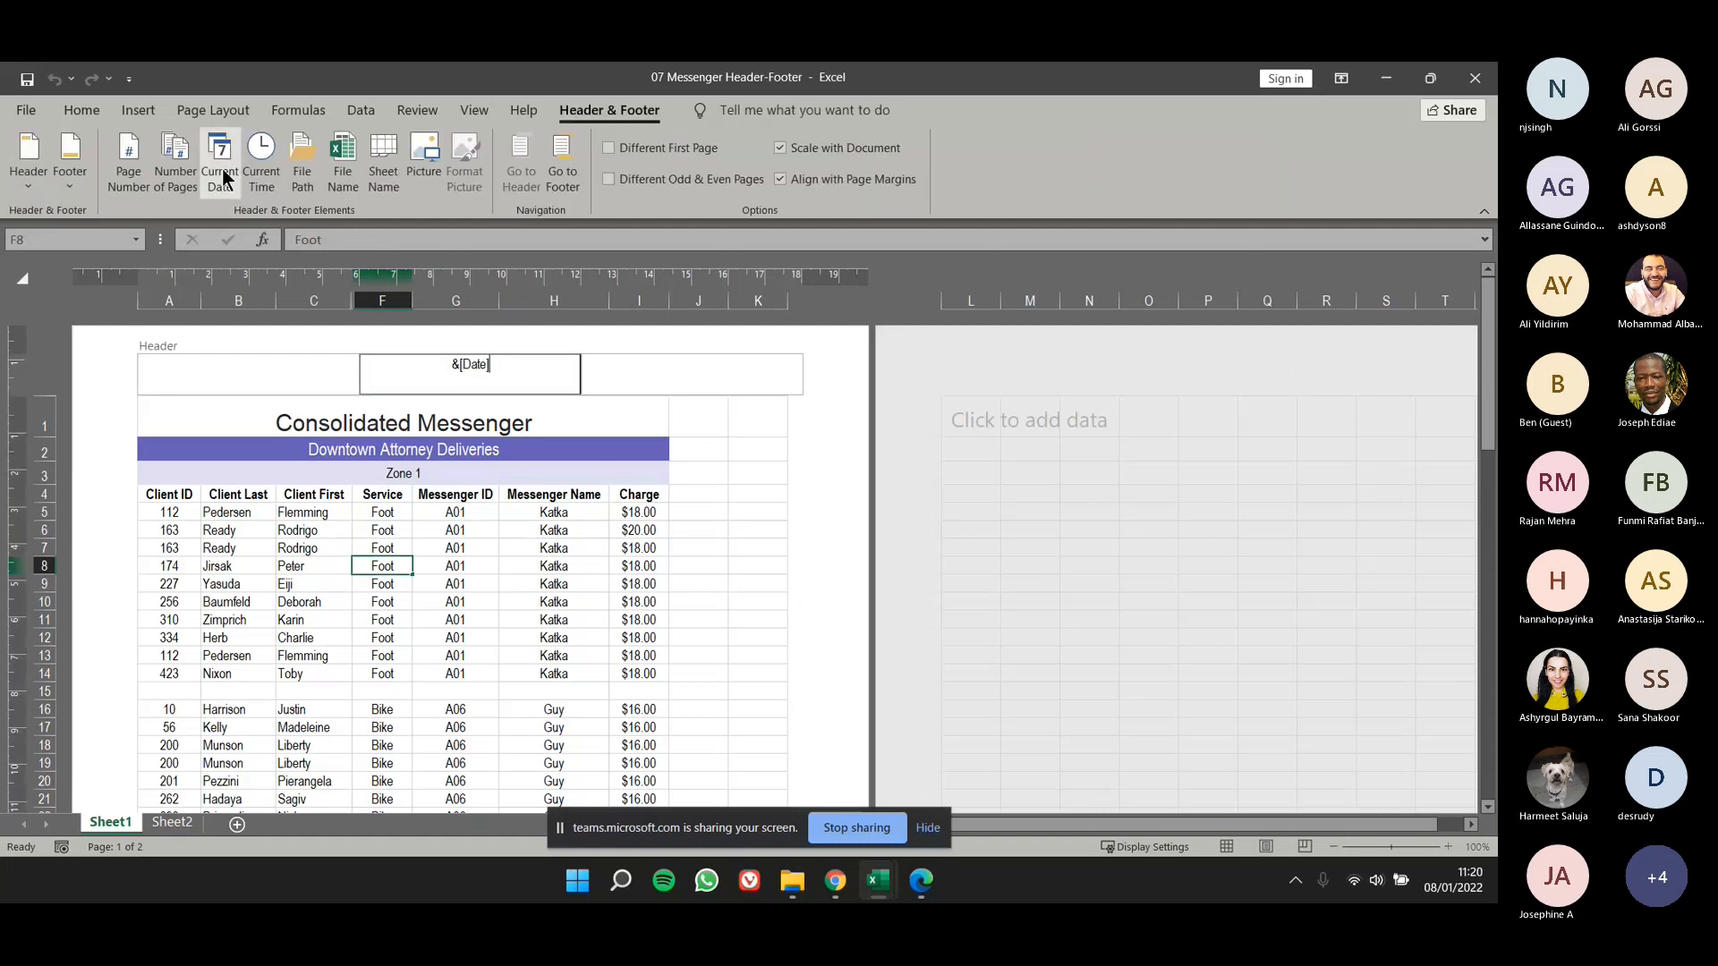
{"action": "left_click", "coordinate": [376, 524]}
- Replace the date element in the center header section with the number of pages element
{"action": "left_click", "coordinate": [406, 380]}
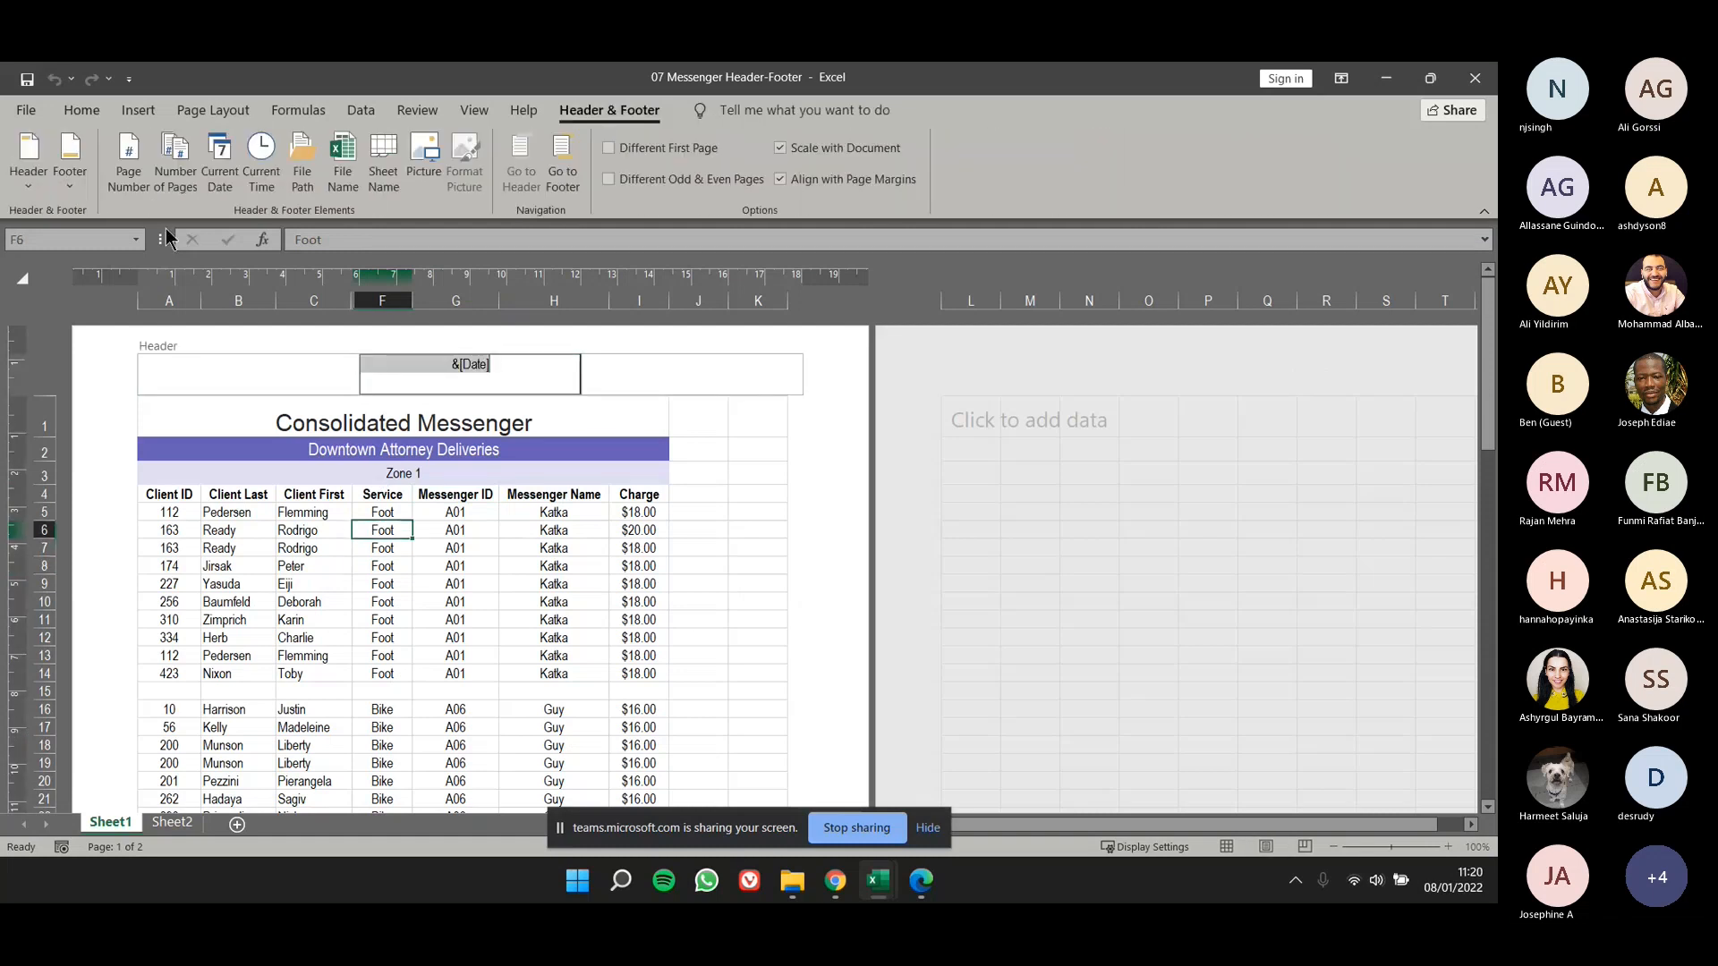
{"action": "left_click", "coordinate": [175, 172]}
{"action": "left_click", "coordinate": [298, 466]}
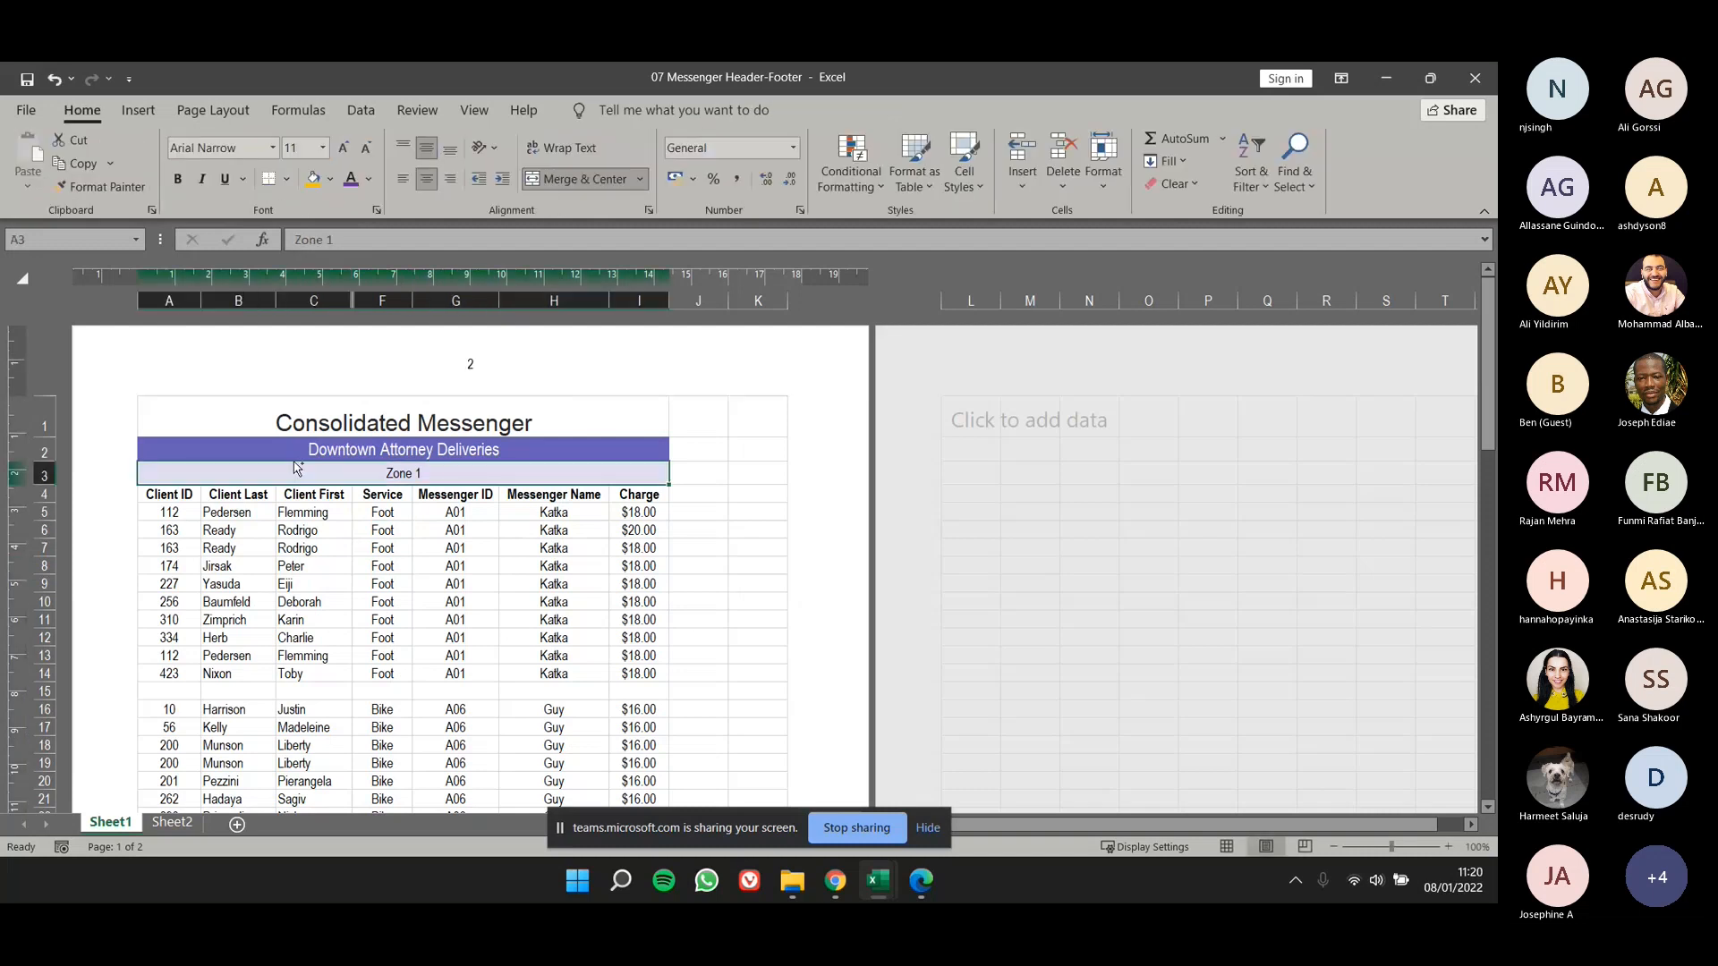
- Return Sheet1 to Page Layout view and delete the number of pages element from the center header section
{"action": "key", "text": "ctrl+z"}
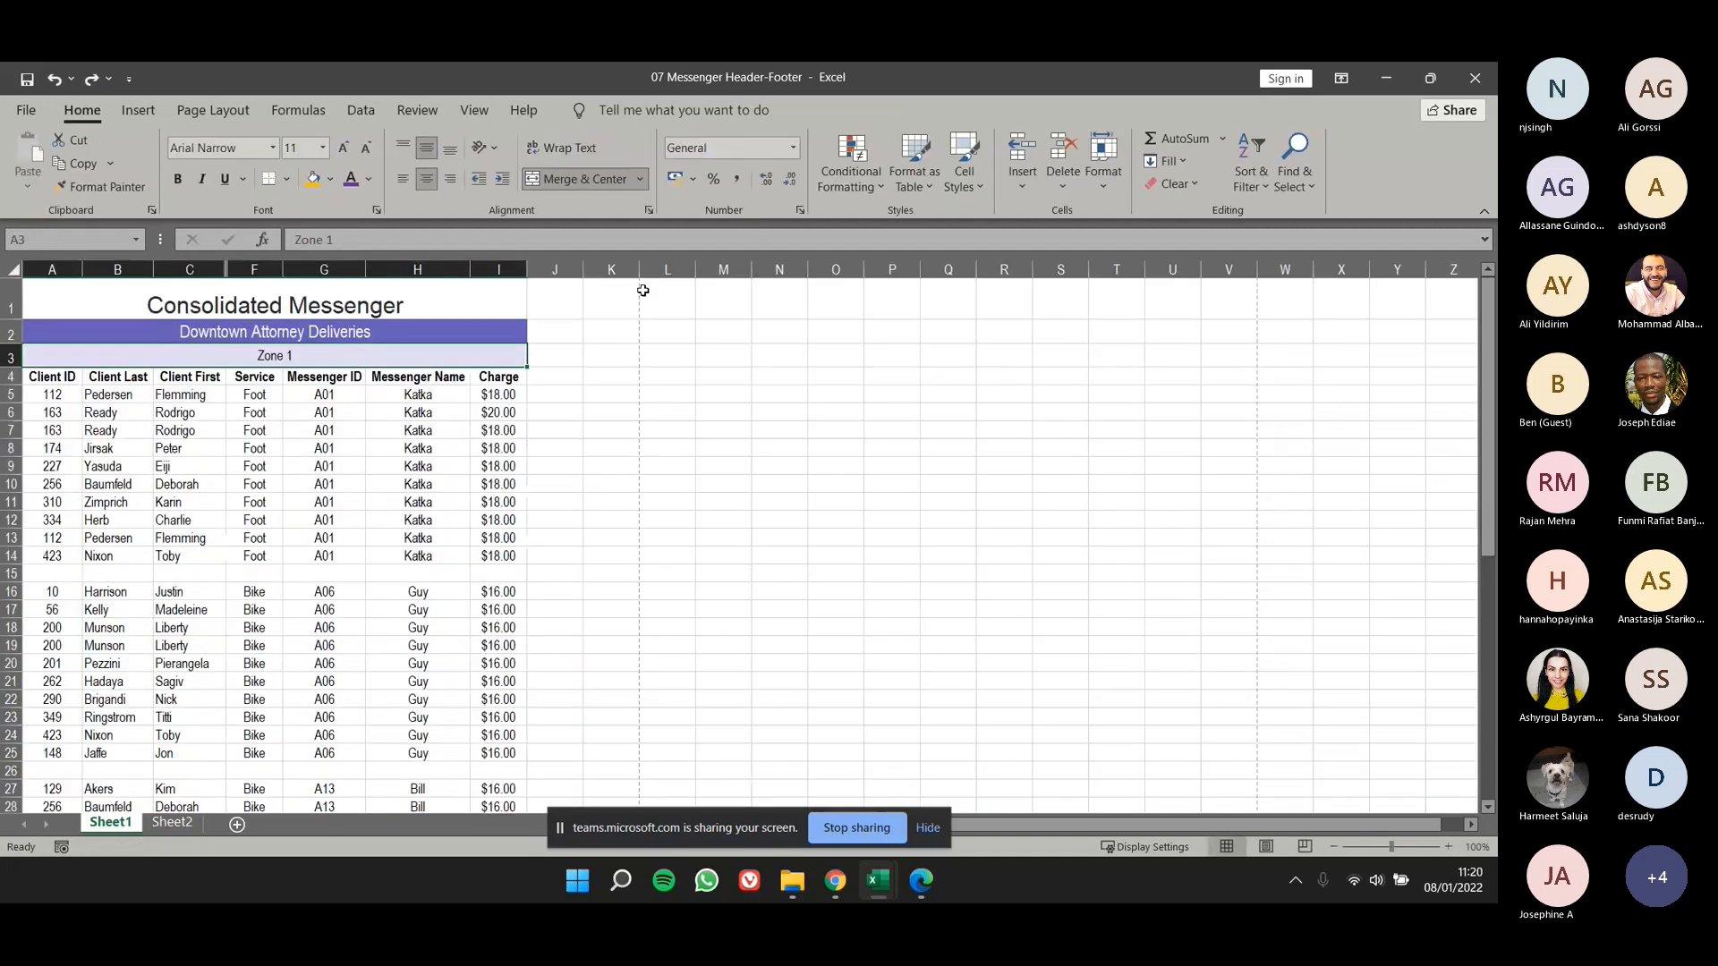
{"action": "left_click", "coordinate": [458, 110]}
{"action": "left_click", "coordinate": [175, 161]}
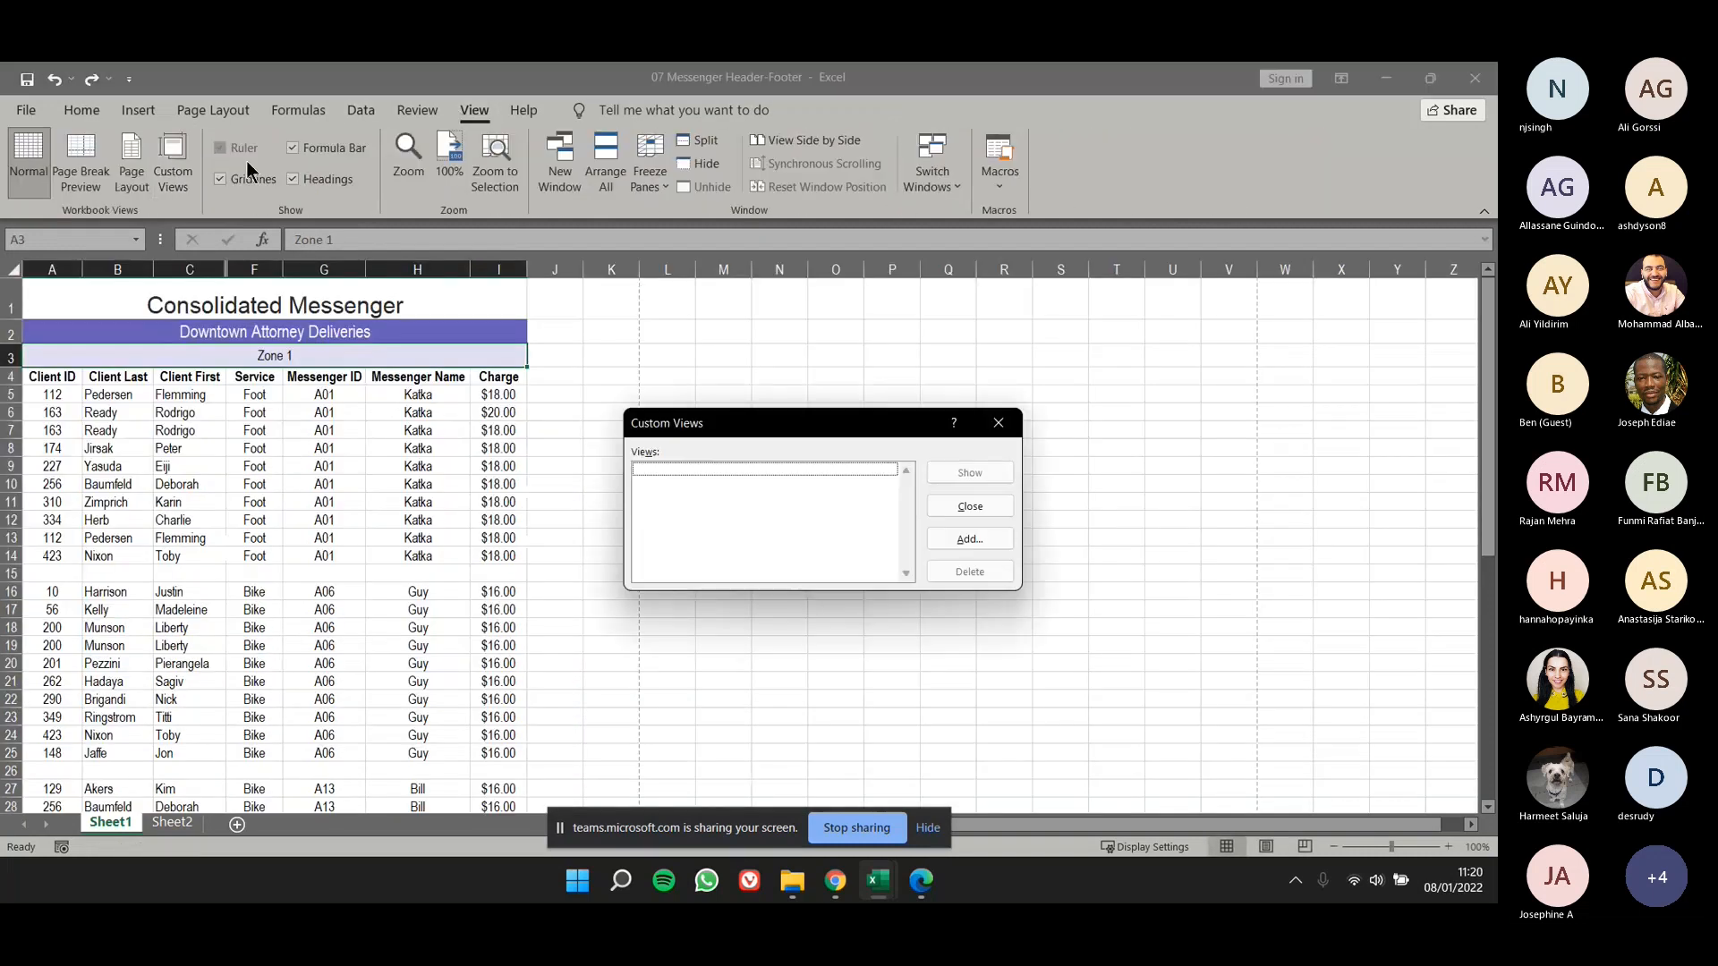
{"action": "left_click", "coordinate": [997, 423]}
{"action": "left_click", "coordinate": [426, 349]}
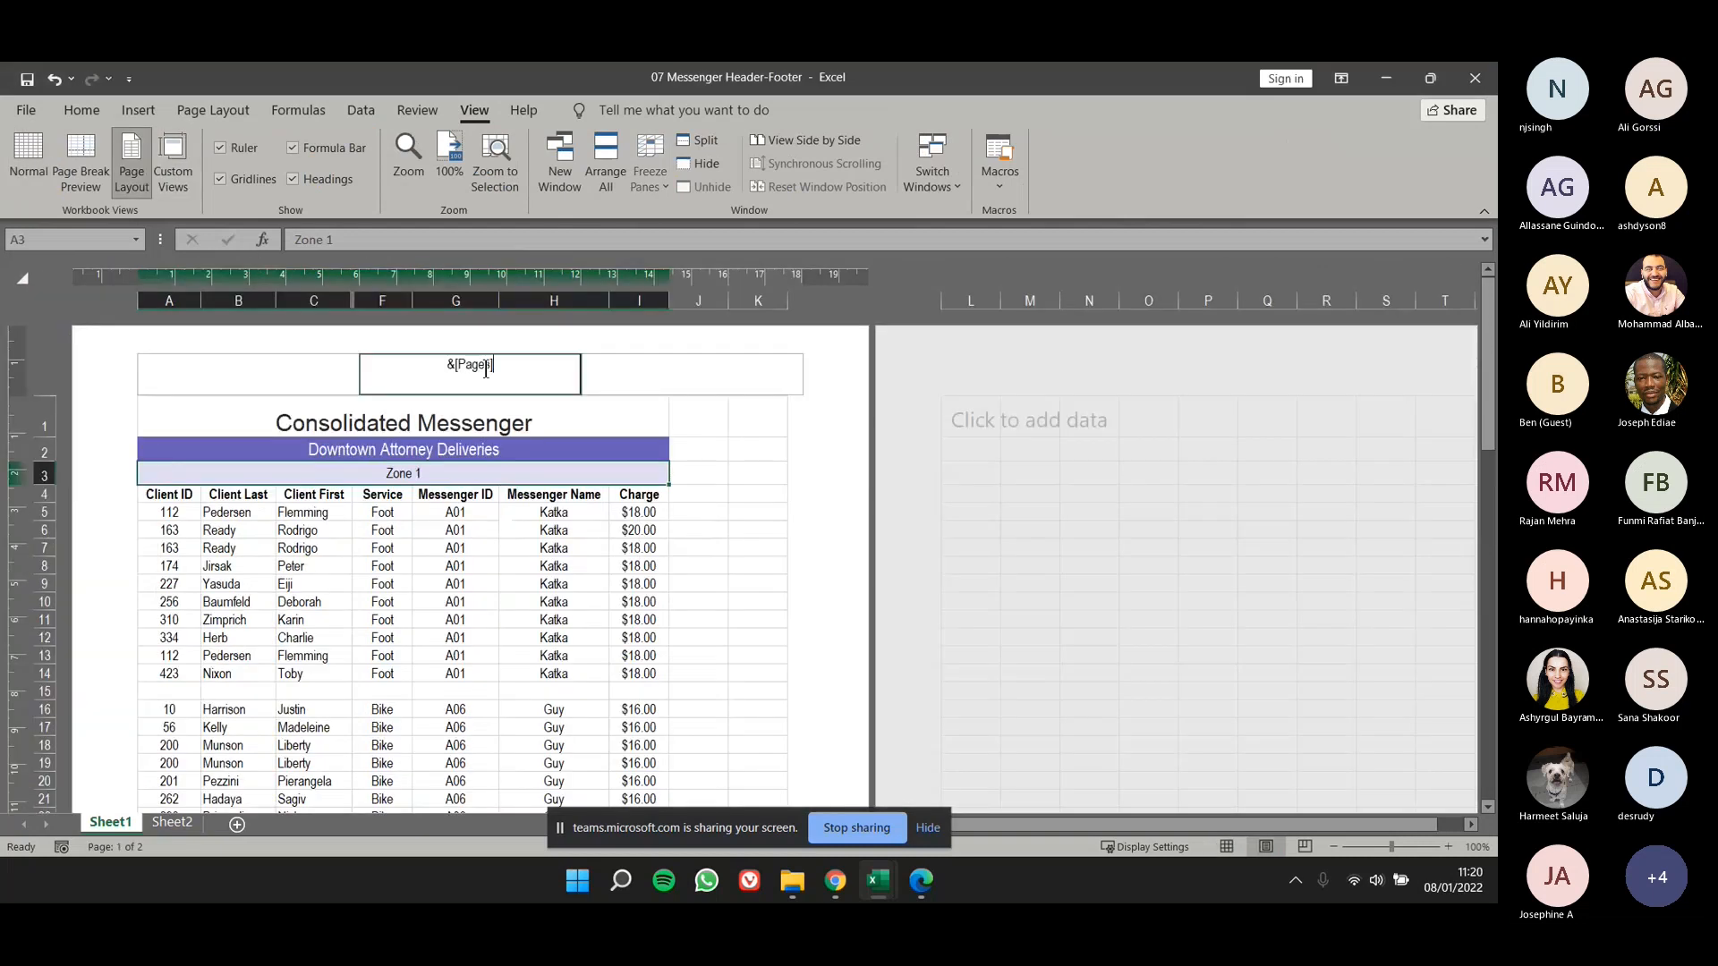
{"action": "key", "text": "Delete"}
- Apply the preset header with Confidential, the date 08/01/2022 and Page 1 to Sheet1
{"action": "left_click", "coordinate": [234, 374]}
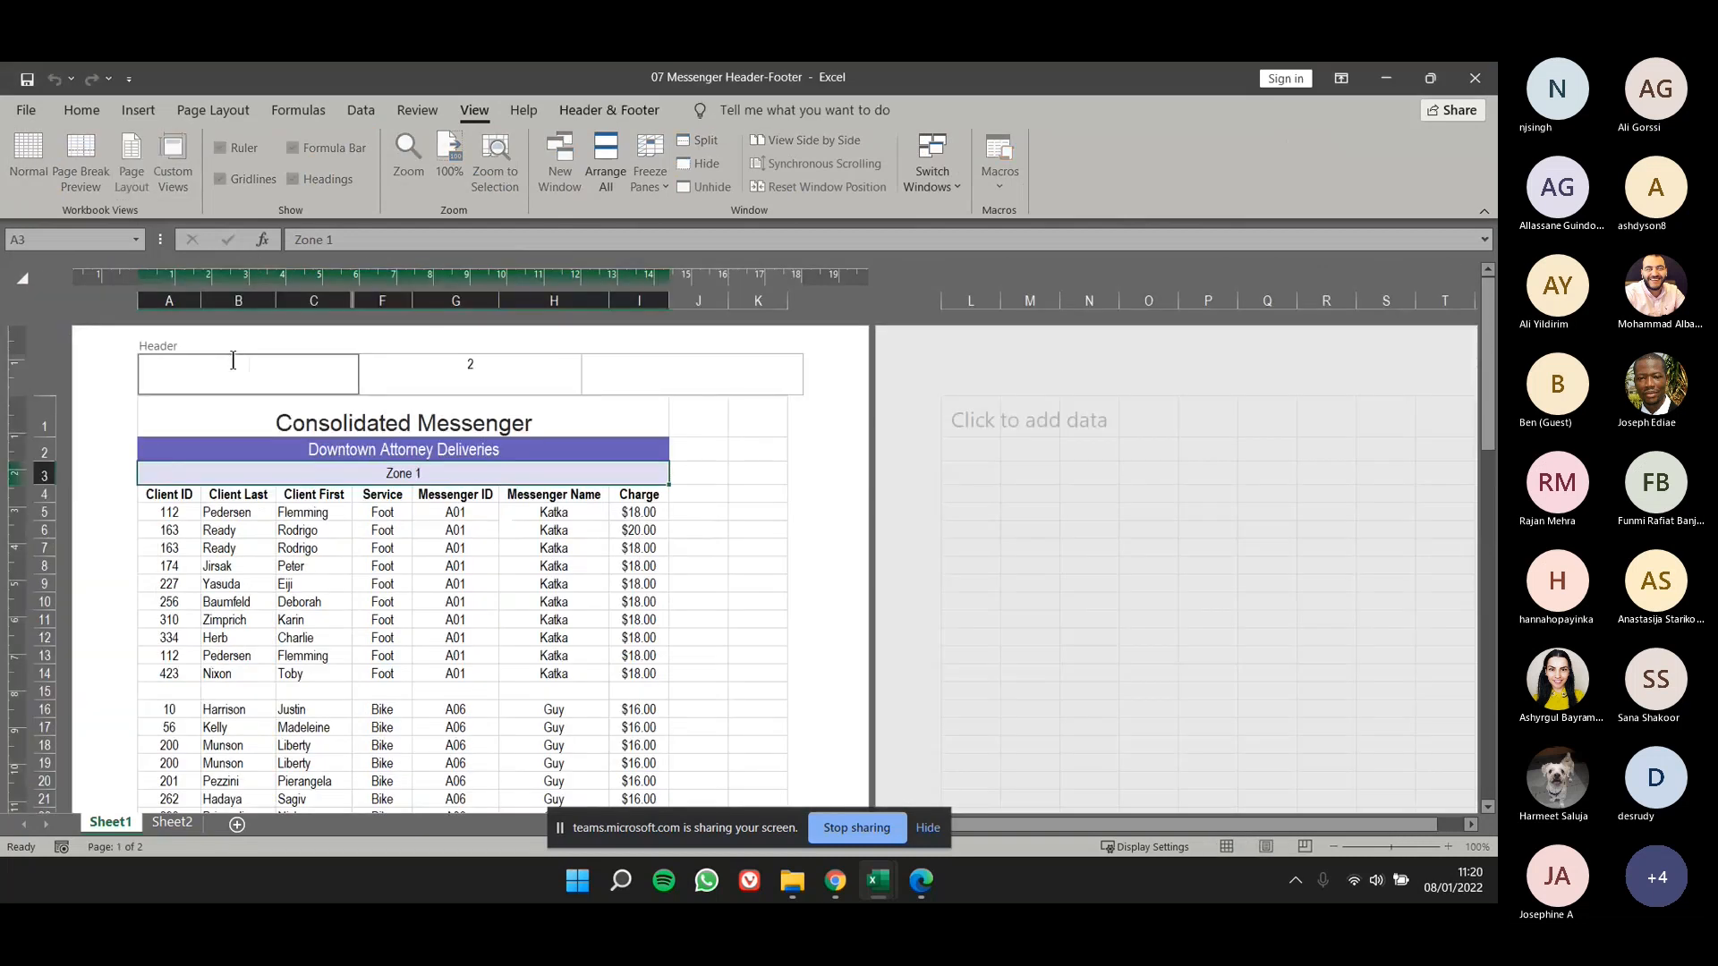
{"action": "left_click", "coordinate": [606, 108]}
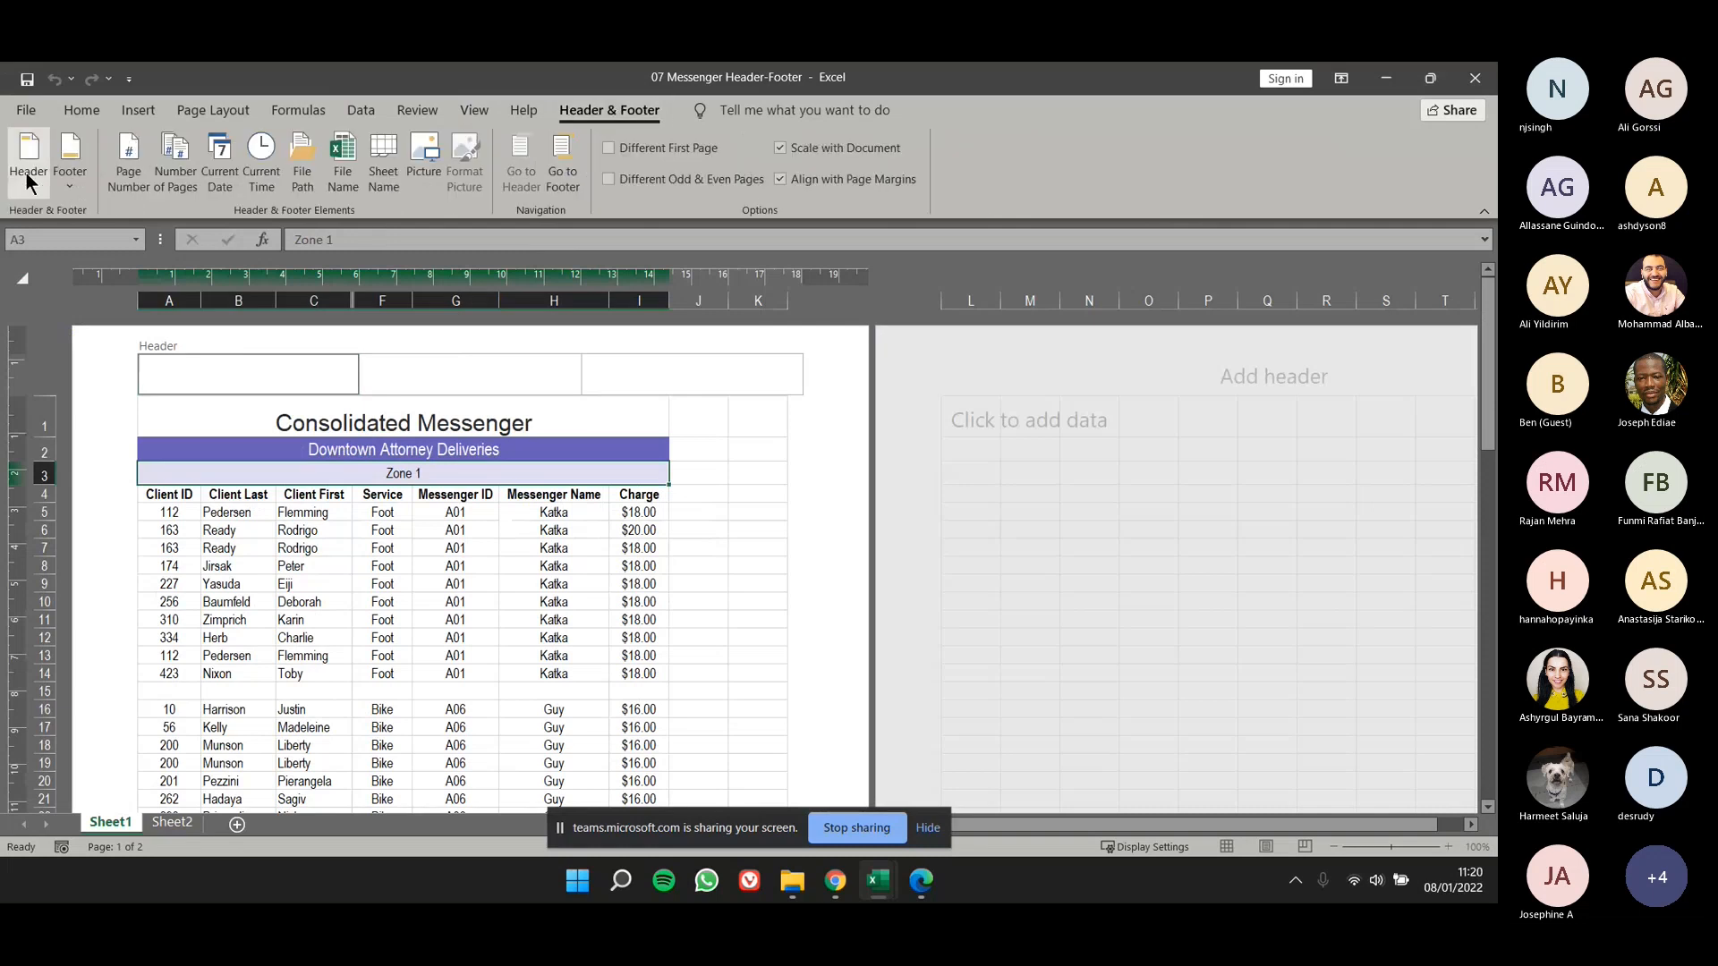
{"action": "left_click", "coordinate": [28, 170]}
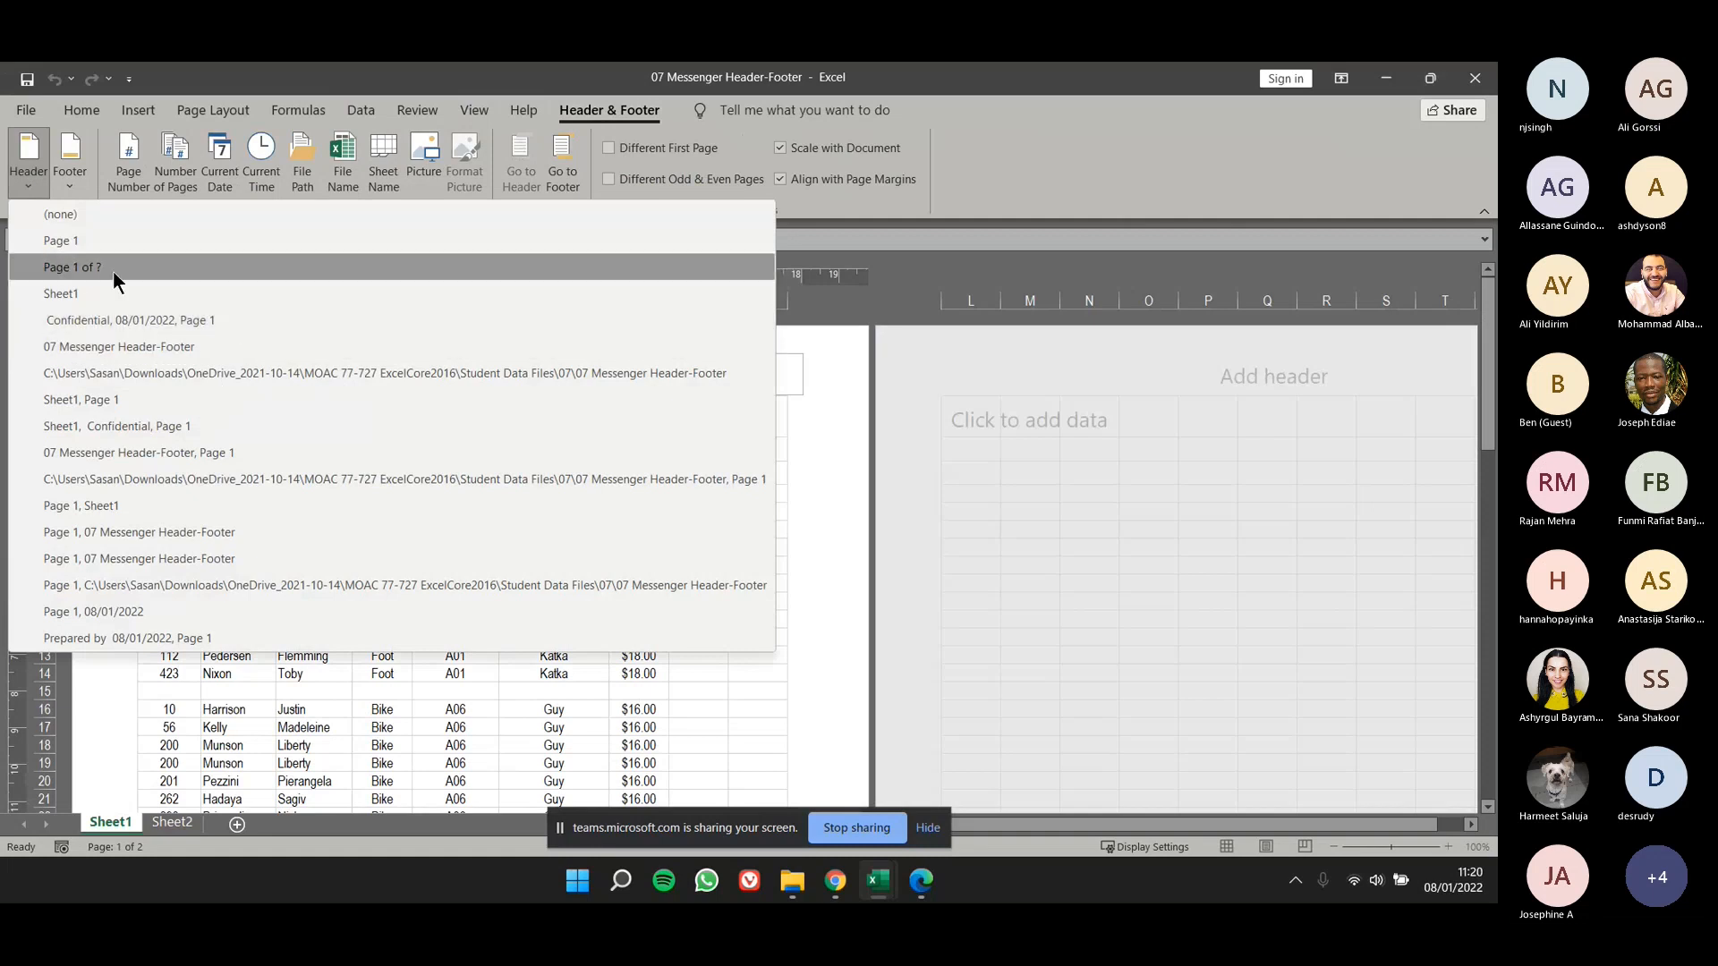
{"action": "left_click", "coordinate": [45, 320]}
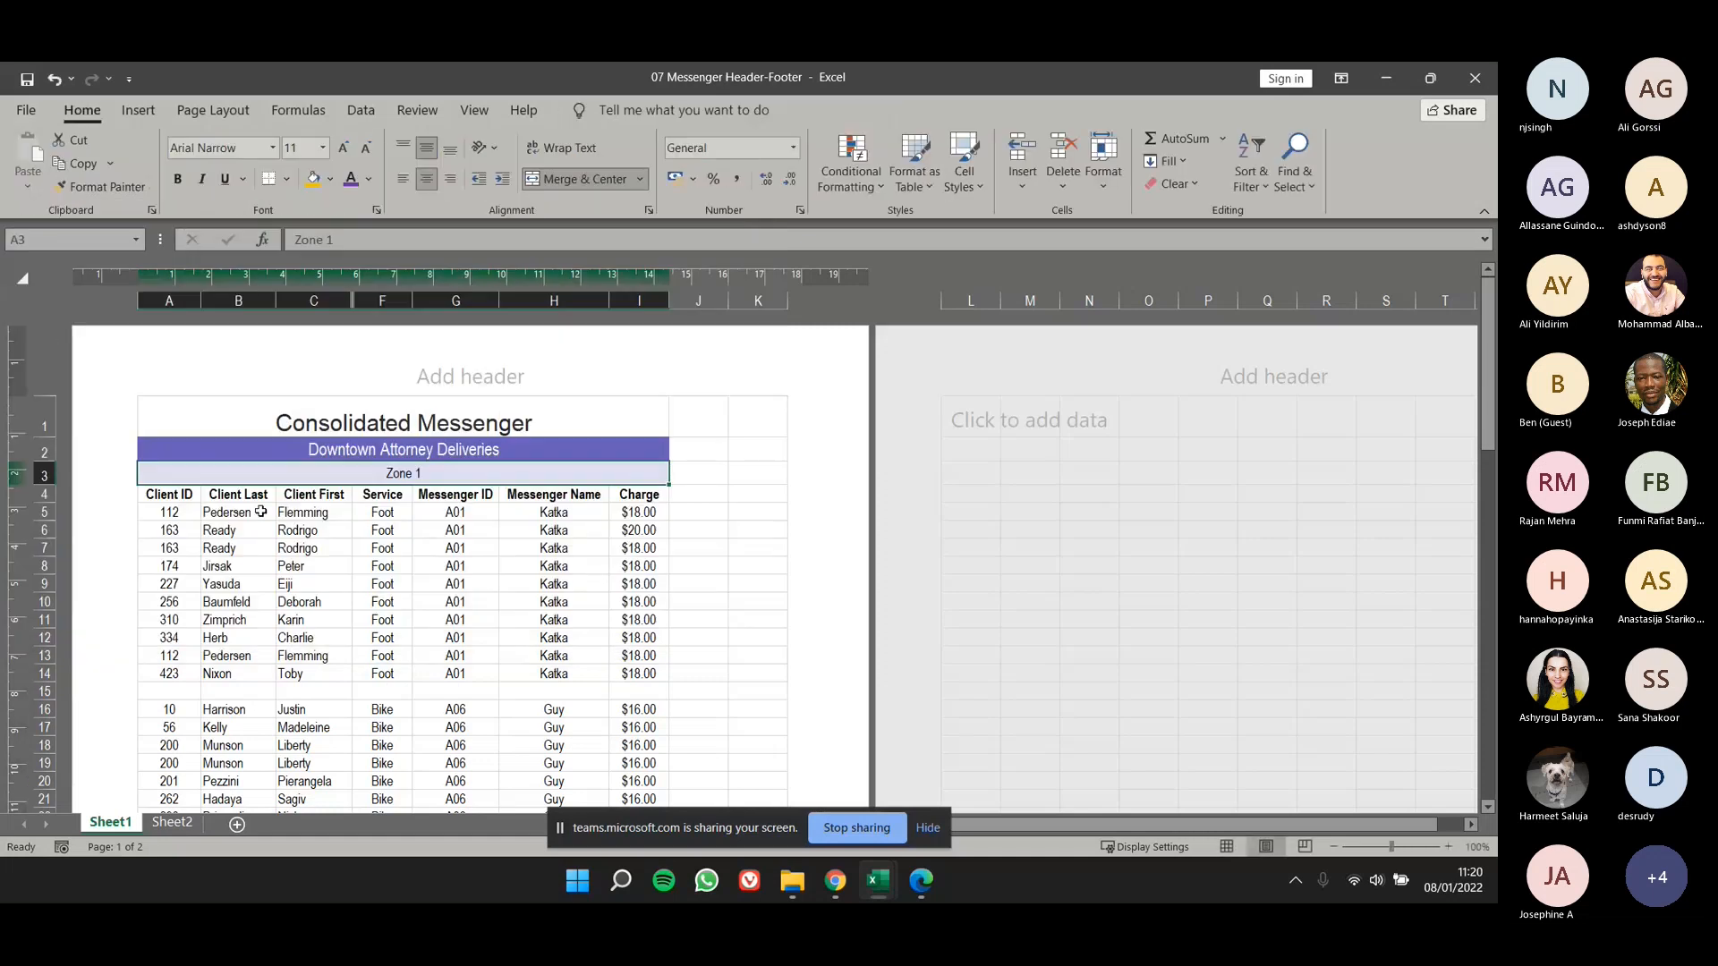
{"action": "left_click", "coordinate": [244, 449]}
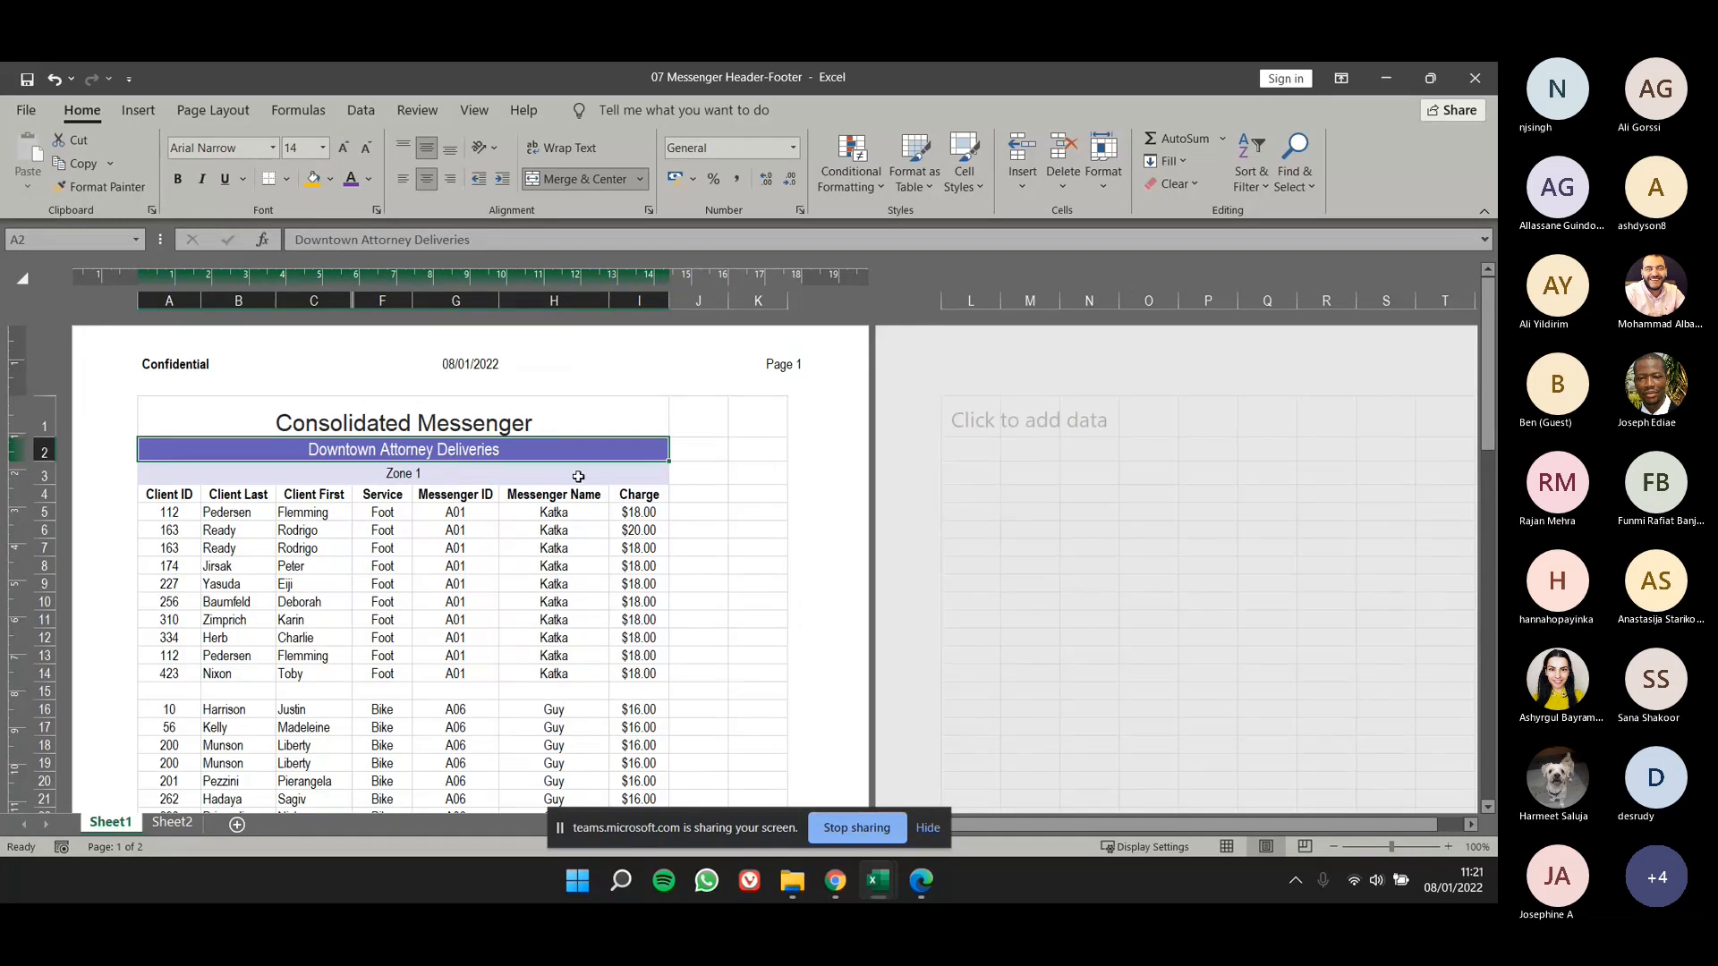
- Insert the file path element in the right footer section of the first page
{"action": "scroll", "coordinate": [578, 476], "scroll_direction": "down", "scroll_amount": 10}
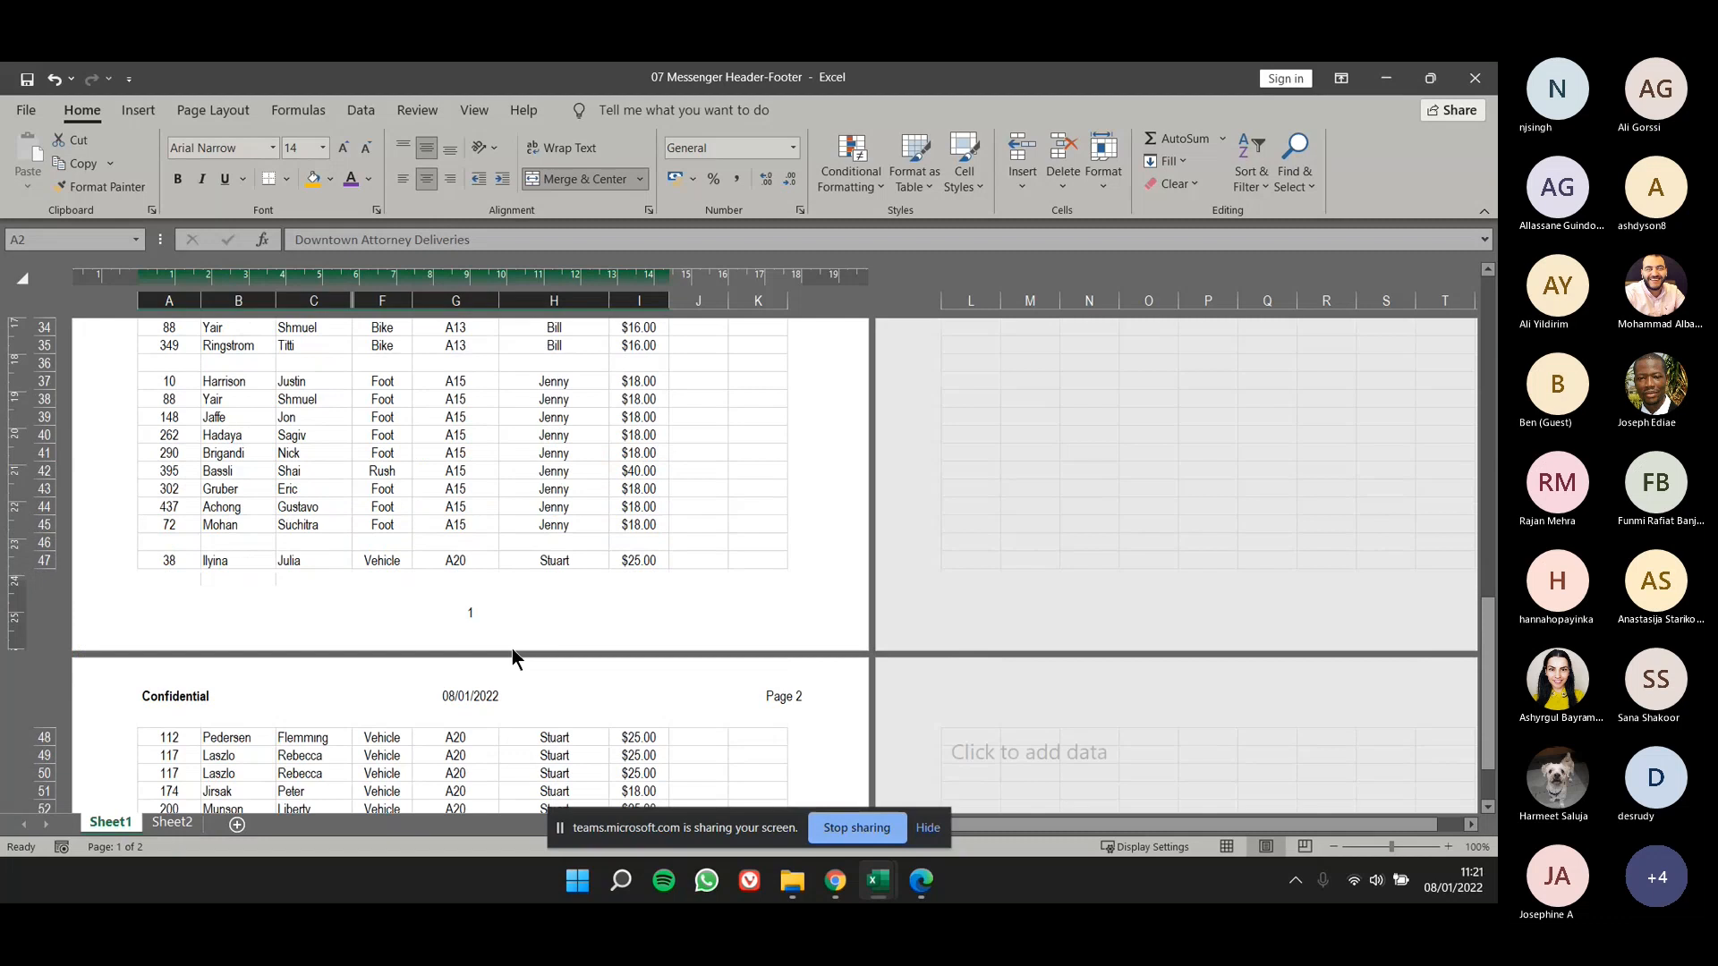
{"action": "left_click", "coordinate": [385, 601]}
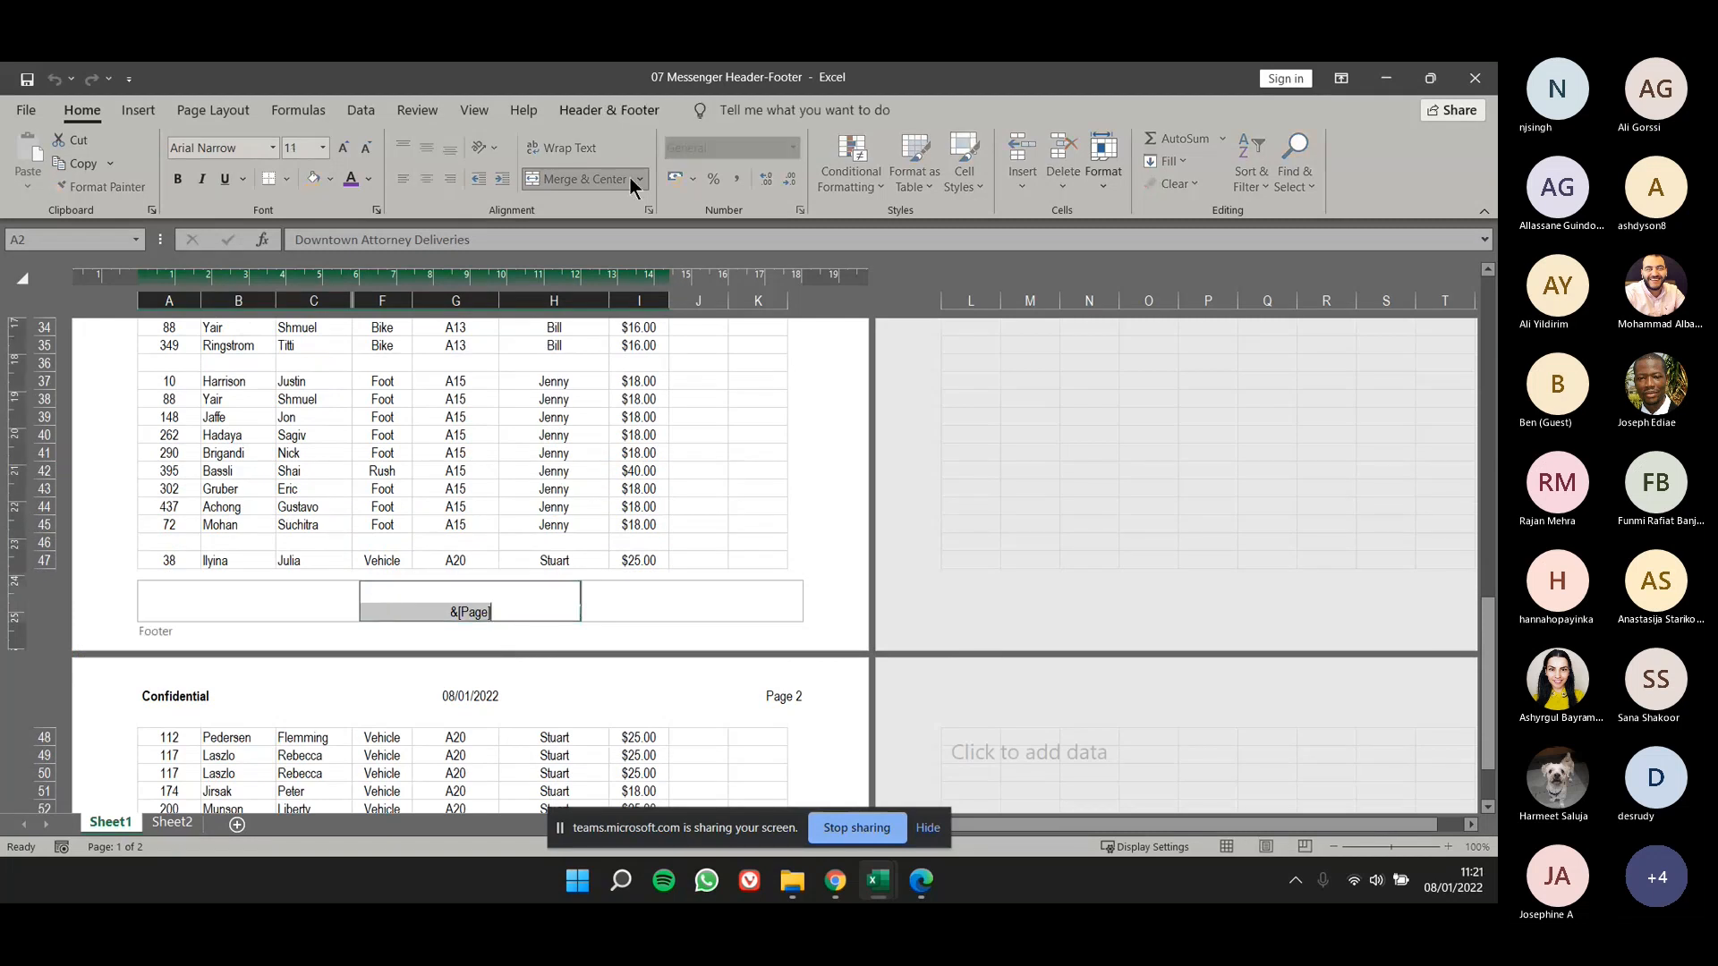
{"action": "left_click", "coordinate": [602, 558]}
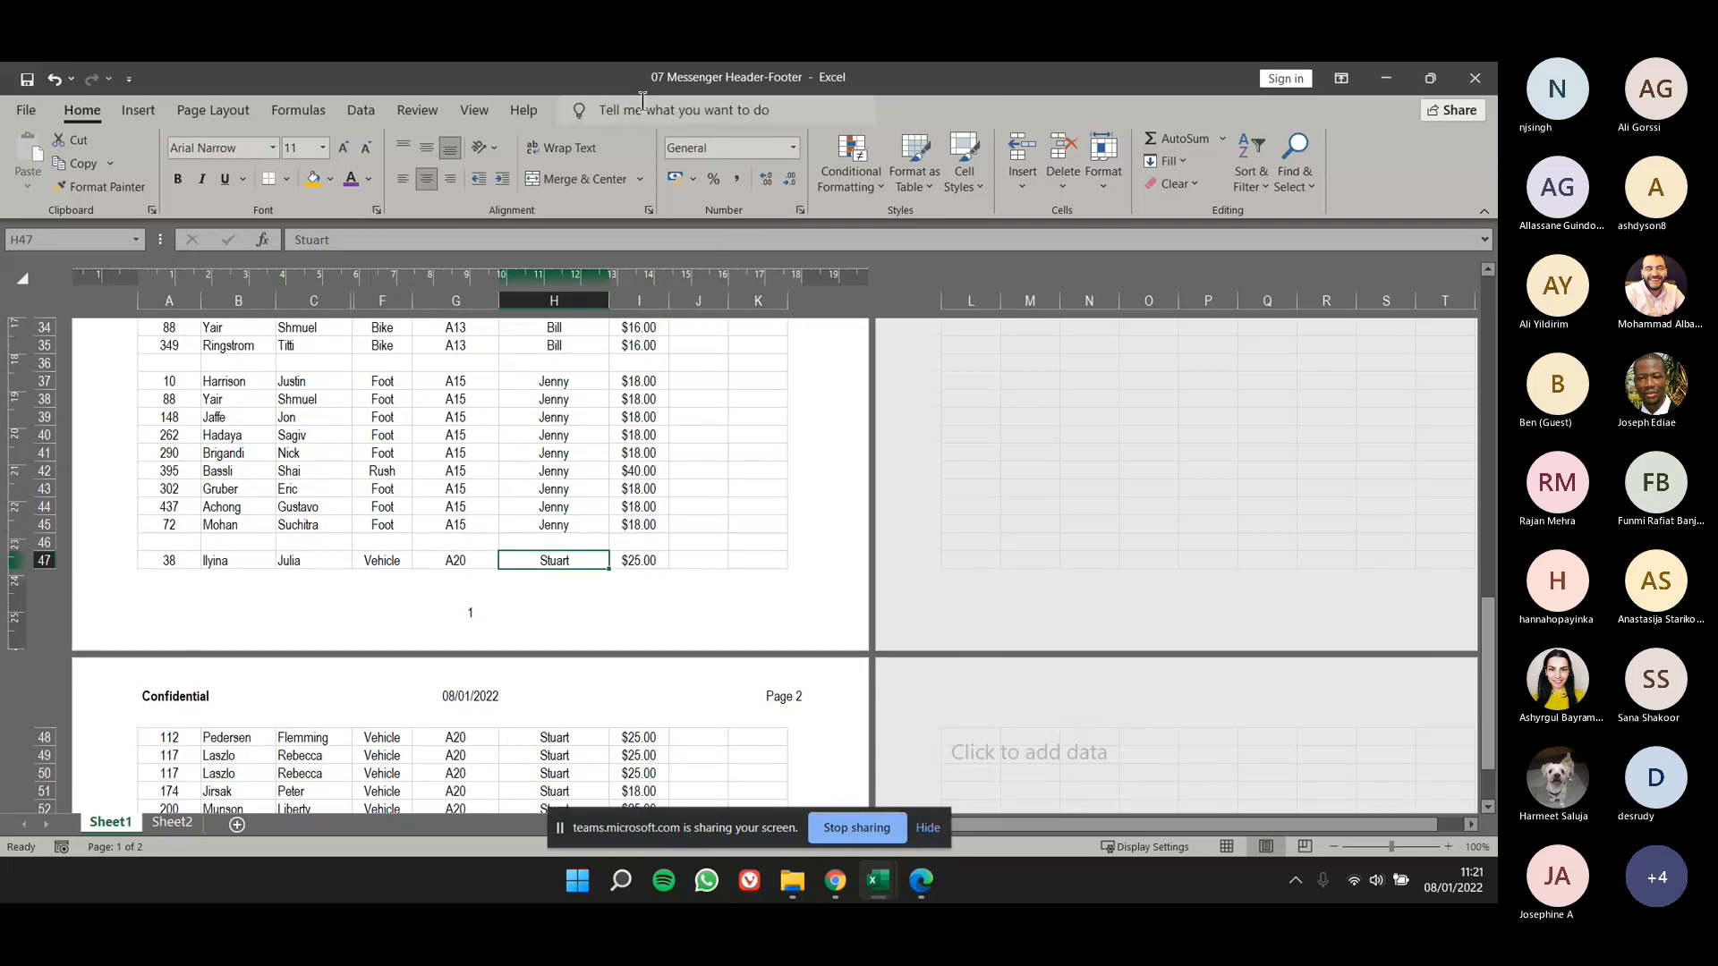
{"action": "left_click", "coordinate": [470, 608]}
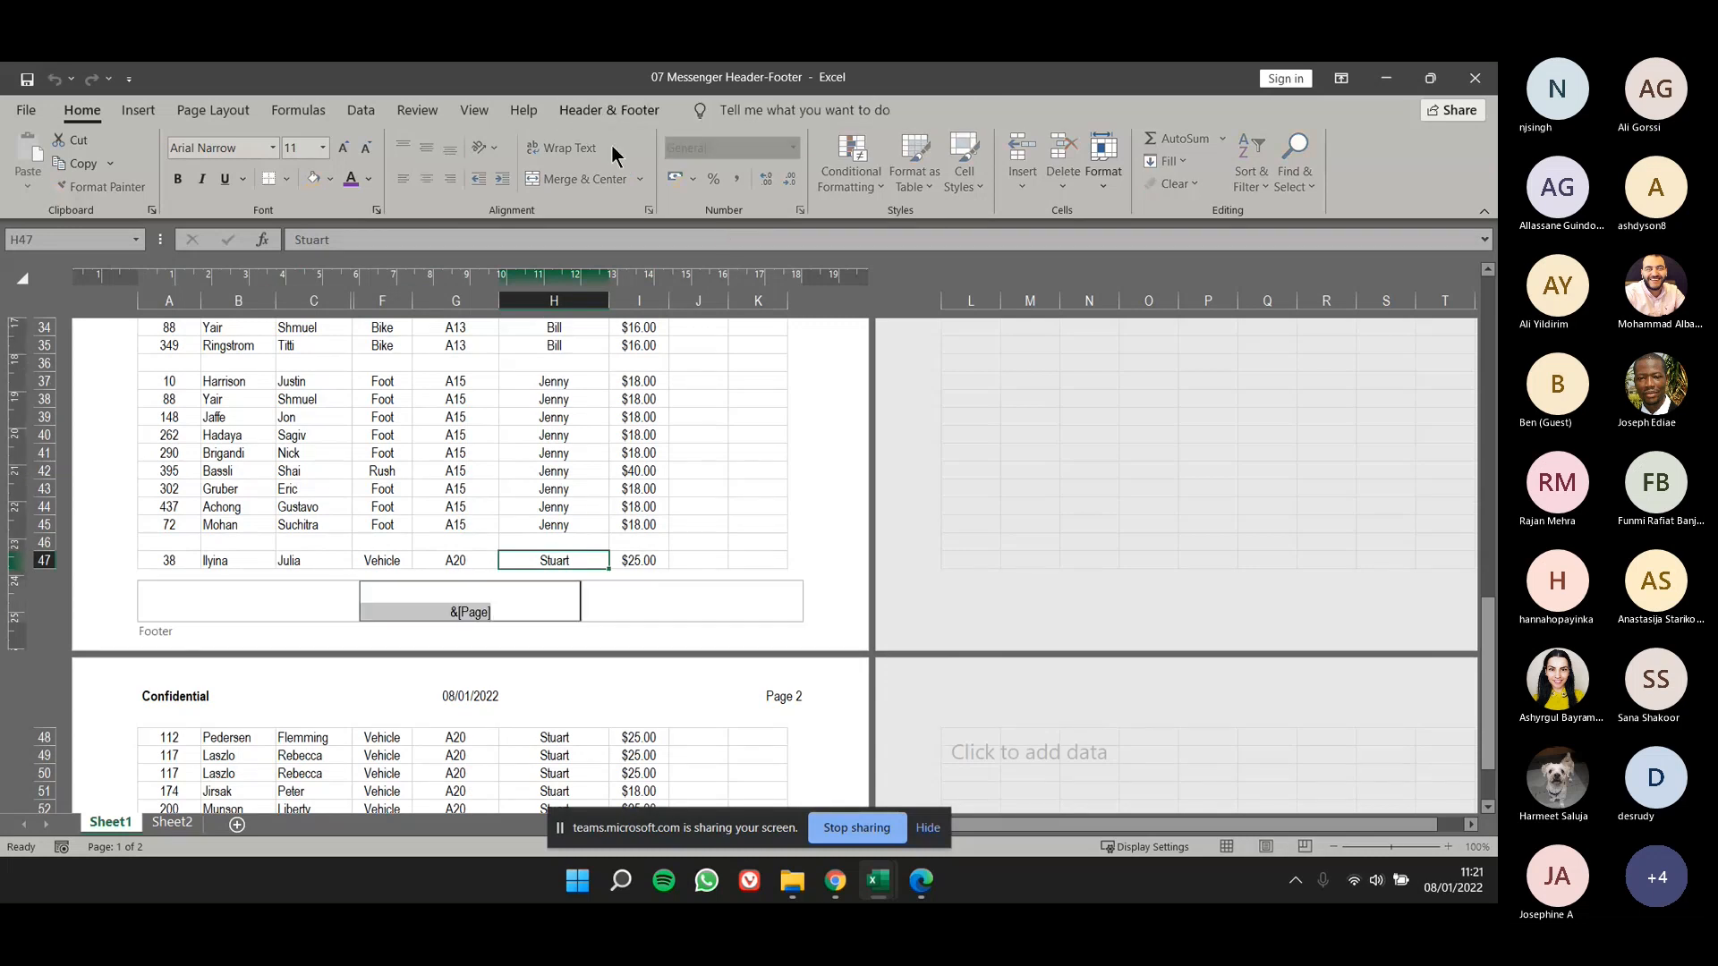
{"action": "left_click", "coordinate": [604, 111]}
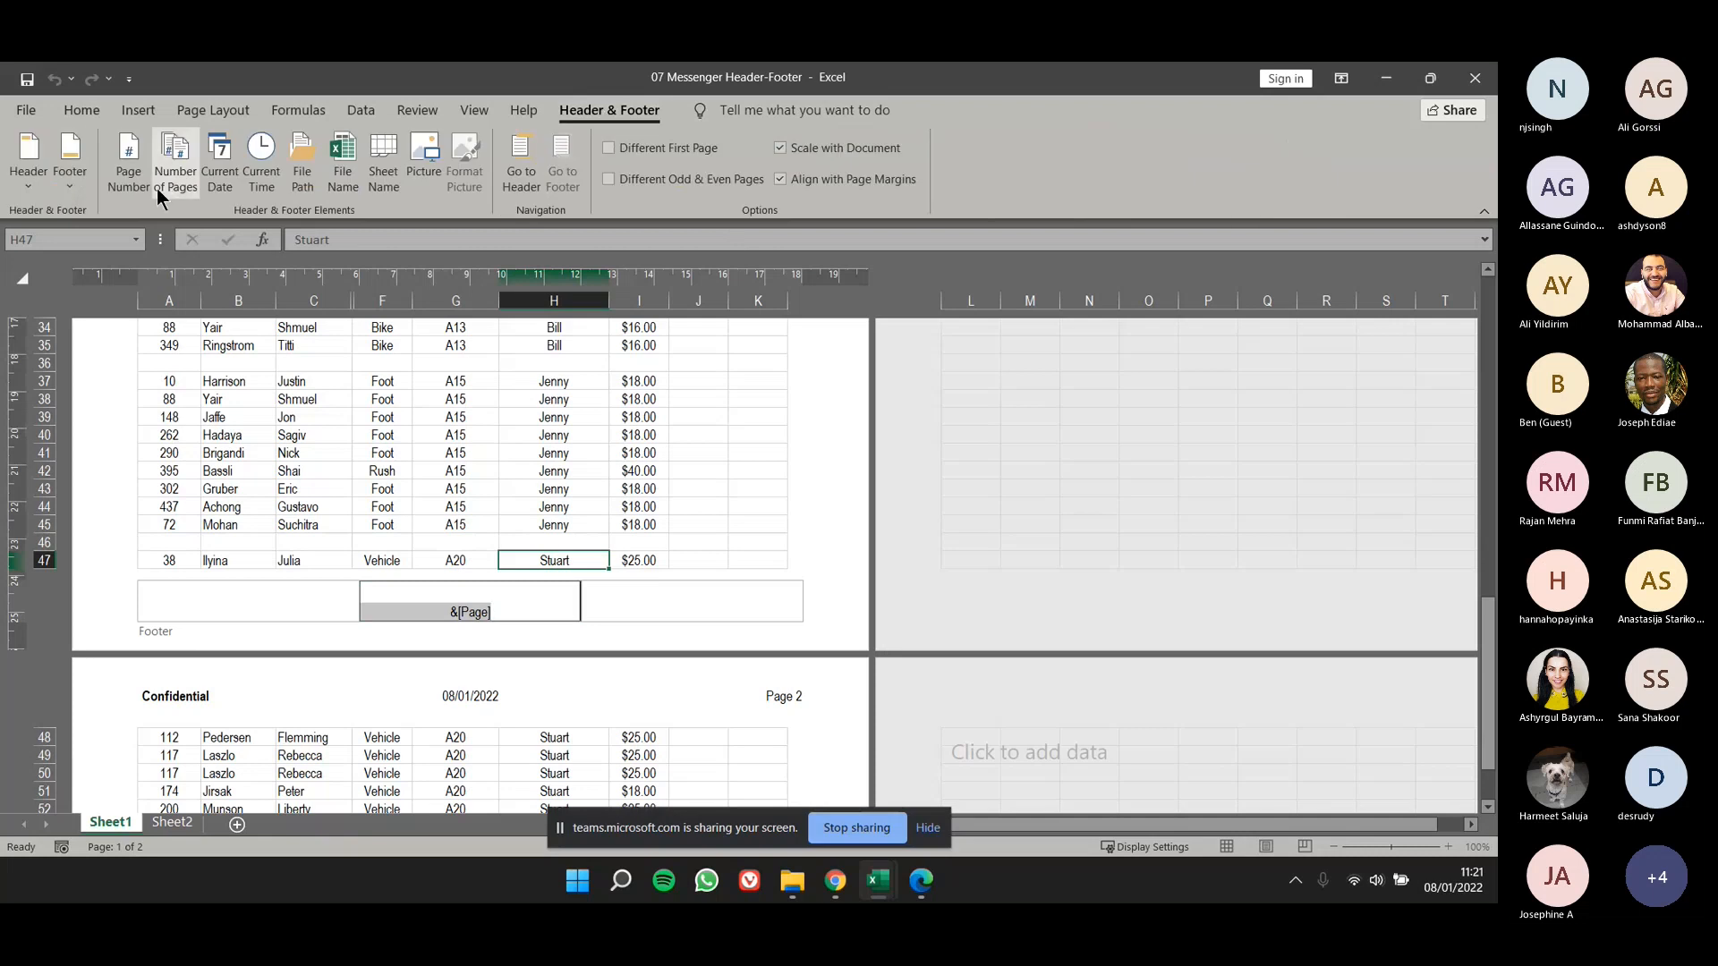
{"action": "left_click", "coordinate": [630, 606]}
{"action": "left_click", "coordinate": [302, 164]}
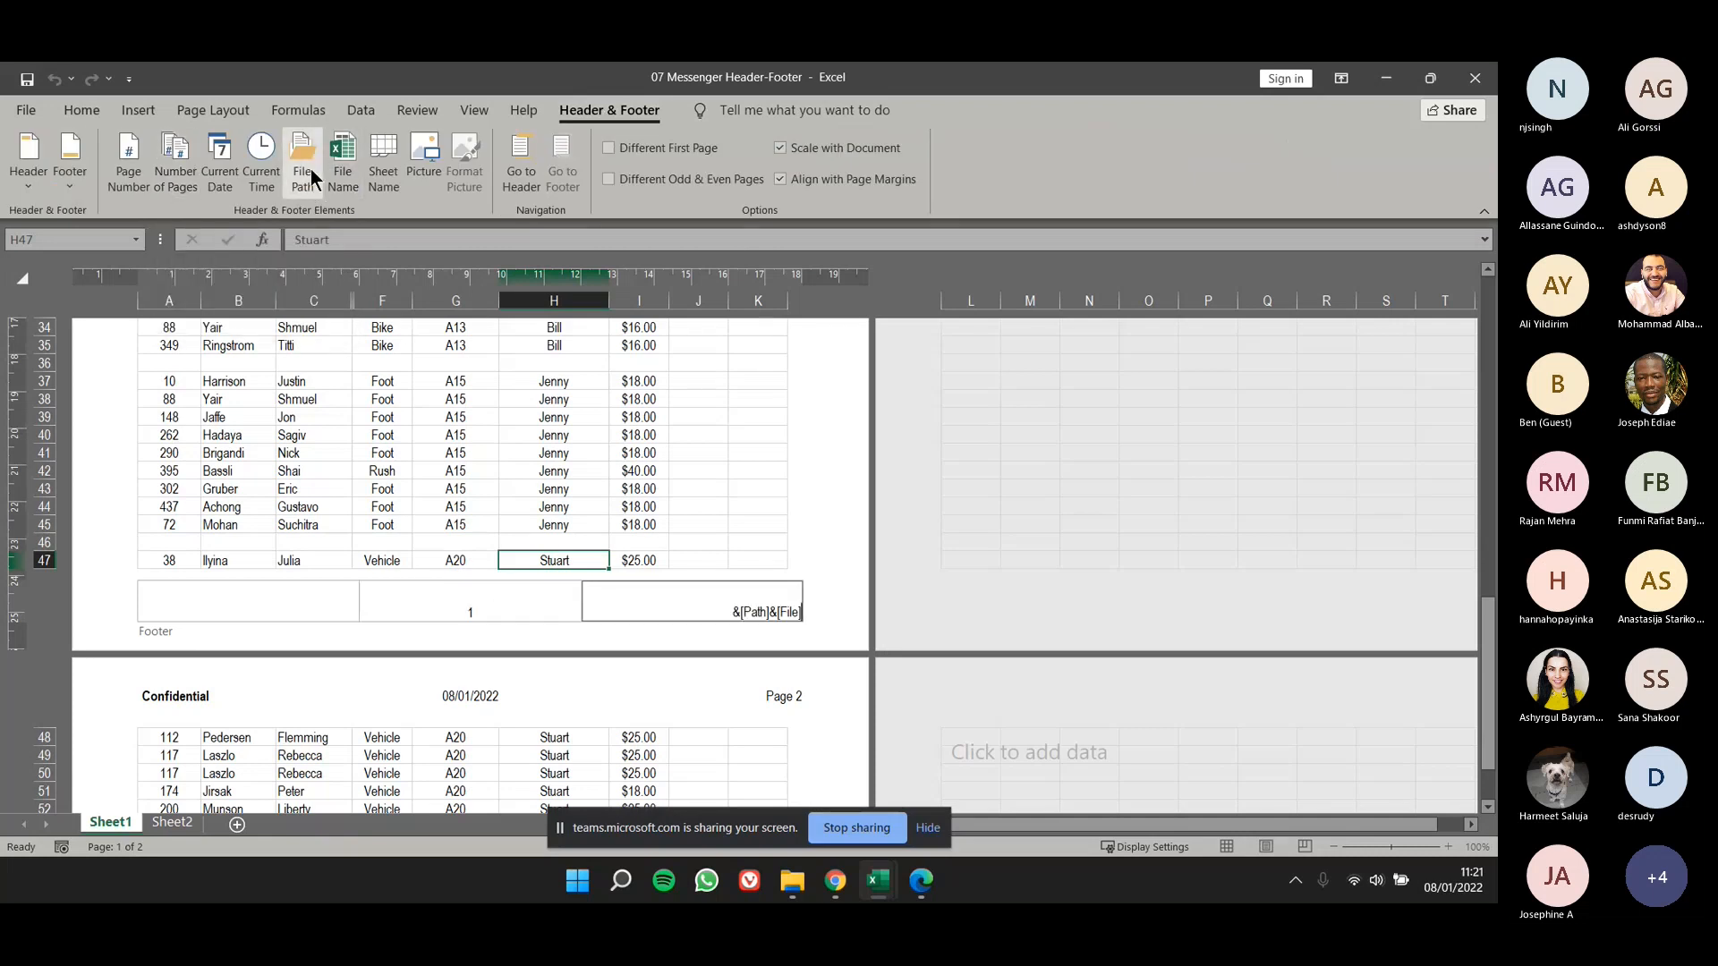
{"action": "left_click", "coordinate": [765, 558]}
- Replace the file path in the right footer section with the current time element
{"action": "left_click", "coordinate": [734, 595]}
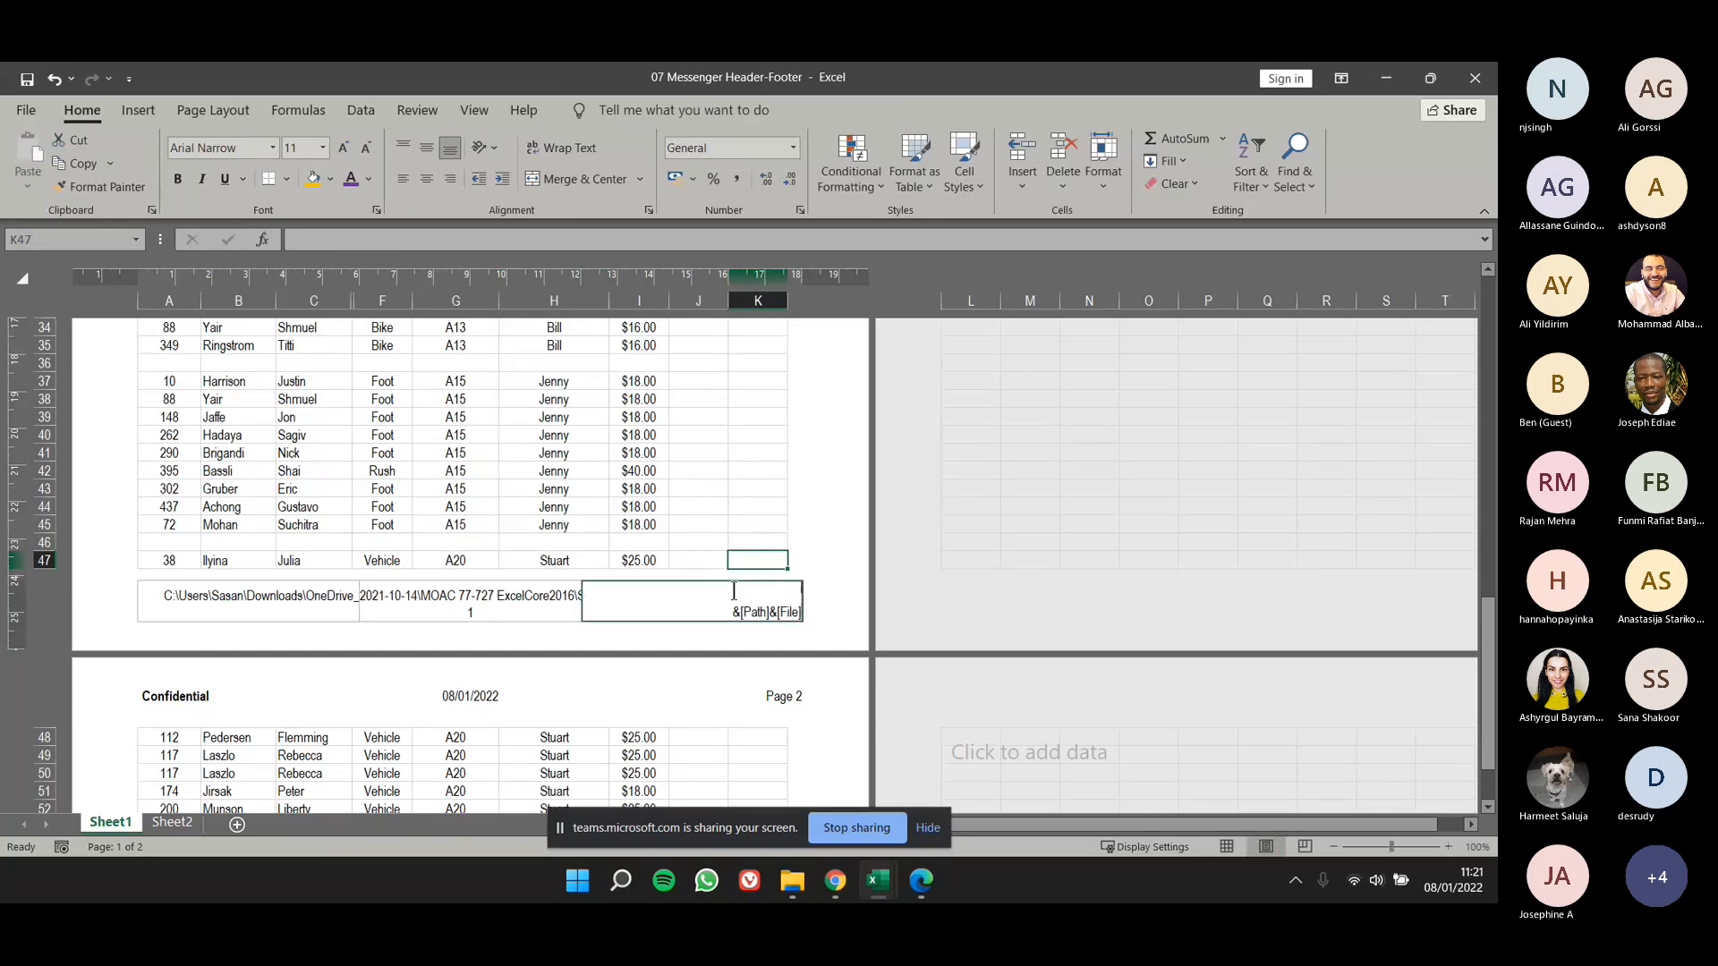
{"action": "left_click", "coordinate": [261, 164]}
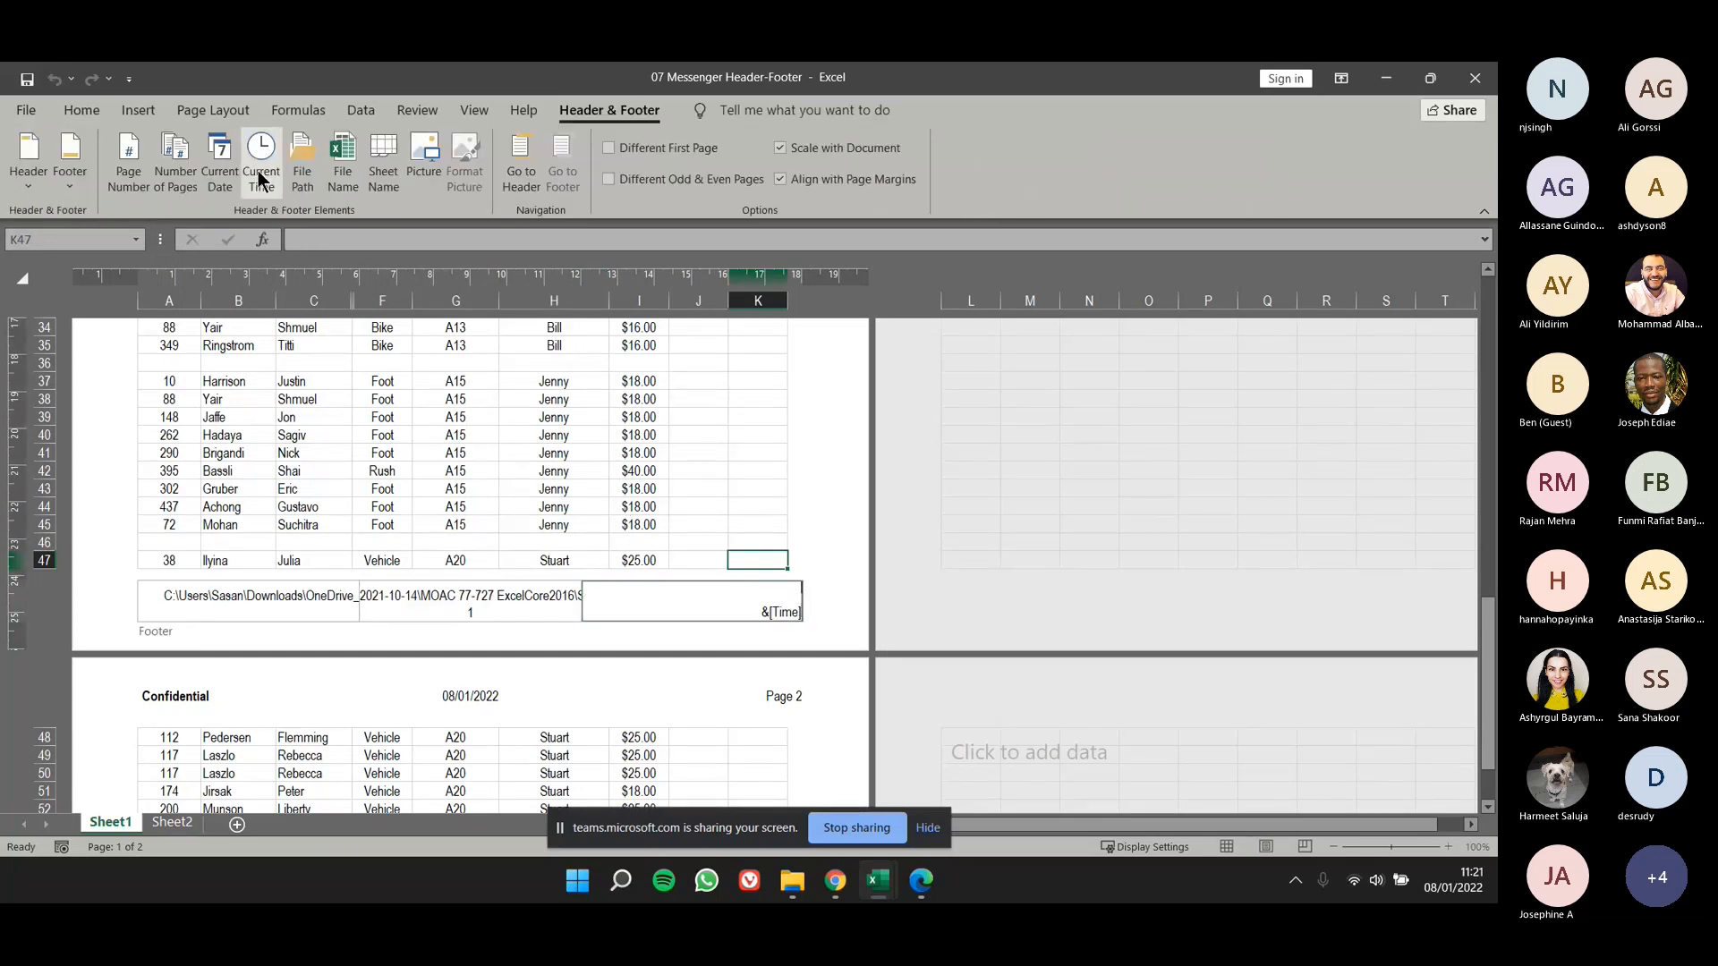
{"action": "left_click", "coordinate": [601, 496]}
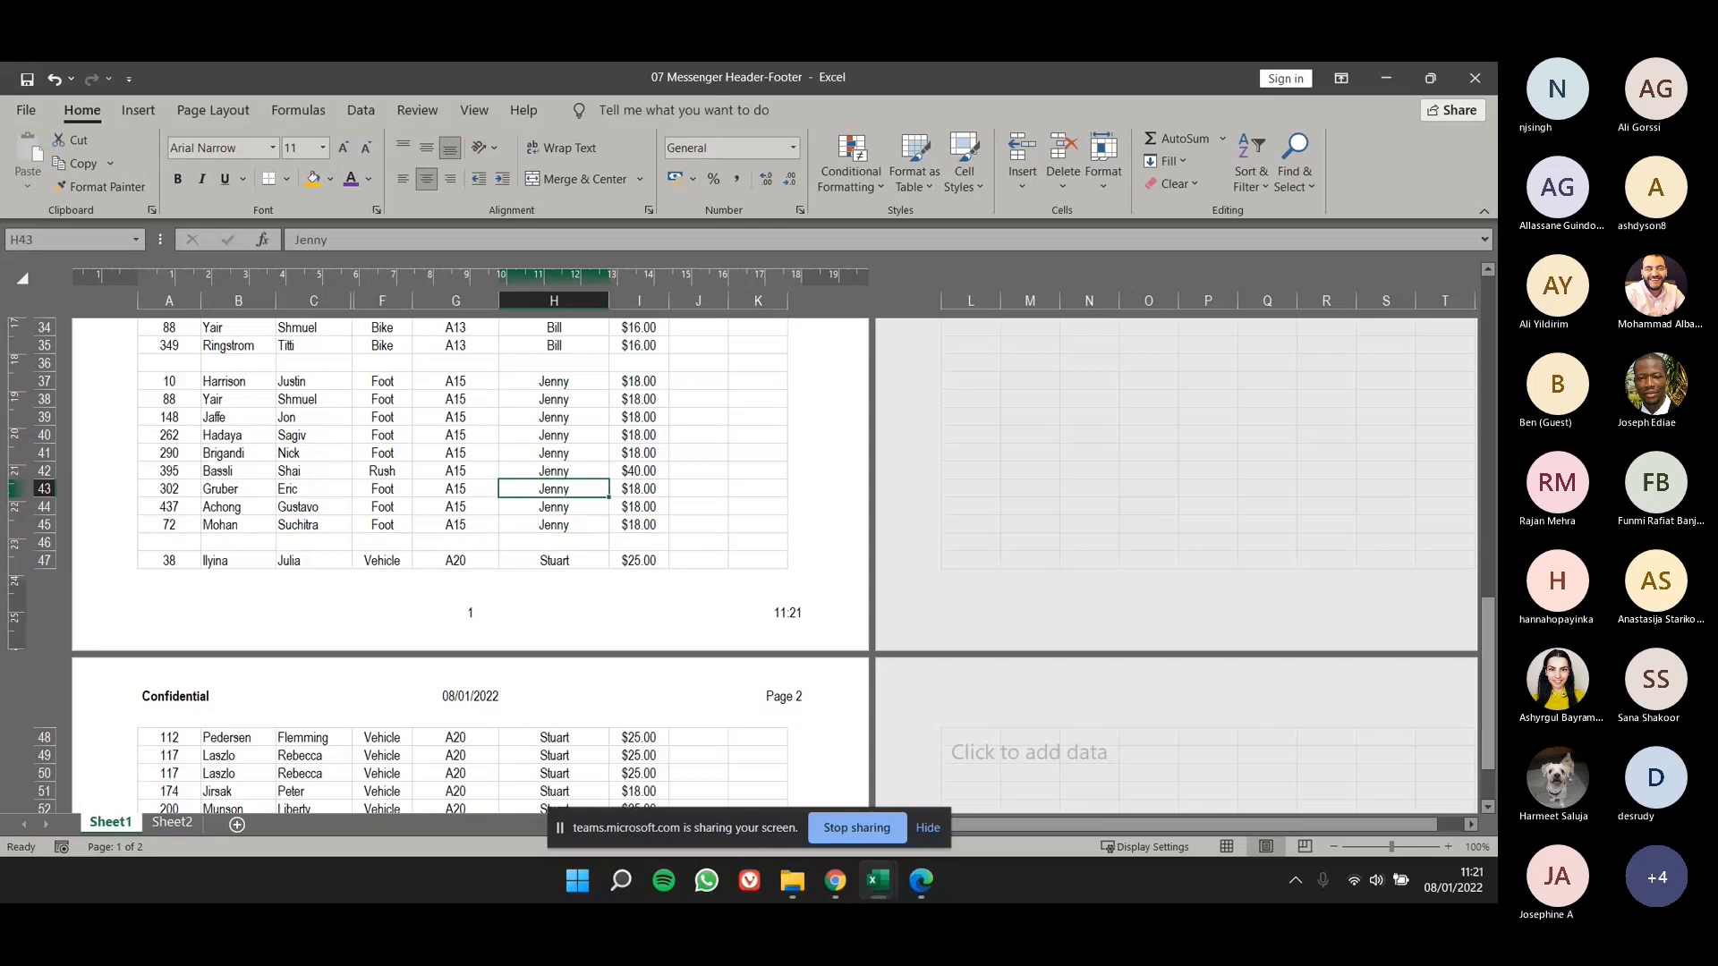
- Show Sheet1 in Normal view again
{"action": "left_click", "coordinate": [495, 118]}
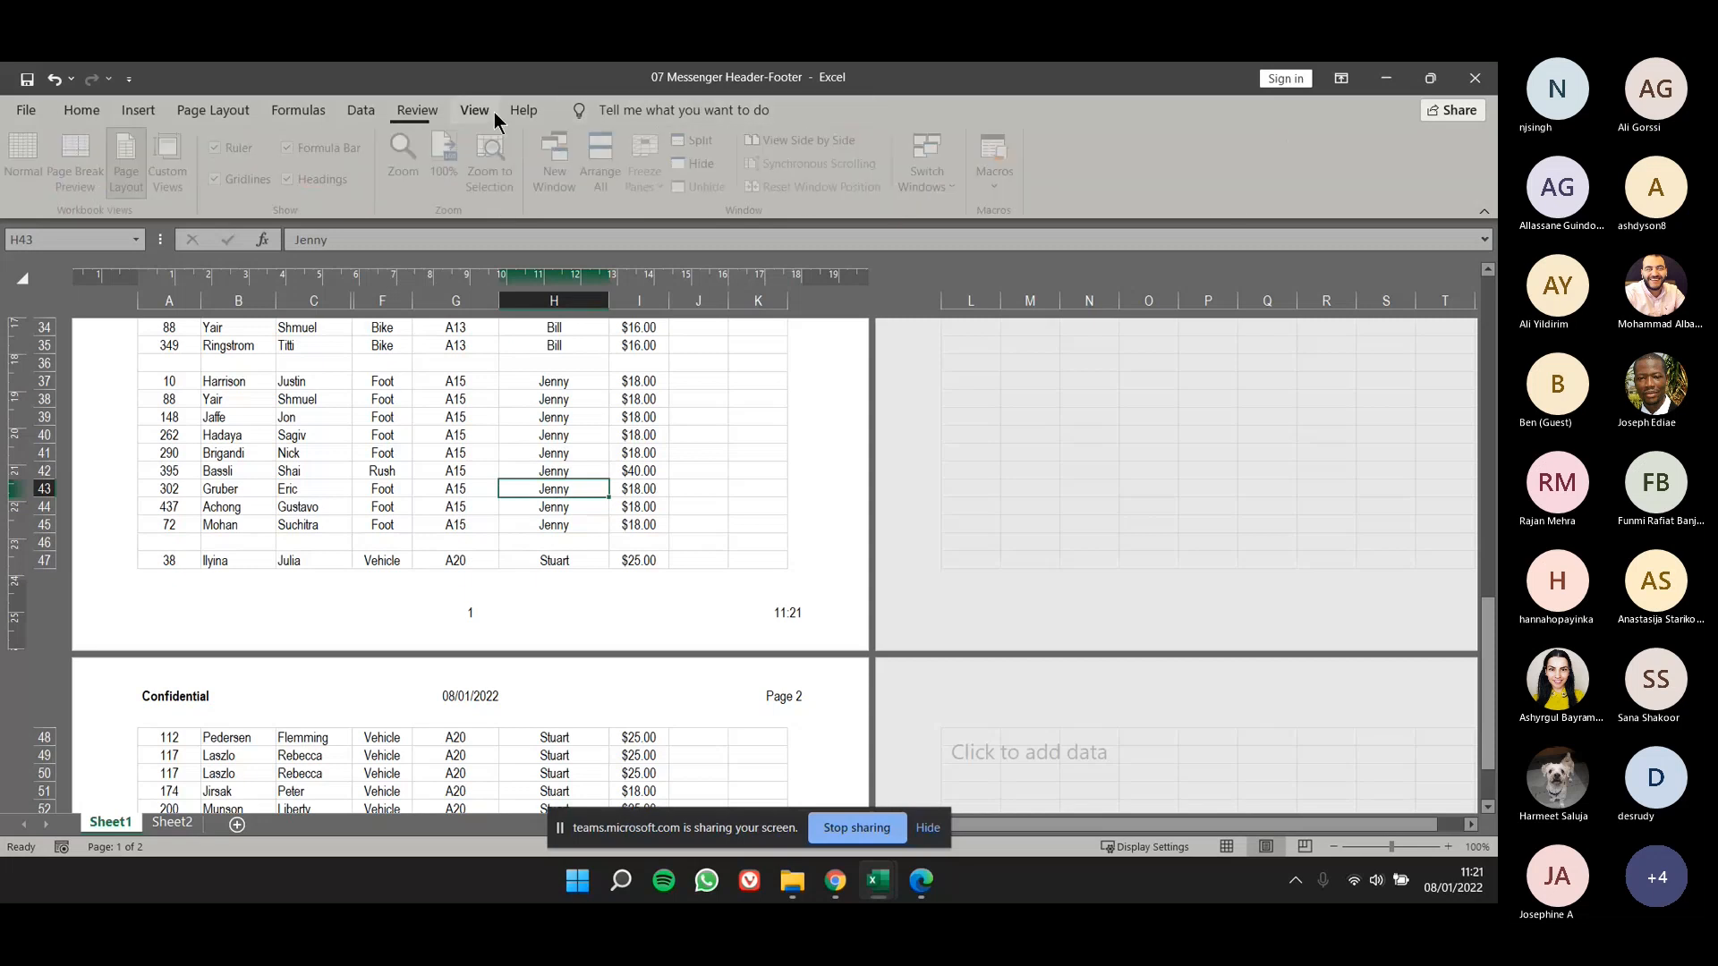
{"action": "left_click", "coordinate": [45, 170]}
{"action": "left_click", "coordinate": [517, 559]}
{"action": "scroll", "coordinate": [545, 537], "scroll_direction": "up", "scroll_amount": 5}
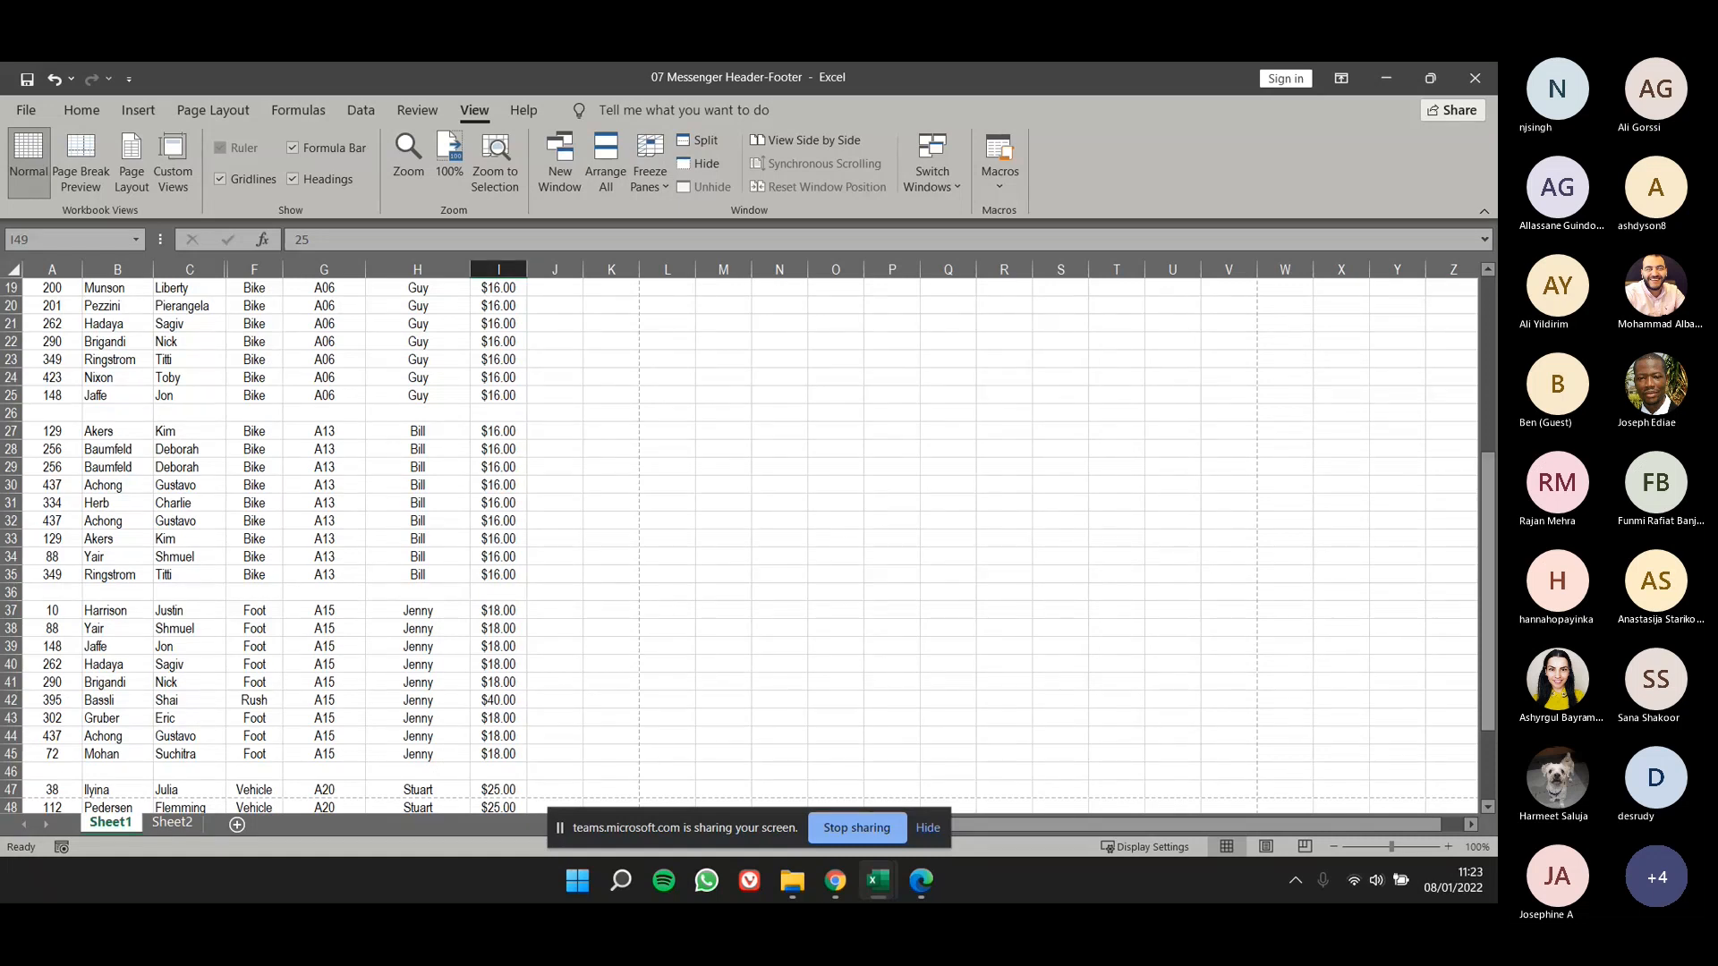
- Preview the printout of Sheet1, check the header and footer through page 2, and return to the worksheet
{"action": "left_click", "coordinate": [277, 568]}
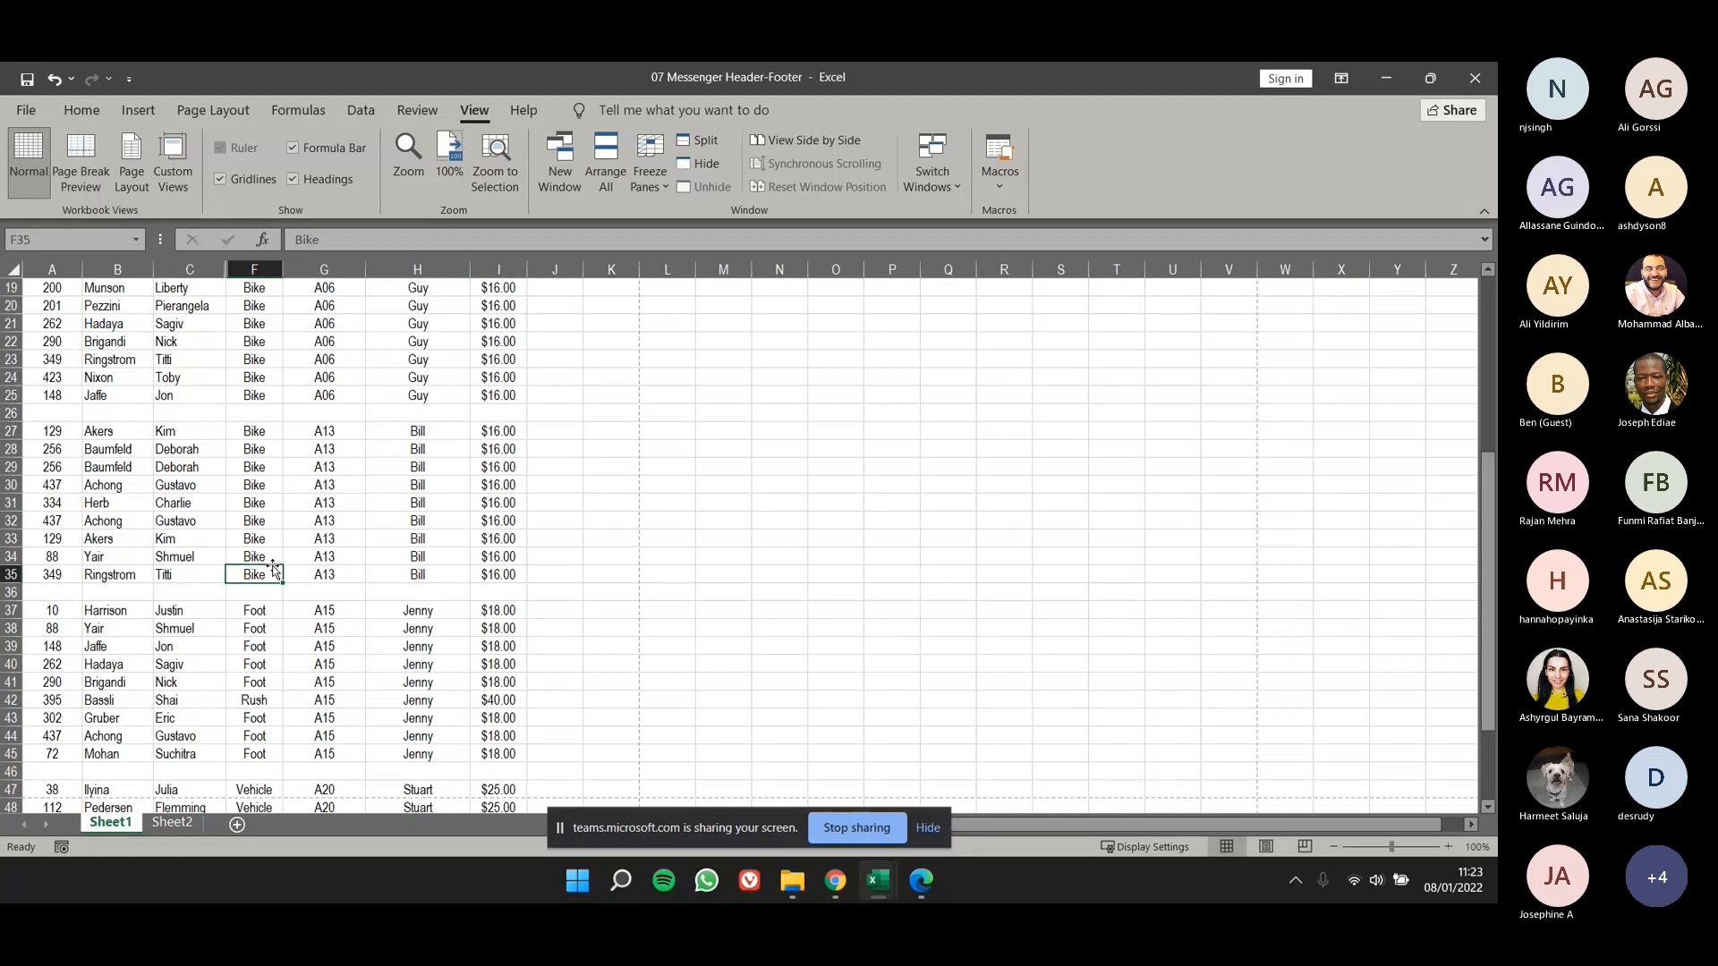
{"action": "scroll", "coordinate": [268, 537], "scroll_direction": "up", "scroll_amount": 6}
{"action": "left_click", "coordinate": [40, 120]}
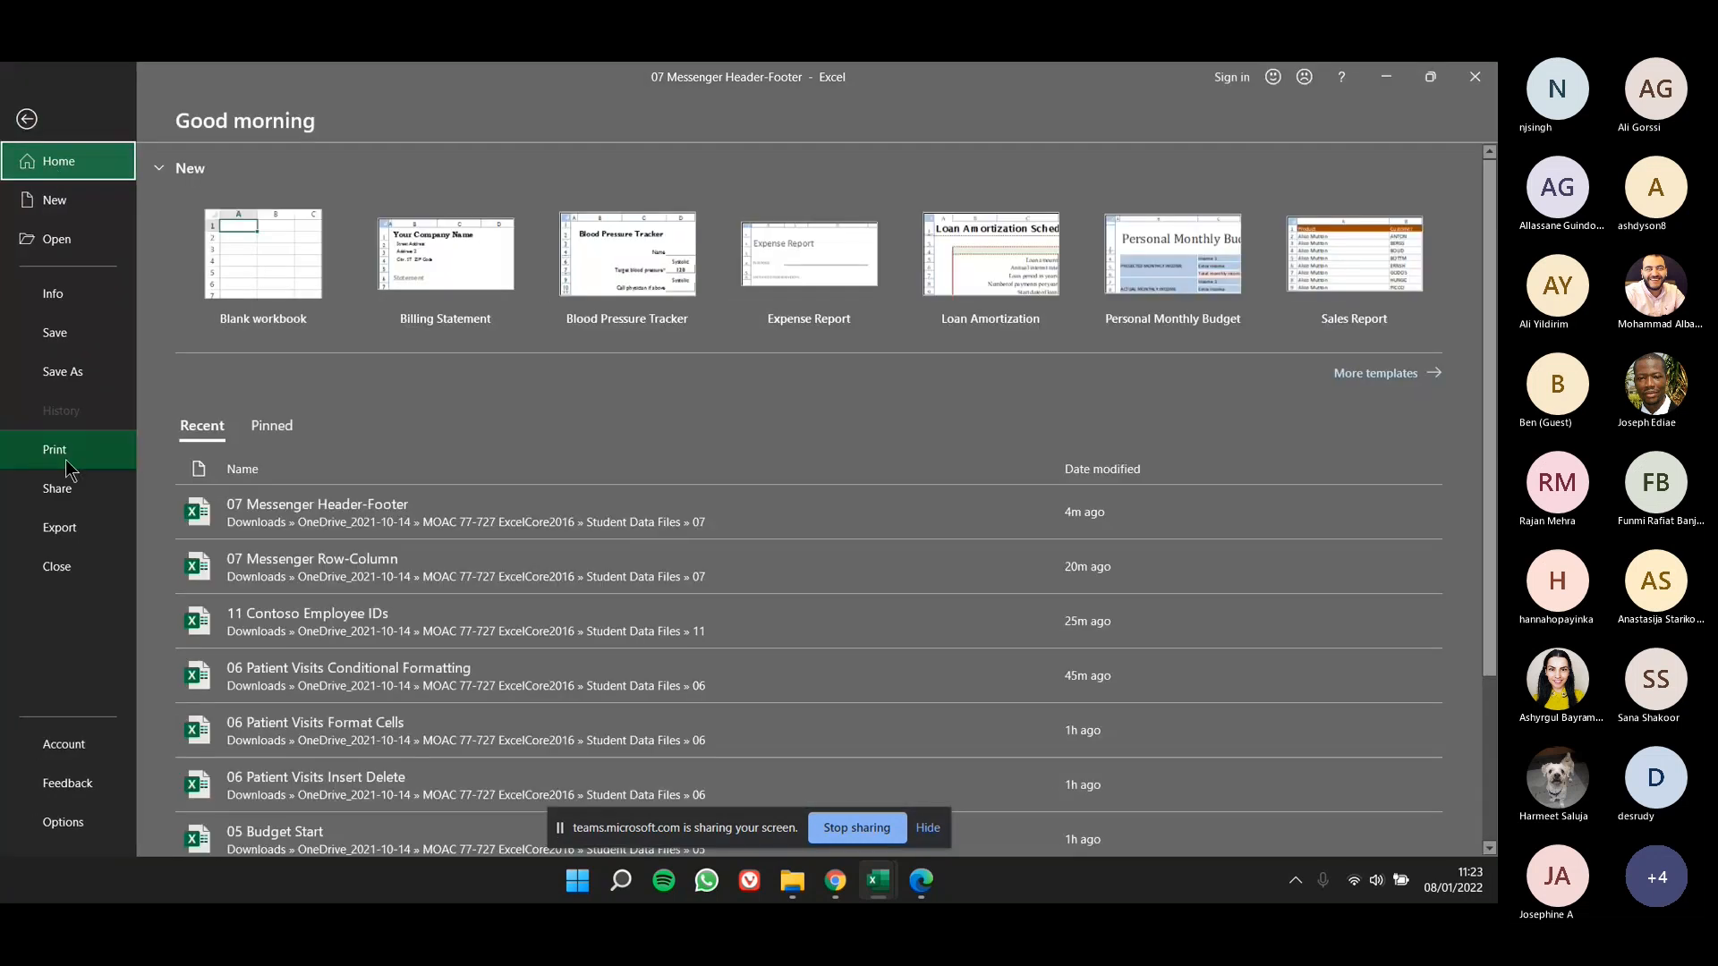
{"action": "left_click", "coordinate": [98, 458]}
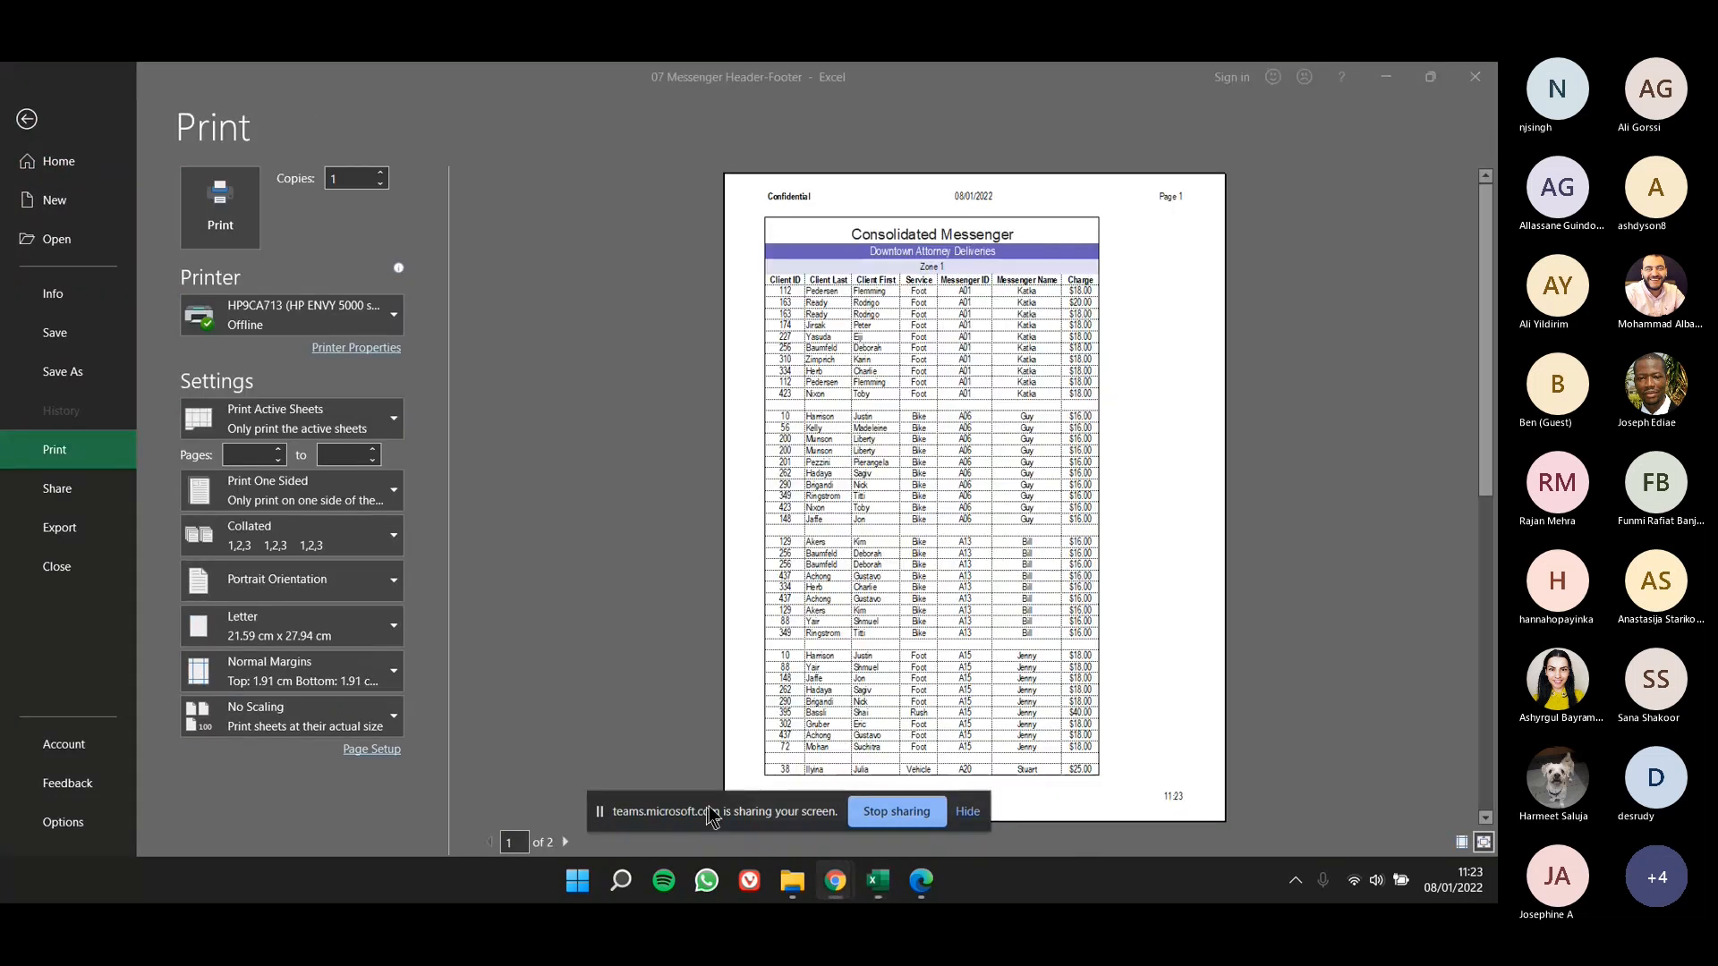
{"action": "left_click", "coordinate": [566, 842]}
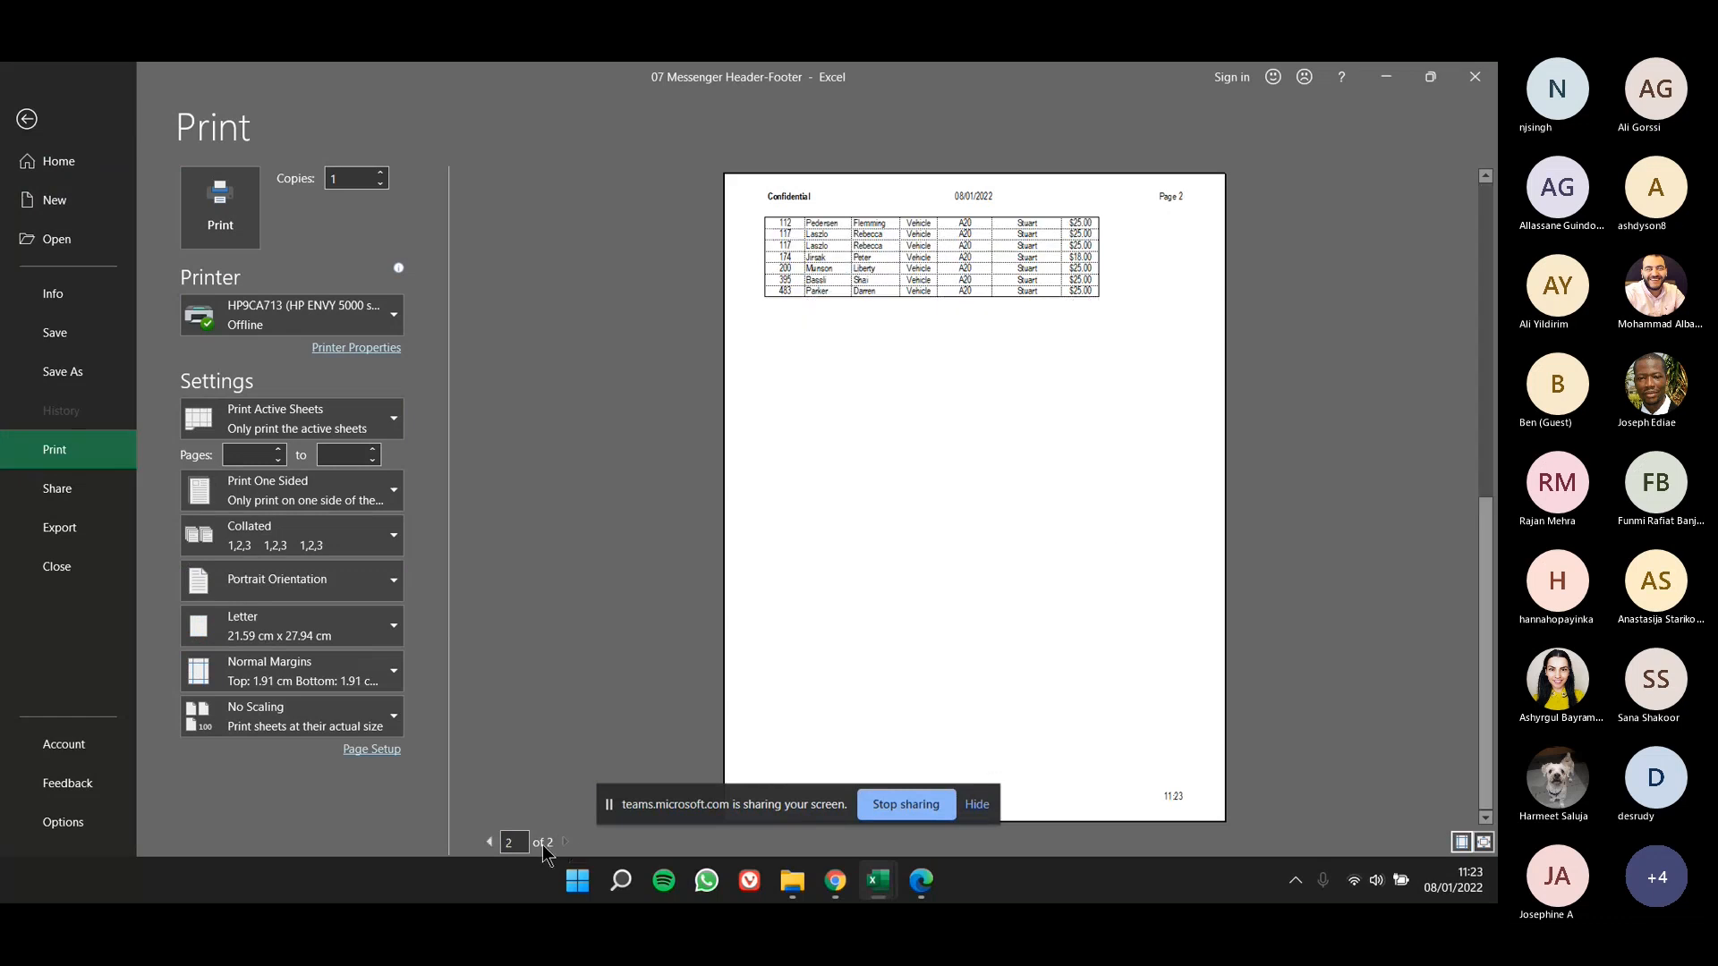
{"action": "left_click", "coordinate": [56, 148]}
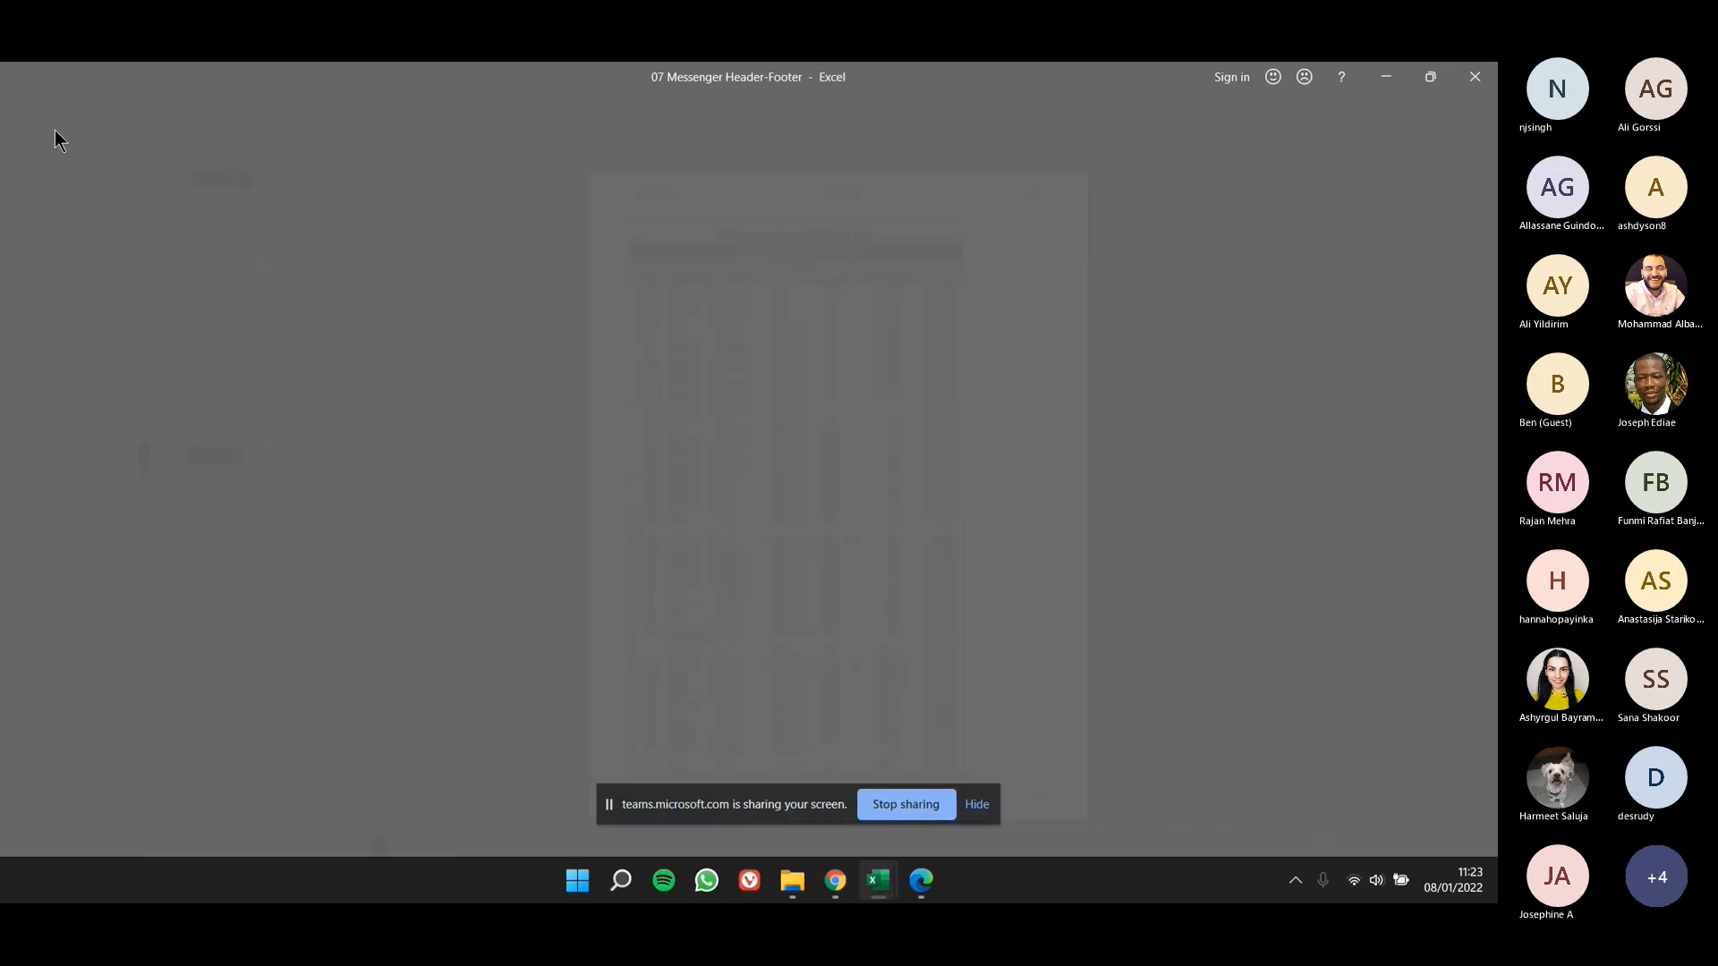
- Compare pages 1 and 2 of the Sheet1 print preview to see whether the table titles repeat
{"action": "left_click", "coordinate": [59, 458]}
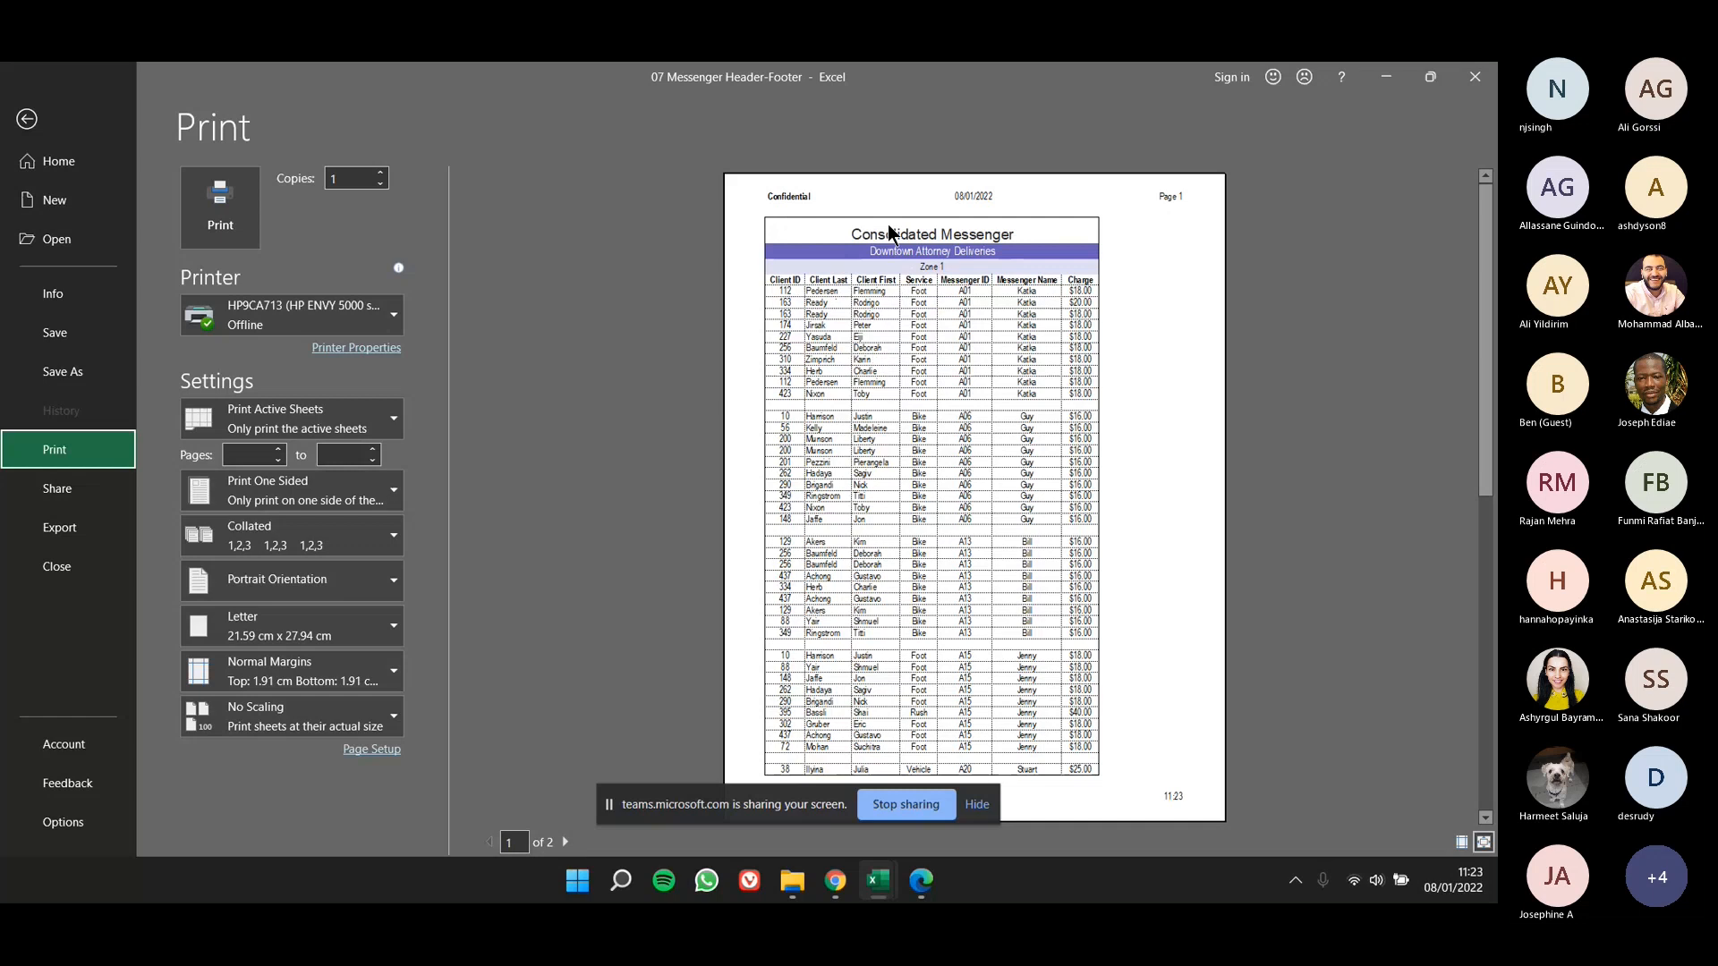
{"action": "left_click", "coordinate": [565, 841]}
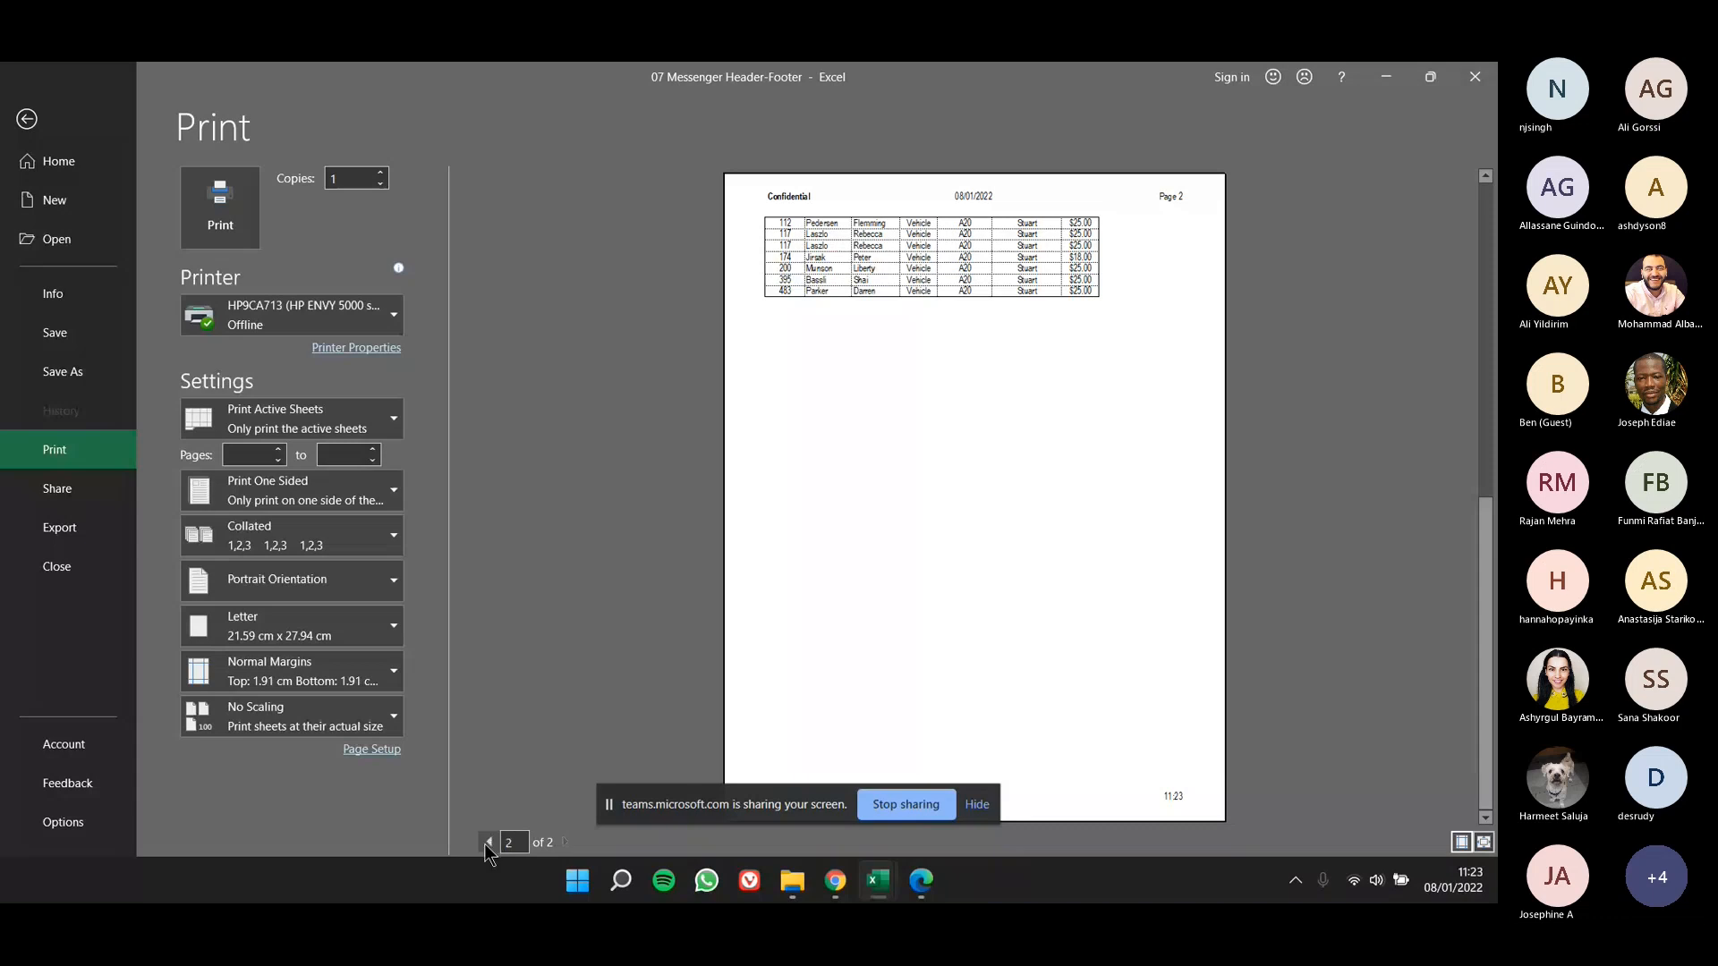
{"action": "left_click", "coordinate": [485, 845]}
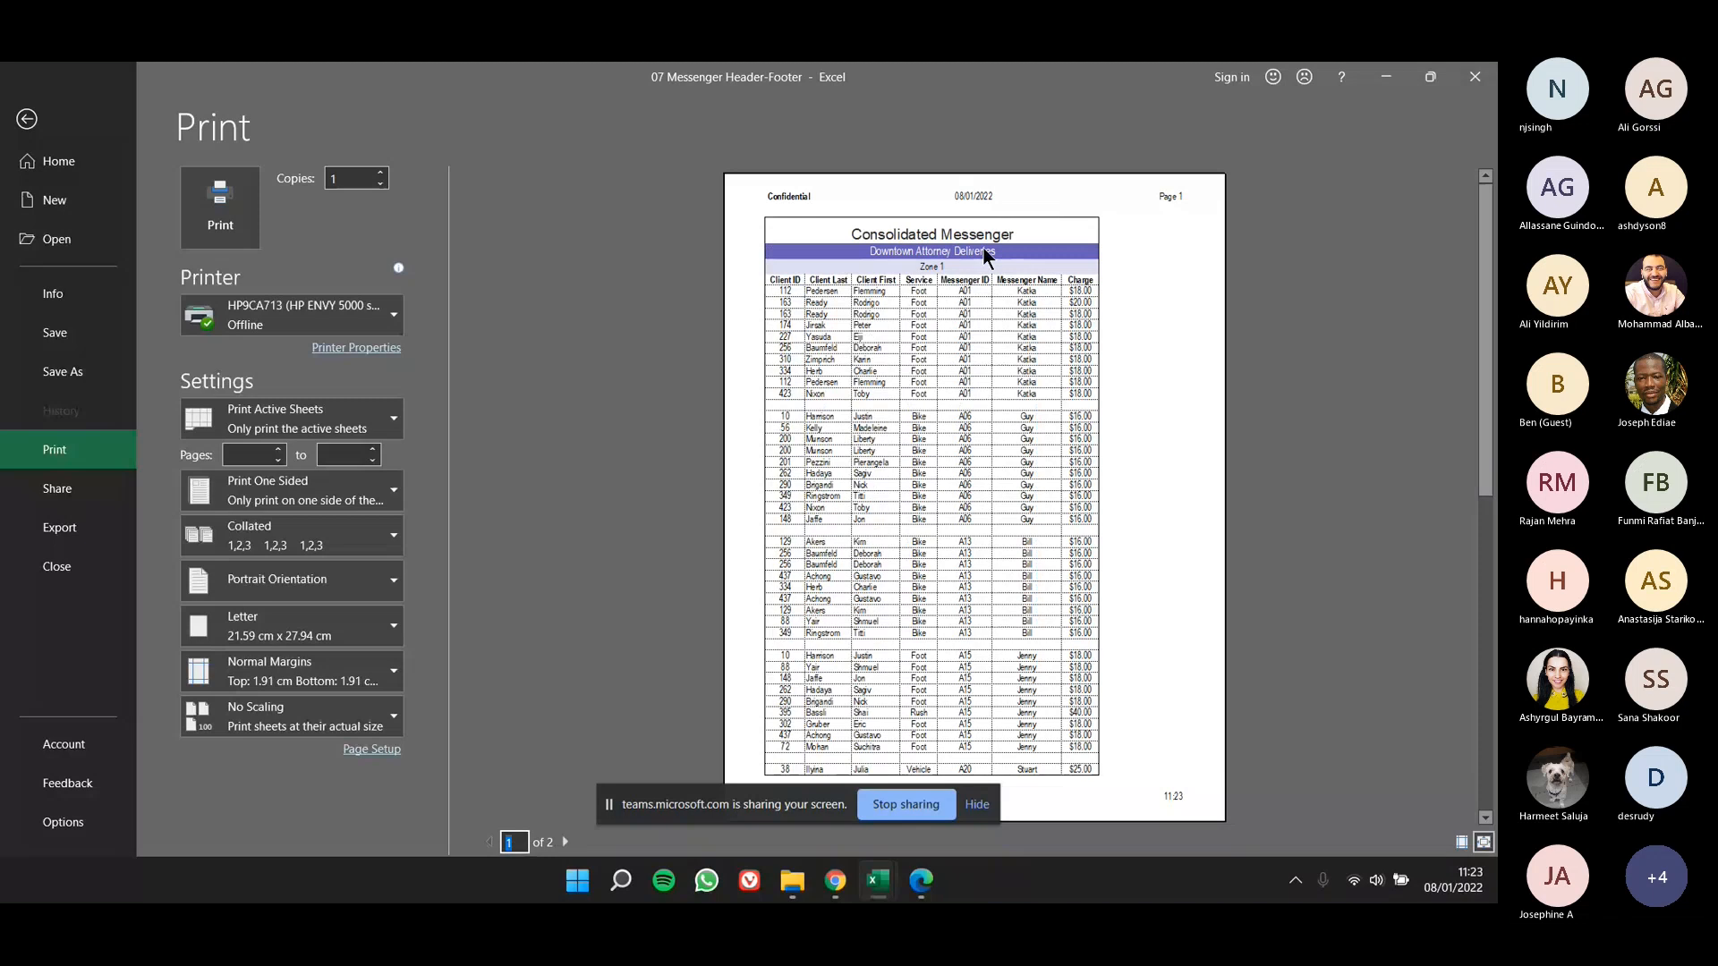
{"action": "key", "text": "alt+Tab"}
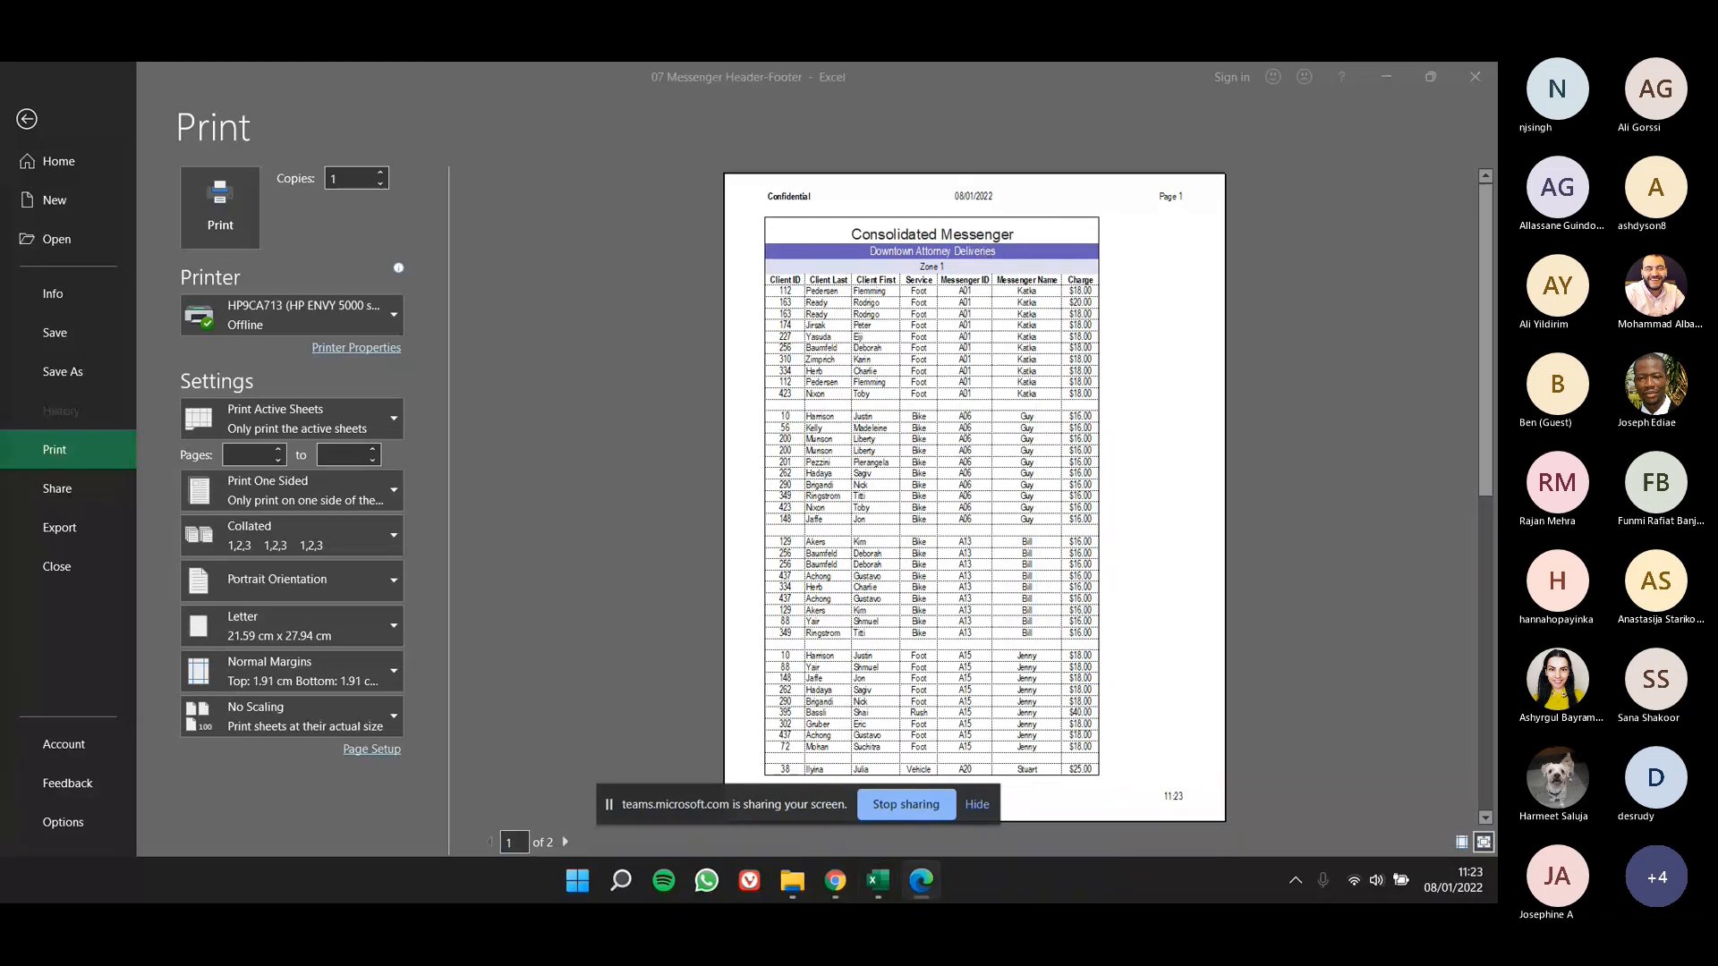
{"action": "left_click", "coordinate": [27, 120]}
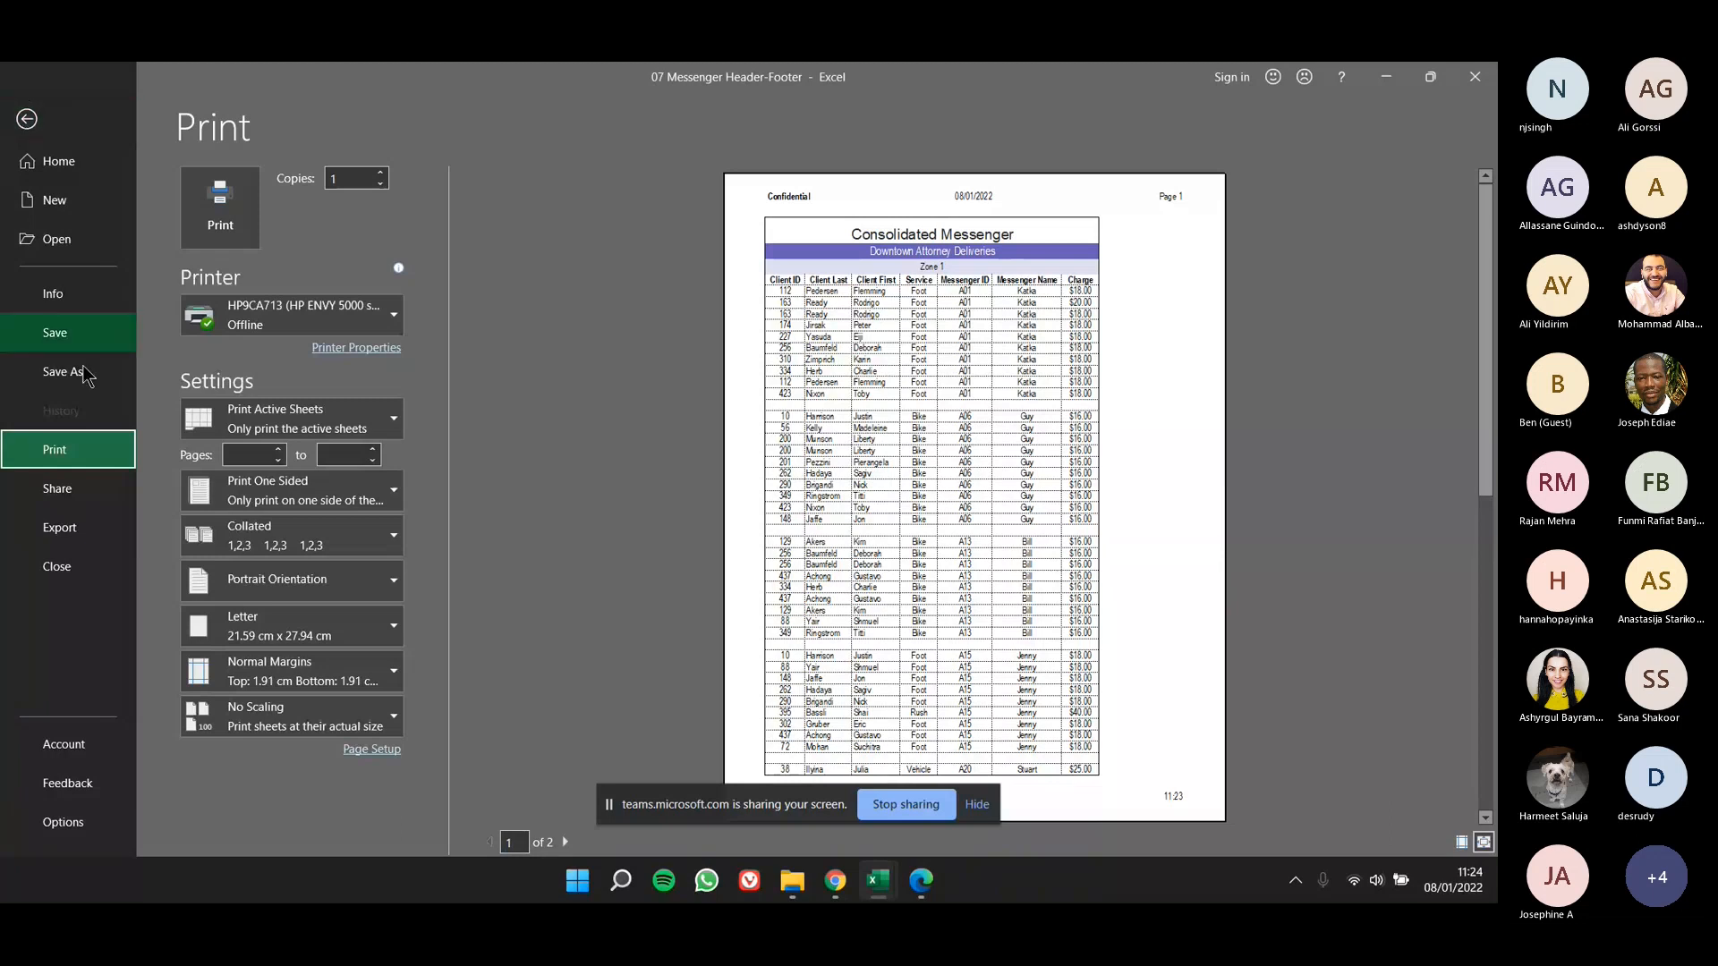
- Close the 07 Messenger Header-Footer workbook without saving and open 07 Messenger Print from the 07 student data folder
{"action": "left_click", "coordinate": [74, 573]}
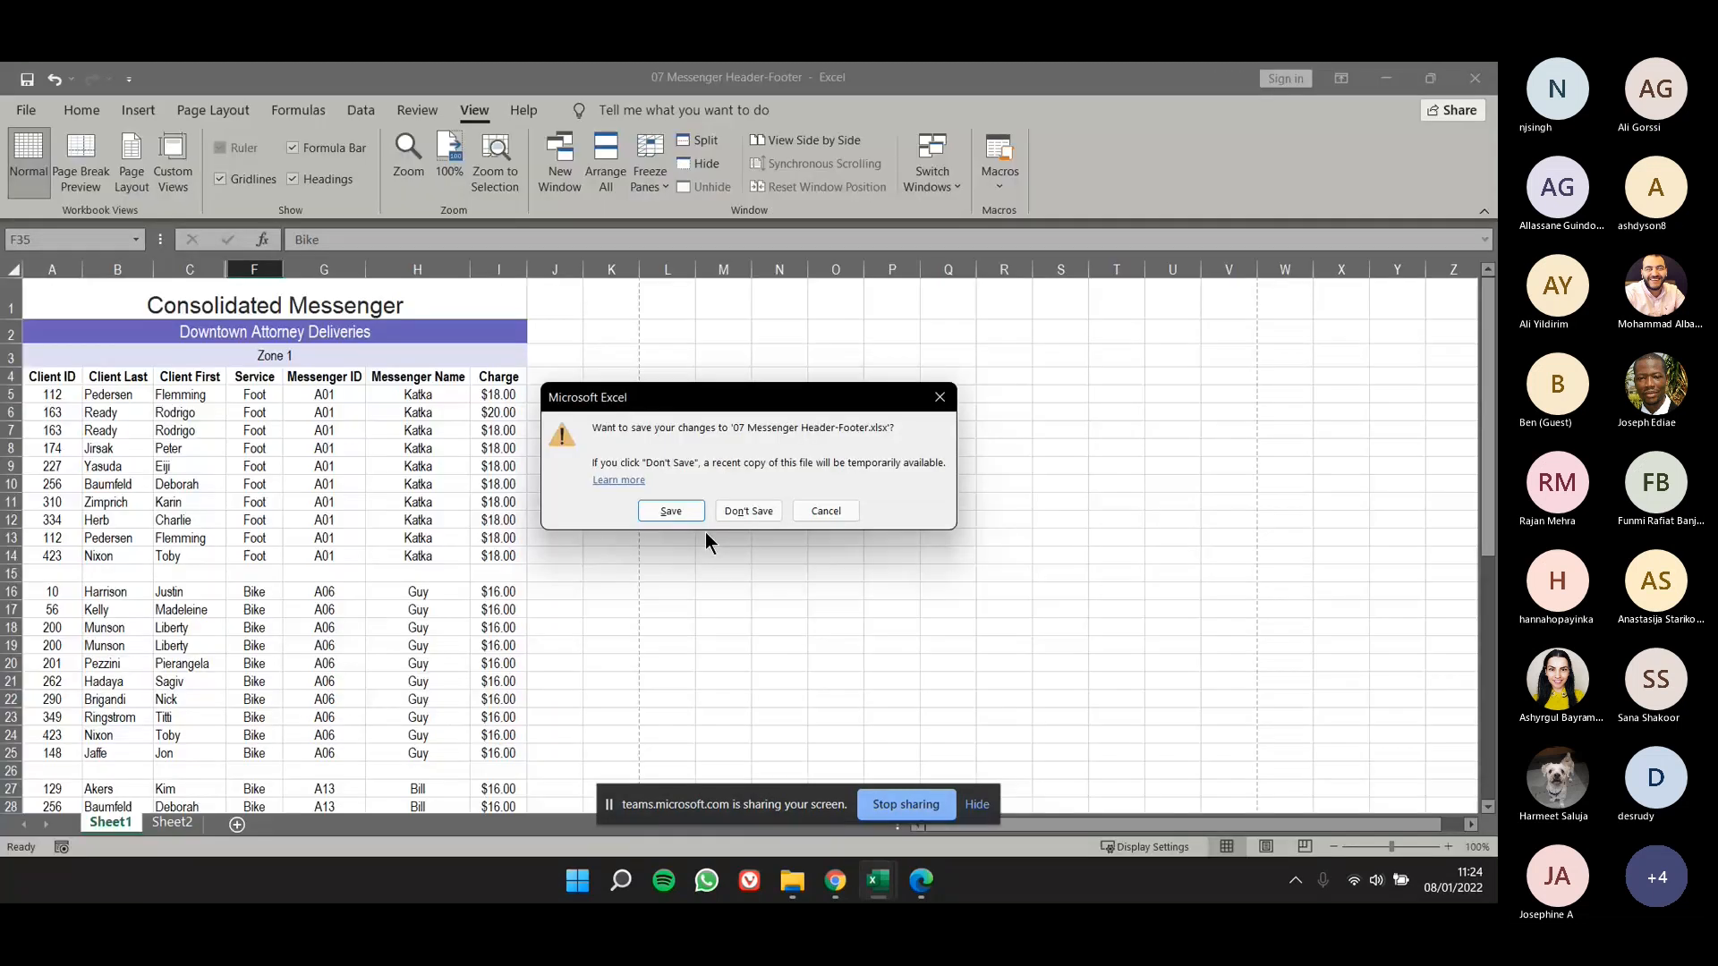
{"action": "left_click", "coordinate": [747, 511]}
{"action": "left_click", "coordinate": [27, 109]}
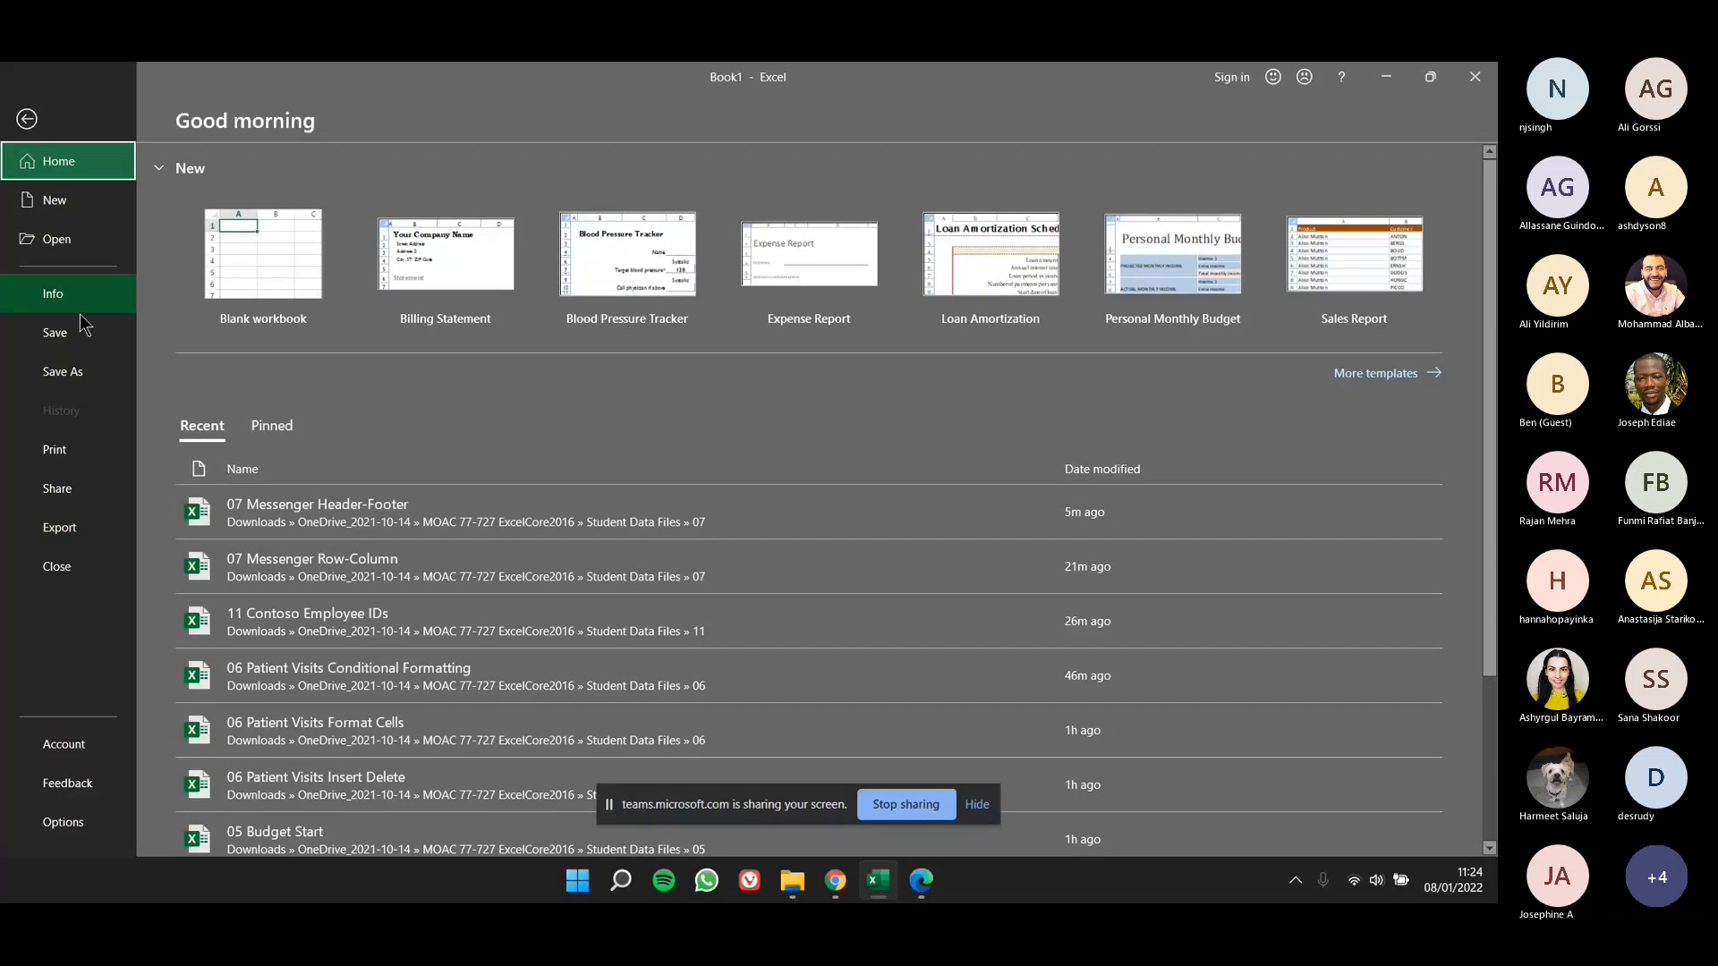
{"action": "left_click", "coordinate": [56, 239]}
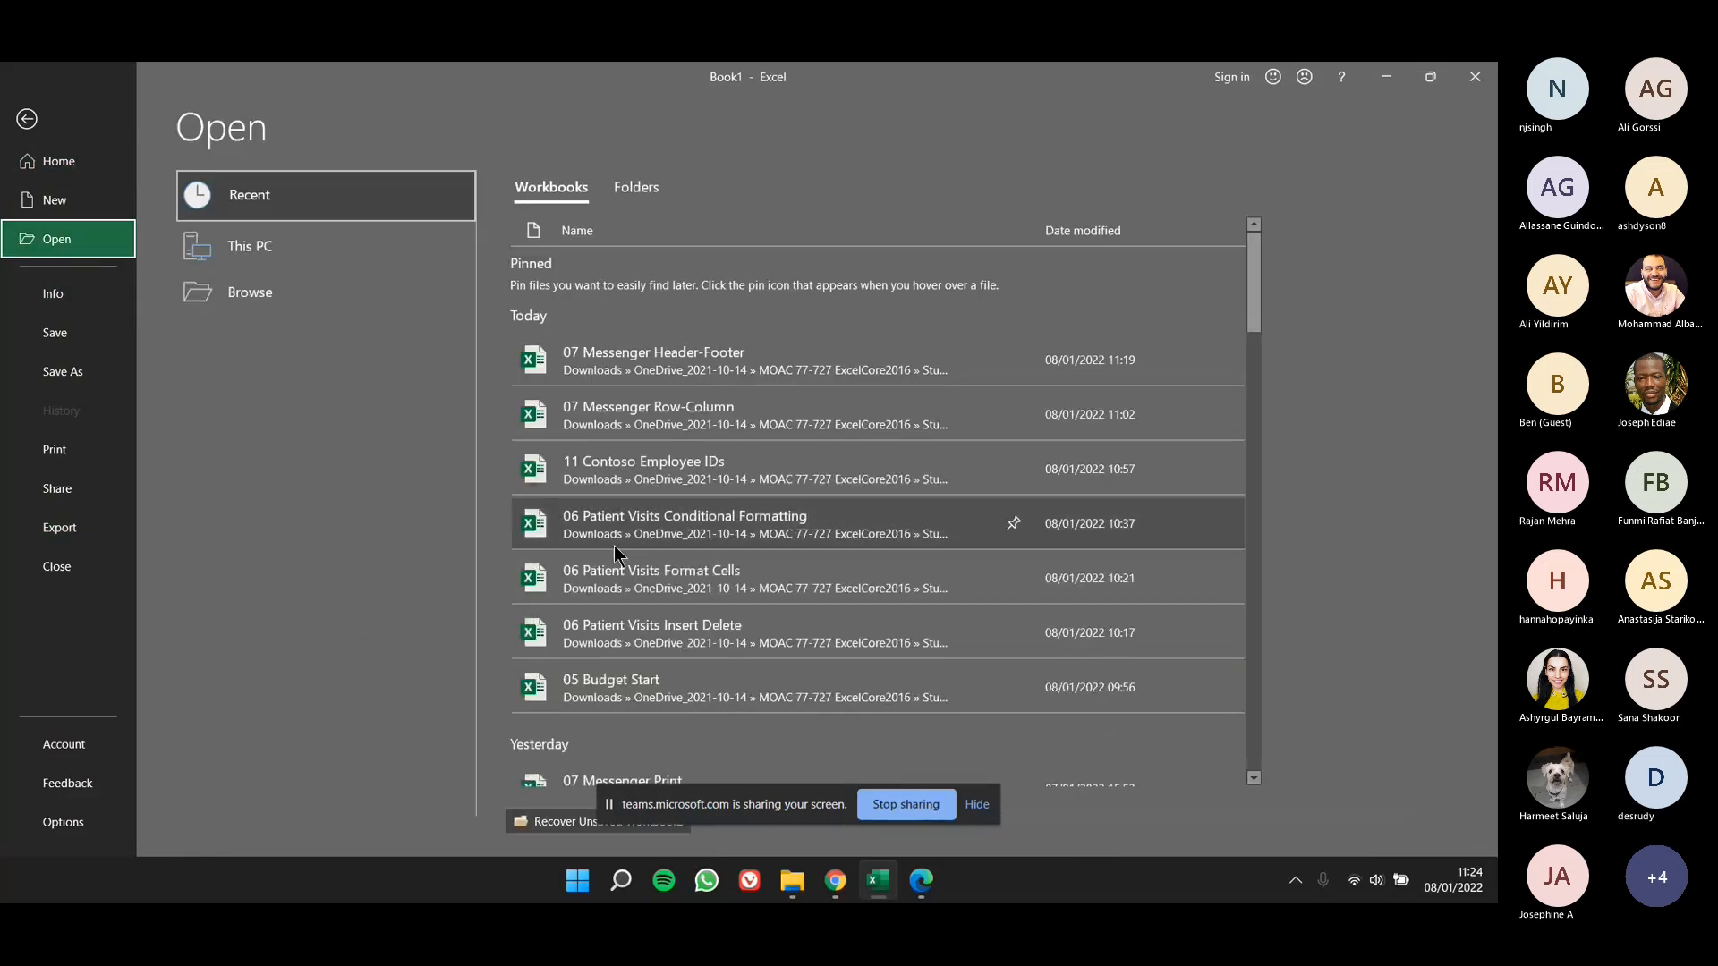
{"action": "left_click", "coordinate": [343, 308]}
{"action": "left_click", "coordinate": [693, 489]}
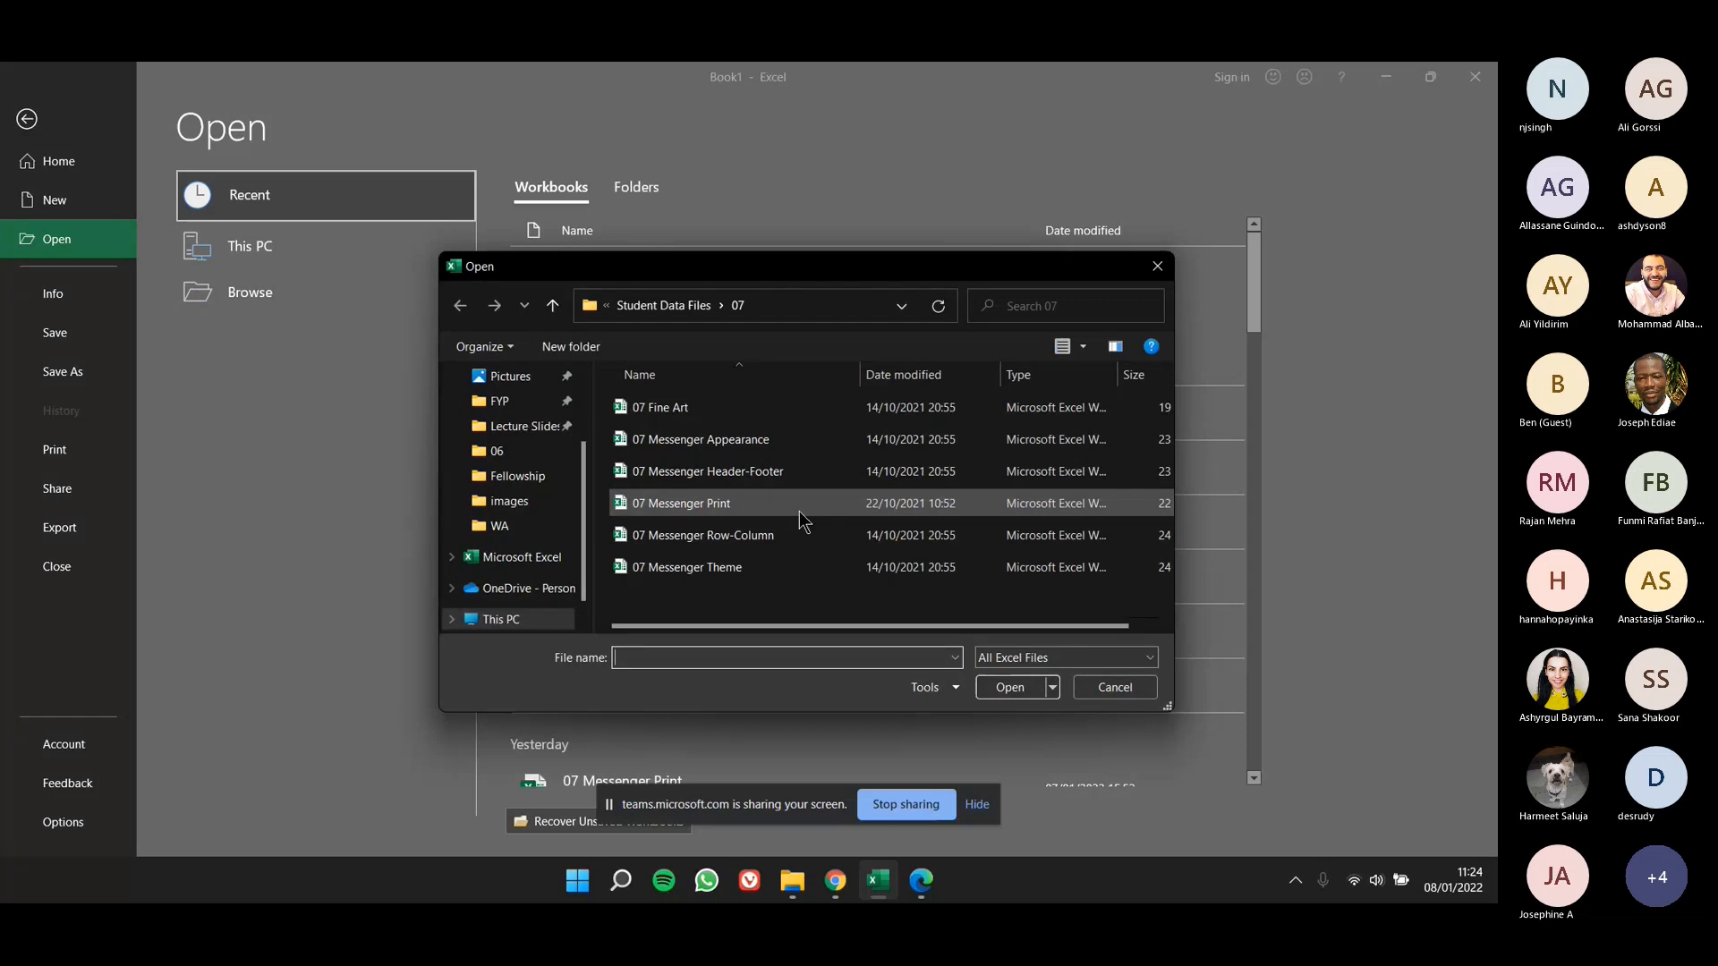
{"action": "double_click", "coordinate": [799, 512]}
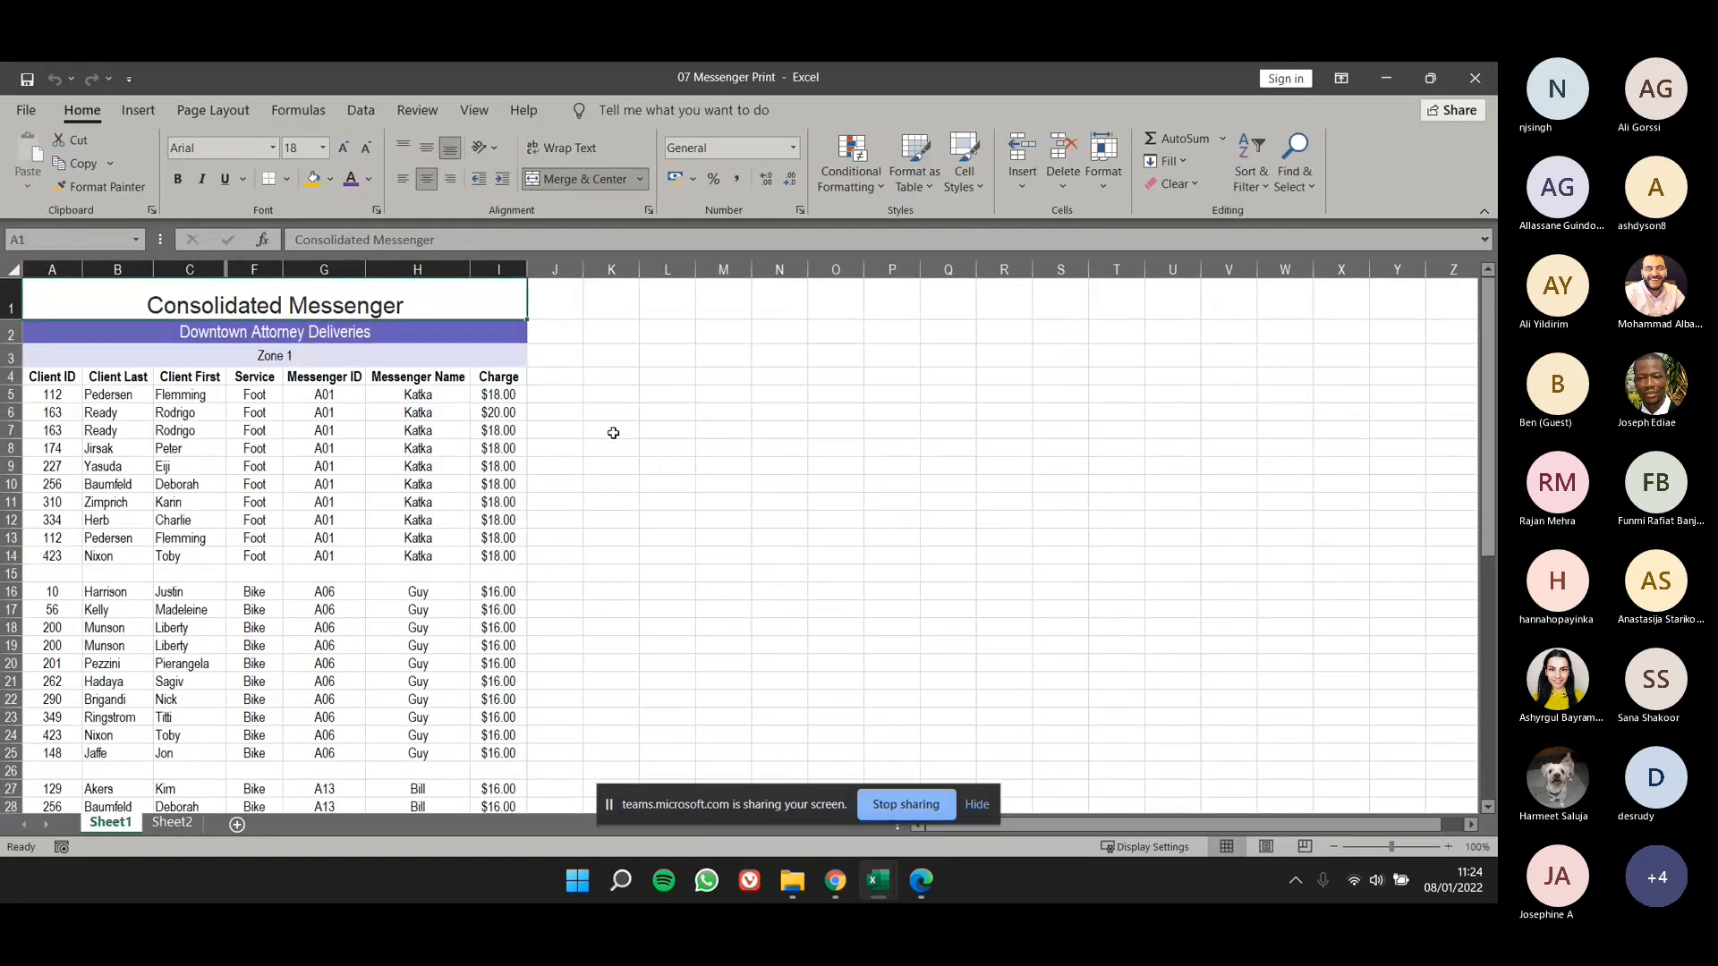
- Reselect the whole table down to row 54 as Sheet1's print area in the Print Titles settings and confirm
{"action": "left_click", "coordinate": [243, 115]}
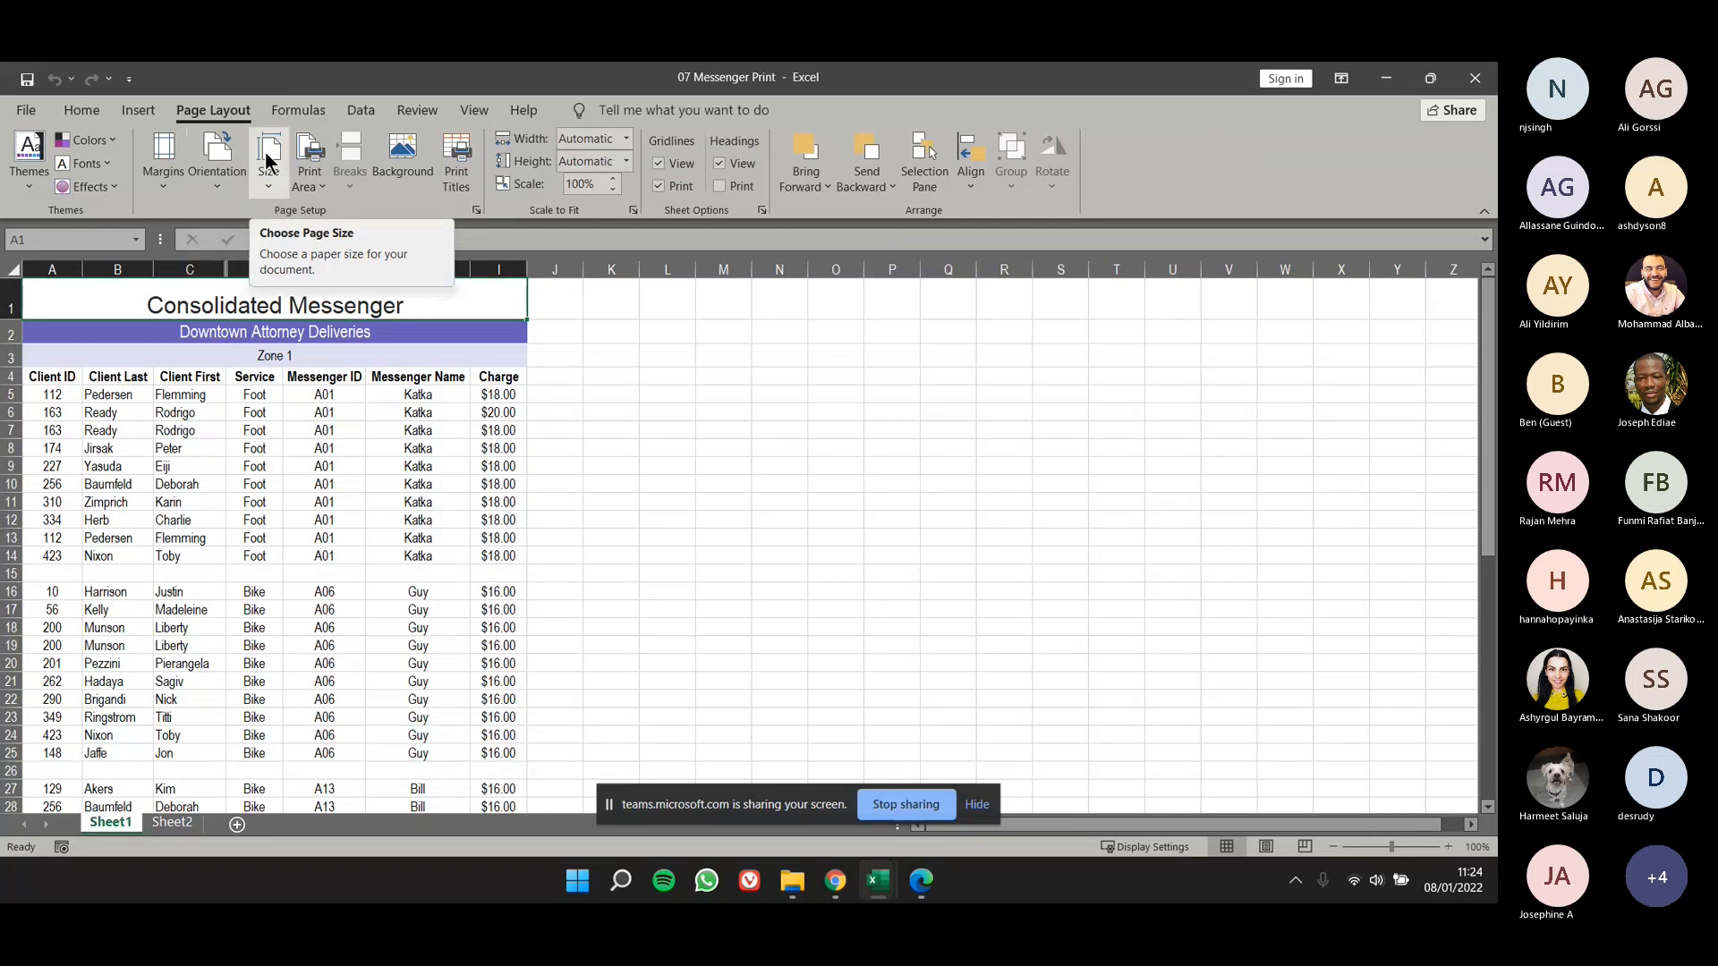
{"action": "left_click", "coordinate": [462, 148]}
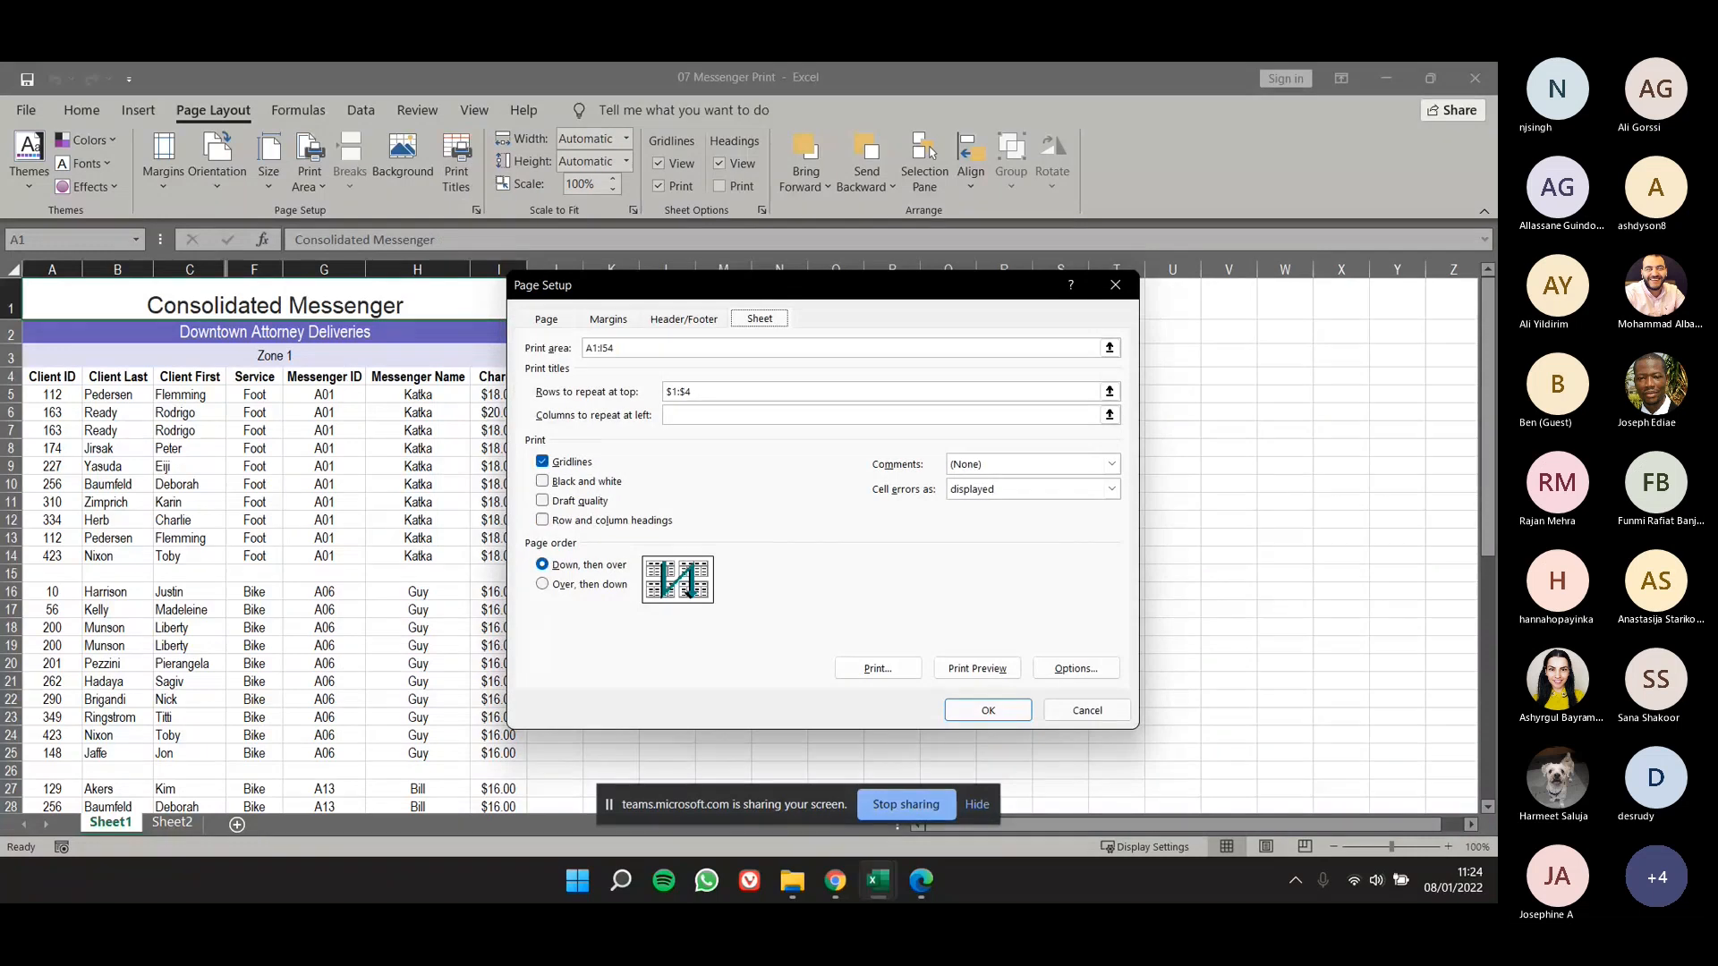
{"action": "left_click", "coordinate": [599, 347]}
{"action": "left_click", "coordinate": [605, 345]}
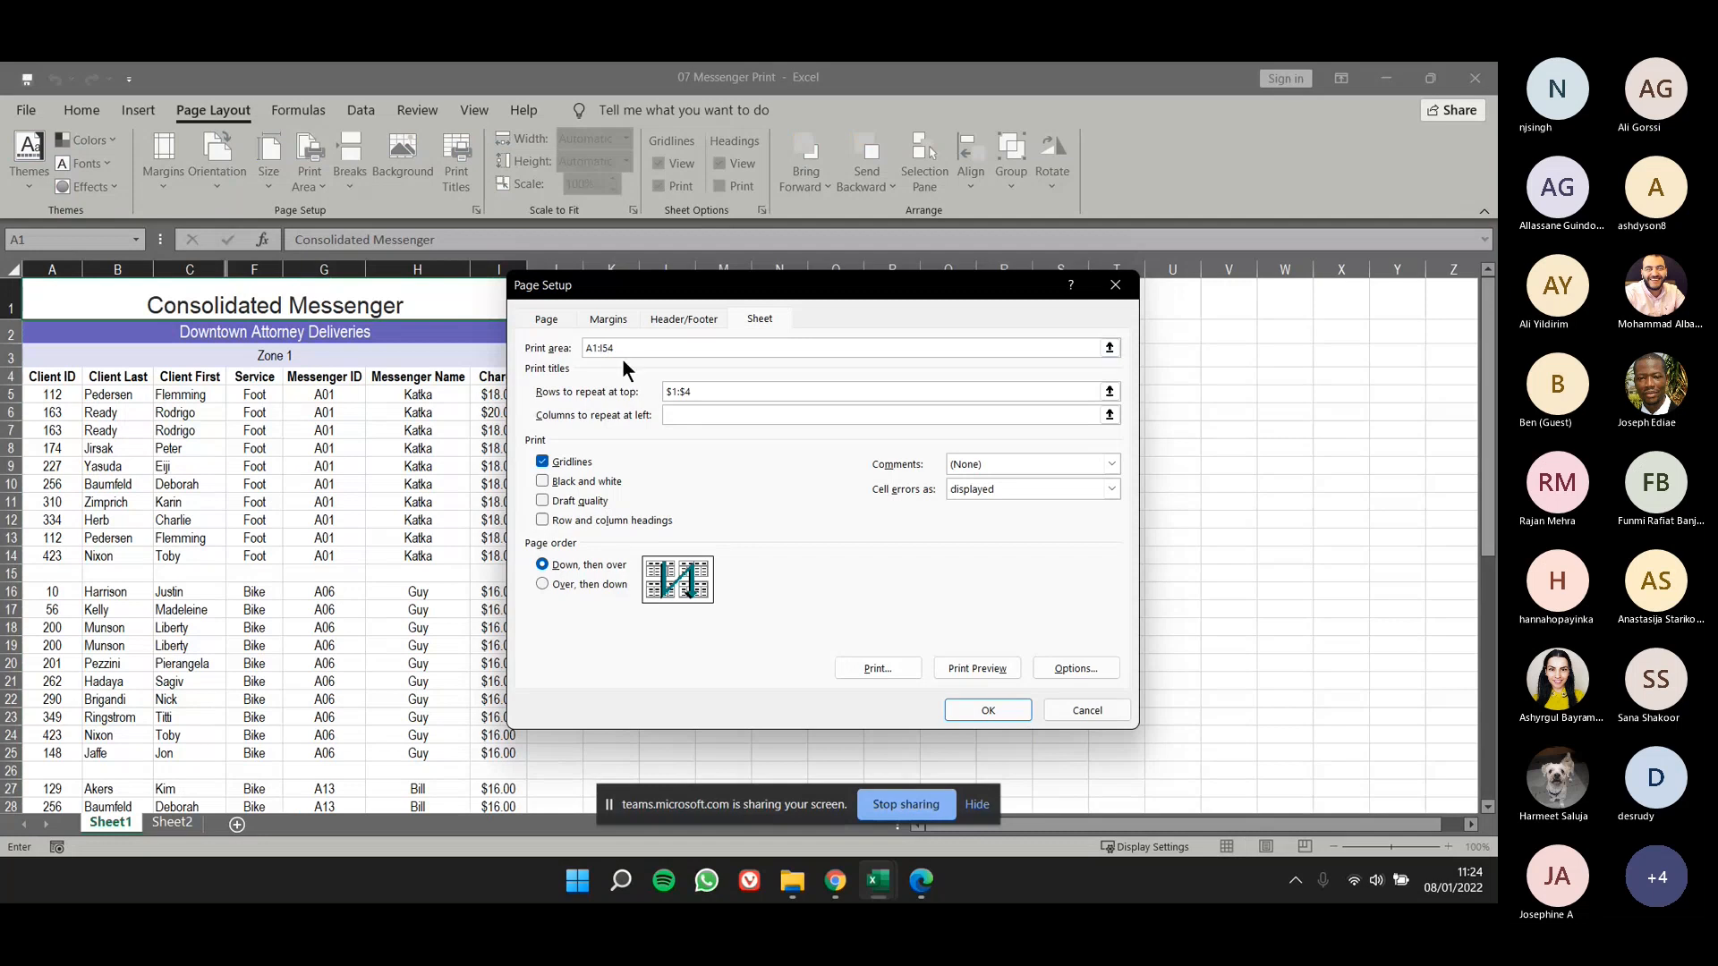
{"action": "left_click_drag", "start_coordinate": [634, 347], "coordinate": [508, 353]}
{"action": "scroll", "coordinate": [55, 313], "scroll_direction": "down", "scroll_amount": 2}
{"action": "scroll", "coordinate": [56, 317], "scroll_direction": "up", "scroll_amount": 2}
{"action": "left_click_drag", "start_coordinate": [55, 312], "coordinate": [106, 775]}
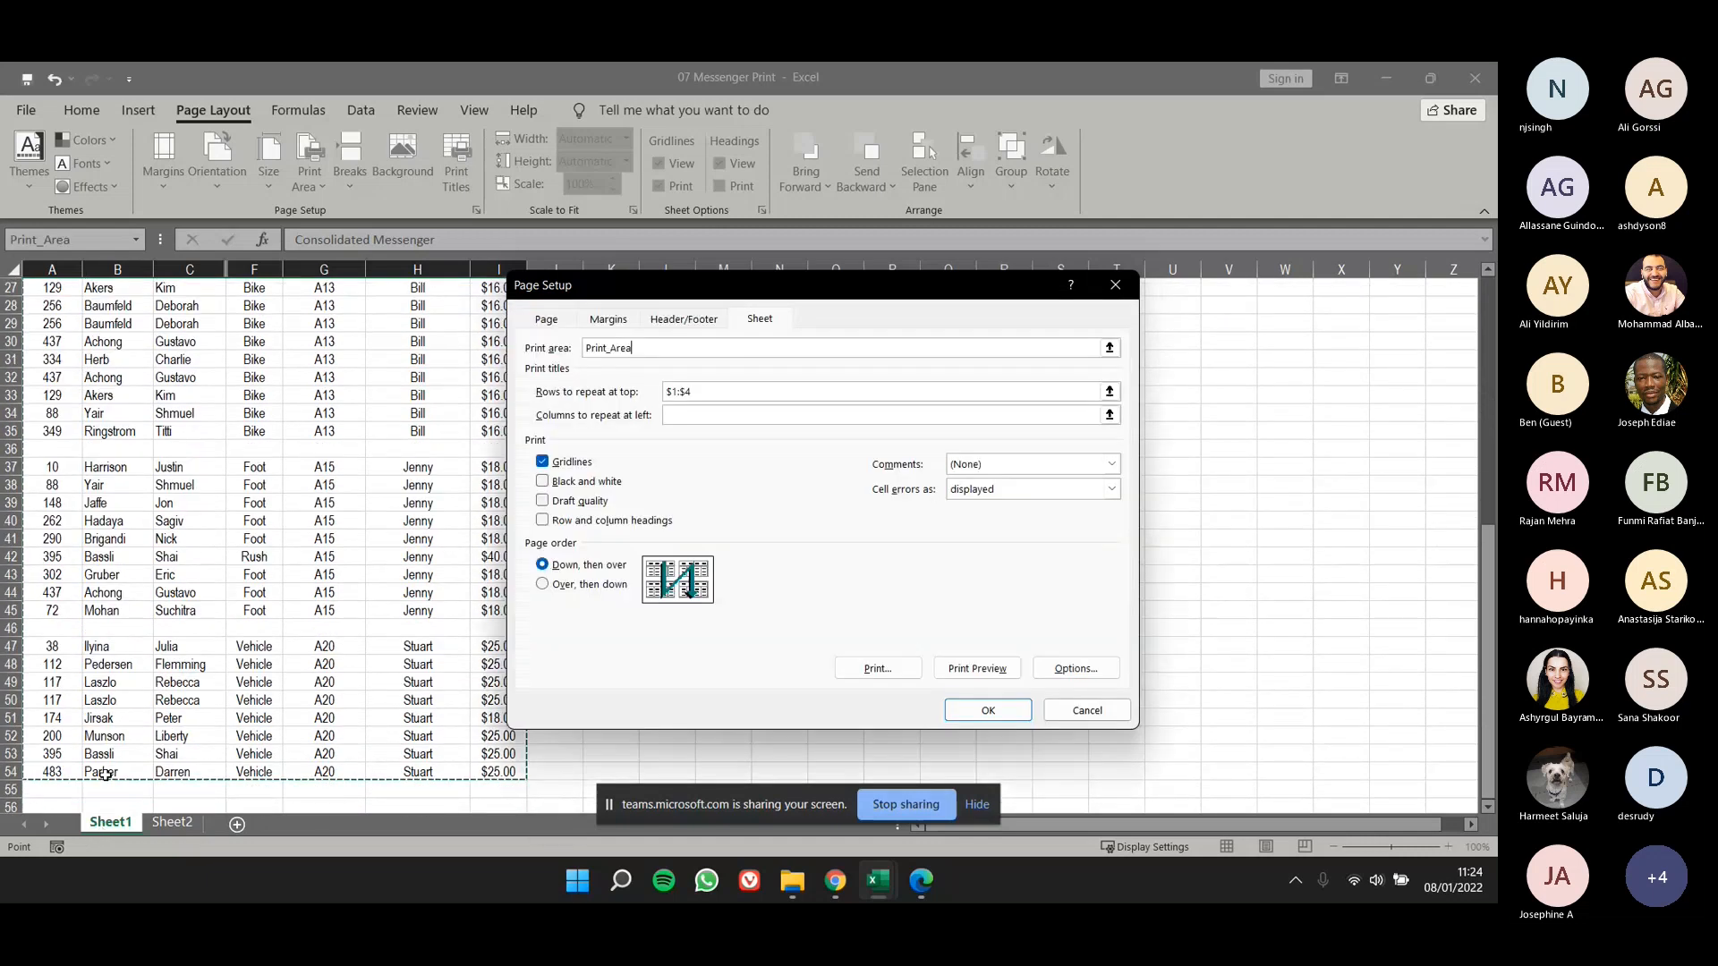
{"action": "key", "text": "Return"}
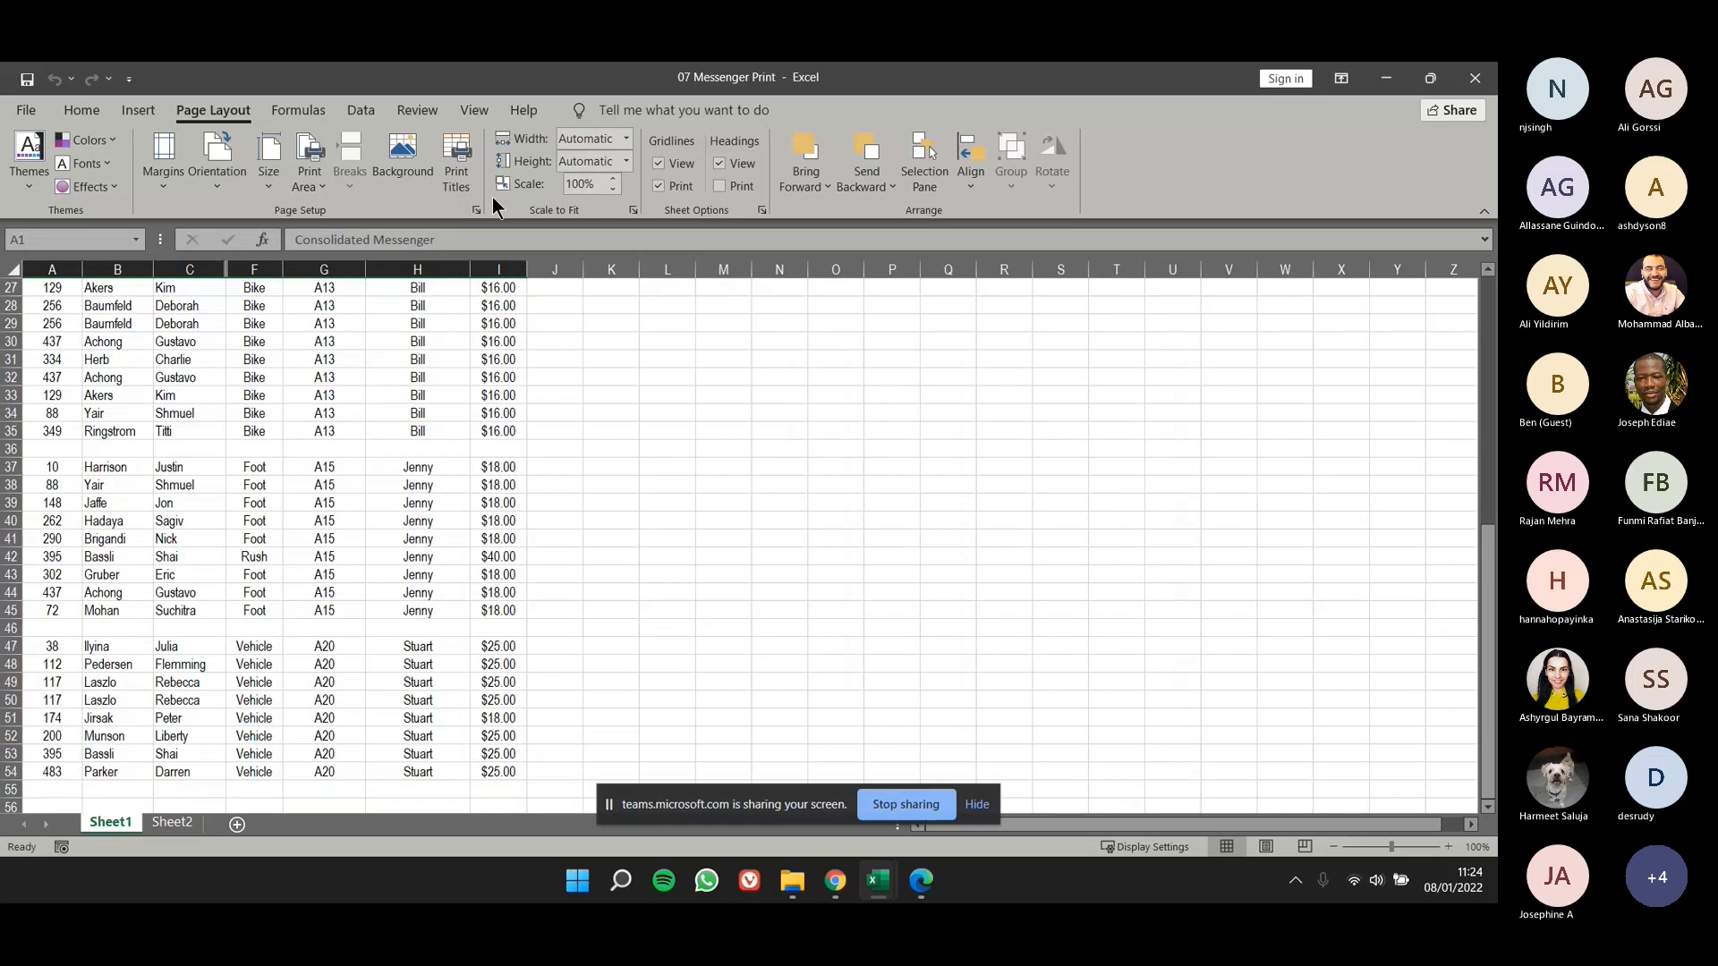
- Review the print area and the rows to repeat at top in Sheet1's Print Titles settings
{"action": "left_click", "coordinate": [459, 165]}
{"action": "left_click", "coordinate": [624, 347]}
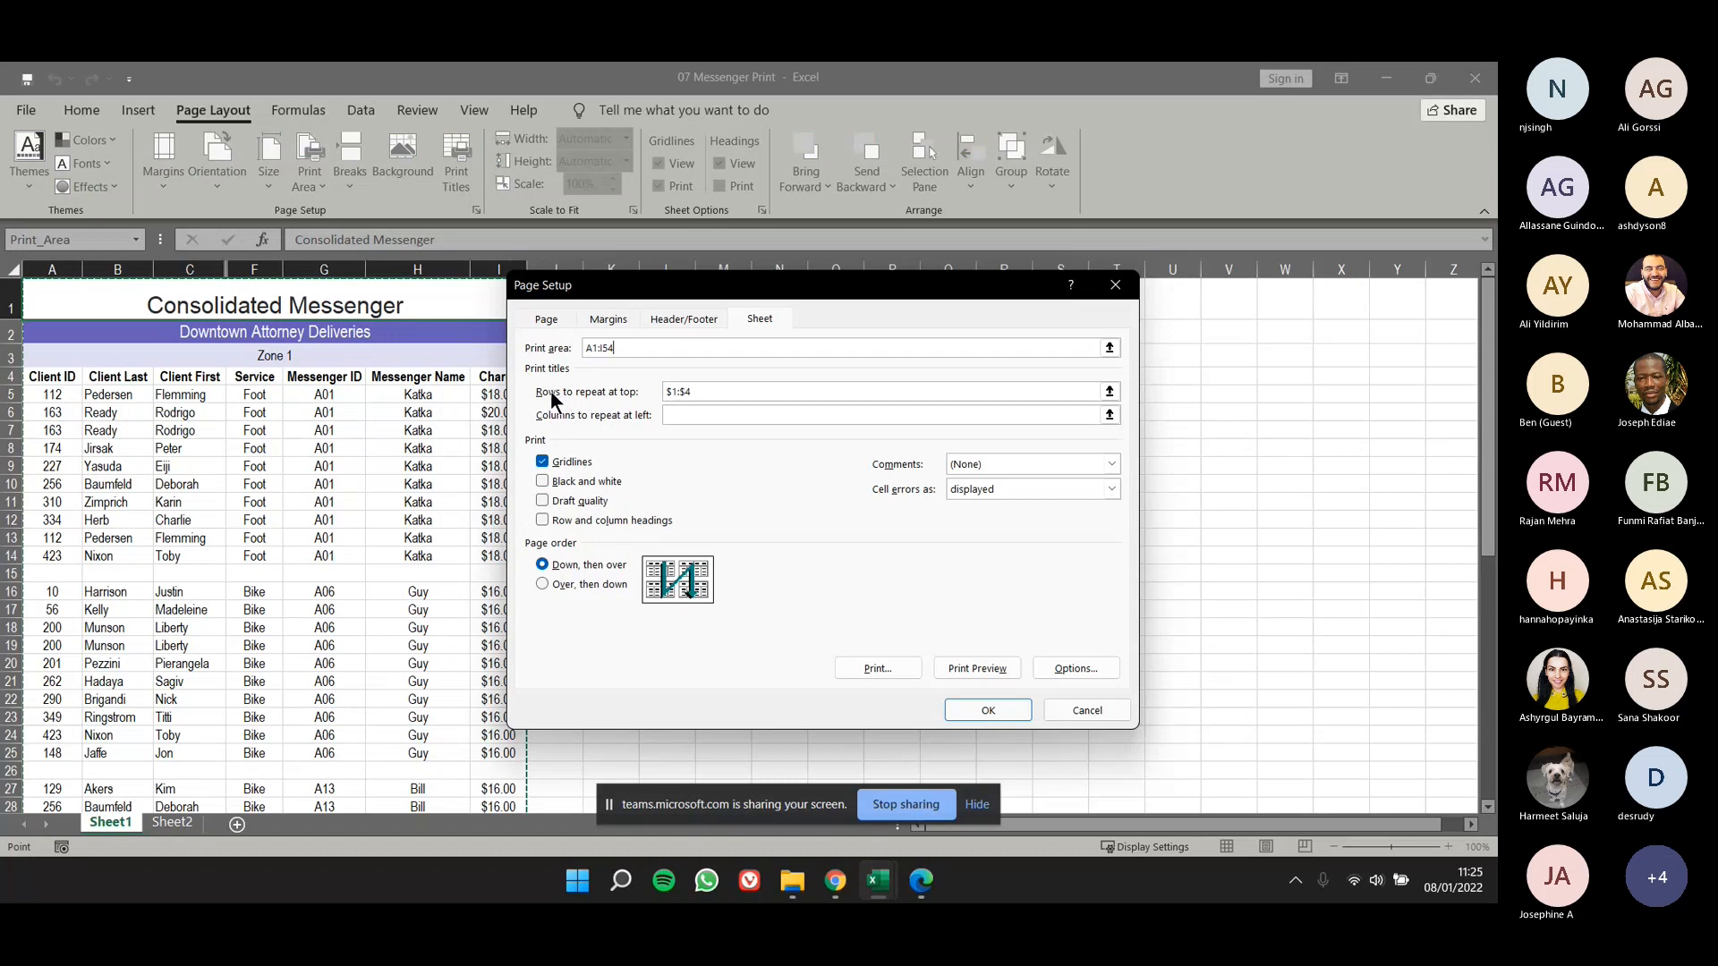
{"action": "left_click", "coordinate": [666, 392]}
{"action": "left_click", "coordinate": [988, 710]}
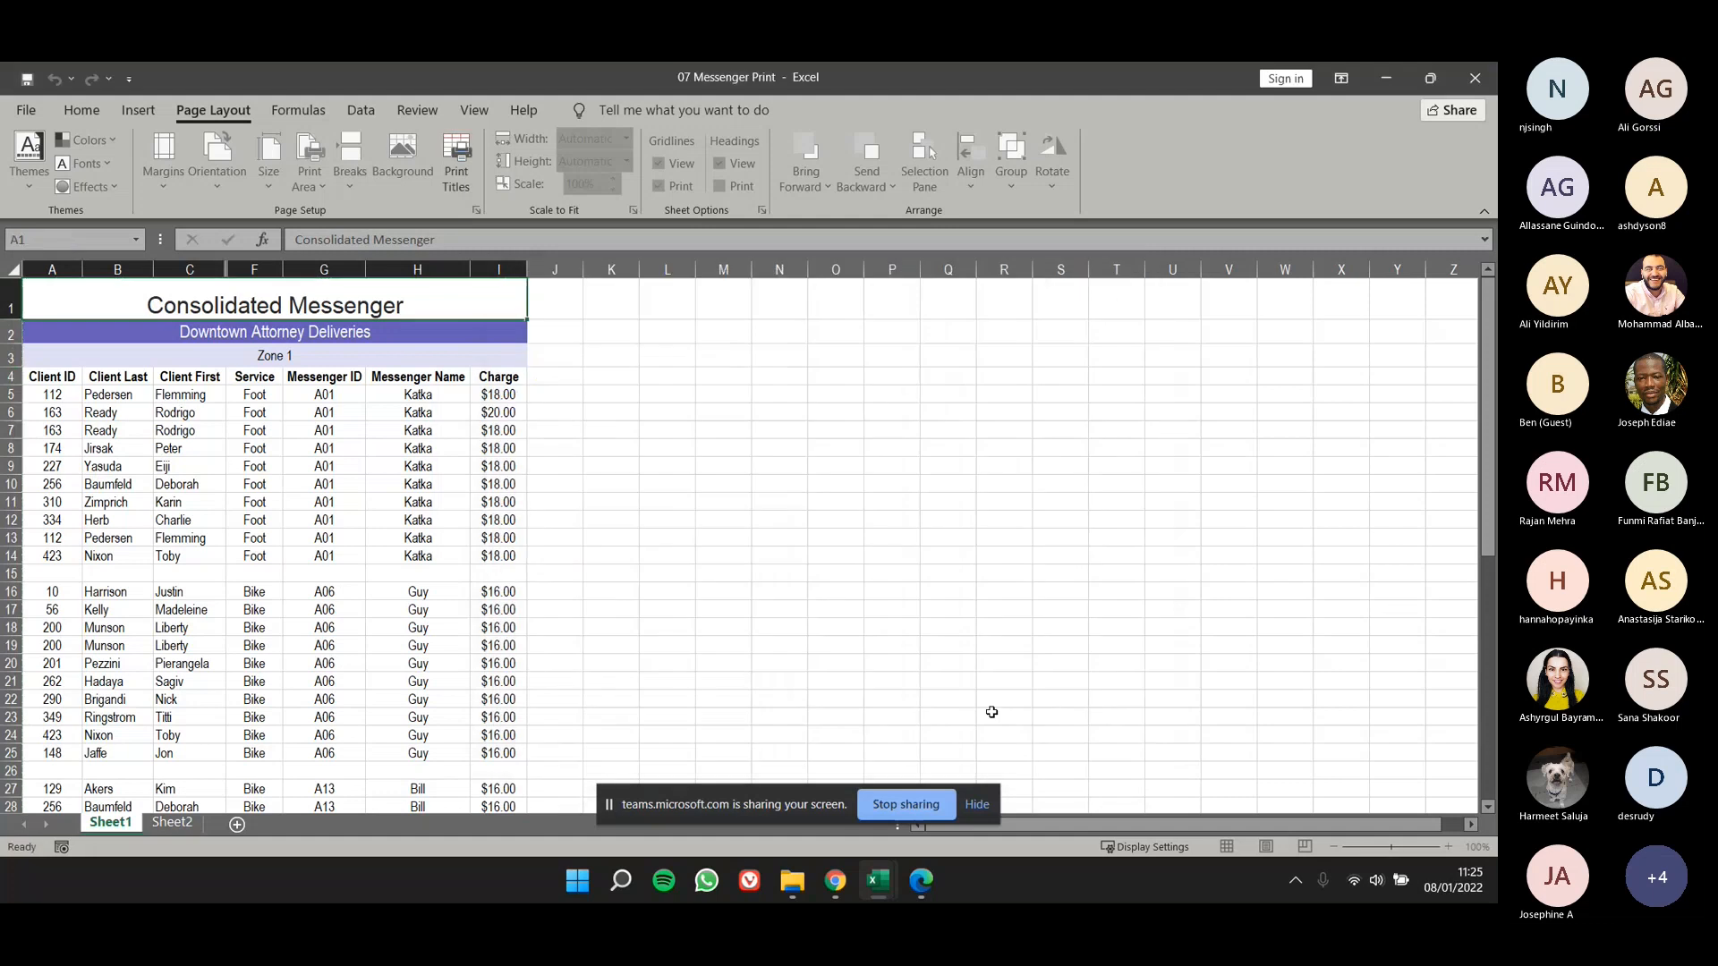
{"action": "left_click", "coordinate": [980, 626]}
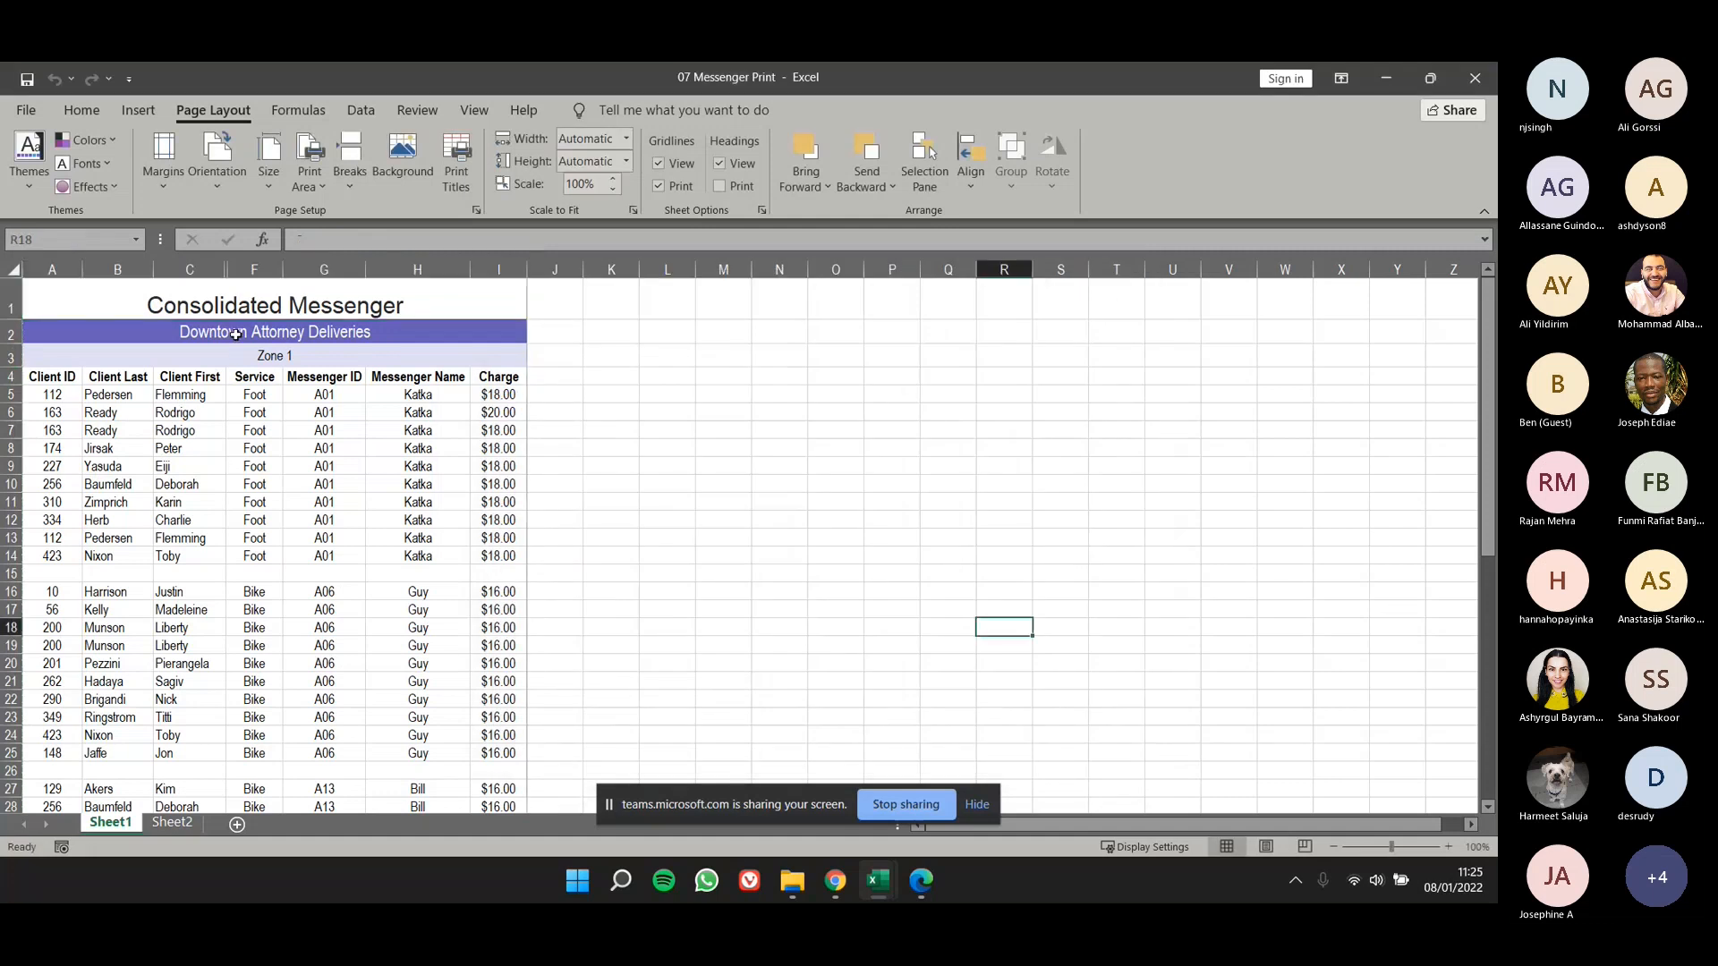
- Preview the printout of 07 Messenger Print, compare the repeated title rows on both pages, and return to the worksheet
{"action": "left_click", "coordinate": [26, 109]}
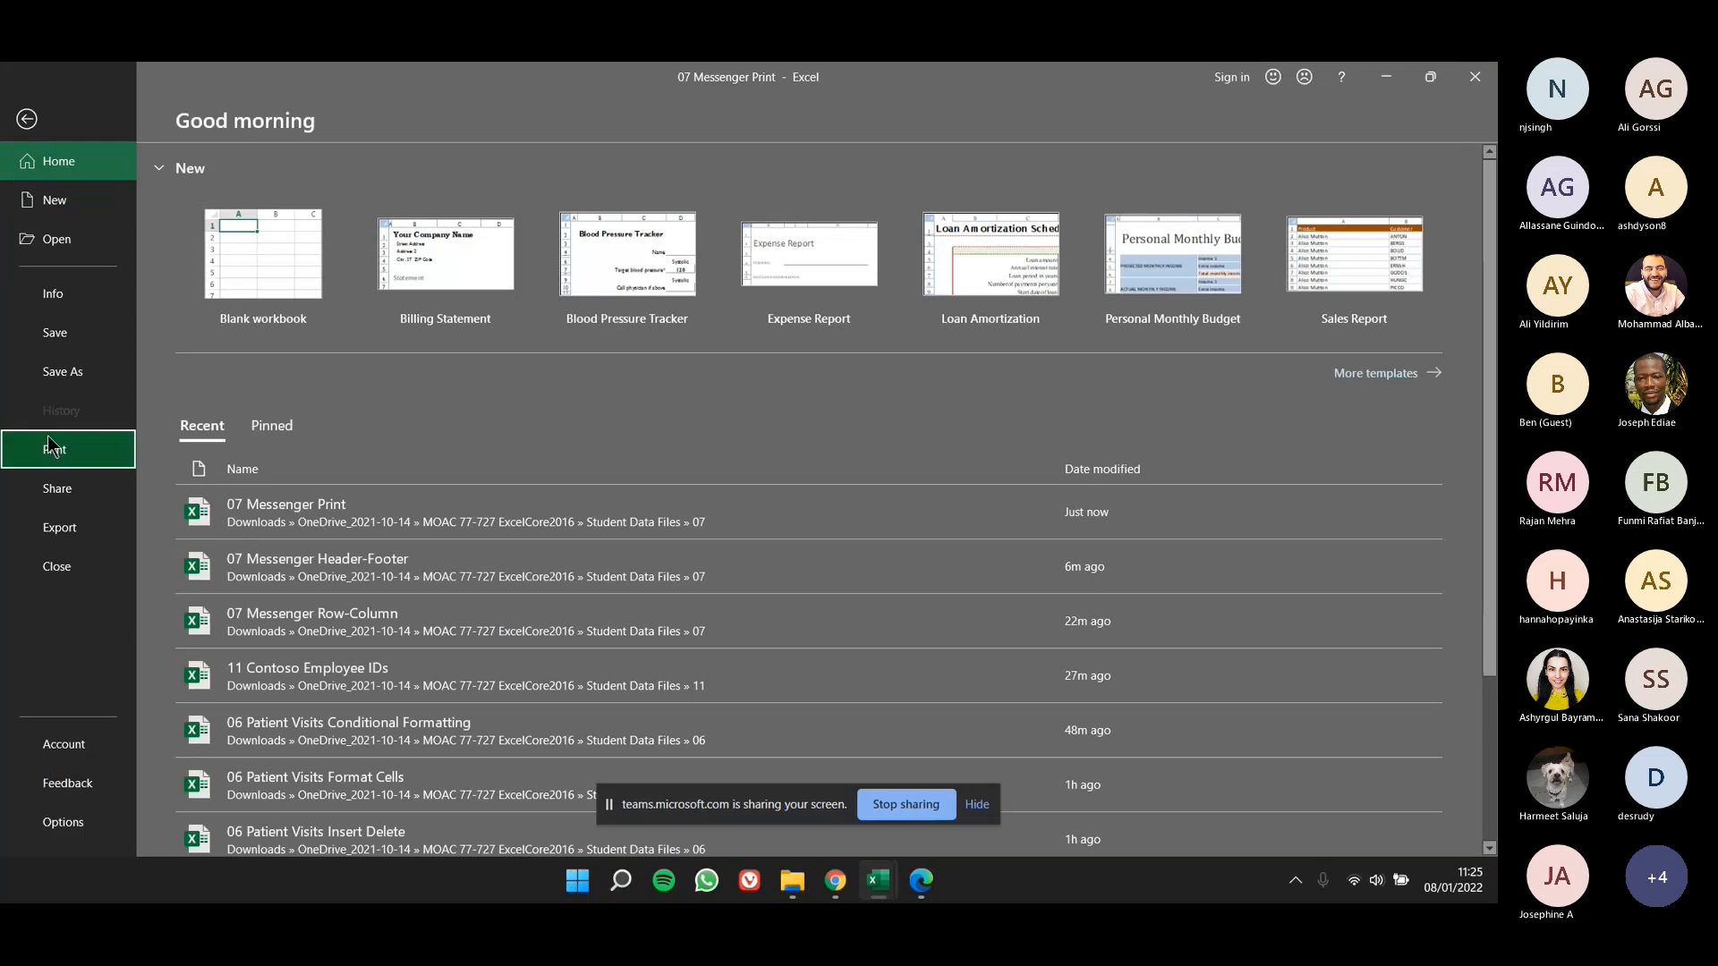
{"action": "left_click", "coordinate": [51, 446]}
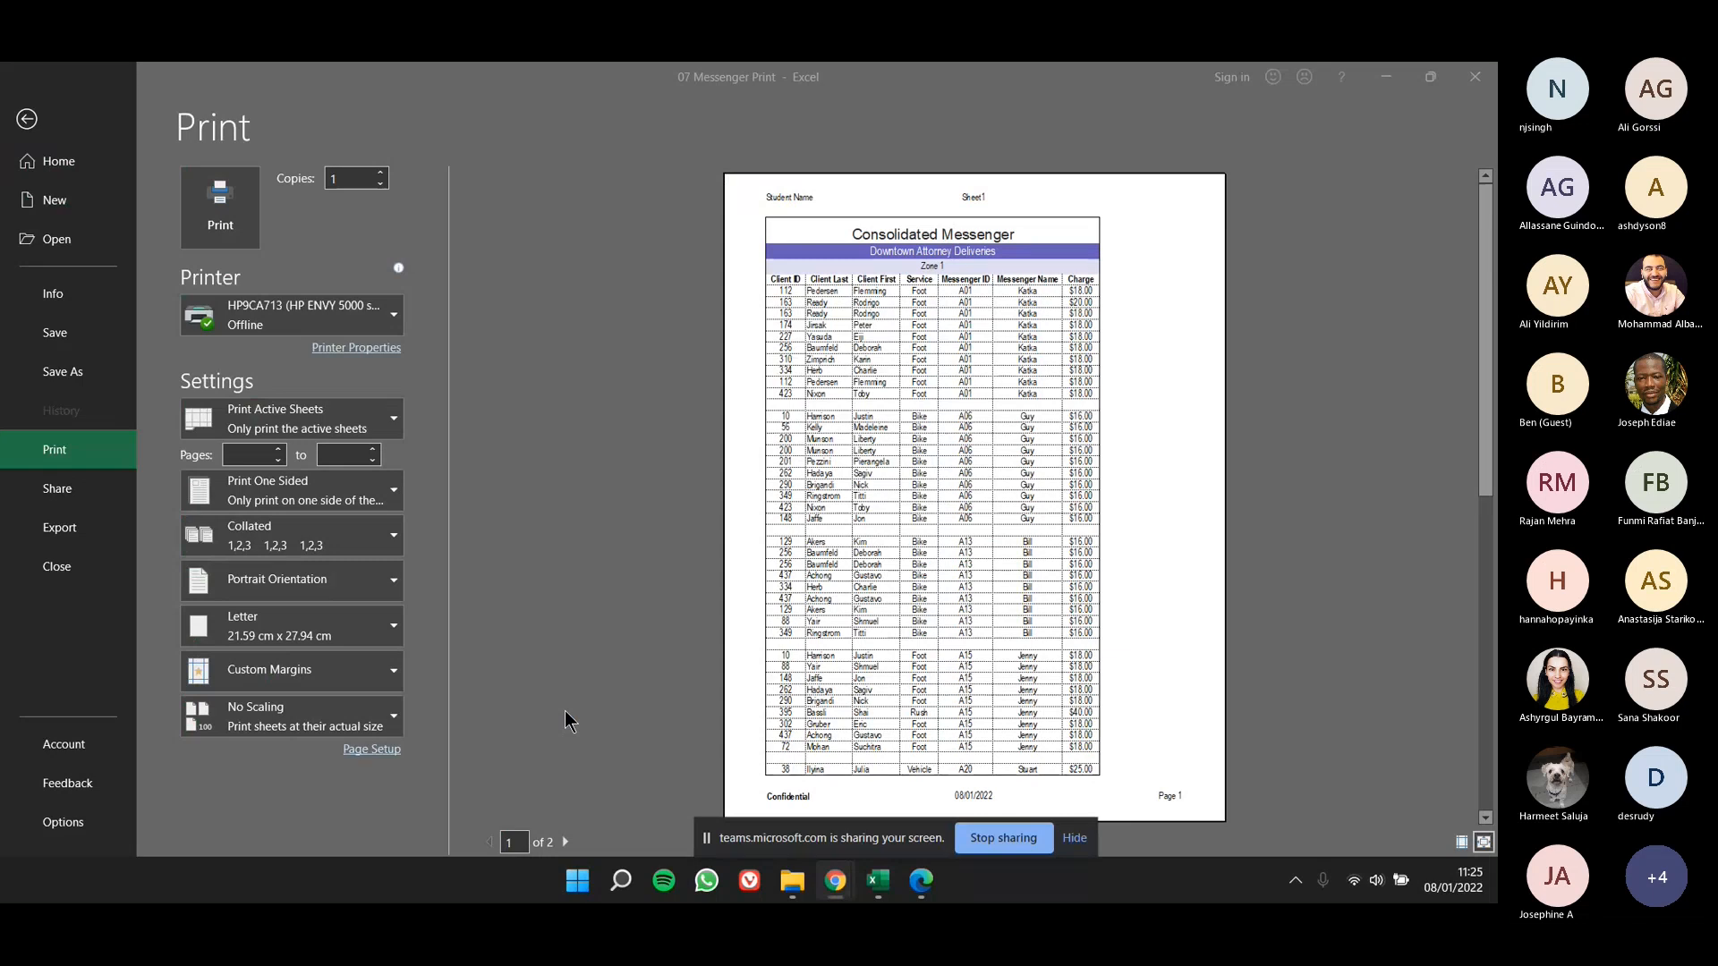
{"action": "left_click", "coordinate": [565, 842]}
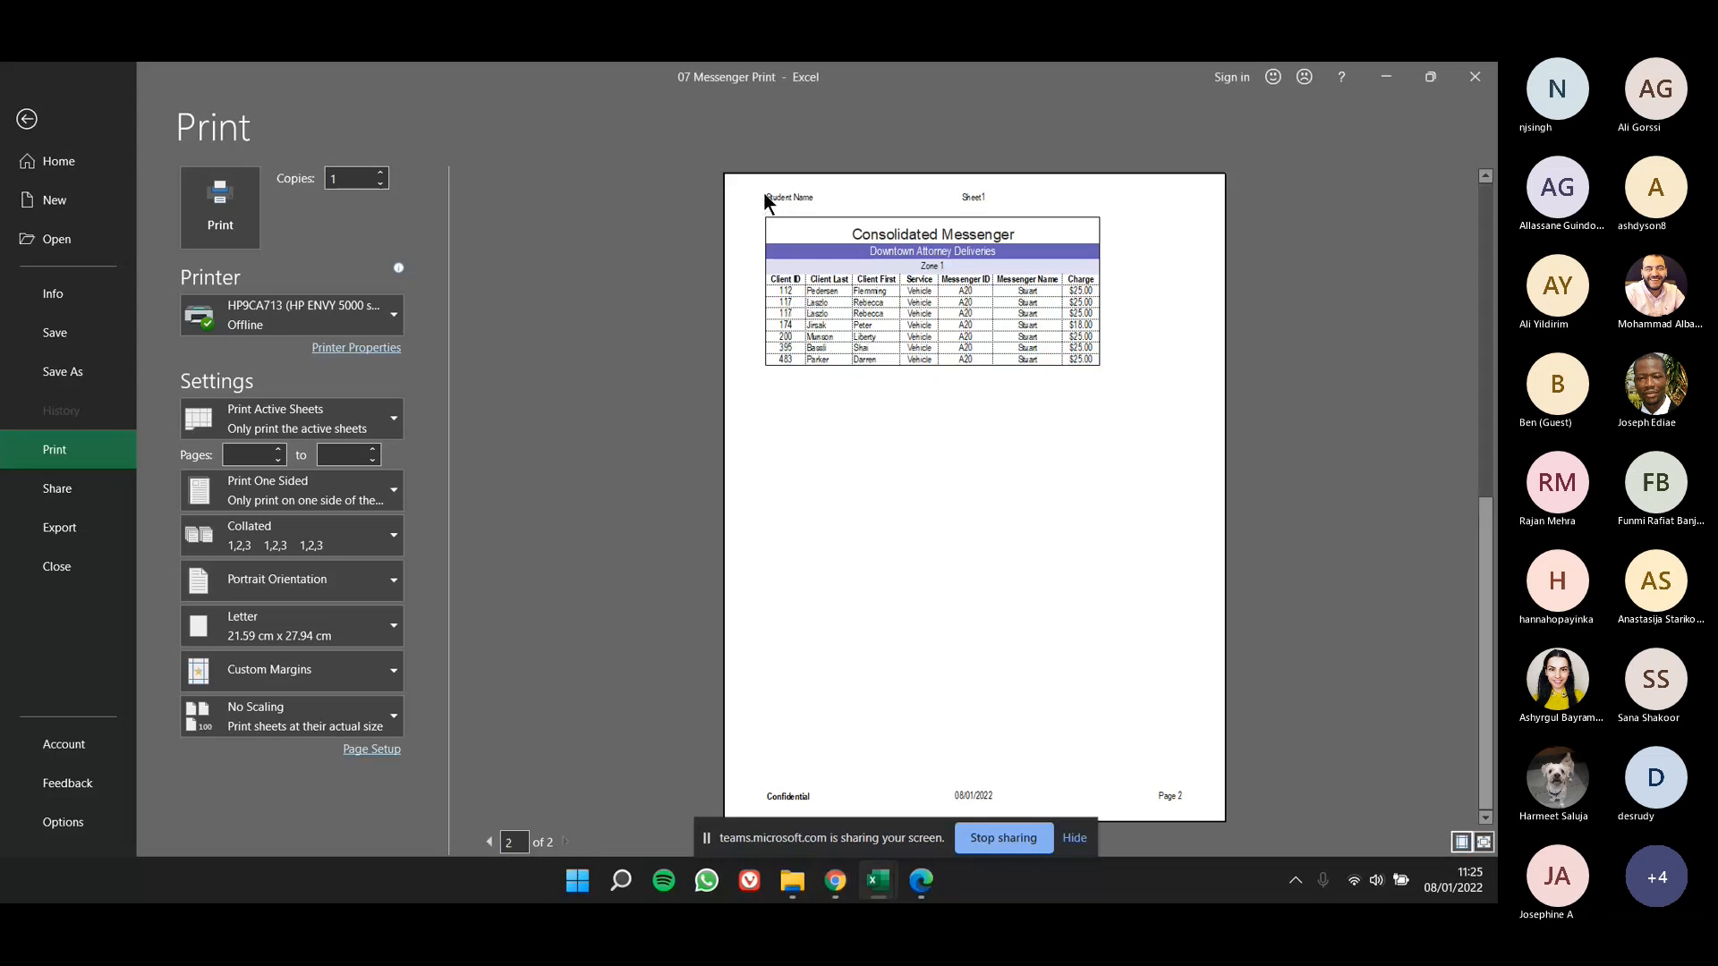
{"action": "left_click", "coordinate": [489, 842]}
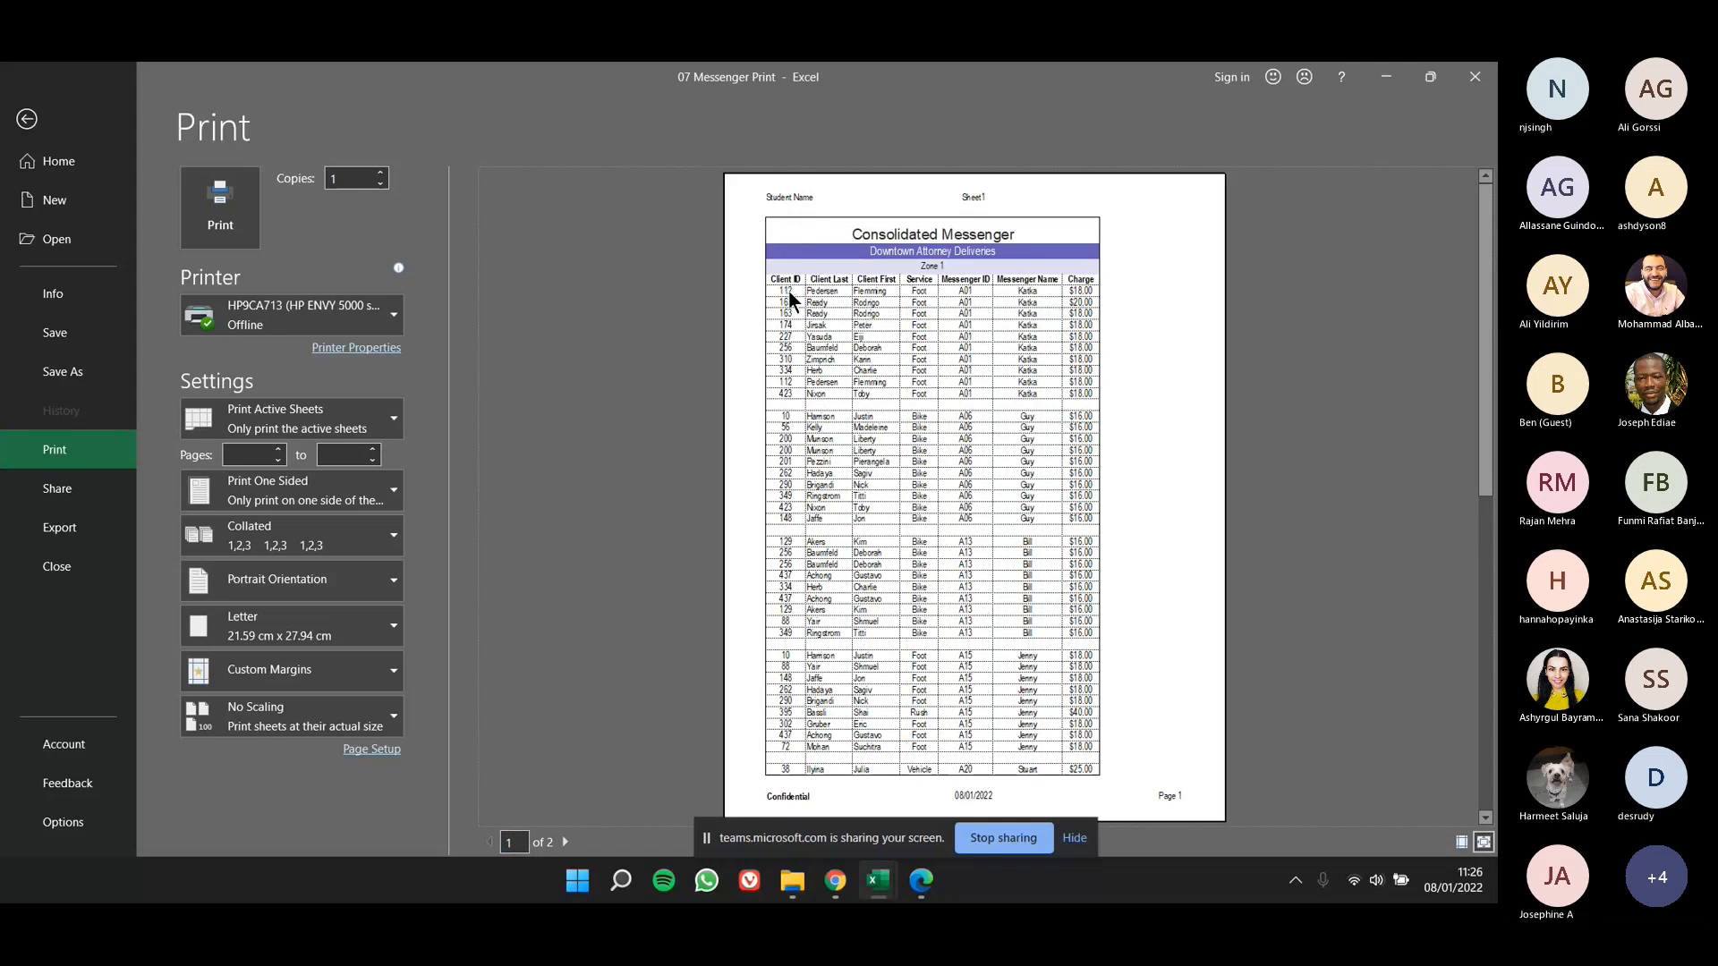
{"action": "left_click", "coordinate": [564, 841]}
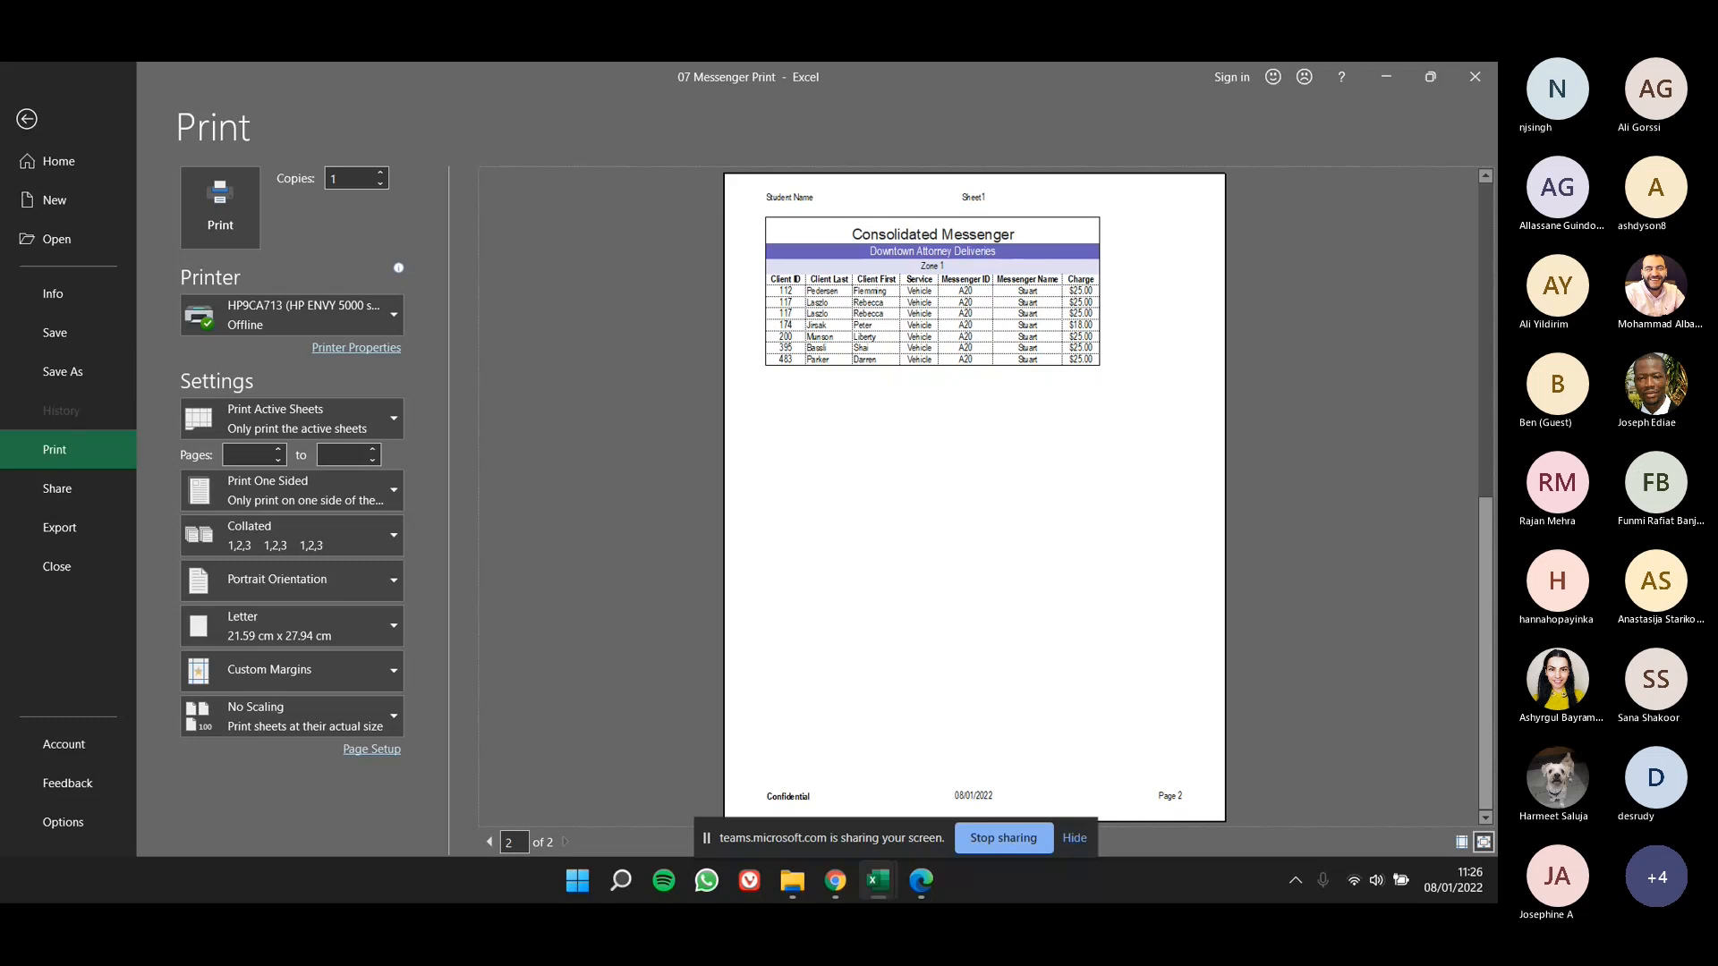
{"action": "left_click", "coordinate": [69, 130]}
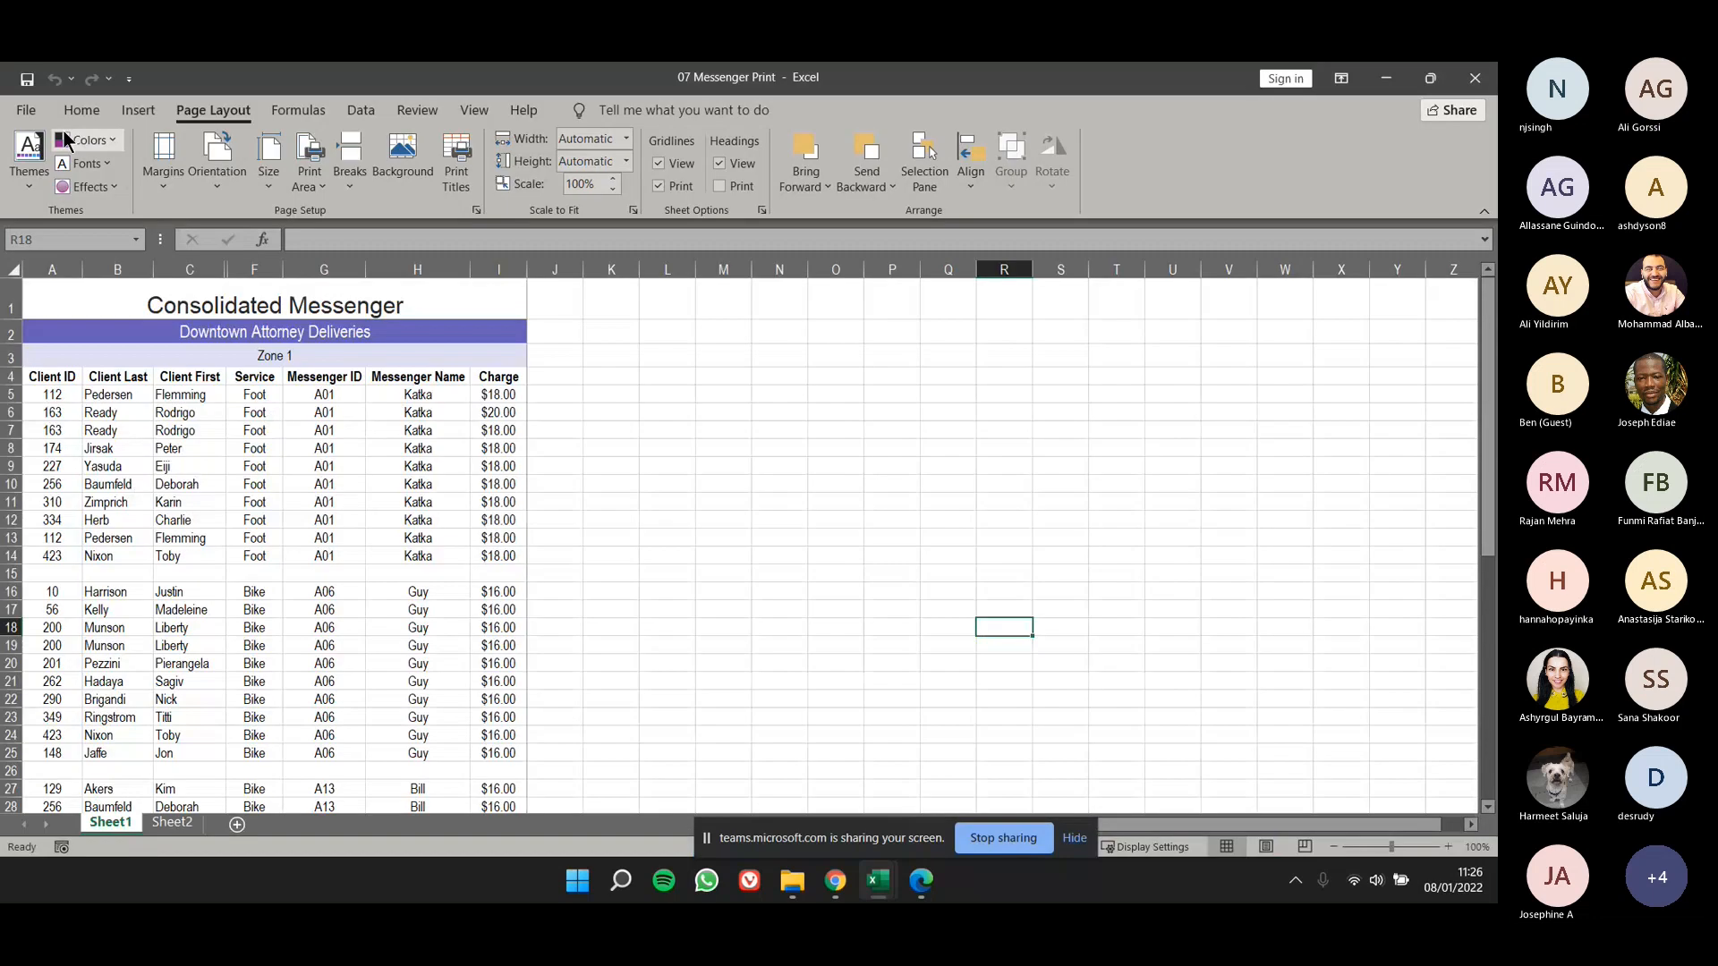
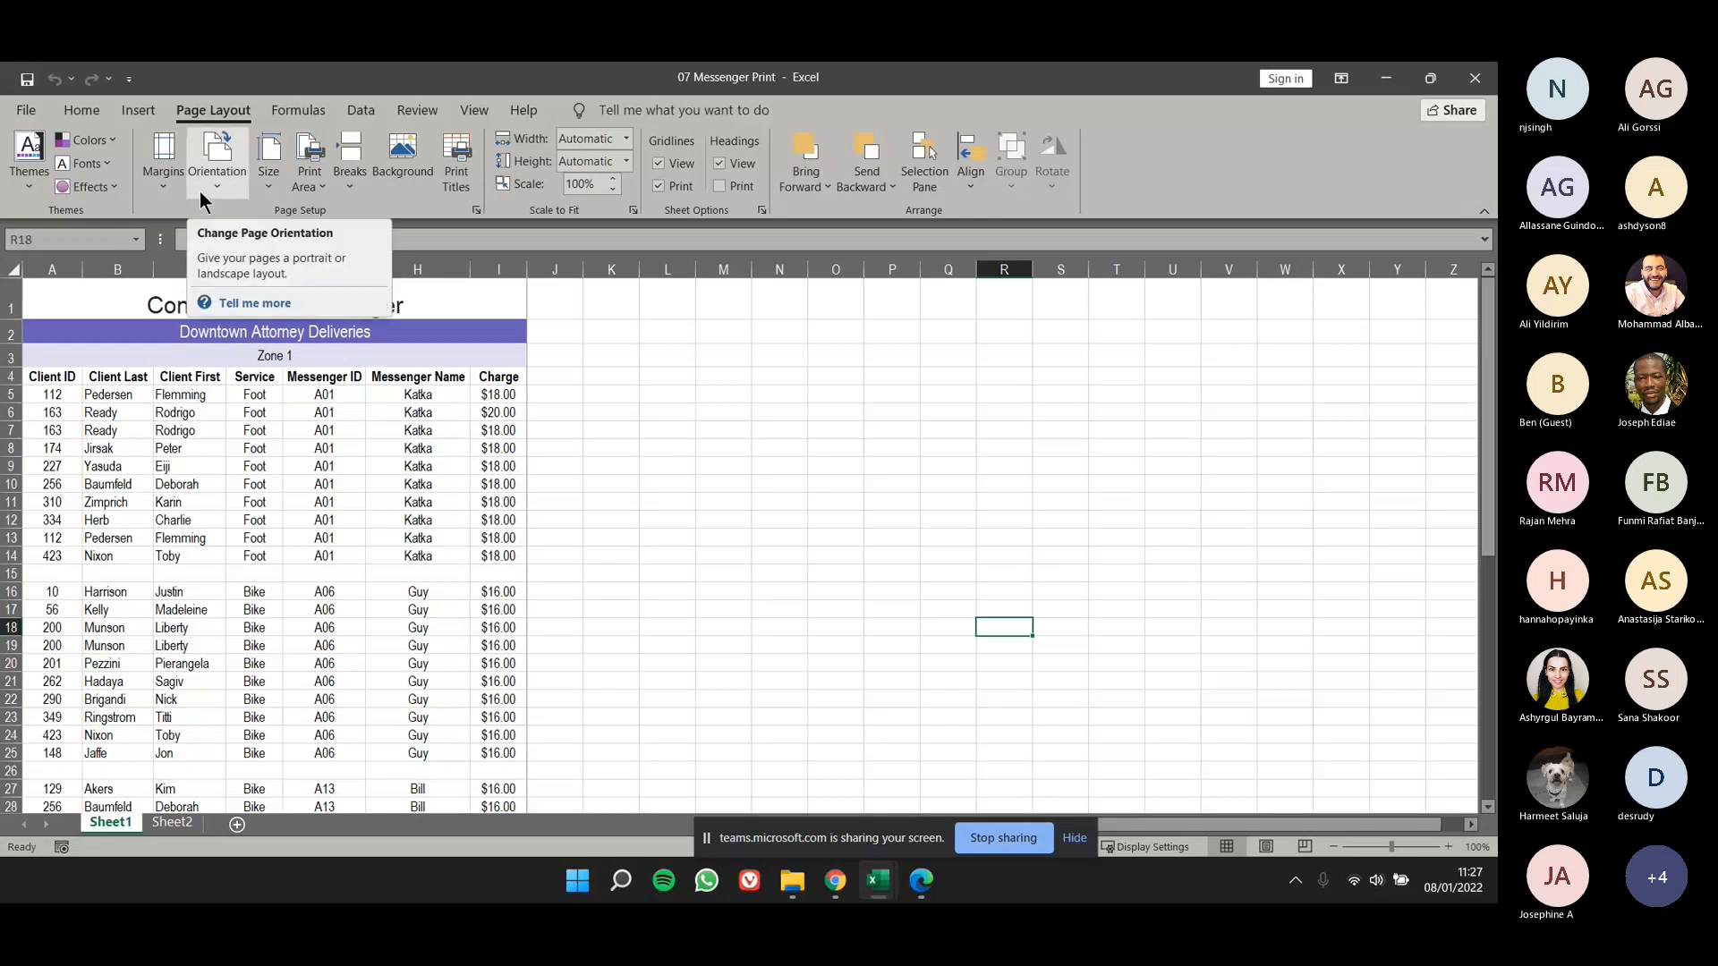
- Switch Sheet1 to Page Break Preview and show the table down to its last row
{"action": "left_click", "coordinate": [475, 112]}
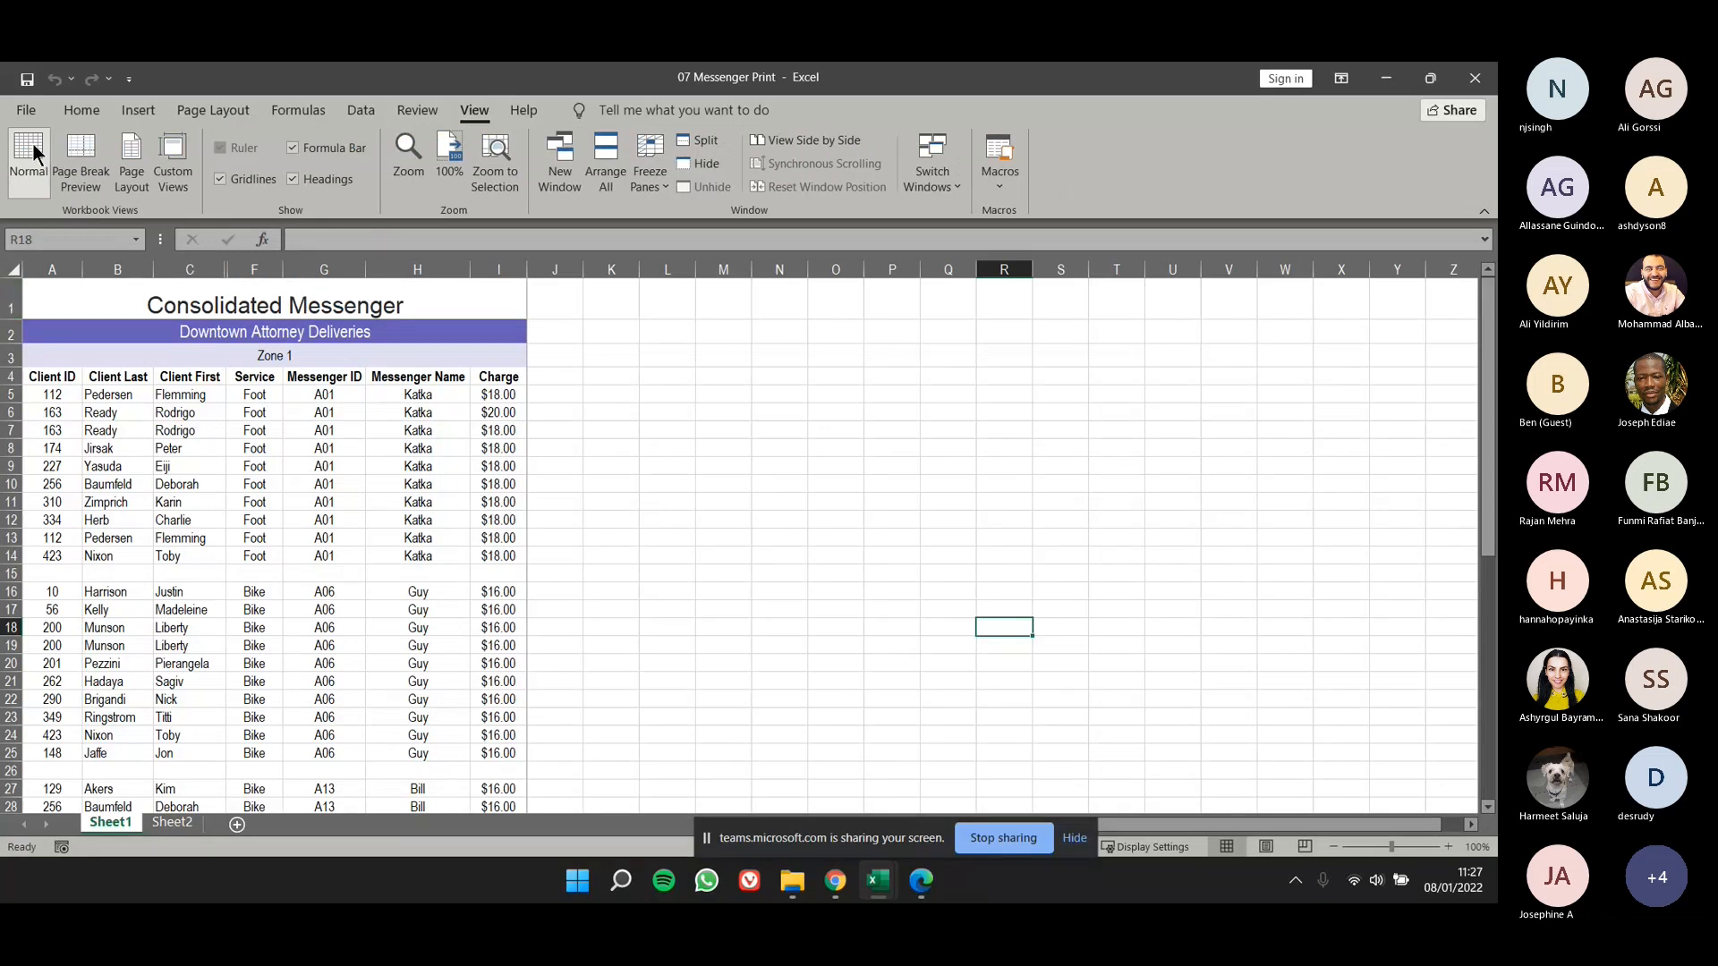
{"action": "left_click", "coordinate": [79, 148]}
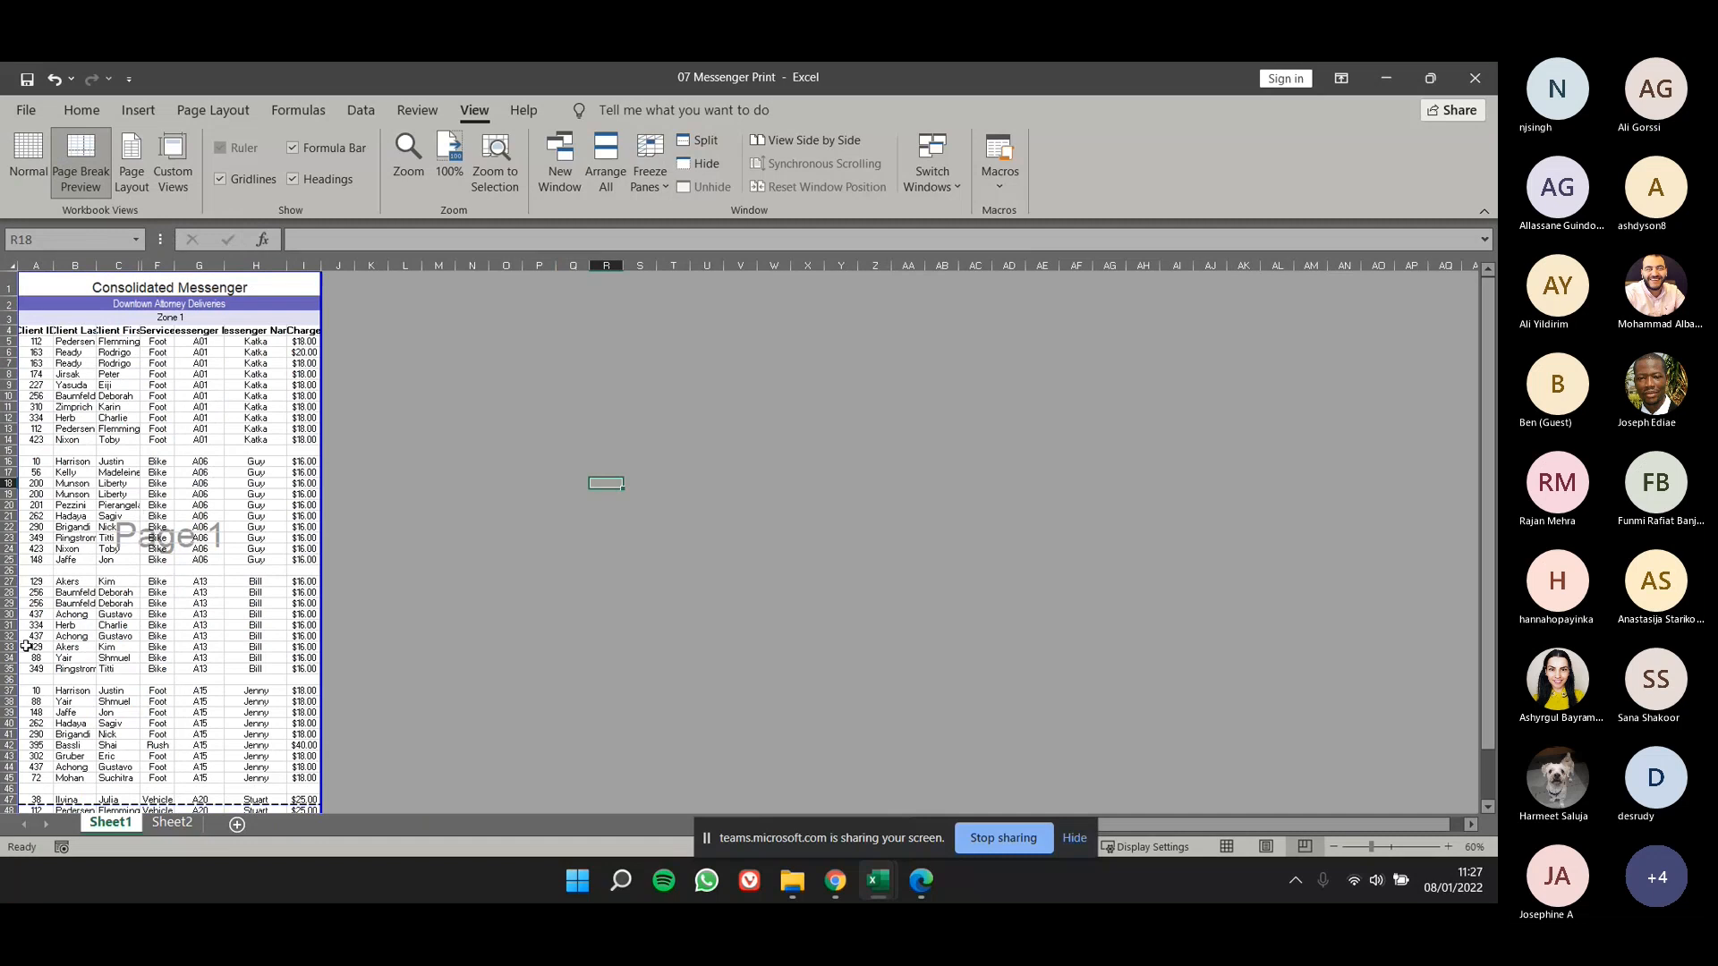
{"action": "scroll", "coordinate": [77, 588], "scroll_direction": "down", "scroll_amount": 1}
{"action": "scroll", "coordinate": [77, 587], "scroll_direction": "down", "scroll_amount": 2}
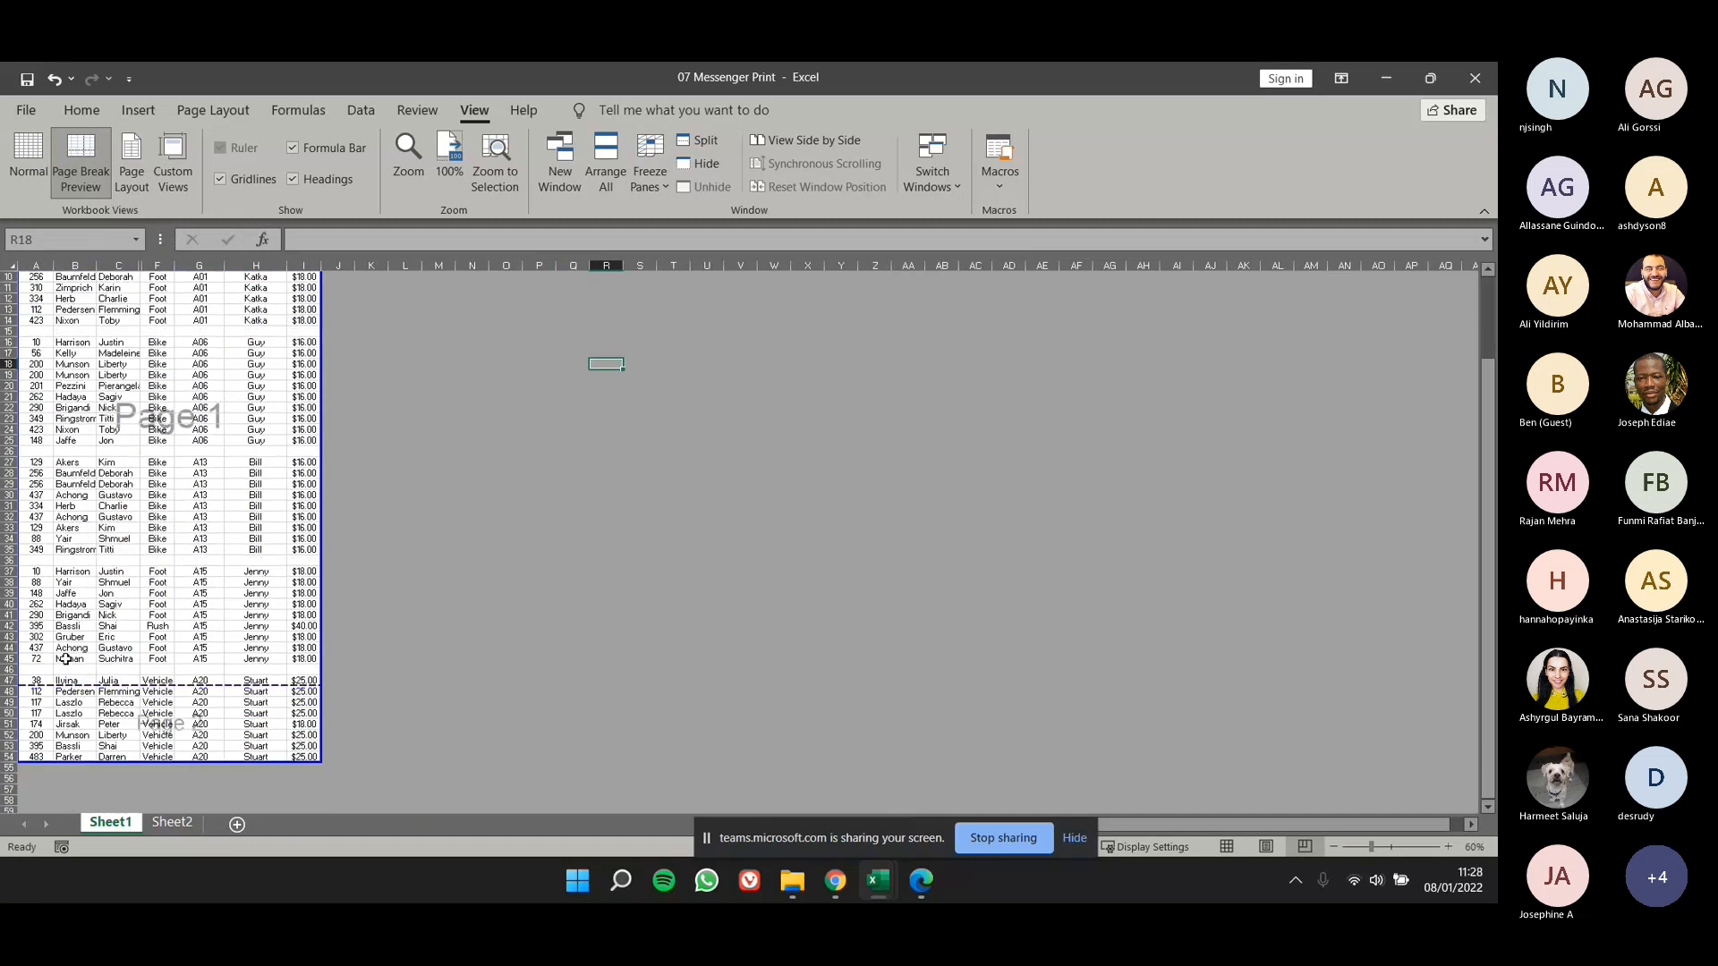
- Examine where the automatic page break divides the table and which rows fall on either side of it
{"action": "scroll", "coordinate": [66, 659], "scroll_direction": "up", "scroll_amount": 3}
{"action": "scroll", "coordinate": [81, 651], "scroll_direction": "down", "scroll_amount": 2}
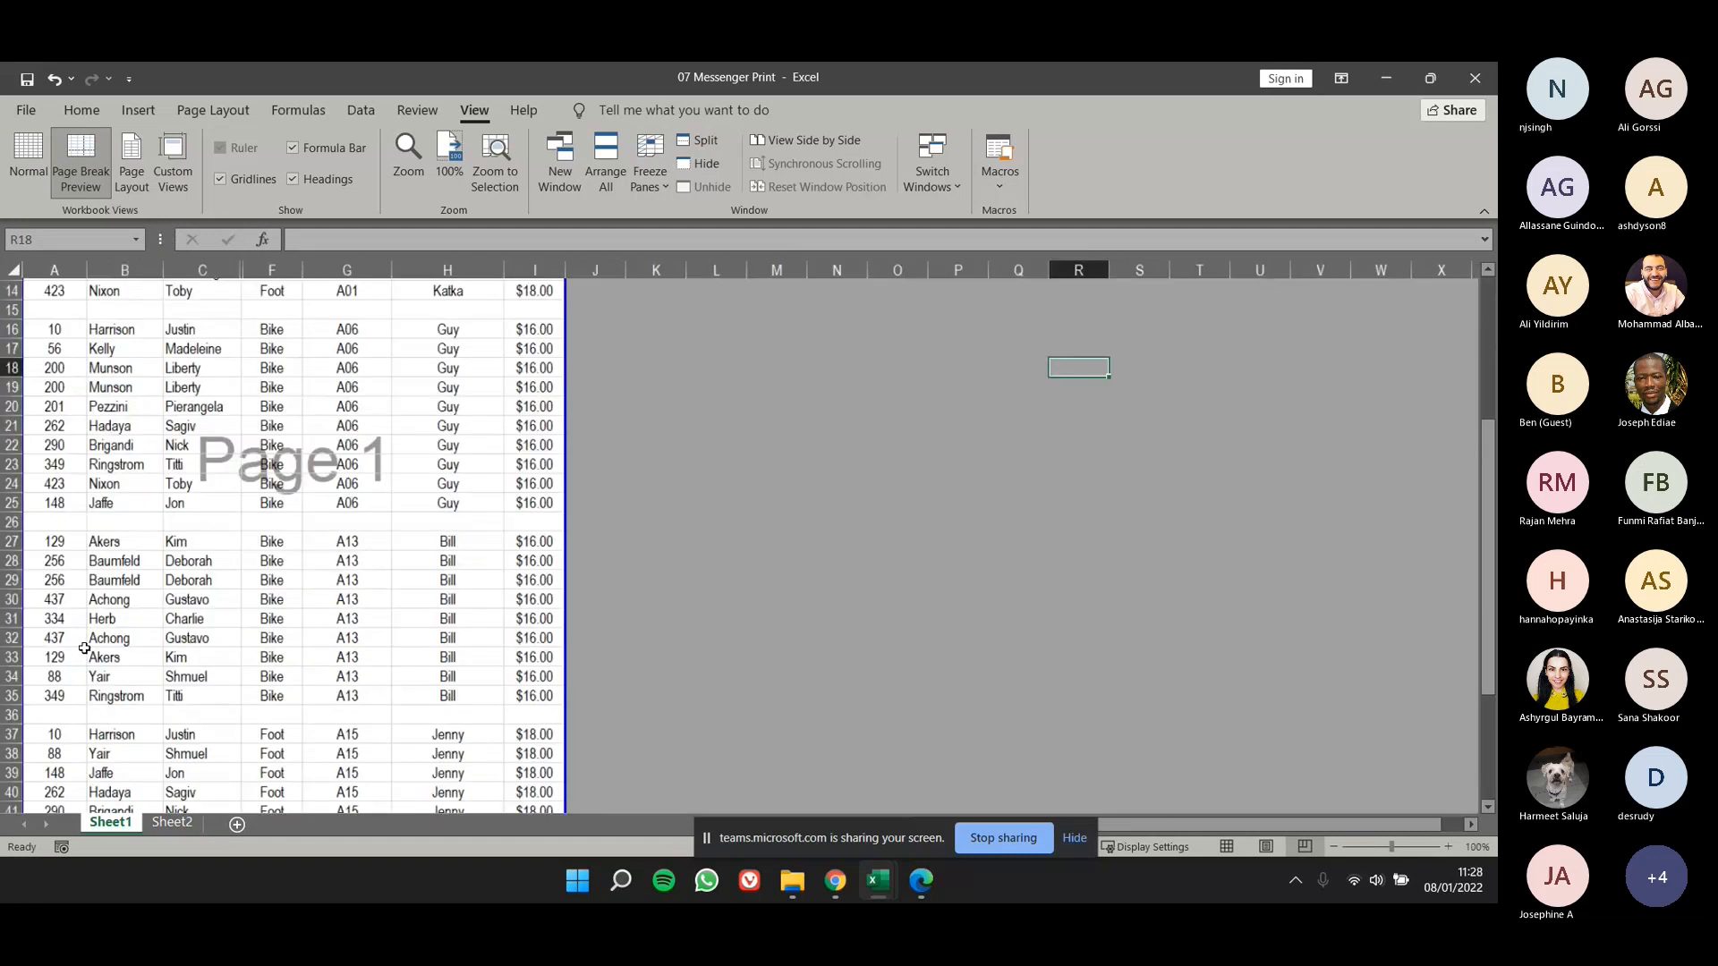
{"action": "scroll", "coordinate": [84, 648], "scroll_direction": "down", "scroll_amount": 1}
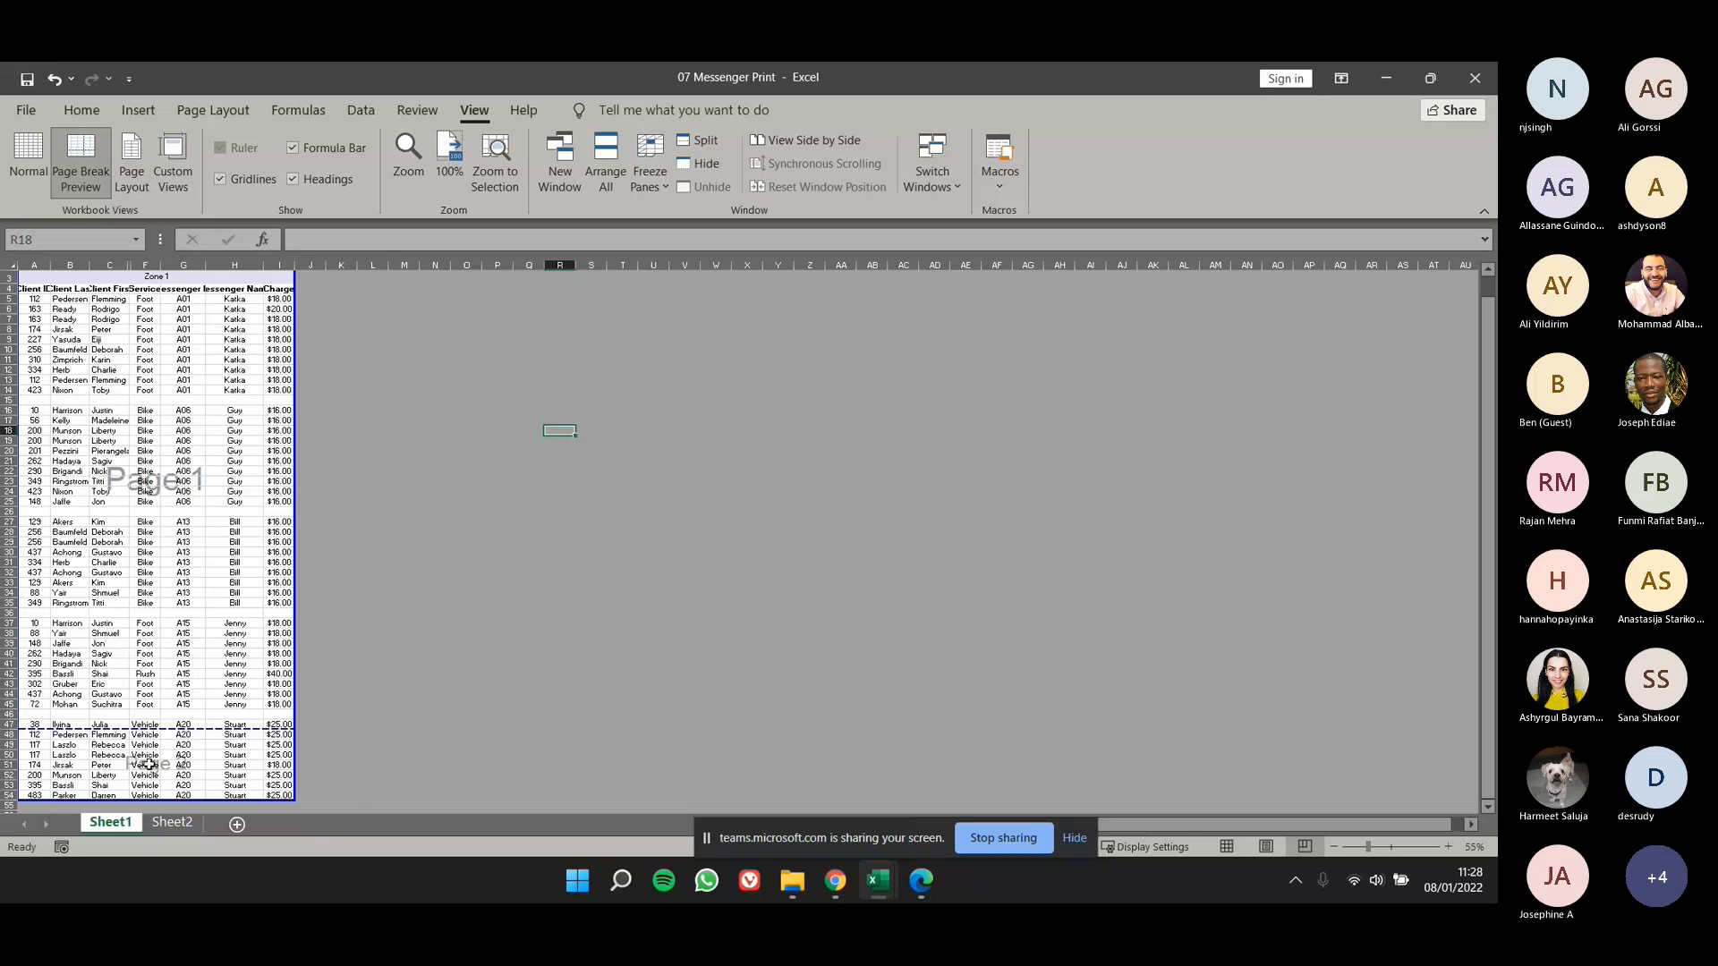
{"action": "scroll", "coordinate": [76, 565], "scroll_direction": "up", "scroll_amount": 2, "text": "ctrl"}
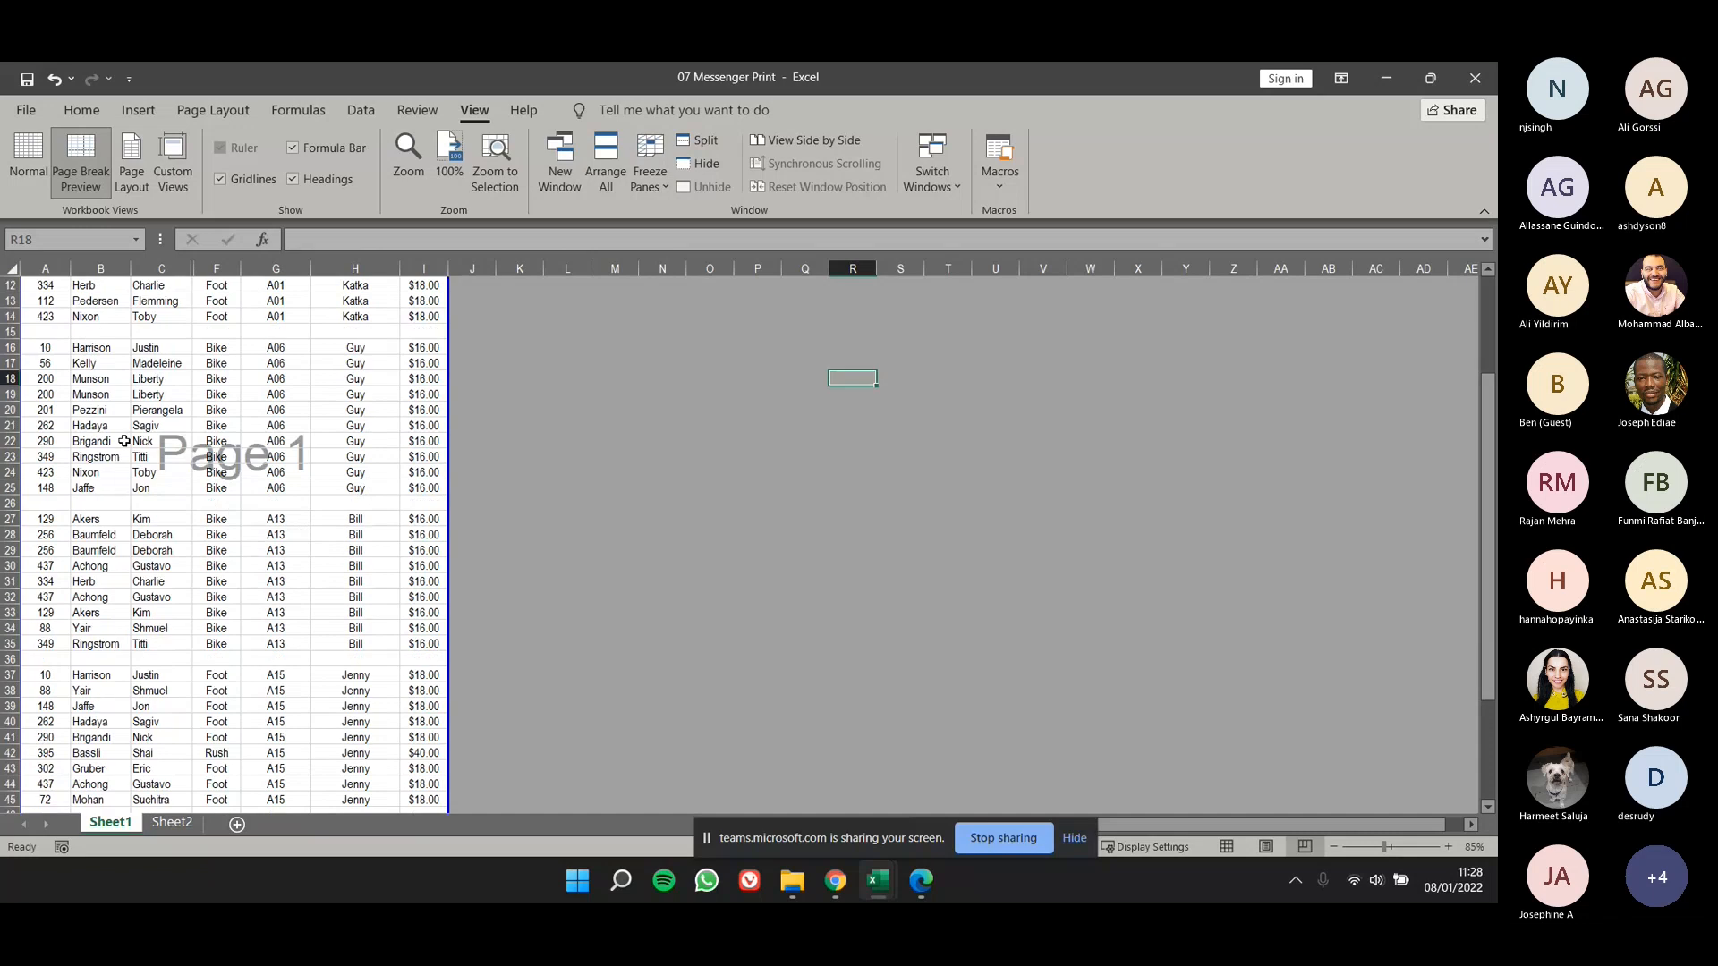
{"action": "scroll", "coordinate": [124, 442], "scroll_direction": "down", "scroll_amount": 4}
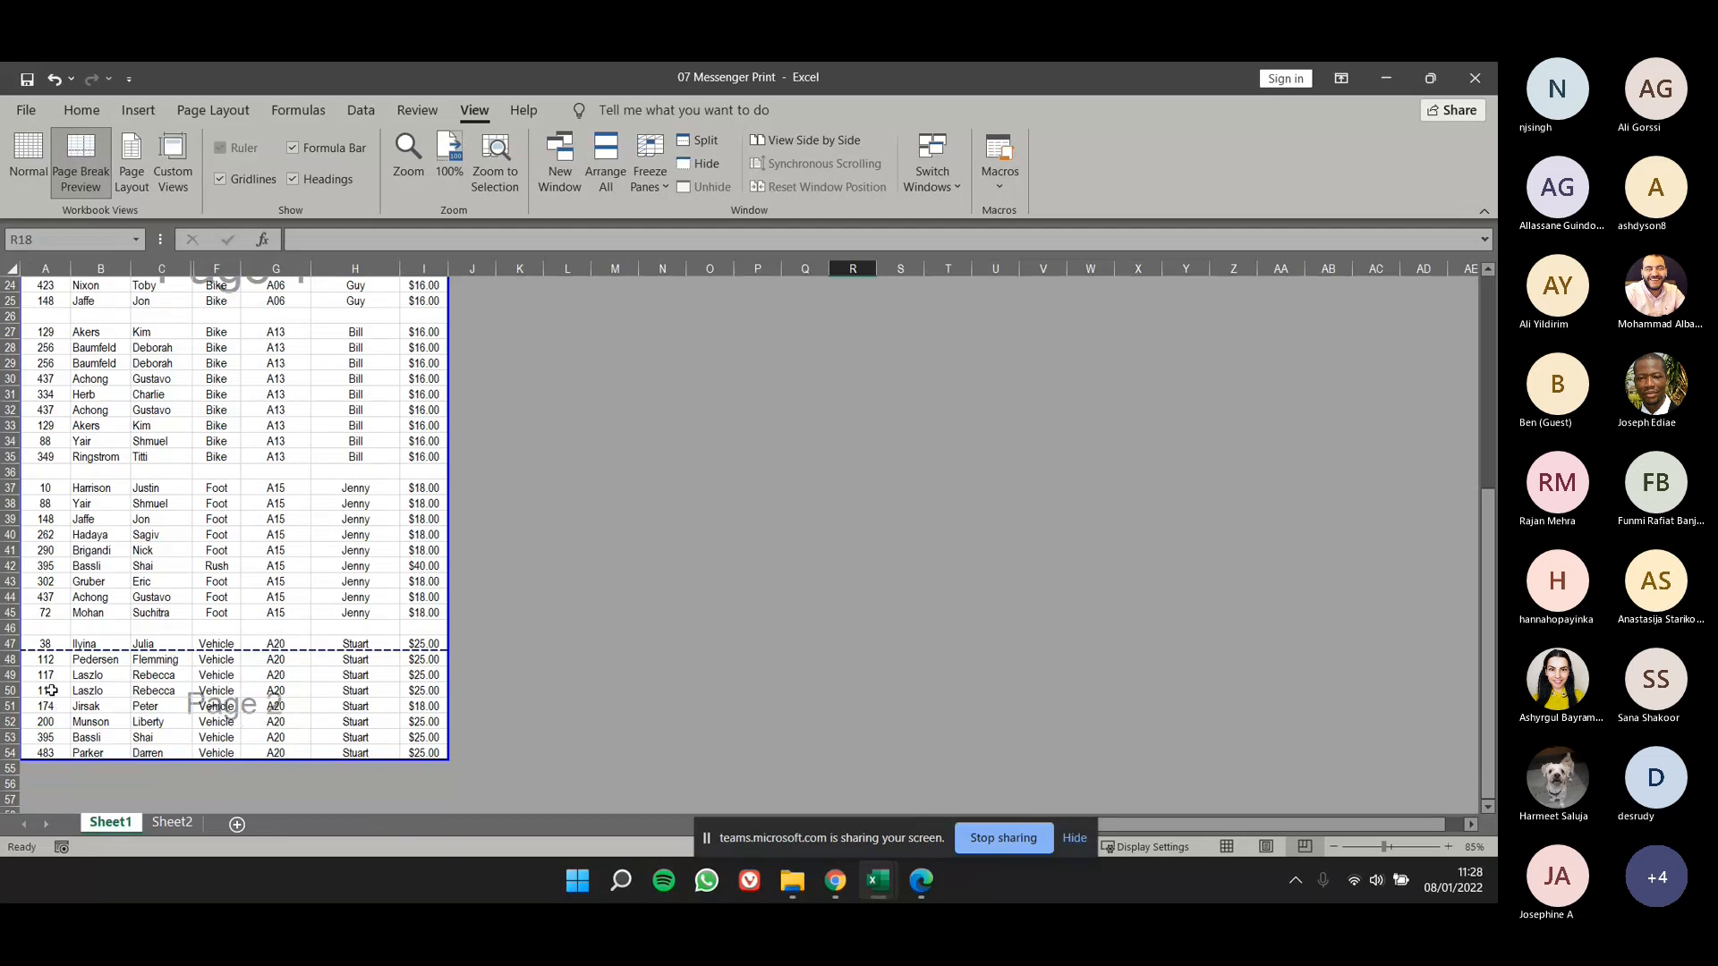
{"action": "scroll", "coordinate": [51, 690], "scroll_direction": "up", "scroll_amount": 3}
{"action": "left_click", "coordinate": [77, 714]}
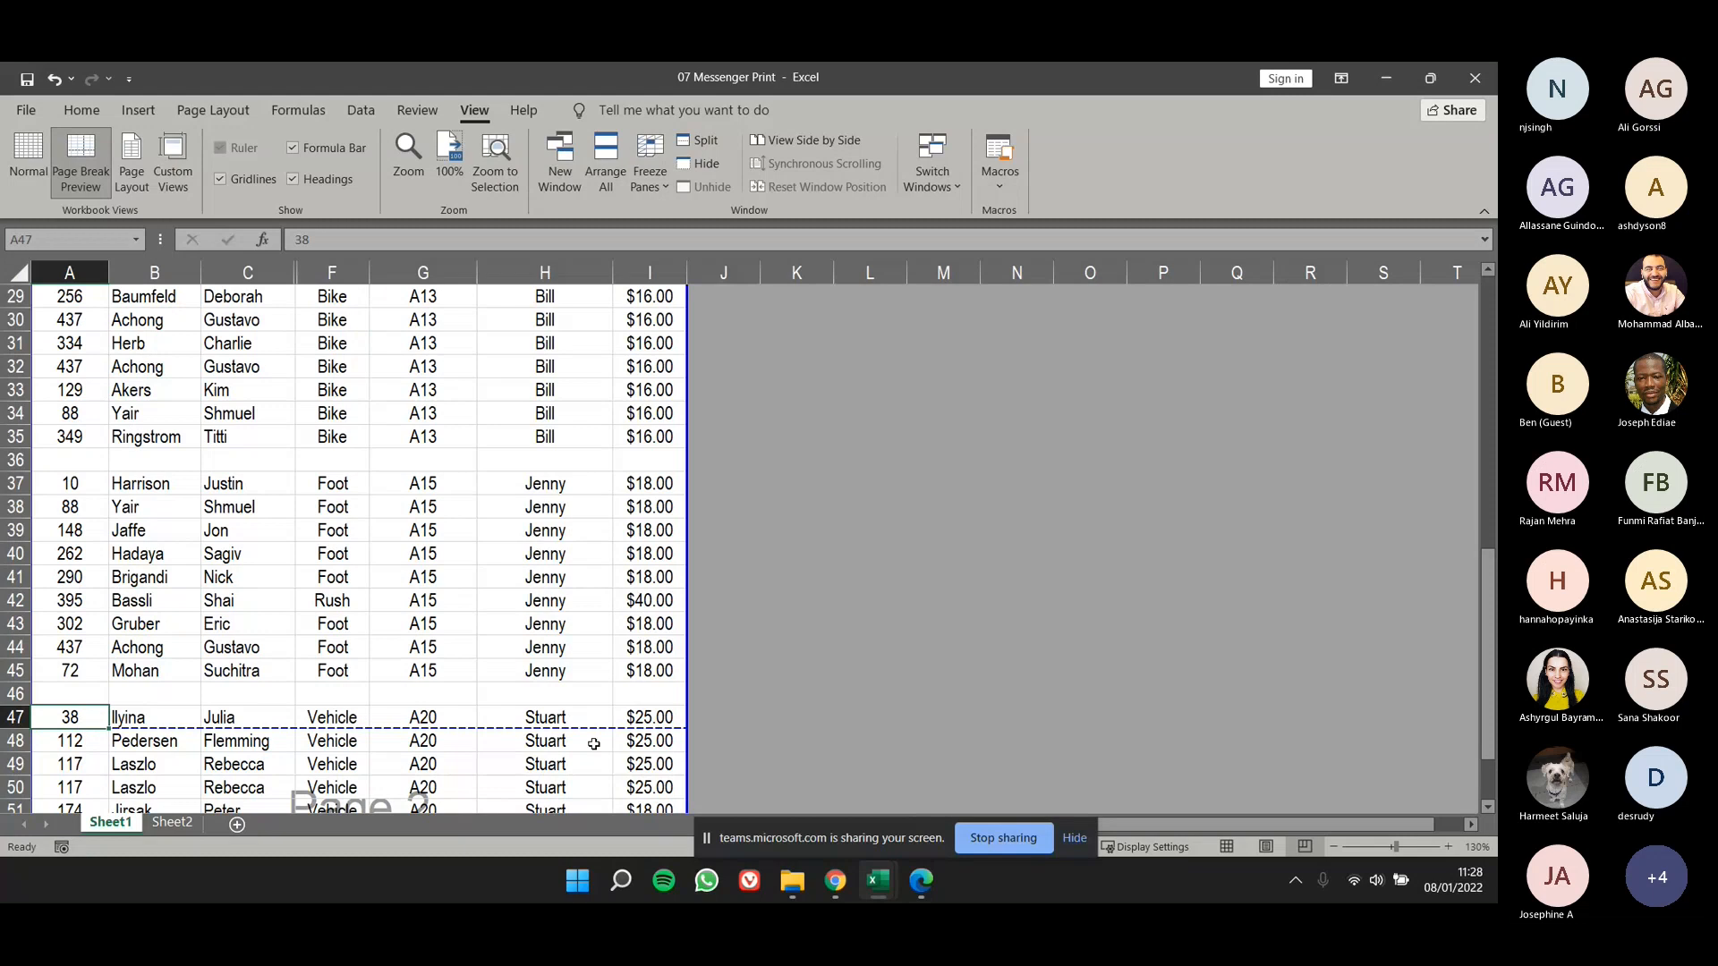
{"action": "scroll", "coordinate": [387, 703], "scroll_direction": "down", "scroll_amount": 1}
{"action": "left_click", "coordinate": [76, 674]}
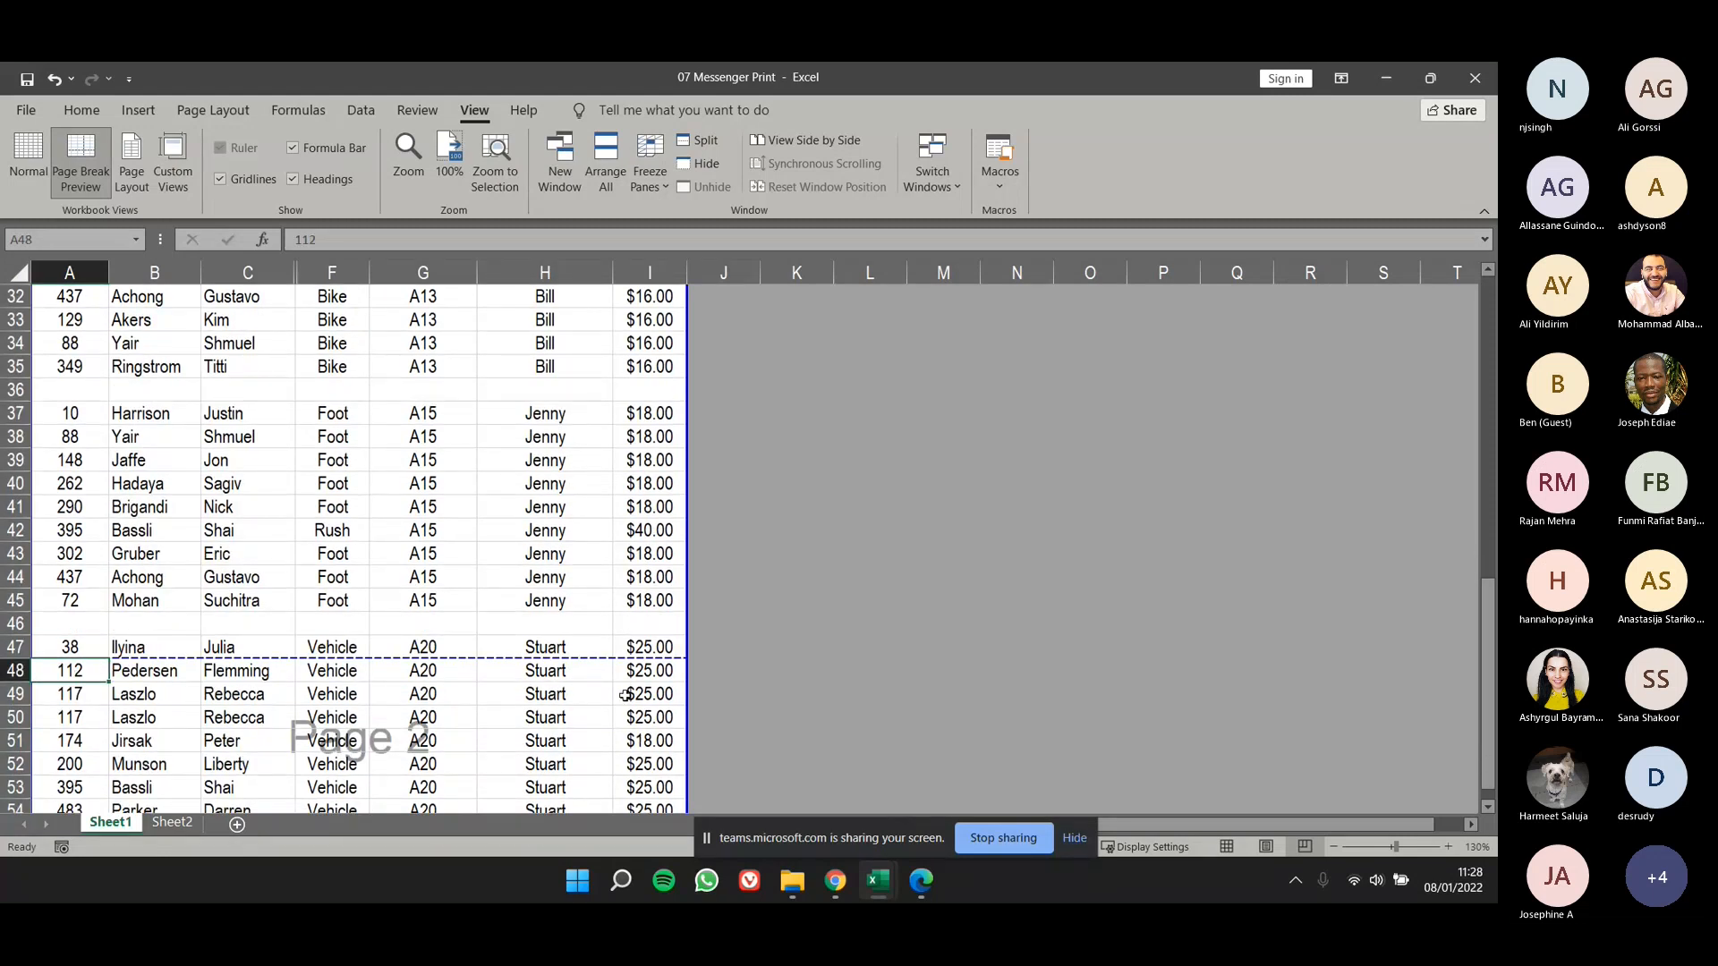
- Preview the printout, check where page 1 ends and page 2 begins, and return to the worksheet
{"action": "left_click", "coordinate": [39, 117]}
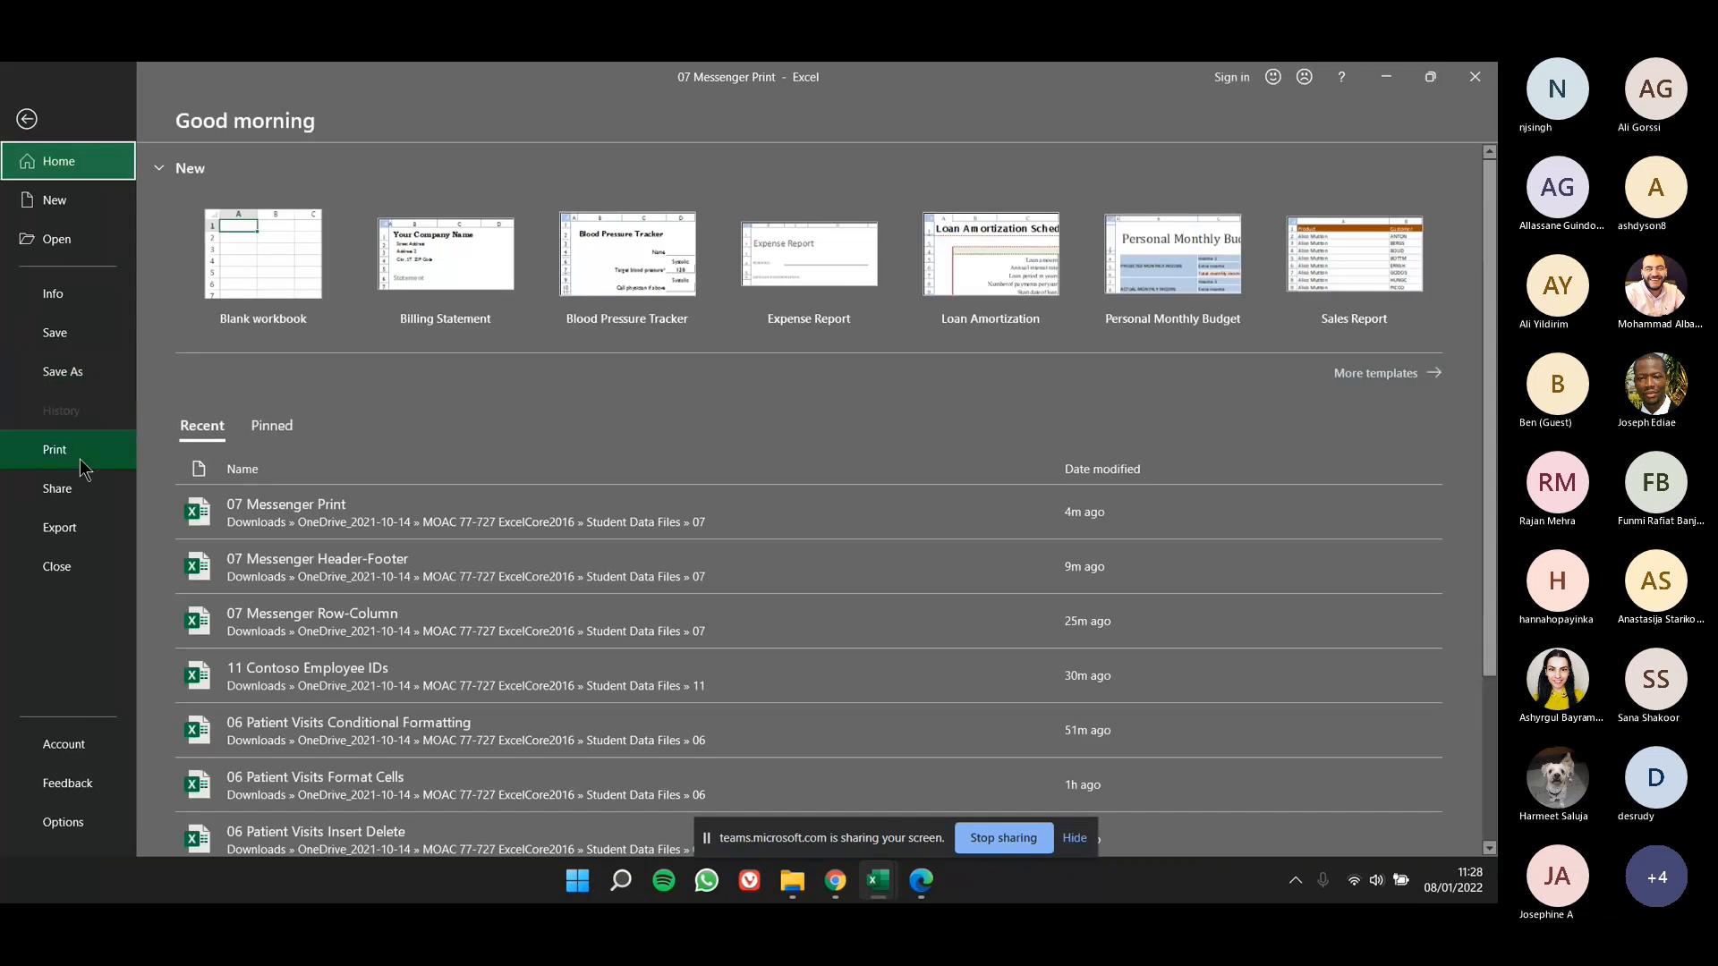
{"action": "left_click", "coordinate": [79, 459]}
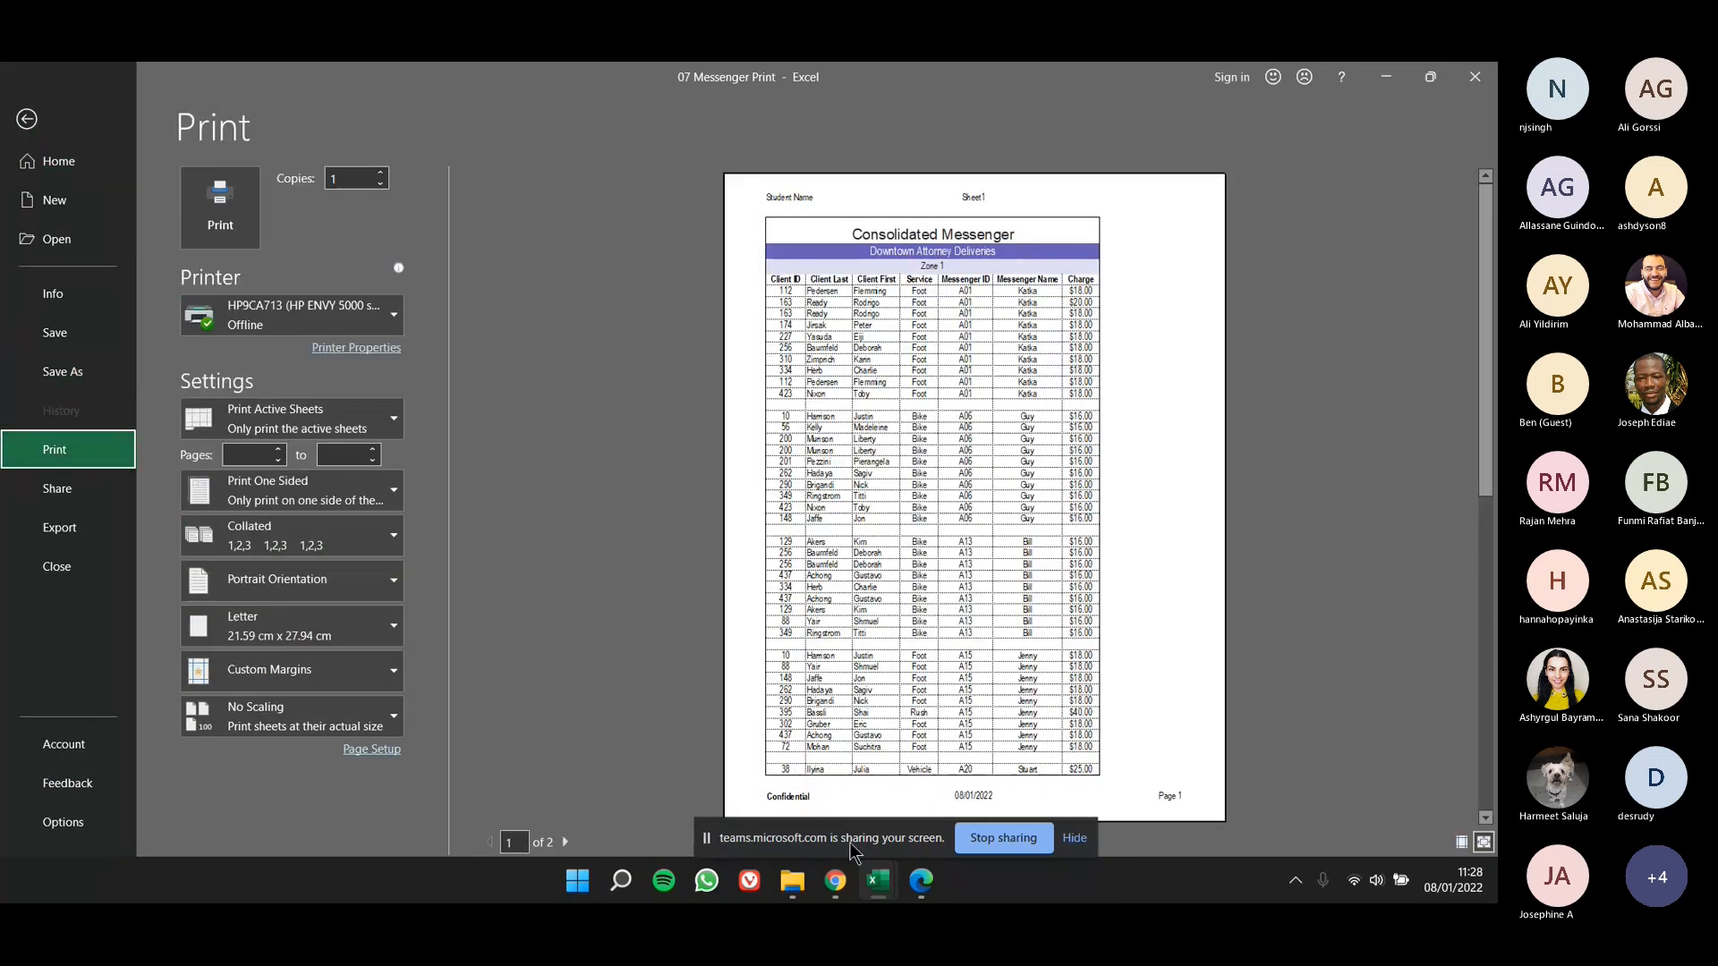
{"action": "left_click_drag", "start_coordinate": [850, 848], "coordinate": [1195, 765]}
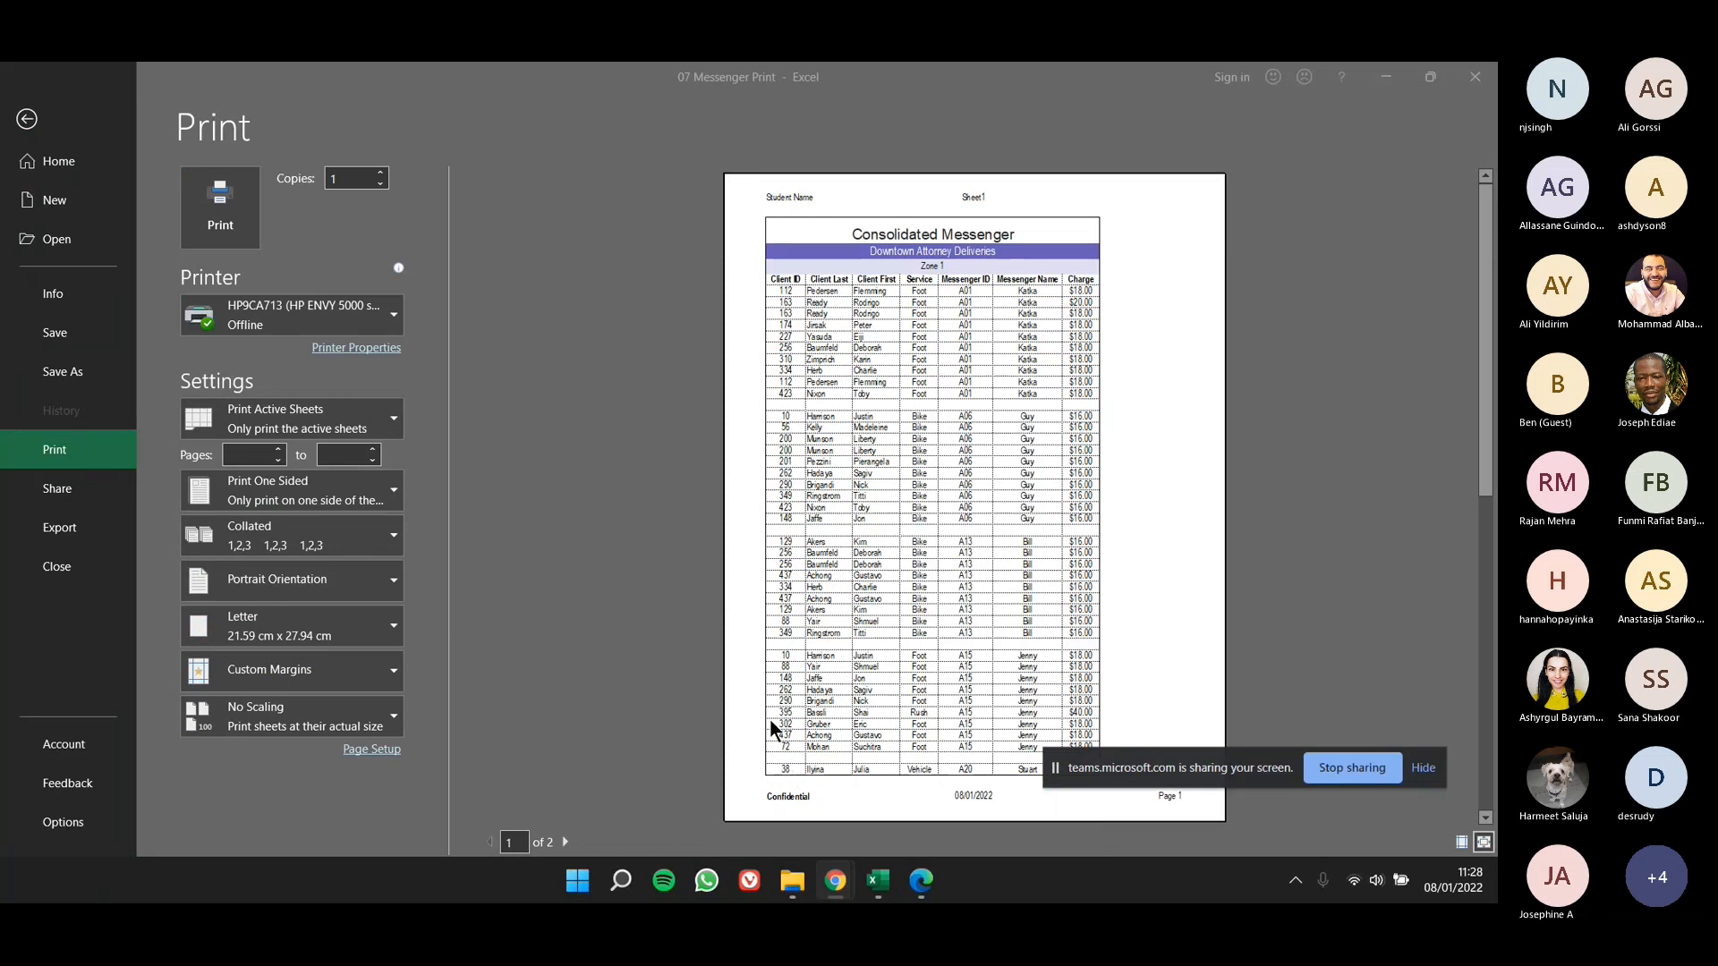
{"action": "left_click", "coordinate": [564, 842]}
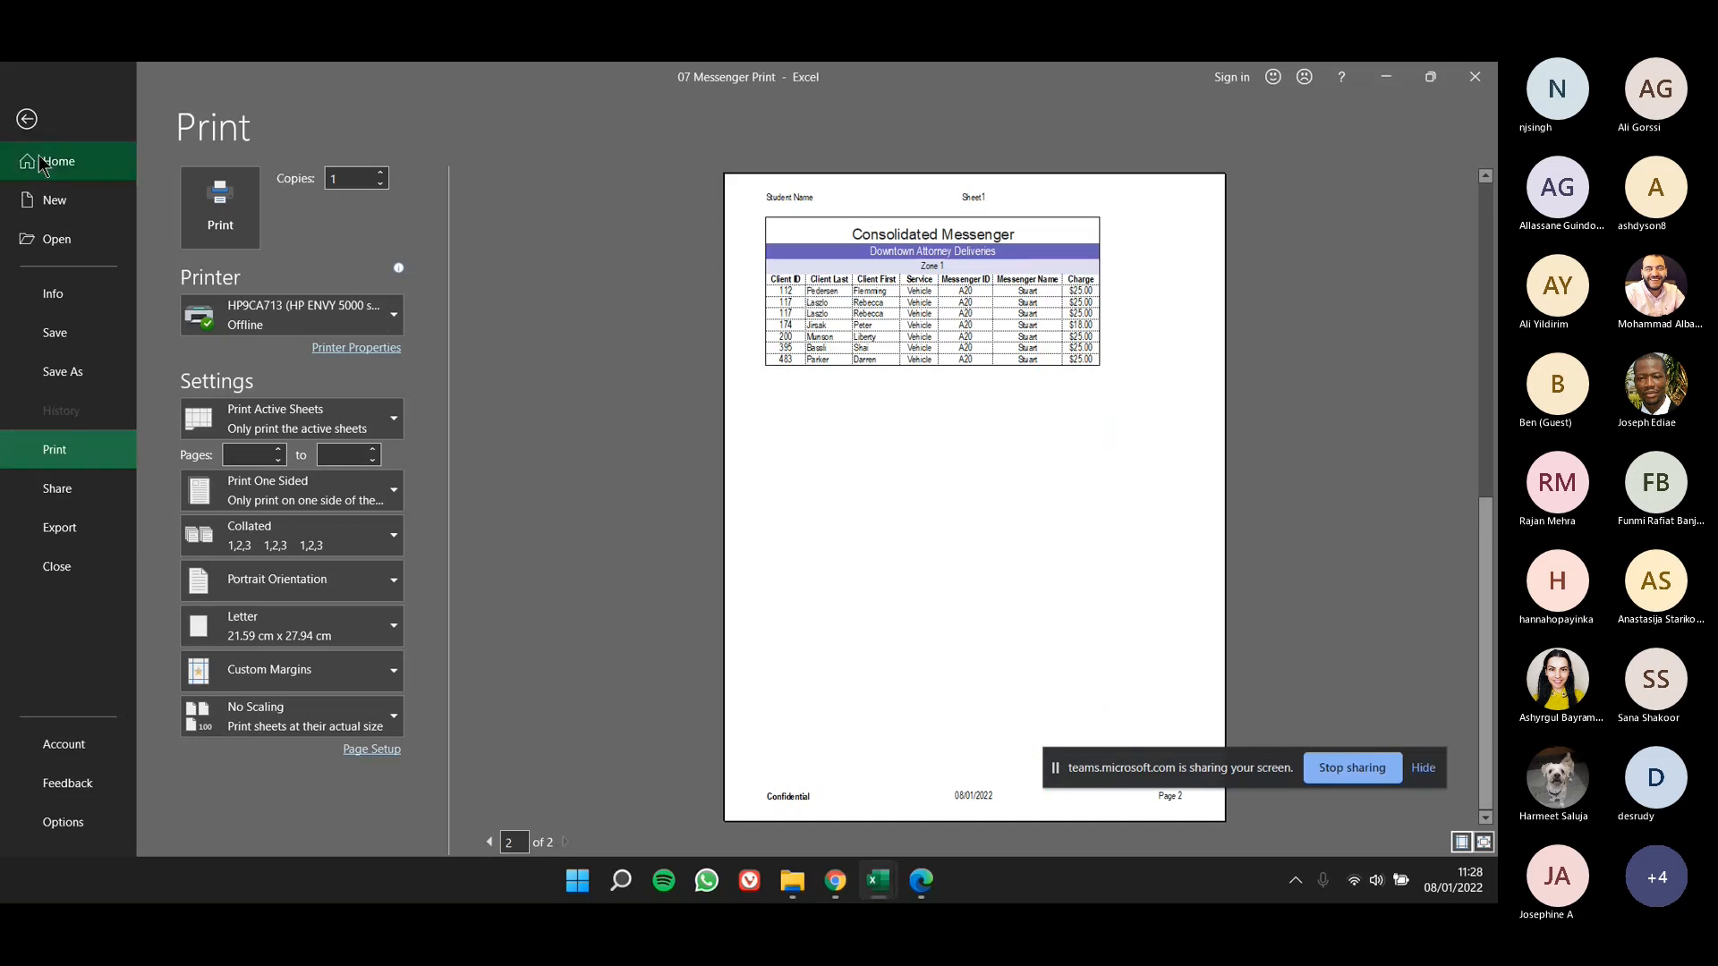
{"action": "left_click", "coordinate": [34, 133]}
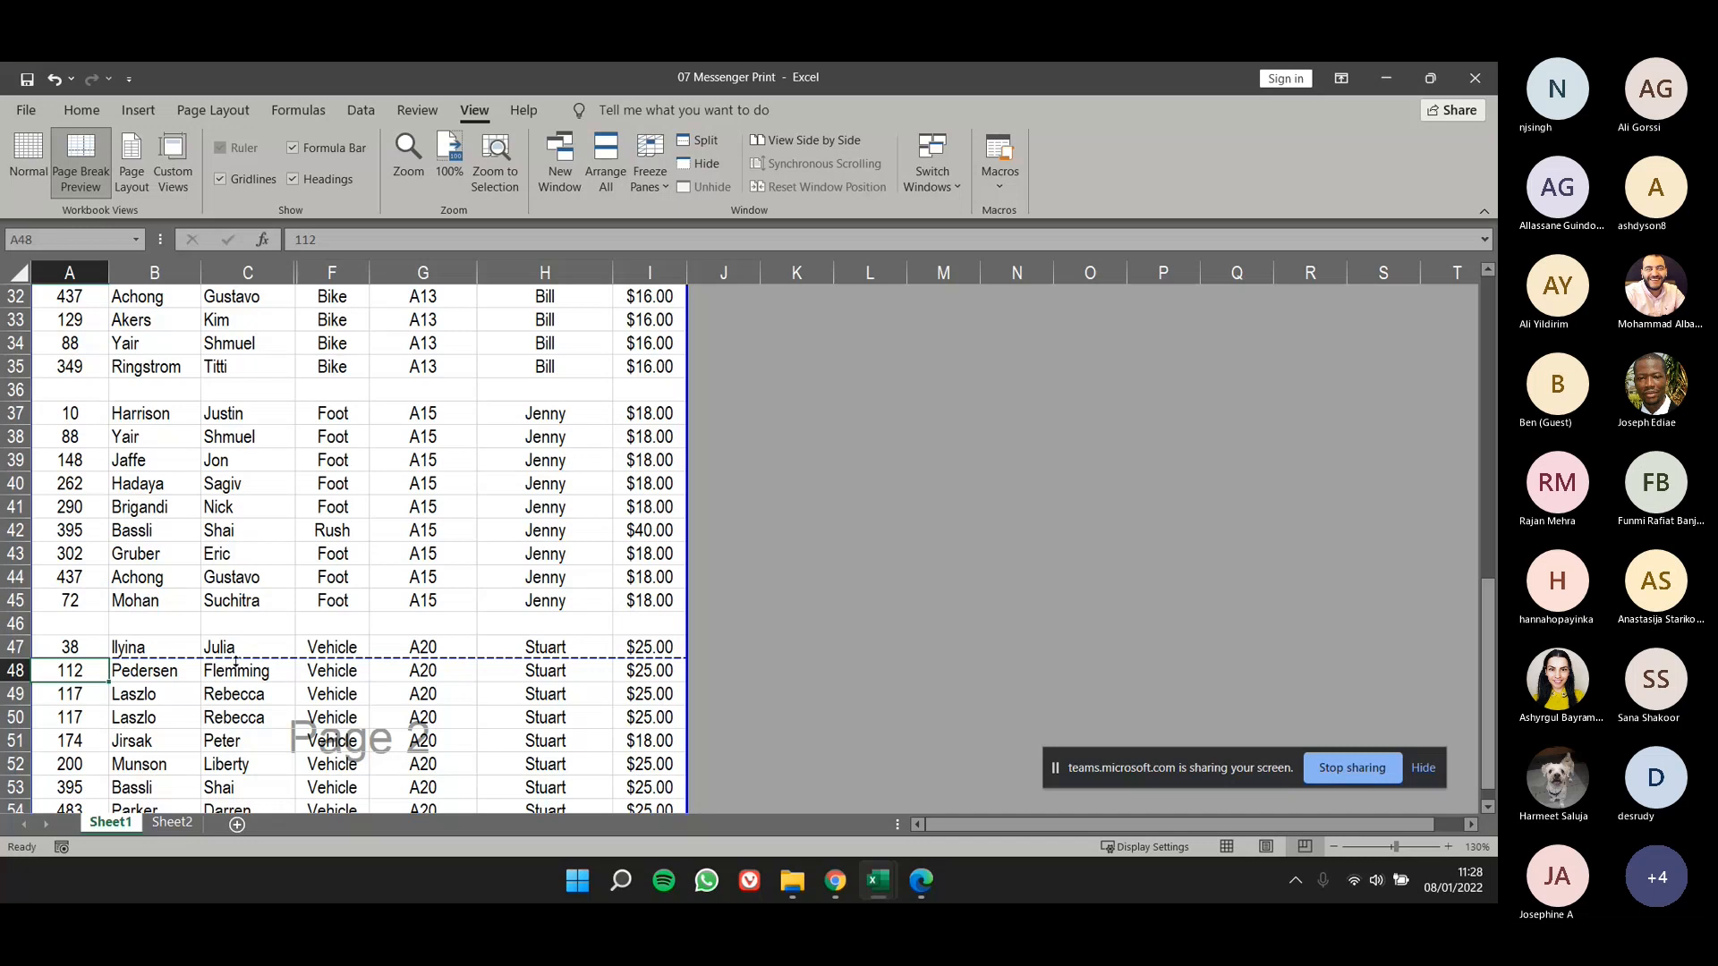
- Move the page break to between rows 45 and 46, trying it below row 46 as well
{"action": "left_click_drag", "start_coordinate": [235, 662], "coordinate": [235, 613]}
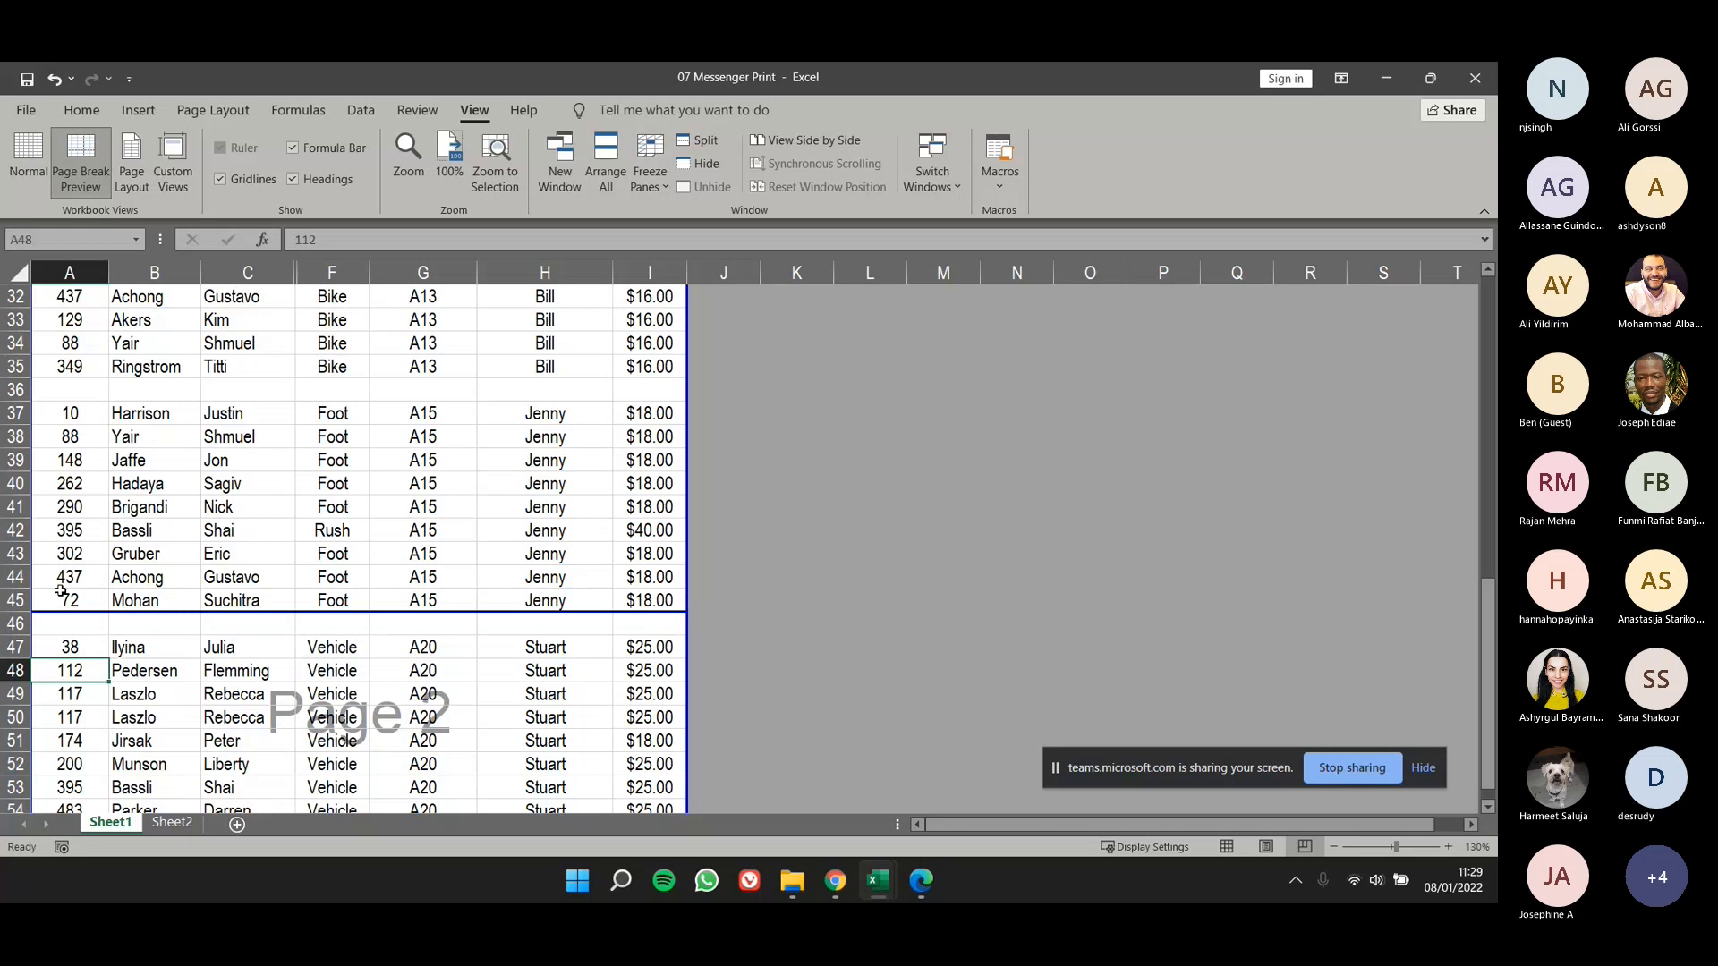
{"action": "left_click", "coordinate": [85, 643]}
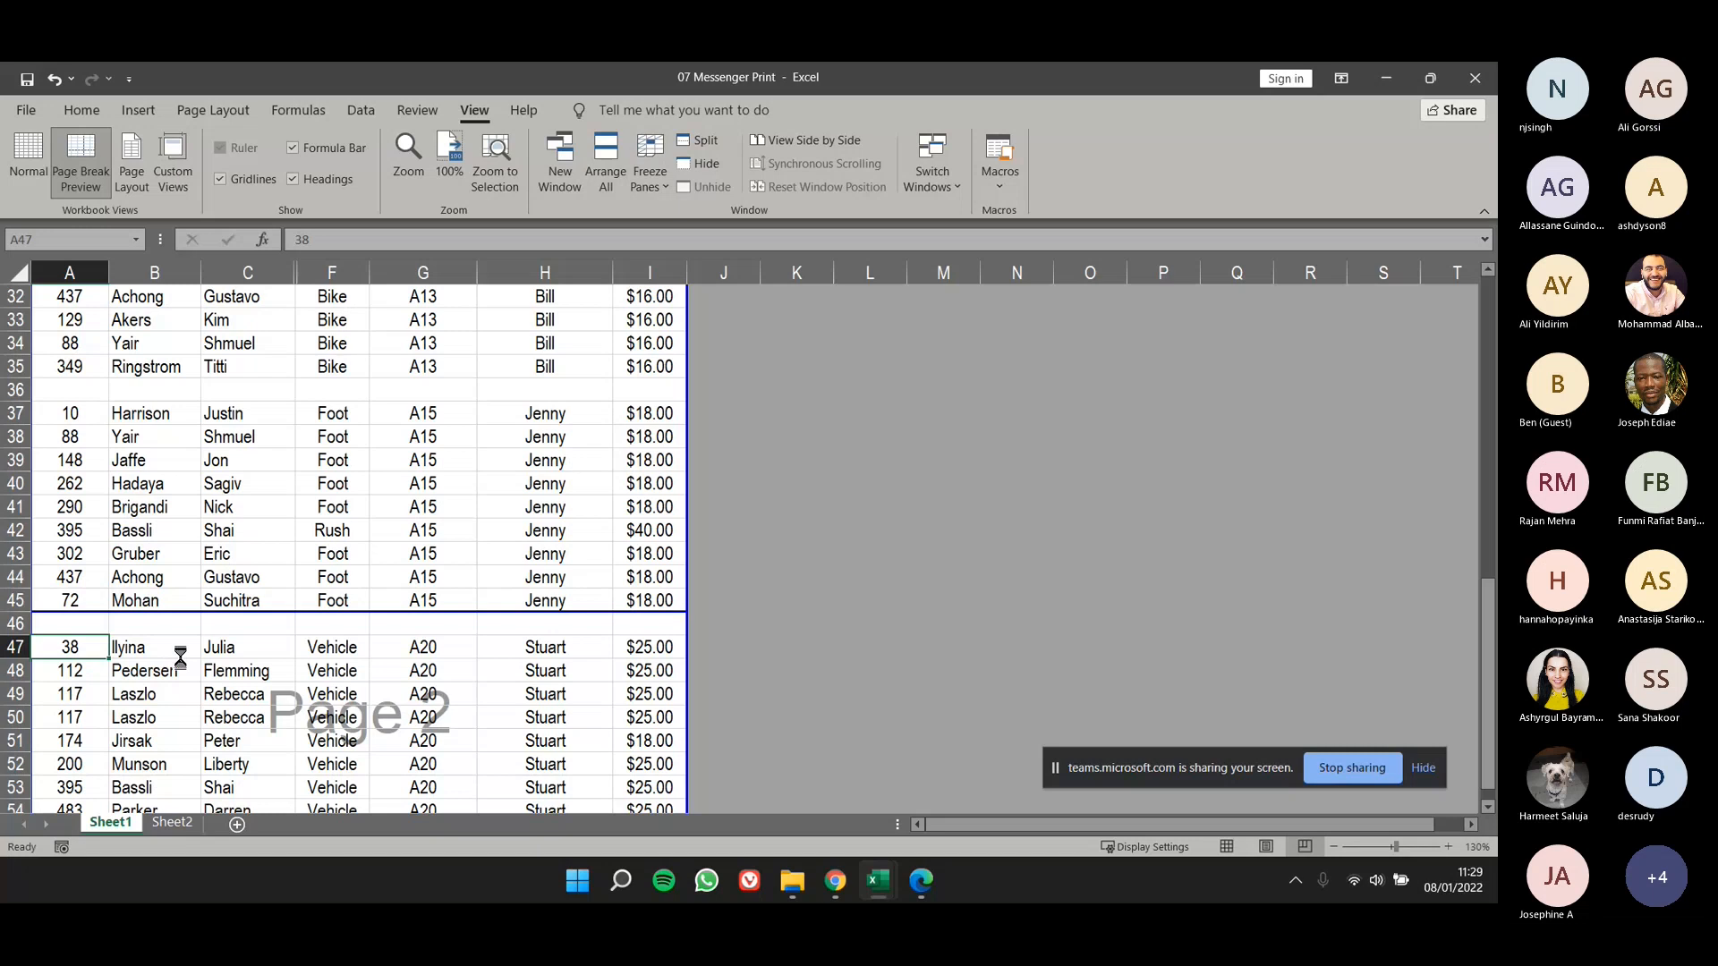
{"action": "scroll", "coordinate": [180, 658], "scroll_direction": "down", "scroll_amount": 1}
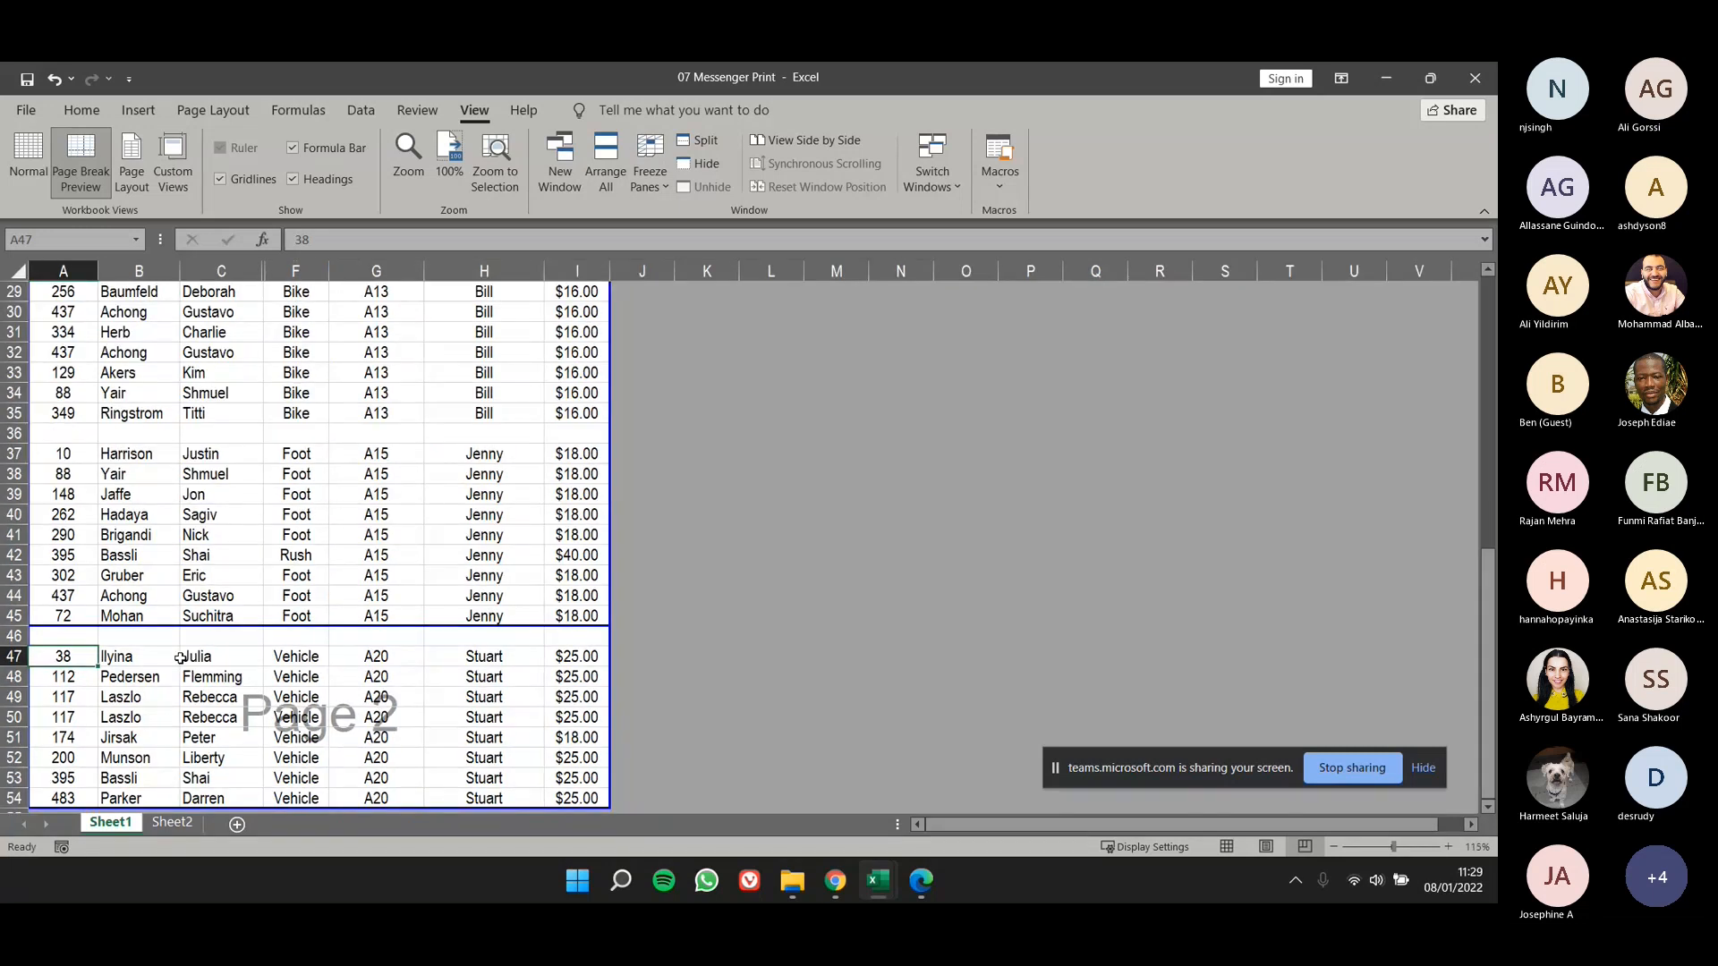
{"action": "left_click_drag", "start_coordinate": [177, 626], "coordinate": [213, 648]}
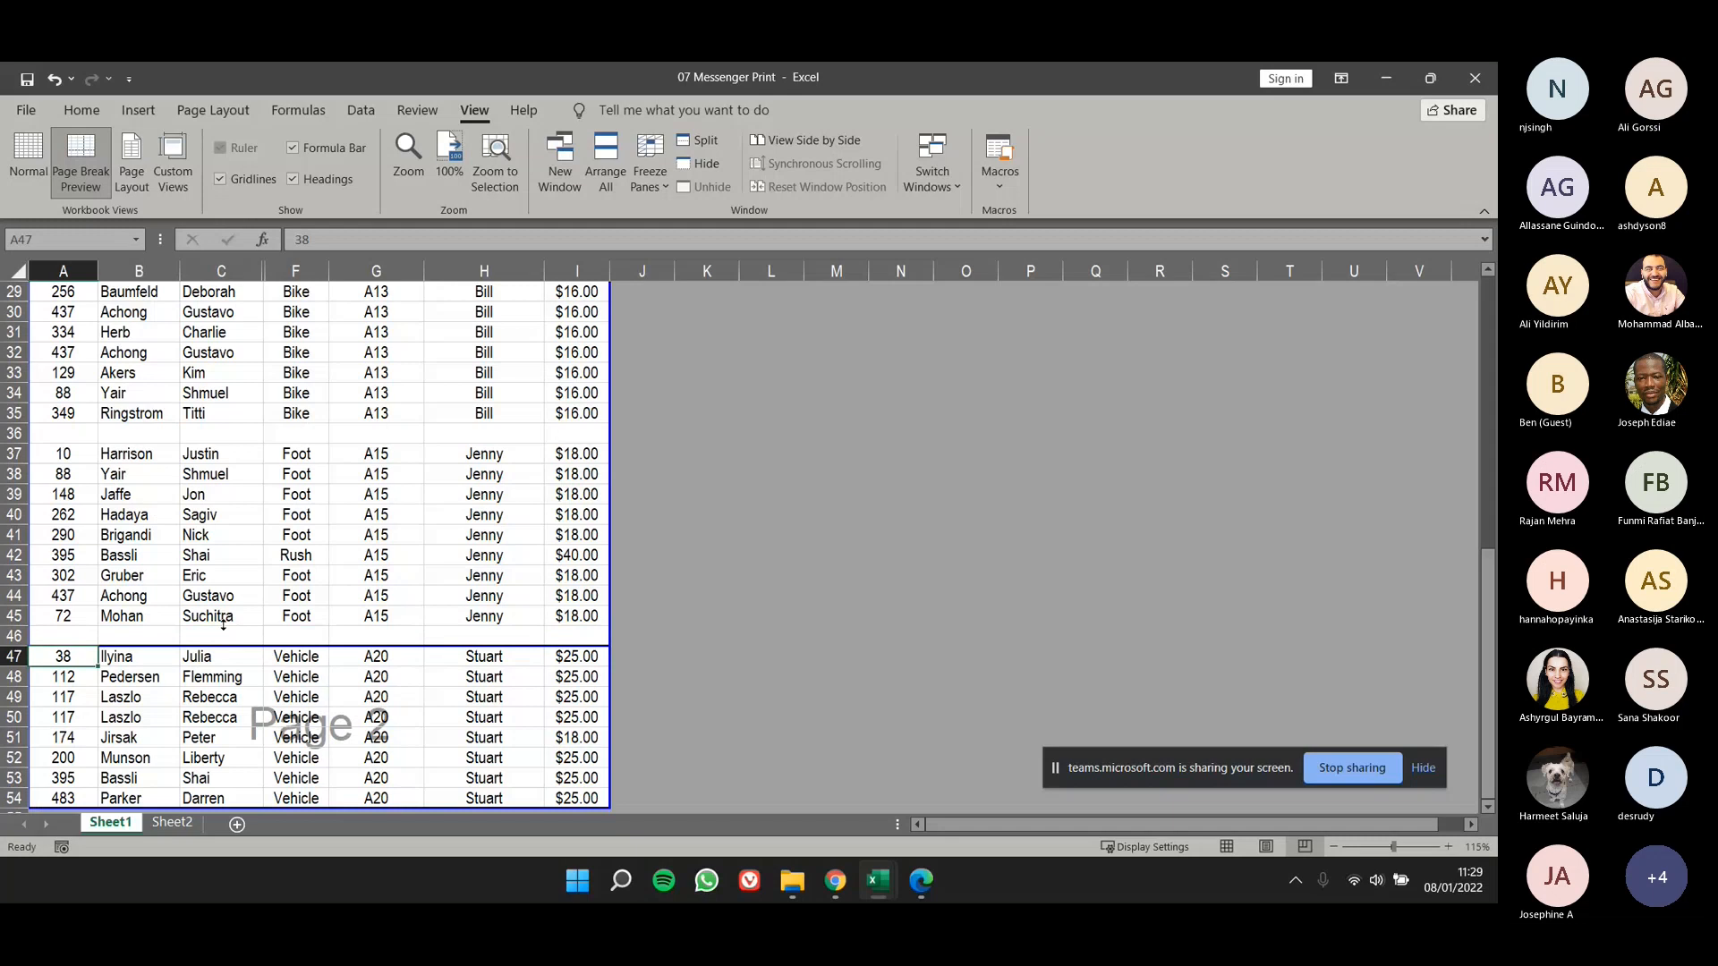
{"action": "left_click_drag", "start_coordinate": [238, 427], "coordinate": [304, 626]}
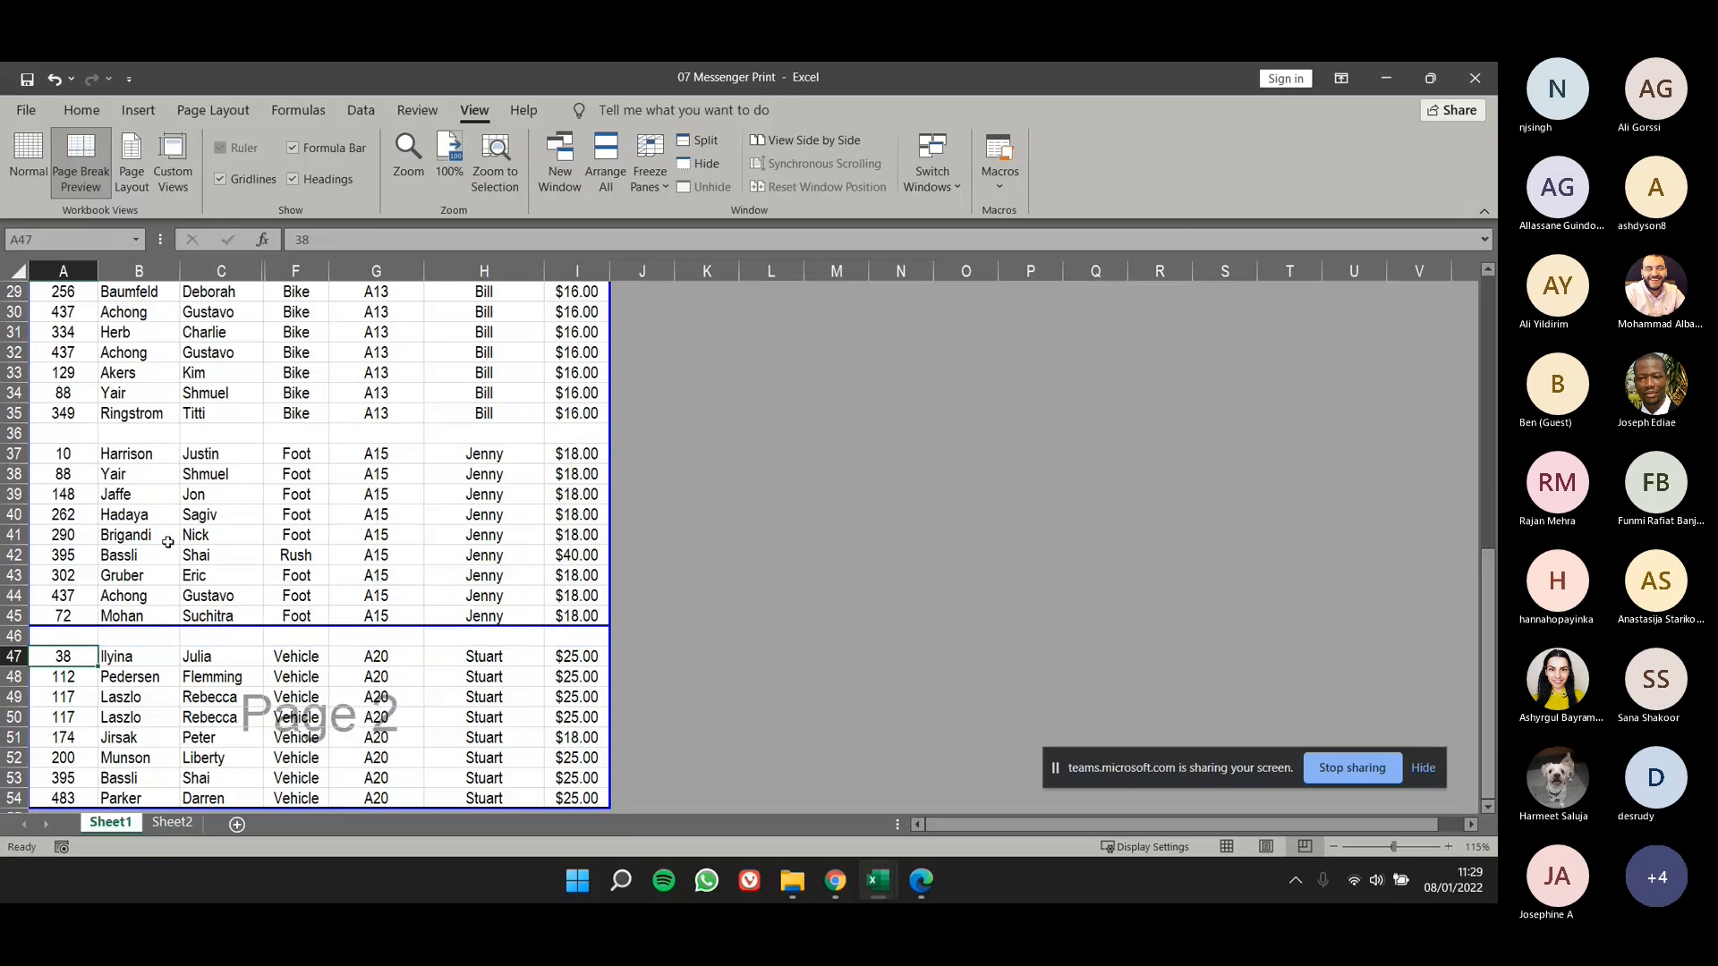
- Preview both printed pages with the break after row 45 and return to the worksheet
{"action": "left_click", "coordinate": [35, 112]}
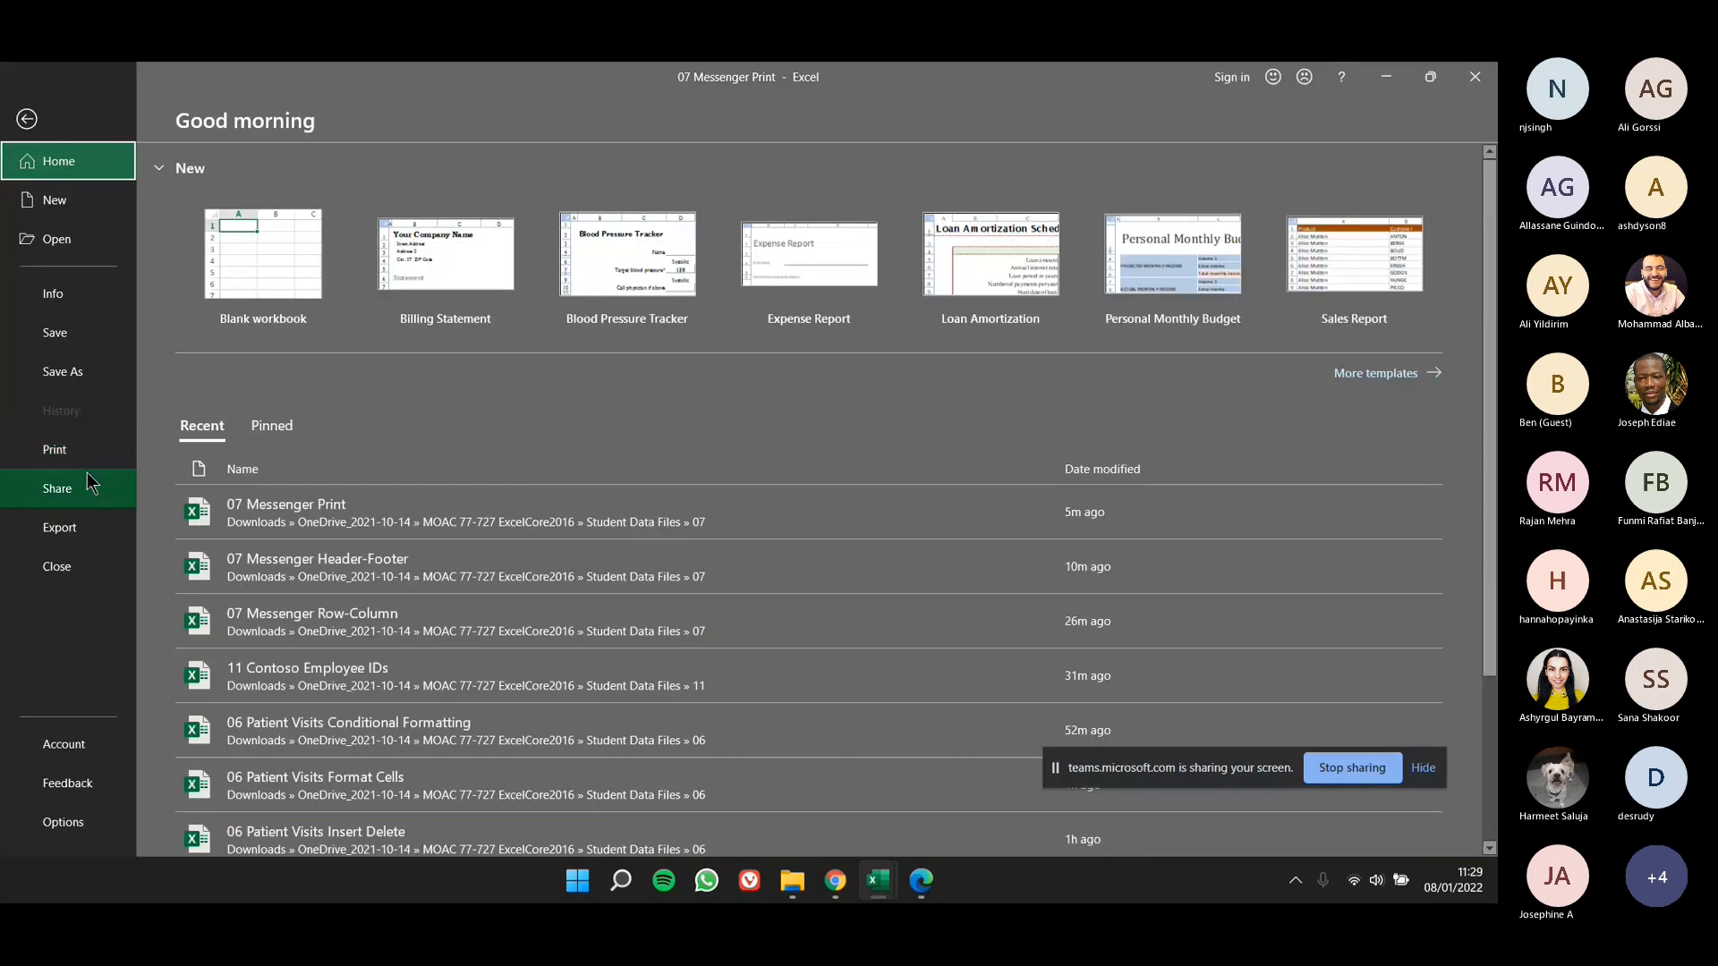
{"action": "left_click", "coordinate": [88, 451]}
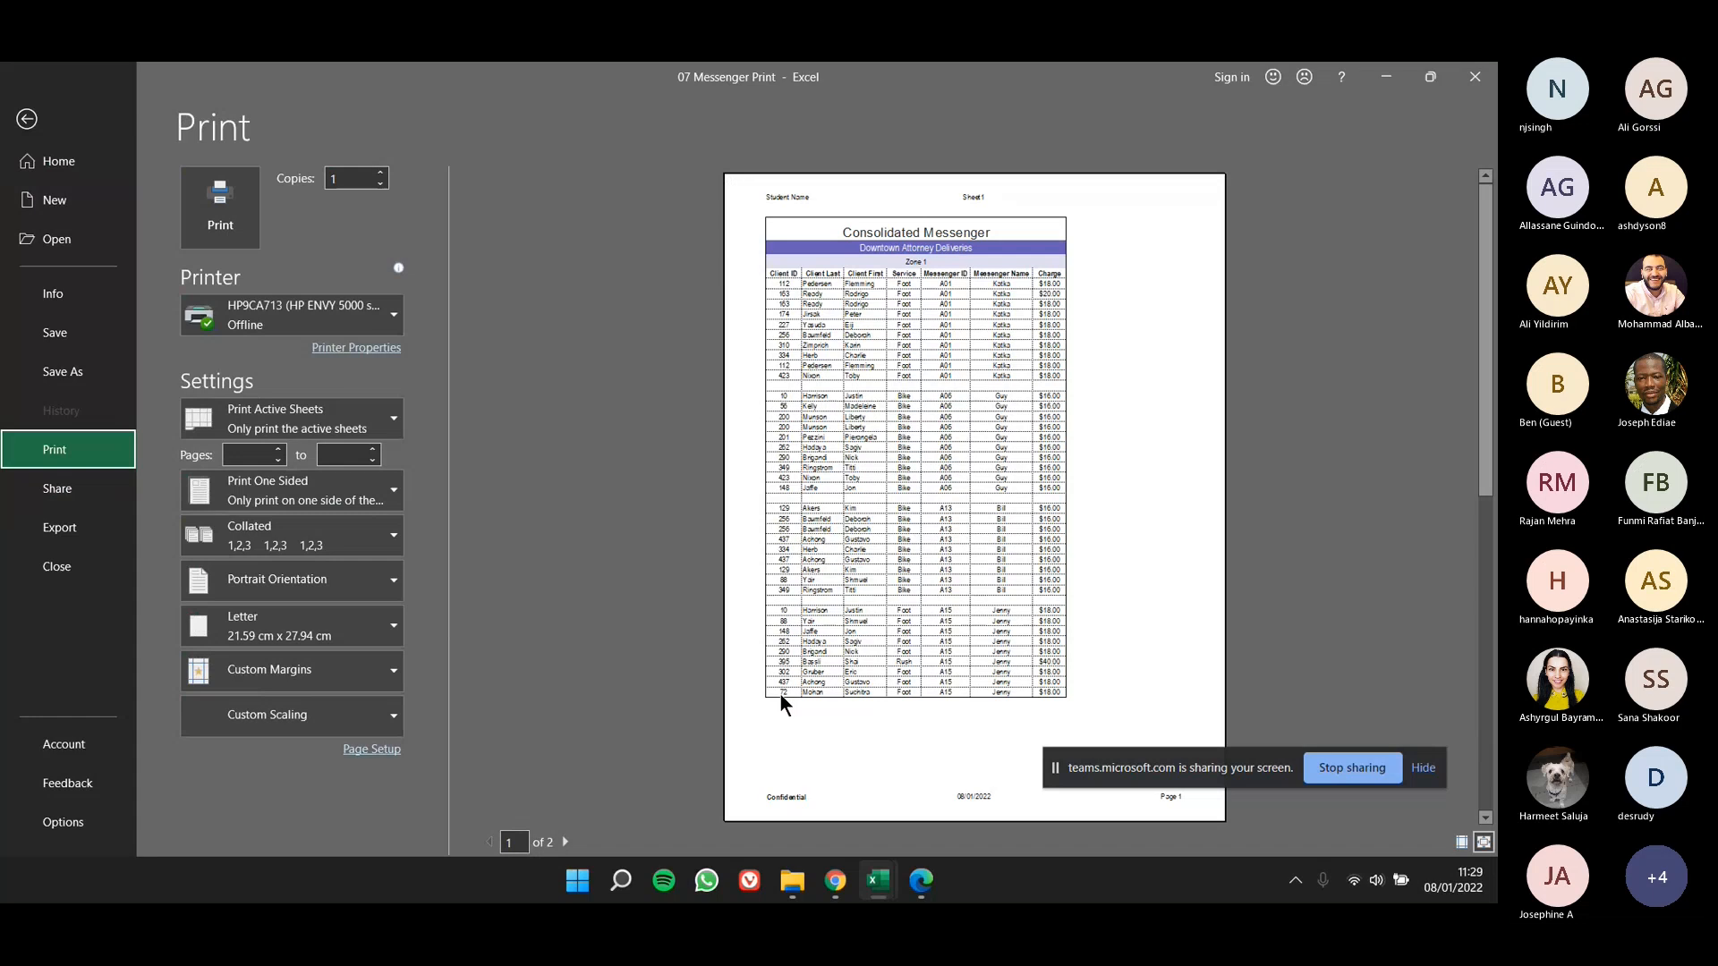
{"action": "left_click", "coordinate": [565, 842]}
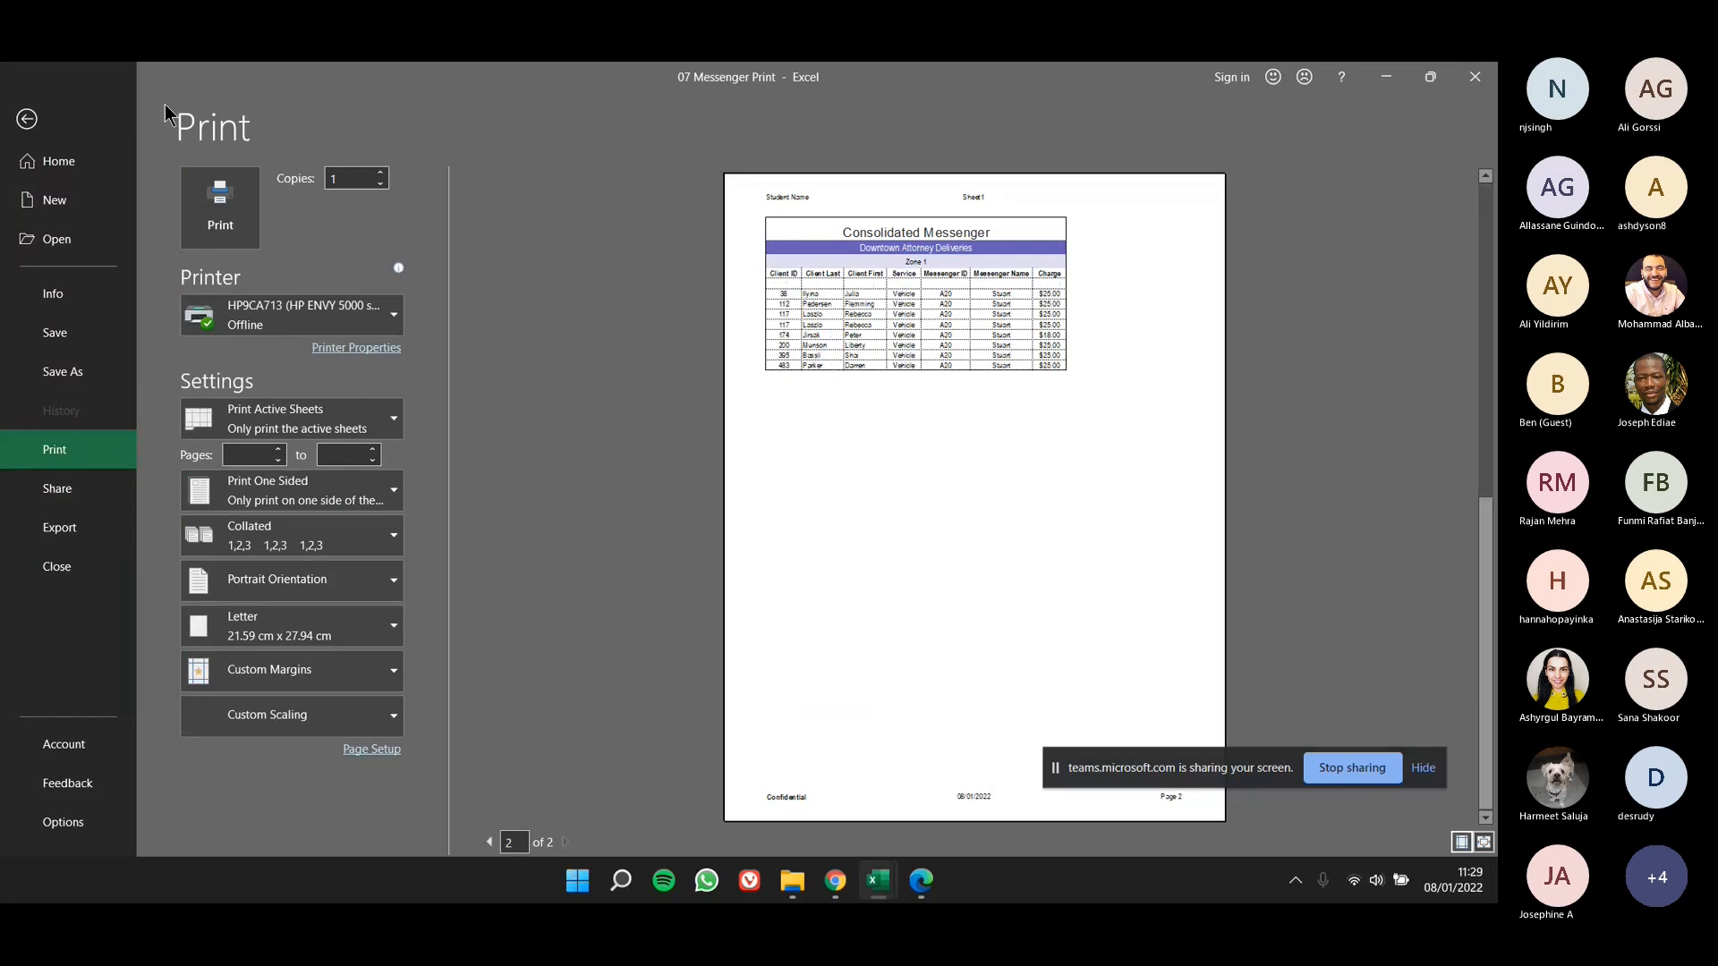
{"action": "left_click", "coordinate": [27, 119]}
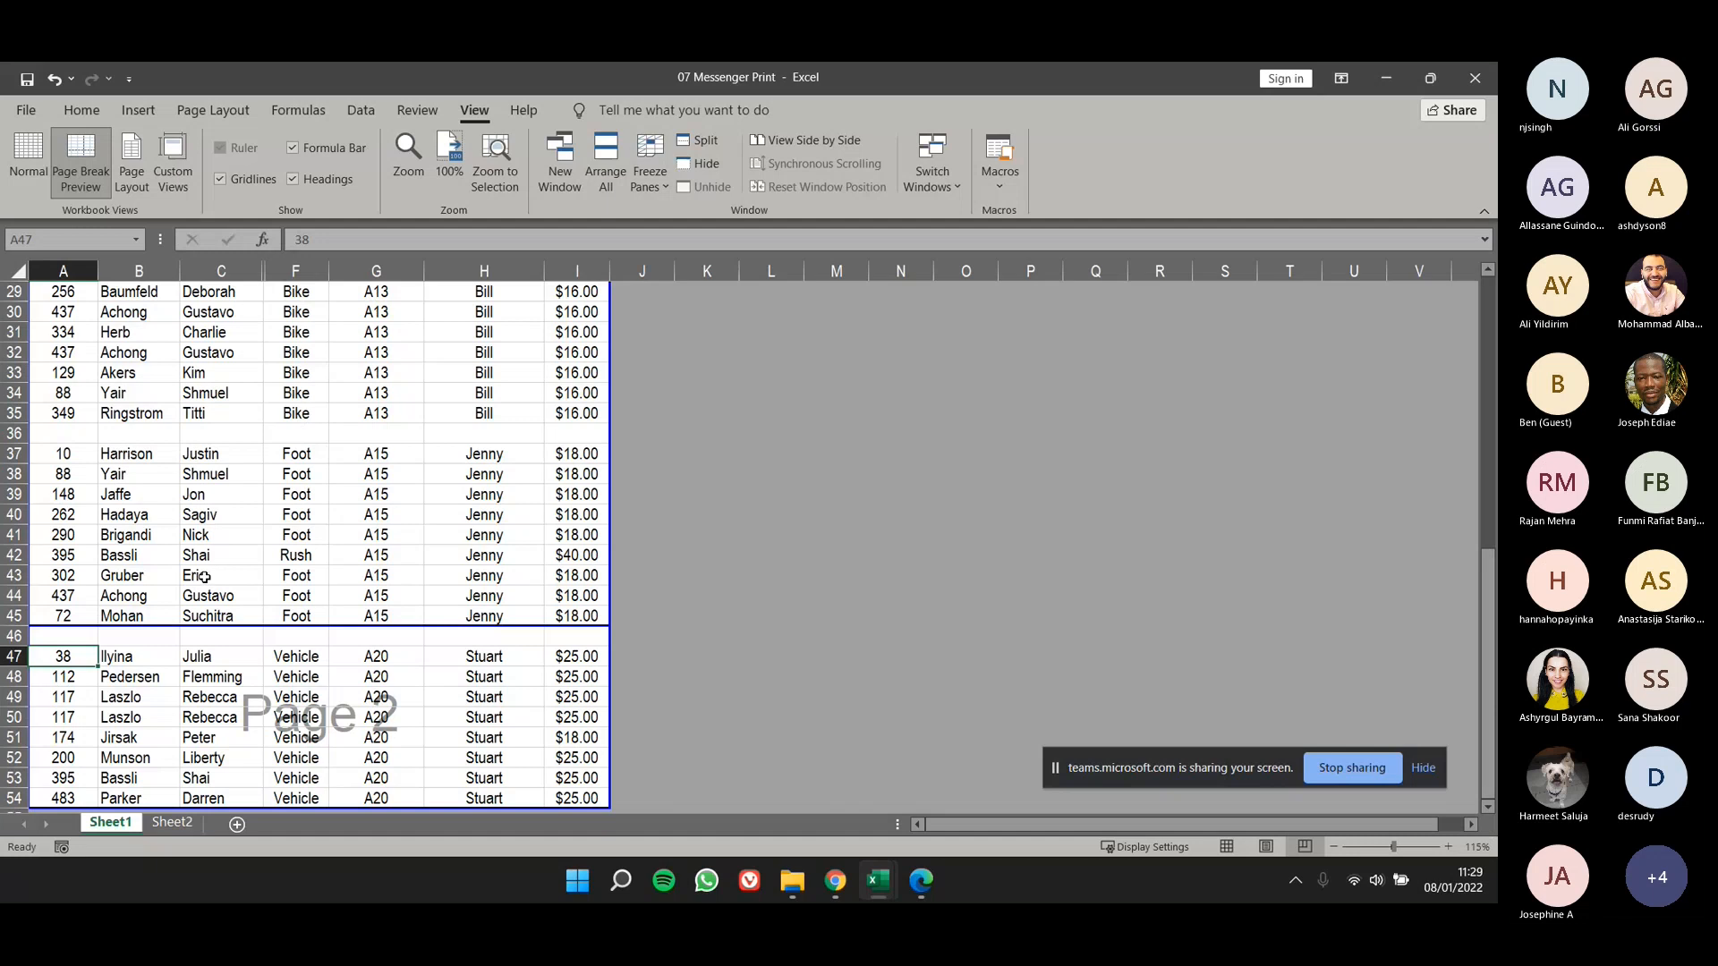
- Move the page break up to between rows 35 and 36, then check both pages in the print preview
{"action": "scroll", "coordinate": [212, 577], "scroll_direction": "down", "scroll_amount": 3}
{"action": "left_click_drag", "start_coordinate": [119, 696], "coordinate": [137, 578]}
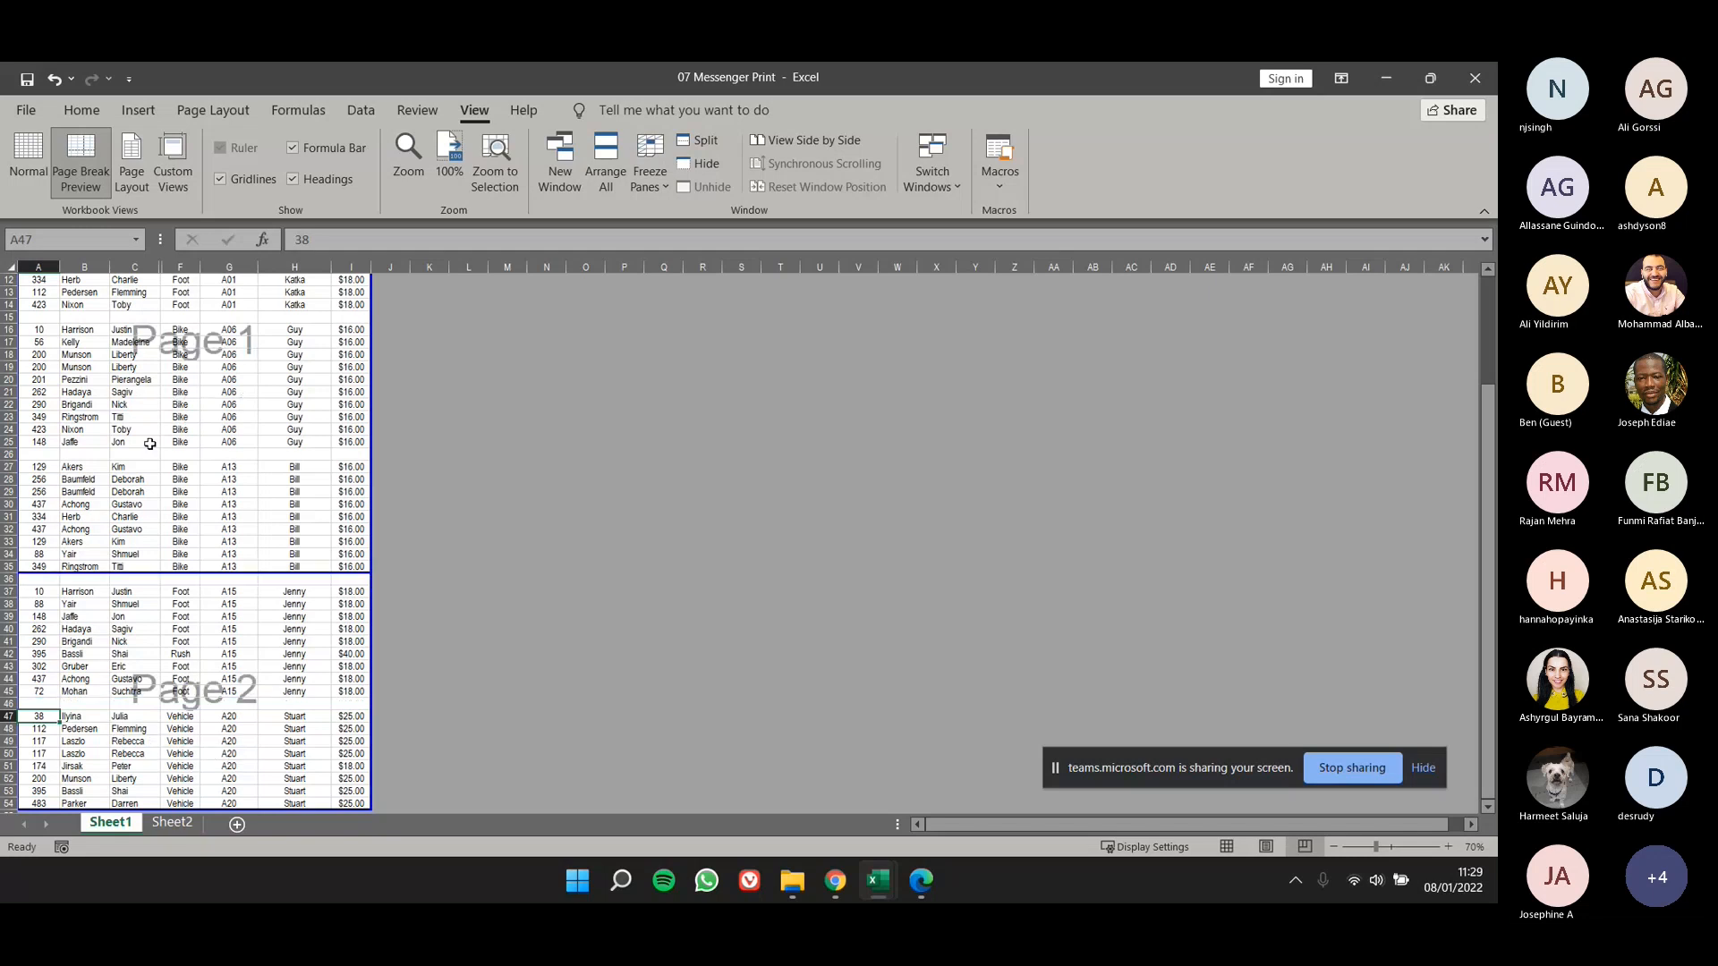
{"action": "left_click", "coordinate": [24, 107]}
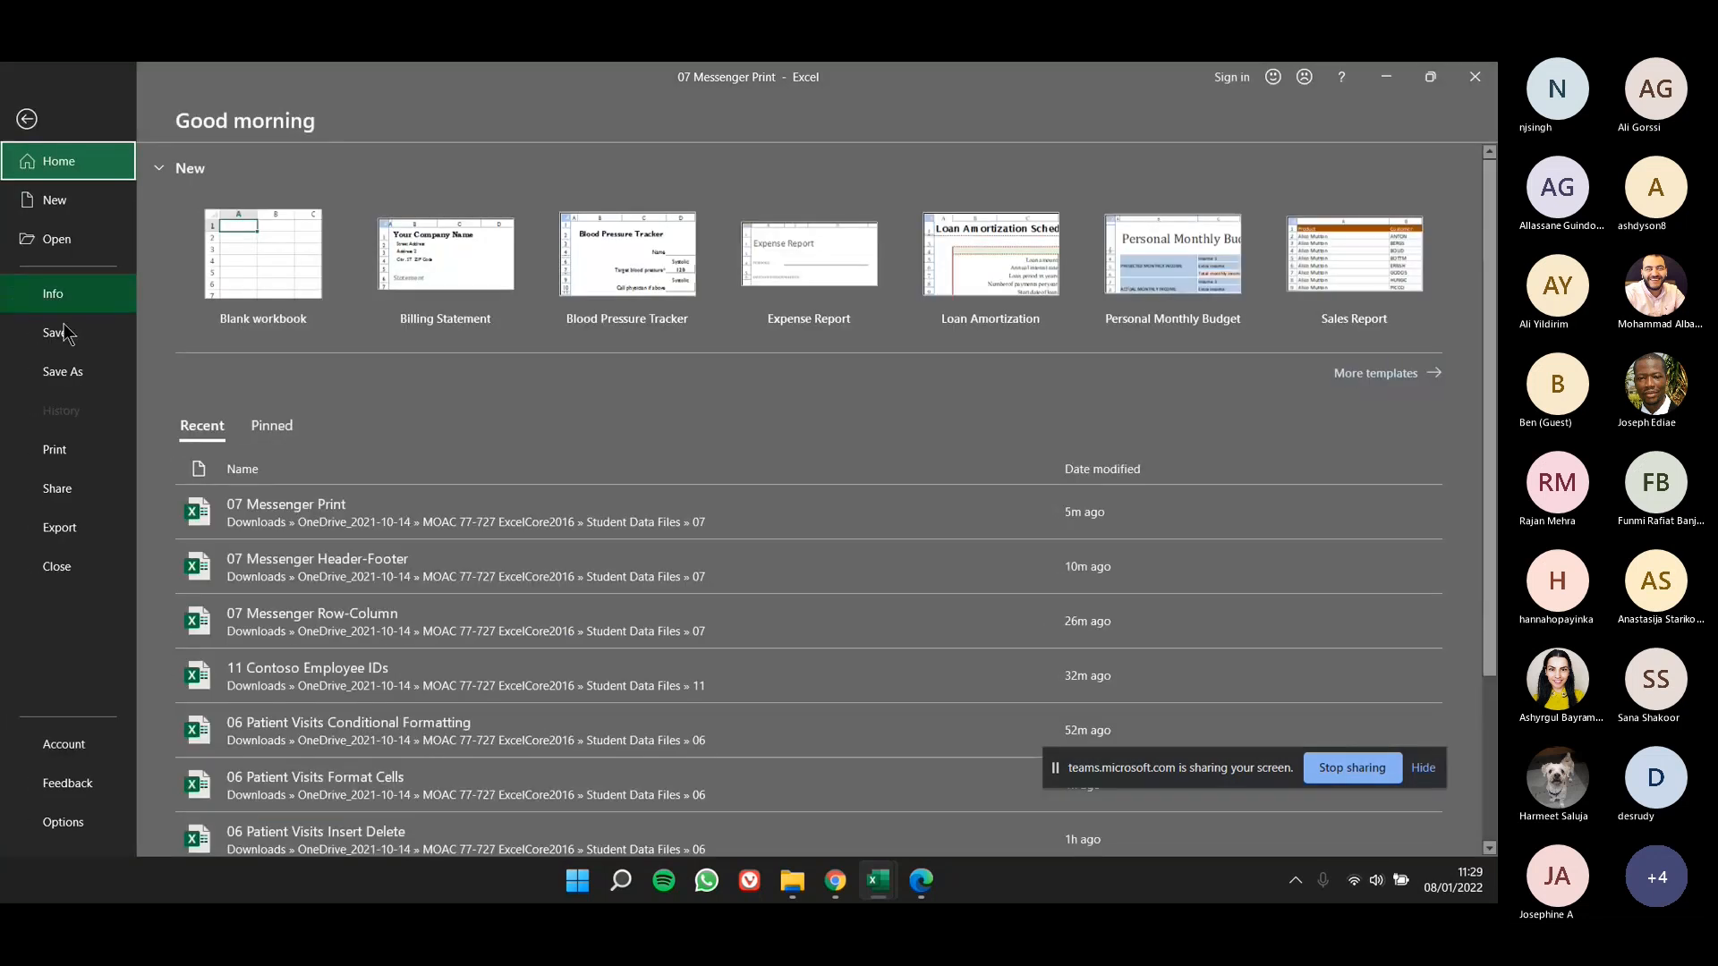
{"action": "left_click", "coordinate": [82, 454]}
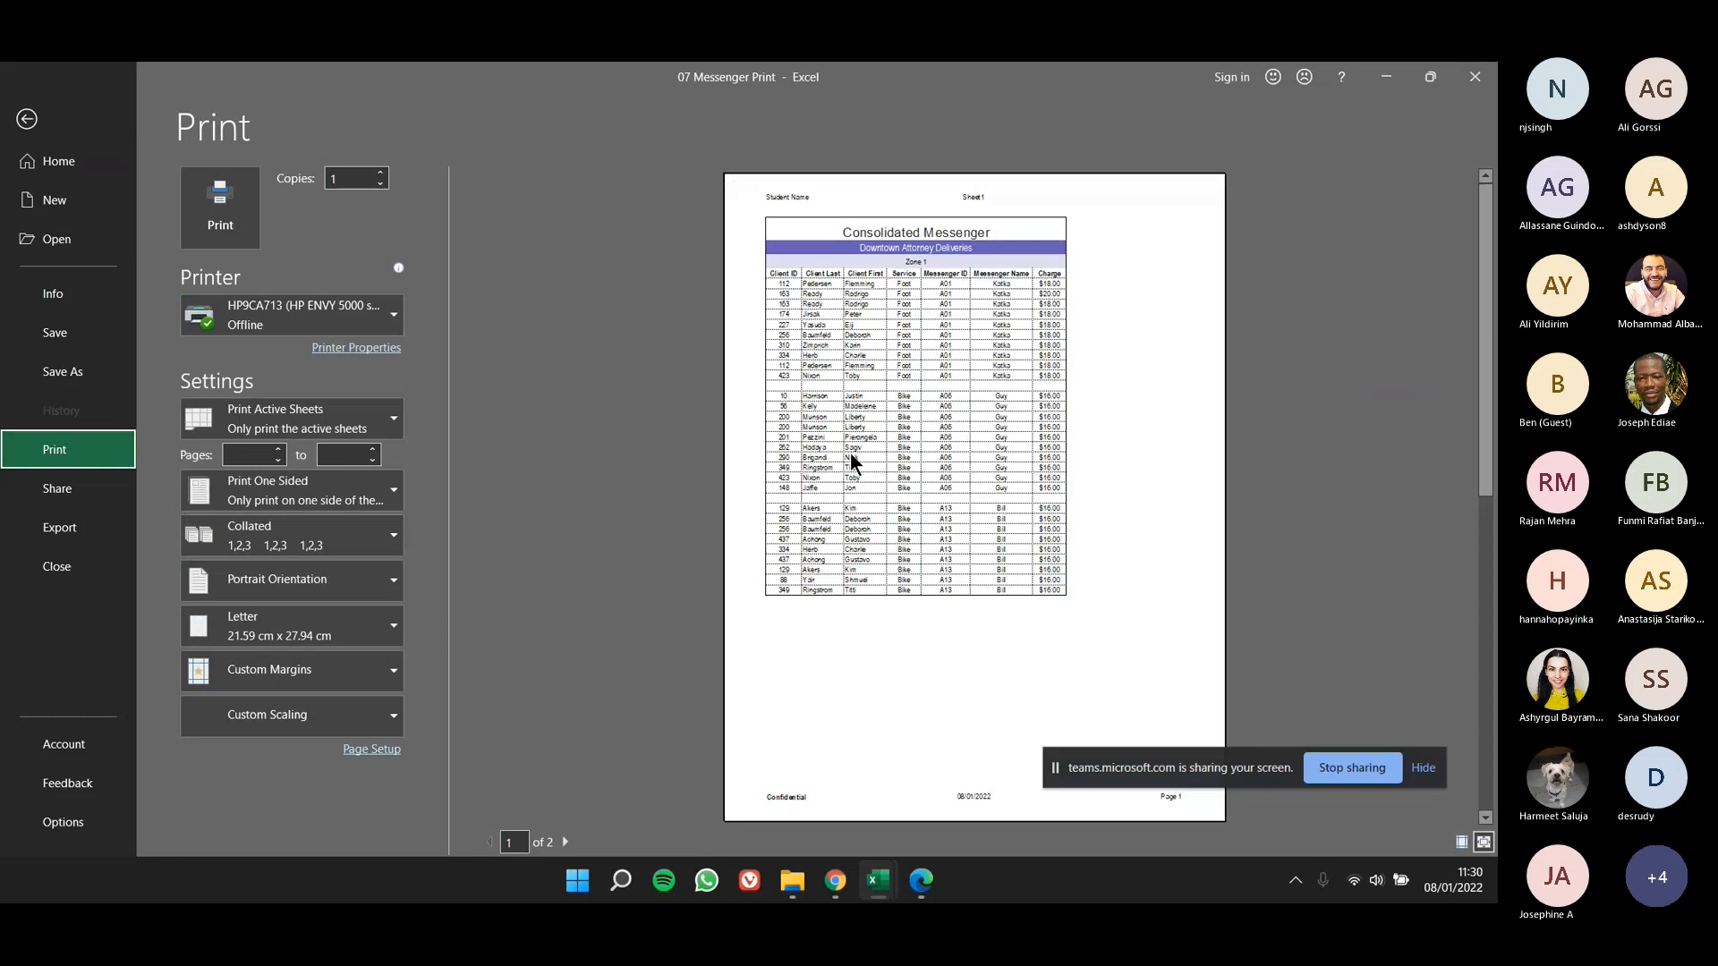
{"action": "left_click", "coordinate": [565, 842]}
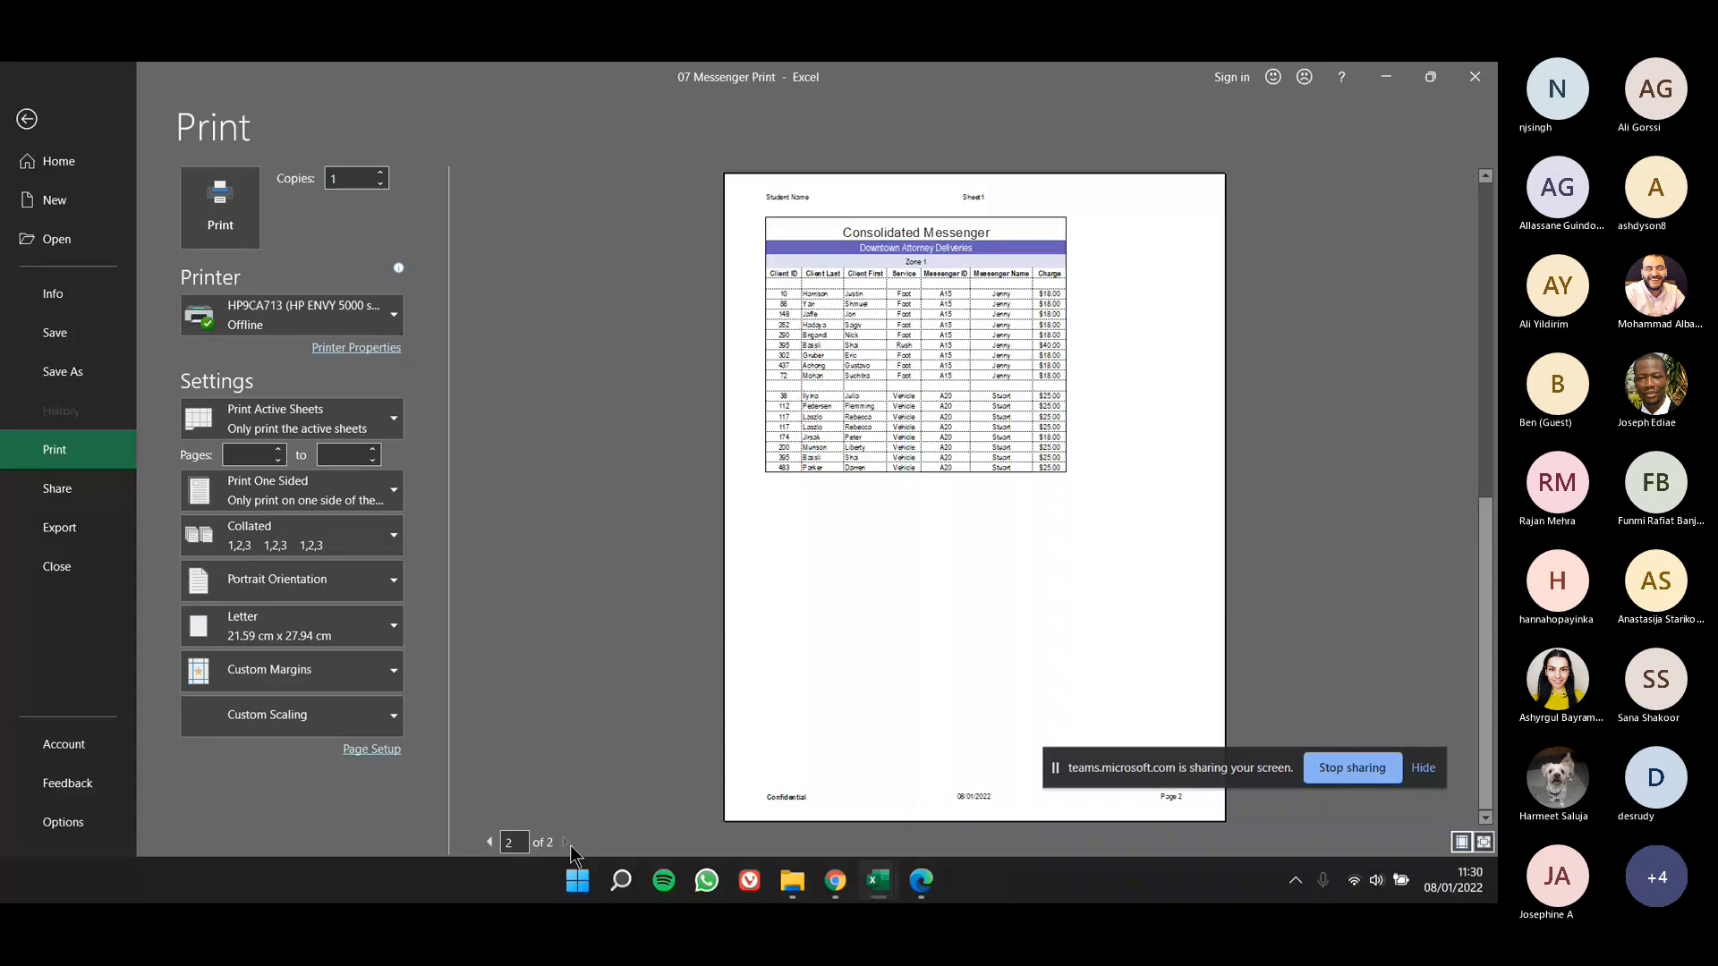
{"action": "left_click", "coordinate": [489, 842]}
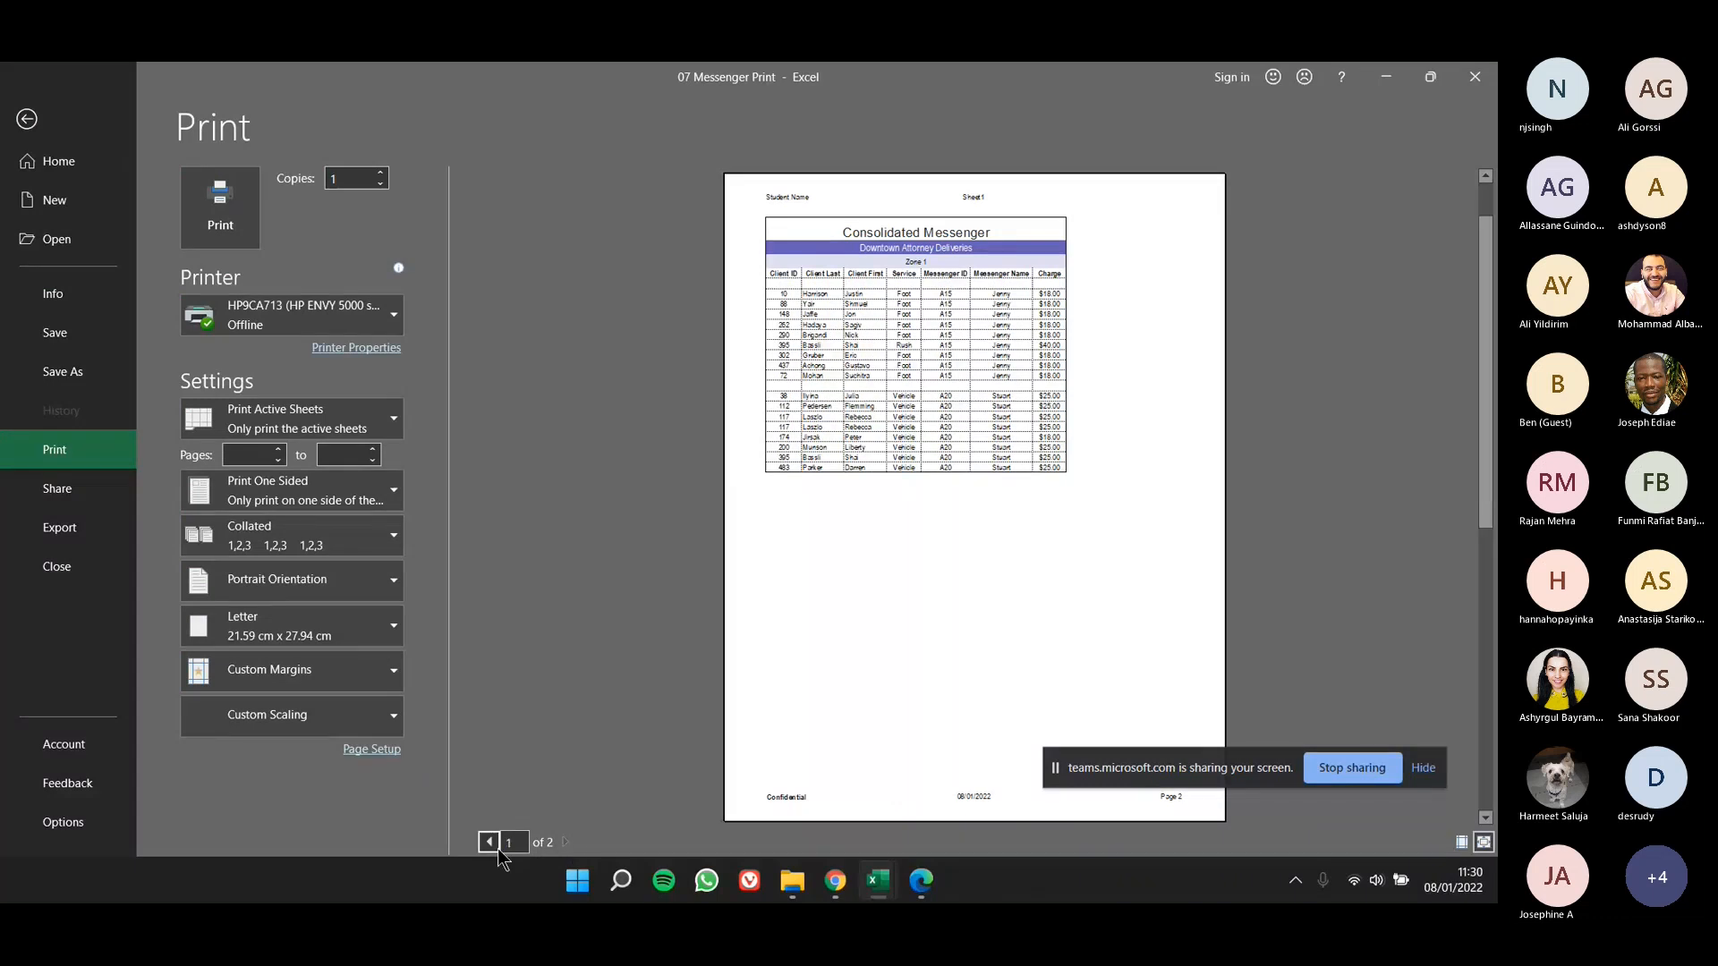
{"action": "left_click", "coordinate": [36, 120]}
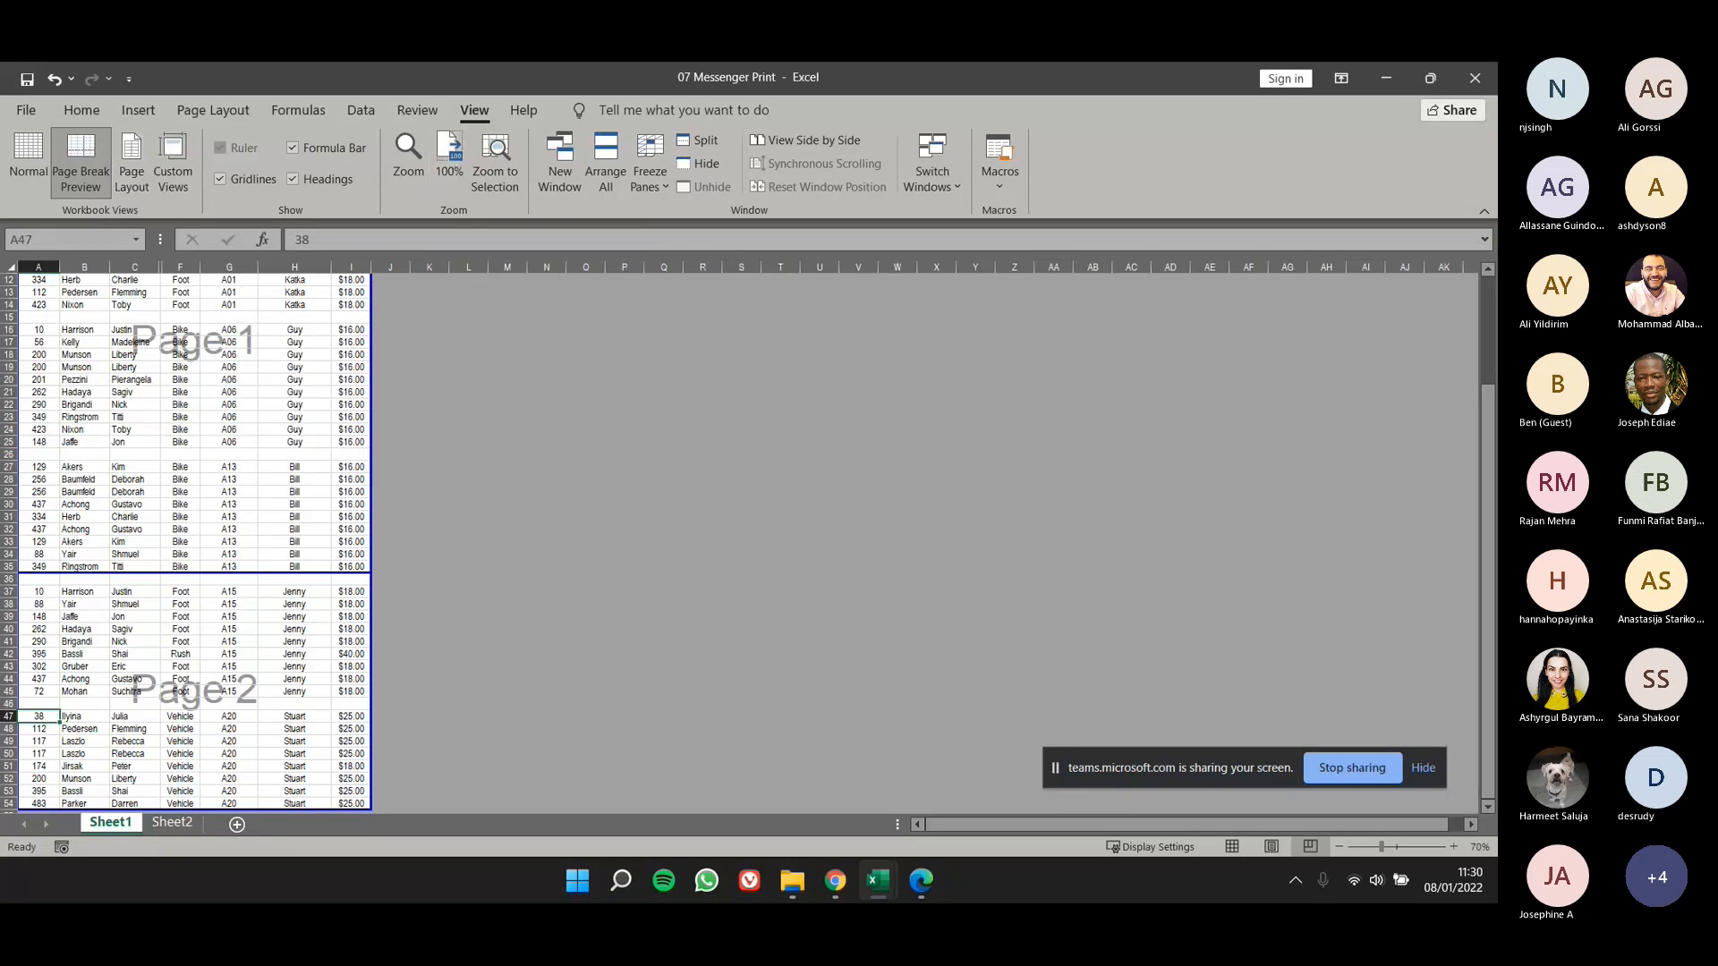
- Set the printout to Landscape Orientation and its scaling to Fit All Columns on One Page
{"action": "left_click", "coordinate": [41, 109]}
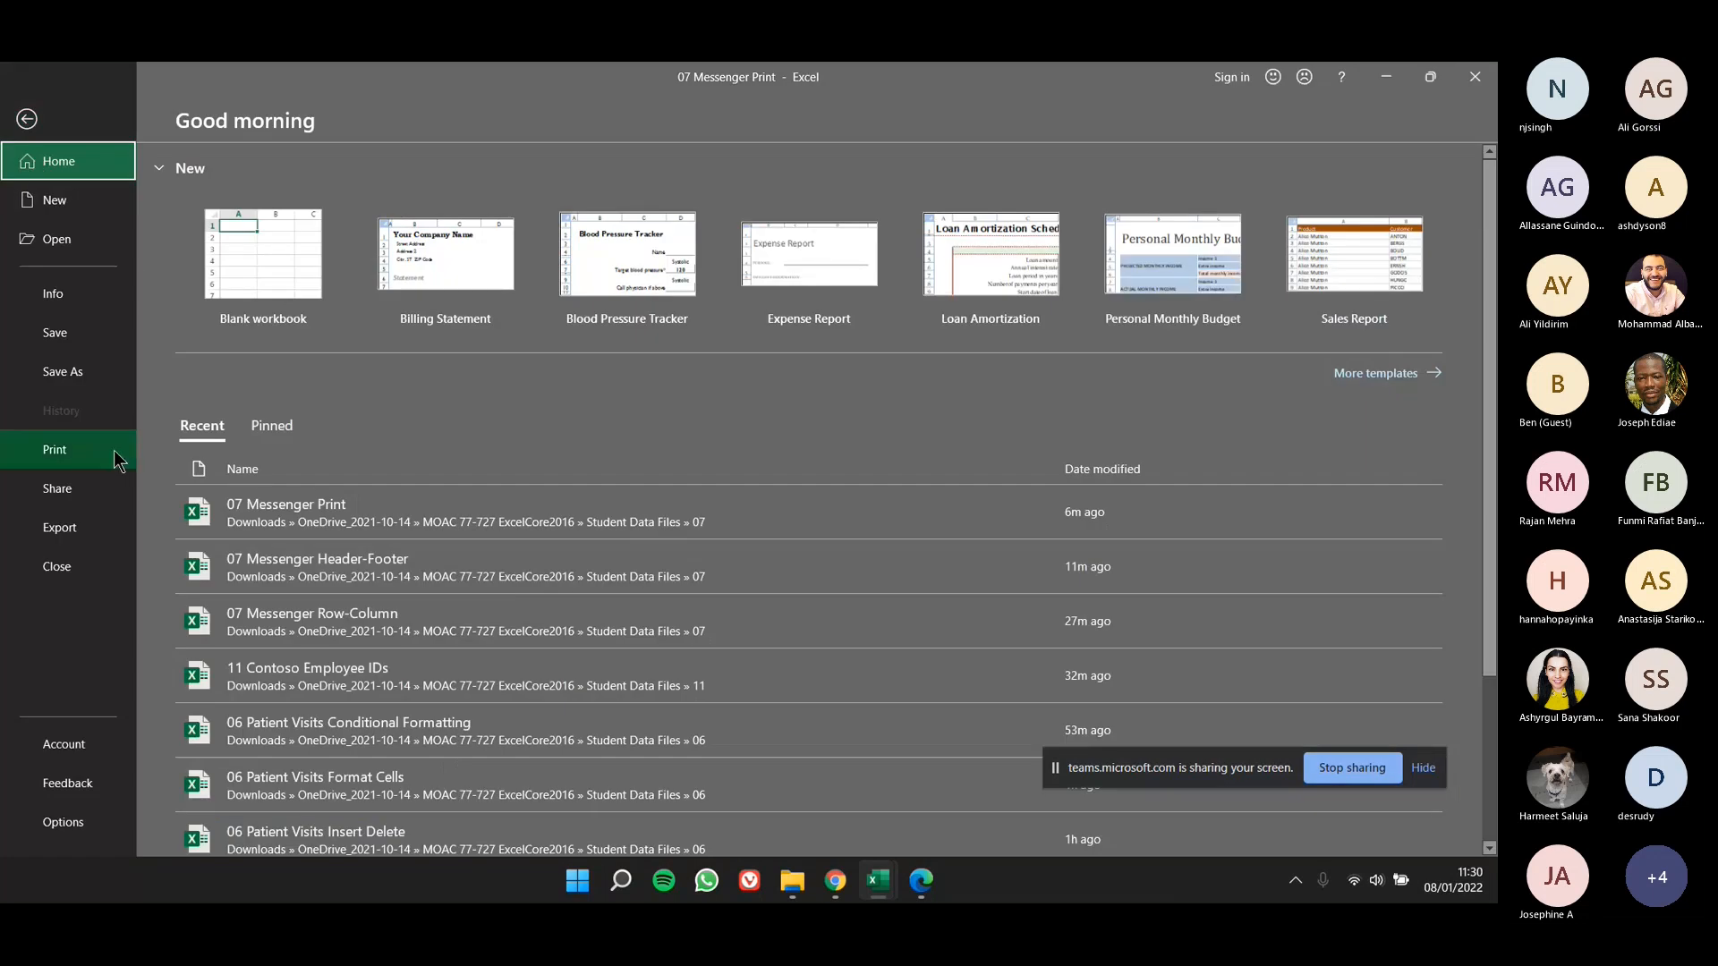
{"action": "left_click", "coordinate": [80, 449]}
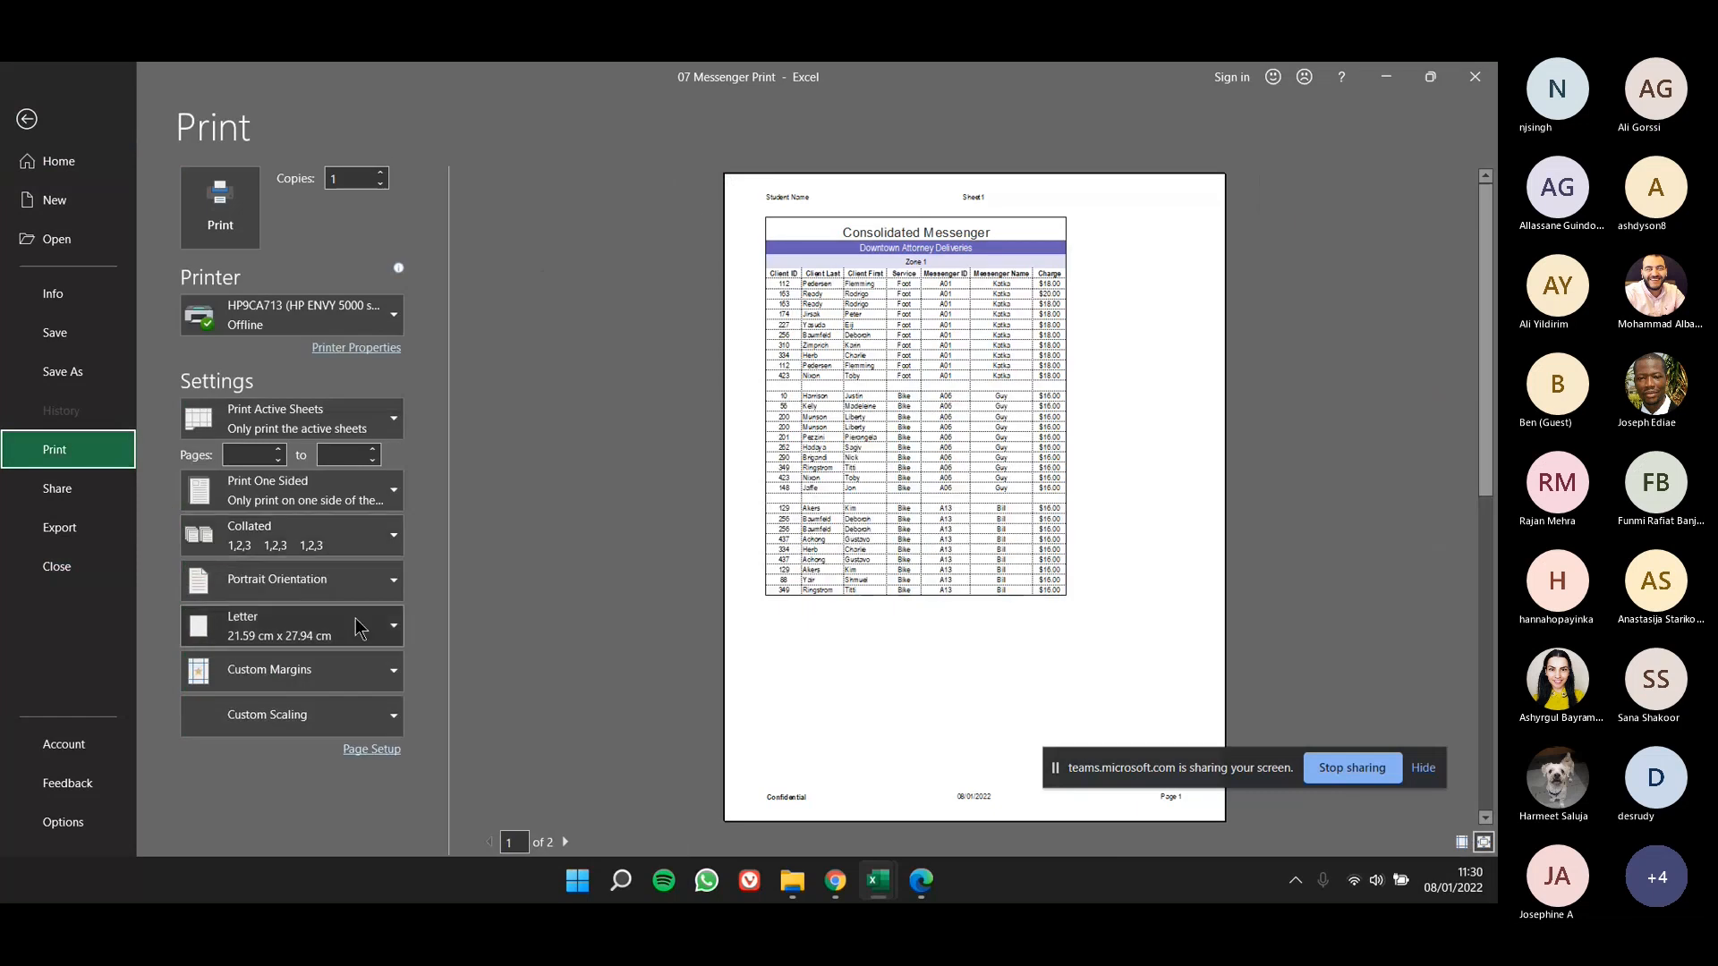
{"action": "left_click", "coordinate": [341, 592]}
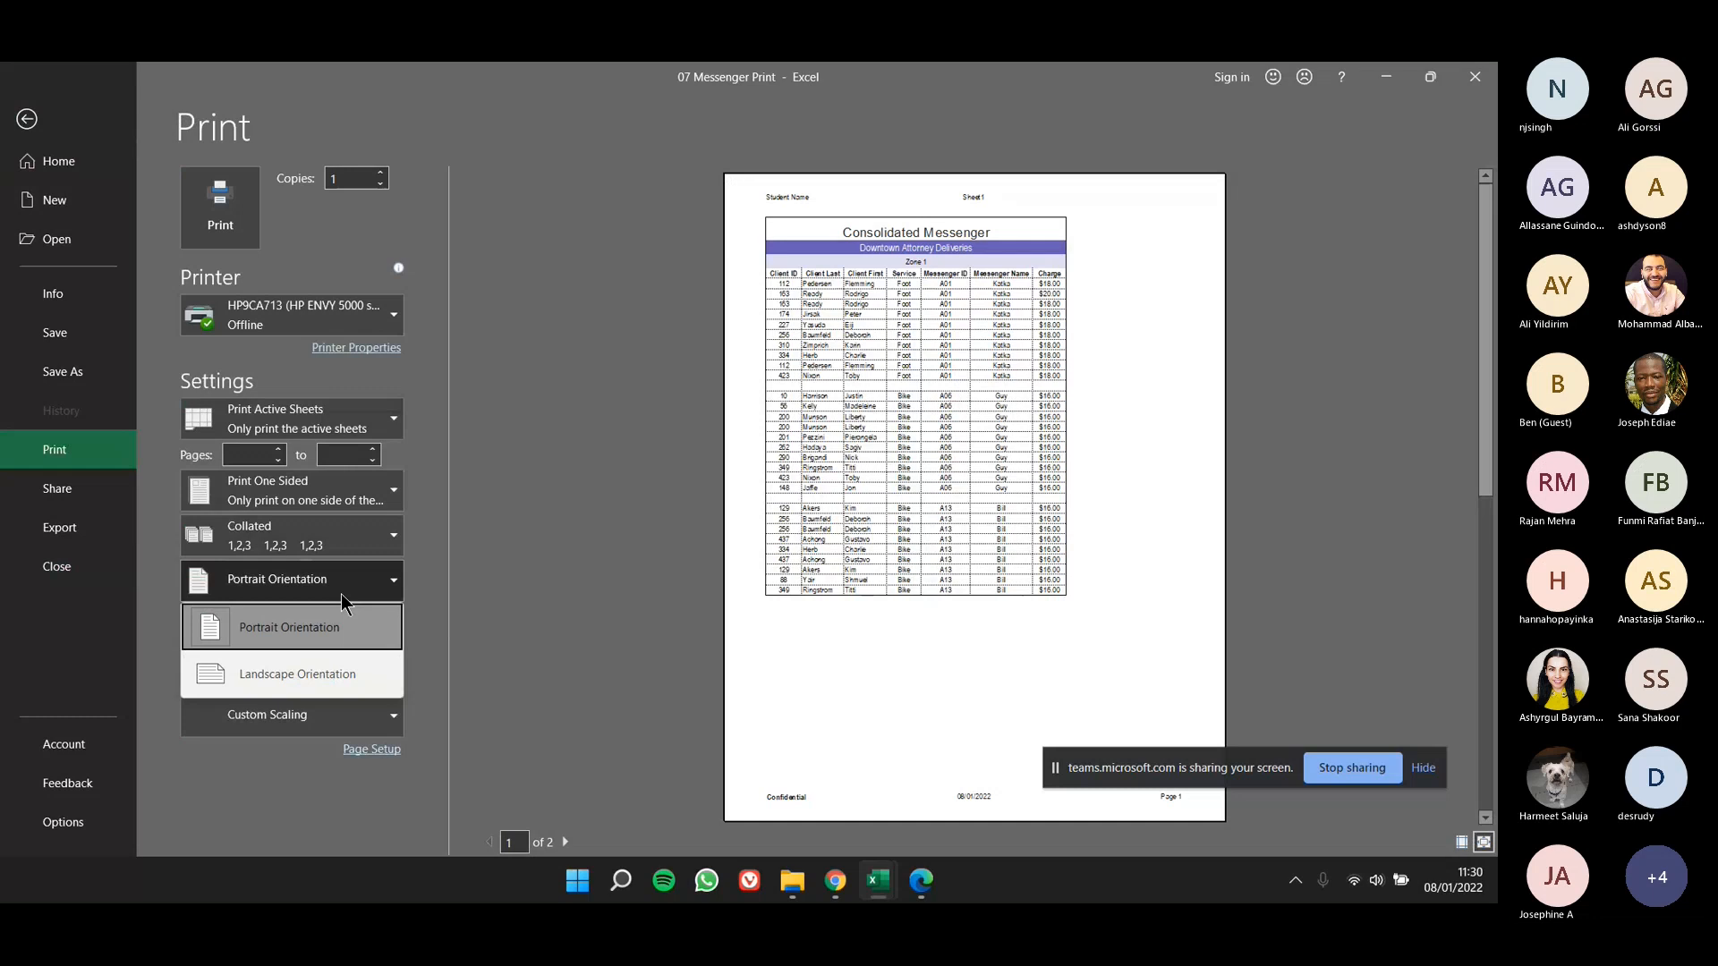
{"action": "left_click", "coordinate": [343, 676]}
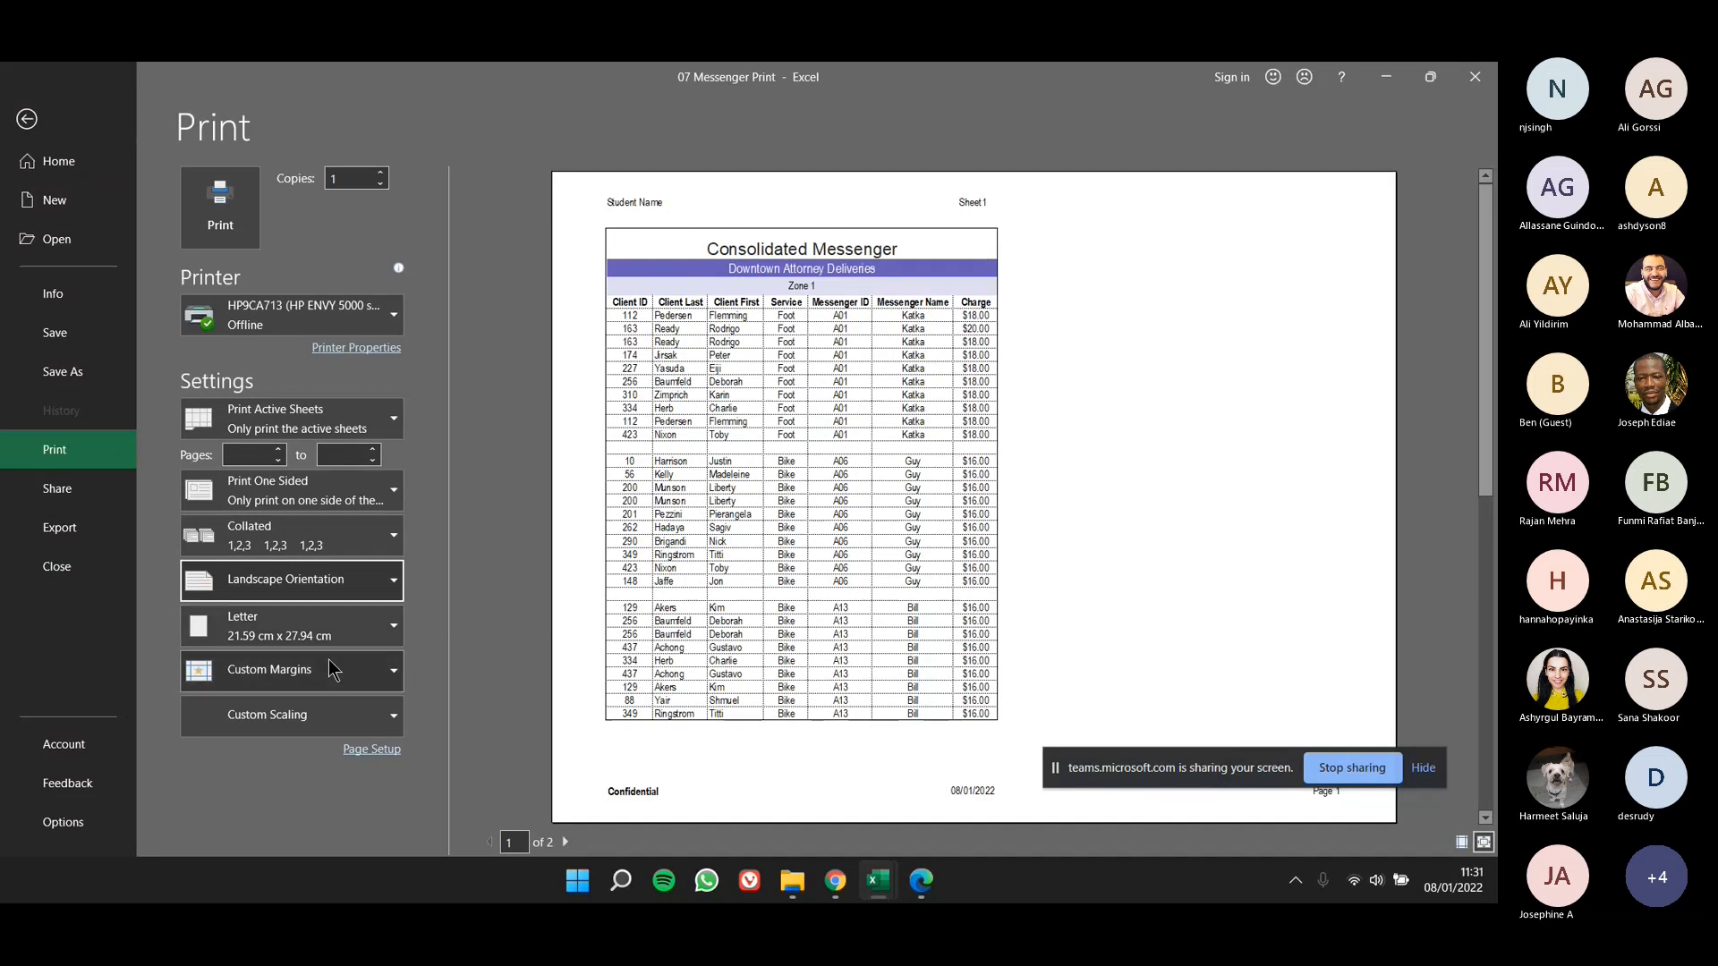
{"action": "left_click", "coordinate": [315, 714]}
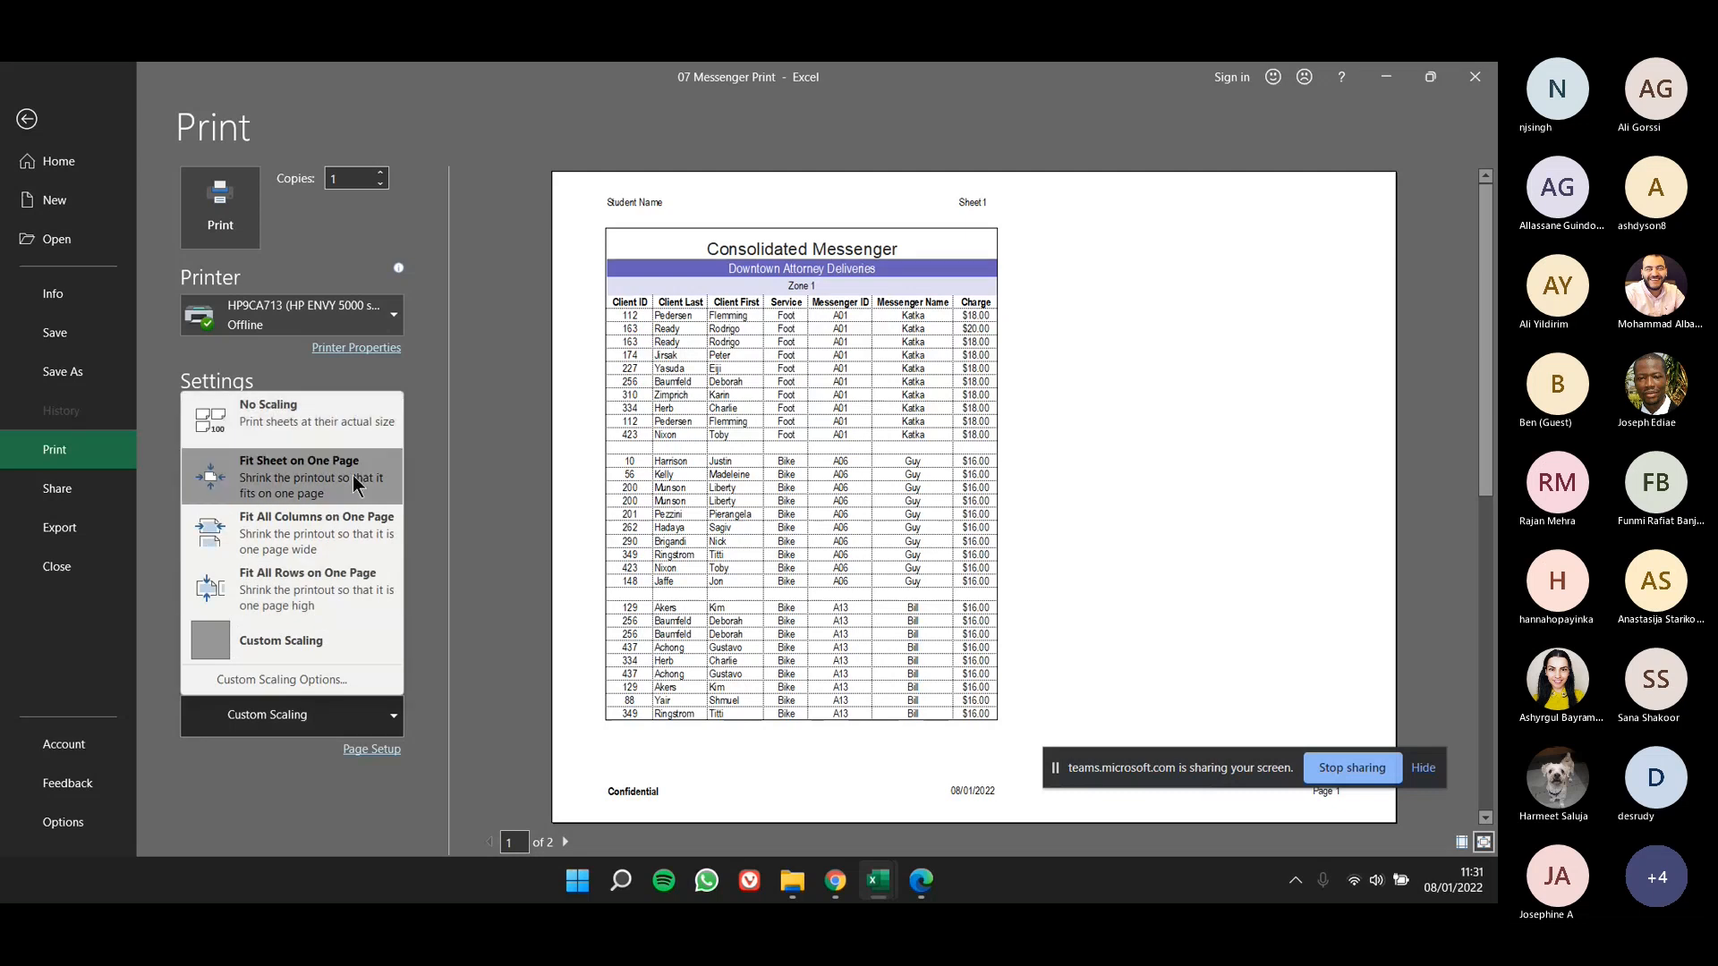
{"action": "left_click", "coordinate": [327, 517]}
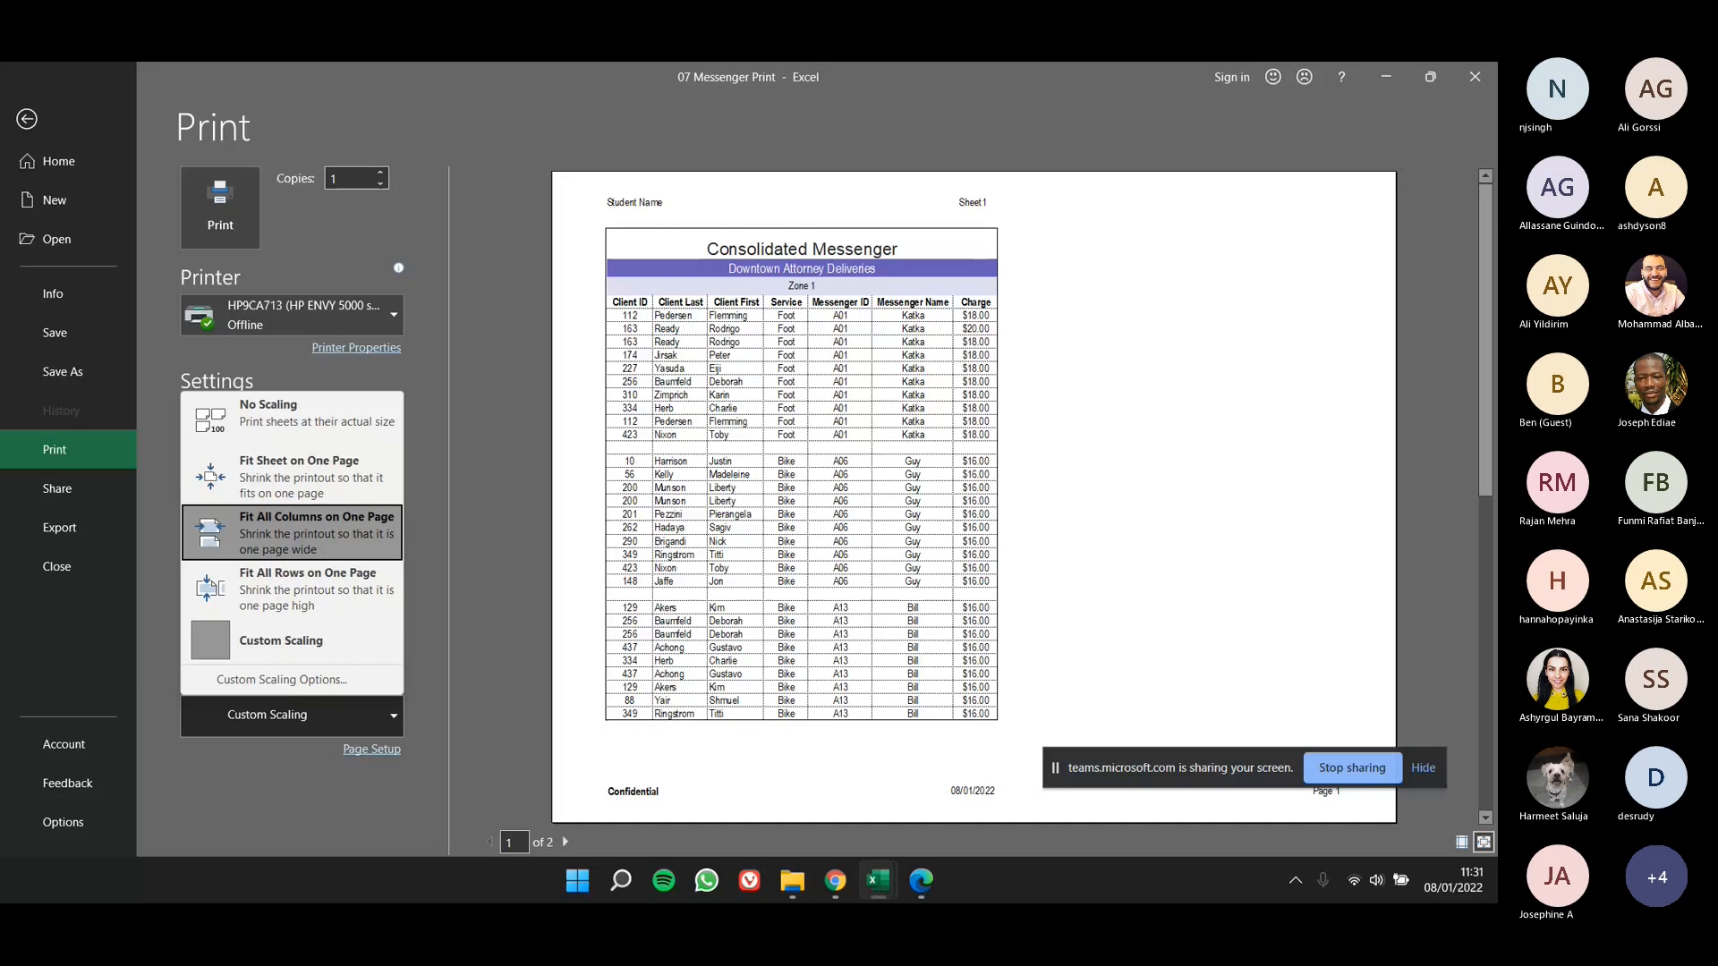
- Dismiss the scaling choices and return from the print preview to the worksheet
{"action": "key", "text": "alt+Tab"}
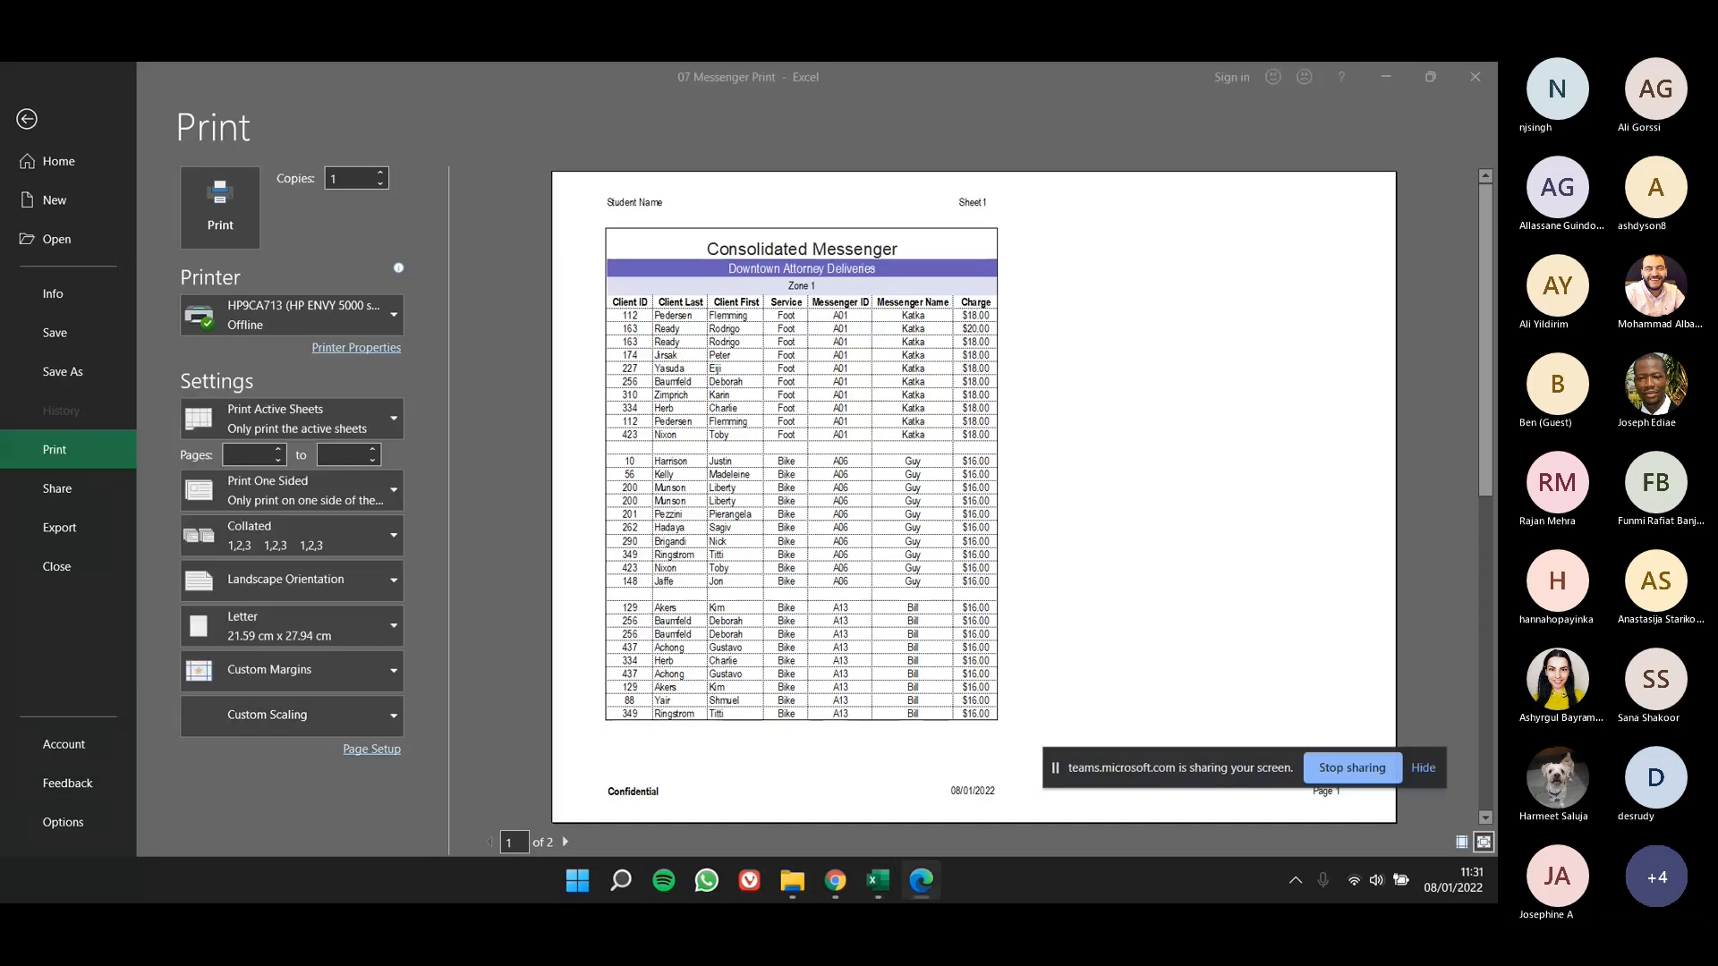
{"action": "key", "text": "alt+Tab"}
{"action": "left_click", "coordinate": [27, 119]}
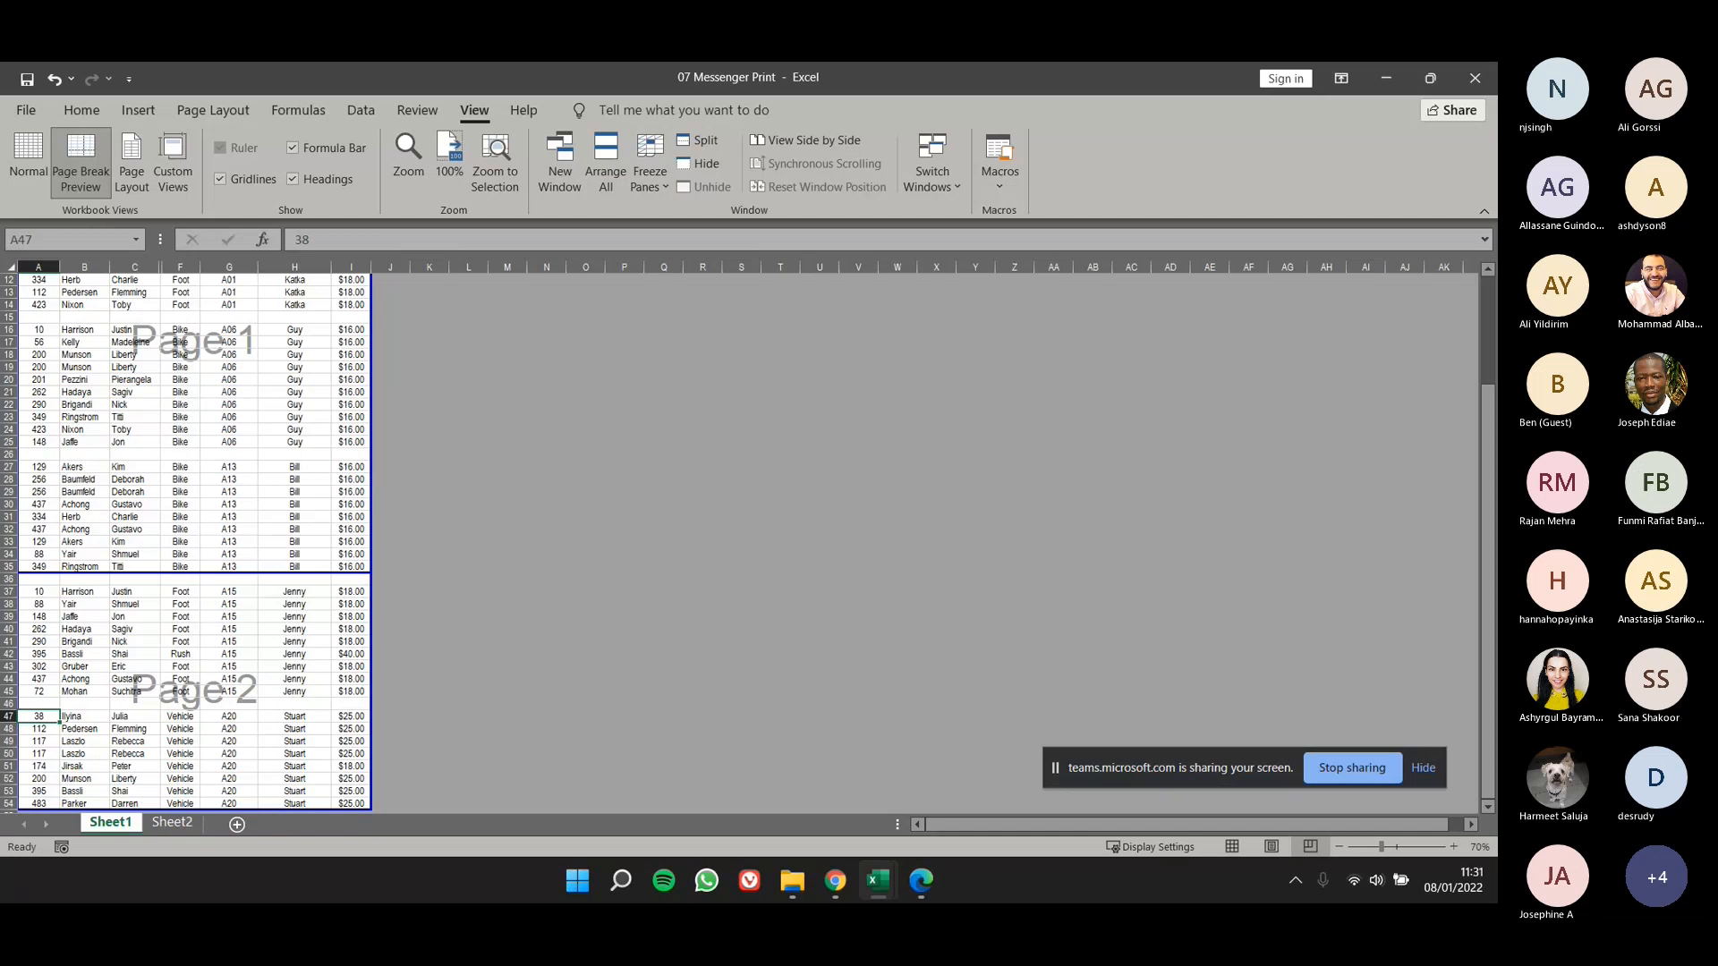
- Switch to the lesson 7 PDF slides in Edge, maximize the window and read the Skill Summary slide on page 55
{"action": "key", "text": "alt+Tab"}
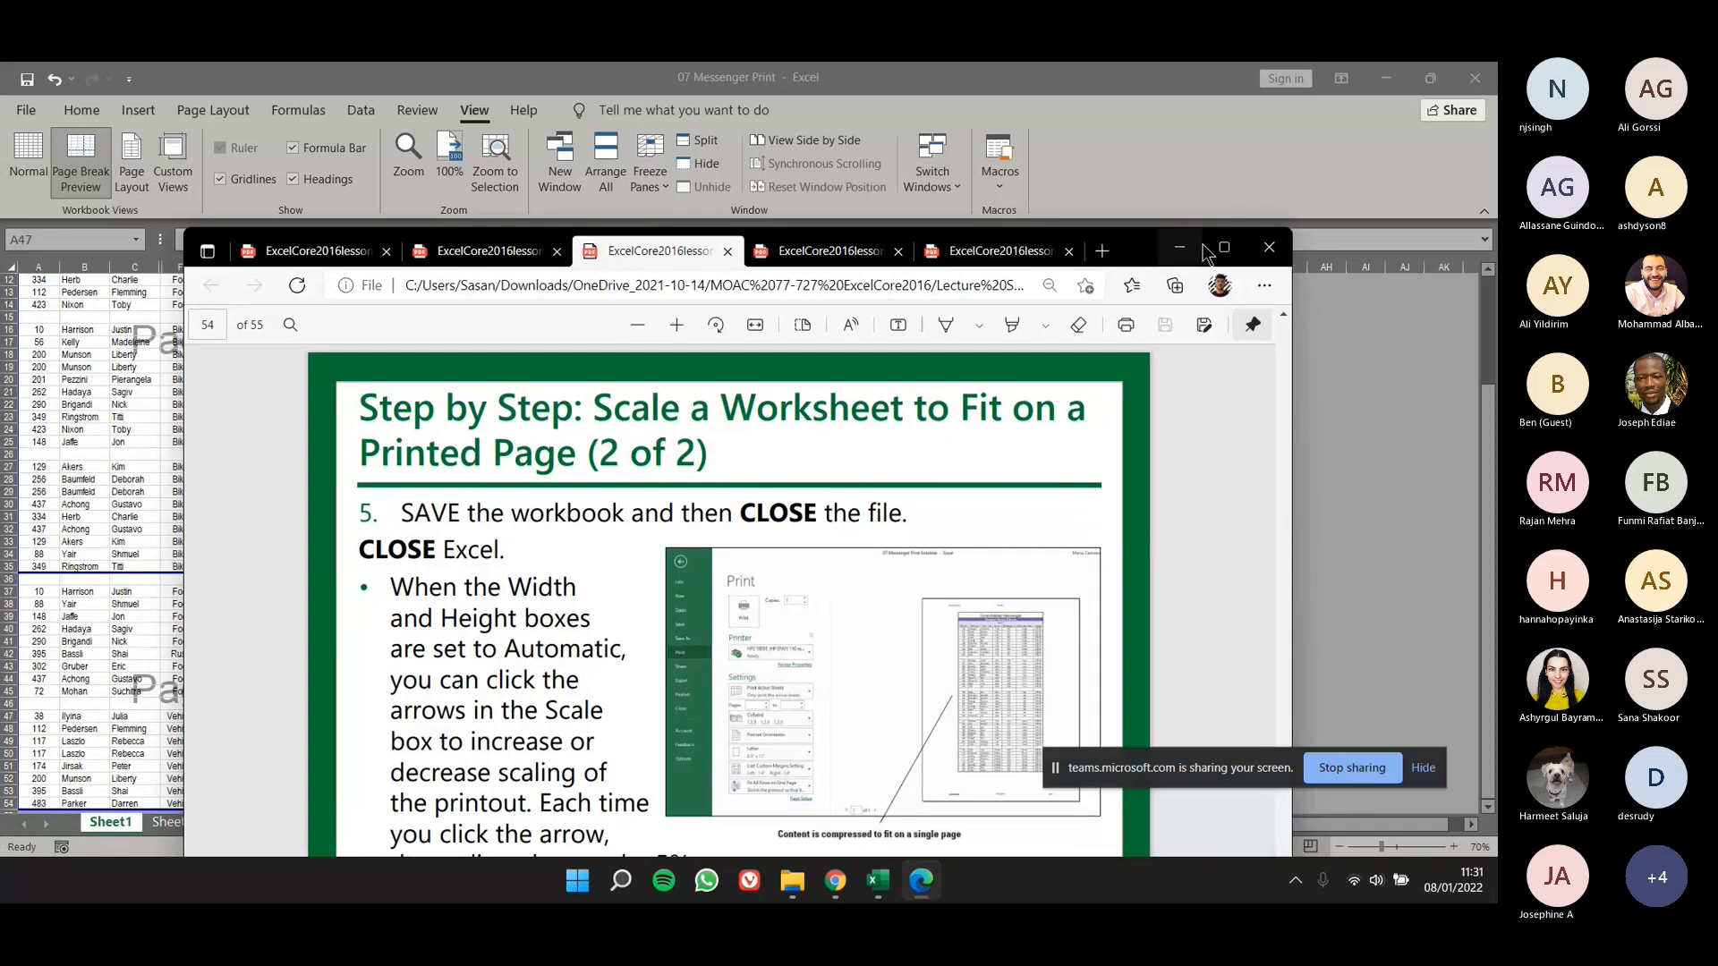
{"action": "left_click", "coordinate": [1224, 248]}
{"action": "scroll", "coordinate": [686, 560], "scroll_direction": "down", "scroll_amount": 6}
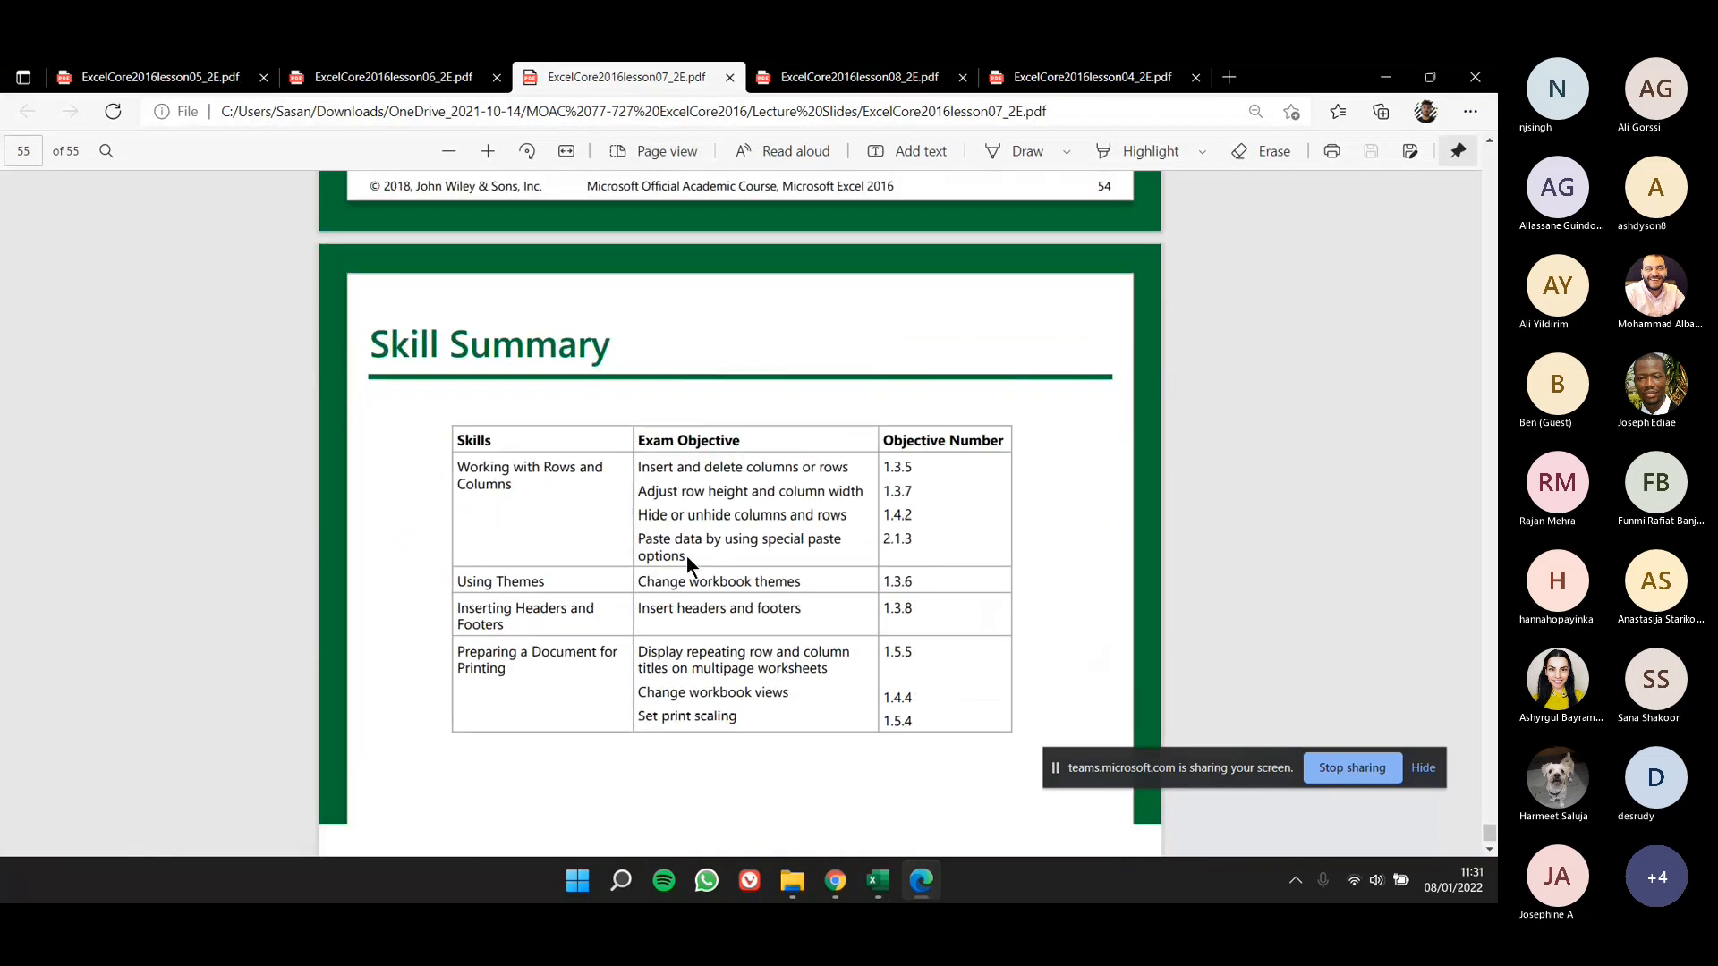
{"action": "scroll", "coordinate": [686, 555], "scroll_direction": "down", "scroll_amount": 1}
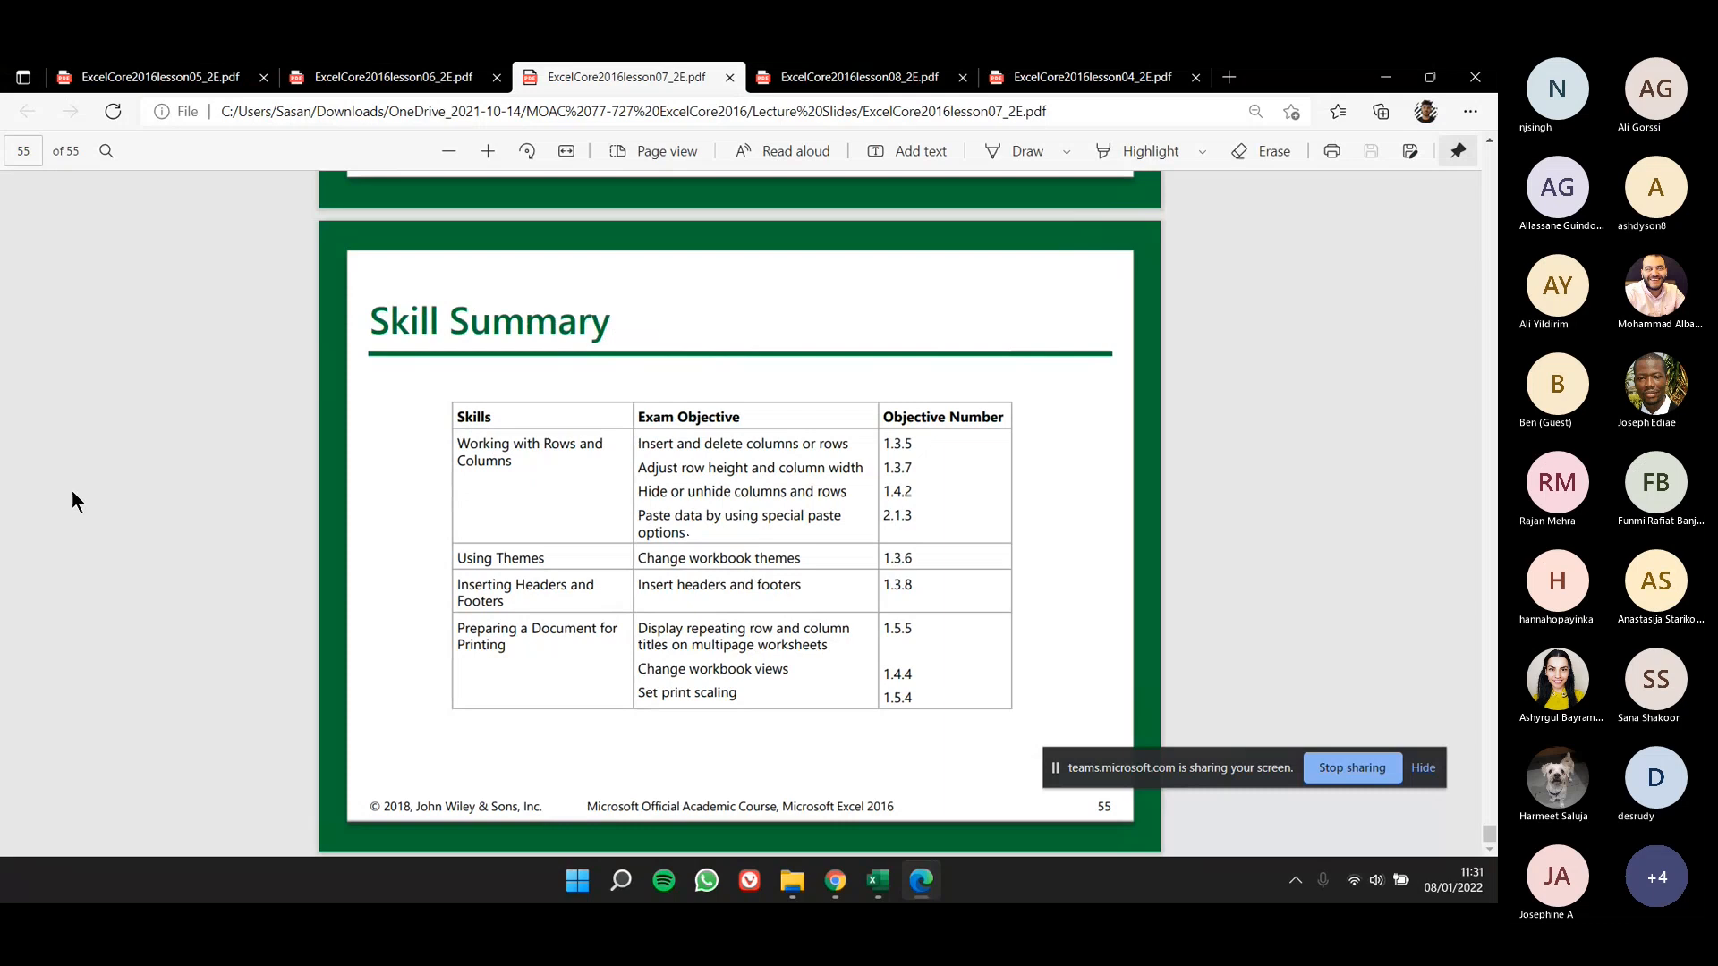
- Minimize the slides to return to Excel and change the worksheet from Page Break Preview to Normal view
{"action": "left_click", "coordinate": [1385, 77]}
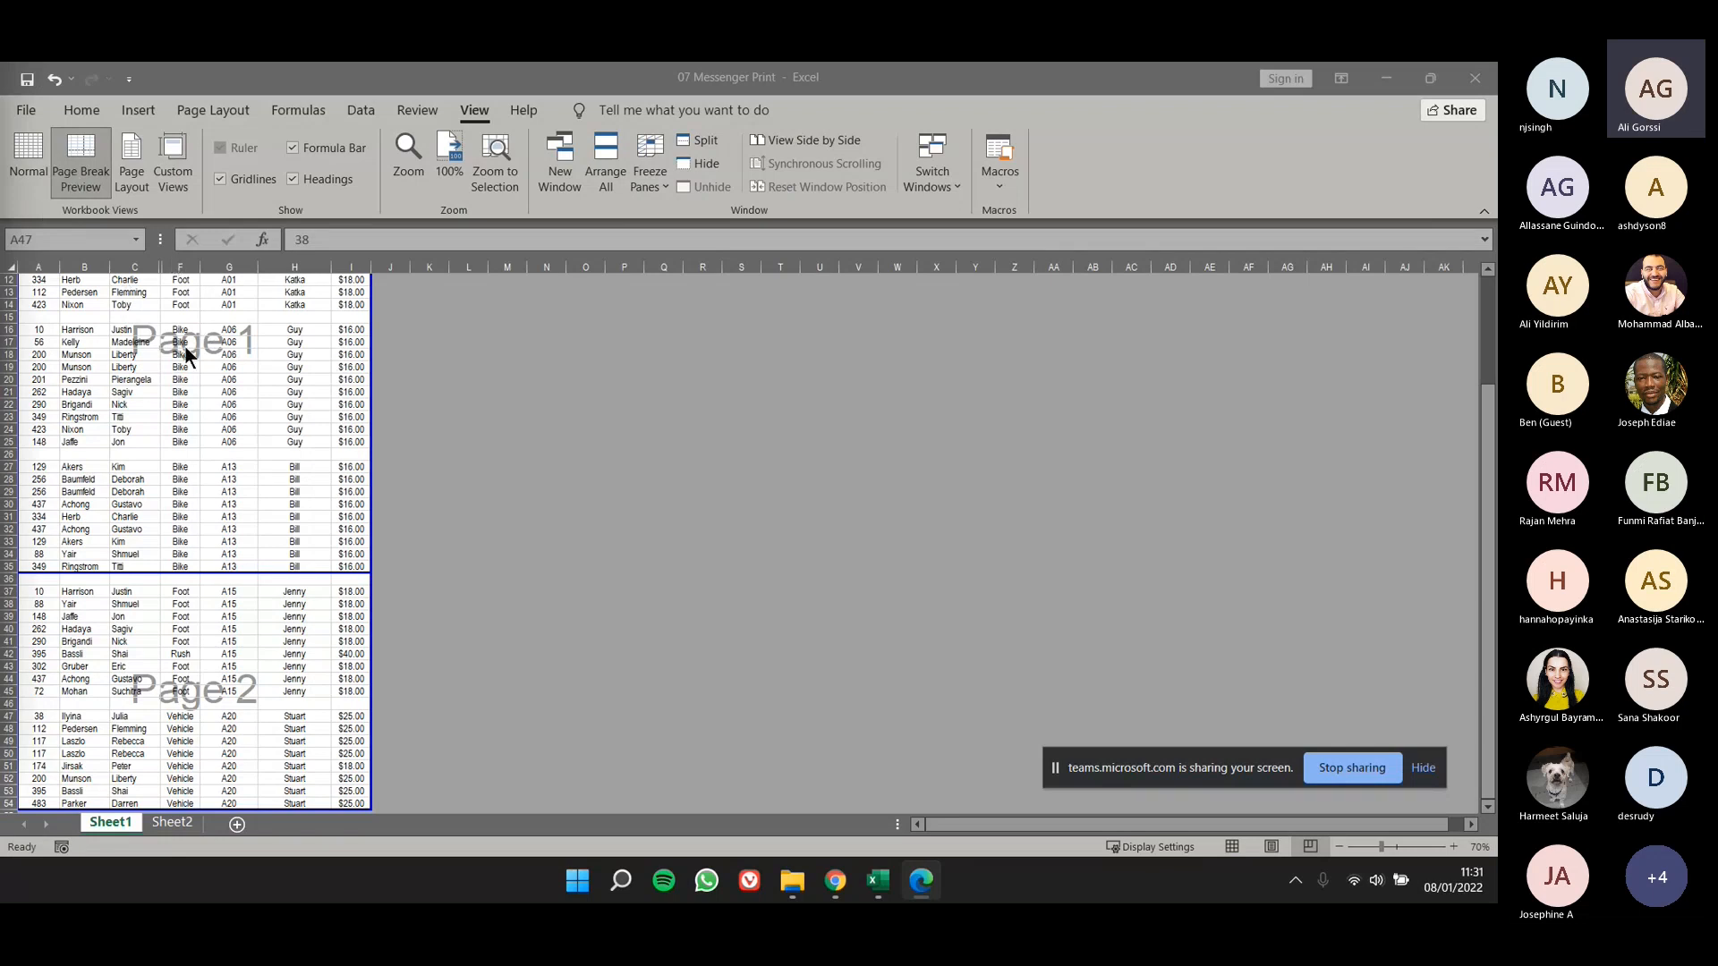
{"action": "left_click", "coordinate": [57, 204]}
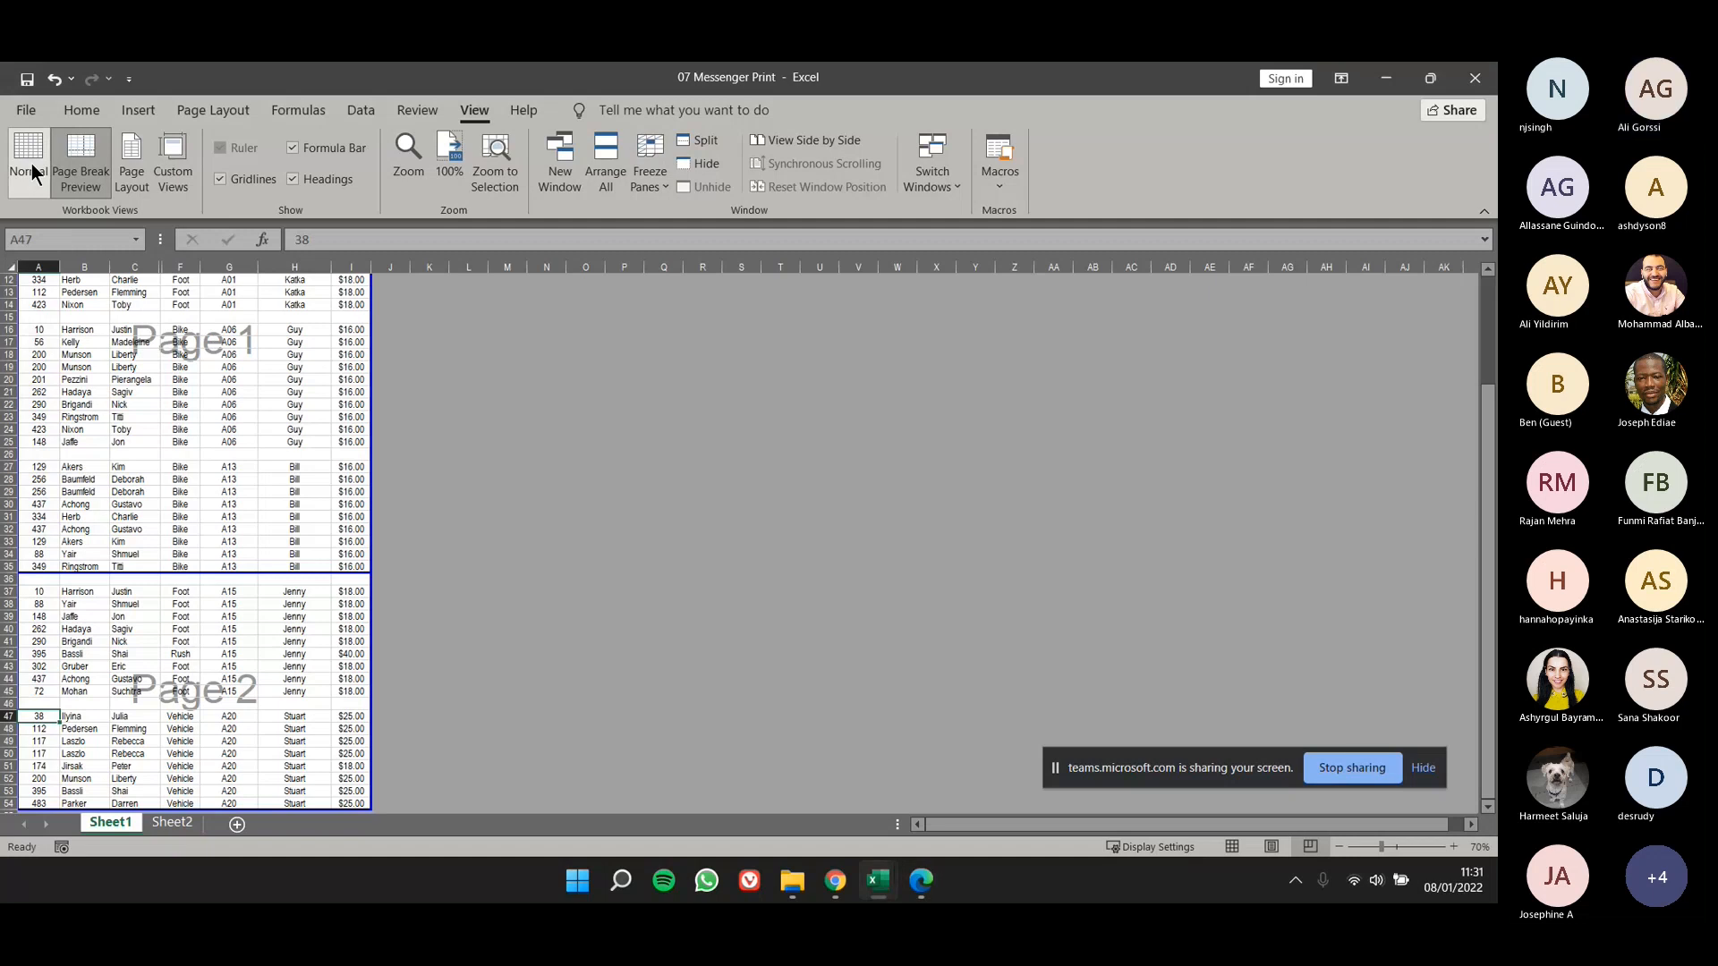
{"action": "left_click", "coordinate": [31, 172]}
{"action": "scroll", "coordinate": [119, 471], "scroll_direction": "up", "scroll_amount": 4}
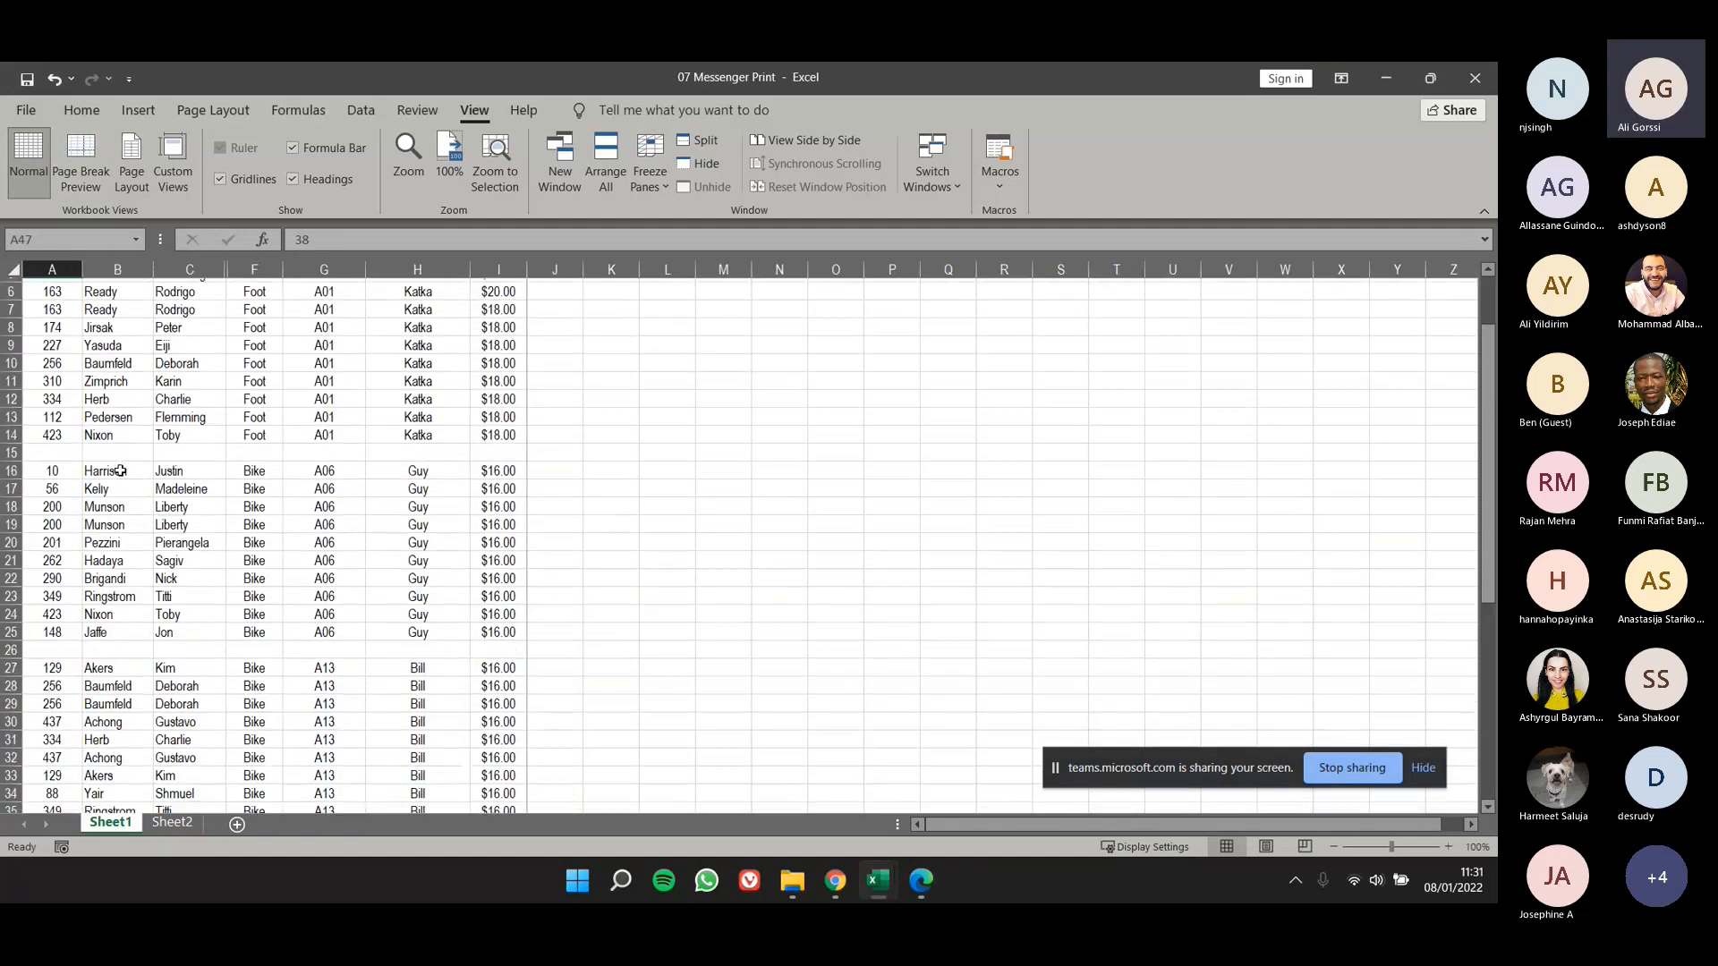
{"action": "scroll", "coordinate": [120, 471], "scroll_direction": "up", "scroll_amount": 2}
- Unhide the Date and Time columns between columns C and F
{"action": "left_click_drag", "start_coordinate": [205, 270], "coordinate": [245, 326]}
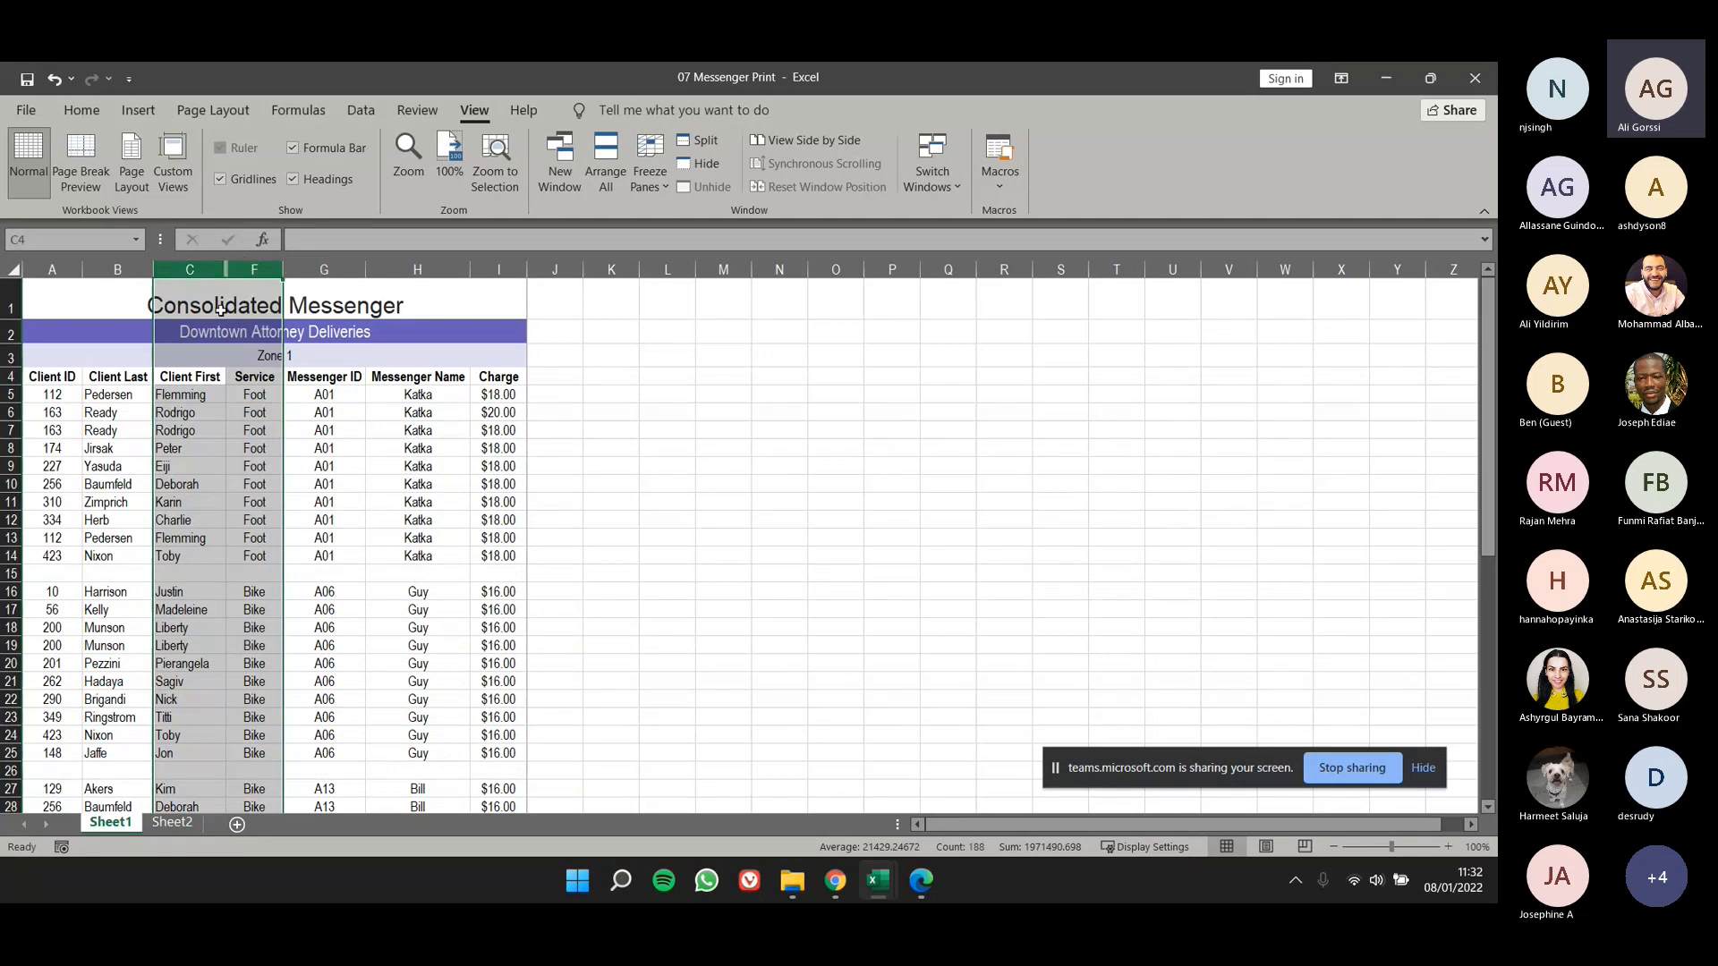
{"action": "right_click", "coordinate": [267, 270]}
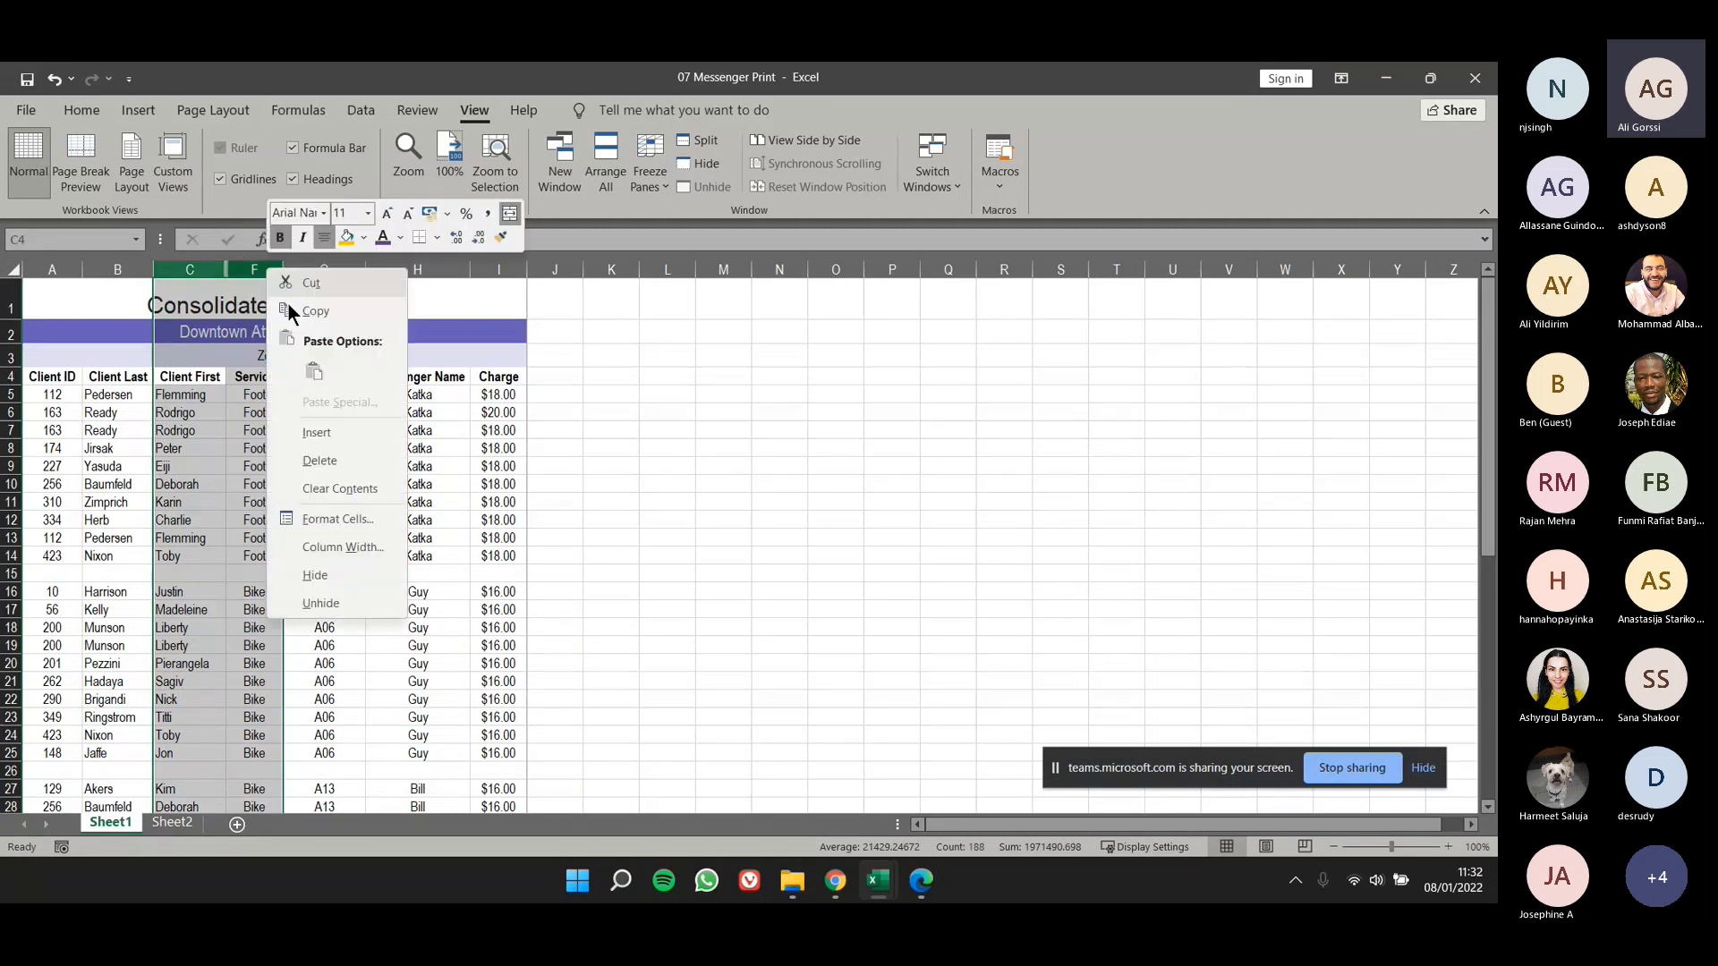
{"action": "left_click", "coordinate": [336, 601]}
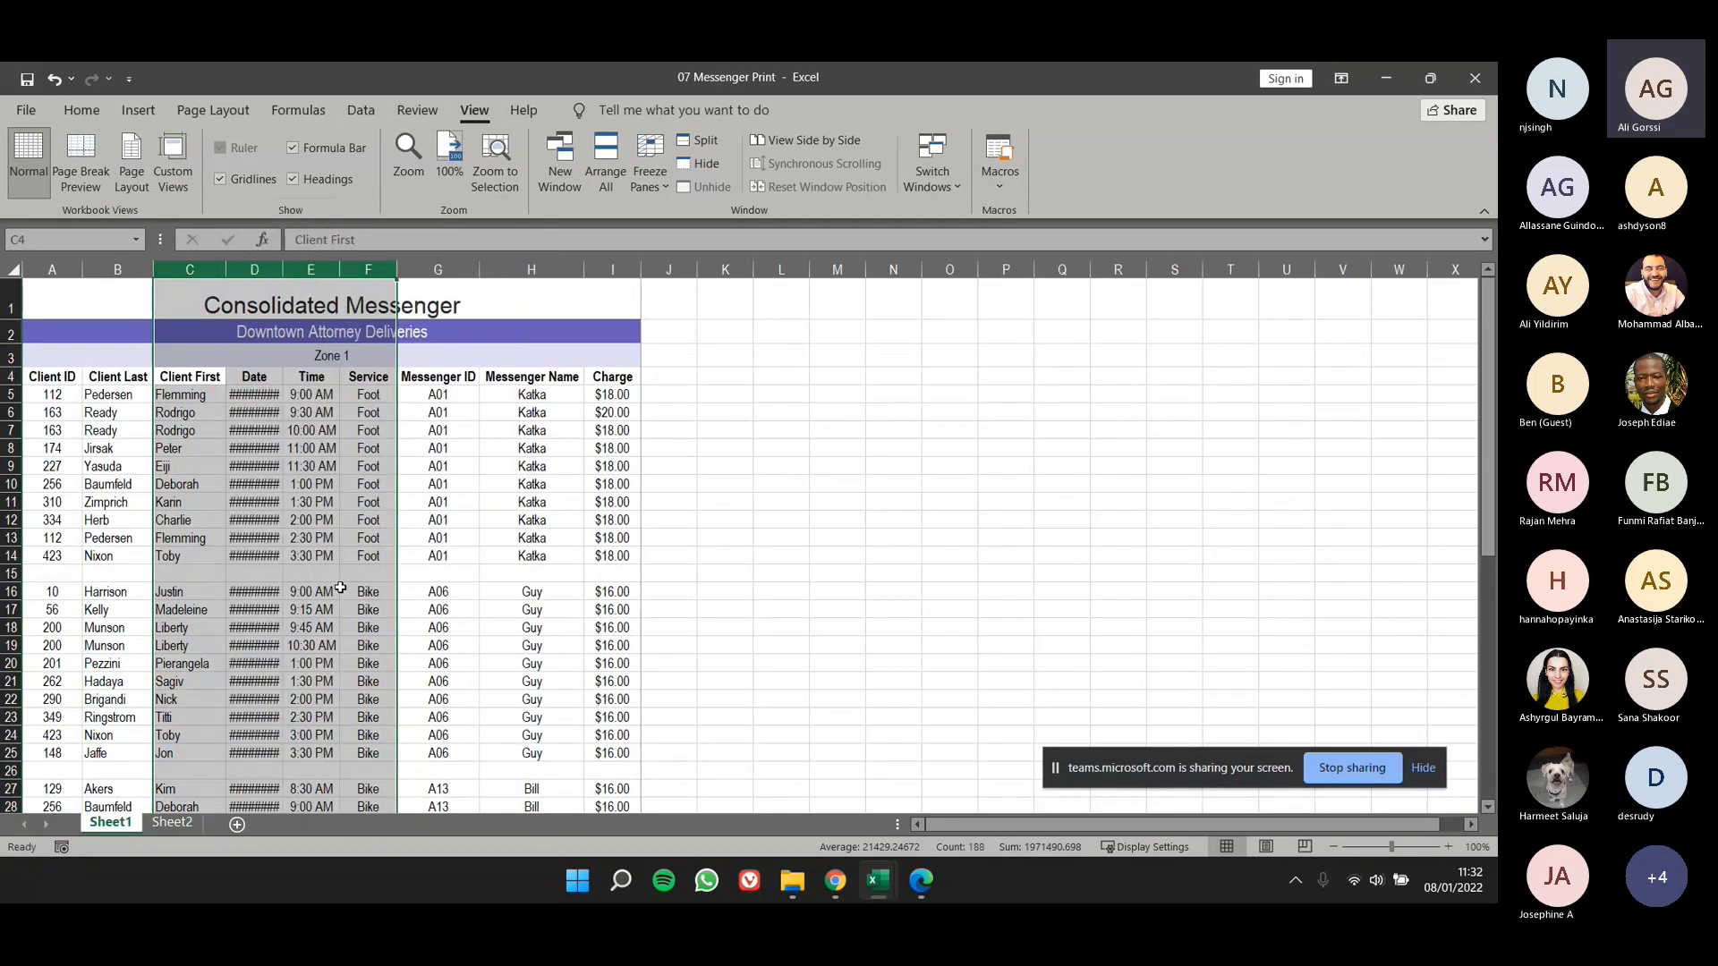
{"action": "left_click", "coordinate": [495, 480]}
- Try inserting sheet columns with columns H through S selected, and undo the insertion
{"action": "left_click_drag", "start_coordinate": [533, 270], "coordinate": [1172, 268]}
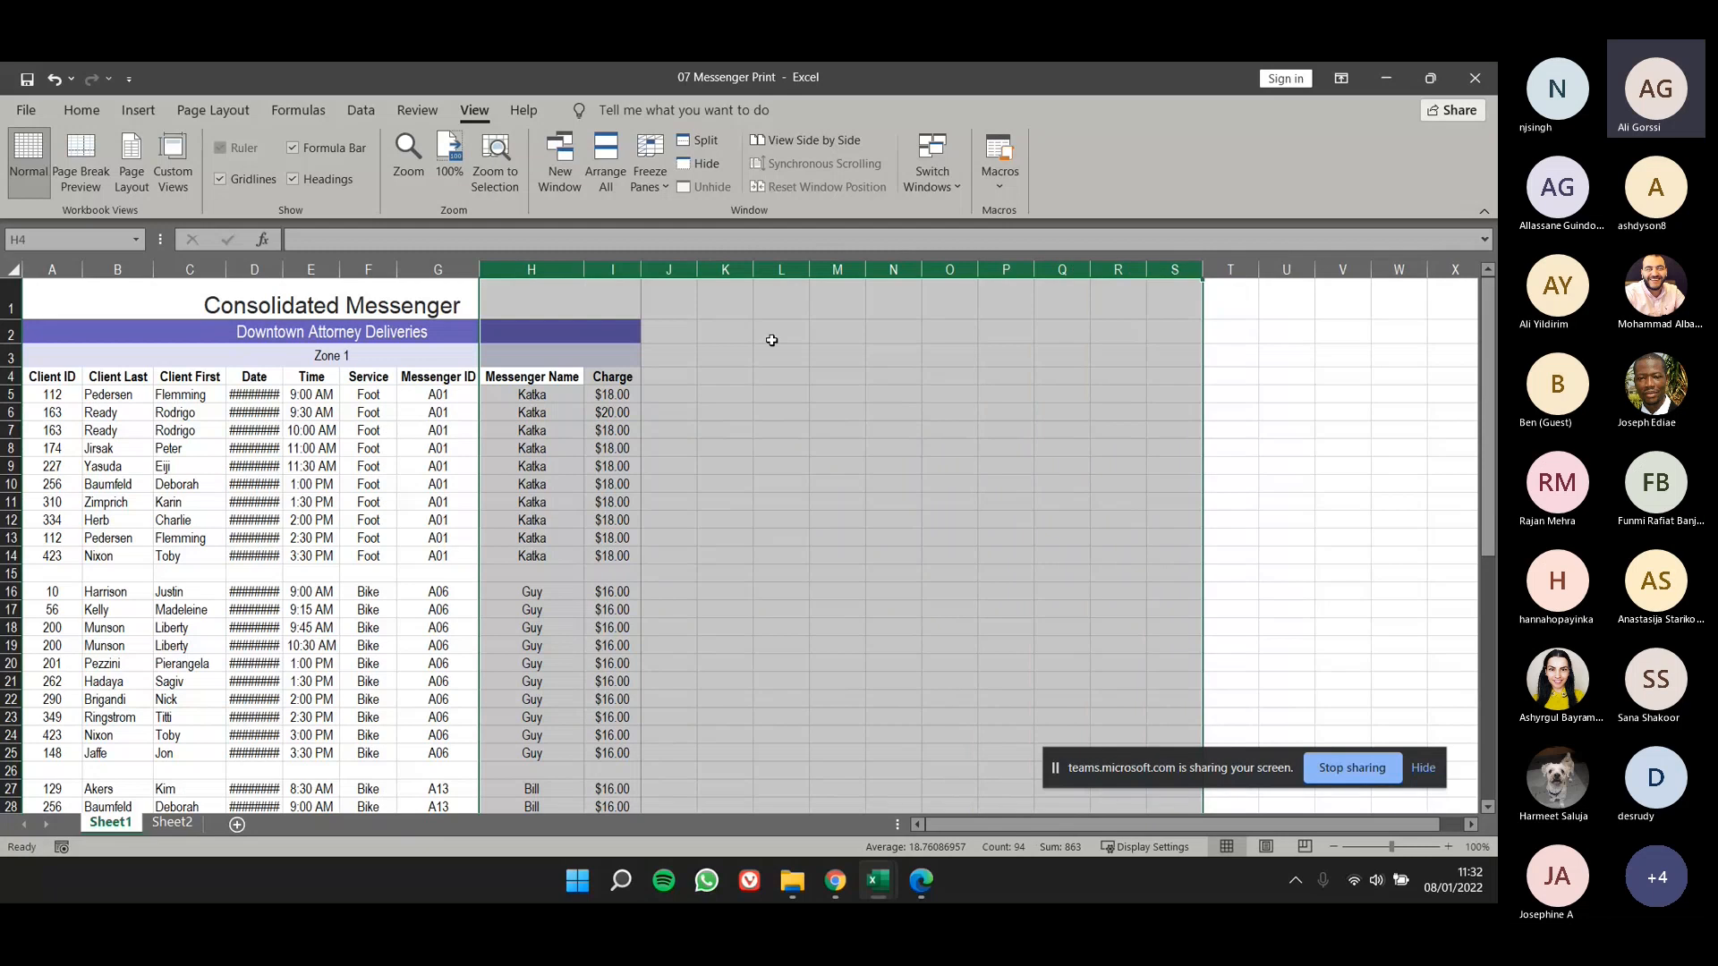
{"action": "left_click", "coordinate": [83, 111]}
{"action": "left_click", "coordinate": [1024, 191]}
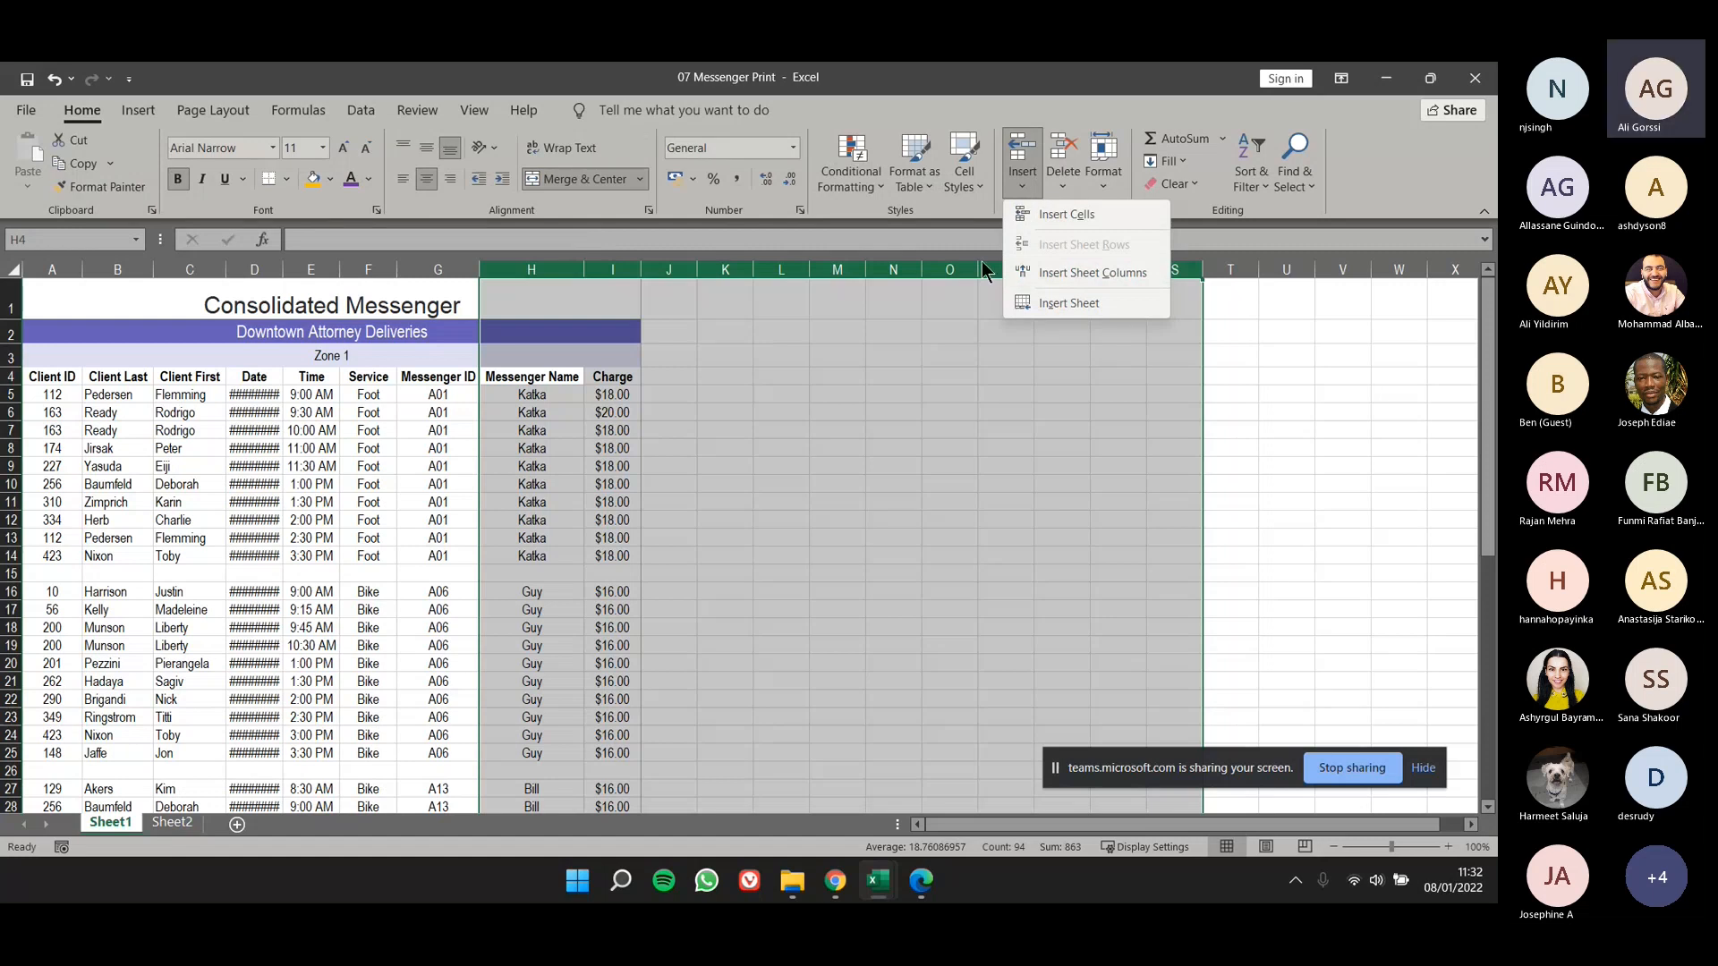
{"action": "left_click", "coordinate": [1100, 277]}
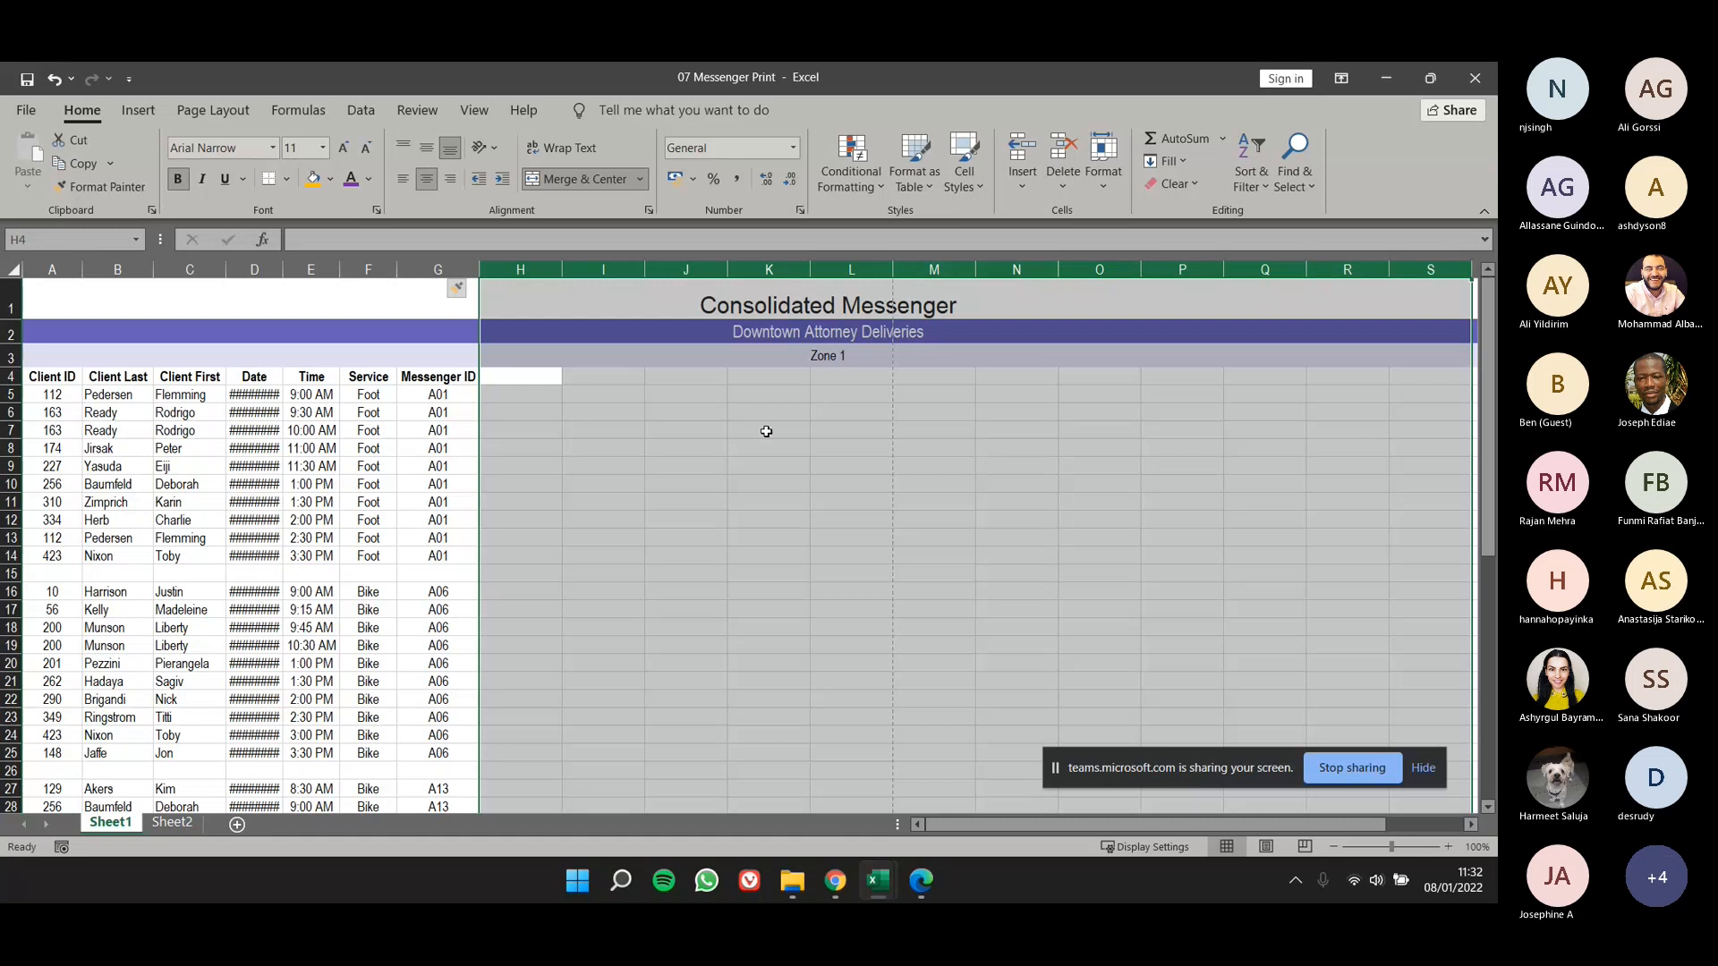
{"action": "key", "text": "ctrl+z"}
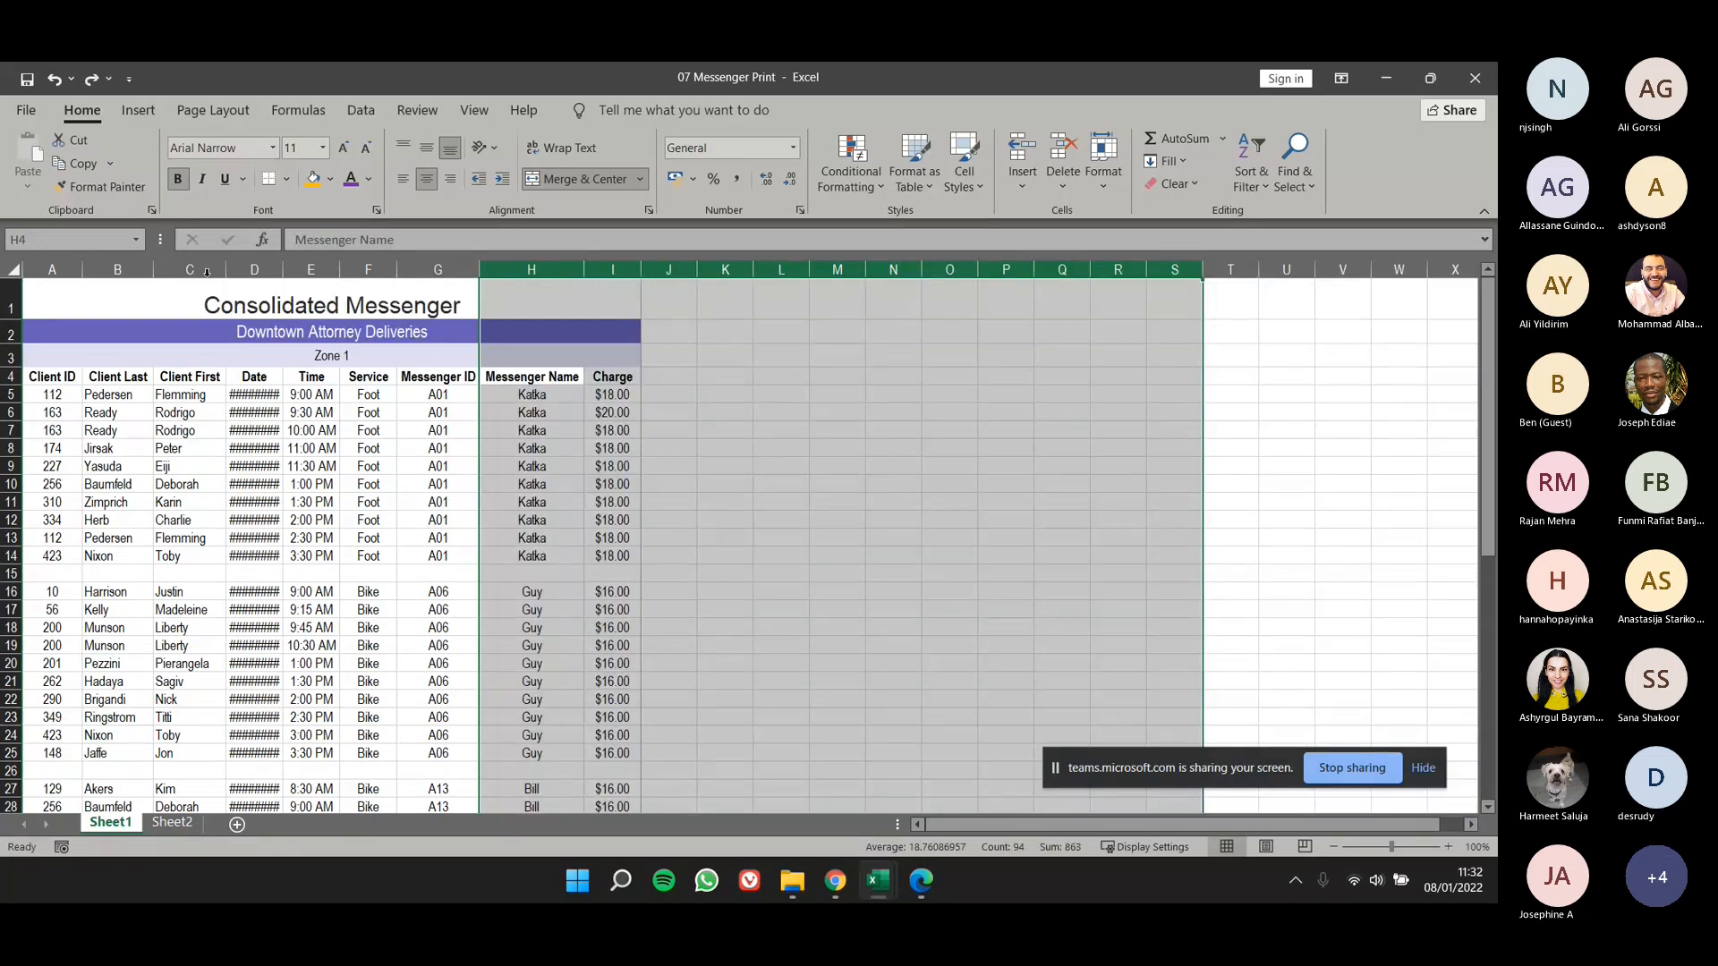
- Try inserting four sheet columns before the Client Last column, undo the insertion and deselect the columns
{"action": "left_click_drag", "start_coordinate": [117, 269], "coordinate": [311, 268]}
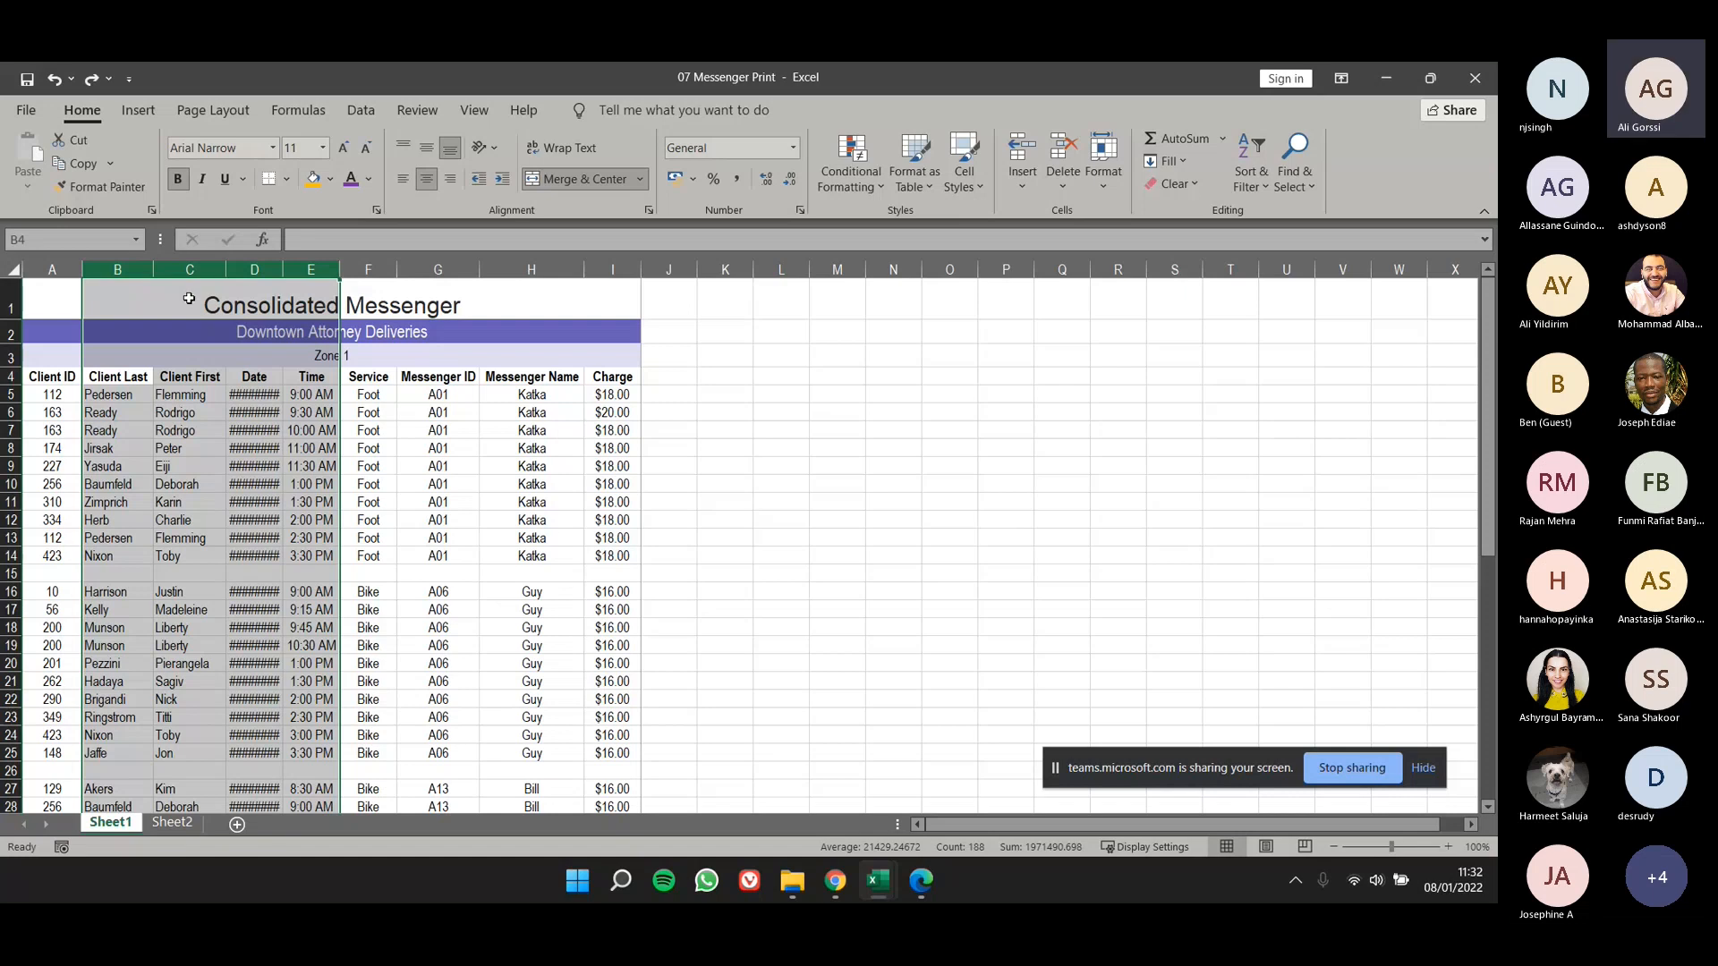
{"action": "right_click", "coordinate": [205, 270]}
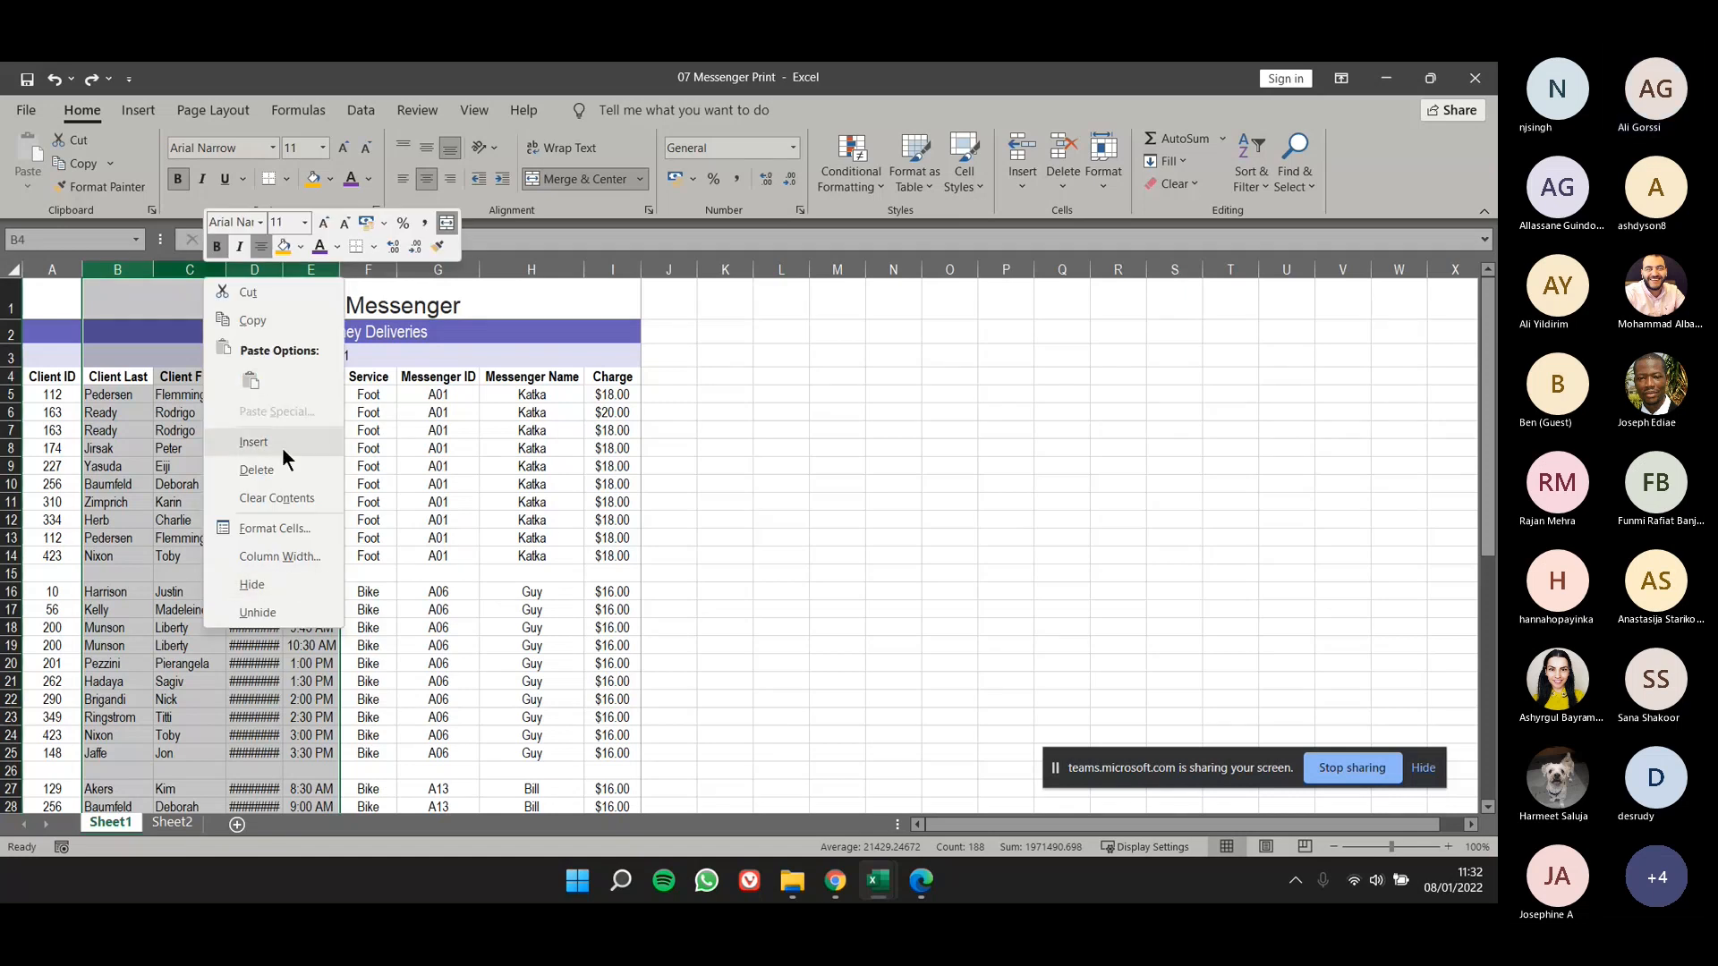
{"action": "left_click", "coordinate": [1015, 185]}
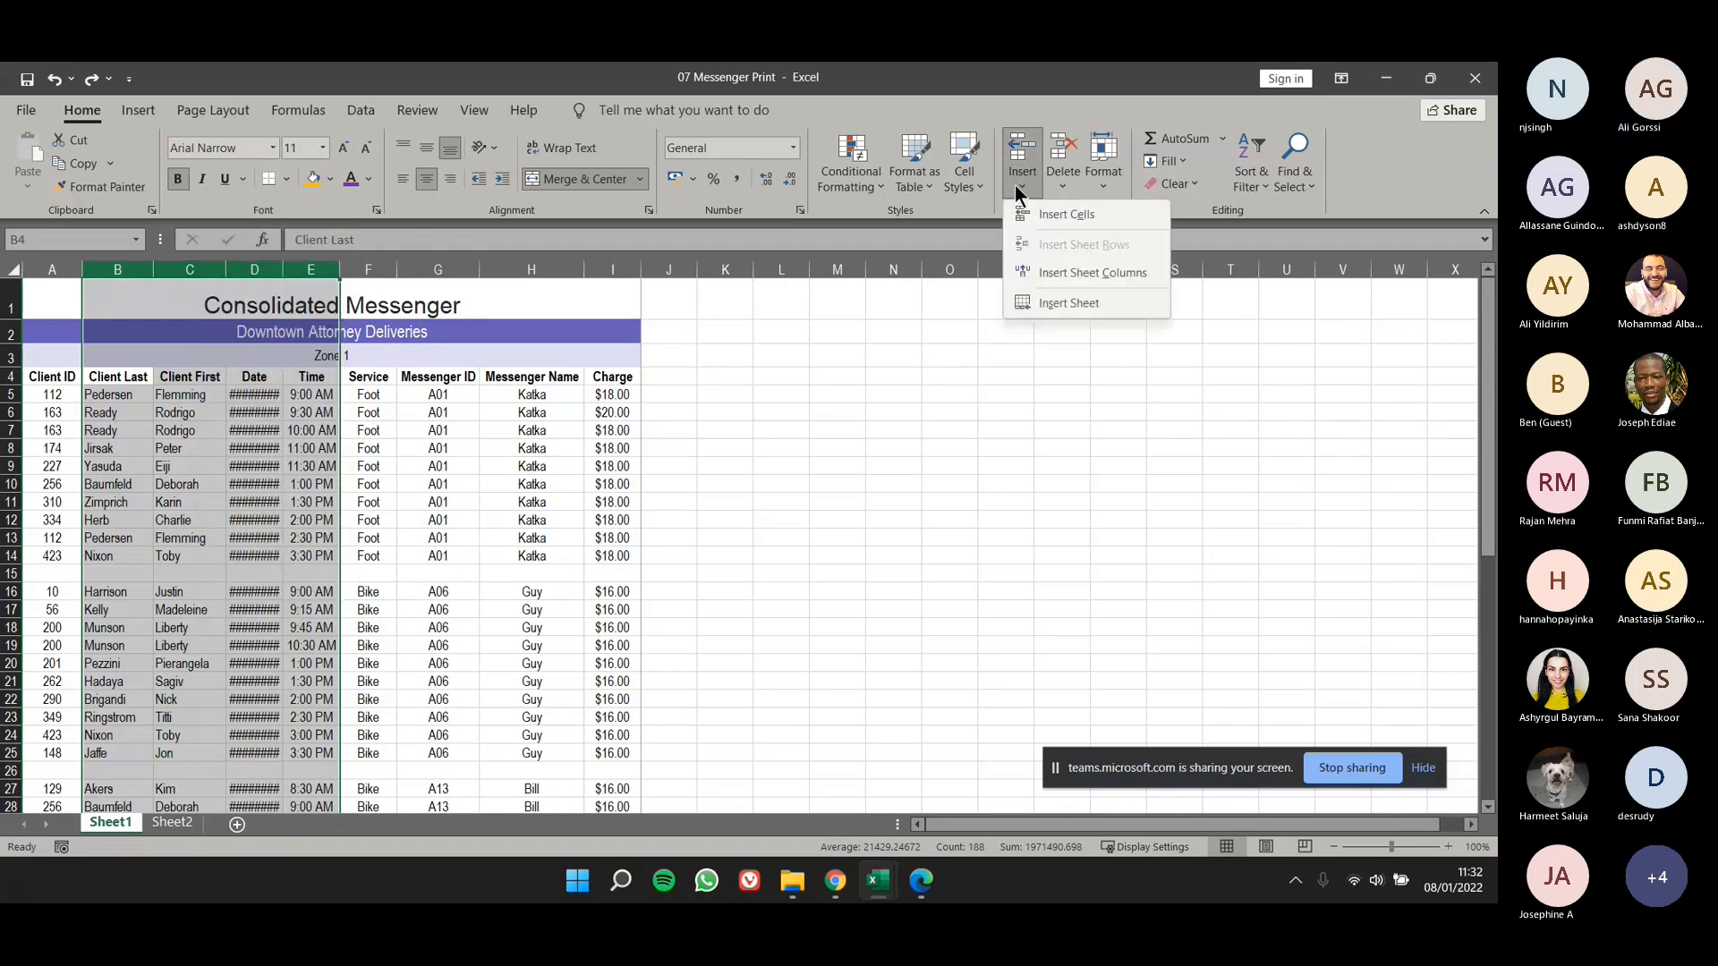
{"action": "left_click", "coordinate": [1051, 273]}
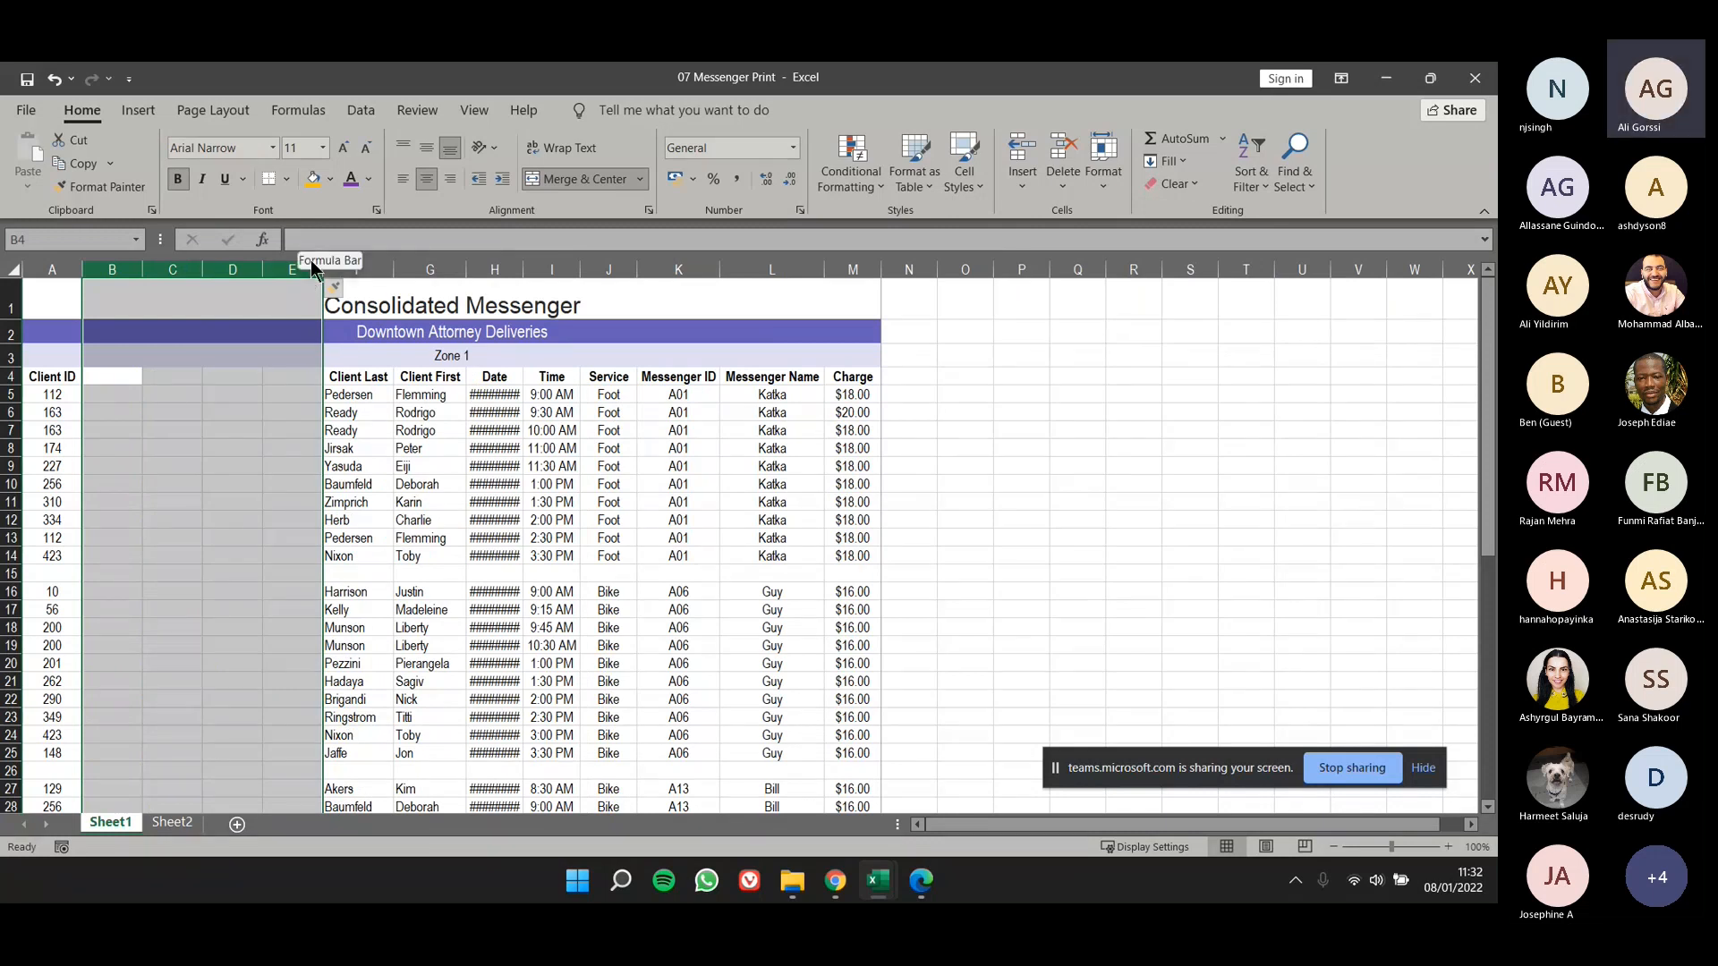
{"action": "key", "text": "ctrl+z"}
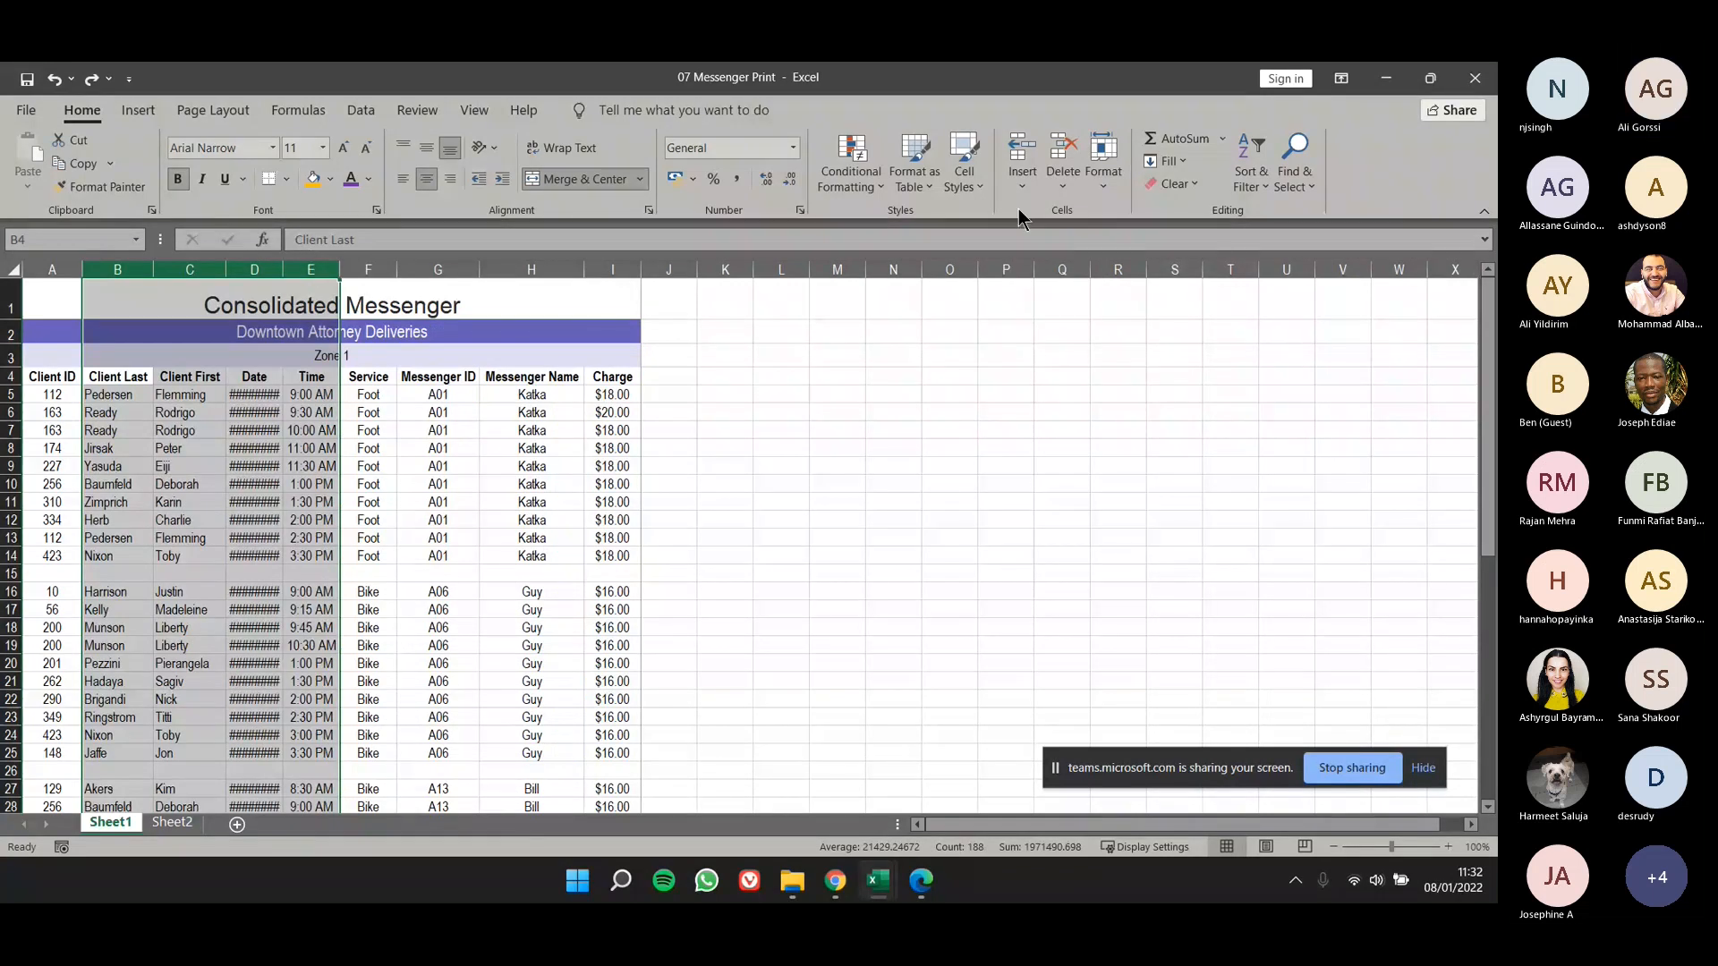
{"action": "left_click", "coordinate": [1020, 186]}
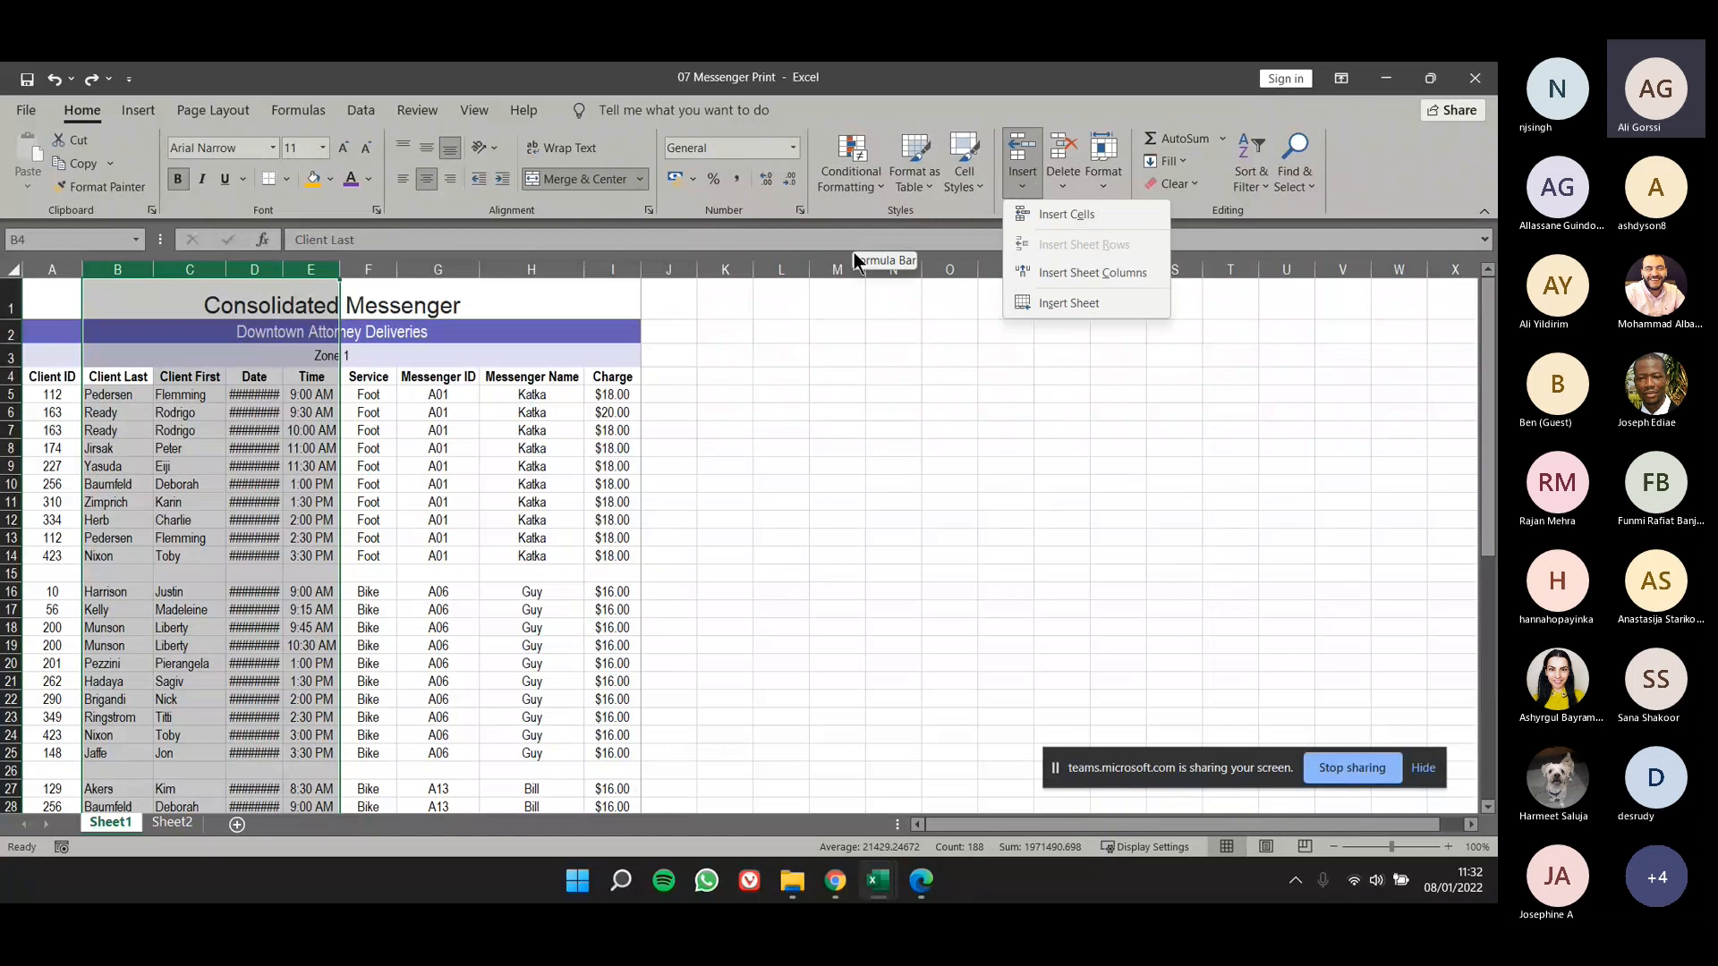
{"action": "left_click", "coordinate": [771, 490]}
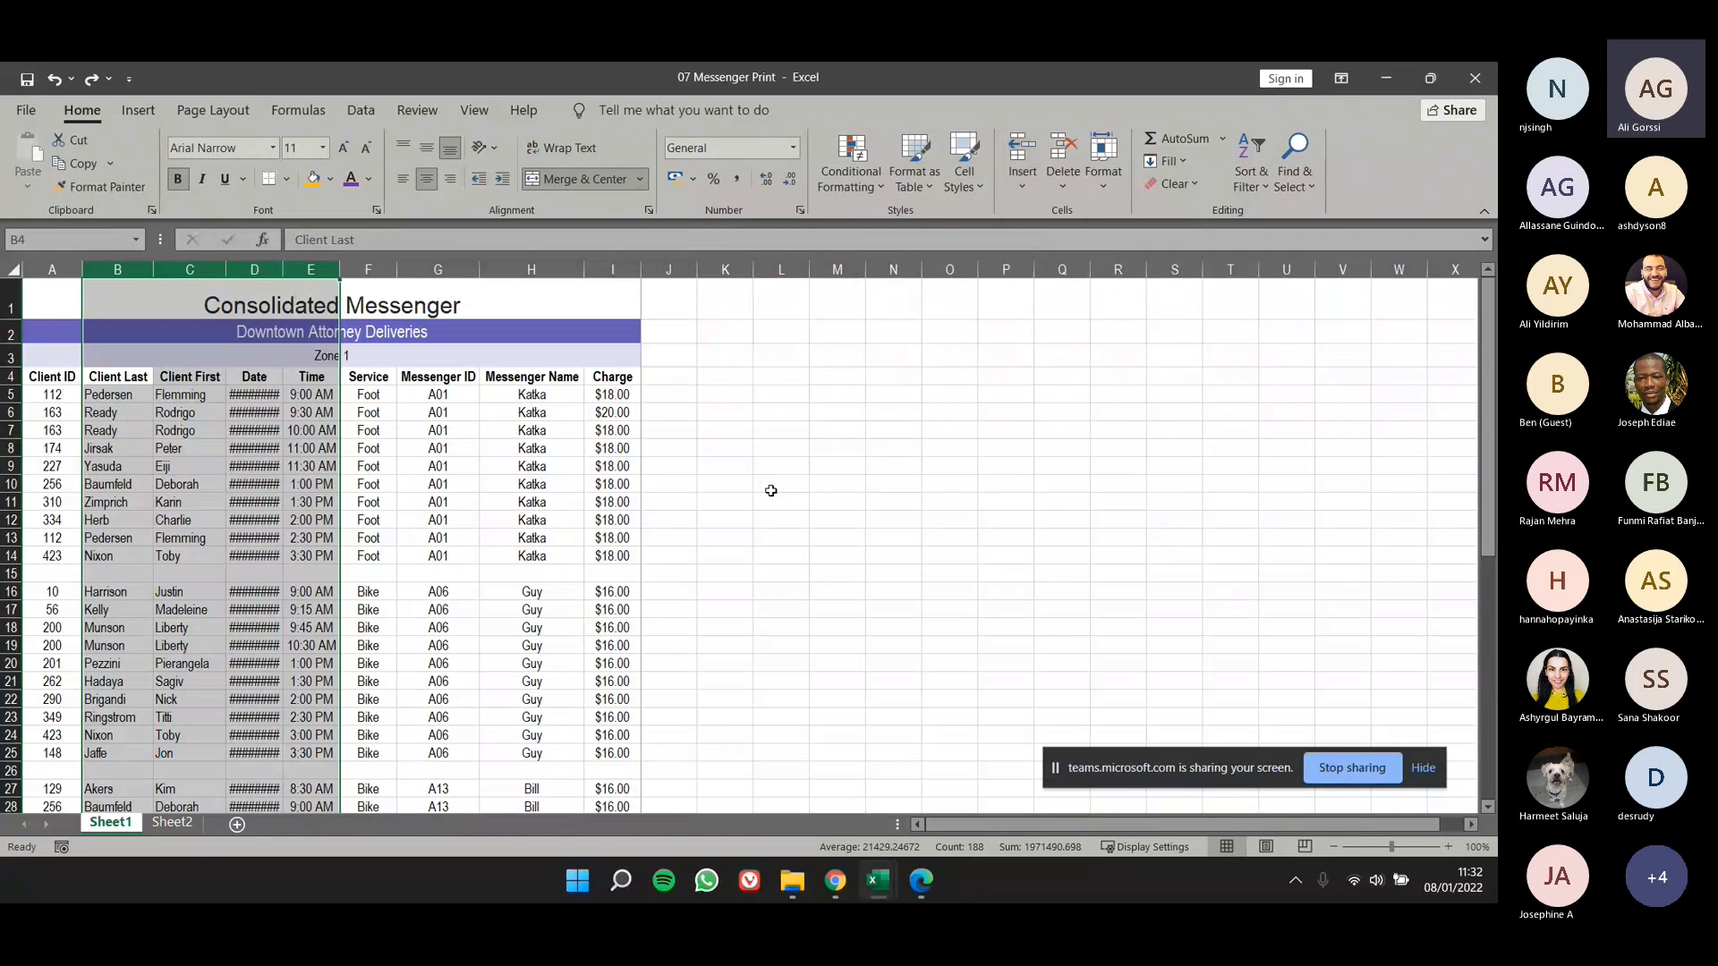
{"action": "left_click", "coordinate": [730, 428]}
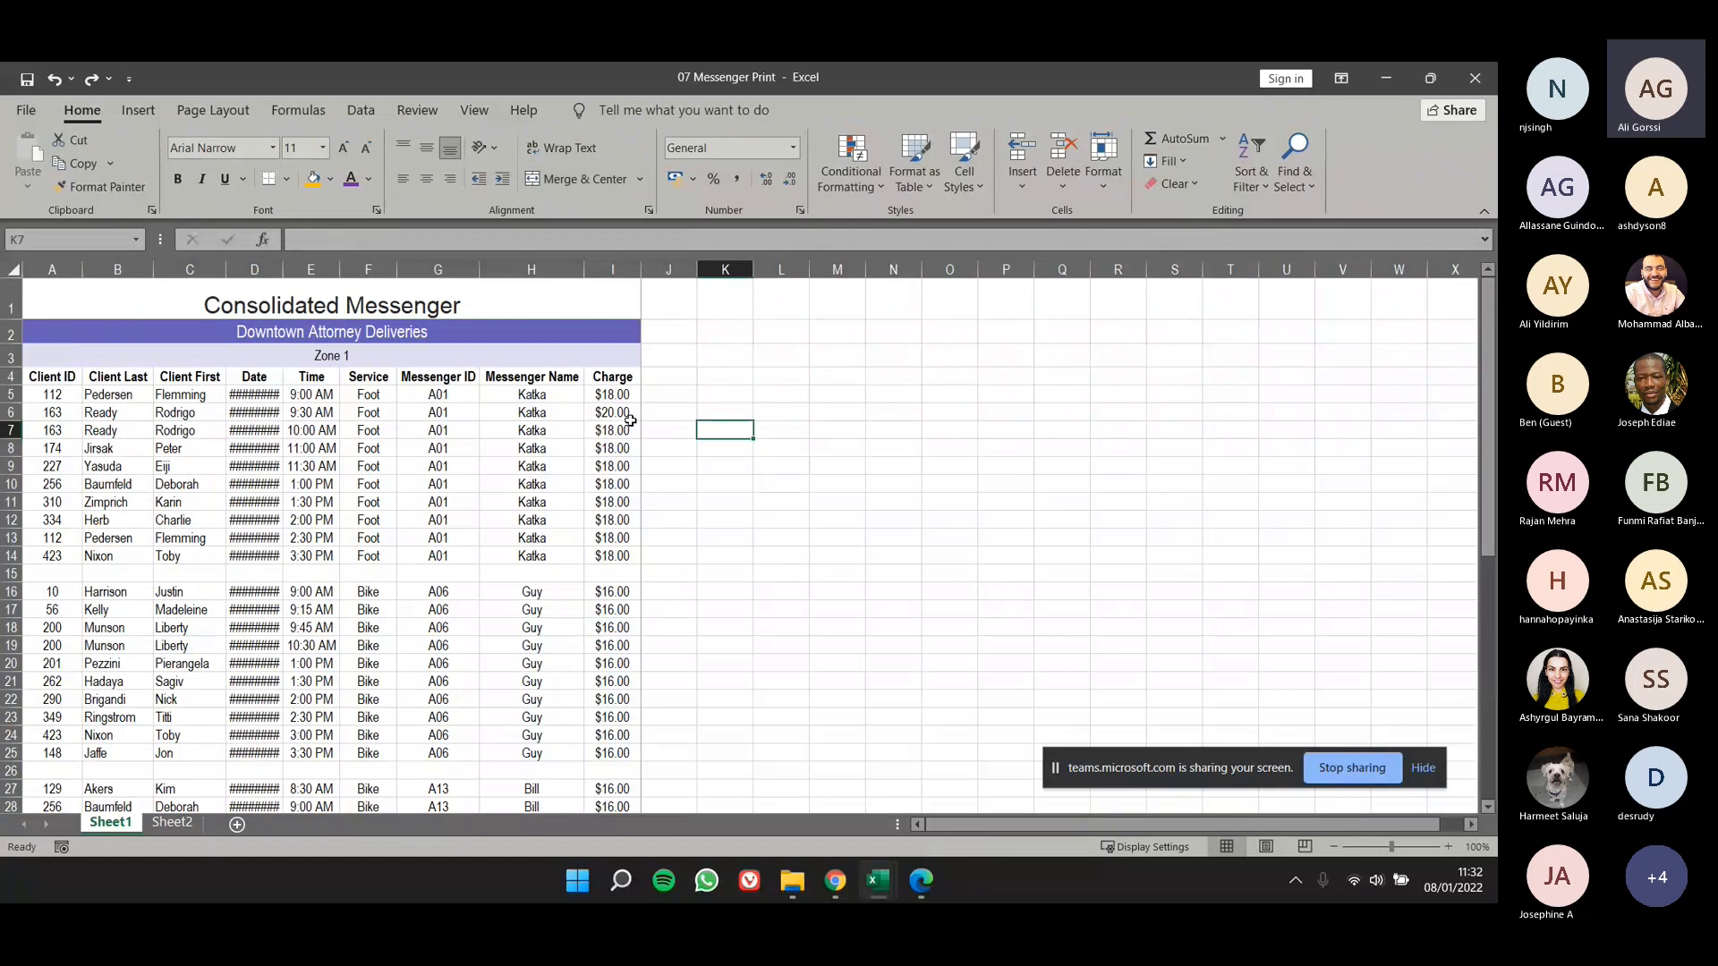
- Open the Print Titles settings of the worksheet and close them
{"action": "left_click", "coordinate": [206, 109]}
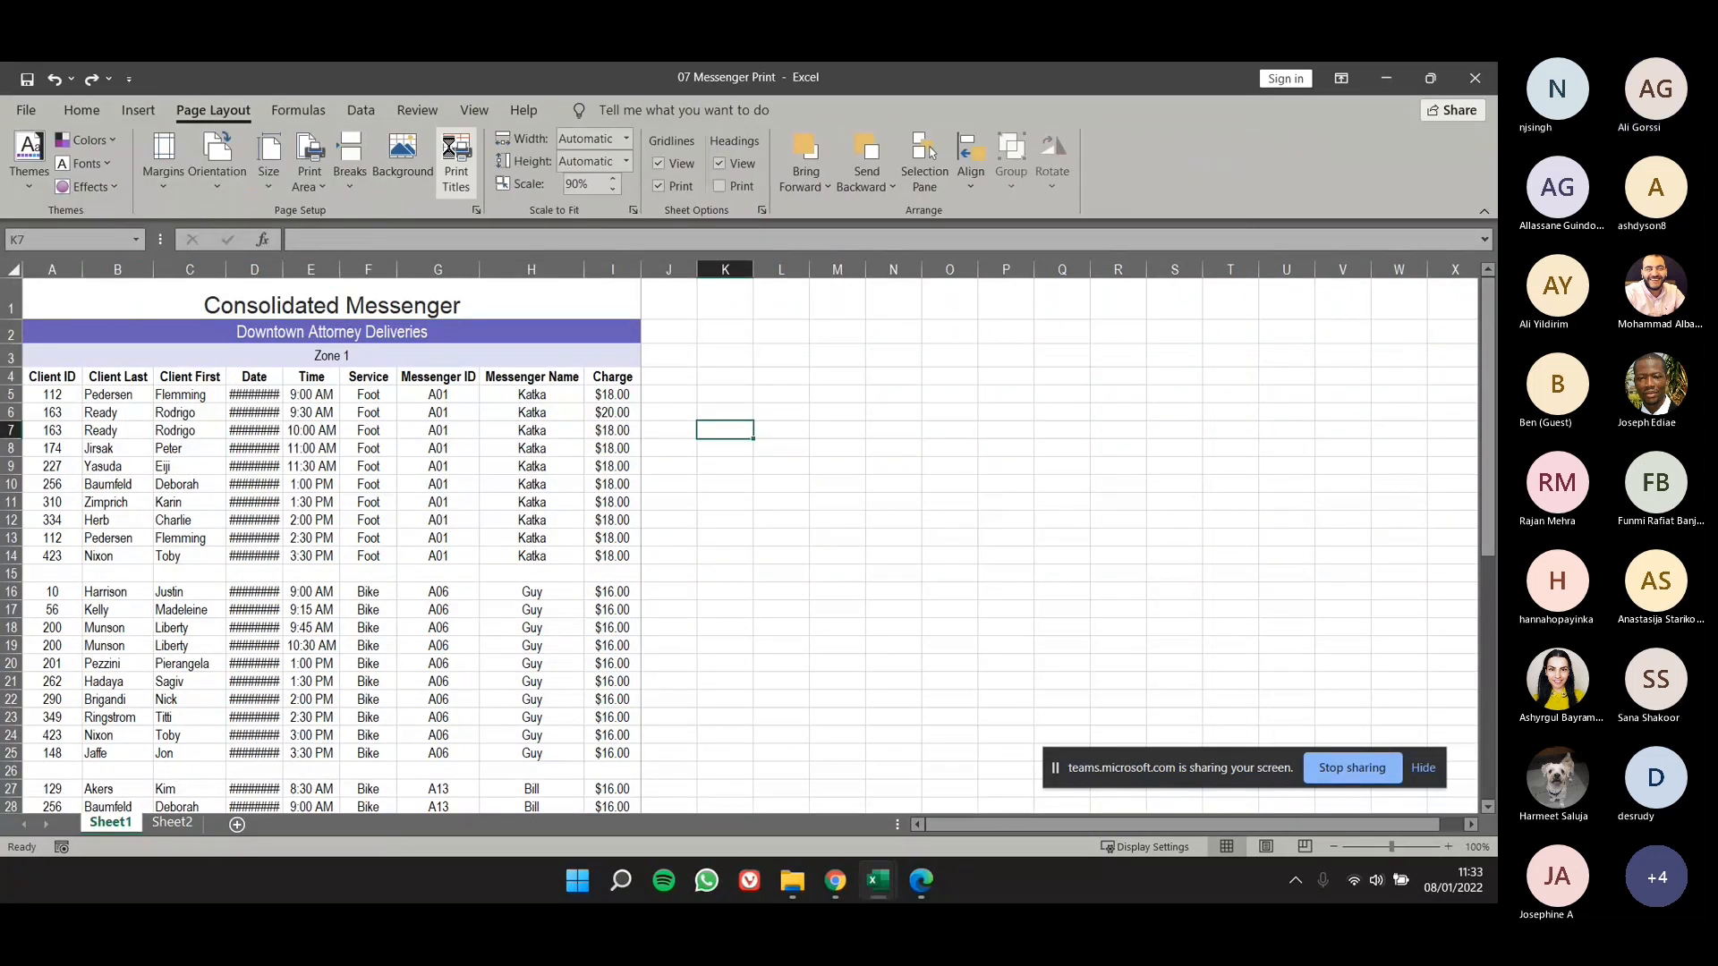
{"action": "left_click", "coordinate": [456, 165]}
{"action": "left_click", "coordinate": [1114, 286]}
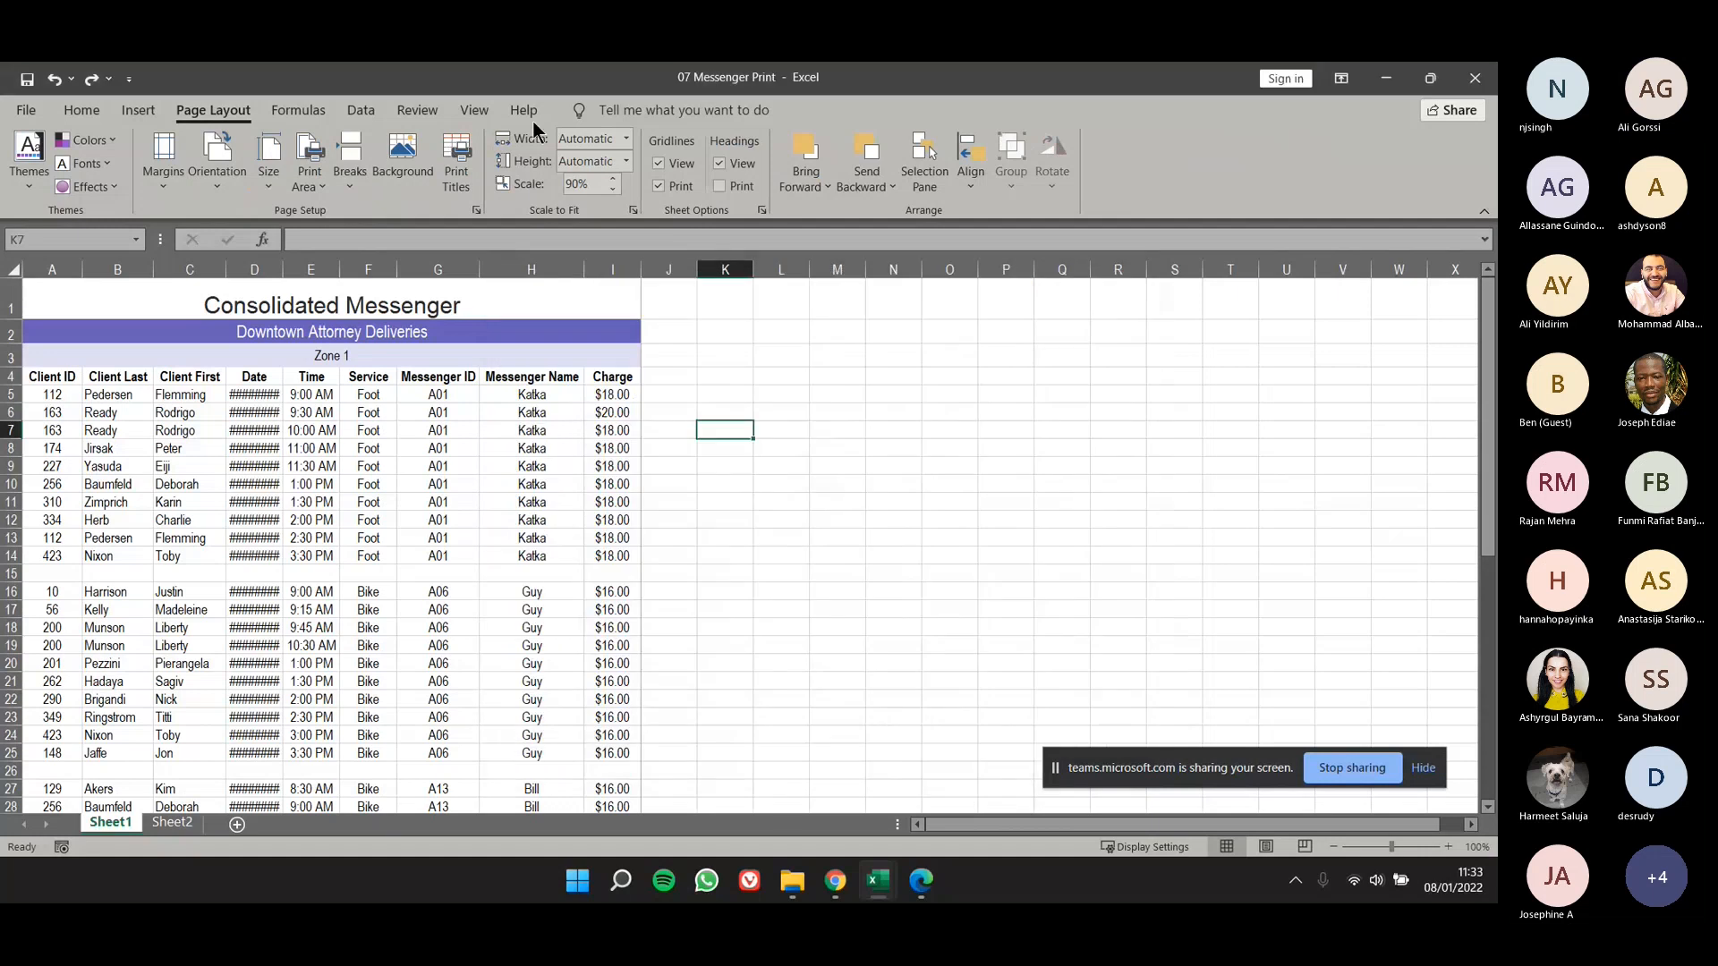
- In Page Layout view, delete the sheet name code and the Student Name text from the header, and return to Normal view
{"action": "left_click", "coordinate": [476, 111]}
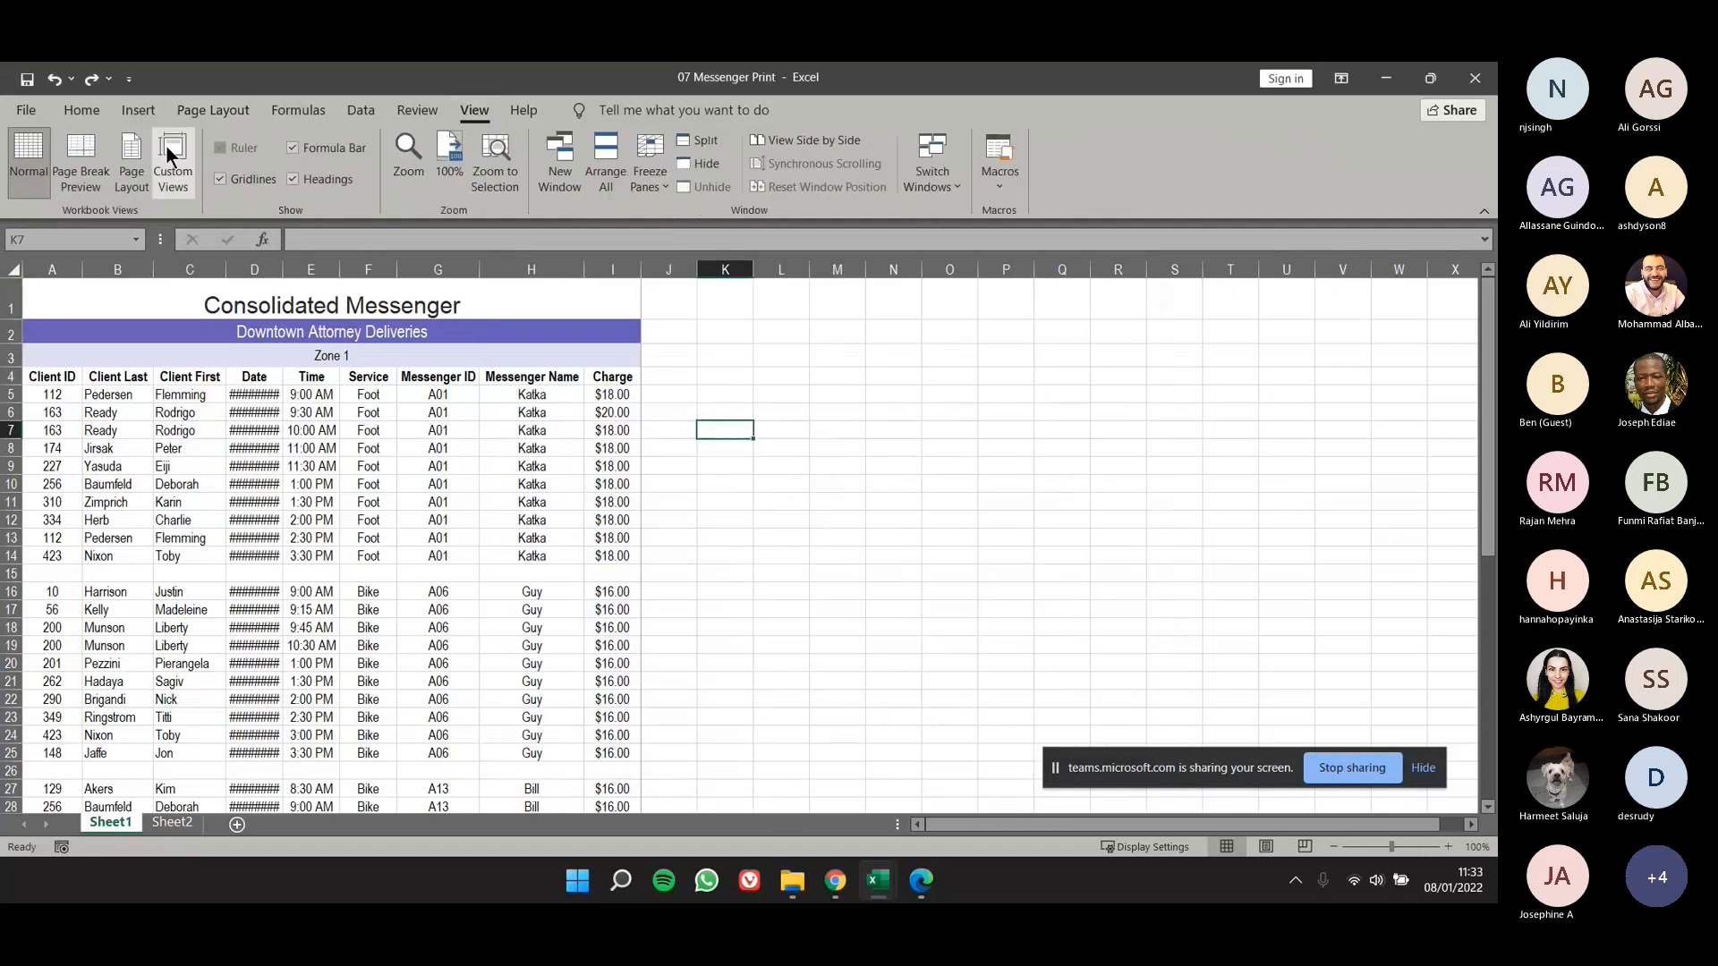
{"action": "left_click", "coordinate": [136, 159]}
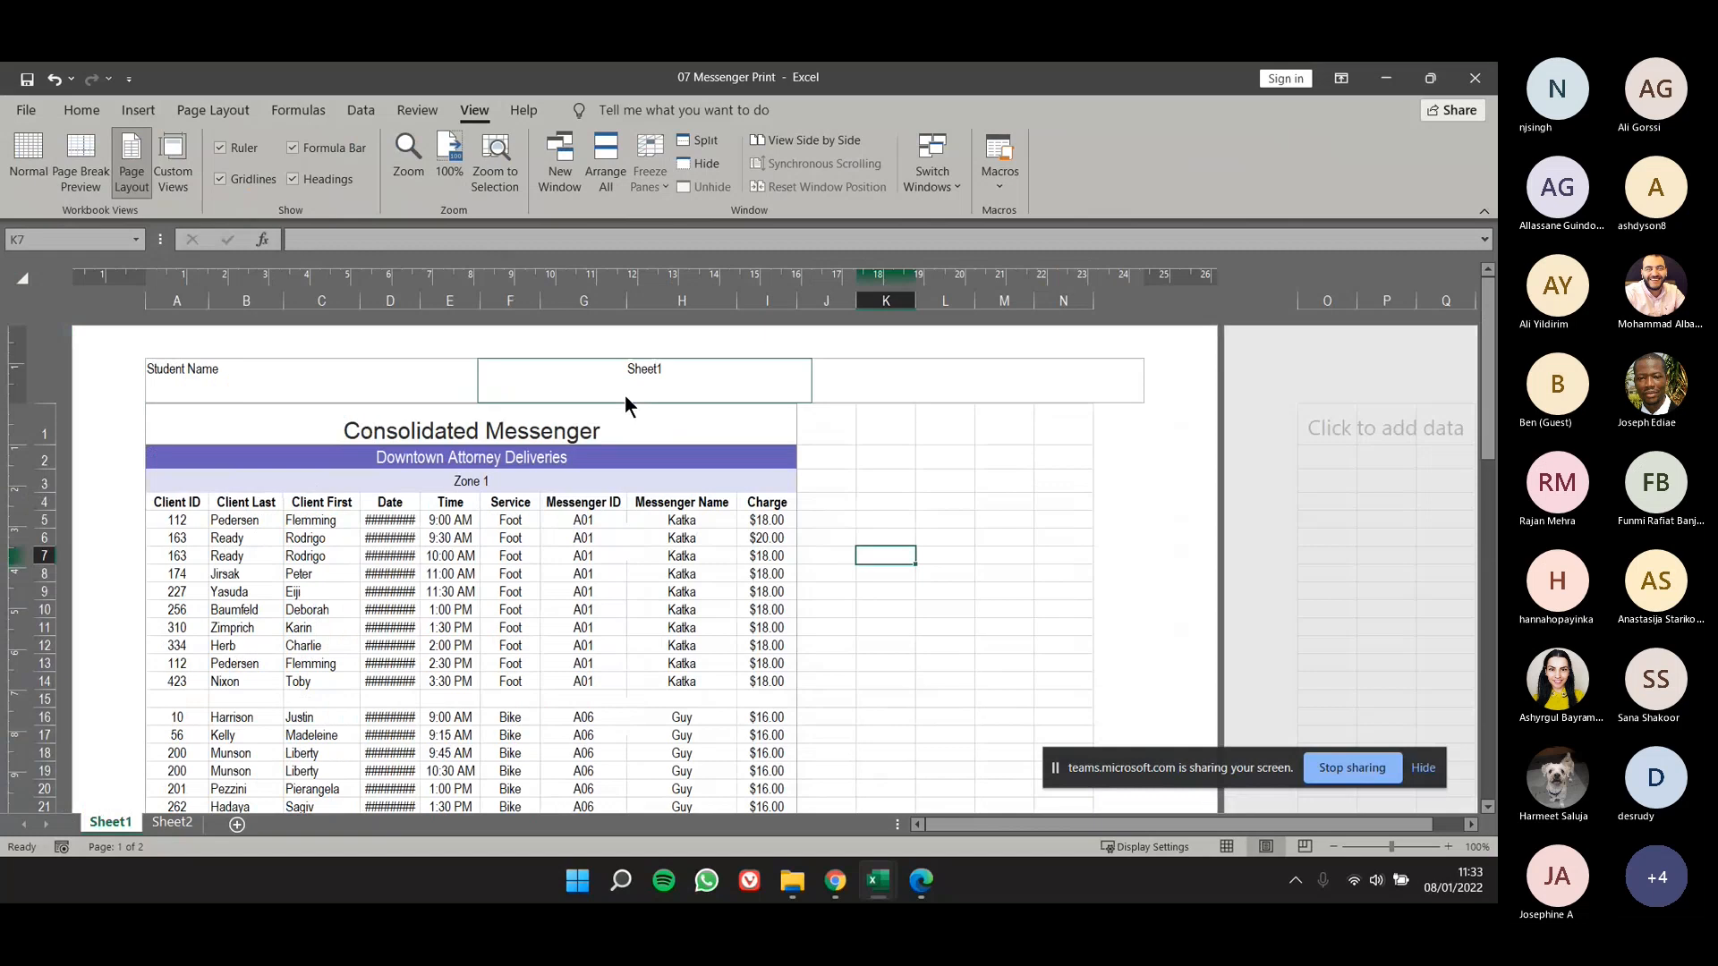
{"action": "left_click", "coordinate": [625, 395]}
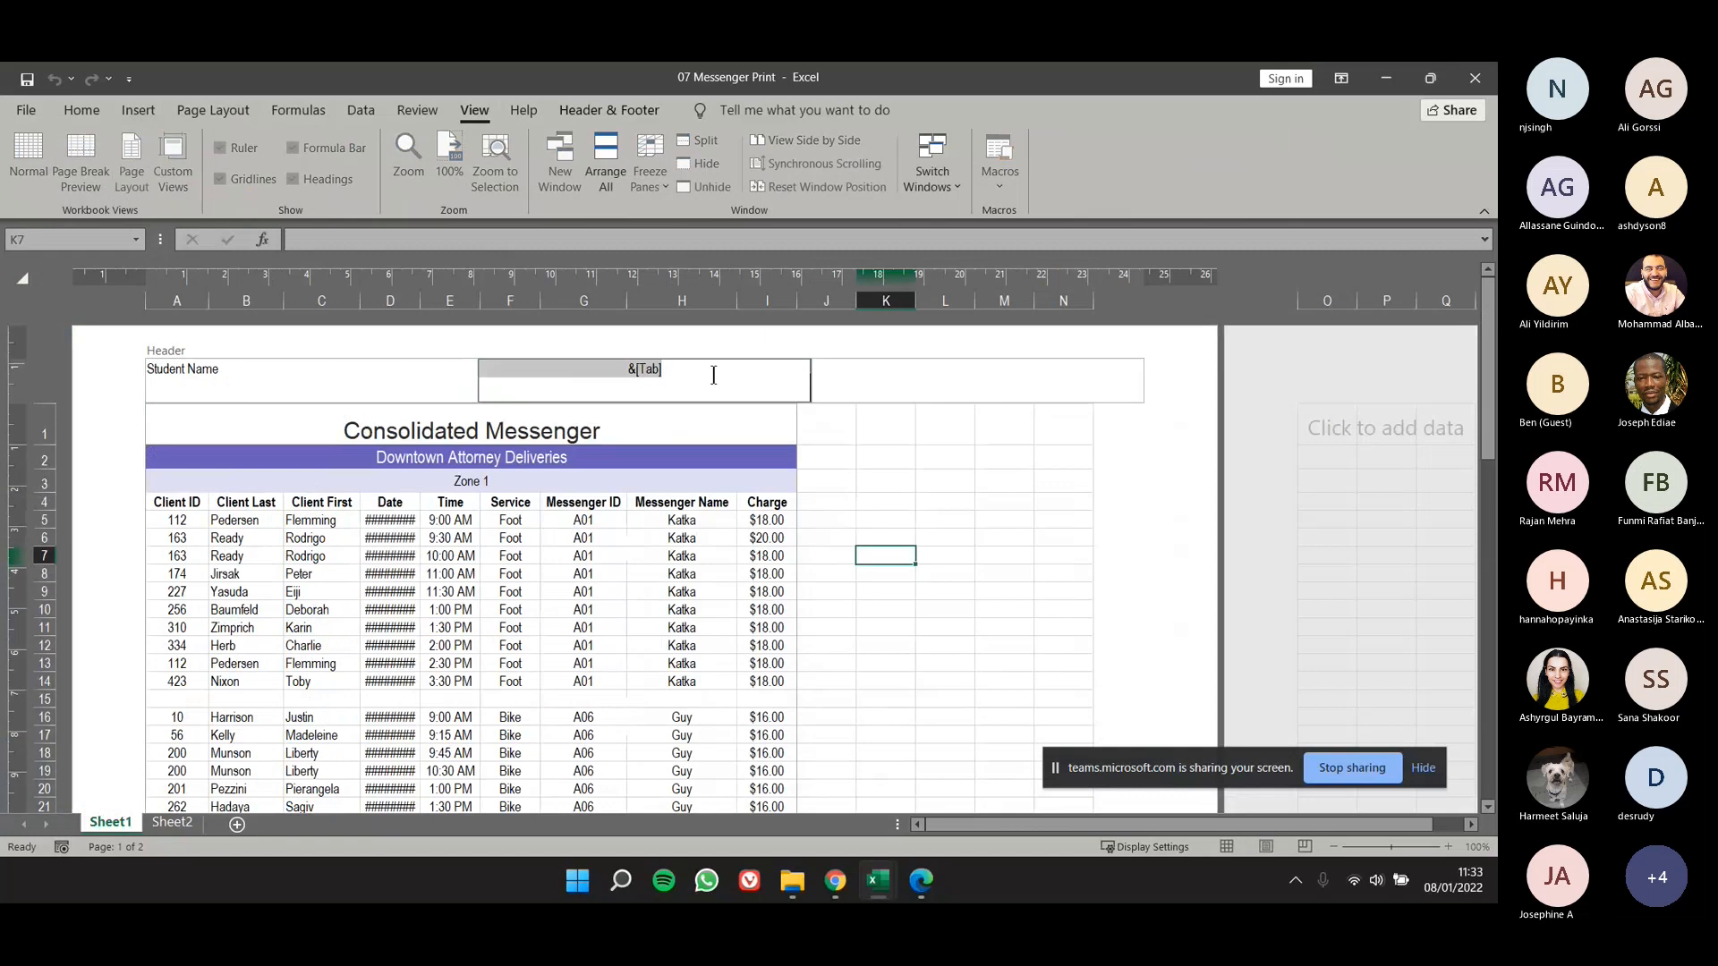
{"action": "key", "text": "Delete"}
{"action": "left_click", "coordinate": [418, 376]}
{"action": "key", "text": "Delete"}
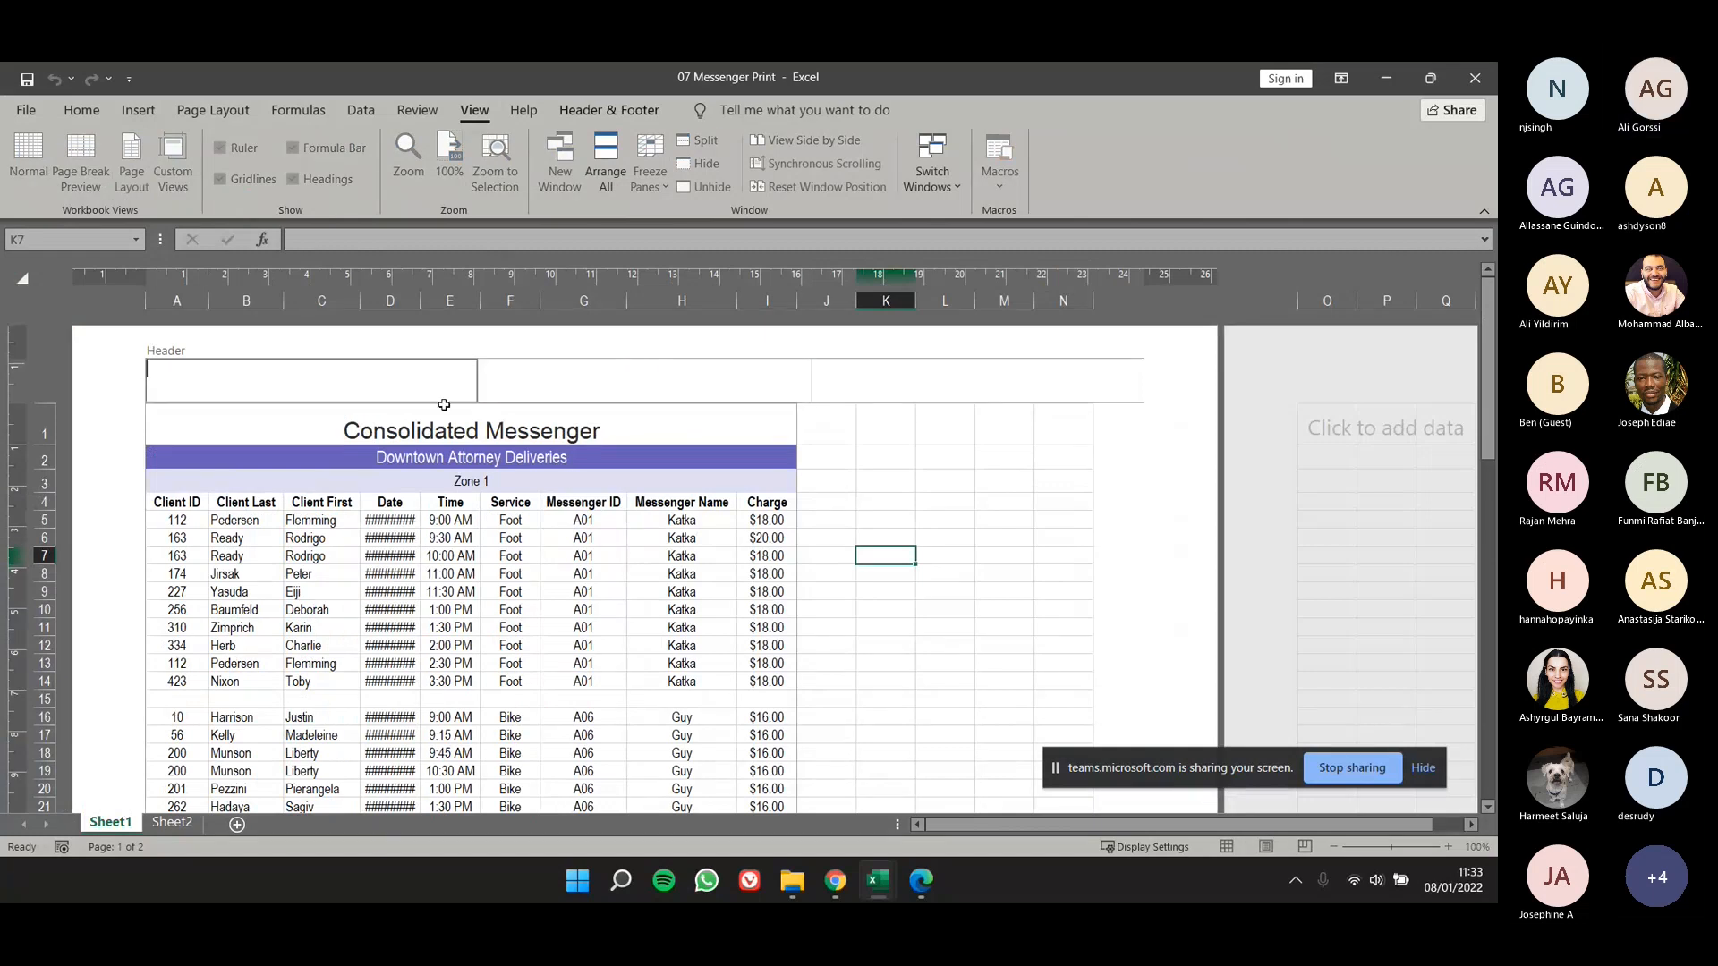
{"action": "left_click", "coordinate": [582, 502]}
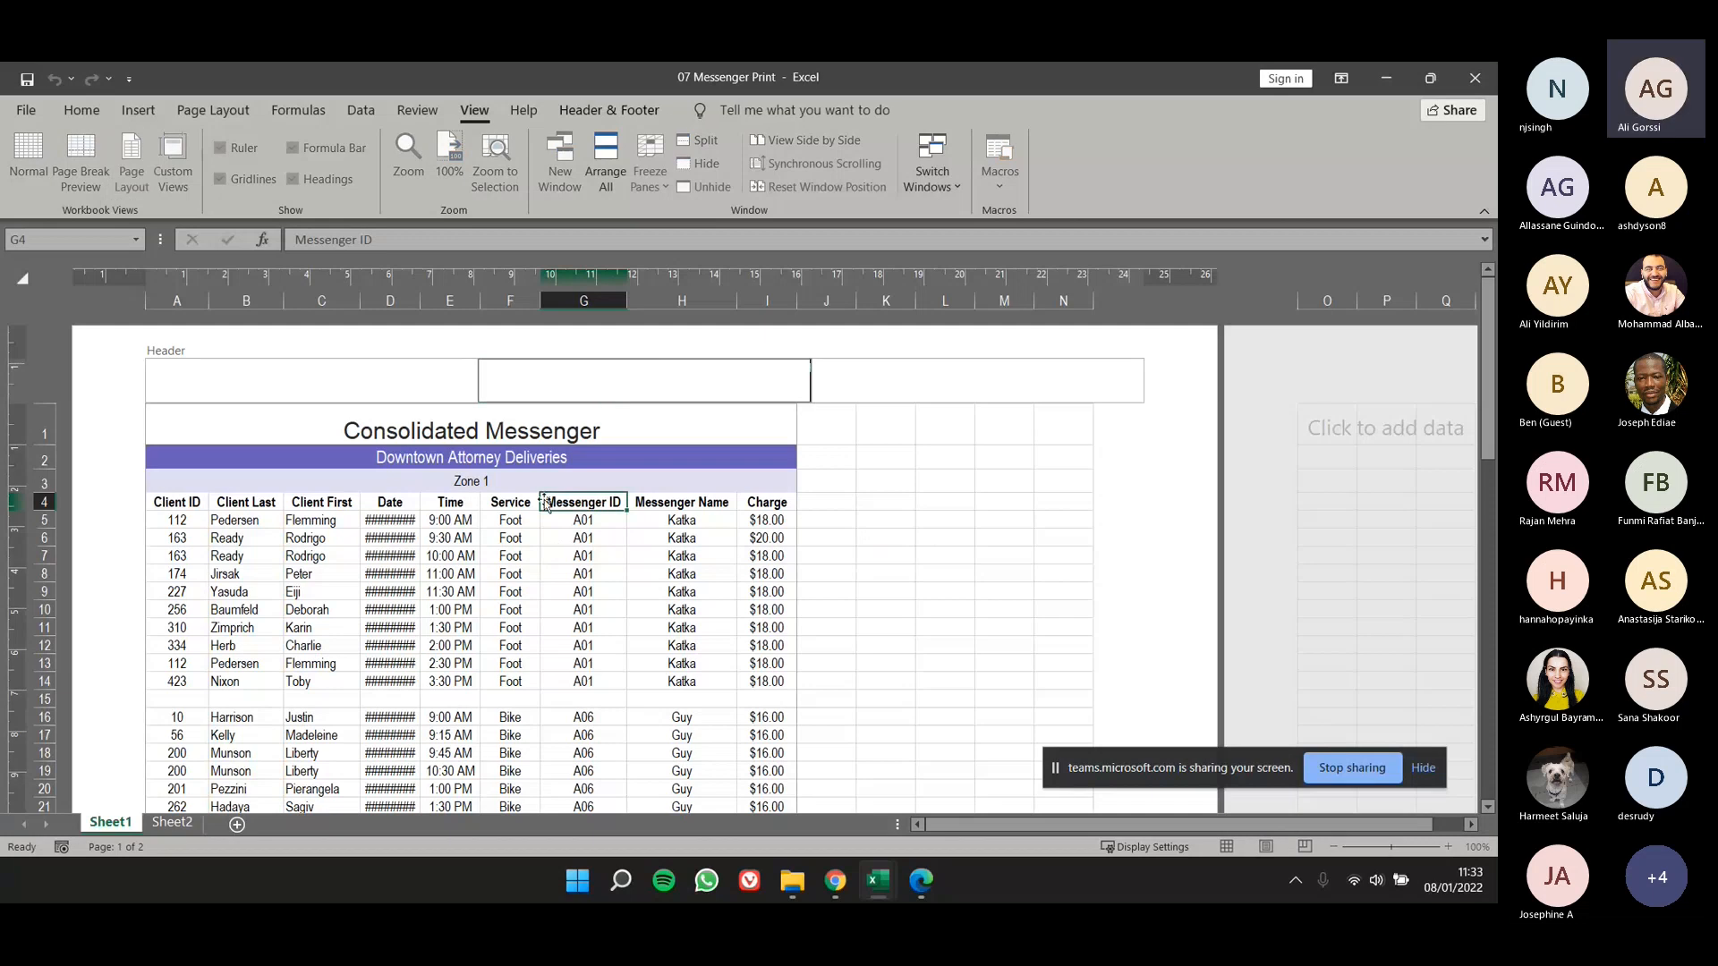
{"action": "left_click", "coordinate": [512, 518]}
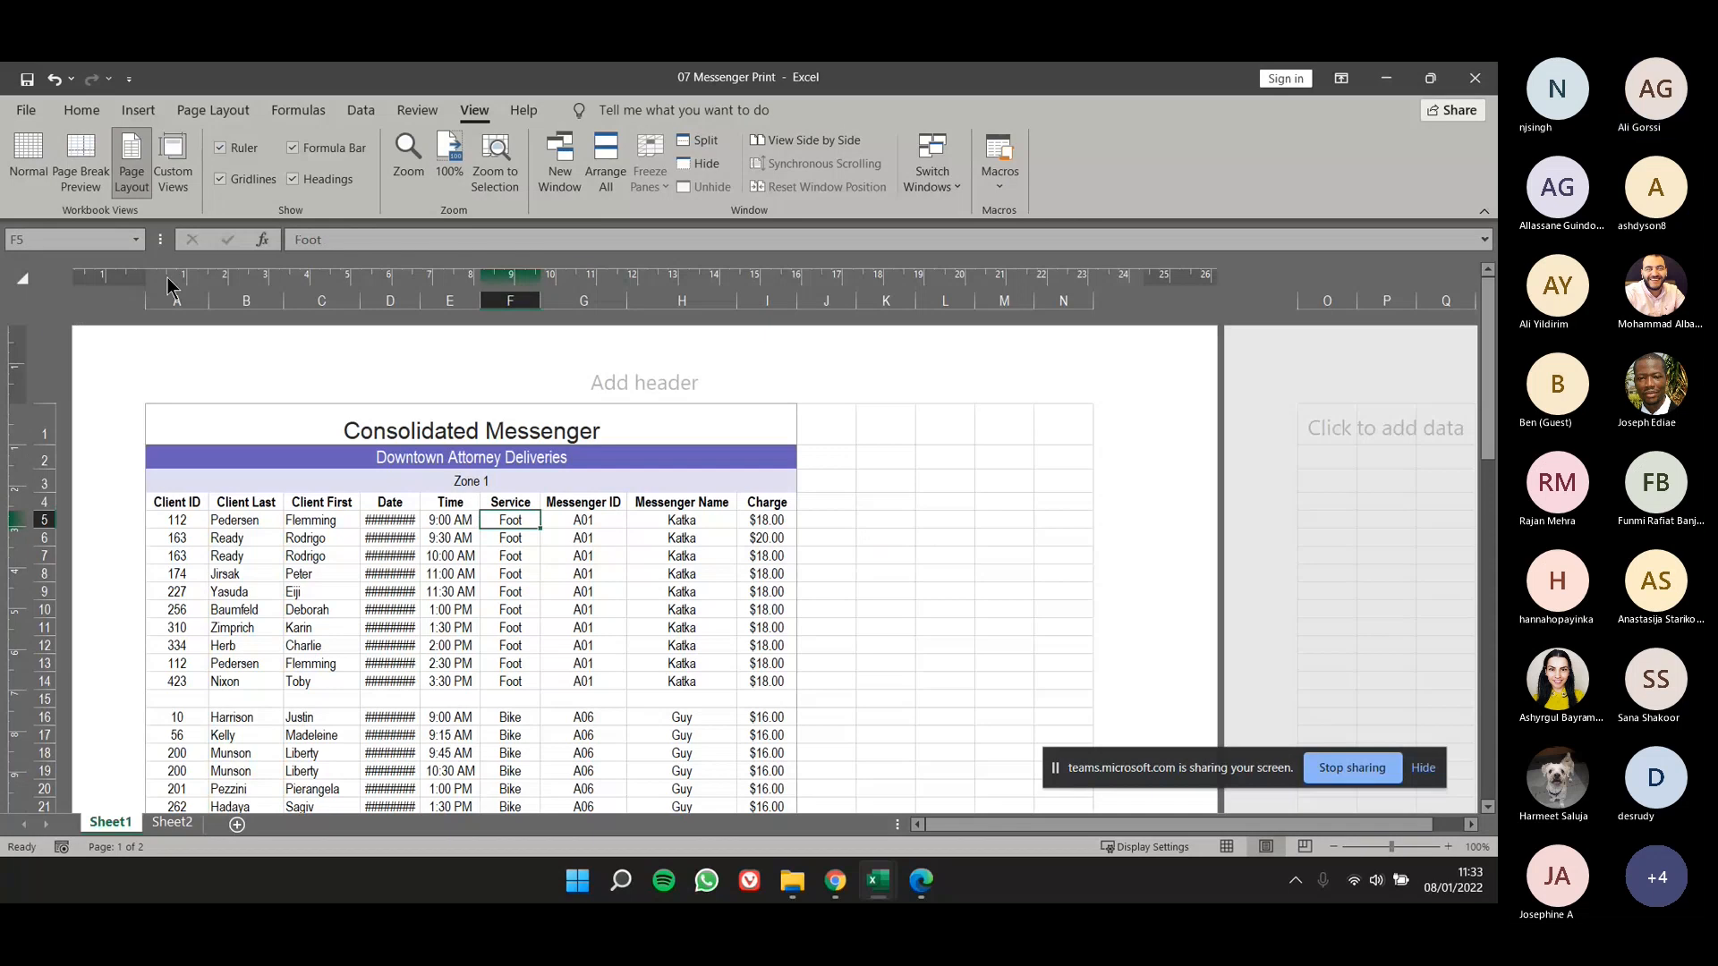
{"action": "left_click", "coordinate": [48, 169]}
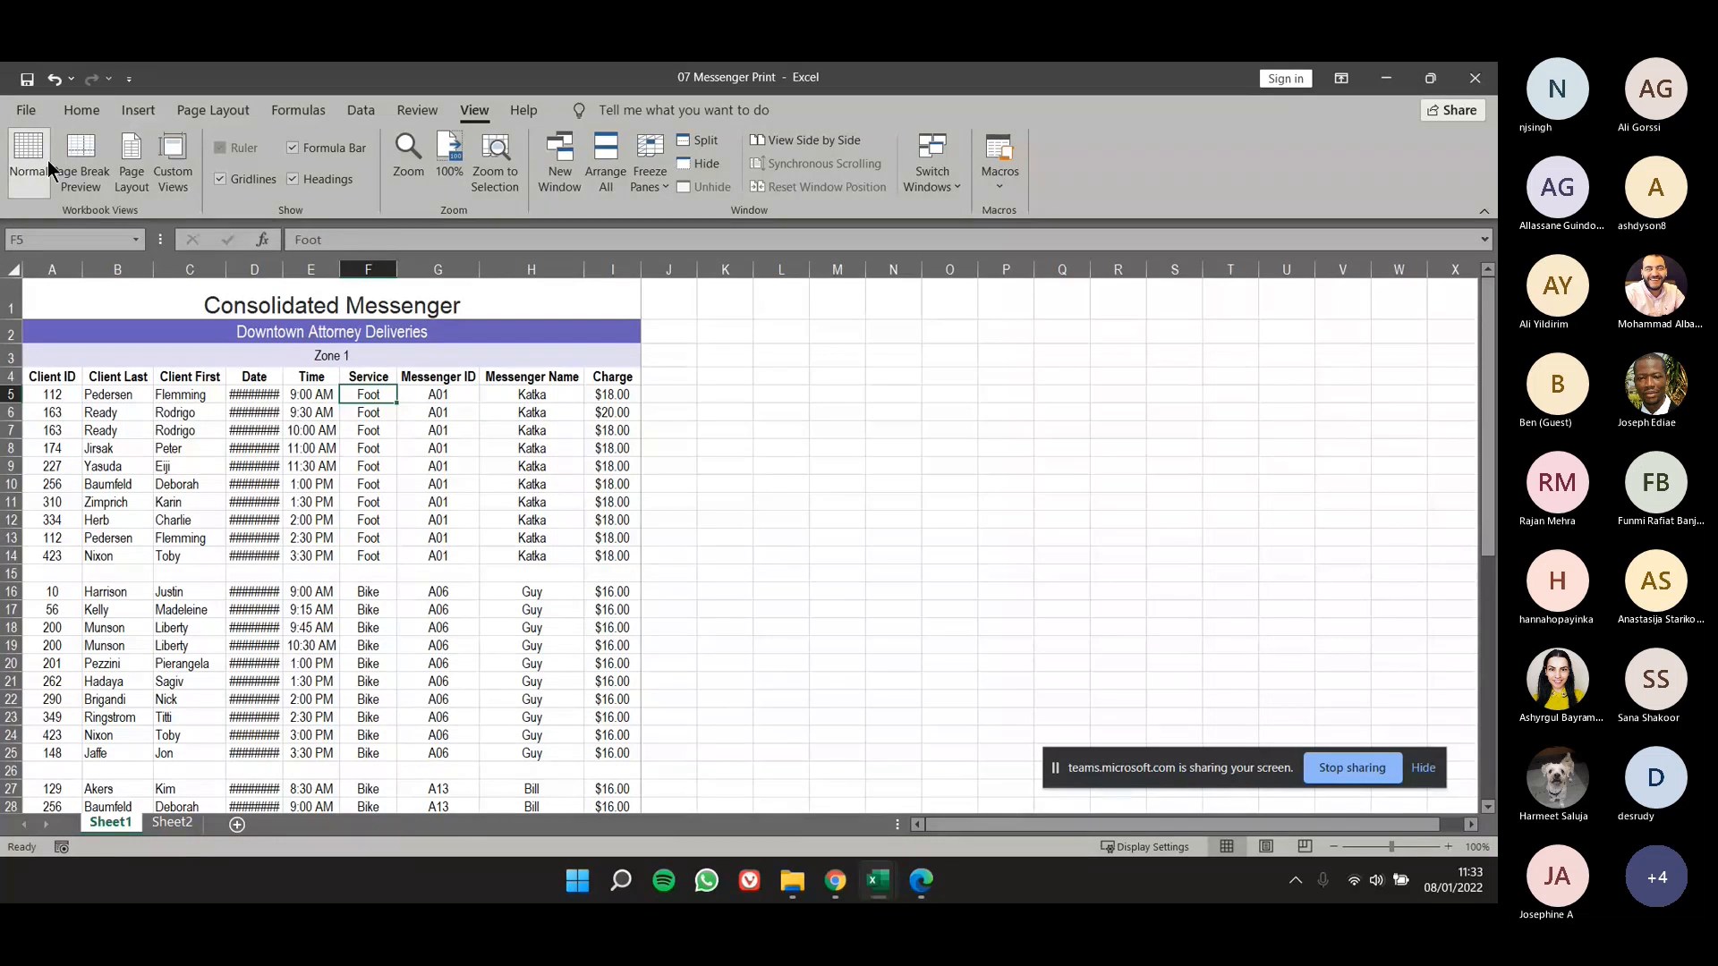
- Switch to the lesson 7 slides in Edge, maximize the window and go back to the Repeat Row and Column Print Titles slide
{"action": "key", "text": "alt+Tab"}
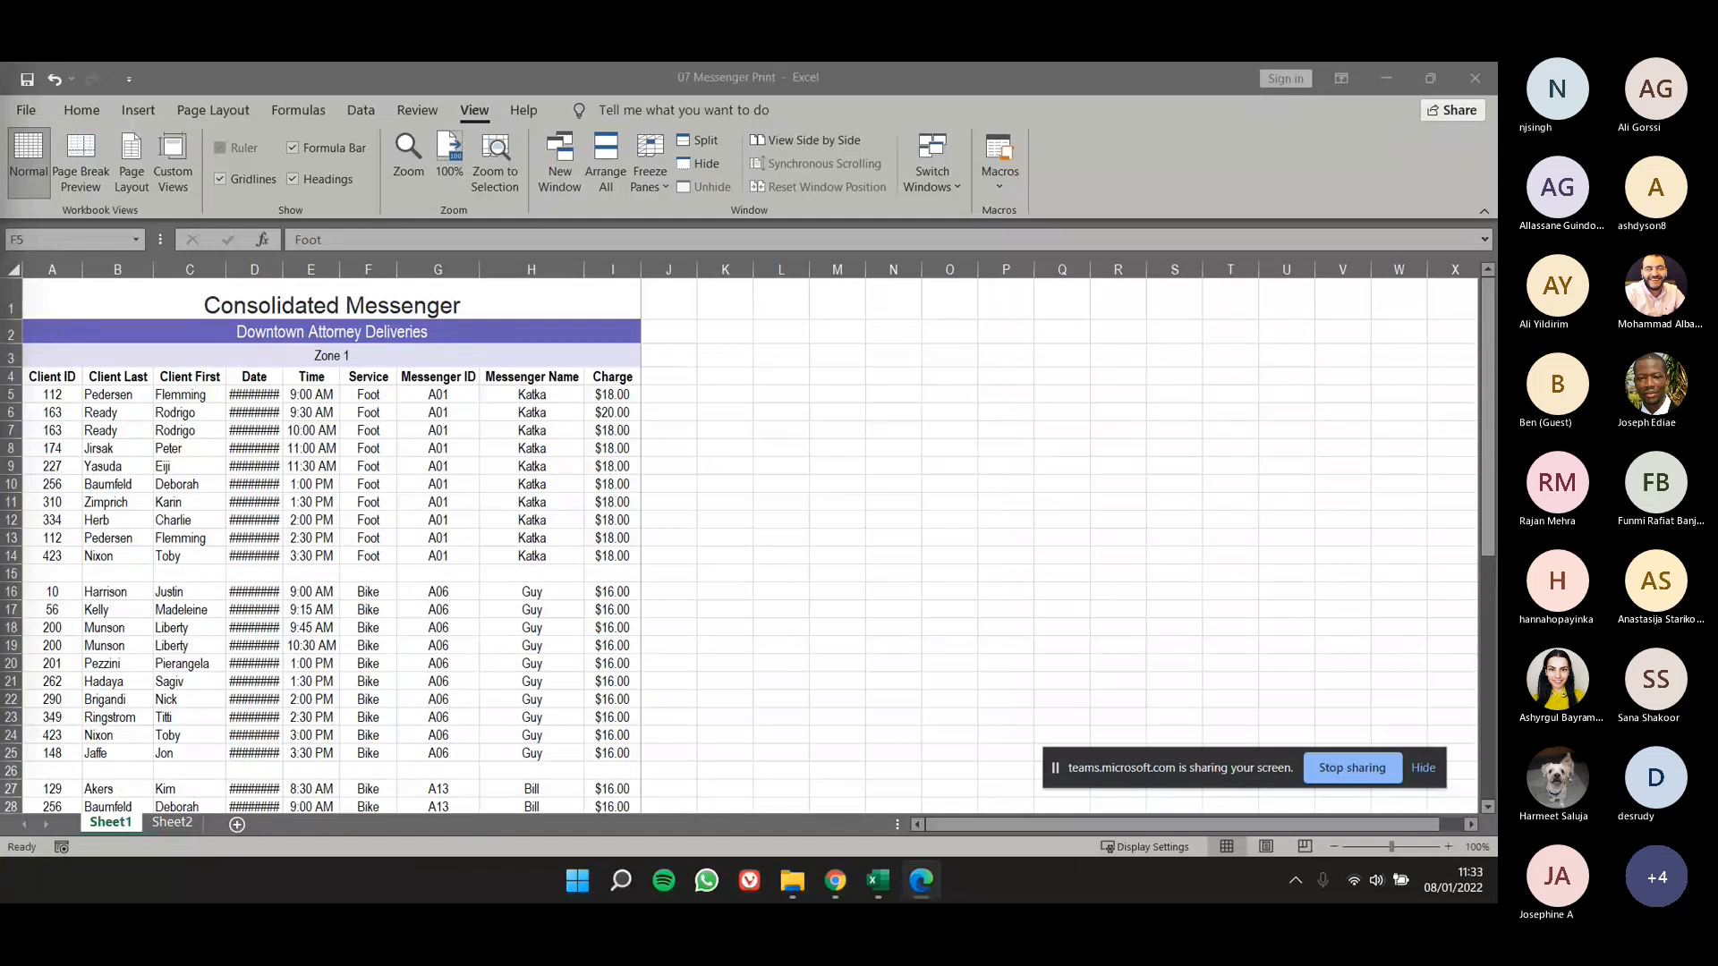
{"action": "left_click_drag", "start_coordinate": [0, 152], "coordinate": [1257, 225]}
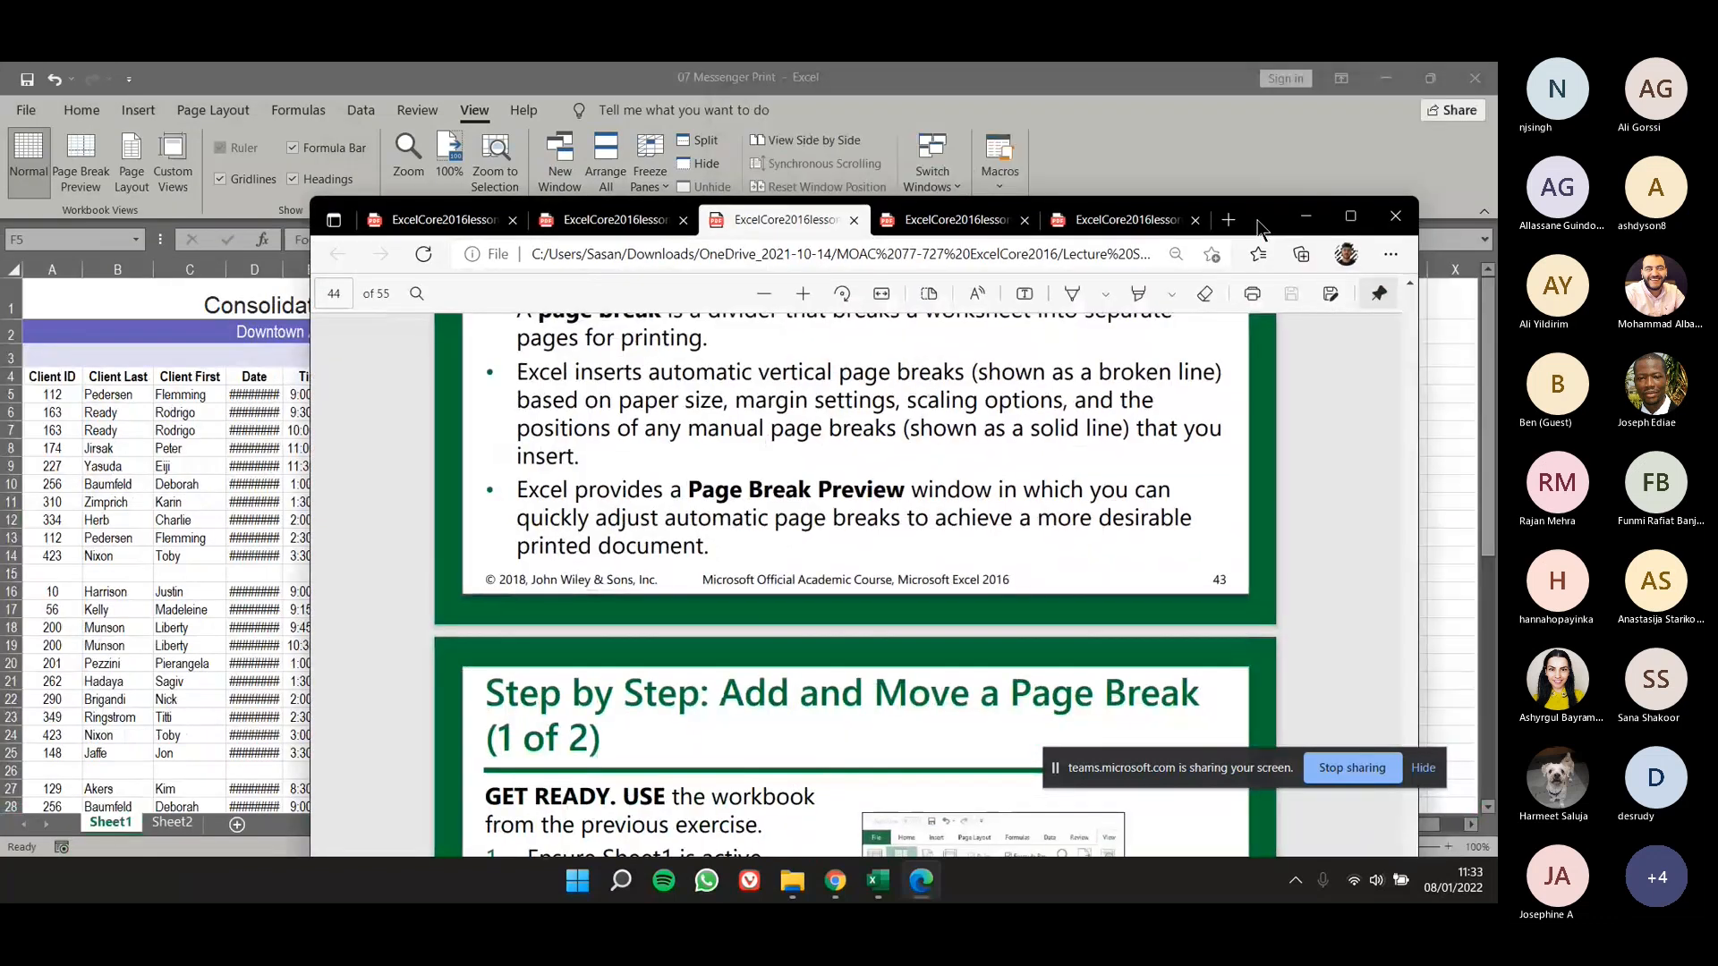
{"action": "double_click", "coordinate": [1257, 225]}
{"action": "scroll", "coordinate": [812, 590], "scroll_direction": "up", "scroll_amount": 10}
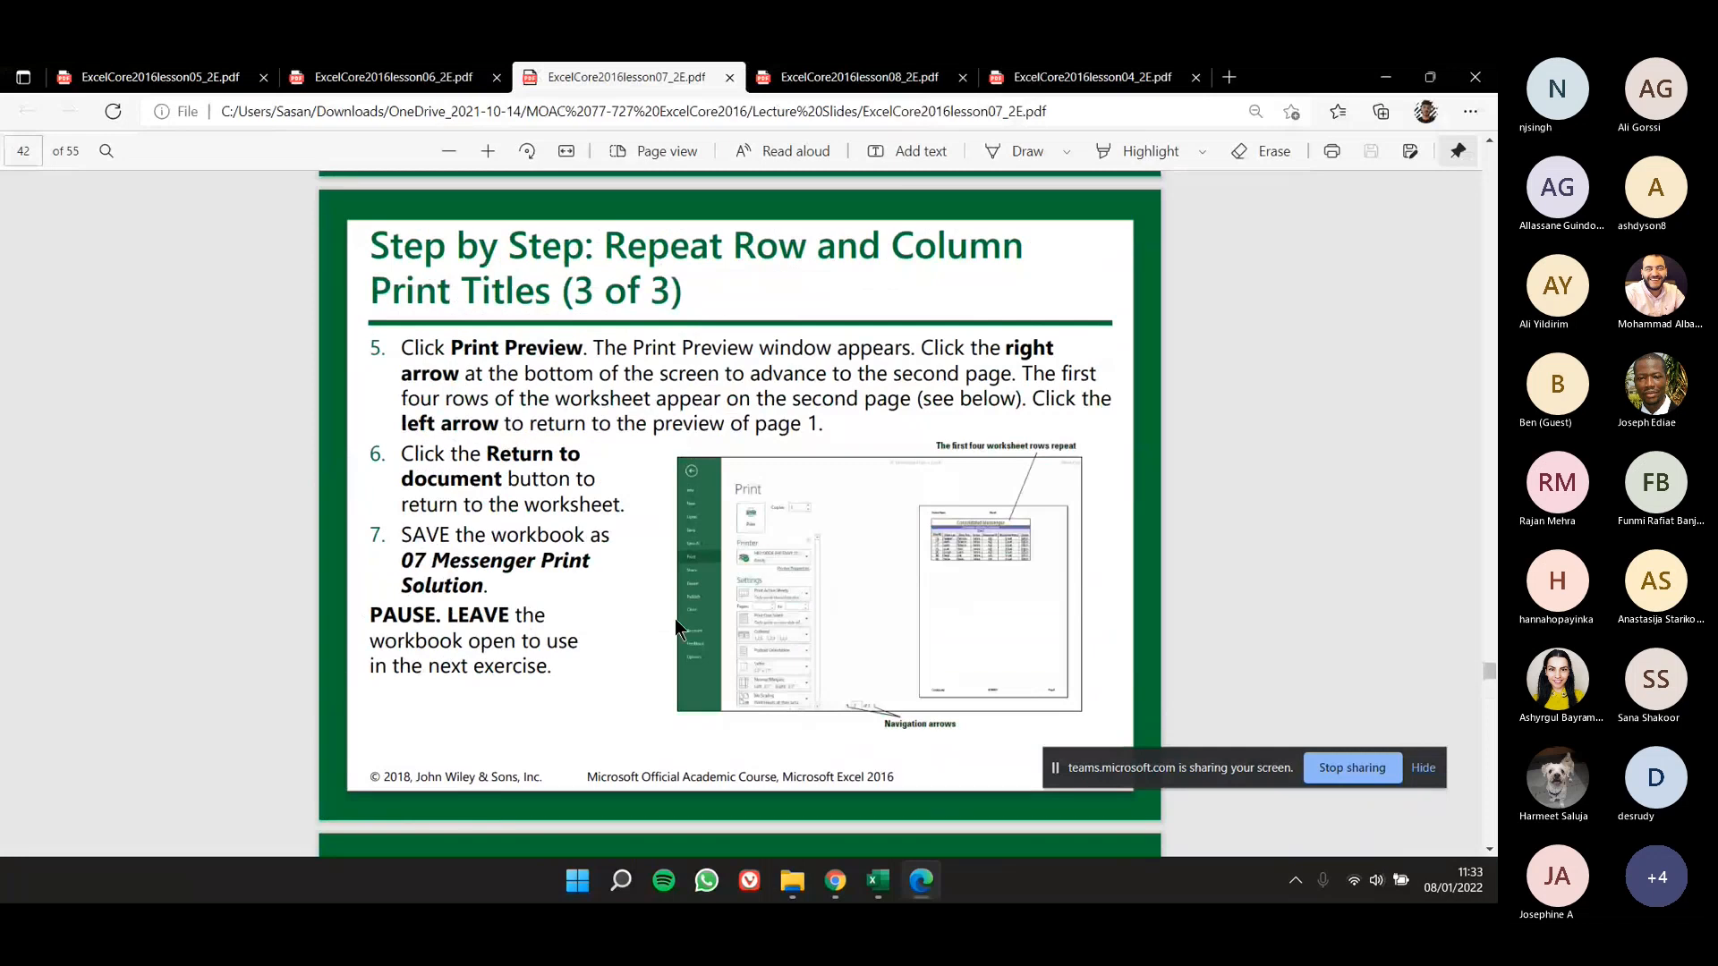
- Review the three Repeat Row and Column Print Titles slides, including the workbook name and the Page Setup instructions
{"action": "scroll", "coordinate": [659, 401], "scroll_direction": "up", "scroll_amount": 1}
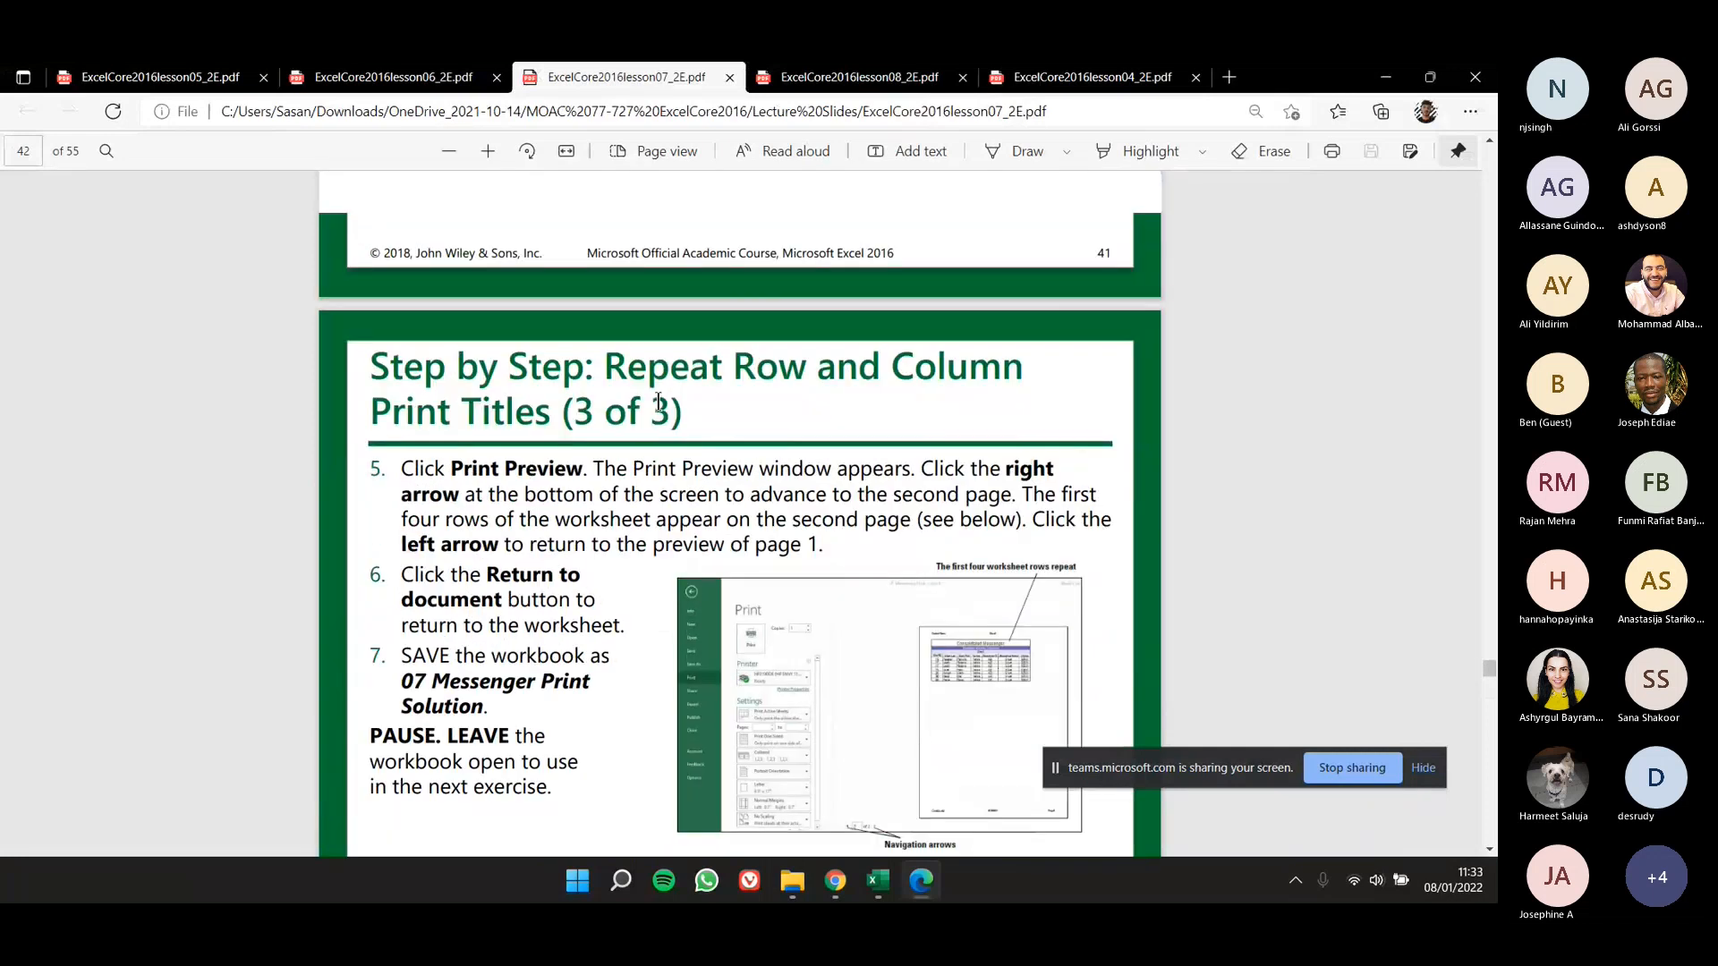
{"action": "scroll", "coordinate": [658, 401], "scroll_direction": "up", "scroll_amount": 5}
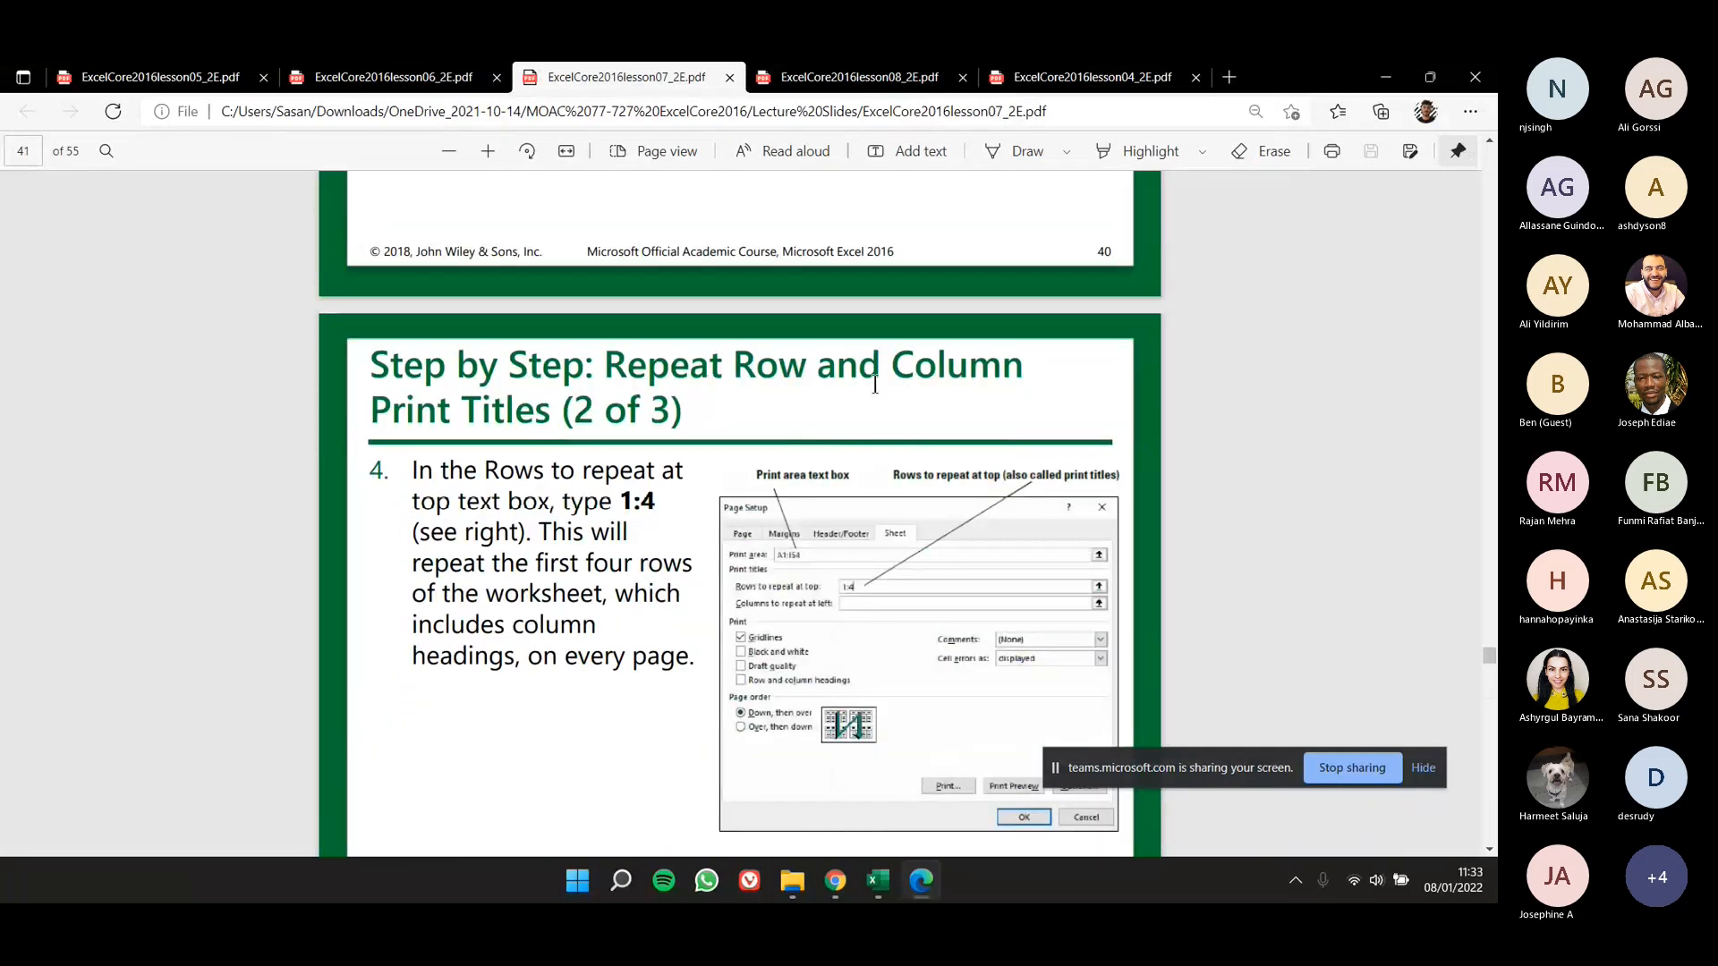
{"action": "scroll", "coordinate": [524, 433], "scroll_direction": "down", "scroll_amount": 5}
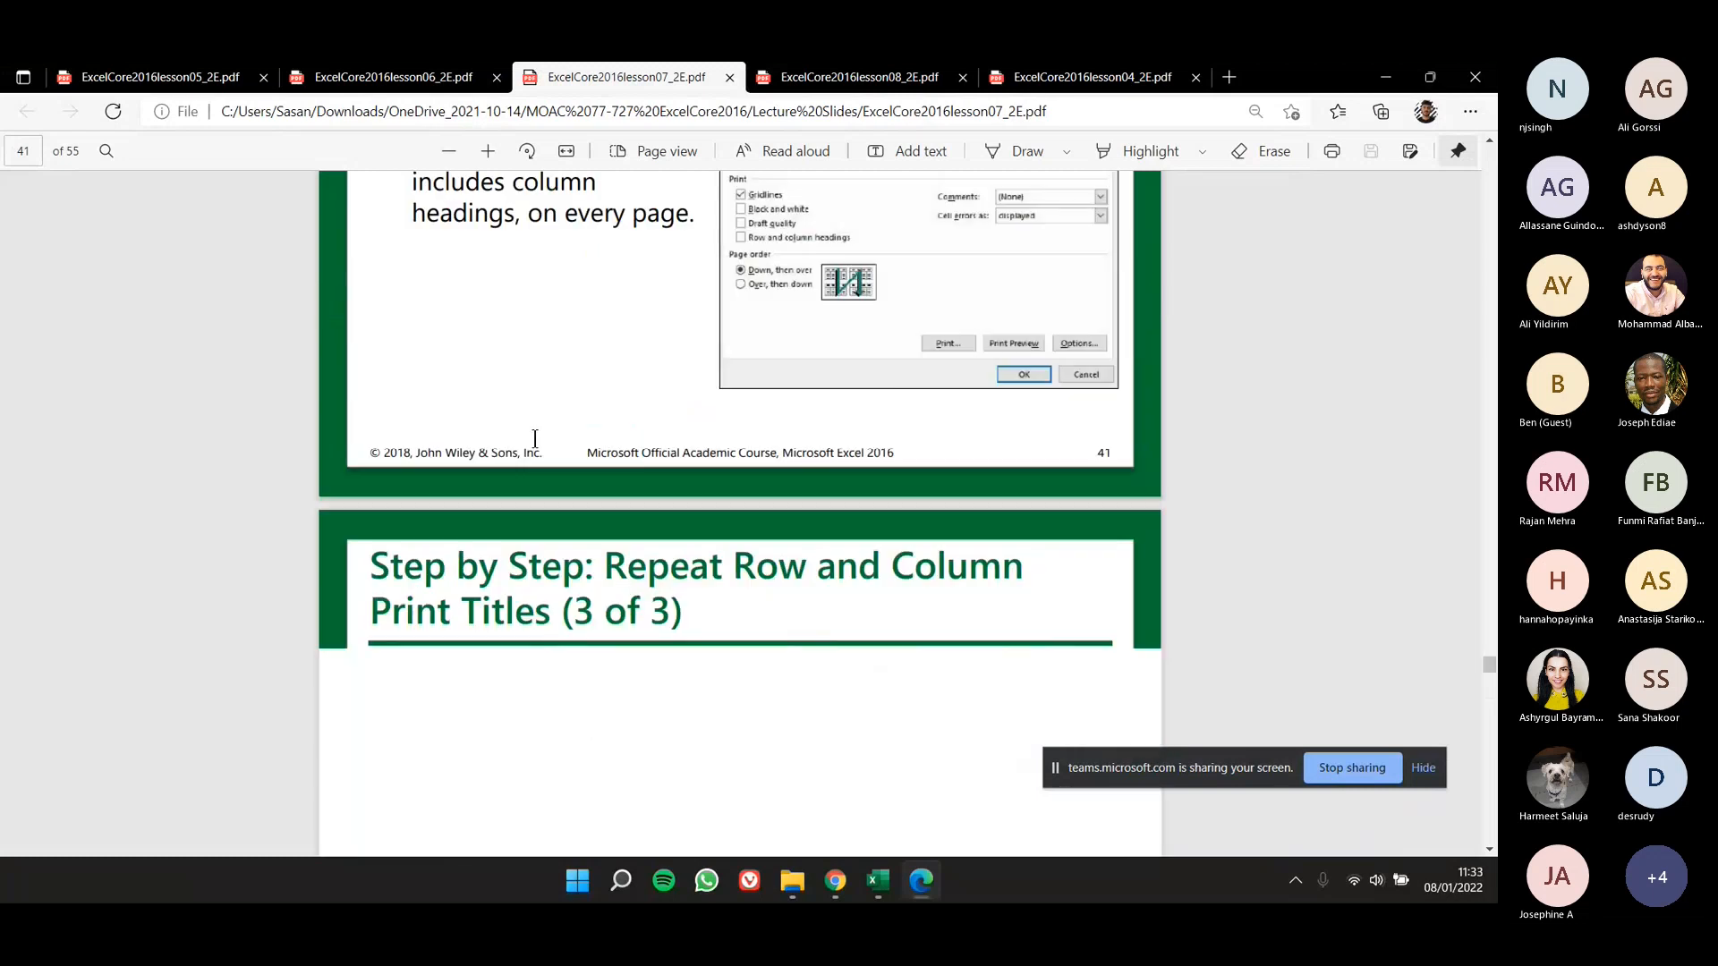
{"action": "scroll", "coordinate": [535, 438], "scroll_direction": "down", "scroll_amount": 4}
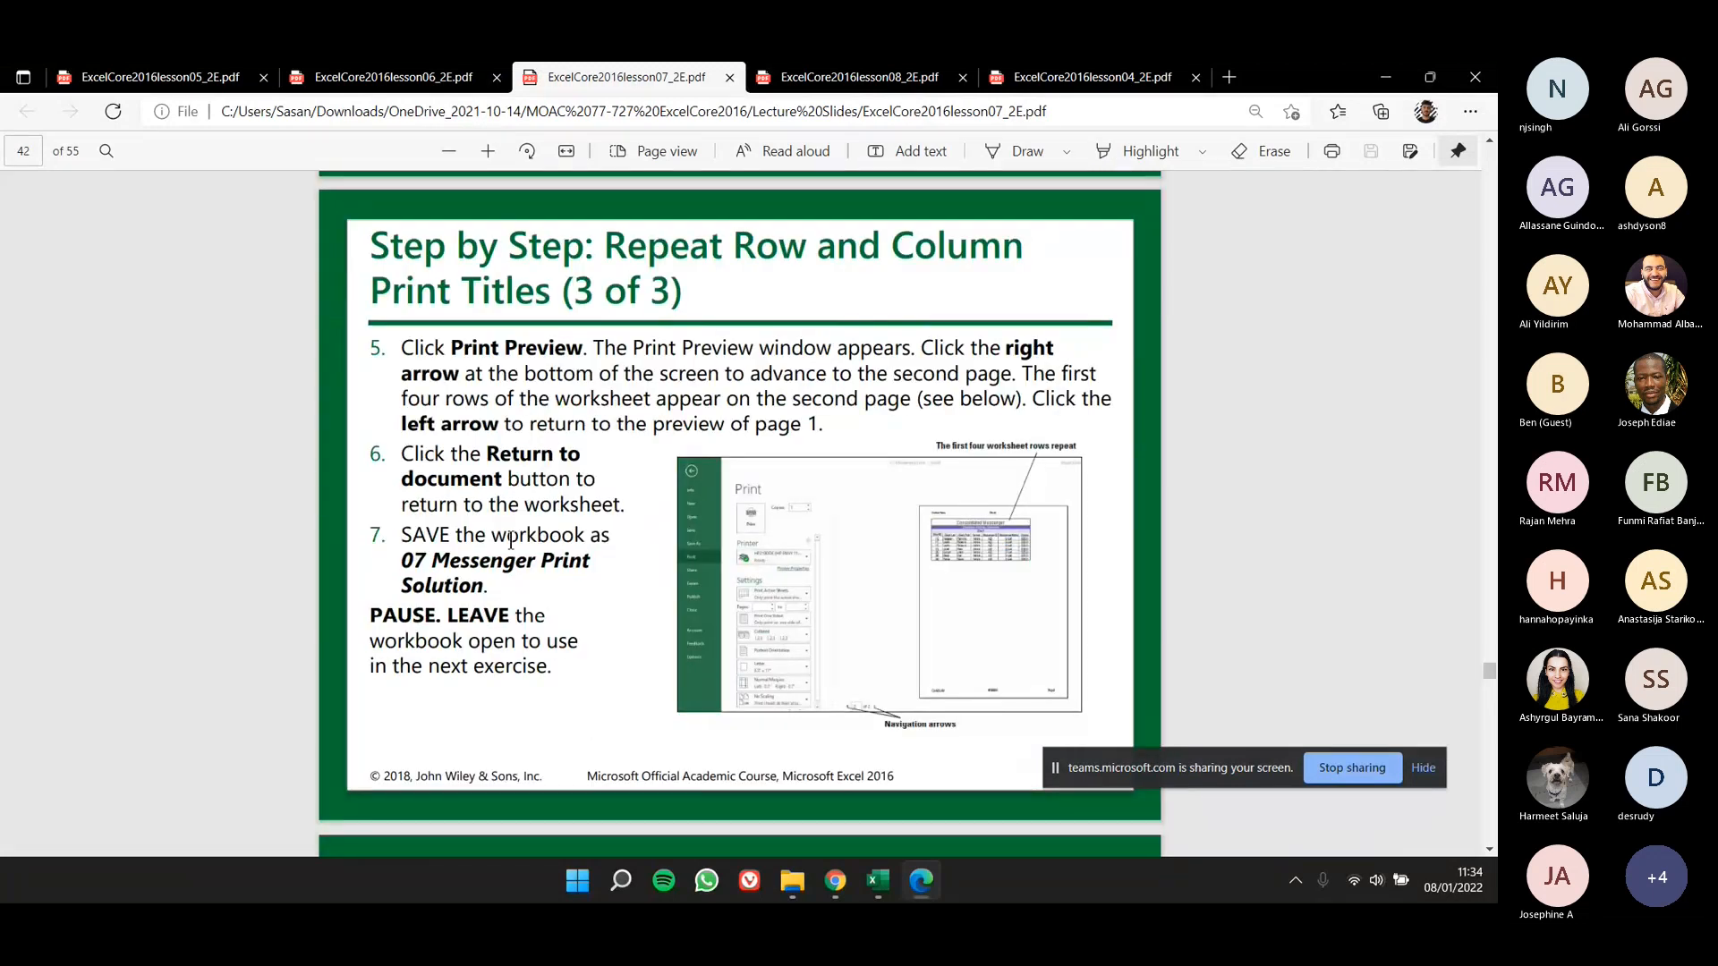
{"action": "scroll", "coordinate": [526, 535], "scroll_direction": "up", "scroll_amount": 1}
{"action": "scroll", "coordinate": [526, 535], "scroll_direction": "up", "scroll_amount": 17}
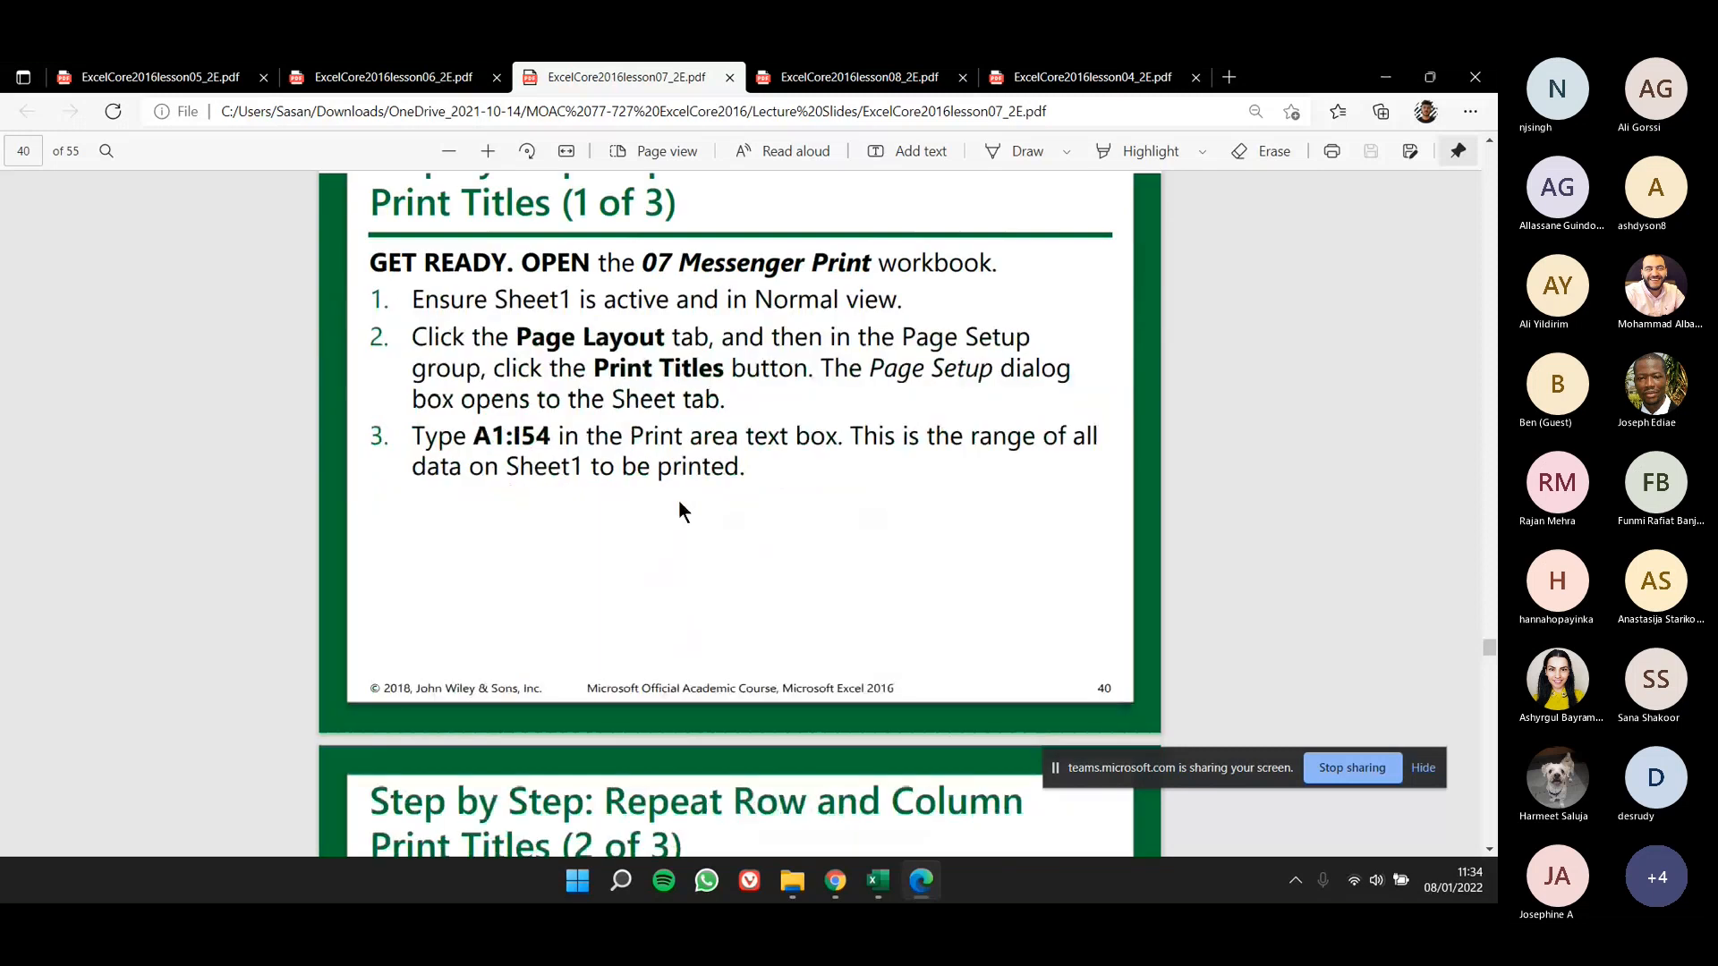
{"action": "scroll", "coordinate": [678, 499], "scroll_direction": "up", "scroll_amount": 3}
{"action": "left_click_drag", "start_coordinate": [621, 481], "coordinate": [870, 488]}
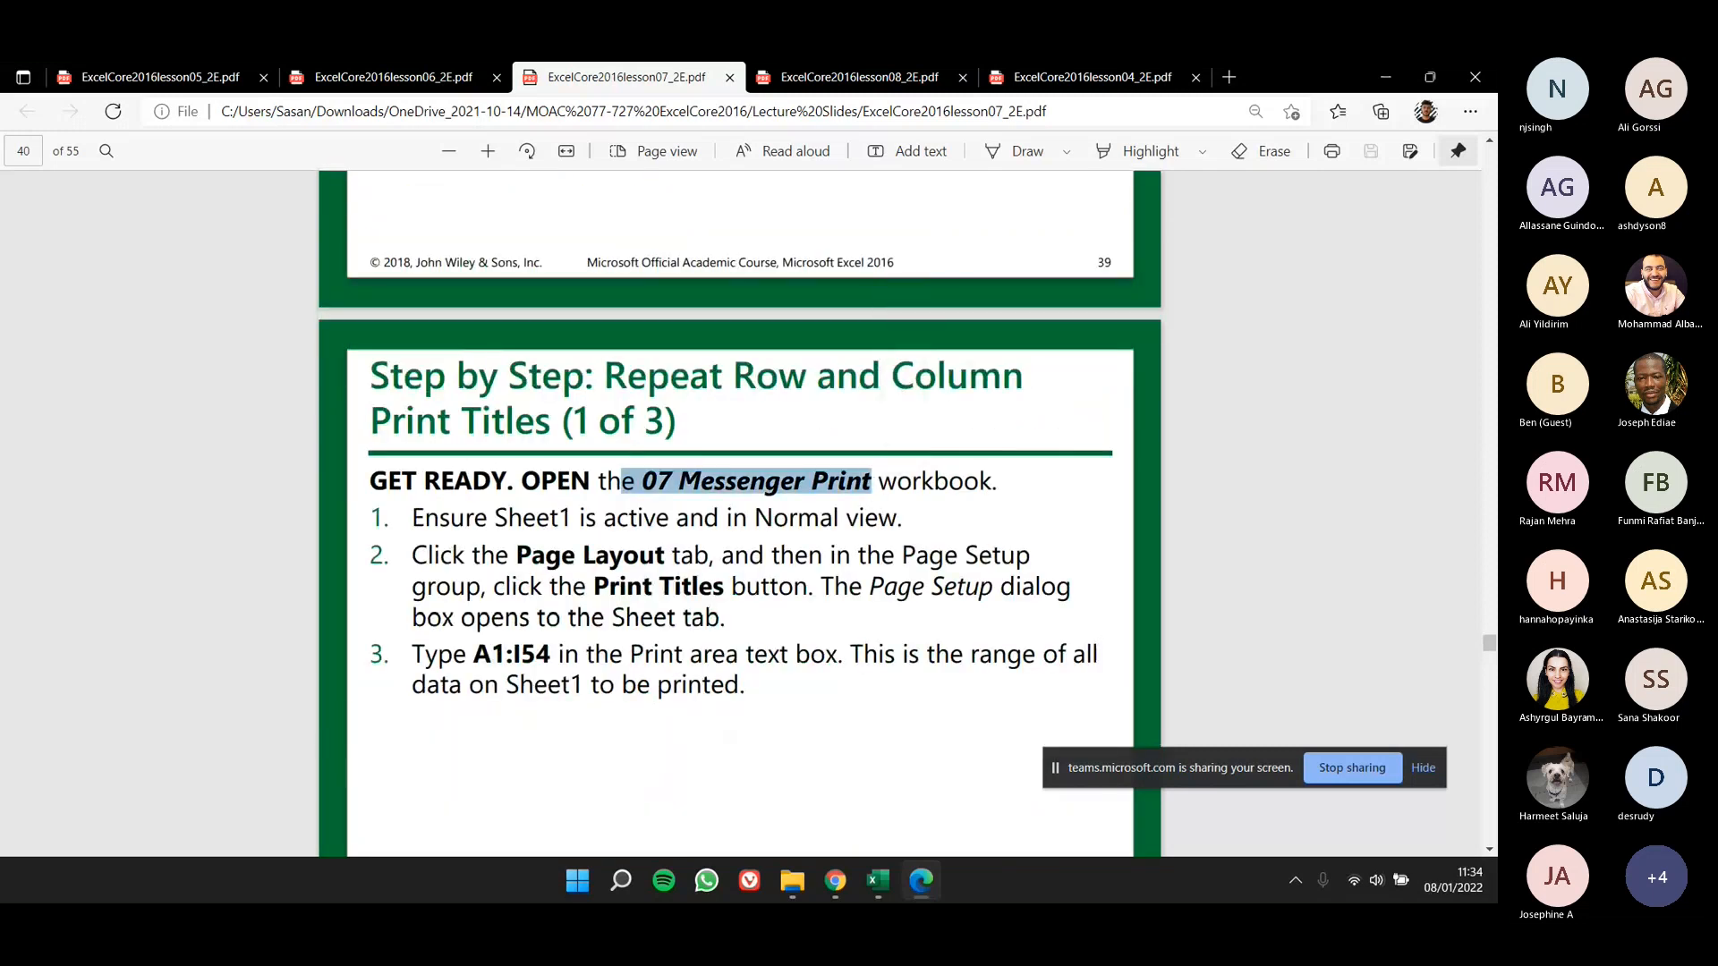
{"action": "scroll", "coordinate": [631, 521], "scroll_direction": "down", "scroll_amount": 3}
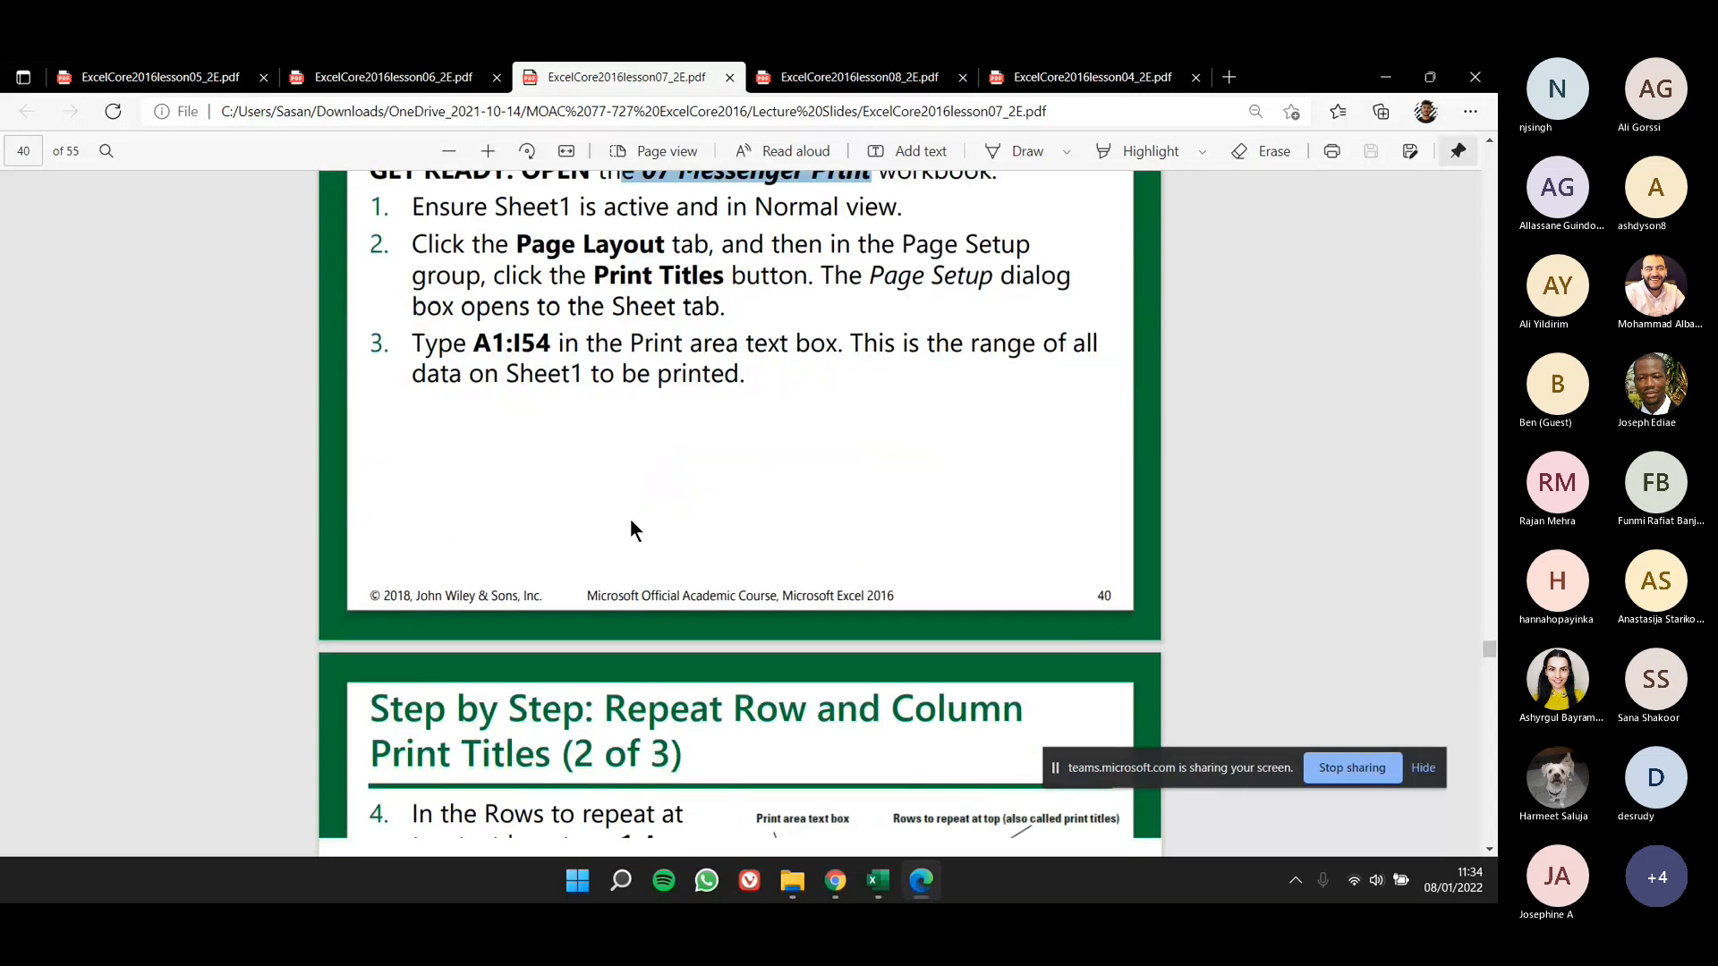
{"action": "scroll", "coordinate": [631, 530], "scroll_direction": "down", "scroll_amount": 3}
{"action": "scroll", "coordinate": [628, 528], "scroll_direction": "down", "scroll_amount": 2}
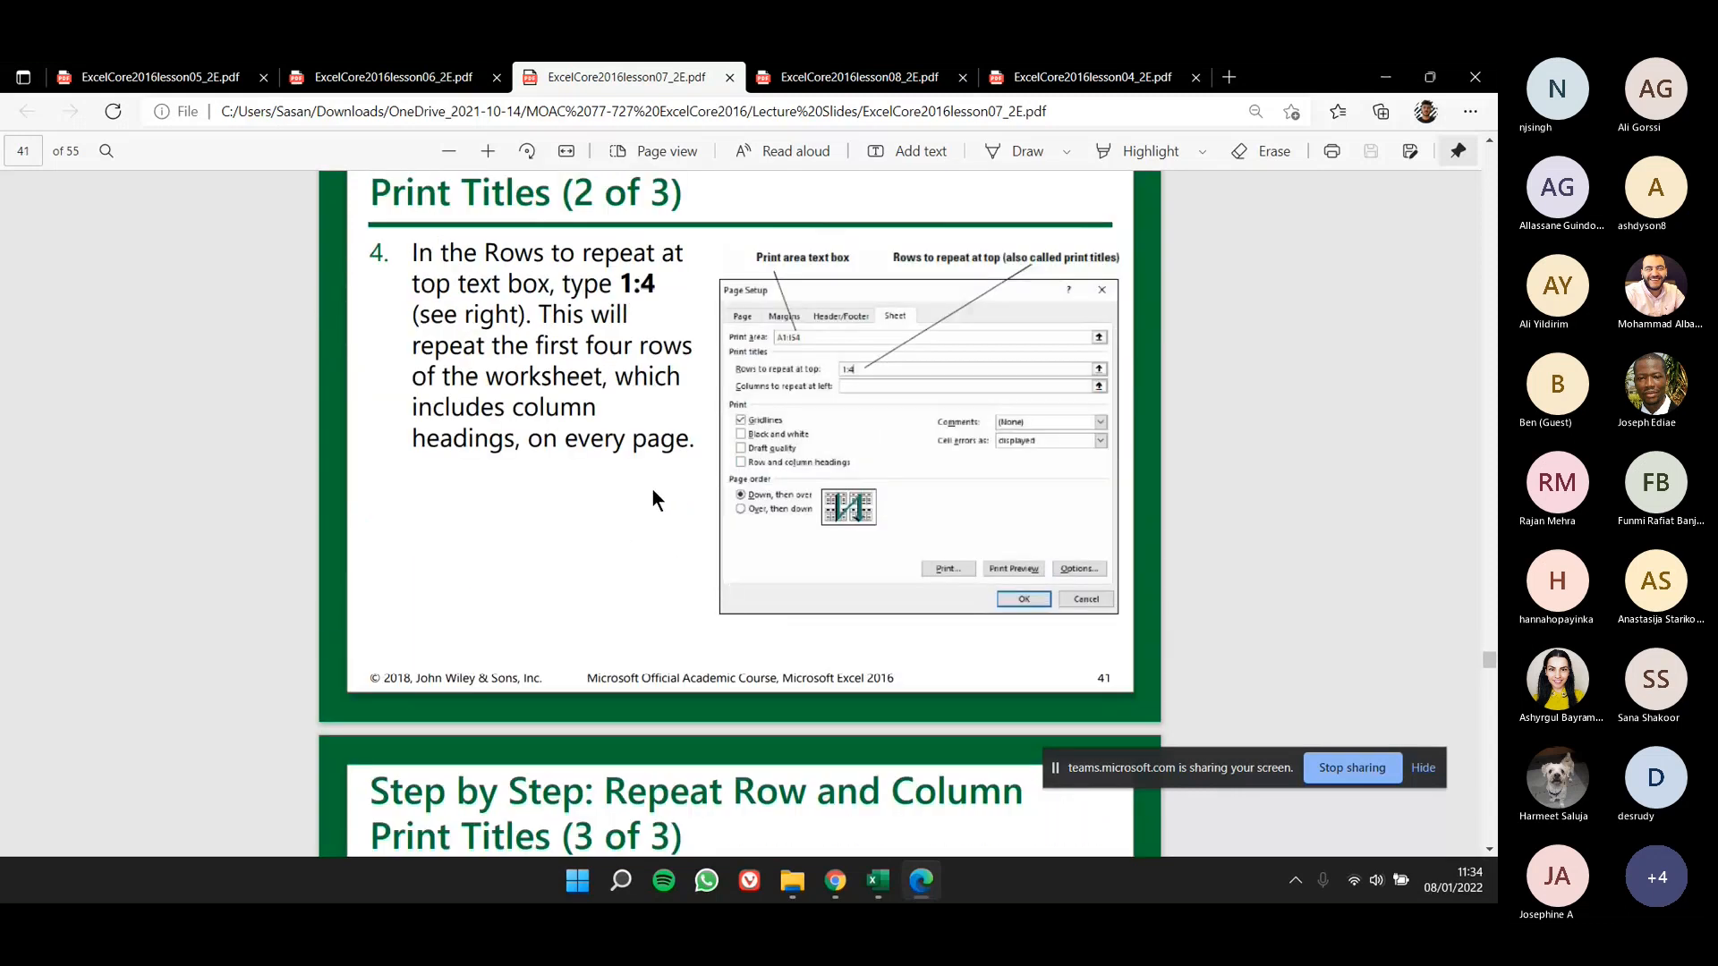
{"action": "scroll", "coordinate": [653, 492], "scroll_direction": "up", "scroll_amount": 2}
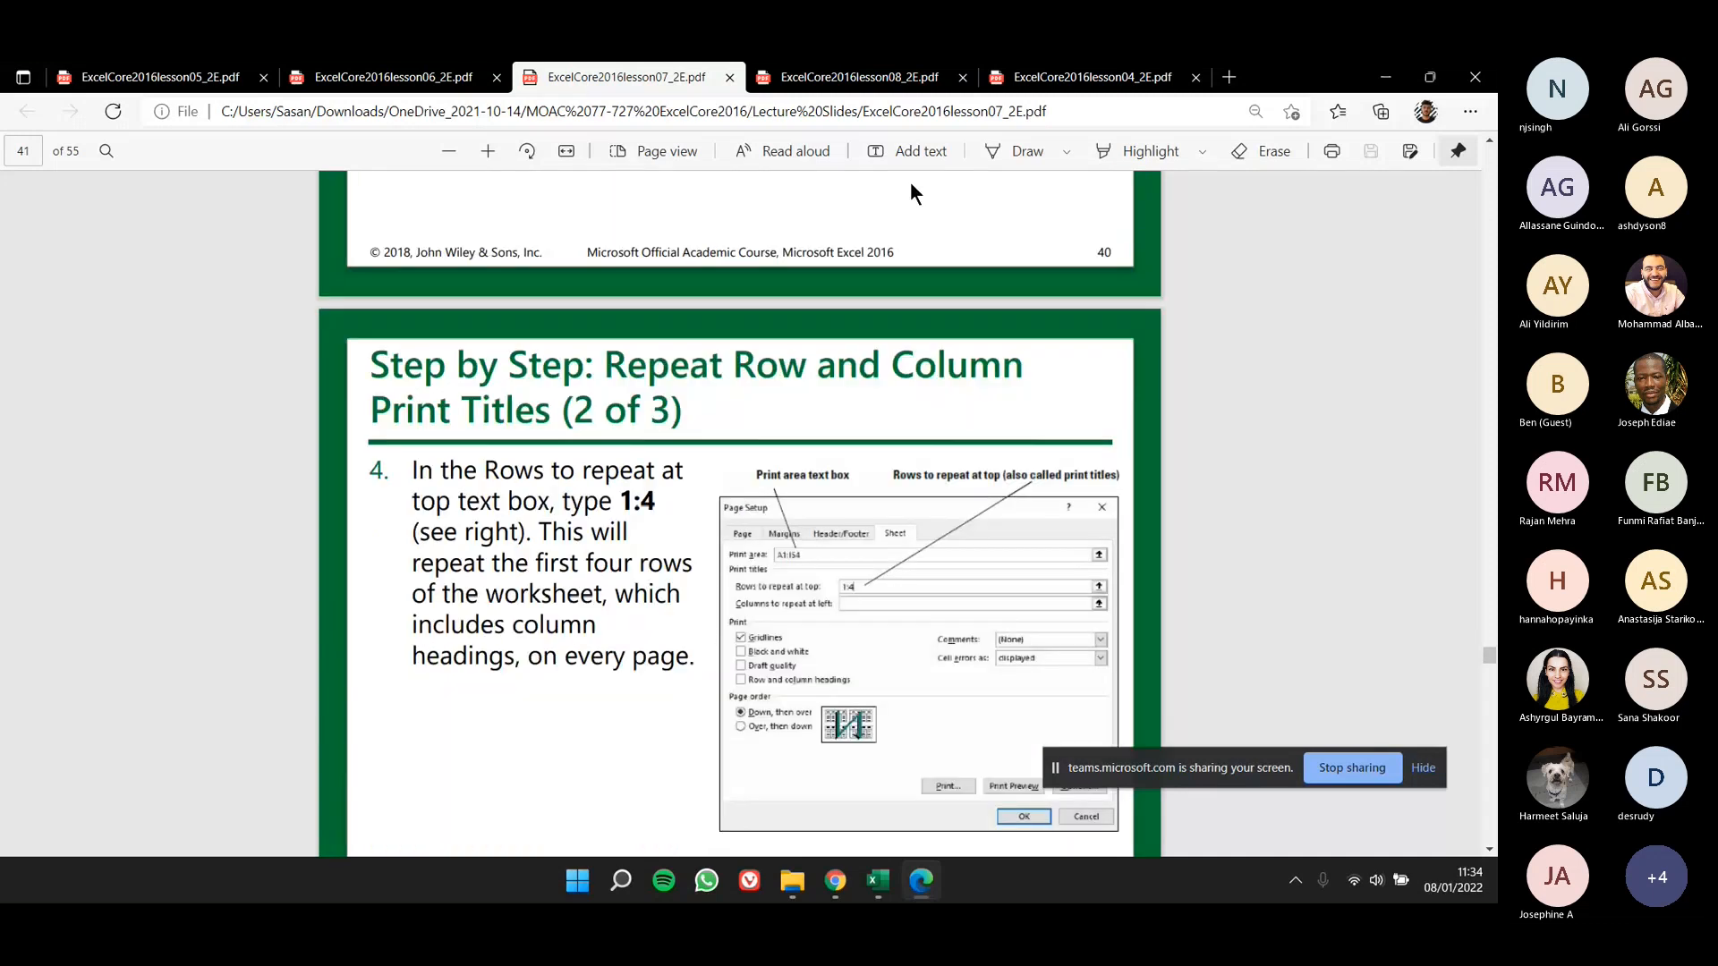
- Switch to Excel, close the 07 Messenger Print workbook without saving its changes and show the Home commands
{"action": "key", "text": "alt+Tab"}
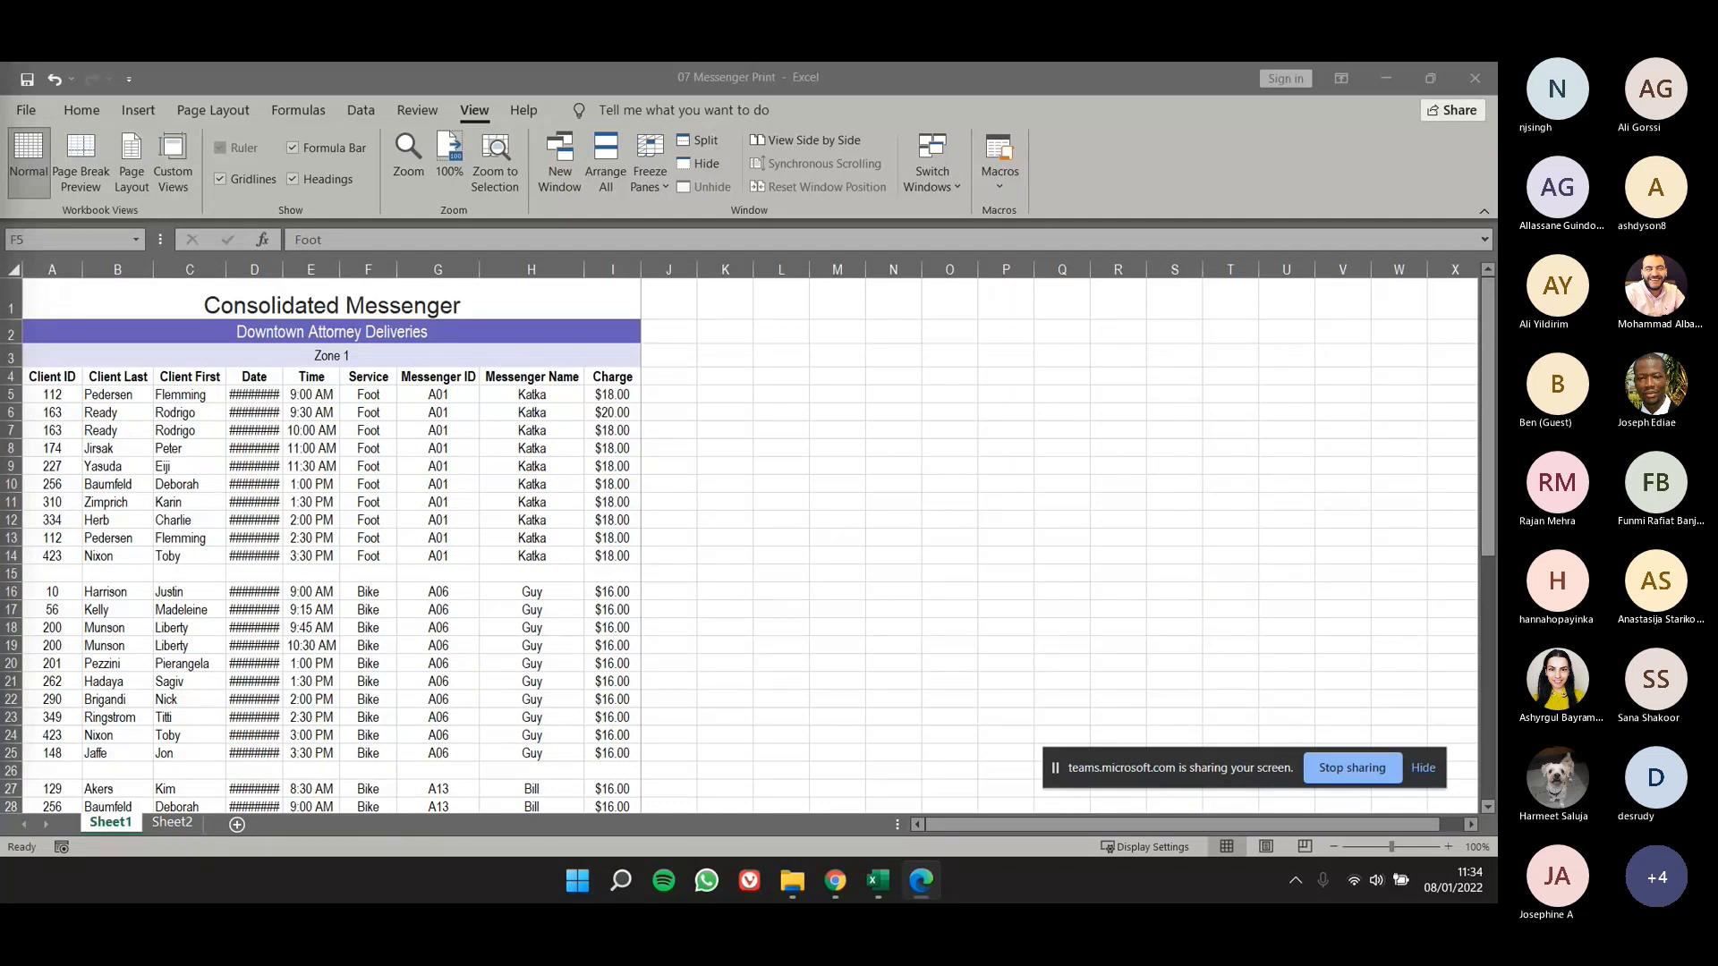
{"action": "left_click", "coordinate": [32, 112]}
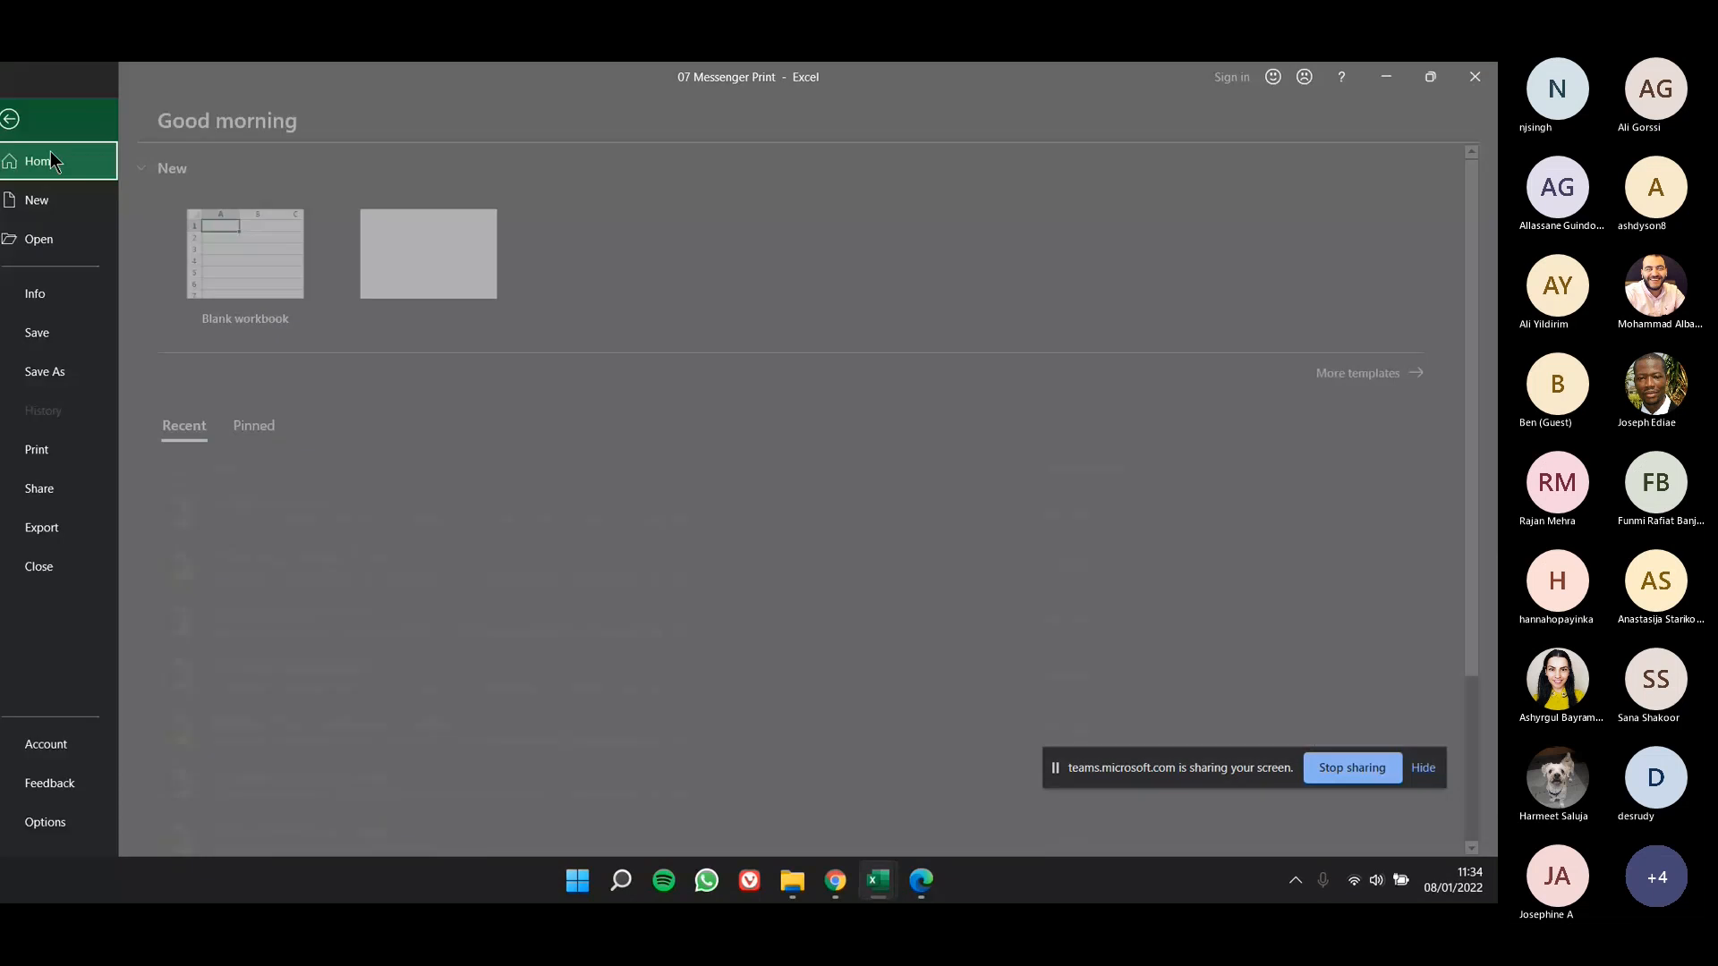
{"action": "left_click", "coordinate": [99, 573]}
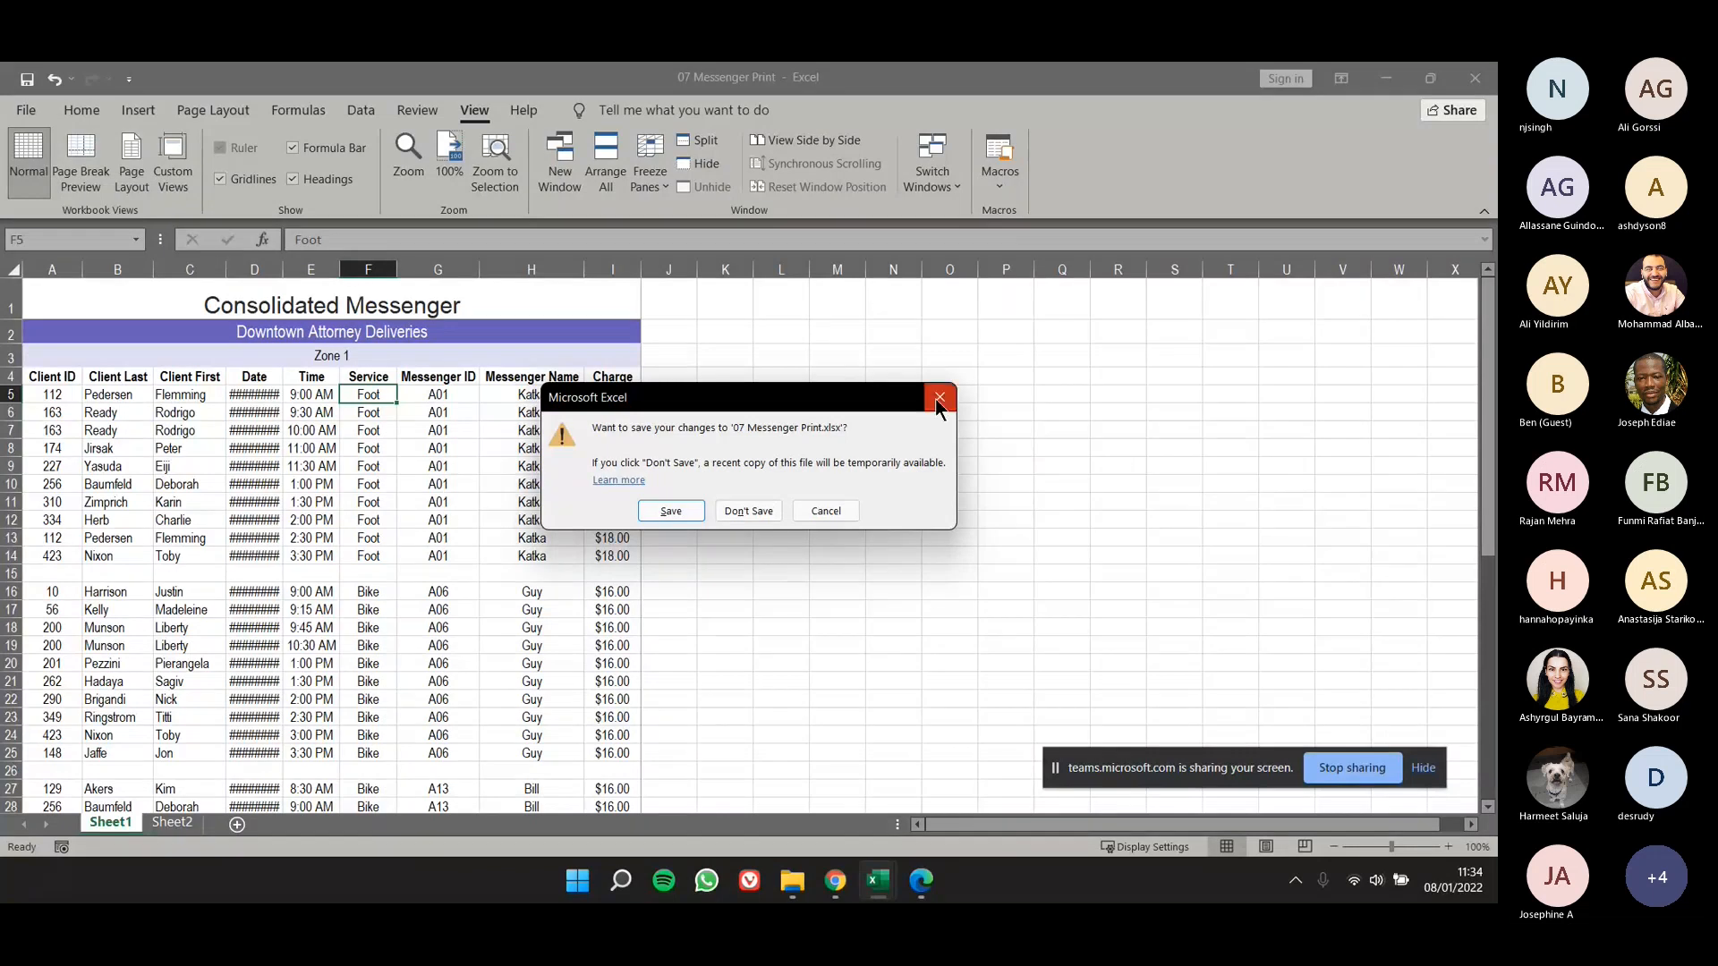
{"action": "left_click", "coordinate": [737, 512]}
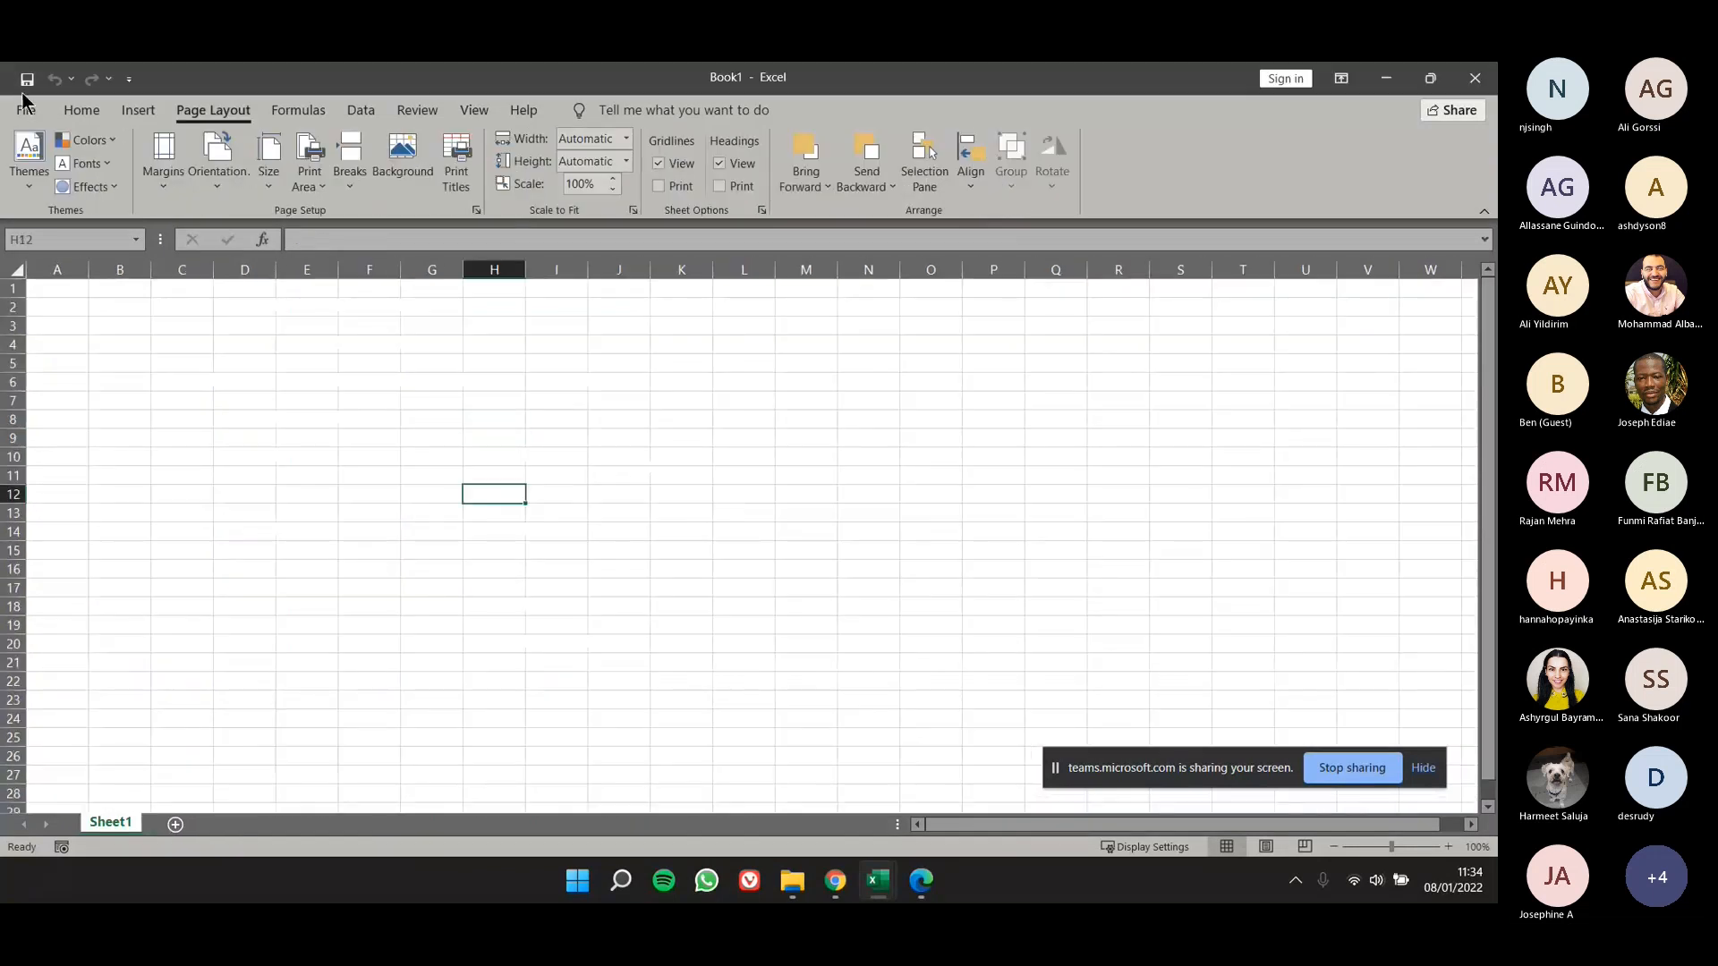
{"action": "left_click", "coordinate": [82, 110]}
- Switch to the lesson 8 Managing Worksheets slides in Edge and view the Objectives and Software Orientation slides
{"action": "key", "text": "alt+Tab"}
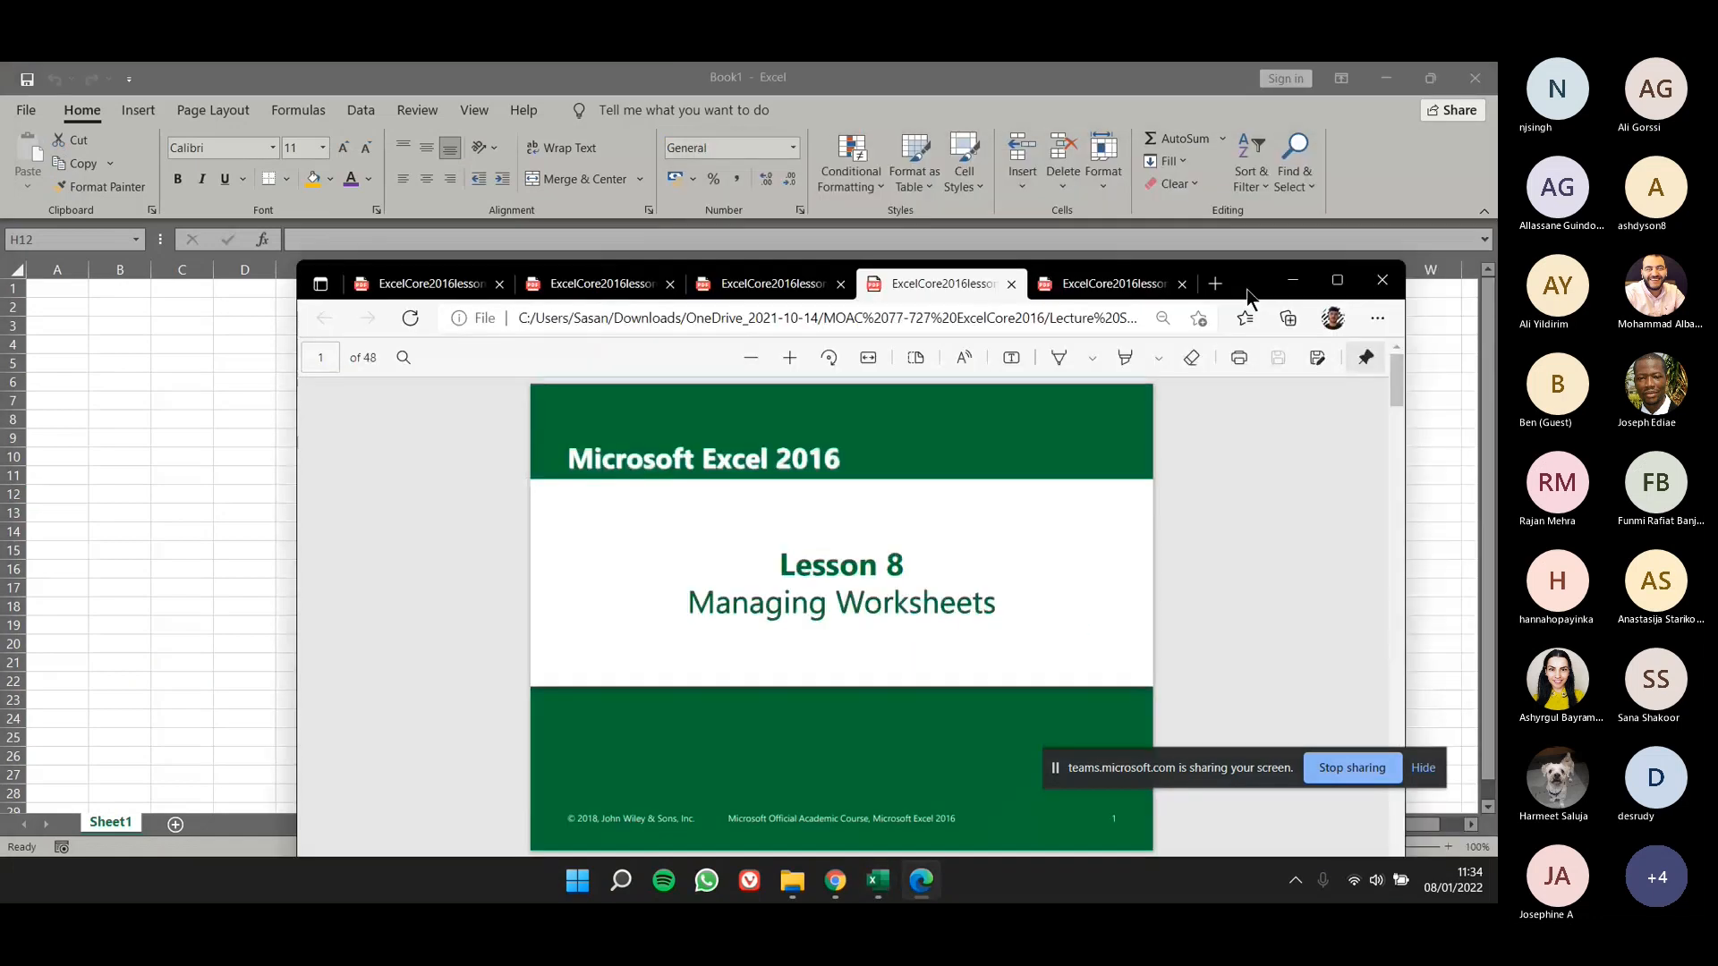
{"action": "double_click", "coordinate": [1248, 288]}
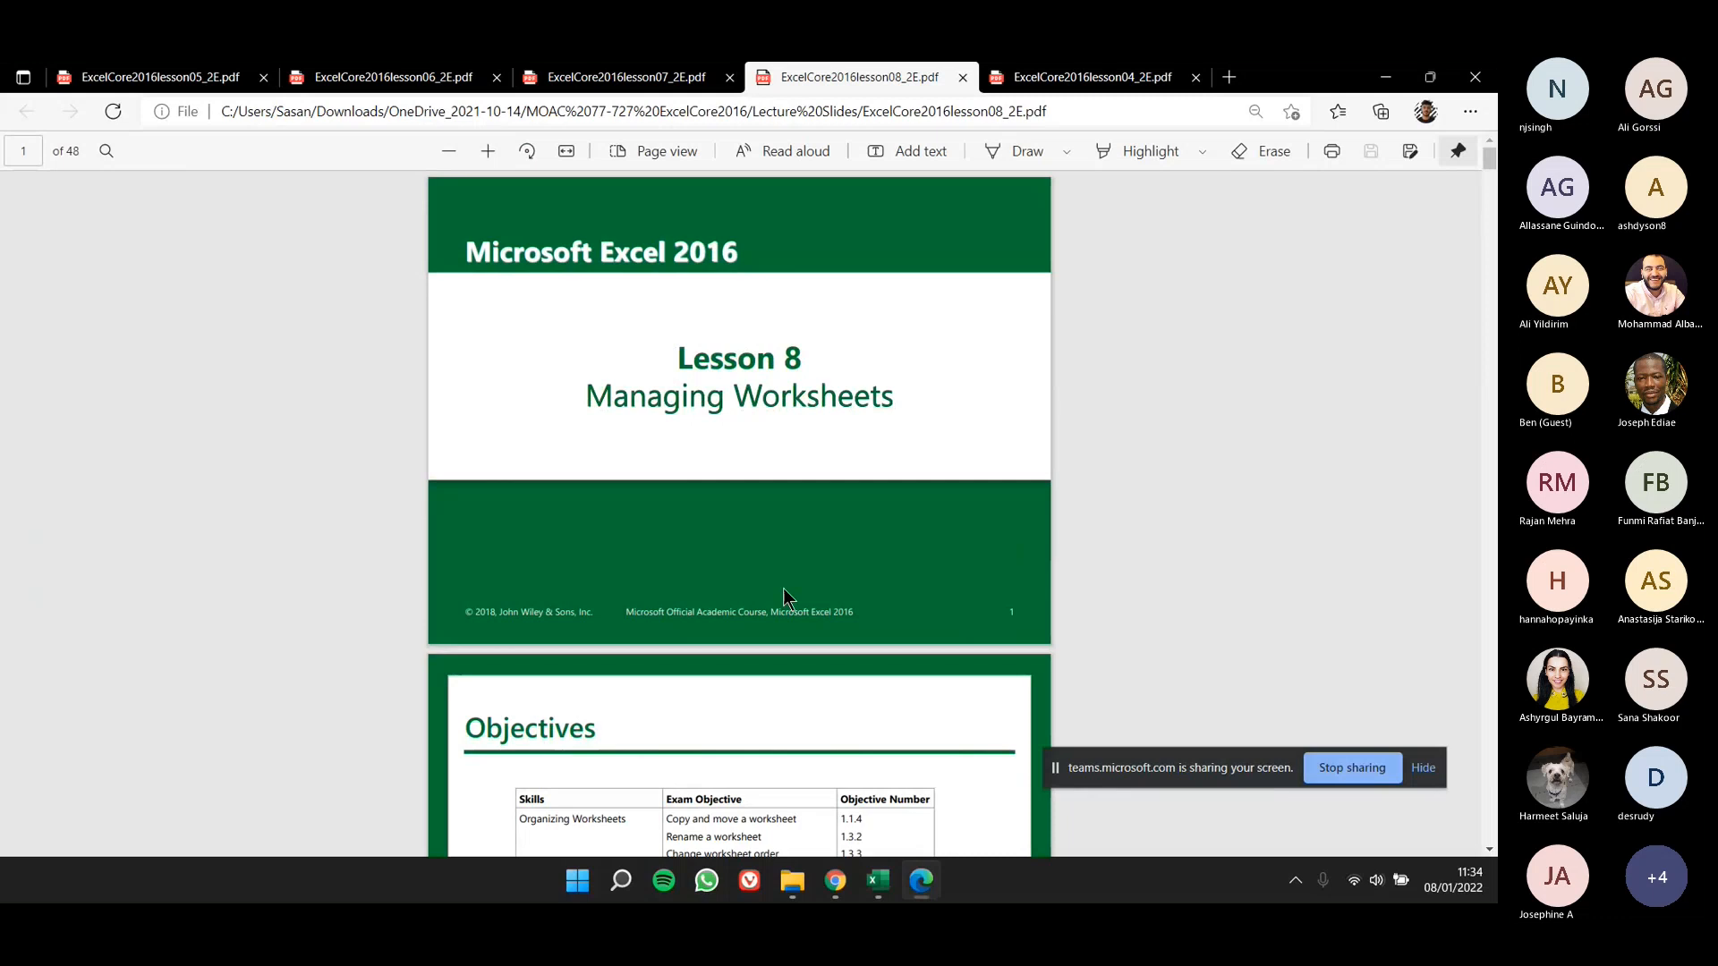
{"action": "scroll", "coordinate": [784, 598], "scroll_direction": "up", "scroll_amount": 1}
{"action": "scroll", "coordinate": [784, 597], "scroll_direction": "up", "scroll_amount": 1}
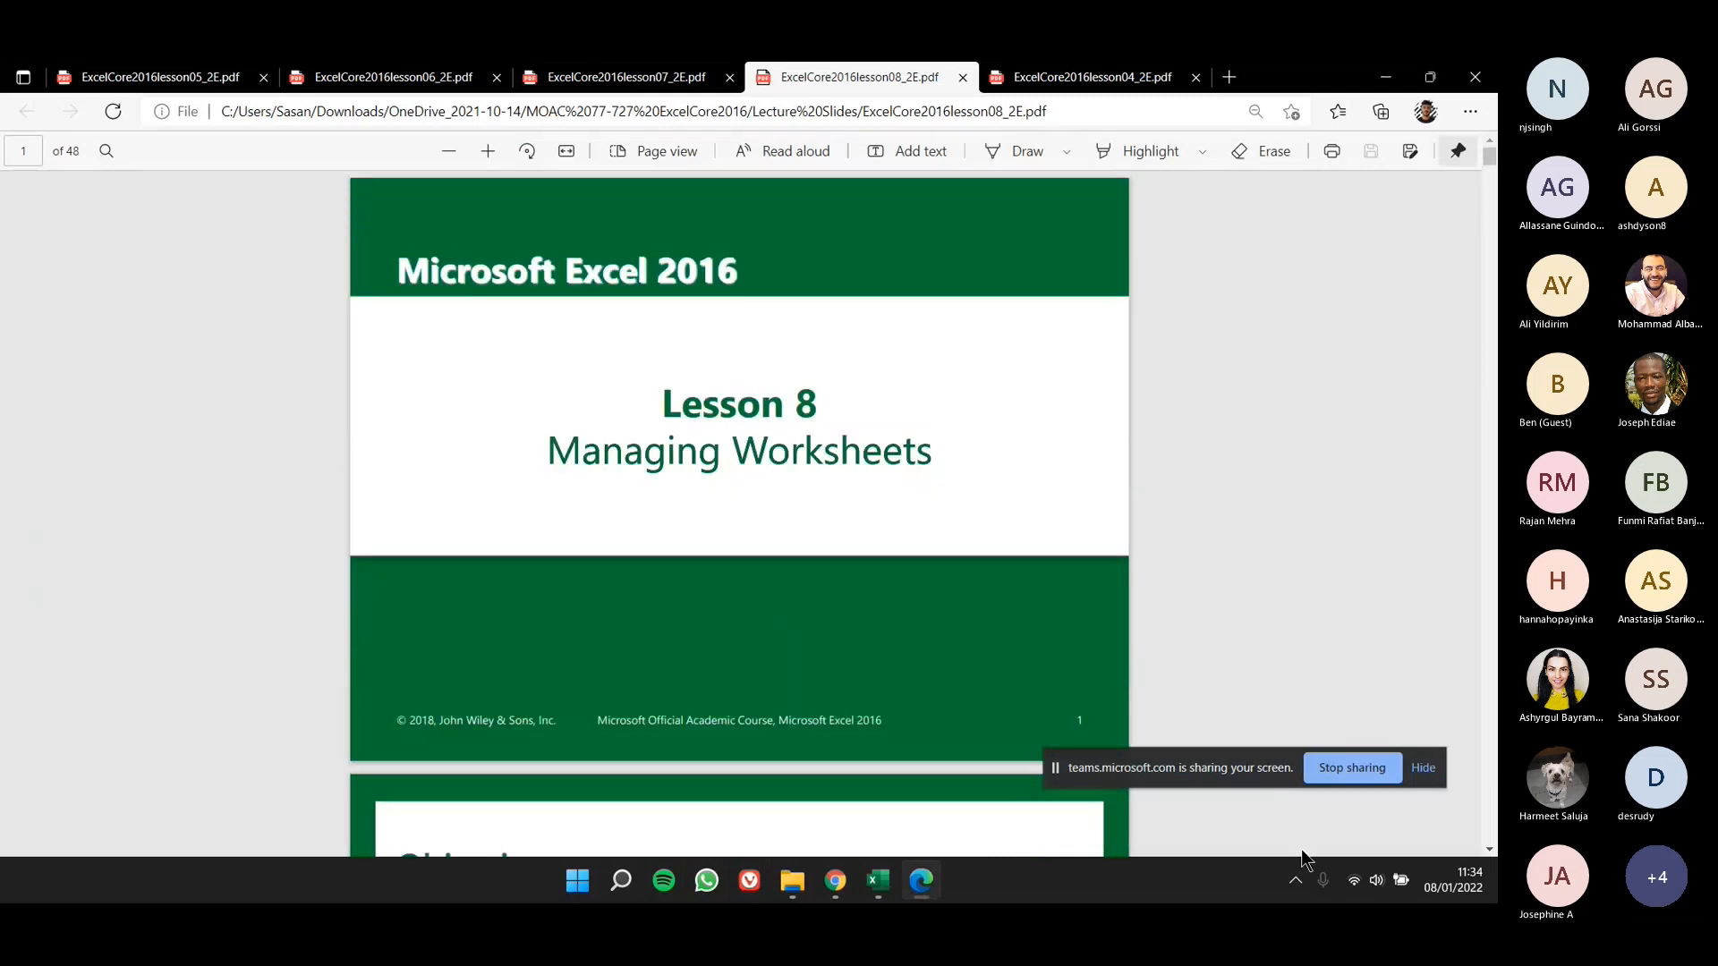
{"action": "left_click_drag", "start_coordinate": [1251, 783], "coordinate": [794, 835]}
{"action": "left_click", "coordinate": [939, 641]}
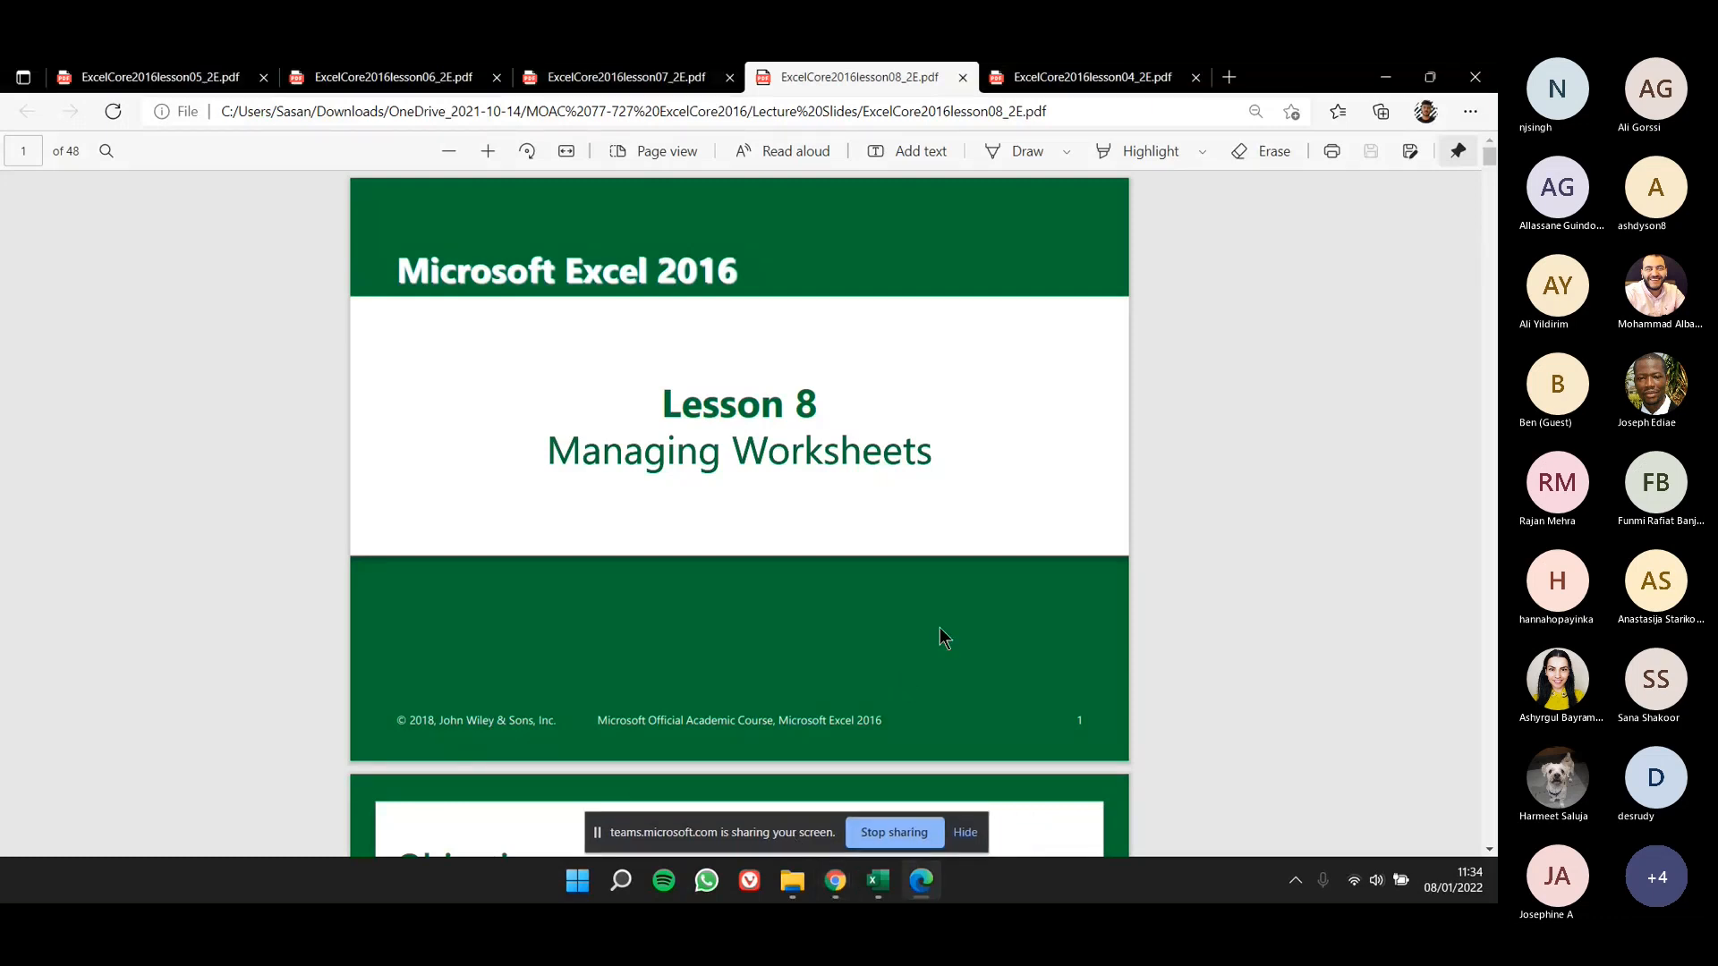
{"action": "scroll", "coordinate": [931, 635], "scroll_direction": "down", "scroll_amount": 6}
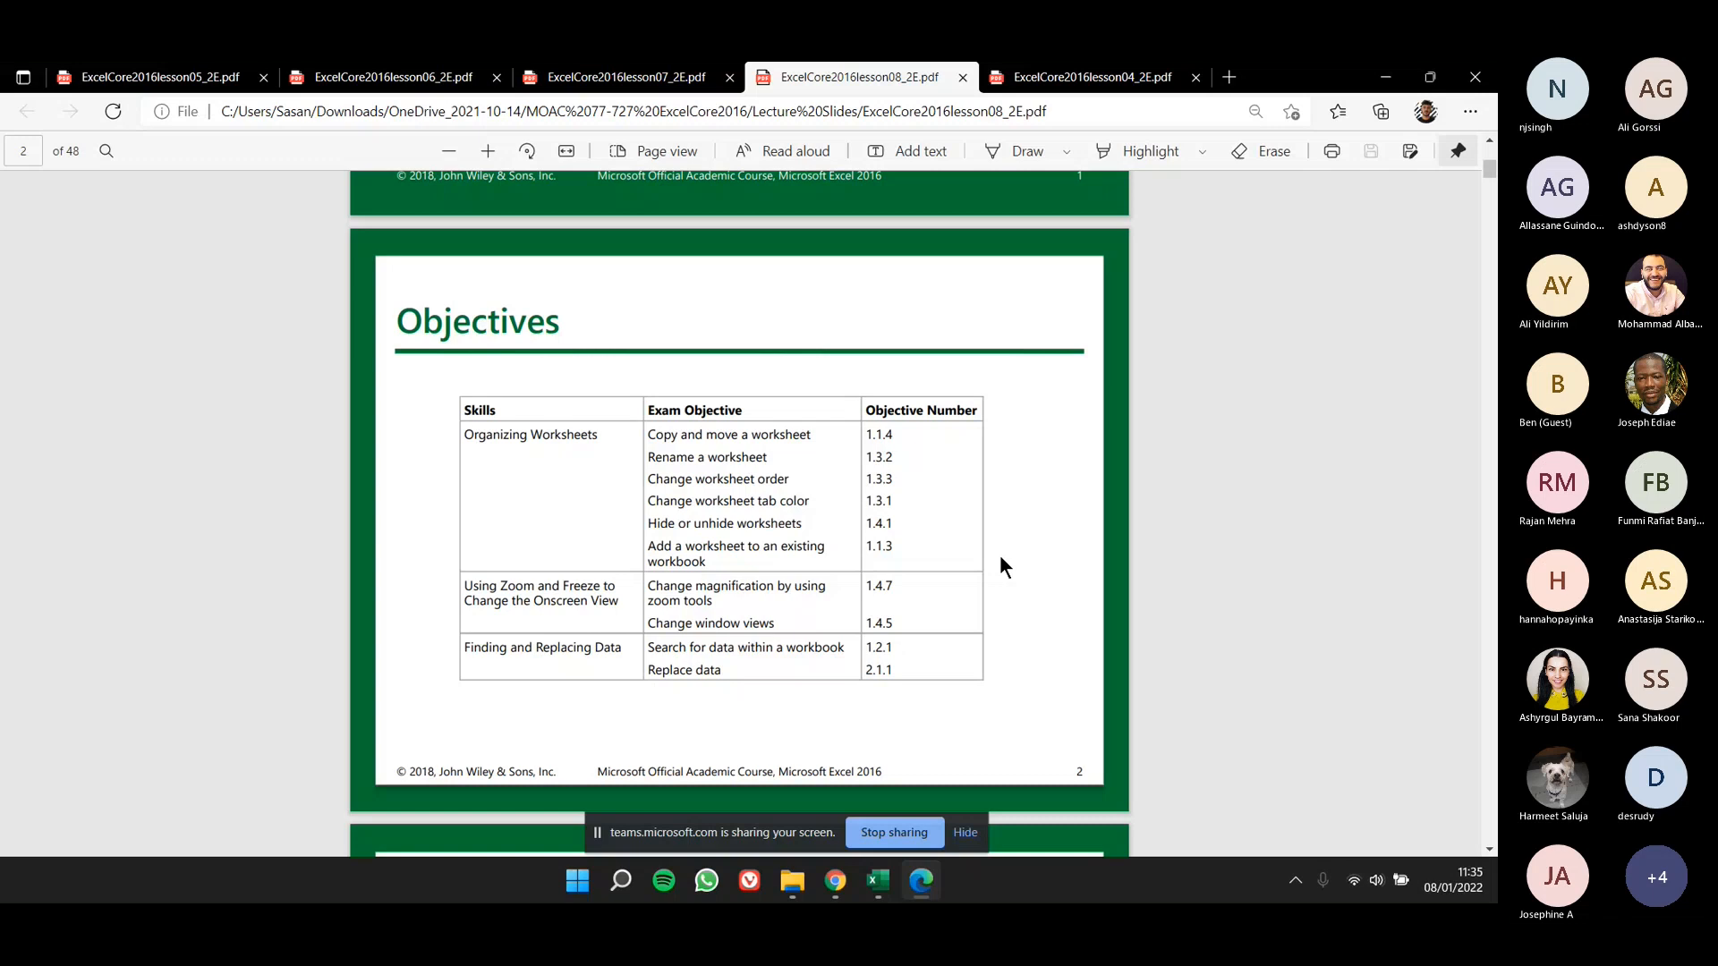
{"action": "scroll", "coordinate": [1001, 555], "scroll_direction": "down", "scroll_amount": 10}
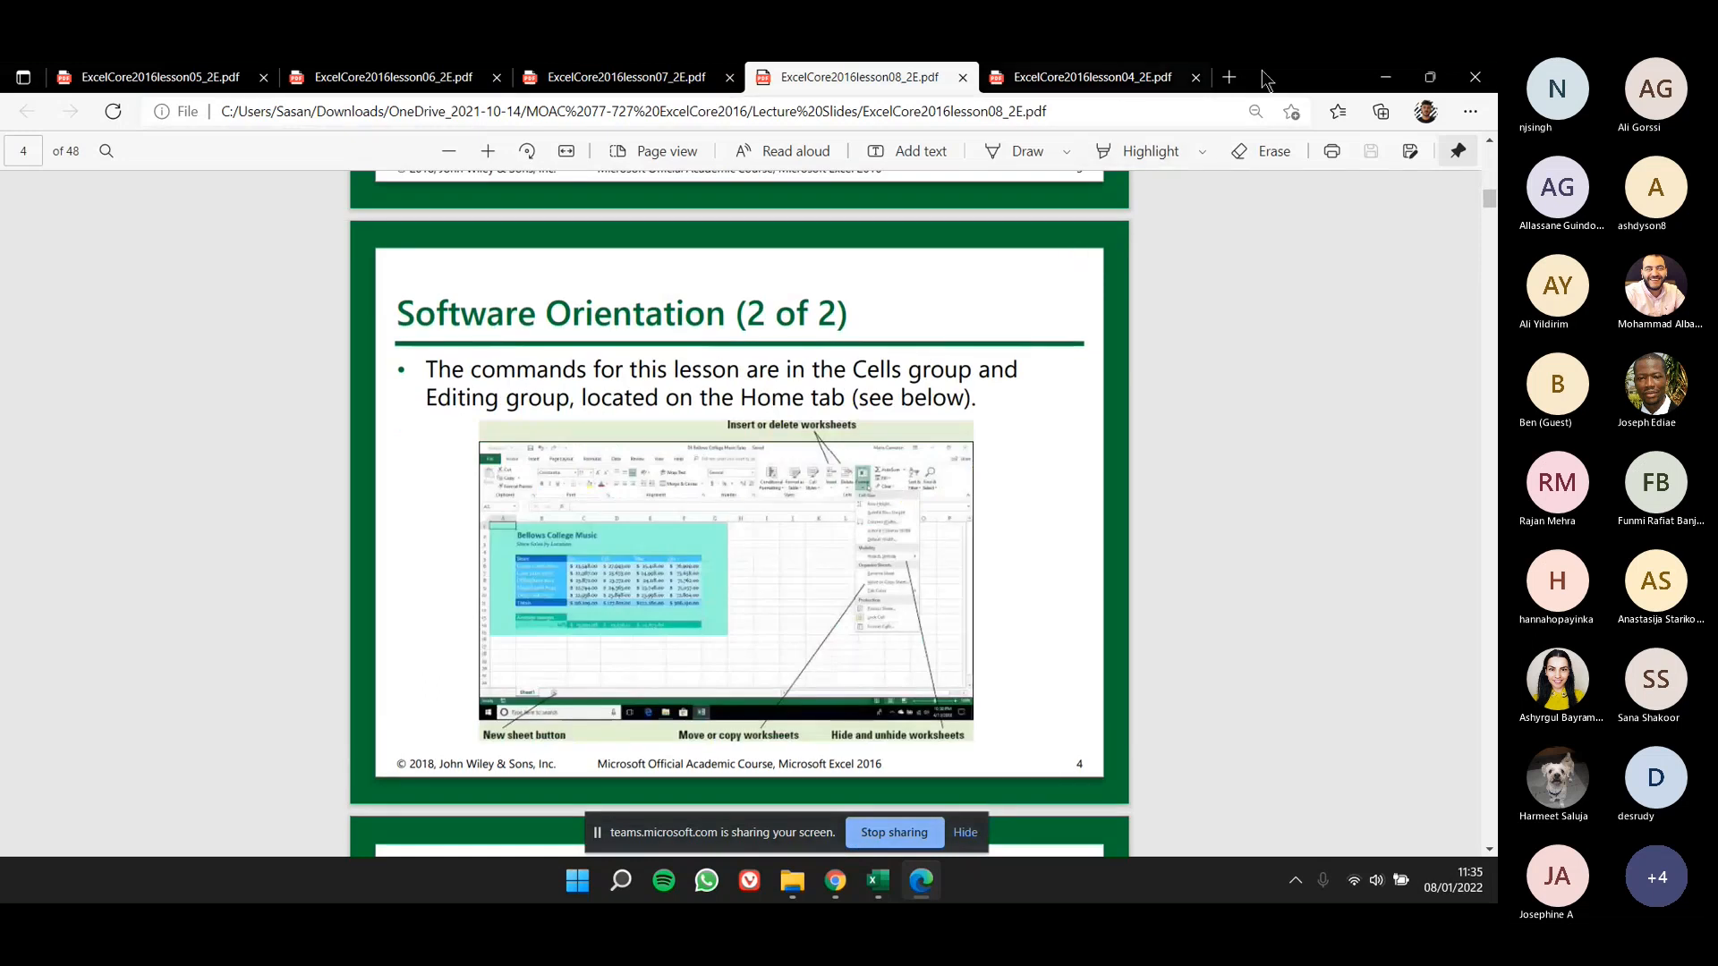
- Return to Excel and open the 08 Spa Services workbook from the 08 folder of Student Data Files
{"action": "left_click_drag", "start_coordinate": [1261, 70], "coordinate": [0, 108]}
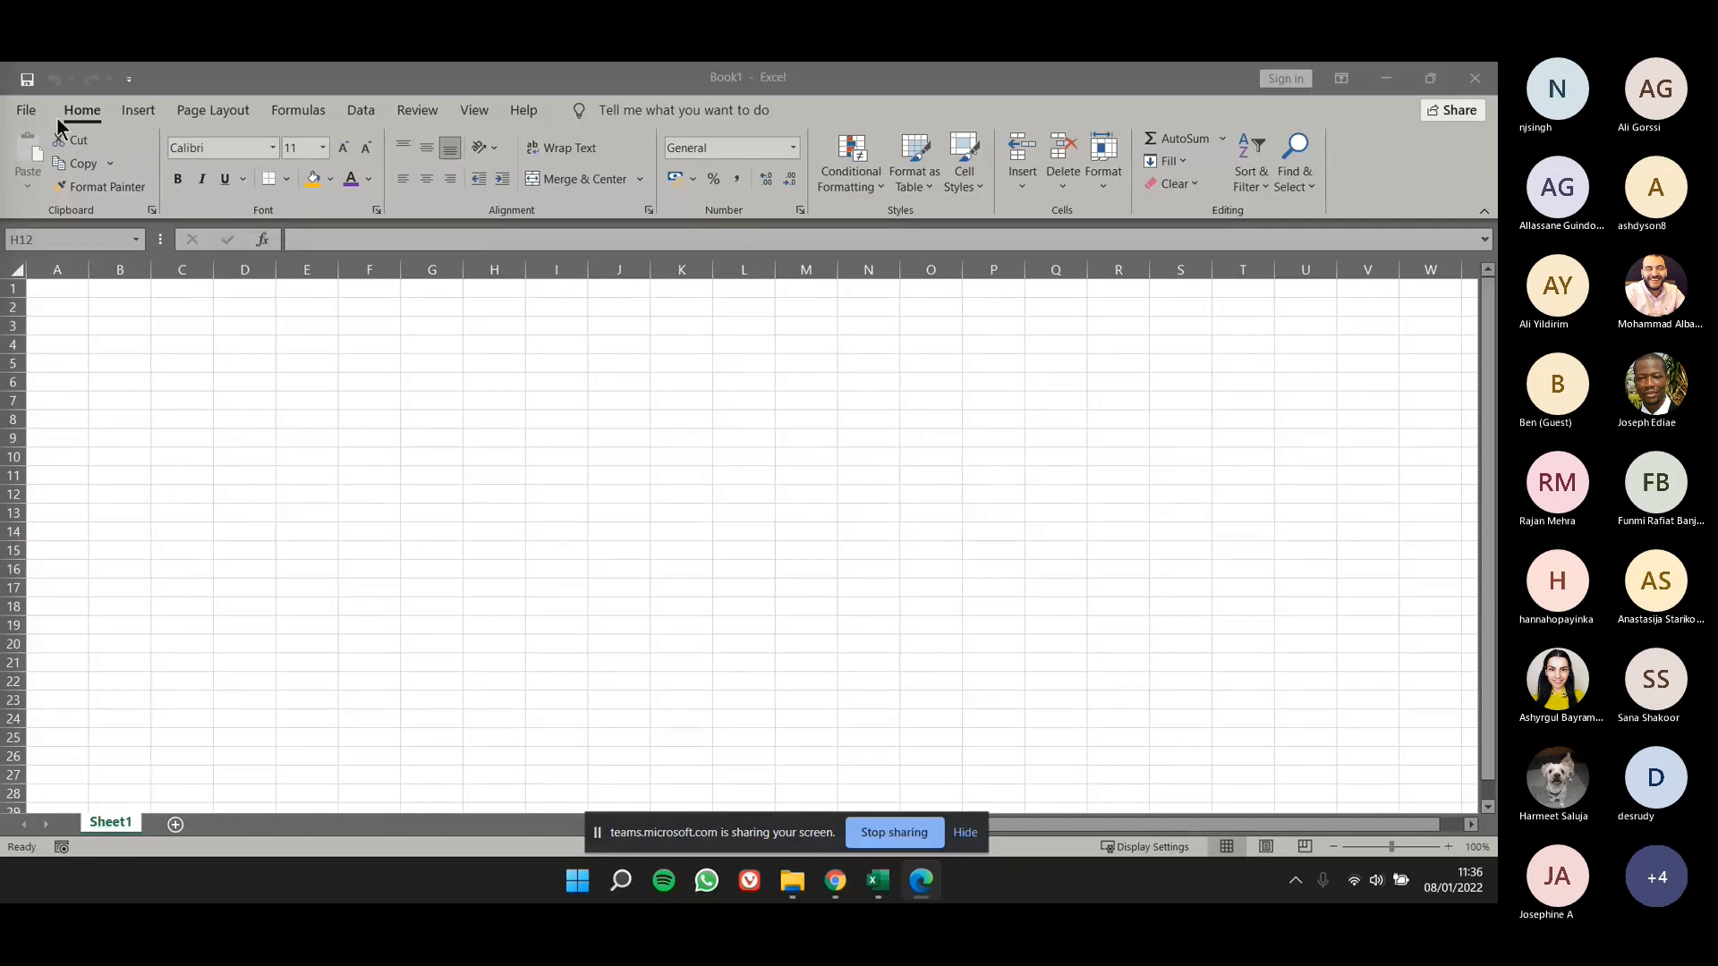
{"action": "left_click", "coordinate": [30, 112]}
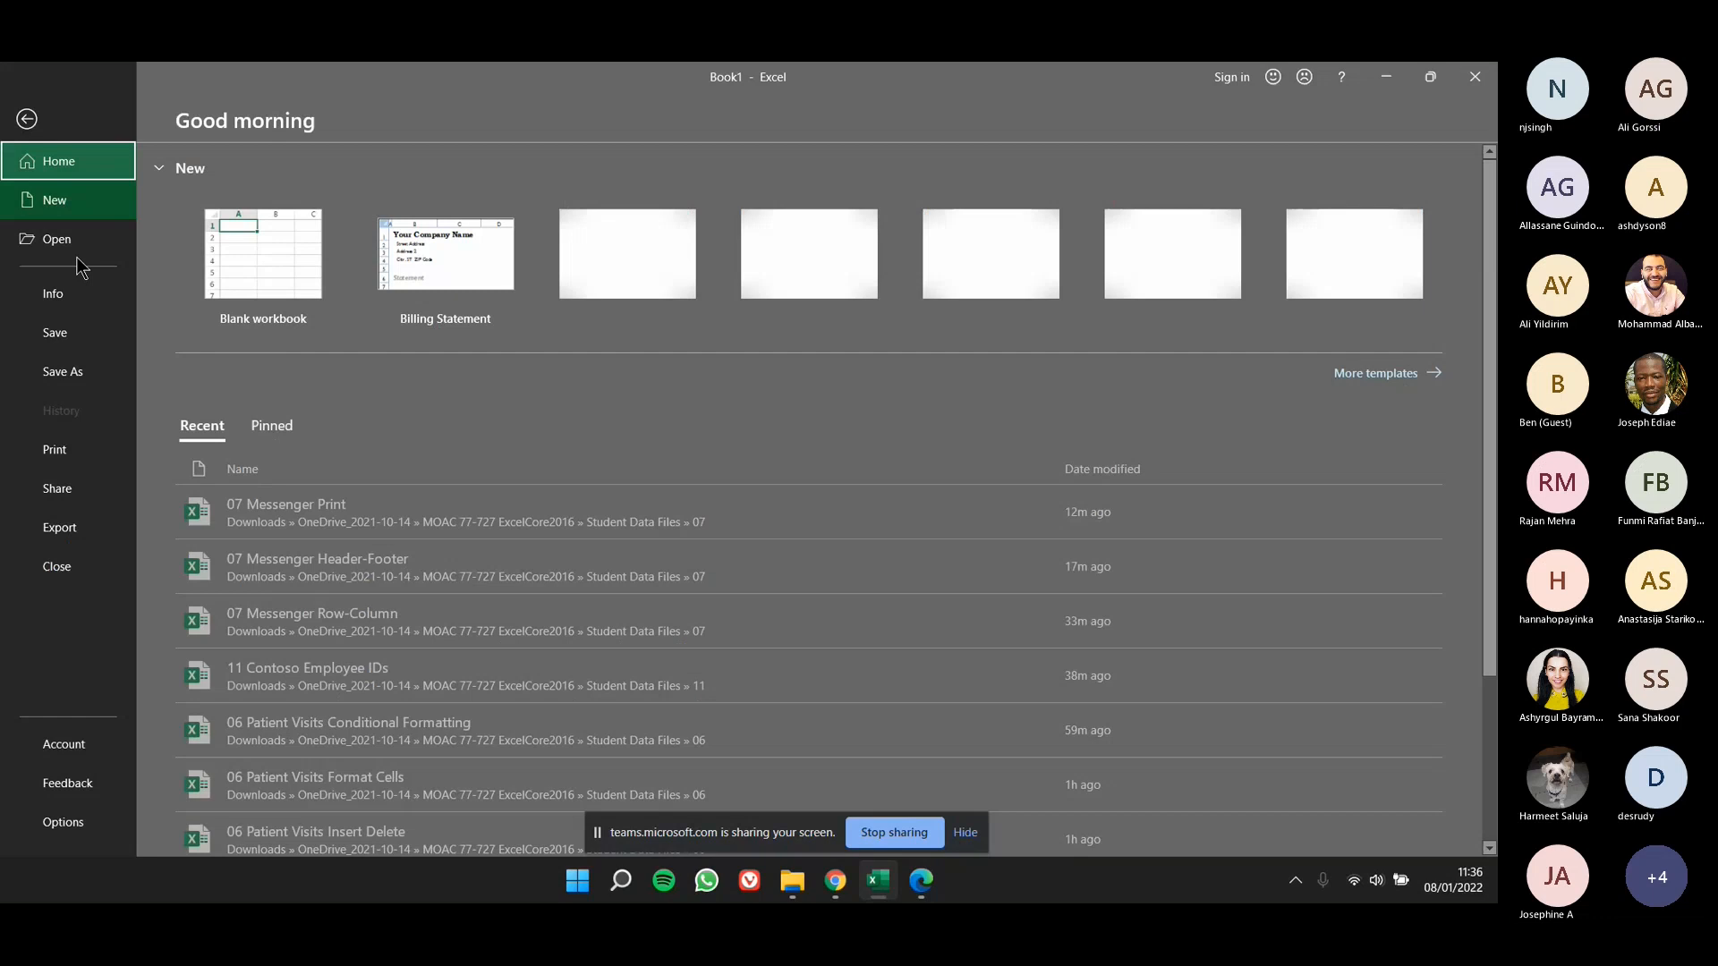
{"action": "left_click", "coordinate": [82, 242]}
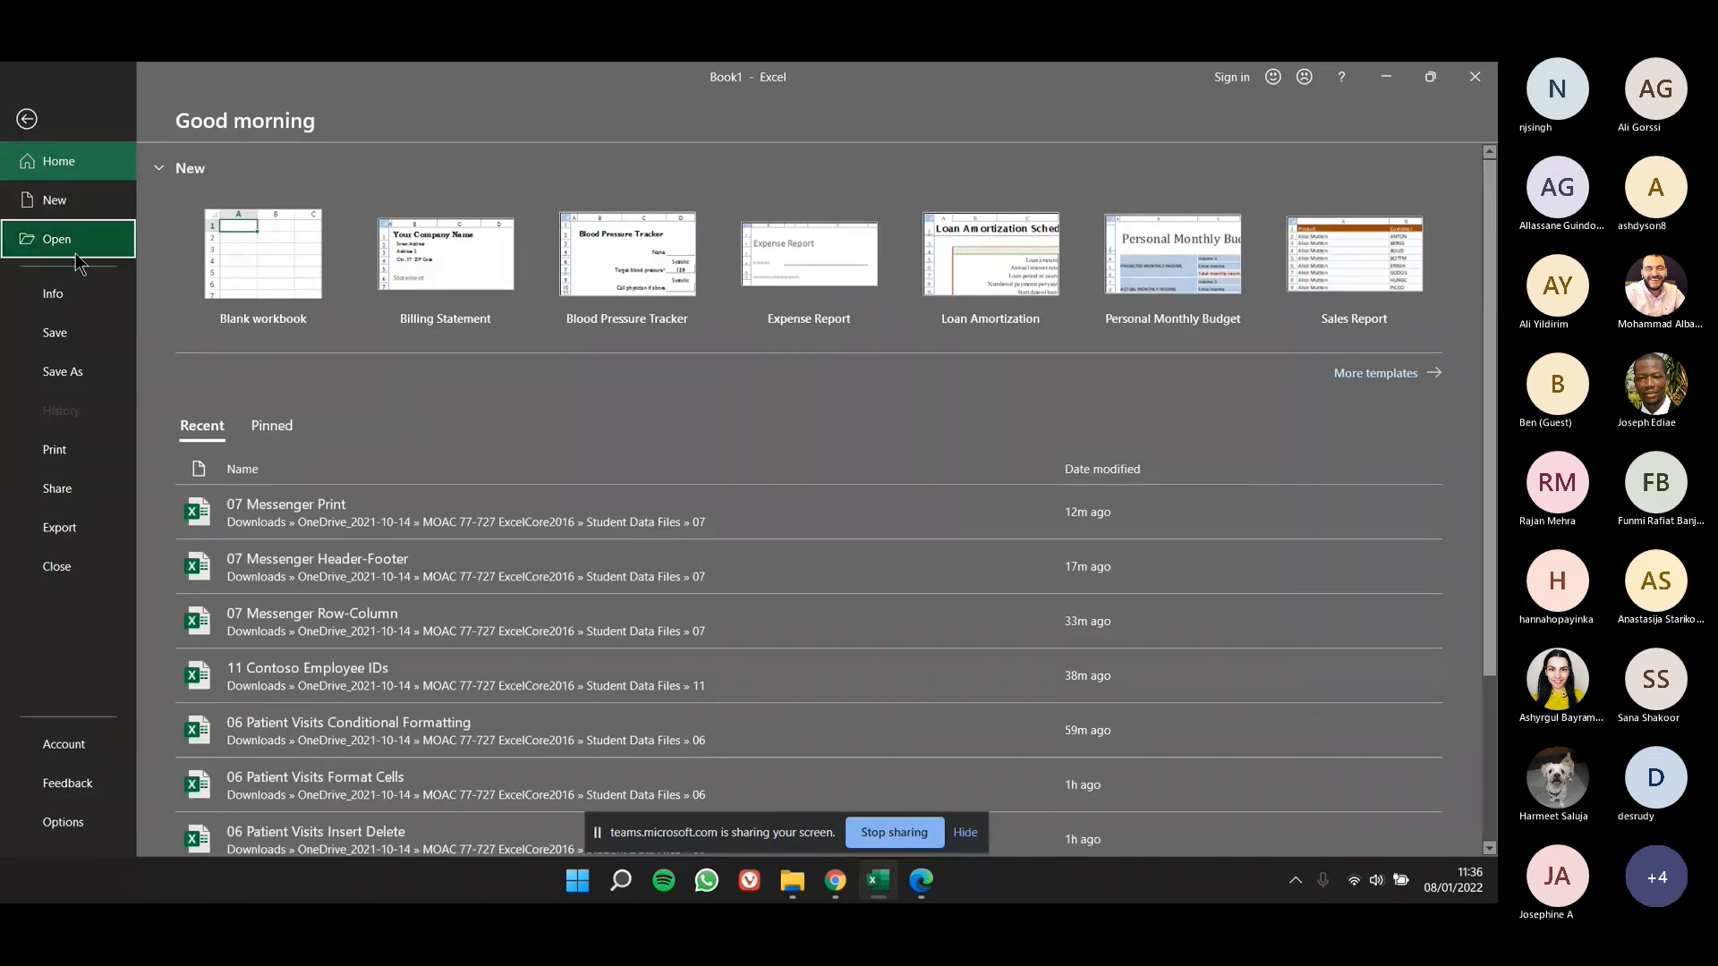
{"action": "left_click", "coordinate": [374, 299]}
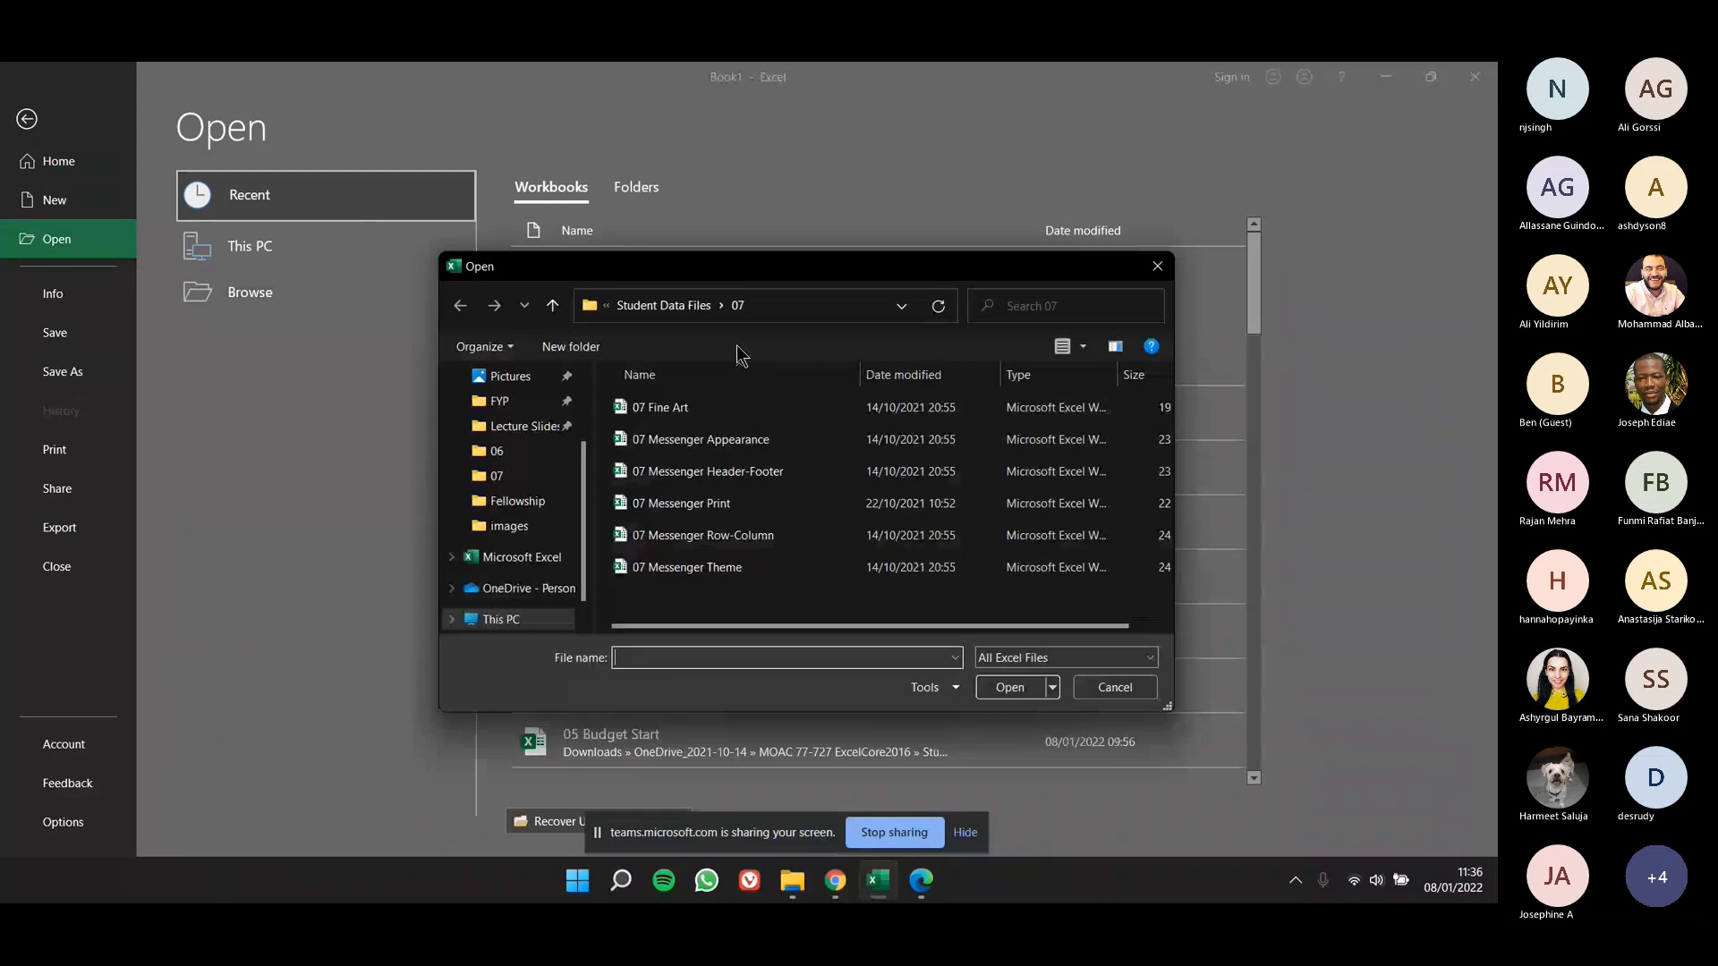
{"action": "left_click", "coordinate": [667, 471]}
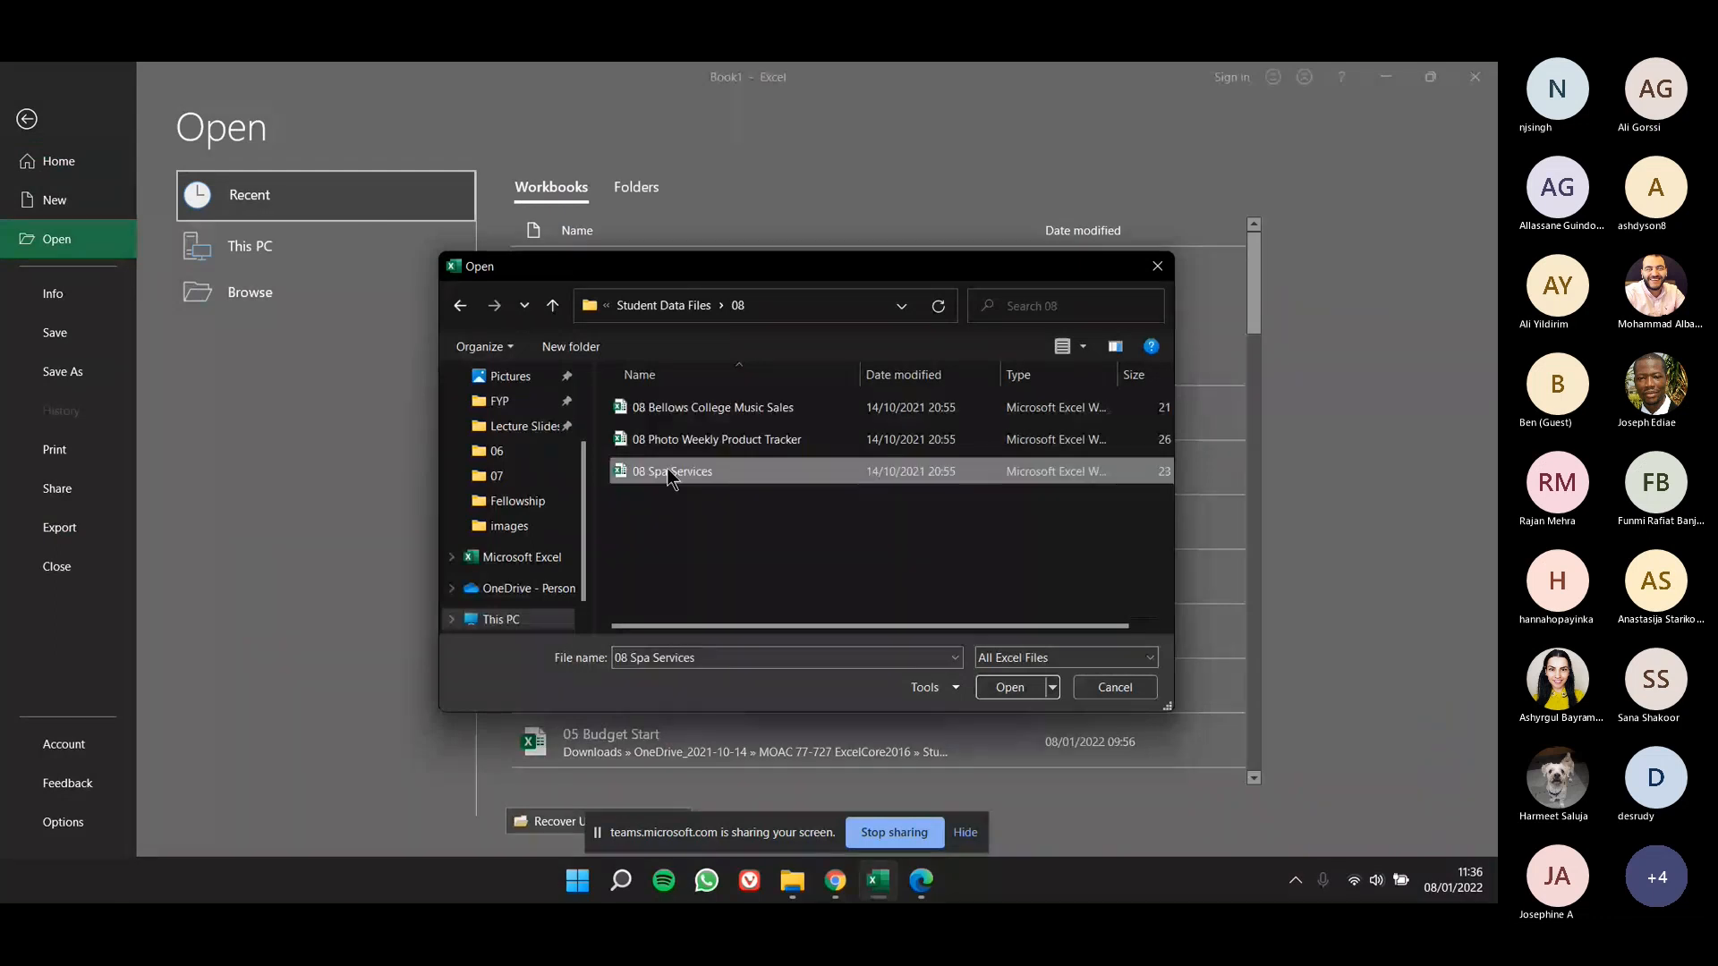
{"action": "double_click", "coordinate": [668, 471]}
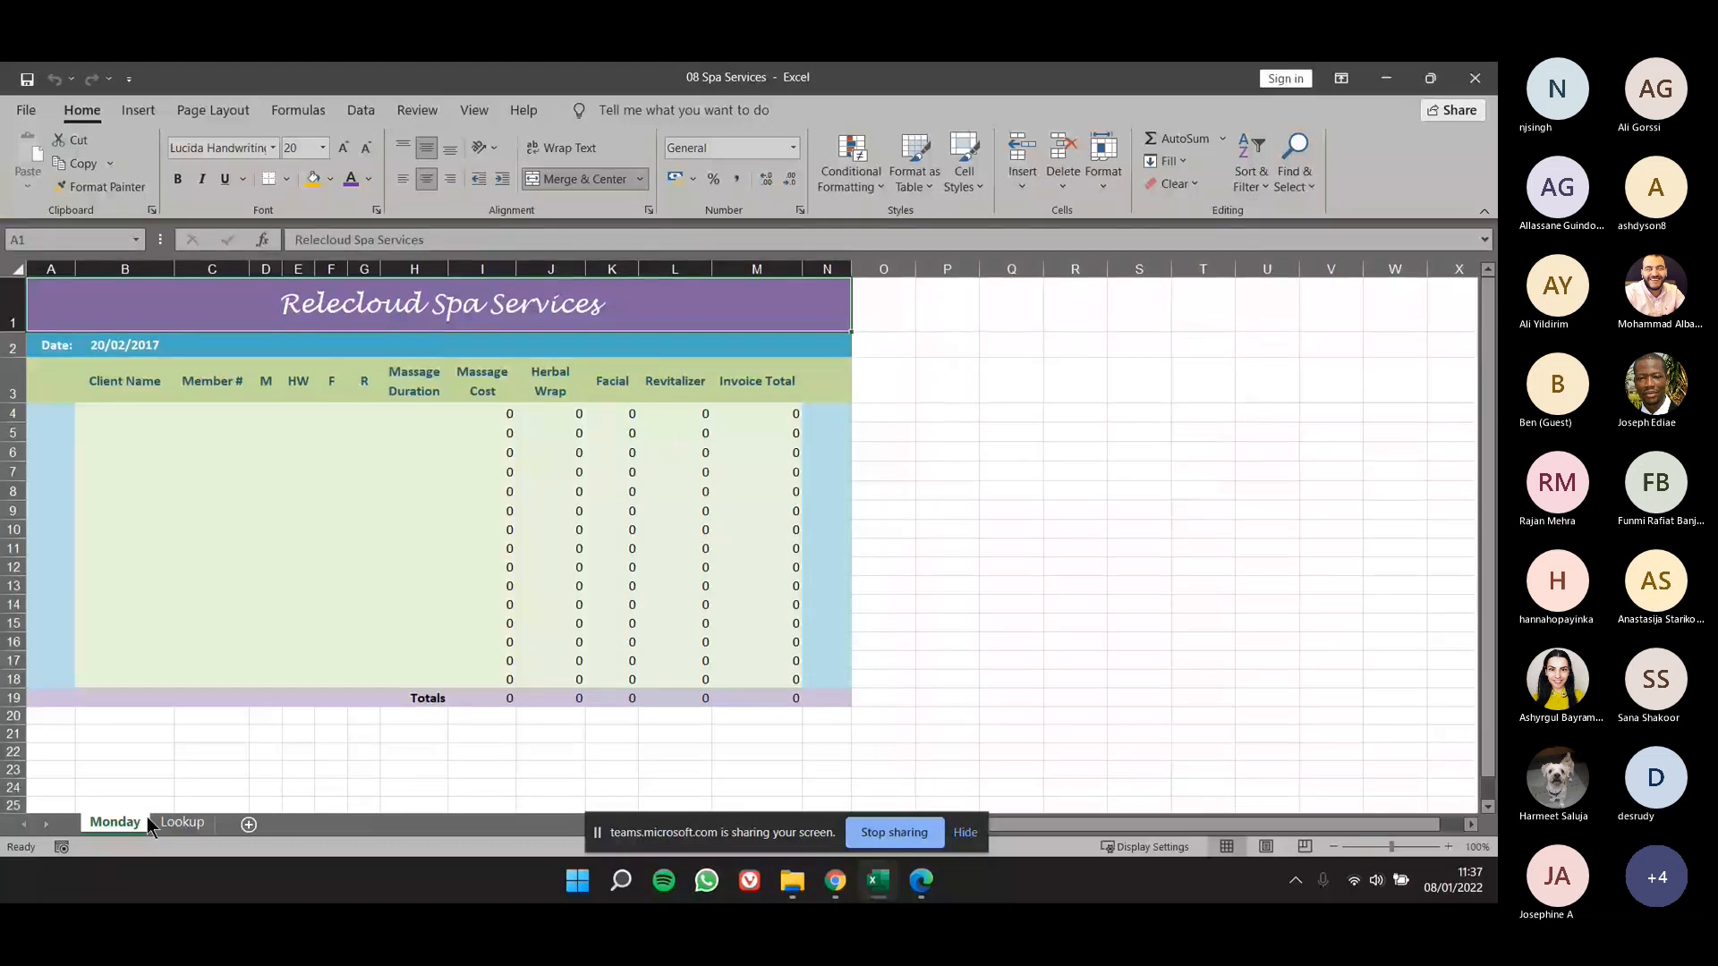
- Look at the Lookup worksheet and return to the Monday worksheet
{"action": "left_click", "coordinate": [172, 820]}
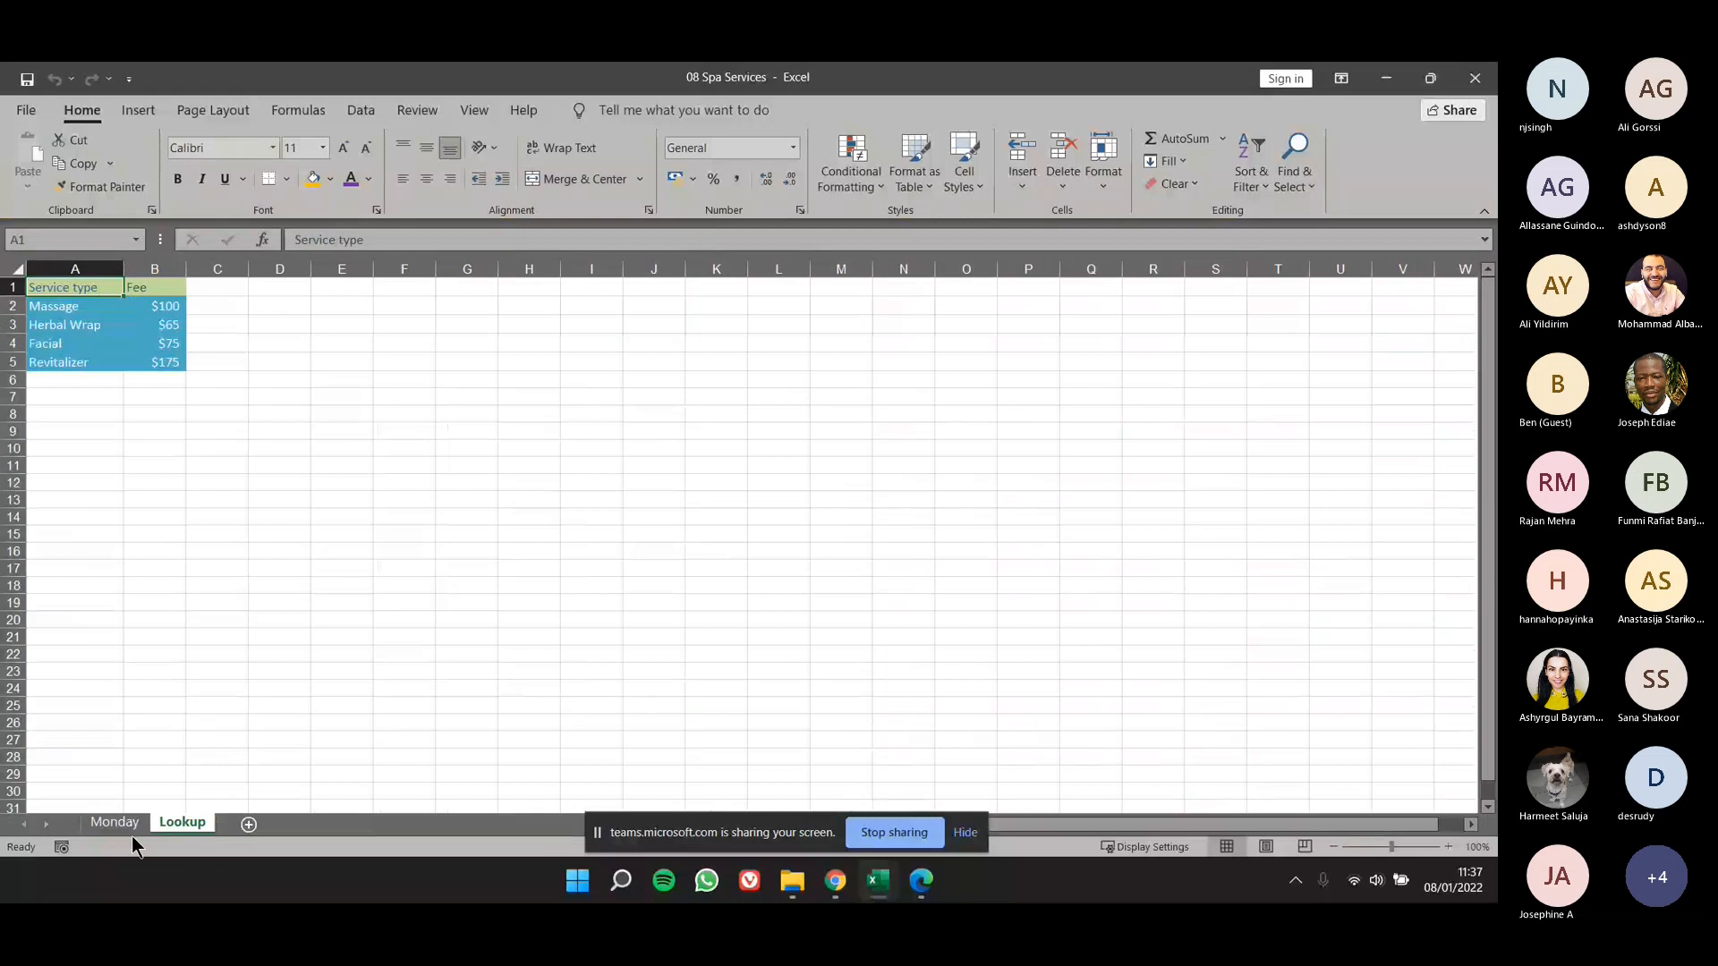
{"action": "left_click", "coordinate": [125, 825]}
{"action": "left_click", "coordinate": [153, 823]}
{"action": "left_click", "coordinate": [145, 825]}
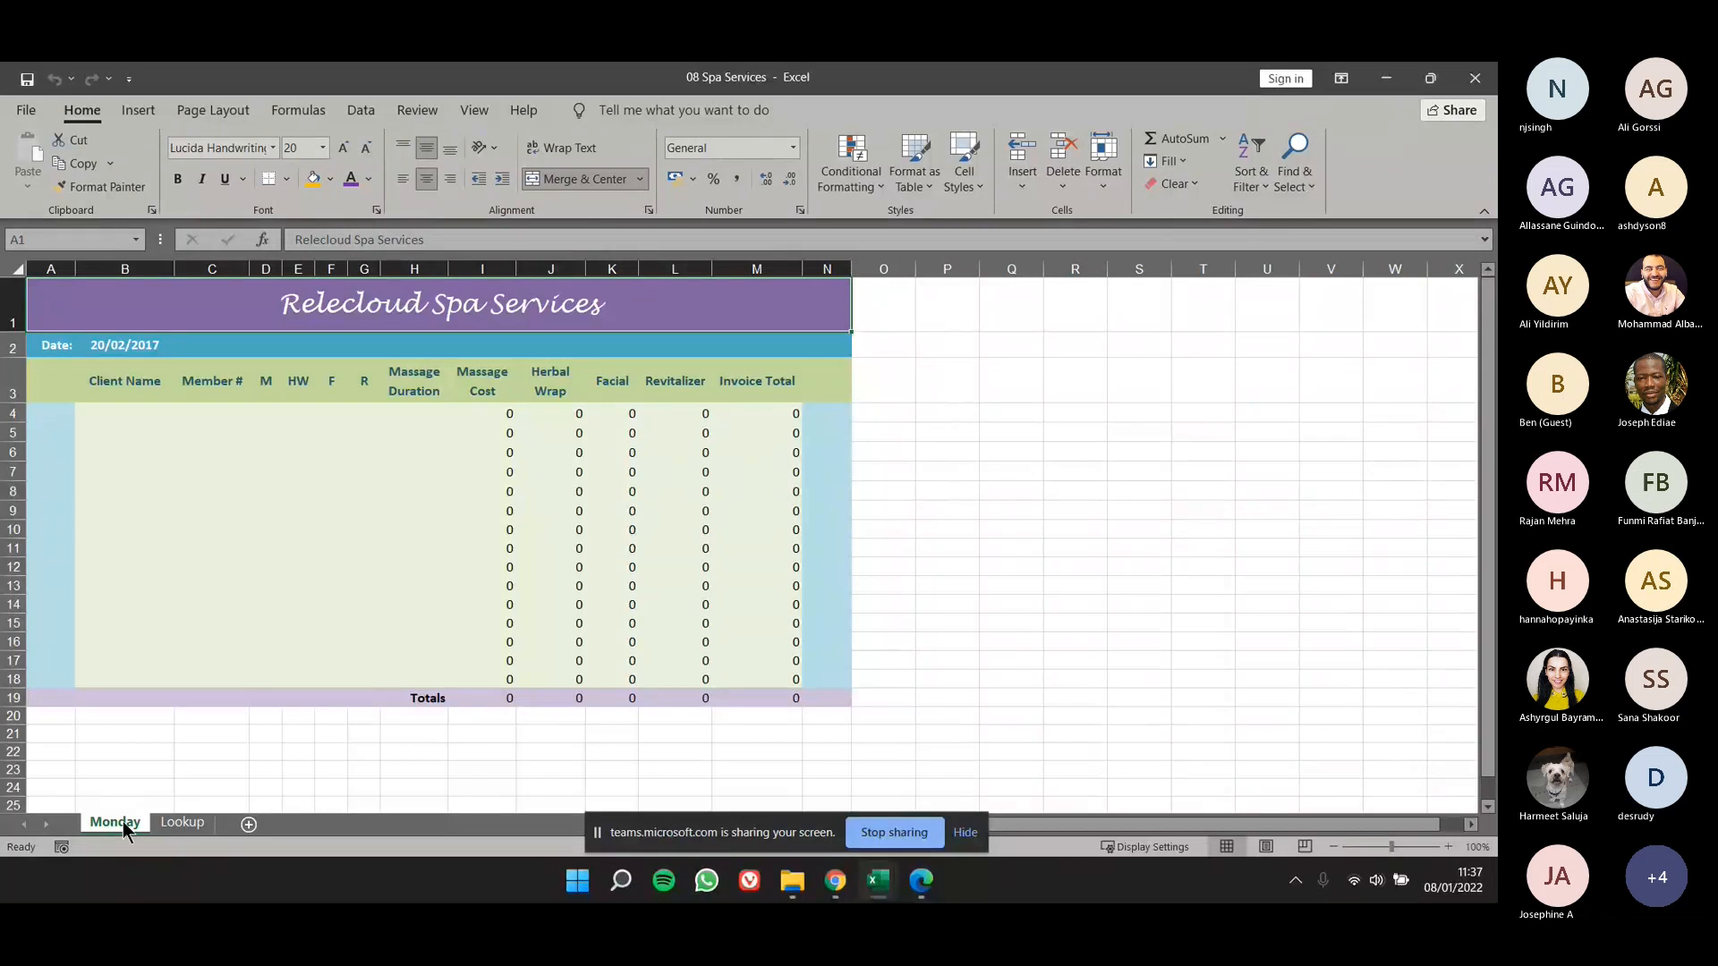
- Copy the Monday worksheet to a position before Lookup and reactivate the original Monday worksheet
{"action": "mouse_move", "coordinate": [122, 821]}
{"action": "left_mouse_down"}
{"action": "mouse_move", "coordinate": [143, 823]}
{"action": "mouse_move", "coordinate": [76, 803]}
{"action": "mouse_move", "coordinate": [88, 825]}
{"action": "mouse_move", "coordinate": [75, 816]}
{"action": "mouse_move", "coordinate": [94, 805]}
{"action": "mouse_move", "coordinate": [78, 810]}
{"action": "mouse_move", "coordinate": [220, 819]}
{"action": "mouse_move", "coordinate": [102, 817]}
{"action": "left_mouse_up"}
{"action": "mouse_move", "coordinate": [153, 821]}
{"action": "left_mouse_down"}
{"action": "mouse_move", "coordinate": [220, 824]}
{"action": "mouse_move", "coordinate": [76, 802]}
{"action": "mouse_move", "coordinate": [140, 836]}
{"action": "left_mouse_up"}
{"action": "mouse_move", "coordinate": [164, 822]}
{"action": "left_mouse_down"}
{"action": "mouse_move", "coordinate": [186, 828]}
{"action": "mouse_move", "coordinate": [154, 827]}
{"action": "left_mouse_up"}
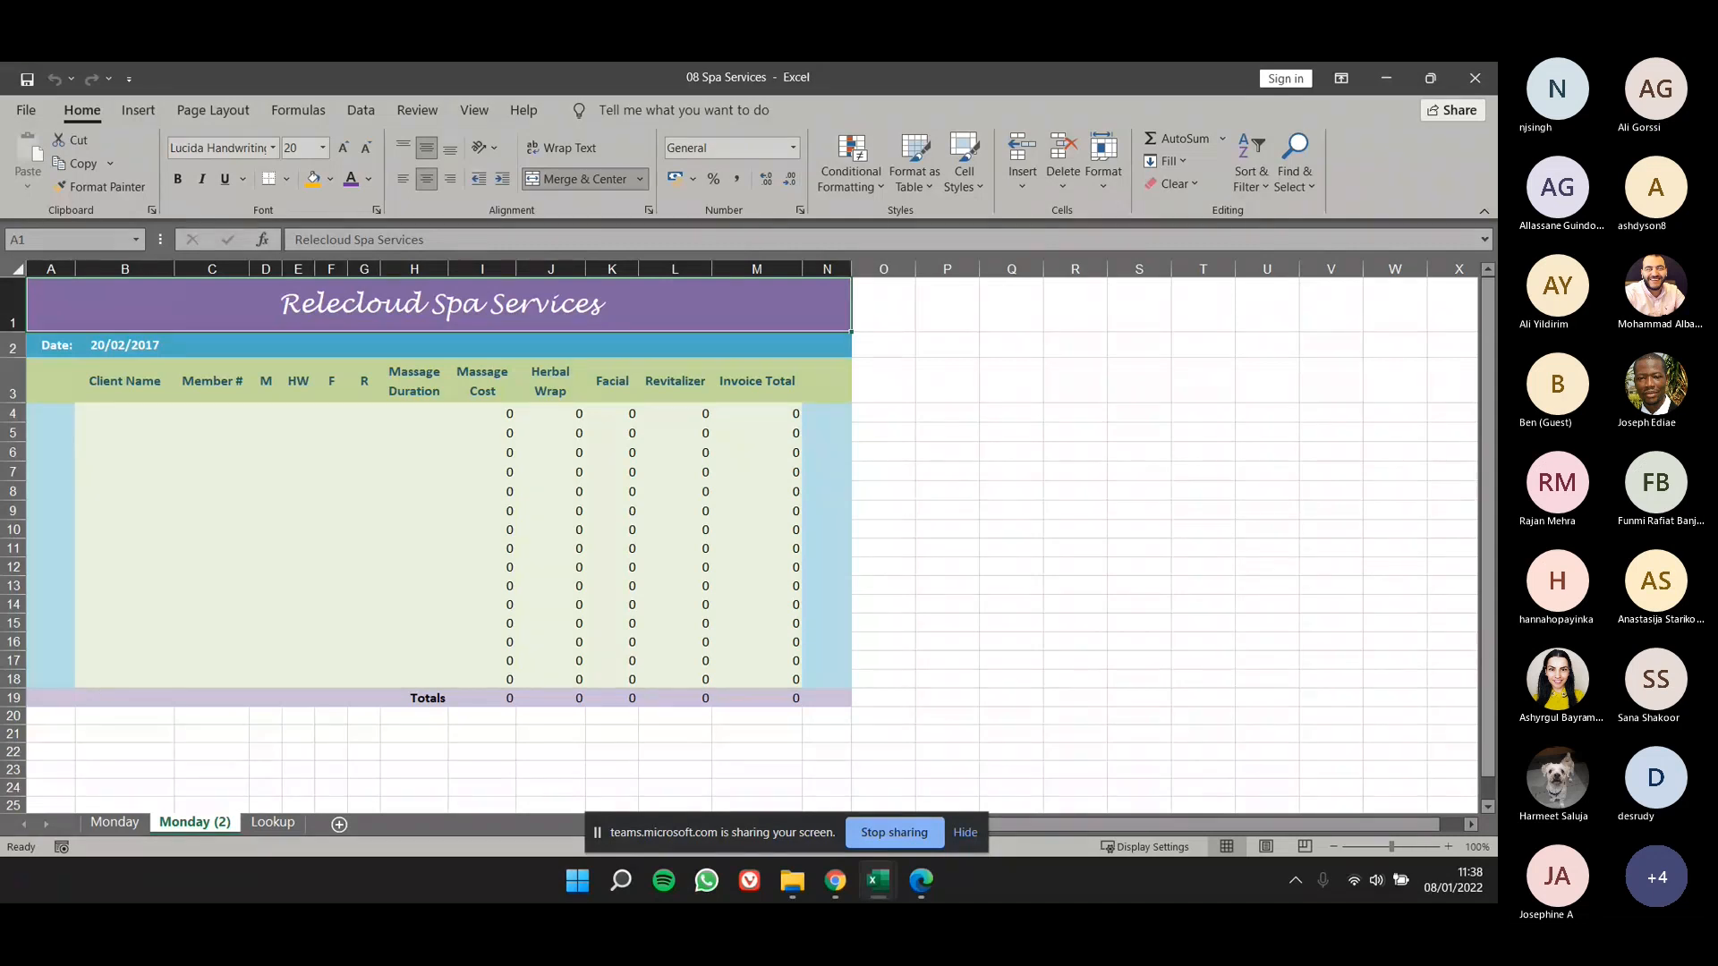
{"action": "left_click", "coordinate": [115, 821]}
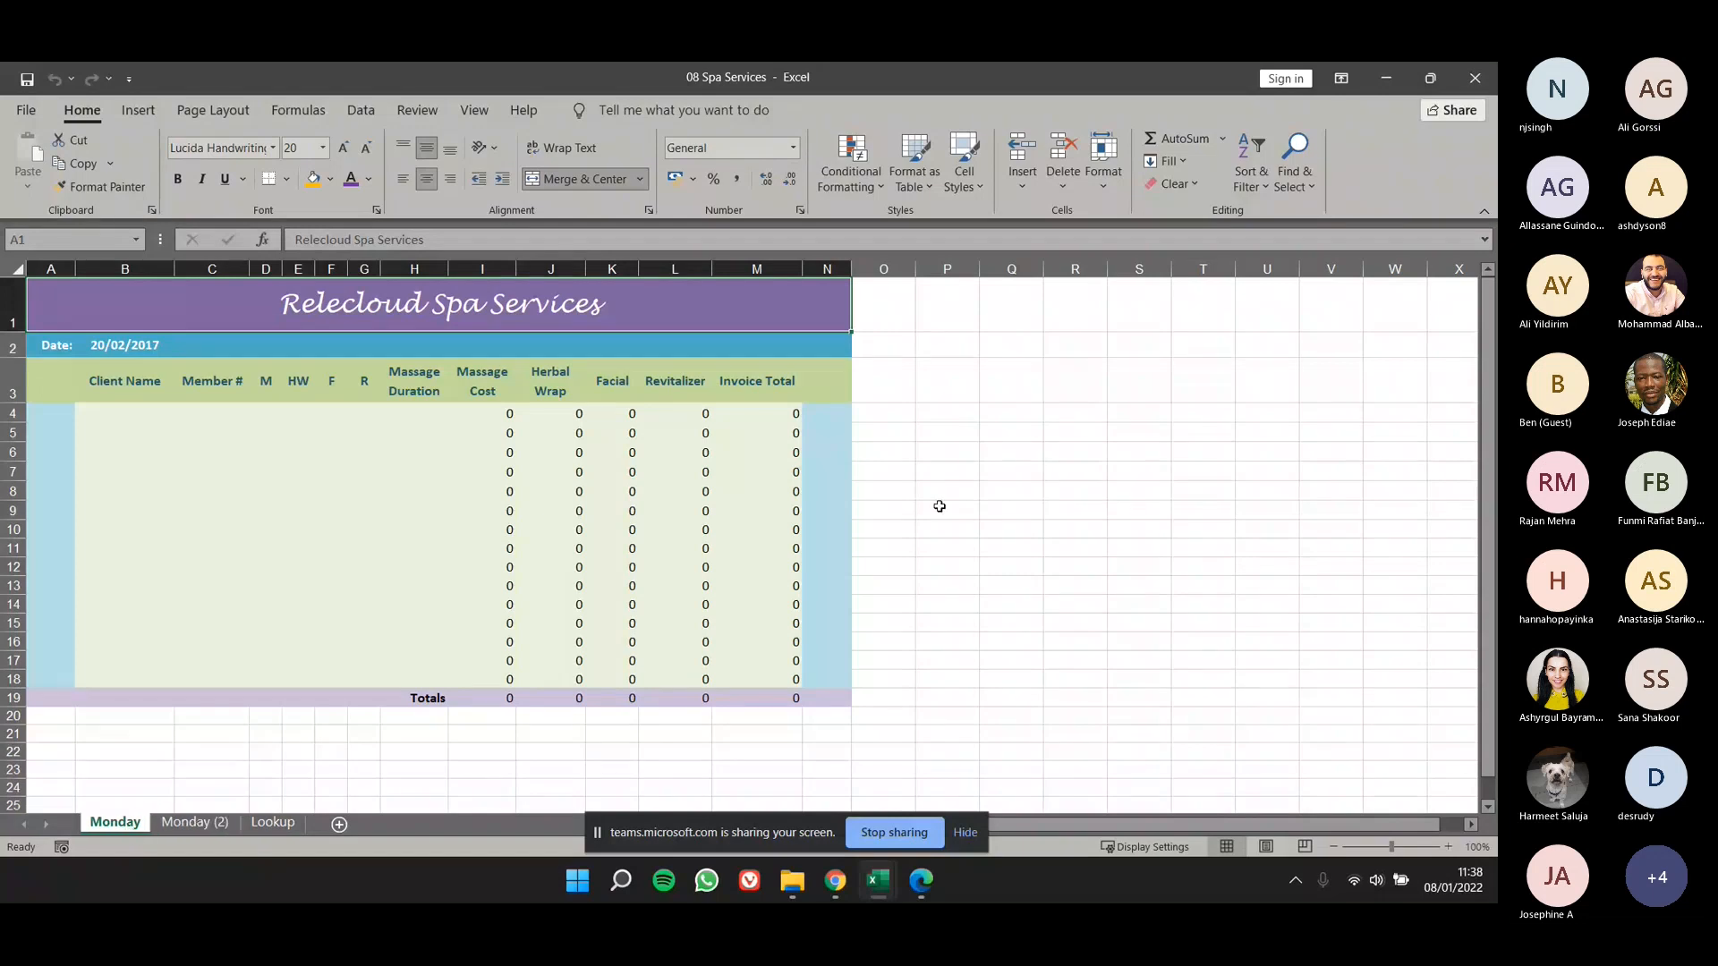
{"action": "left_click", "coordinate": [1103, 175]}
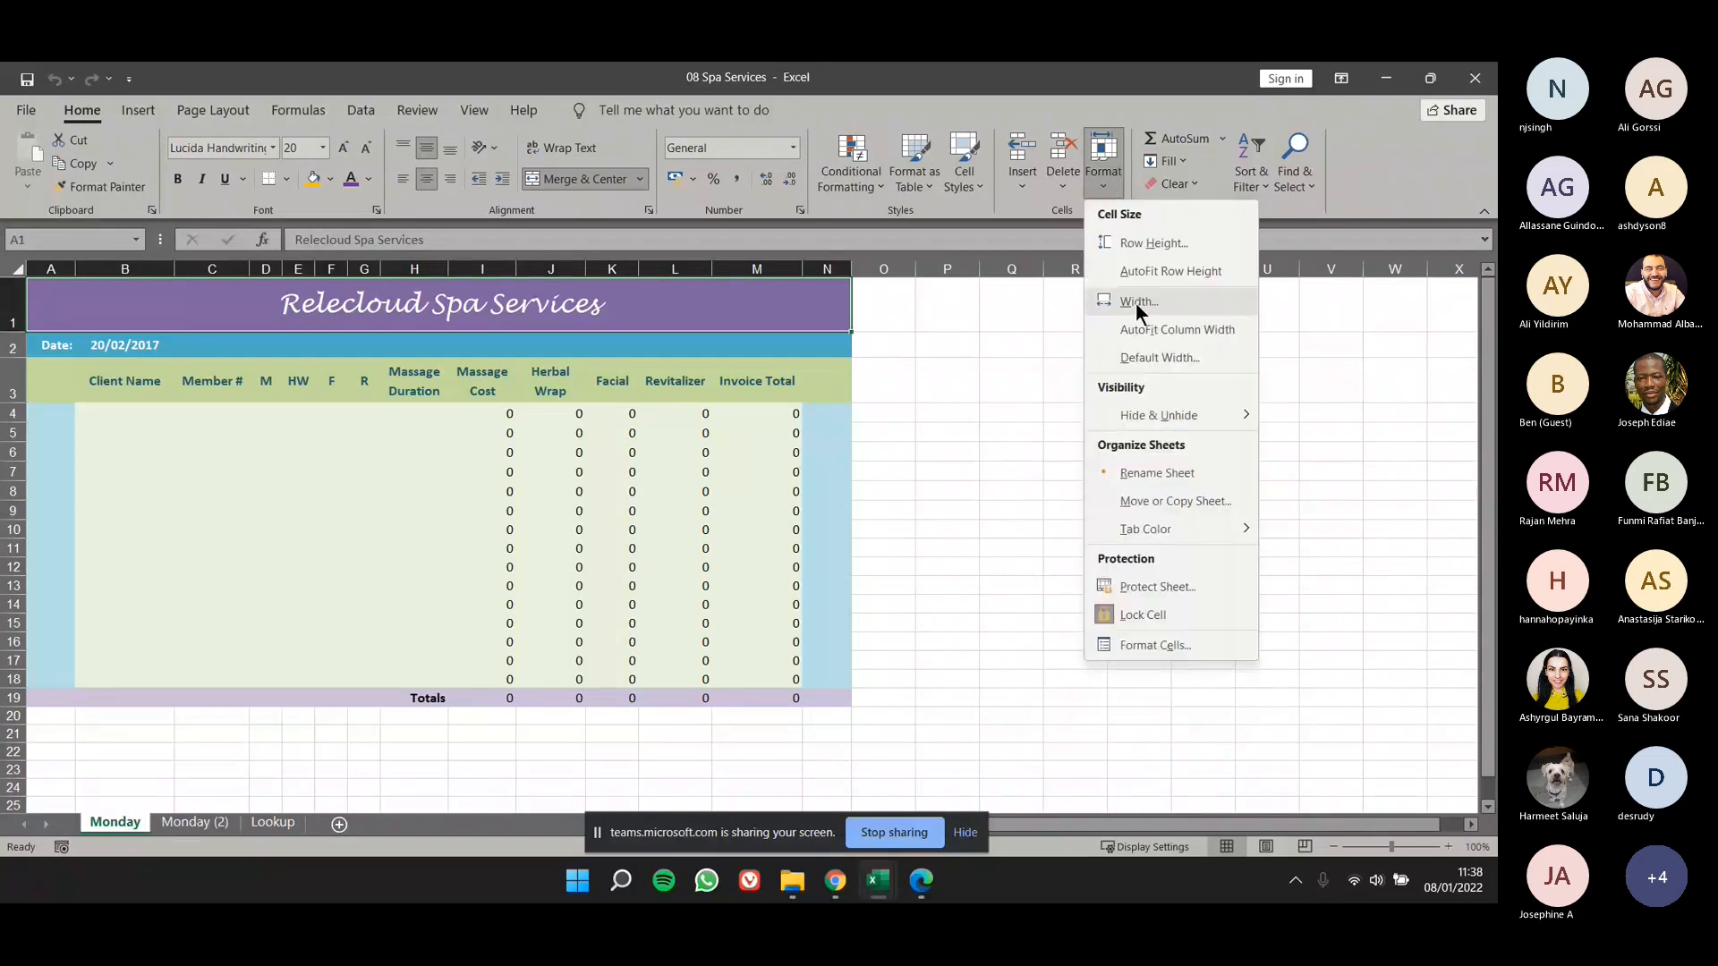
{"action": "left_click", "coordinate": [1181, 501]}
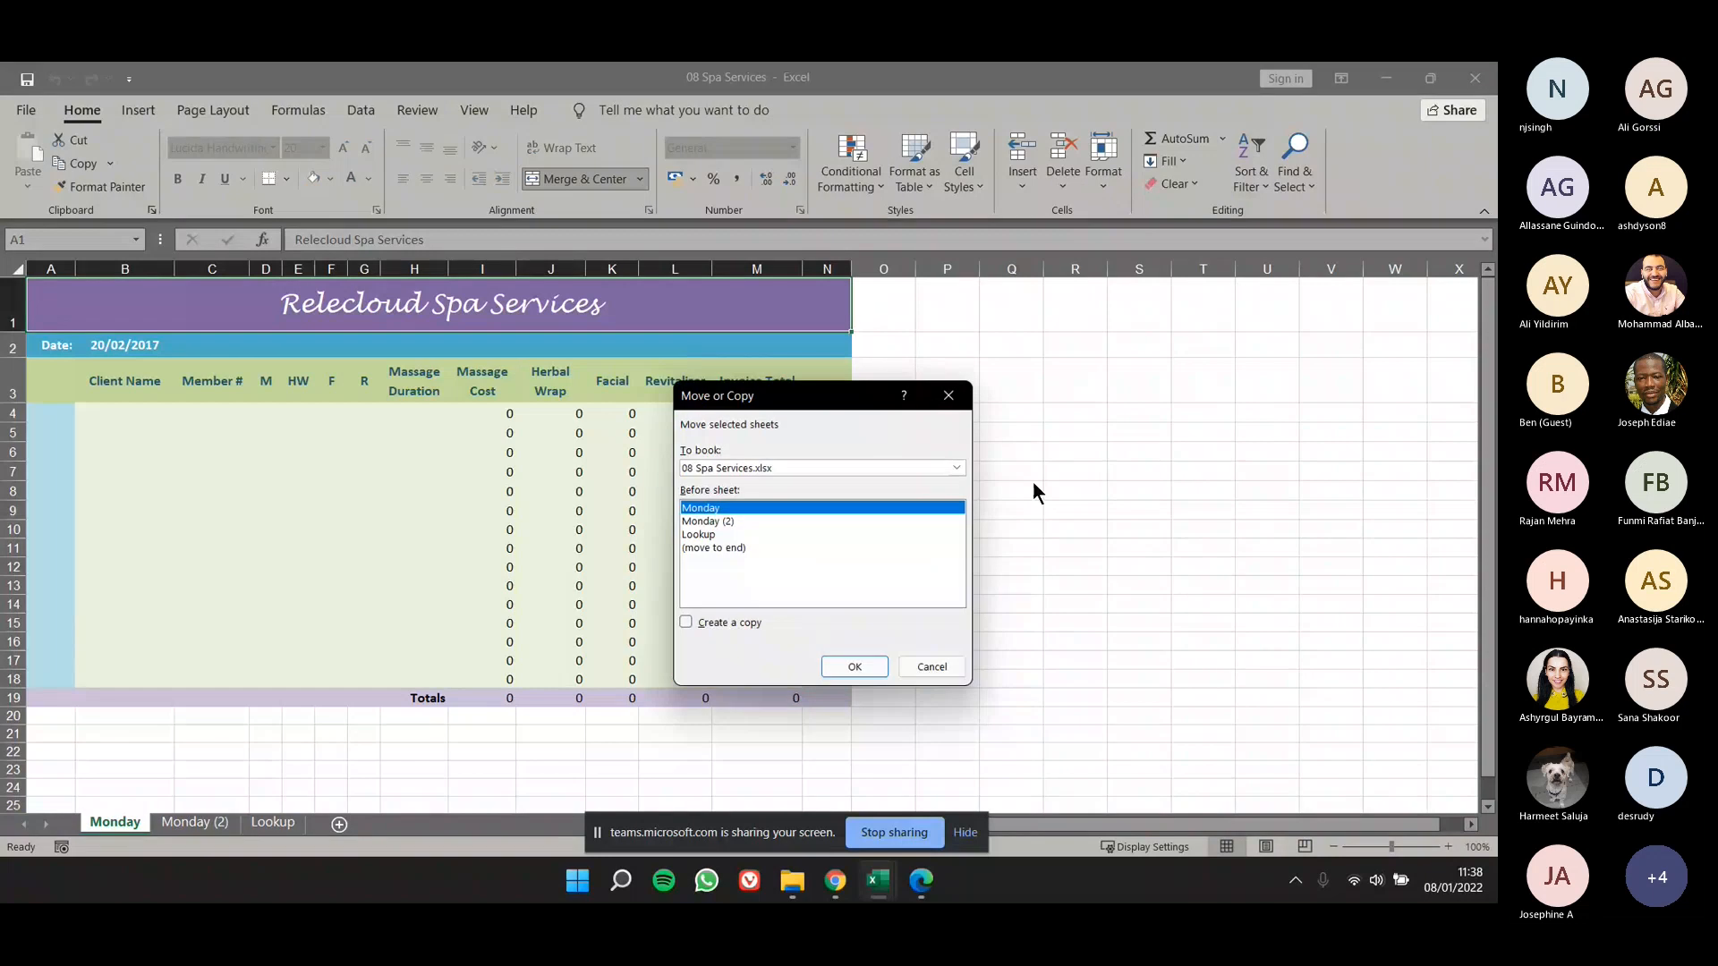
{"action": "left_click", "coordinate": [944, 404]}
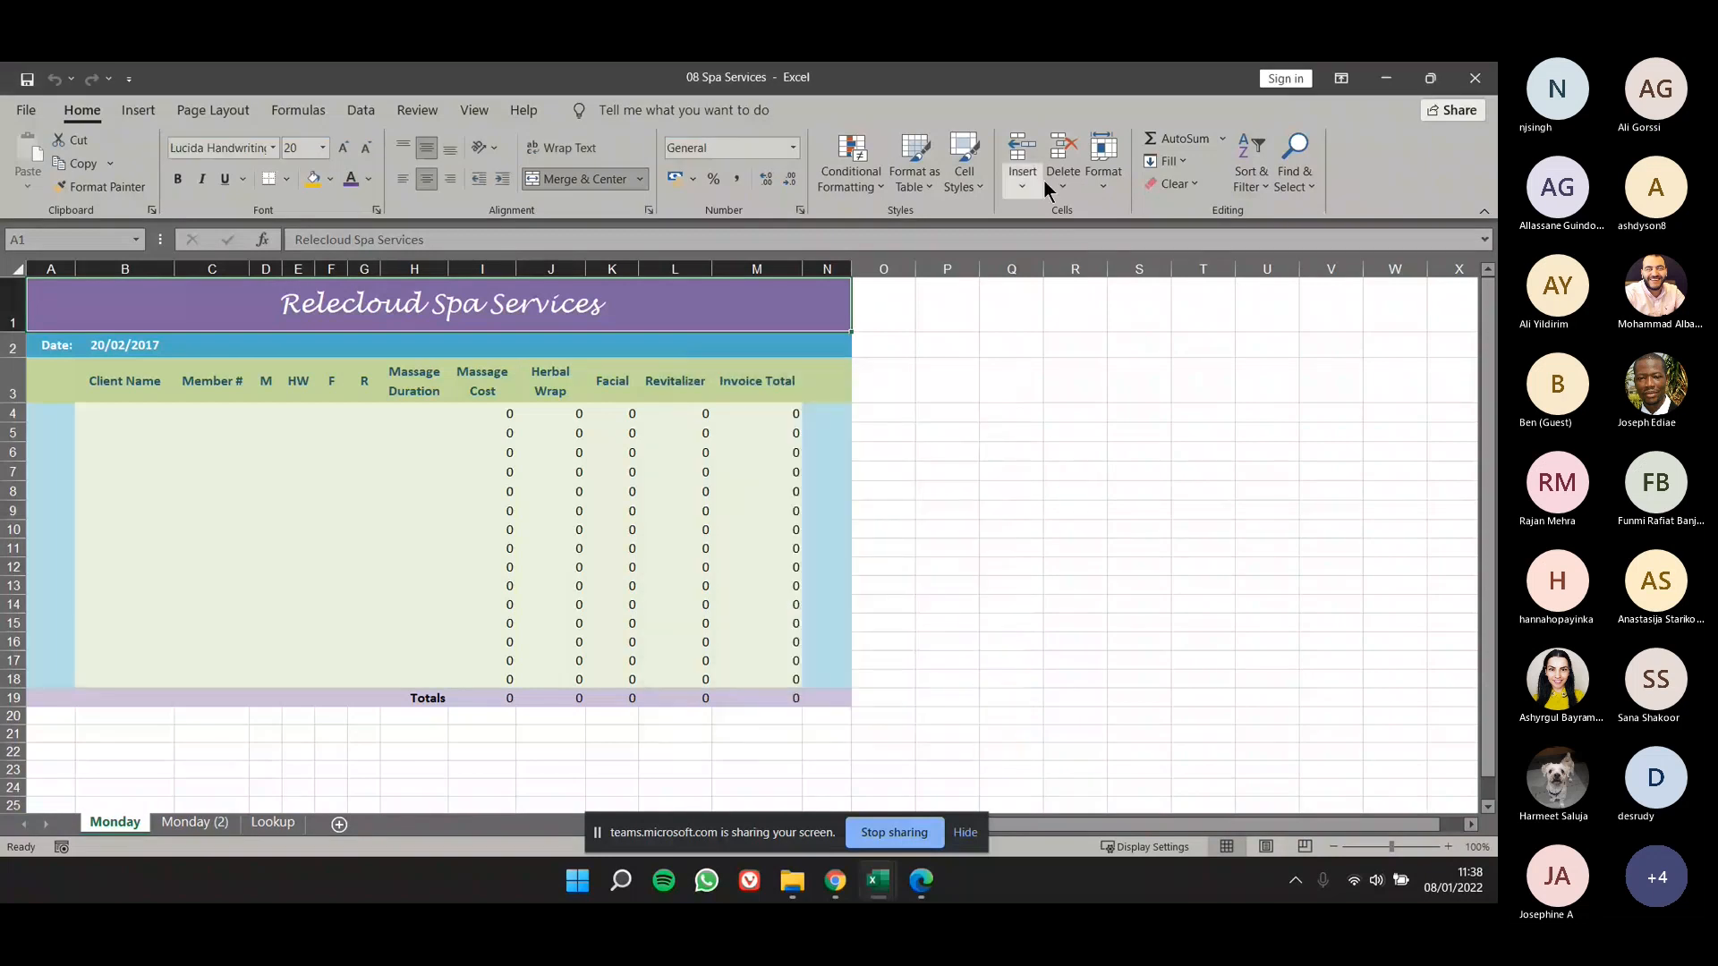
- Move the Monday worksheet to the end of the 08 Spa Services workbook without creating a copy
{"action": "left_click", "coordinate": [1099, 177]}
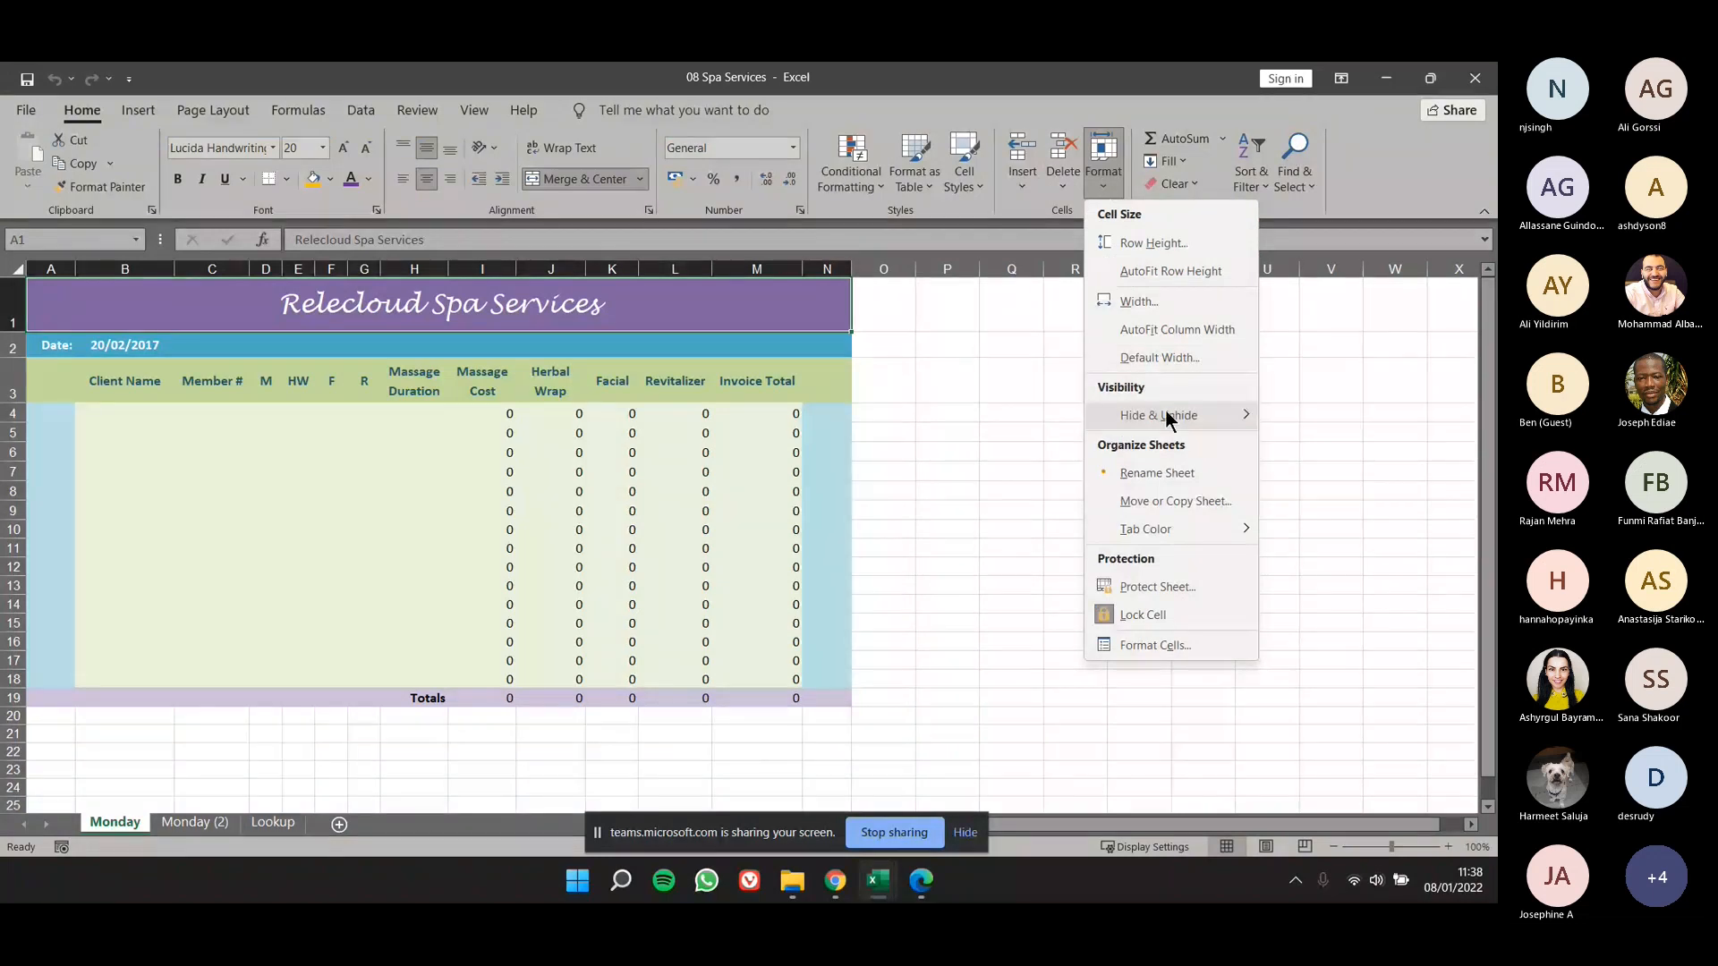
{"action": "left_click", "coordinate": [1183, 497]}
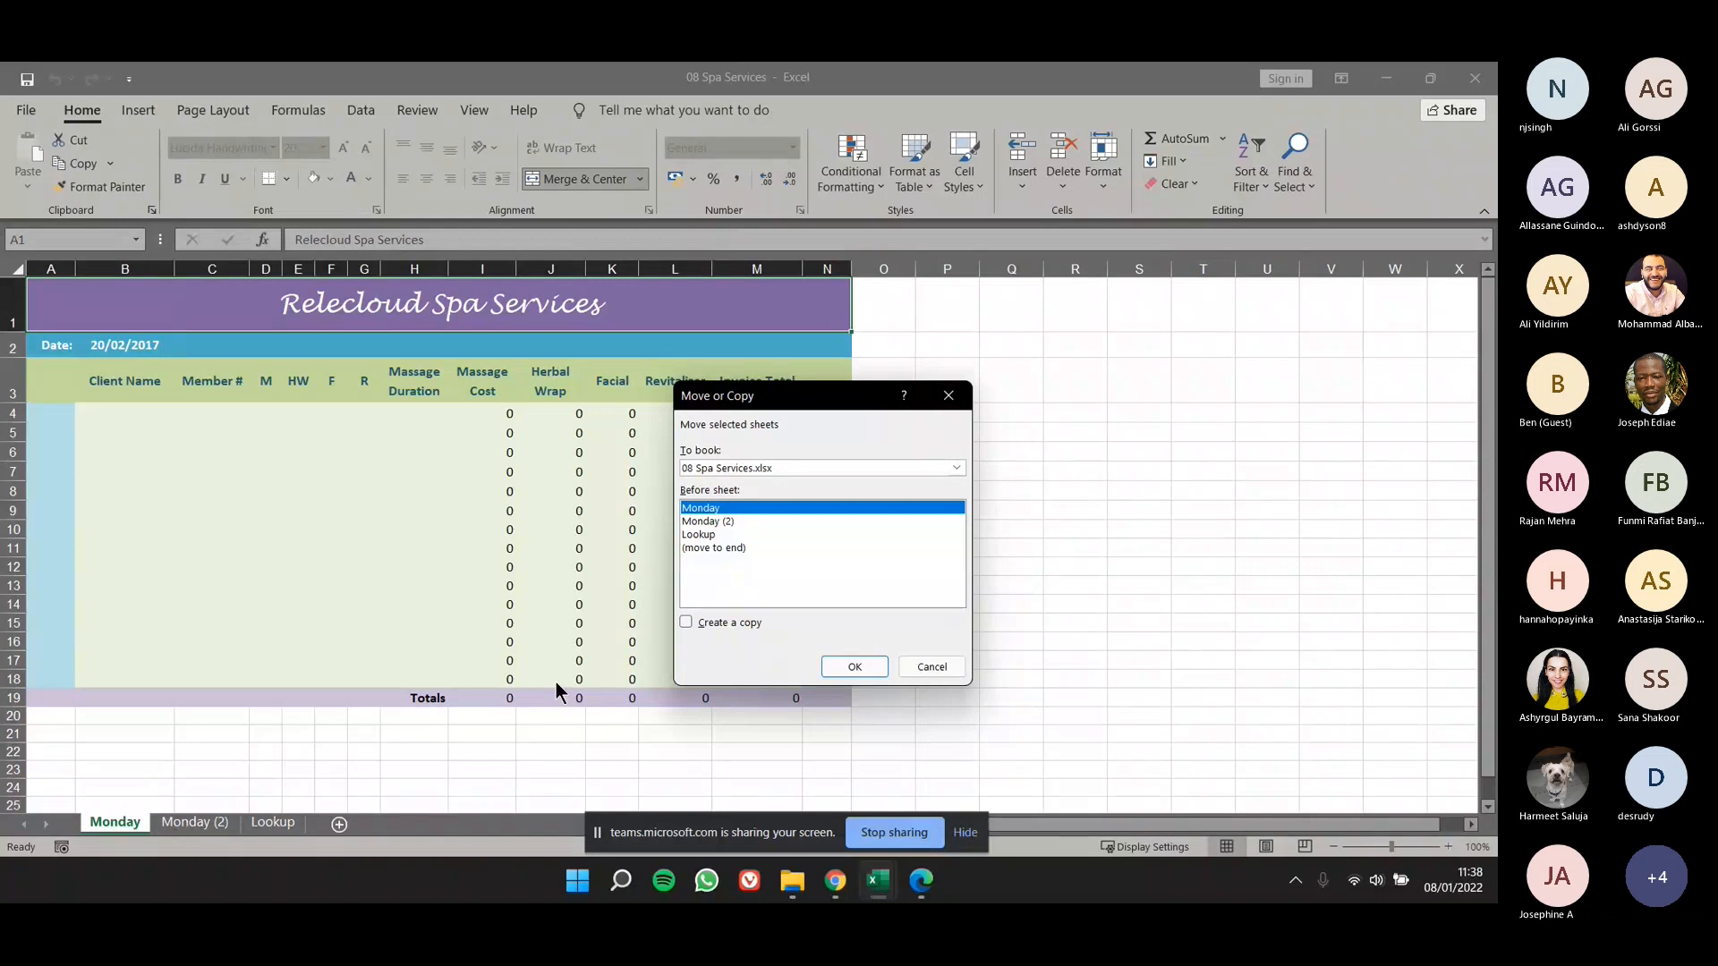
{"action": "left_click", "coordinate": [733, 548]}
{"action": "left_click", "coordinate": [842, 665]}
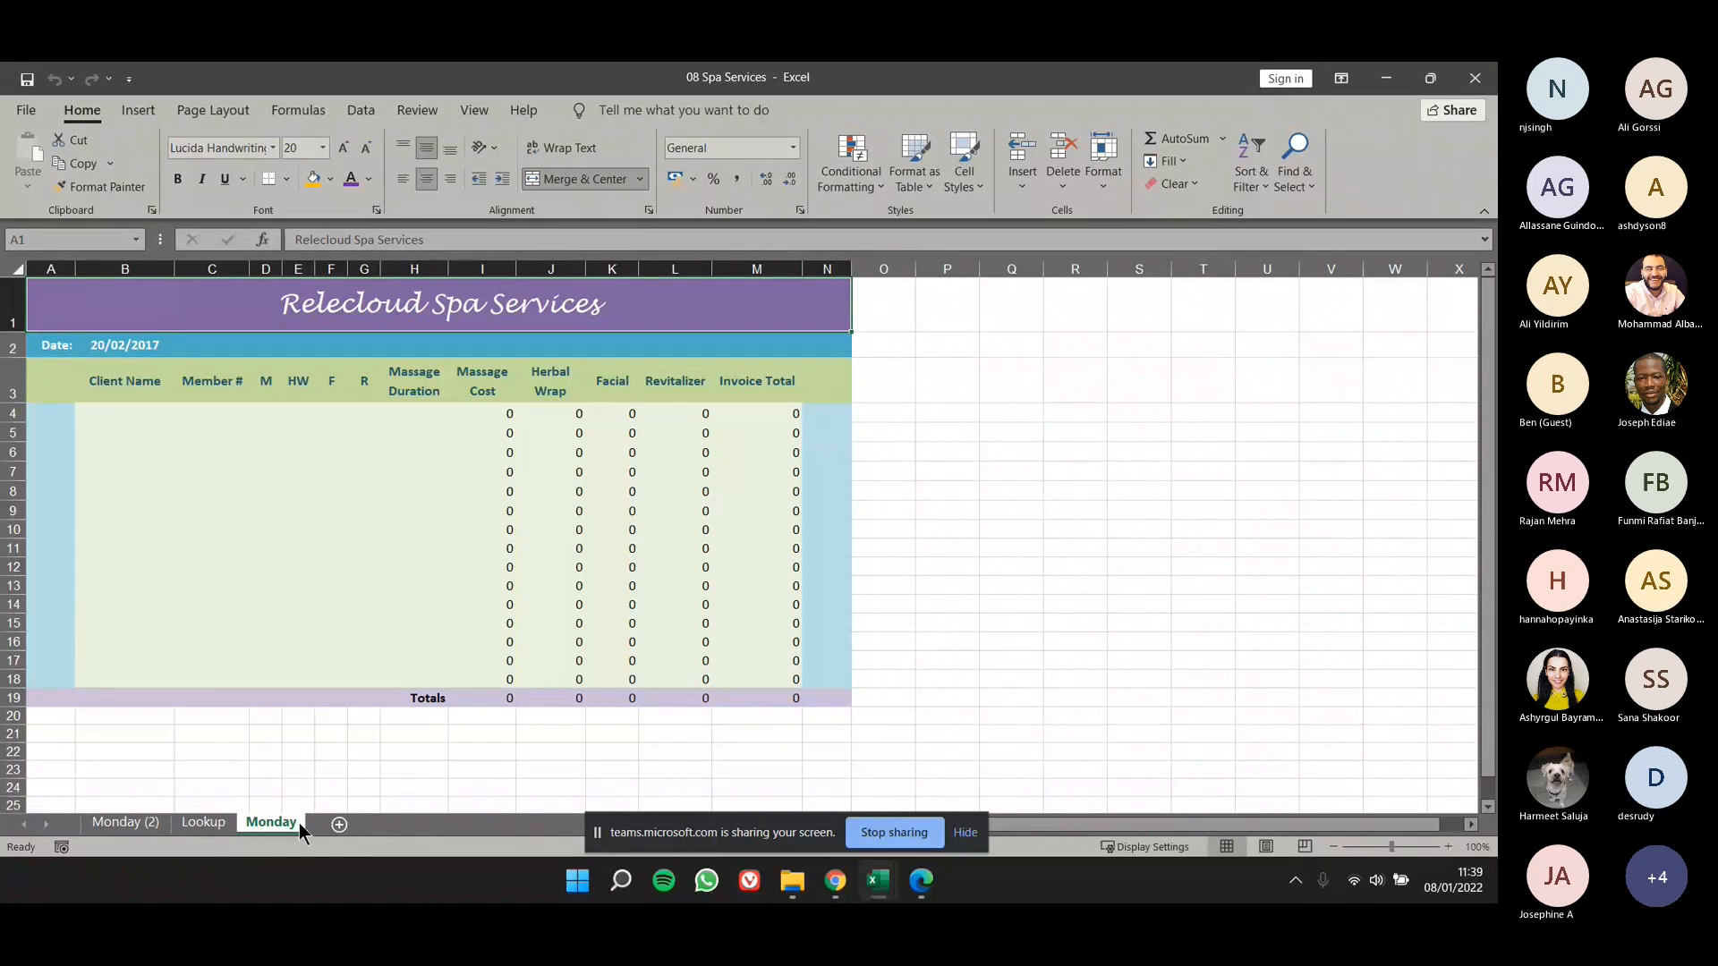
- Reorder the worksheets so Monday comes first, followed by Monday (2) and Lookup
{"action": "left_click_drag", "start_coordinate": [287, 825], "coordinate": [180, 817]}
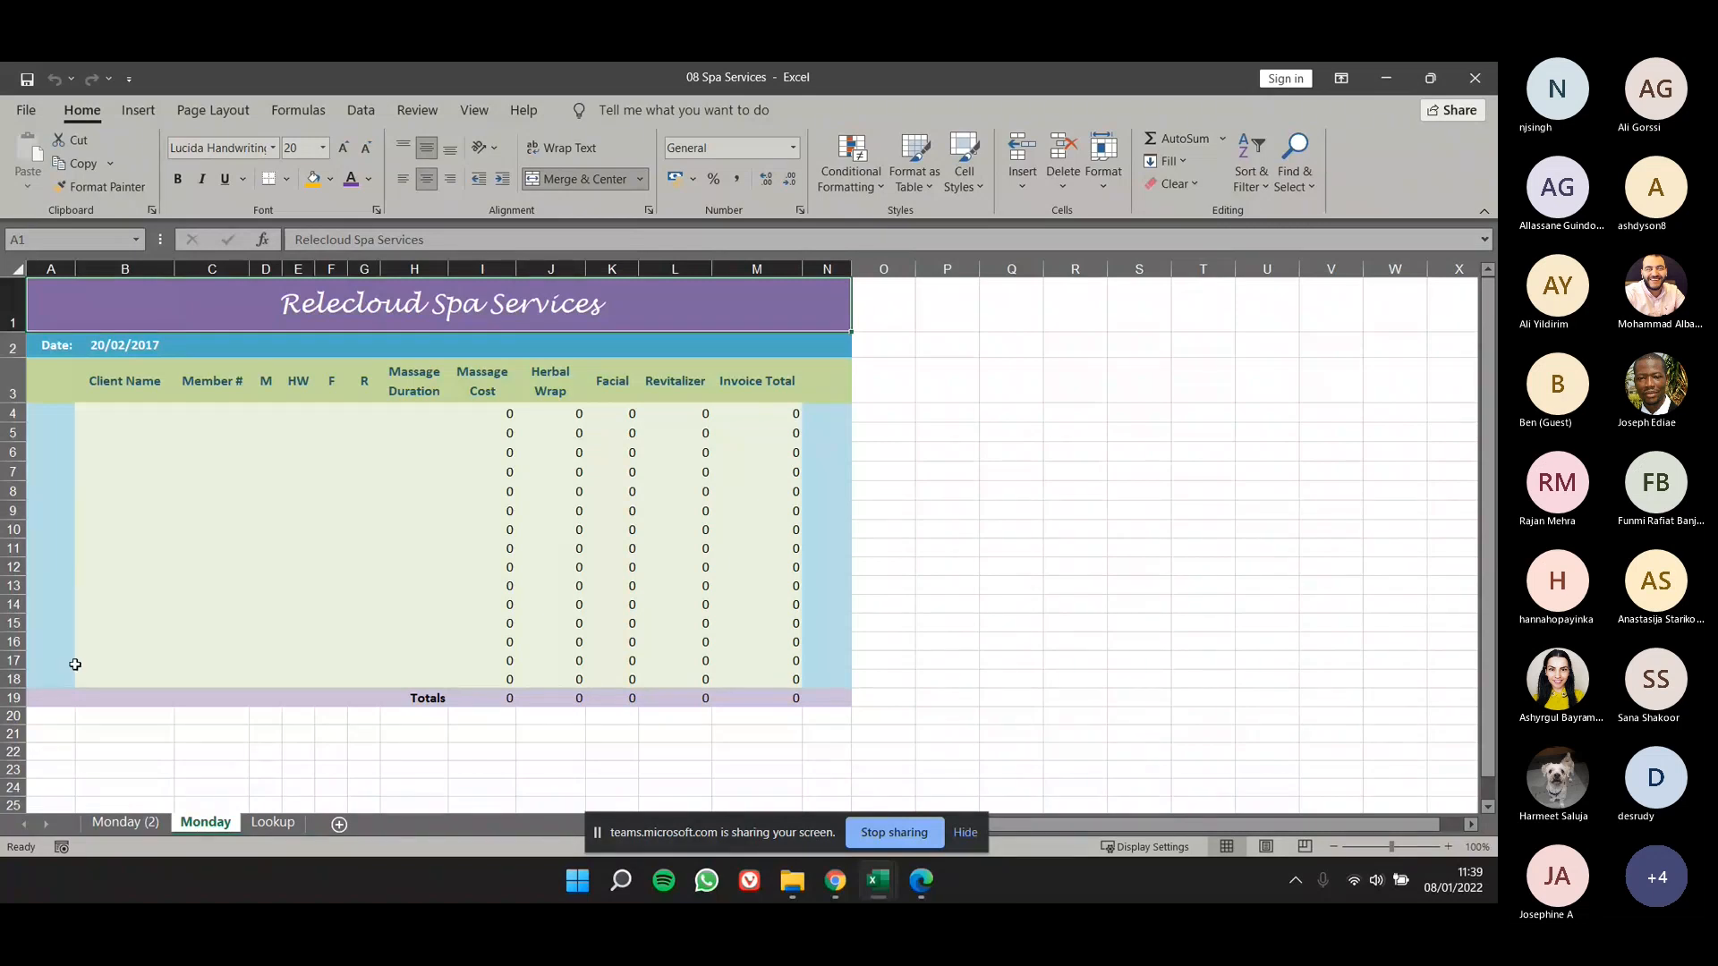
{"action": "left_click", "coordinate": [149, 818]}
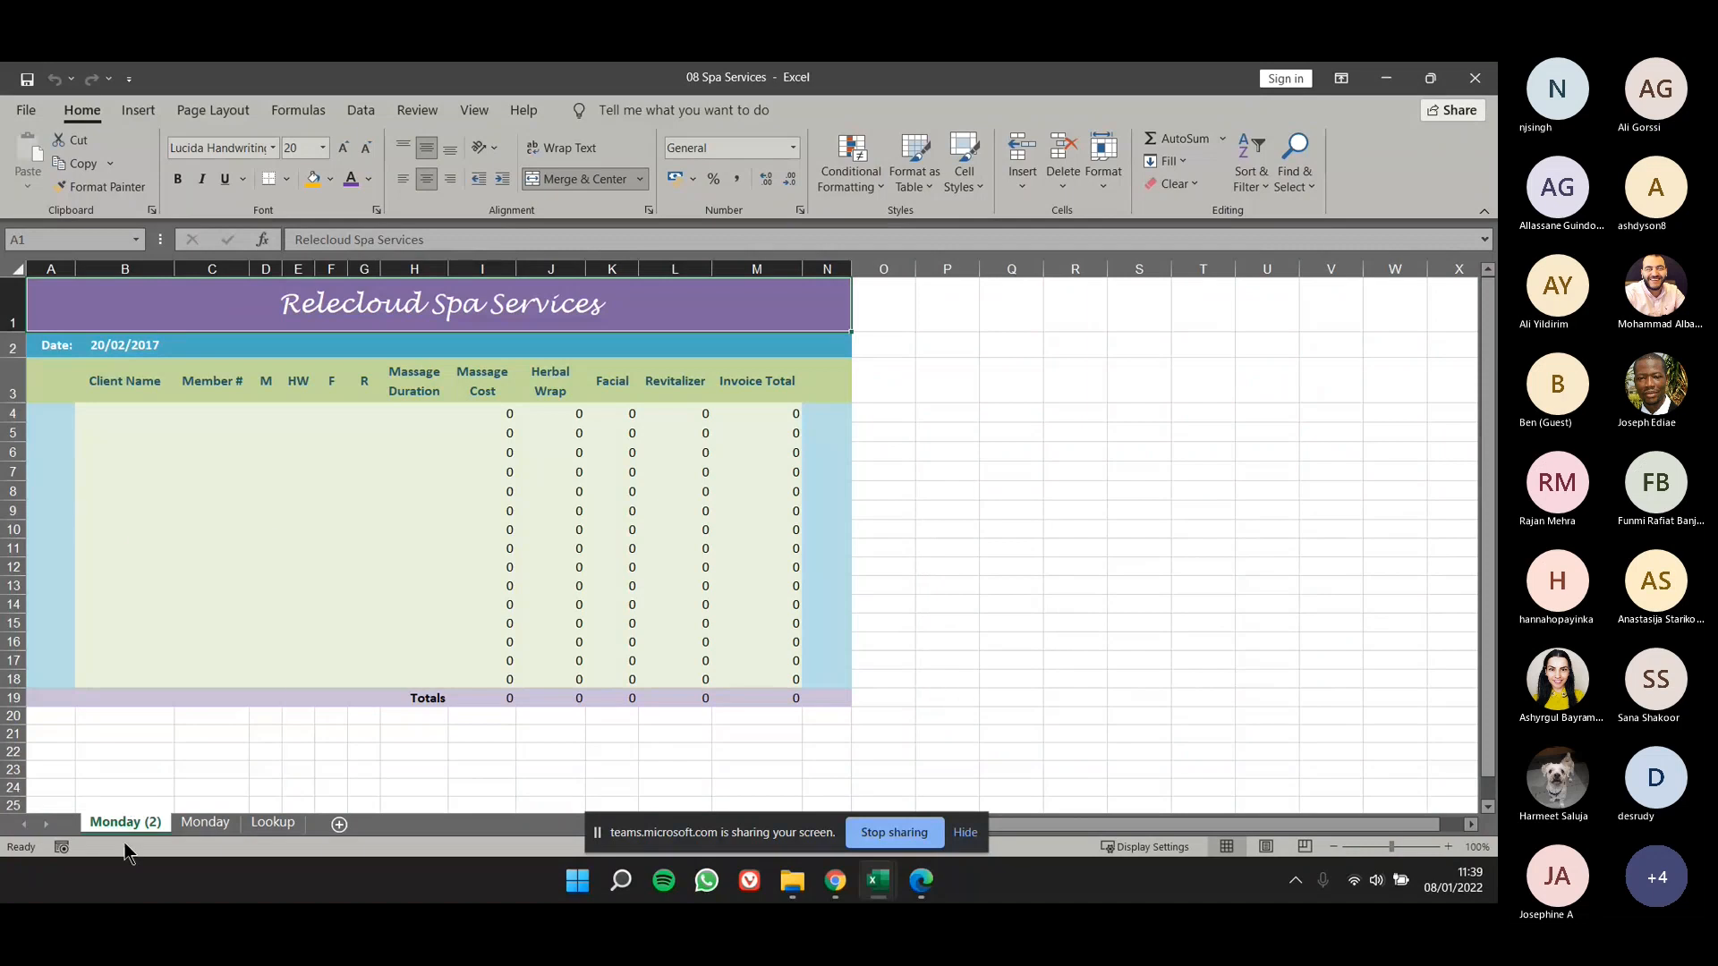
{"action": "right_click", "coordinate": [130, 823]}
{"action": "left_click", "coordinate": [290, 826]}
{"action": "left_click_drag", "start_coordinate": [228, 834], "coordinate": [105, 830]}
{"action": "left_click", "coordinate": [173, 825]}
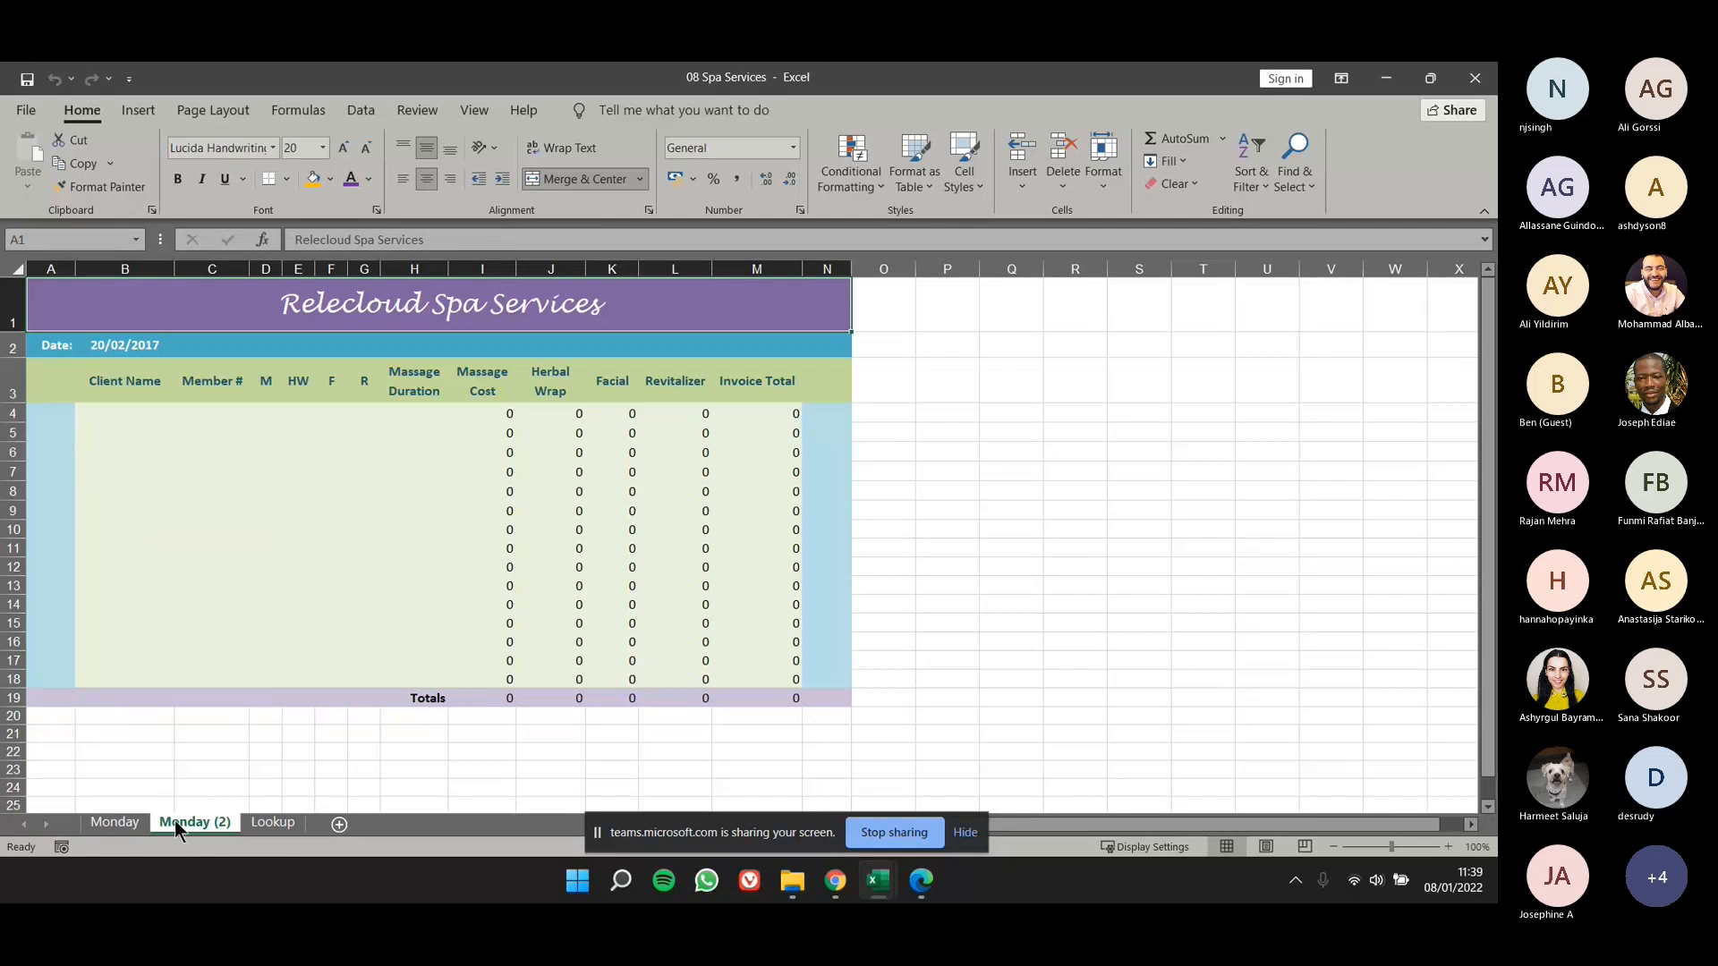
- Rename the Monday (2) worksheet as Tuesday
{"action": "right_click", "coordinate": [175, 820]}
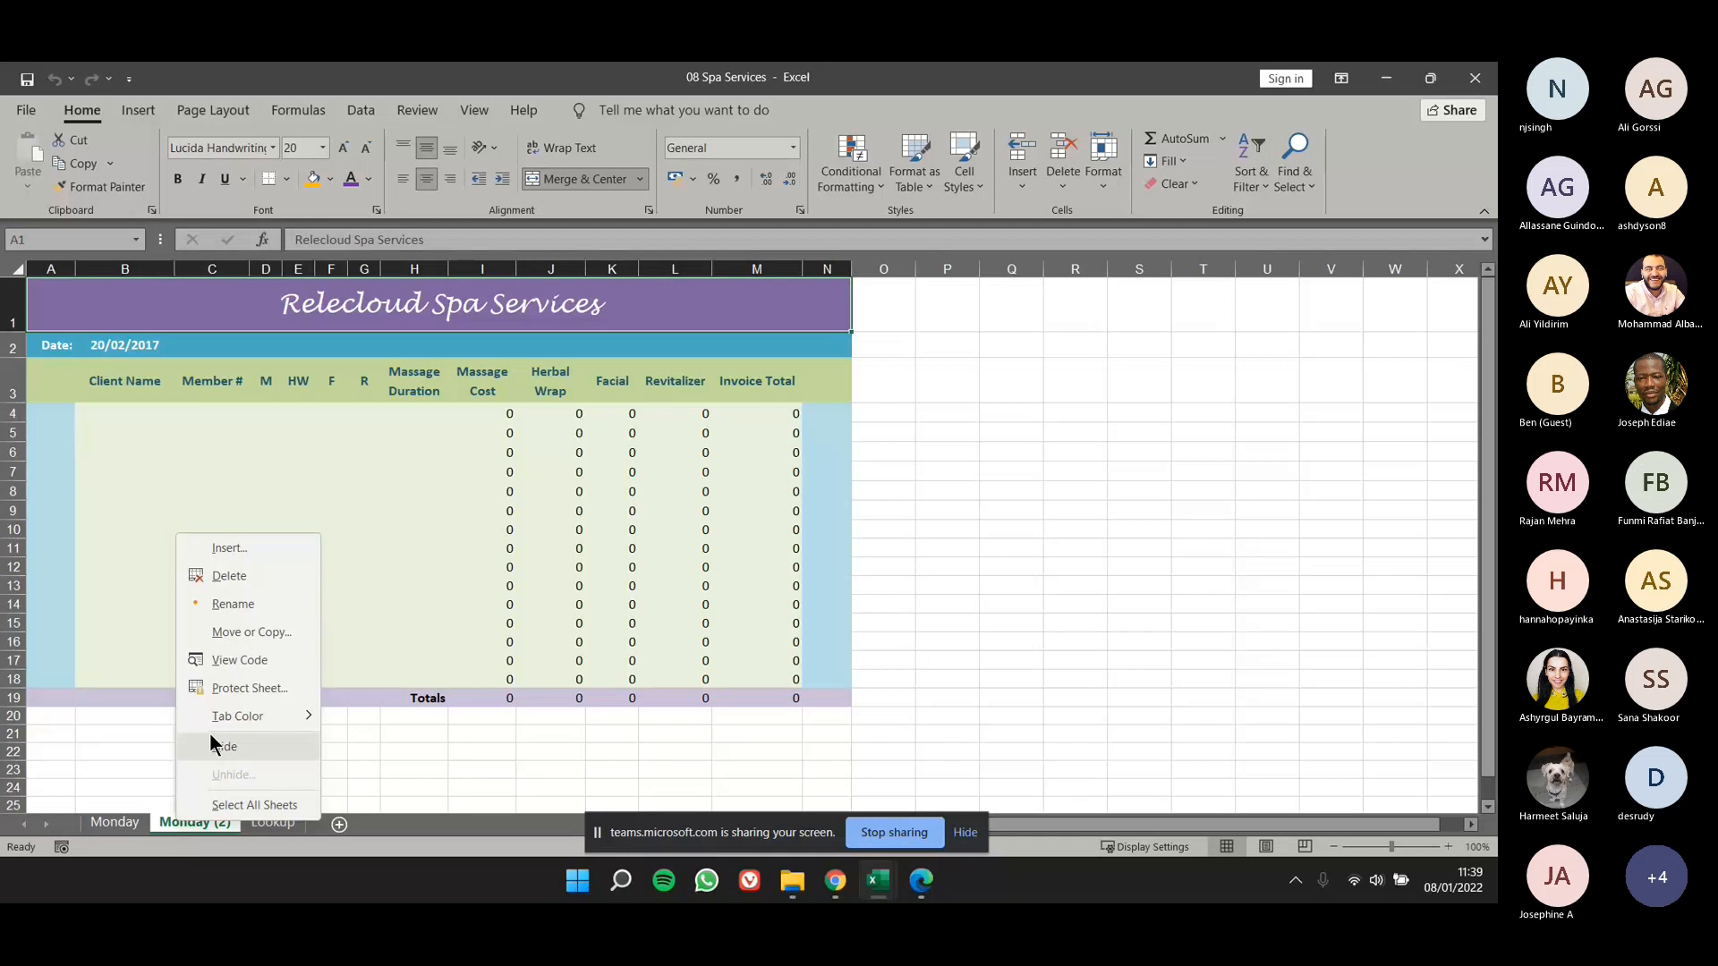
{"action": "left_click", "coordinate": [240, 605]}
{"action": "type", "text": "Tuesday"}
{"action": "key", "text": "Return"}
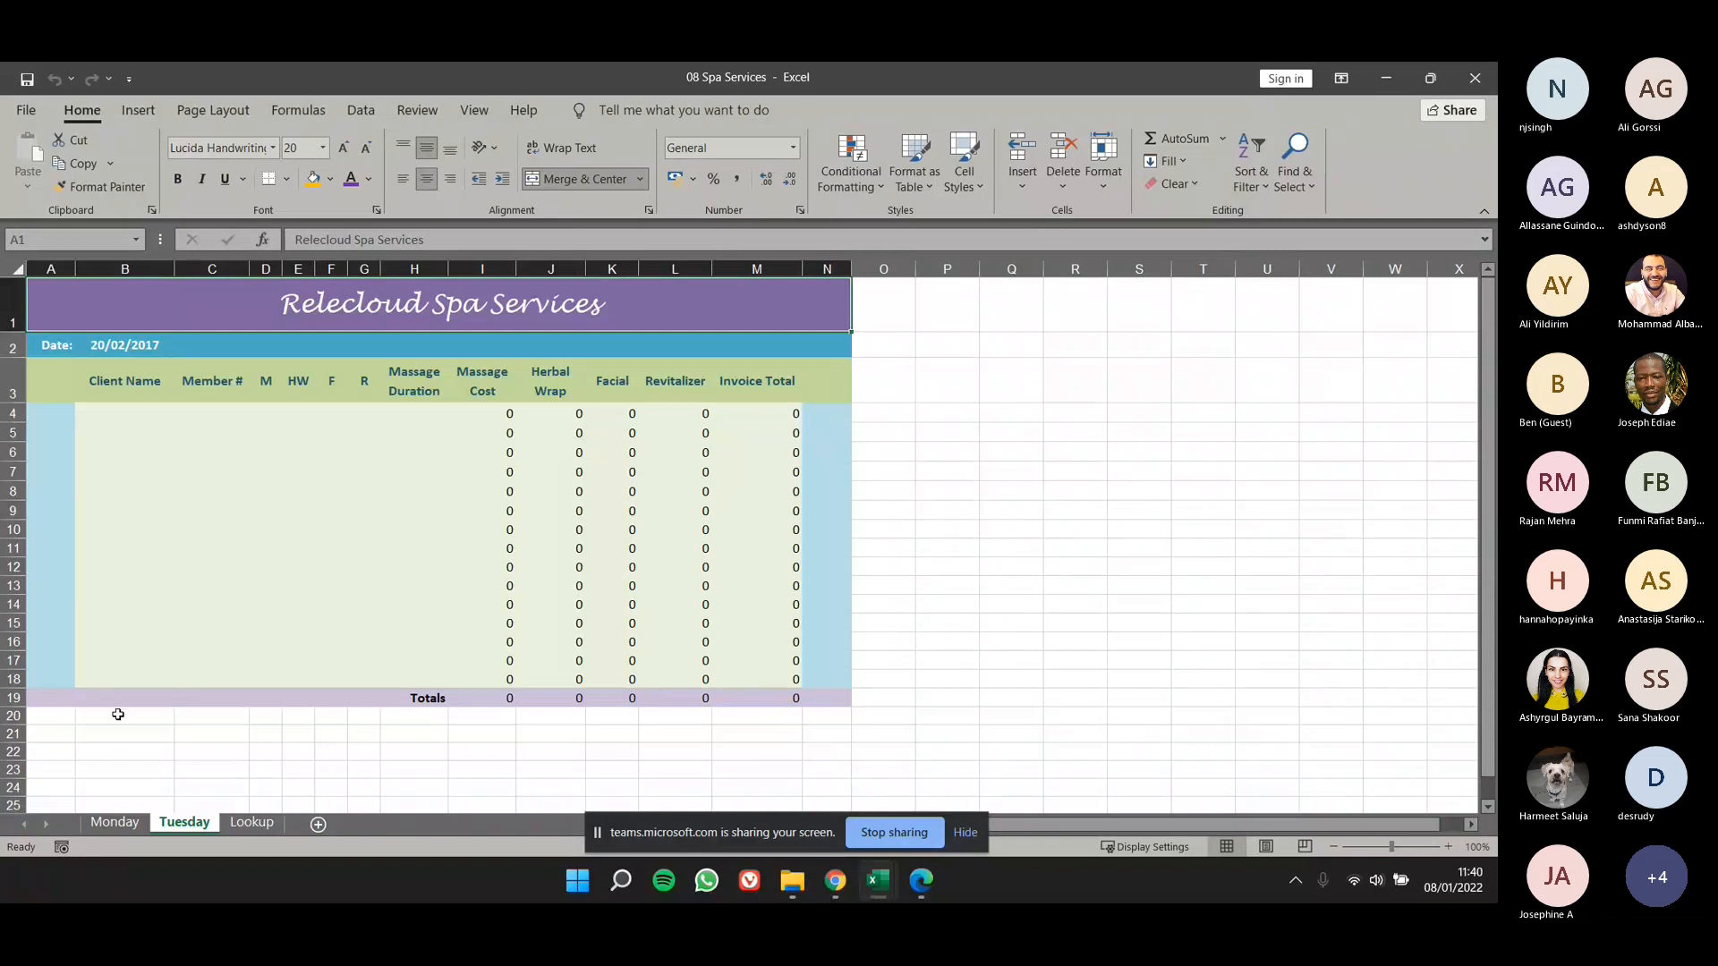
- Set the Monday worksheet's tab color to the standard red
{"action": "left_click", "coordinate": [134, 820]}
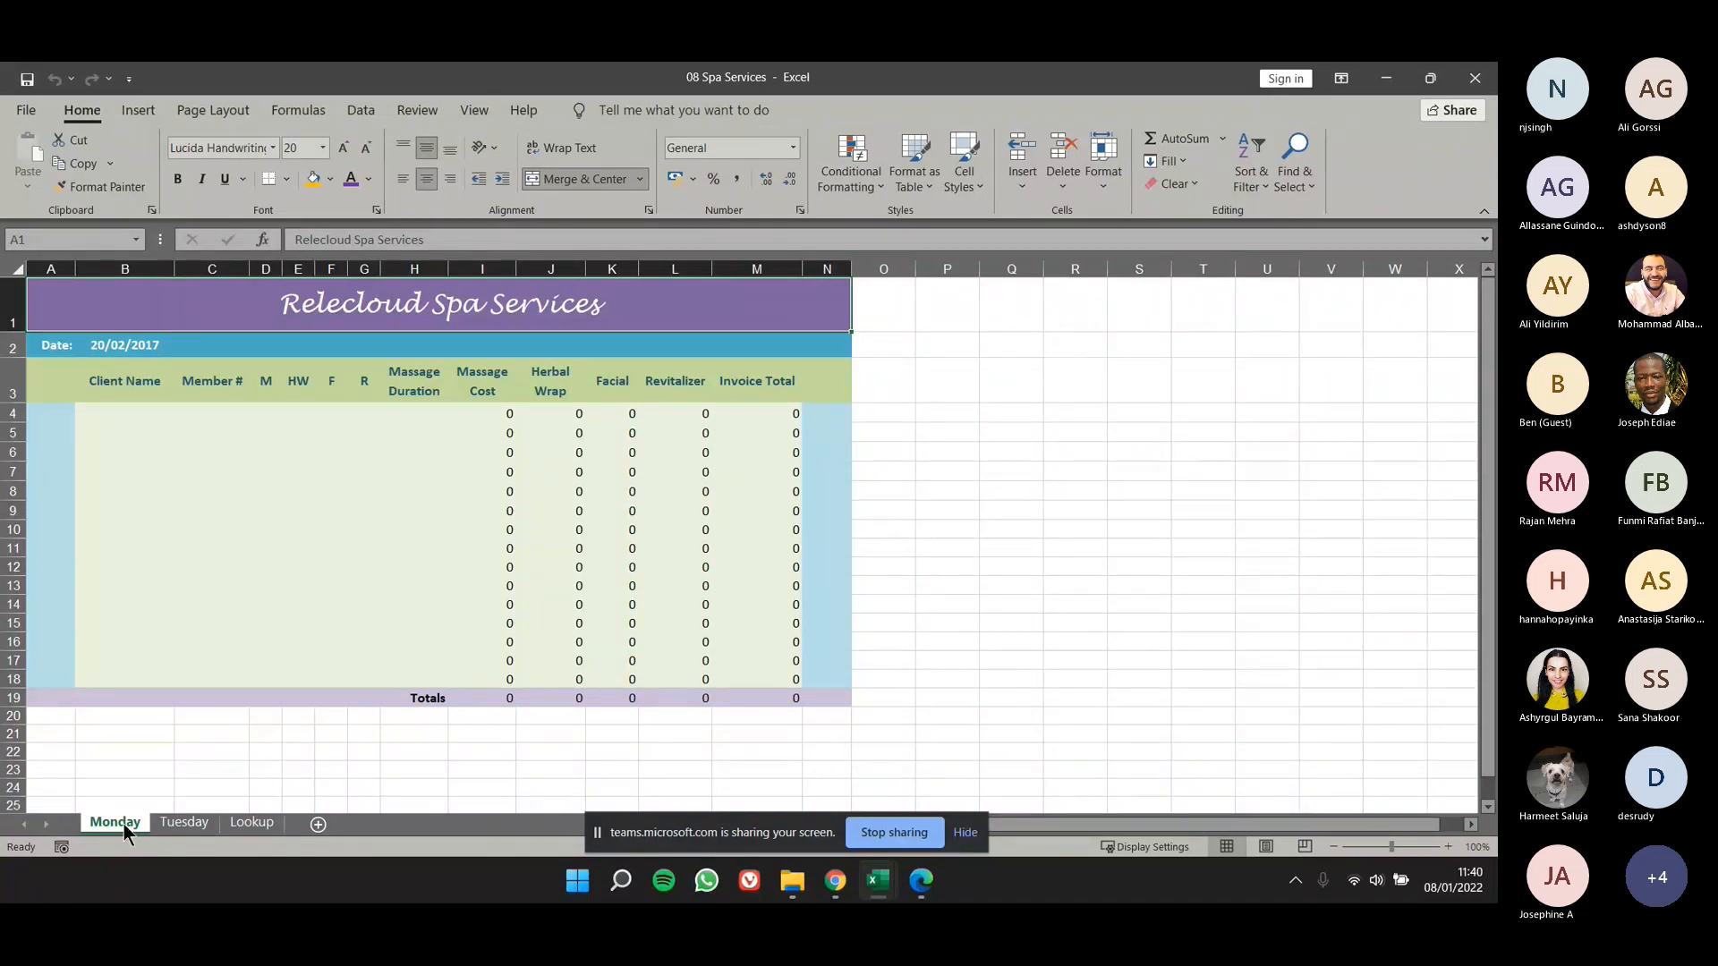
{"action": "right_click", "coordinate": [123, 824]}
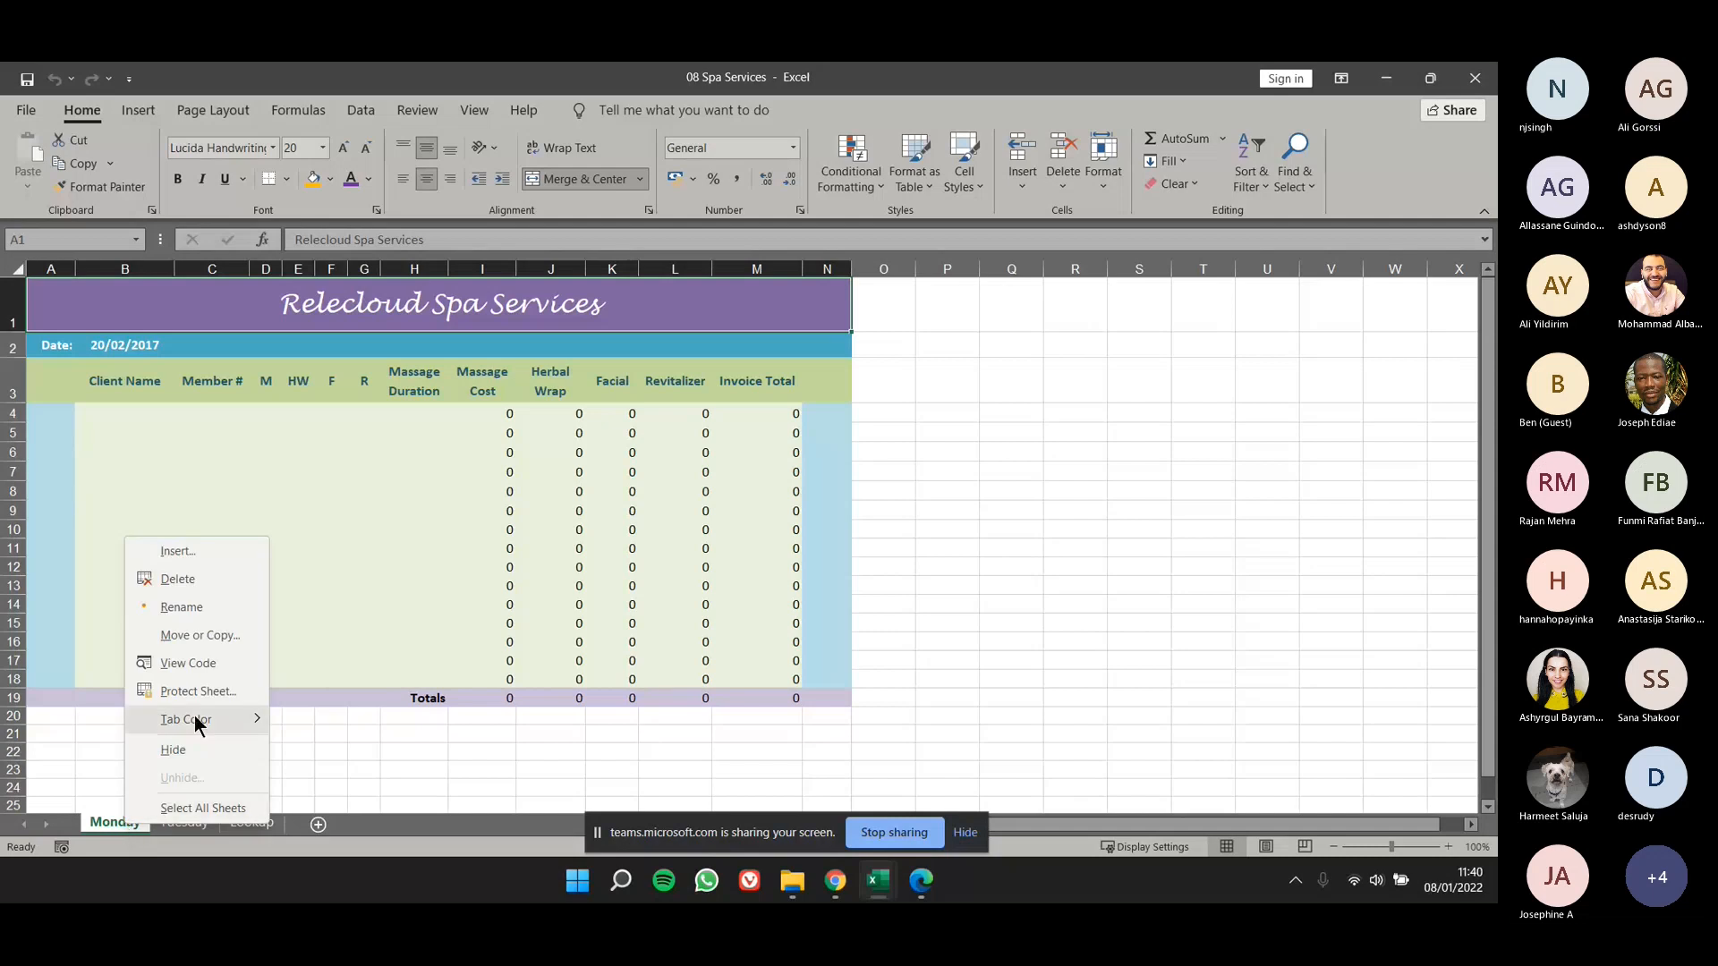
{"action": "mouse_move", "coordinate": [195, 719]}
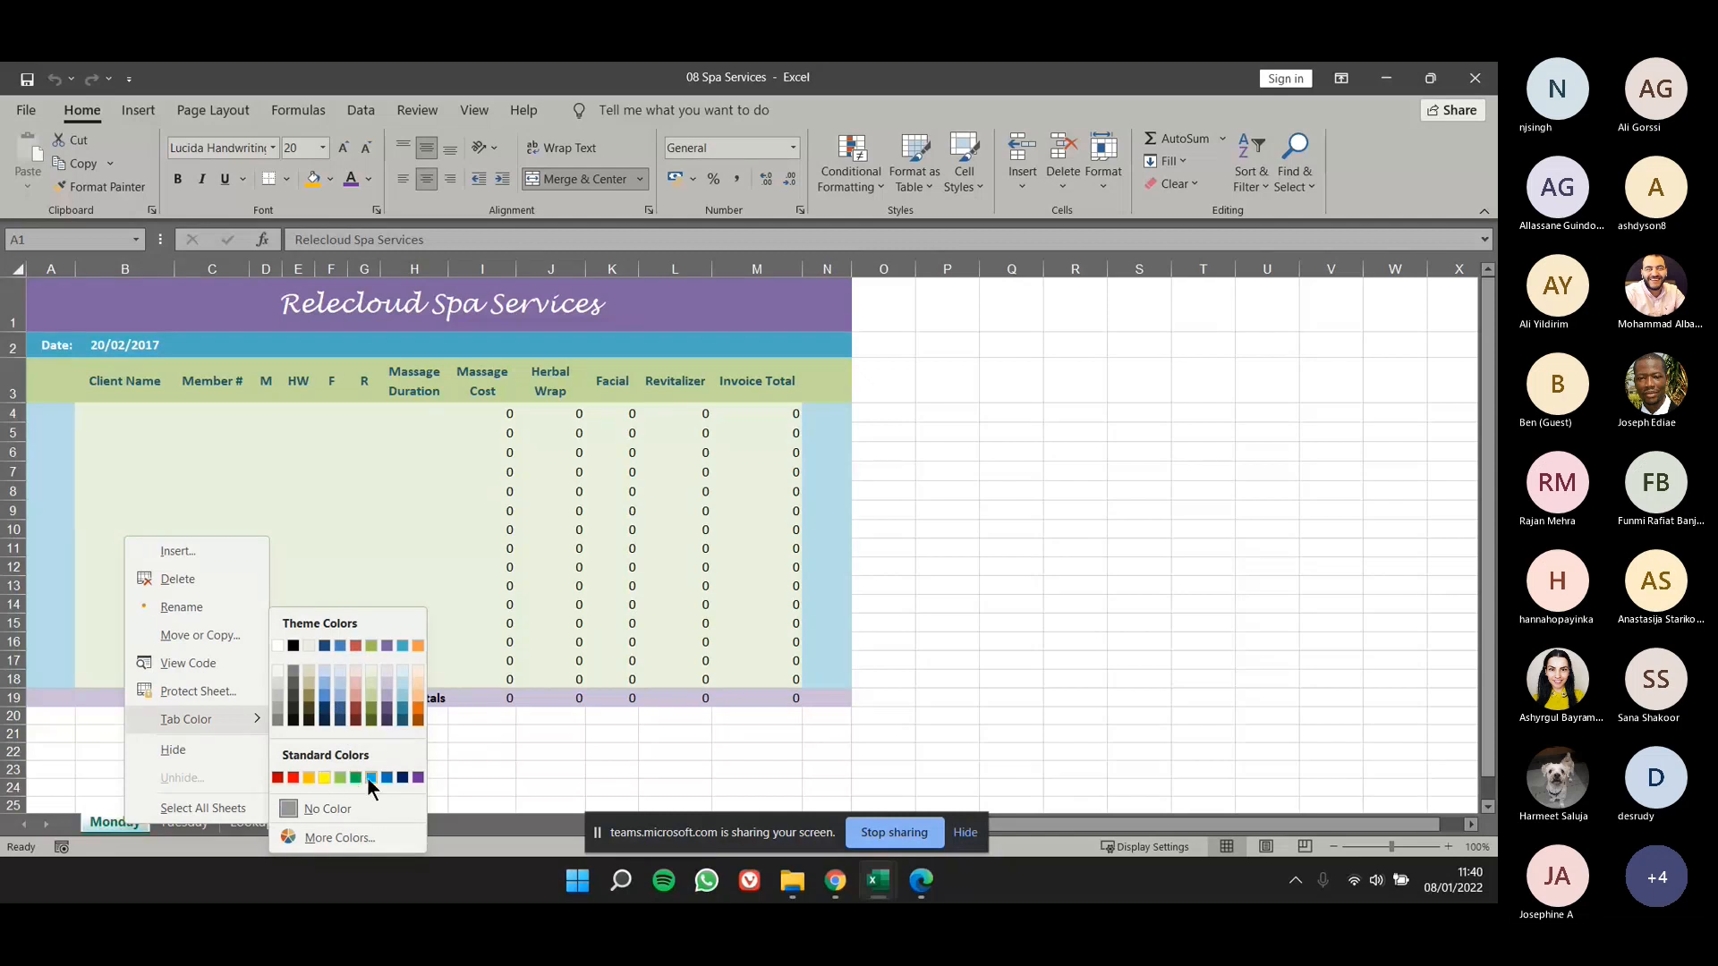
{"action": "left_click", "coordinate": [293, 777]}
- Set the Tuesday worksheet's tab color to the standard green
{"action": "left_click", "coordinate": [171, 822]}
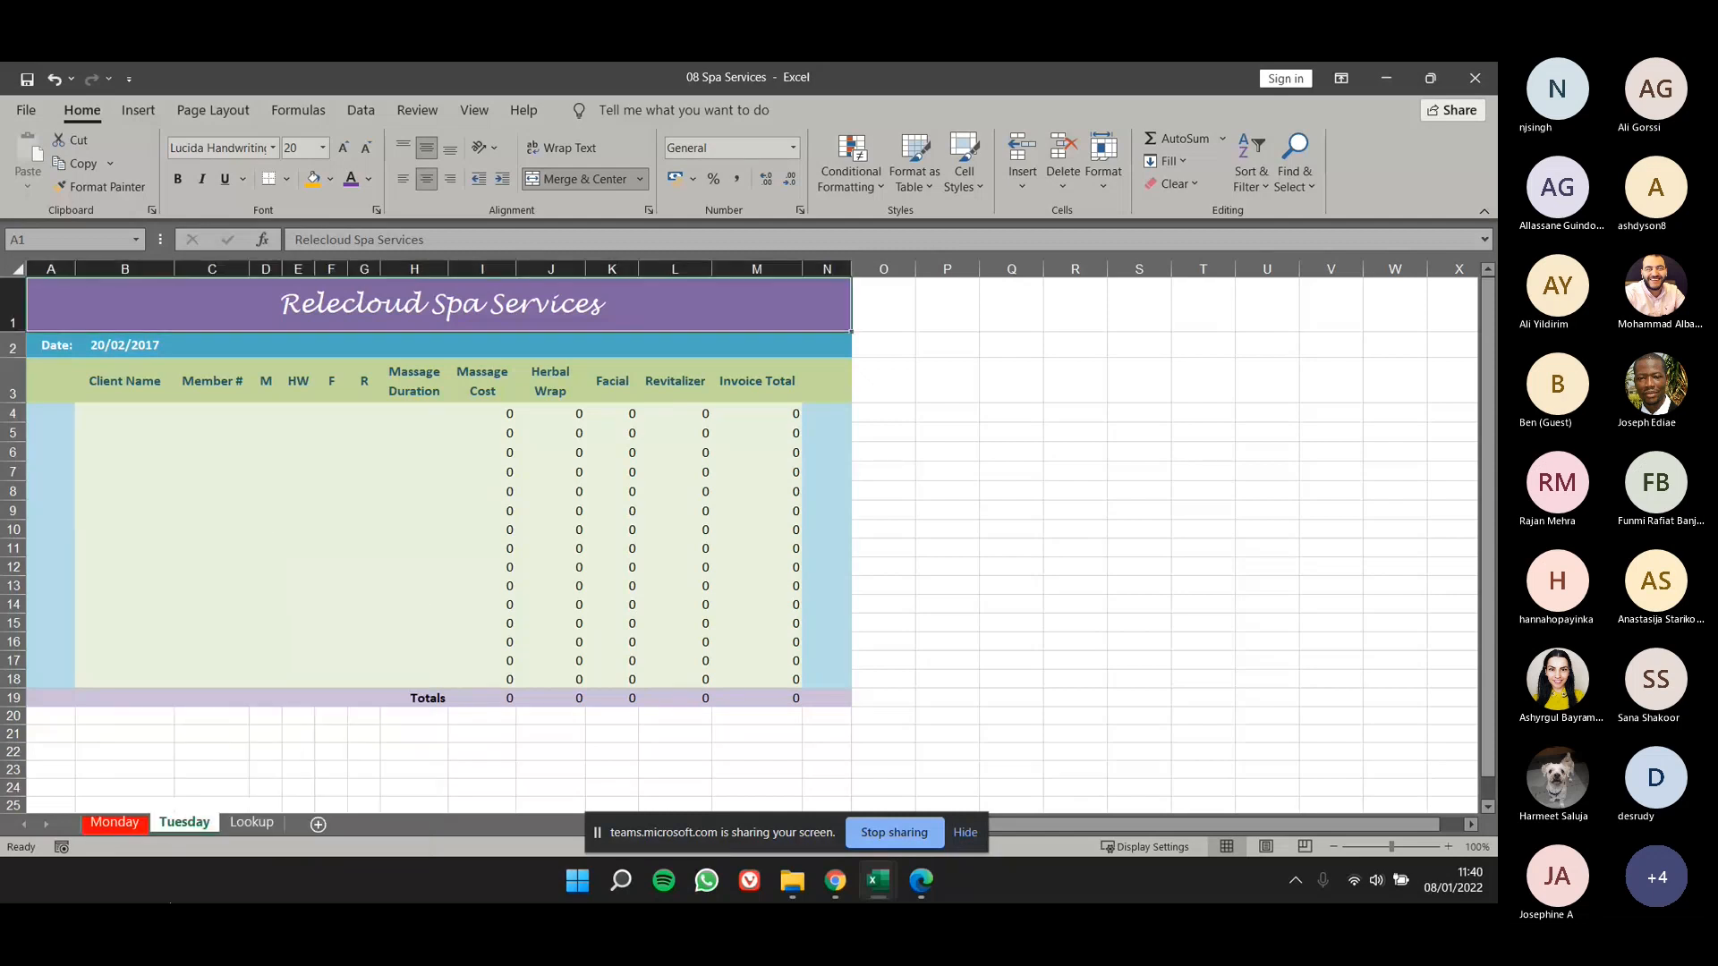
{"action": "right_click", "coordinate": [169, 823]}
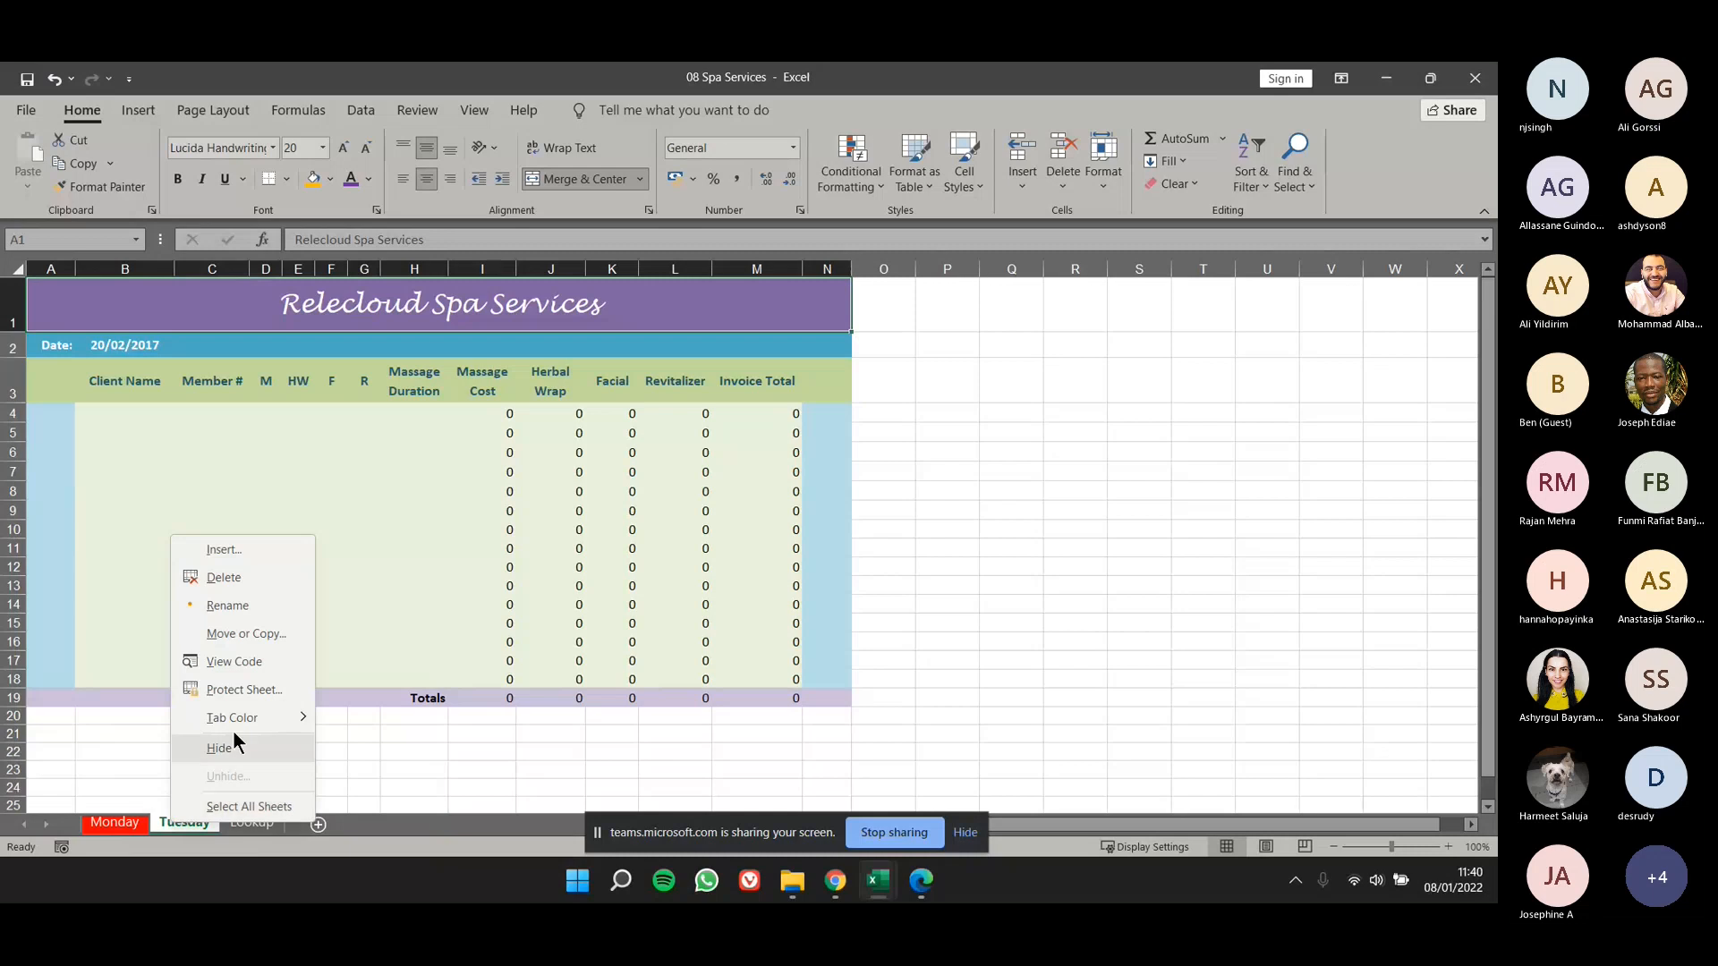
{"action": "mouse_move", "coordinate": [238, 717]}
{"action": "left_click", "coordinate": [386, 775]}
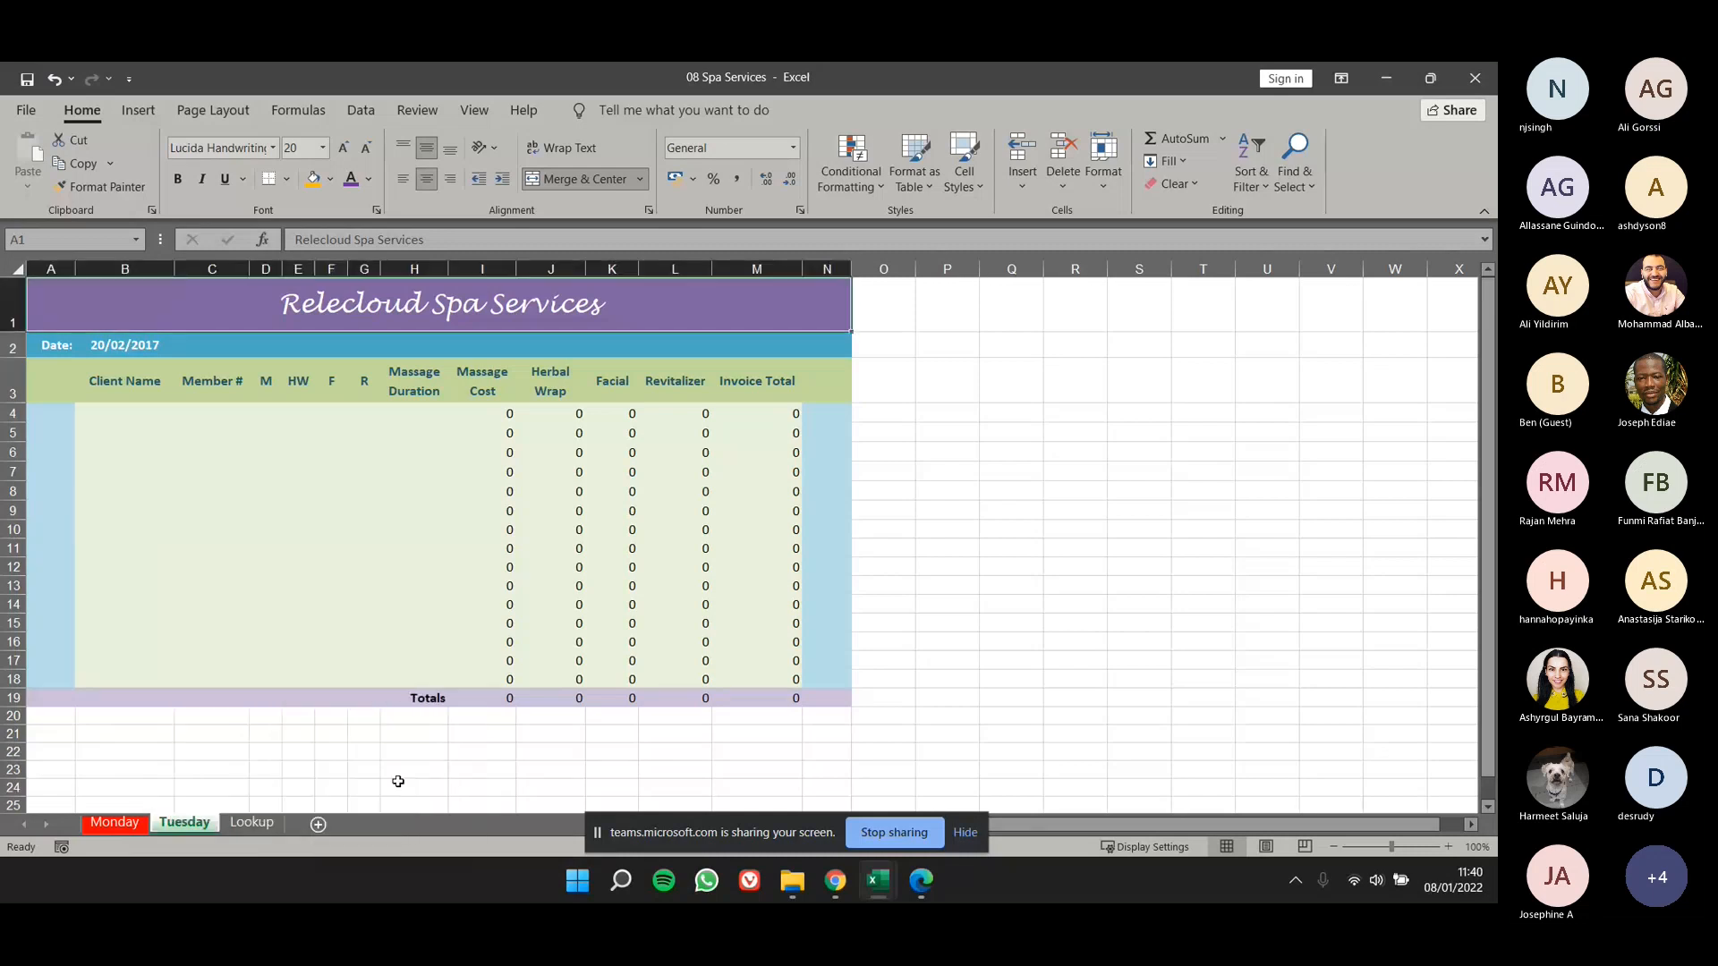
- Set the Lookup worksheet's tab color to the standard blue
{"action": "right_click", "coordinate": [259, 819]}
{"action": "mouse_move", "coordinate": [367, 716]}
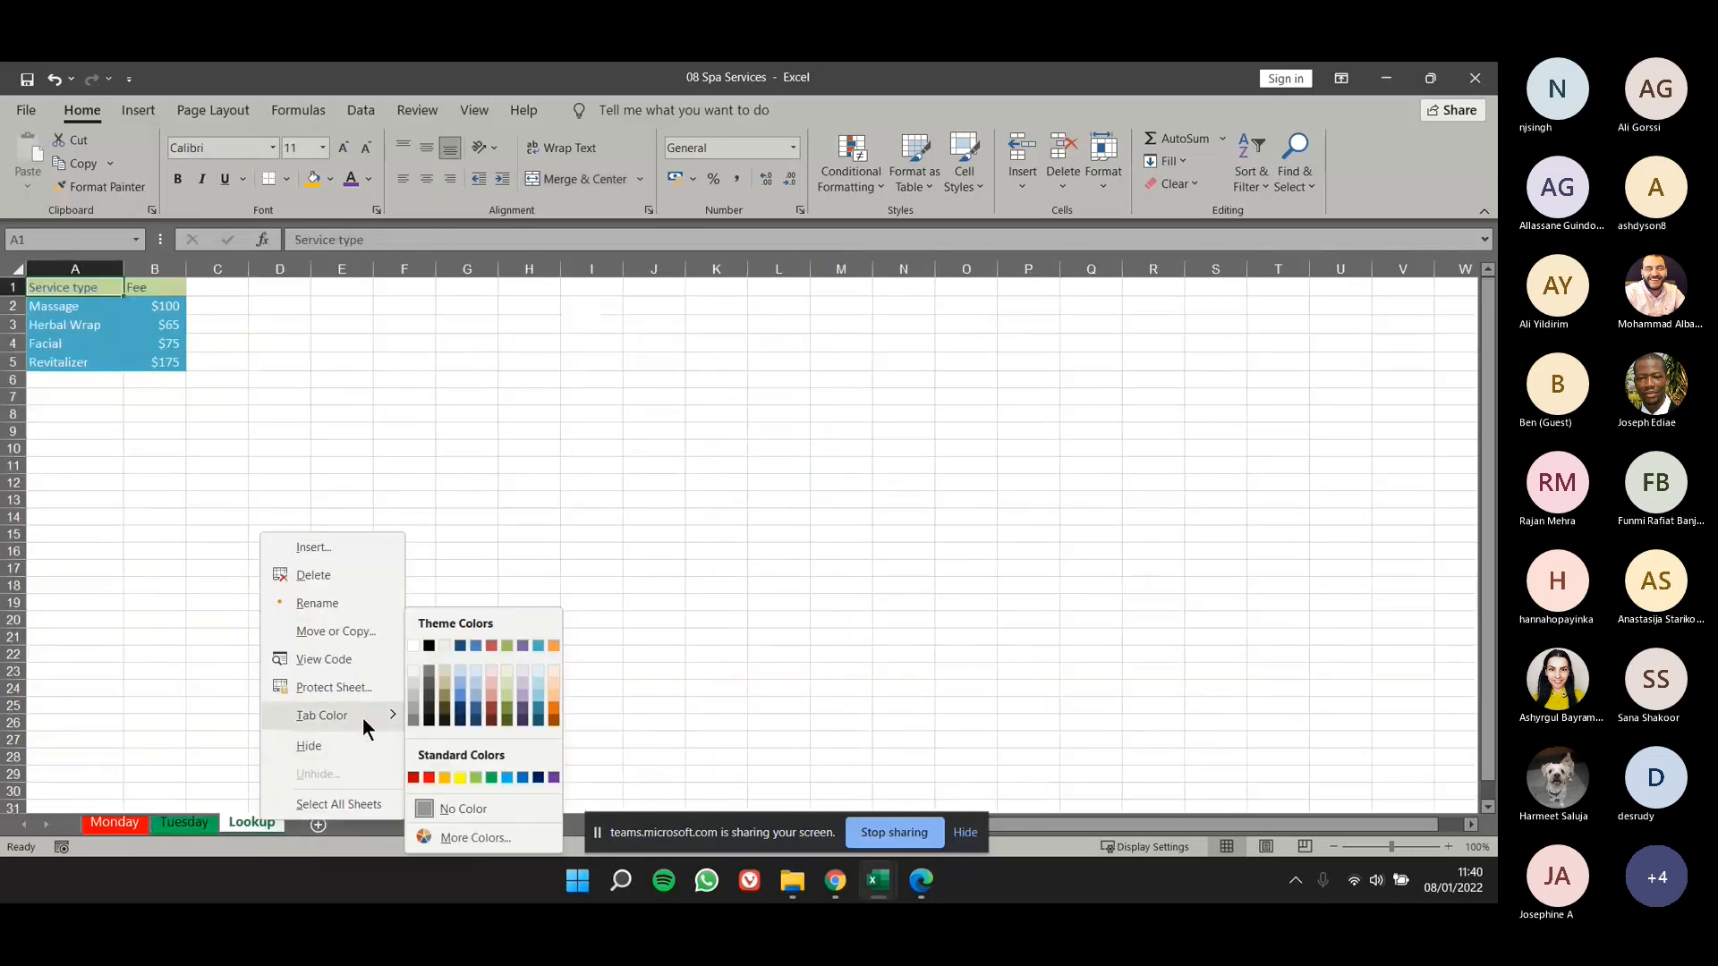
{"action": "left_click", "coordinate": [519, 777]}
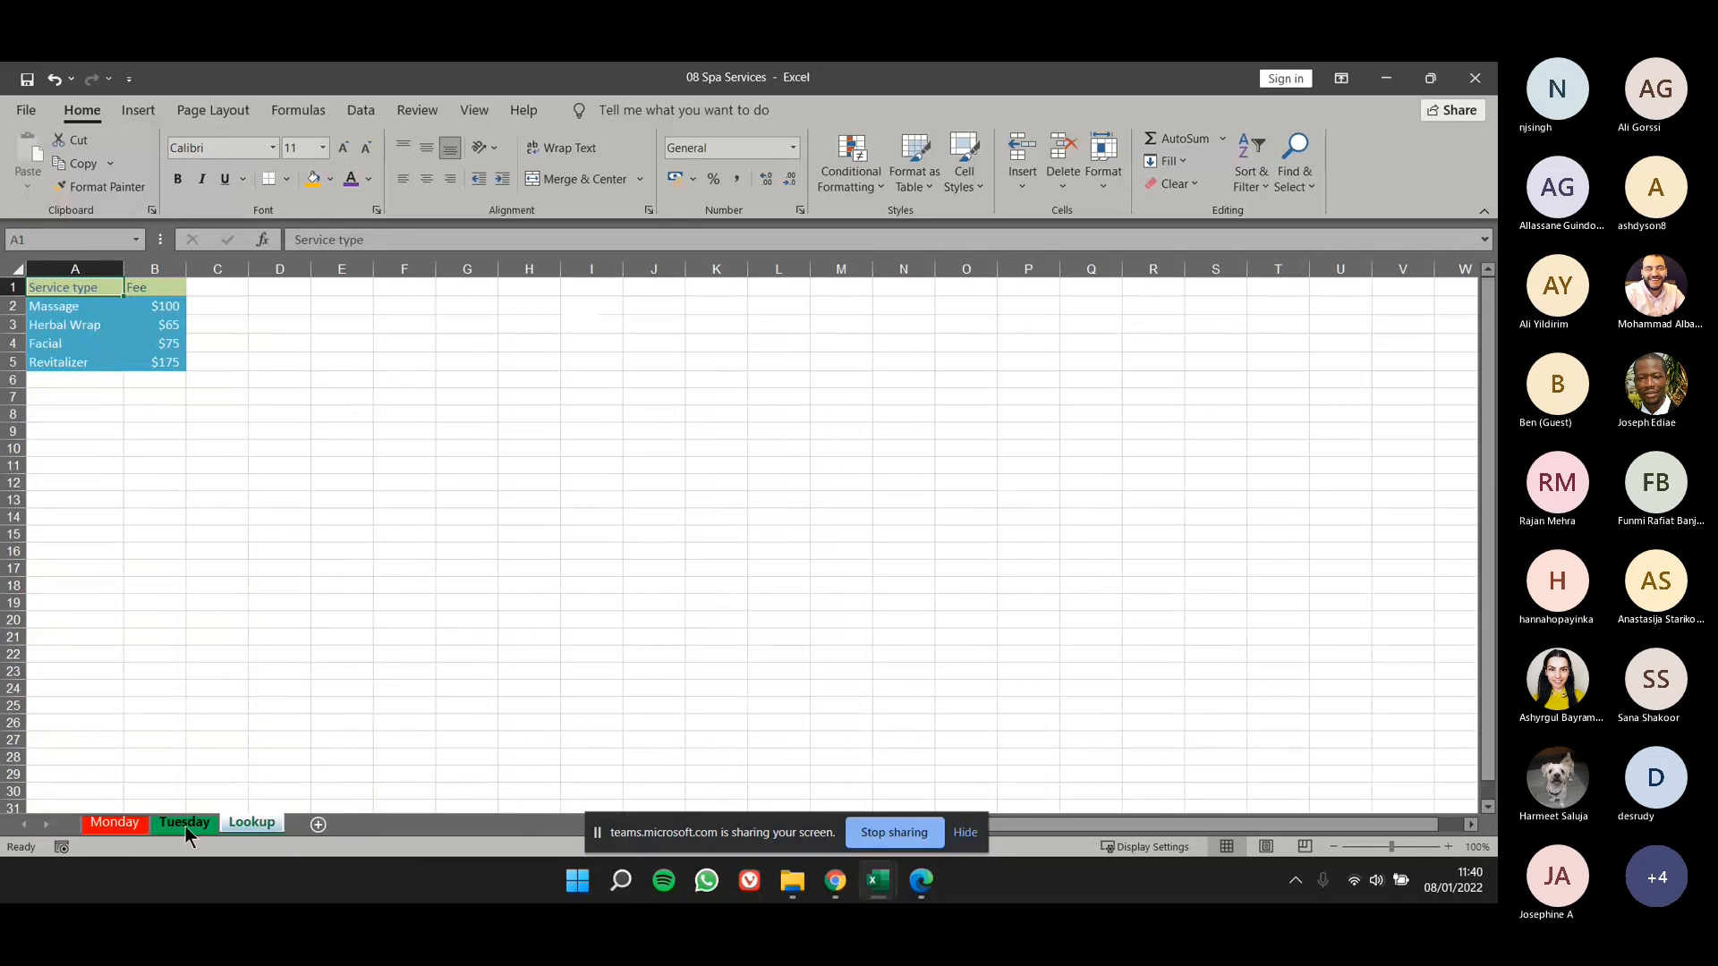
- Activate the Monday, Tuesday and Lookup worksheets in turn to compare how their tab colors look when active and inactive
{"action": "left_click", "coordinate": [114, 823]}
{"action": "left_click", "coordinate": [191, 822]}
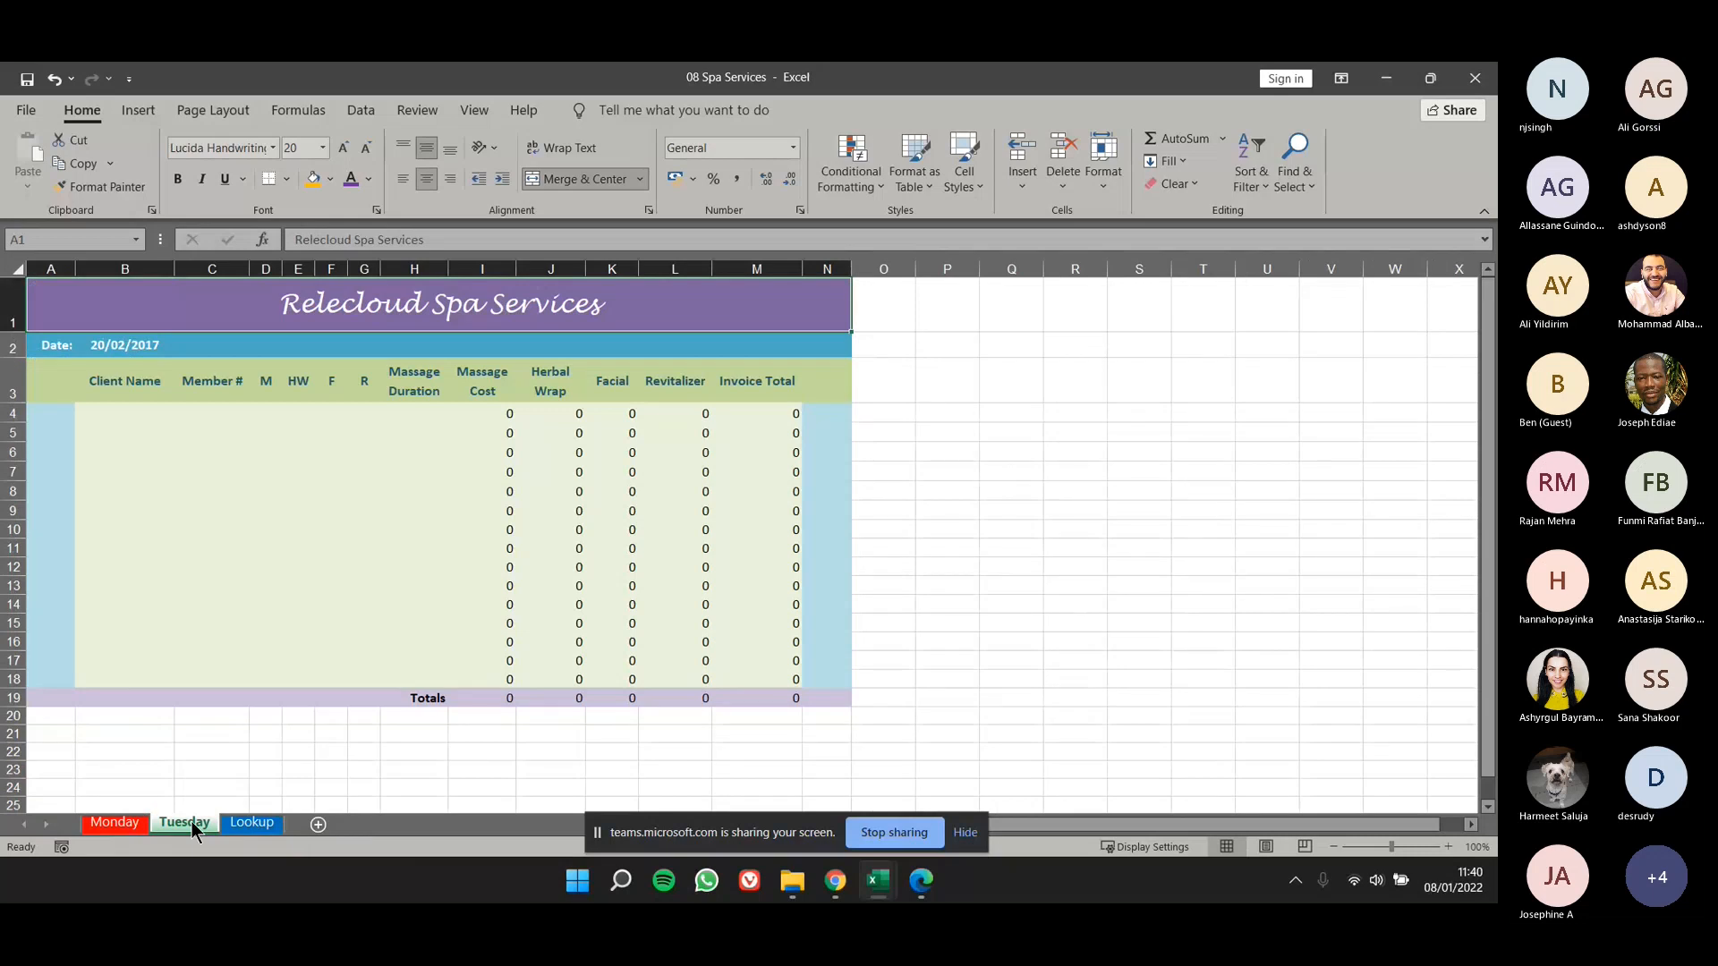
{"action": "left_click", "coordinate": [260, 831]}
{"action": "left_click", "coordinate": [115, 827]}
{"action": "left_click", "coordinate": [179, 830]}
{"action": "left_click", "coordinate": [242, 825]}
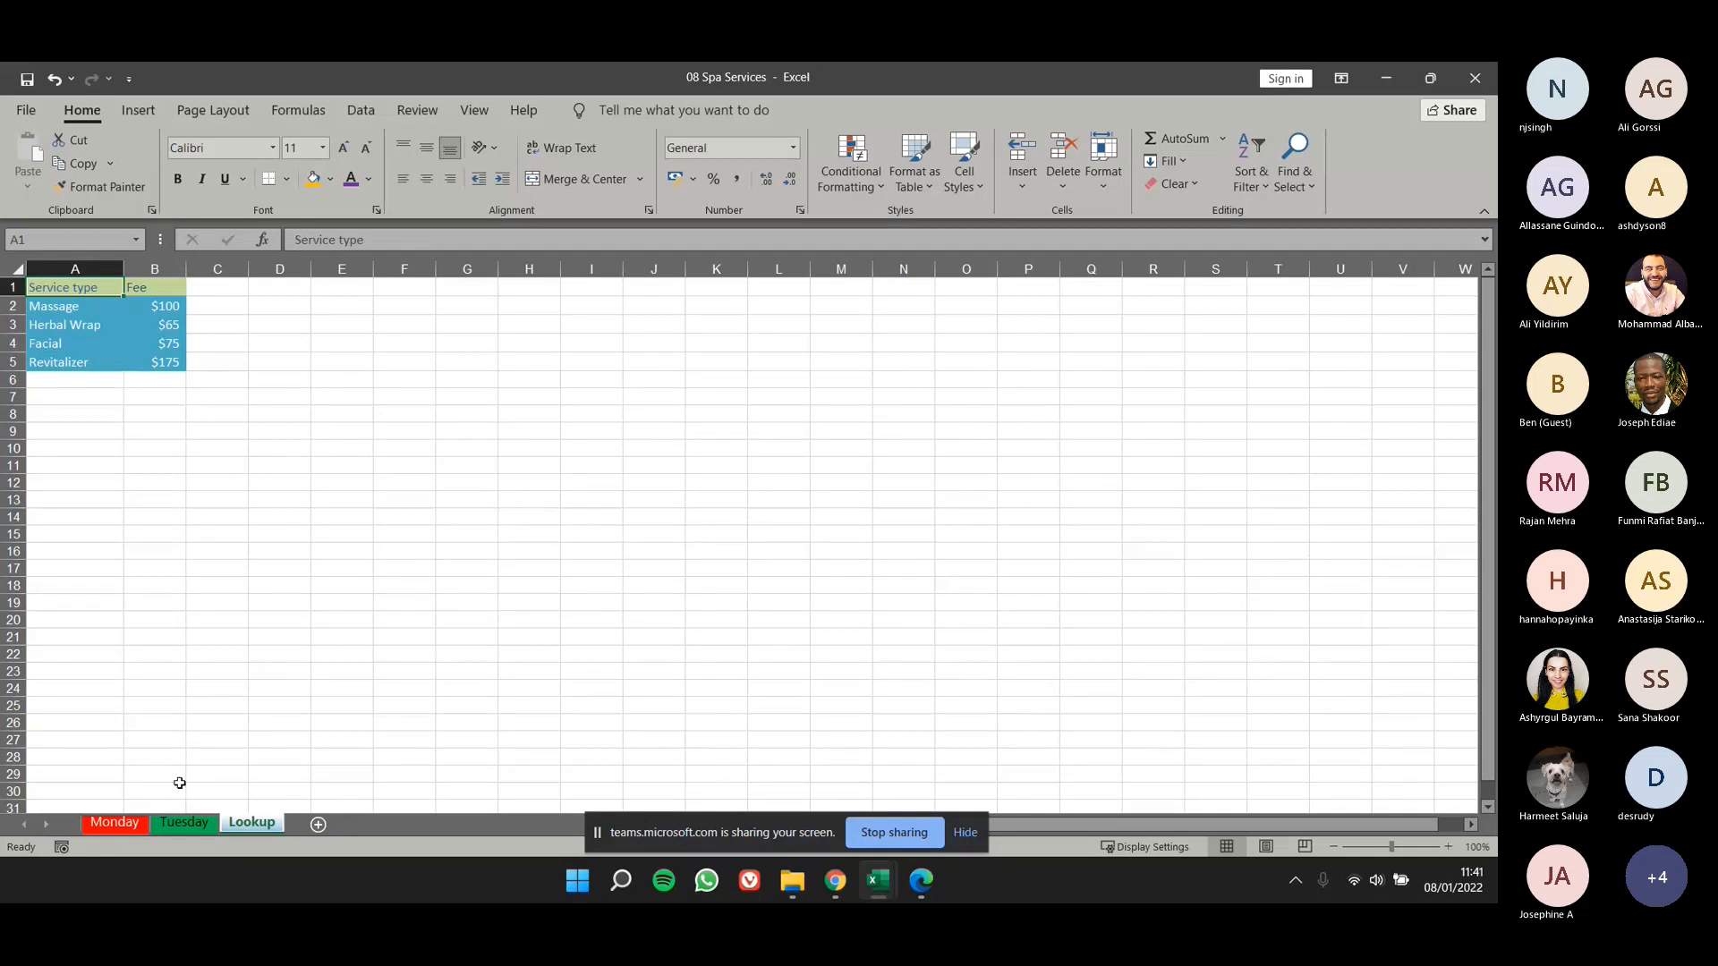
- Hide the Monday worksheet
{"action": "left_click", "coordinate": [132, 821]}
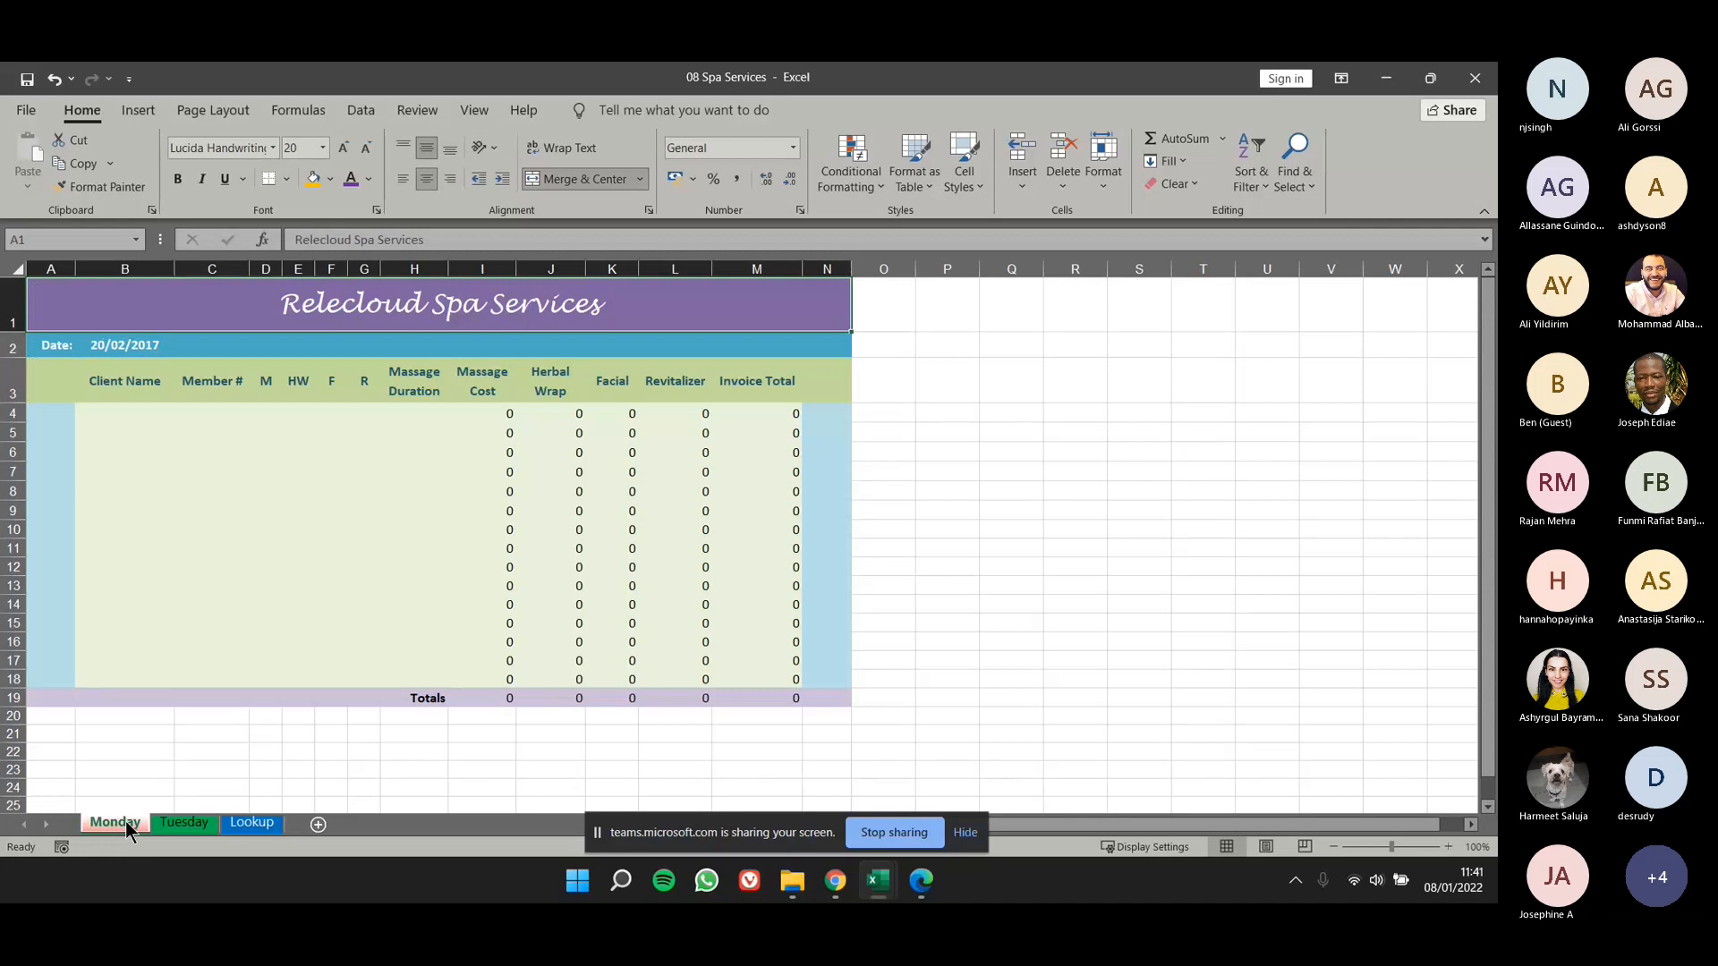
{"action": "right_click", "coordinate": [136, 823]}
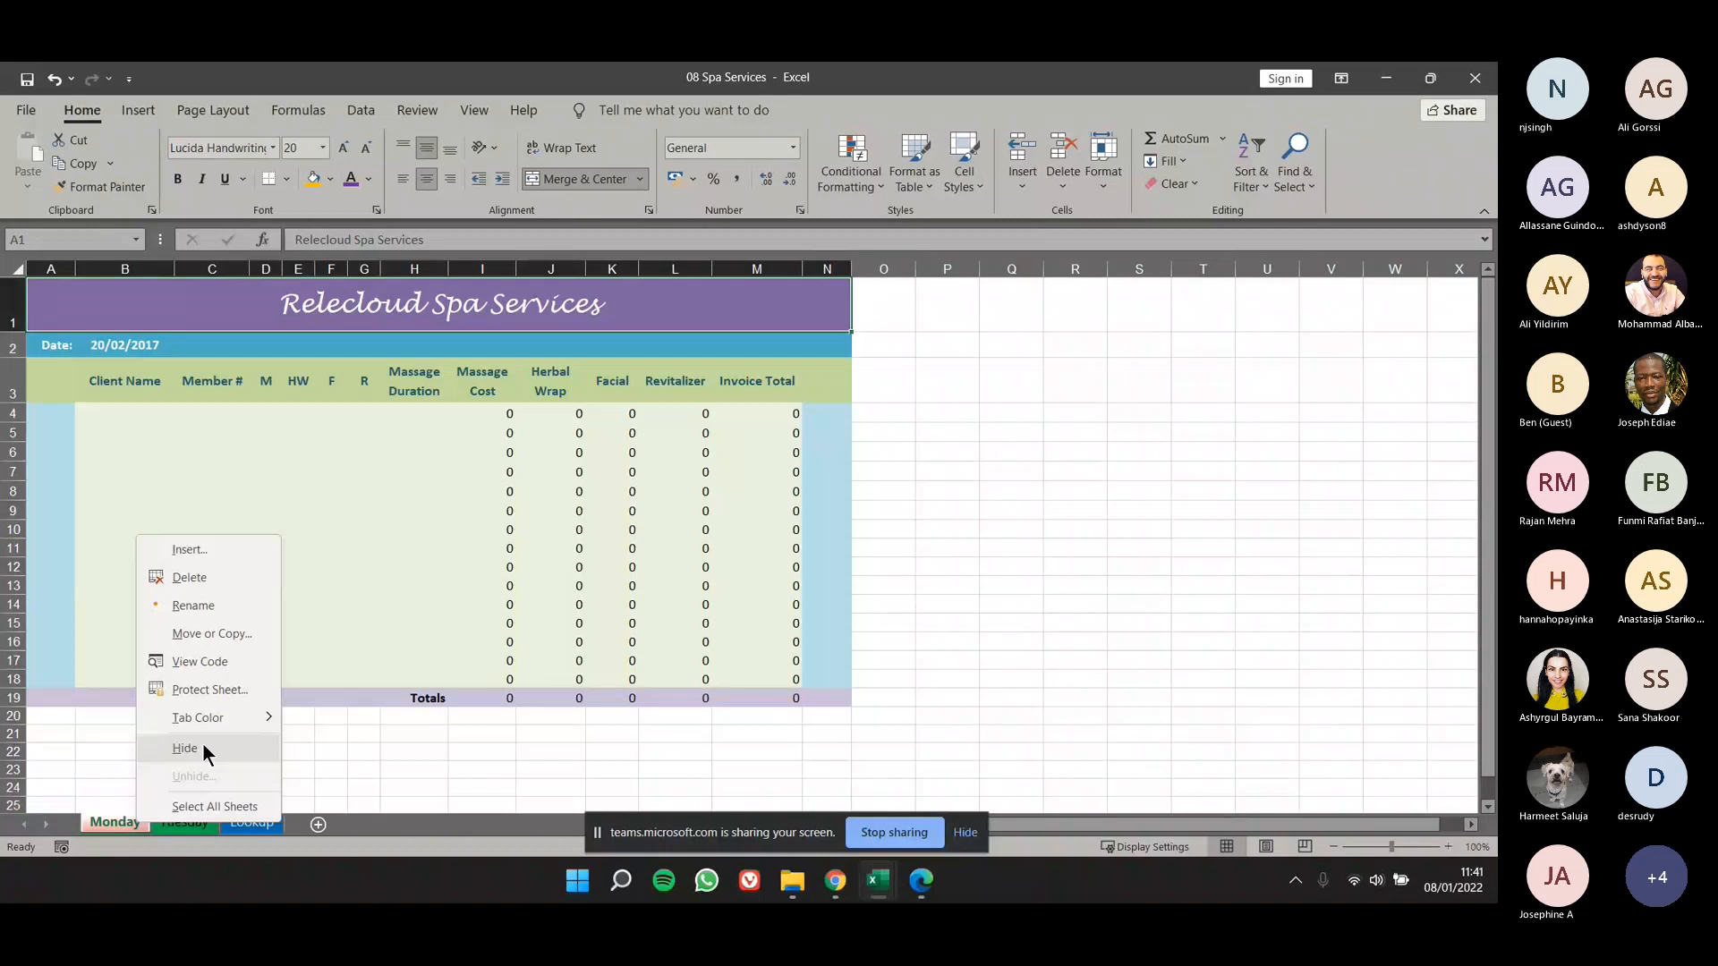
{"action": "left_click", "coordinate": [175, 841]}
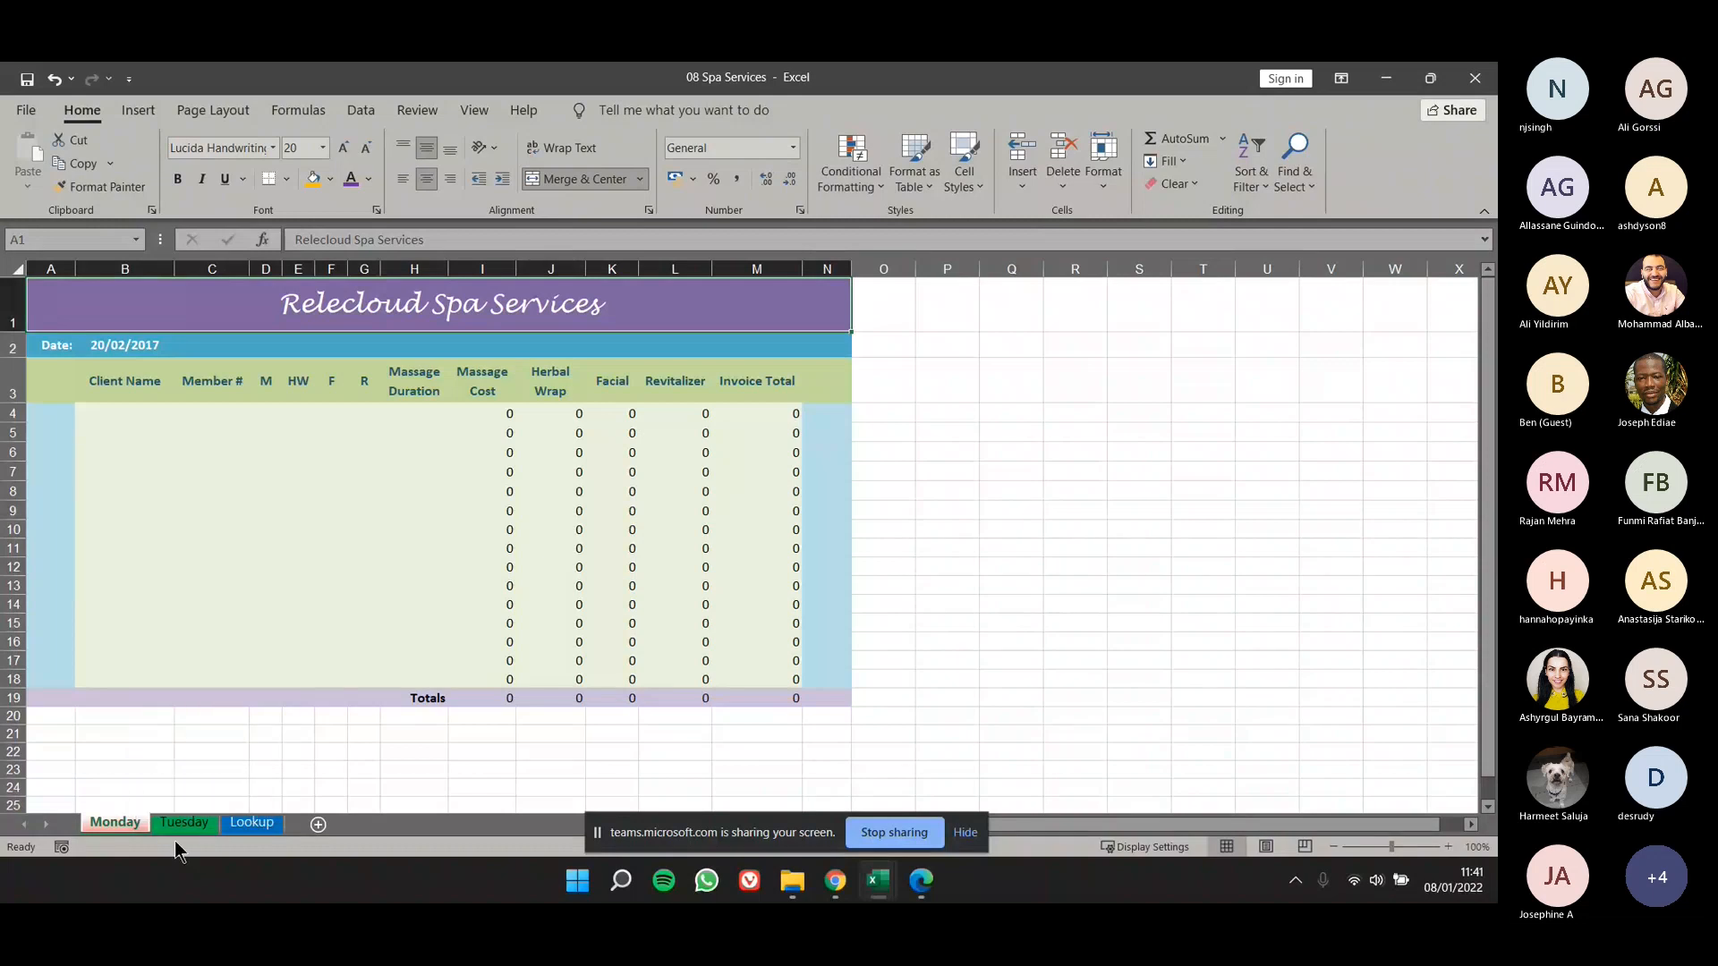
{"action": "right_click", "coordinate": [121, 823]}
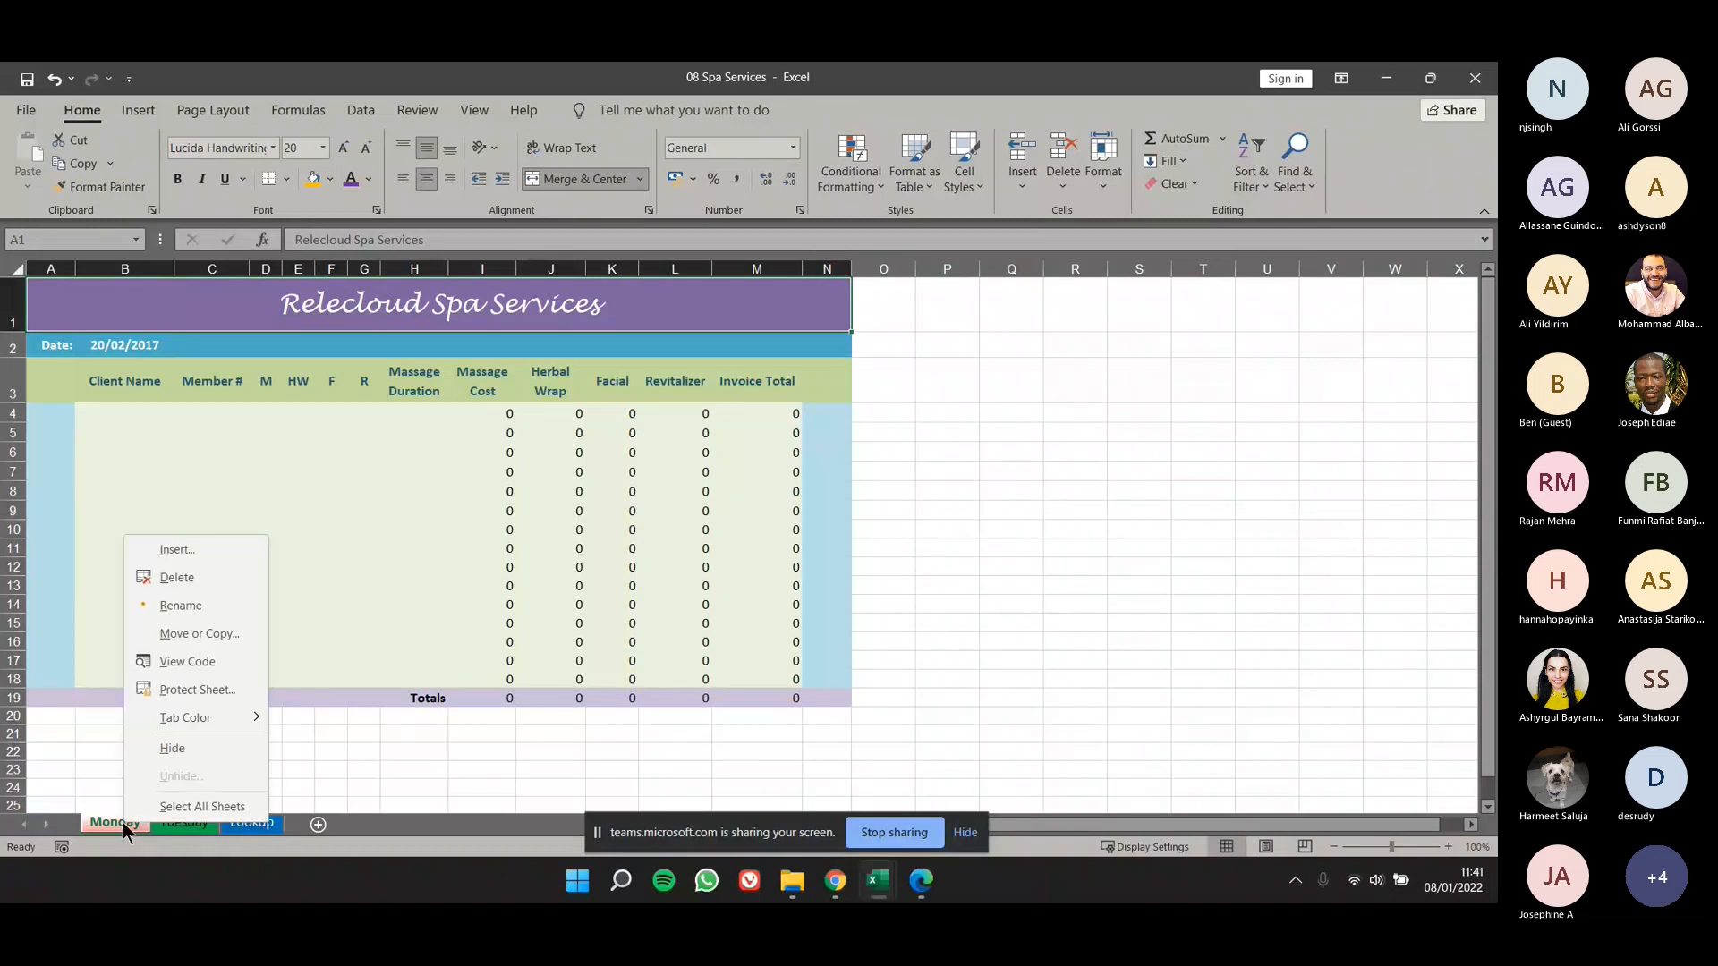
{"action": "left_click", "coordinate": [192, 748]}
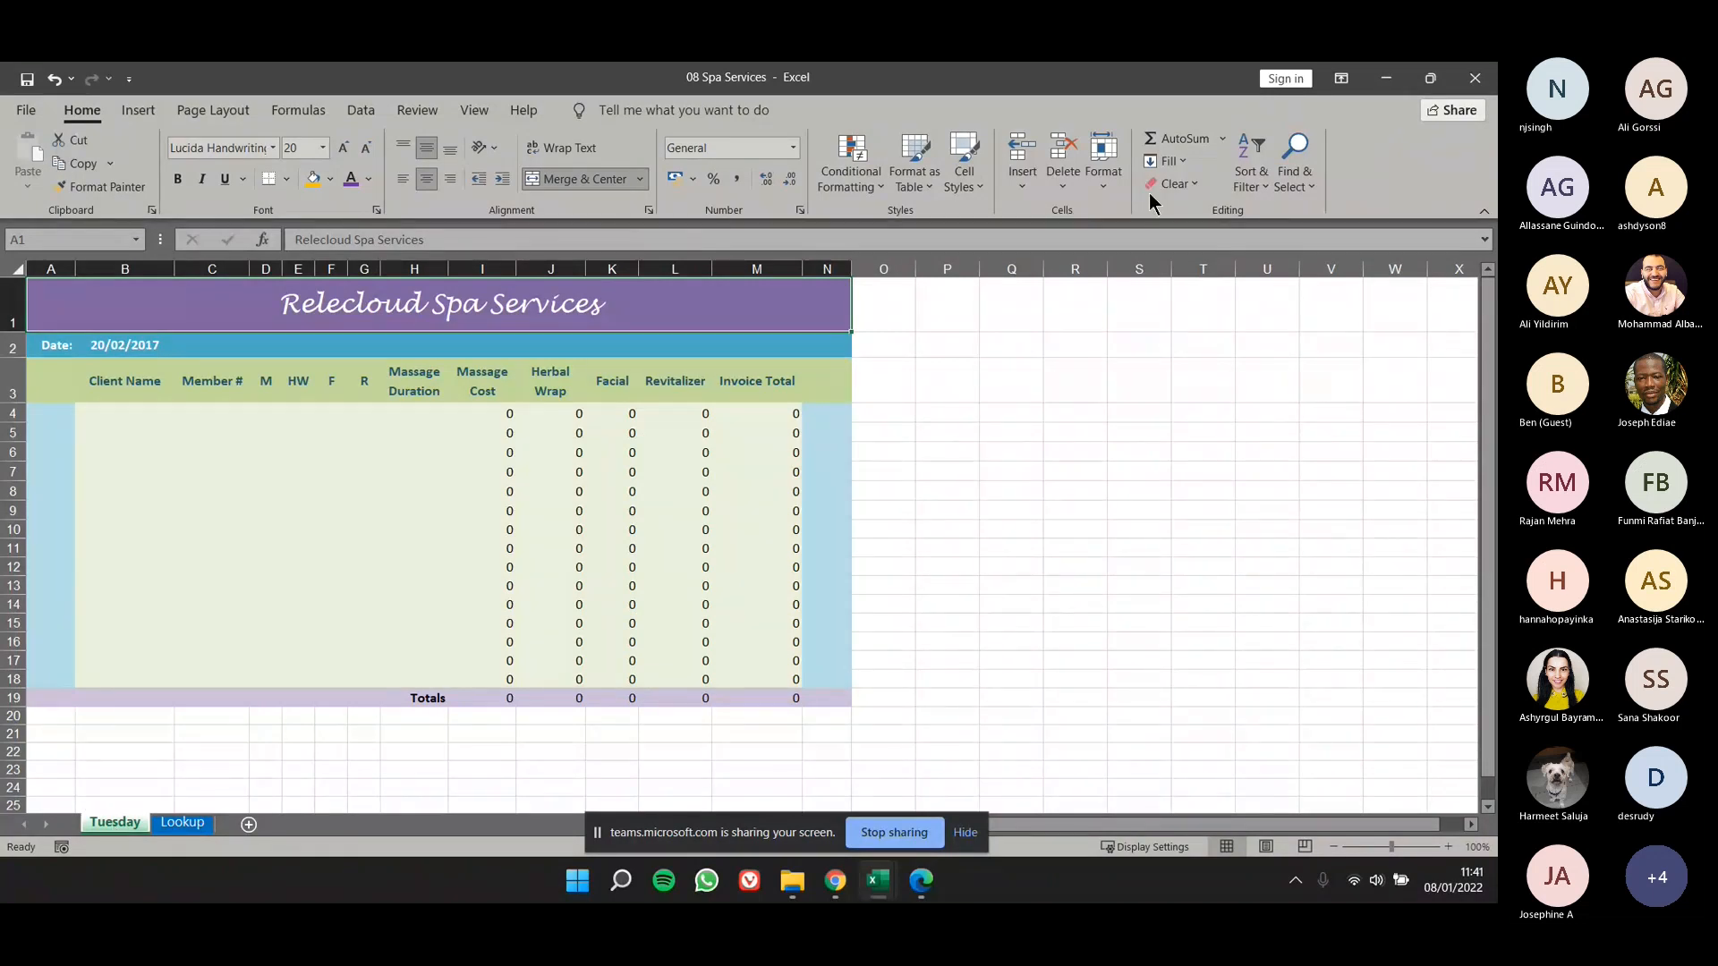
- Unhide the Monday worksheet through the cell formatting visibility options
{"action": "left_click", "coordinate": [1099, 174]}
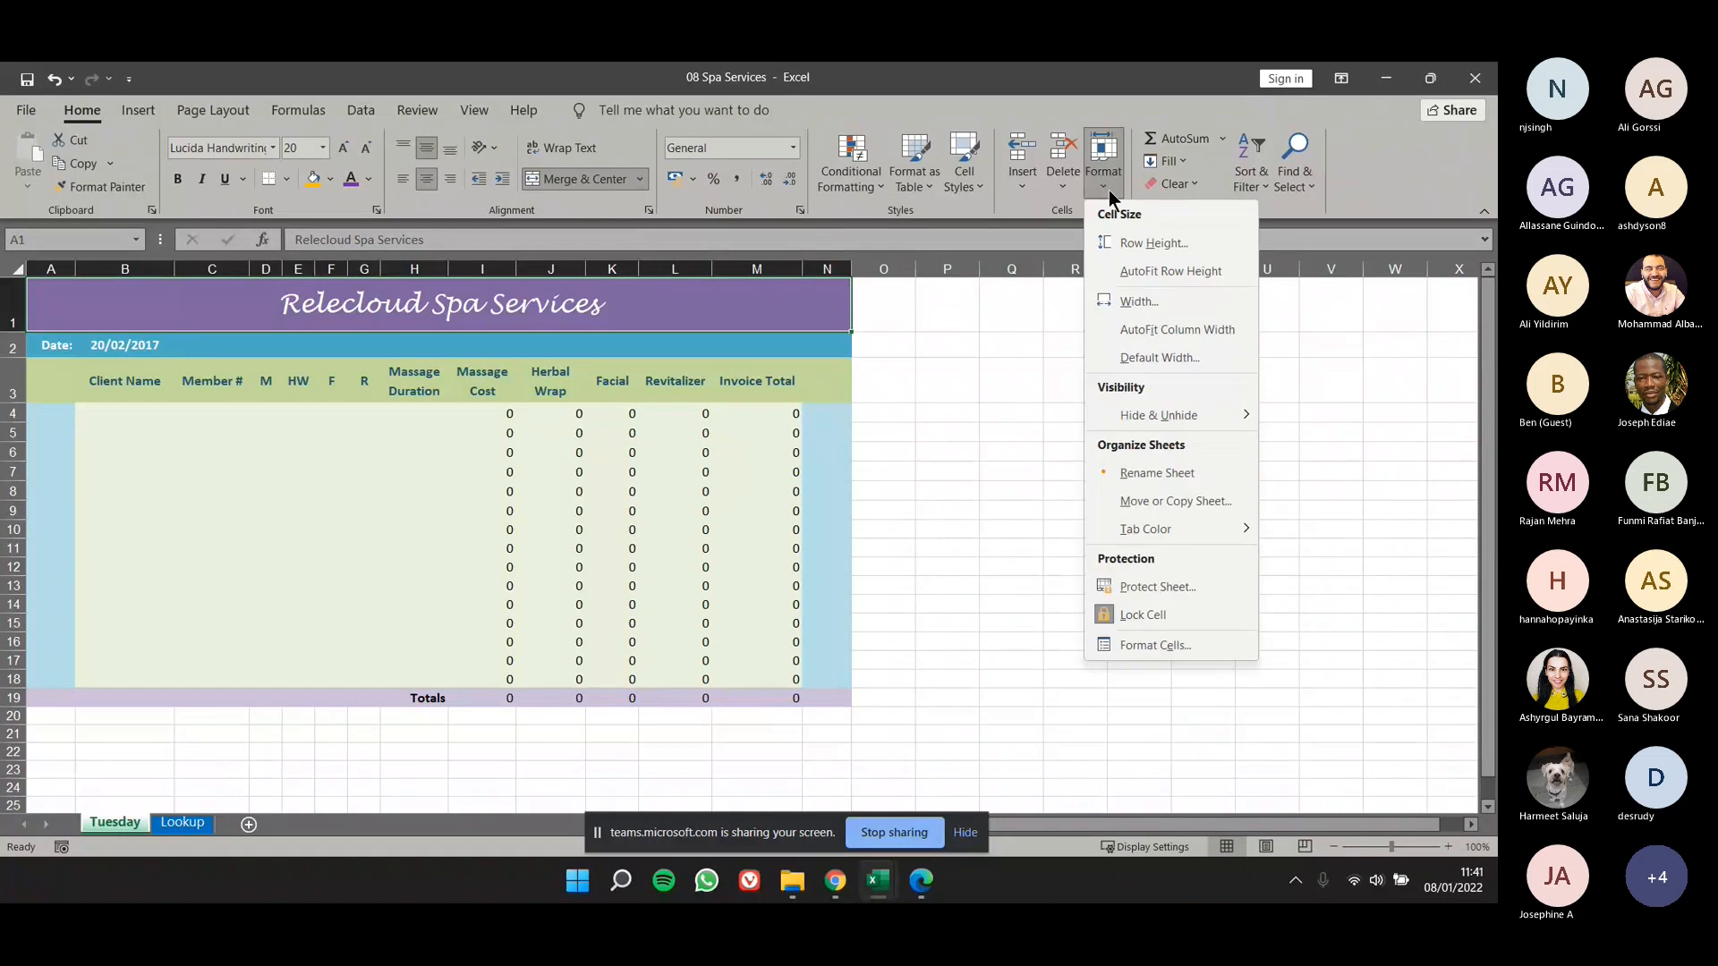
{"action": "mouse_move", "coordinate": [1157, 415]}
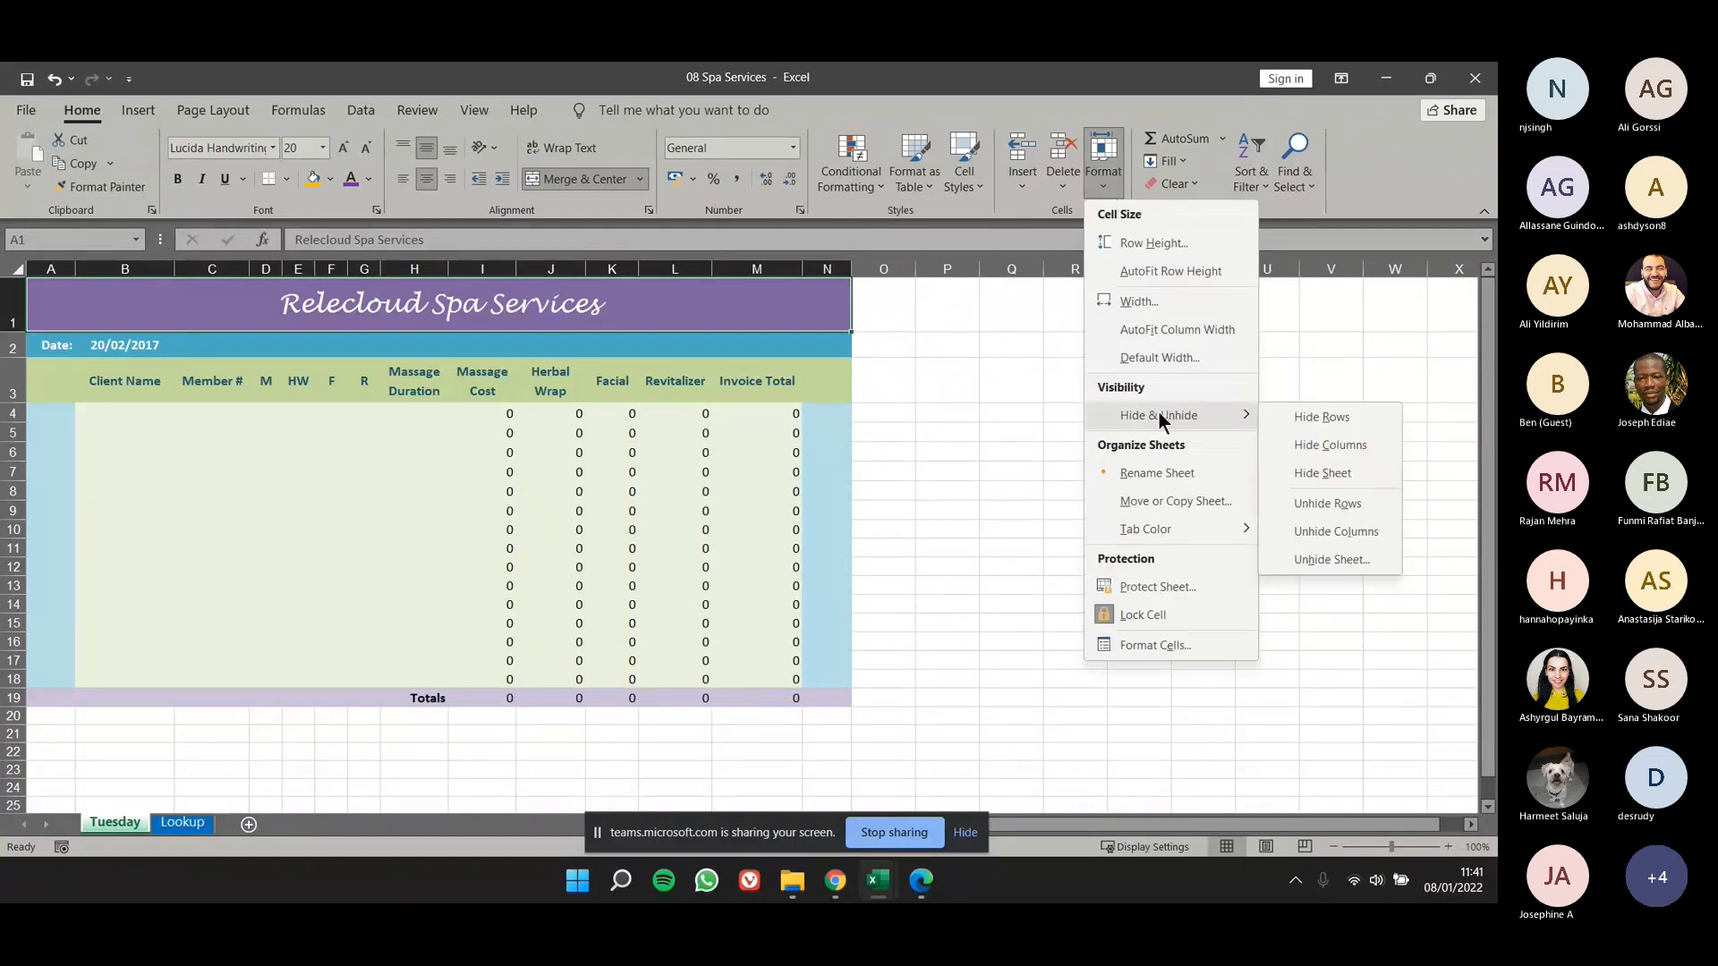
{"action": "left_click", "coordinate": [1334, 561]}
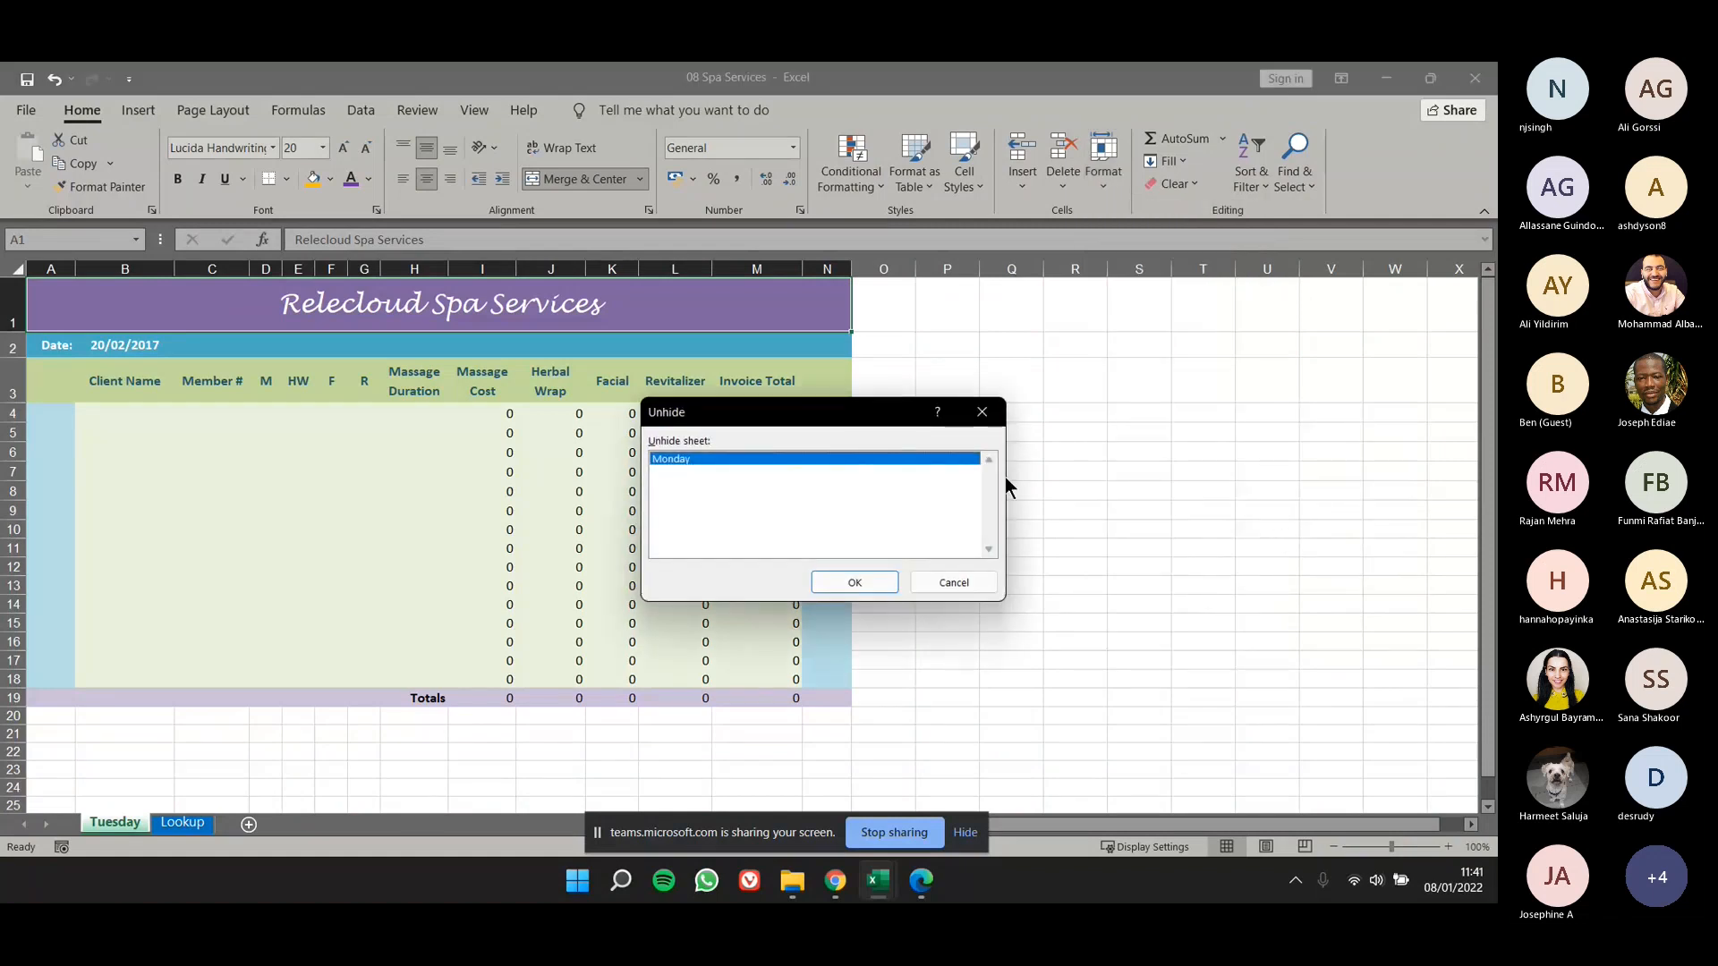
{"action": "left_click_drag", "start_coordinate": [841, 423], "coordinate": [909, 506]}
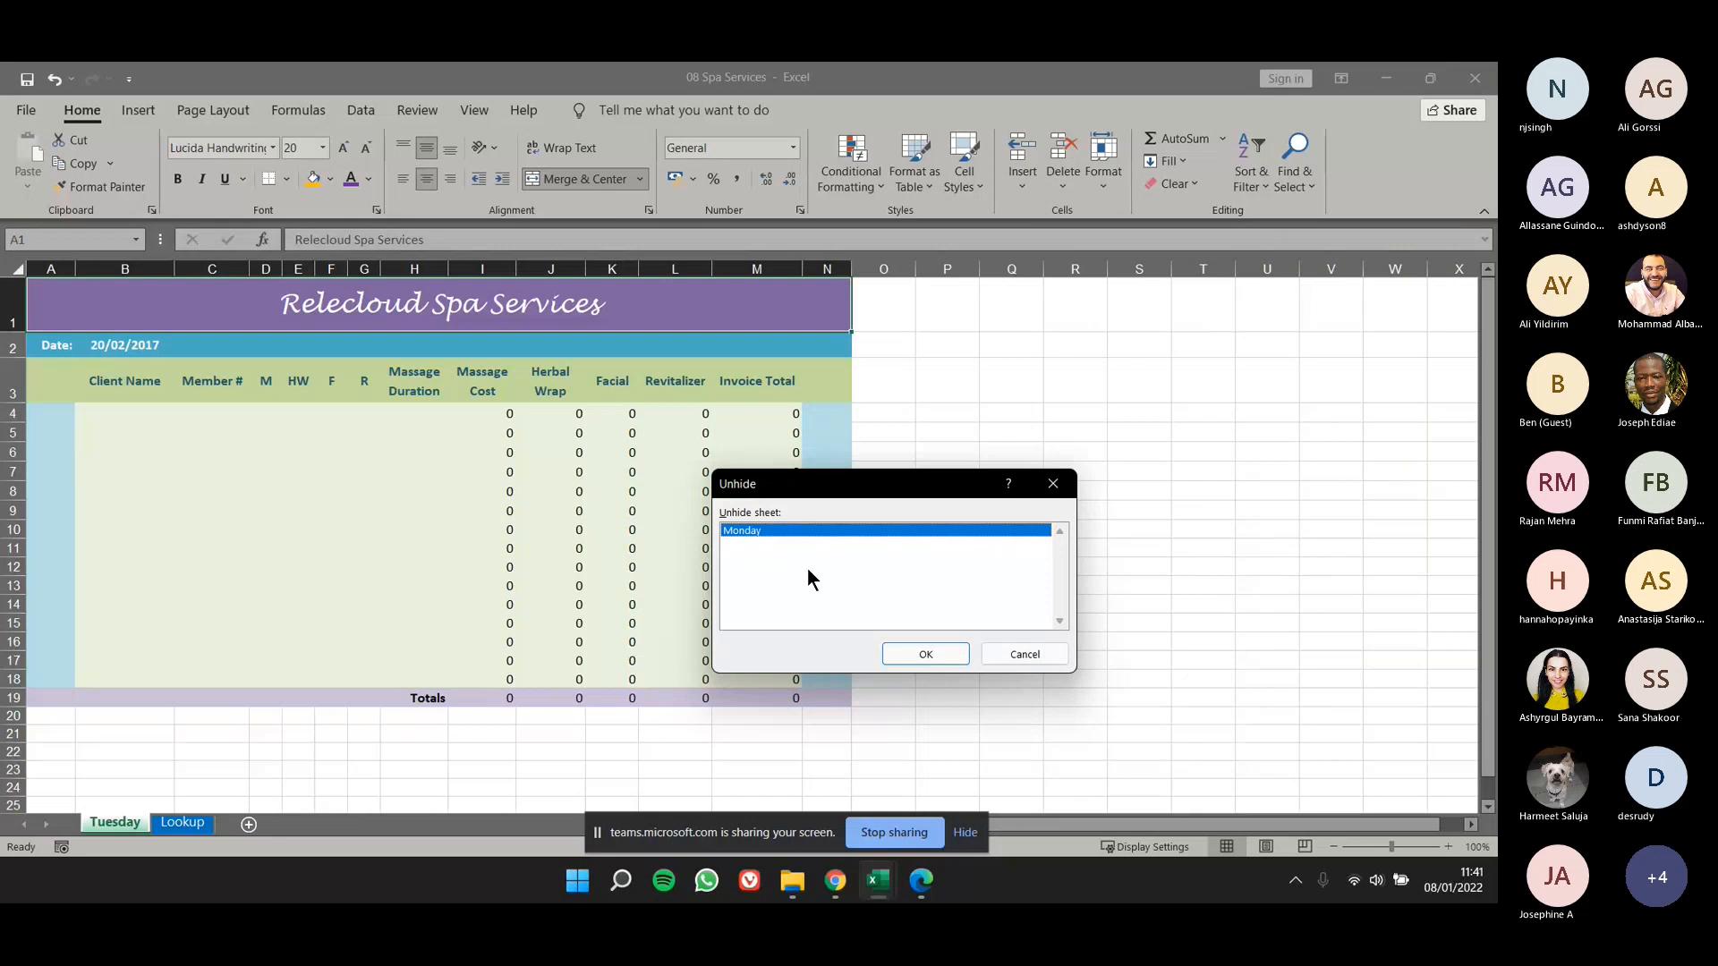
{"action": "left_click", "coordinate": [919, 658]}
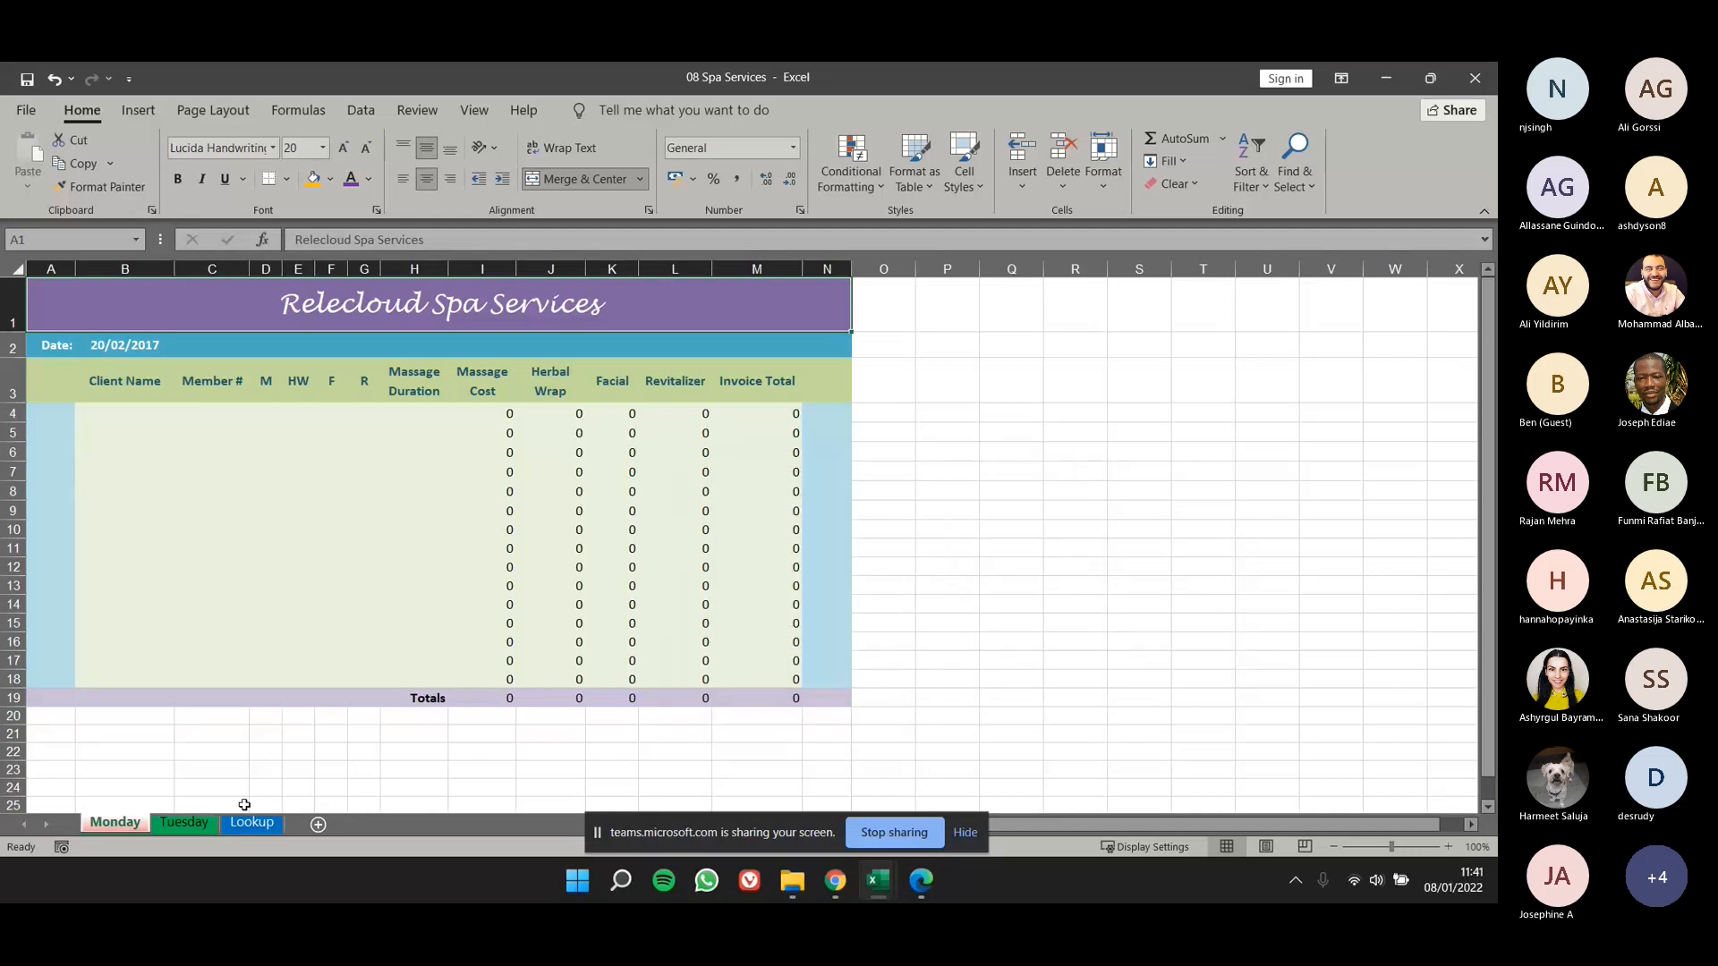
- Hide the Monday worksheet again and unhide it directly from the worksheet tab options
{"action": "left_click", "coordinate": [203, 787]}
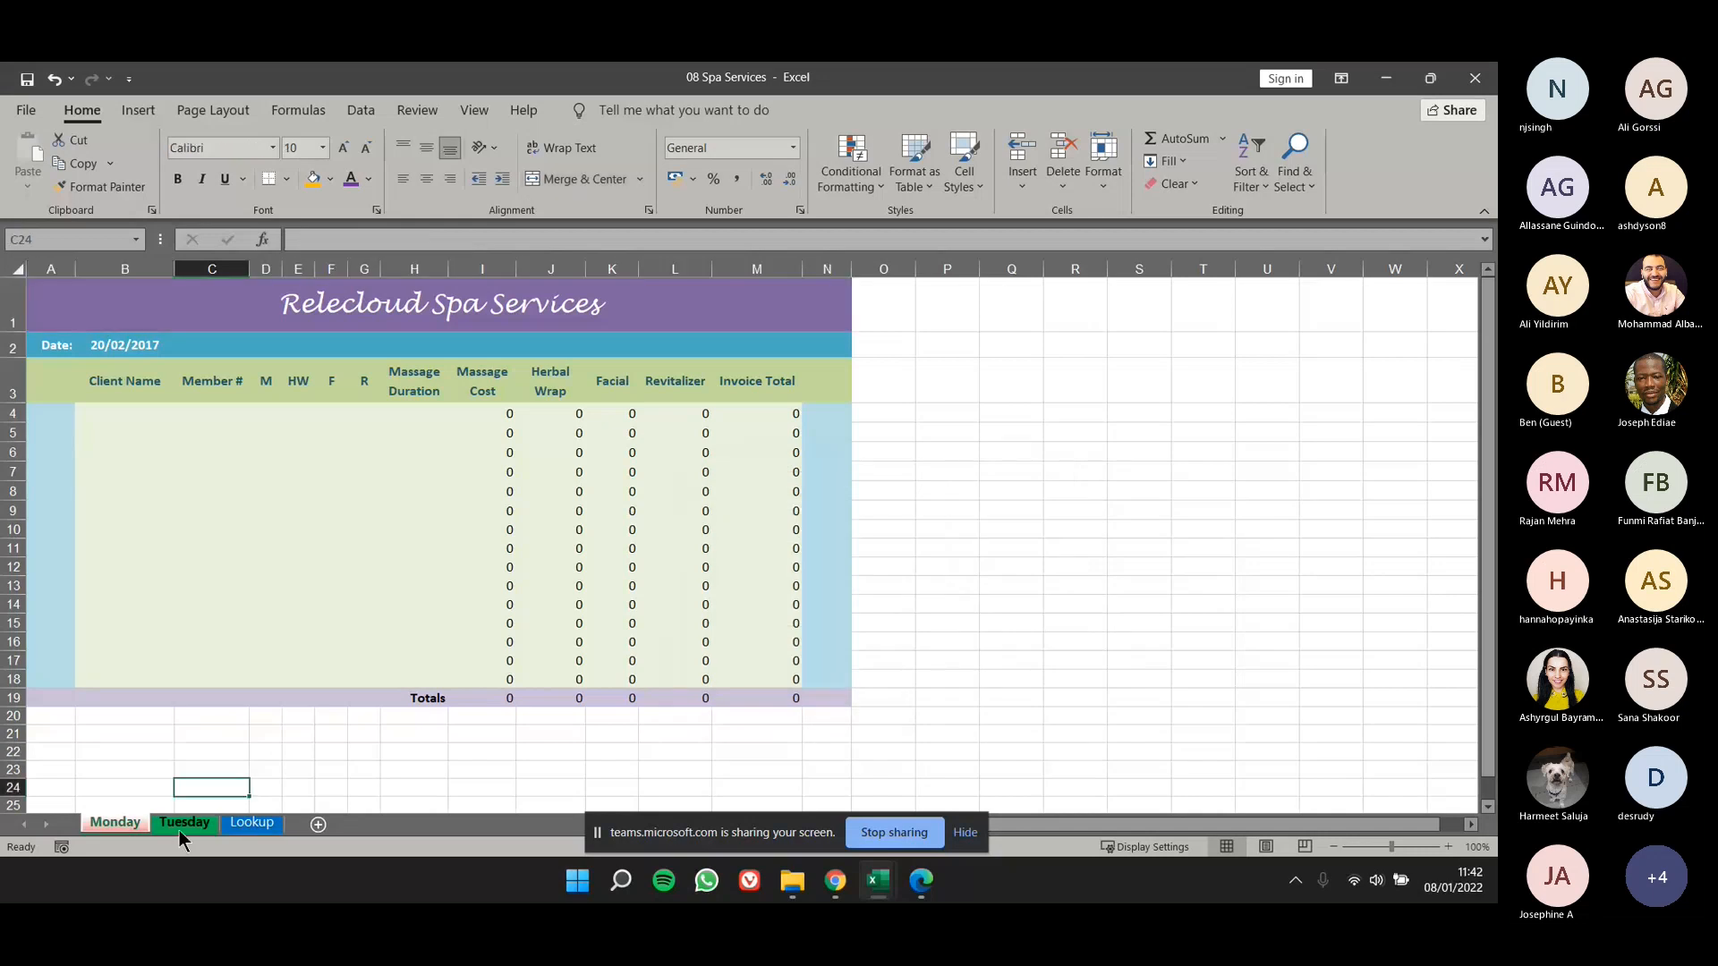
{"action": "right_click", "coordinate": [132, 824]}
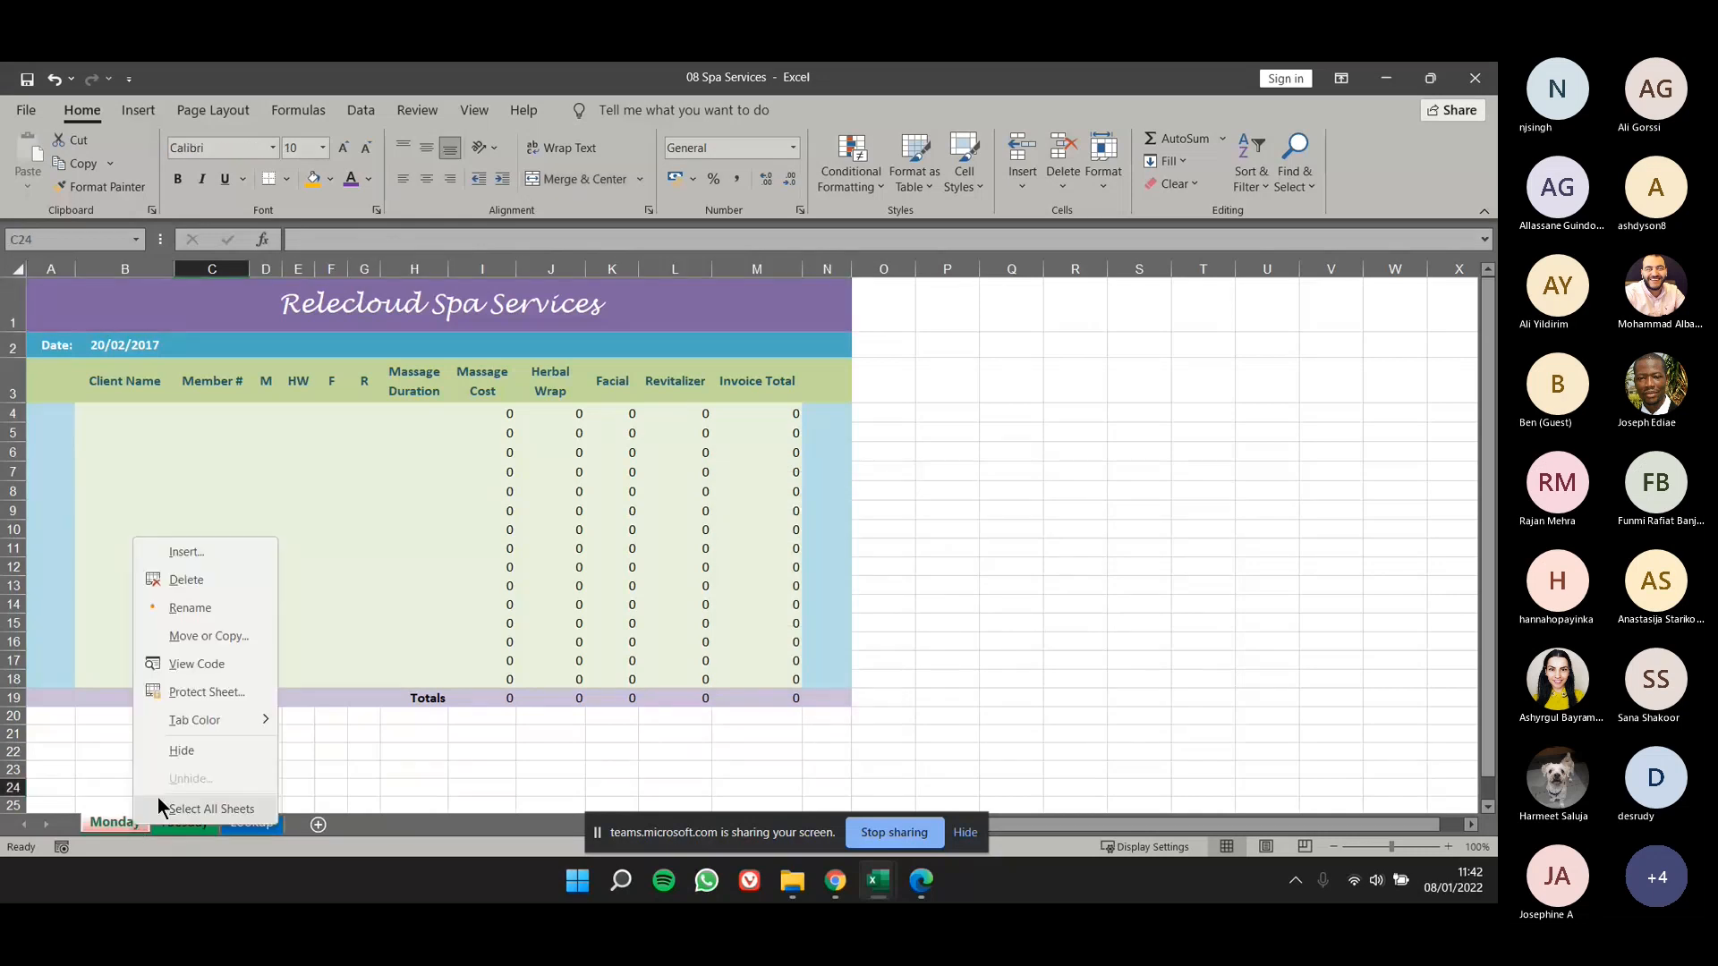
{"action": "left_click", "coordinate": [181, 749]}
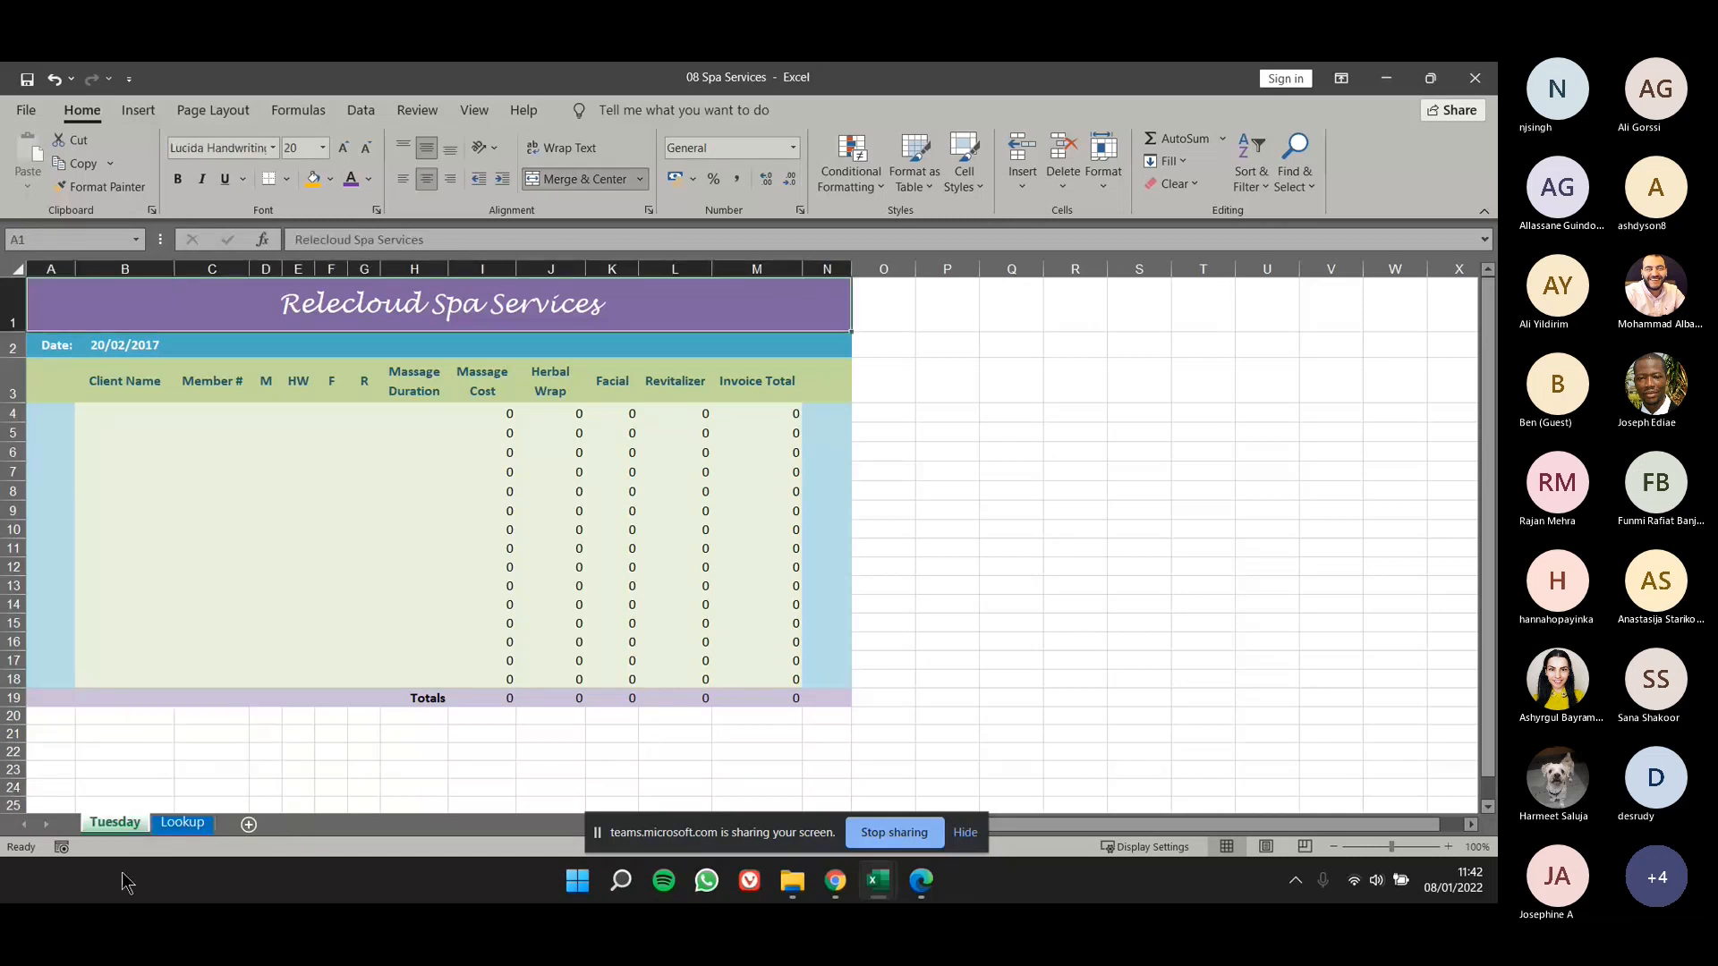
{"action": "right_click", "coordinate": [120, 819]}
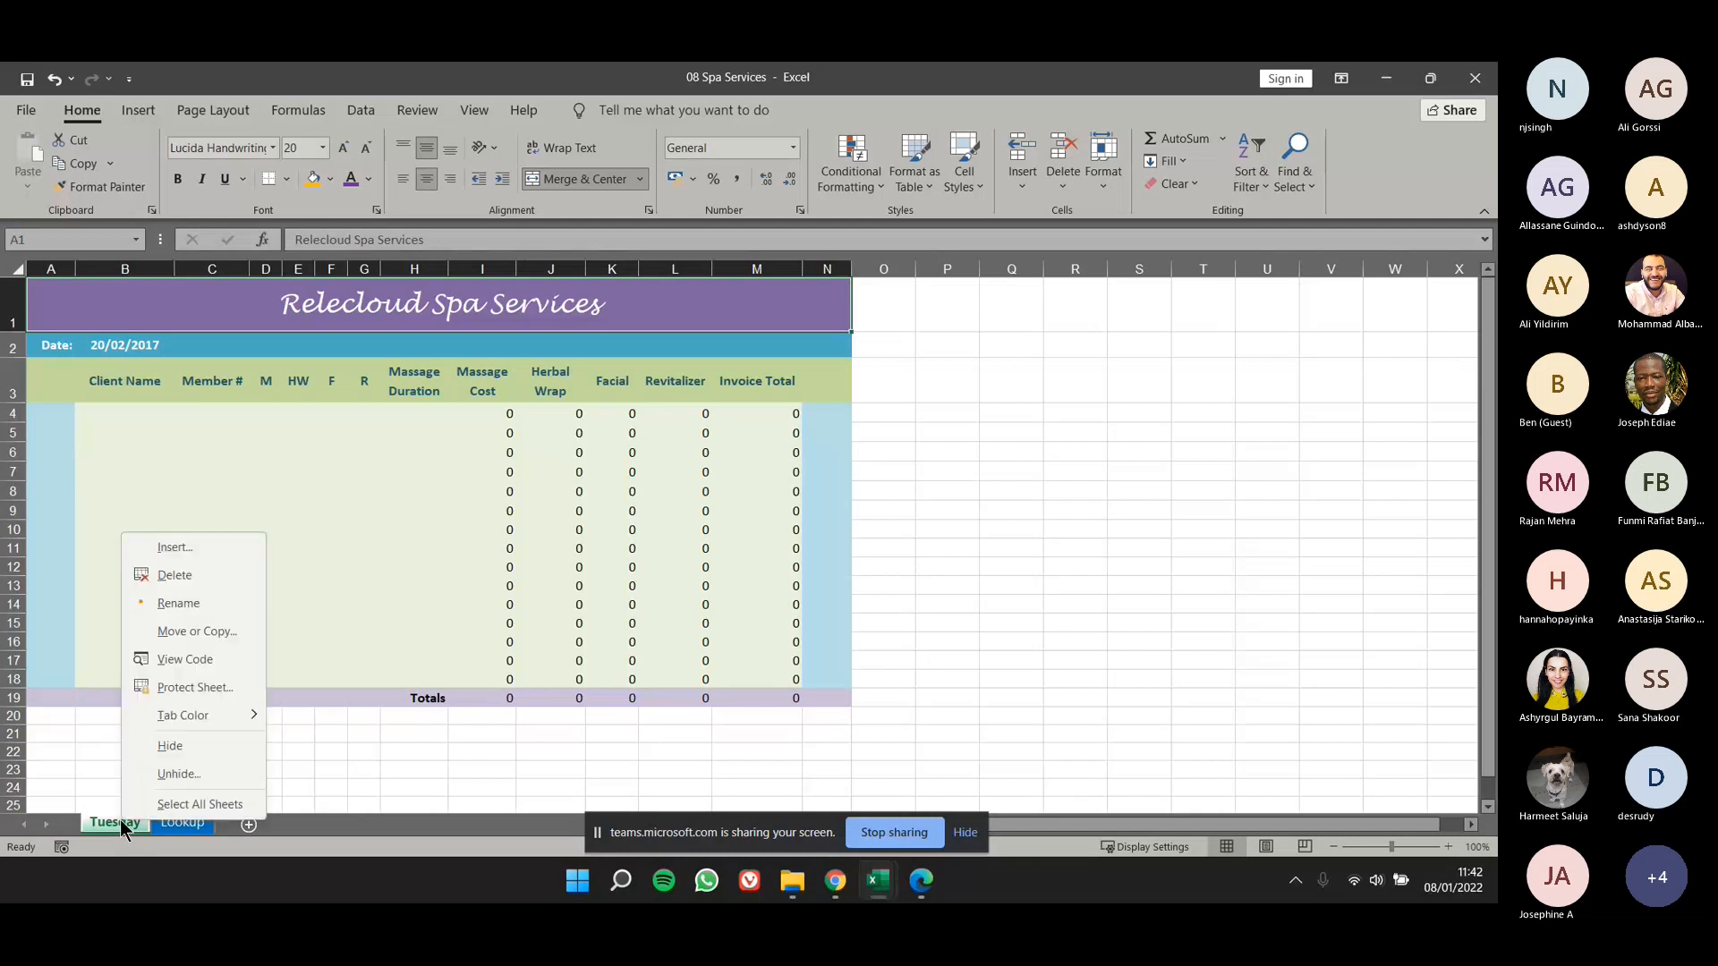
{"action": "left_click", "coordinate": [179, 775]}
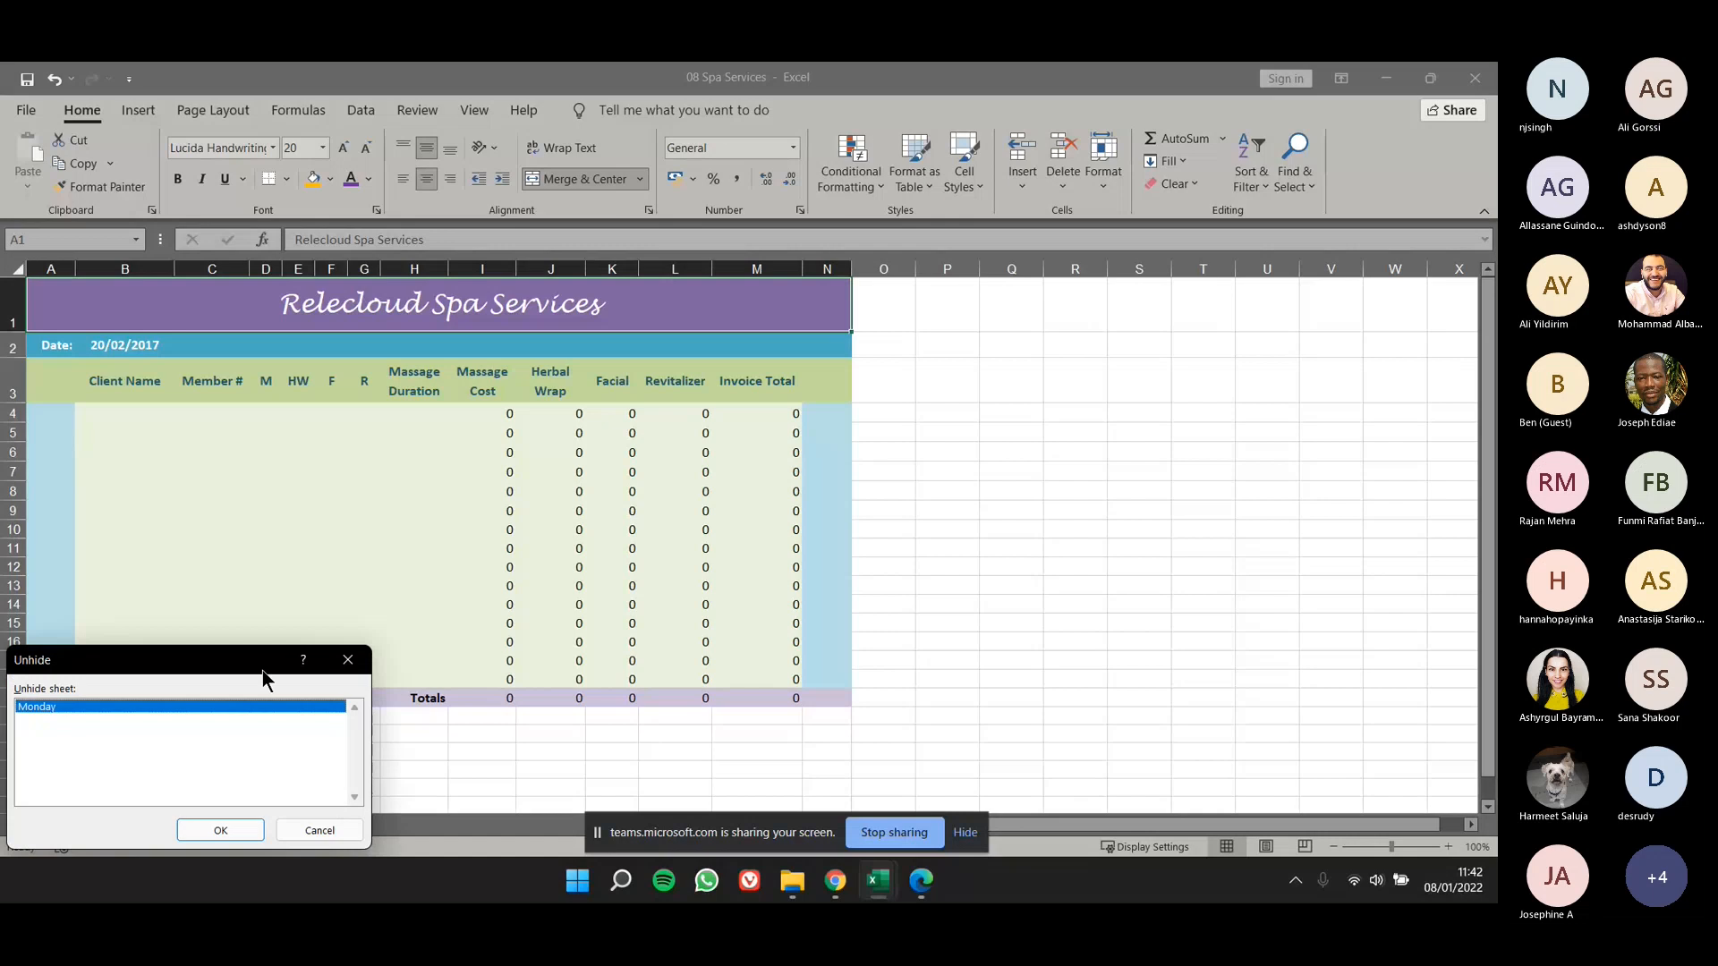
{"action": "left_click", "coordinate": [812, 620]}
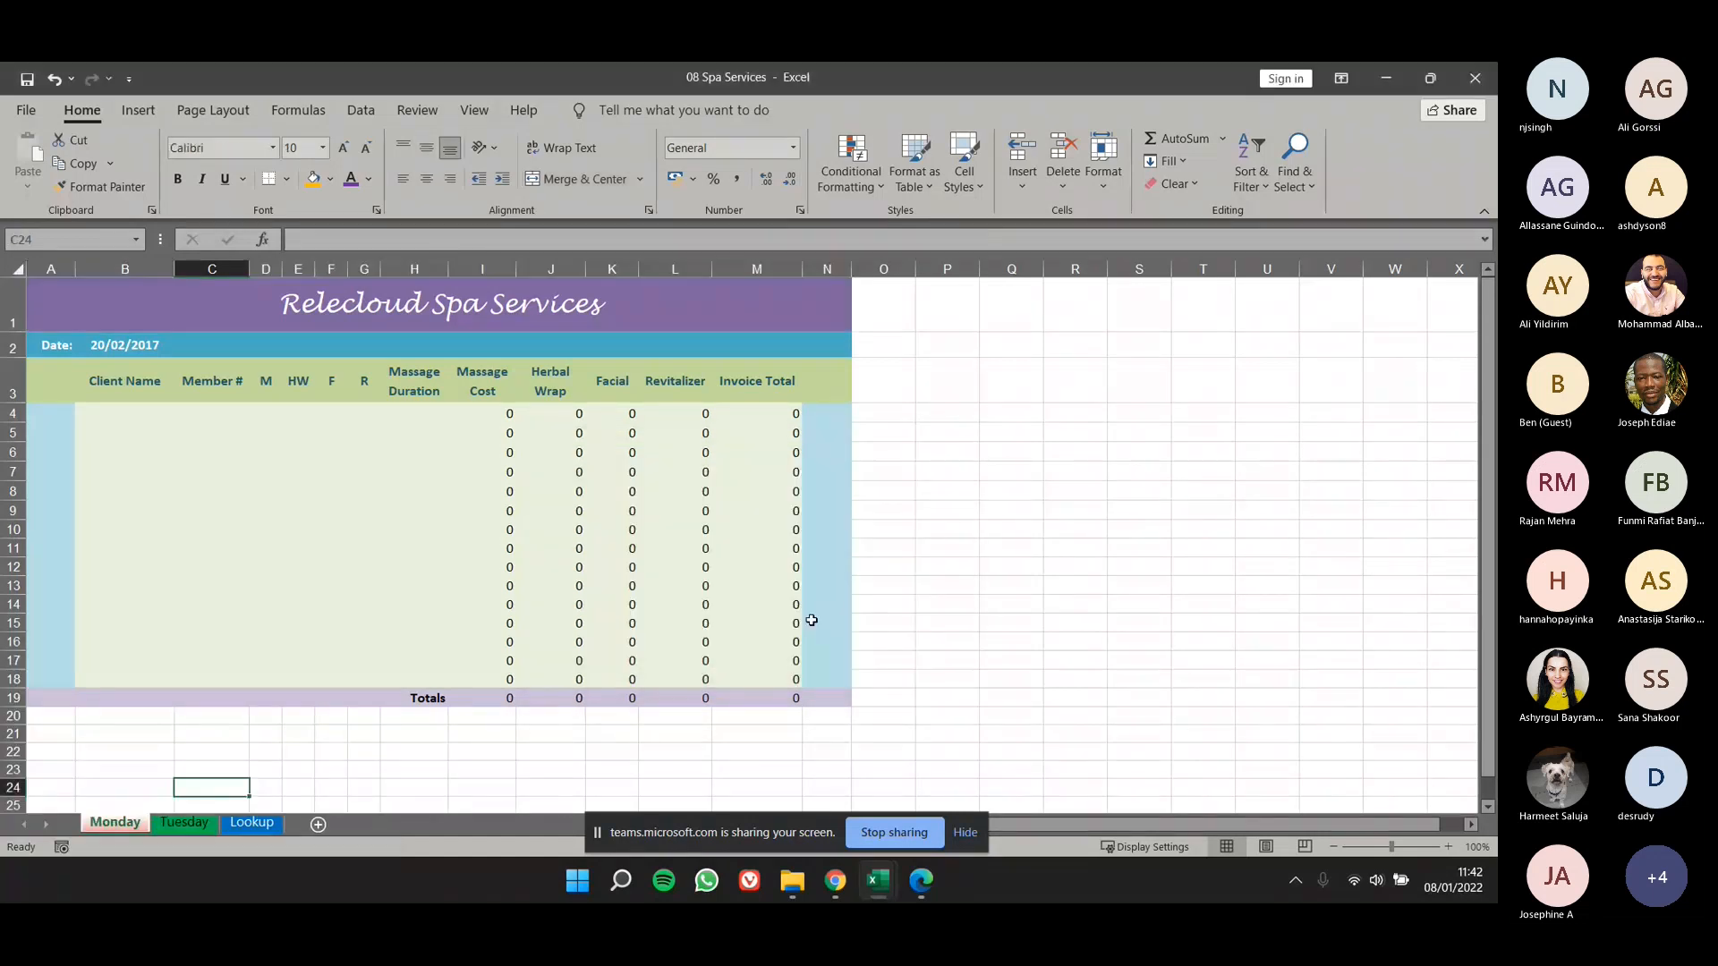
- Review the Hide & Unhide options for rows, columns and sheets while the Monday worksheet is active
{"action": "left_click", "coordinate": [1092, 183]}
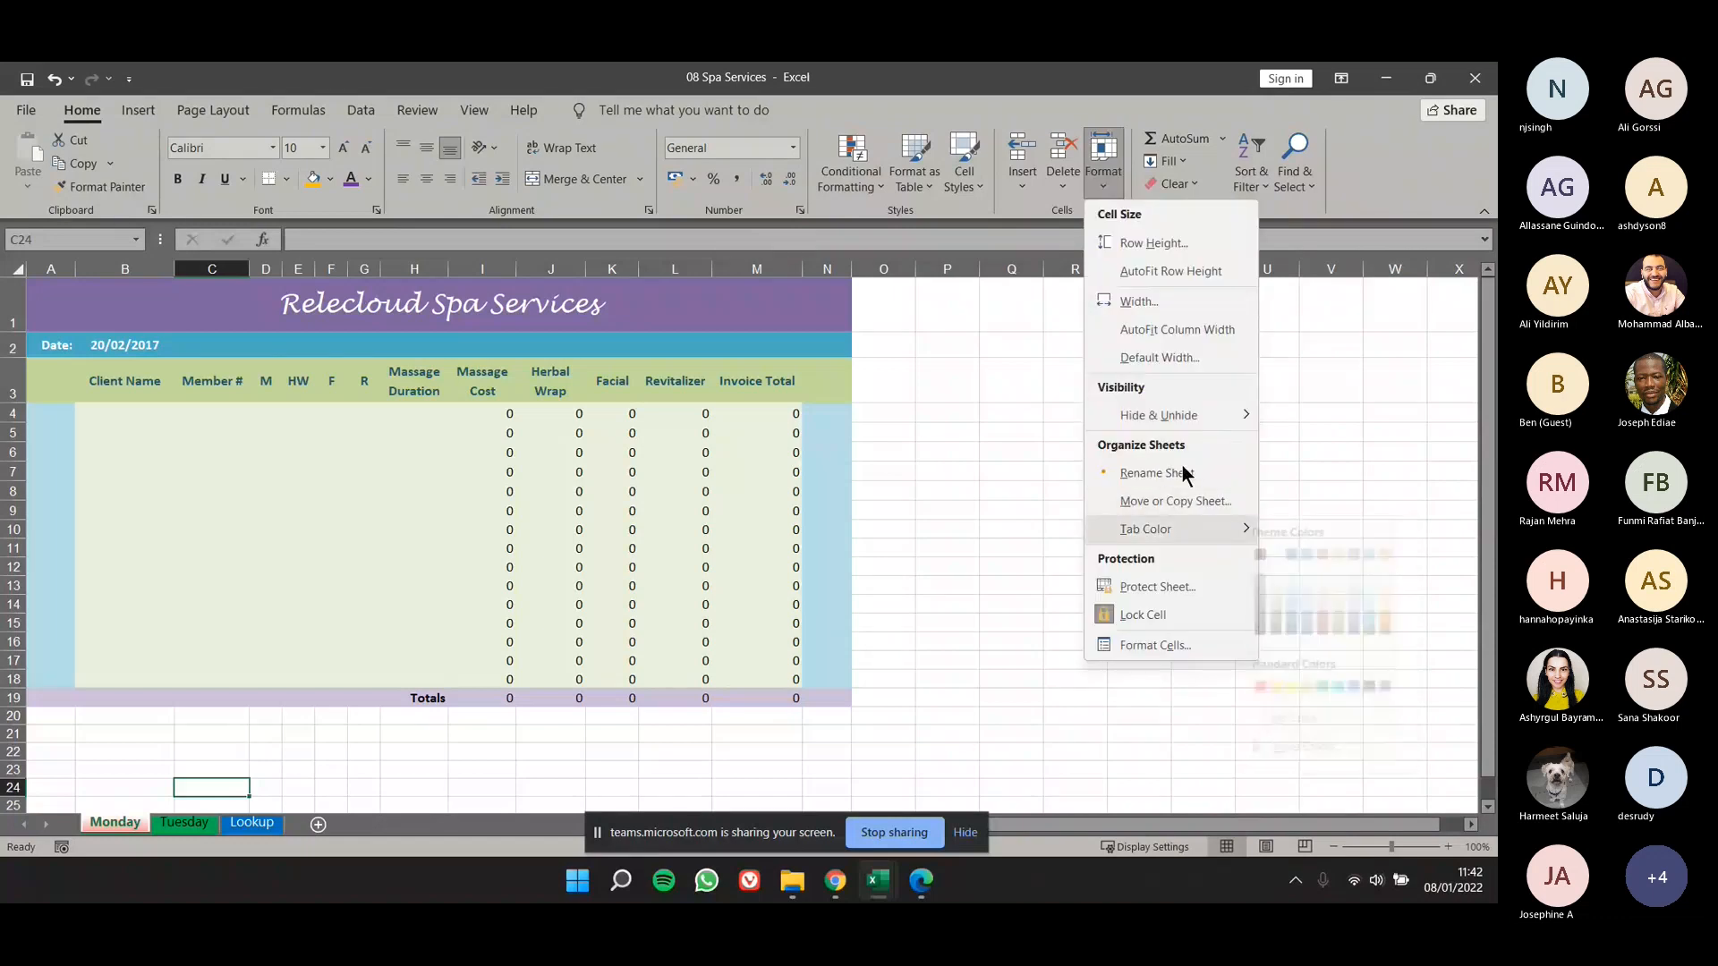
{"action": "mouse_move", "coordinate": [1190, 415]}
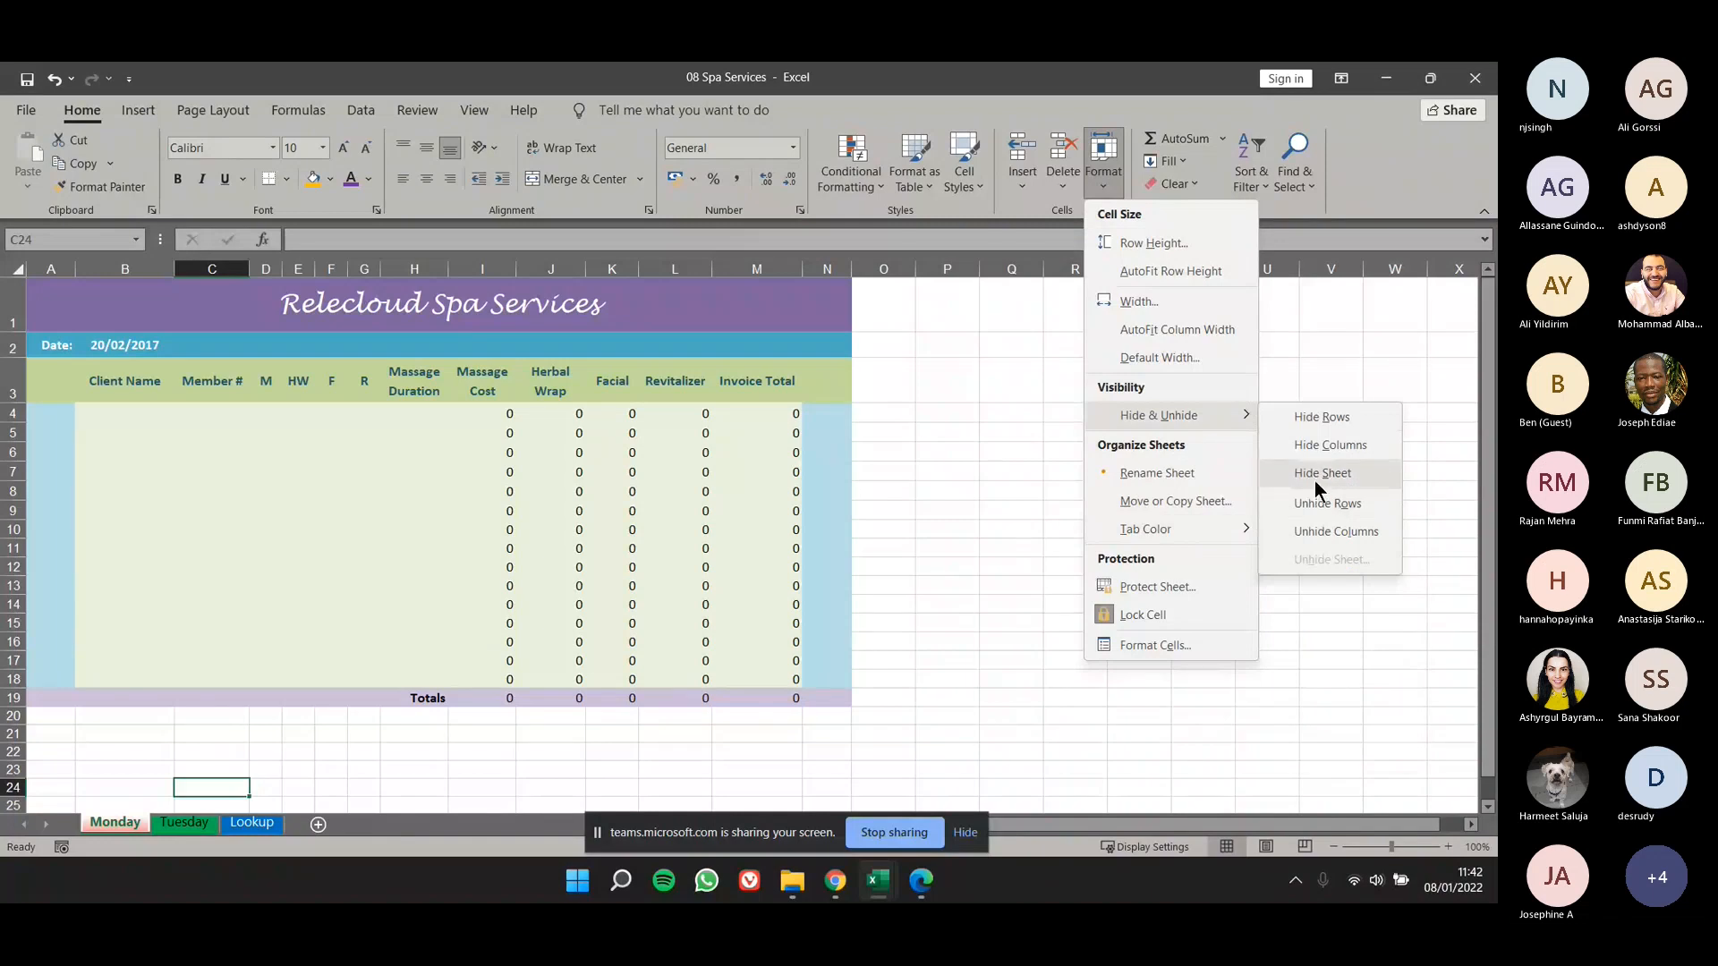
{"action": "left_click", "coordinate": [1297, 533]}
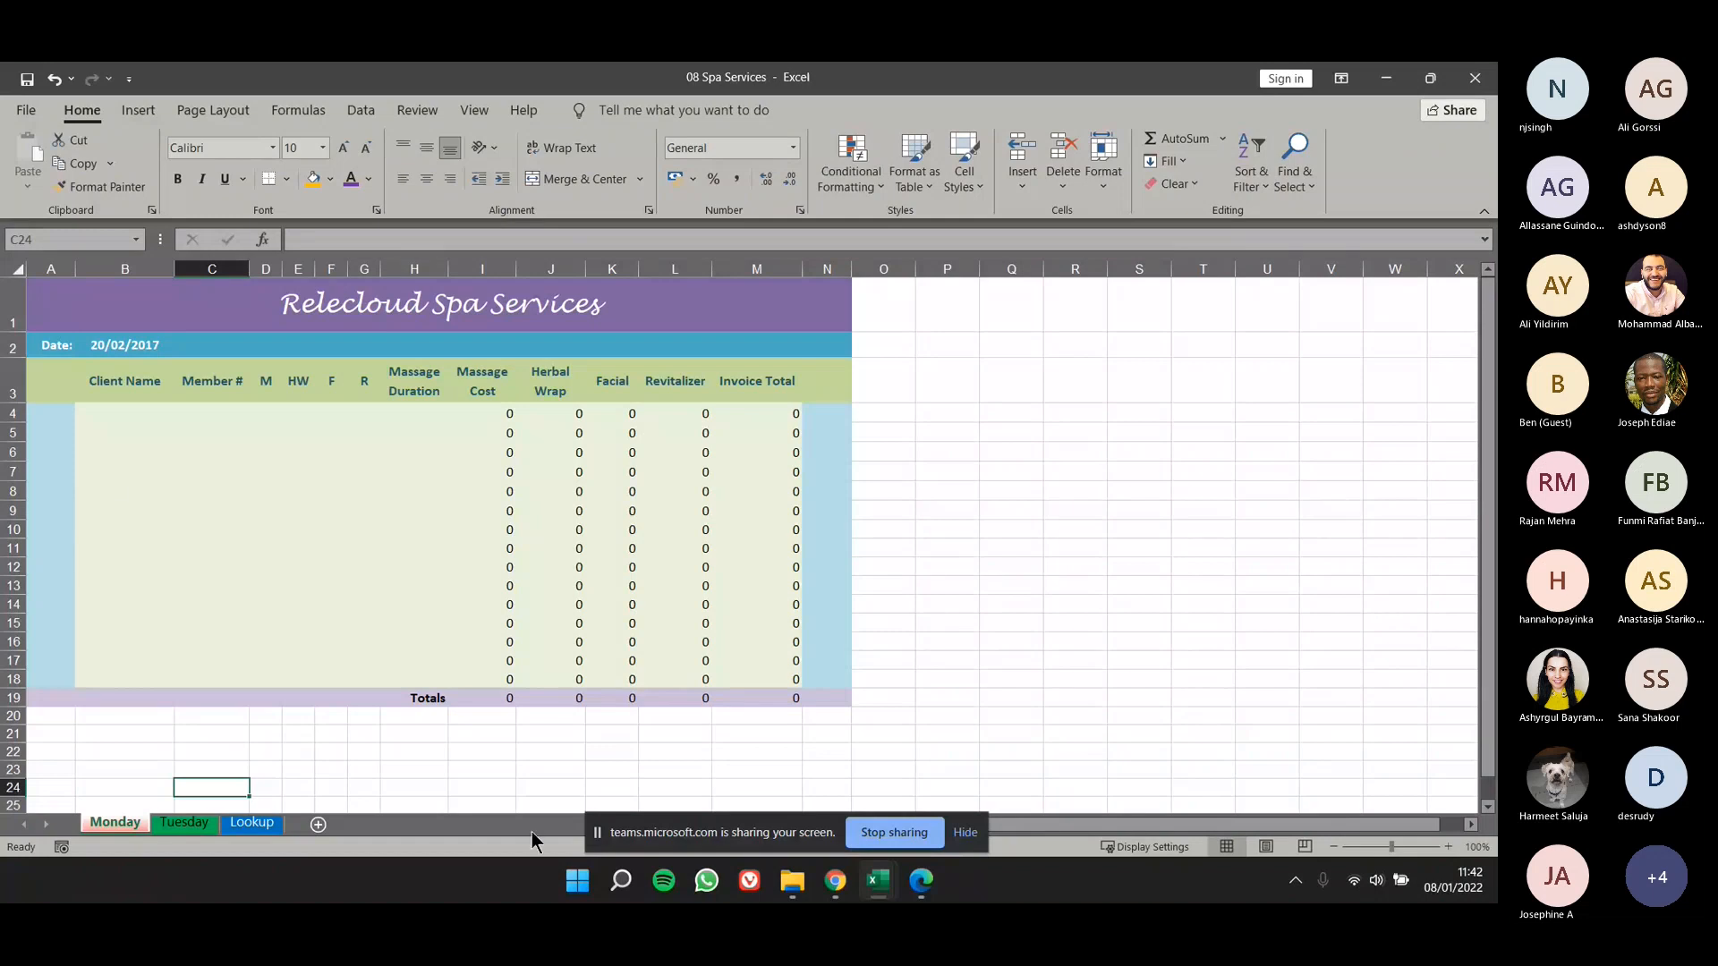
{"action": "left_click_drag", "start_coordinate": [657, 836], "coordinate": [743, 767]}
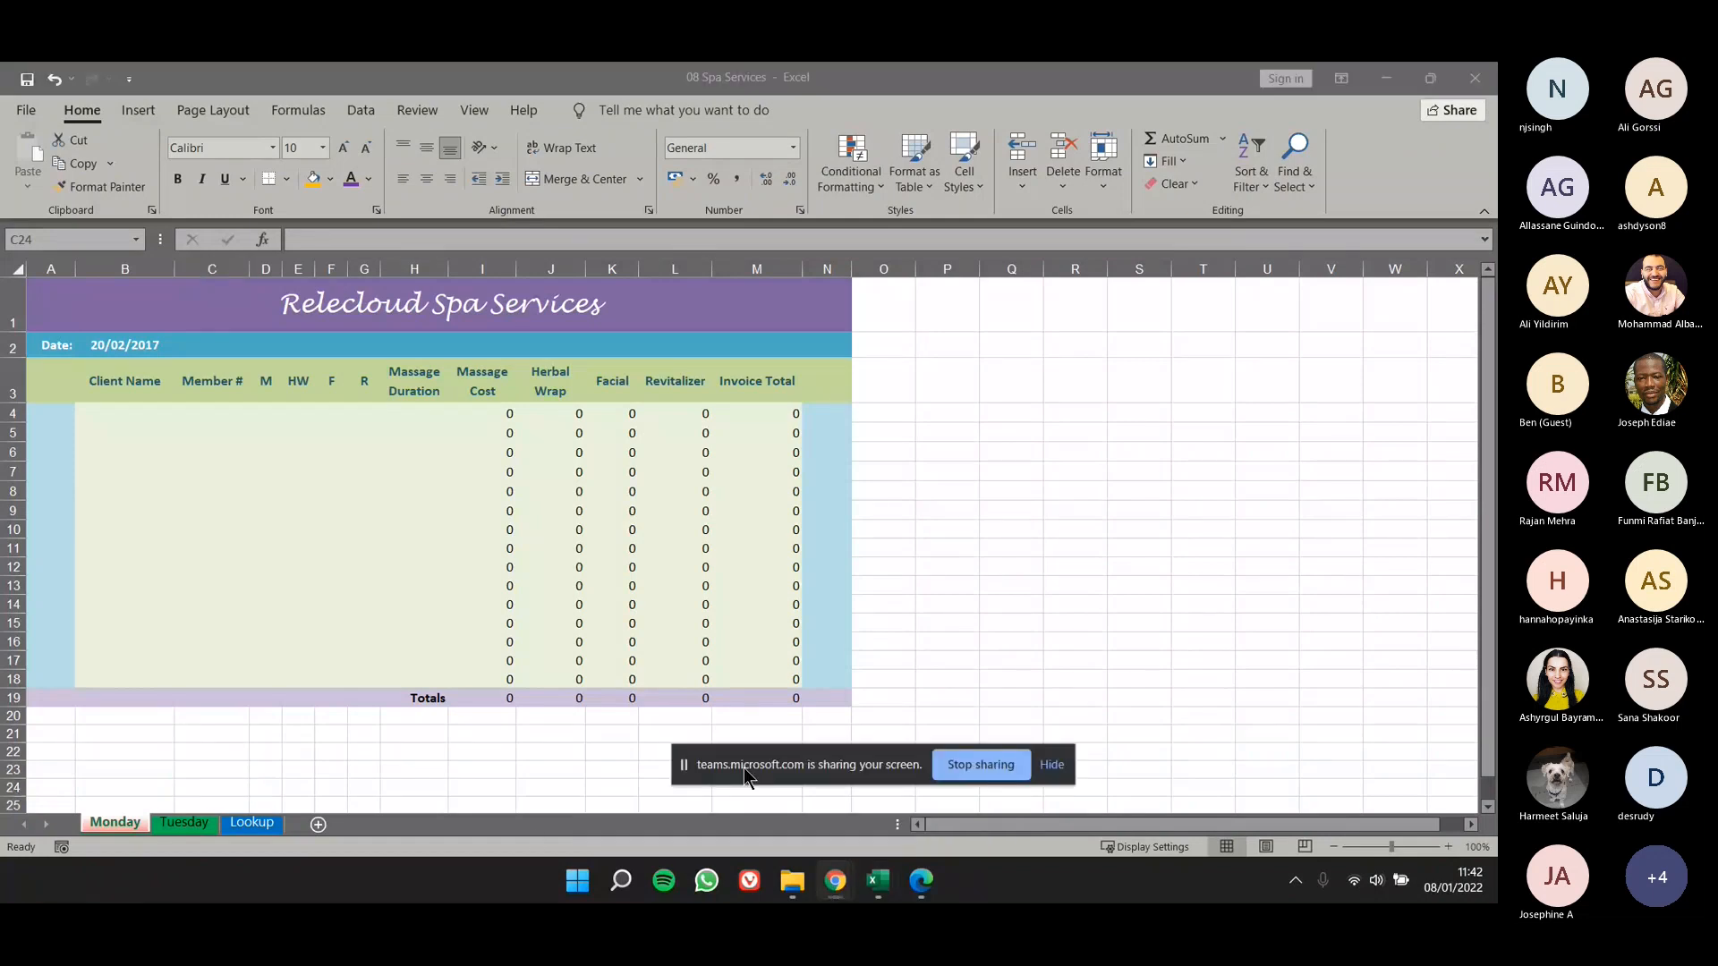
- Insert two blank worksheets after the Monday worksheet
{"action": "left_click", "coordinate": [350, 824]}
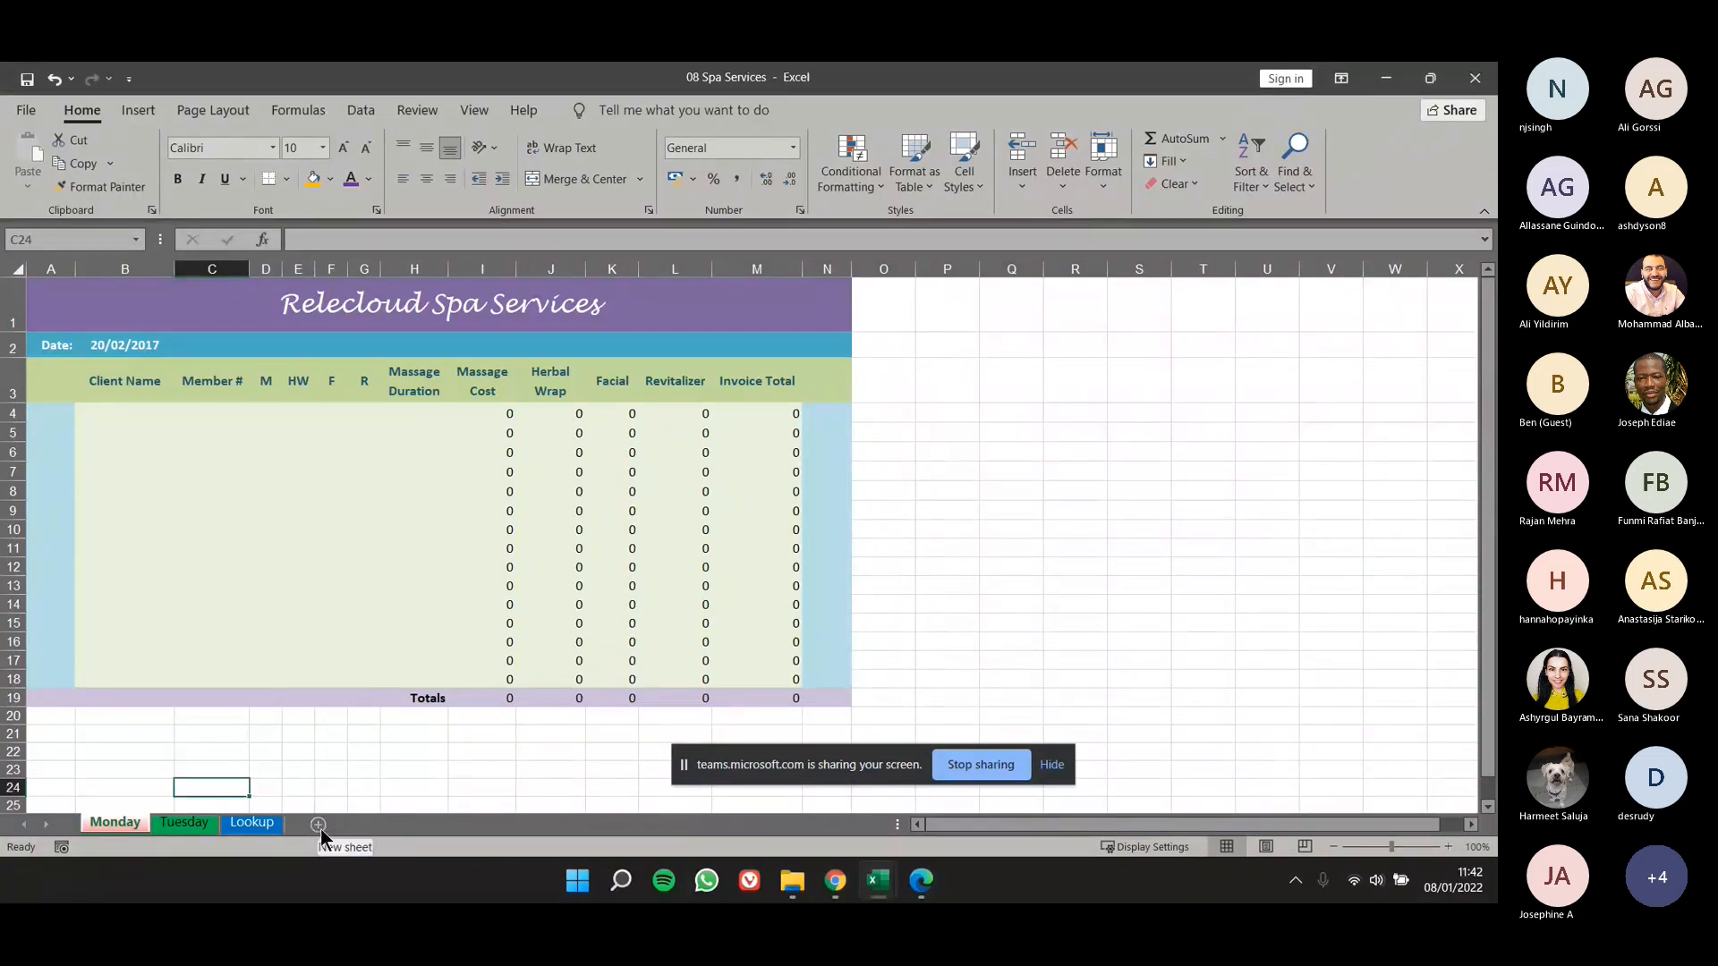
{"action": "left_click", "coordinate": [320, 824]}
{"action": "left_click", "coordinate": [374, 825]}
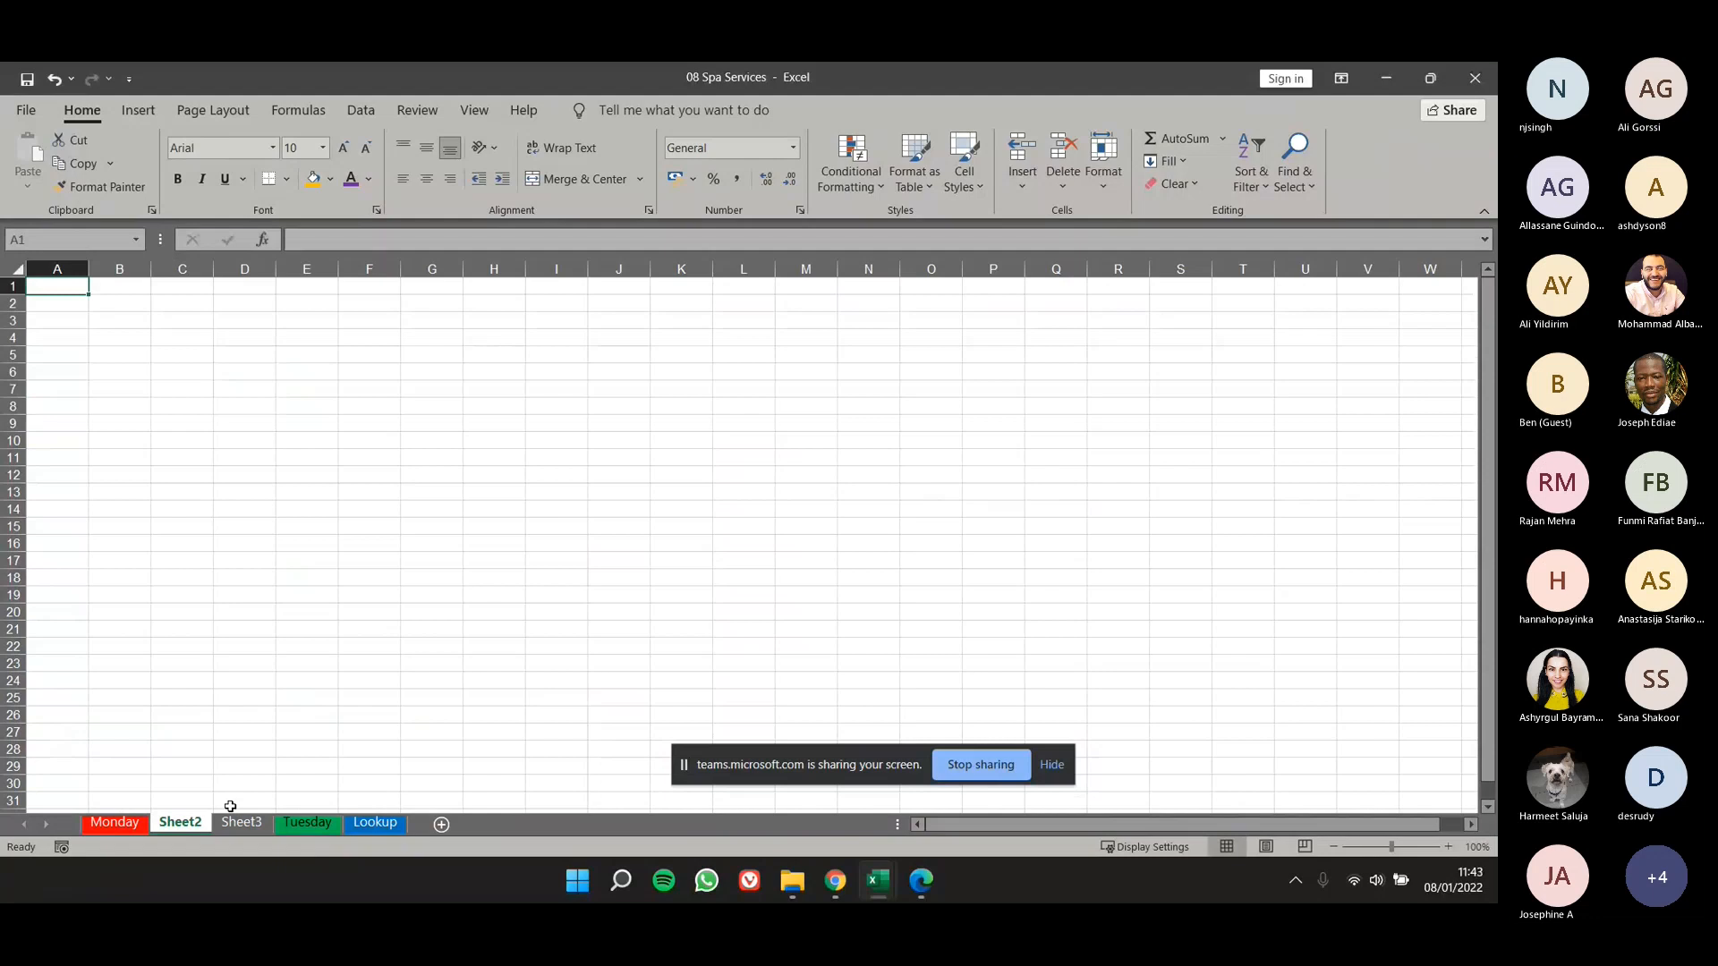
- Delete the two blank worksheets, Sheet3 and Sheet2
{"action": "right_click", "coordinate": [238, 821]}
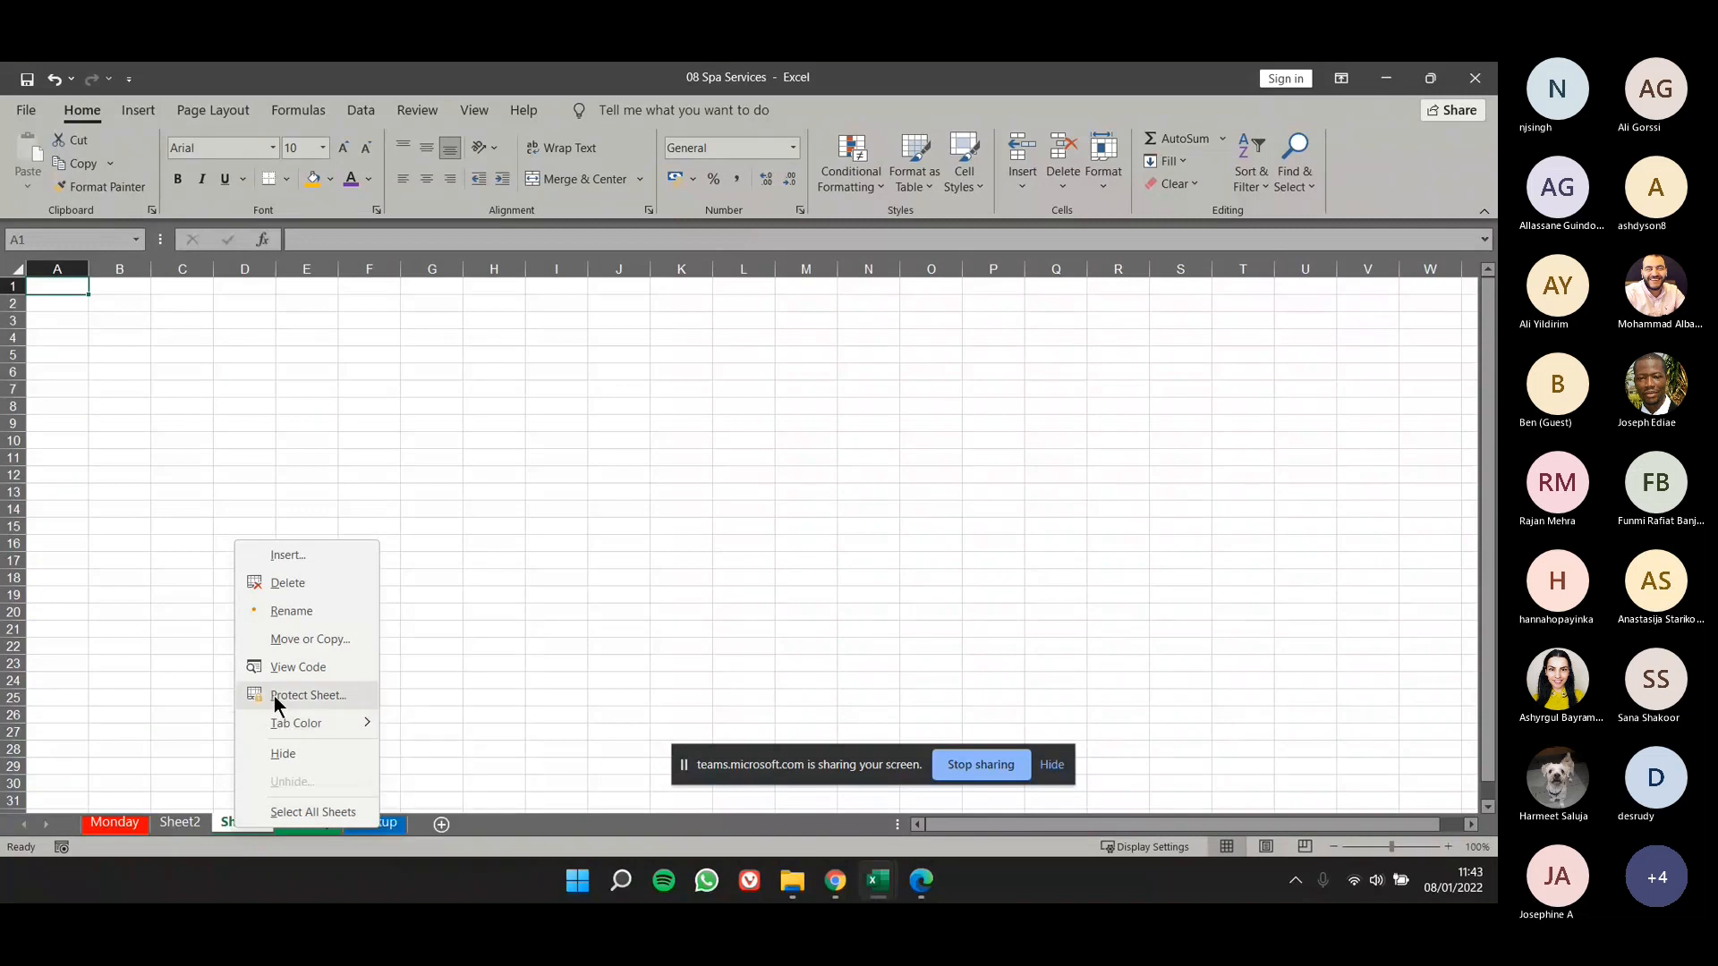
{"action": "left_click", "coordinate": [287, 583]}
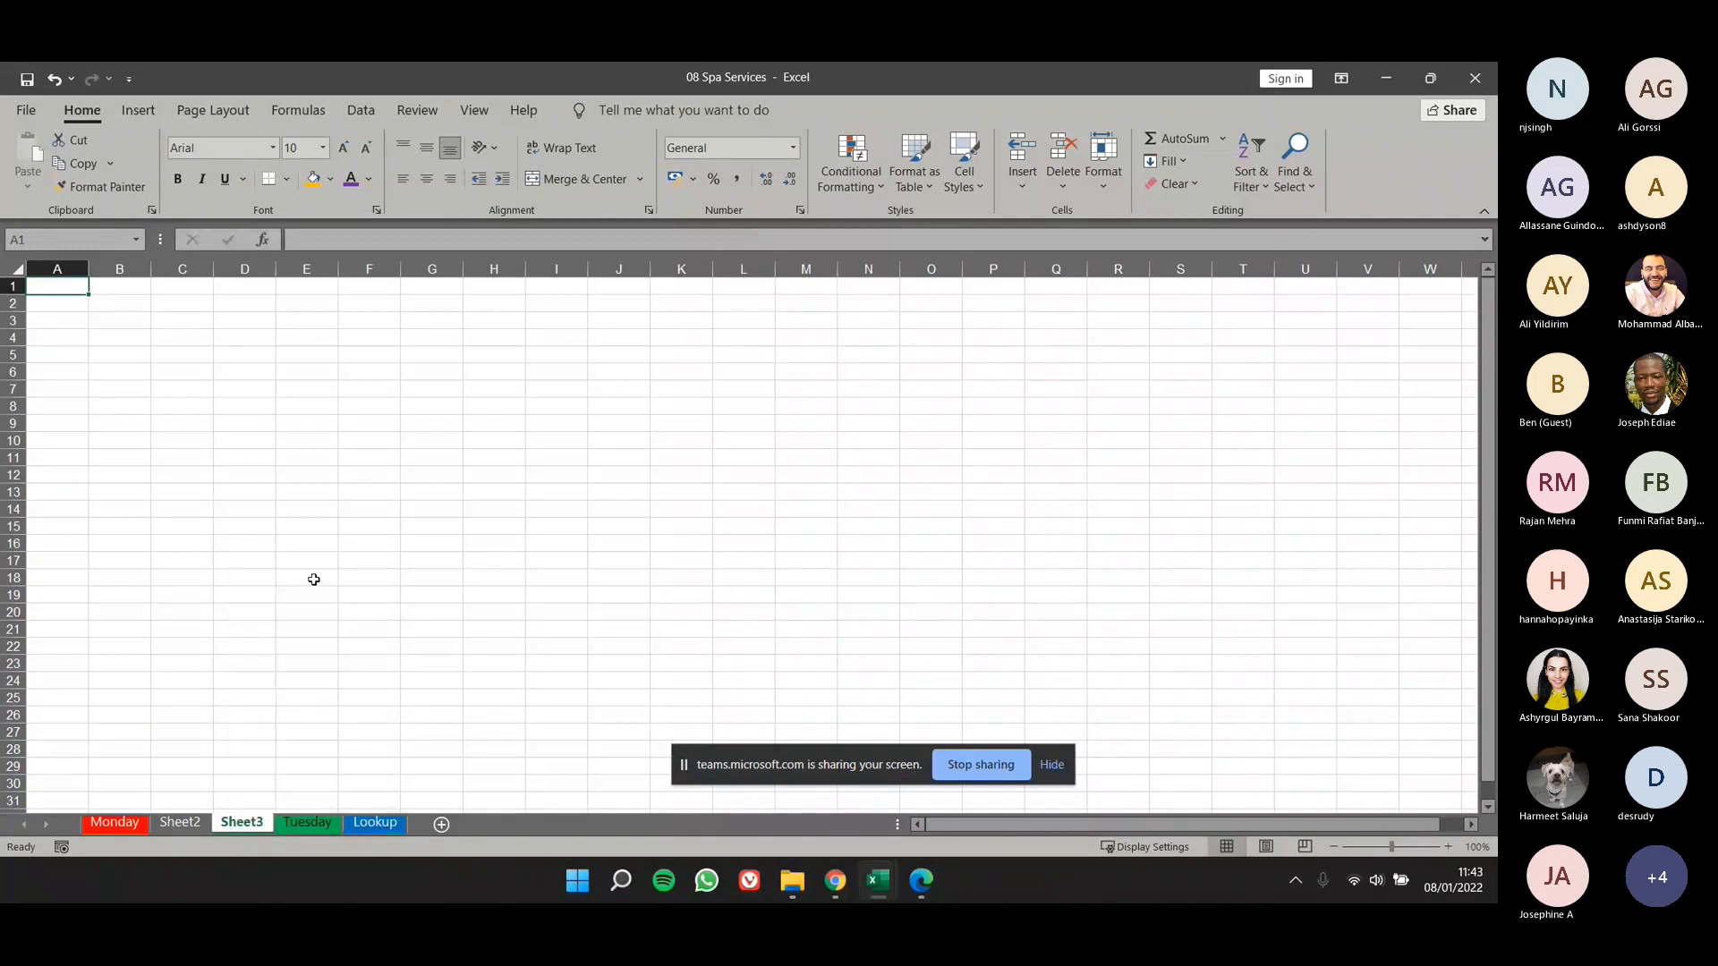
{"action": "right_click", "coordinate": [200, 819]}
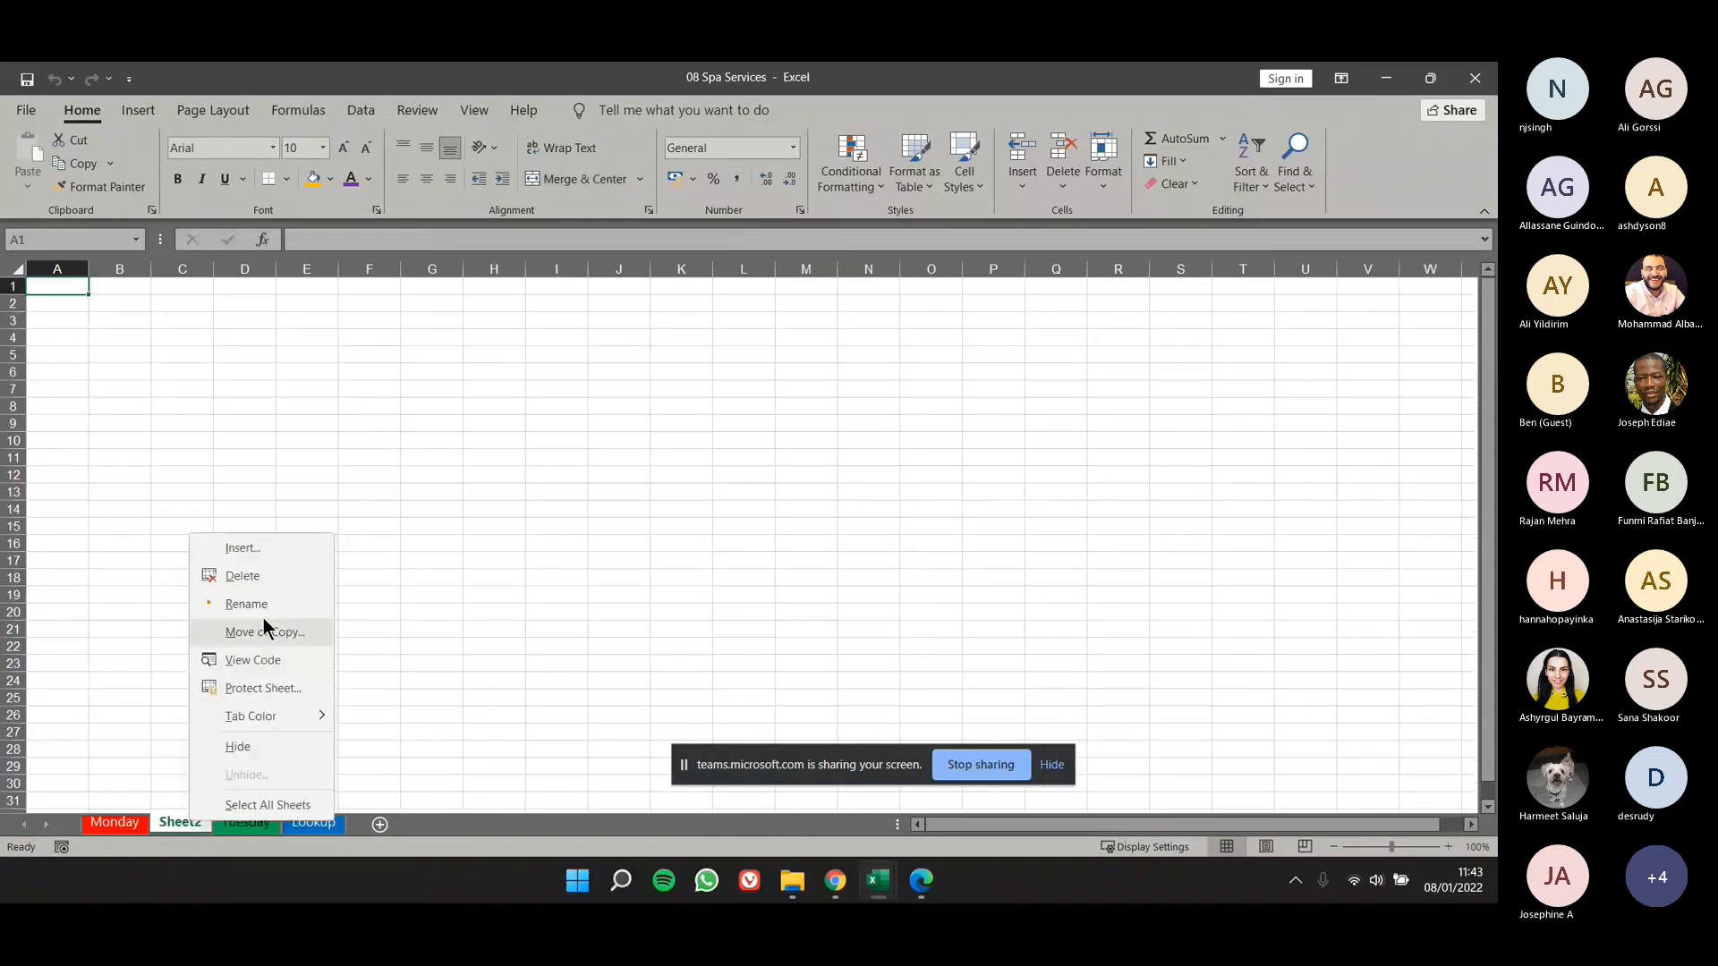
{"action": "left_click", "coordinate": [281, 575]}
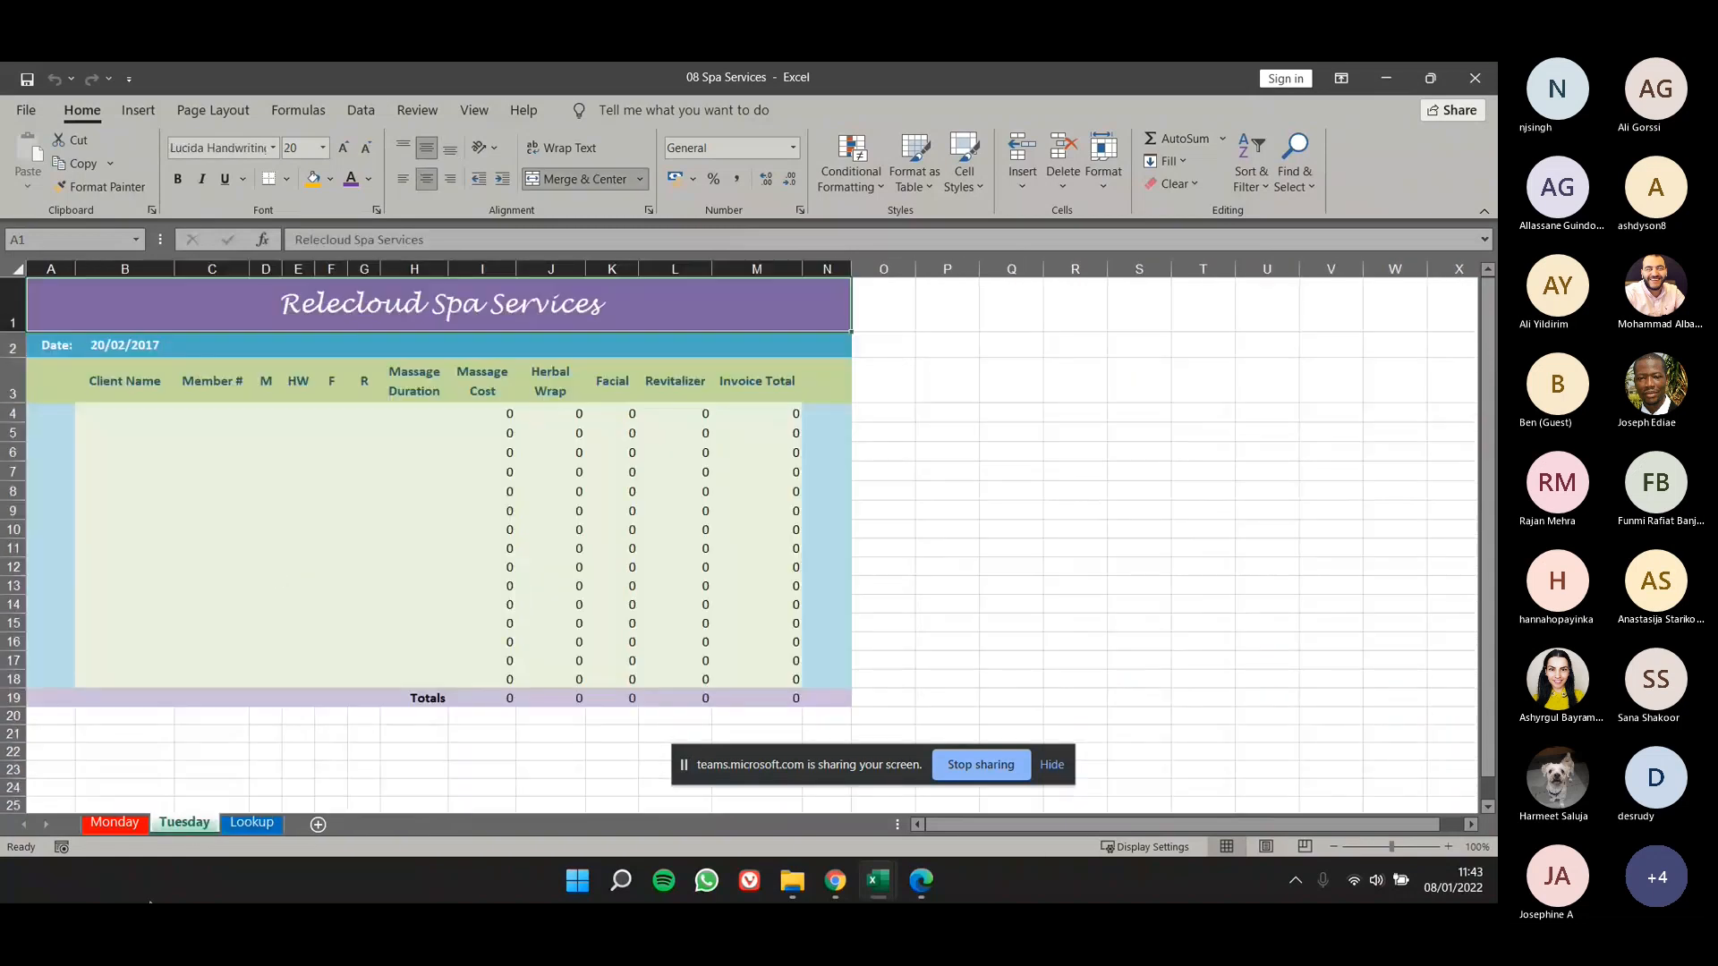
- Review the sheet types and templates offered for insertion at the Lookup worksheet without inserting one
{"action": "right_click", "coordinate": [239, 819]}
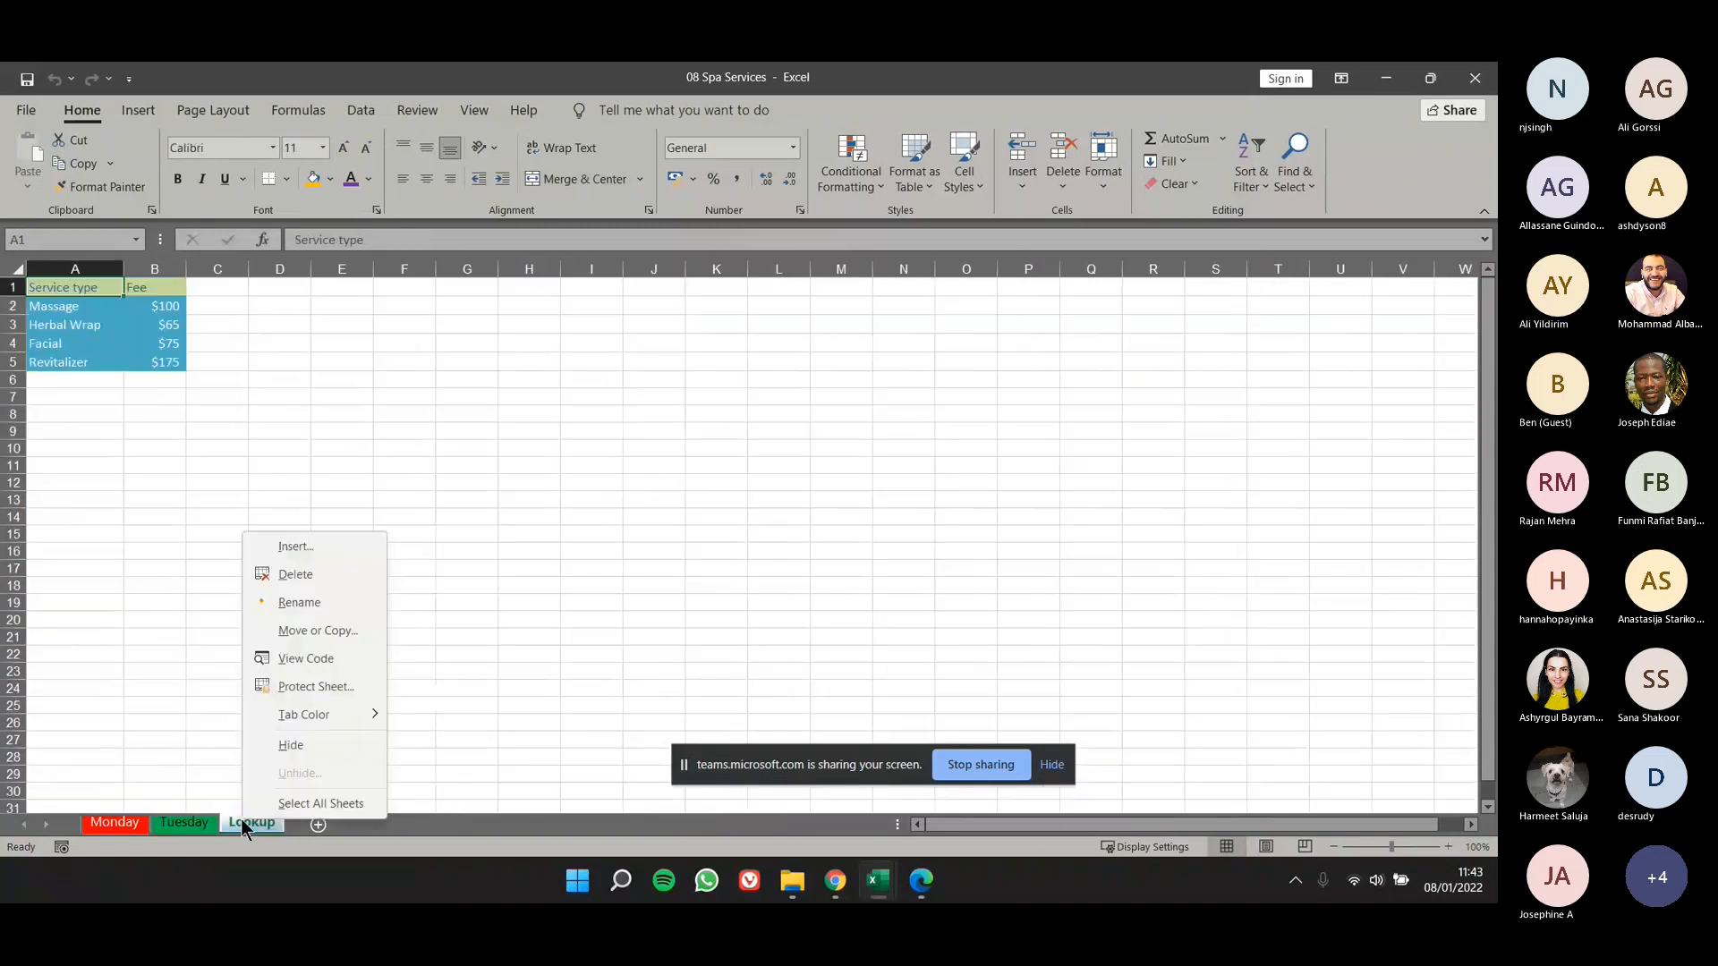
{"action": "left_click", "coordinate": [308, 552]}
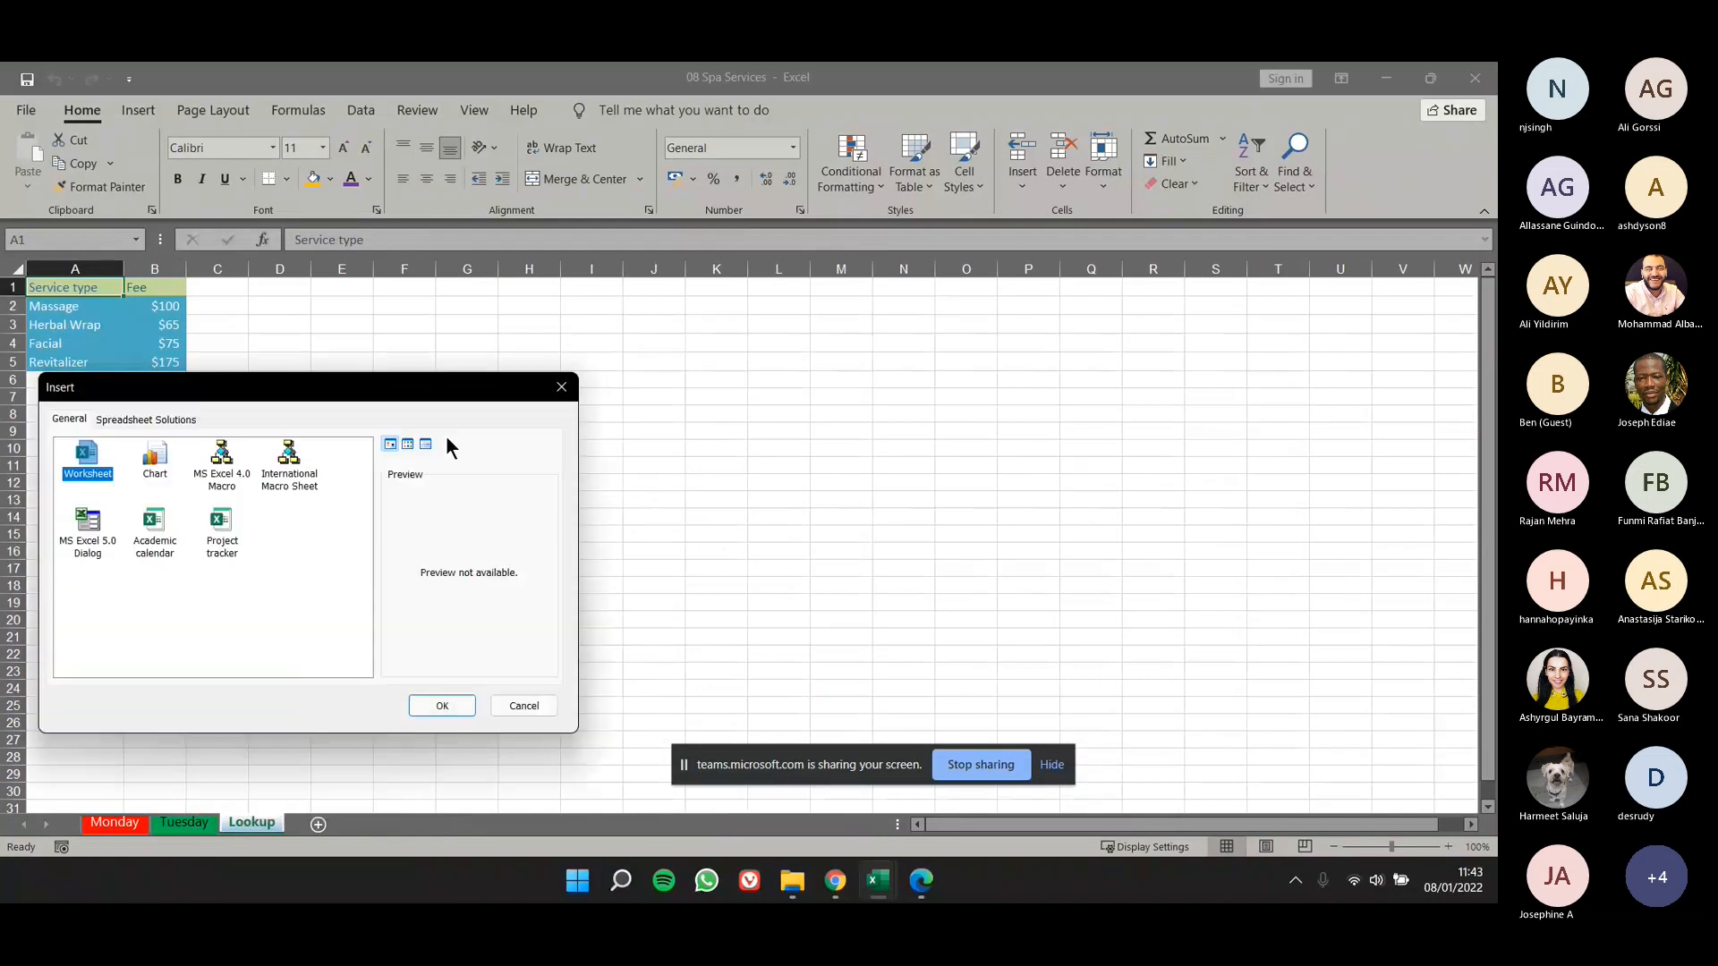
{"action": "left_click", "coordinate": [555, 397]}
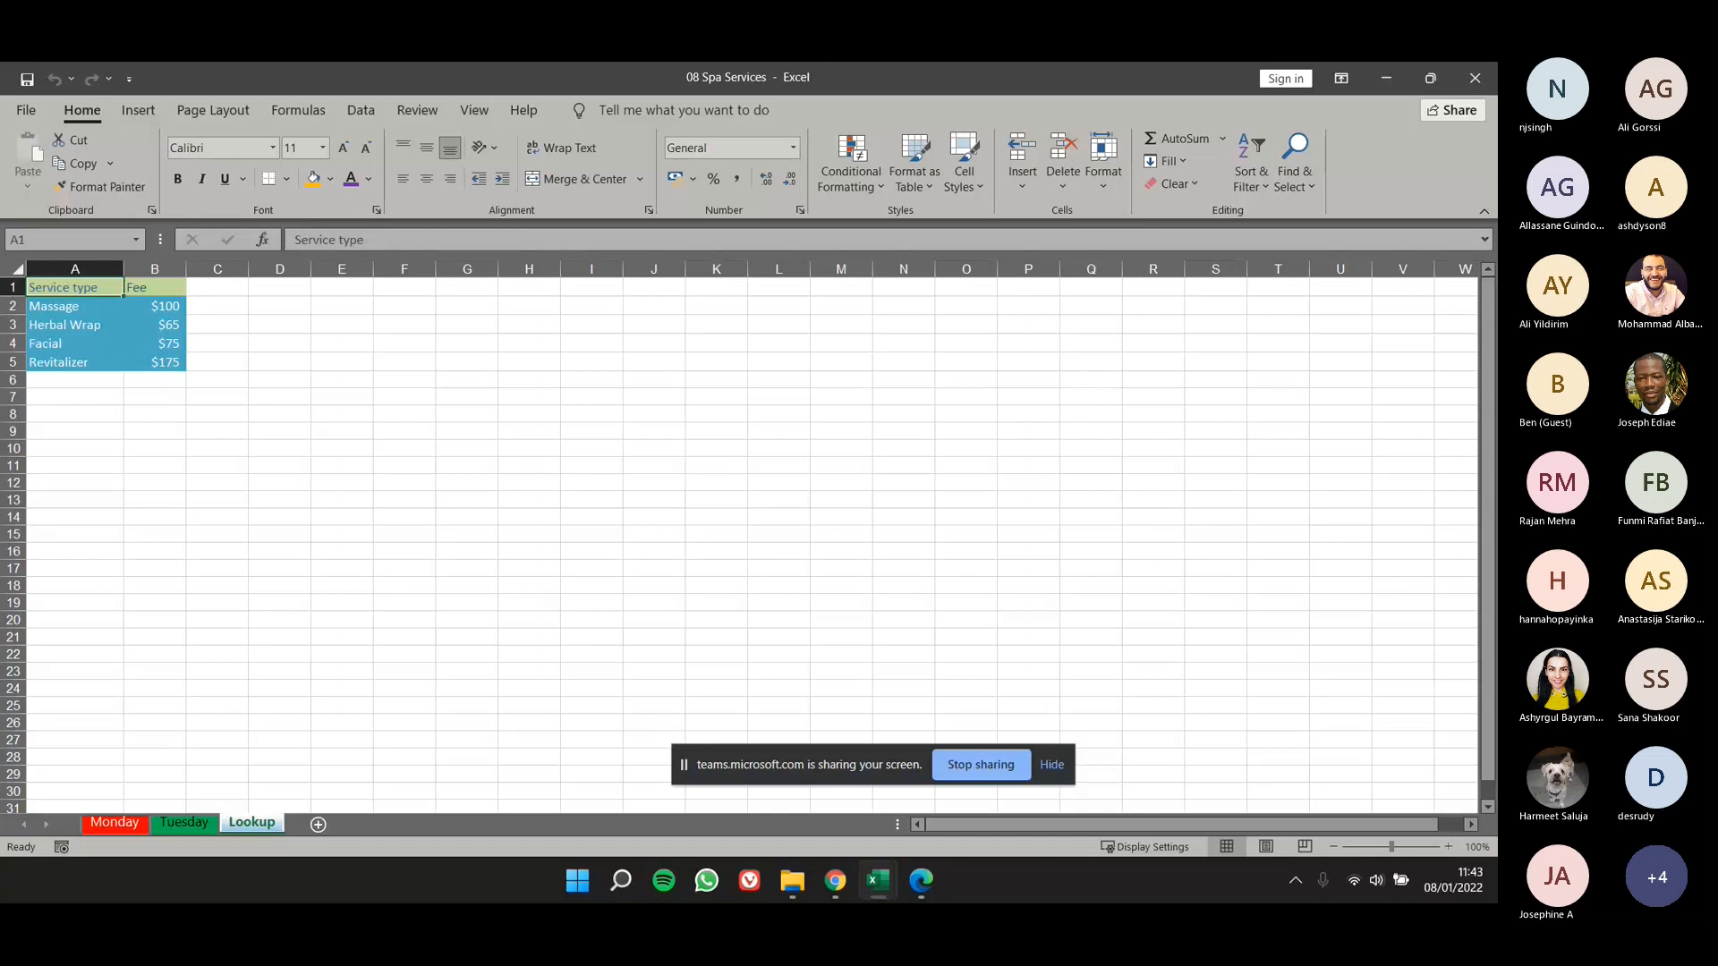
- Zoom the Lookup worksheet out to 80% and in to 120%
{"action": "left_click", "coordinate": [1334, 847]}
{"action": "left_click", "coordinate": [1333, 846]}
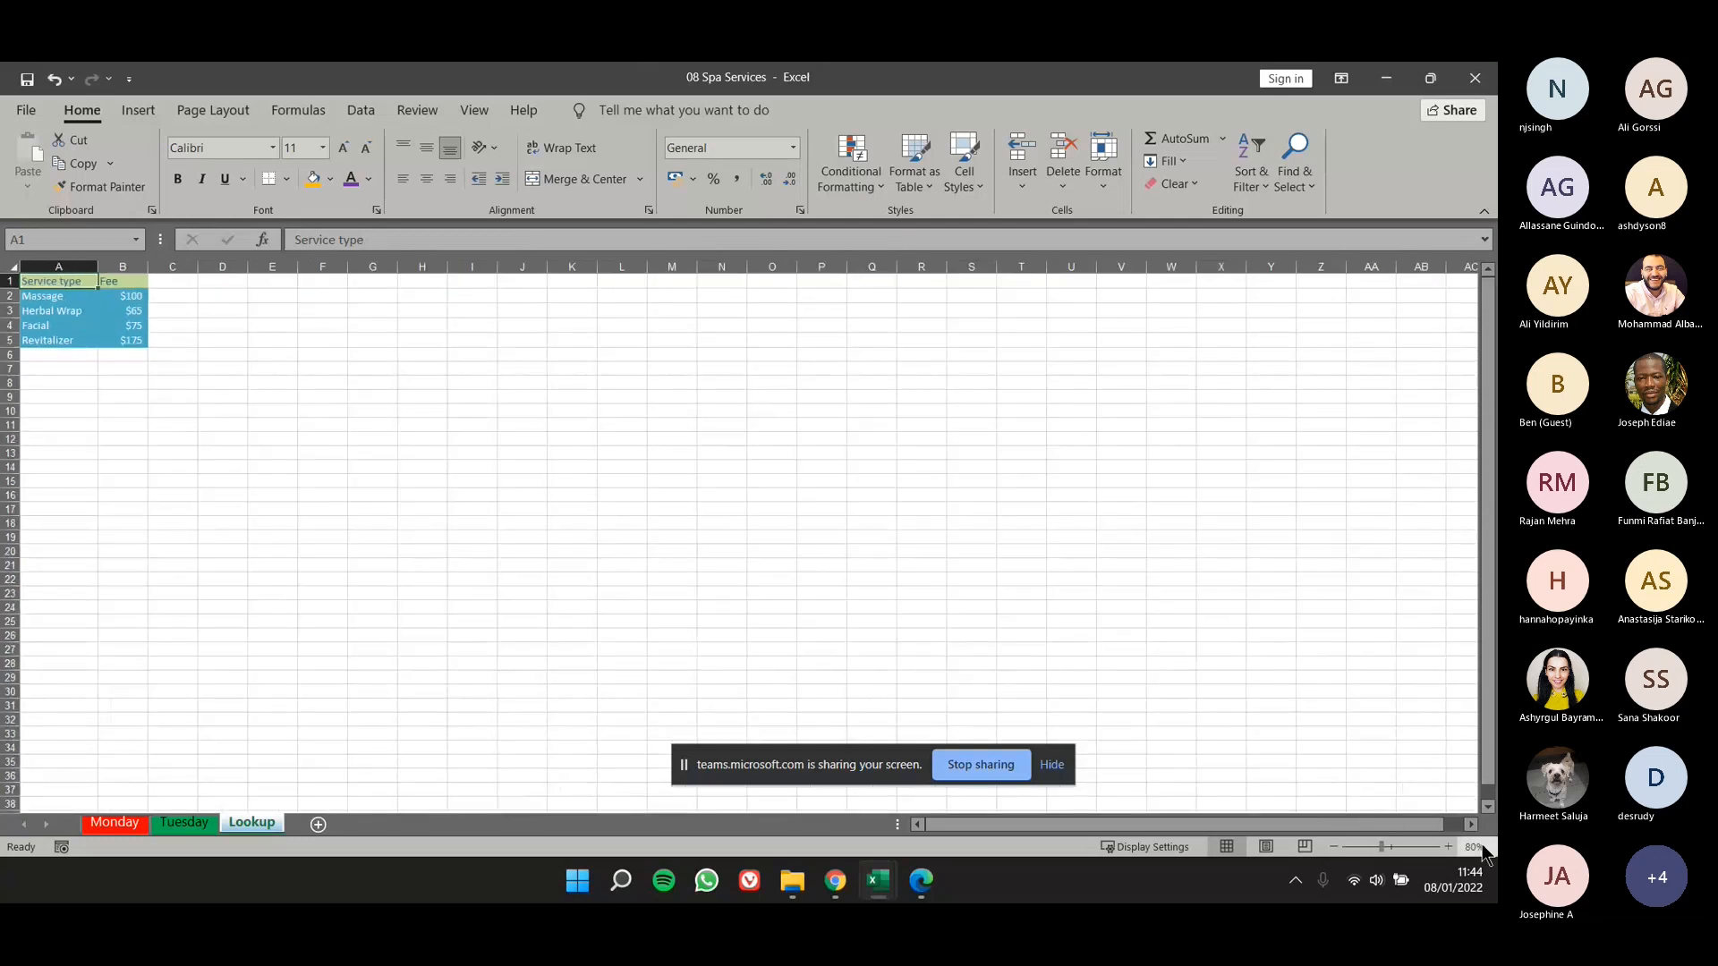
{"action": "left_click", "coordinate": [1448, 846]}
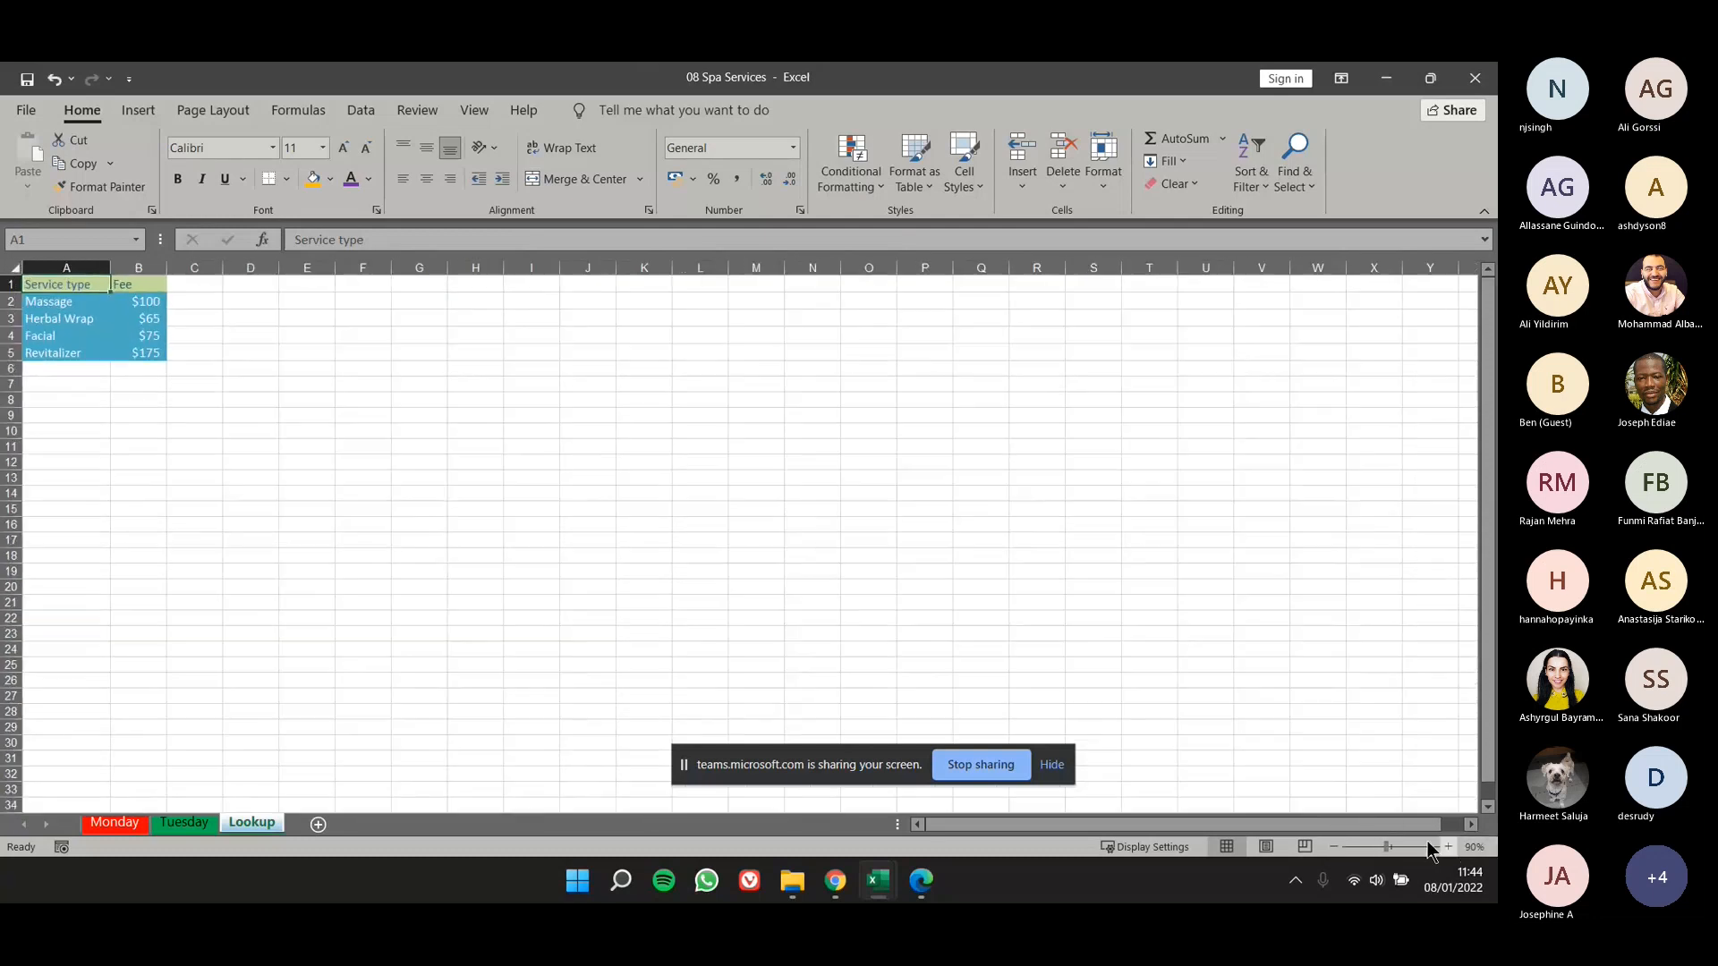
{"action": "left_click", "coordinate": [1335, 846]}
{"action": "left_click", "coordinate": [1447, 846]}
{"action": "left_click", "coordinate": [1448, 846]}
{"action": "left_click", "coordinate": [1448, 847]}
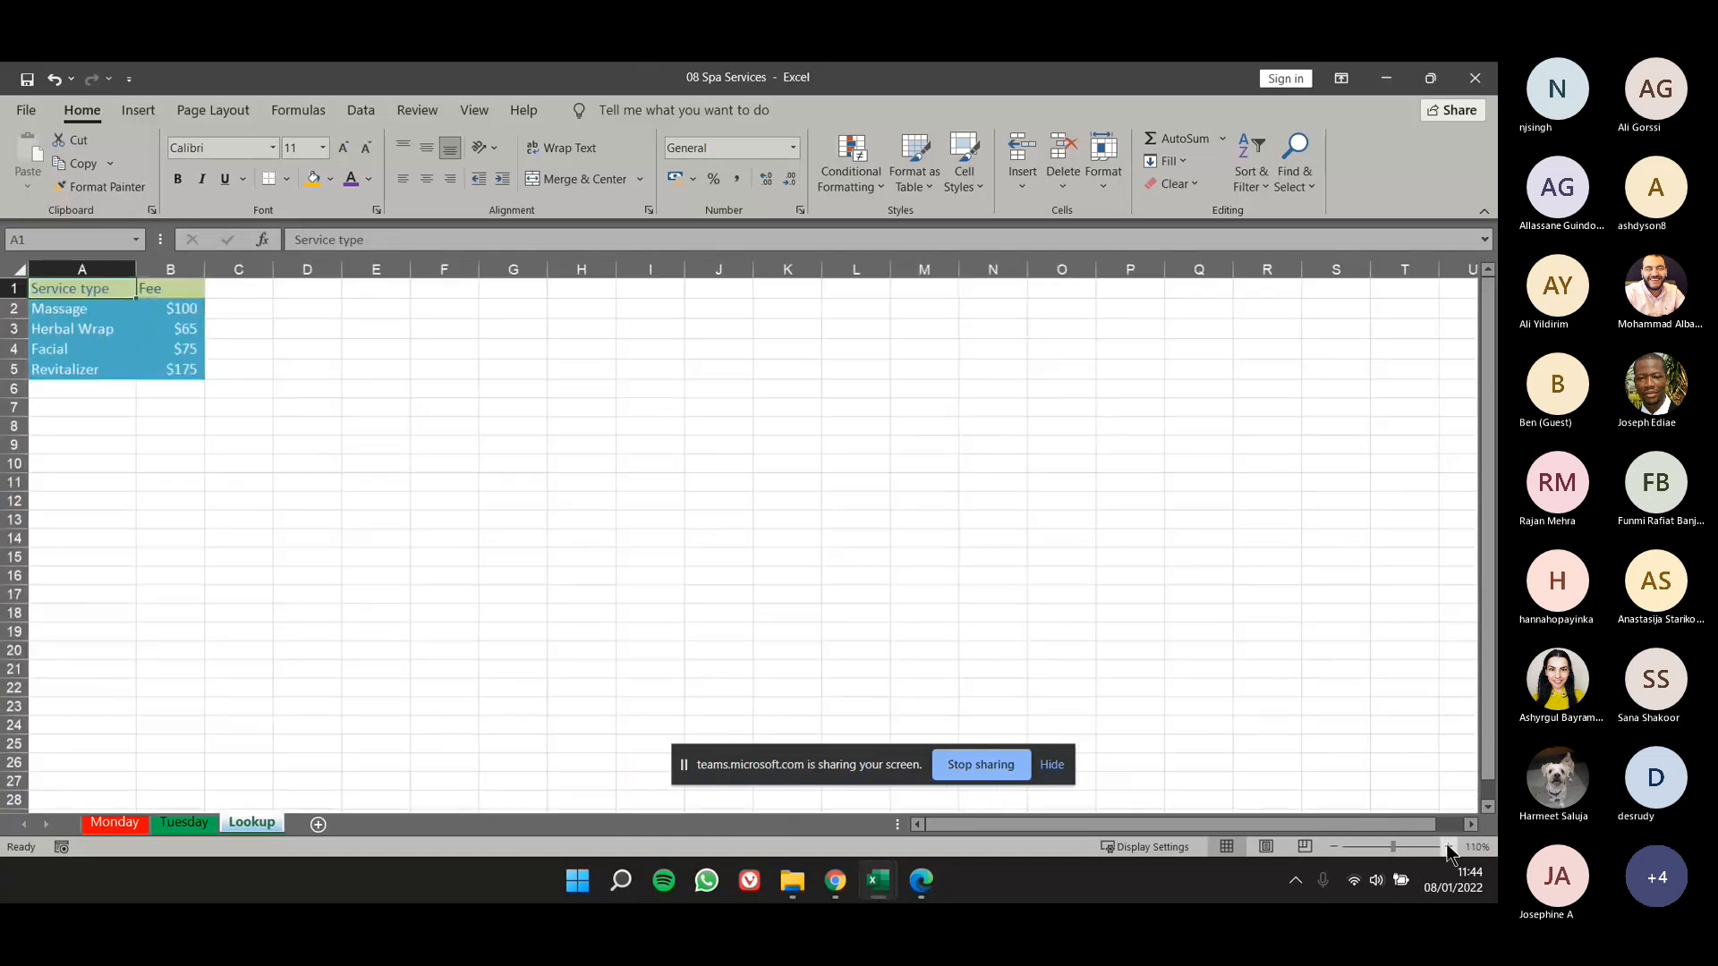
{"action": "left_click", "coordinate": [1448, 847]}
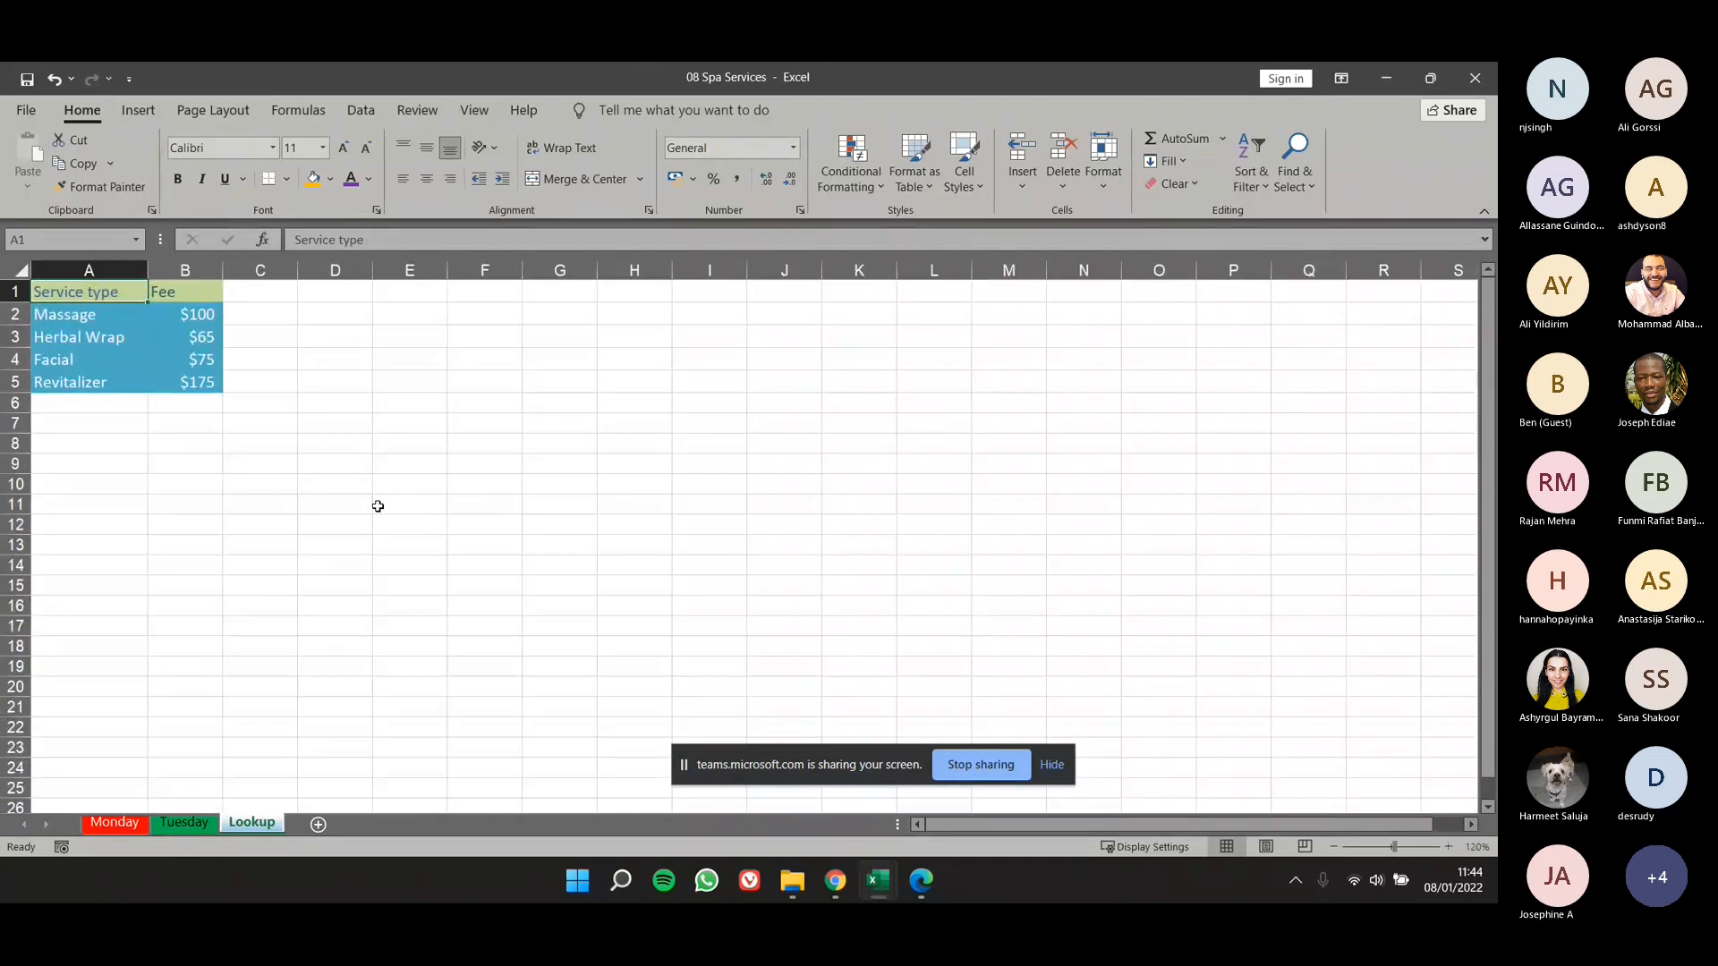
- Compare the zoom levels of the Monday, Tuesday and Lookup worksheets
{"action": "left_click", "coordinate": [117, 822]}
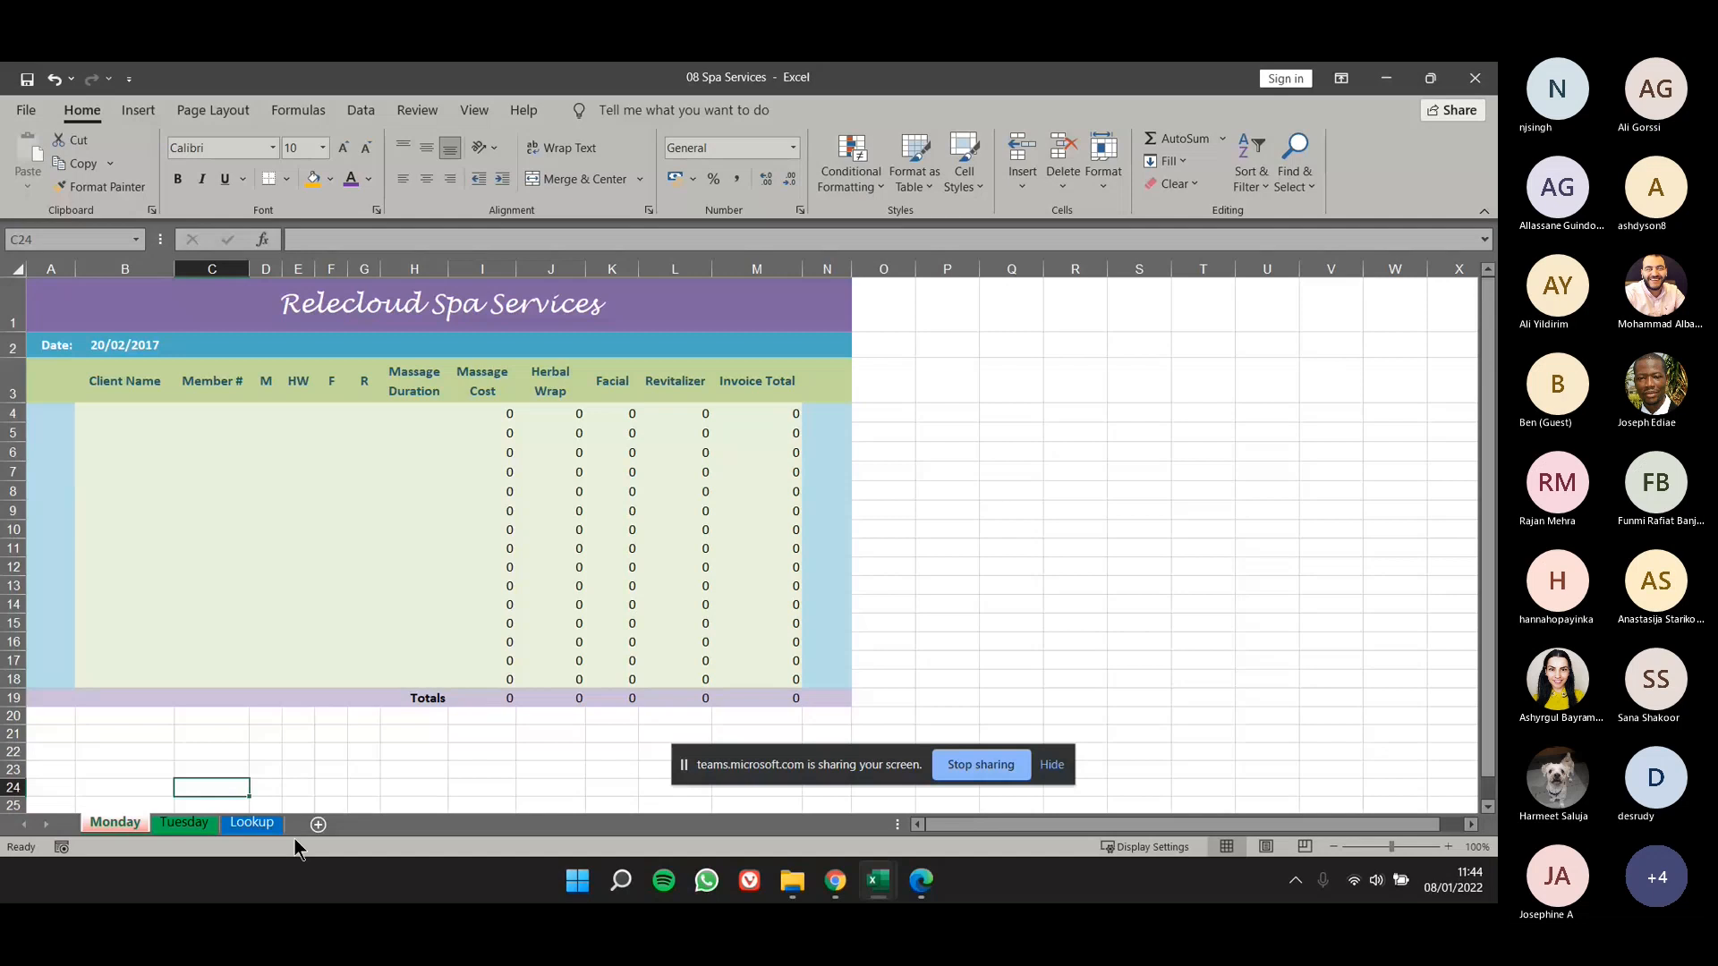
{"action": "left_click", "coordinate": [158, 825]}
{"action": "left_click", "coordinate": [231, 824]}
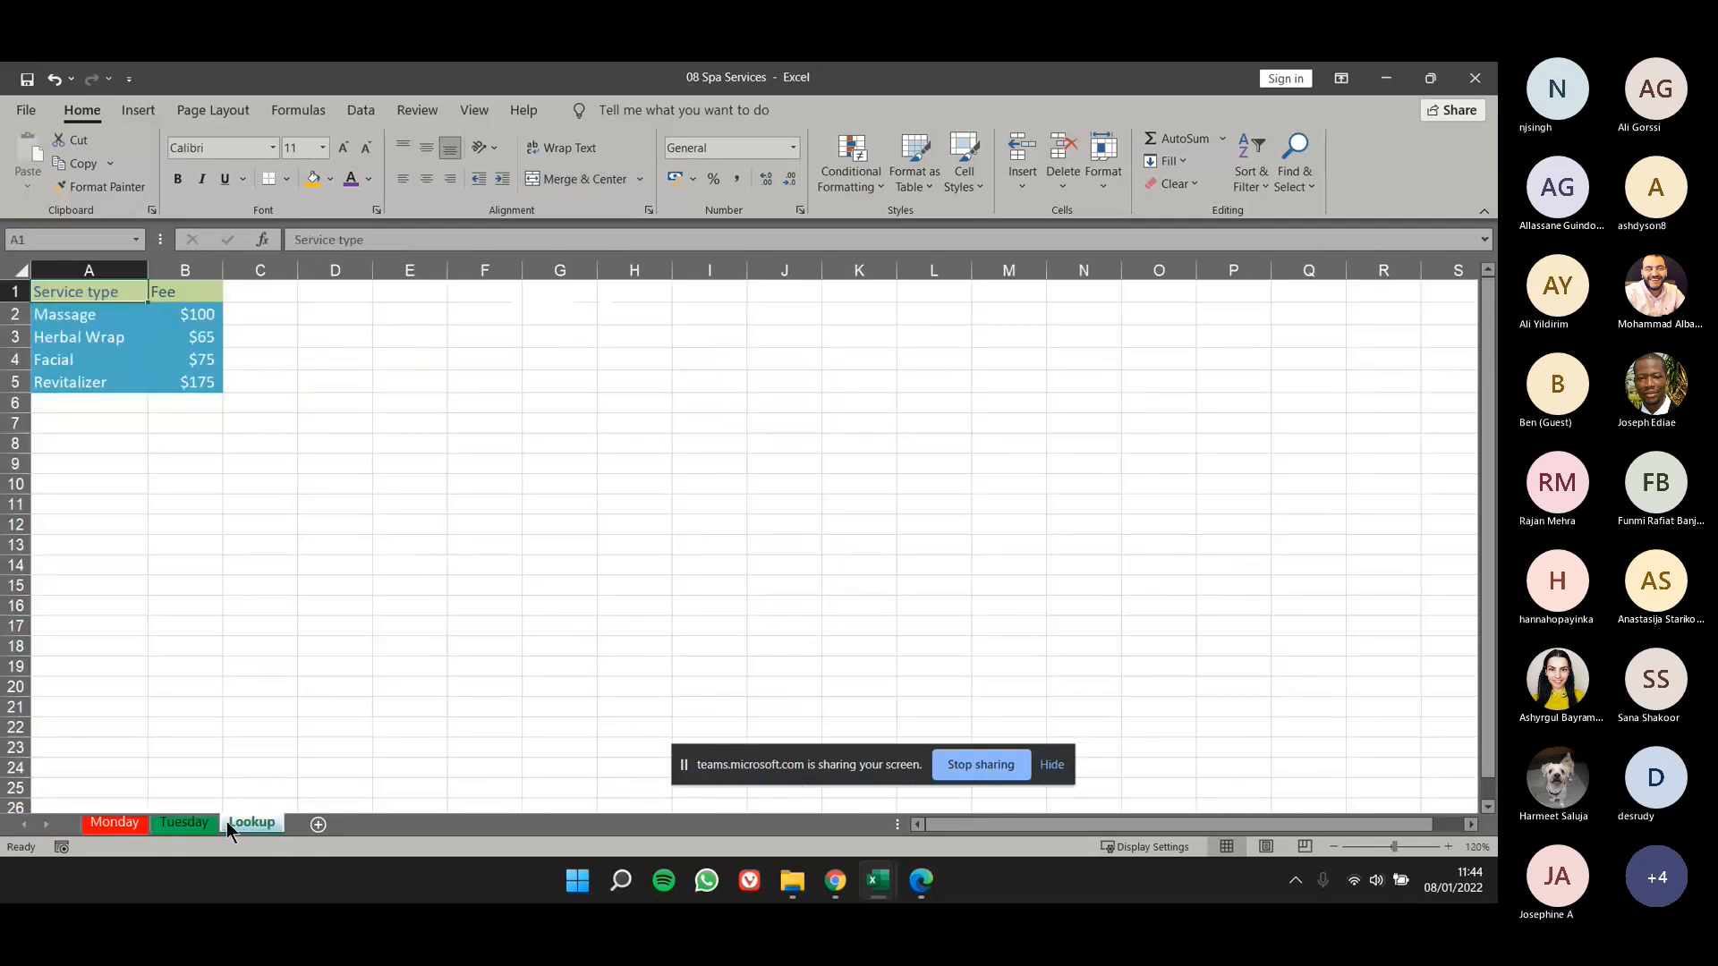
{"action": "left_click", "coordinate": [141, 821]}
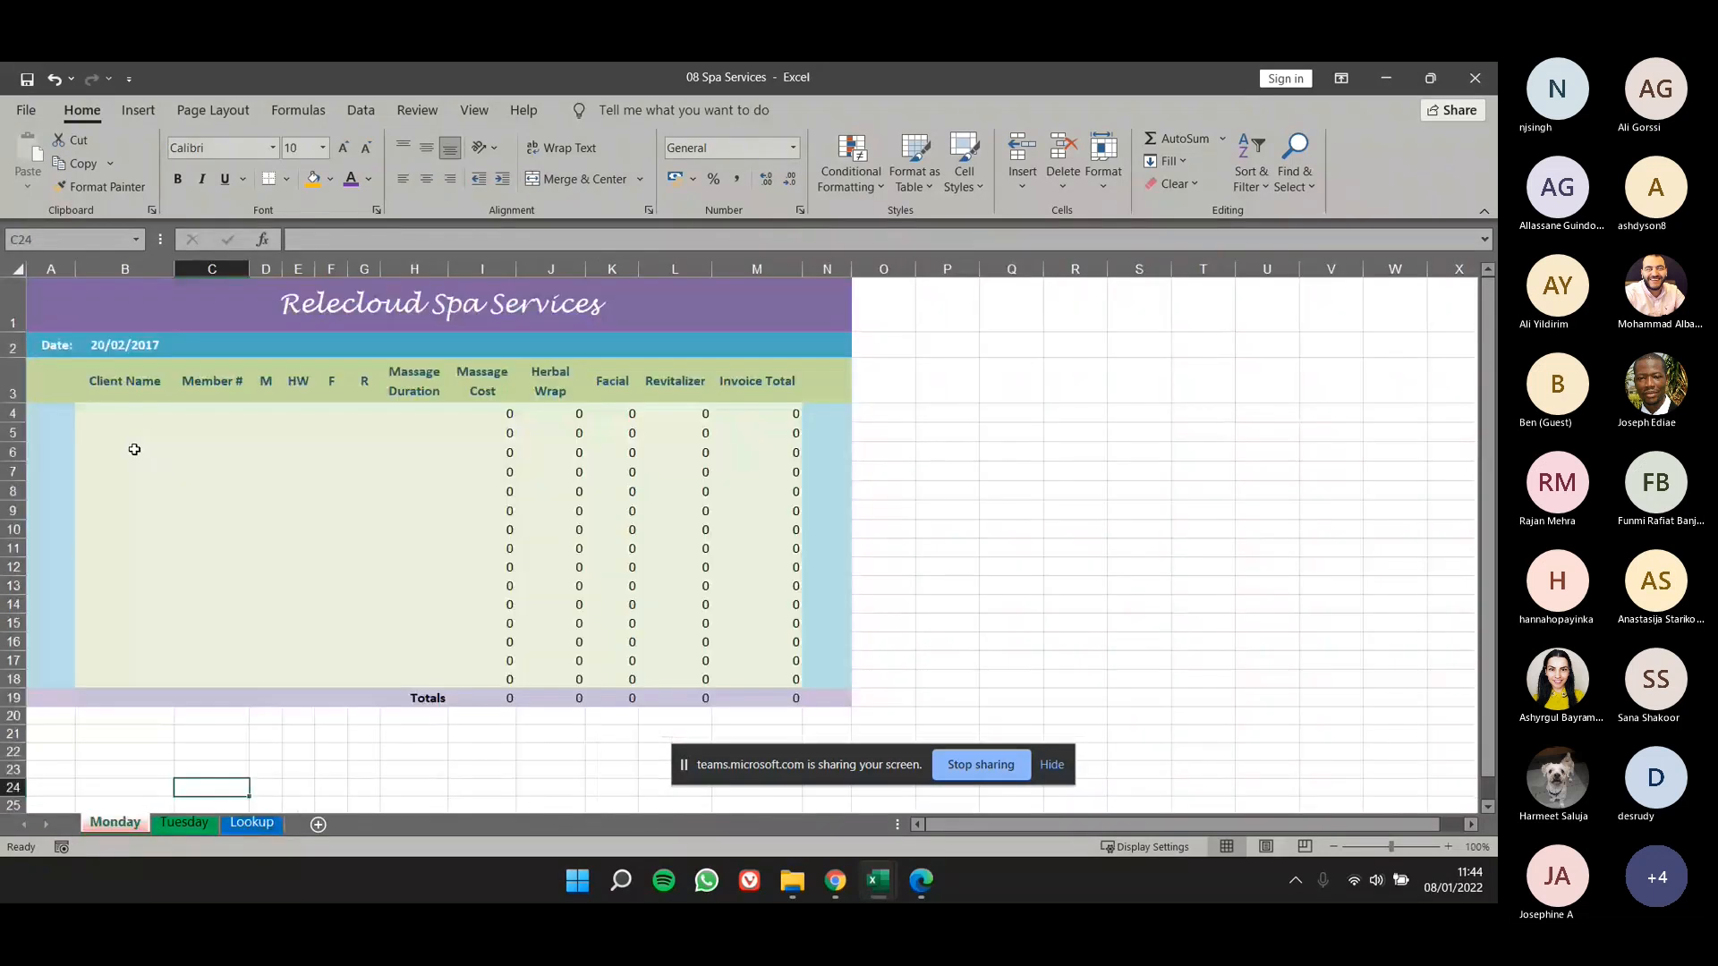
- Close the 08 Spa Services workbook without saving the changes
{"action": "left_click", "coordinate": [27, 111]}
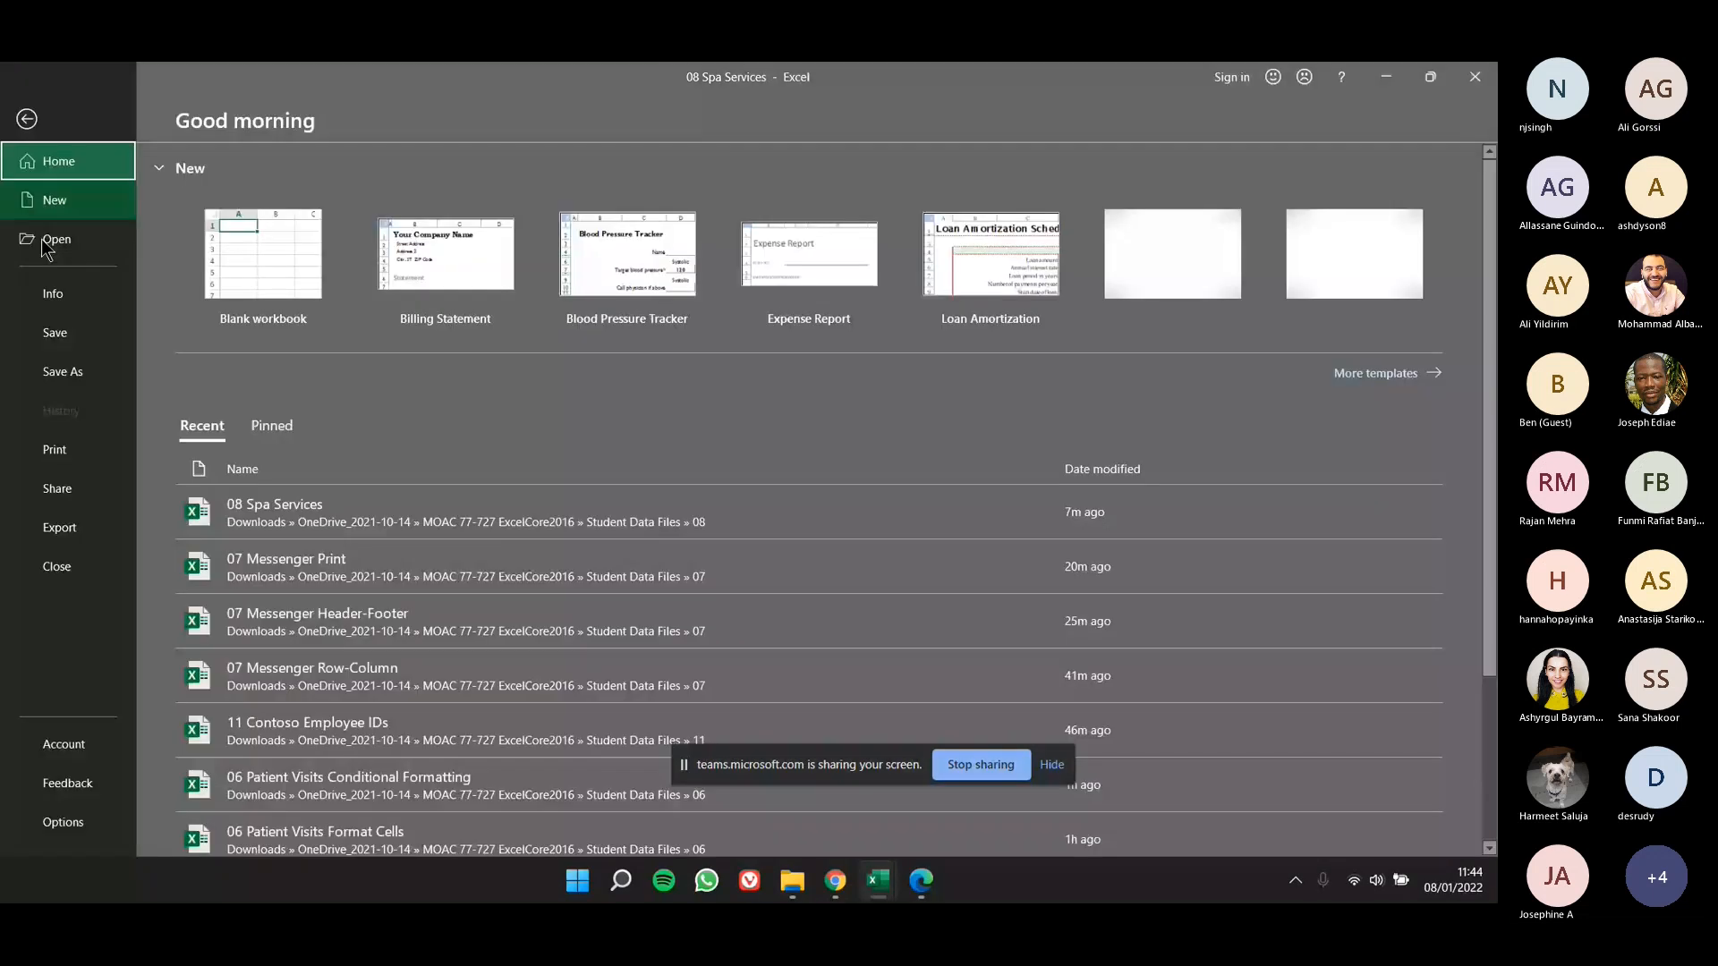
{"action": "left_click", "coordinate": [86, 551]}
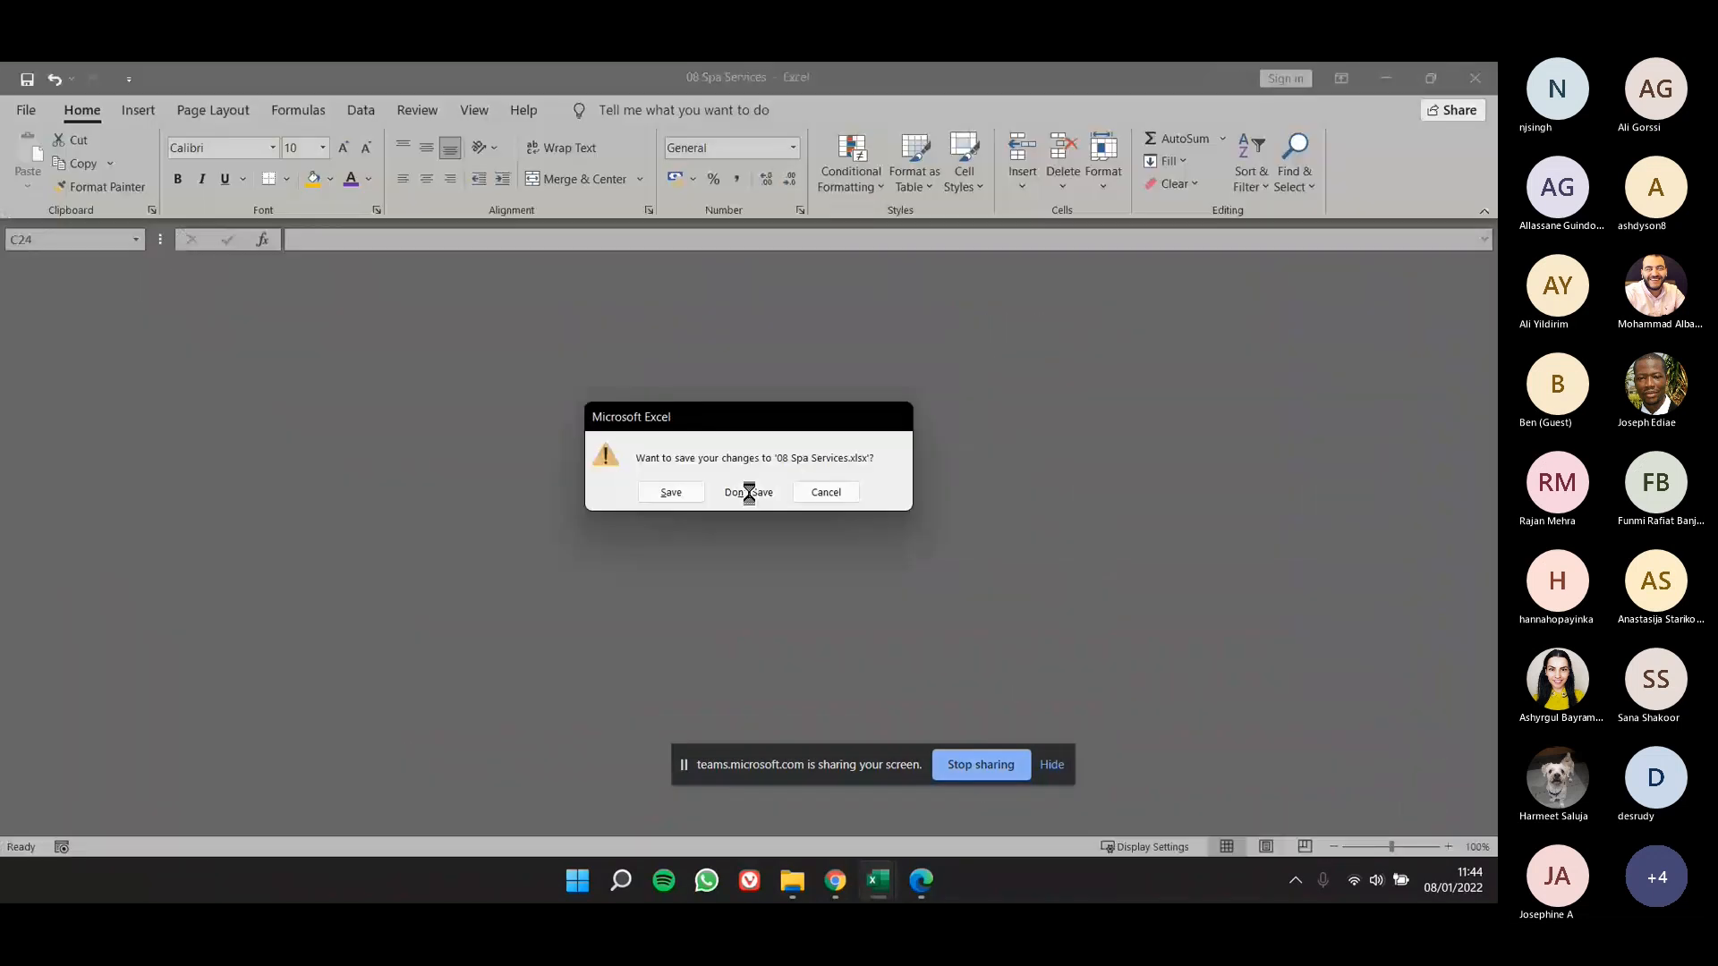
{"action": "left_click", "coordinate": [748, 492]}
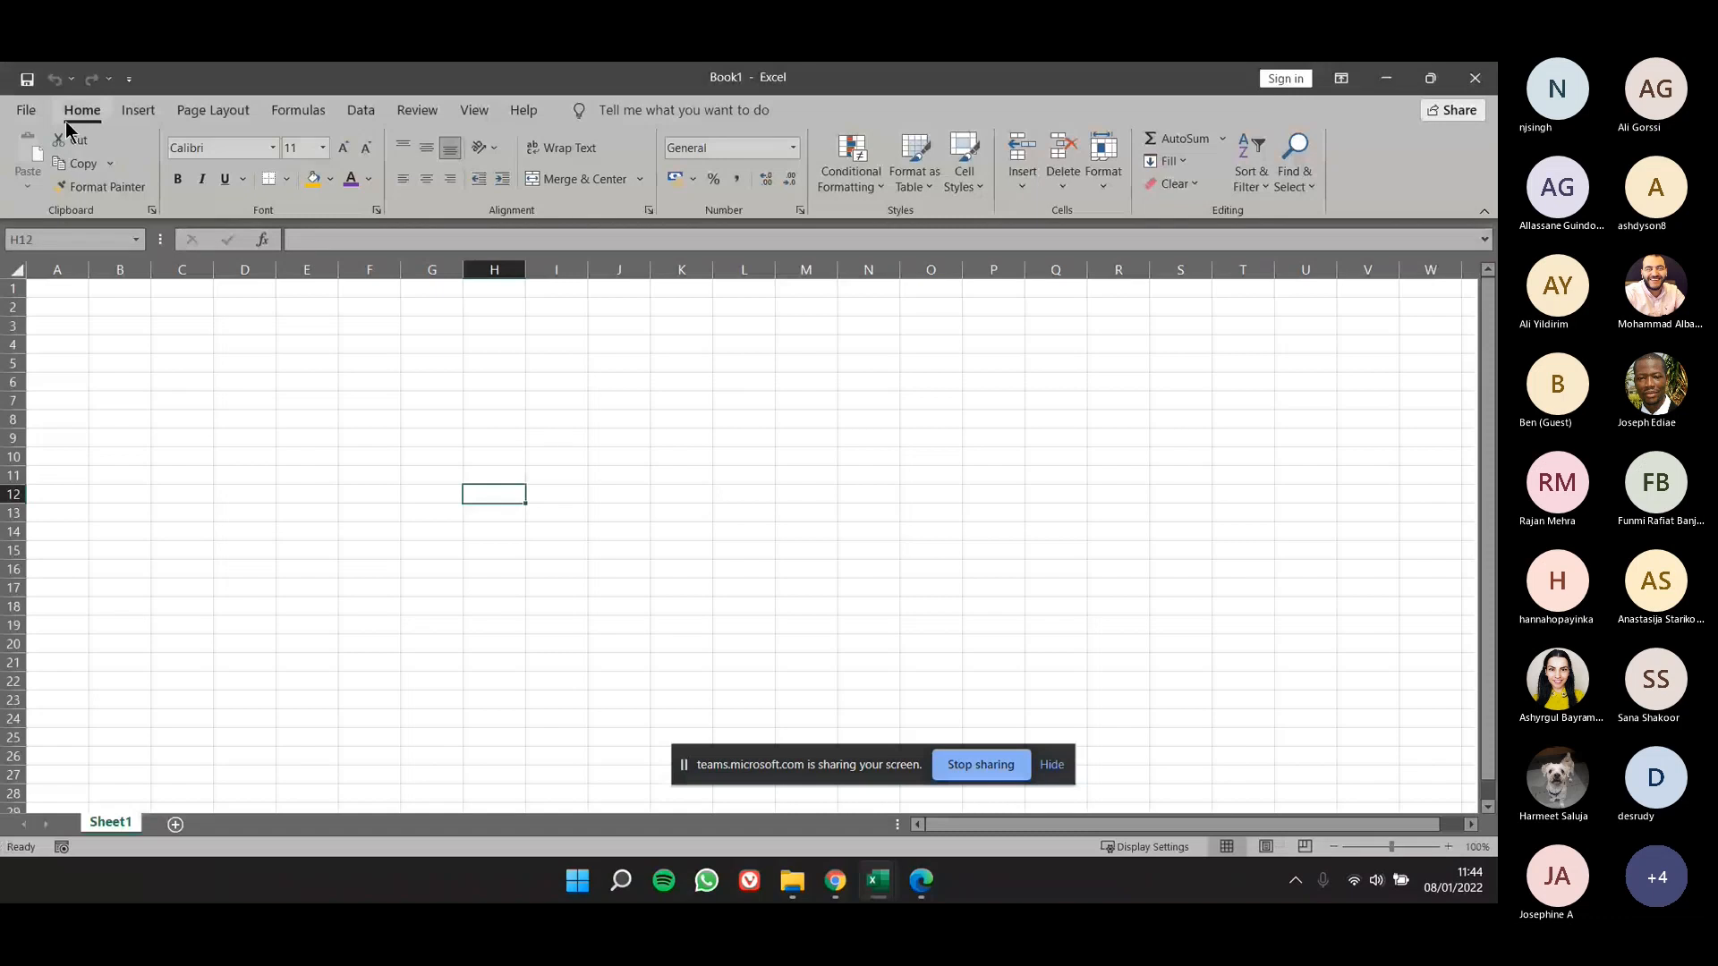
- Open the 08 Photo Weekly Product Tracker workbook from the 08 student data folder
{"action": "key", "text": "ctrl+o"}
{"action": "left_click", "coordinate": [214, 301]}
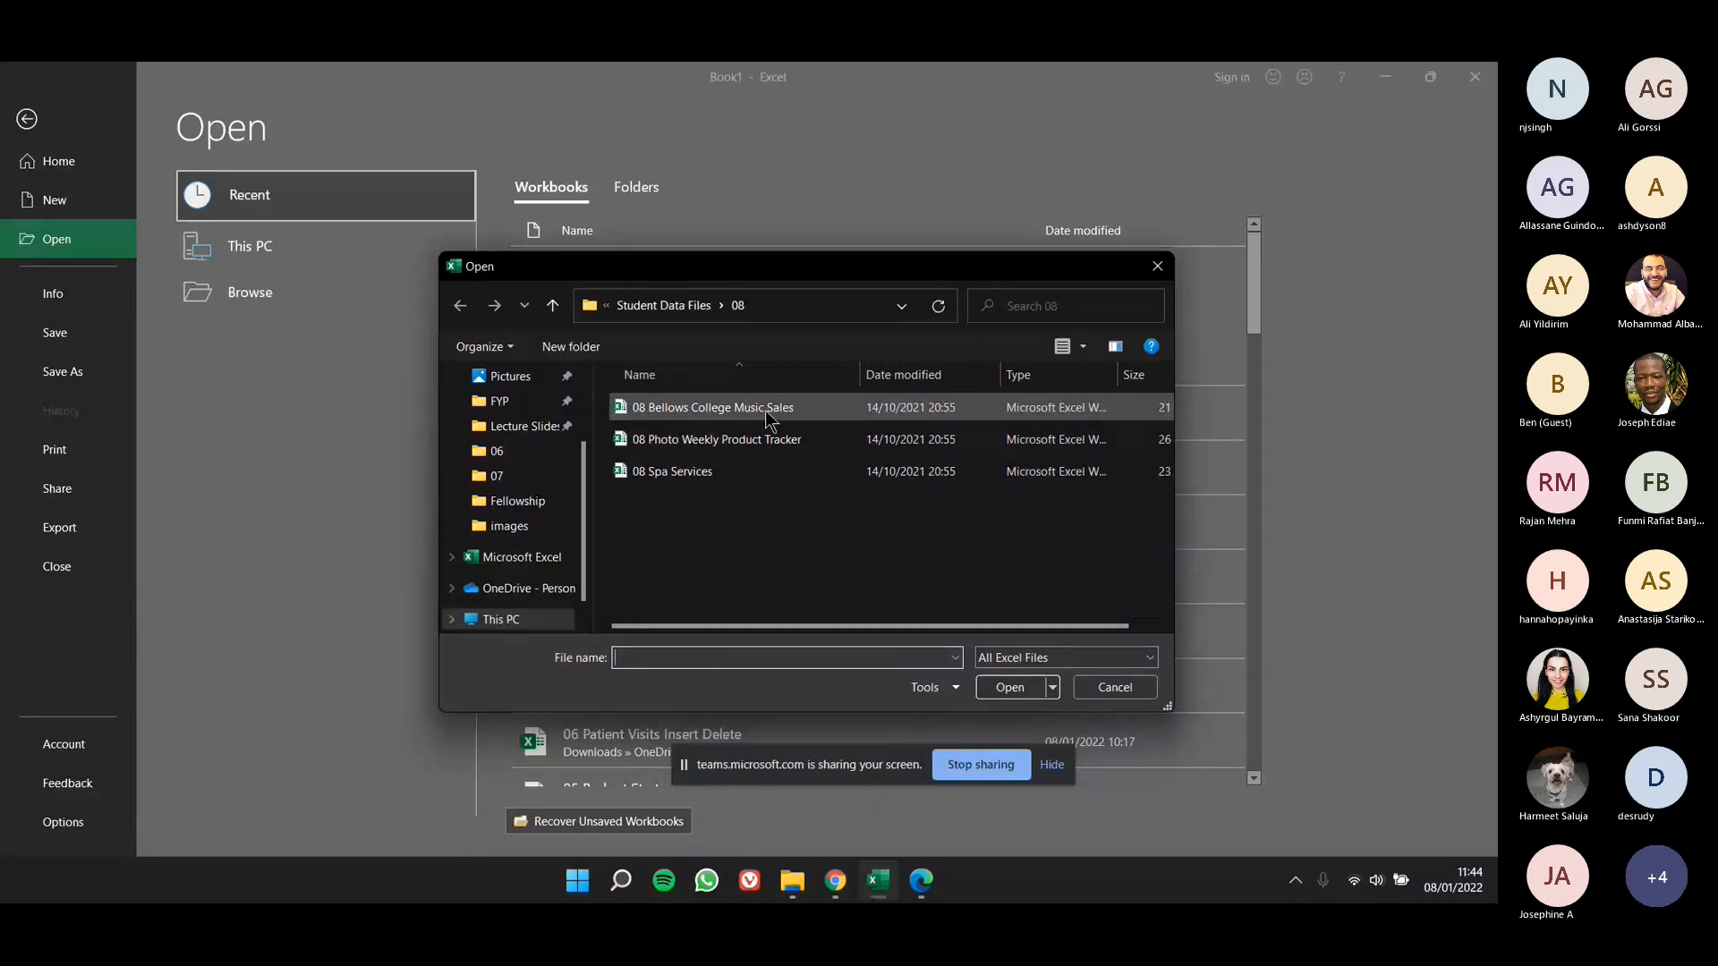
{"action": "left_click", "coordinate": [758, 442]}
{"action": "double_click", "coordinate": [760, 452]}
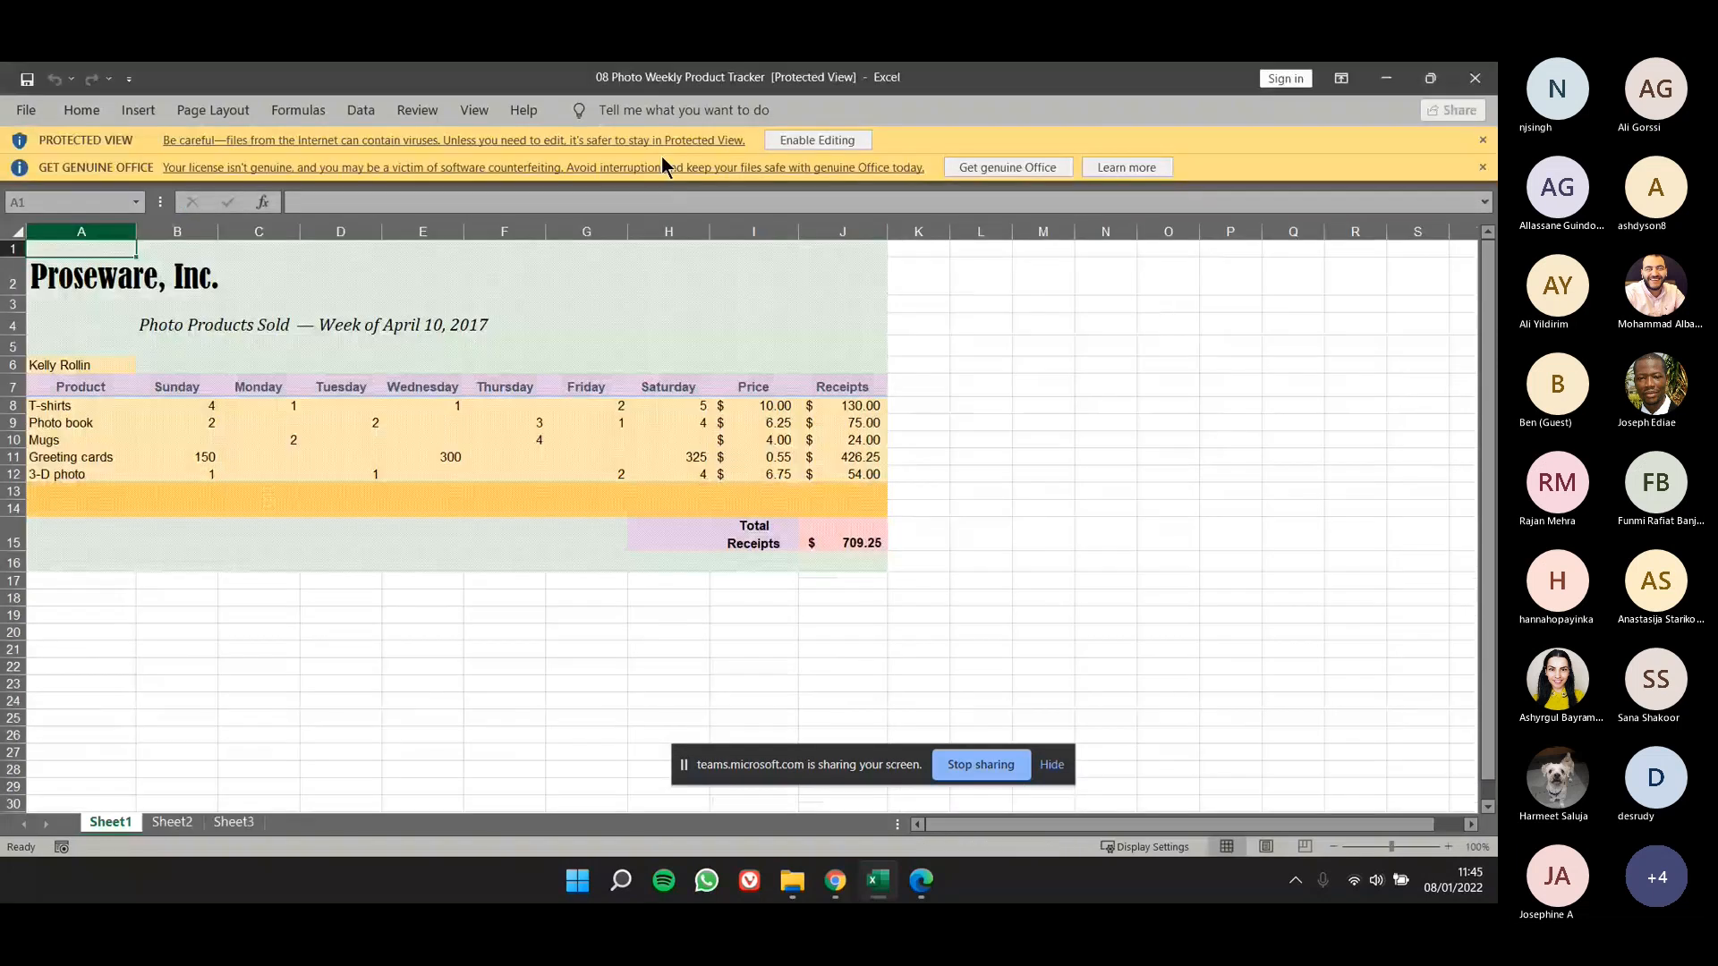
- Reopen the 08 Spa Services workbook and dismiss the licence notice
{"action": "left_click", "coordinate": [26, 110]}
{"action": "left_click", "coordinate": [281, 571]}
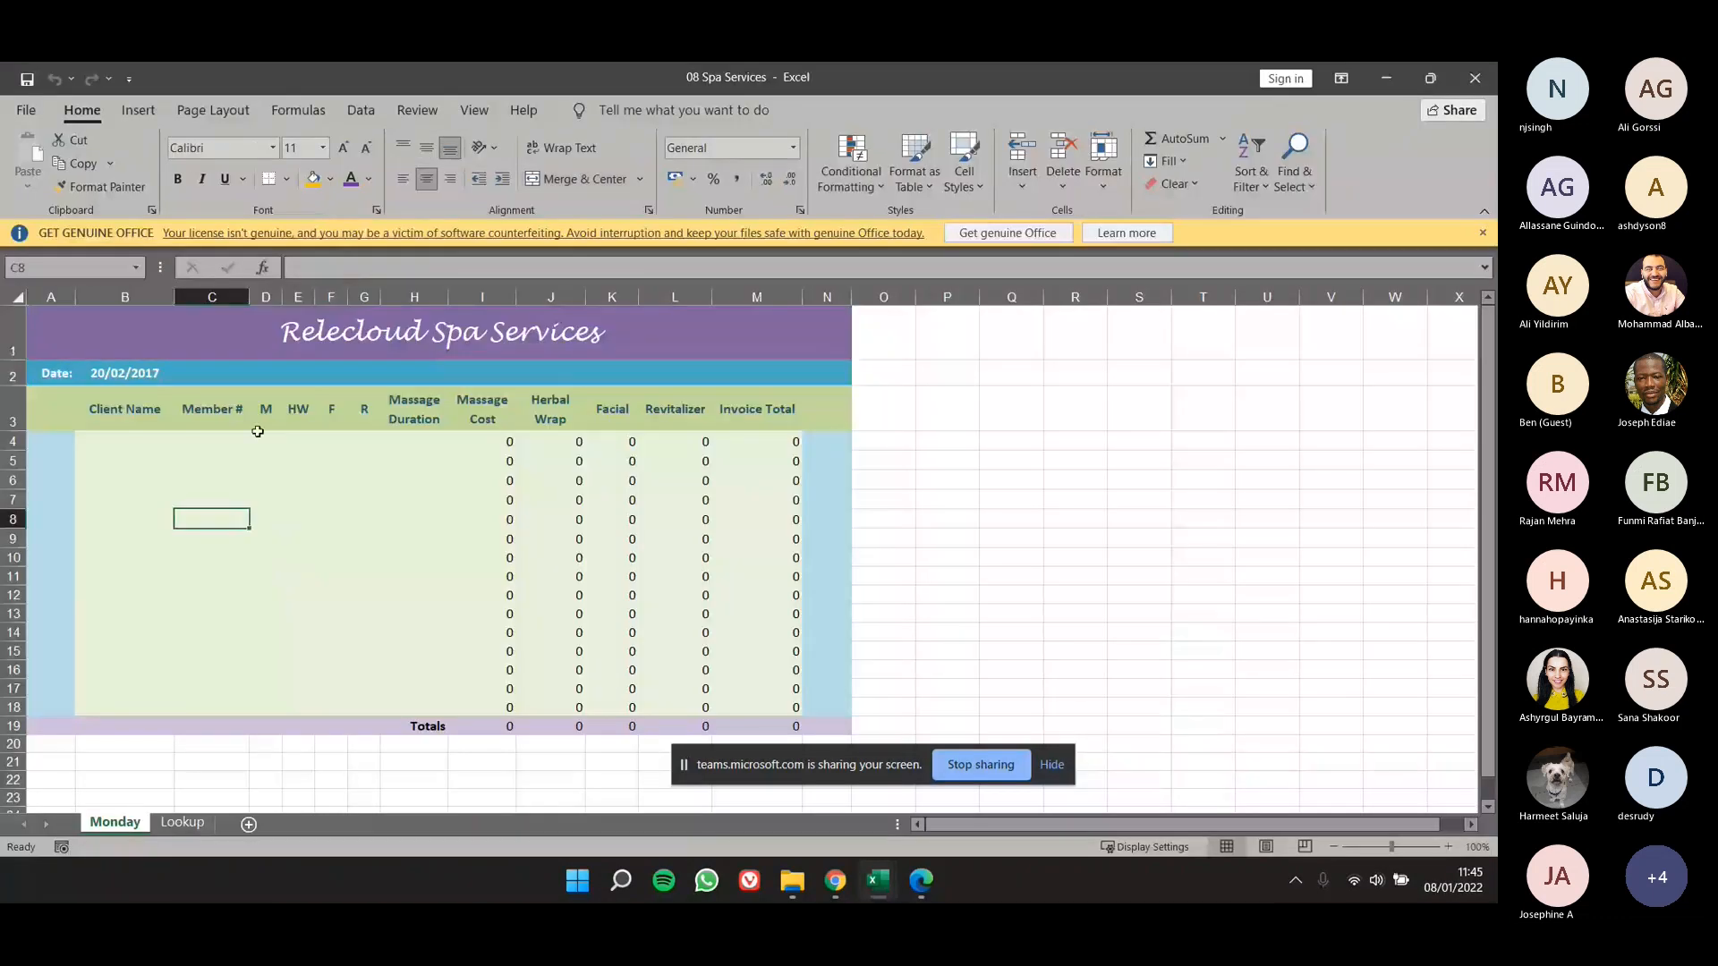
{"action": "left_click", "coordinate": [1483, 232]}
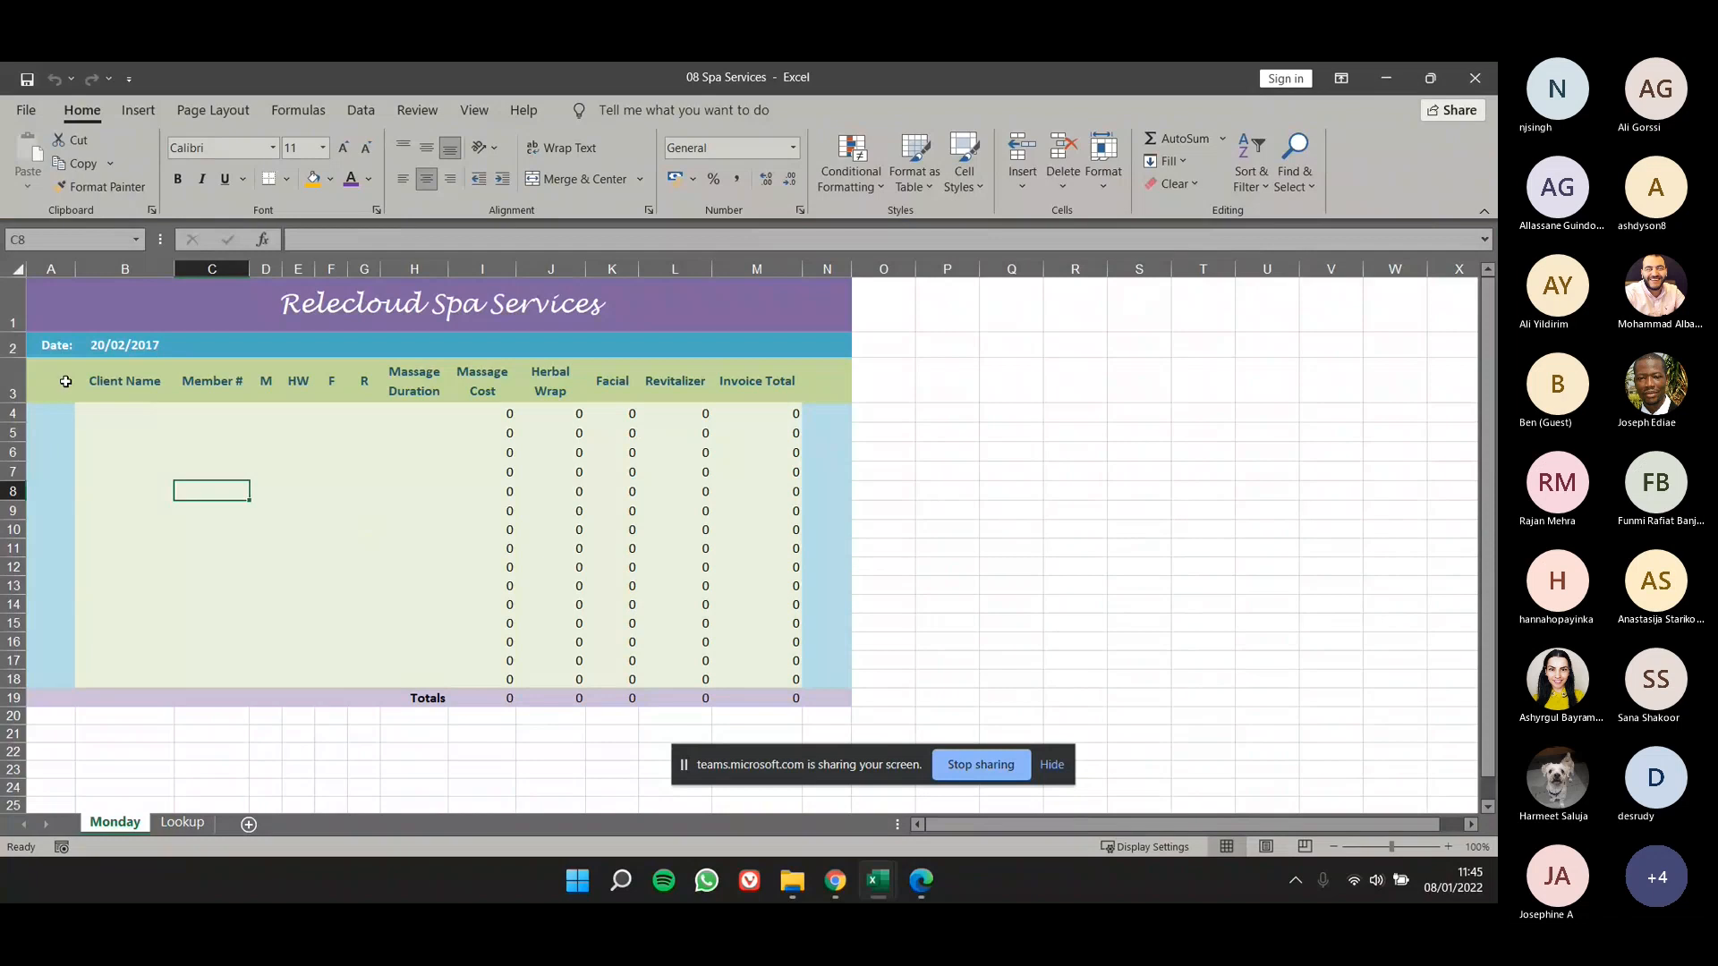
- Fill the table rows on the Monday worksheet from row 10 down to row 43, across columns A to N
{"action": "left_click_drag", "start_coordinate": [70, 376], "coordinate": [828, 383]}
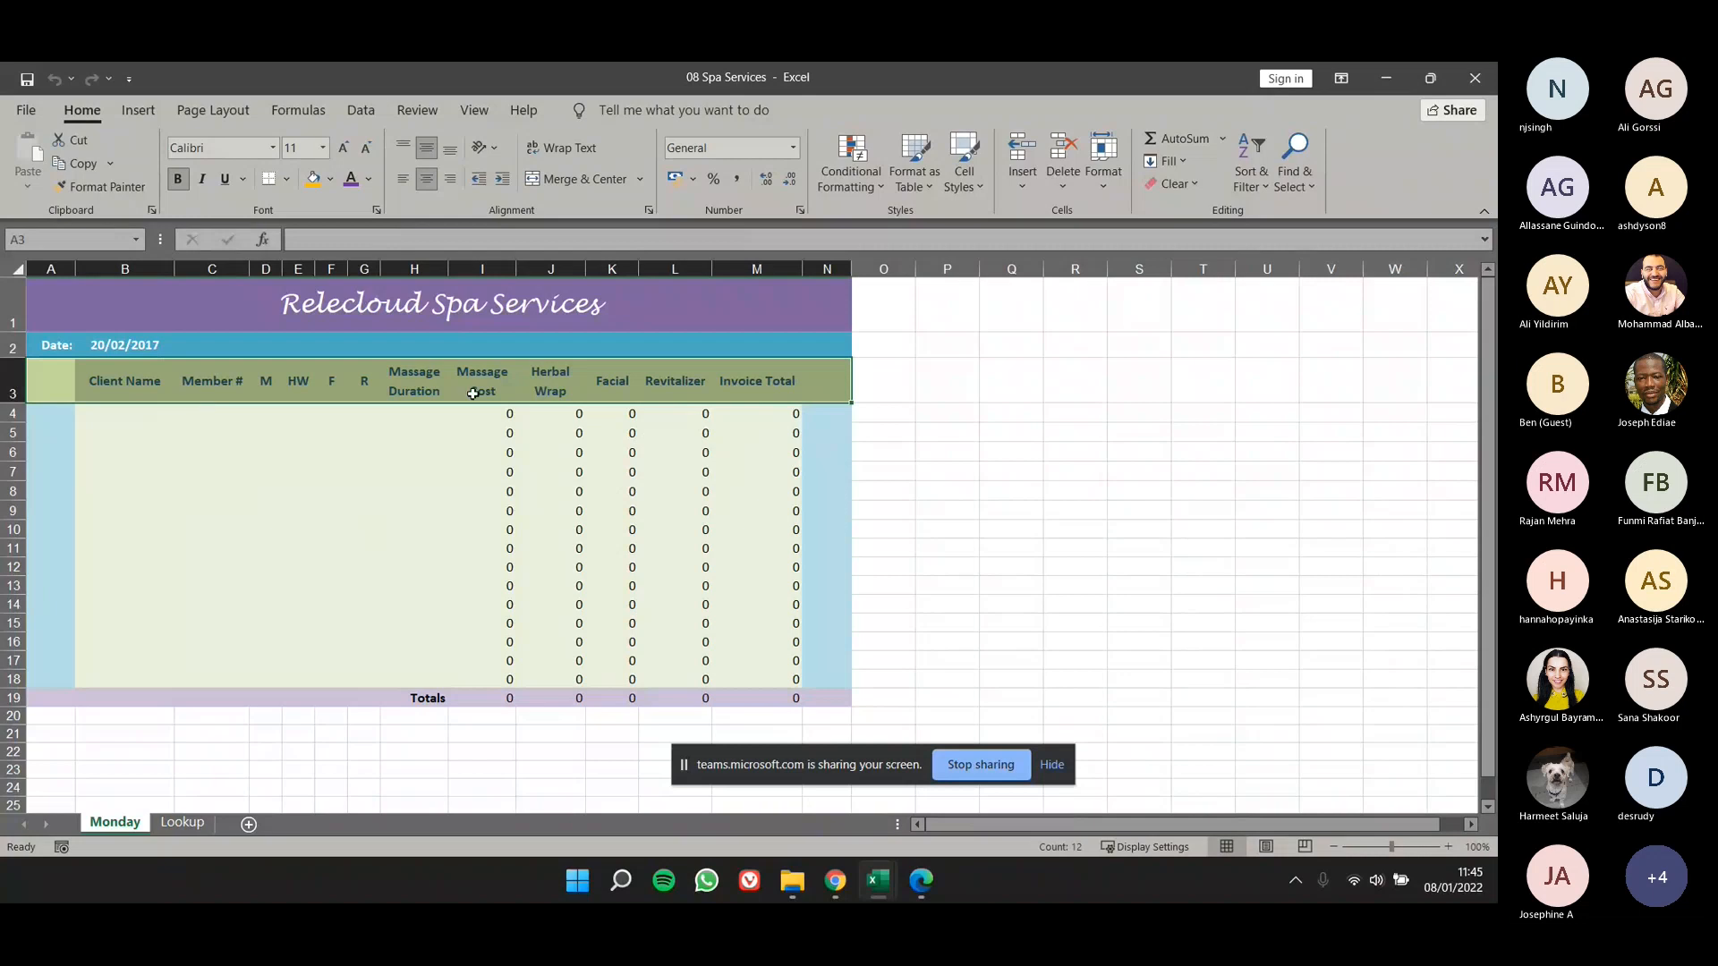
{"action": "left_click", "coordinate": [658, 382]}
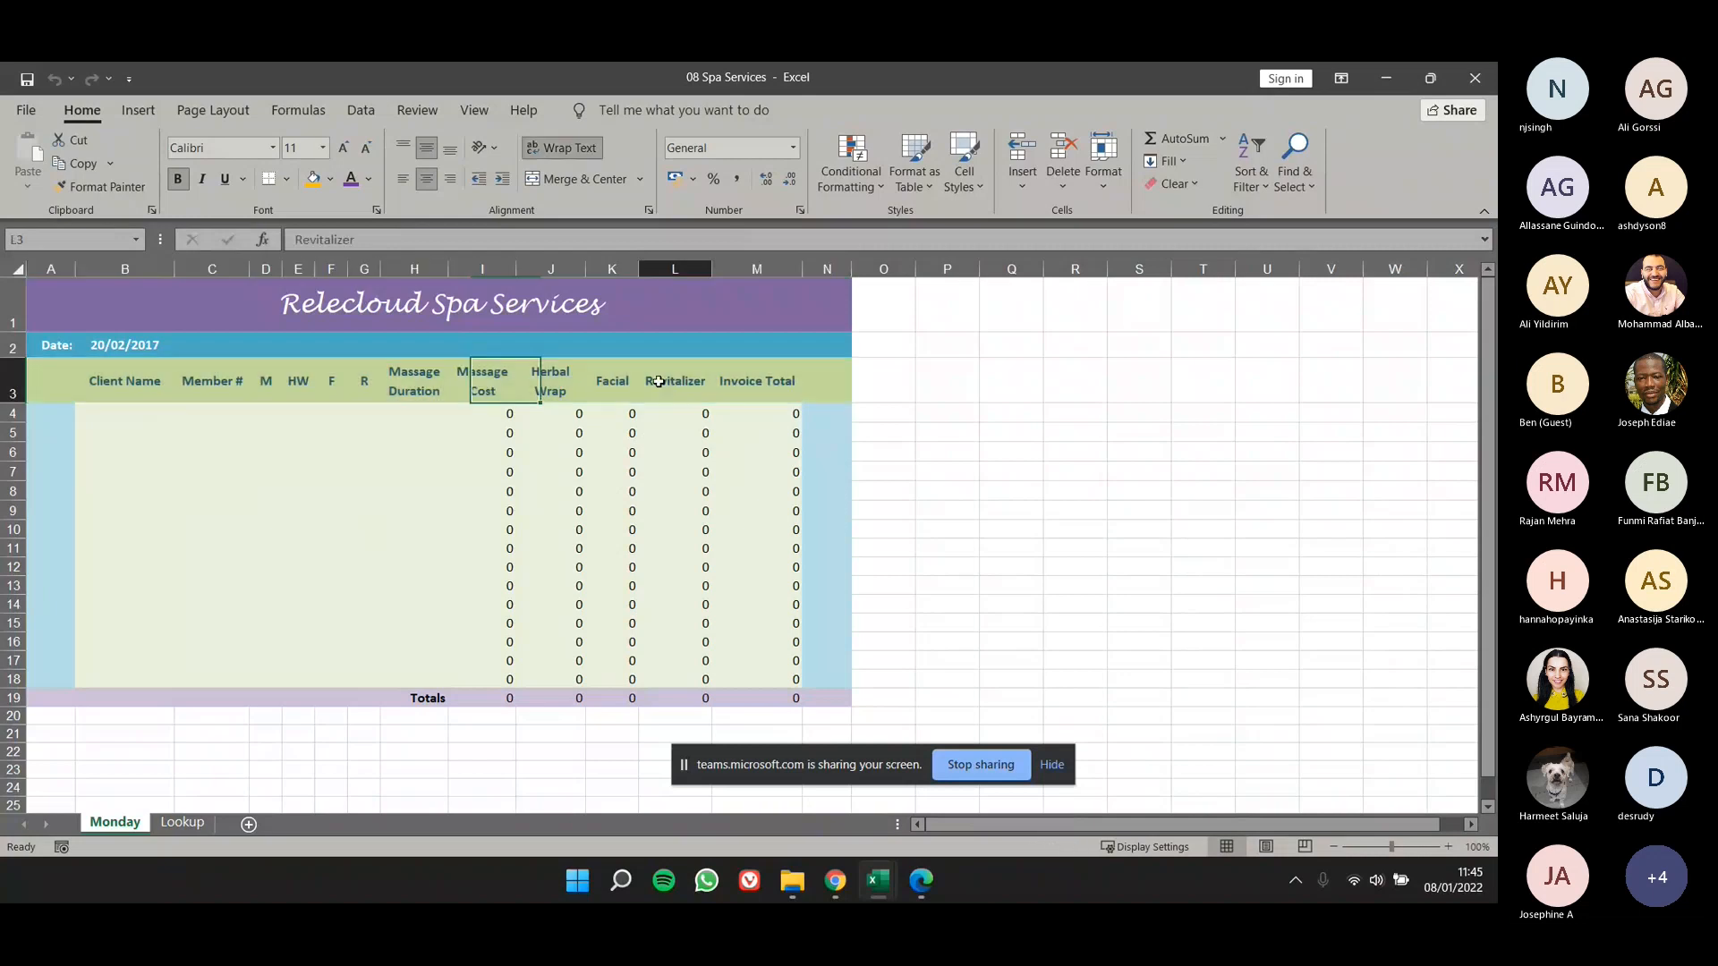
{"action": "scroll", "coordinate": [38, 383], "scroll_direction": "down", "scroll_amount": 1}
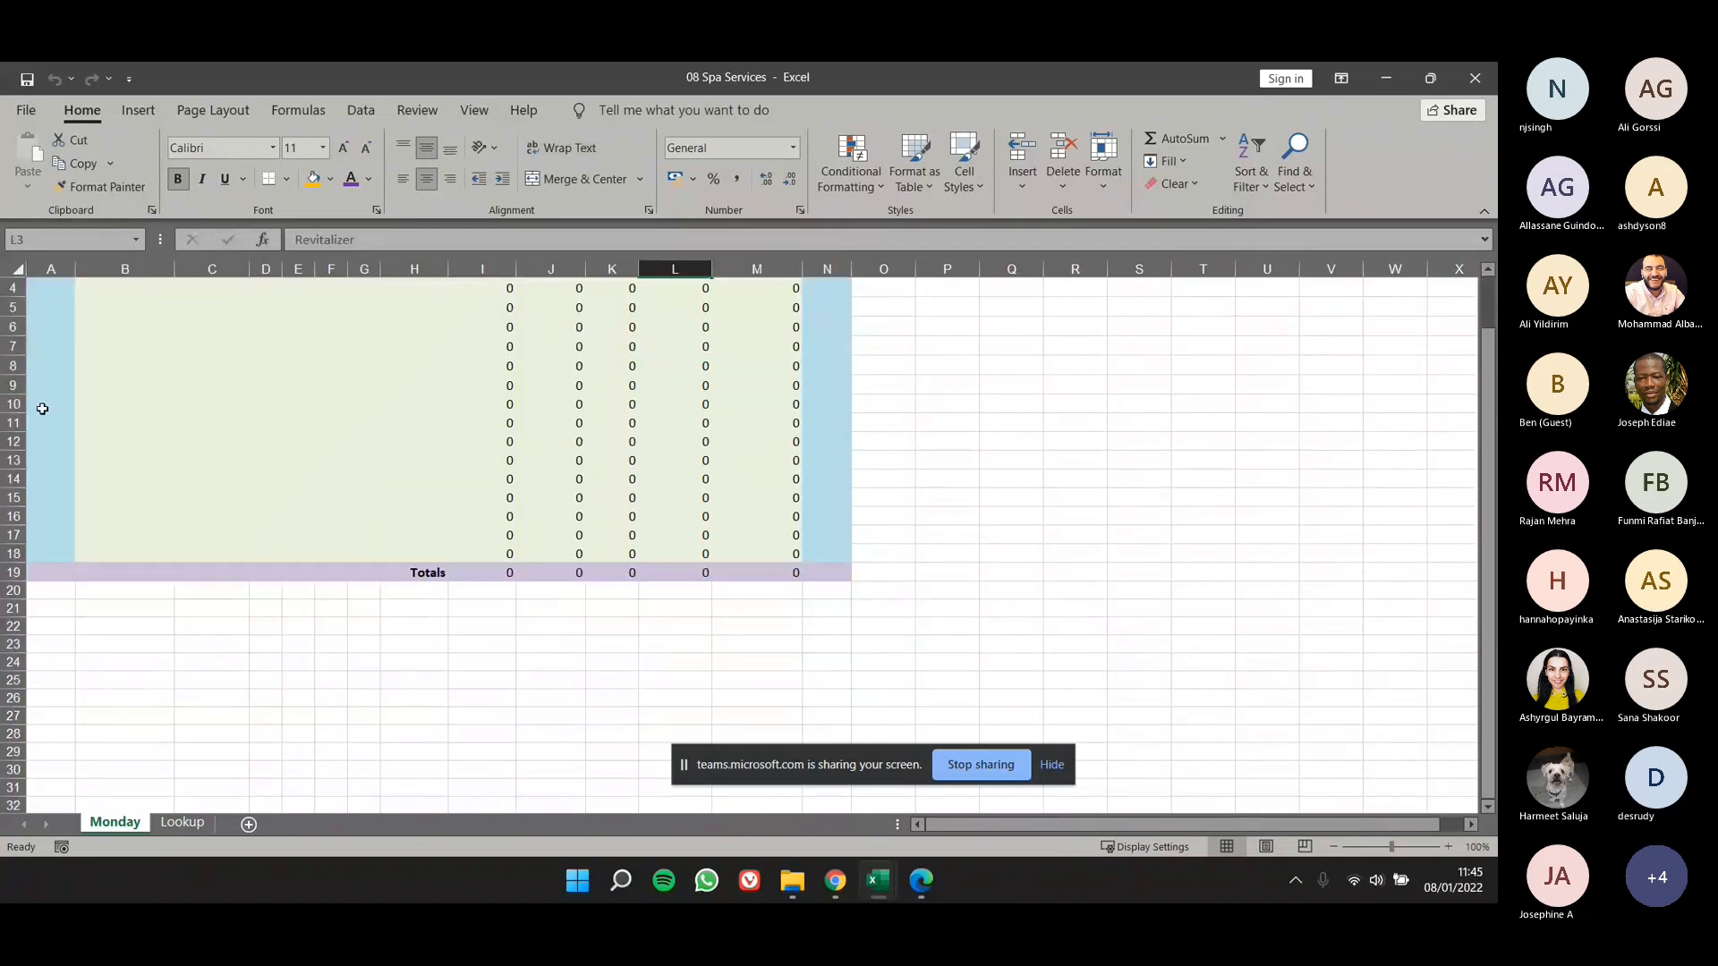
{"action": "left_click_drag", "start_coordinate": [42, 408], "coordinate": [855, 797]}
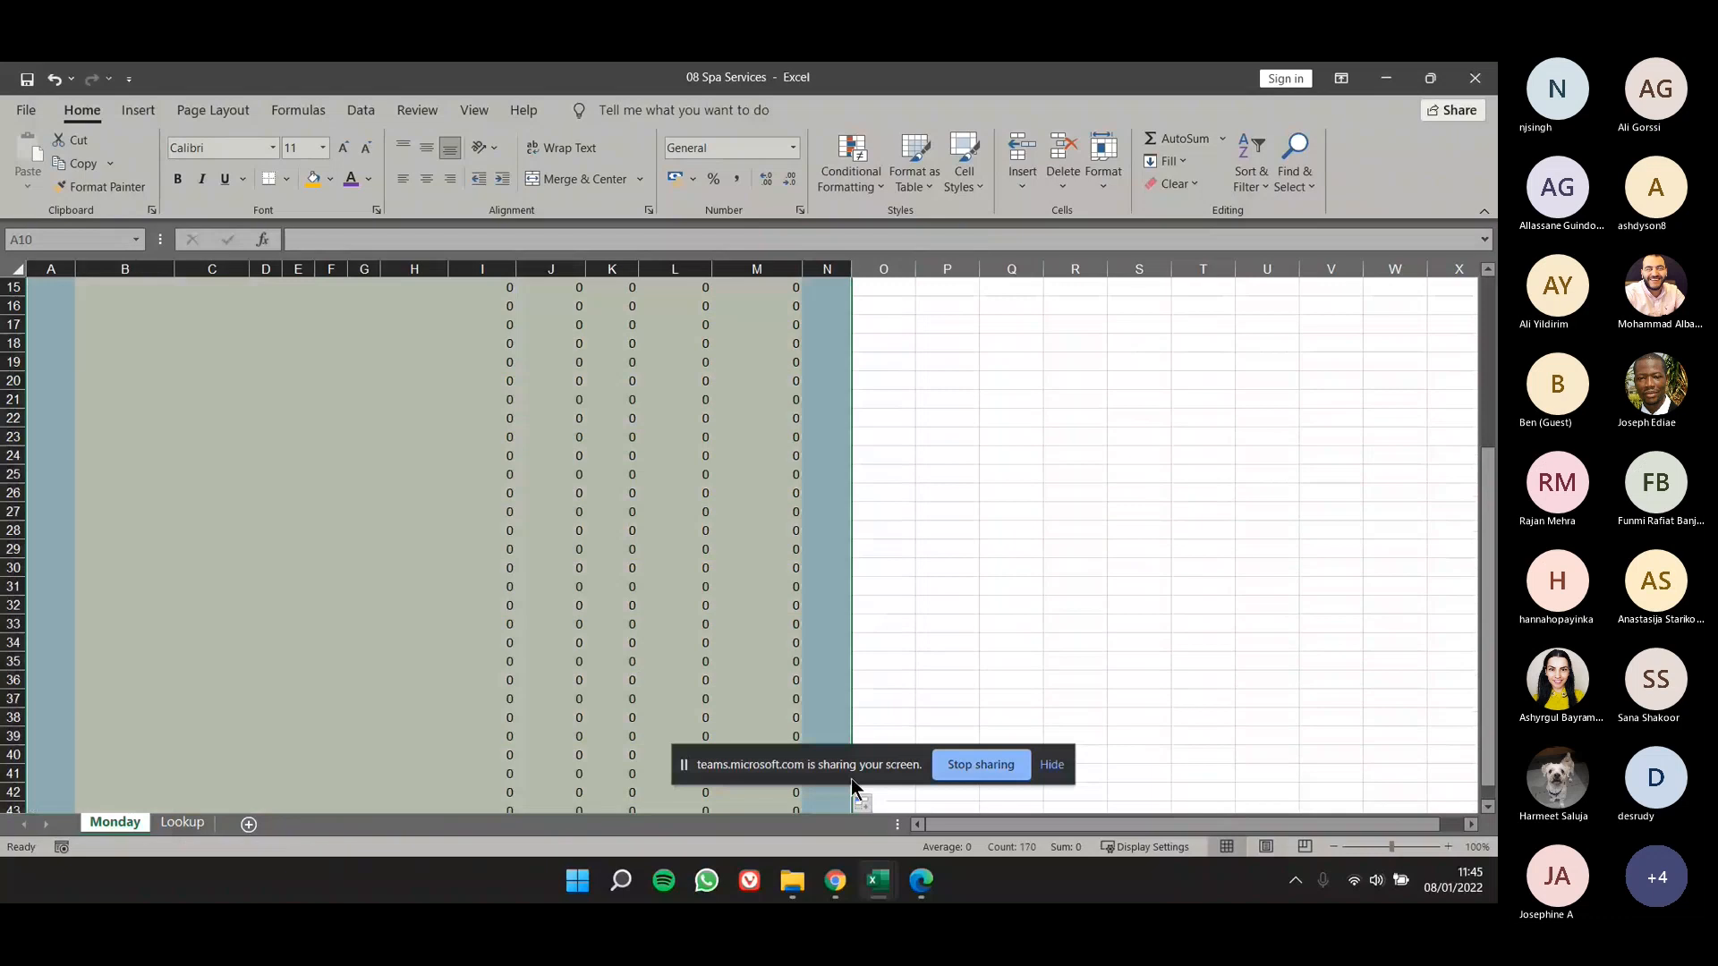
{"action": "left_click", "coordinate": [883, 586]}
- Examine whether the column headings in row 3 stay in view while browsing the extended rows of the Monday worksheet
{"action": "scroll", "coordinate": [683, 617], "scroll_direction": "up", "scroll_amount": 5}
{"action": "scroll", "coordinate": [682, 618], "scroll_direction": "down", "scroll_amount": 2}
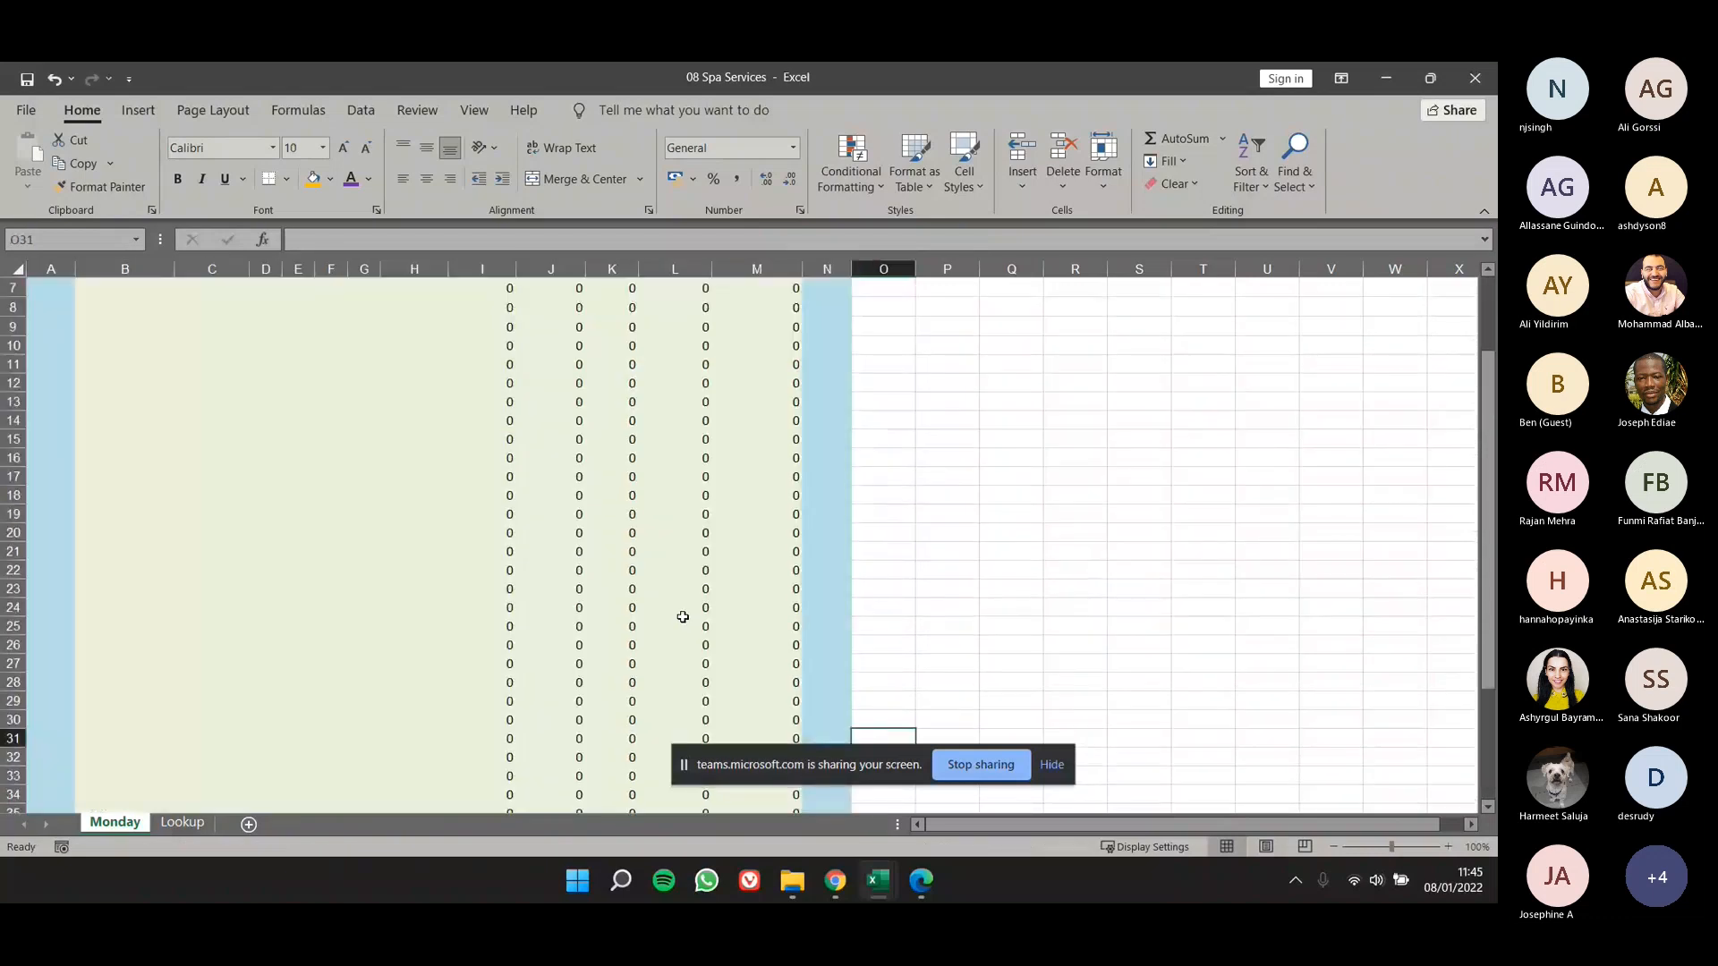
{"action": "scroll", "coordinate": [681, 616], "scroll_direction": "down", "scroll_amount": 5}
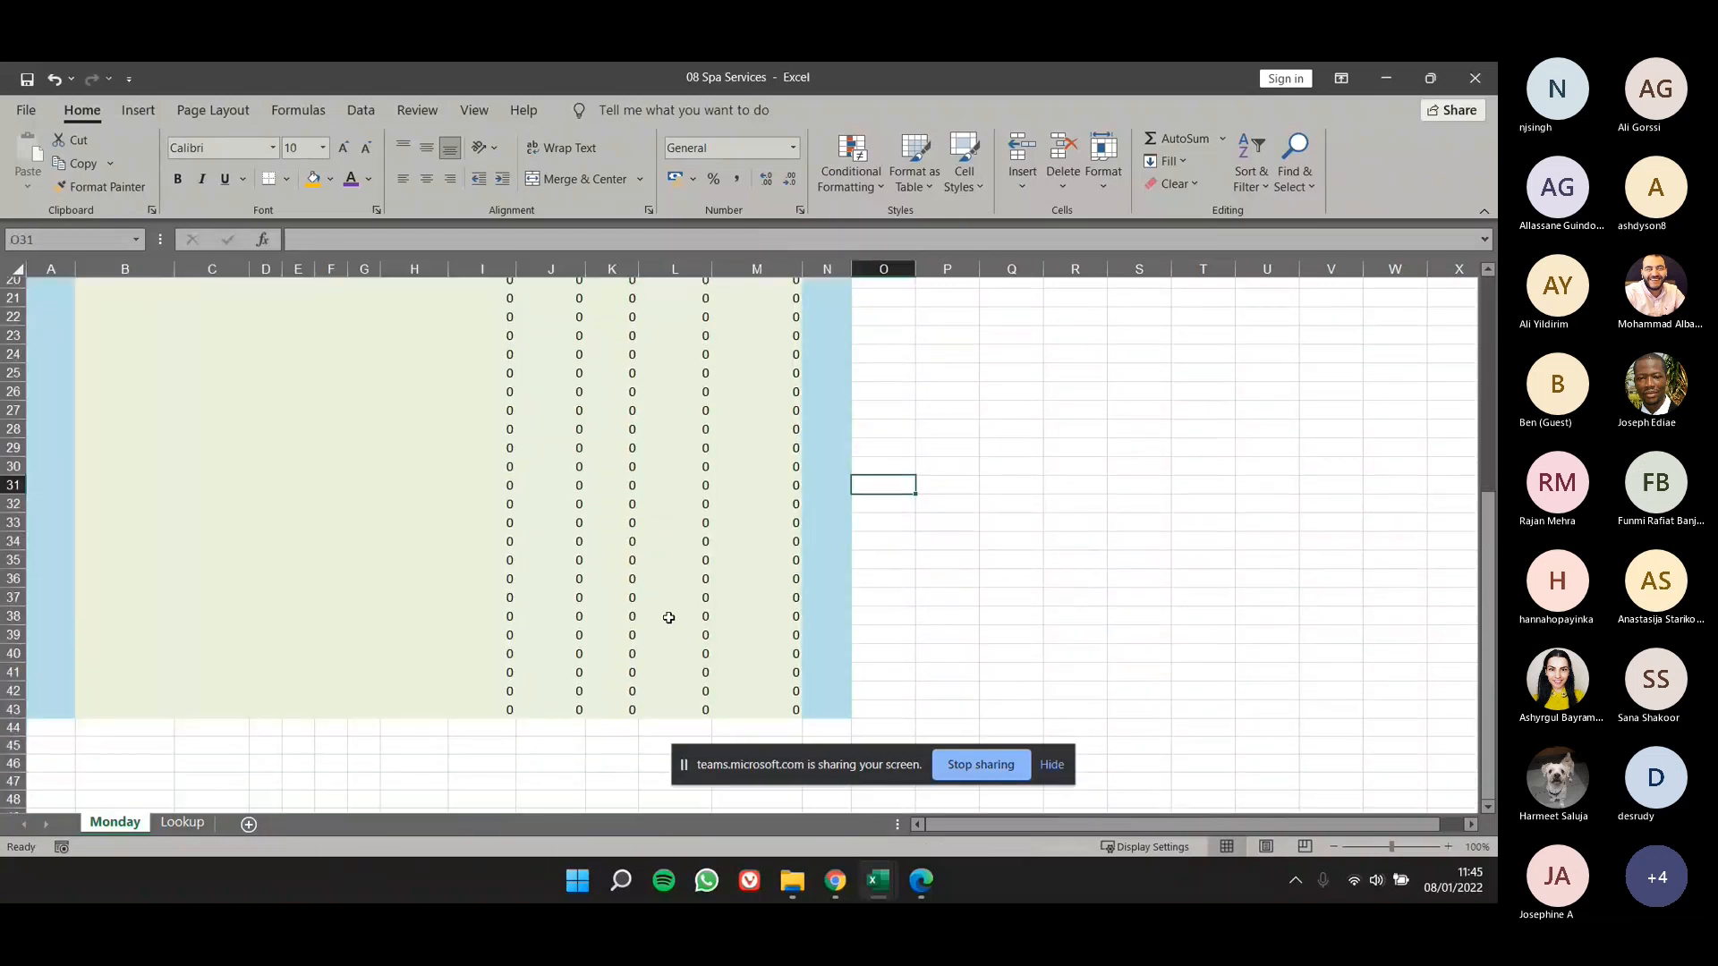
{"action": "scroll", "coordinate": [669, 618], "scroll_direction": "up", "scroll_amount": 7}
{"action": "scroll", "coordinate": [668, 617], "scroll_direction": "down", "scroll_amount": 2}
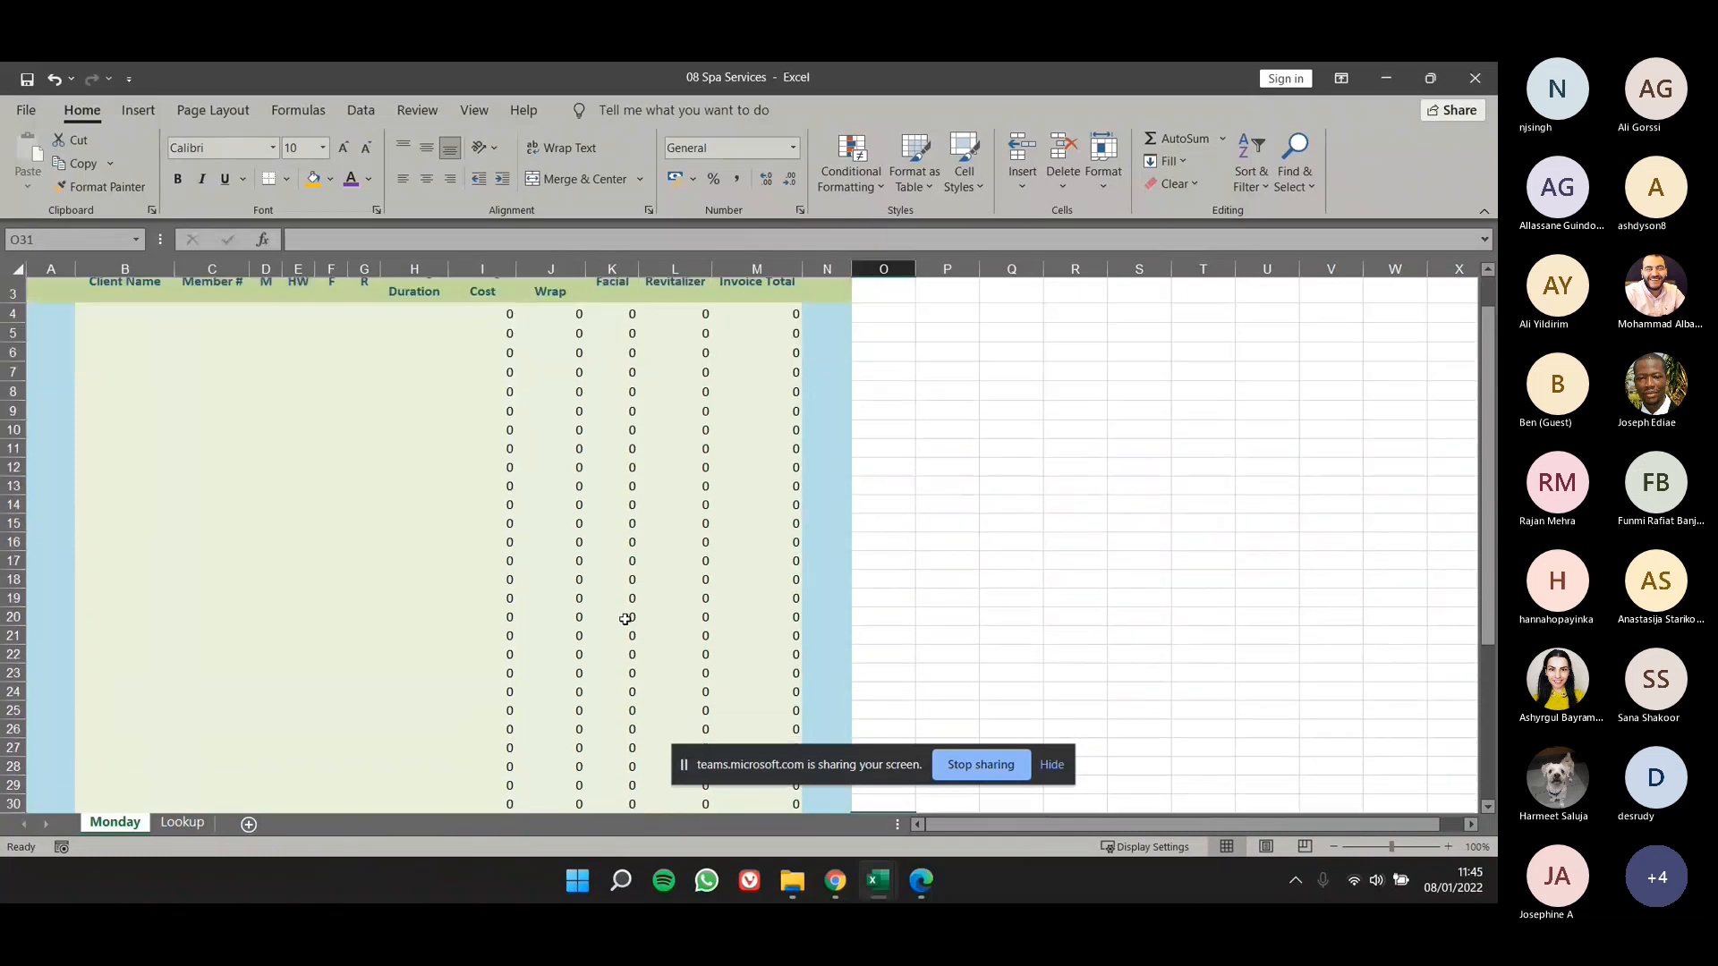
{"action": "scroll", "coordinate": [635, 579], "scroll_direction": "up", "scroll_amount": 2}
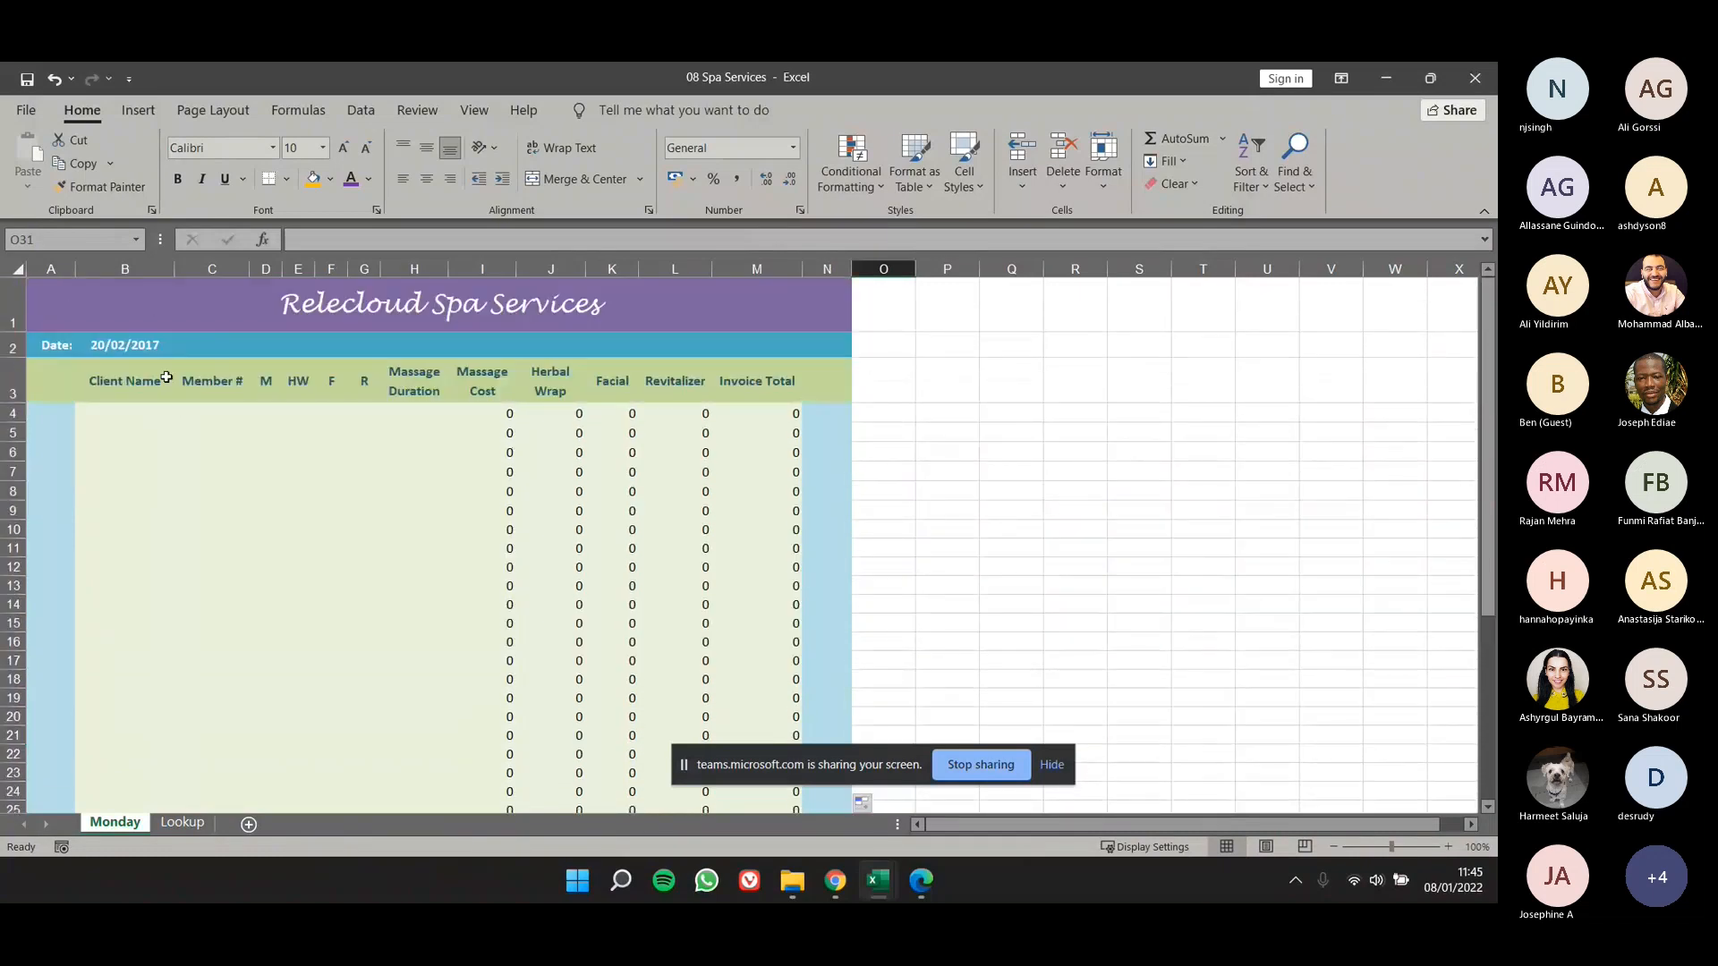
{"action": "left_click_drag", "start_coordinate": [150, 382], "coordinate": [425, 389]}
{"action": "left_click", "coordinate": [761, 385]}
{"action": "left_click", "coordinate": [835, 382]}
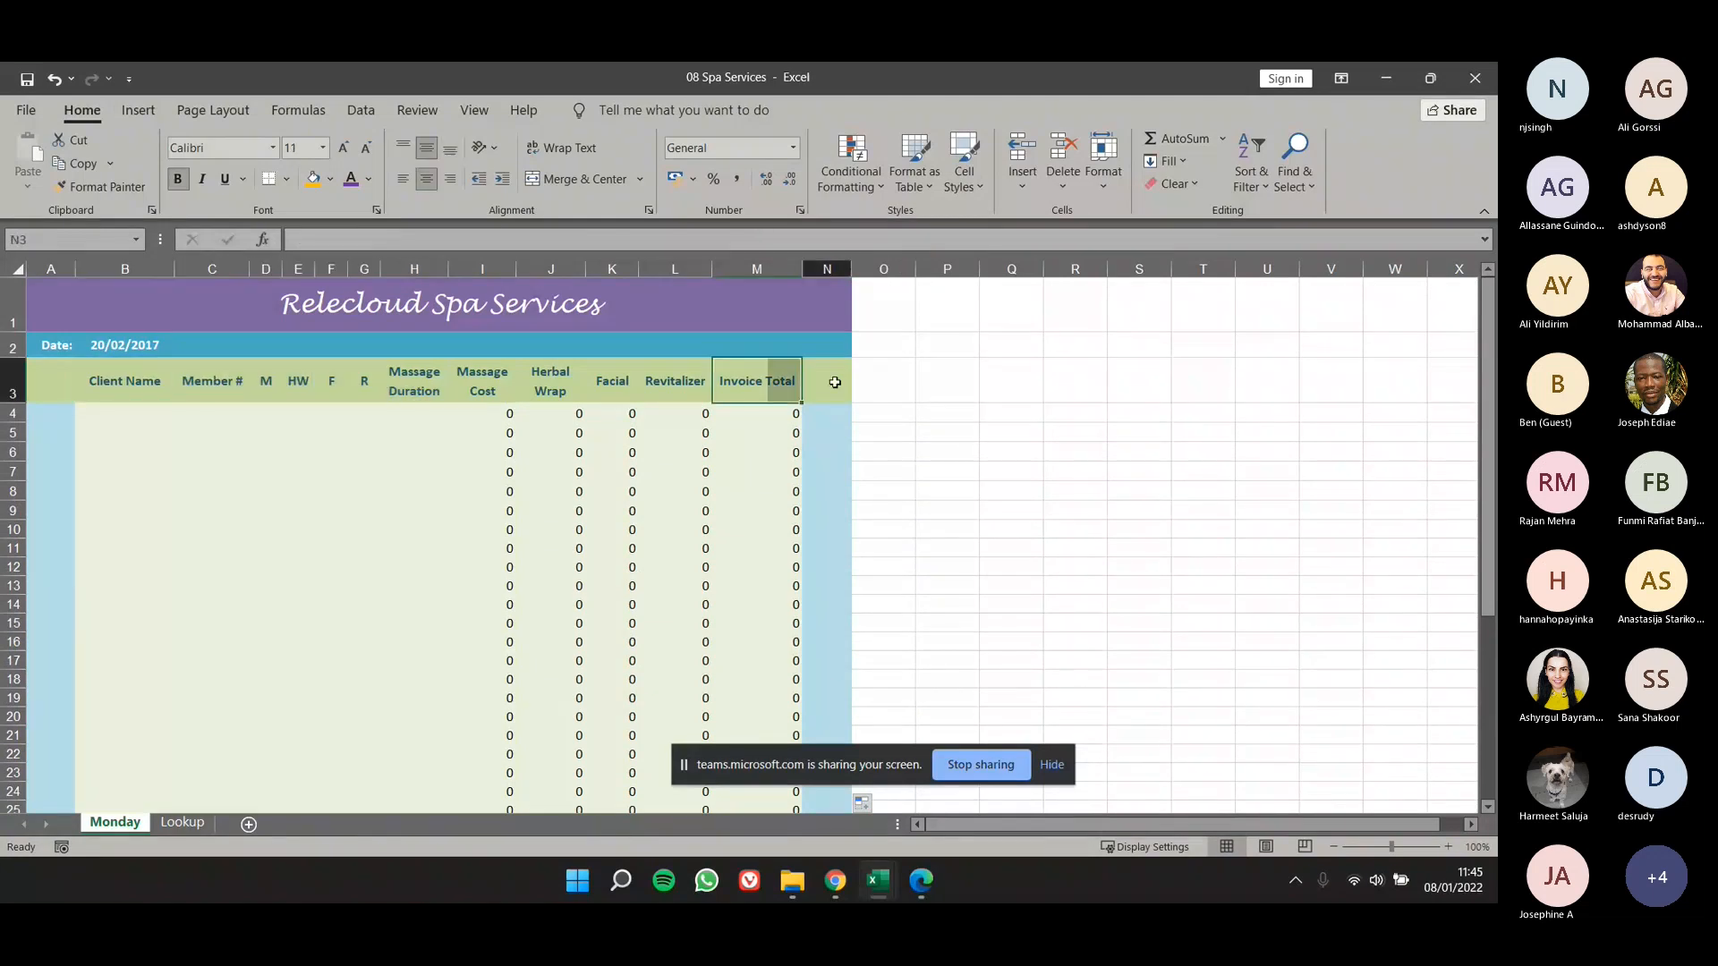
{"action": "scroll", "coordinate": [150, 478], "scroll_direction": "down", "scroll_amount": 3}
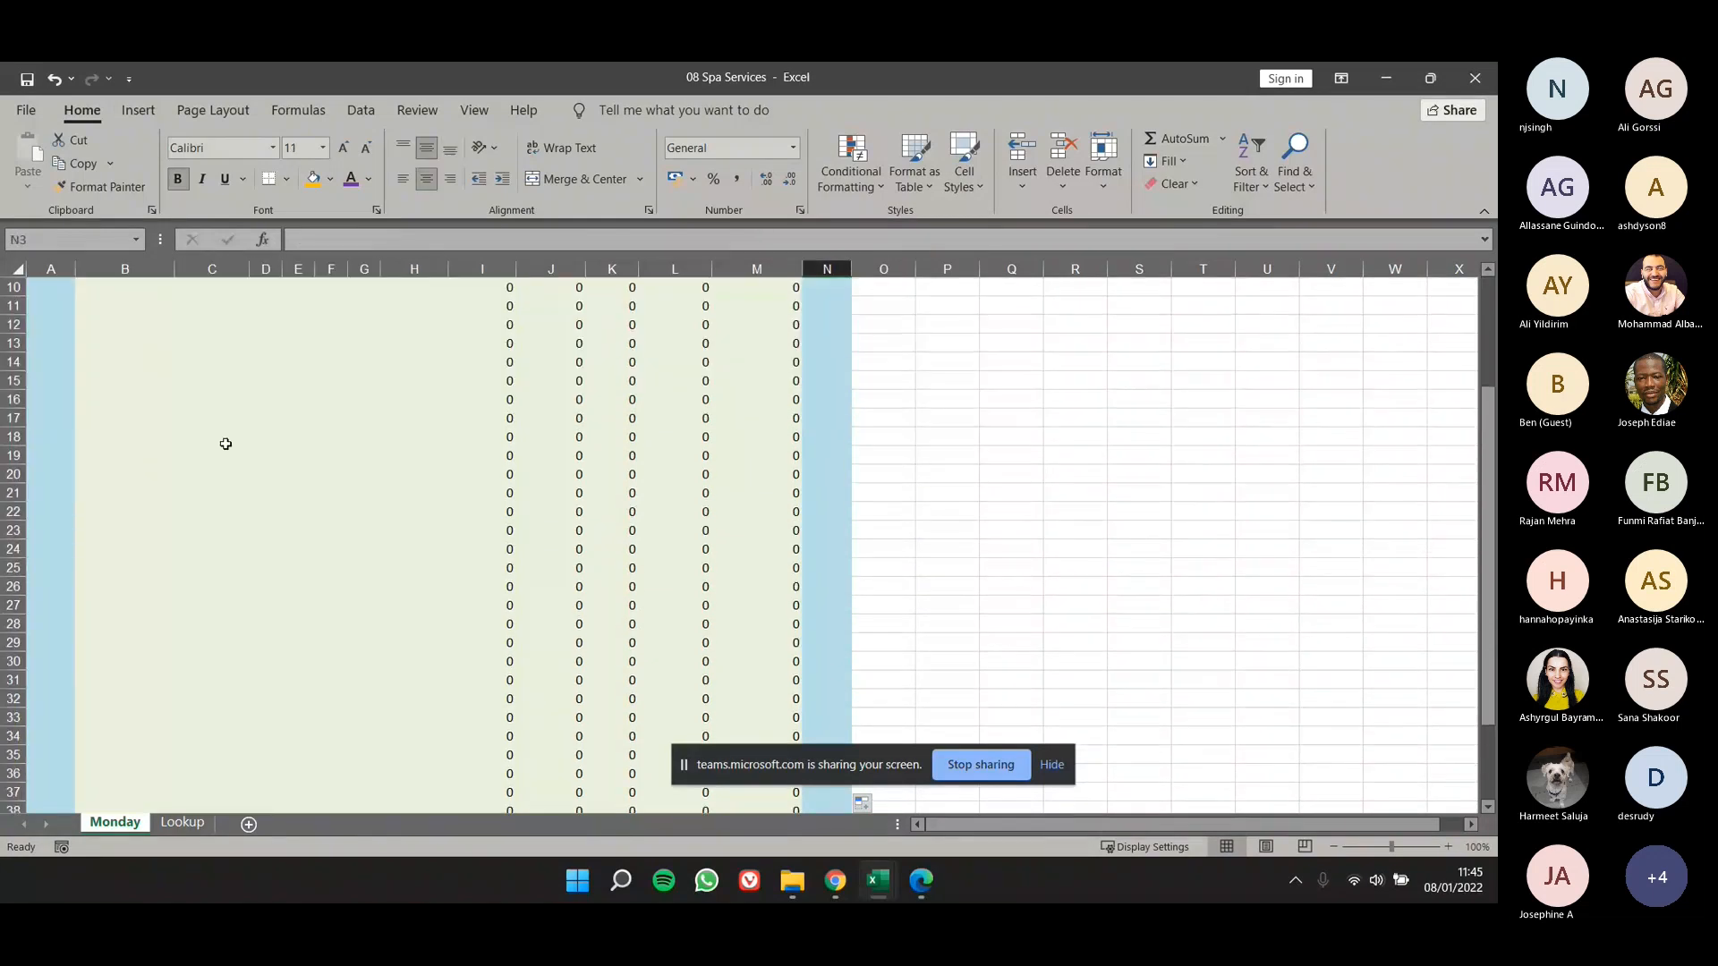
{"action": "left_click", "coordinate": [364, 453]}
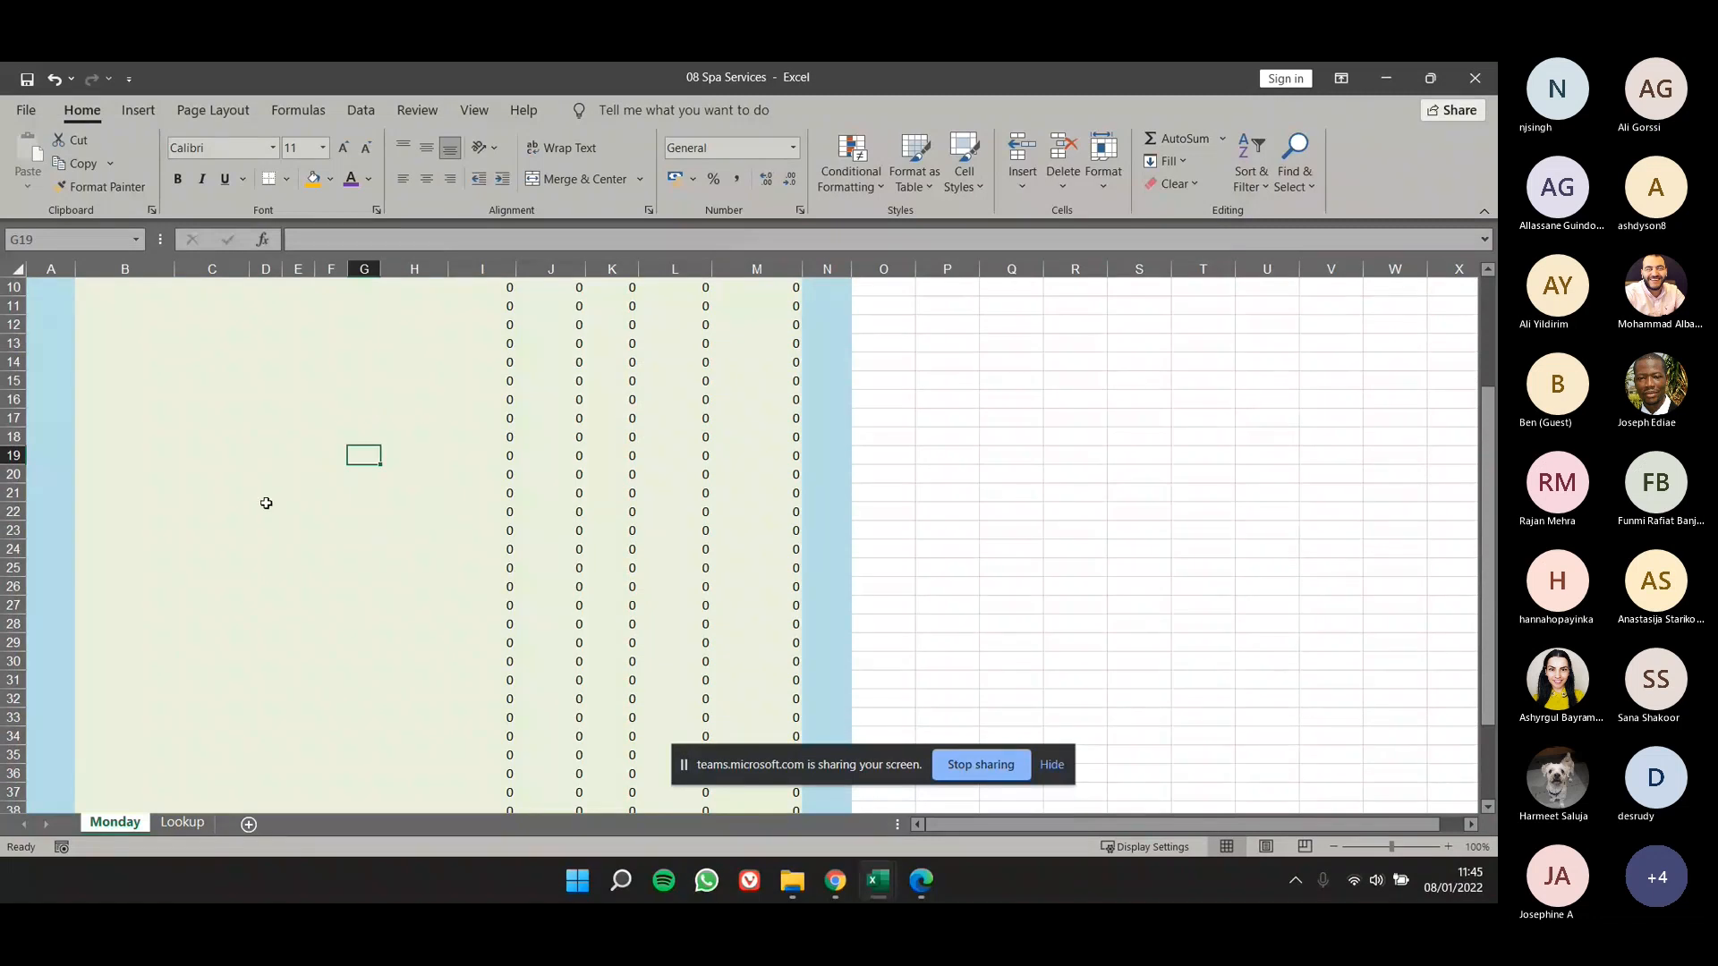
{"action": "scroll", "coordinate": [266, 503], "scroll_direction": "up", "scroll_amount": 3}
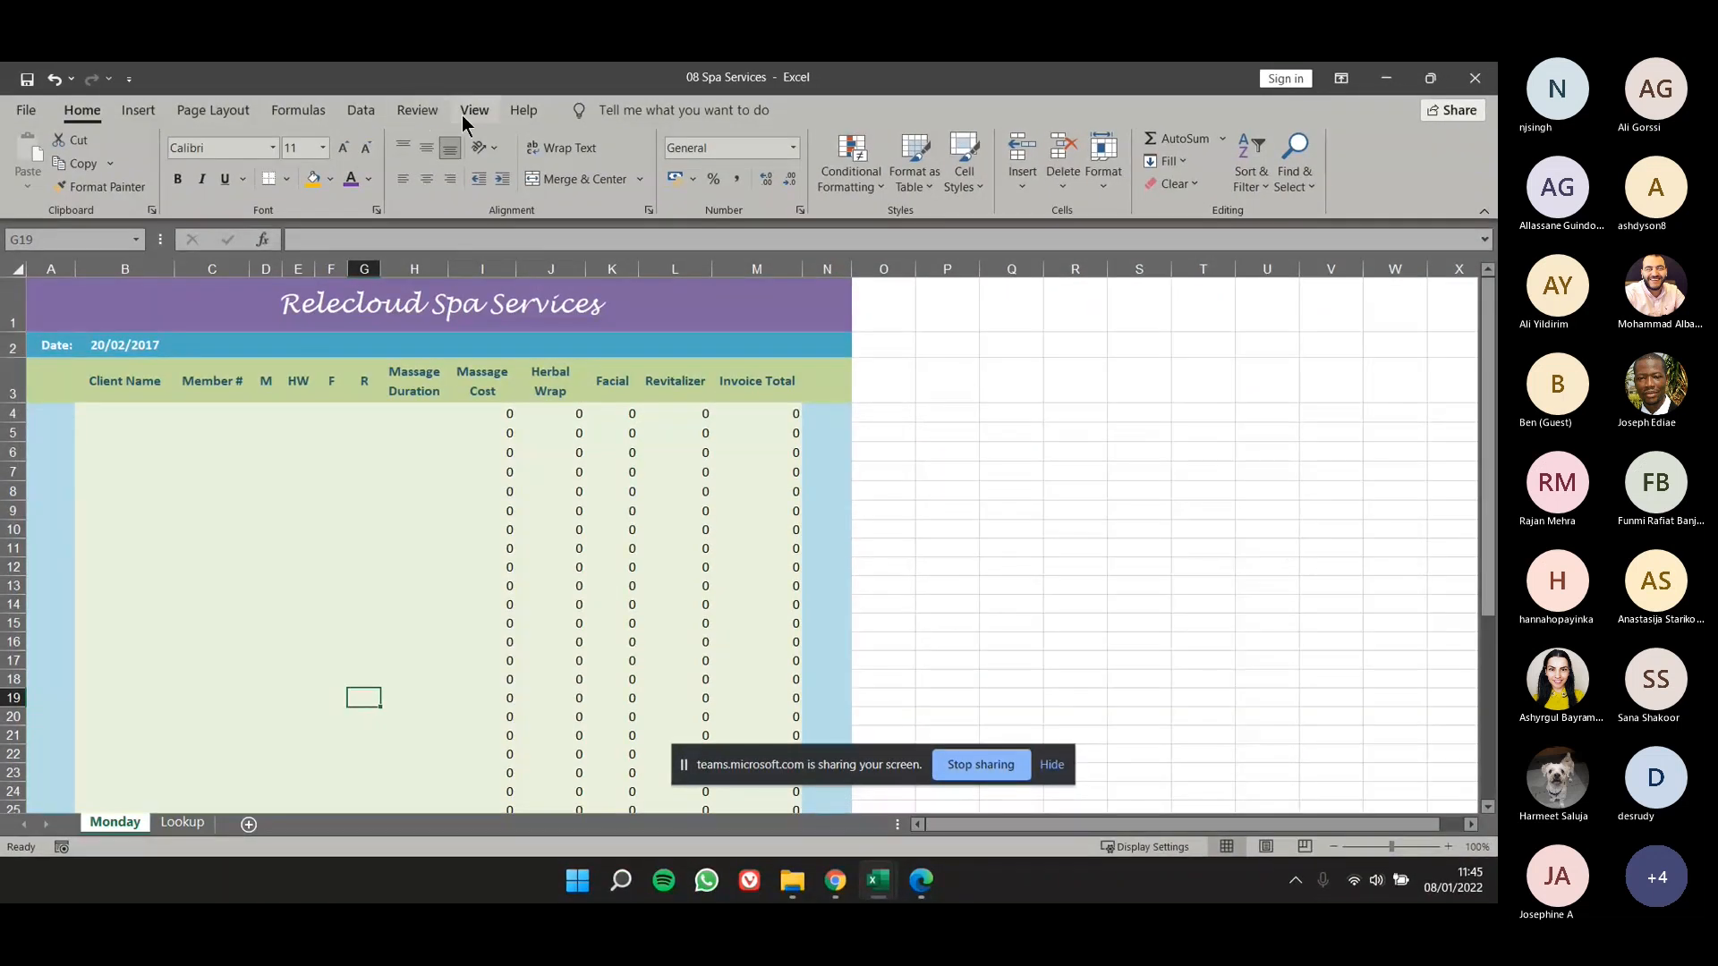
- Freeze the panes above row 4 on the Monday worksheet to lock the title, date and heading rows
{"action": "left_click", "coordinate": [463, 117]}
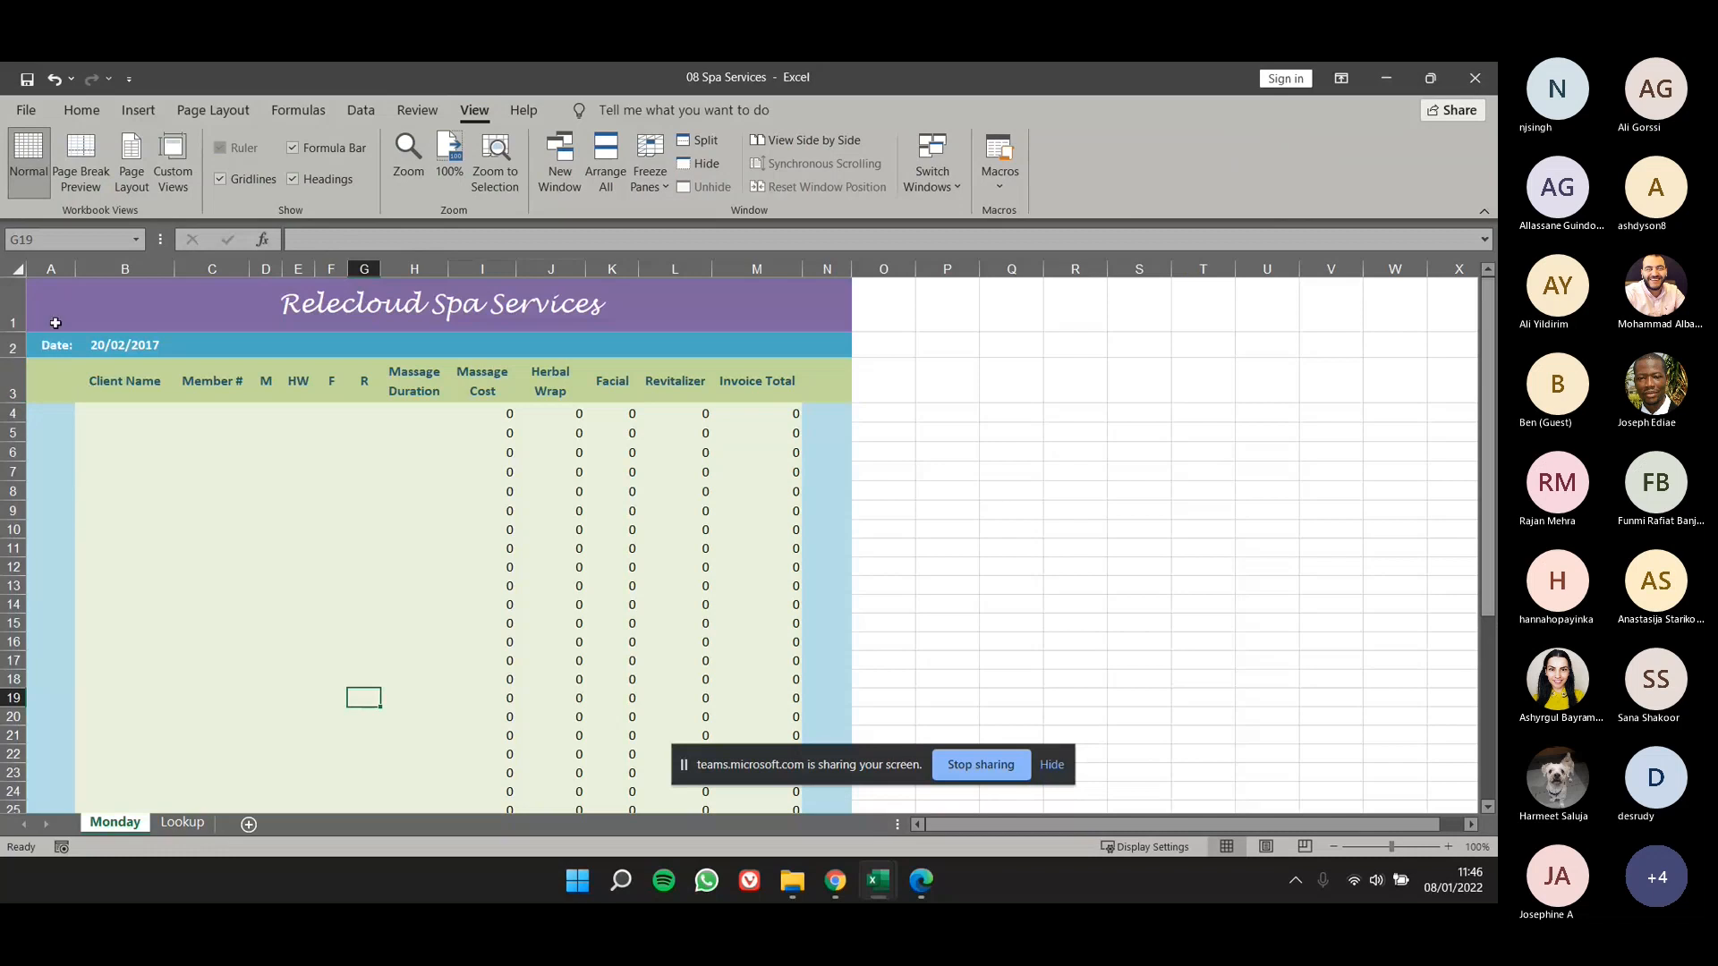
{"action": "left_click_drag", "start_coordinate": [55, 323], "coordinate": [54, 378]}
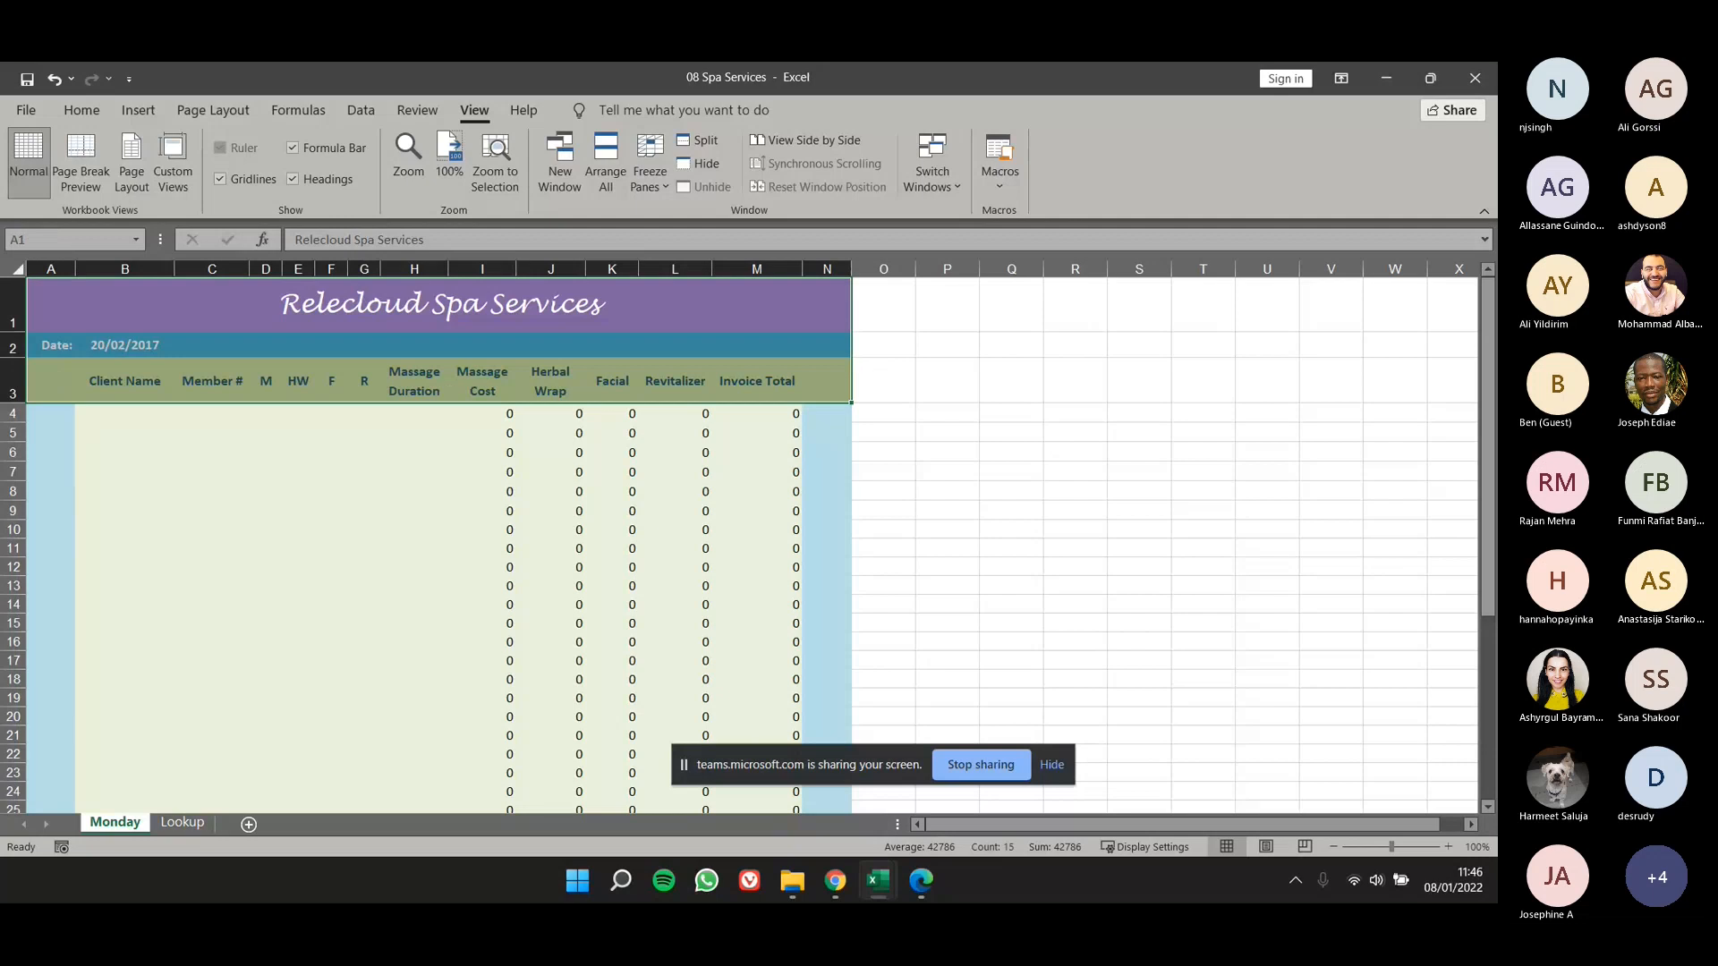
{"action": "left_click", "coordinate": [12, 414]}
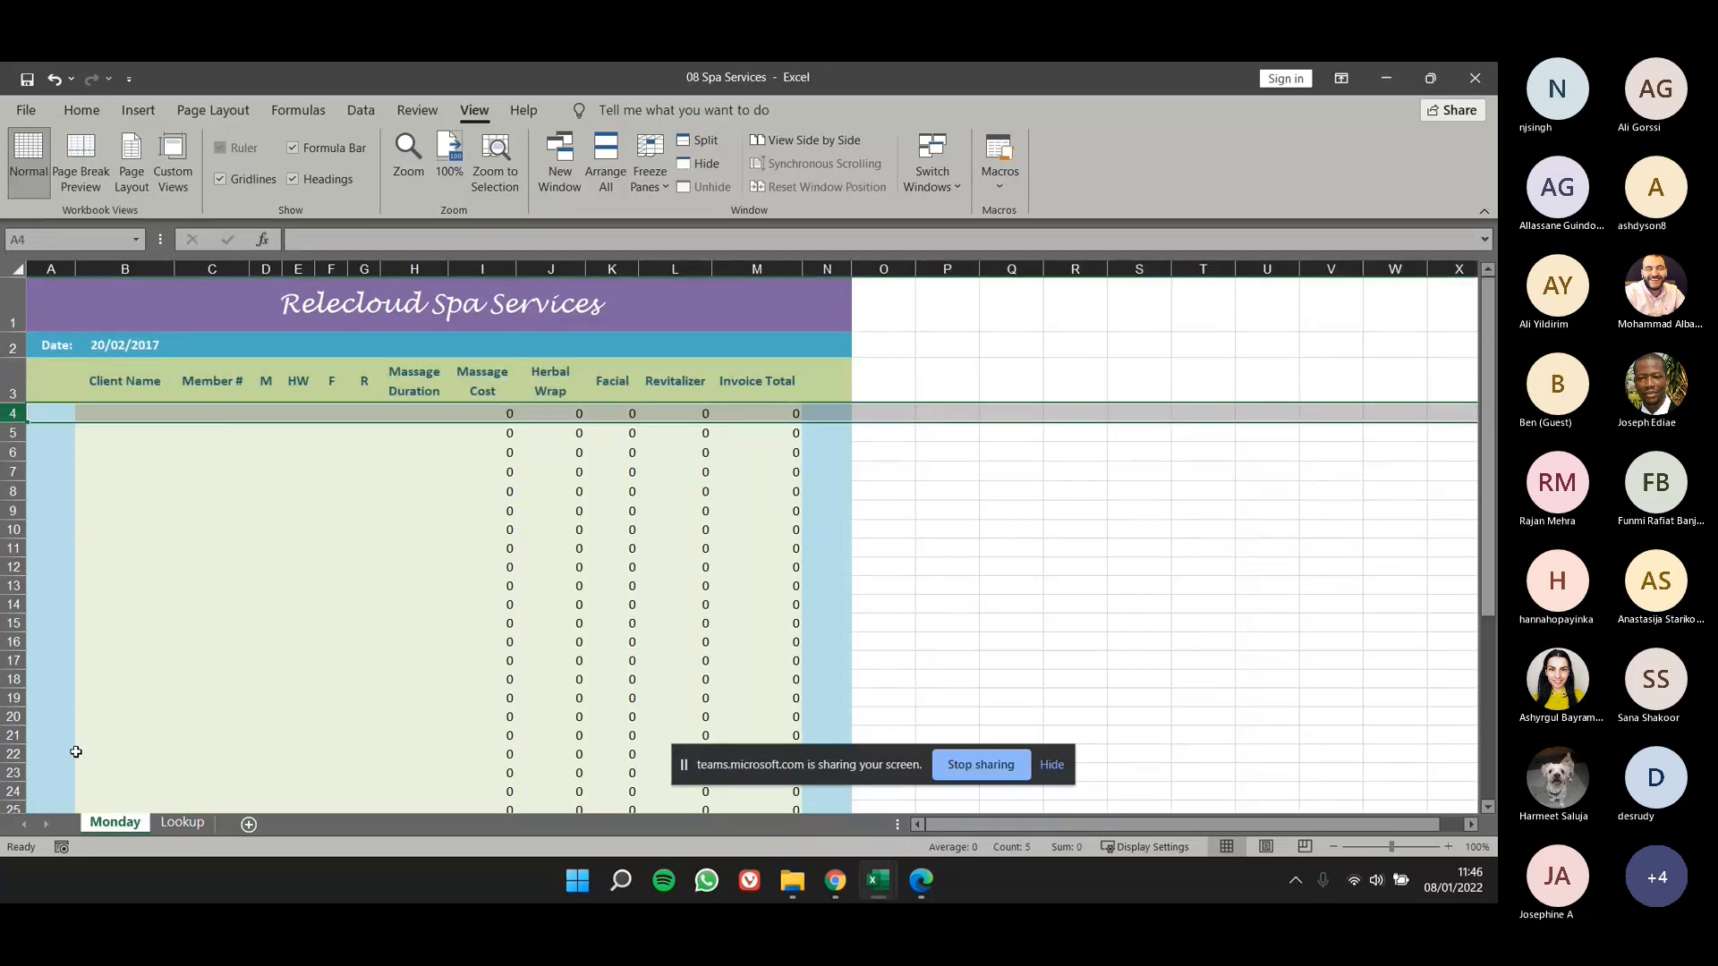
{"action": "left_click", "coordinate": [657, 183]}
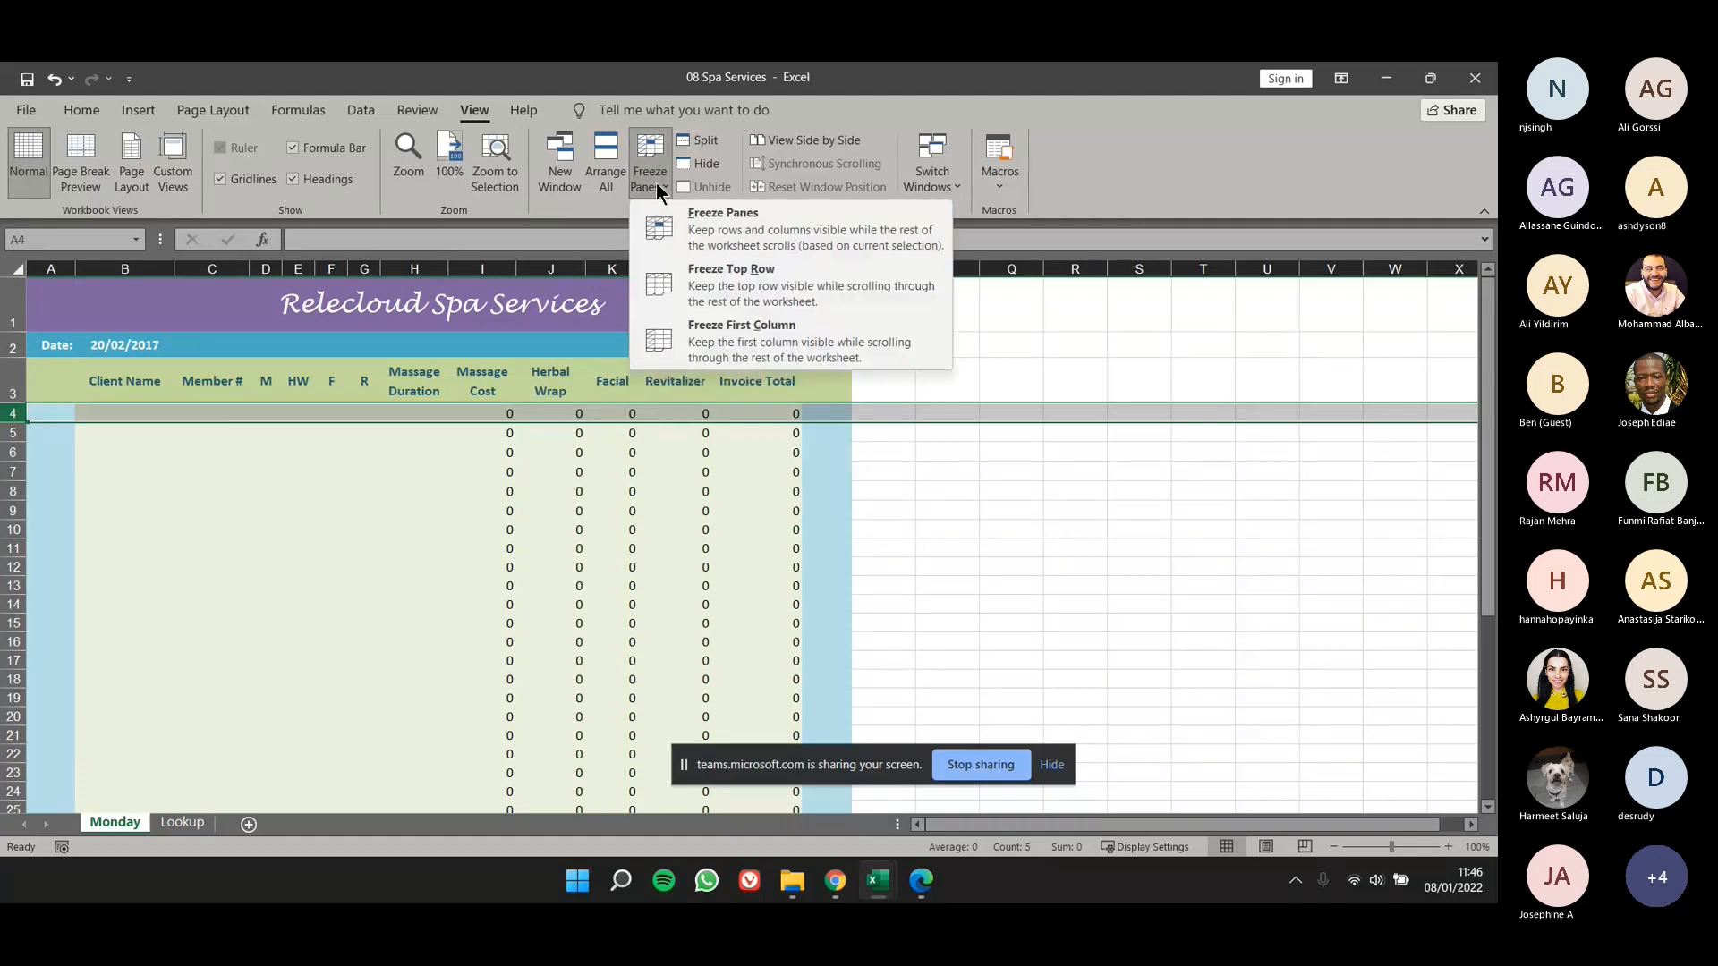
{"action": "left_click", "coordinate": [688, 235]}
{"action": "left_click", "coordinate": [551, 510]}
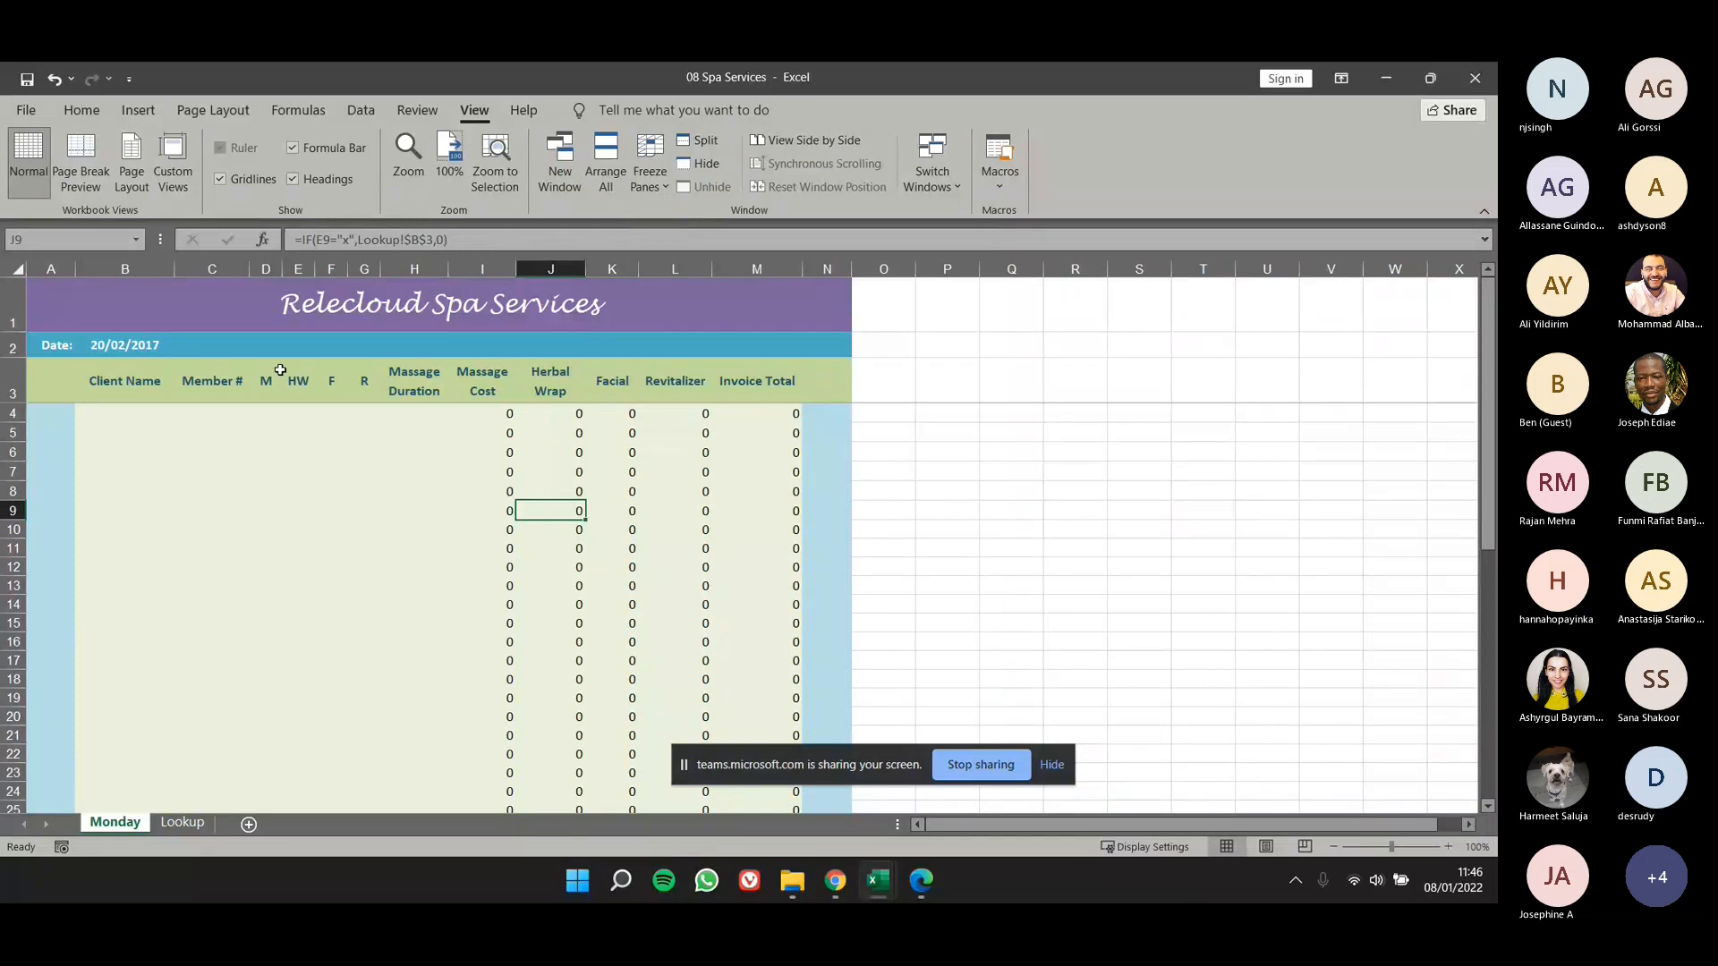
- Check how the frozen title, date and column heading rows behave while browsing the Monday worksheet down past row 43
{"action": "left_click_drag", "start_coordinate": [89, 300], "coordinate": [832, 385]}
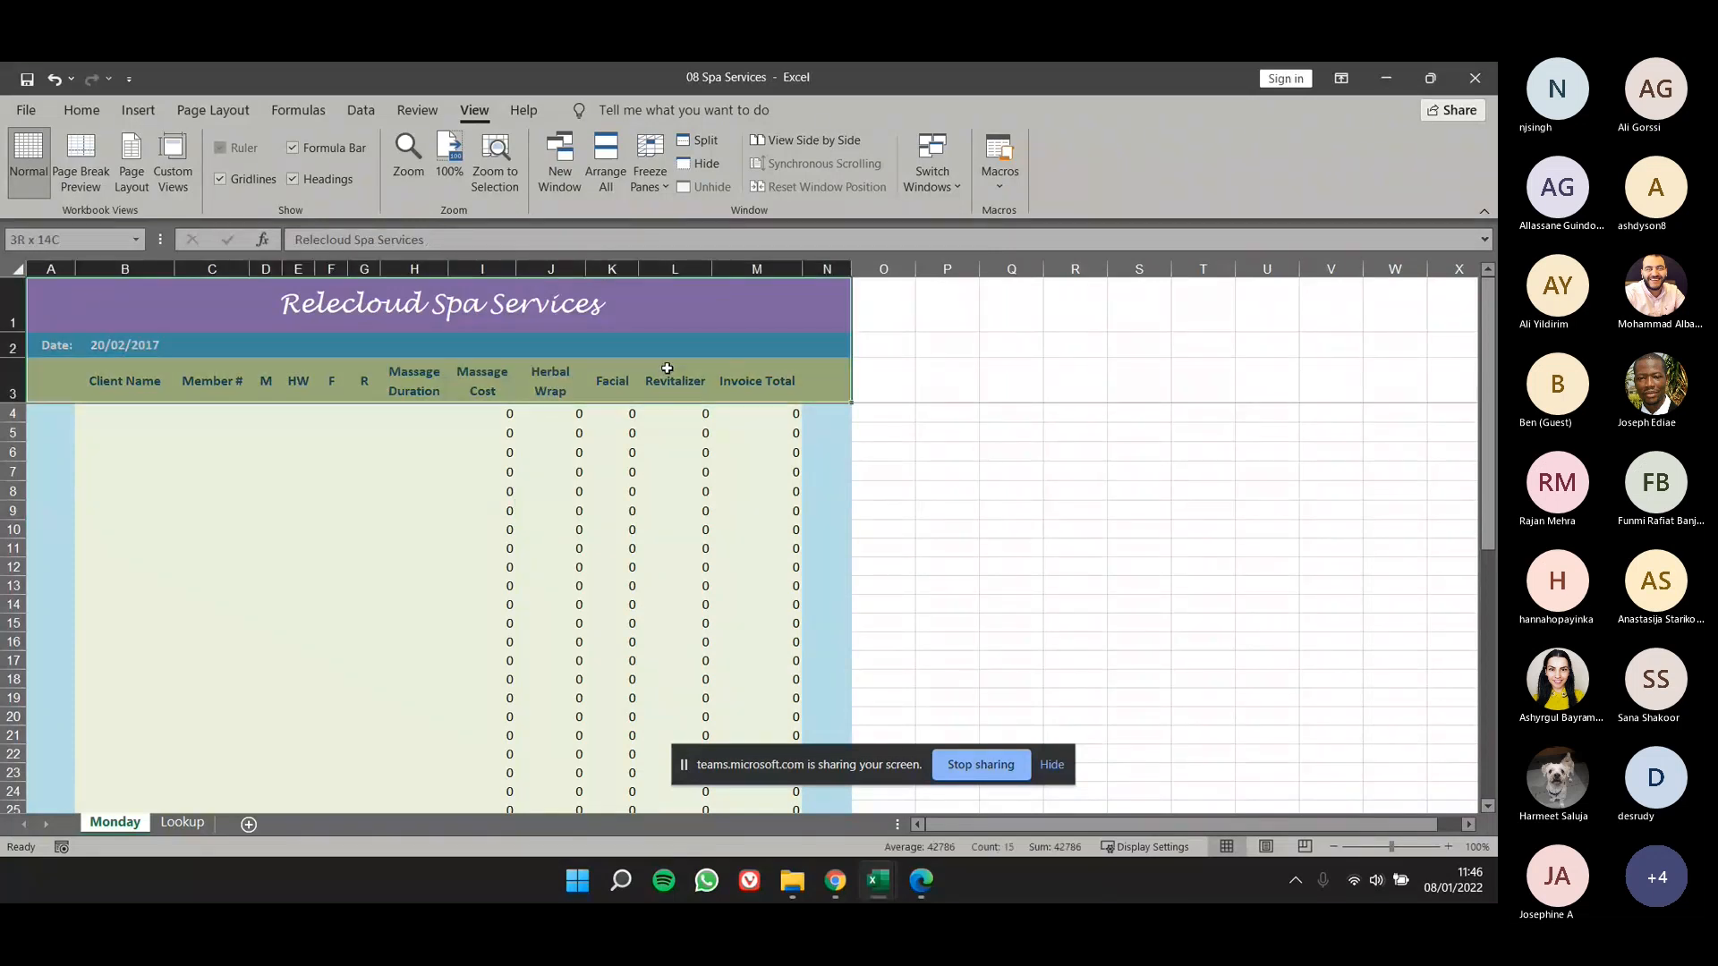
{"action": "left_click", "coordinate": [548, 608]}
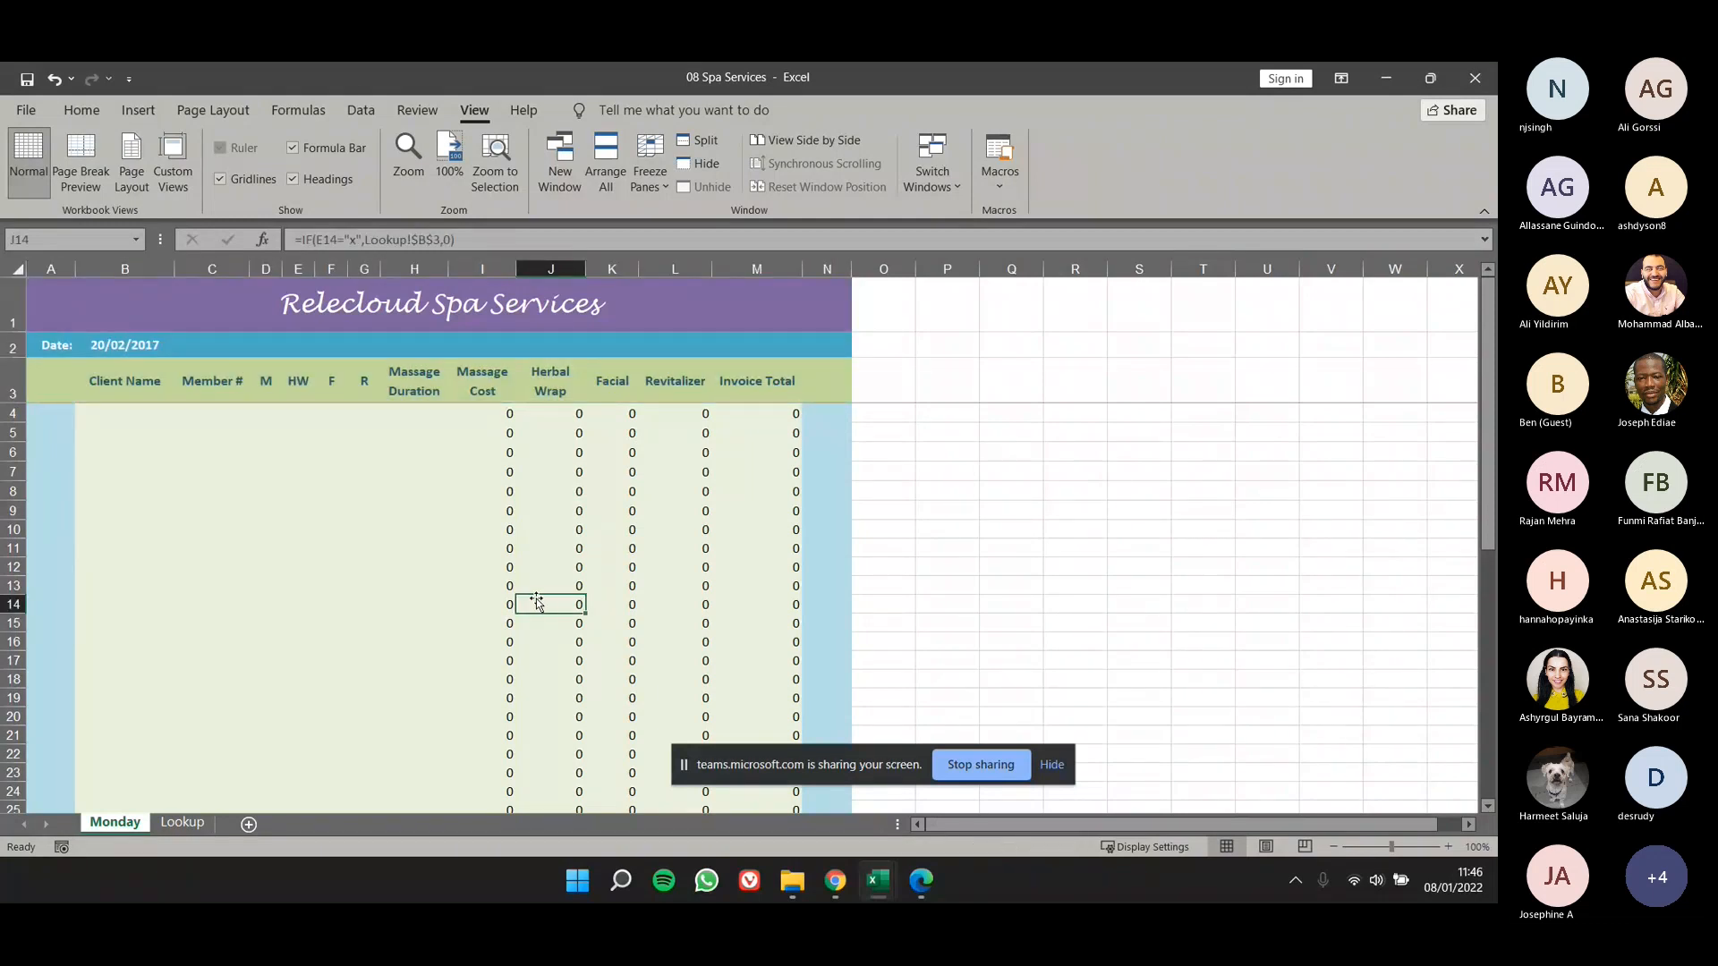
{"action": "left_click", "coordinate": [89, 394]}
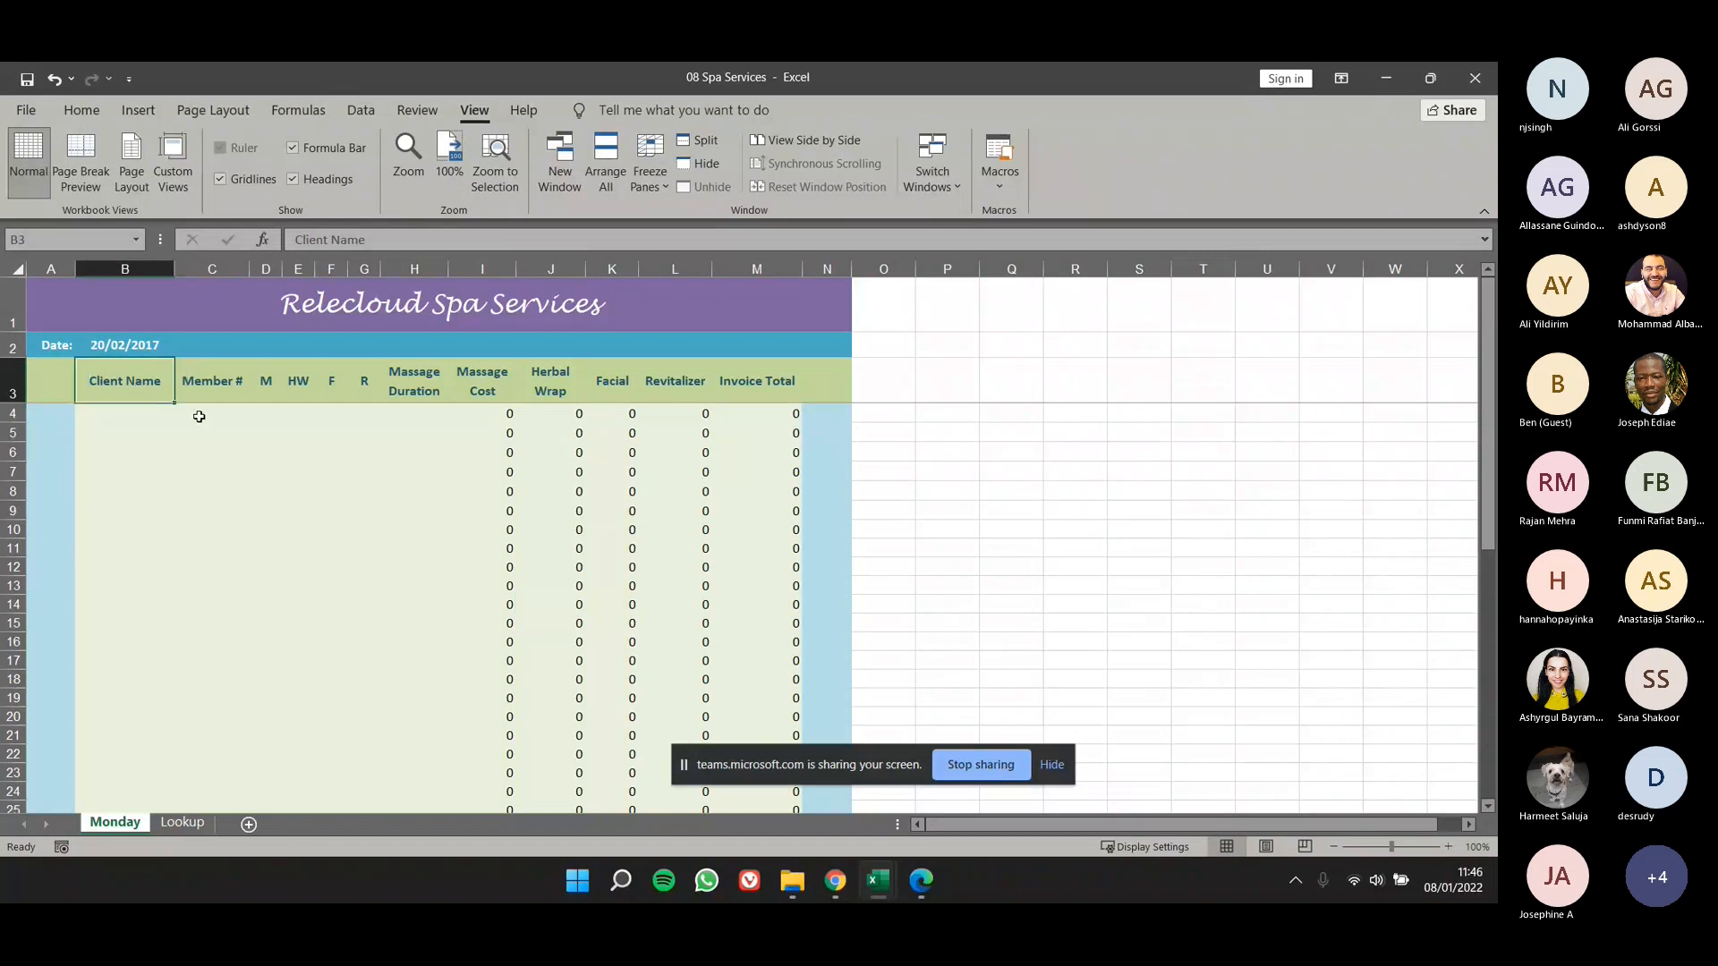
{"action": "left_click", "coordinate": [218, 387]}
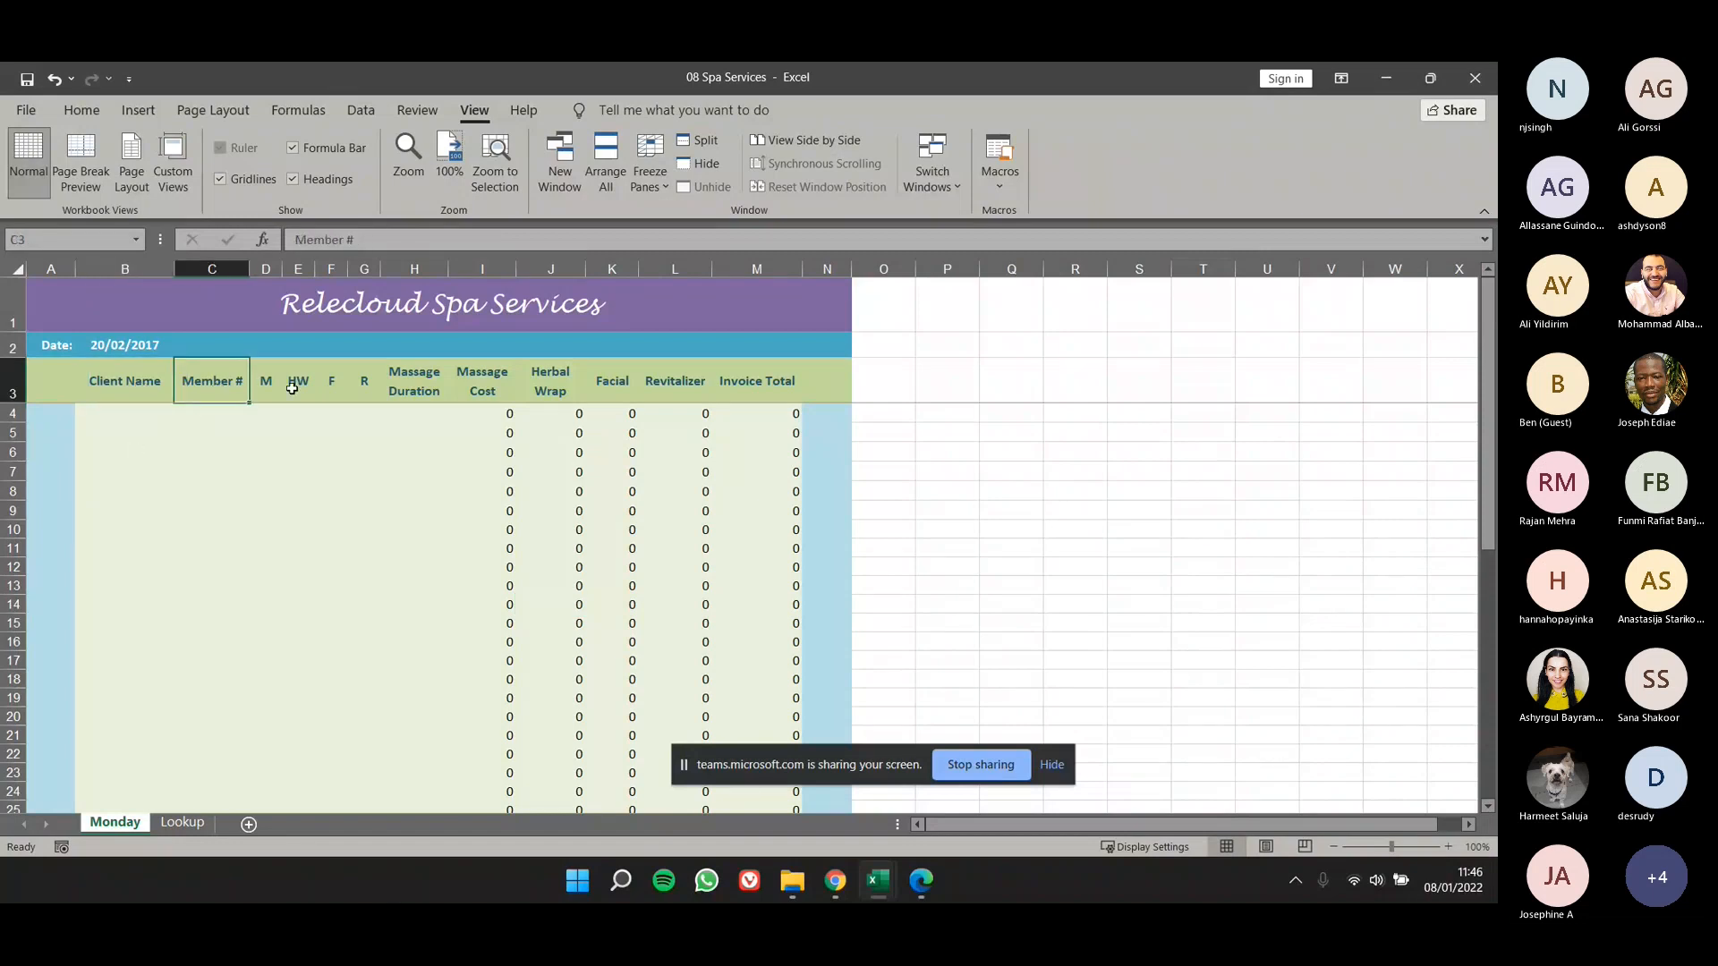
{"action": "left_click", "coordinate": [340, 376]}
{"action": "left_click", "coordinate": [402, 383]}
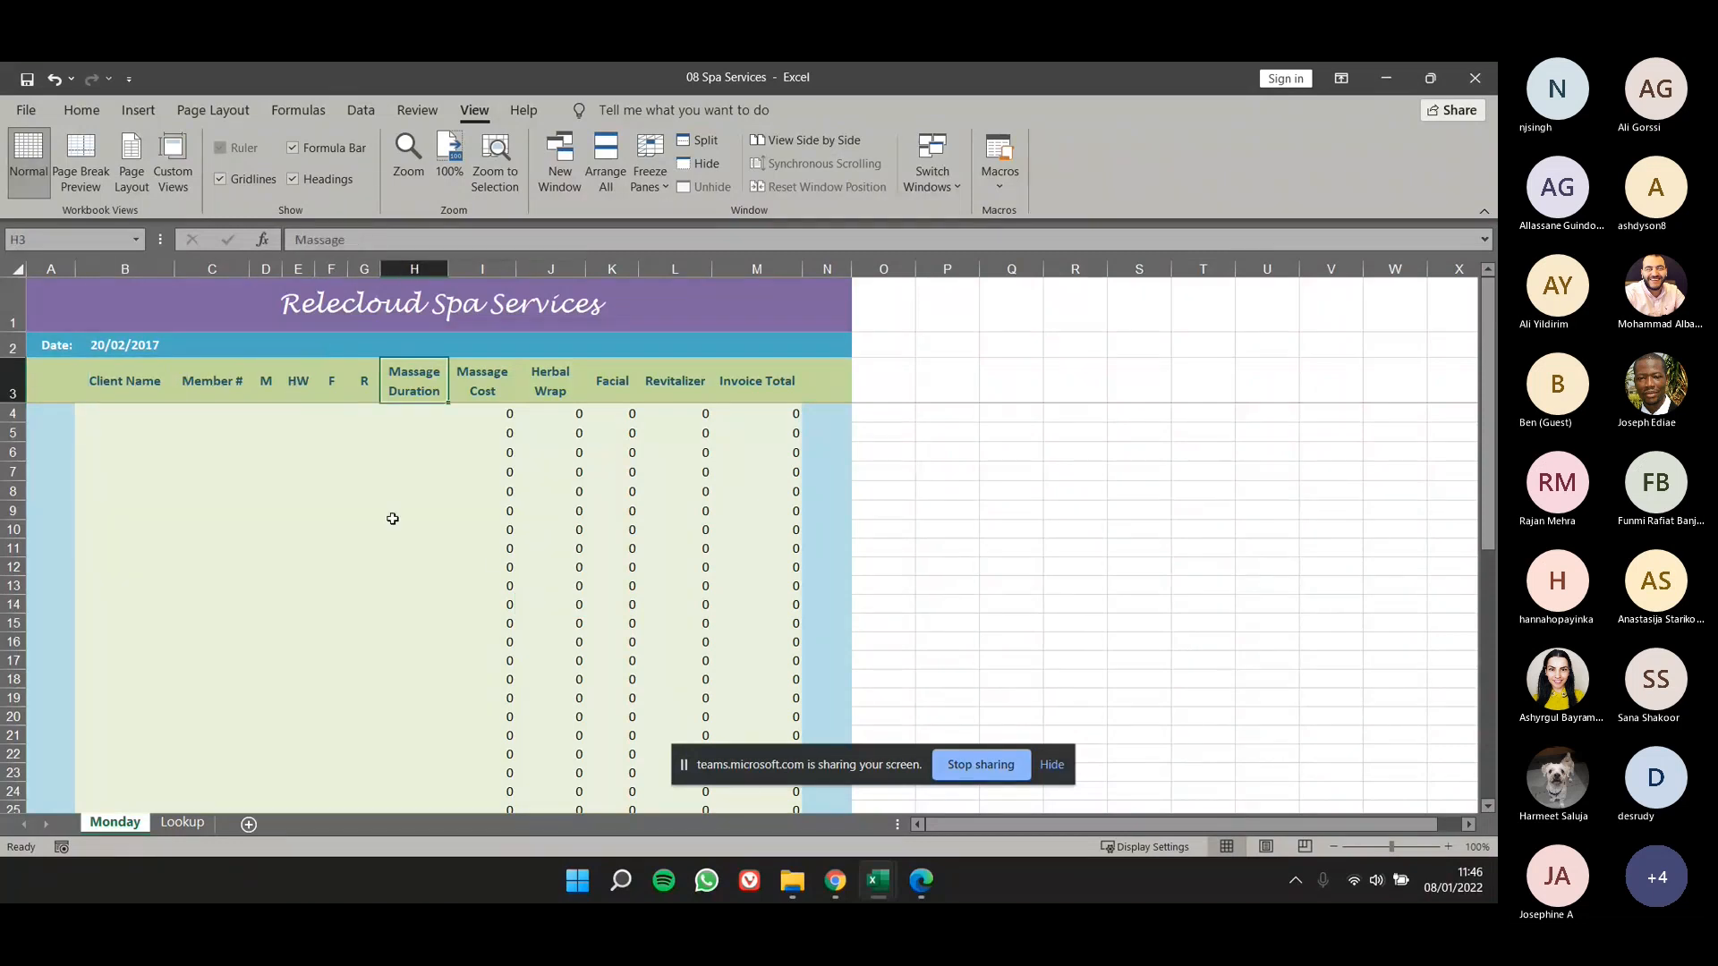
{"action": "scroll", "coordinate": [486, 564], "scroll_direction": "down", "scroll_amount": 5}
{"action": "scroll", "coordinate": [486, 563], "scroll_direction": "down", "scroll_amount": 2}
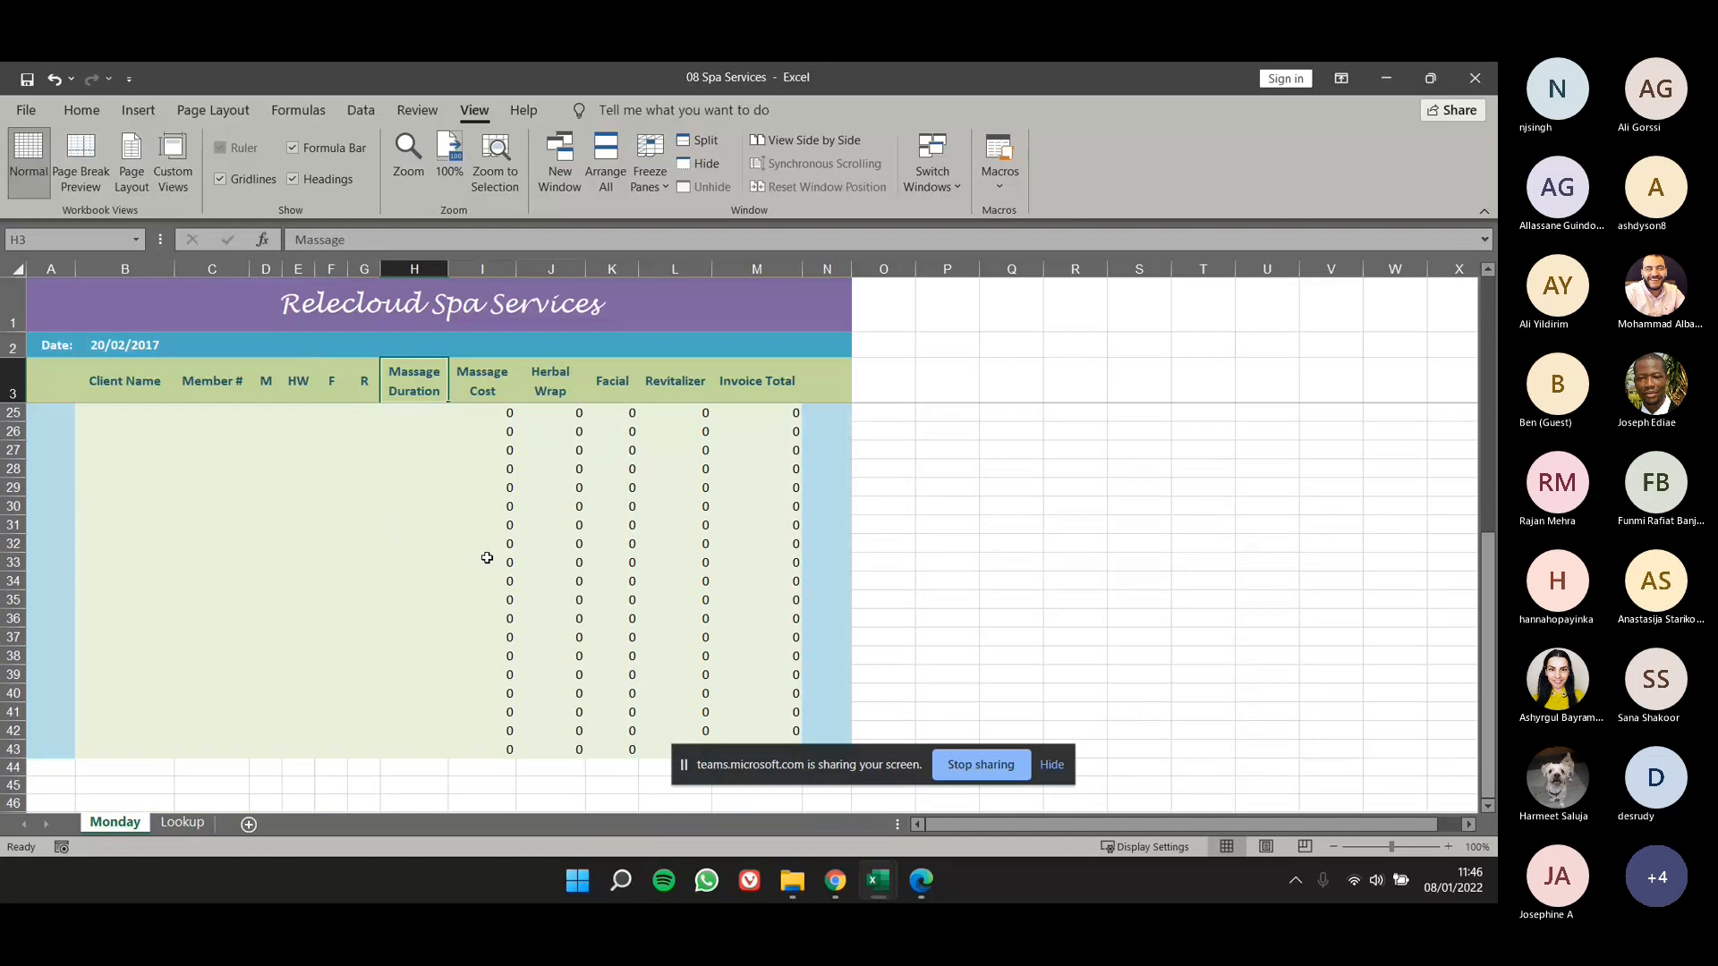
{"action": "scroll", "coordinate": [487, 557], "scroll_direction": "down", "scroll_amount": 1}
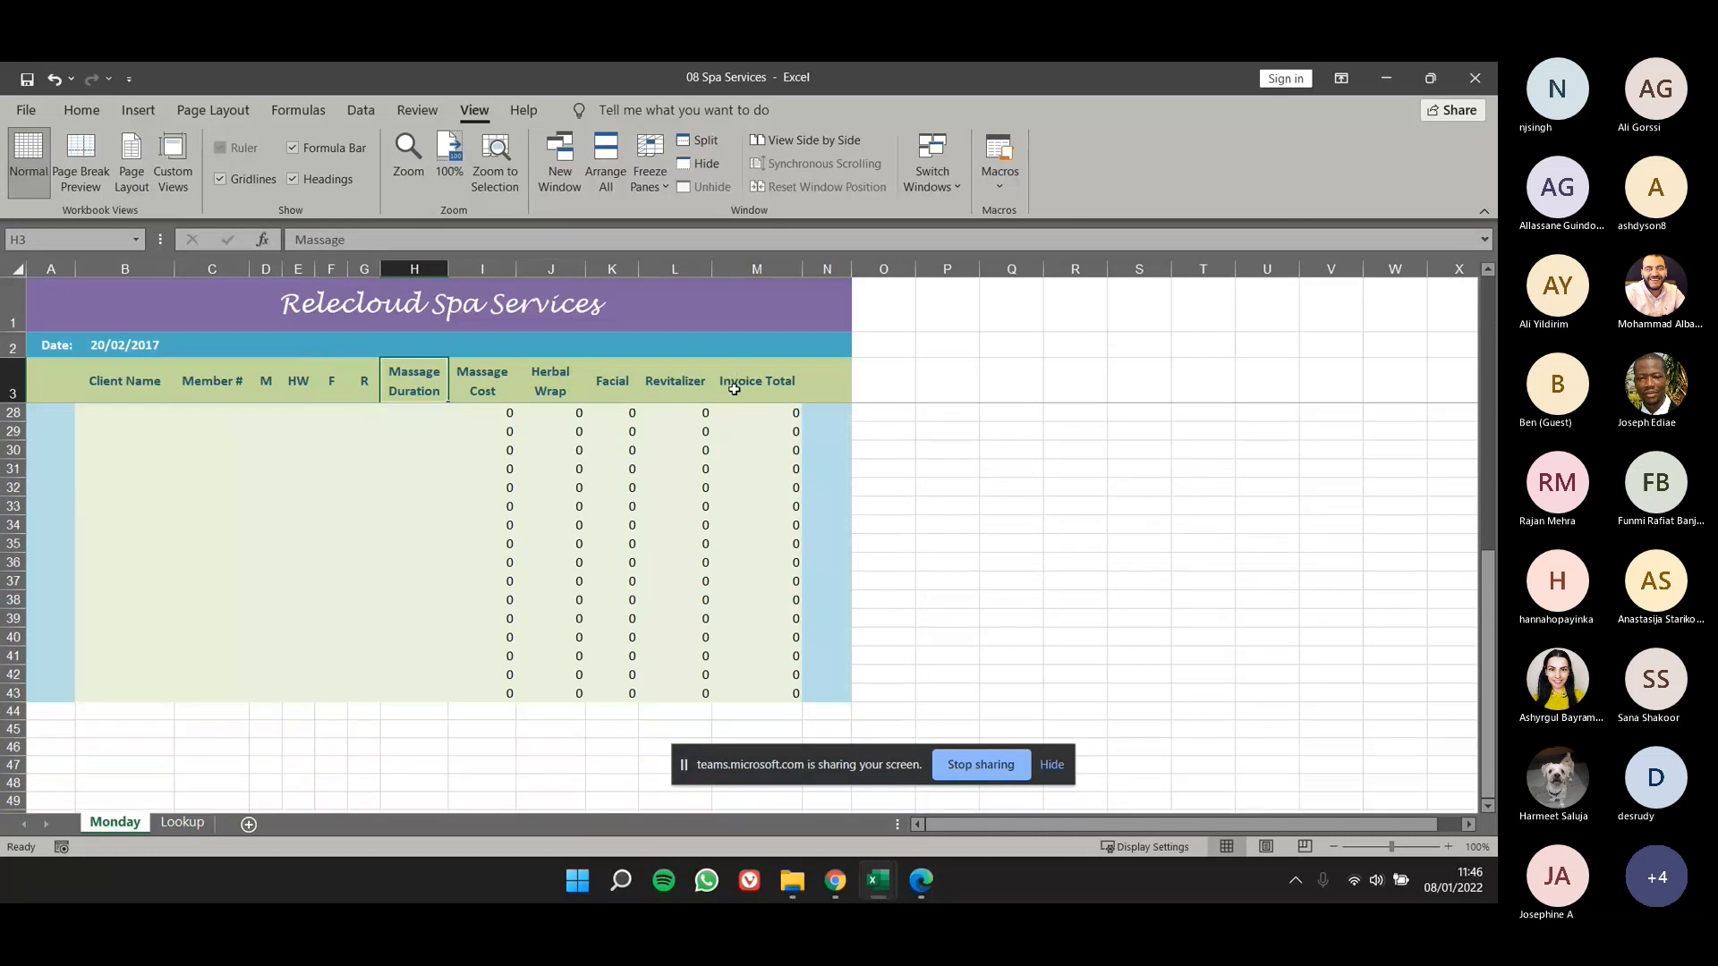
{"action": "scroll", "coordinate": [629, 465], "scroll_direction": "up", "scroll_amount": 1}
{"action": "scroll", "coordinate": [617, 508], "scroll_direction": "down", "scroll_amount": 1}
{"action": "scroll", "coordinate": [394, 554], "scroll_direction": "down", "scroll_amount": 14}
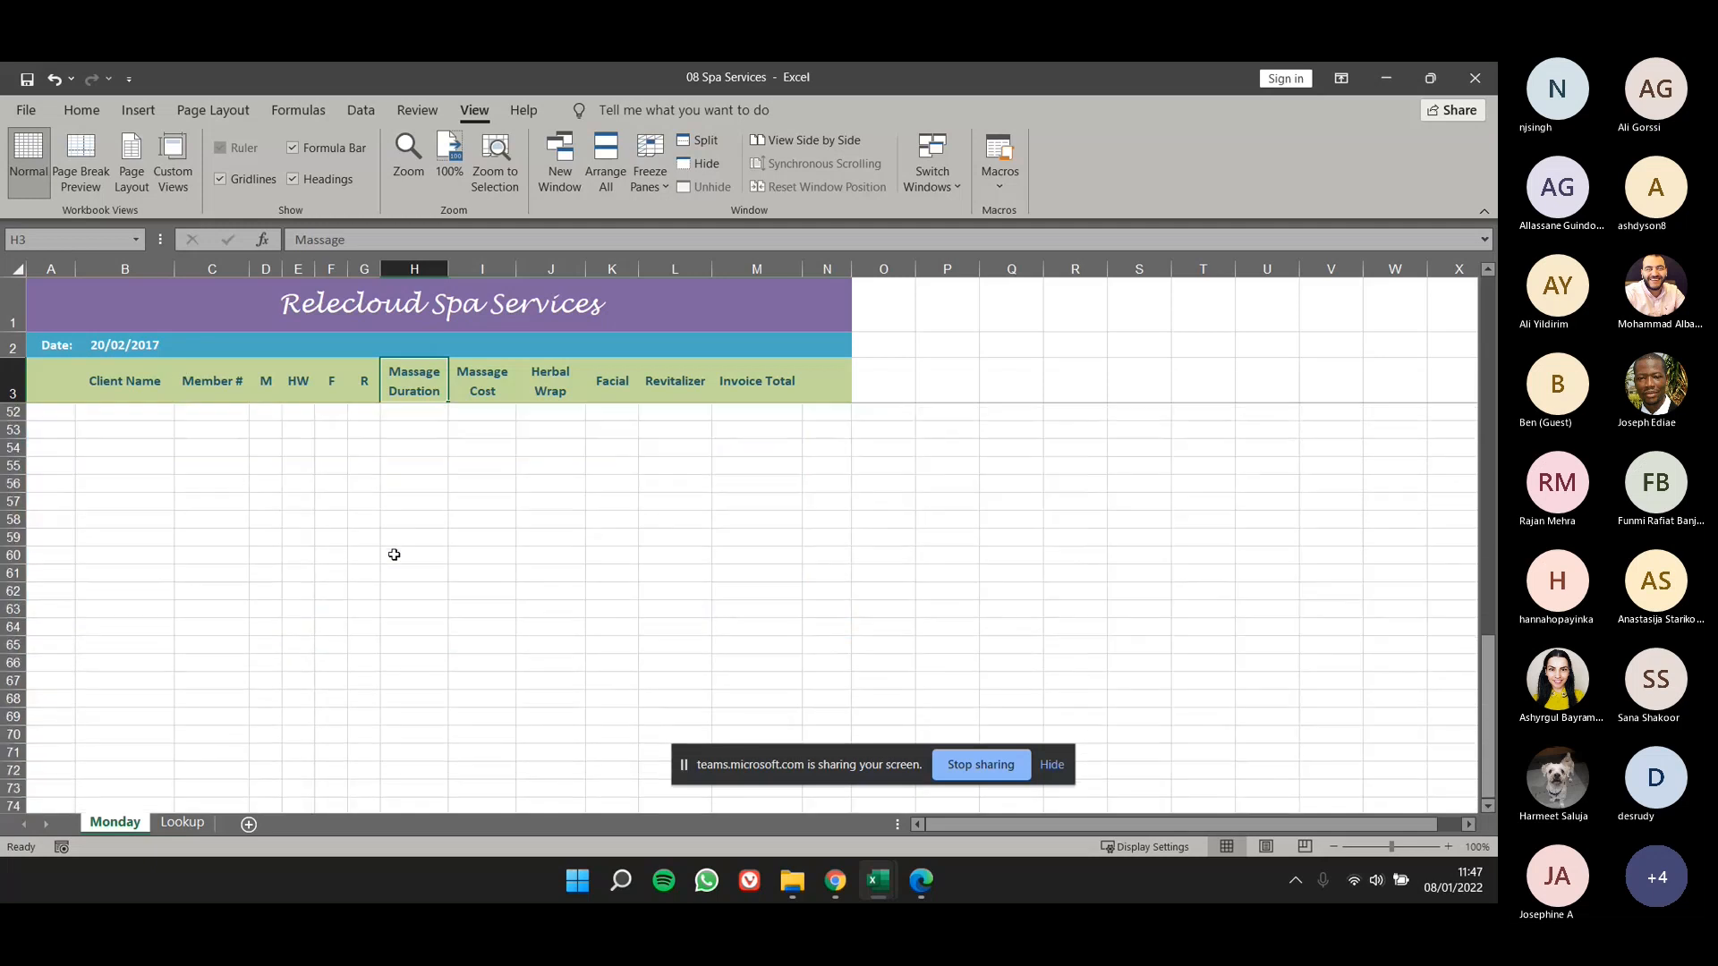
{"action": "scroll", "coordinate": [394, 550], "scroll_direction": "up", "scroll_amount": 14}
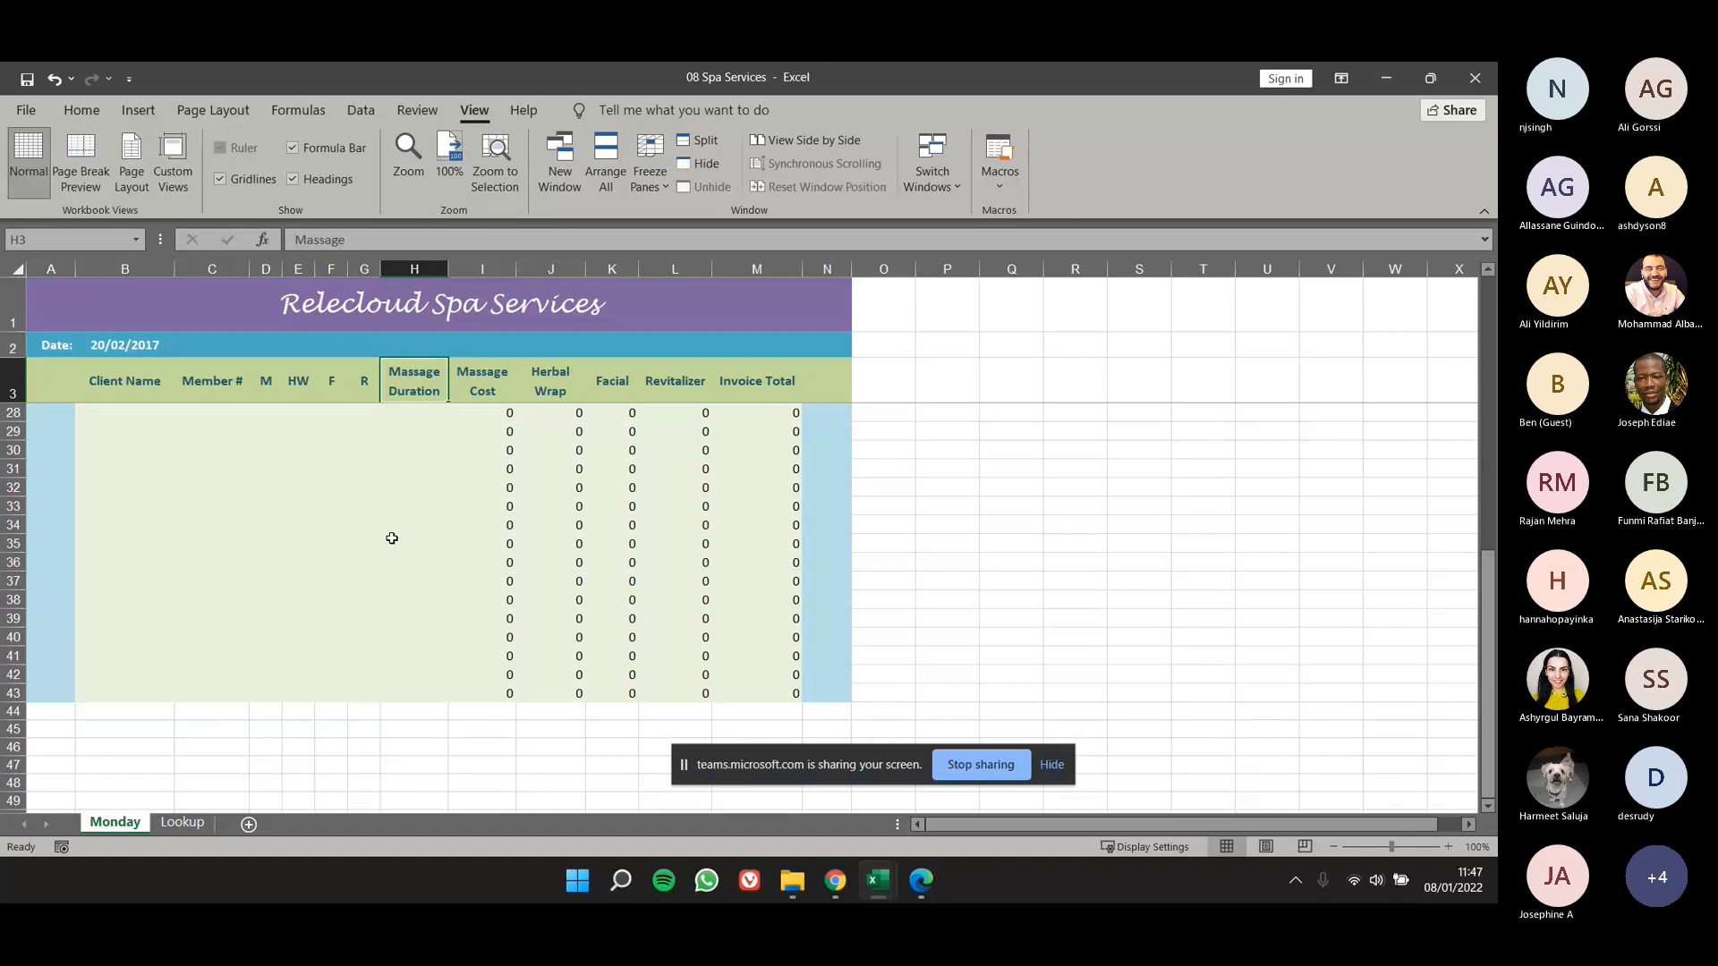
{"action": "scroll", "coordinate": [385, 530], "scroll_direction": "up", "scroll_amount": 2}
{"action": "scroll", "coordinate": [382, 526], "scroll_direction": "up", "scroll_amount": 2}
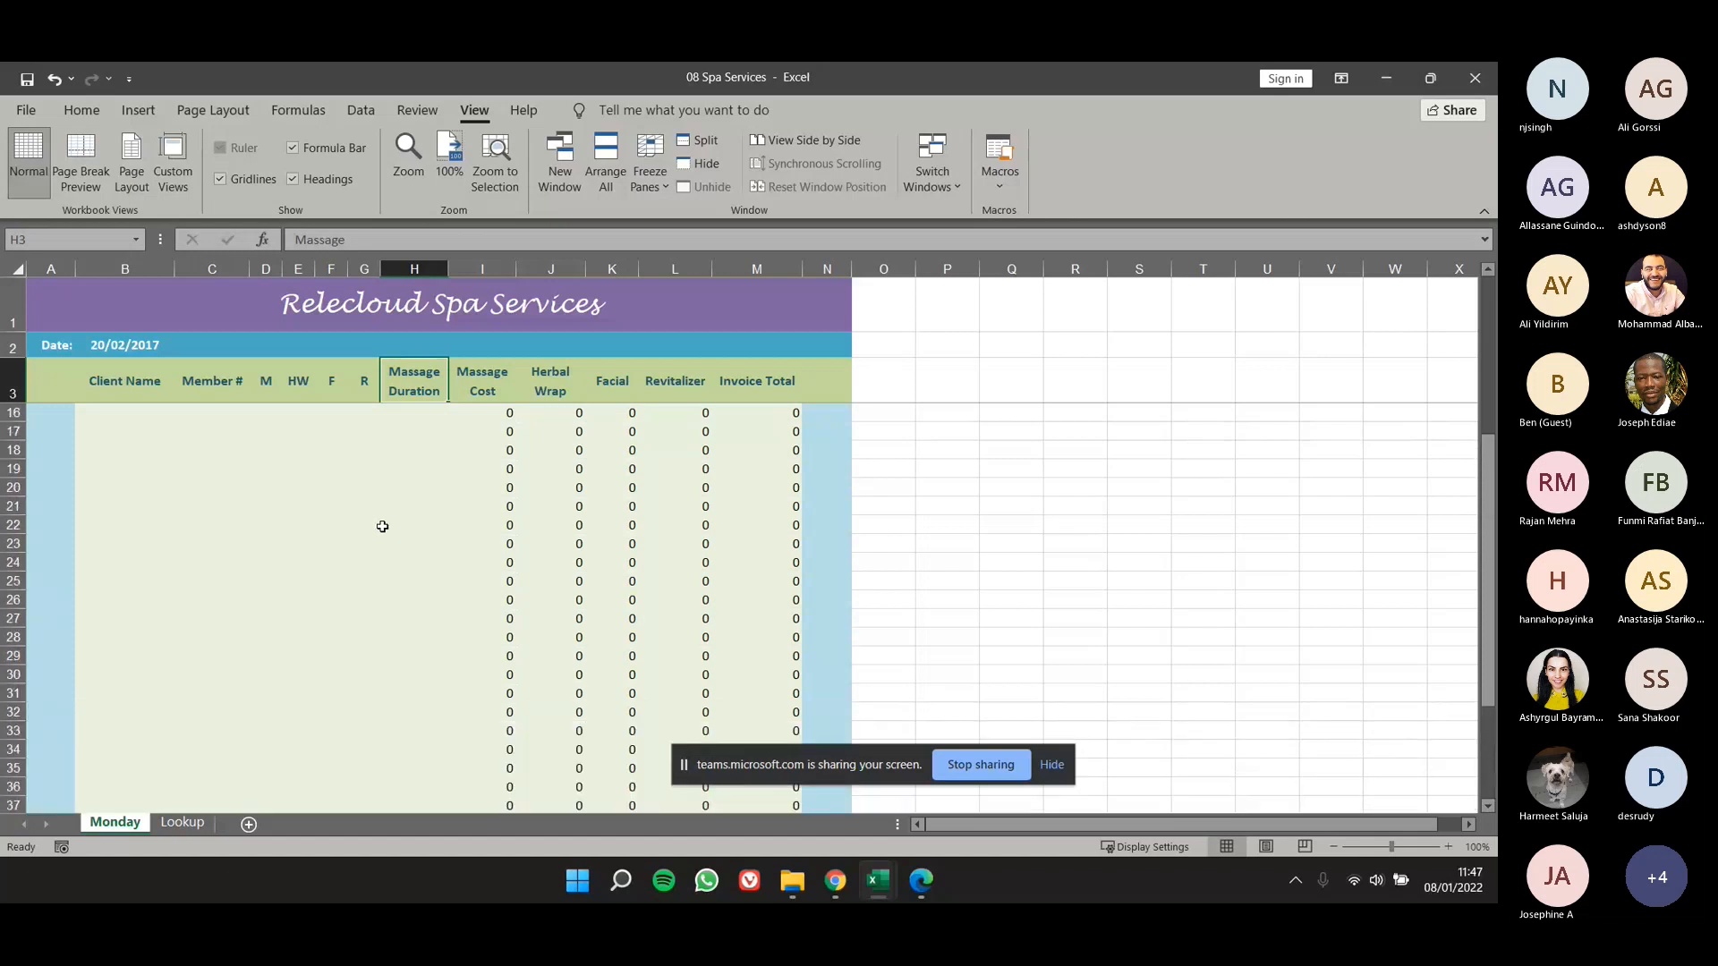
{"action": "scroll", "coordinate": [382, 526], "scroll_direction": "up", "scroll_amount": 4}
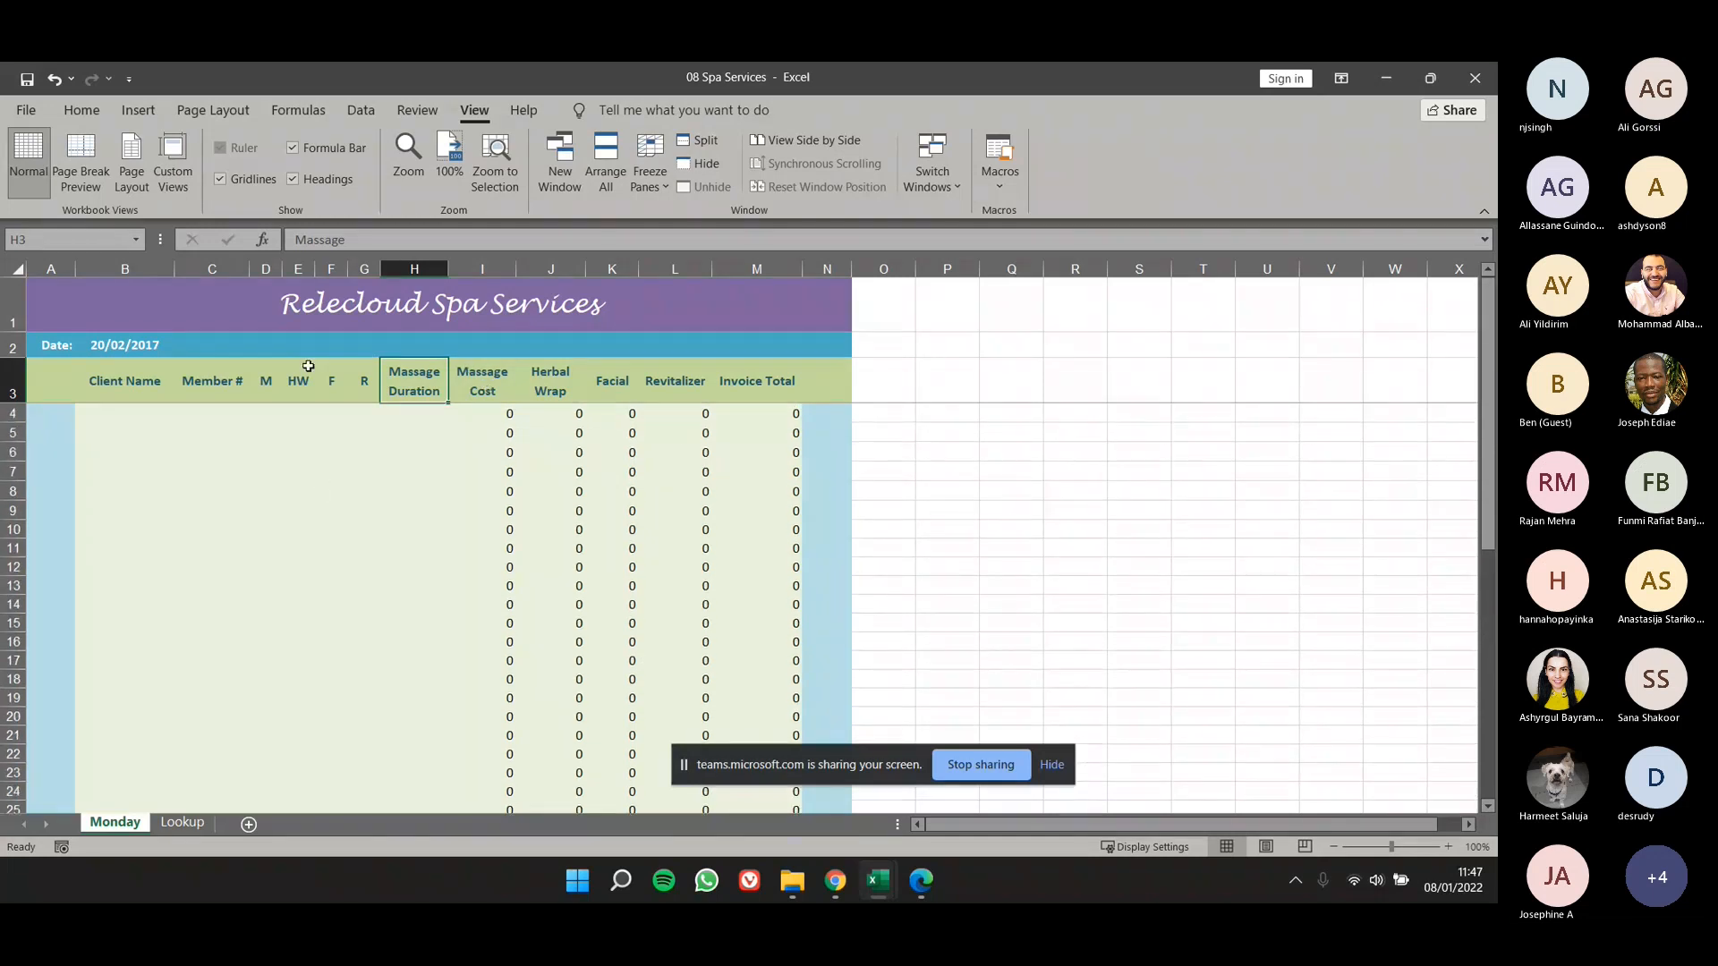
{"action": "scroll", "coordinate": [330, 500], "scroll_direction": "down", "scroll_amount": 3}
{"action": "scroll", "coordinate": [329, 500], "scroll_direction": "up", "scroll_amount": 3}
- Unfreeze the panes on the Monday worksheet and check how the heading rows scroll
{"action": "left_click", "coordinate": [10, 413]}
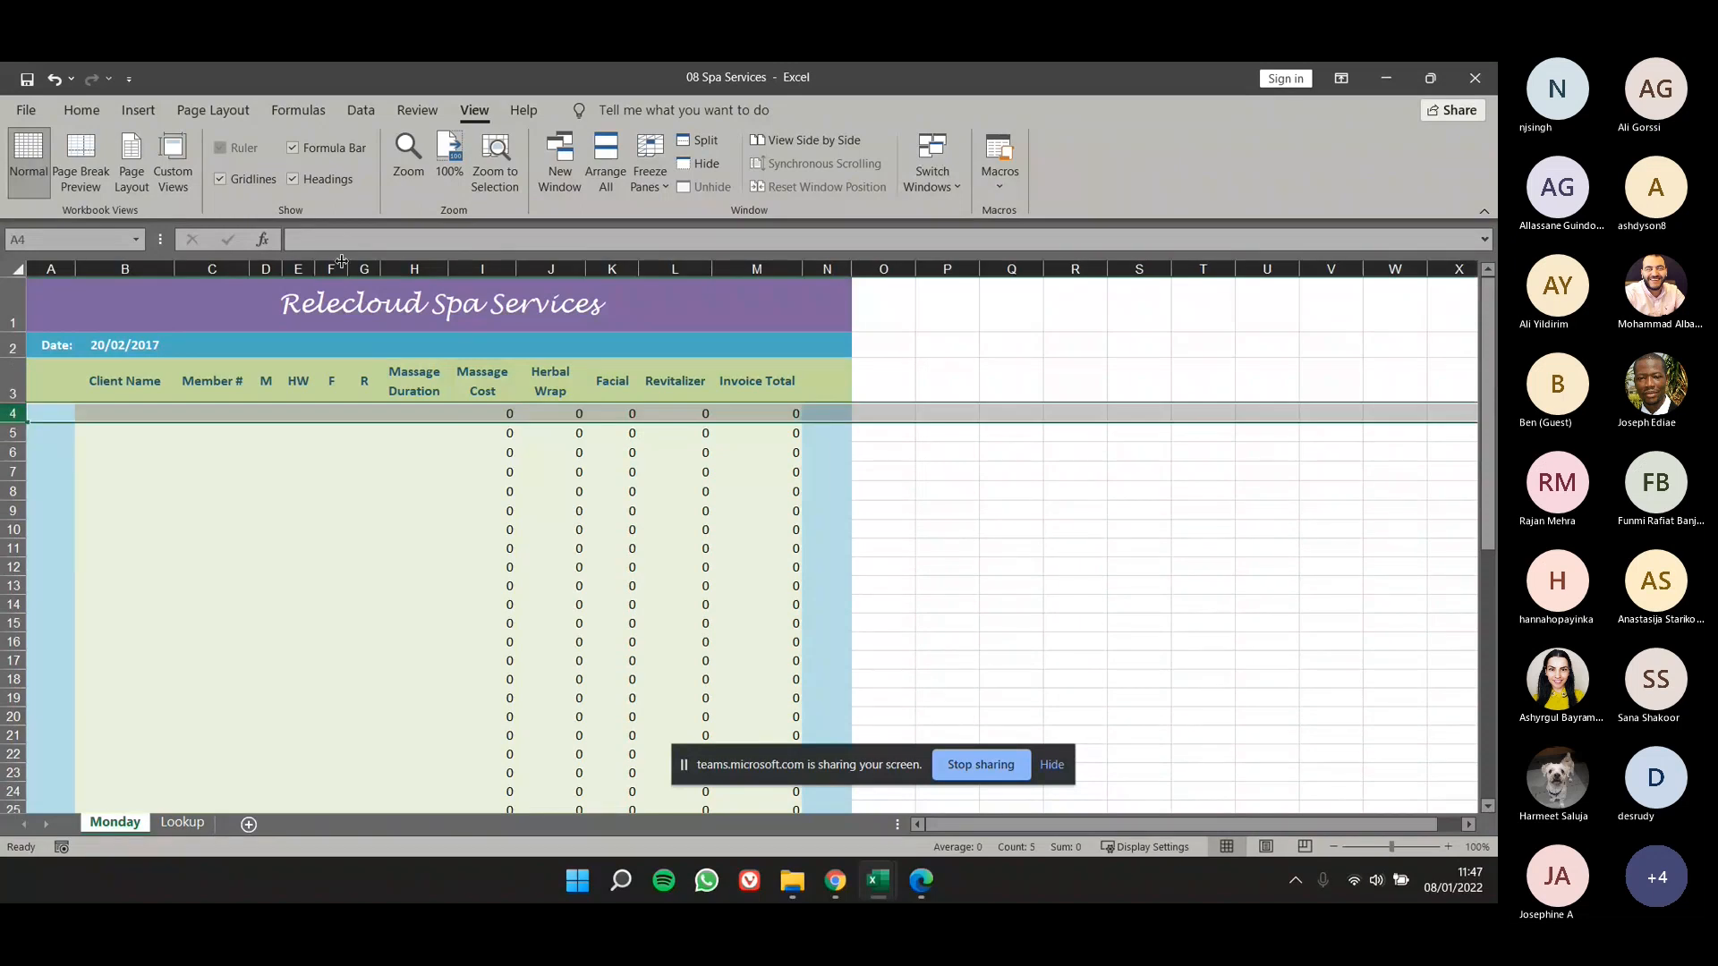
{"action": "left_click", "coordinate": [669, 185]}
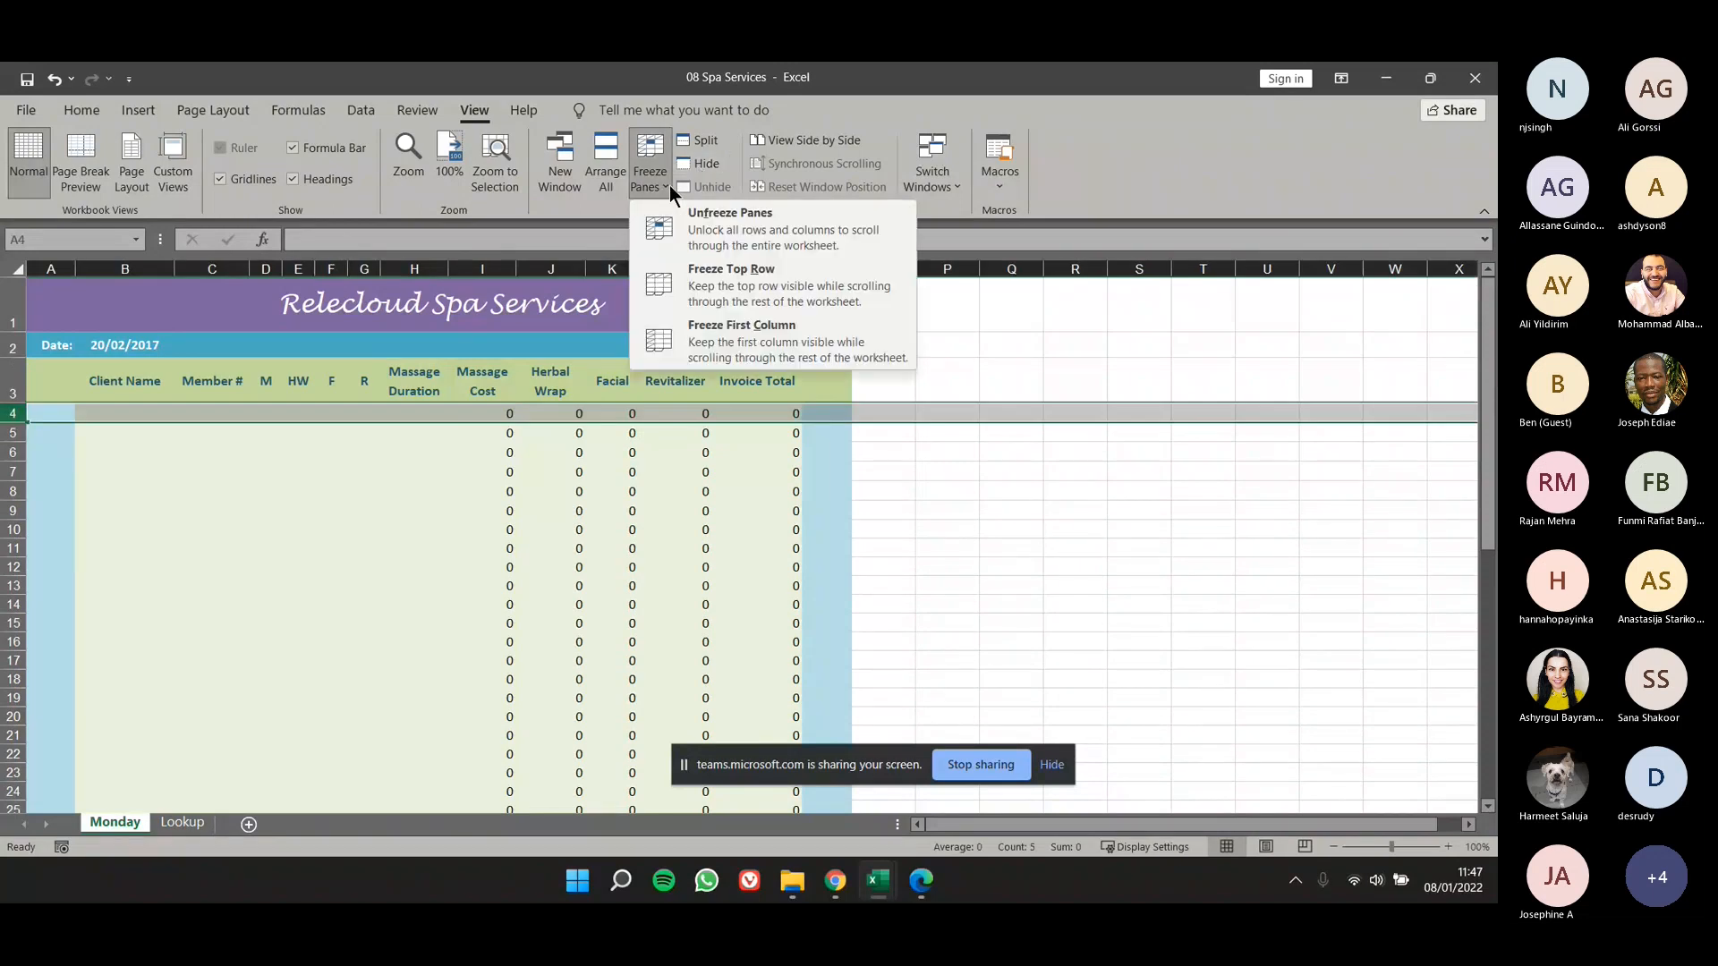
{"action": "left_click", "coordinate": [734, 223]}
{"action": "left_click", "coordinate": [714, 479]}
{"action": "scroll", "coordinate": [956, 468], "scroll_direction": "down", "scroll_amount": 6}
{"action": "scroll", "coordinate": [956, 466], "scroll_direction": "up", "scroll_amount": 8}
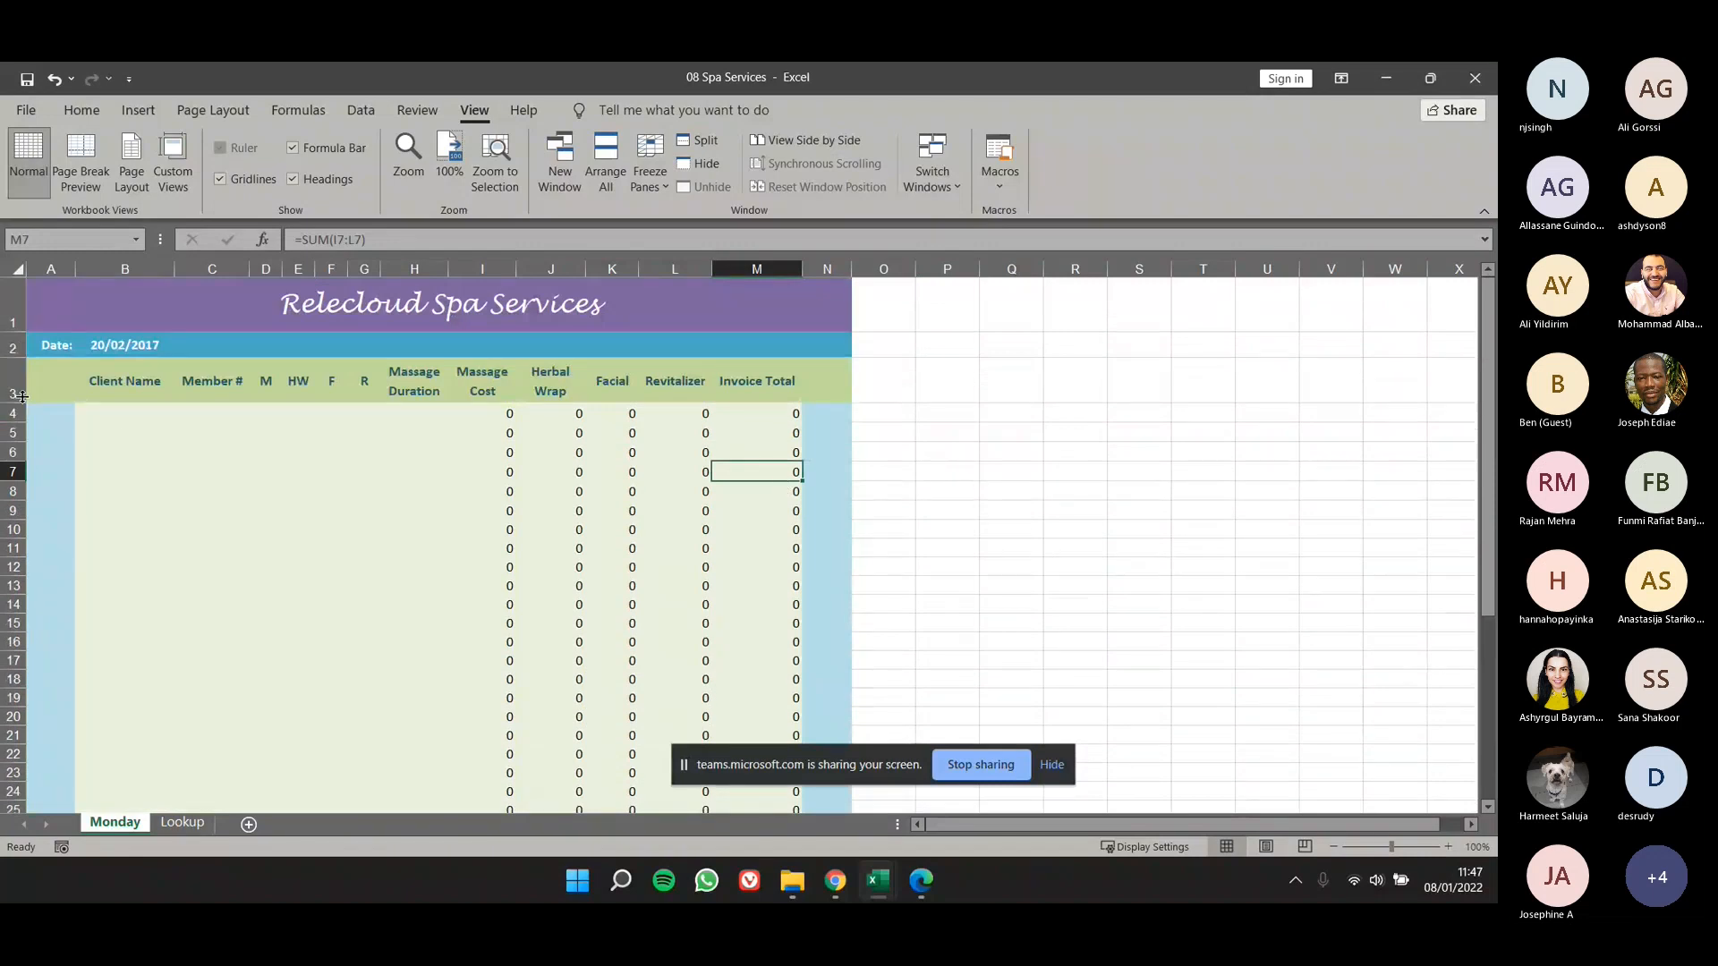
- Freeze rows 1 to 3 of the Monday worksheet again and check the headings against the lower rows
{"action": "left_click_drag", "start_coordinate": [13, 309], "coordinate": [7, 403]}
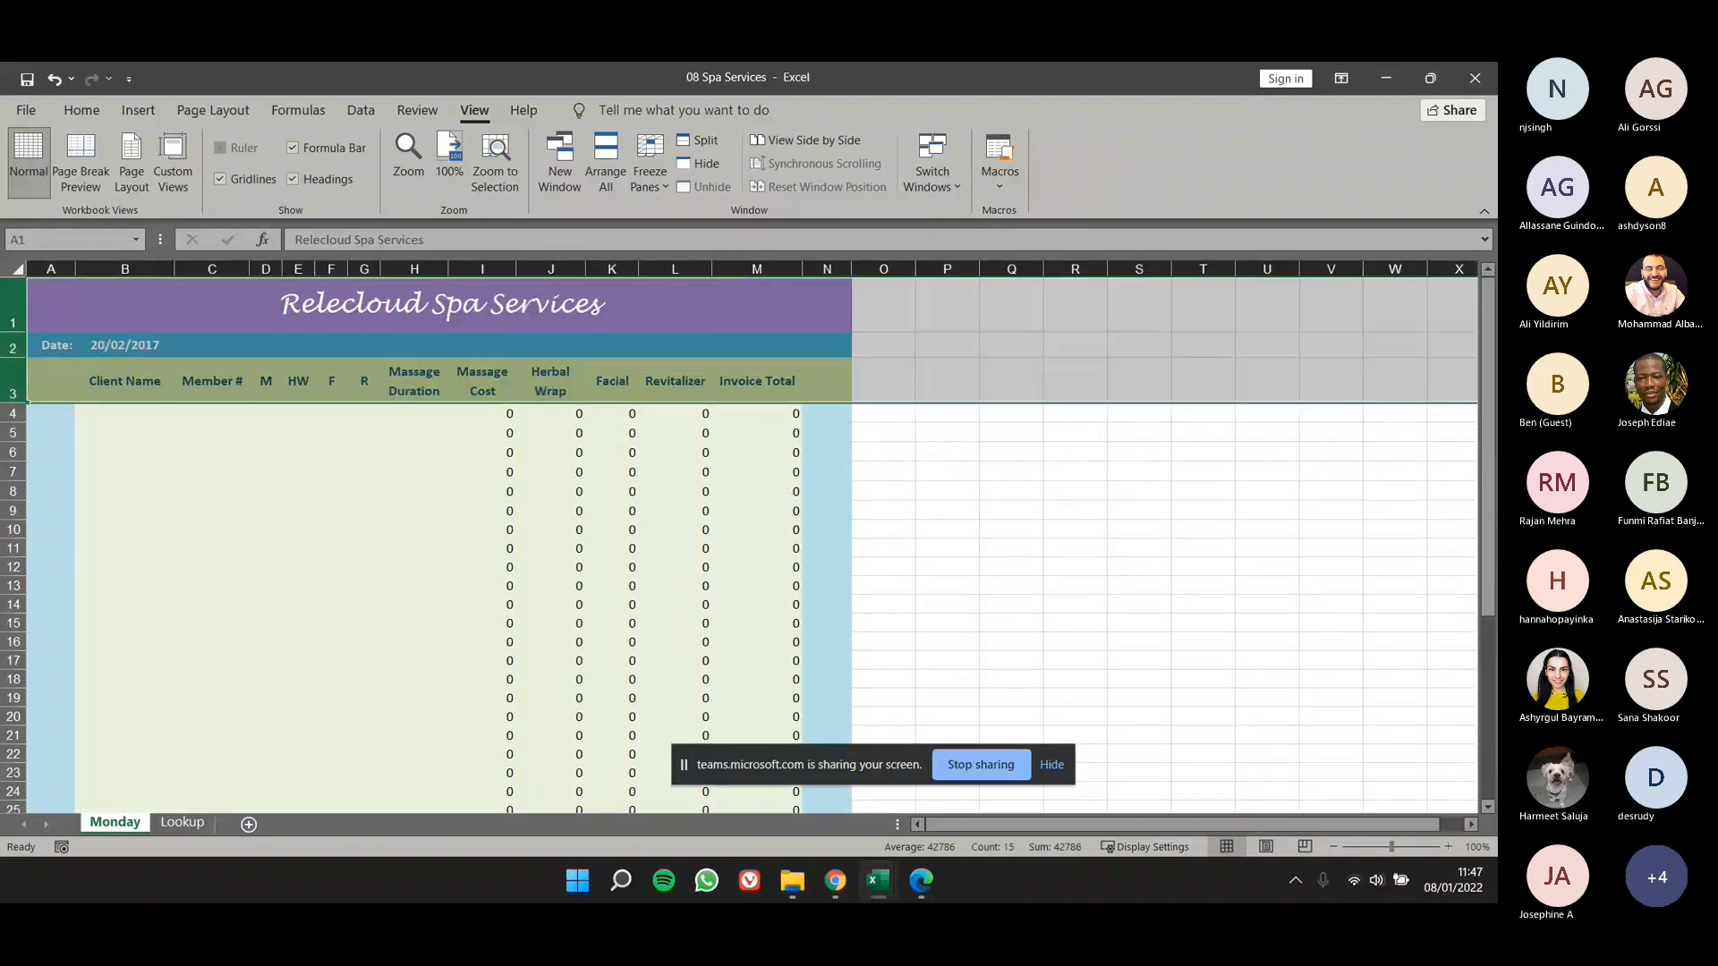
{"action": "left_click", "coordinate": [12, 416]}
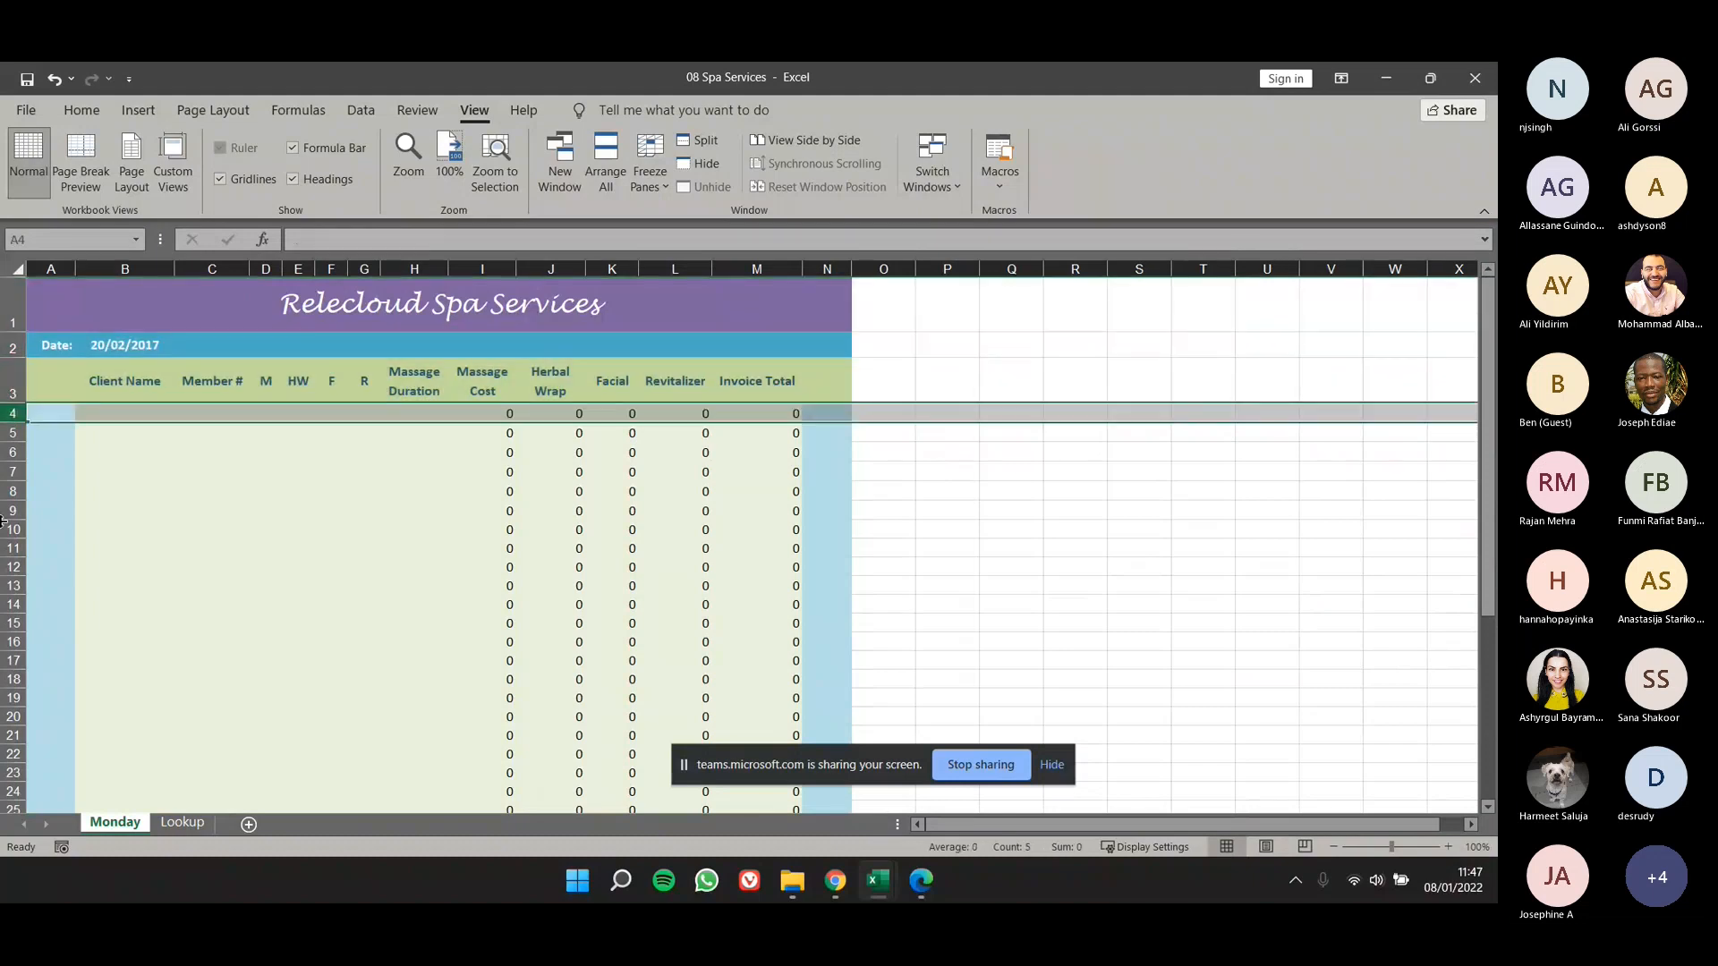
{"action": "left_click_drag", "start_coordinate": [12, 323], "coordinate": [15, 405]}
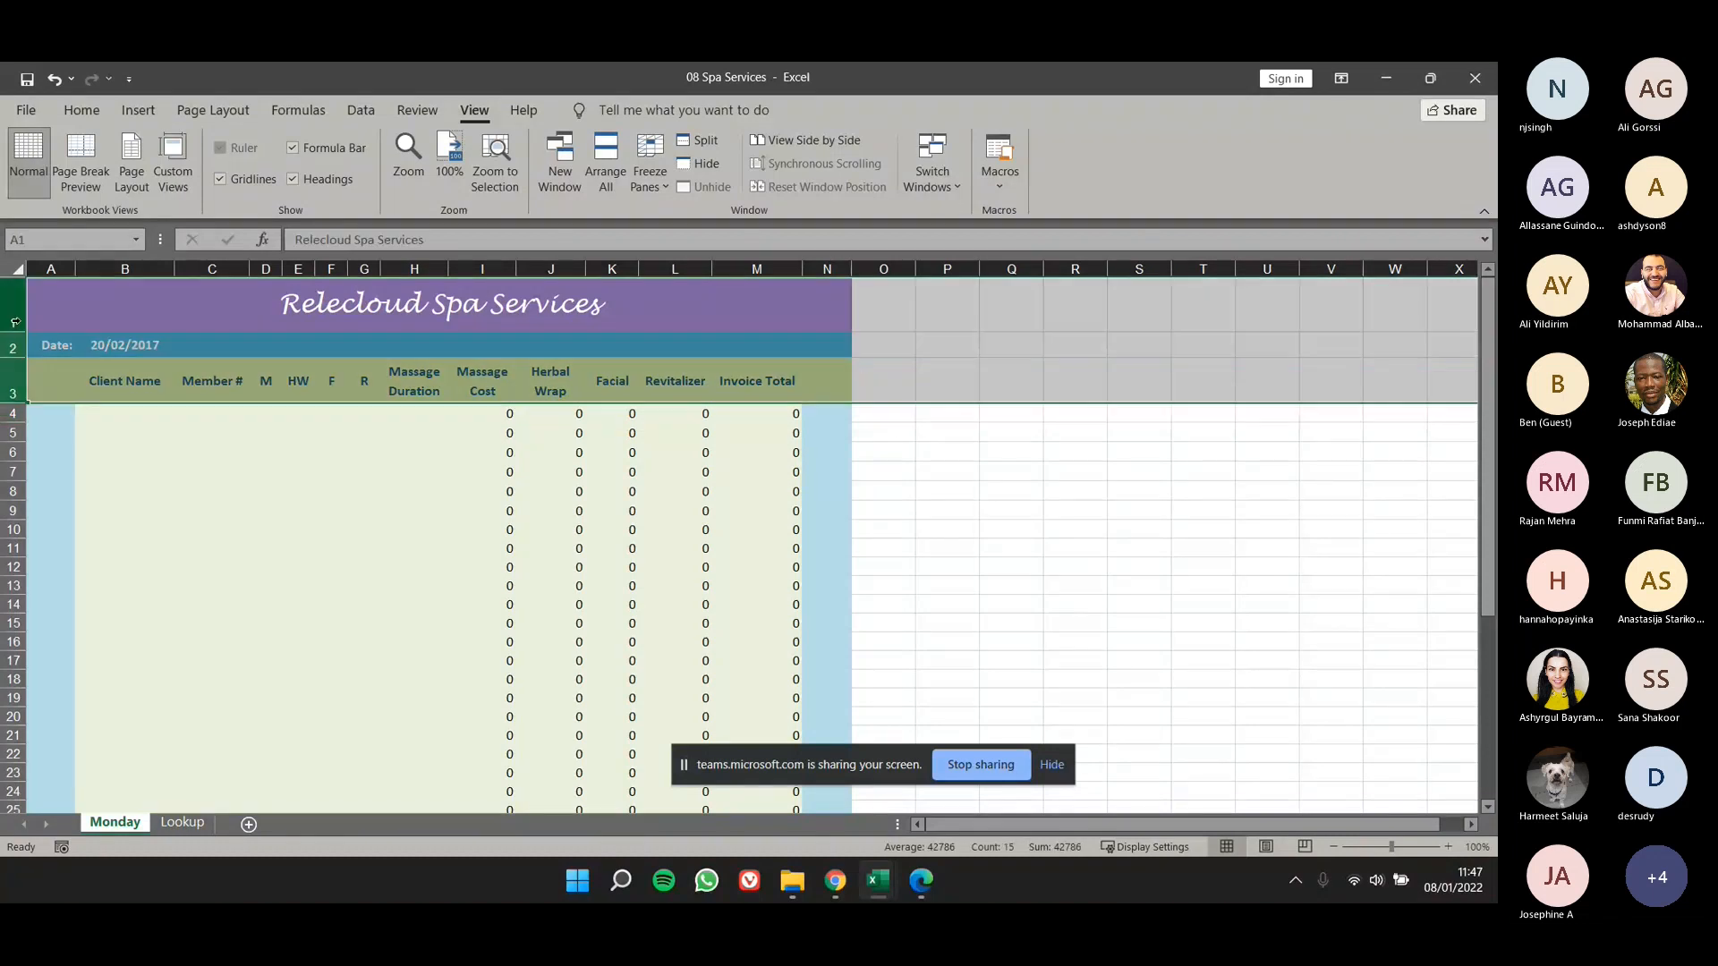
{"action": "left_click", "coordinate": [12, 412]}
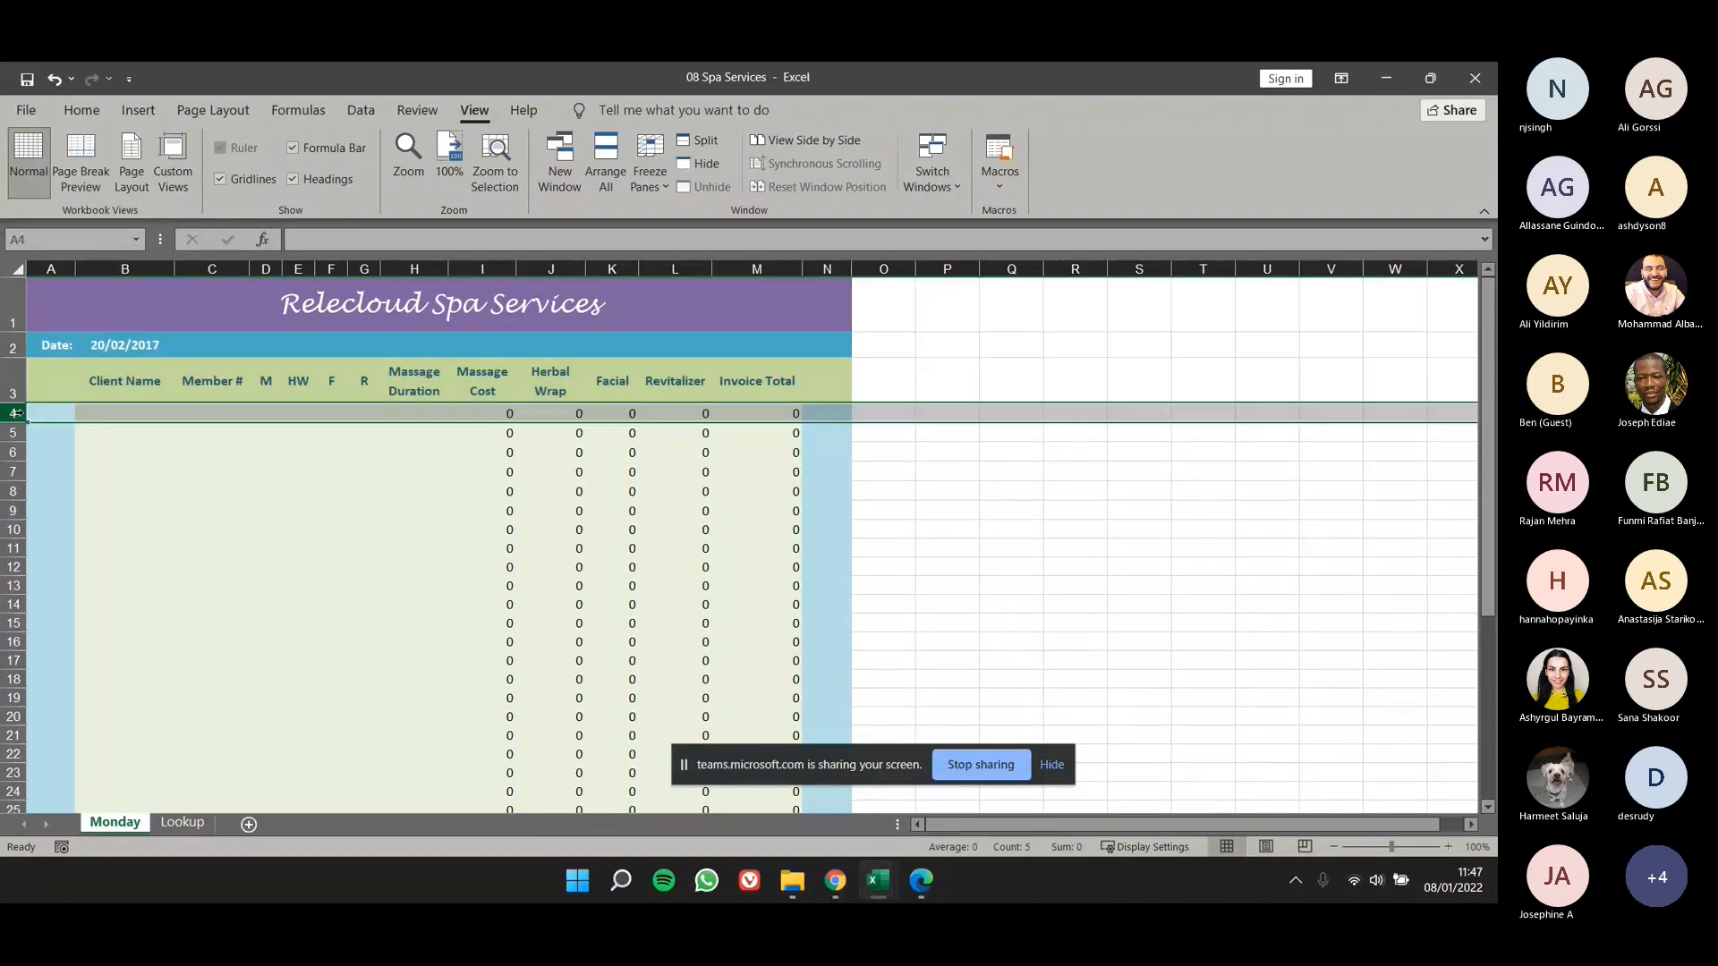
{"action": "left_click", "coordinate": [655, 190]}
{"action": "left_click", "coordinate": [665, 218]}
{"action": "left_click", "coordinate": [519, 528]}
{"action": "scroll", "coordinate": [534, 508], "scroll_direction": "down", "scroll_amount": 1}
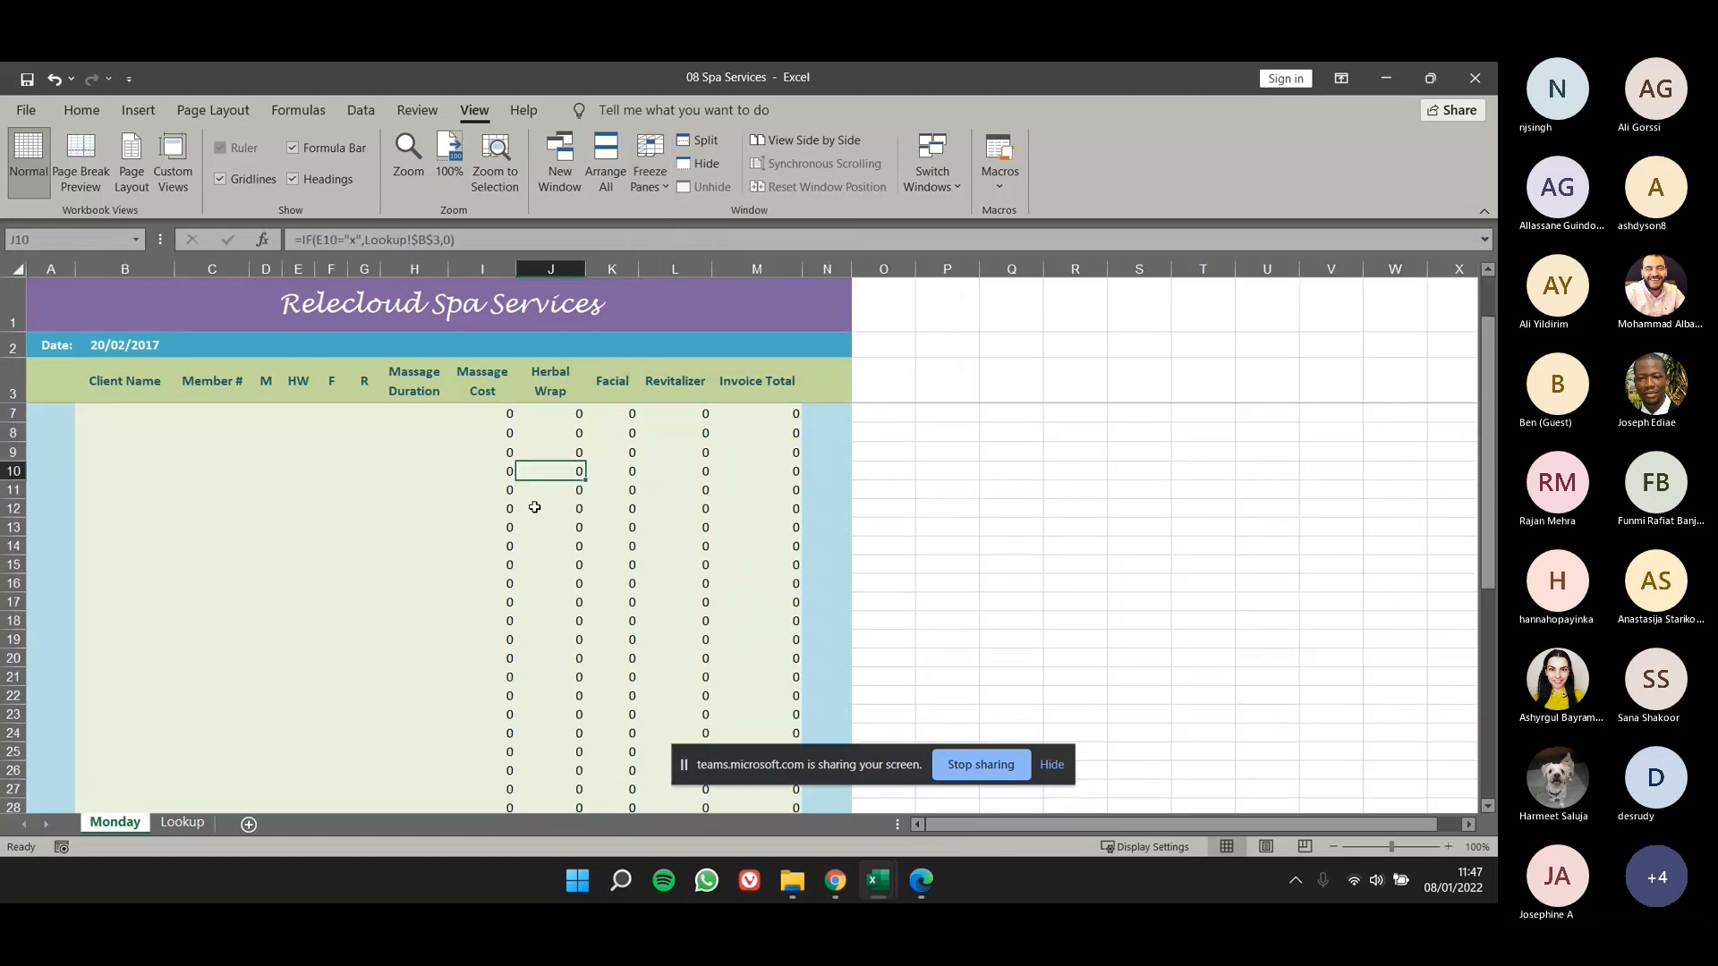
{"action": "scroll", "coordinate": [534, 507], "scroll_direction": "down", "scroll_amount": 2}
{"action": "scroll", "coordinate": [797, 509], "scroll_direction": "down", "scroll_amount": 6}
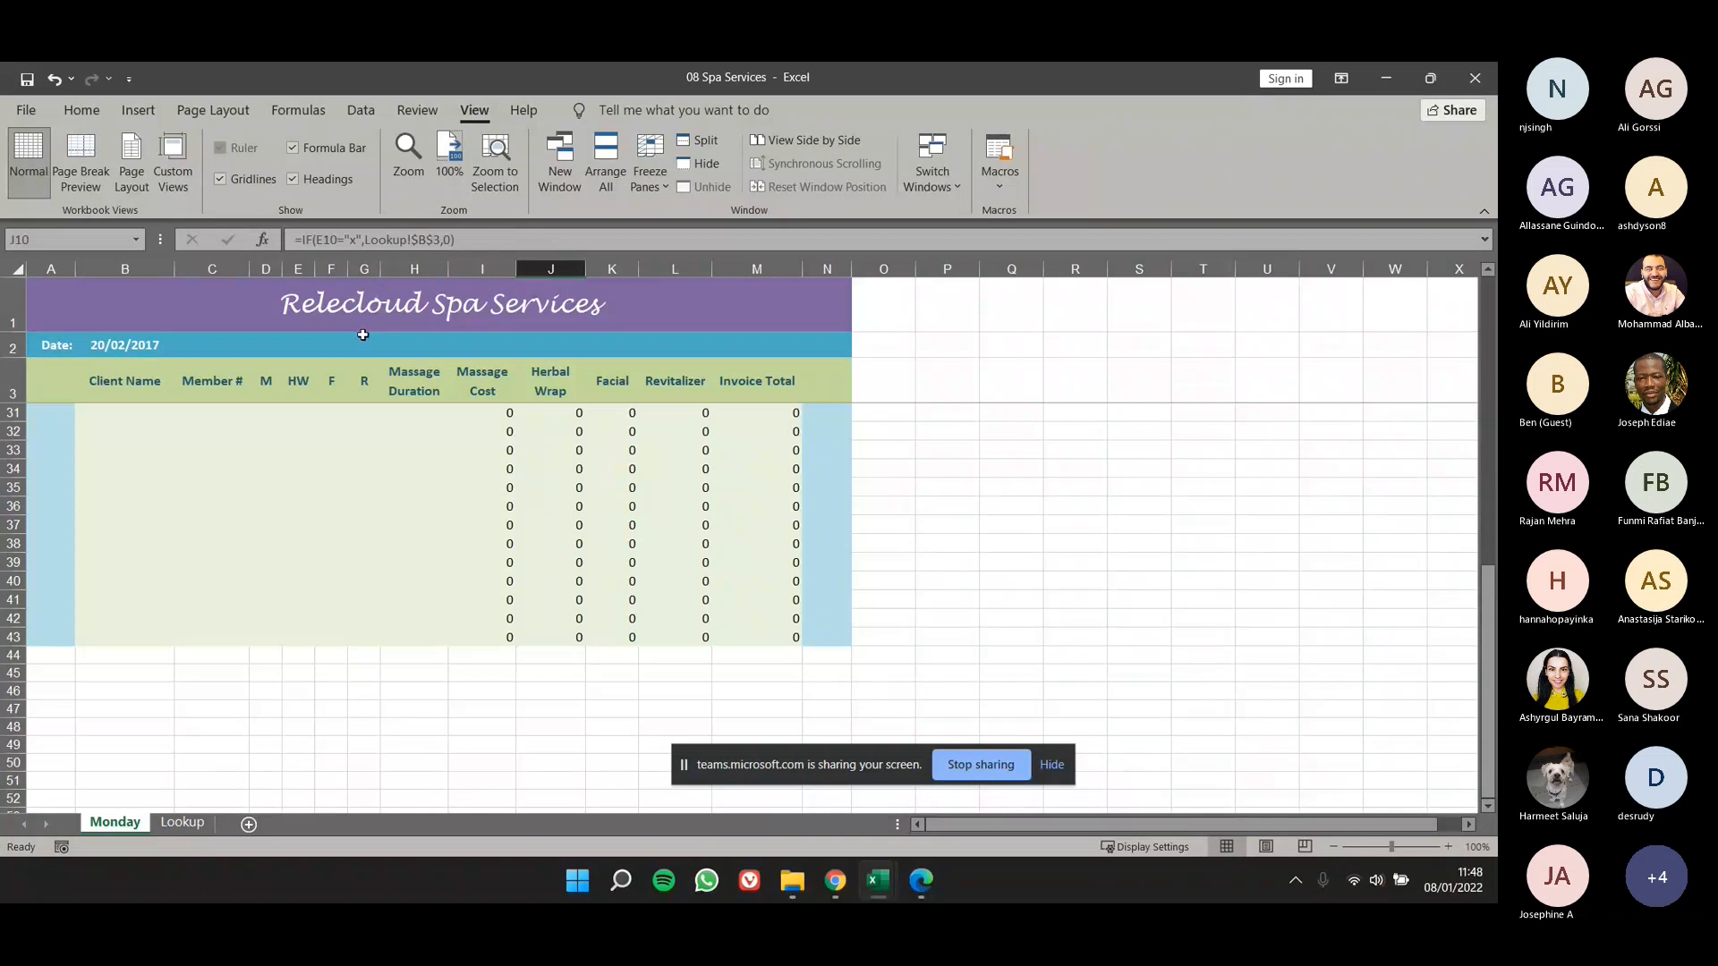
{"action": "scroll", "coordinate": [295, 403], "scroll_direction": "up", "scroll_amount": 9}
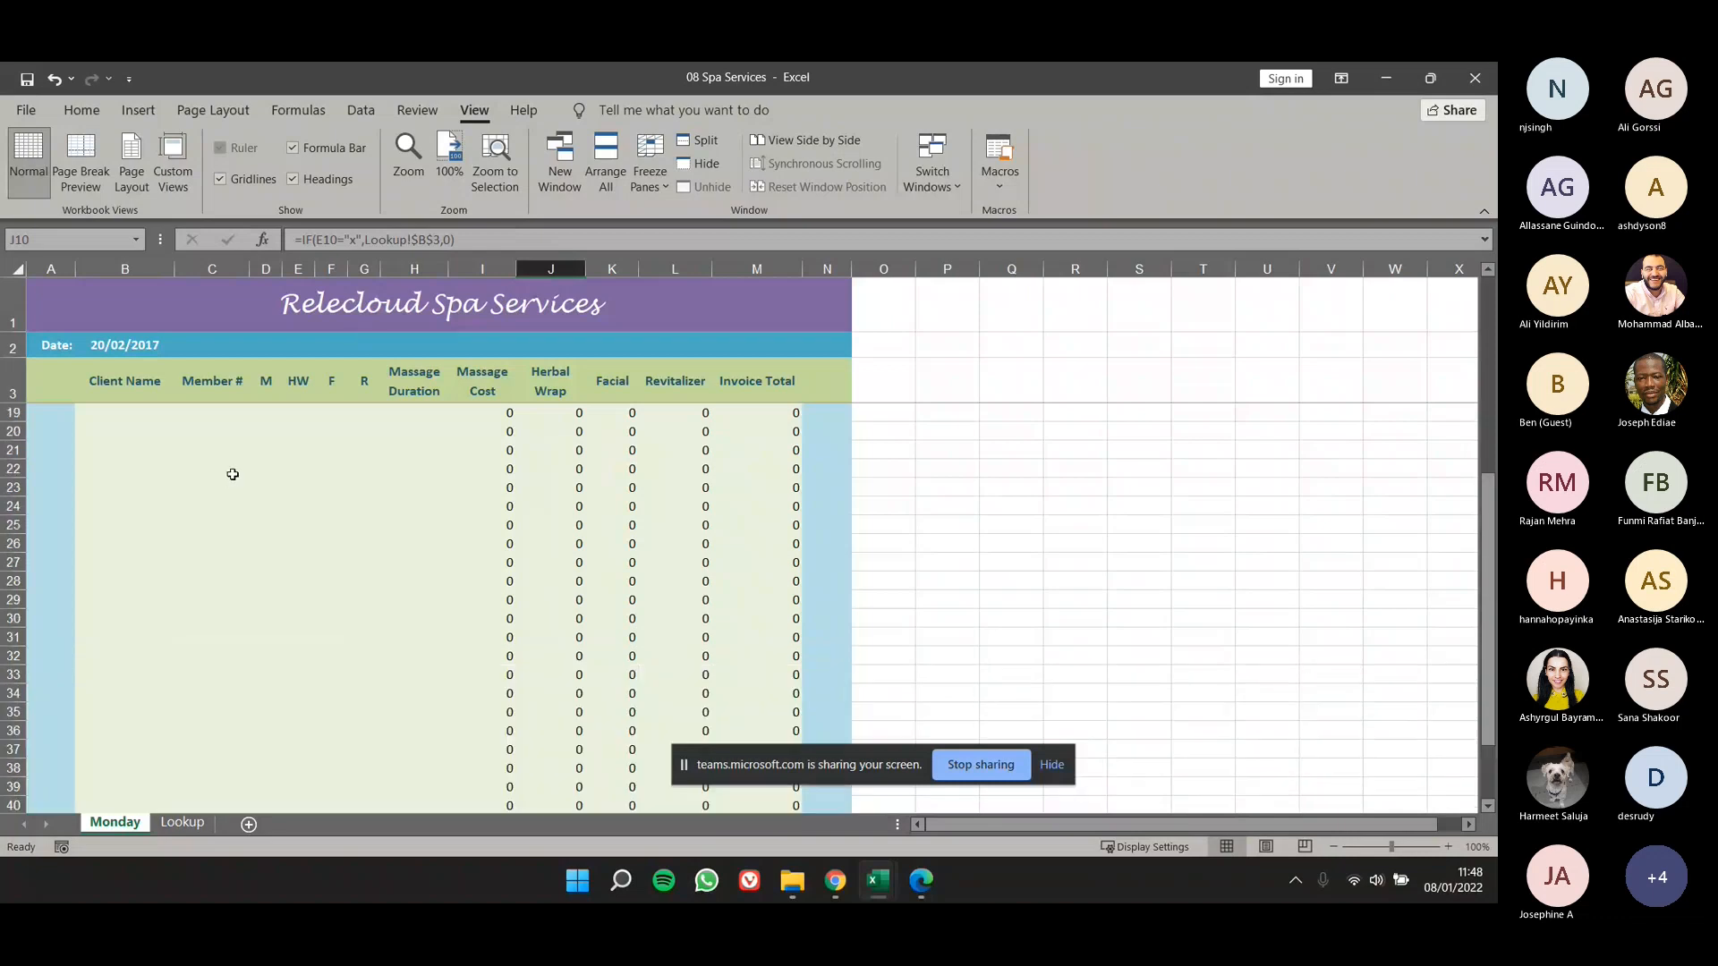
- Enter a sample client's first name in cell B5 and its shorter spelling variant in B6 of the Client Name column
{"action": "left_click", "coordinate": [200, 383]}
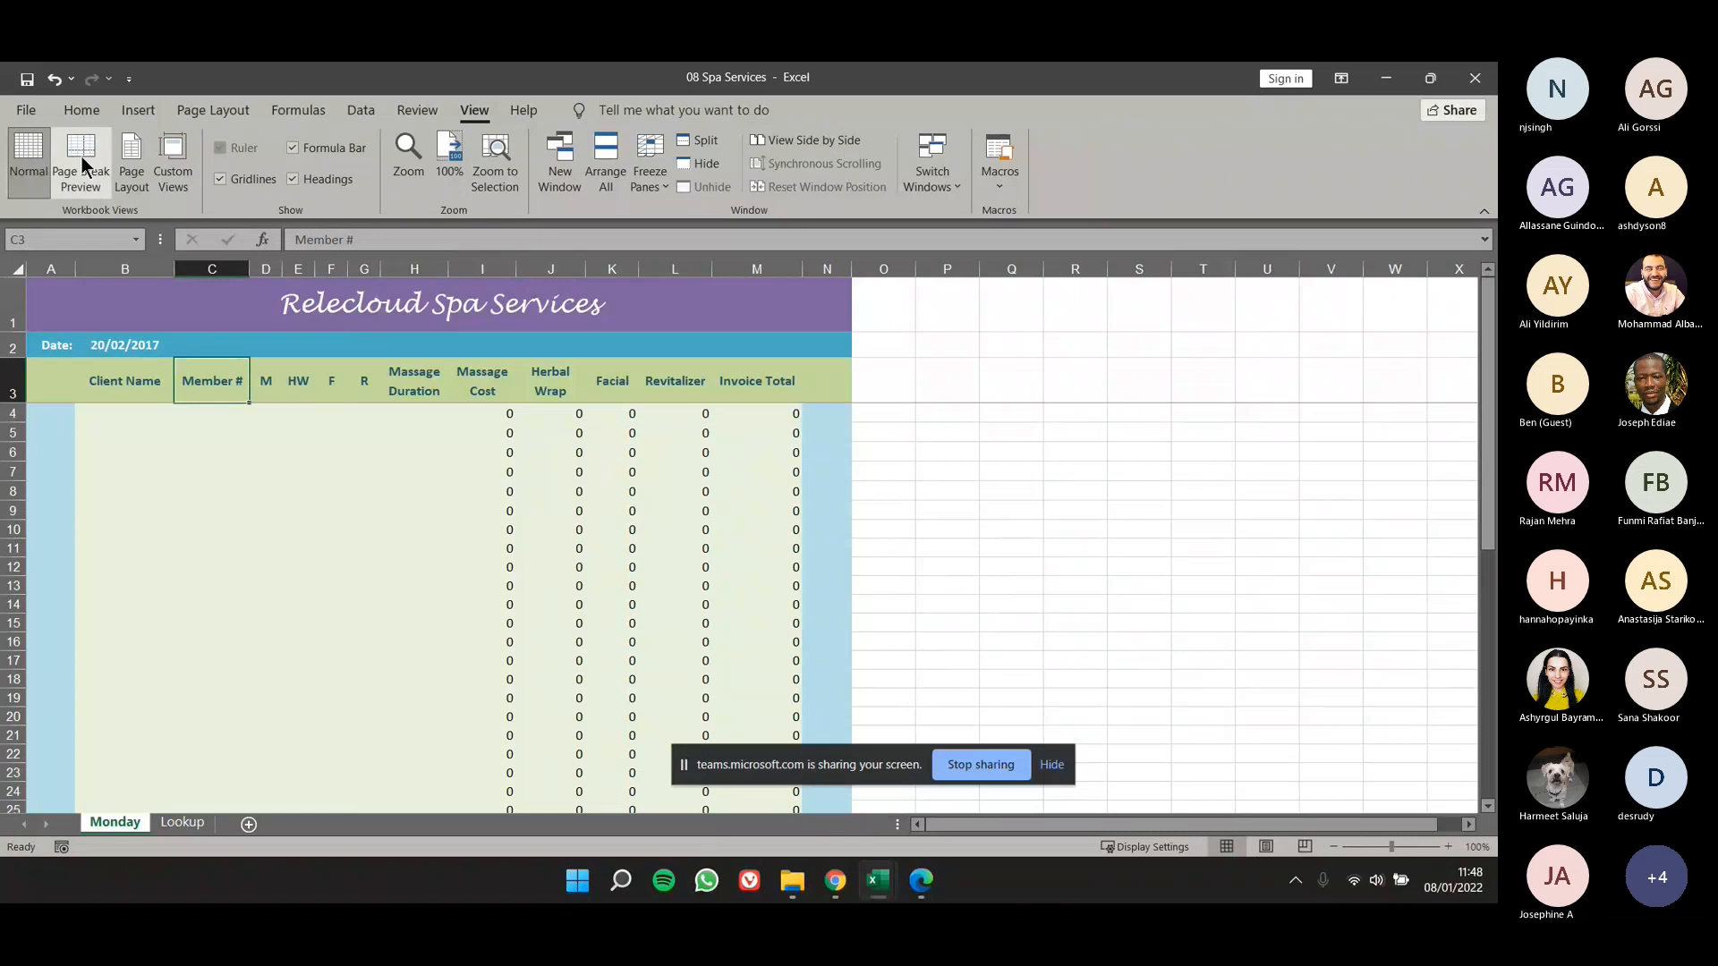
{"action": "left_click", "coordinate": [82, 111]}
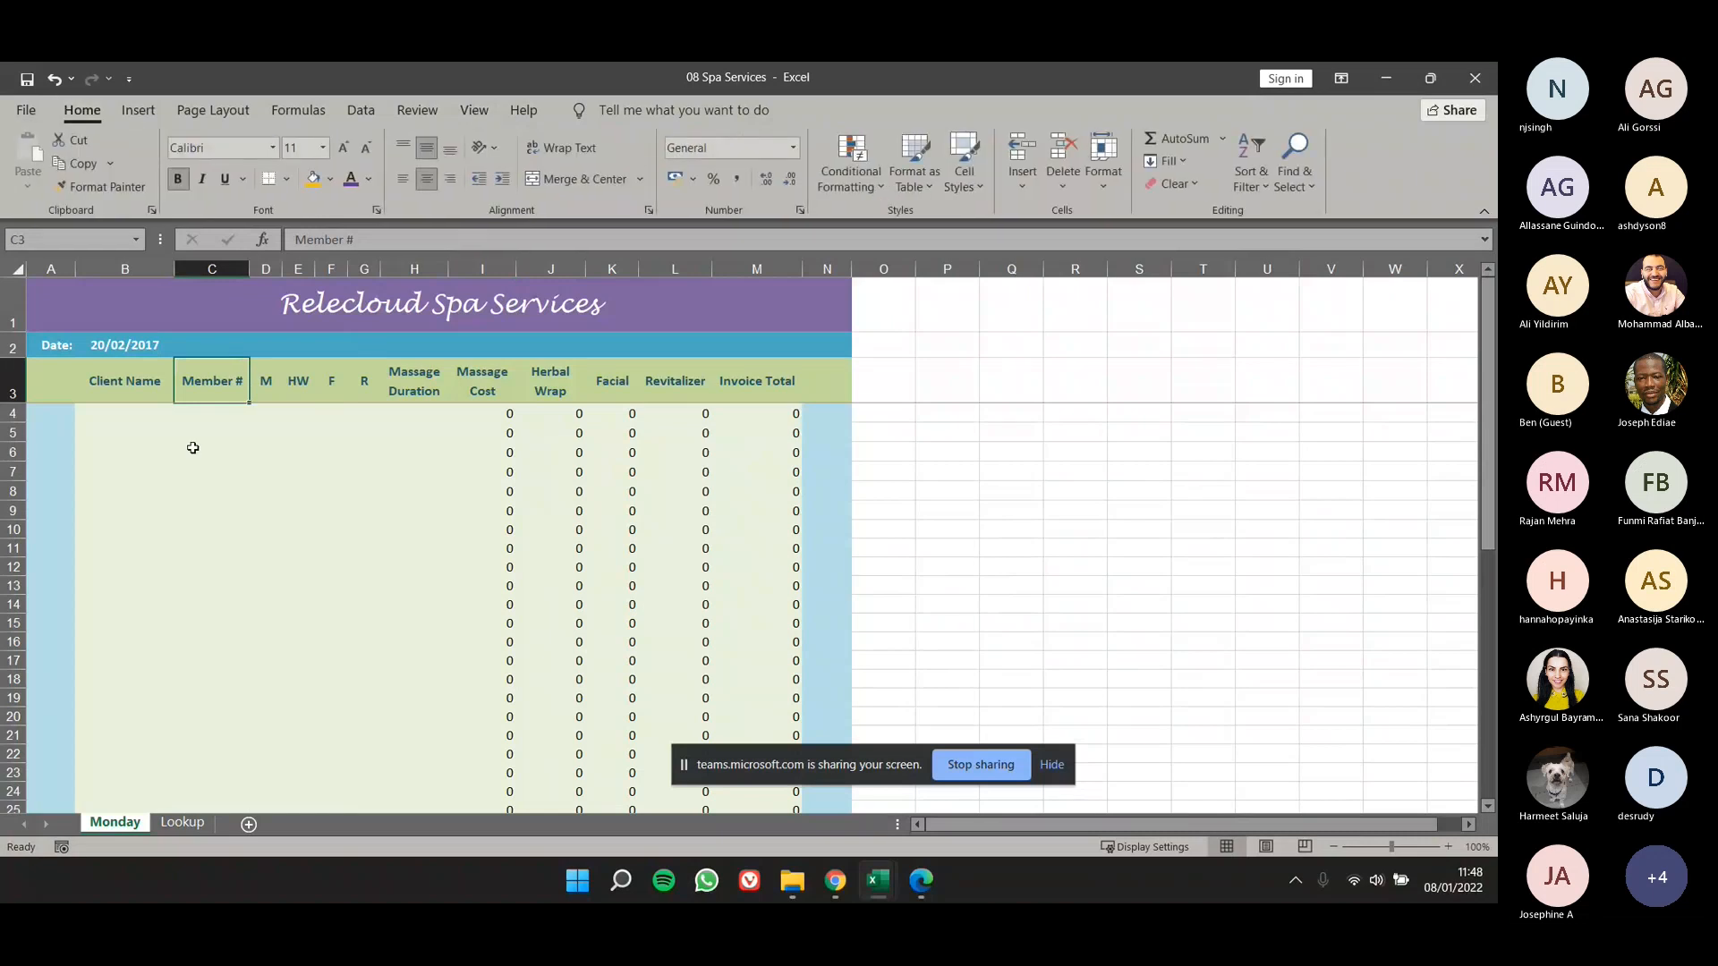
{"action": "left_click", "coordinate": [160, 434]}
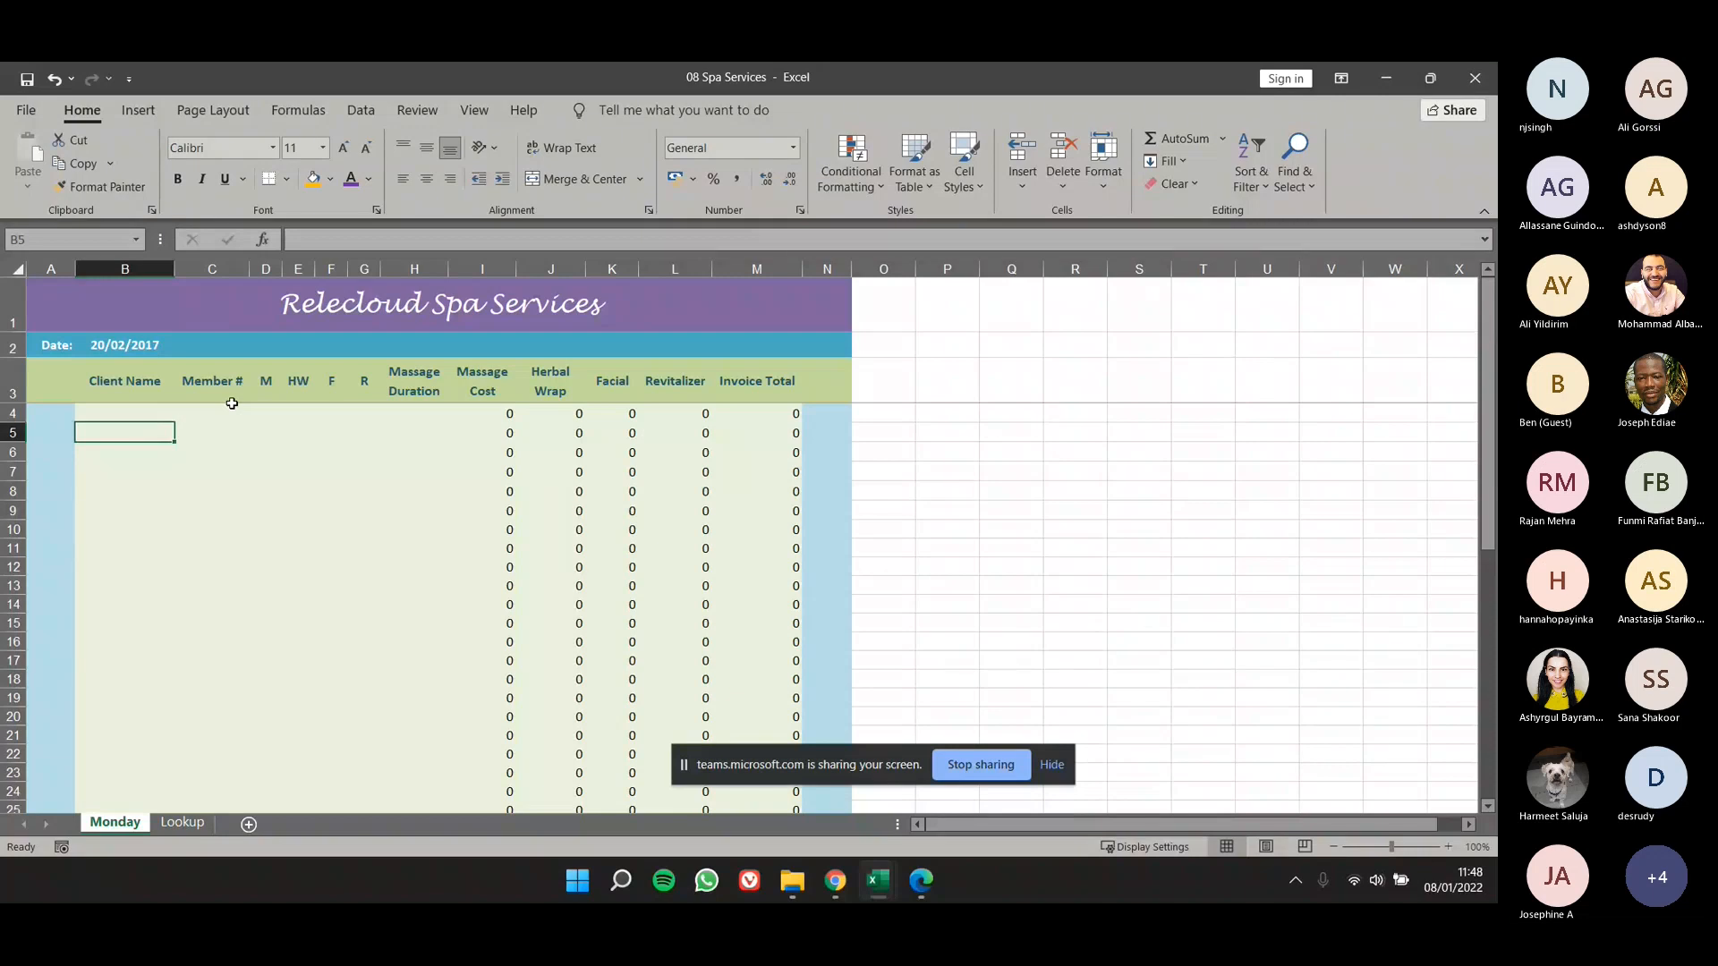
{"action": "type", "text": "John"}
{"action": "key", "text": "Return"}
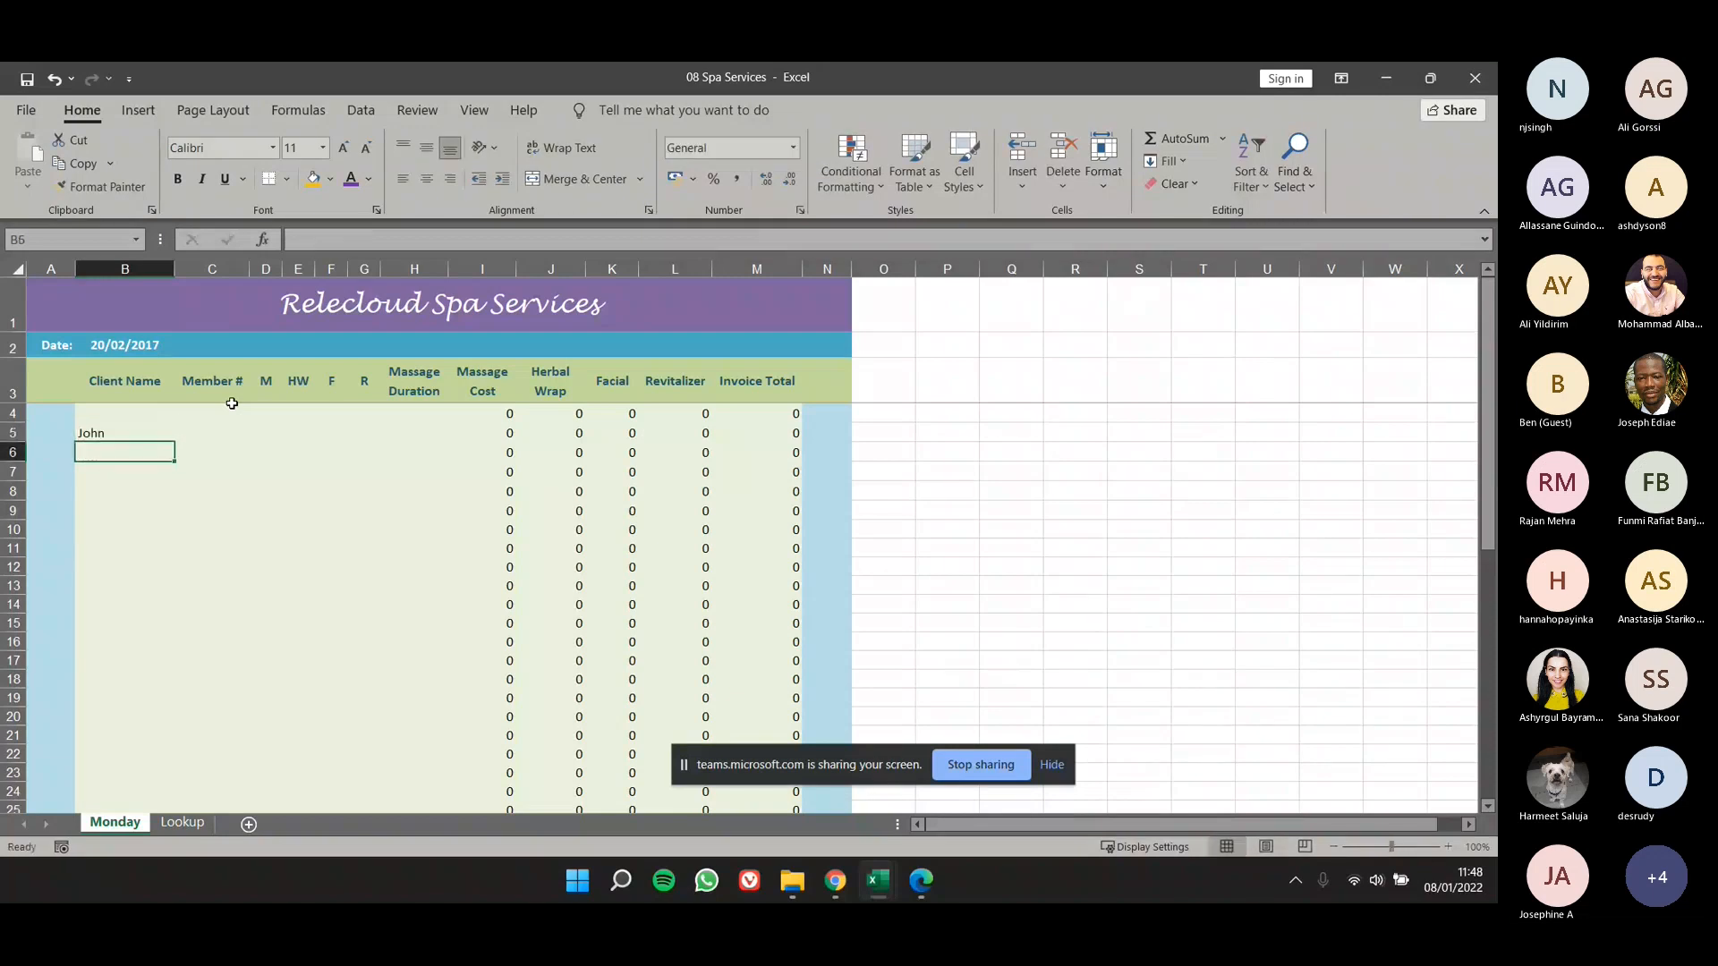
{"action": "type", "text": "Jon"}
{"action": "key", "text": "Return"}
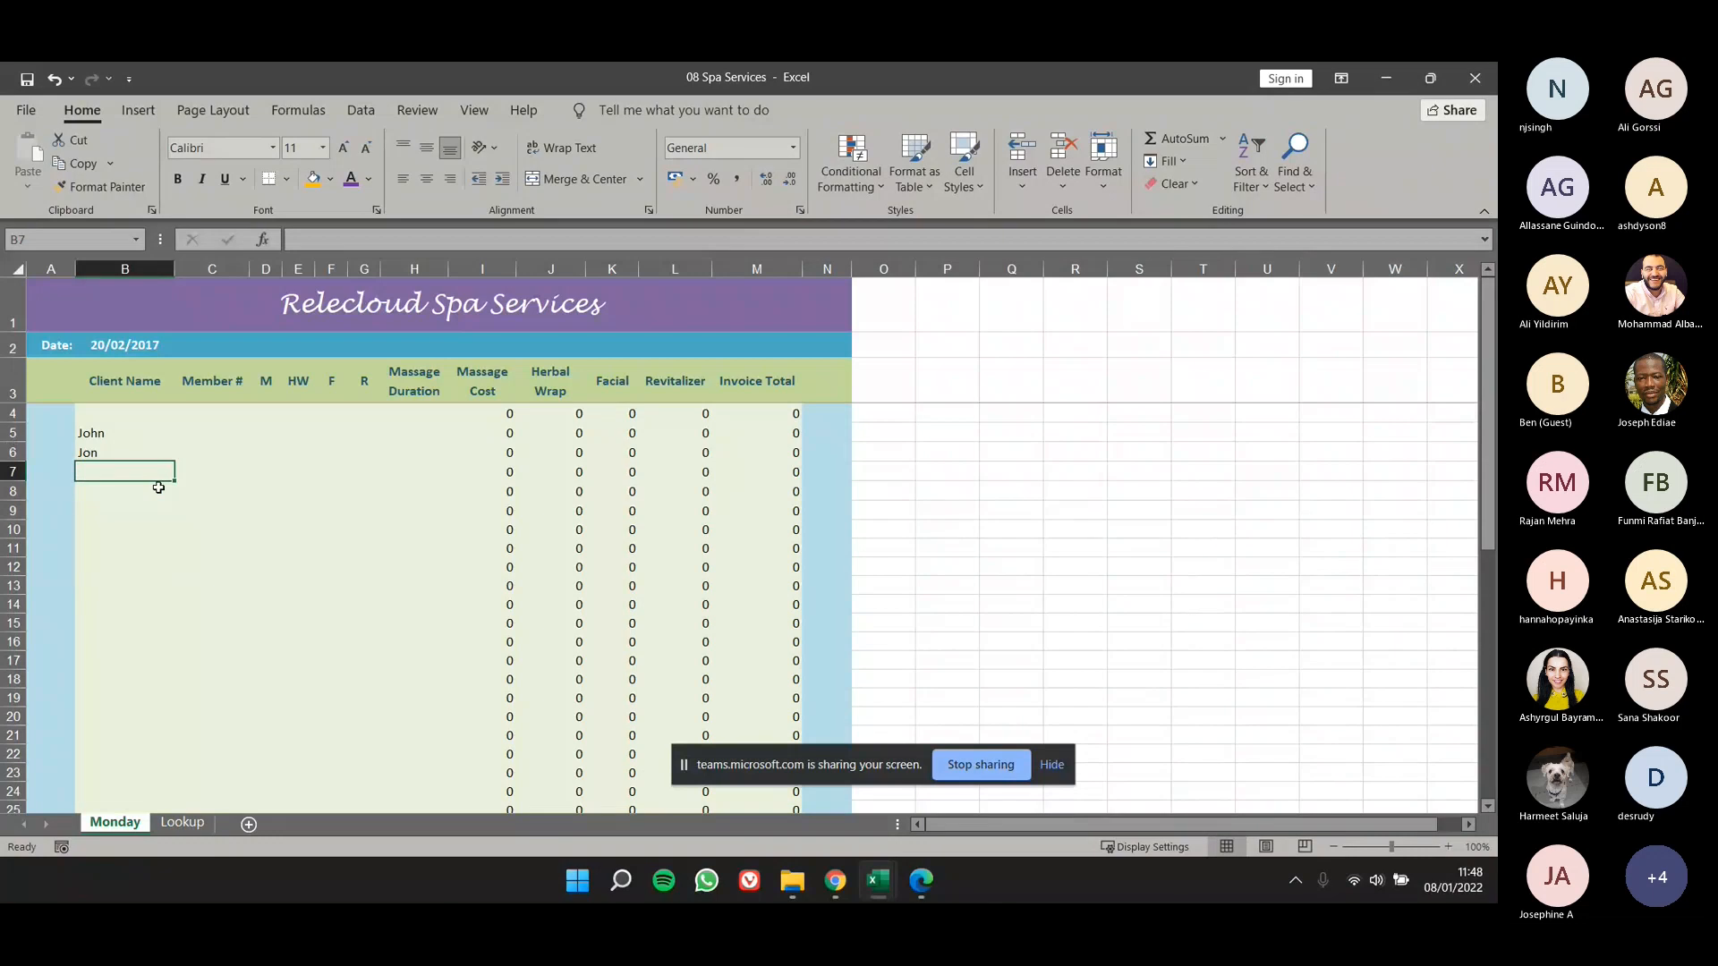
- Enter the shorter spelling of the client's first name in B7 and the longer spelling in B9, leaving B8 empty
{"action": "type", "text": "jo"}
{"action": "key", "text": "BackSpace"}
{"action": "key", "text": "BackSpace"}
{"action": "type", "text": "Jon"}
{"action": "key", "text": "Return"}
{"action": "key", "text": "Return"}
{"action": "type", "text": "John"}
{"action": "key", "text": "Return"}
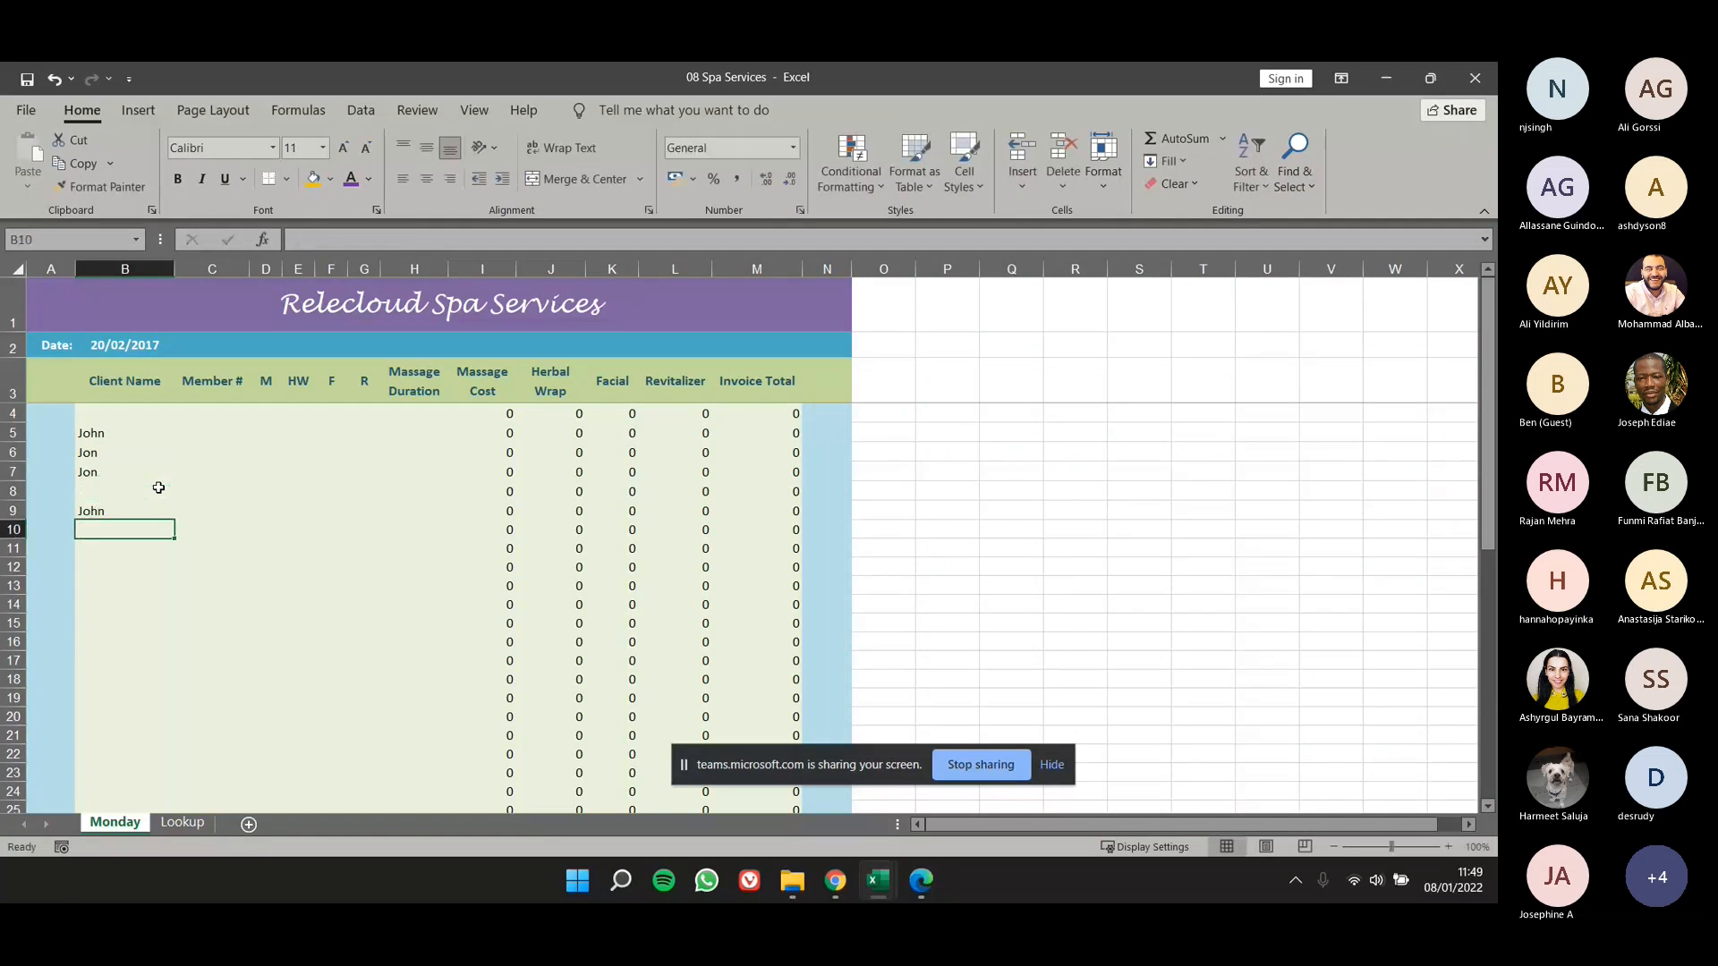
- Find all cells with the shorter spelling of the client's first name, setting the longer spelling as the replacement text
{"action": "left_click", "coordinate": [1312, 179]}
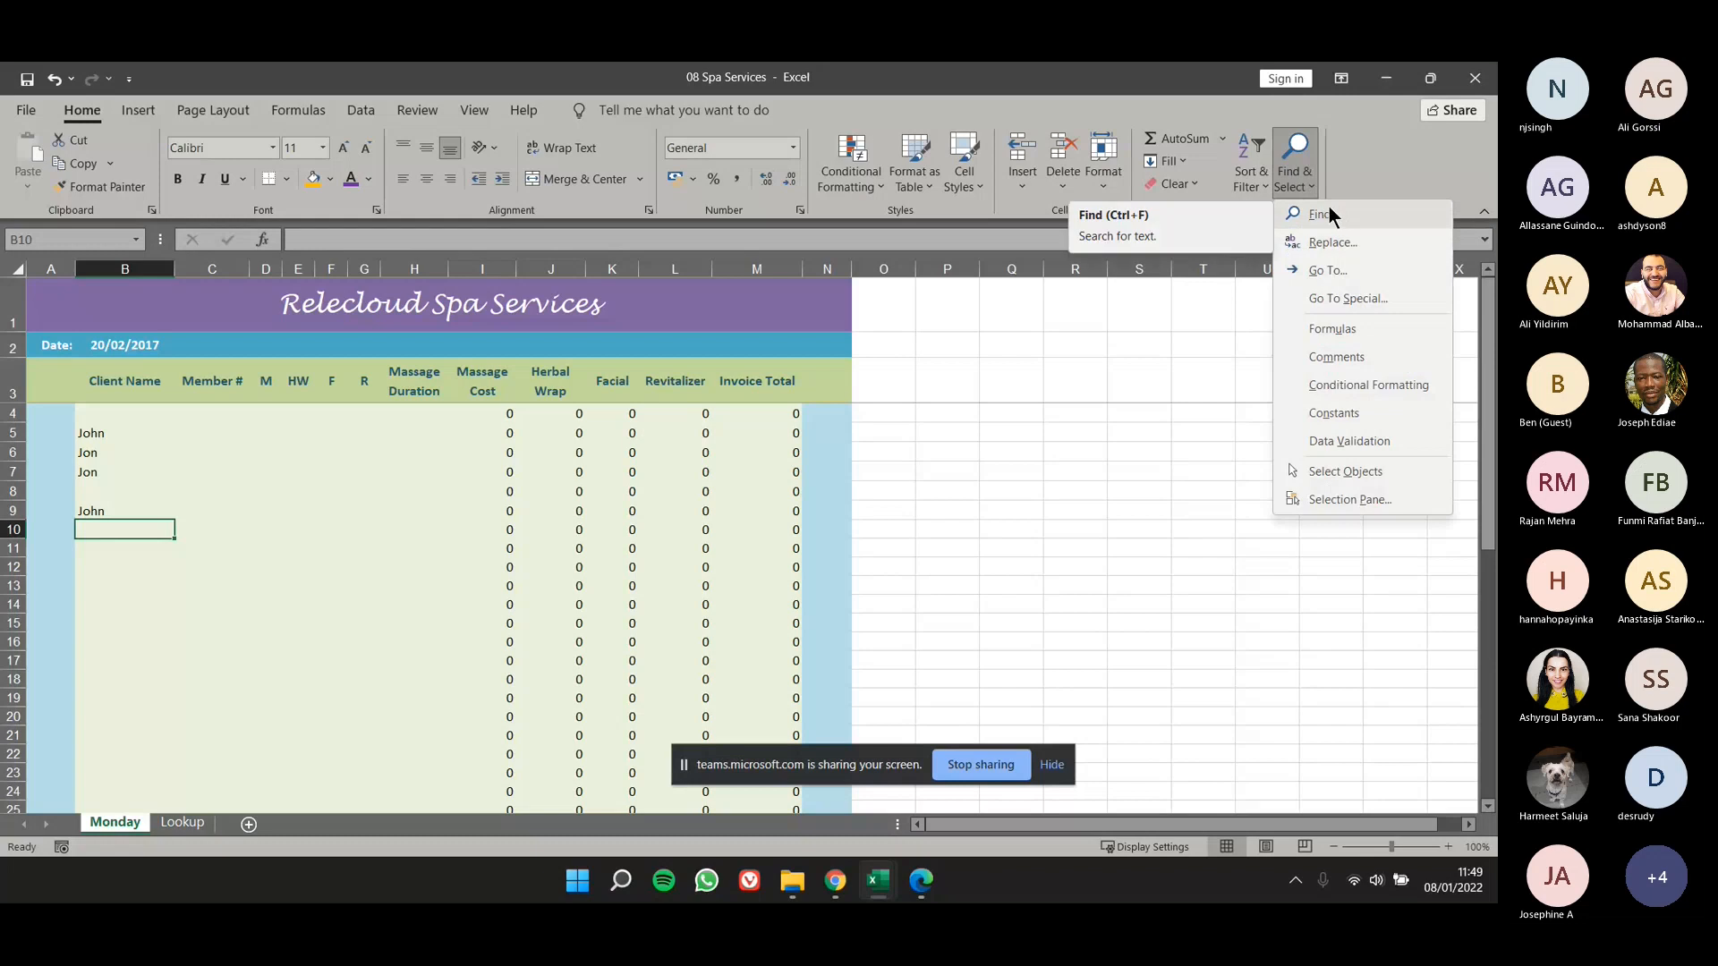
{"action": "left_click", "coordinate": [1355, 239]}
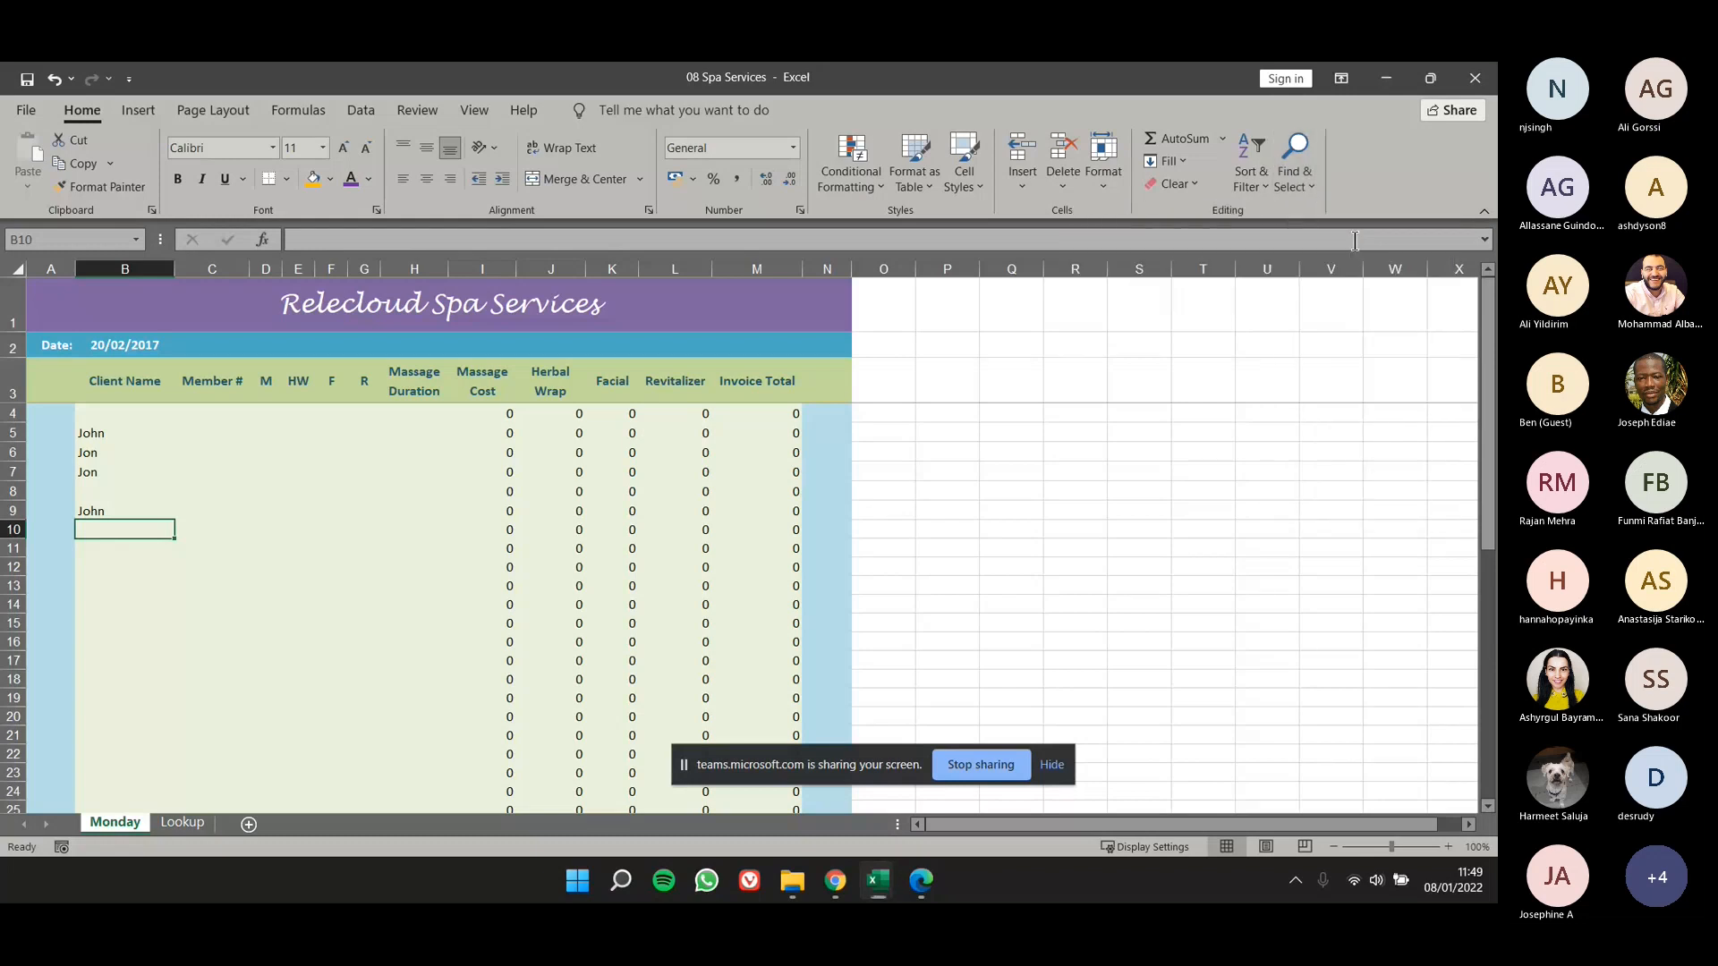
{"action": "left_click_drag", "start_coordinate": [765, 460], "coordinate": [907, 390]}
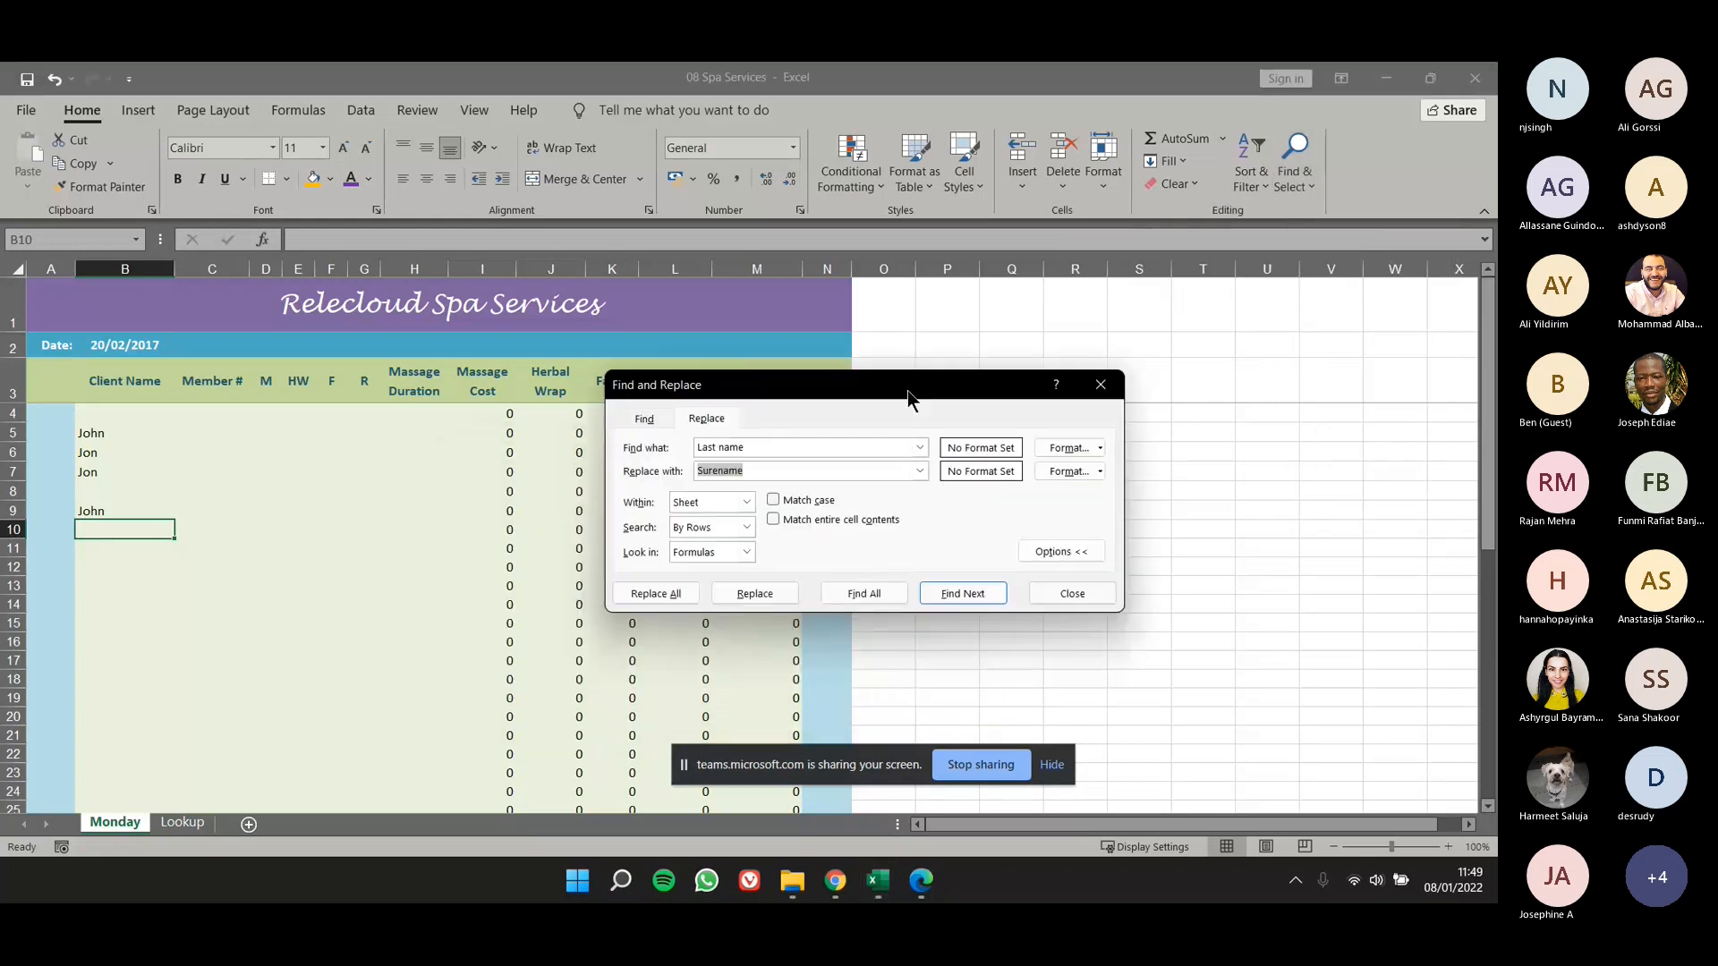
{"action": "double_click", "coordinate": [834, 448]}
{"action": "left_click", "coordinate": [834, 449]}
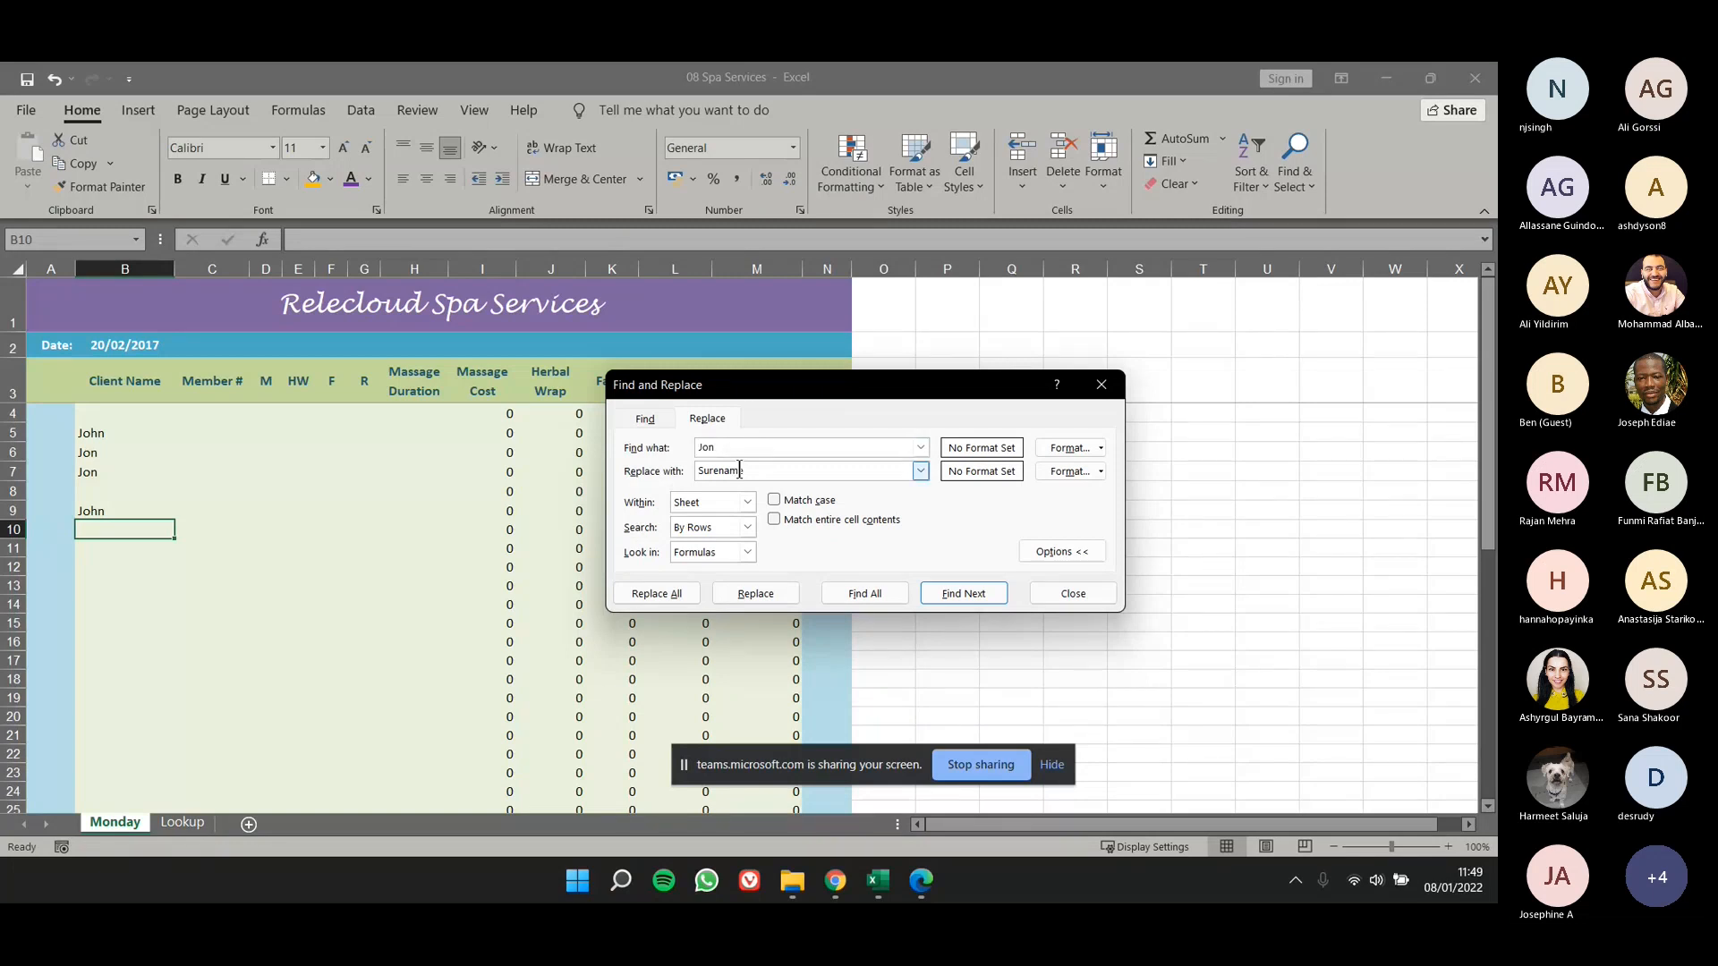
{"action": "double_click", "coordinate": [729, 471]}
{"action": "type", "text": "John"}
{"action": "left_click", "coordinate": [854, 592]}
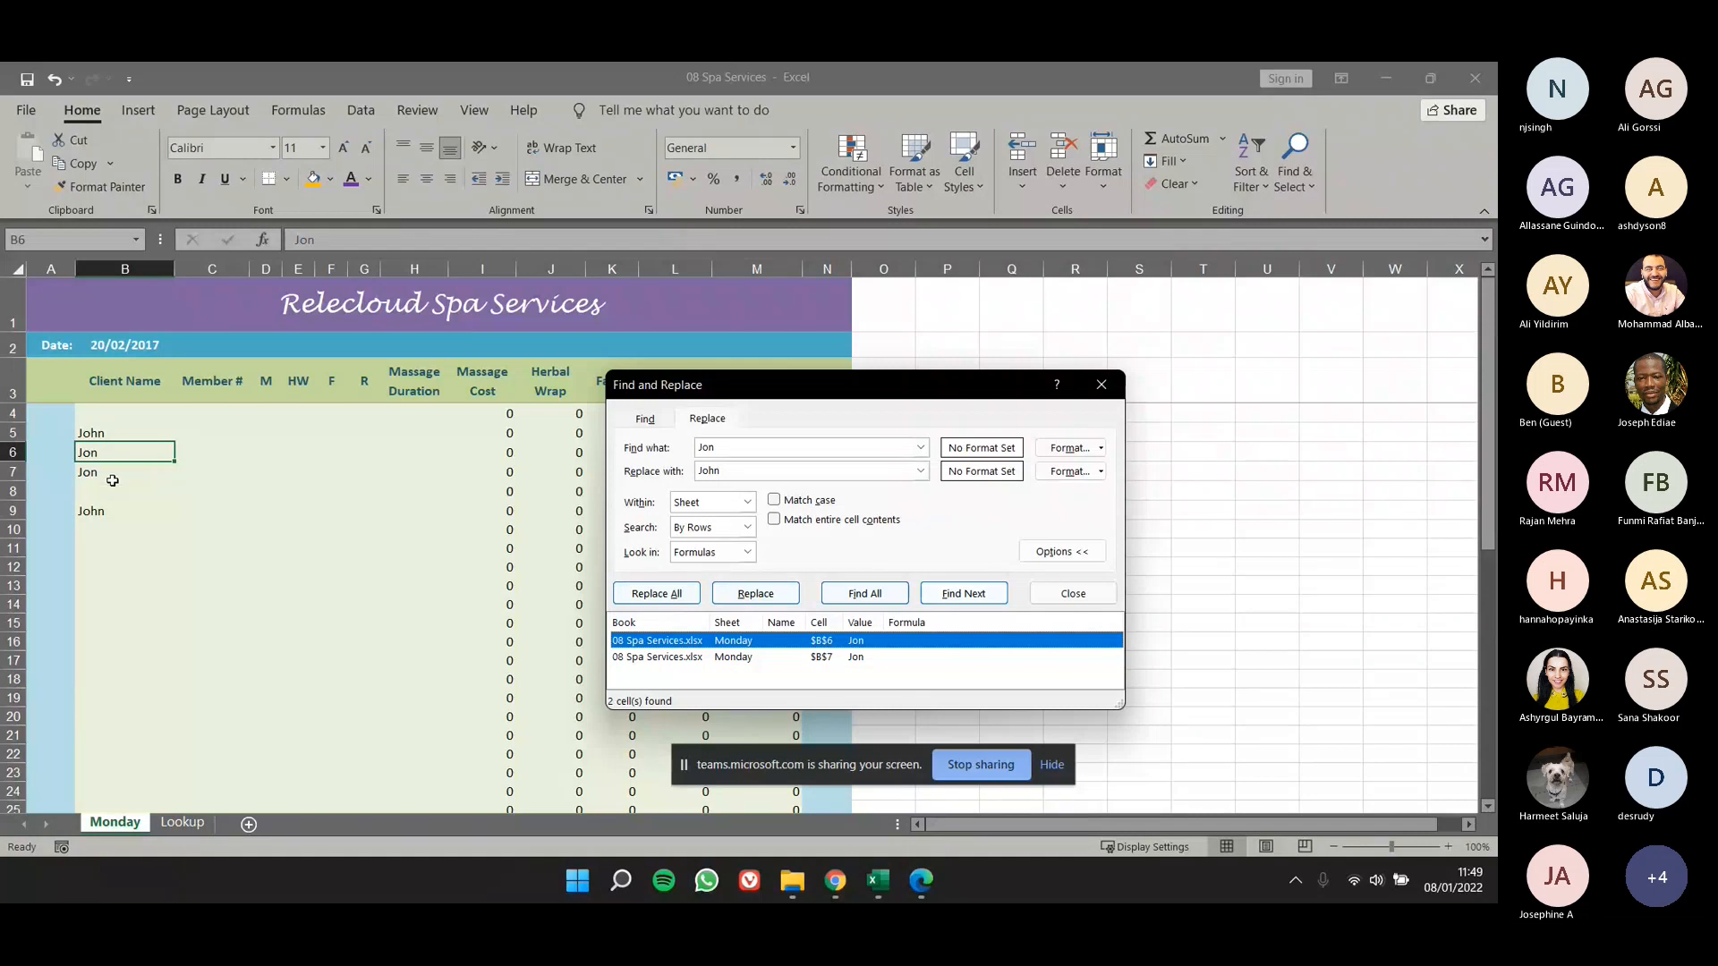
- Replace the found first names in B6 and B7 one match at a time, close the dialog and undo both replacements
{"action": "left_click", "coordinate": [757, 592]}
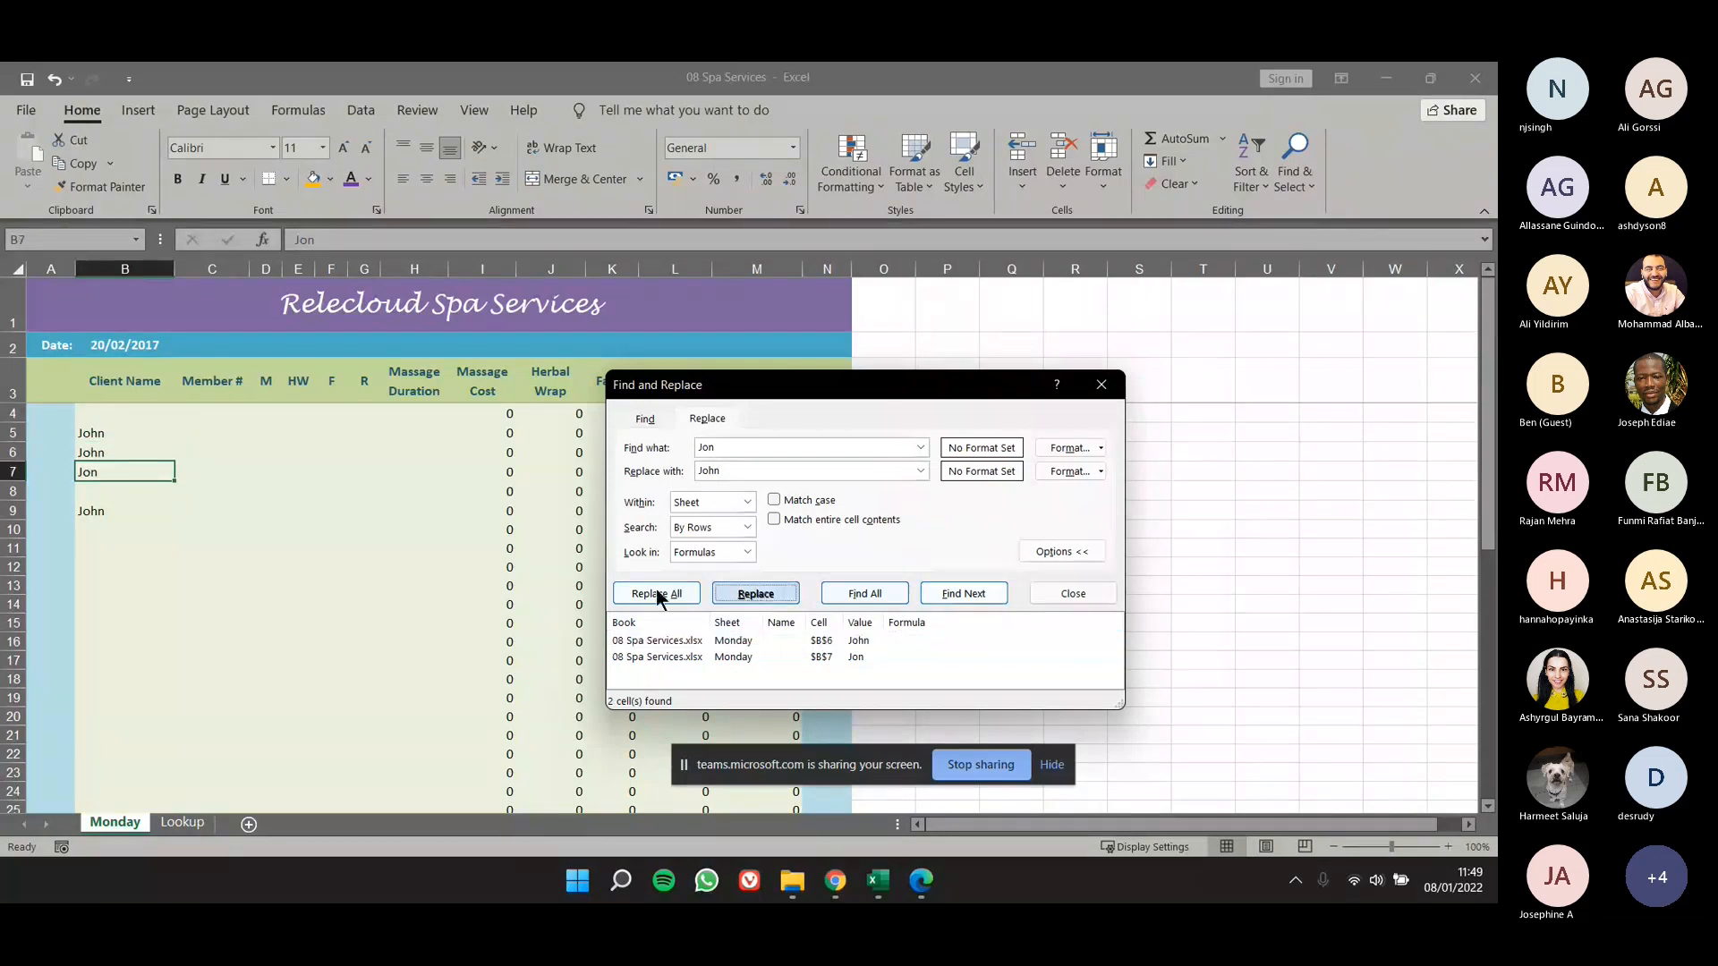
{"action": "left_click", "coordinate": [729, 594]}
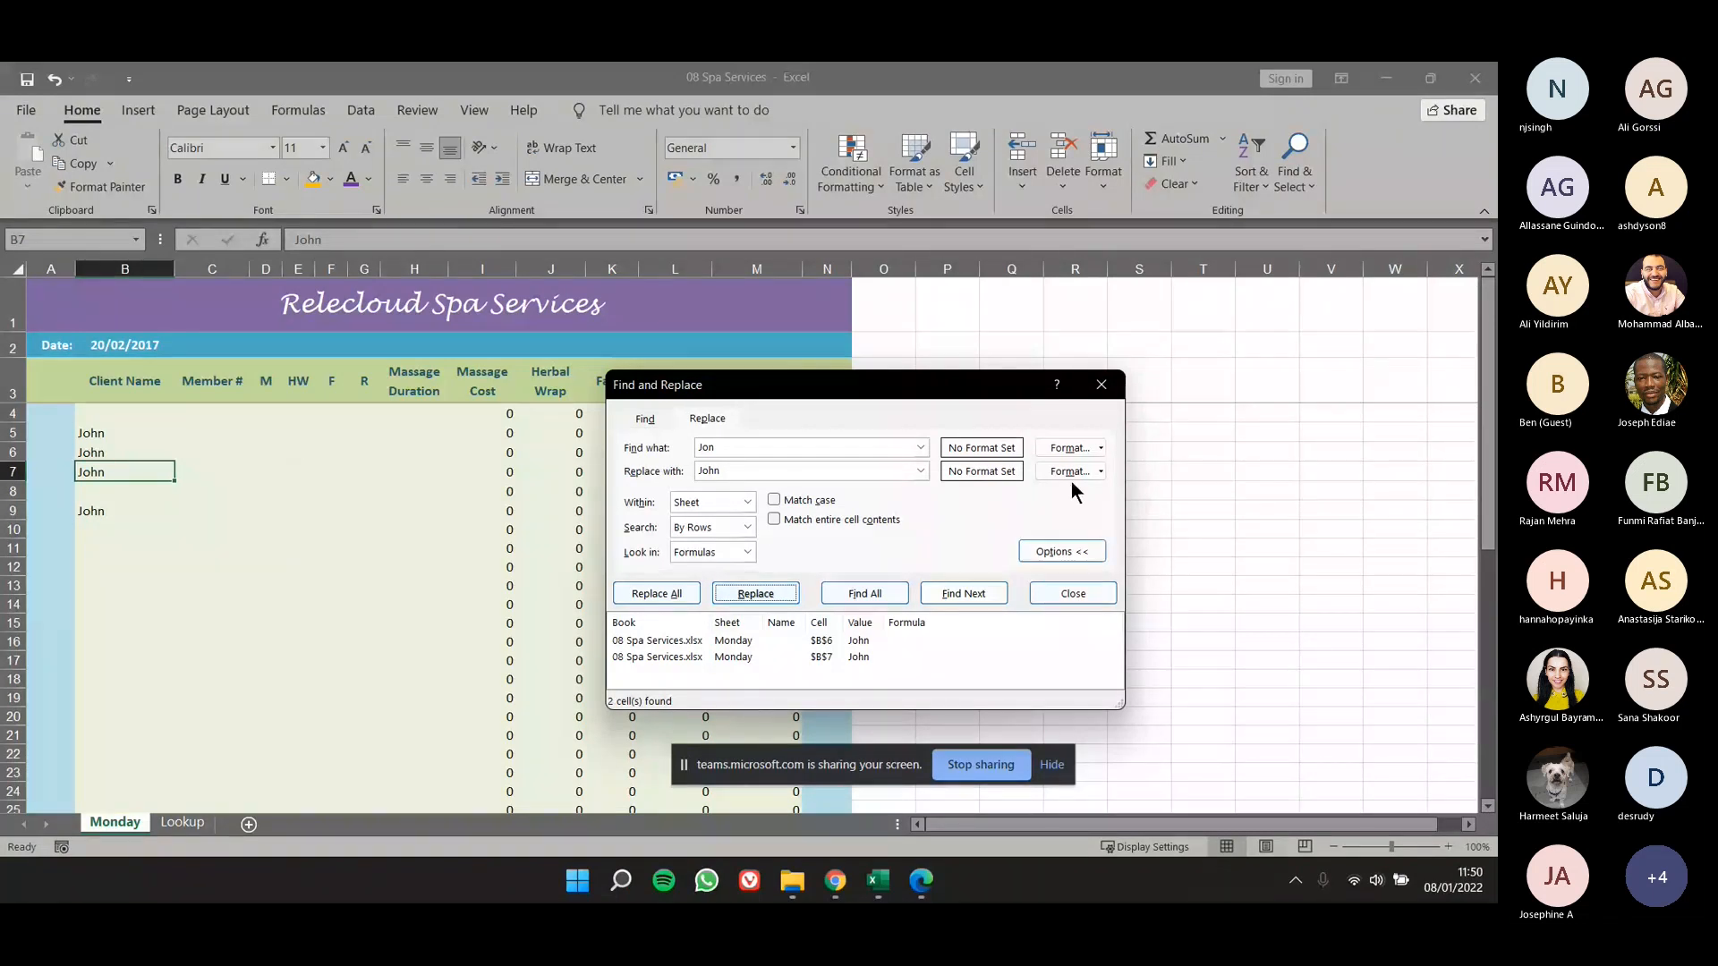
{"action": "left_click", "coordinate": [1073, 593]}
{"action": "left_click", "coordinate": [1051, 566]}
{"action": "key", "text": "ctrl+z"}
{"action": "key", "text": "ctrl+z"}
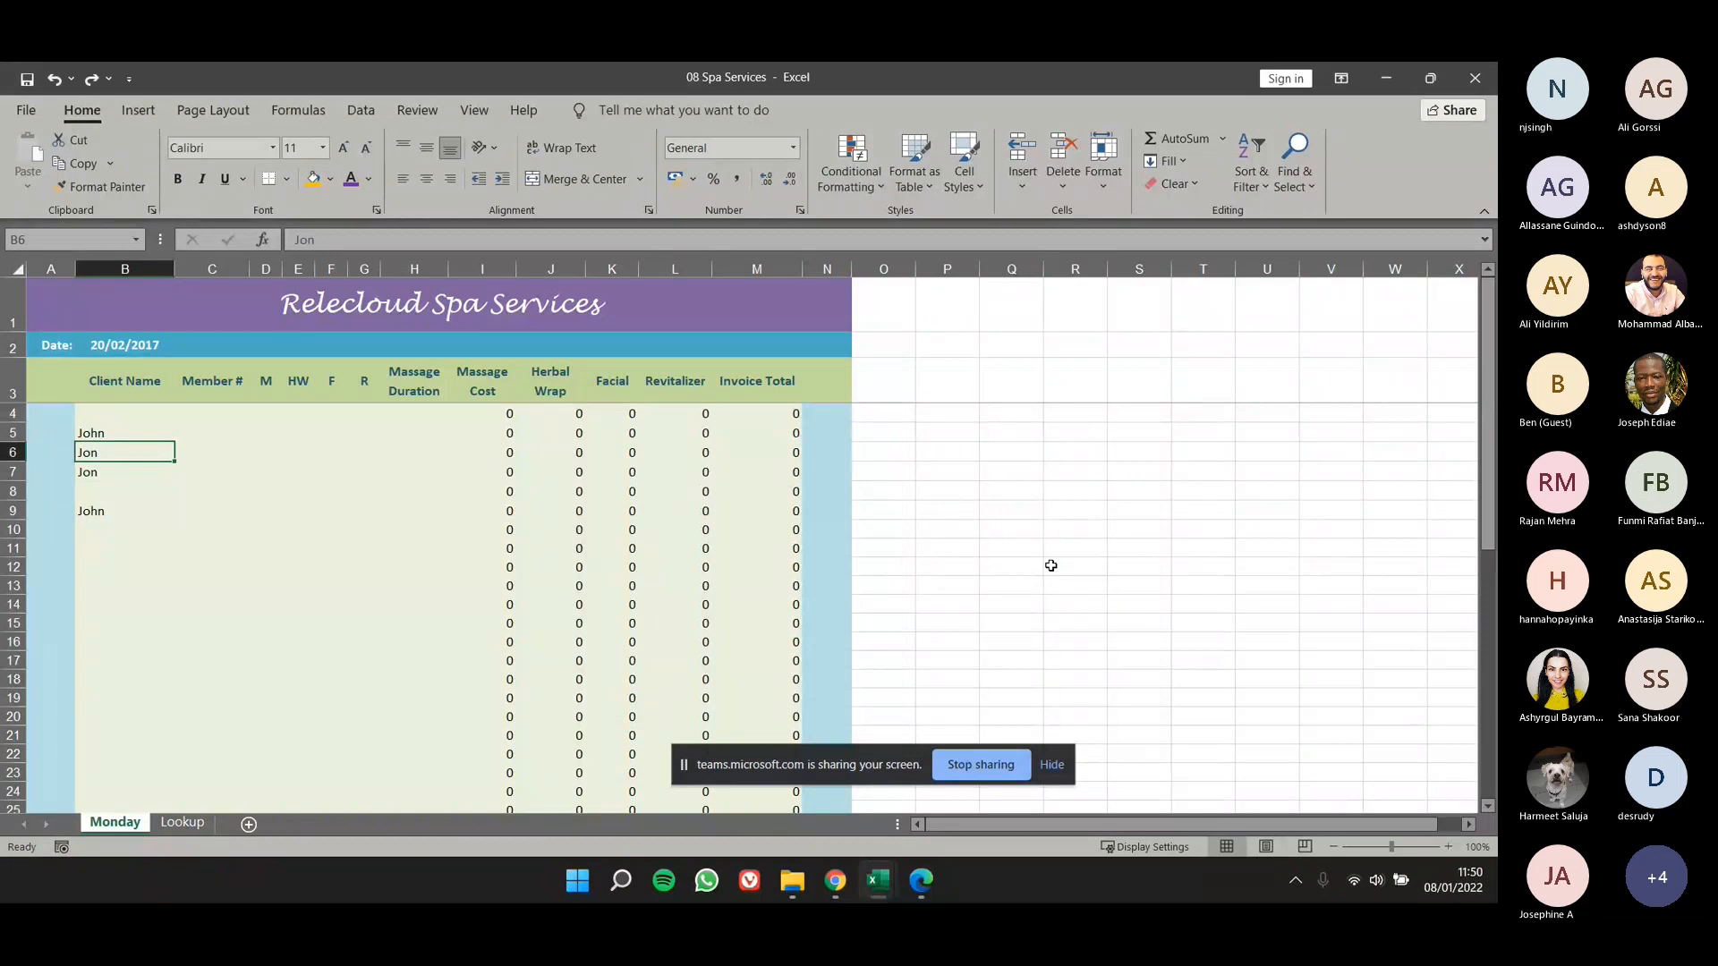
- Replace all occurrences of the shorter first-name spelling with the longer one in a single Replace All operation on the Monday worksheet
{"action": "left_click", "coordinate": [1295, 170]}
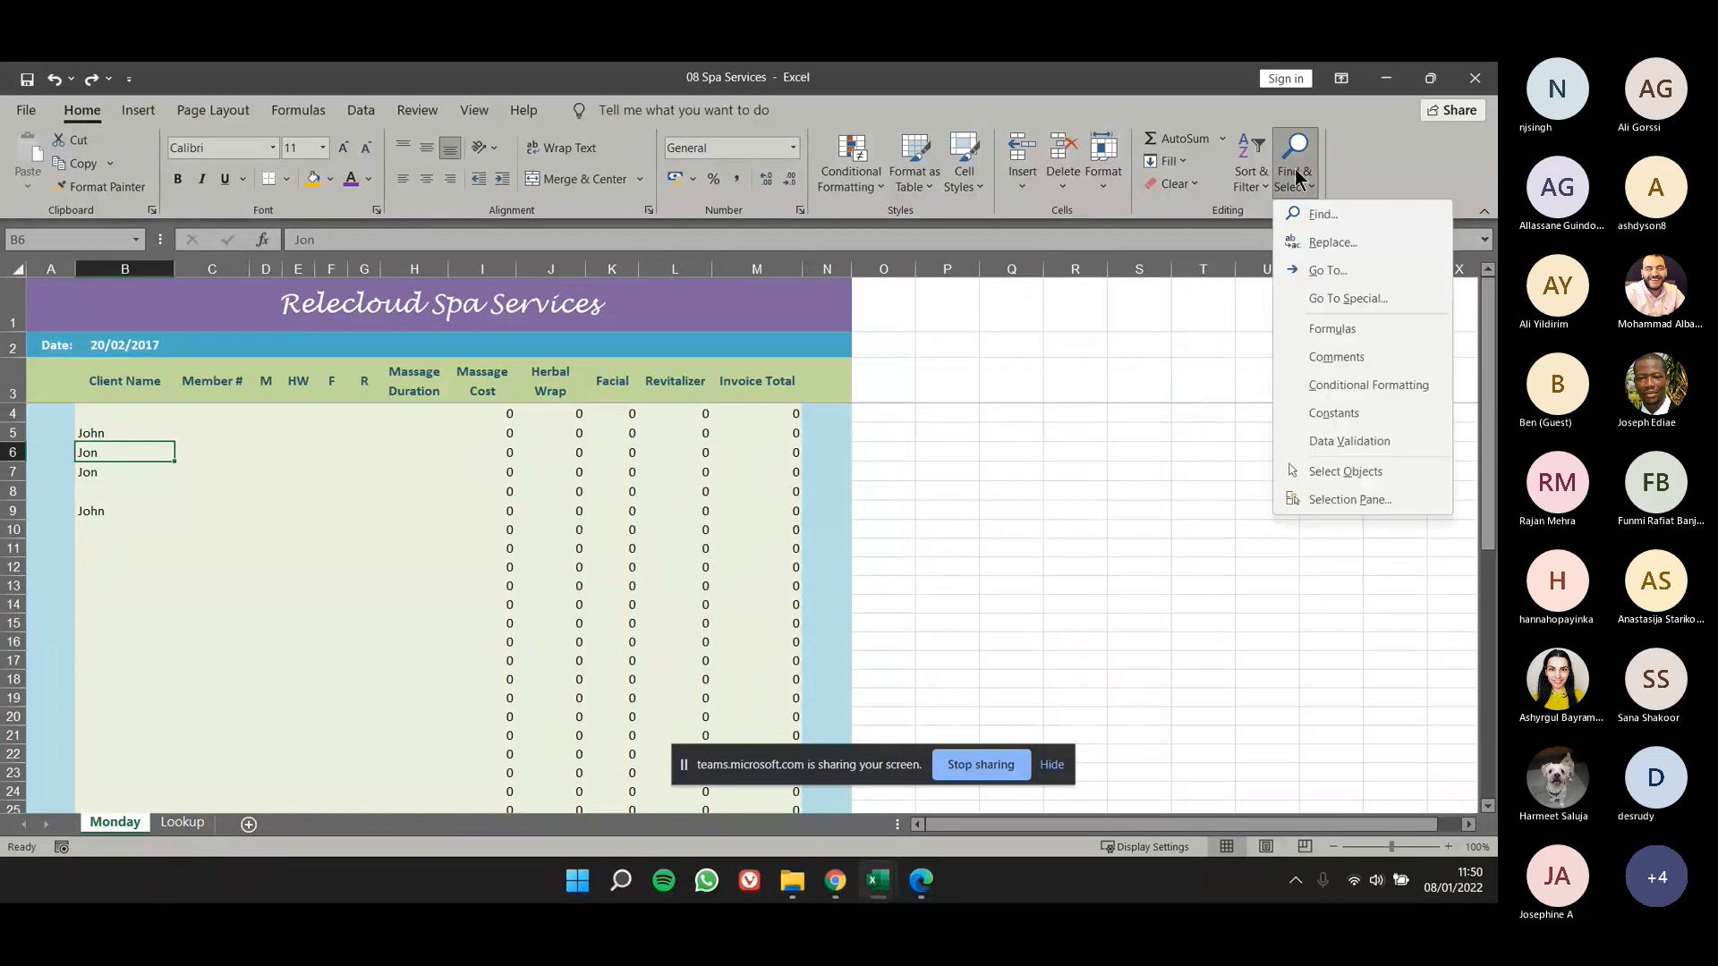
{"action": "left_click", "coordinate": [1313, 249]}
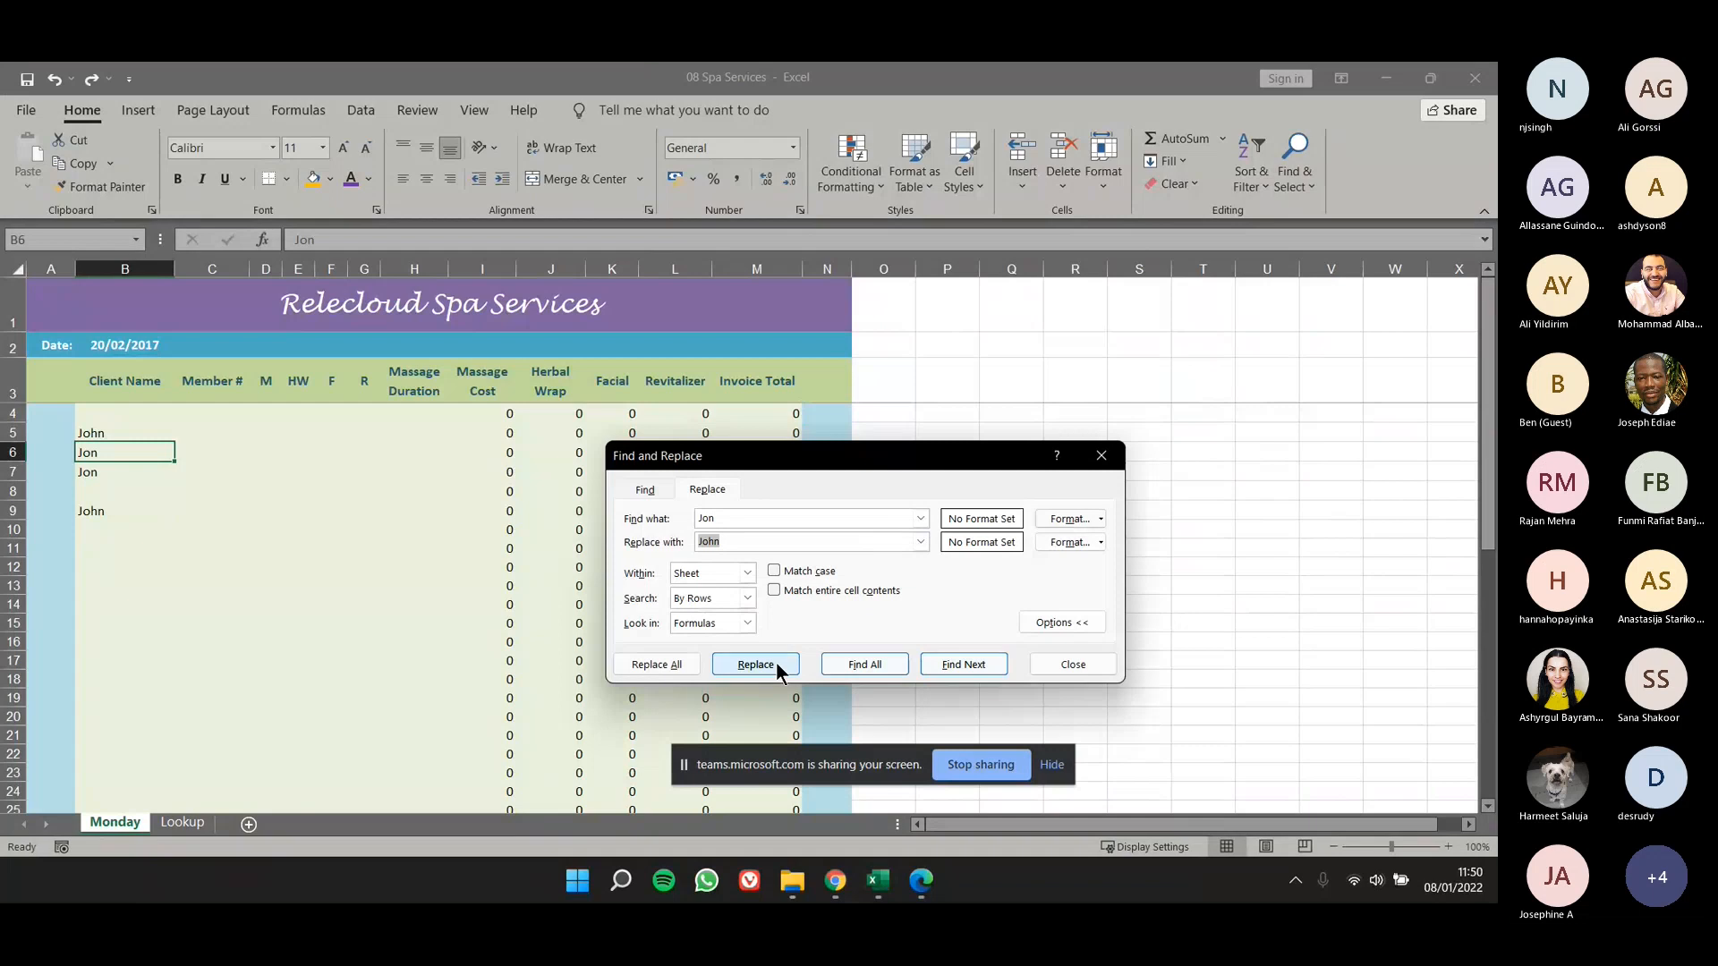
{"action": "left_click", "coordinate": [659, 669]}
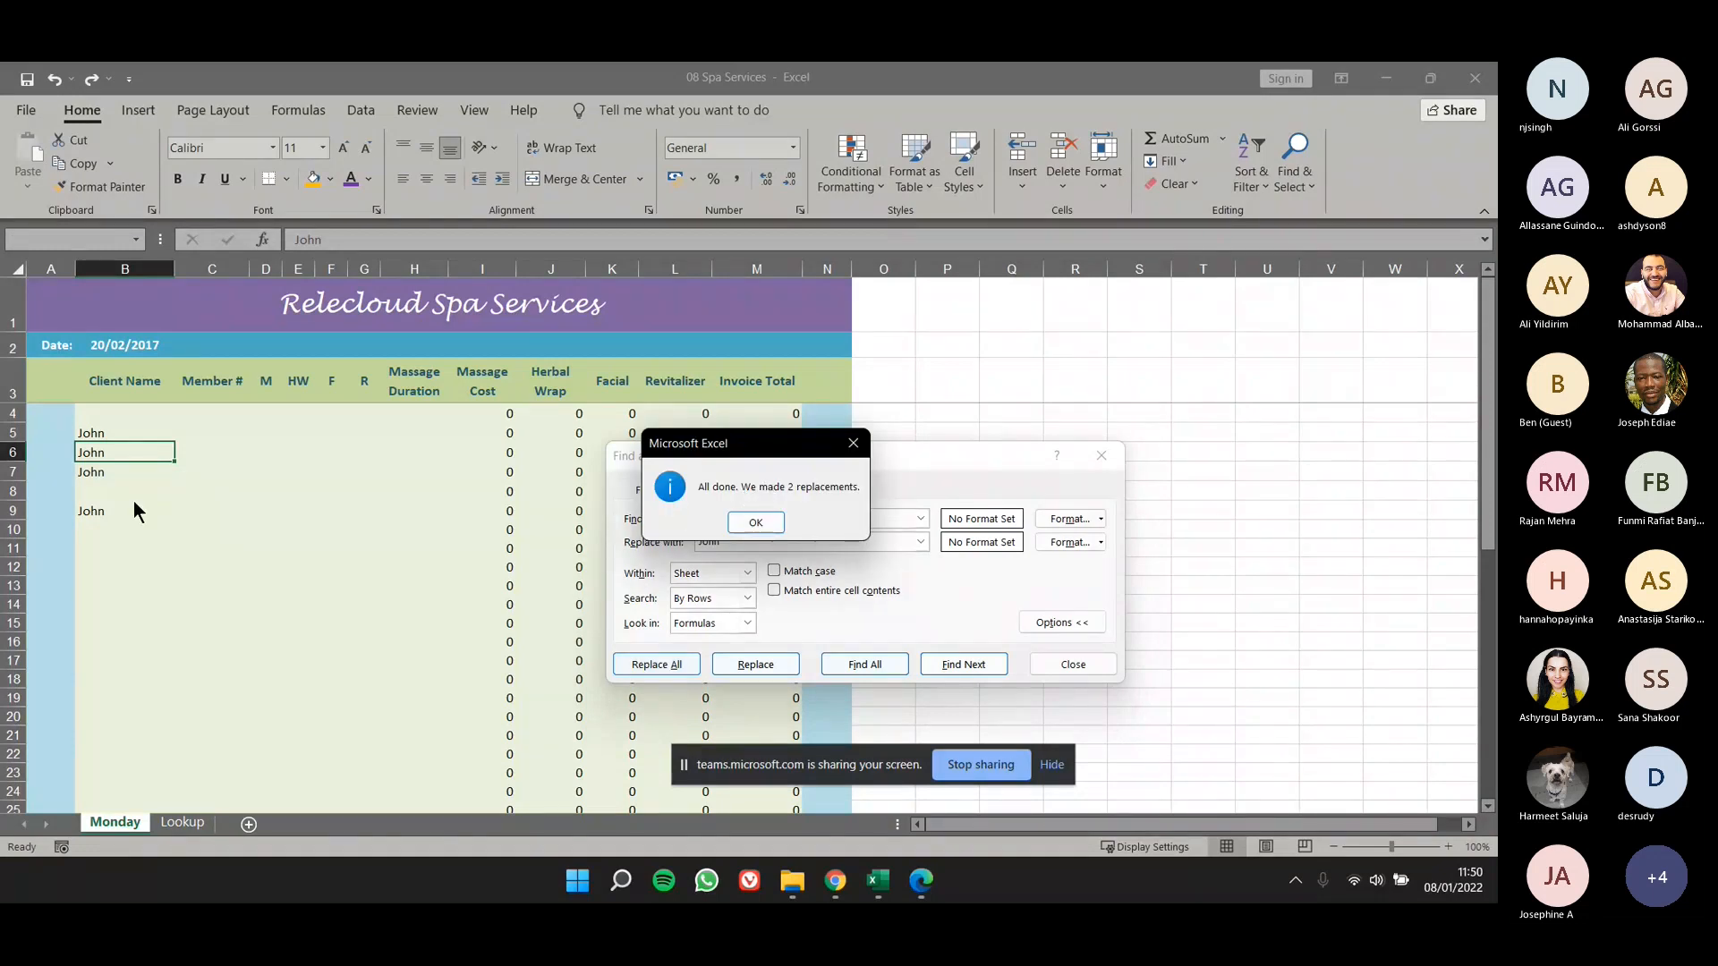
{"action": "left_click", "coordinate": [756, 525]}
{"action": "key", "text": "Escape"}
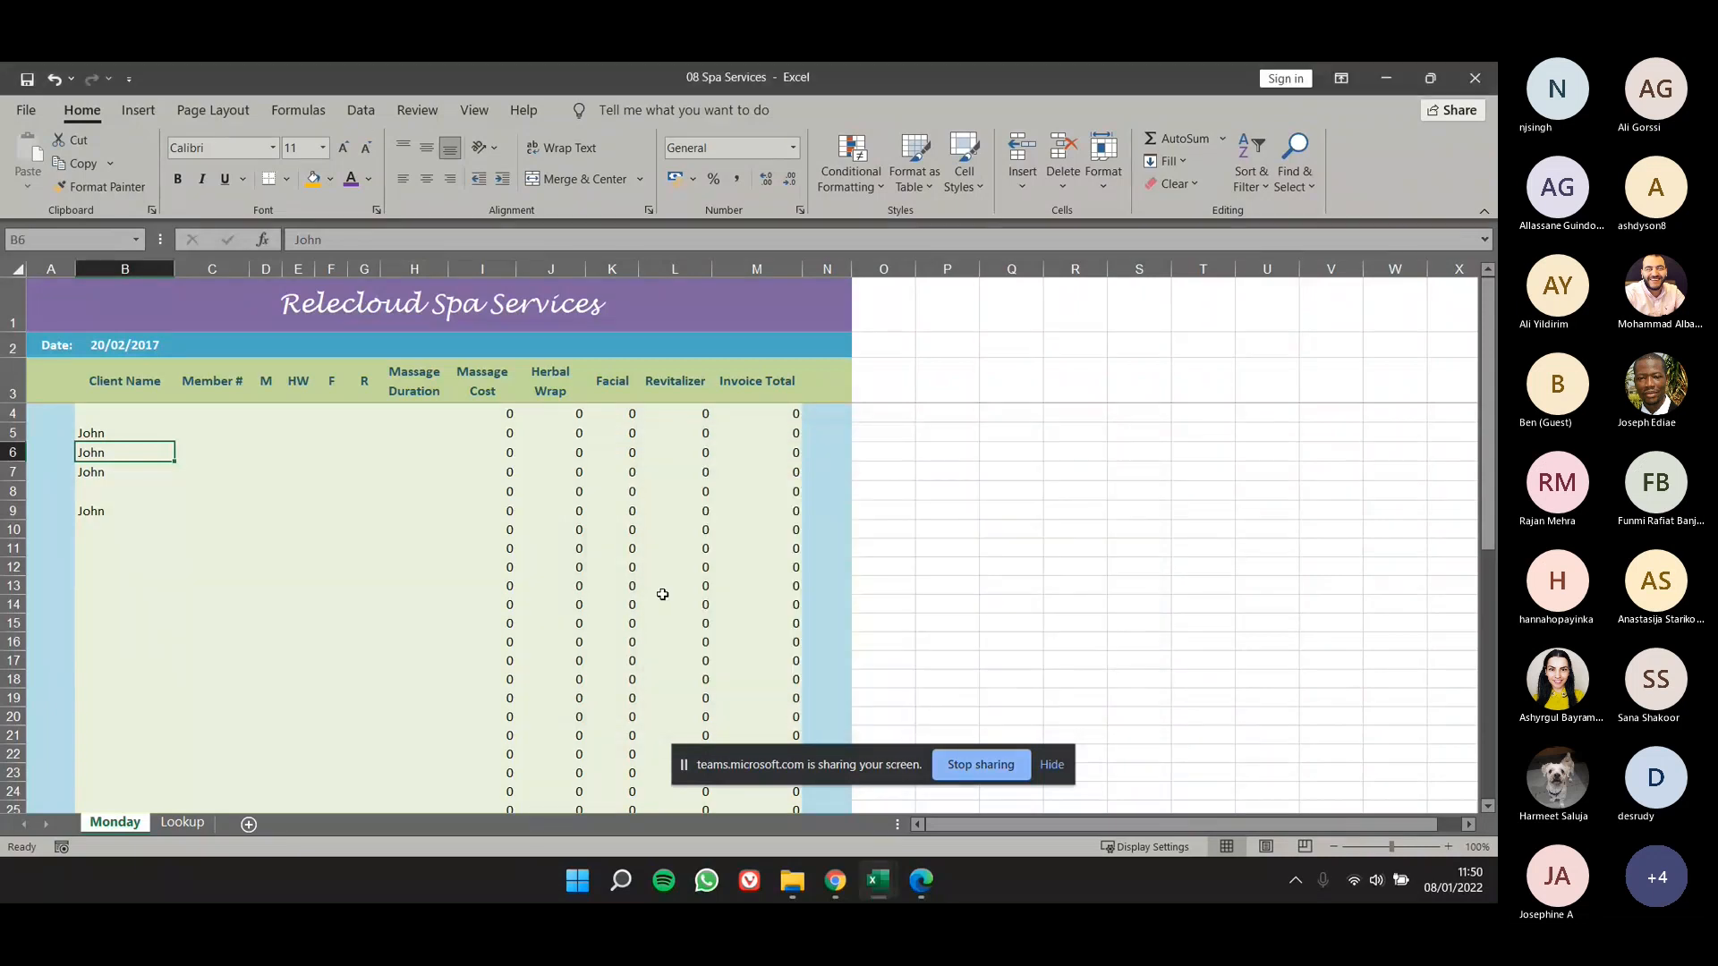
{"action": "left_click", "coordinate": [676, 567]}
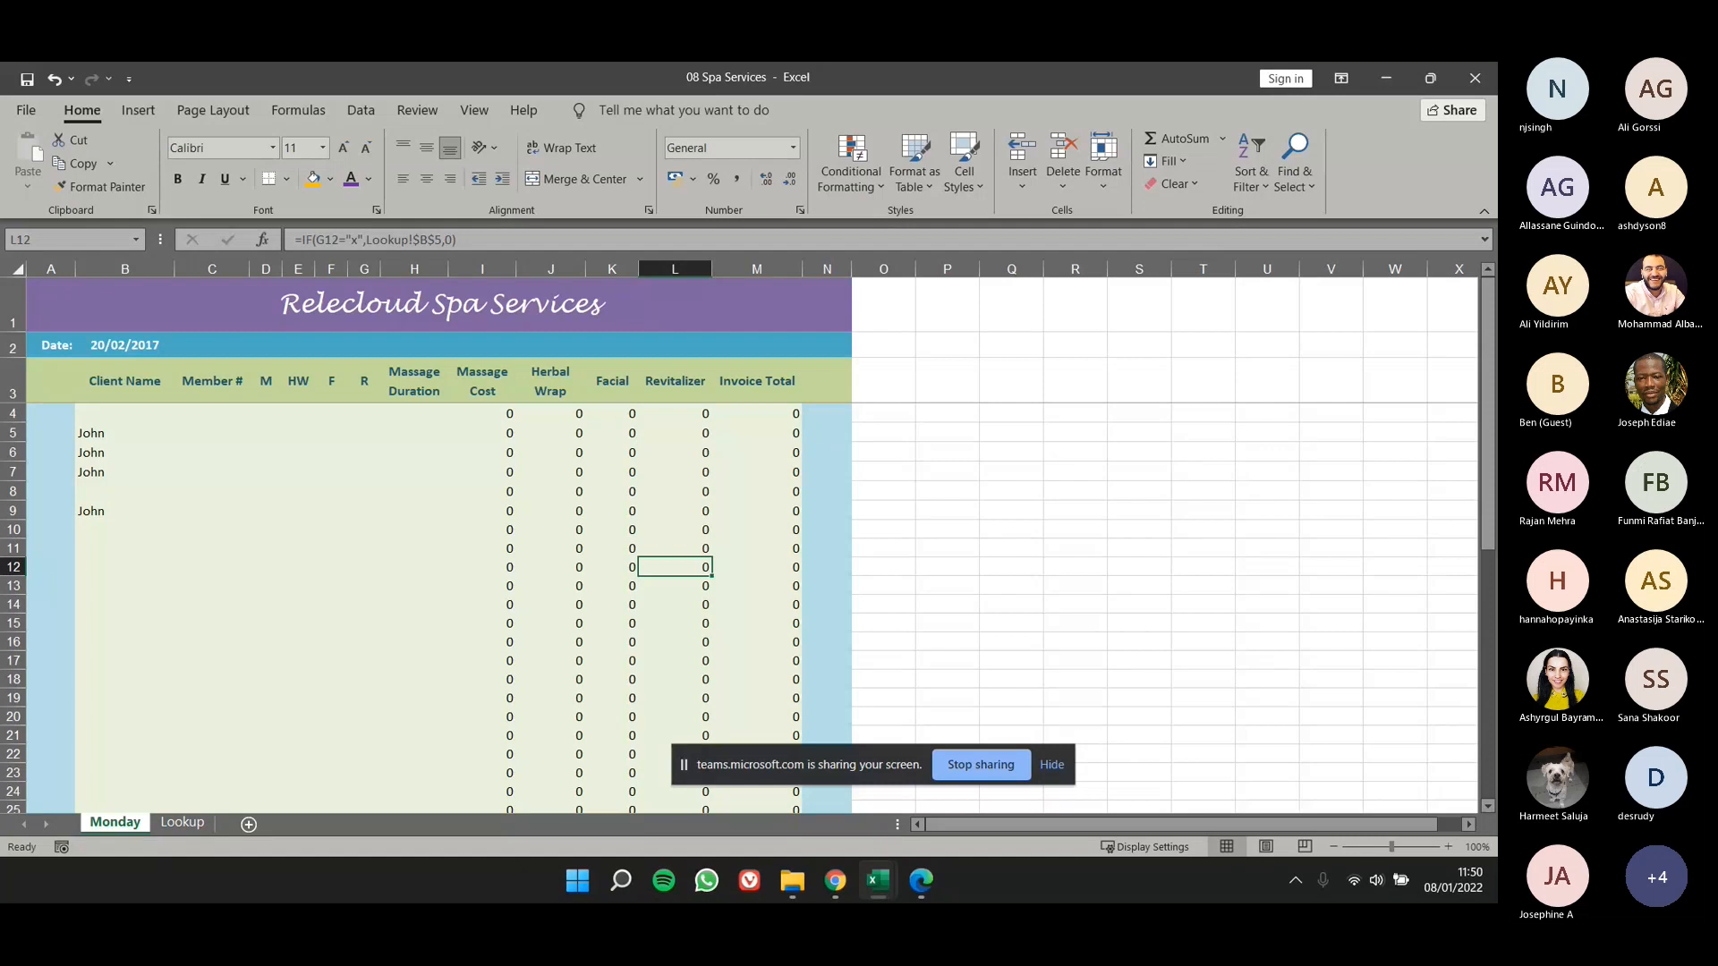
- Switch to the lesson 8 PDF in Edge and read the Replace command slides through to the Skill Summary
{"action": "key", "text": "alt+Tab"}
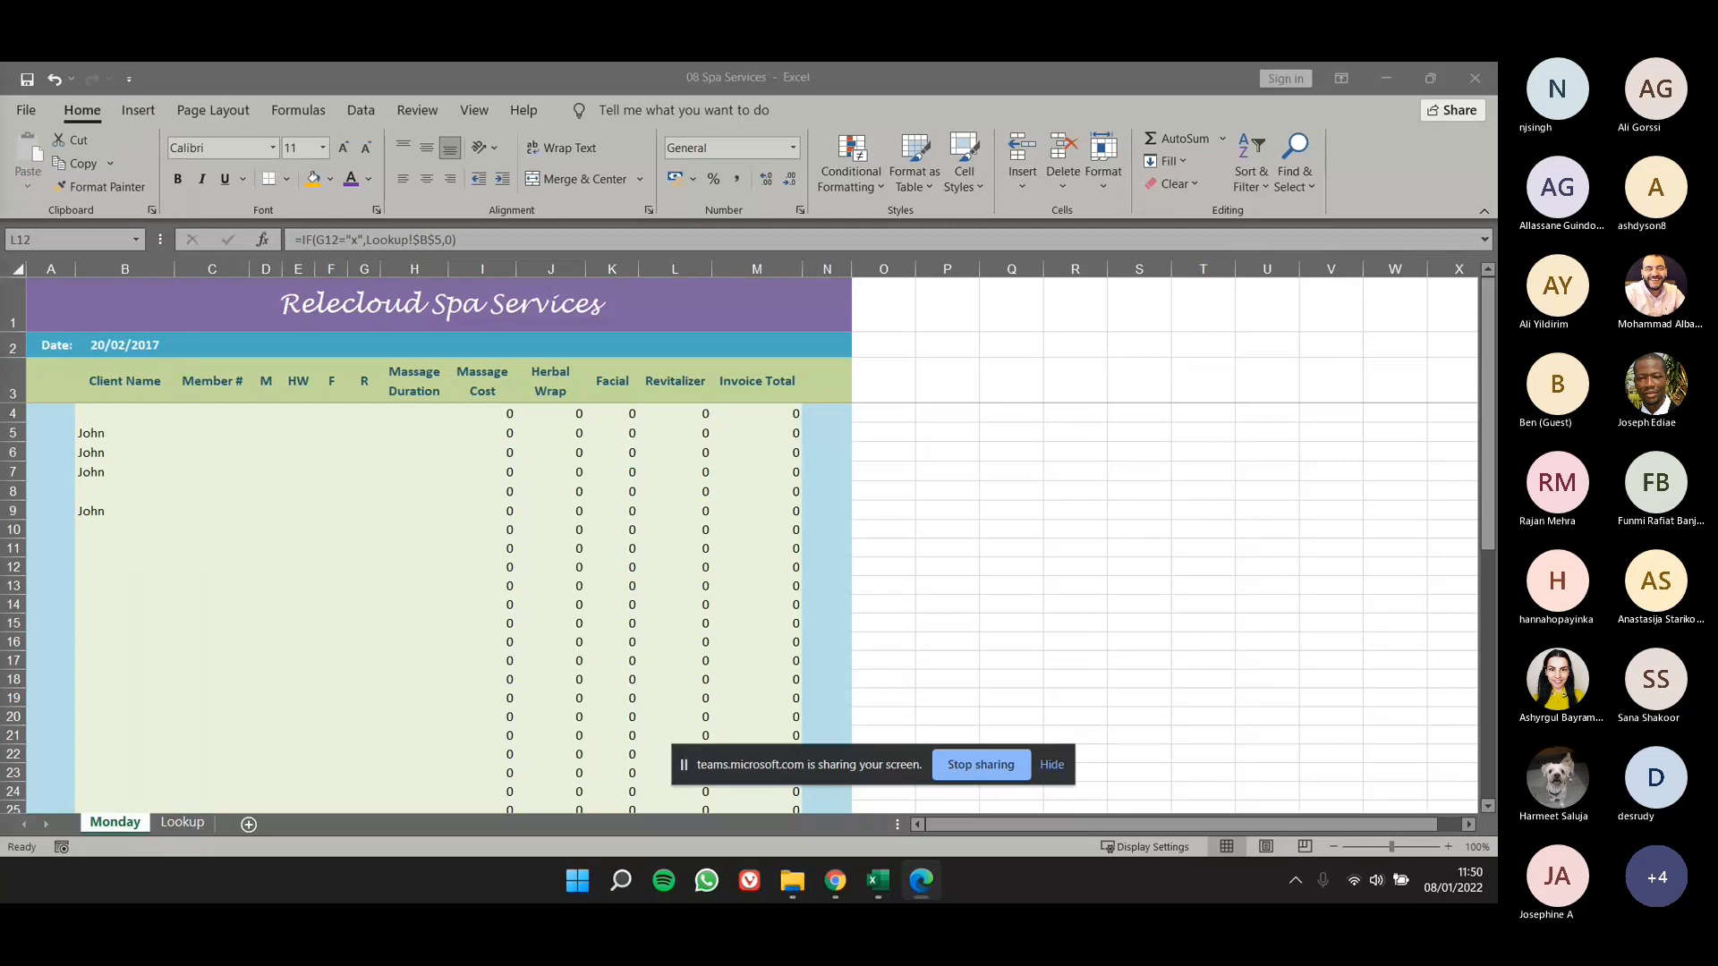
{"action": "left_click_drag", "start_coordinate": [0, 71], "coordinate": [952, 206]}
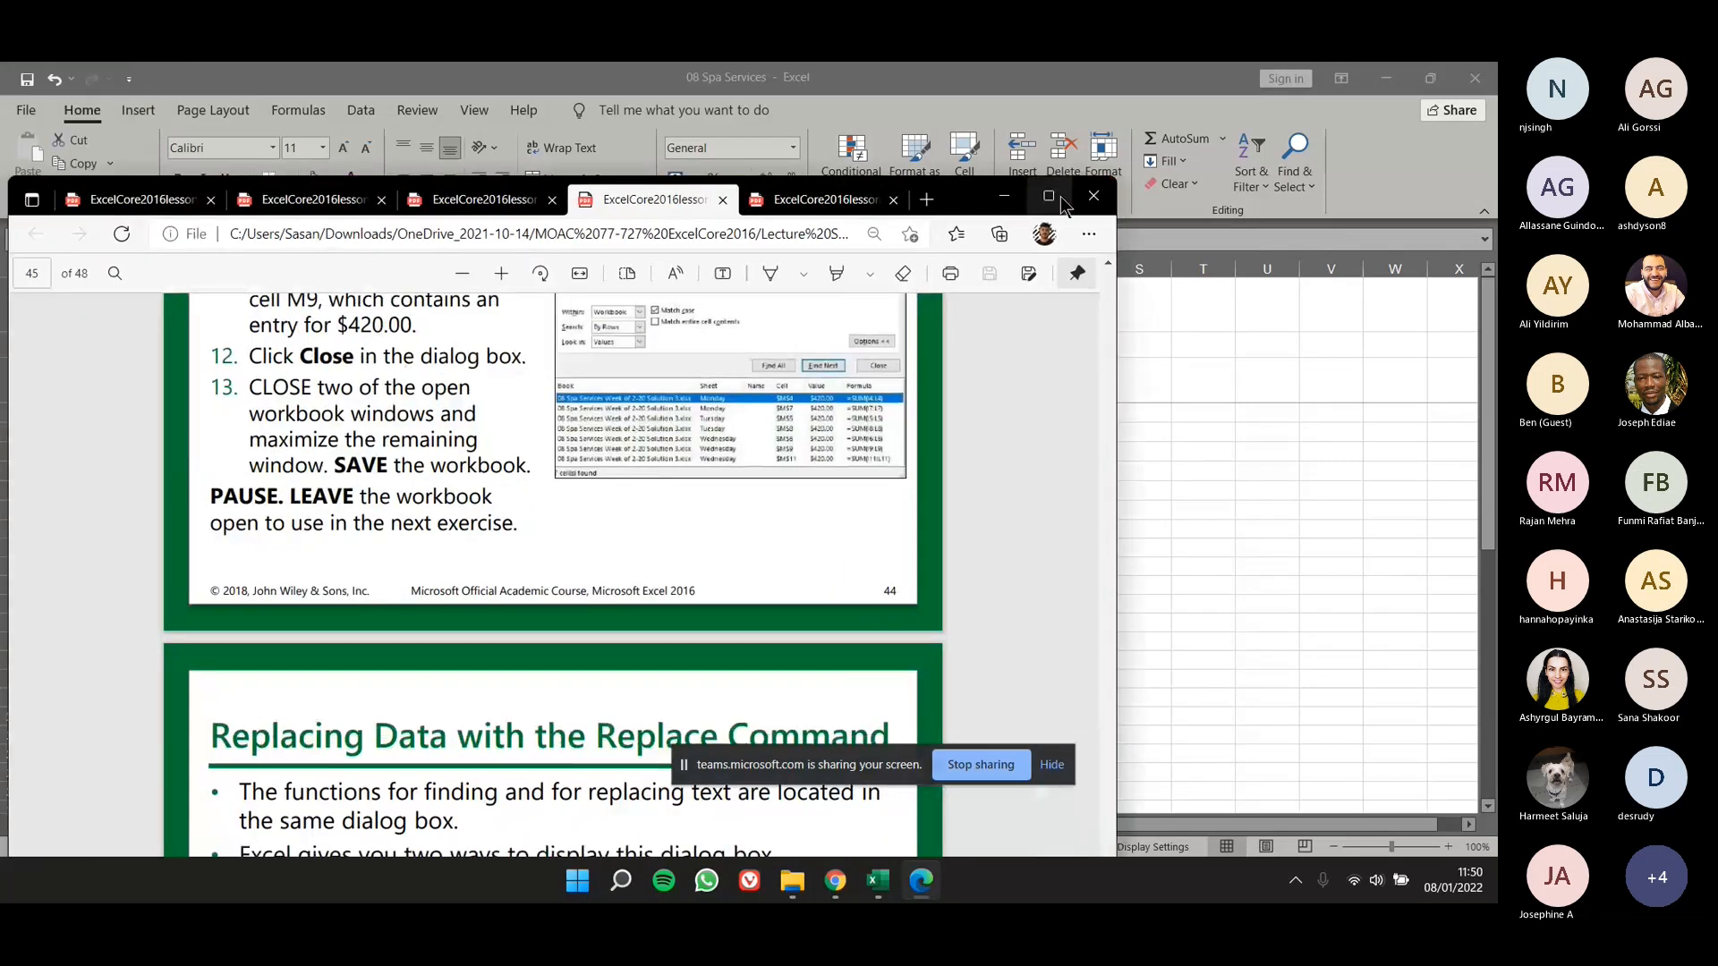
{"action": "left_click", "coordinate": [1060, 196]}
{"action": "scroll", "coordinate": [688, 439], "scroll_direction": "down", "scroll_amount": 10}
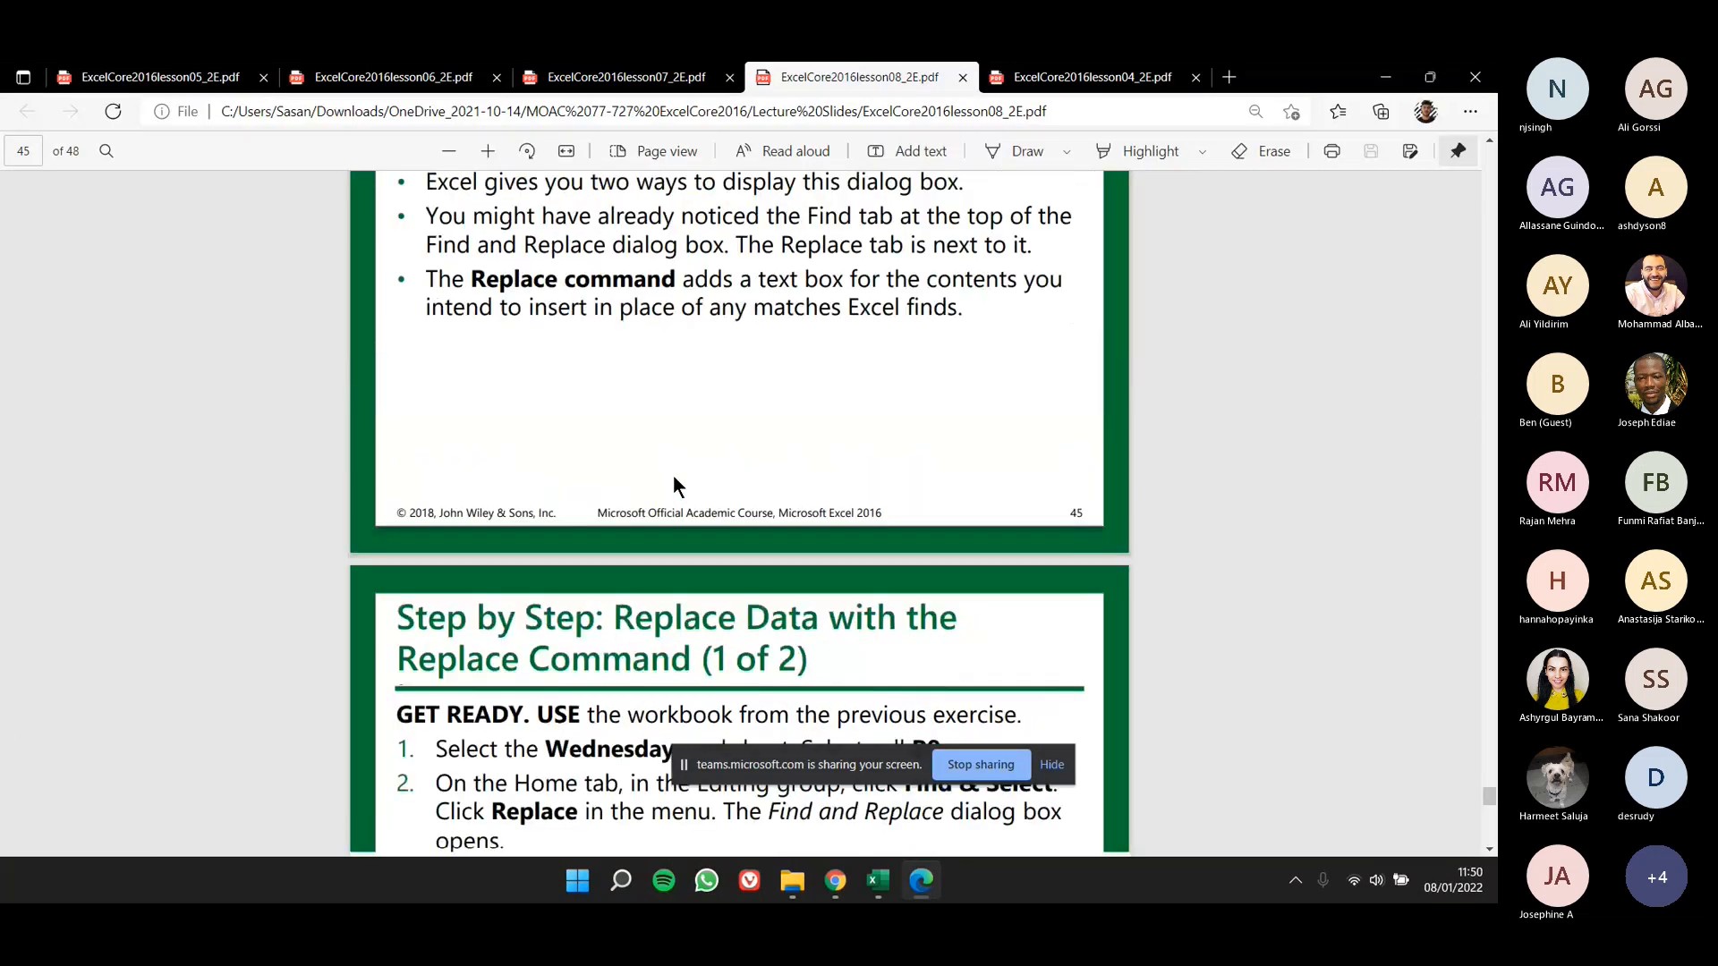
{"action": "scroll", "coordinate": [673, 464], "scroll_direction": "down", "scroll_amount": 5}
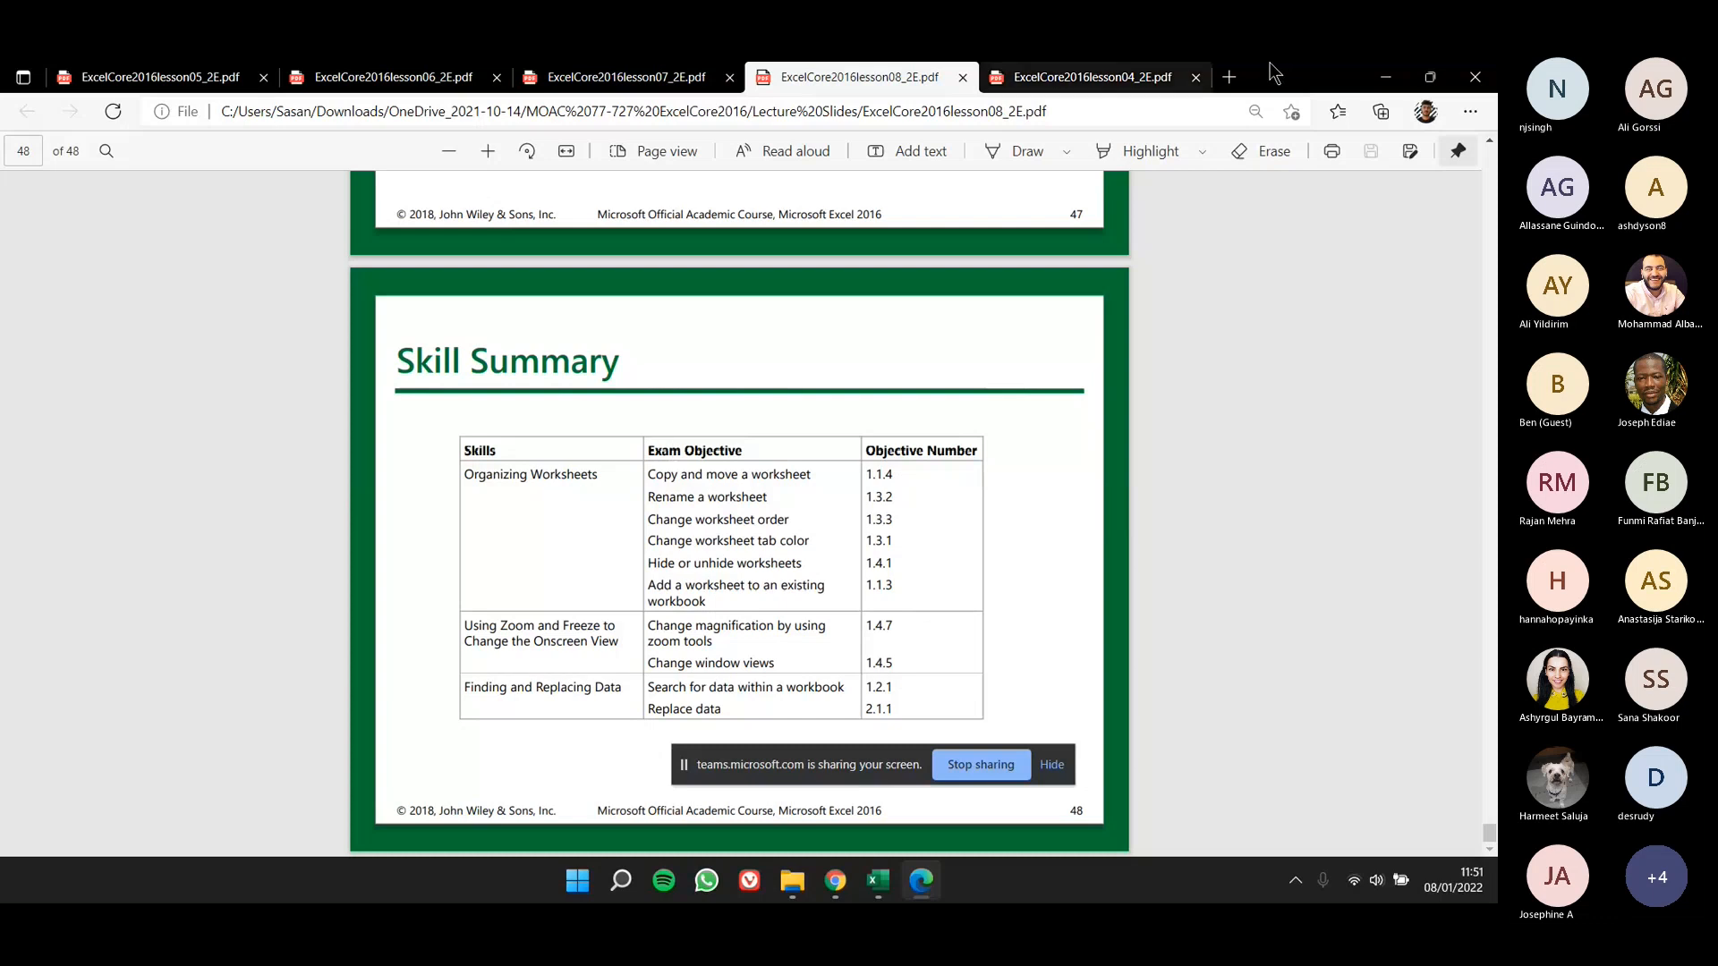
- Switch to Microsoft Teams in Chrome and look through the MS Excel Materials folder inside the General channel's Class Materials
{"action": "key", "text": "alt+Tab"}
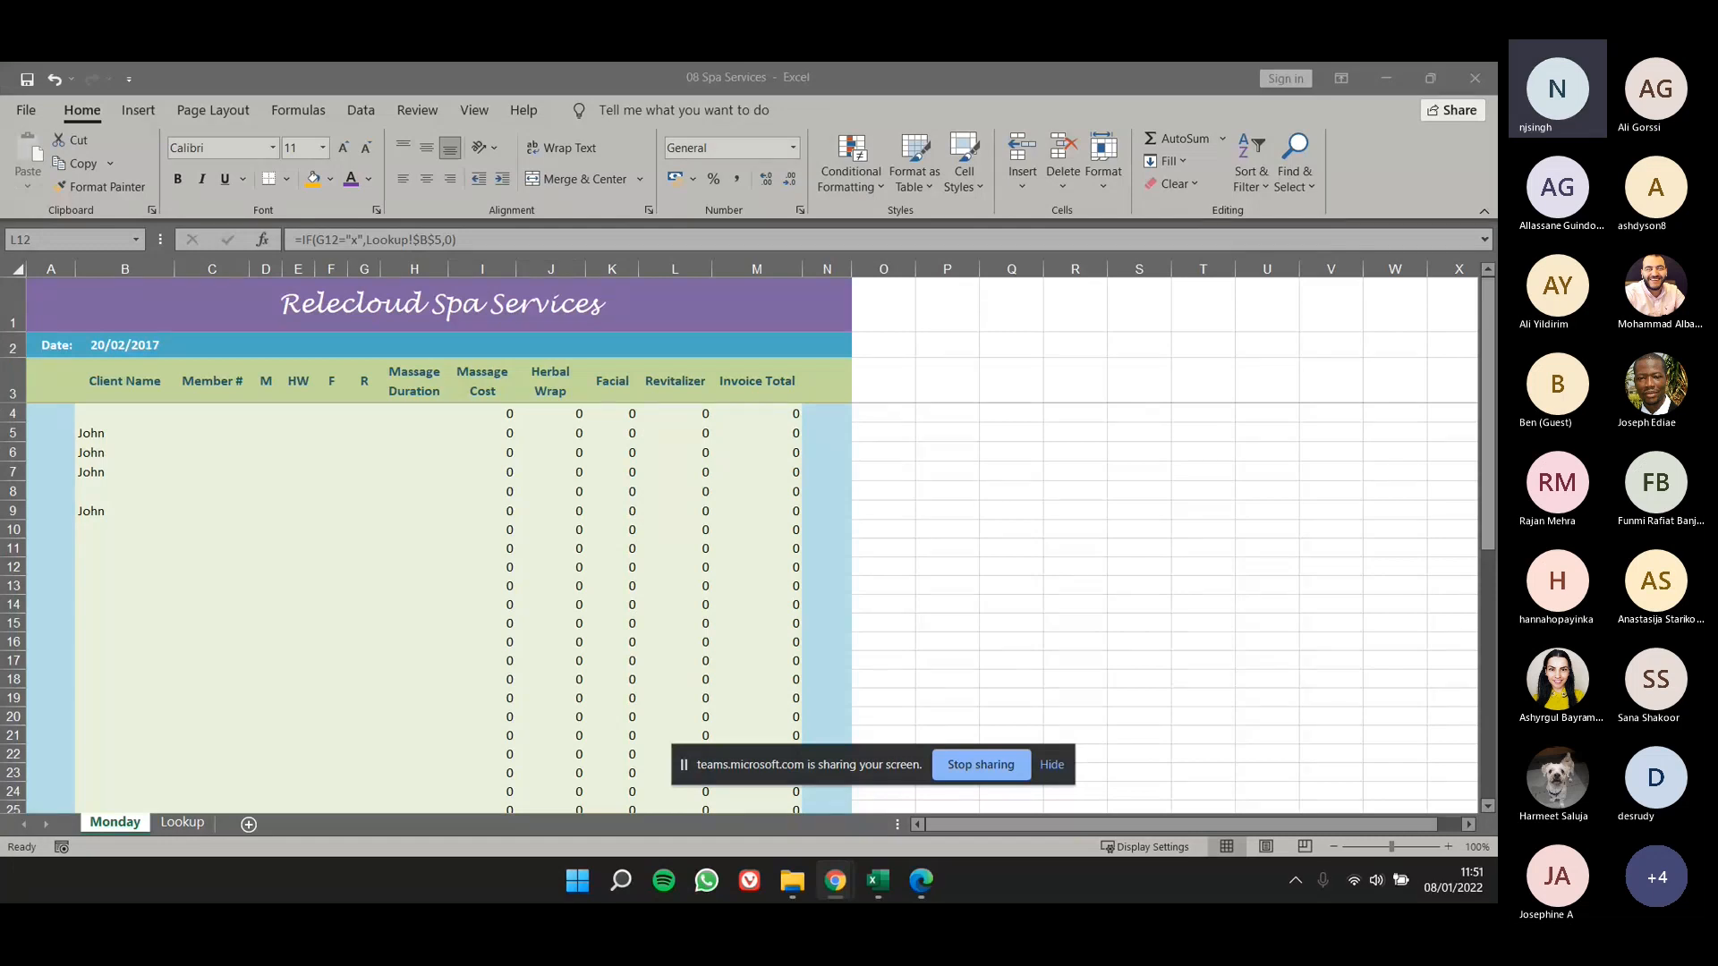
{"action": "left_click_drag", "start_coordinate": [1, 188], "coordinate": [1163, 64]}
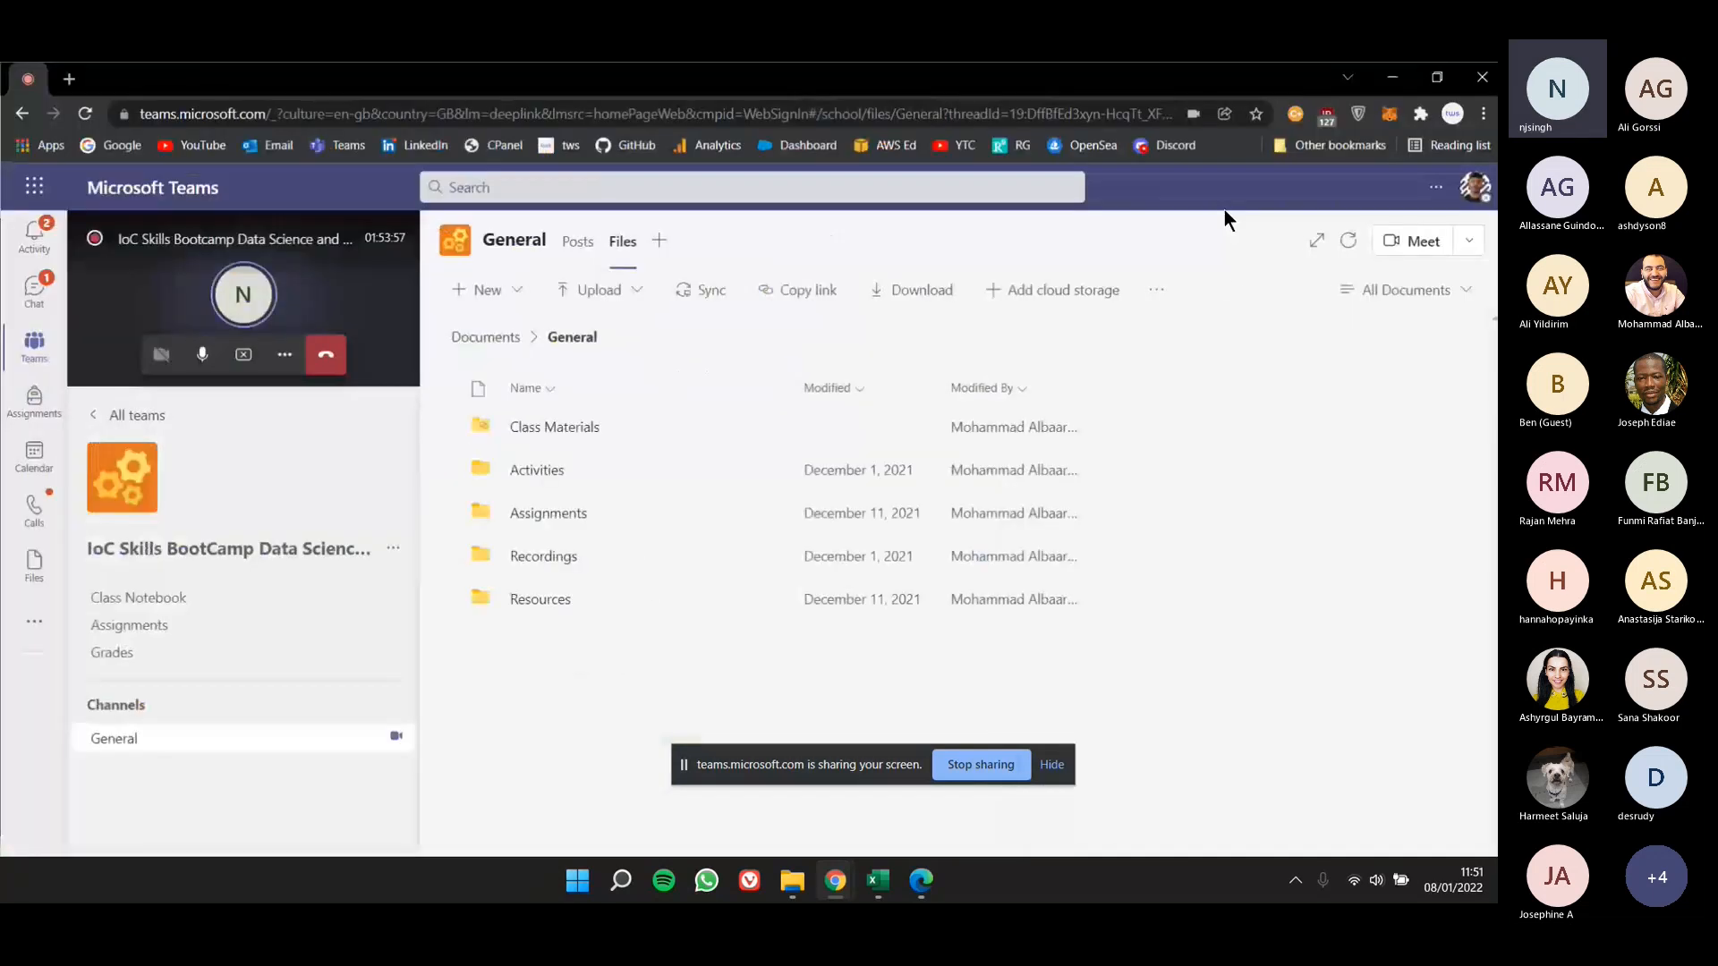
{"action": "left_click", "coordinate": [583, 426]}
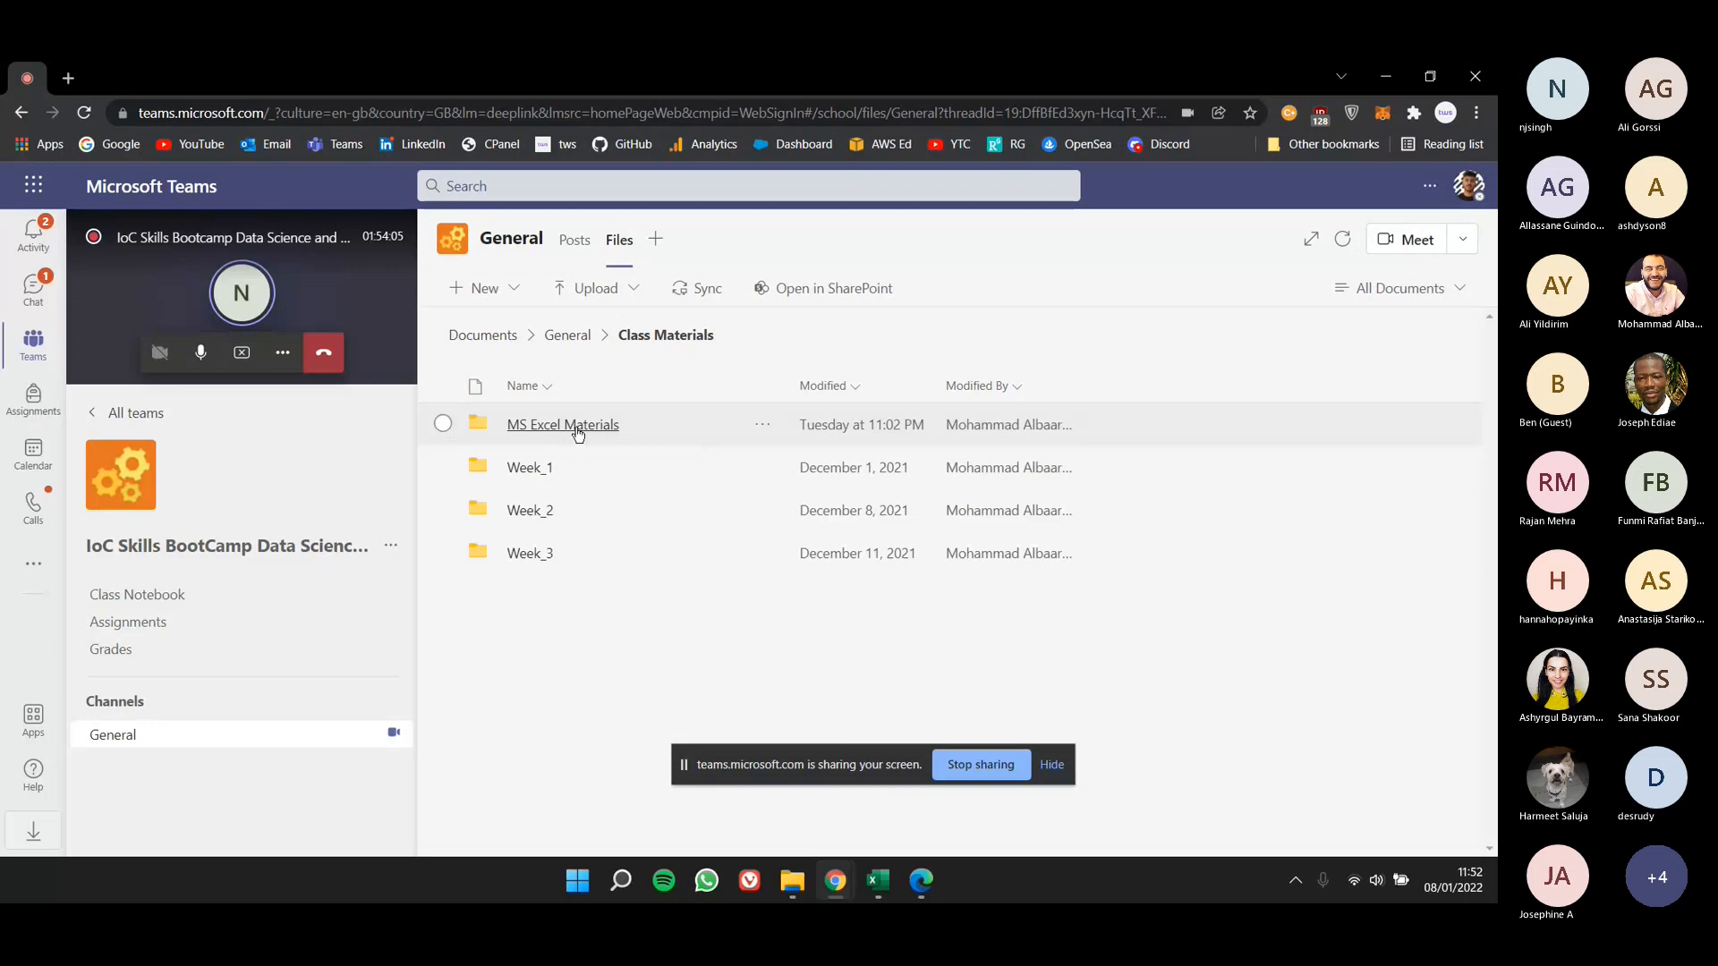
{"action": "left_click", "coordinate": [576, 426]}
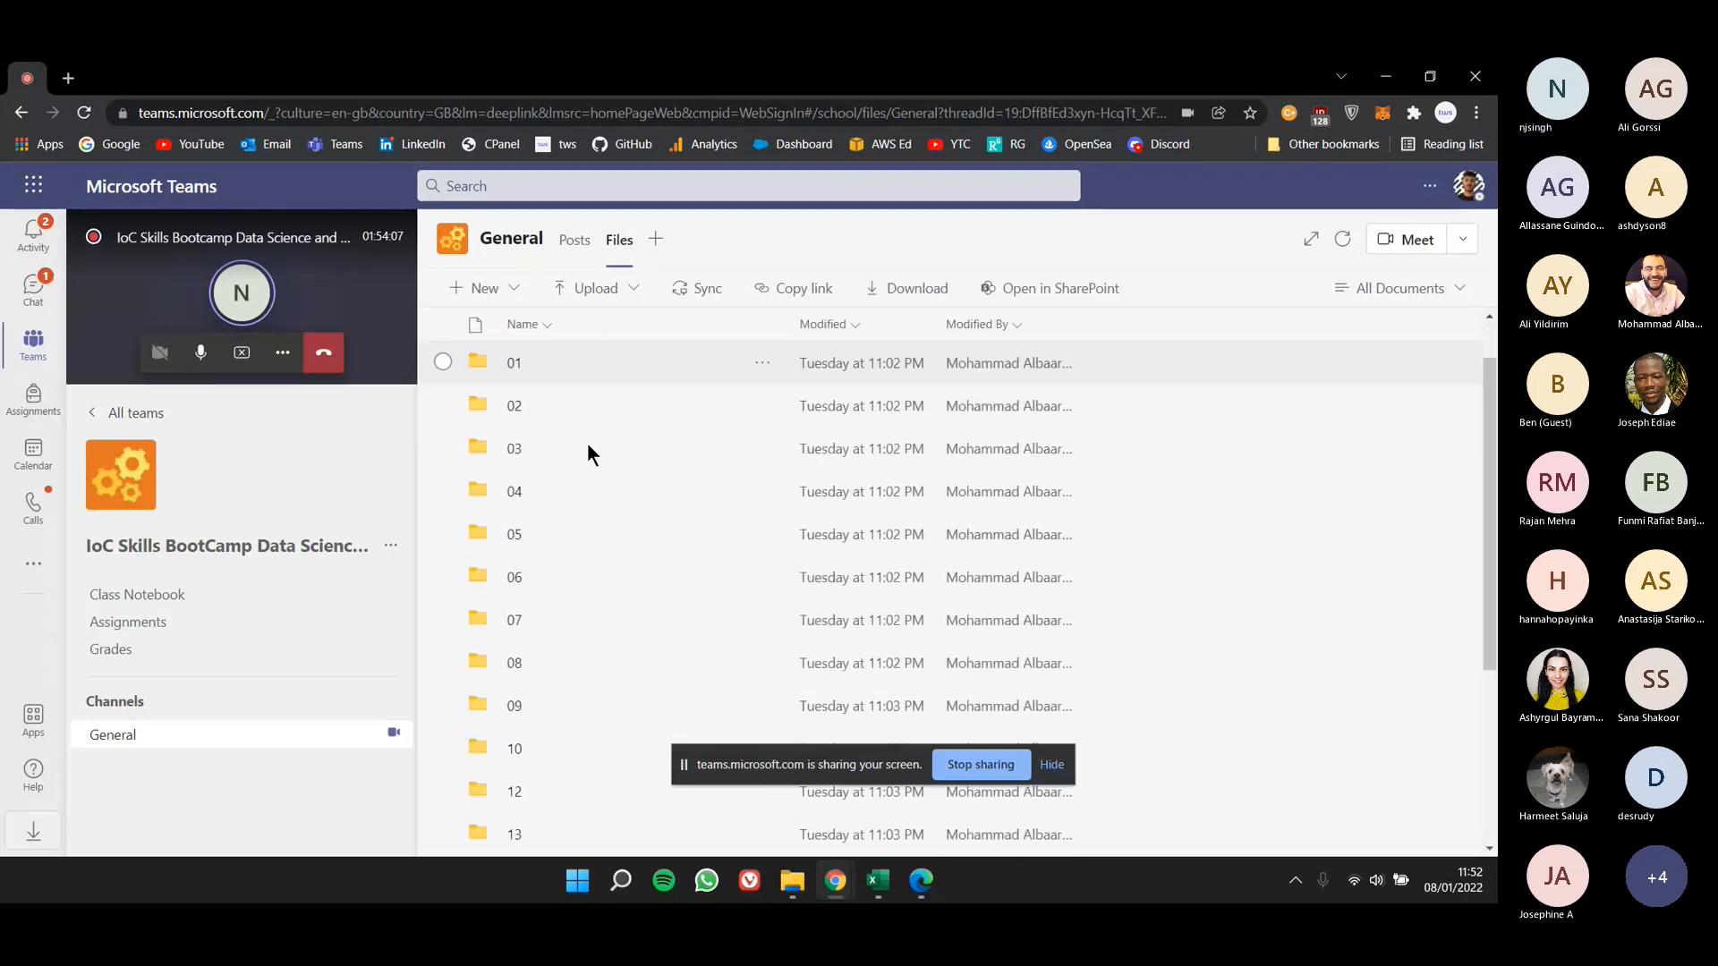
{"action": "scroll", "coordinate": [573, 483], "scroll_direction": "down", "scroll_amount": 2}
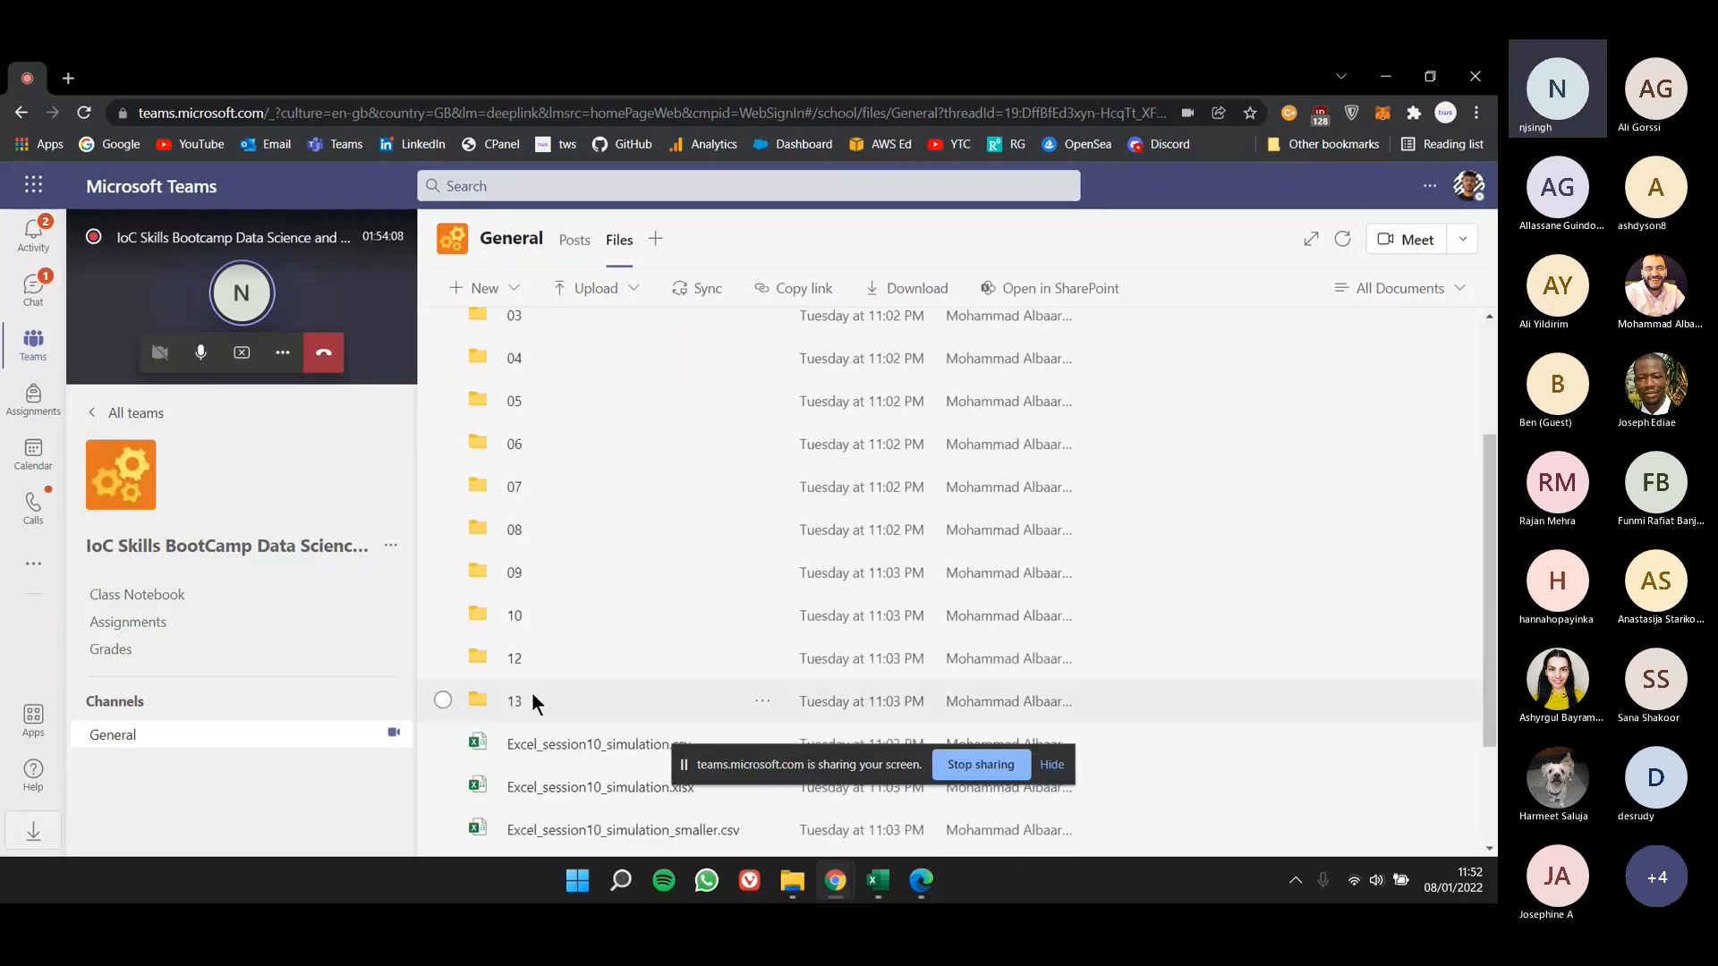
{"action": "scroll", "coordinate": [572, 676], "scroll_direction": "down", "scroll_amount": 1}
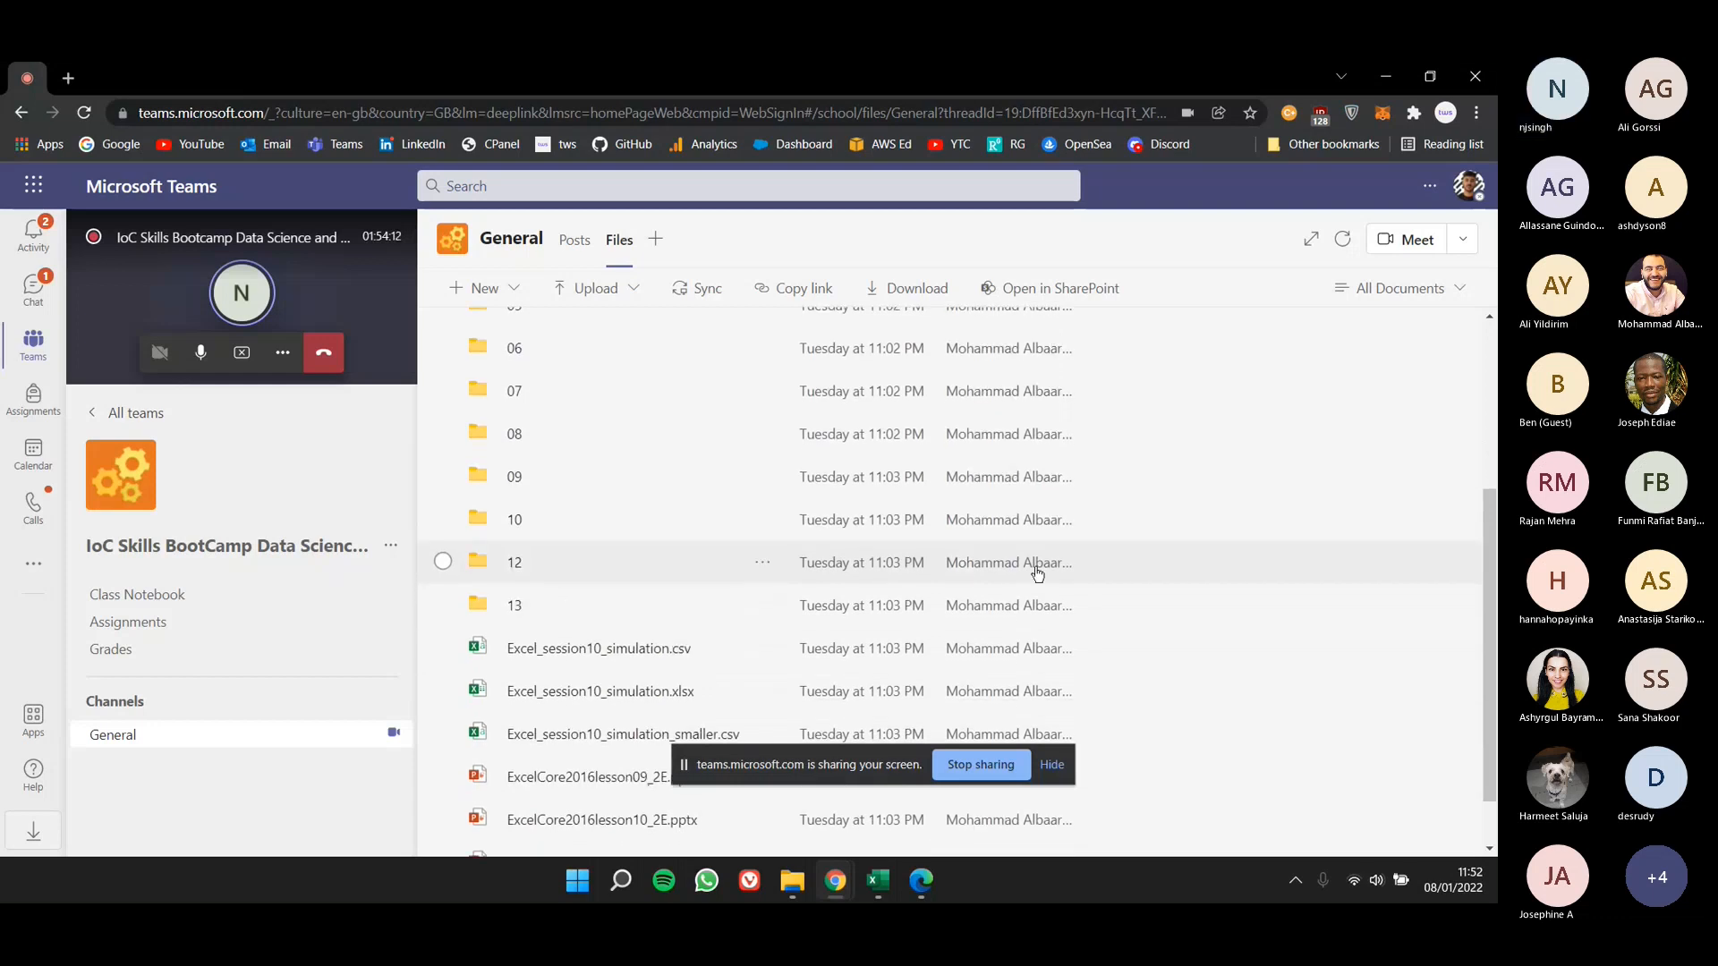
- Check the exercise files in folder 10, and return to MS Excel Materials to view the remaining folders and lesson files
{"action": "left_click", "coordinate": [517, 520]}
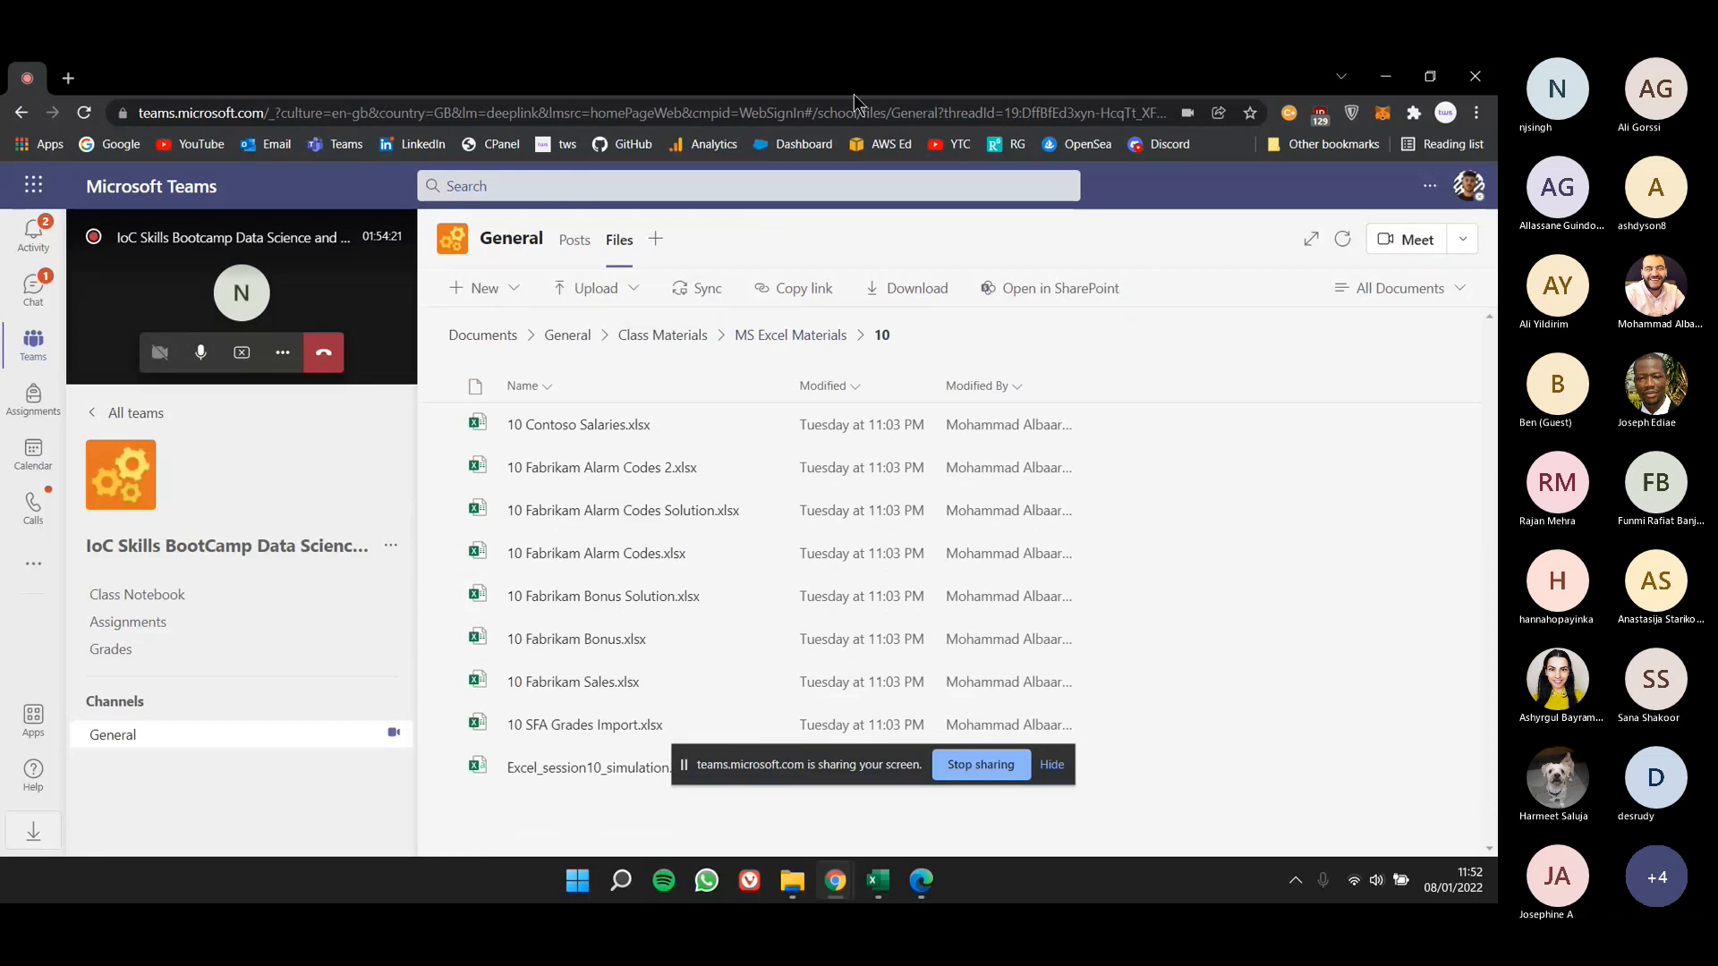
{"action": "left_click_drag", "start_coordinate": [854, 91], "coordinate": [956, 179]}
{"action": "double_click", "coordinate": [955, 179]}
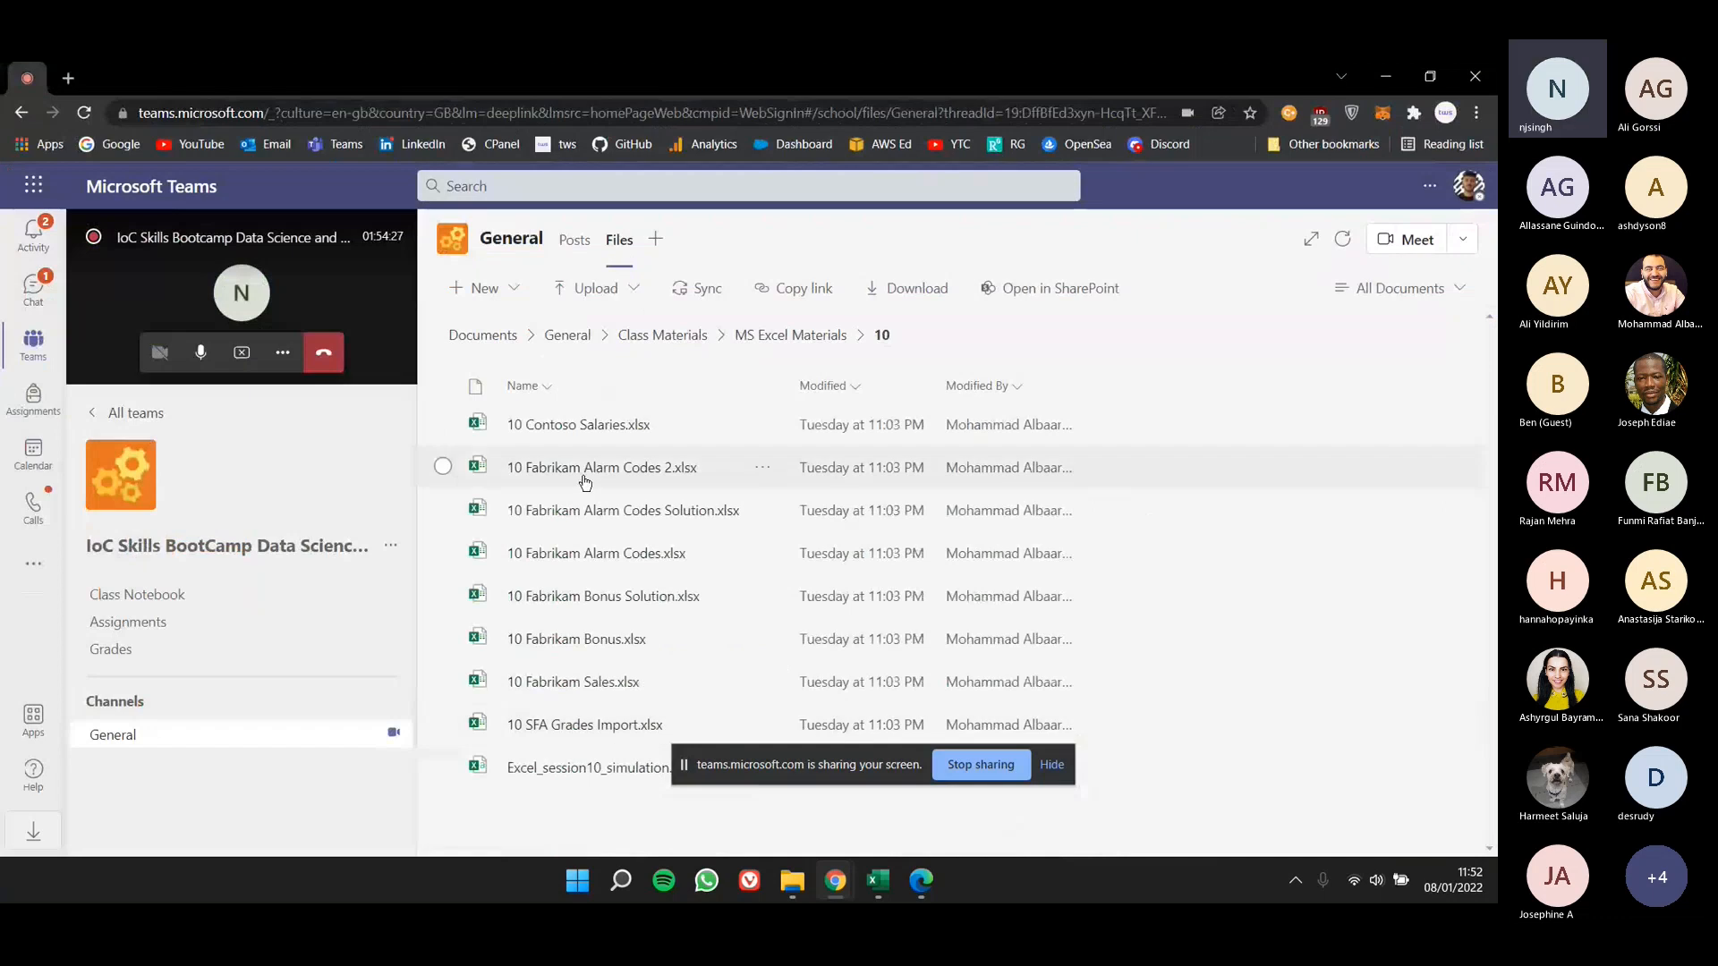
{"action": "left_click", "coordinate": [764, 336]}
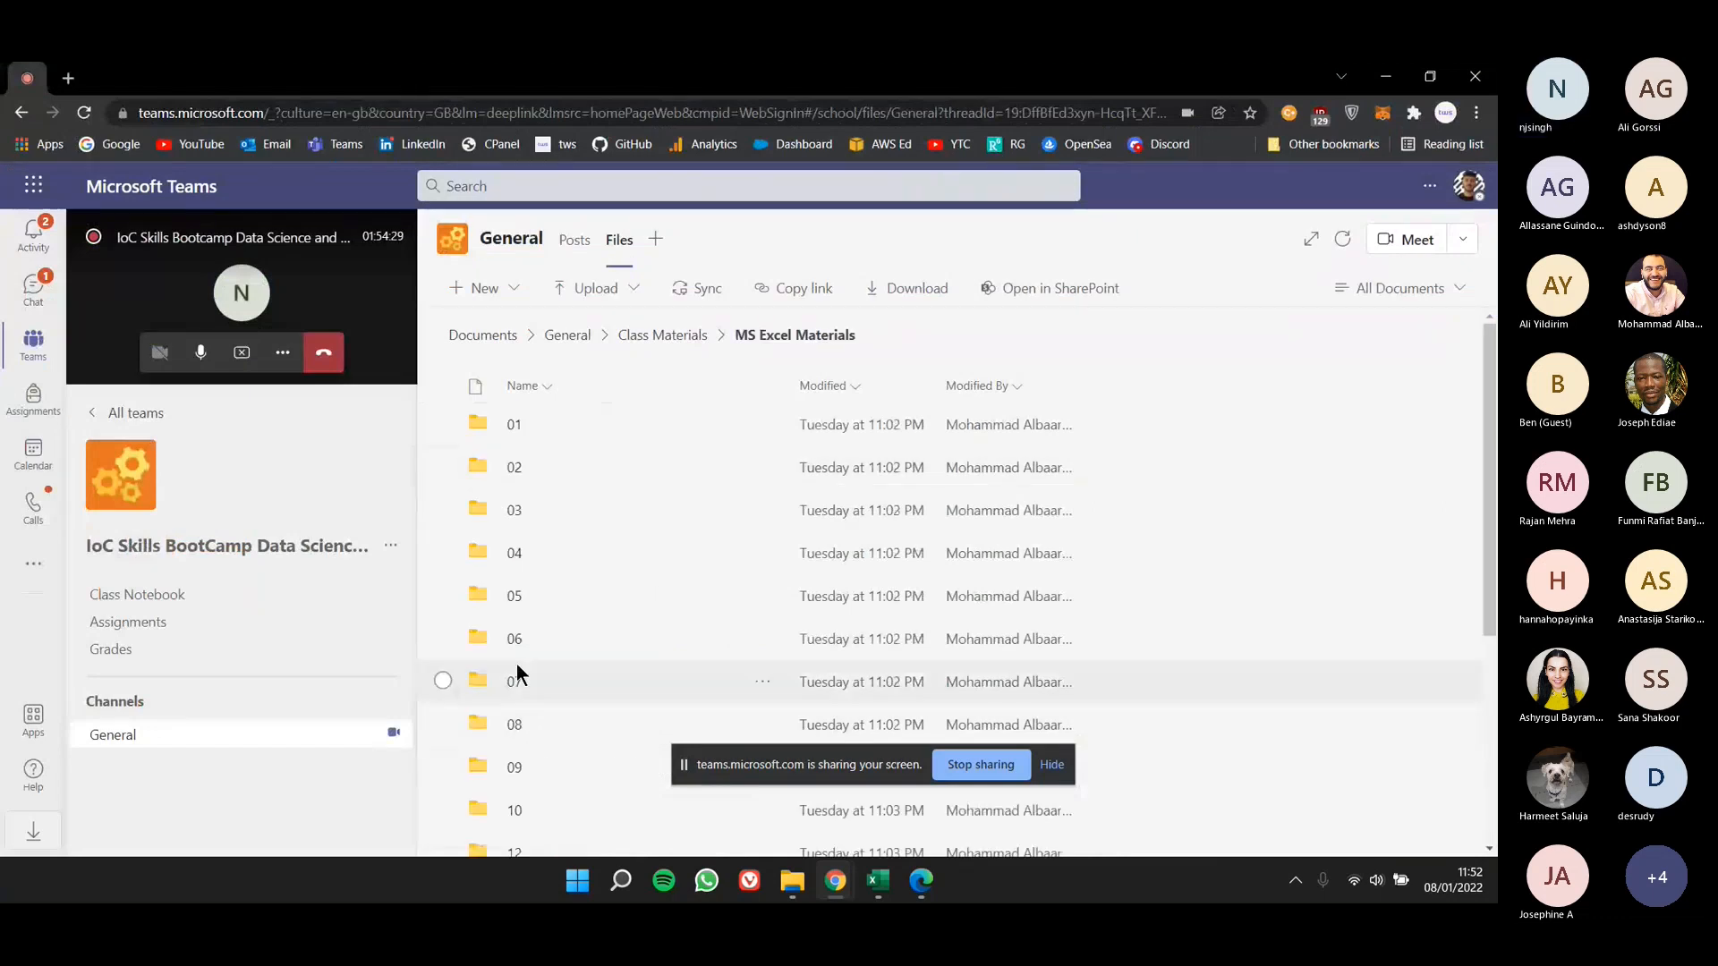
{"action": "scroll", "coordinate": [517, 663], "scroll_direction": "down", "scroll_amount": 4}
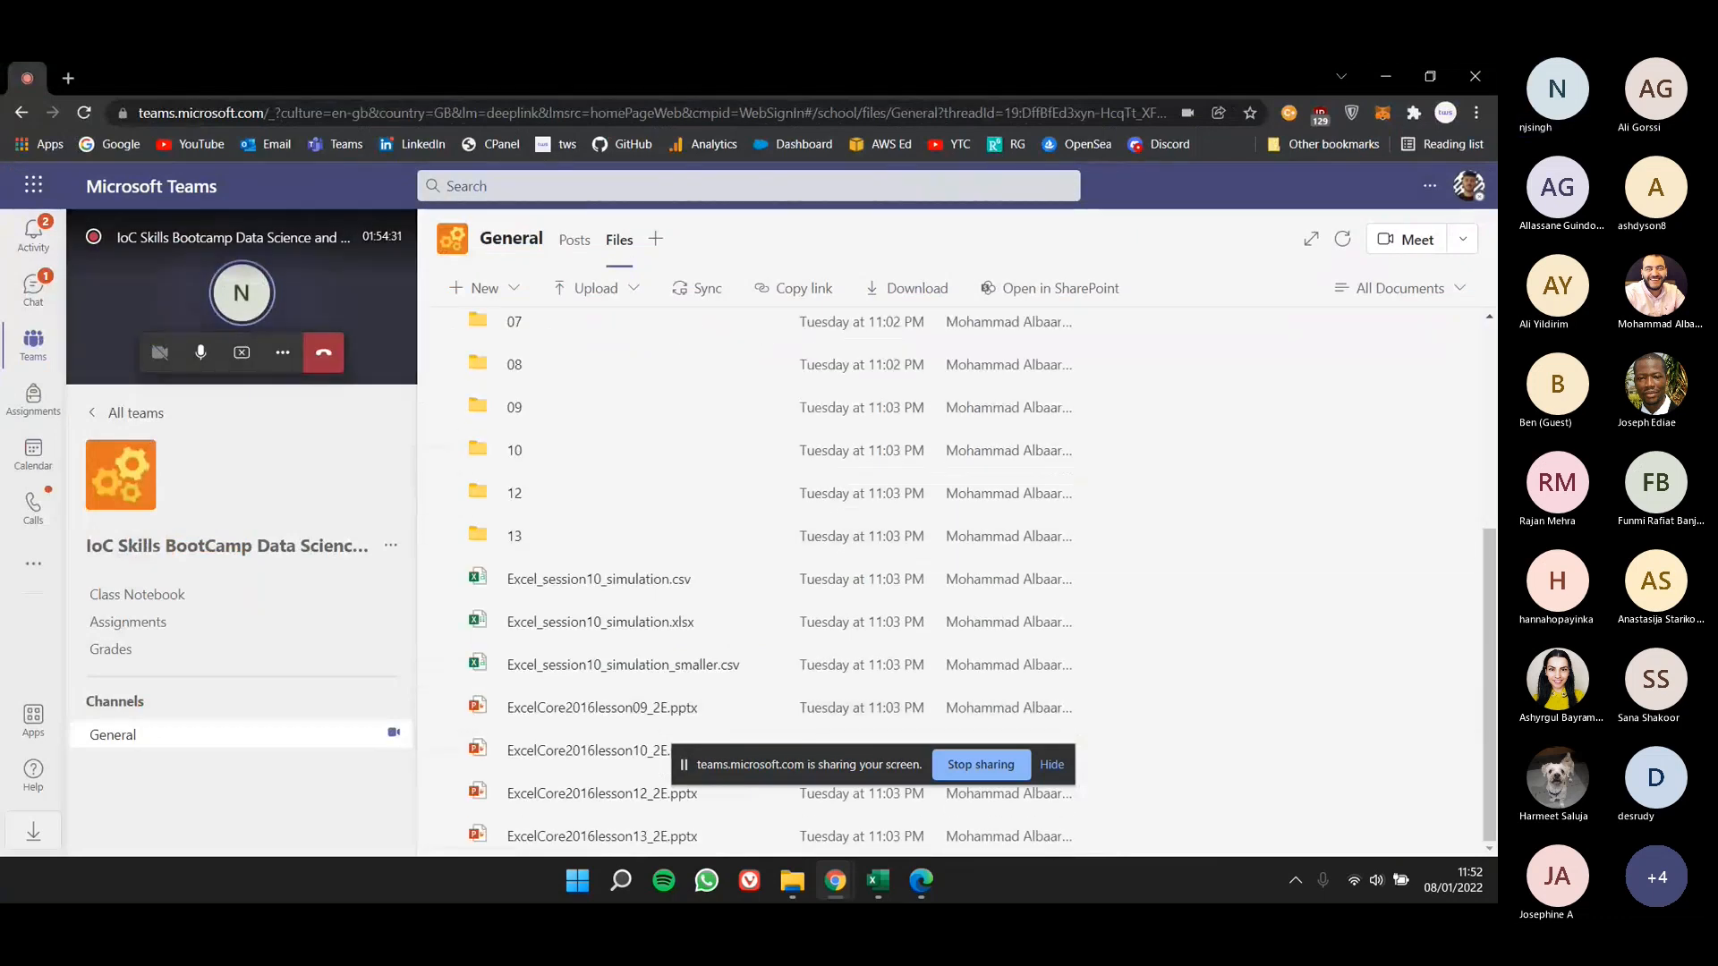
- Switch to the lesson 8 PDF in Edge and look back through its slides from the Skill Summary to the Objectives slide
{"action": "left_click_drag", "start_coordinate": [1198, 899], "coordinate": [1223, 294]}
{"action": "double_click", "coordinate": [1223, 300]}
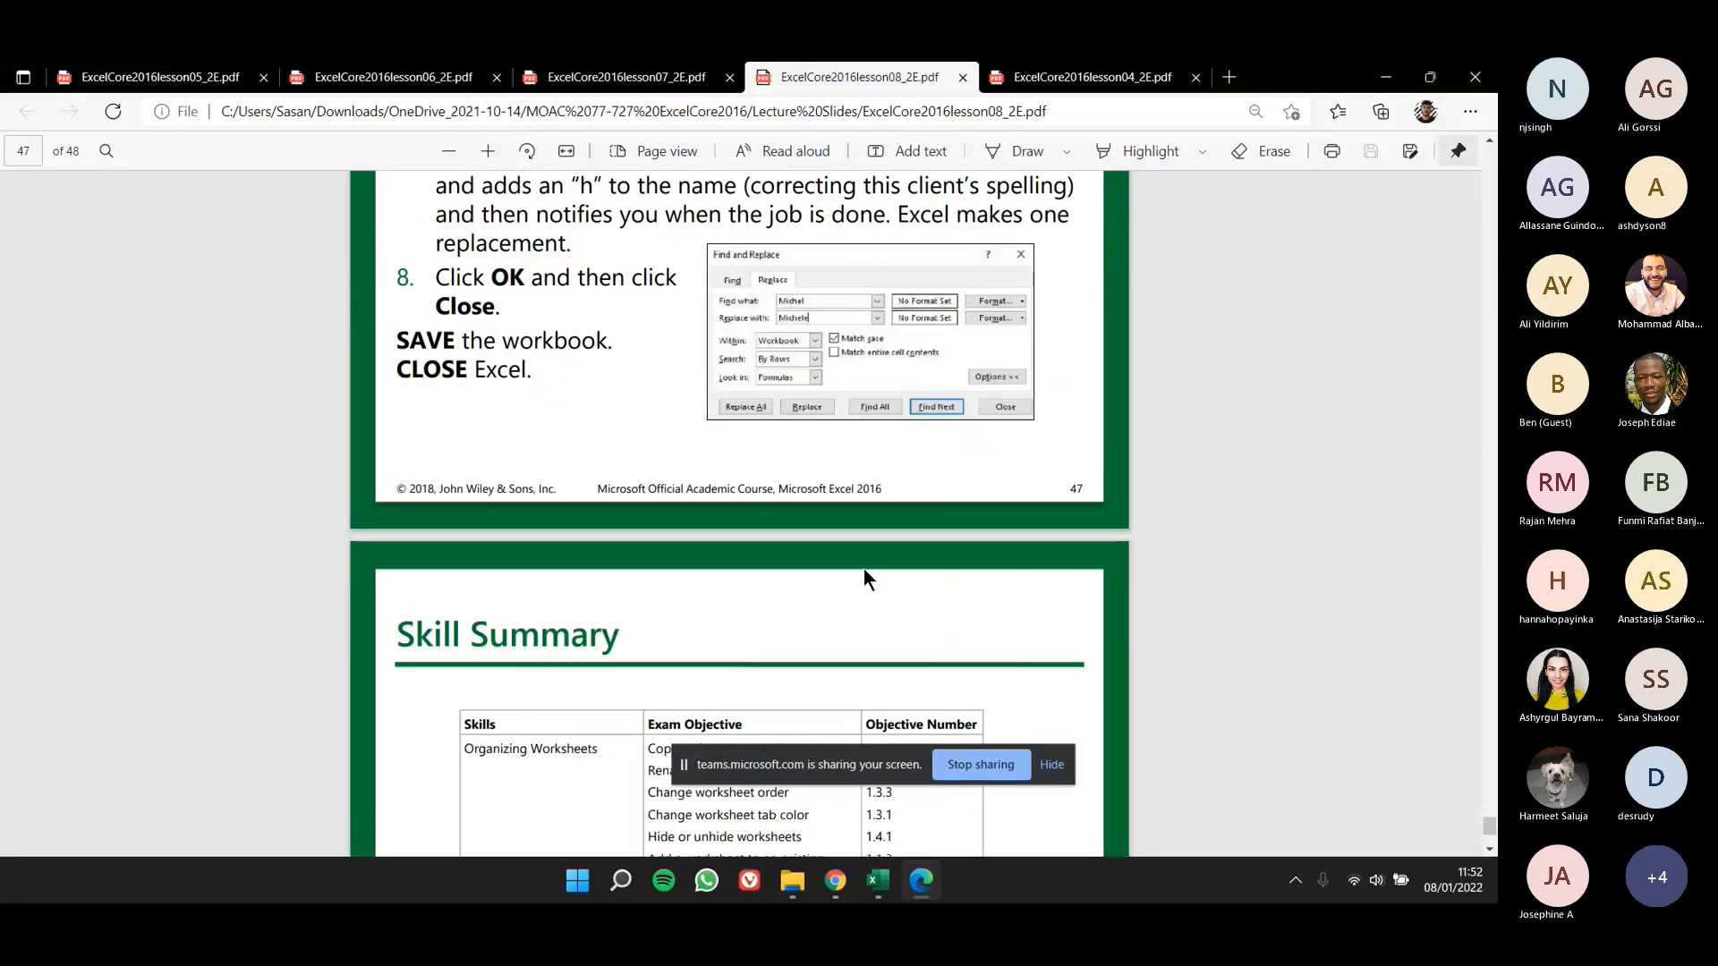
{"action": "scroll", "coordinate": [862, 568], "scroll_direction": "up", "scroll_amount": 10}
{"action": "scroll", "coordinate": [873, 555], "scroll_direction": "up", "scroll_amount": 2}
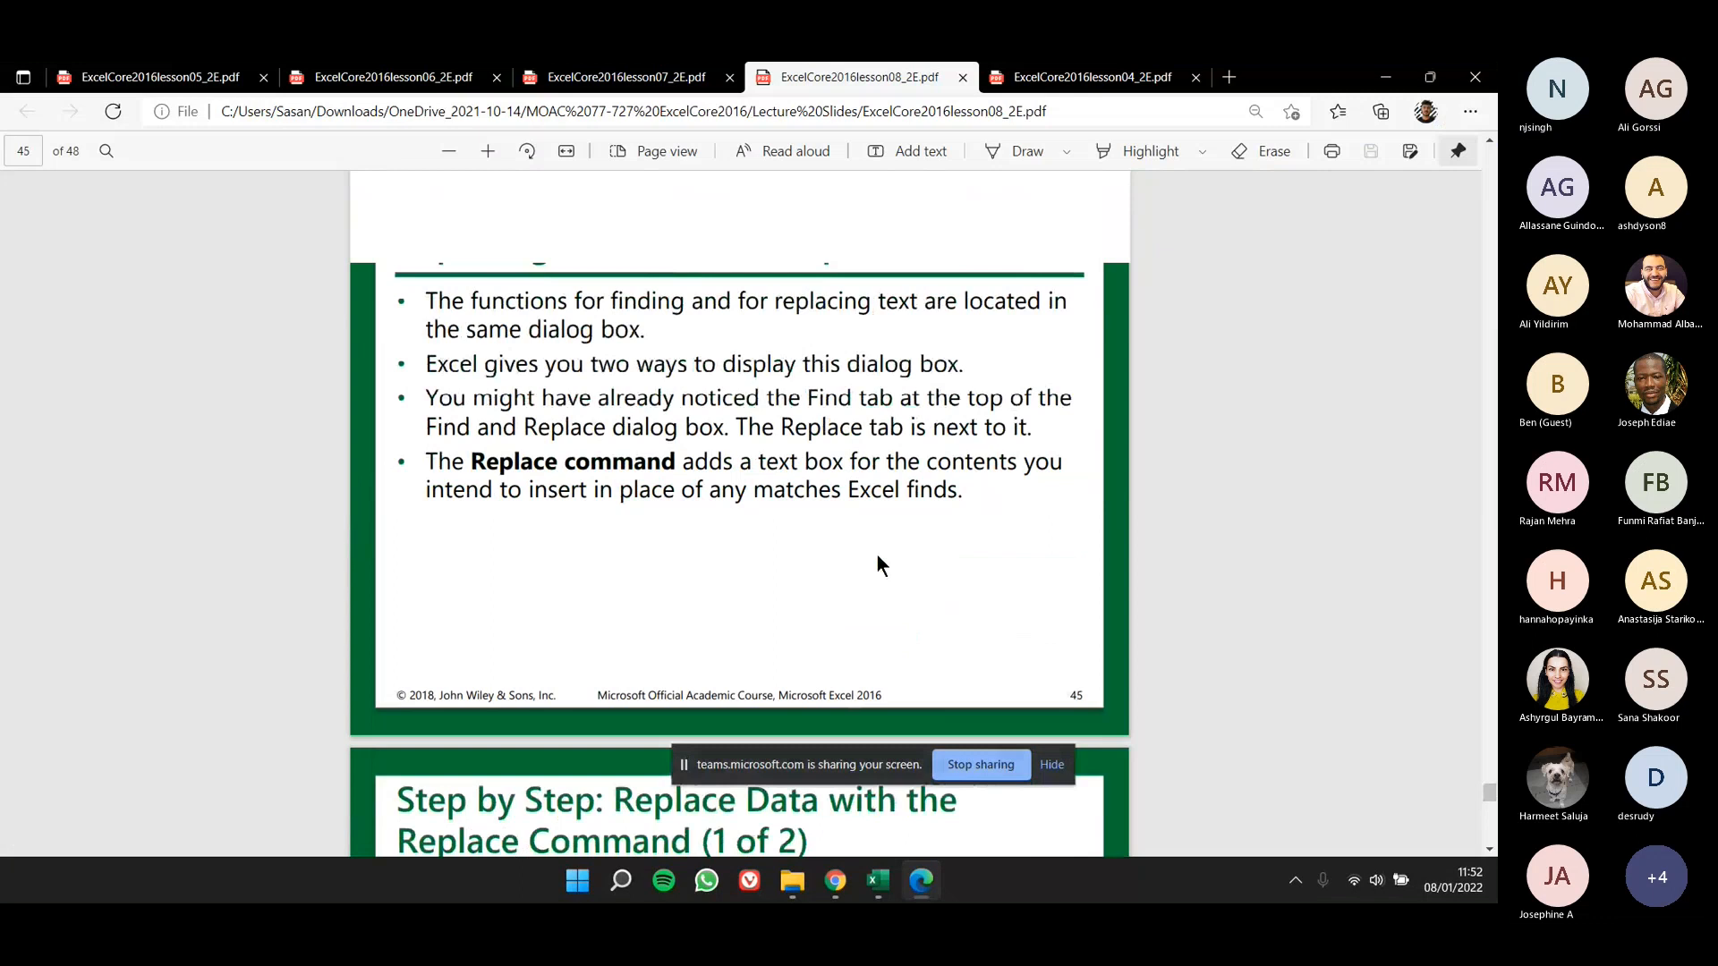
{"action": "scroll", "coordinate": [877, 564], "scroll_direction": "up", "scroll_amount": 6}
{"action": "scroll", "coordinate": [882, 549], "scroll_direction": "up", "scroll_amount": 10}
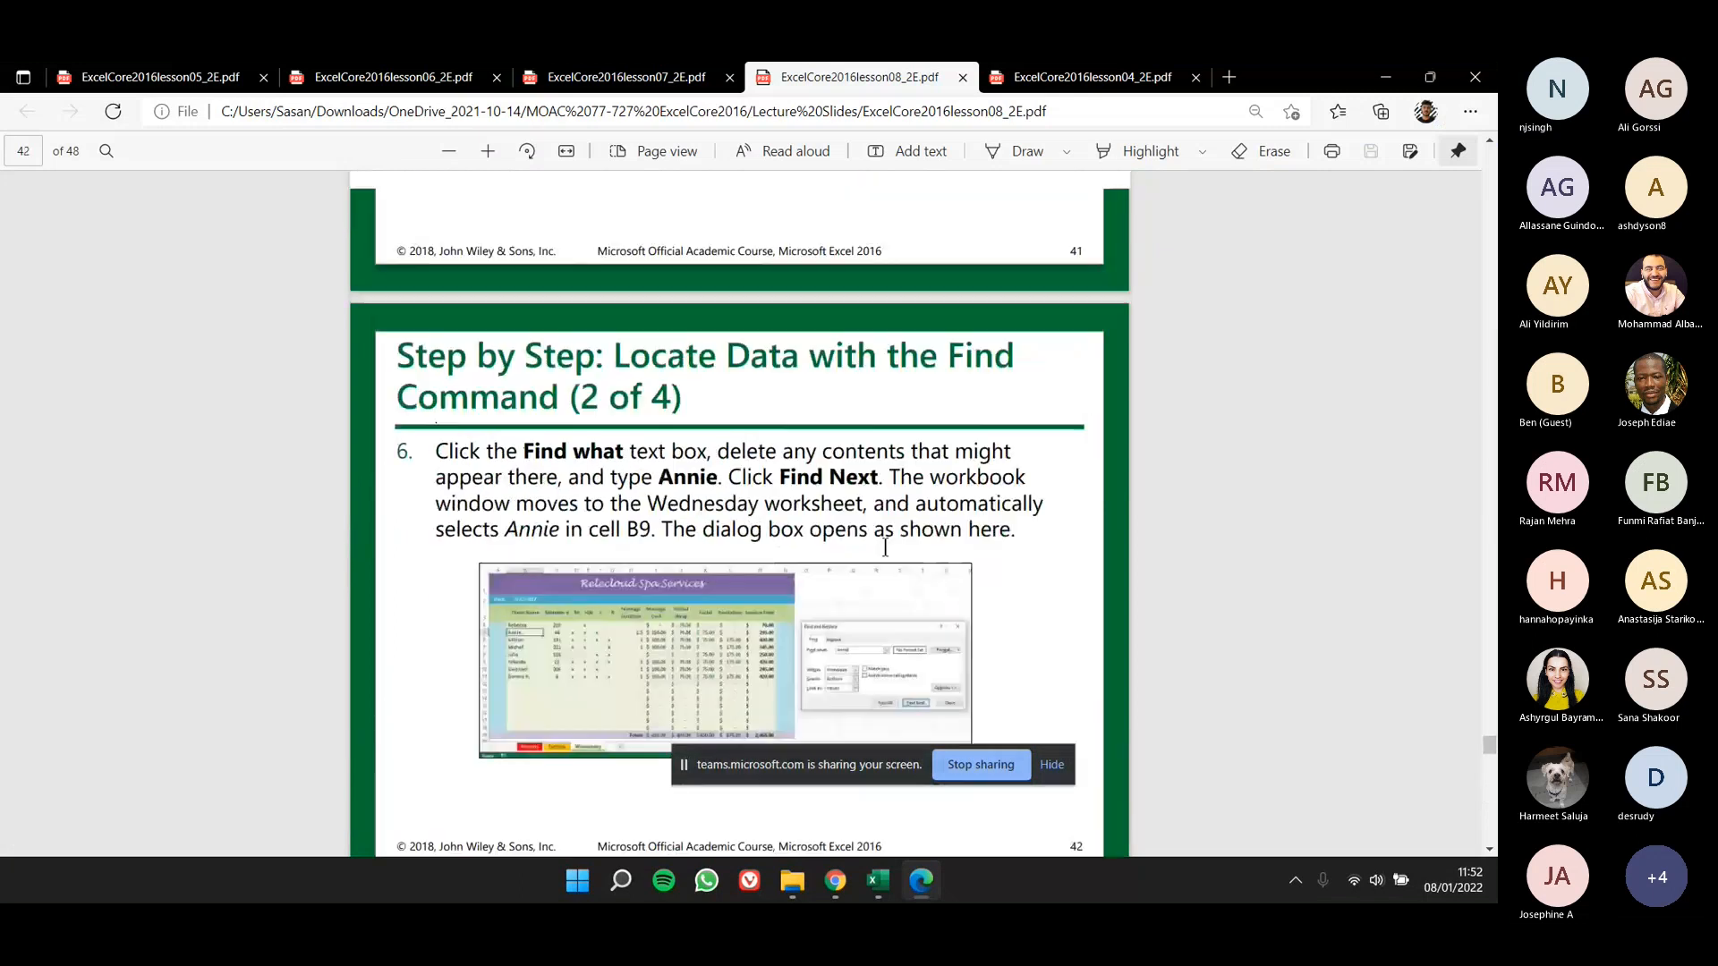
{"action": "scroll", "coordinate": [1145, 555], "scroll_direction": "up", "scroll_amount": 12}
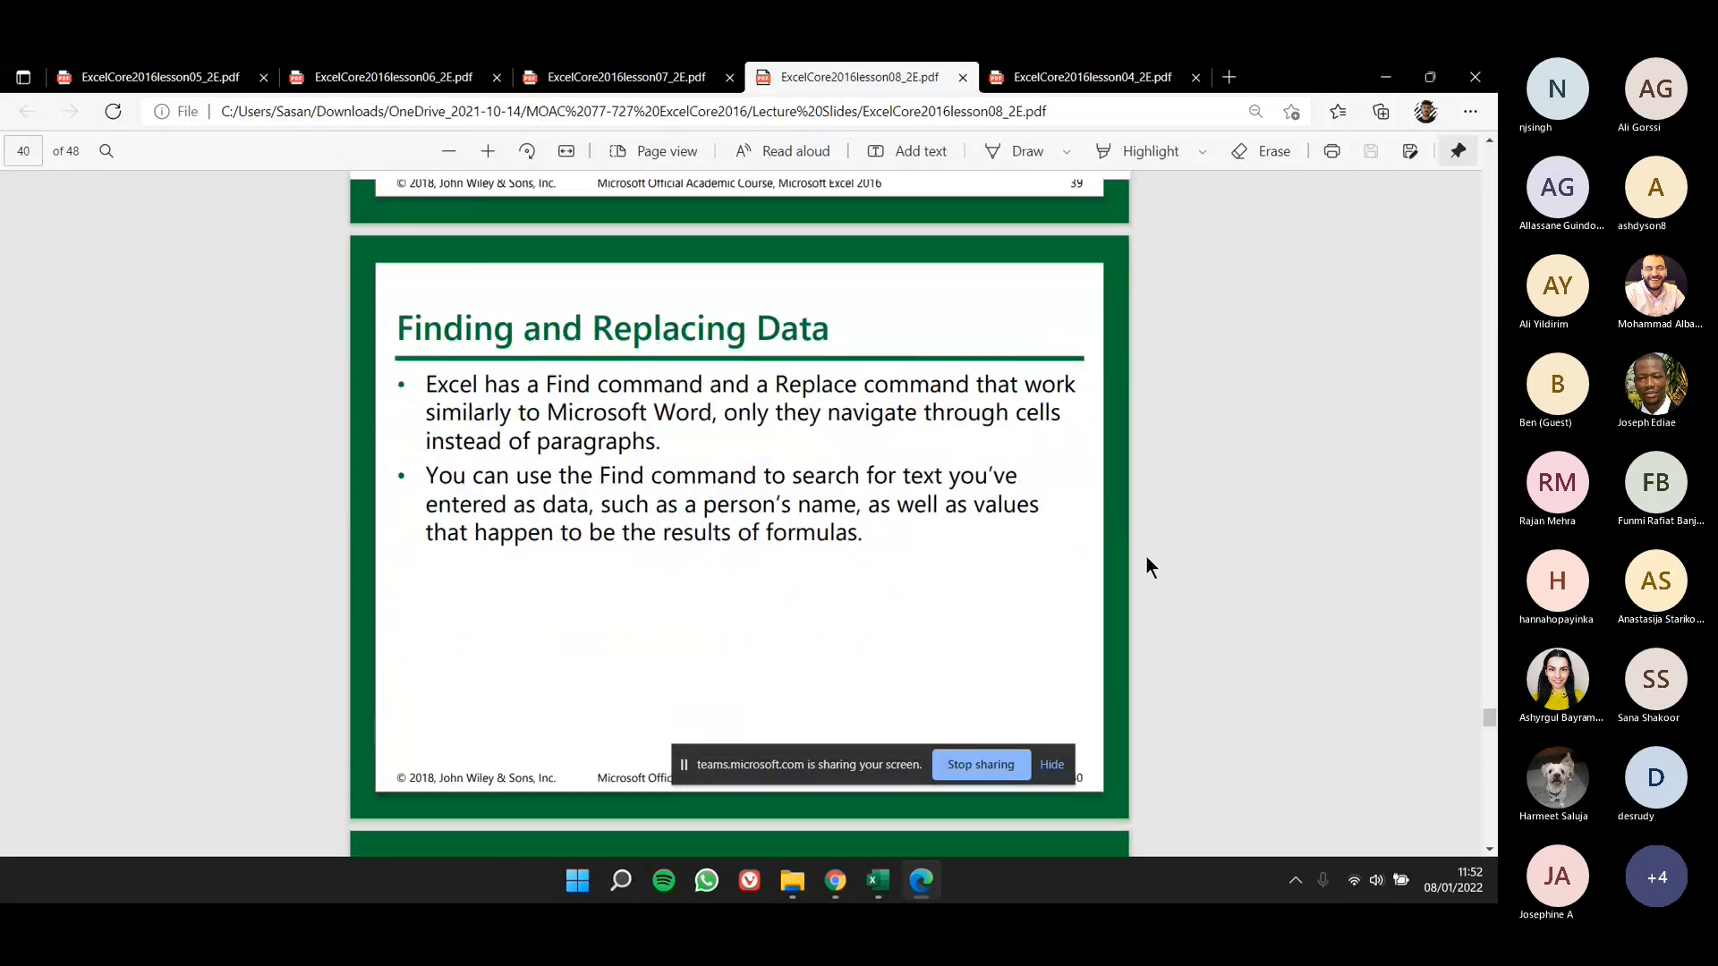
{"action": "scroll", "coordinate": [1145, 555], "scroll_direction": "up", "scroll_amount": 10}
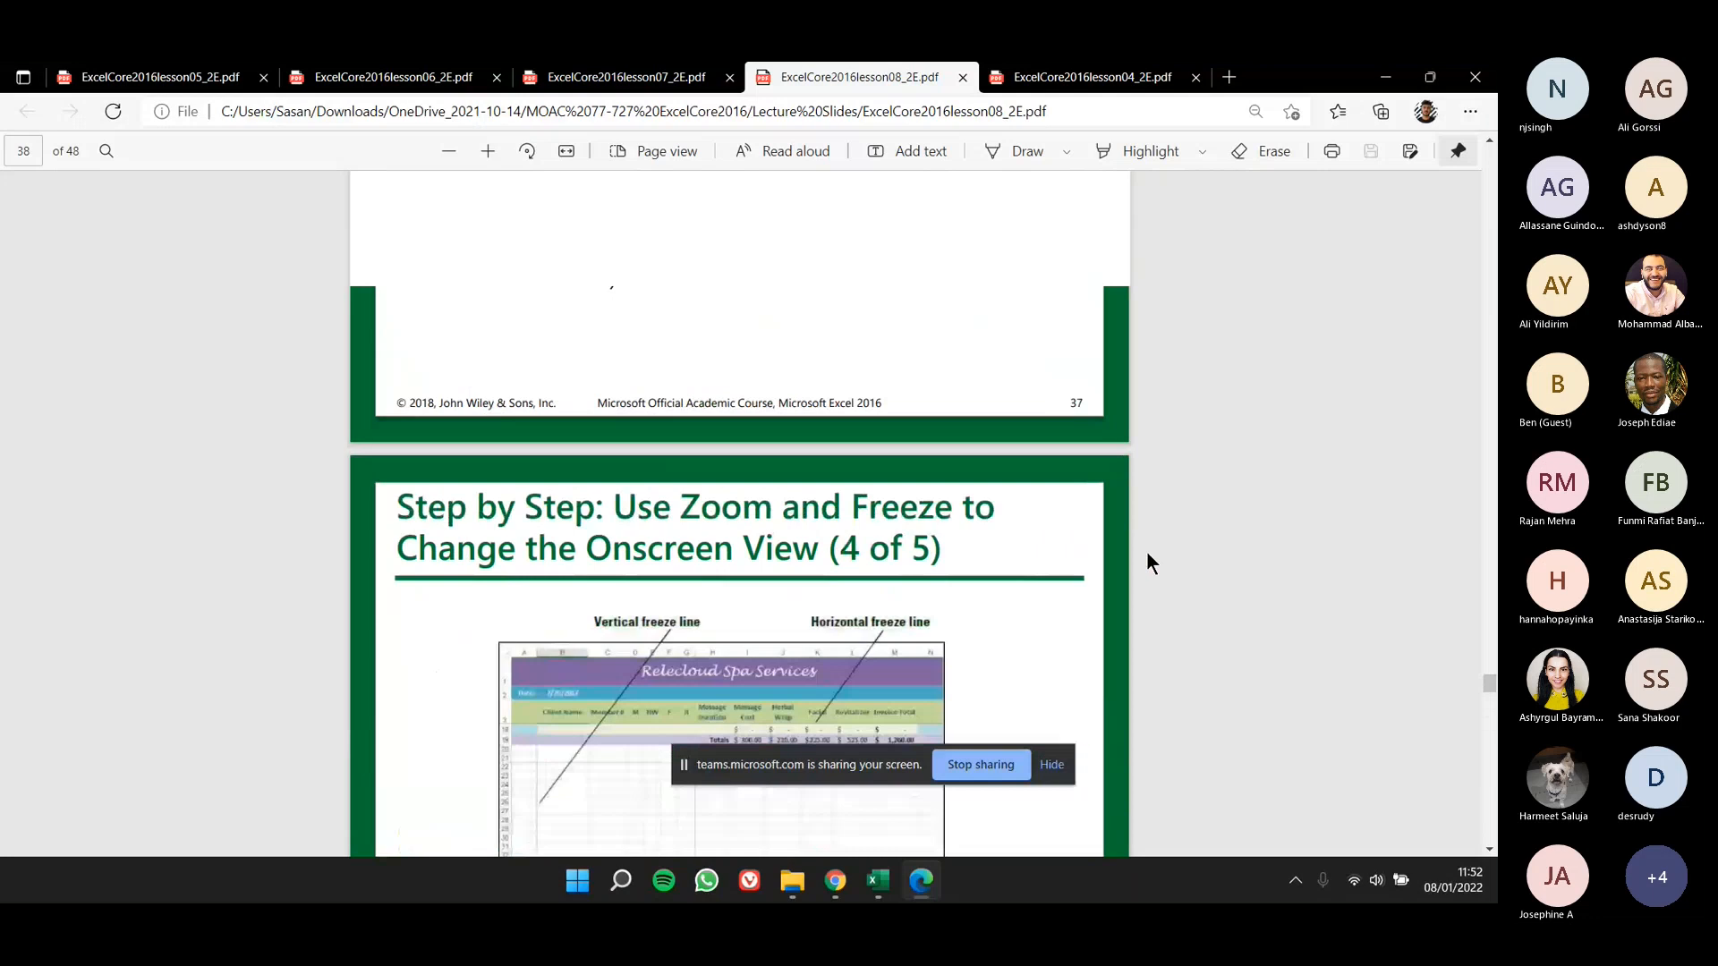
{"action": "scroll", "coordinate": [1147, 550], "scroll_direction": "up", "scroll_amount": 6}
{"action": "scroll", "coordinate": [1149, 546], "scroll_direction": "up", "scroll_amount": 10}
{"action": "scroll", "coordinate": [1150, 550], "scroll_direction": "up", "scroll_amount": 2}
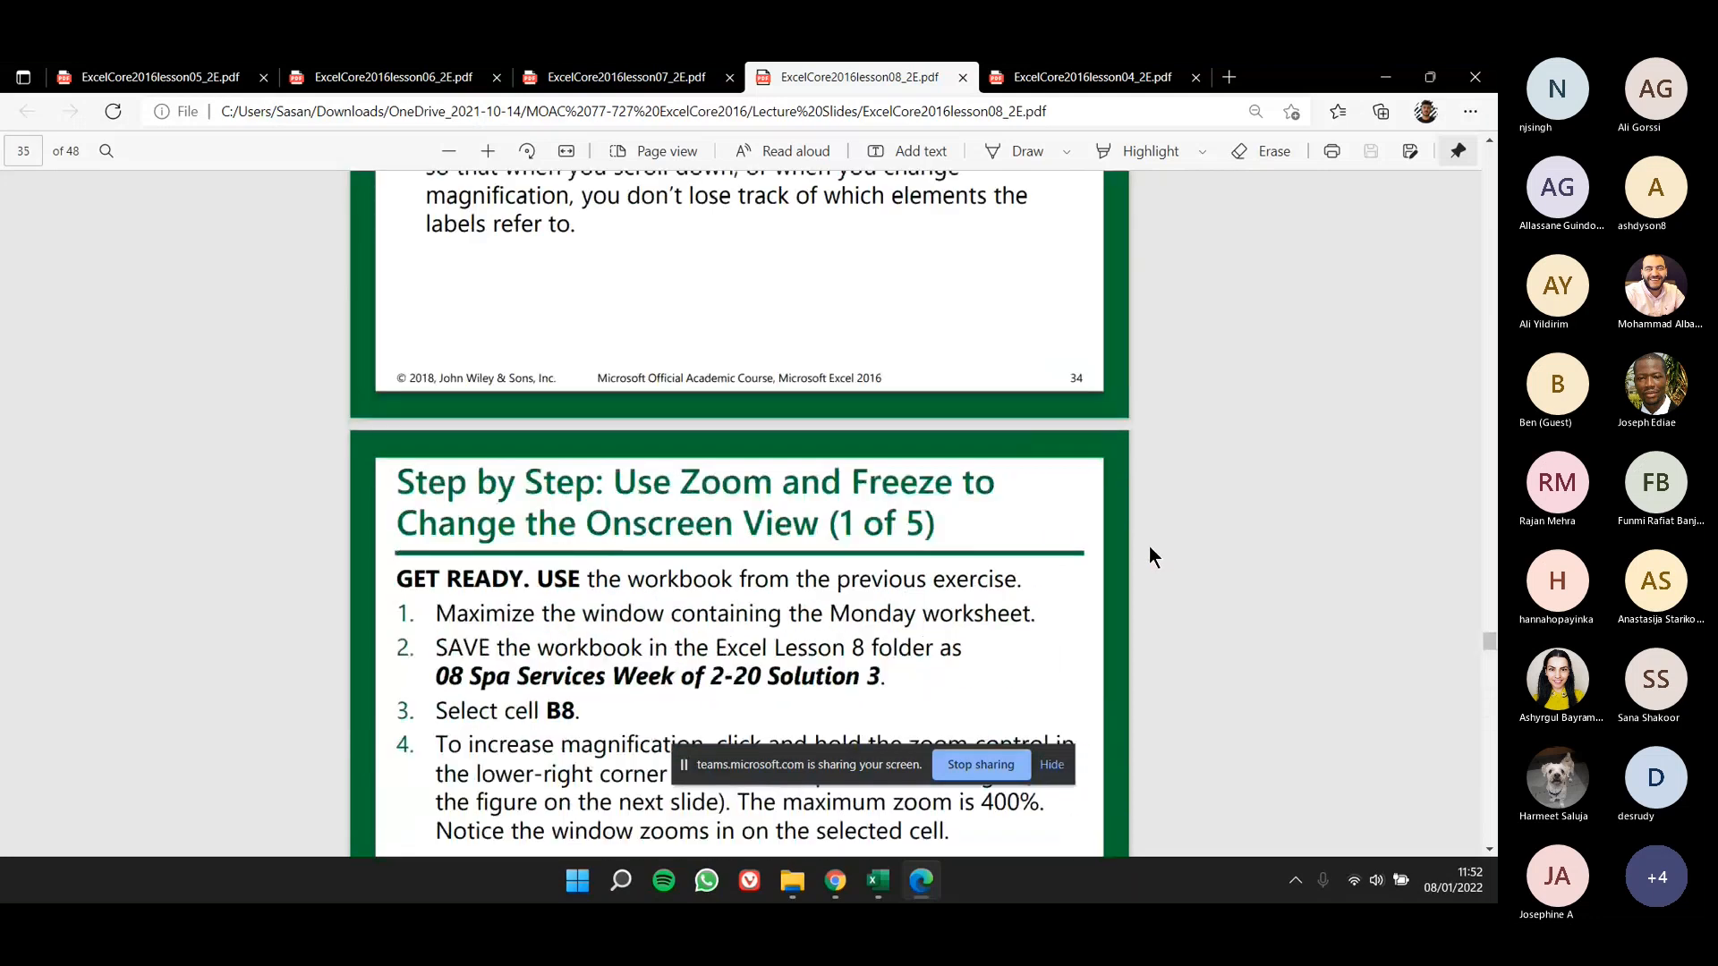
{"action": "scroll", "coordinate": [1148, 545], "scroll_direction": "up", "scroll_amount": 13}
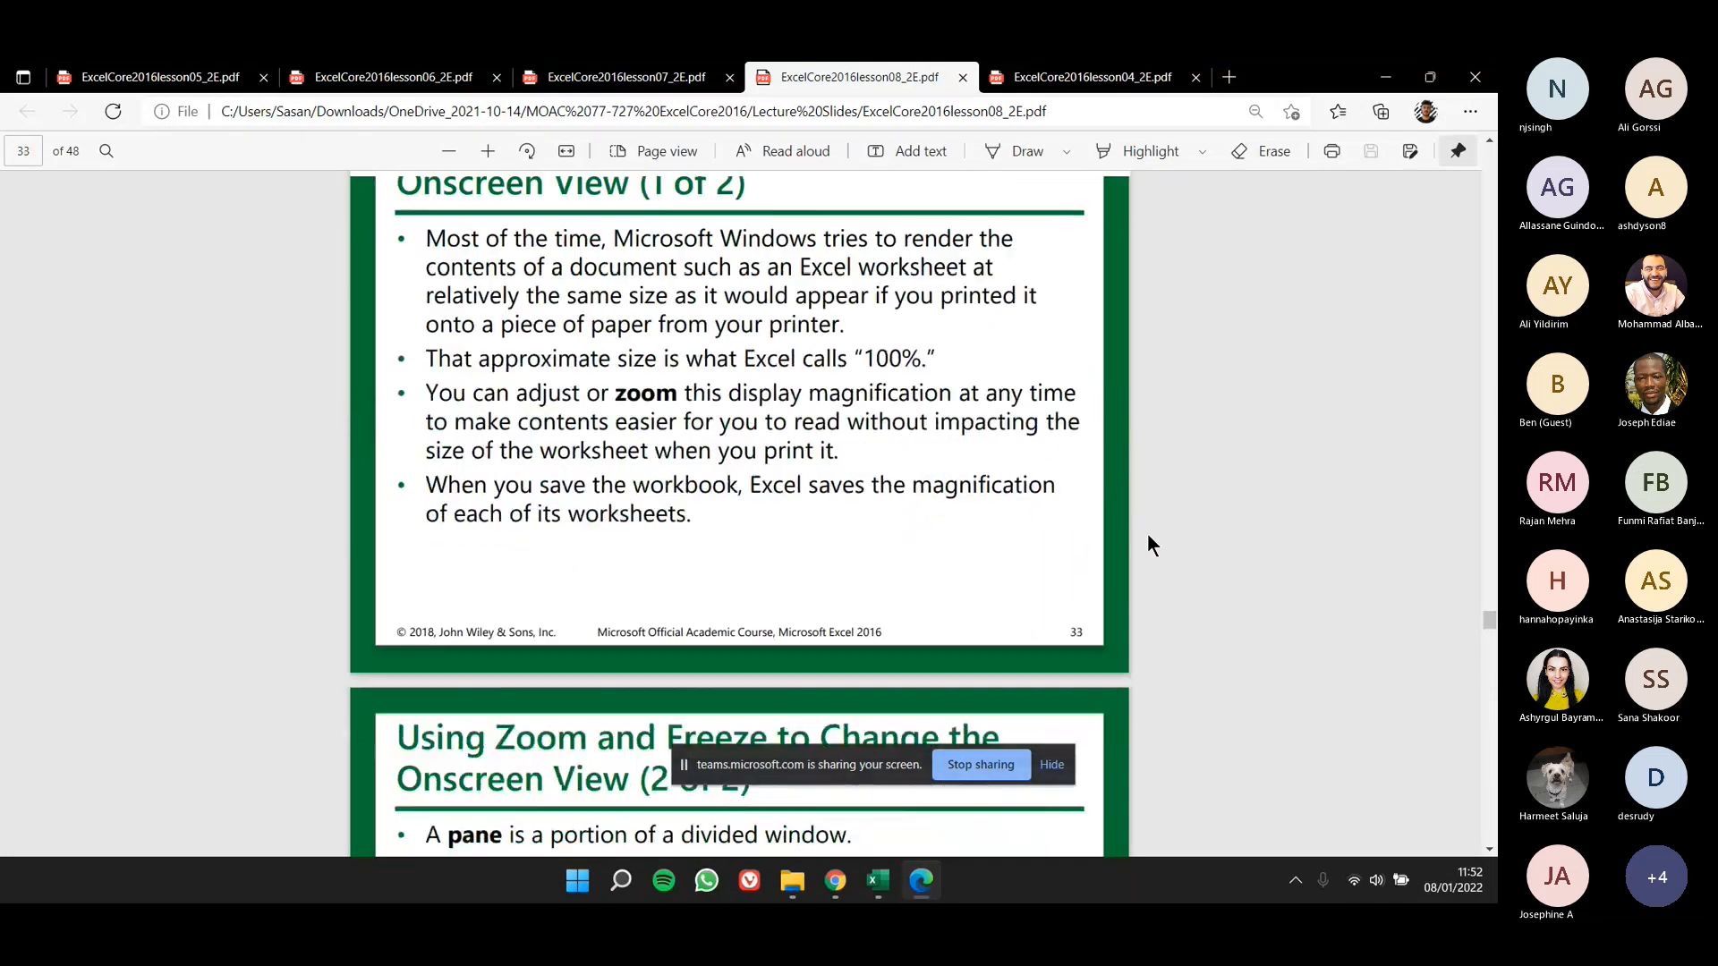
{"action": "scroll", "coordinate": [1148, 535], "scroll_direction": "up", "scroll_amount": 20}
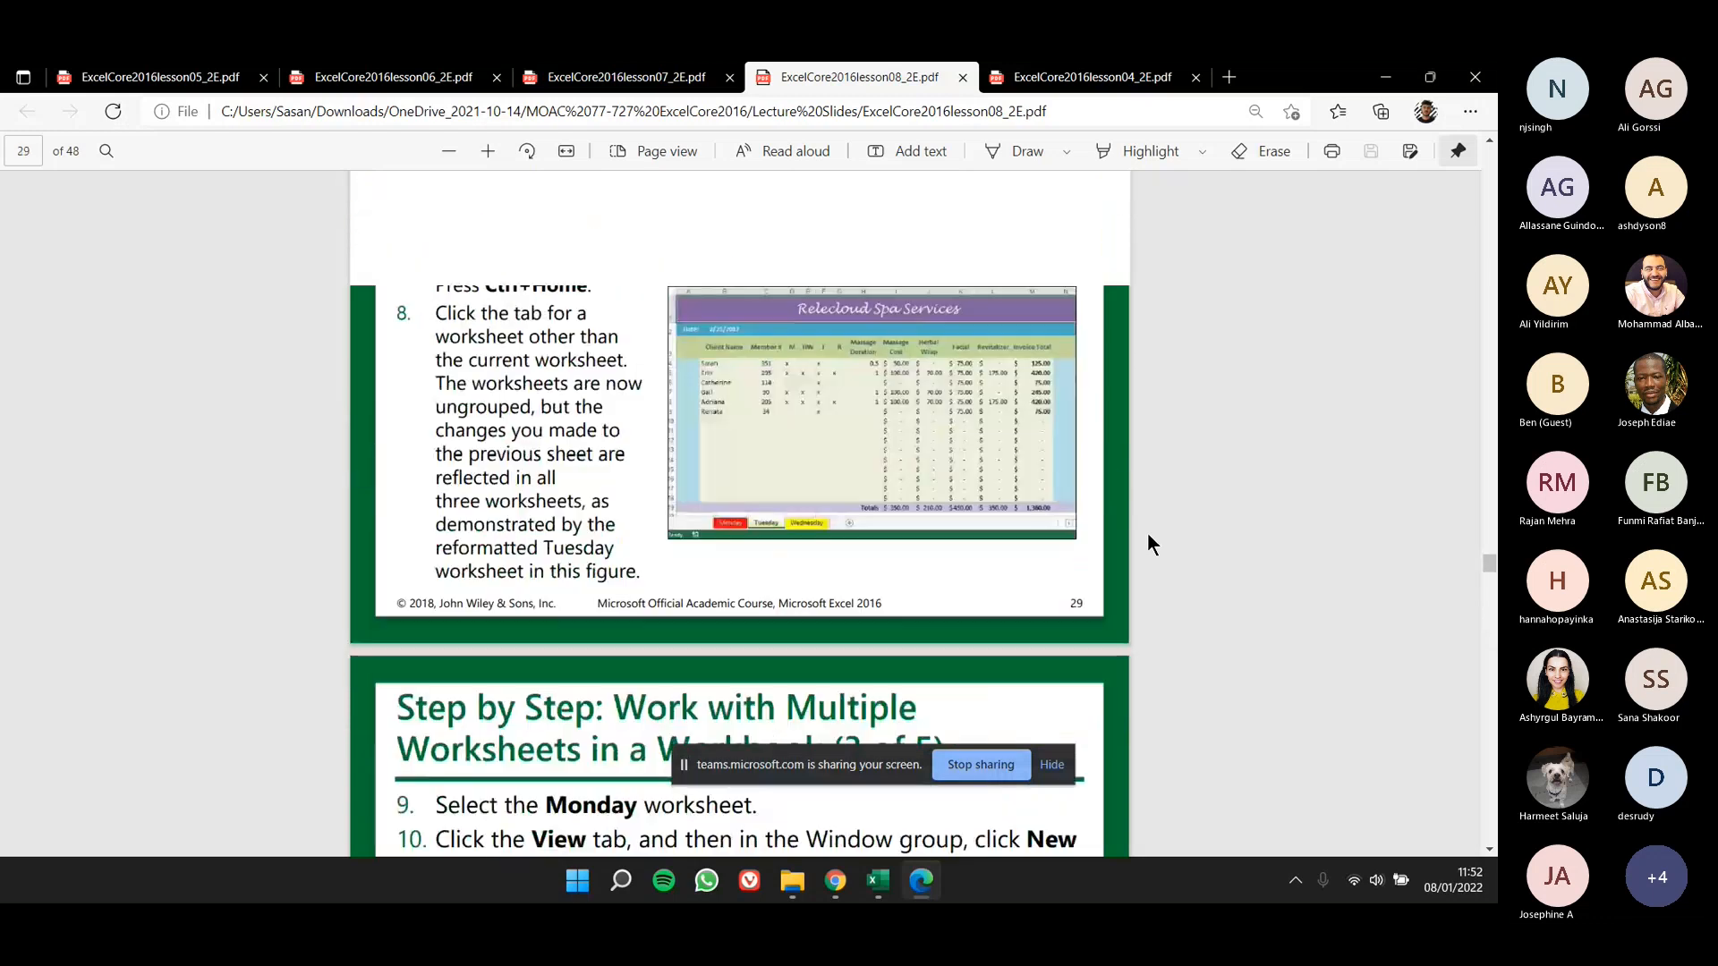
{"action": "scroll", "coordinate": [1148, 535], "scroll_direction": "up", "scroll_amount": 1}
{"action": "left_click_drag", "start_coordinate": [1494, 576], "coordinate": [1490, 189]}
{"action": "scroll", "coordinate": [1323, 442], "scroll_direction": "up", "scroll_amount": 10}
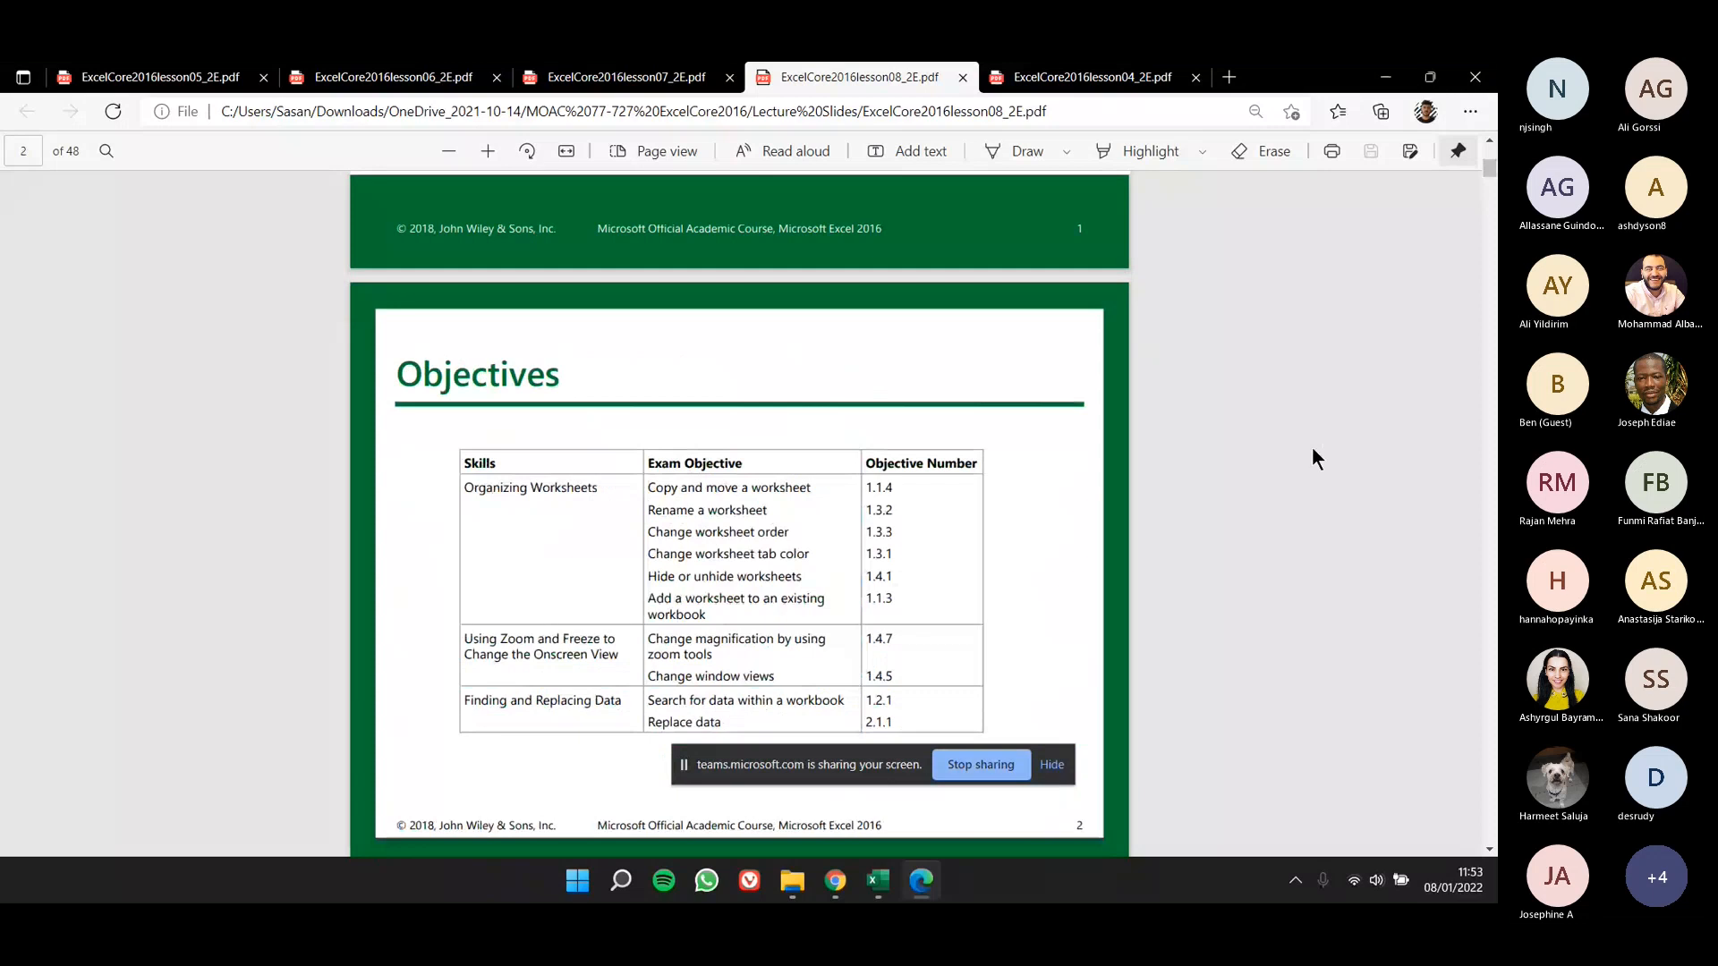
- Switch to the lesson 7 PDF and read the Repeat Row and Column Print Titles (1 of 3) slide naming its exercise workbook
{"action": "key", "text": "ctrl+shift+Tab"}
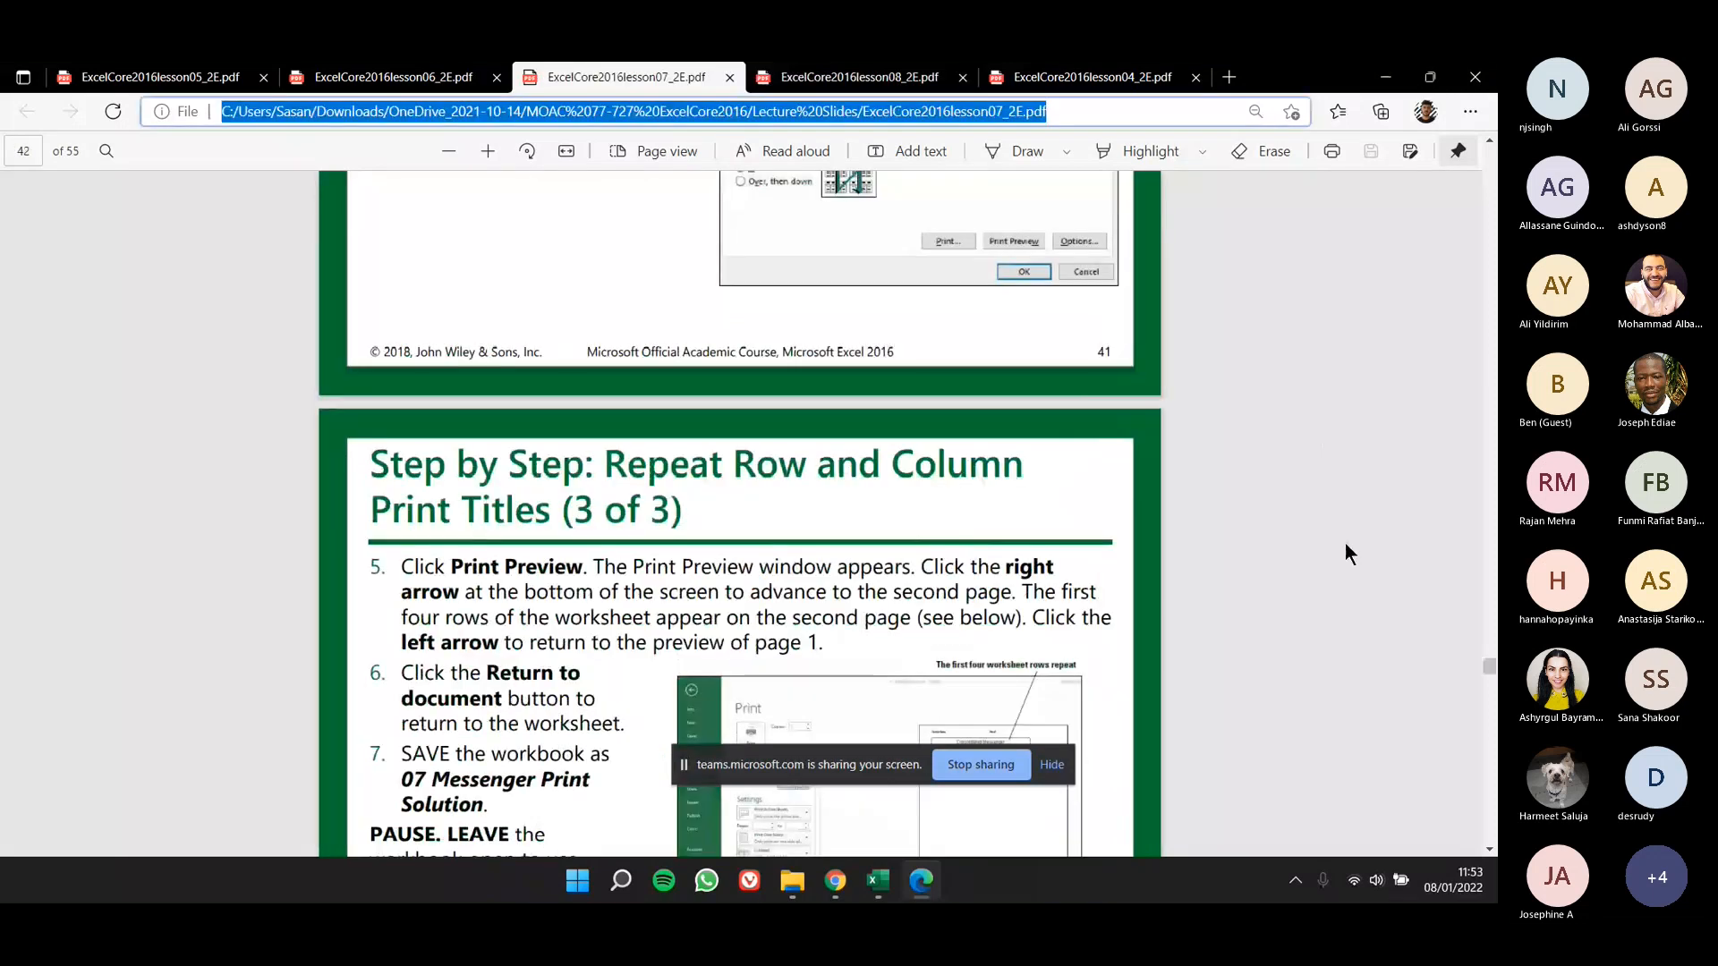
{"action": "mouse_move", "coordinate": [1489, 667]}
{"action": "left_mouse_down"}
{"action": "mouse_move", "coordinate": [1487, 697]}
{"action": "mouse_move", "coordinate": [1487, 641]}
{"action": "left_mouse_up"}
{"action": "left_click", "coordinate": [949, 581]}
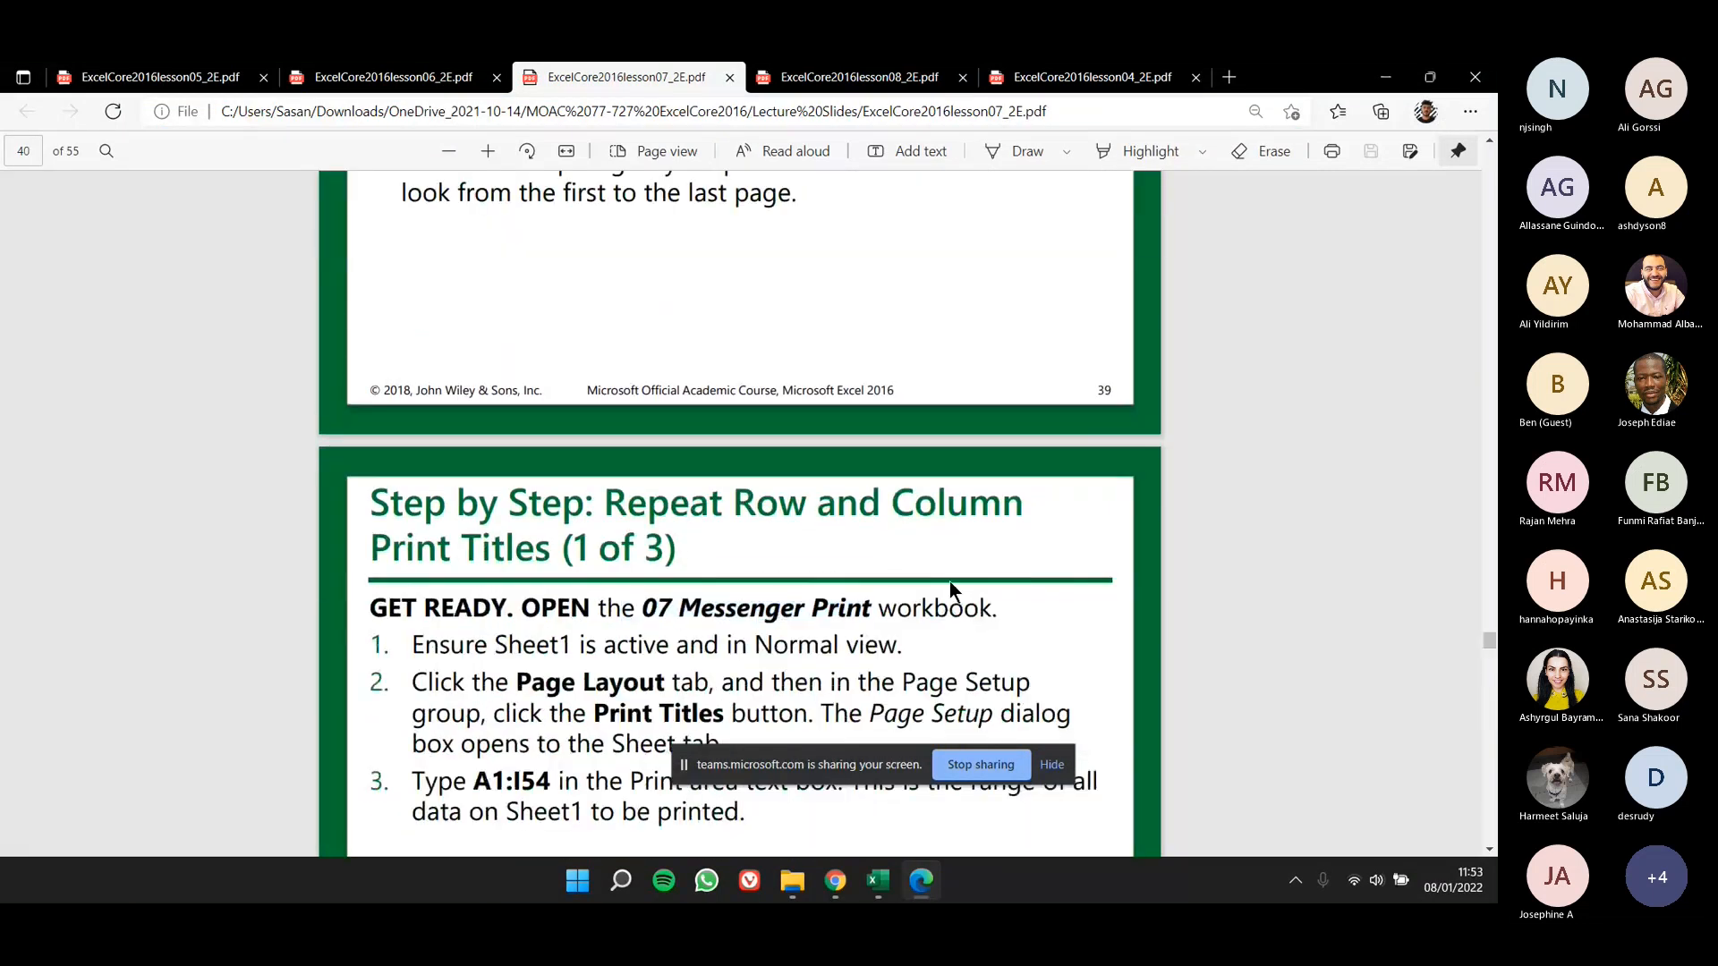
{"action": "scroll", "coordinate": [949, 582], "scroll_direction": "down", "scroll_amount": 2}
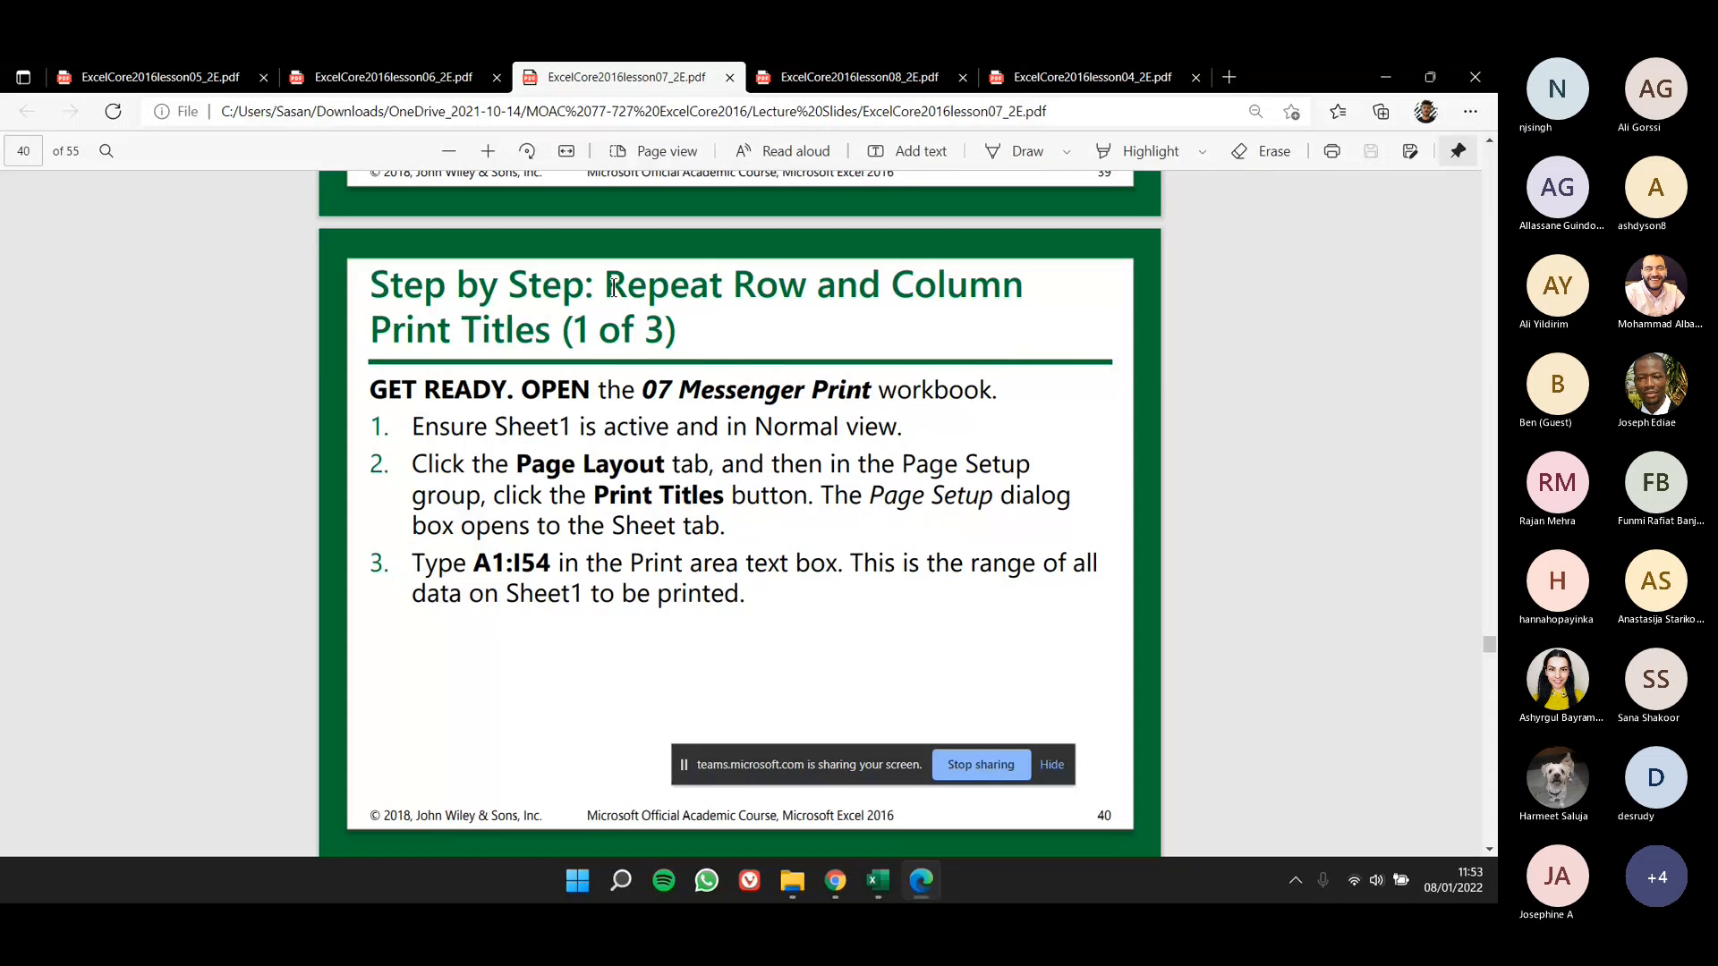
{"action": "left_click_drag", "start_coordinate": [613, 287], "coordinate": [799, 288]}
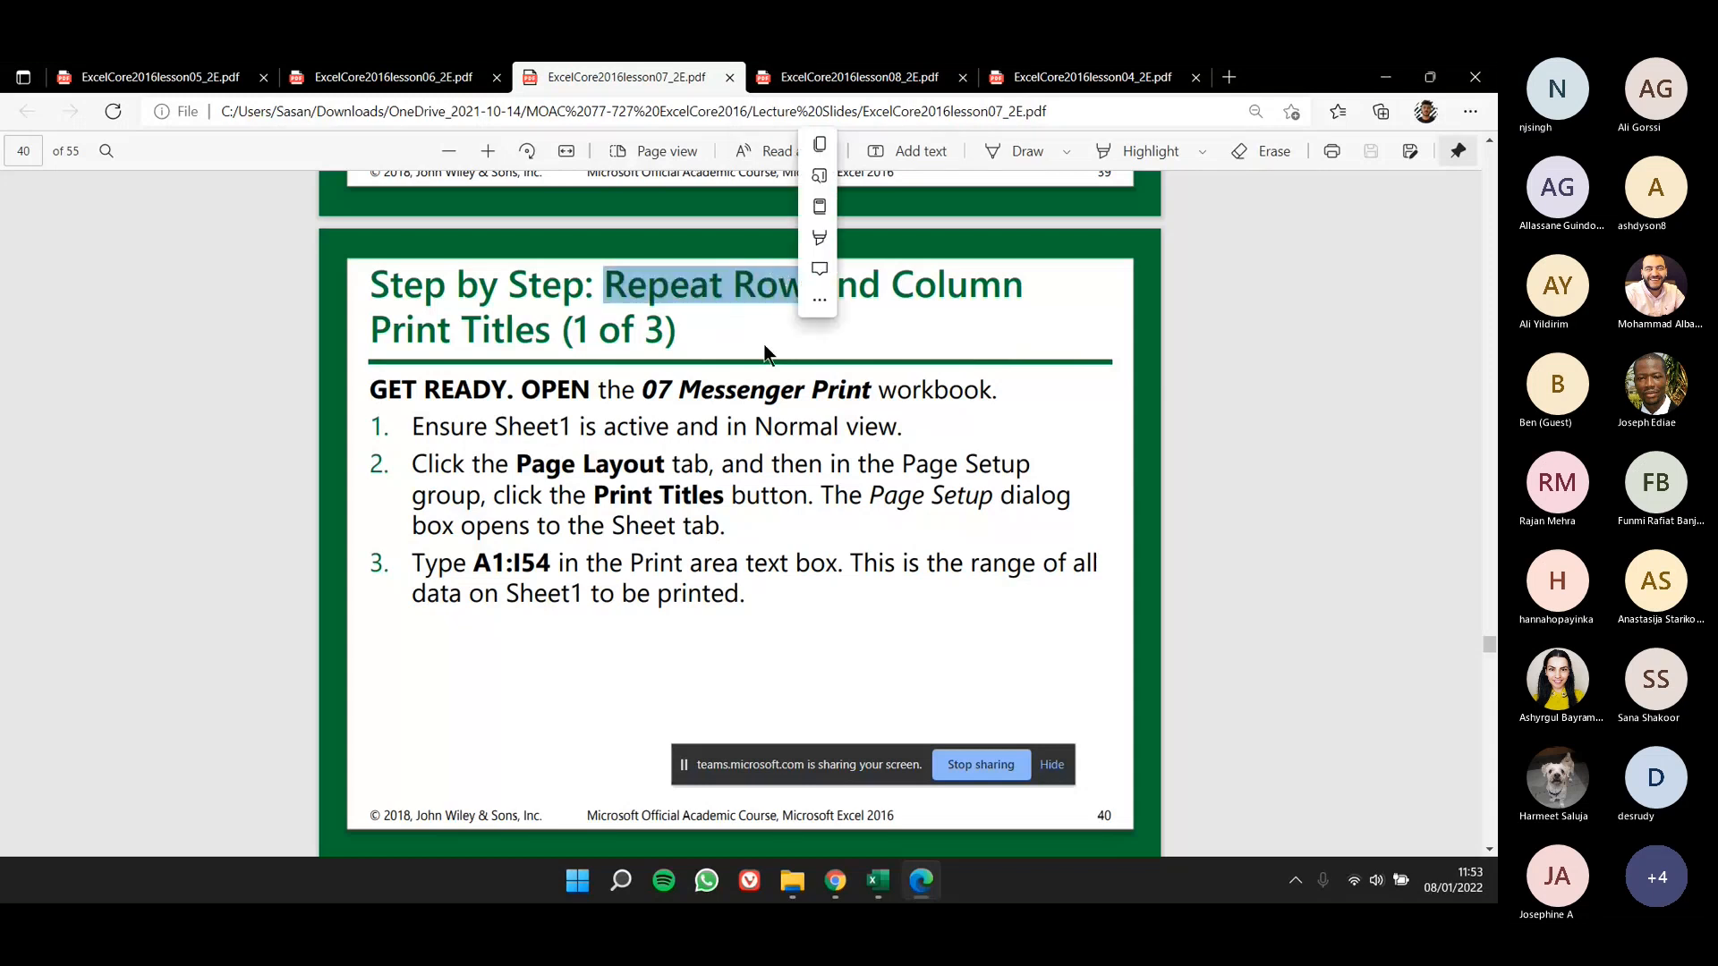
{"action": "left_click_drag", "start_coordinate": [728, 391], "coordinate": [954, 393]}
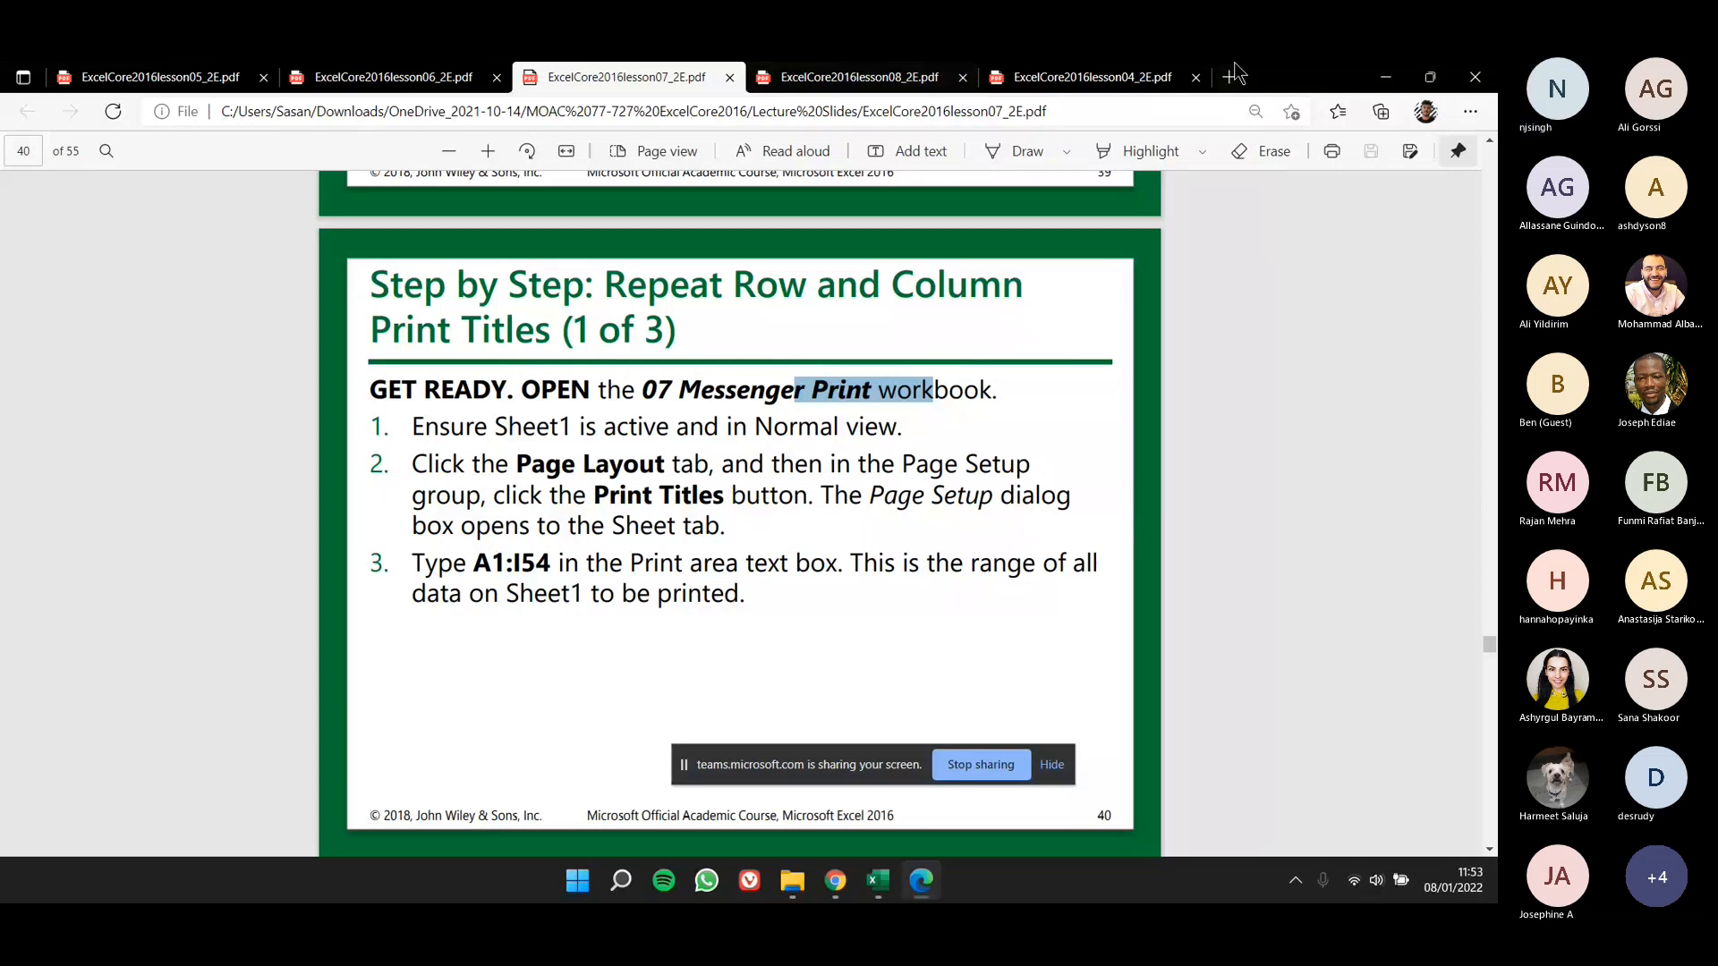
- Switch to Microsoft Teams in Chrome, check the files in folder 01, and return to MS Excel Materials
{"action": "key", "text": "alt+Tab"}
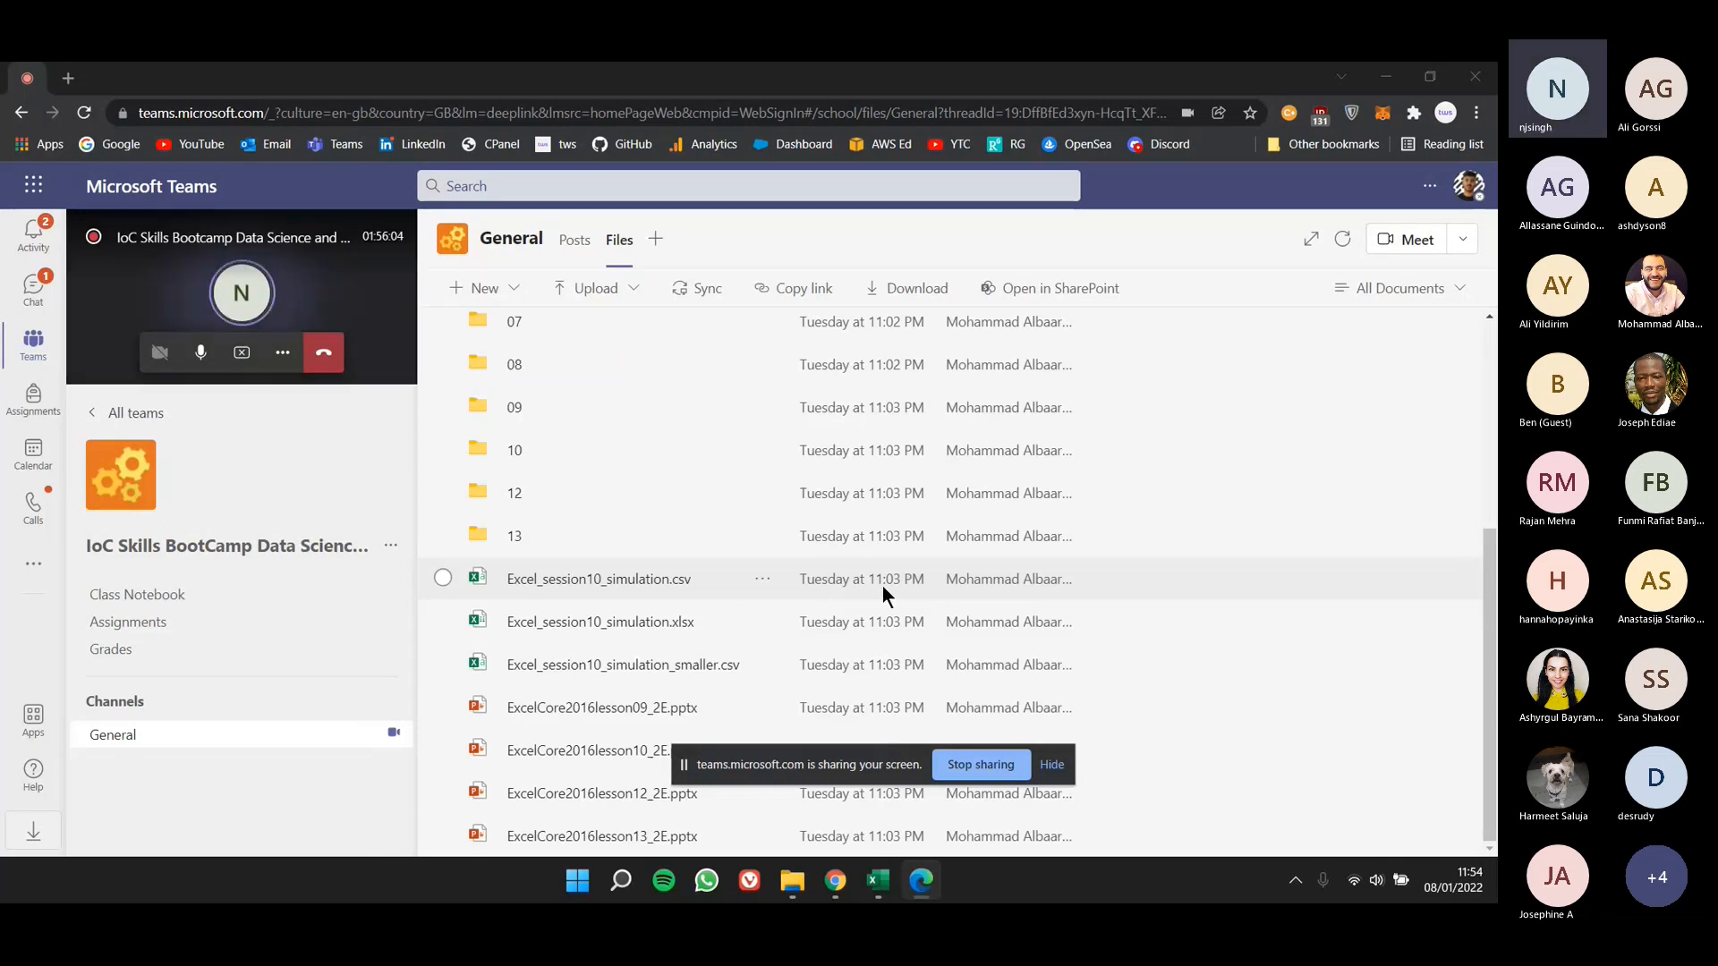
{"action": "scroll", "coordinate": [625, 589], "scroll_direction": "up", "scroll_amount": 2}
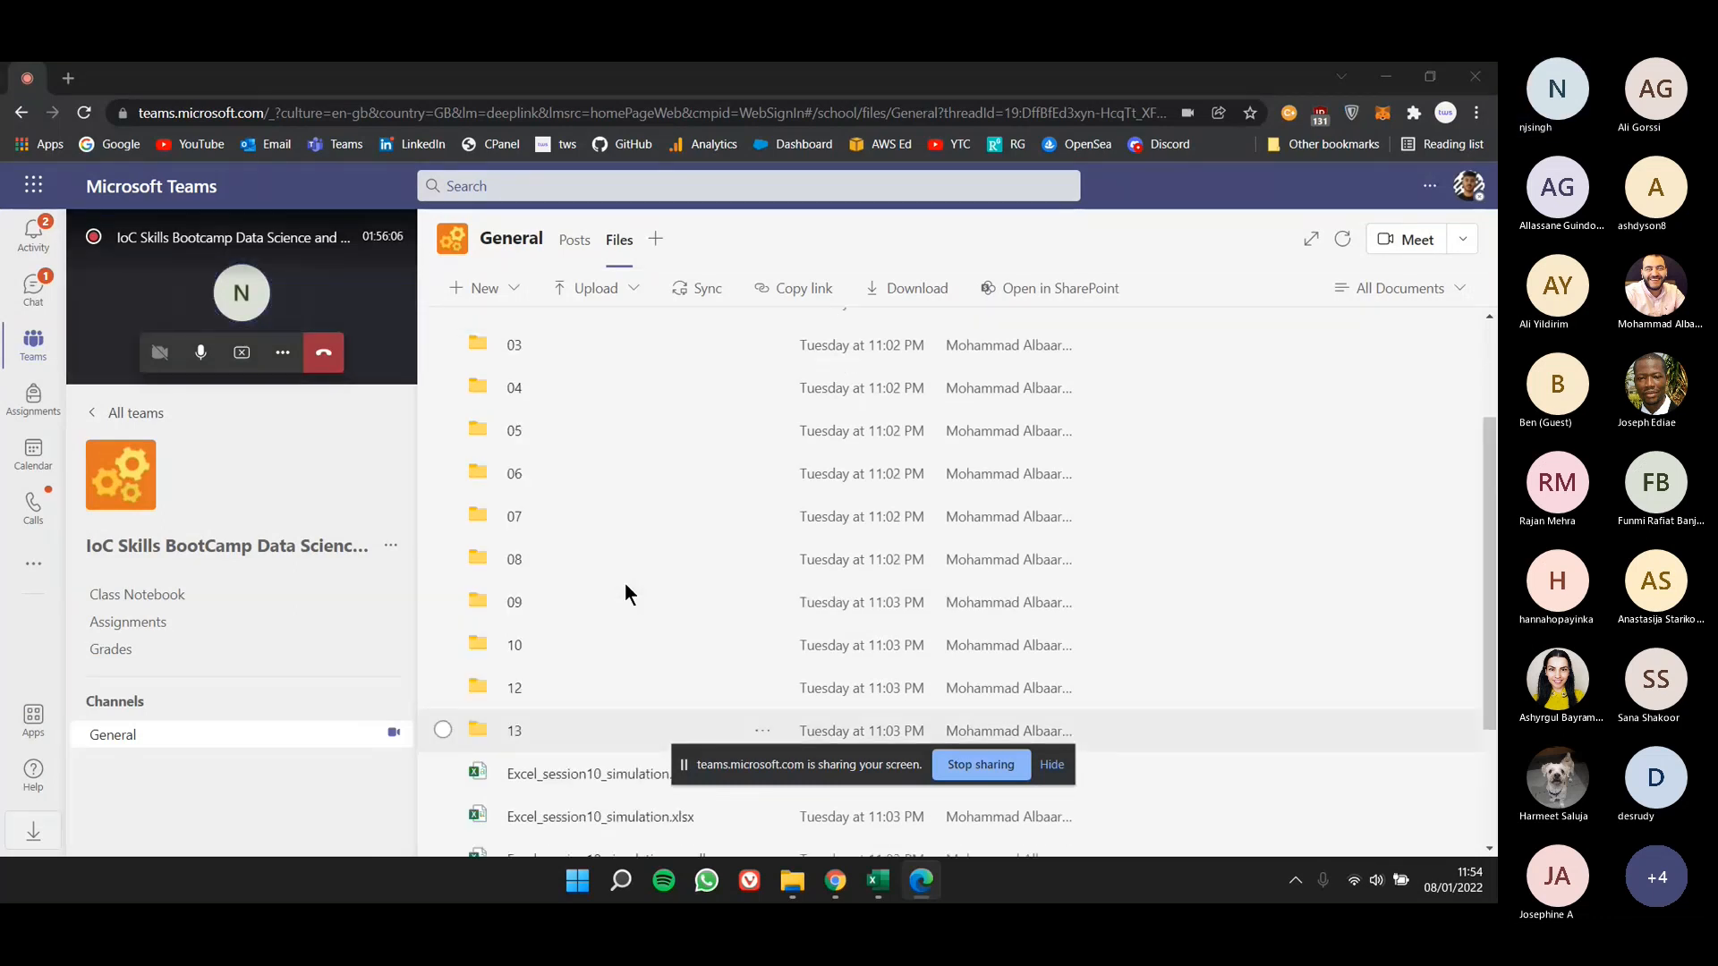
{"action": "scroll", "coordinate": [591, 537], "scroll_direction": "up", "scroll_amount": 2}
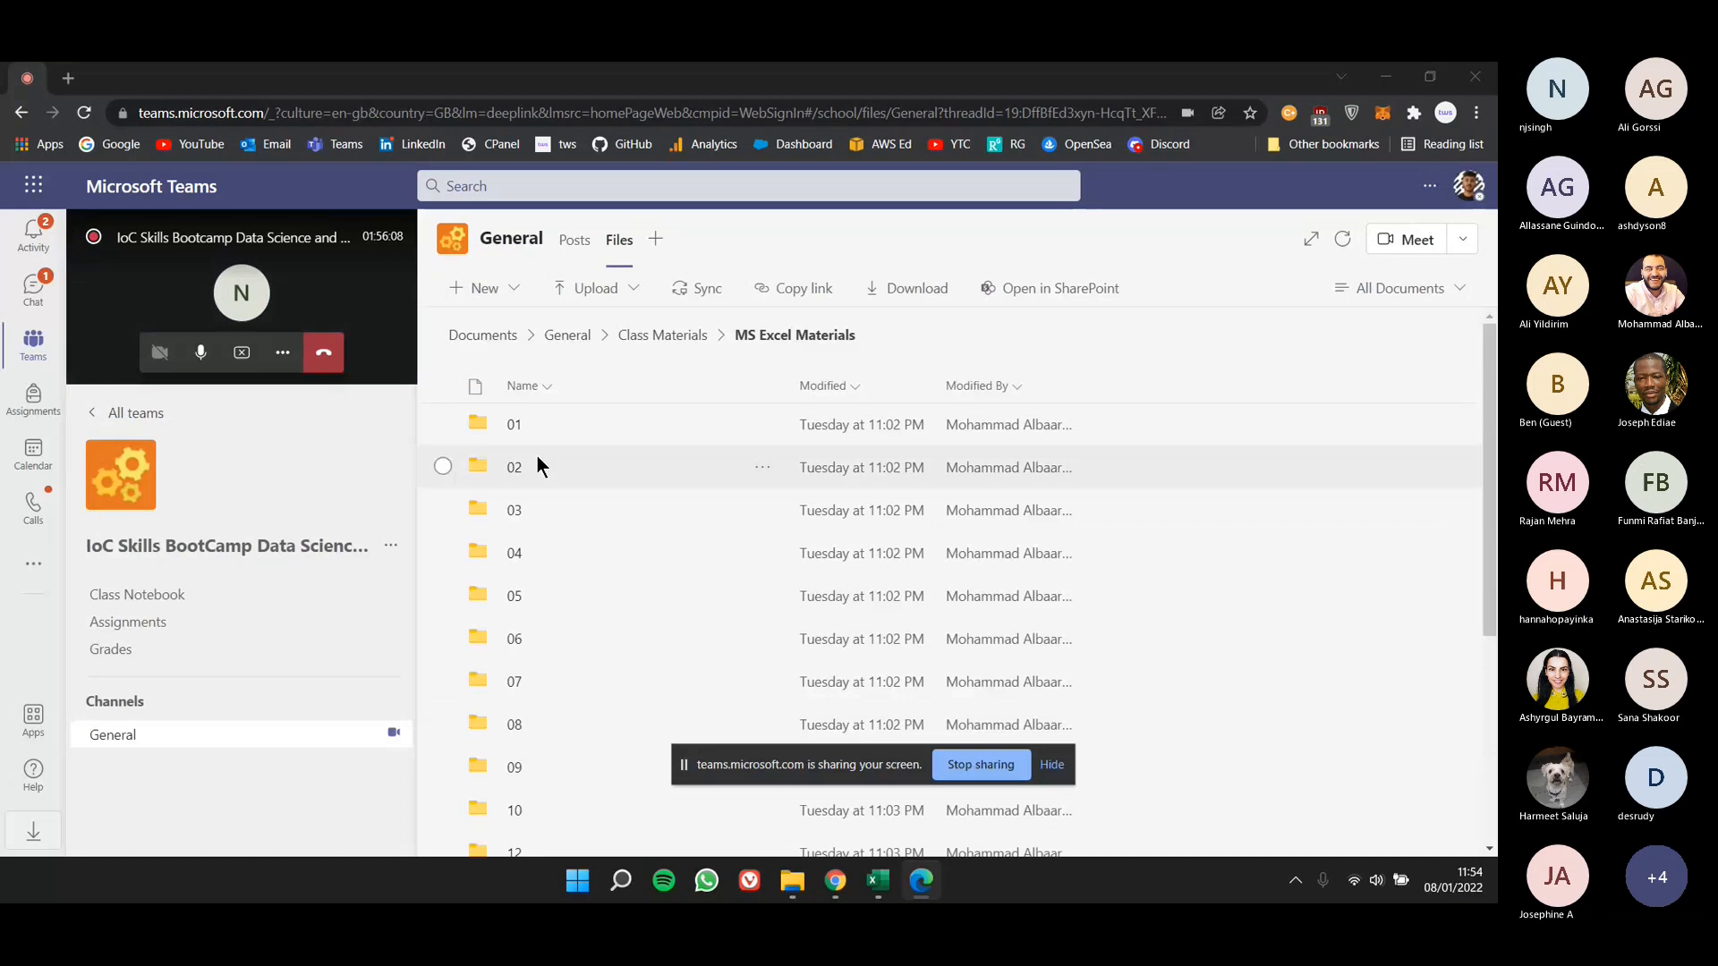
{"action": "left_click", "coordinate": [535, 424]}
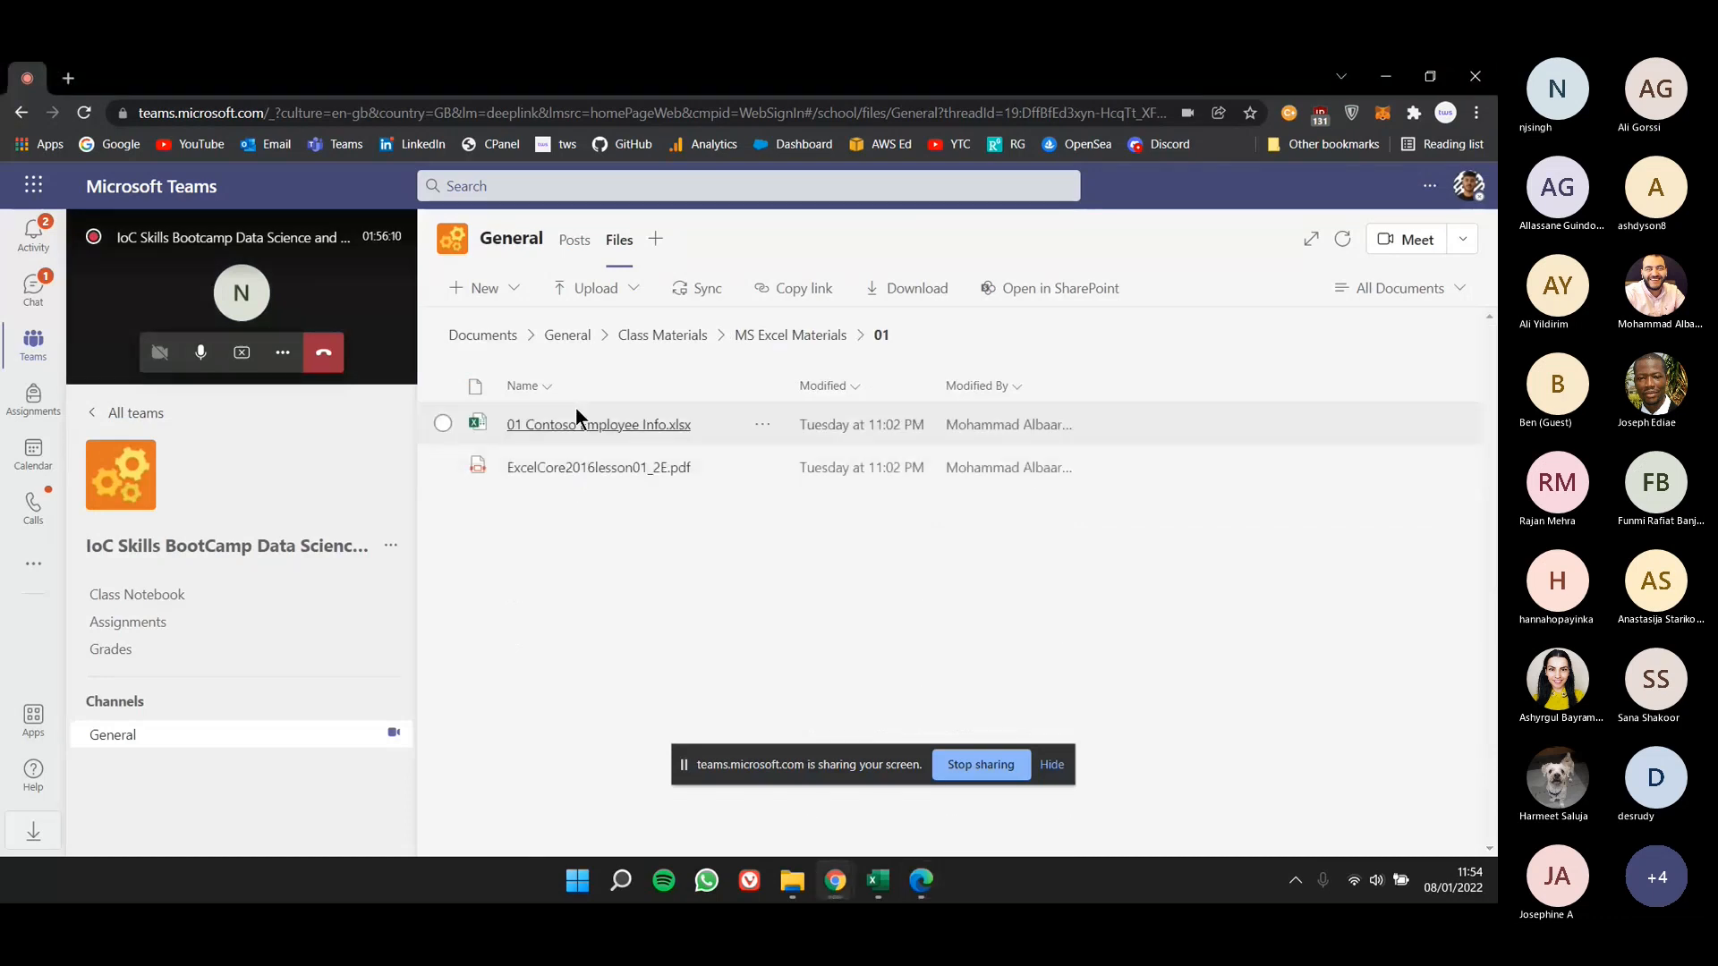
{"action": "left_click", "coordinate": [790, 335]}
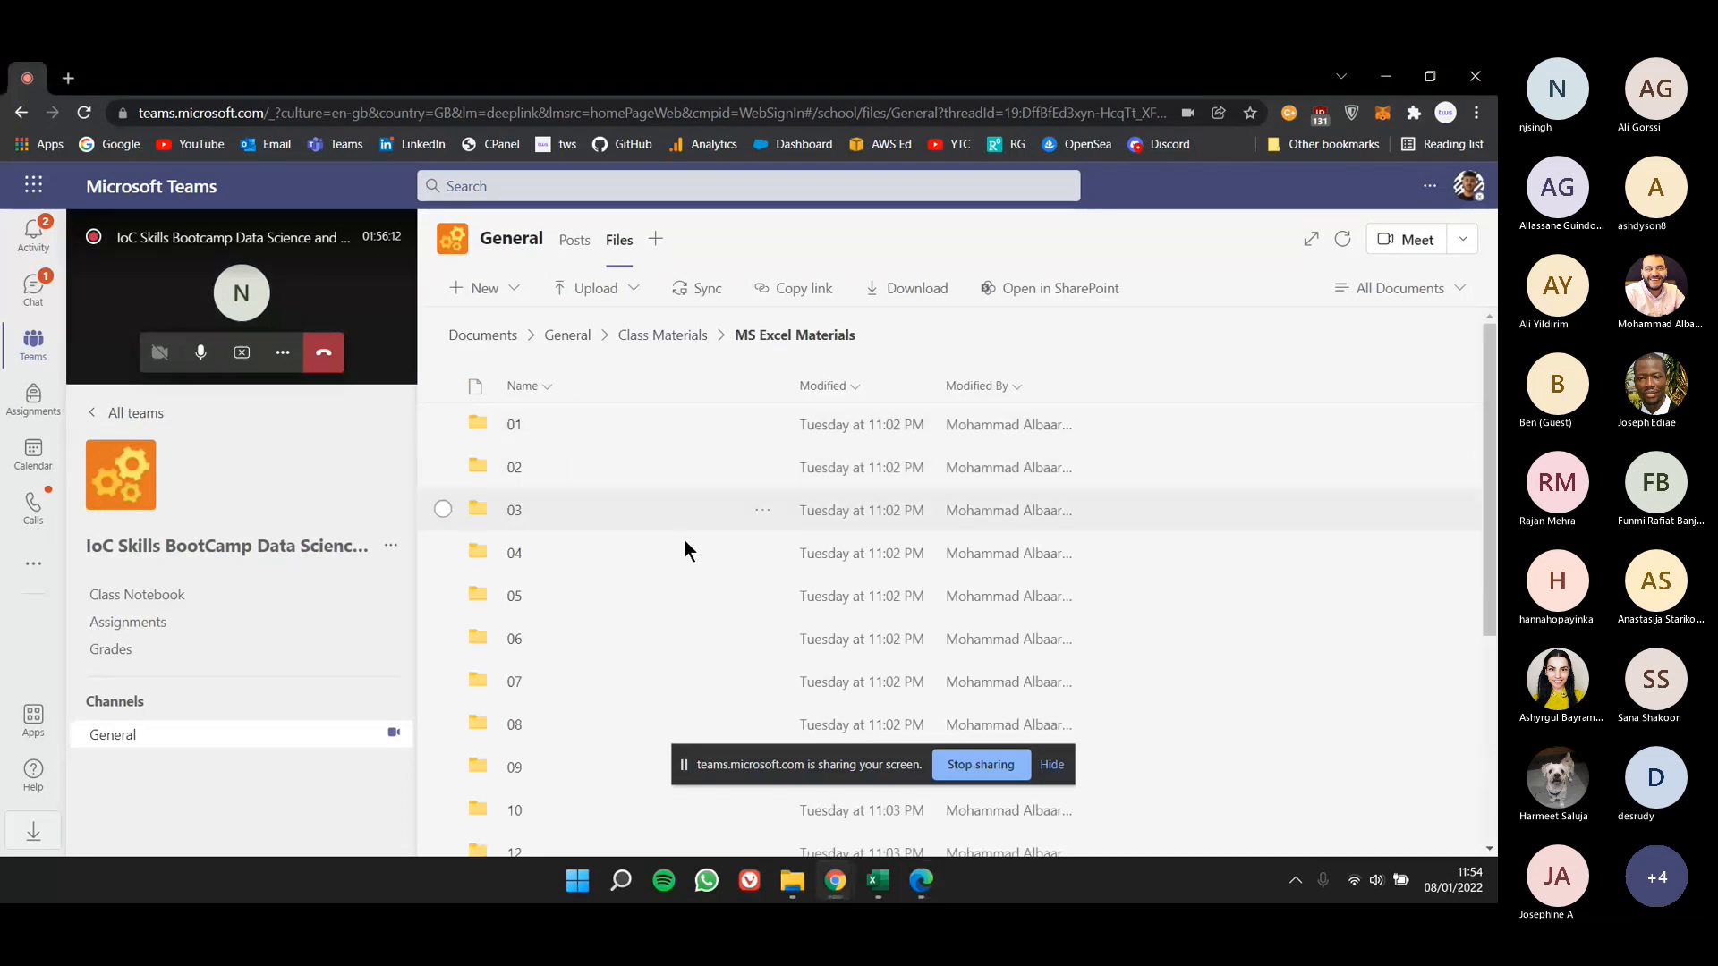
- Check the exercise files in folder 06, and go back up through MS Excel Materials to the Class Materials folder
{"action": "left_click", "coordinate": [524, 630]}
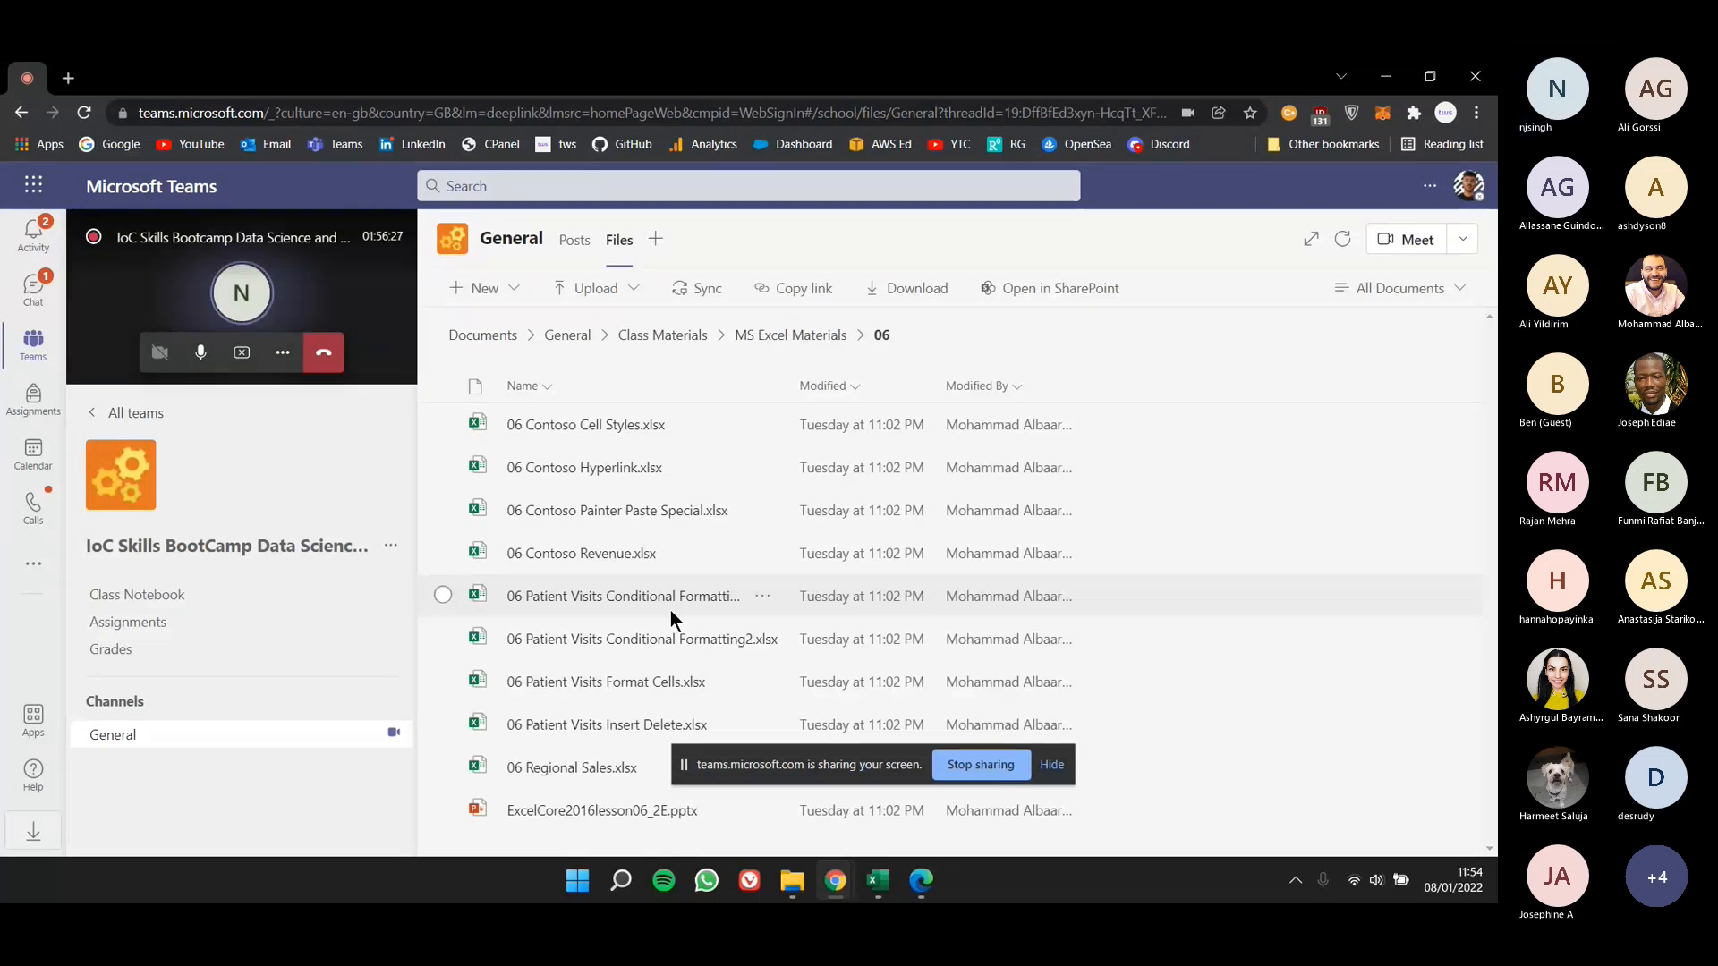
{"action": "left_click", "coordinate": [766, 337]}
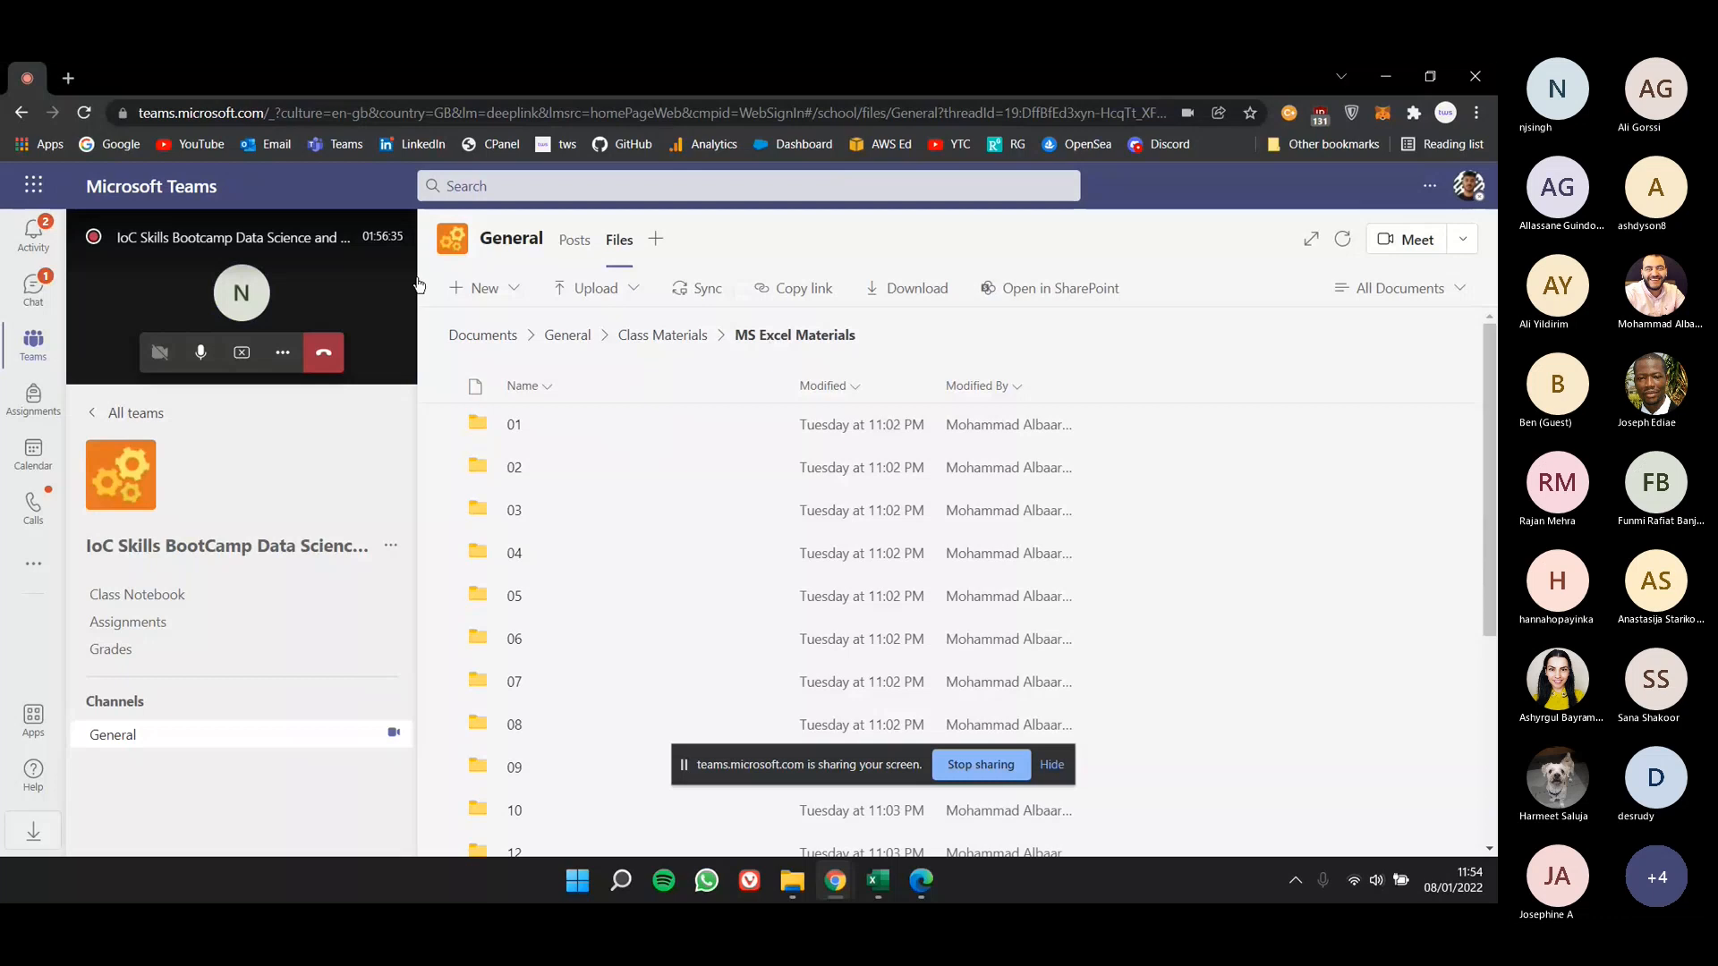
{"action": "scroll", "coordinate": [438, 587], "scroll_direction": "down", "scroll_amount": 2}
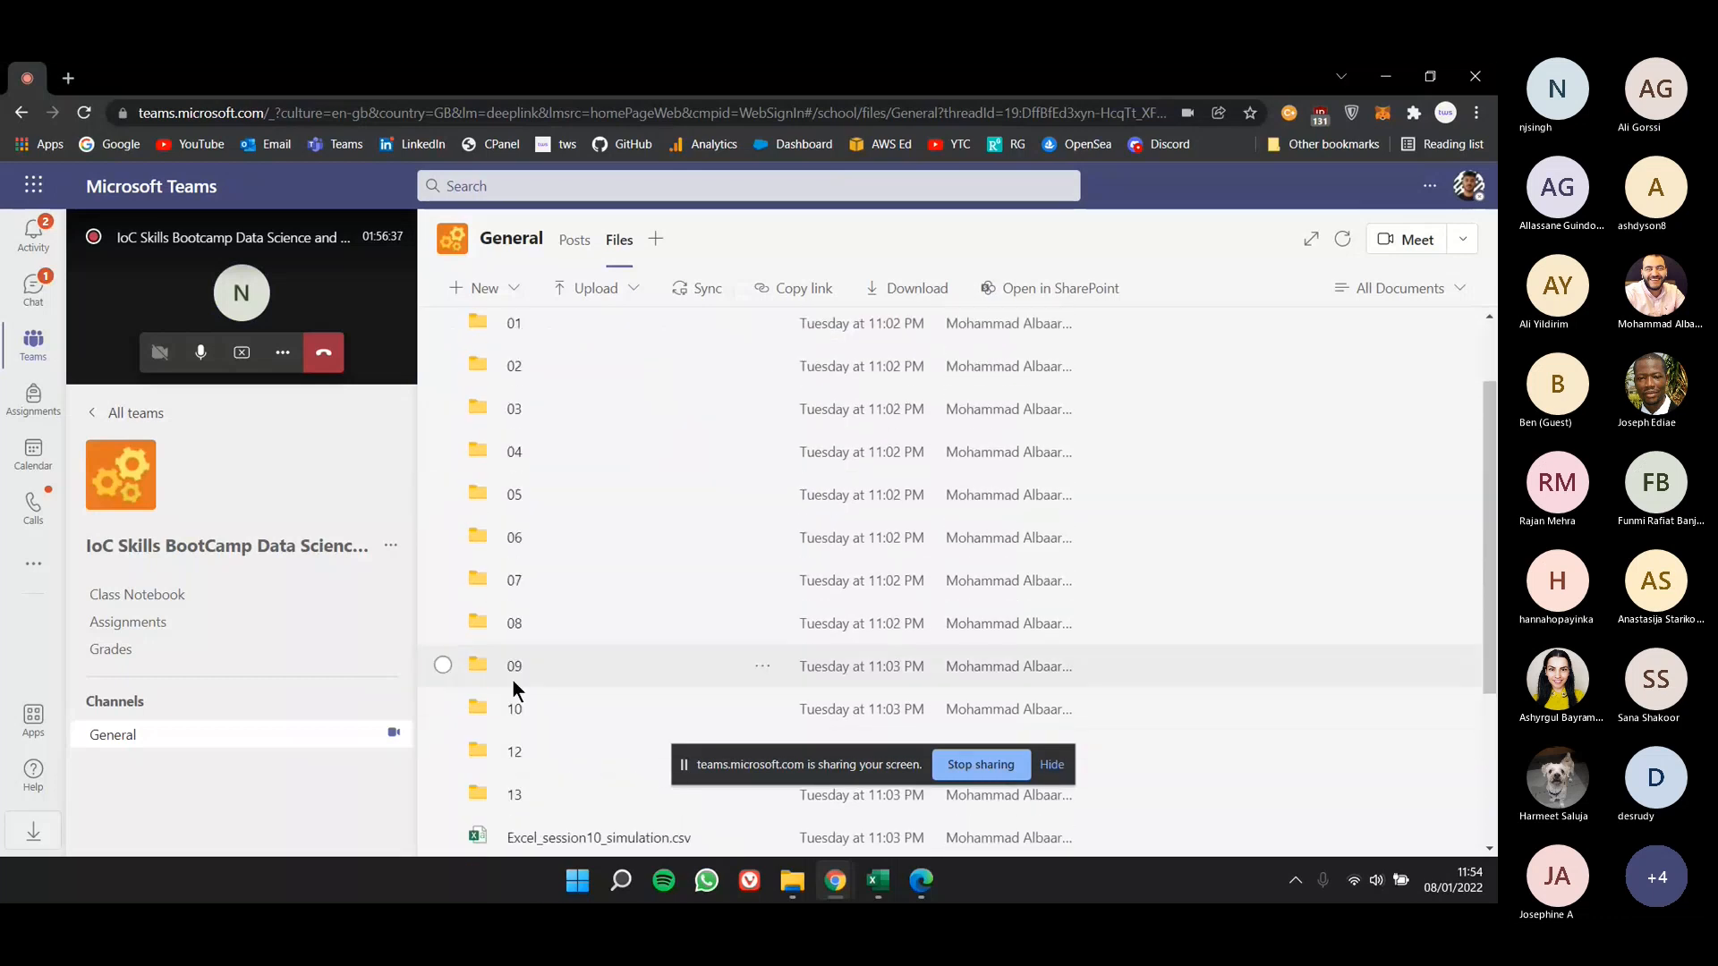
{"action": "scroll", "coordinate": [512, 678], "scroll_direction": "up", "scroll_amount": 2}
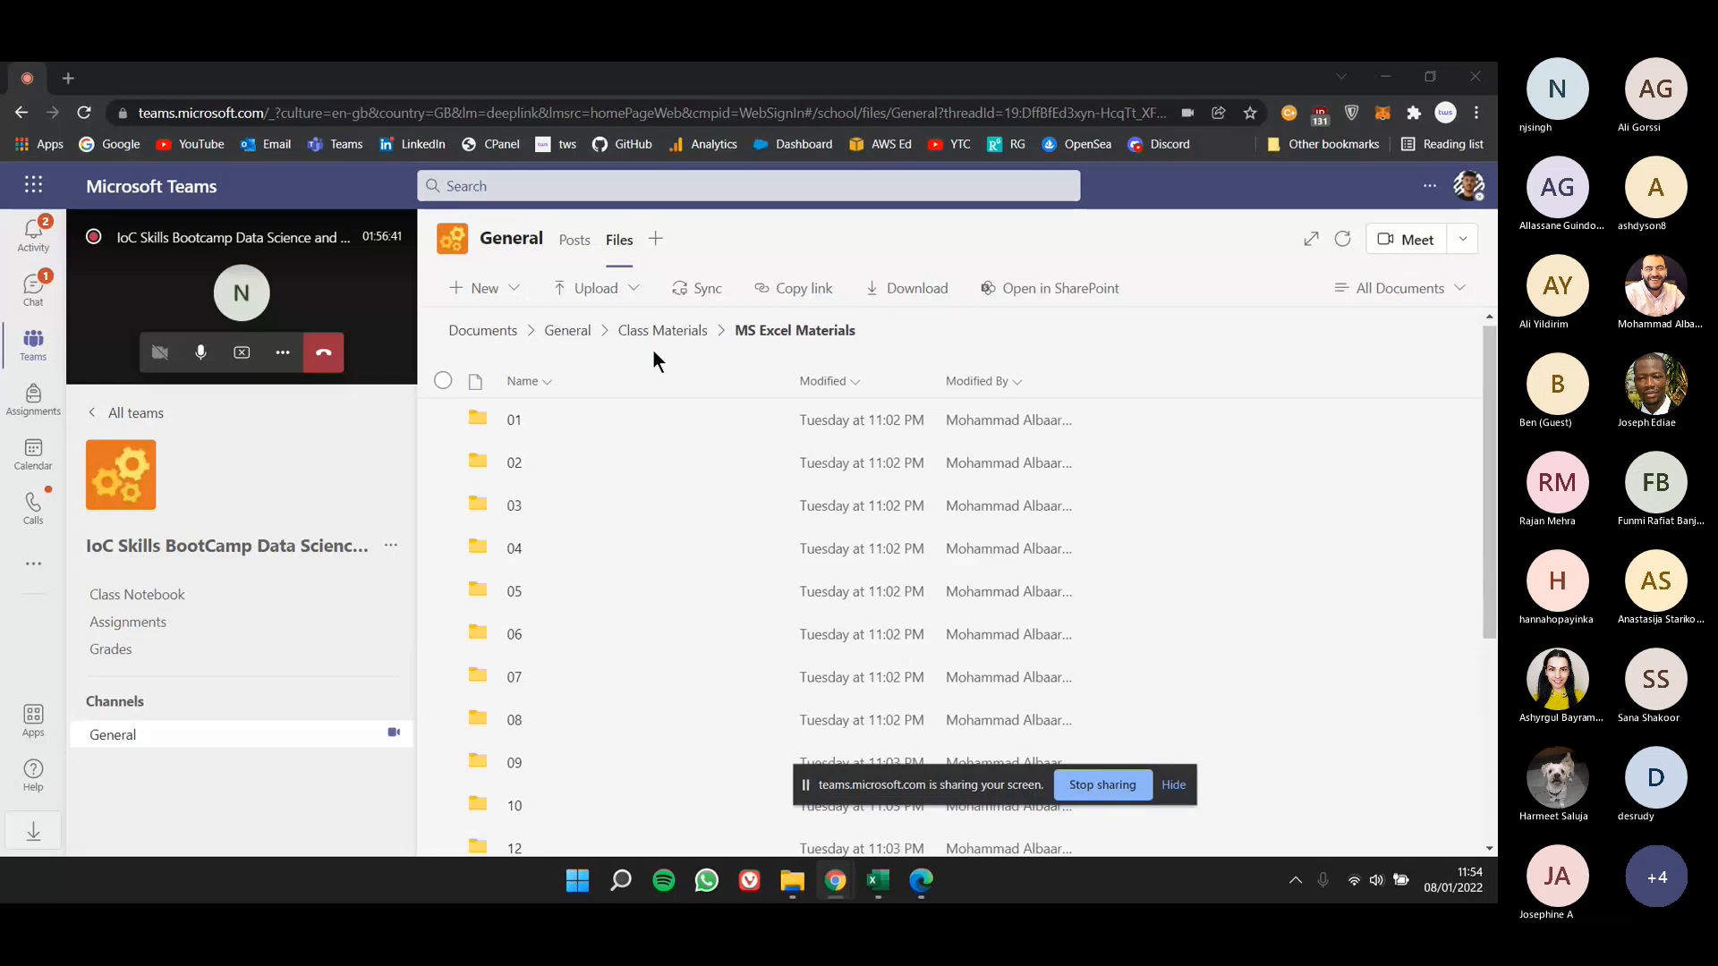
{"action": "left_click", "coordinate": [661, 332]}
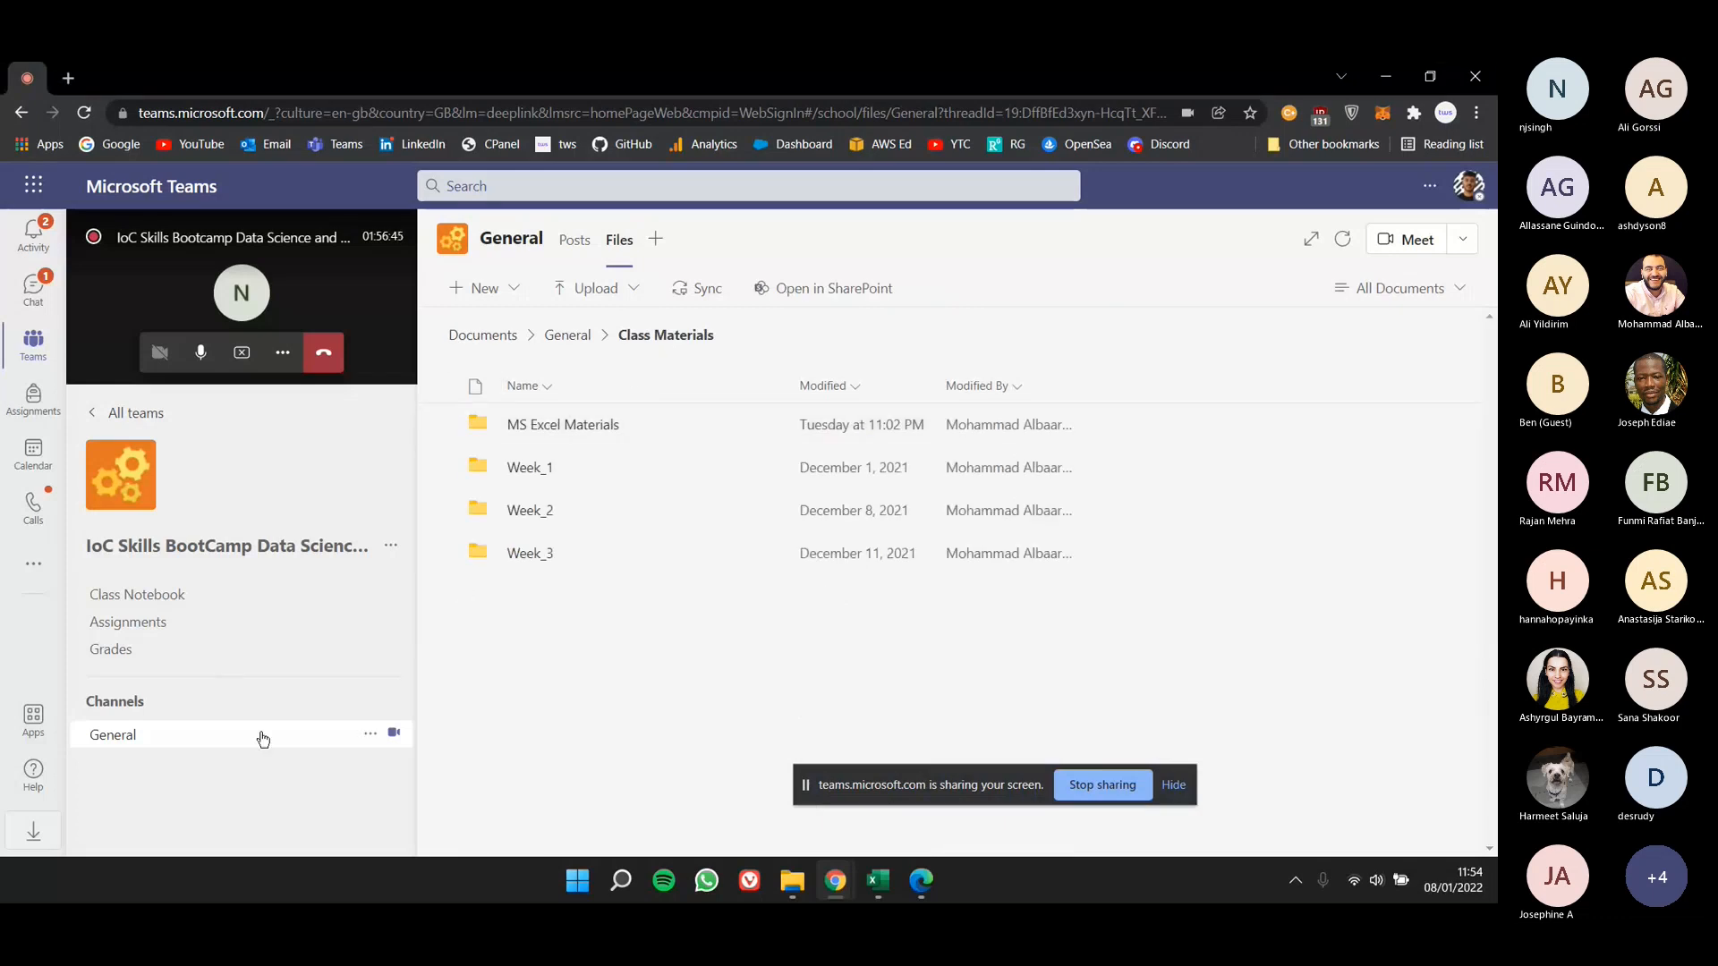
- Start a new conversation in the General channel's posts with the expanded formatting editor and write "Session 1 - Lessons 1:4"
{"action": "left_click", "coordinate": [262, 738]}
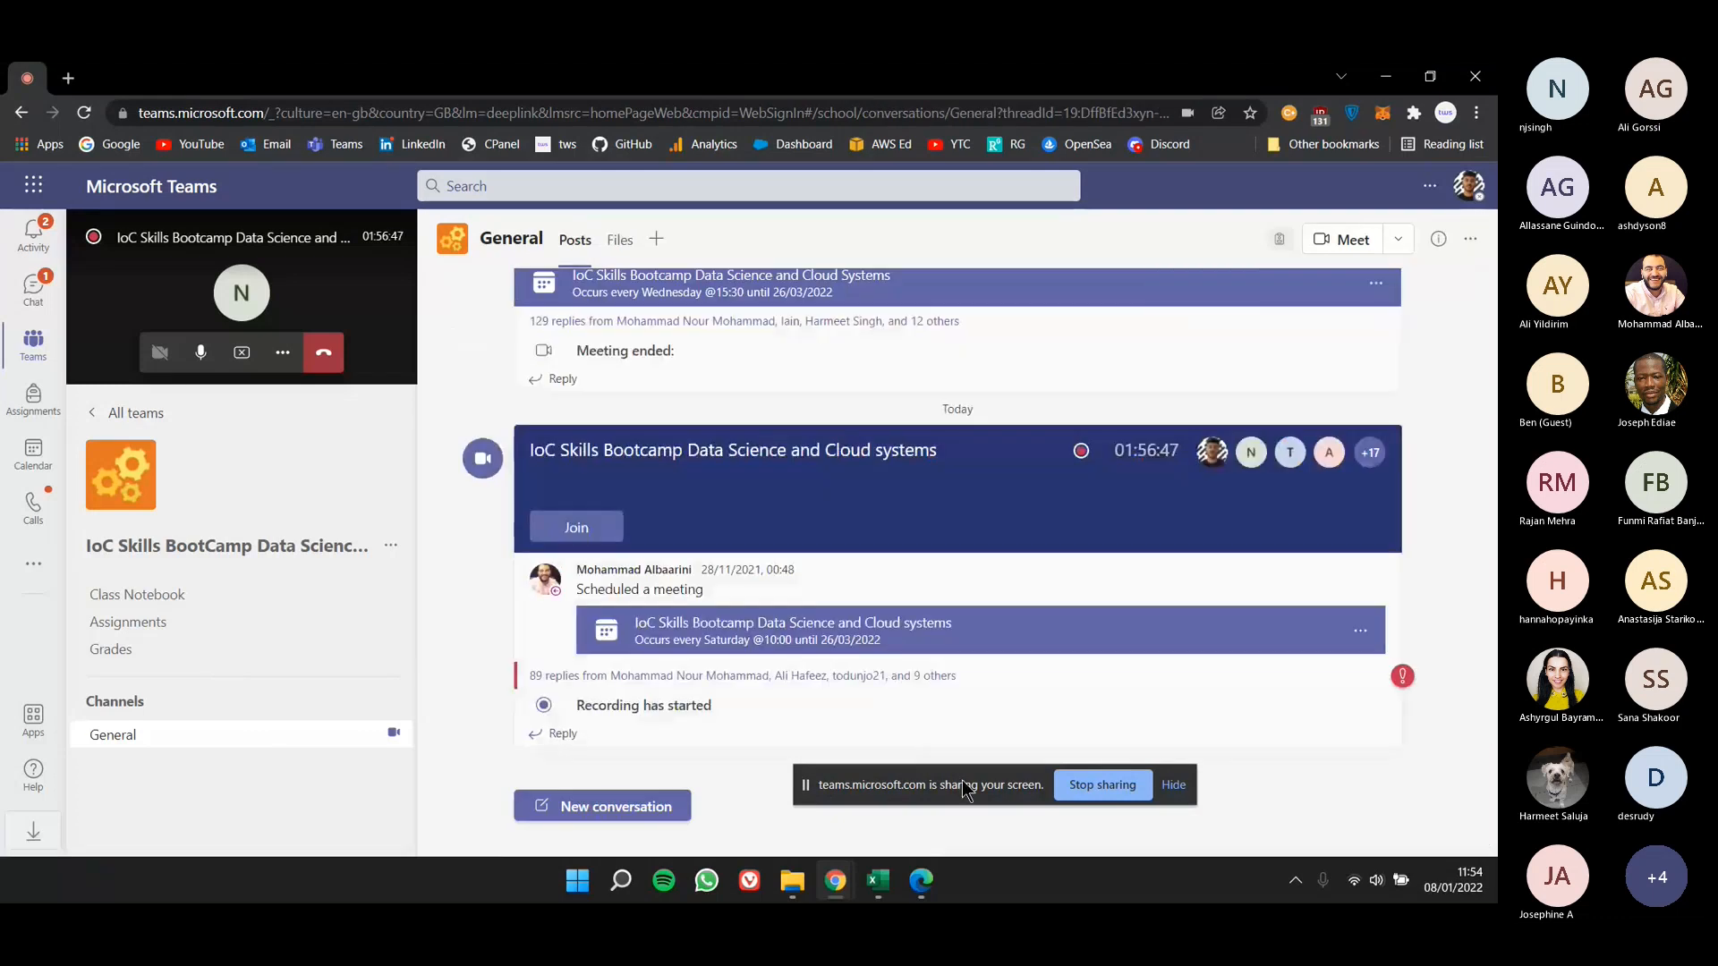
{"action": "left_click", "coordinate": [648, 808]}
{"action": "type", "text": "Session 1 - "}
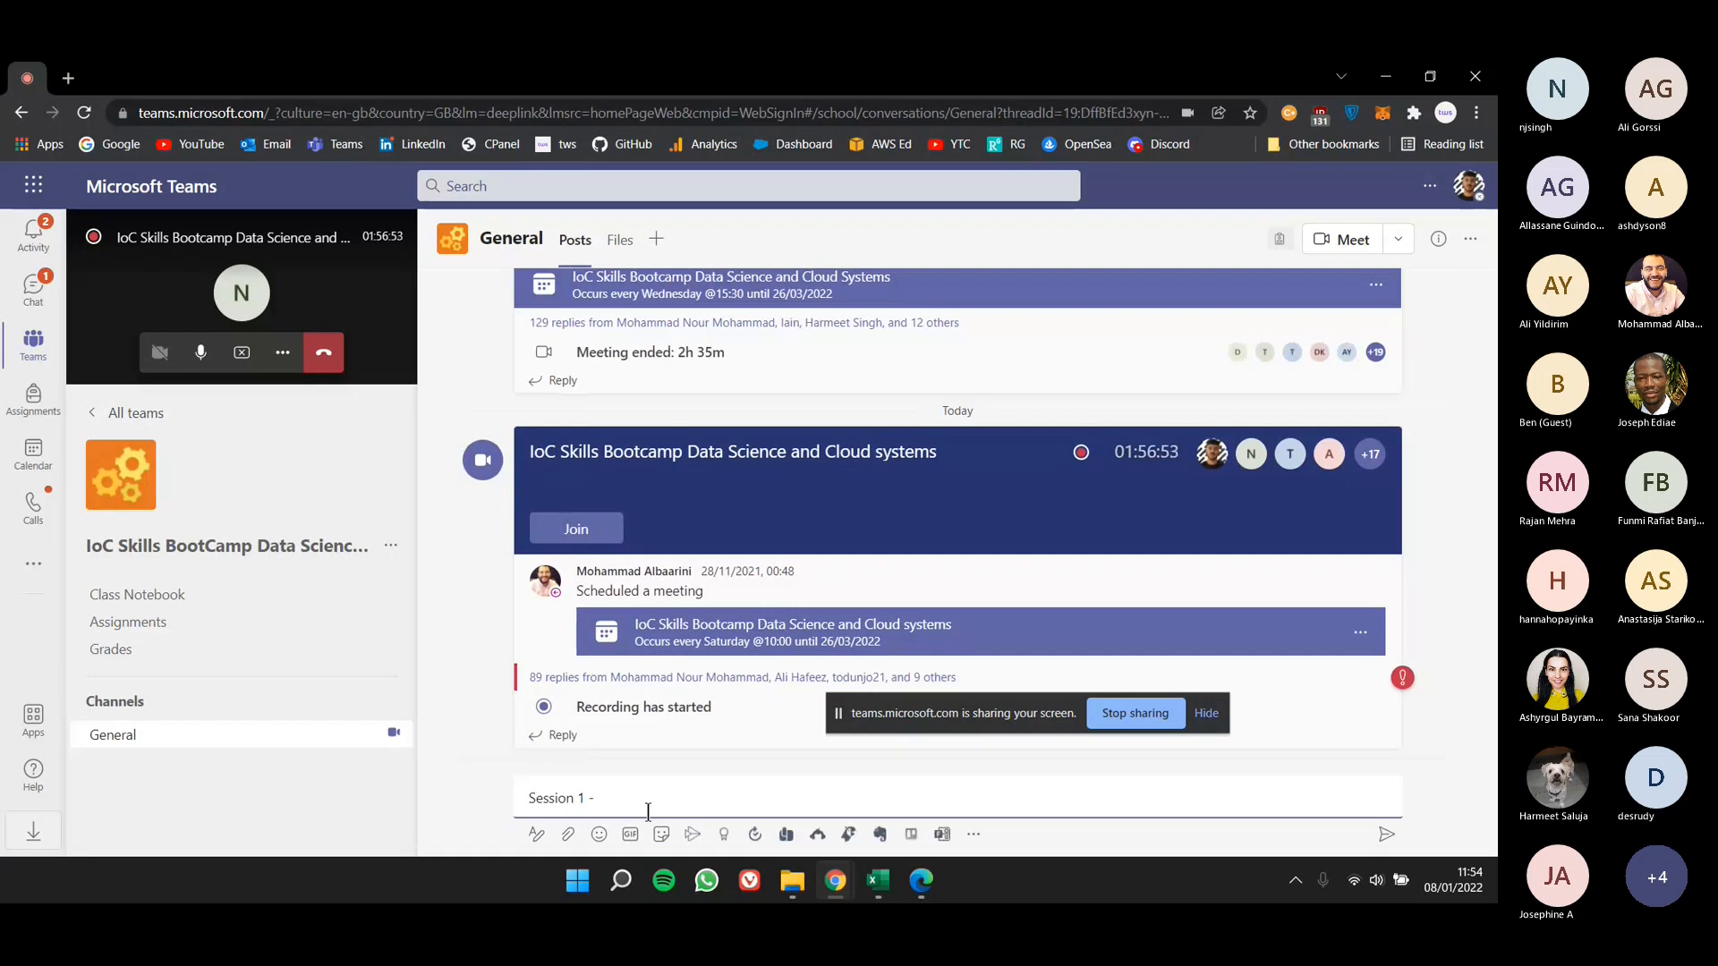
{"action": "type", "text": "1:4"}
{"action": "left_click", "coordinate": [541, 841]}
{"action": "left_click", "coordinate": [598, 739]}
{"action": "type", "text": "Less"}
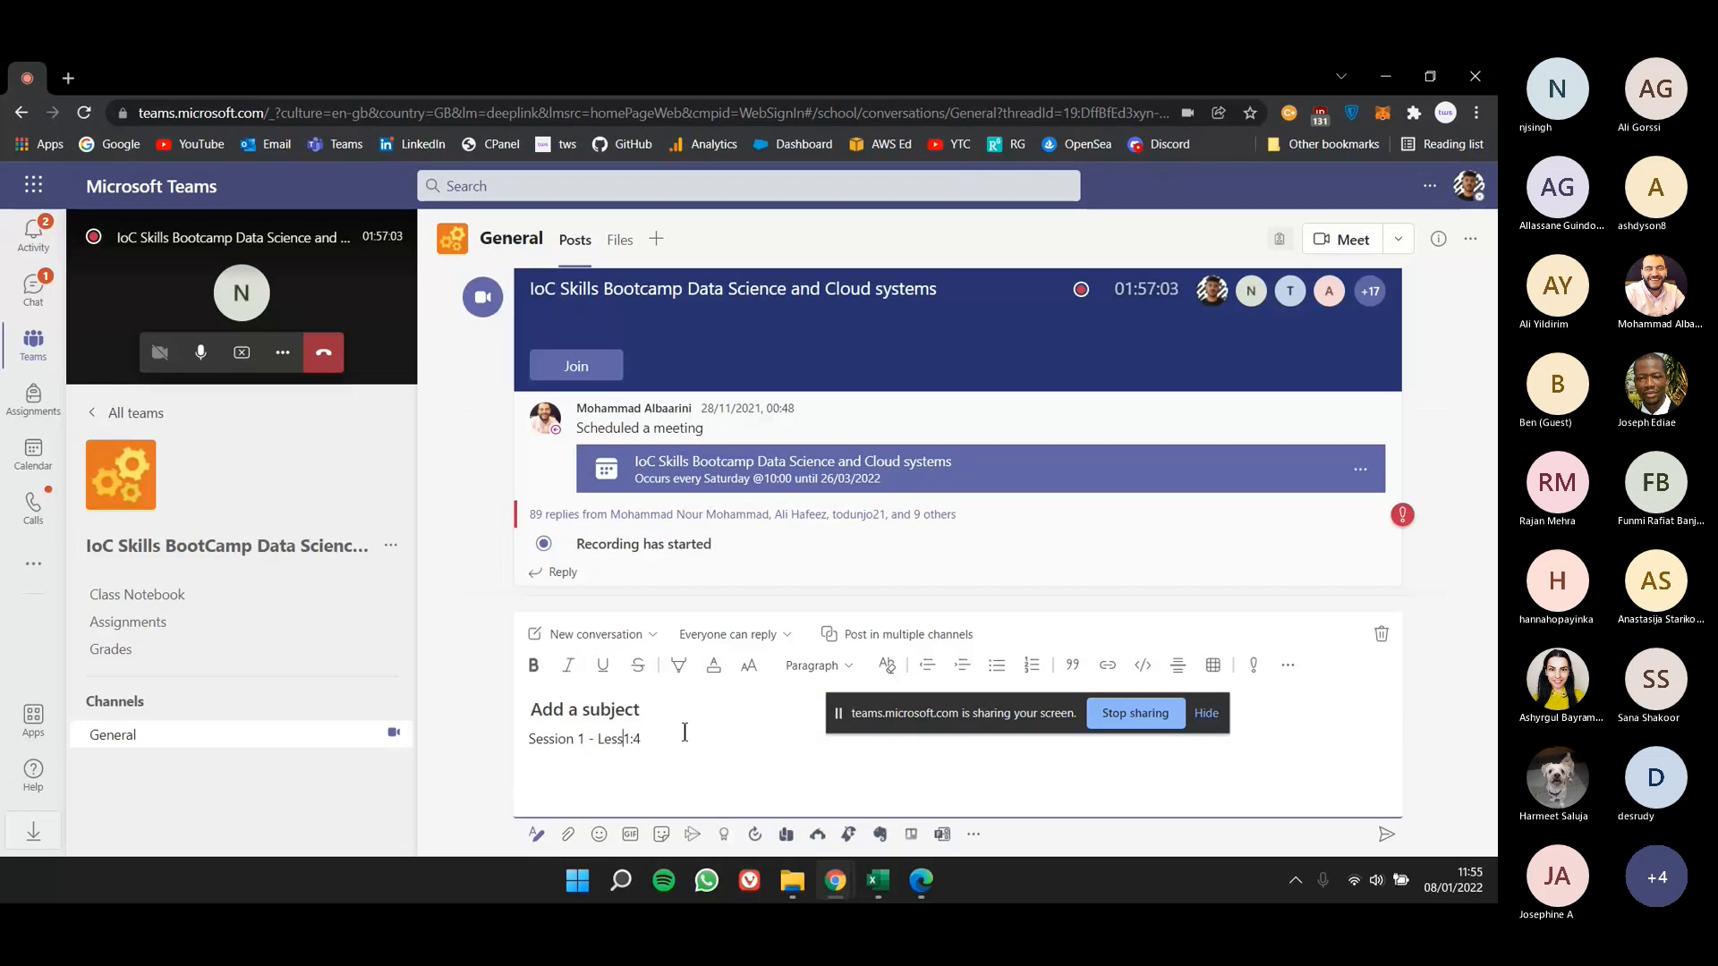
{"action": "type", "text": "ons"}
- Add a second line reading "Session 2 - Lessons 5:8" to the draft post, with the spelling of "Lessons" corrected
{"action": "left_click", "coordinate": [702, 739]}
{"action": "key", "text": "Return"}
{"action": "type", "text": "Session 2 - Lessions "}
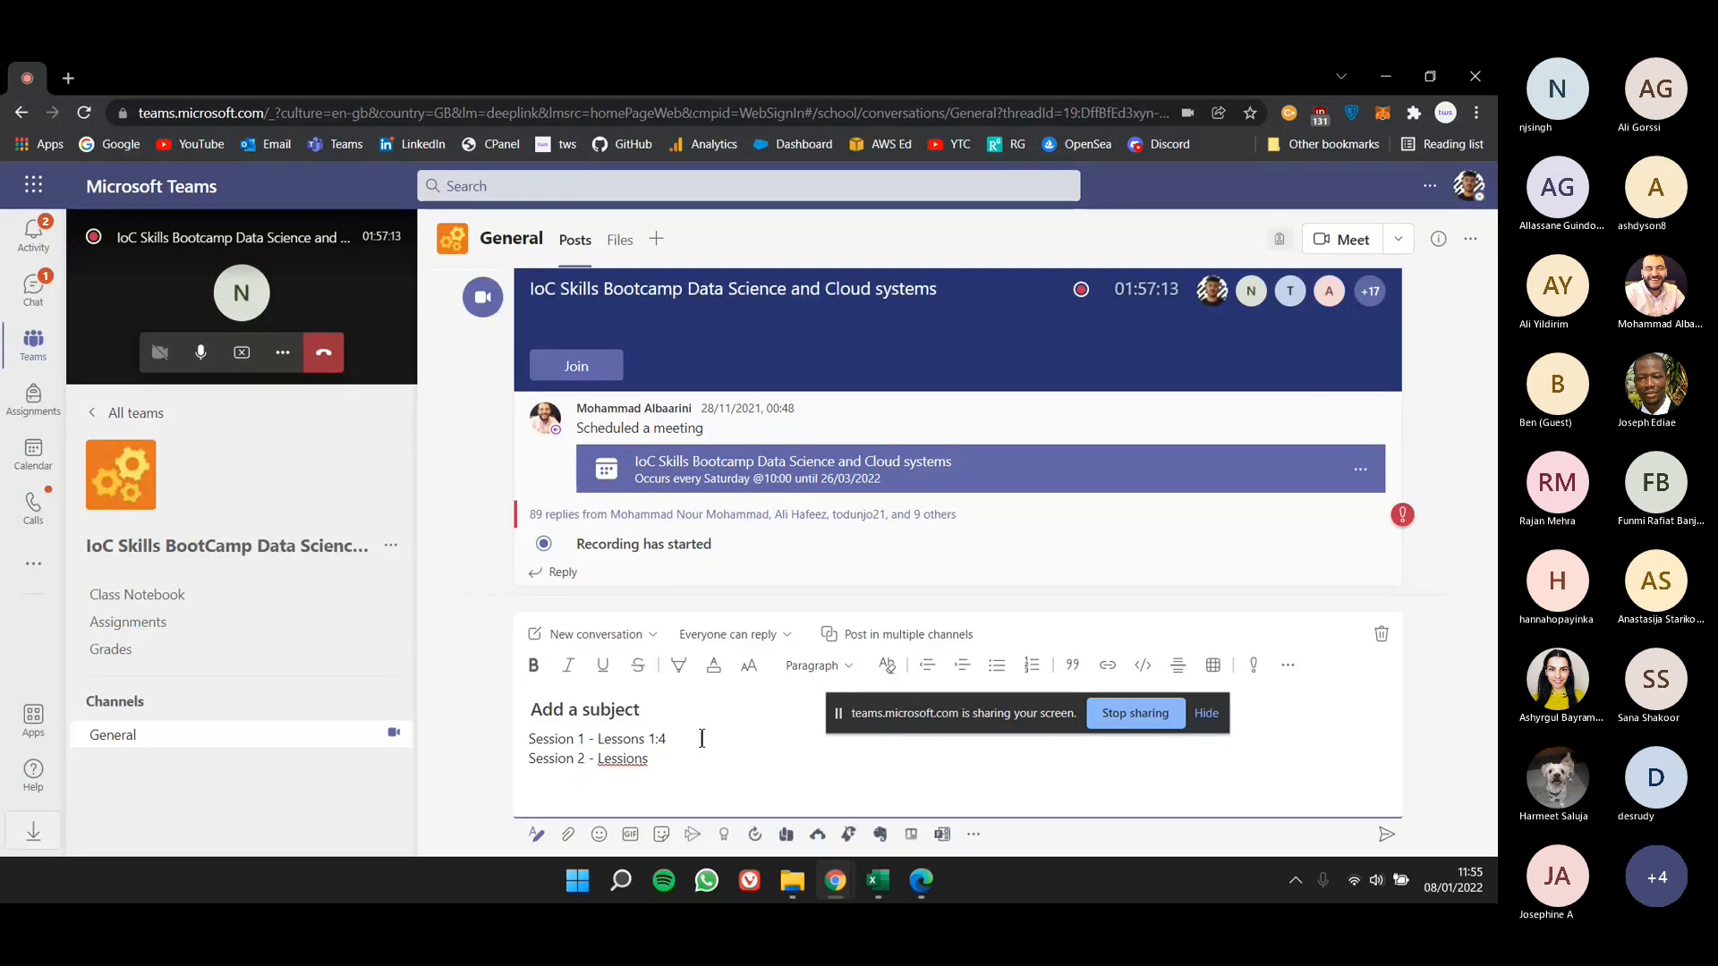
{"action": "type", "text": "5:8"}
{"action": "right_click", "coordinate": [627, 762]}
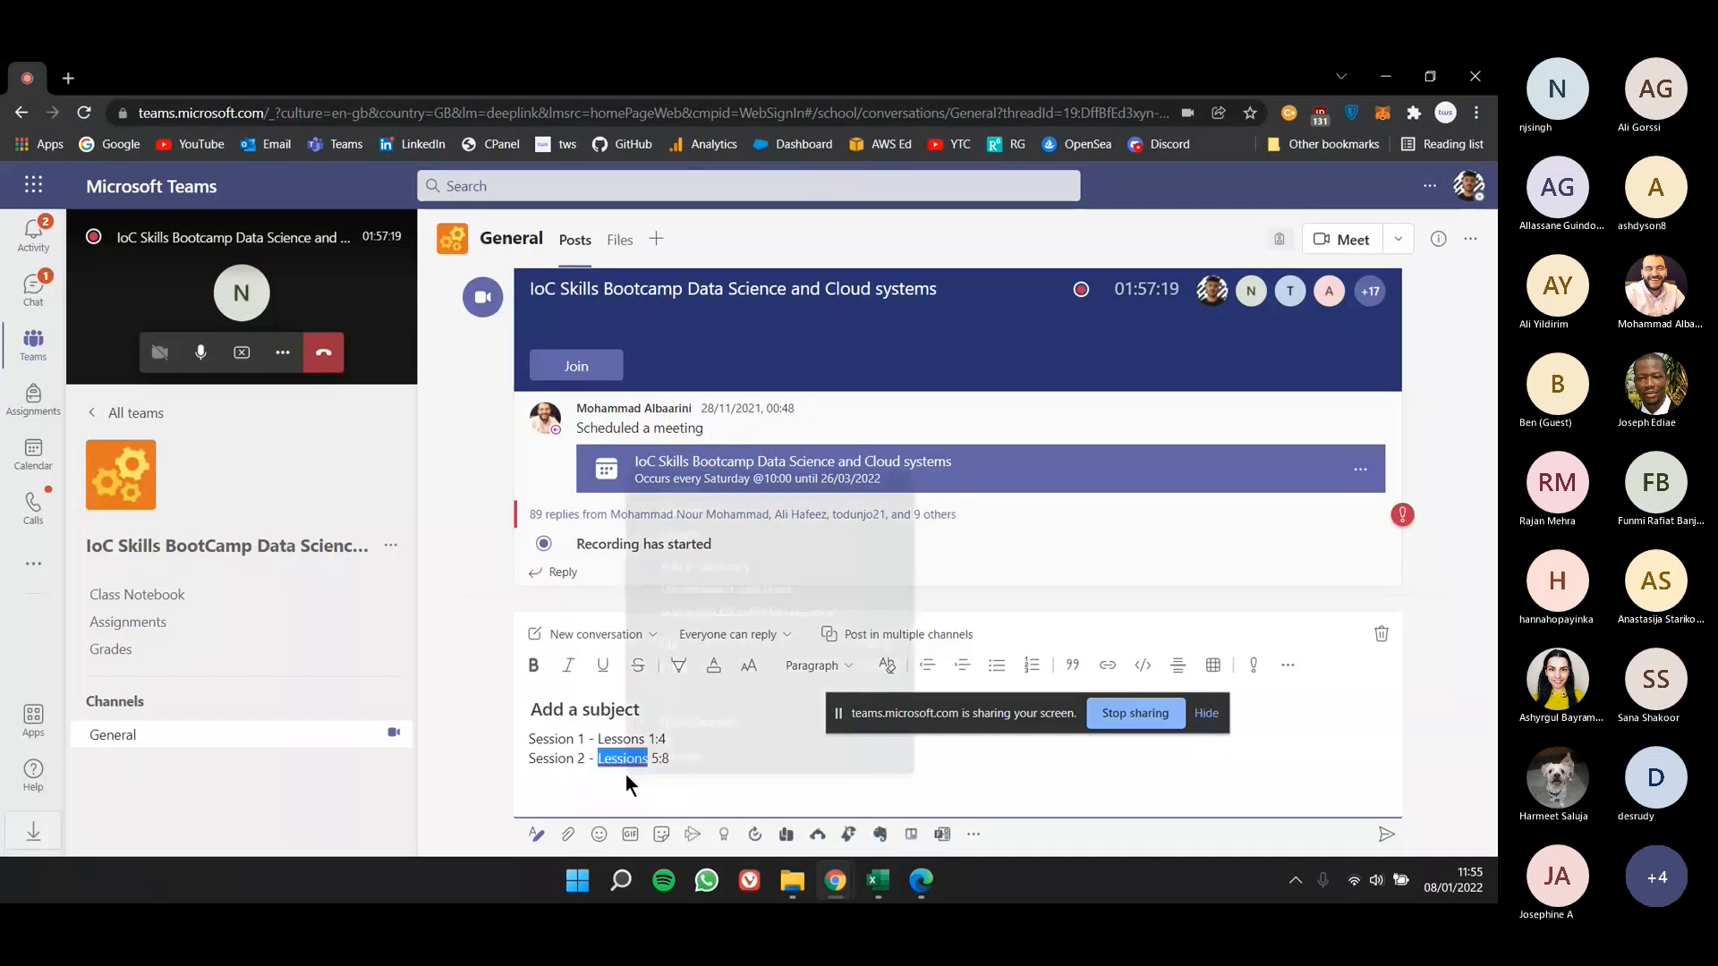
{"action": "left_click", "coordinate": [676, 492]}
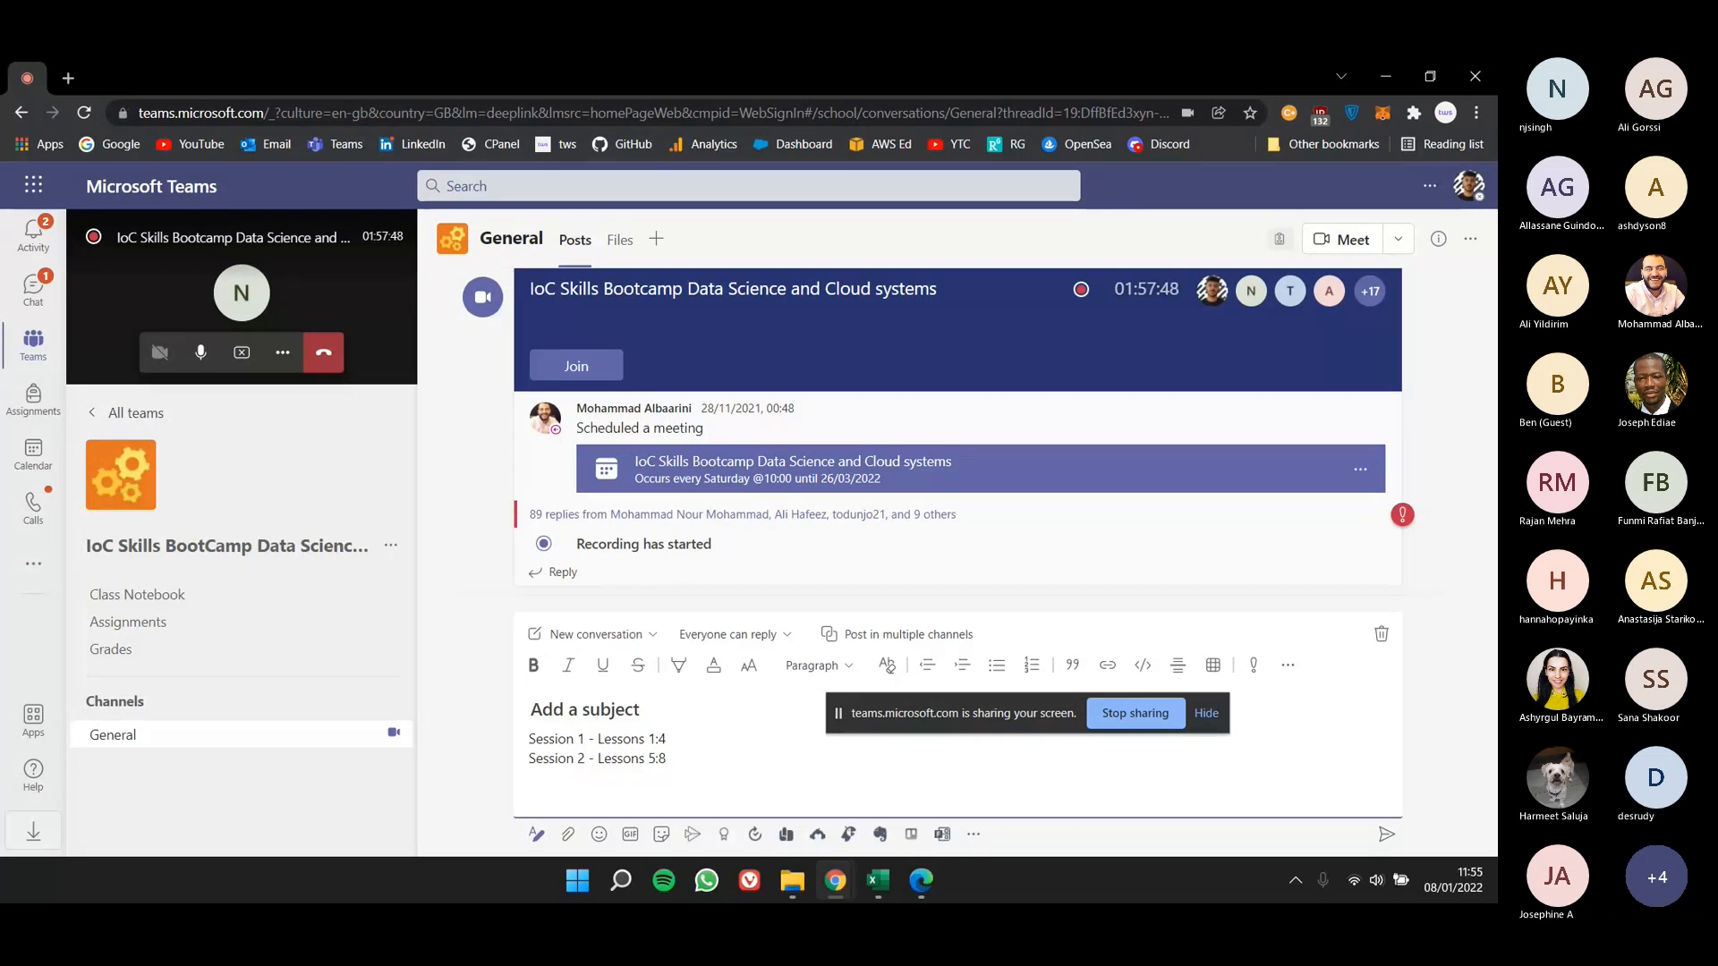
- Toggle the microphone in the Teams call, switch to the 08 Spa Services workbook in Excel, and stop sharing the screen
{"action": "key", "text": "alt+Tab"}
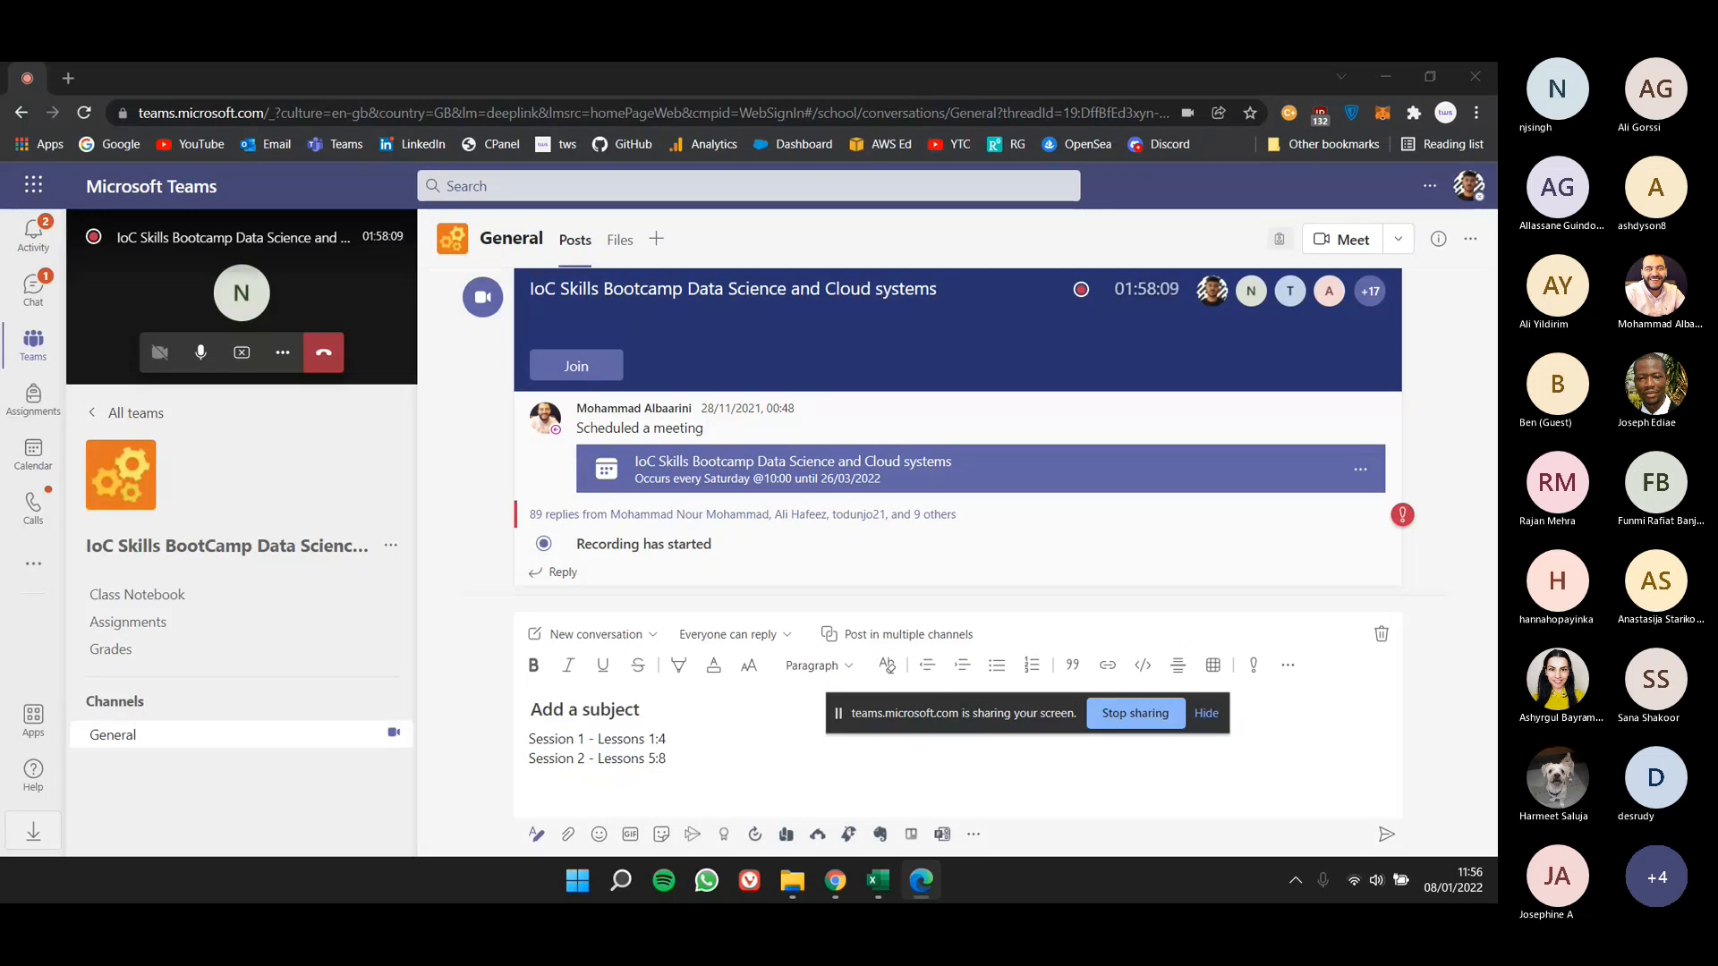
{"action": "mouse_move", "coordinate": [1454, 895]}
{"action": "left_click", "coordinate": [200, 352]}
{"action": "key", "text": "alt+Tab"}
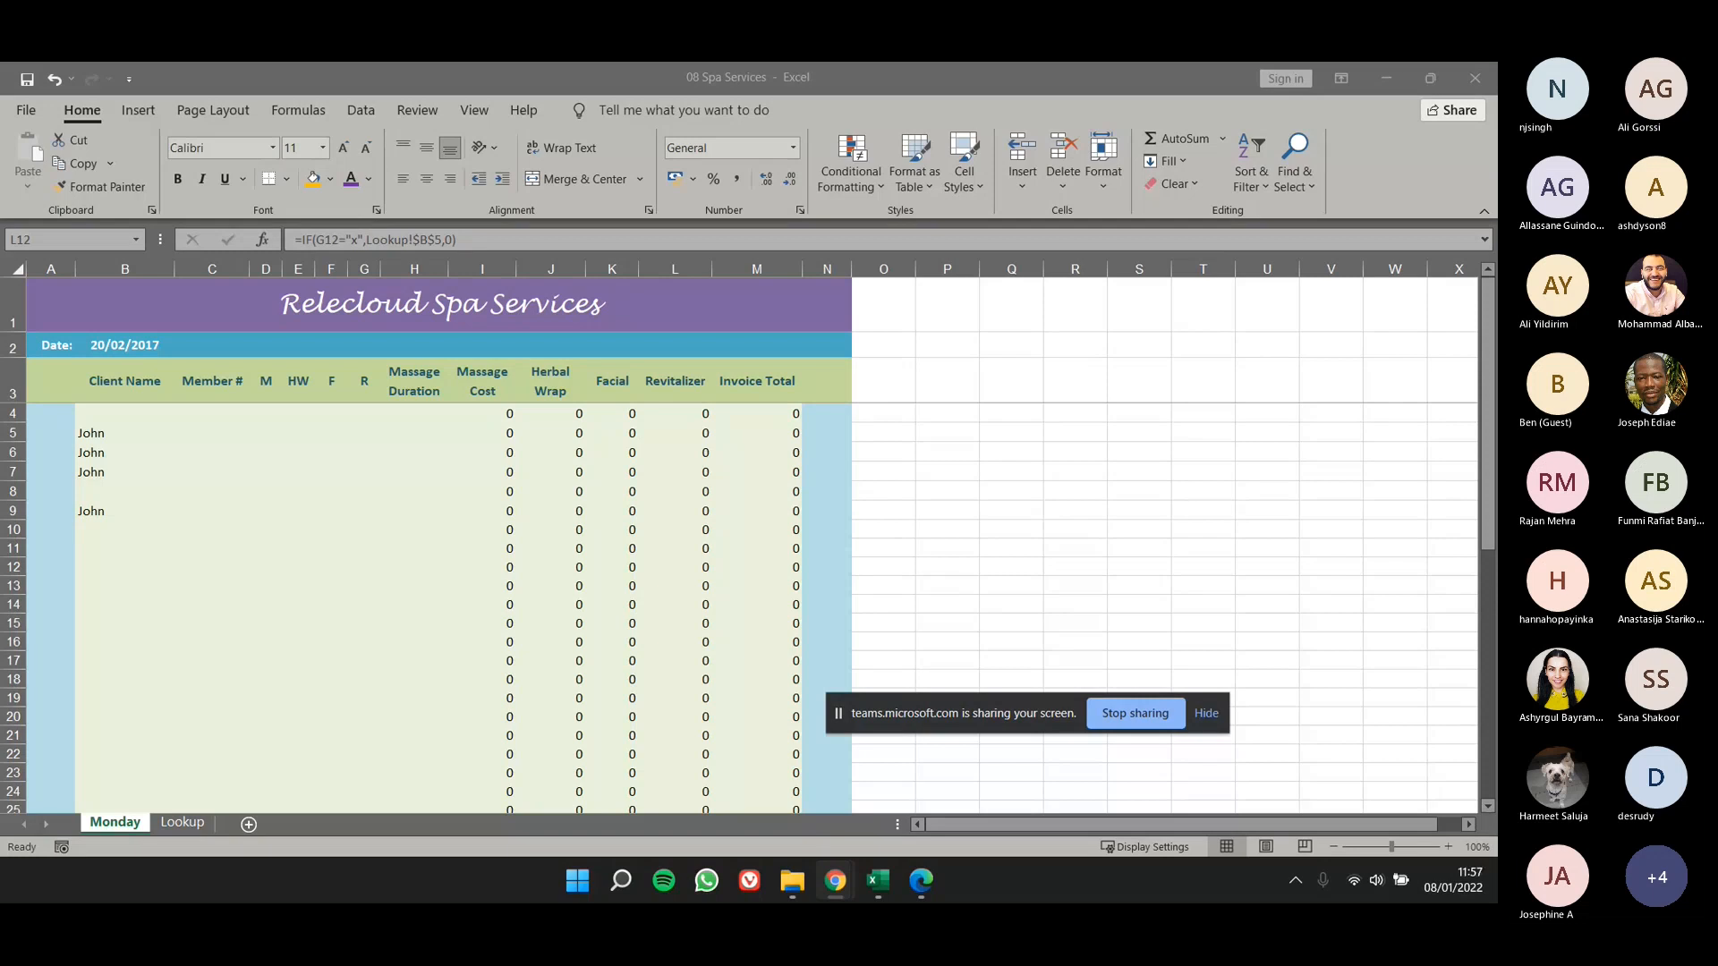
{"action": "key", "text": "alt+Tab"}
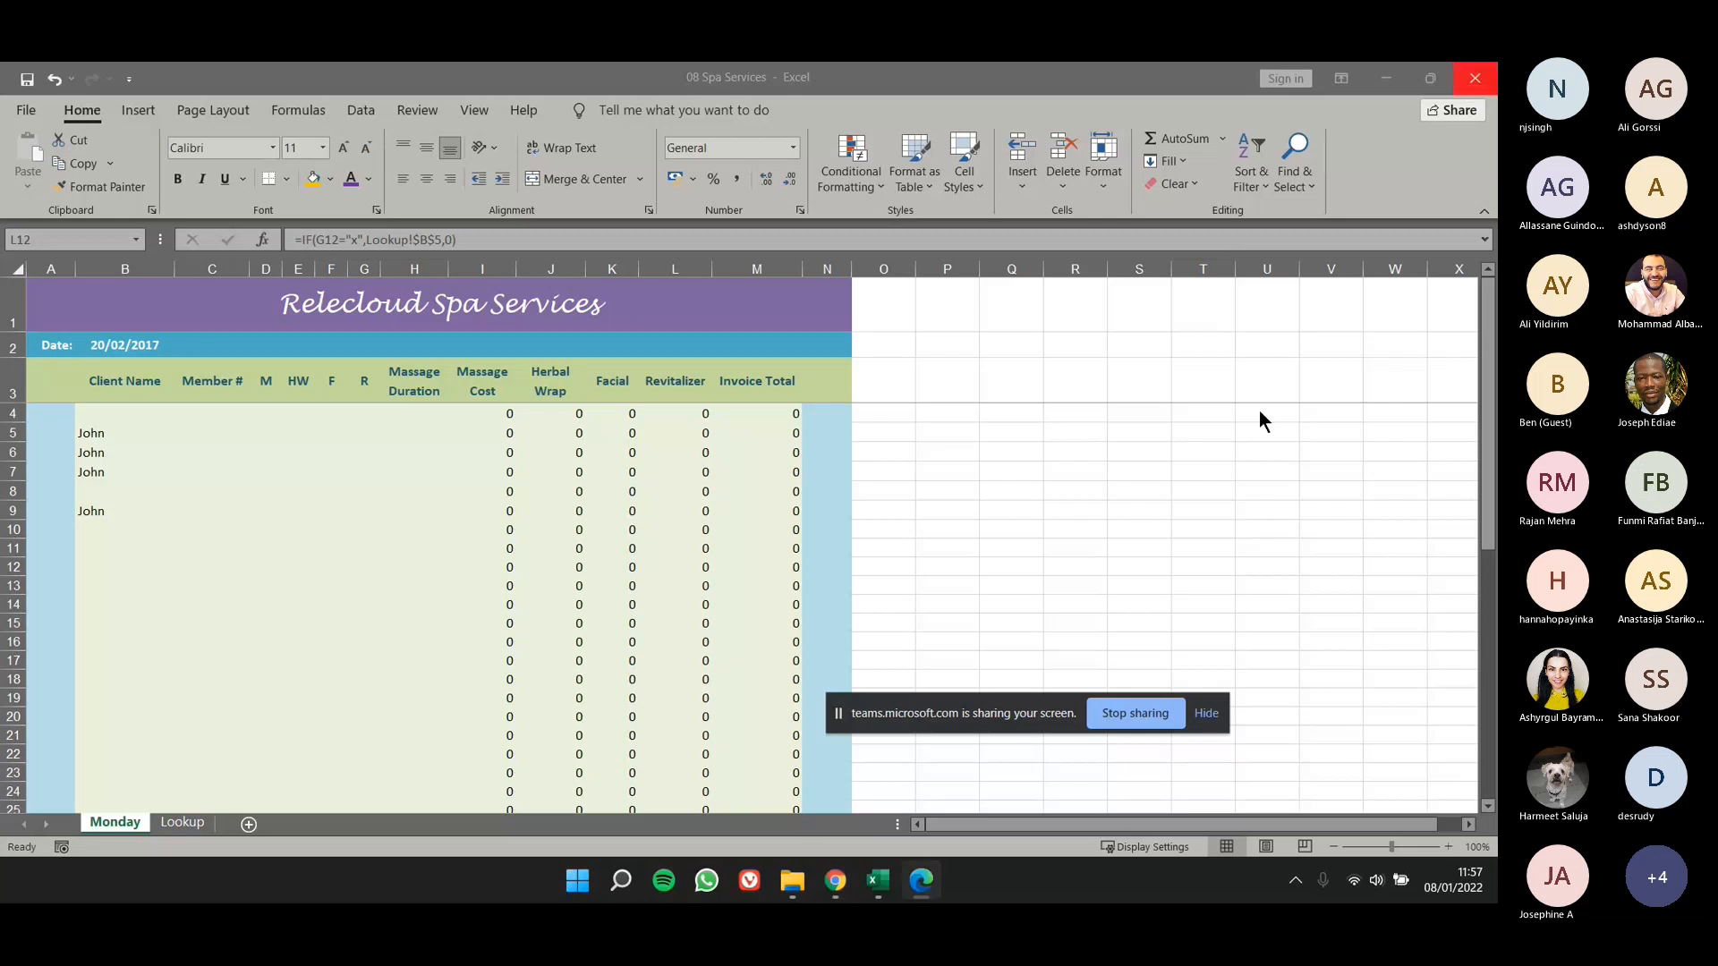
{"action": "left_click", "coordinate": [1113, 714]}
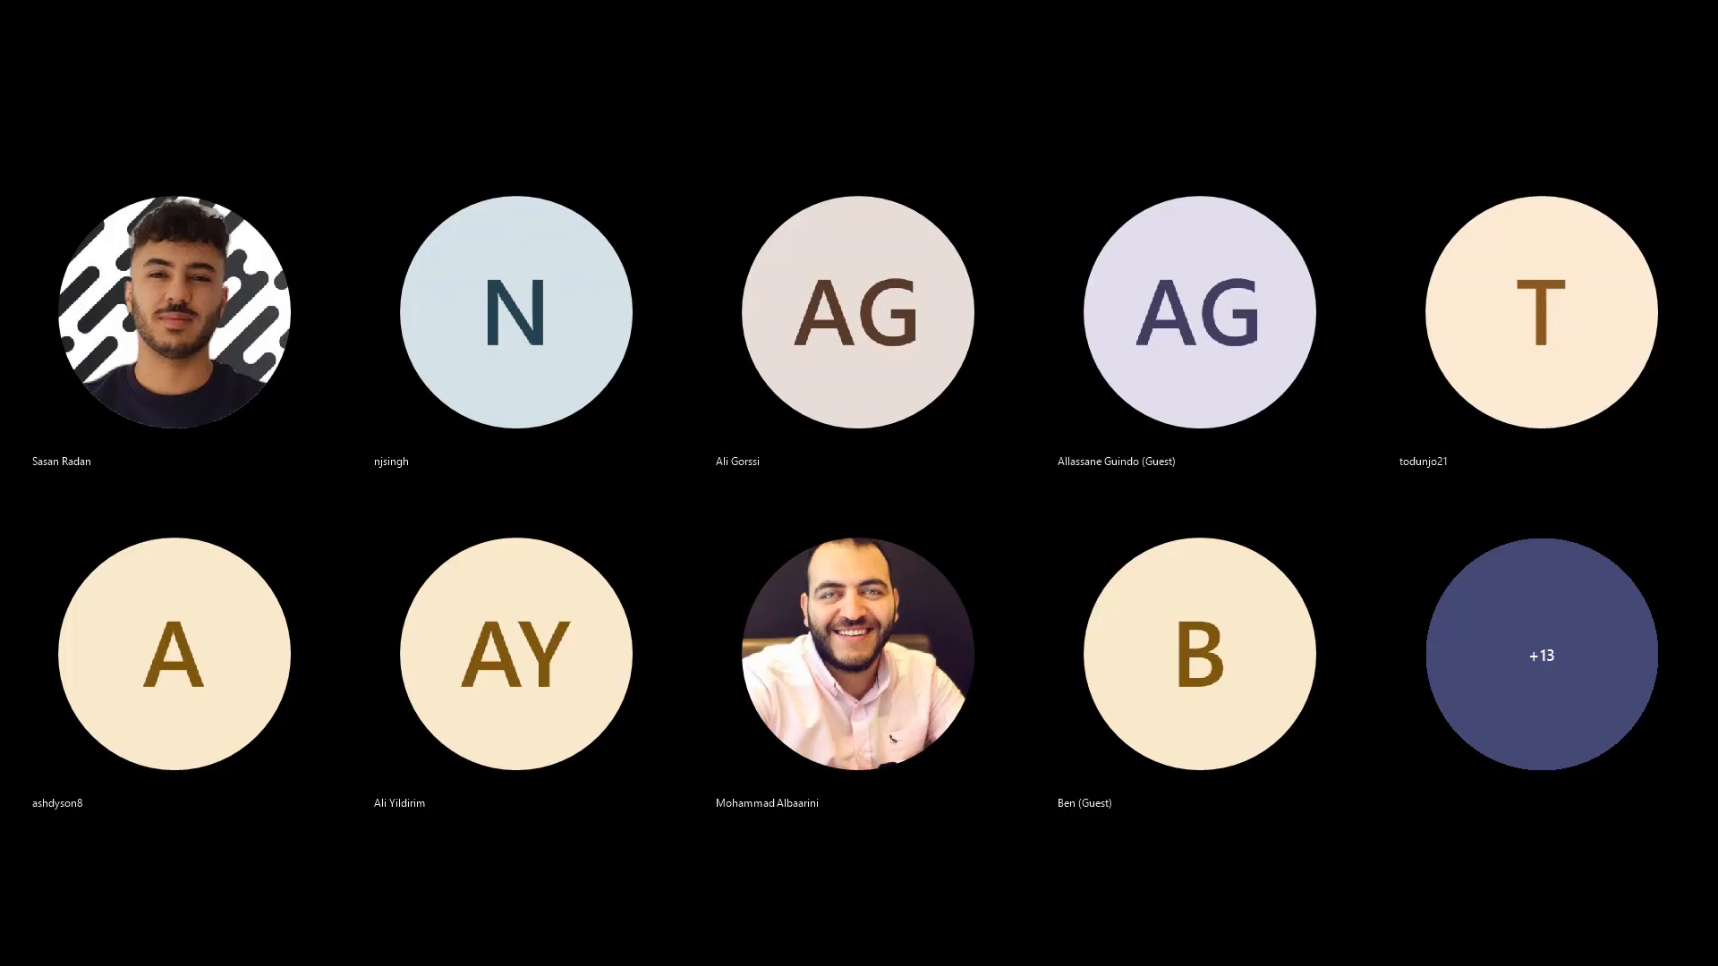